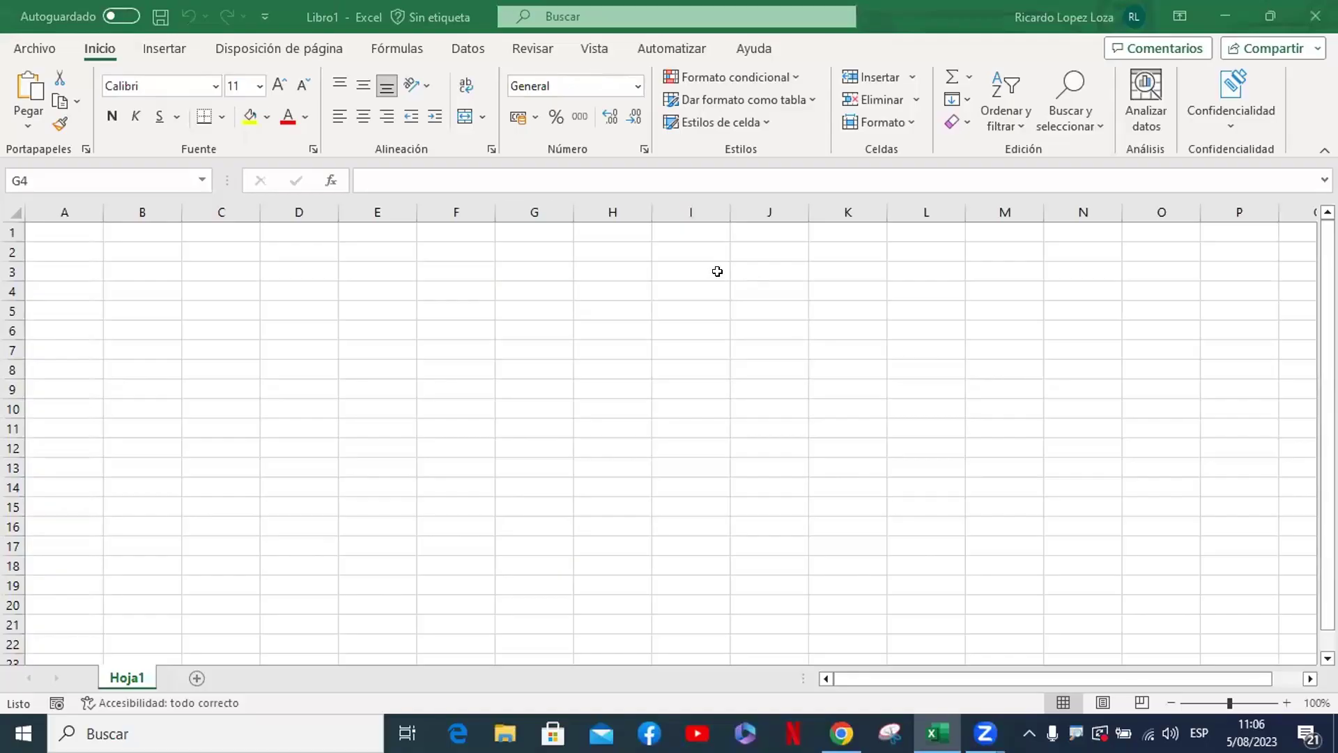
Open the Guardar como folder browser for the blank workbook
left_click(550, 292)
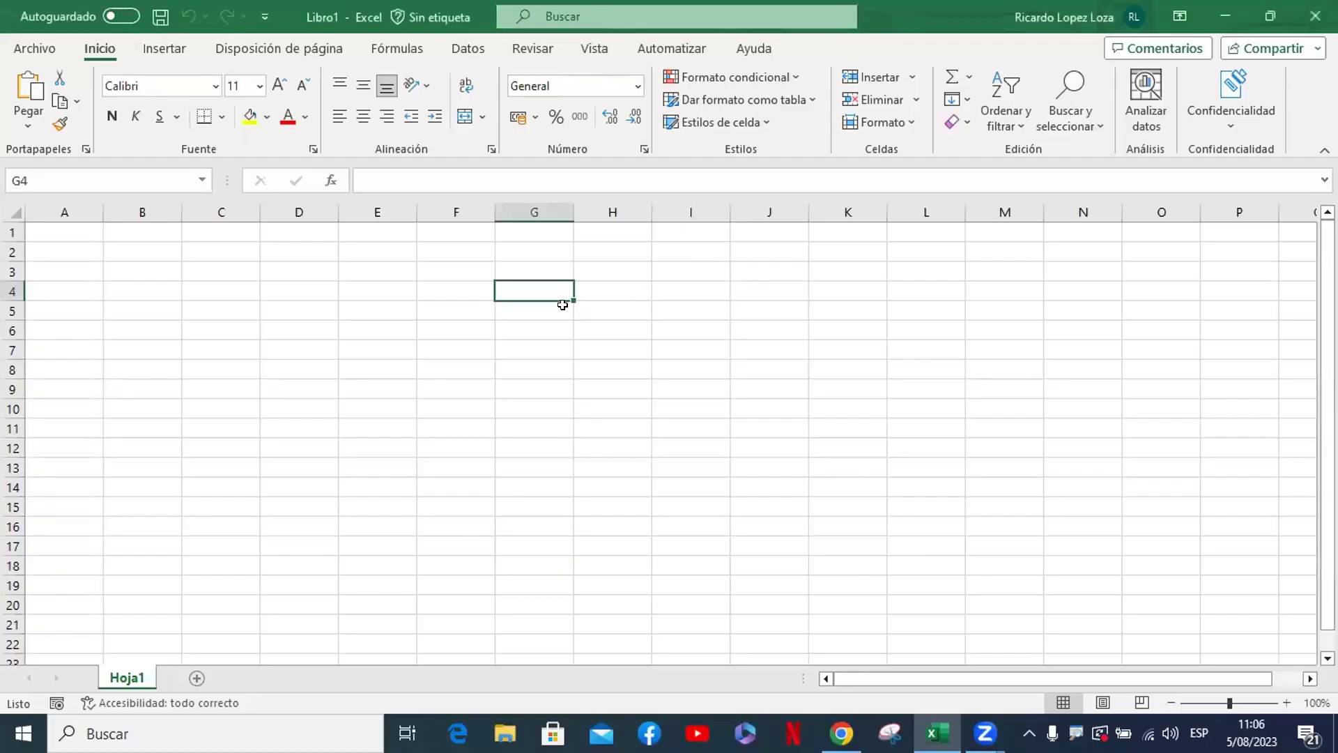
left_click(488, 308)
left_click(154, 271)
left_click(88, 253)
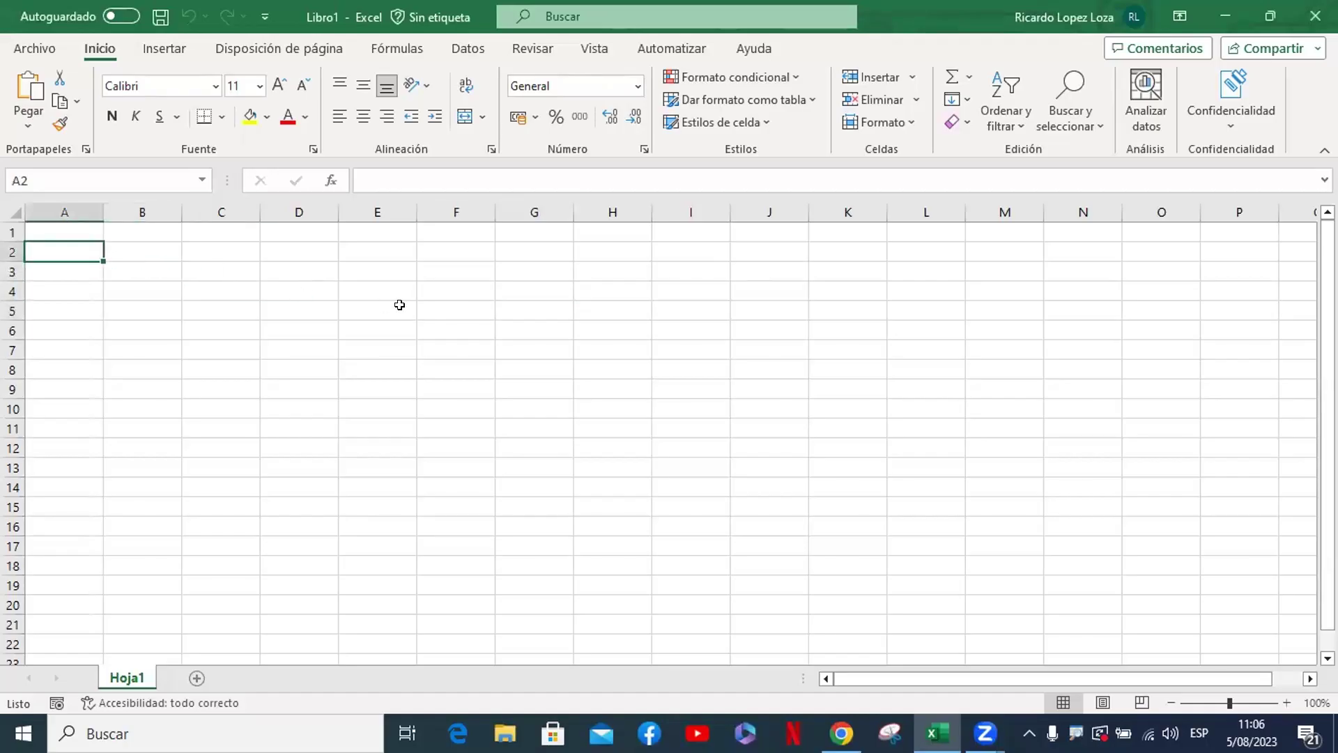
left_click(401, 306)
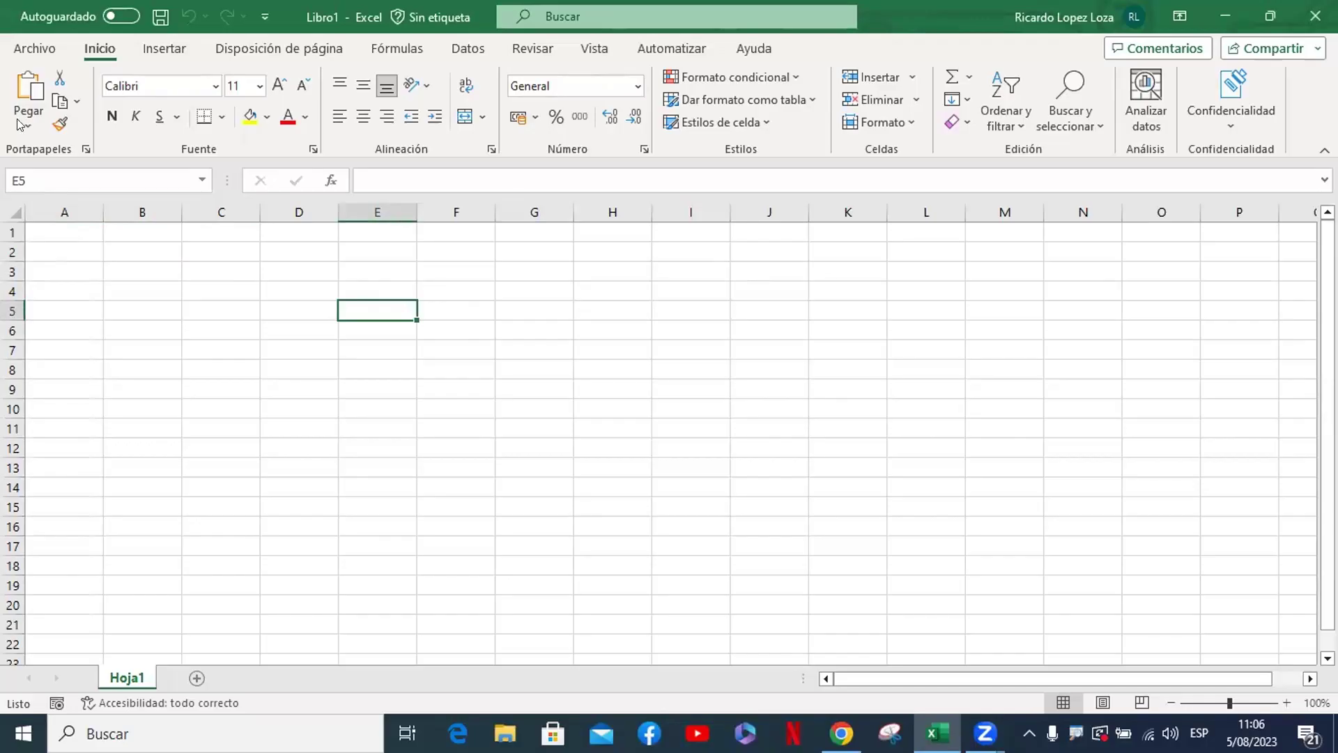
left_click(50, 49)
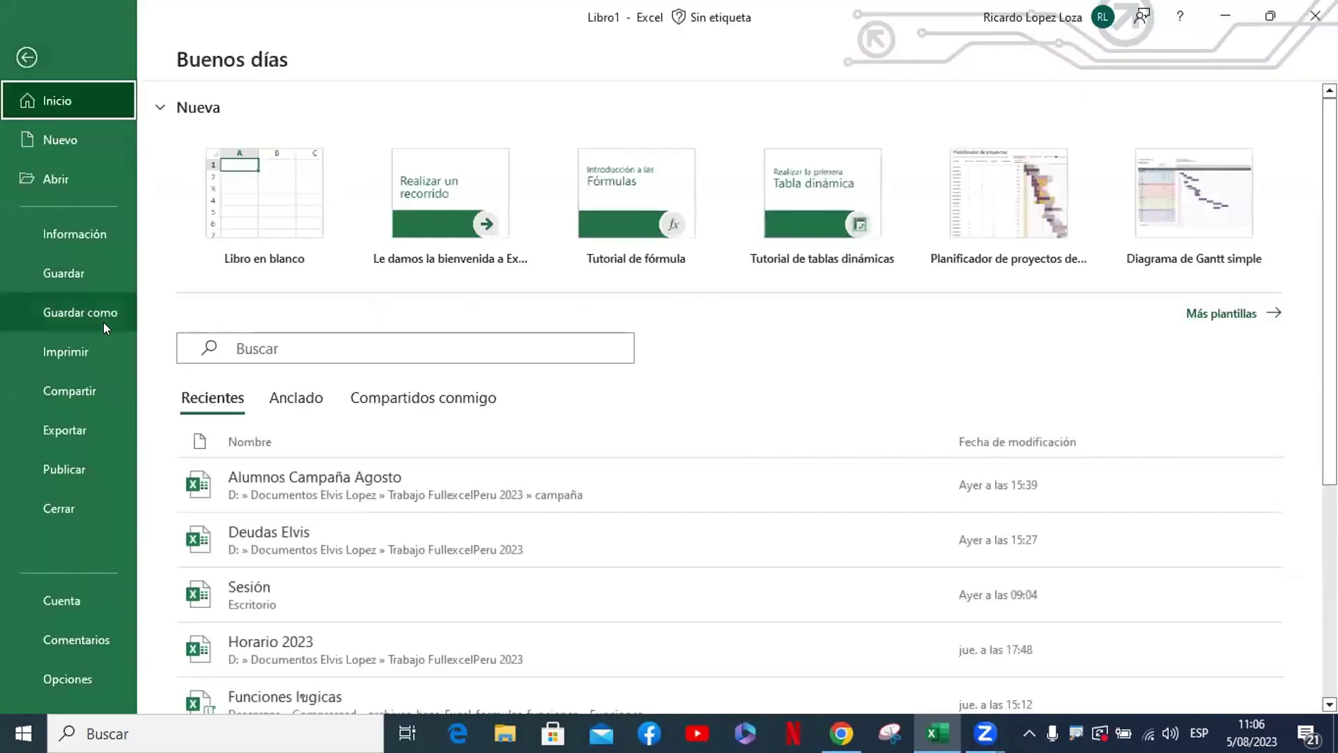
left_click(103, 318)
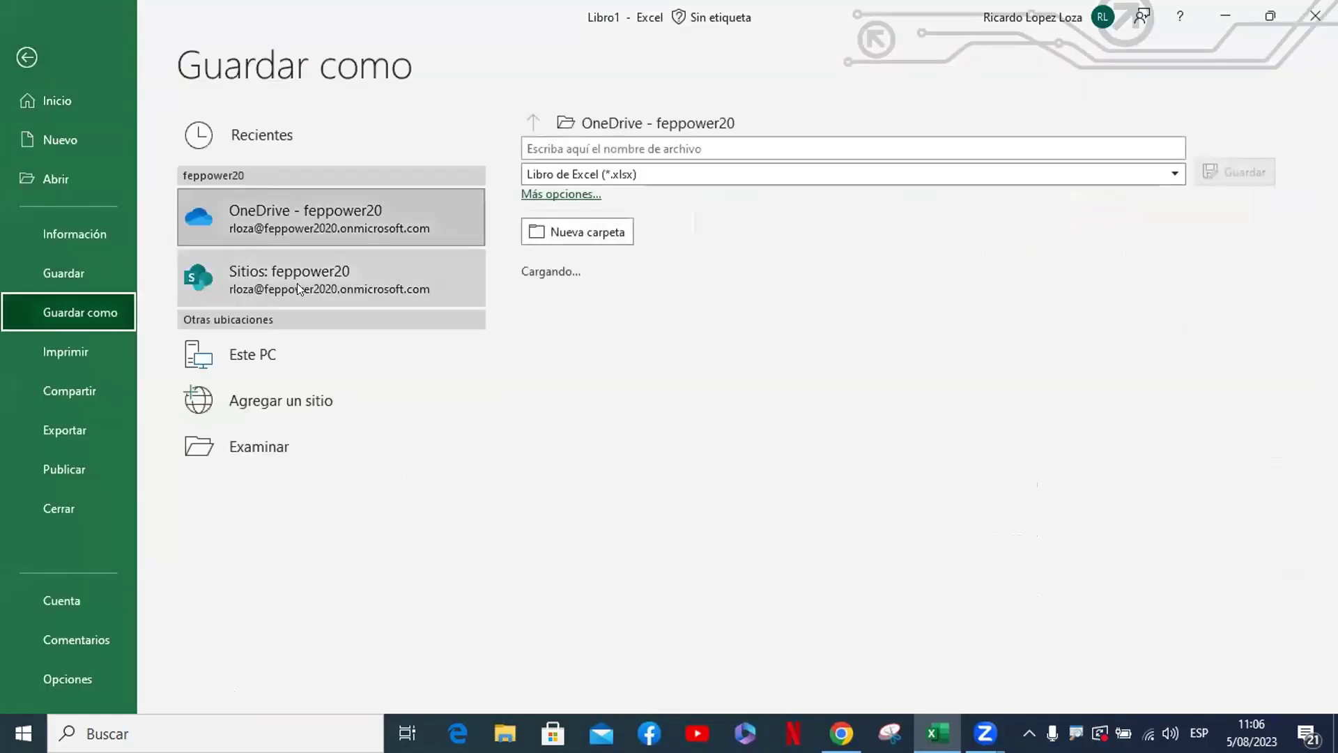
left_click(314, 369)
left_click(283, 450)
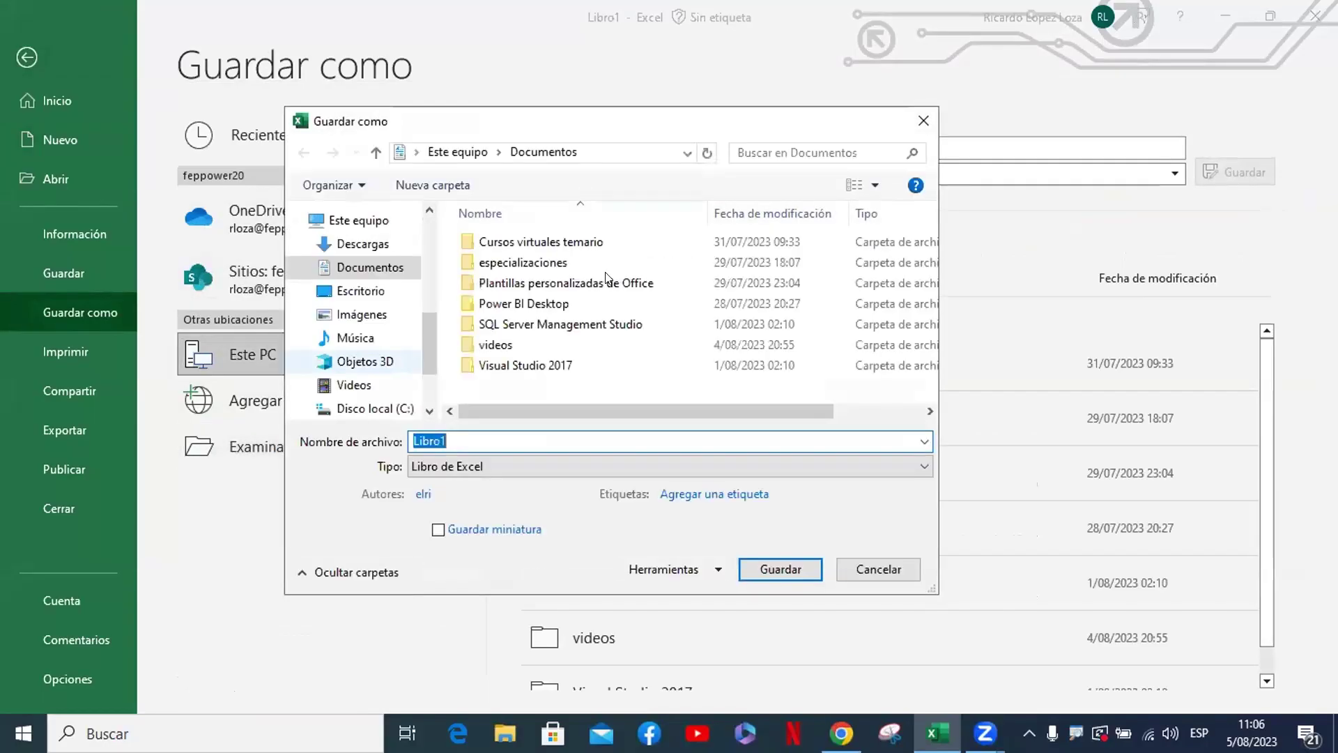
Save it as Clase2, a macro-enabled workbook, in Escritorio > Esp. en VBA SAB > Clase 2
left_click(370, 290)
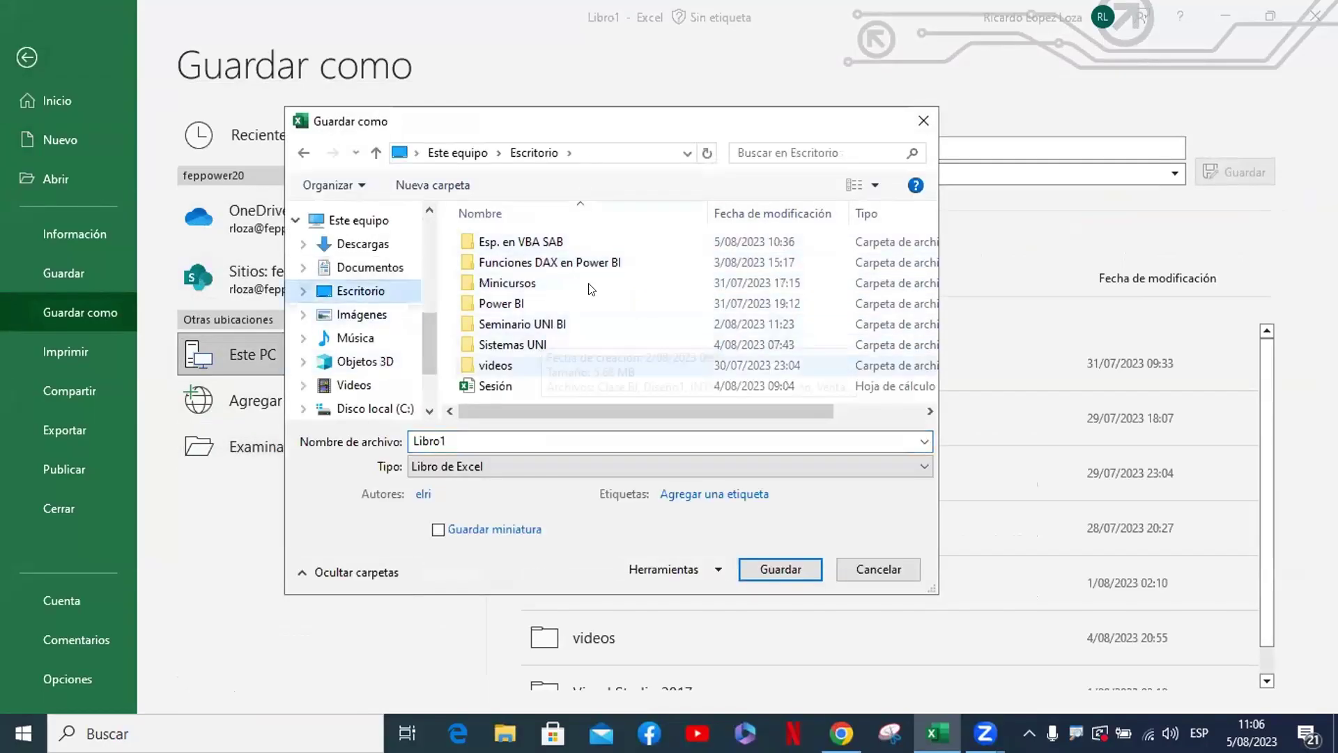
double_click(605, 241)
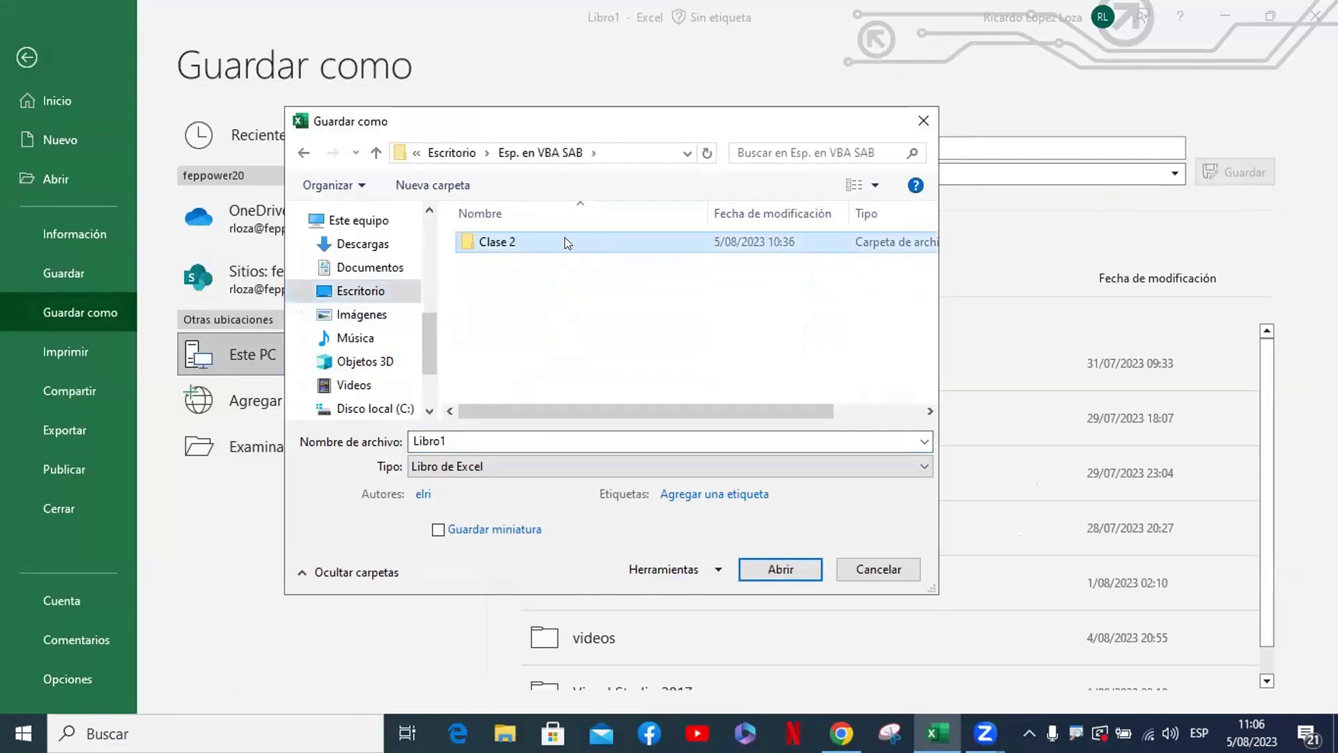
double_click(564, 242)
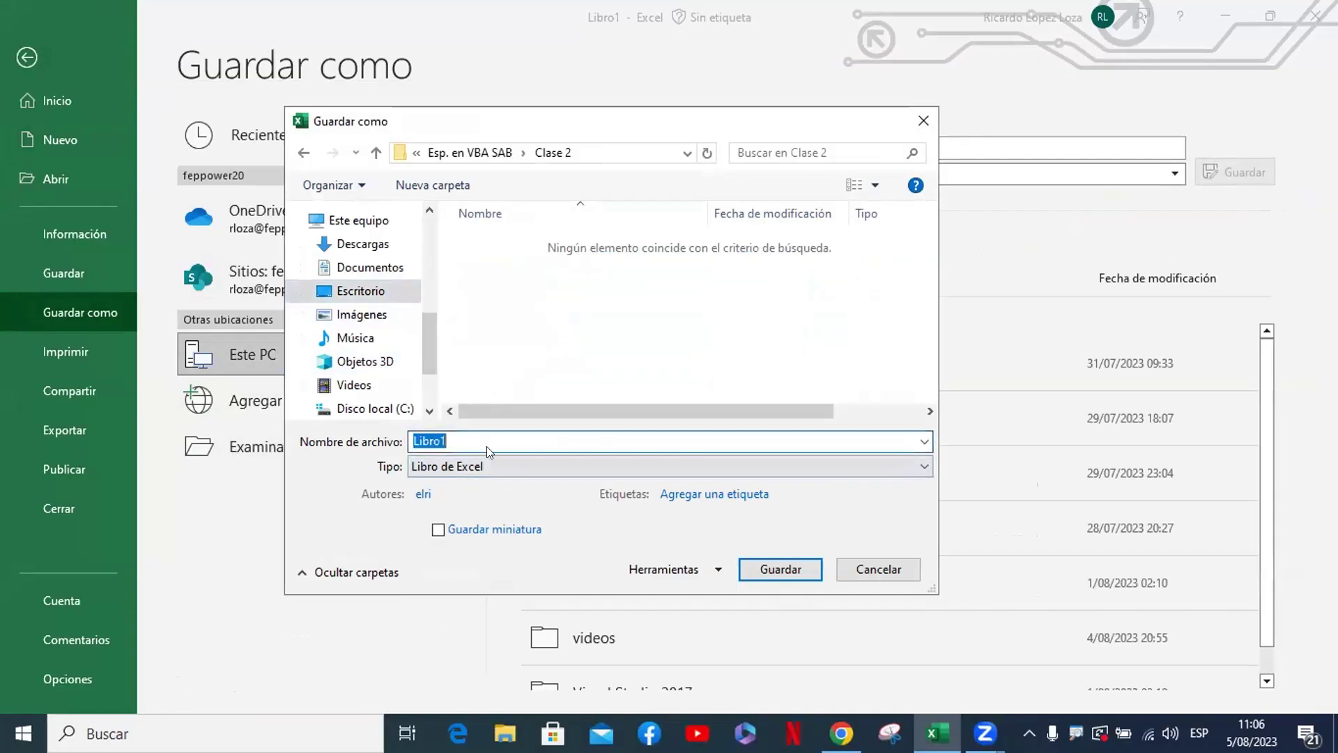
type("C")
type("lase2")
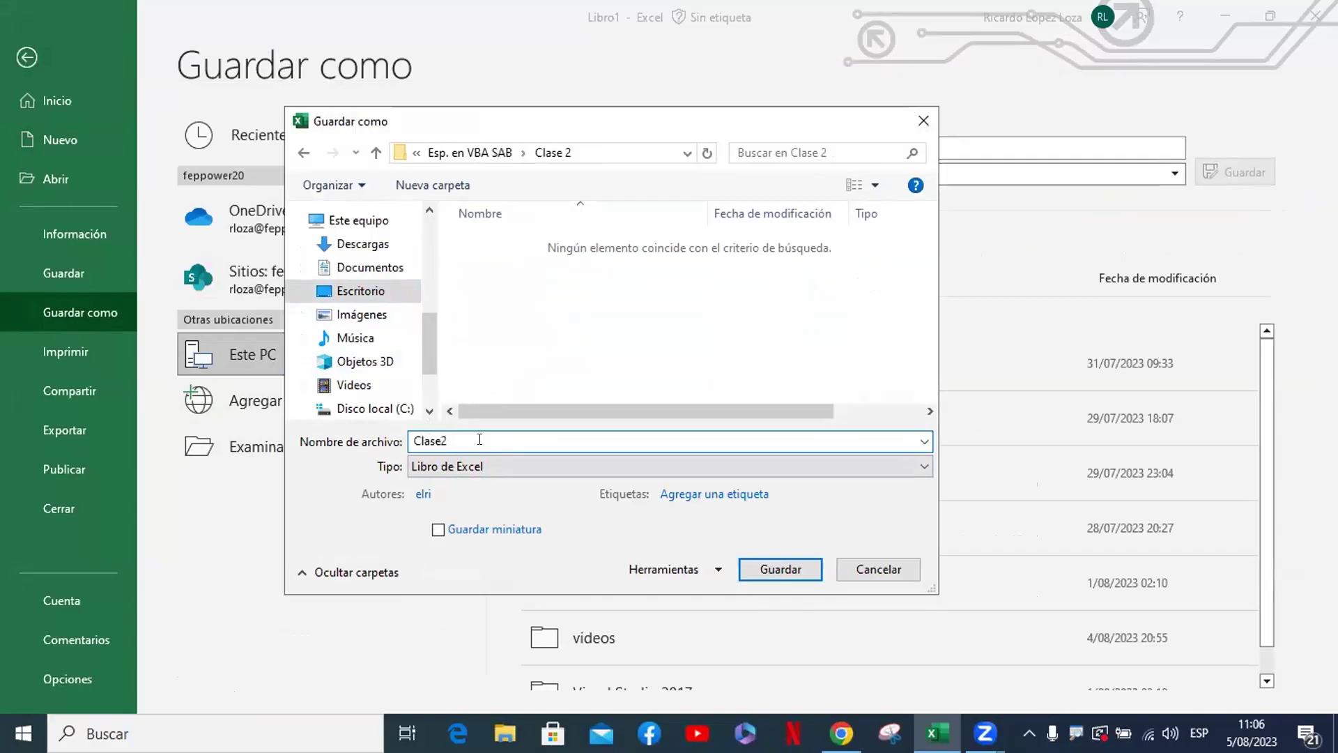
left_click(534, 464)
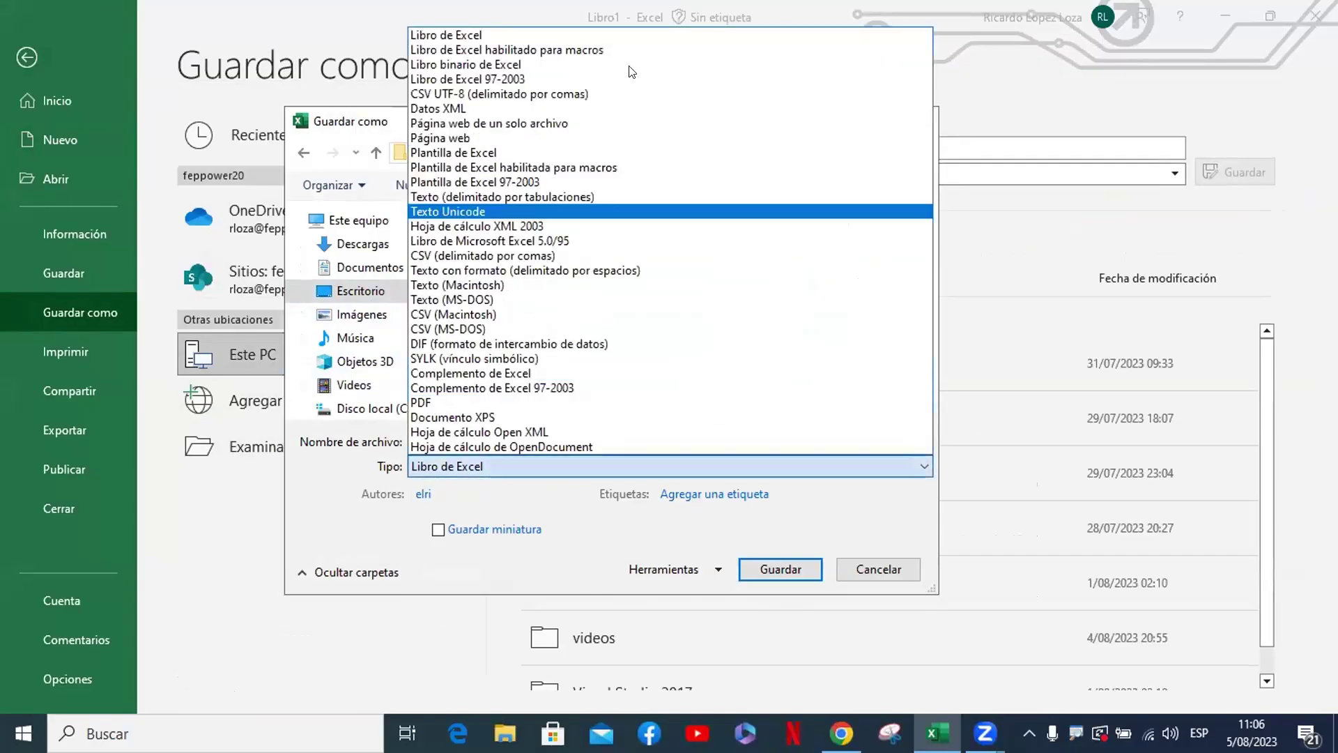
left_click(633, 46)
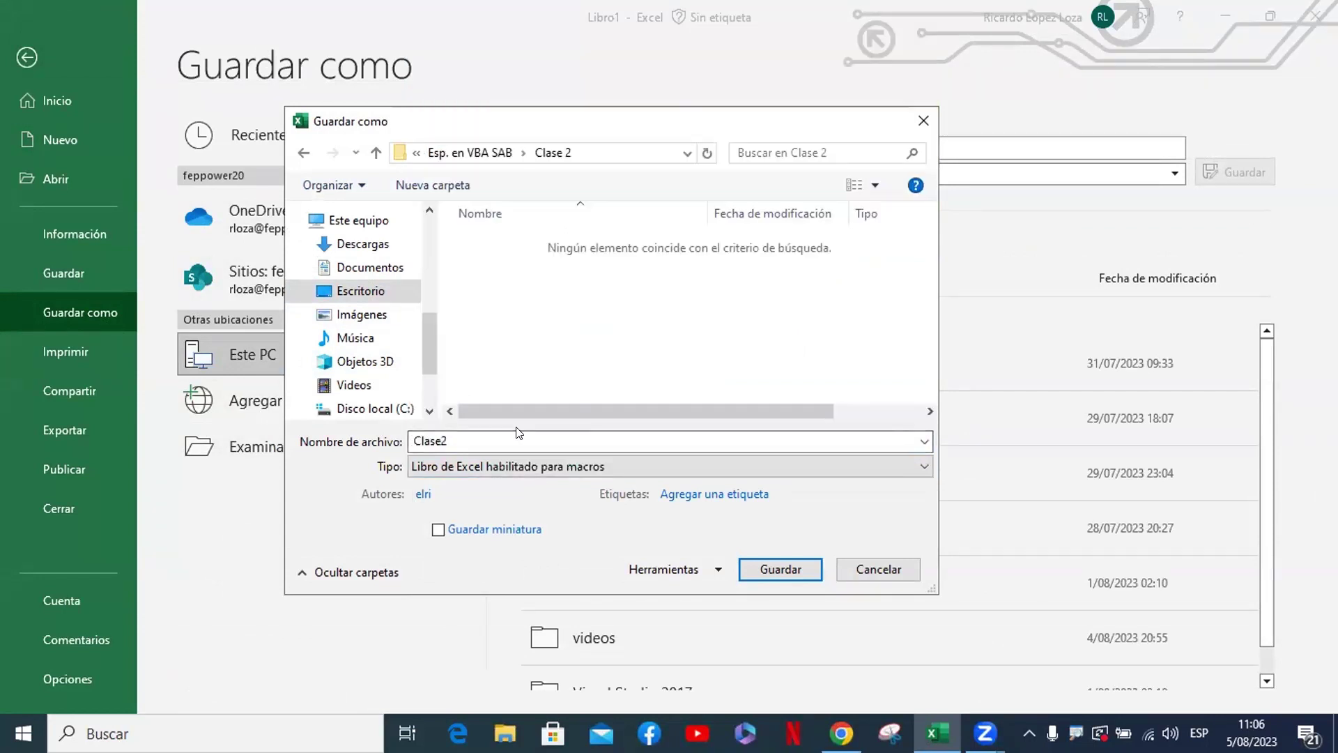
left_click(771, 558)
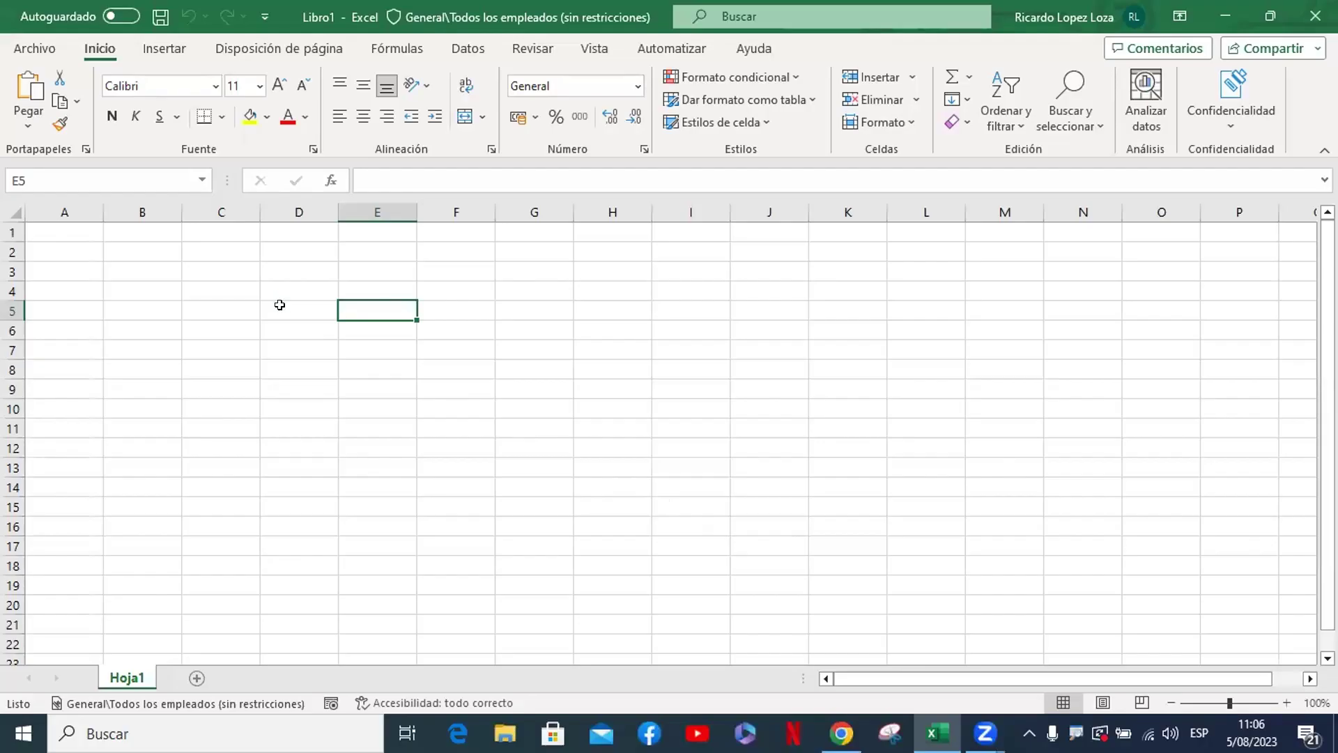
Scroll through and click around the Excel workbook window
left_click(46, 246)
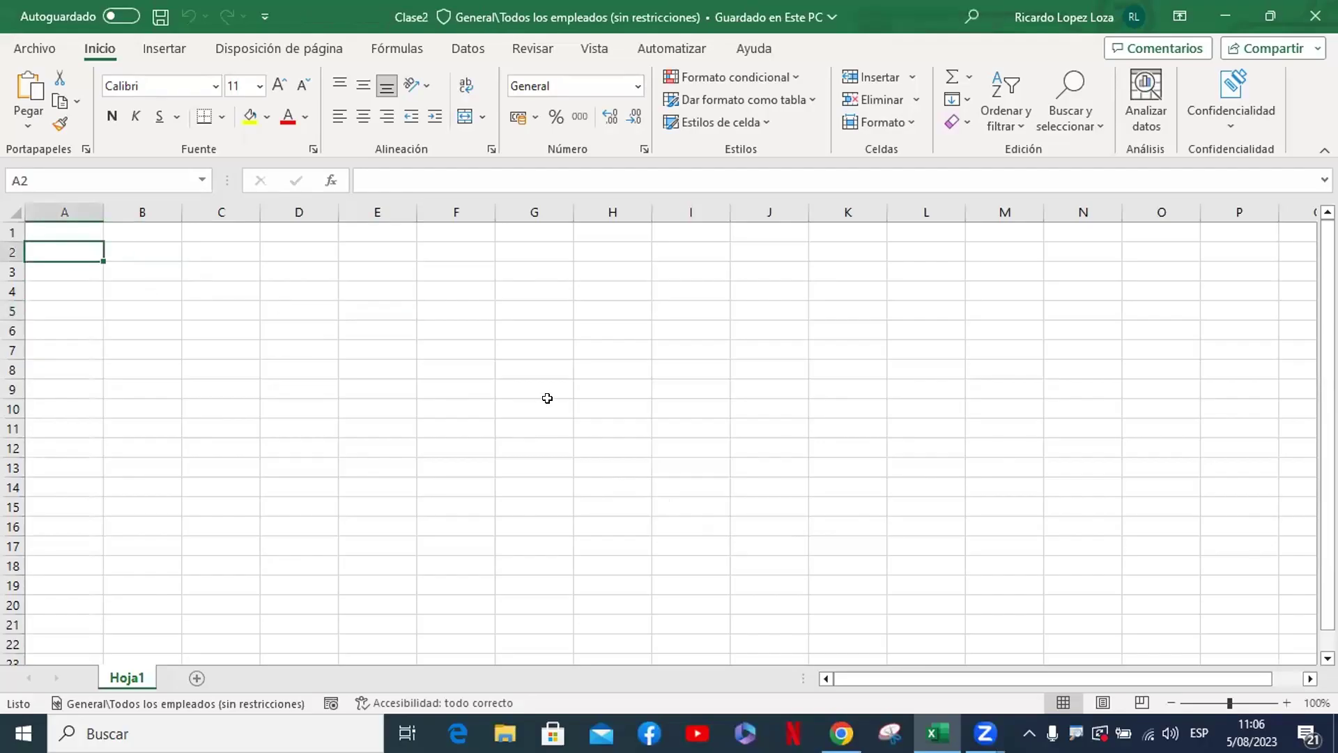
scroll(545, 402, "up", 3, "ctrl")
scroll(548, 396, "up", 2, "ctrl")
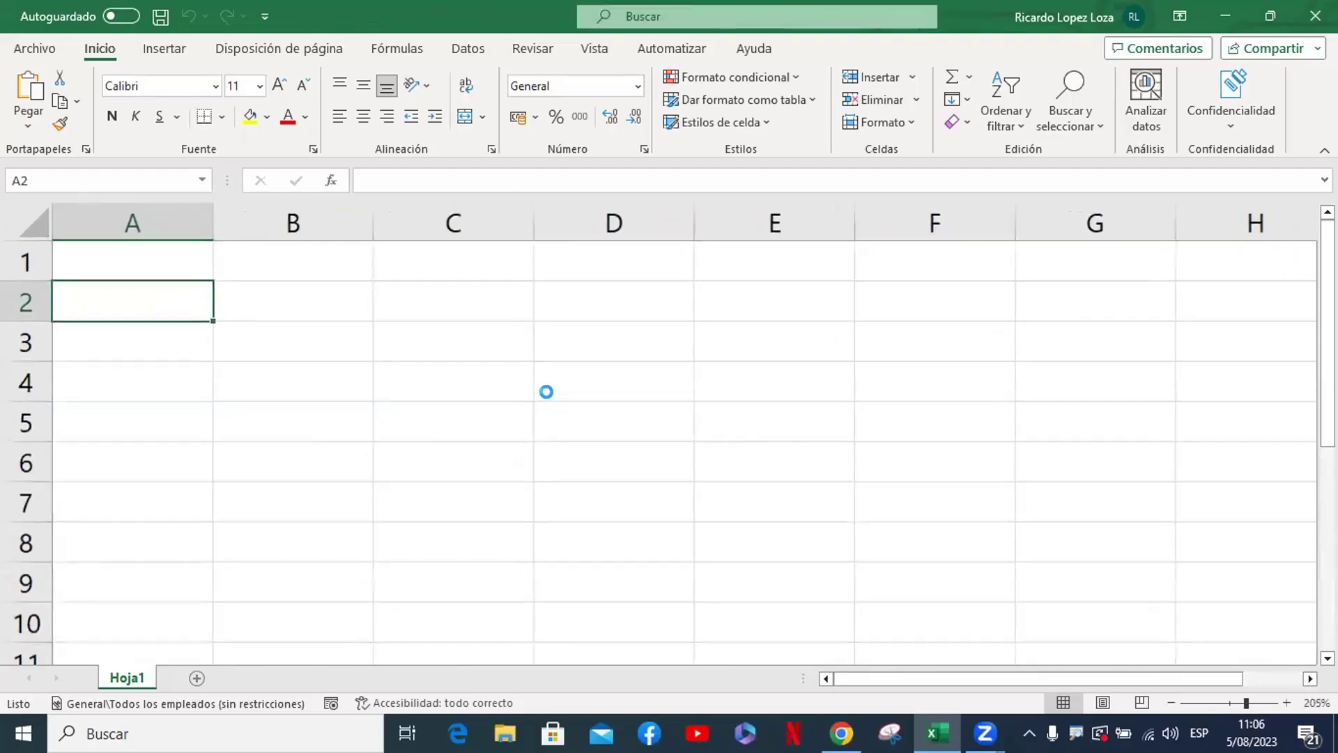
scroll(548, 397, "up", 6, "ctrl")
left_click(118, 381)
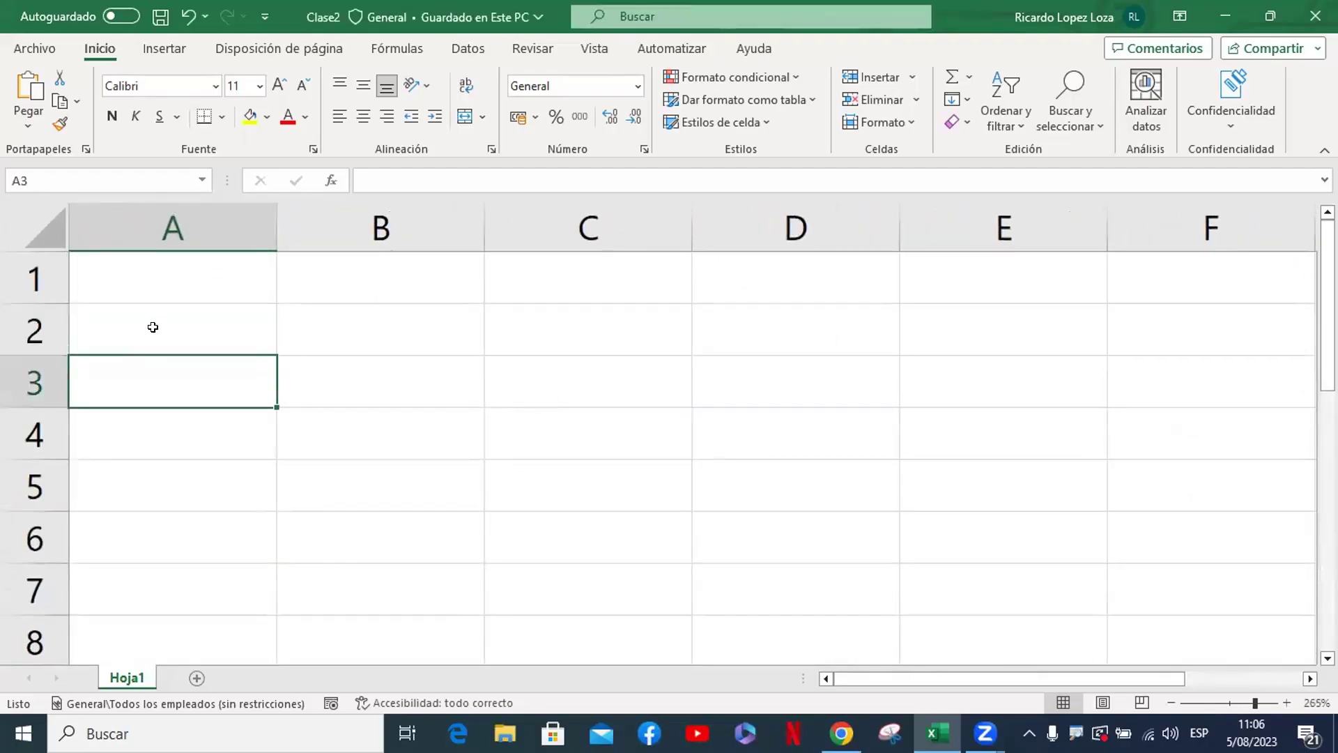
left_click(149, 328)
left_click(400, 437)
scroll(404, 436, "down", 2, "ctrl")
scroll(404, 436, "down", 3, "ctrl")
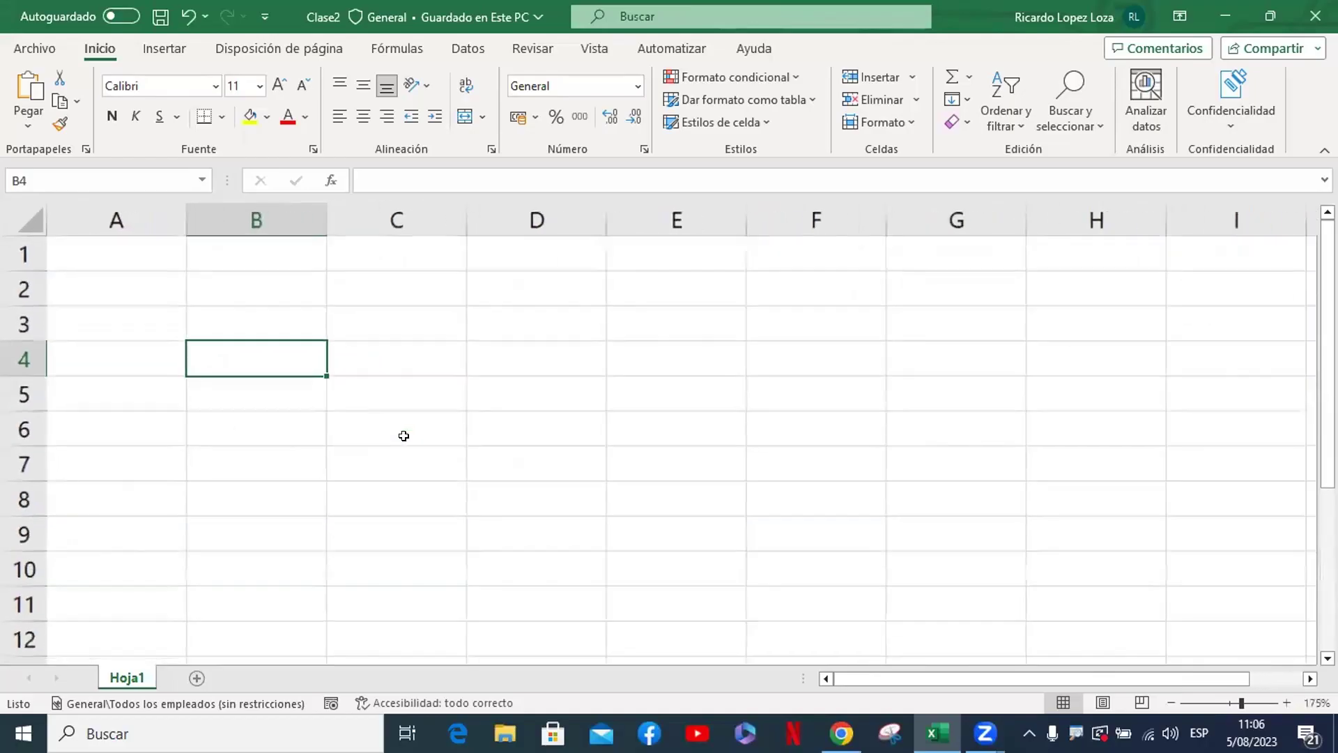
scroll(404, 436, "down", 1, "ctrl")
left_click(164, 291)
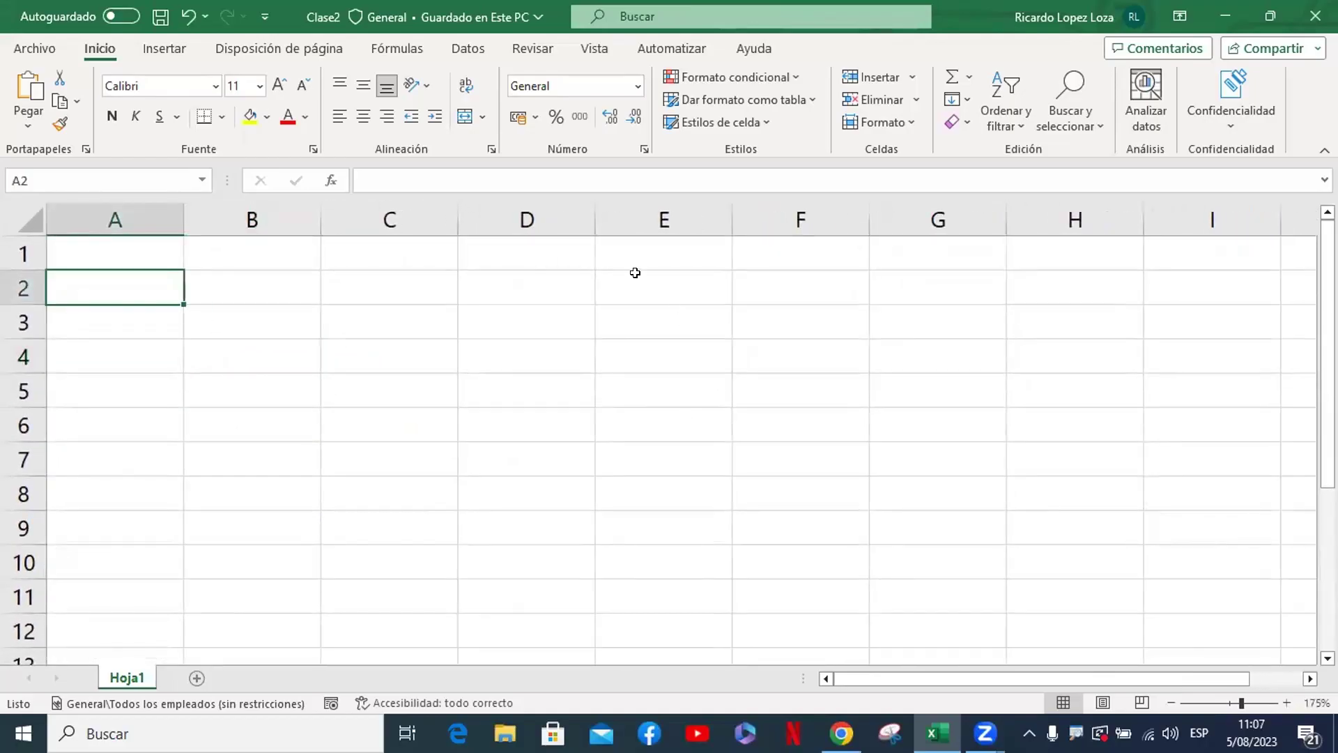
Enable the Programador tab via Personalizar la cinta de opciones and launch Visual Basic
left_click(413, 53)
right_click(416, 56)
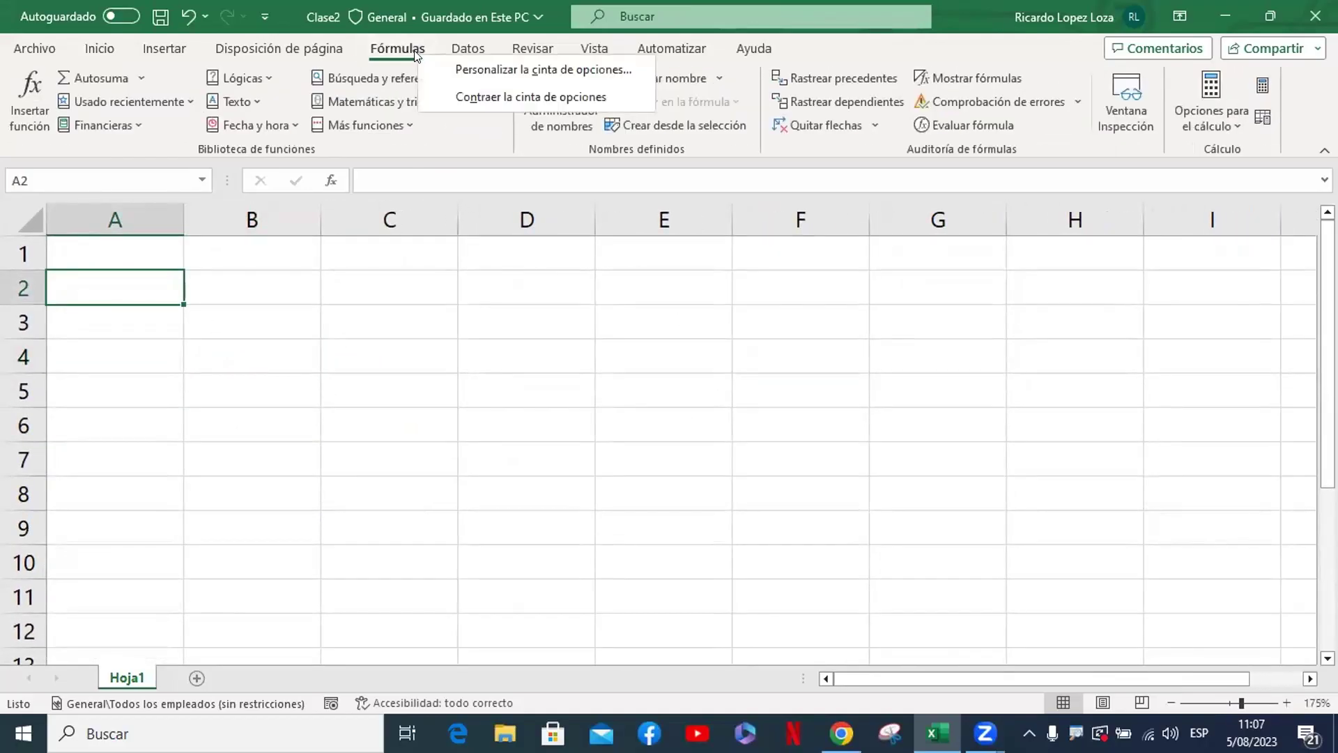
left_click(474, 66)
left_click(566, 387)
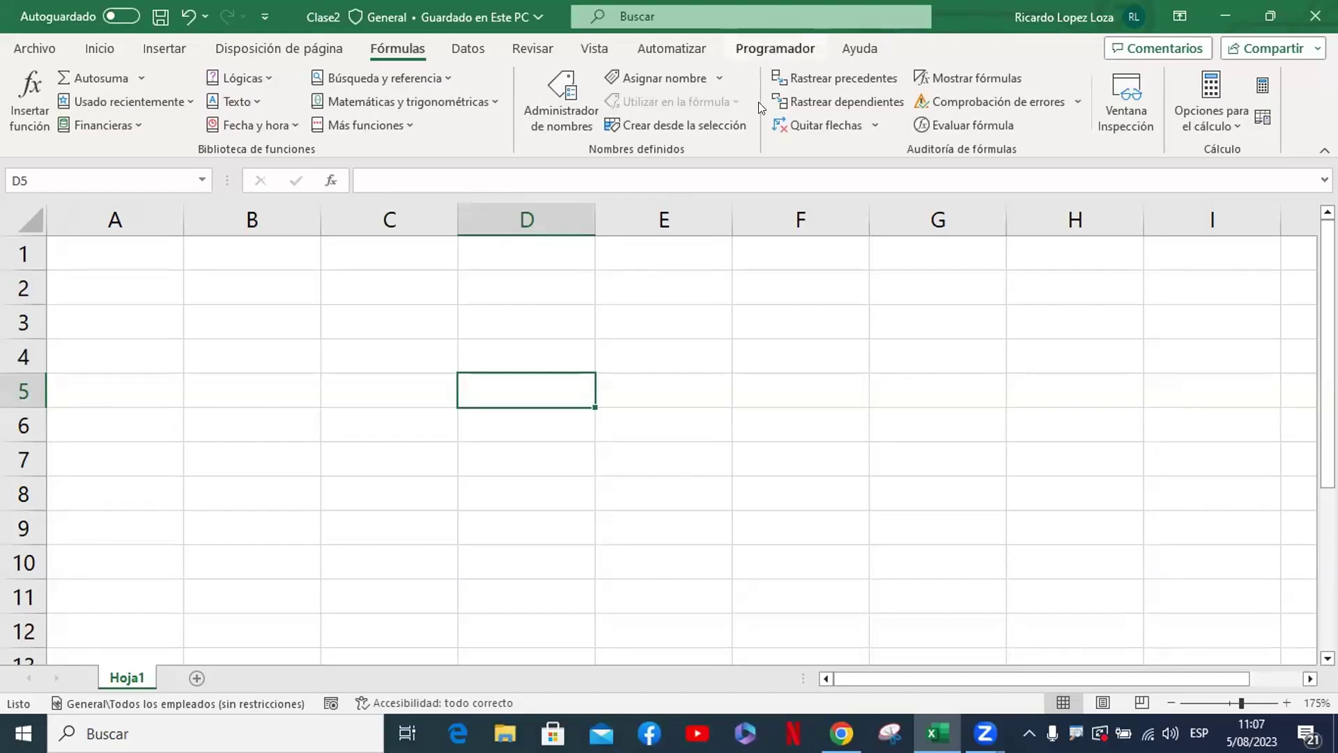
left_click(27, 98)
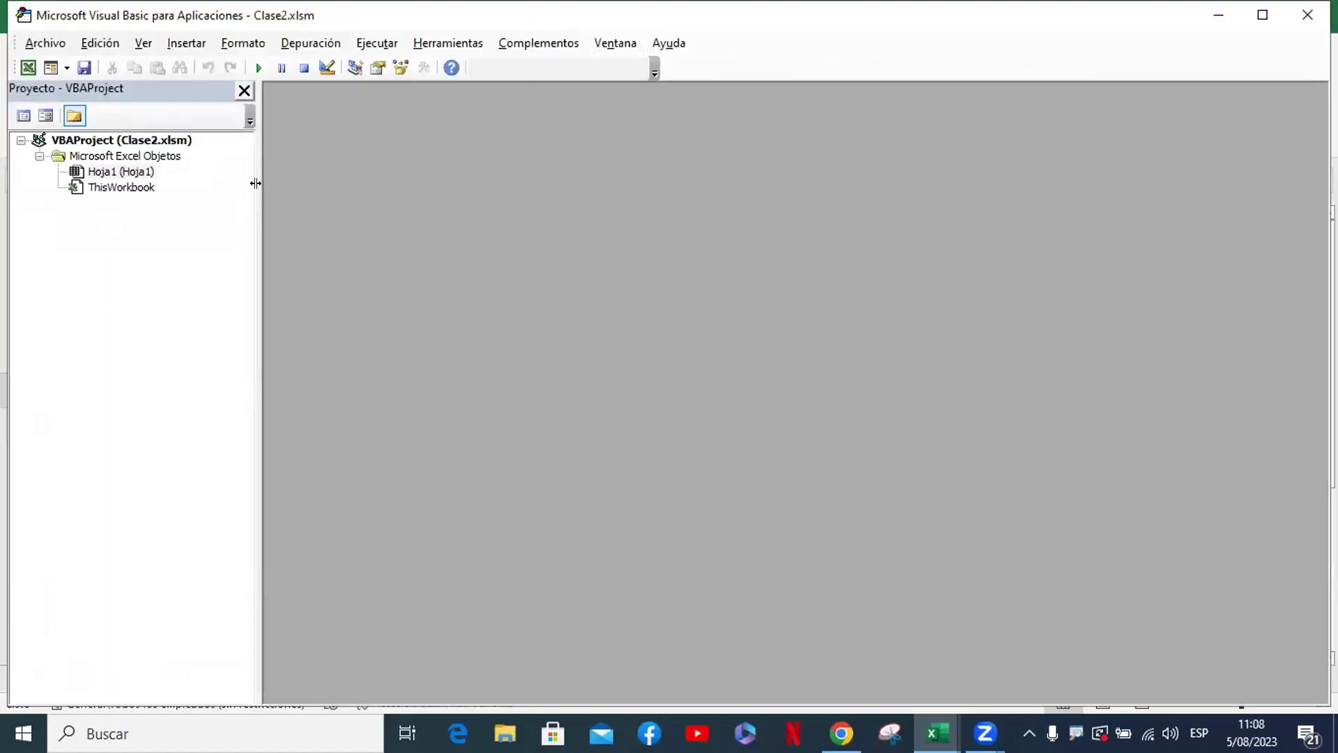
Maximize the VBA editor and insert a new module, Módulo1
left_click_drag(255, 183, 258, 182)
double_click(339, 25)
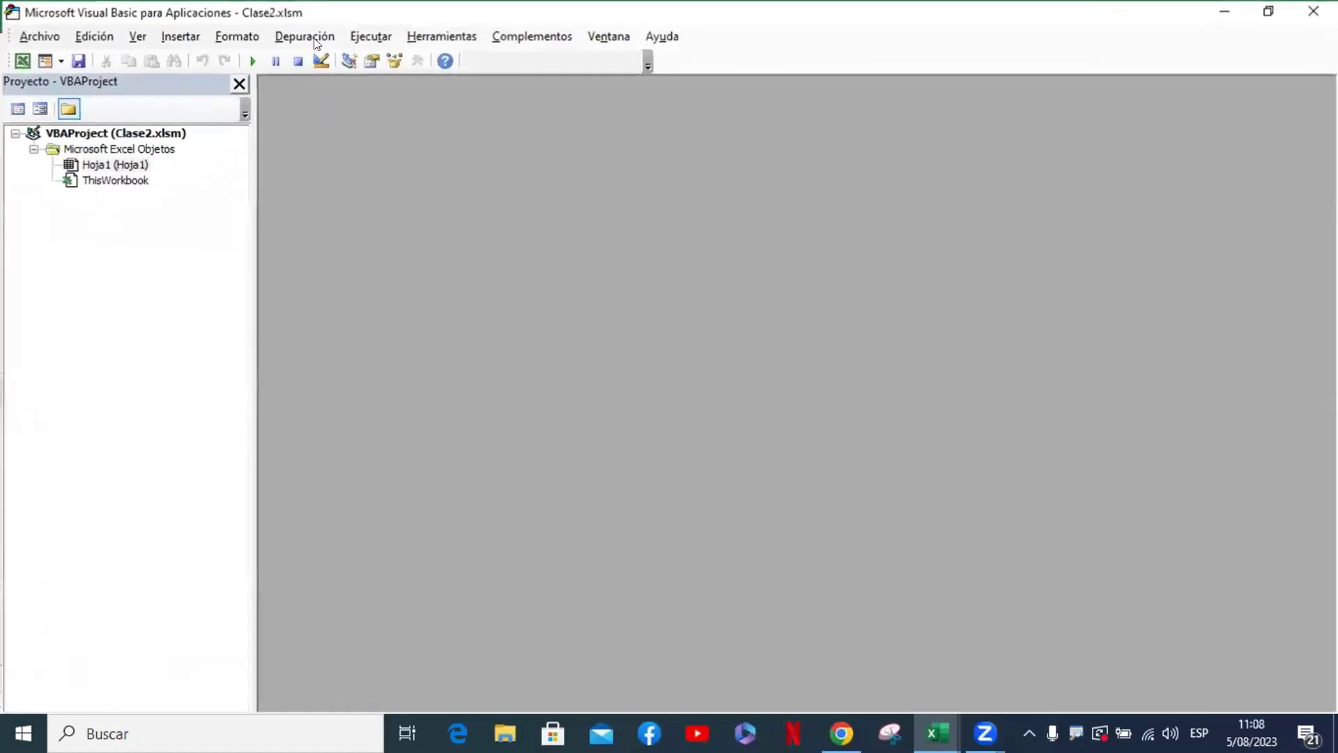
left_click(166, 38)
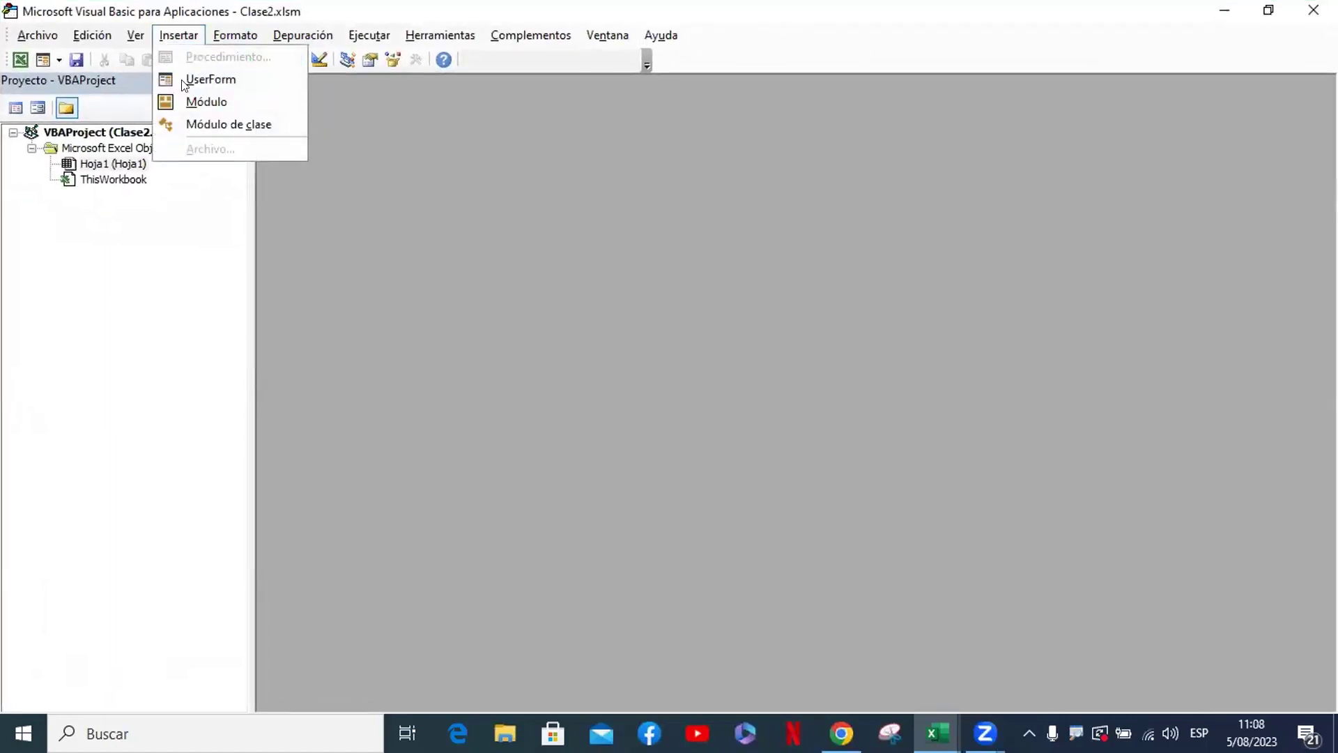
left_click(209, 100)
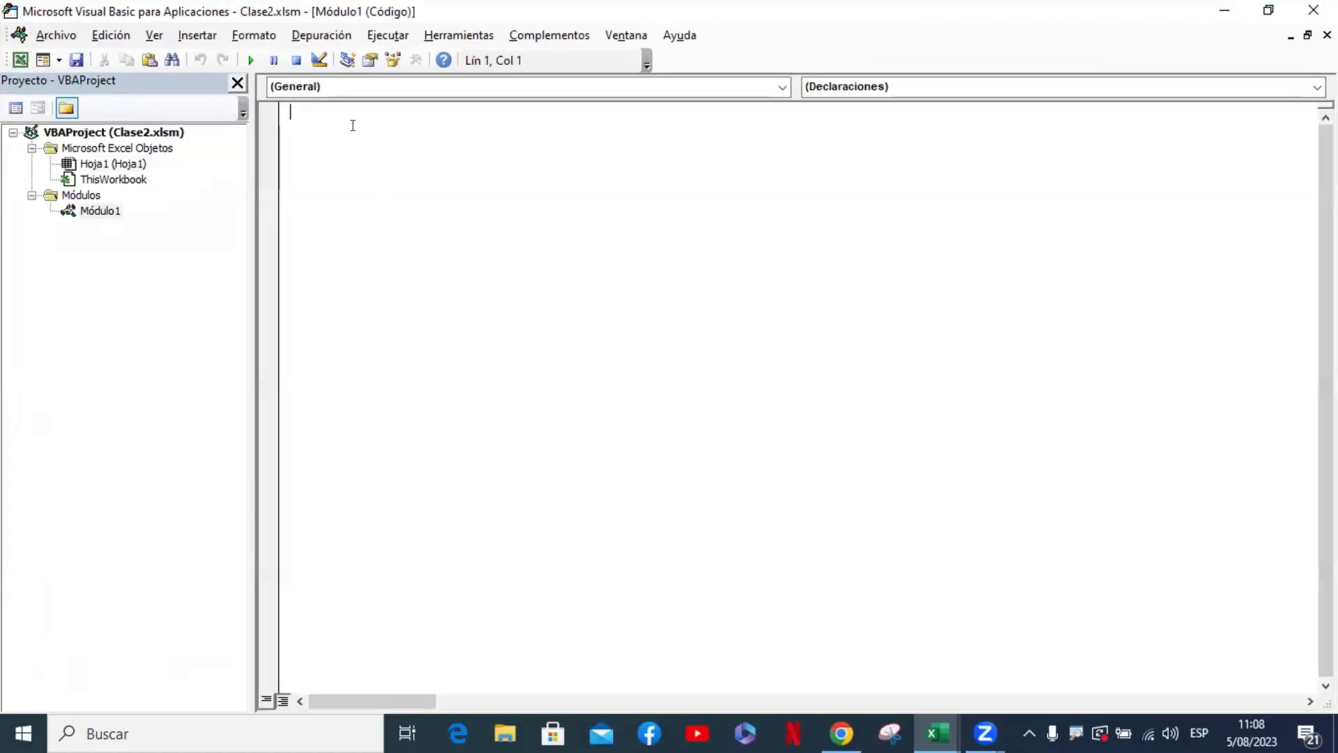
Set the code font size to 14 under Opciones > Formato del editor
left_click(458, 35)
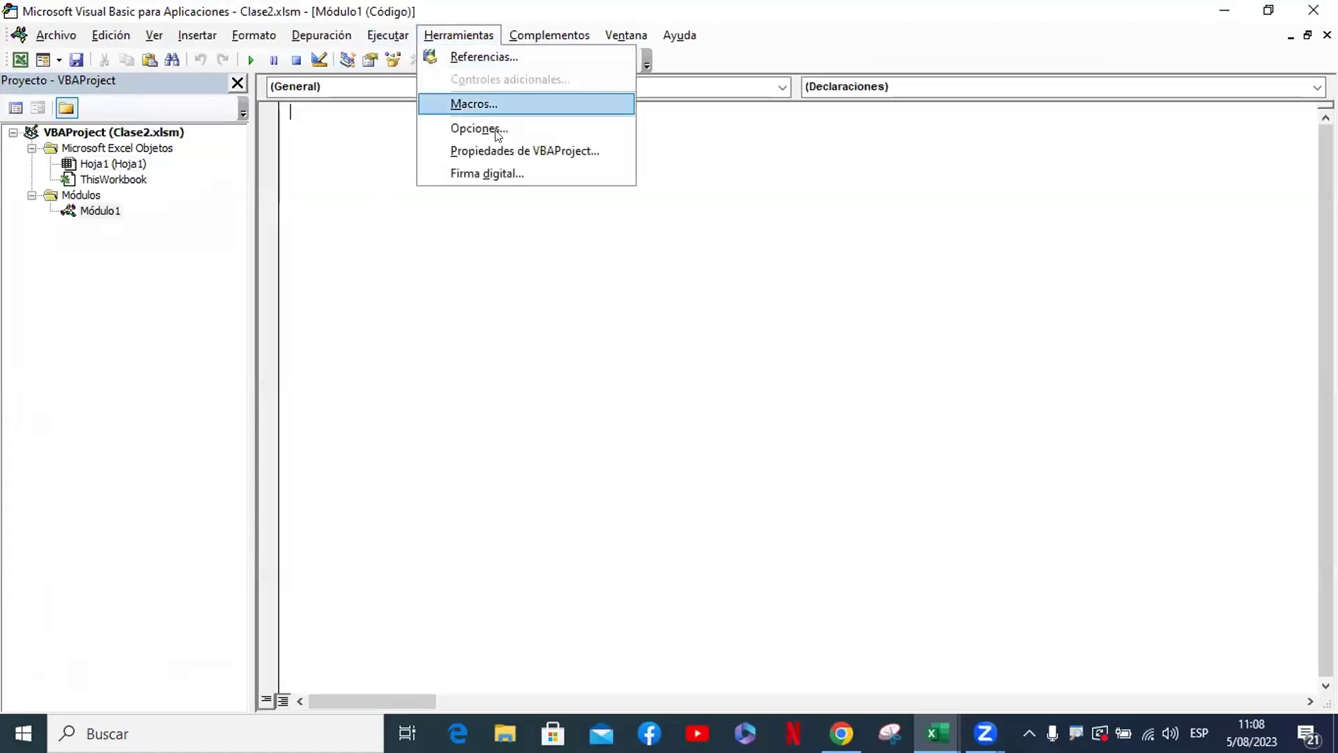
left_click(532, 131)
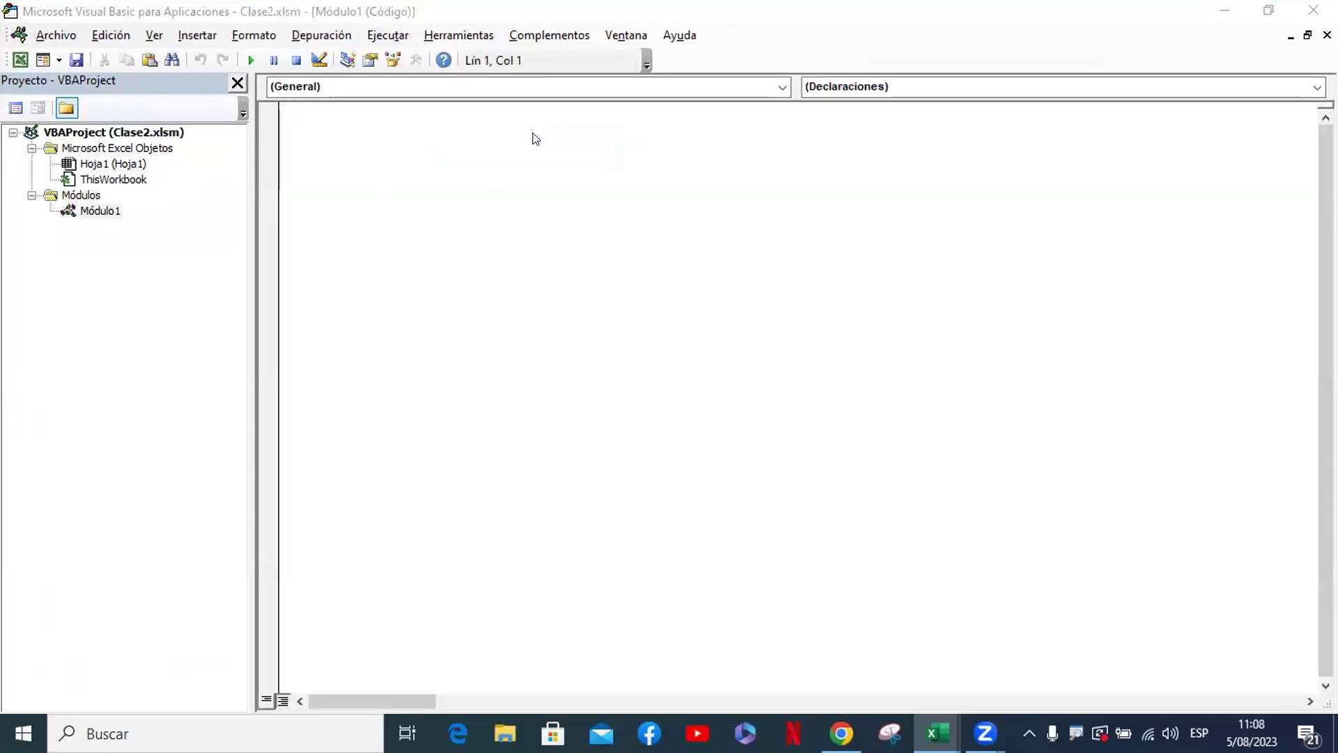
left_click(558, 166)
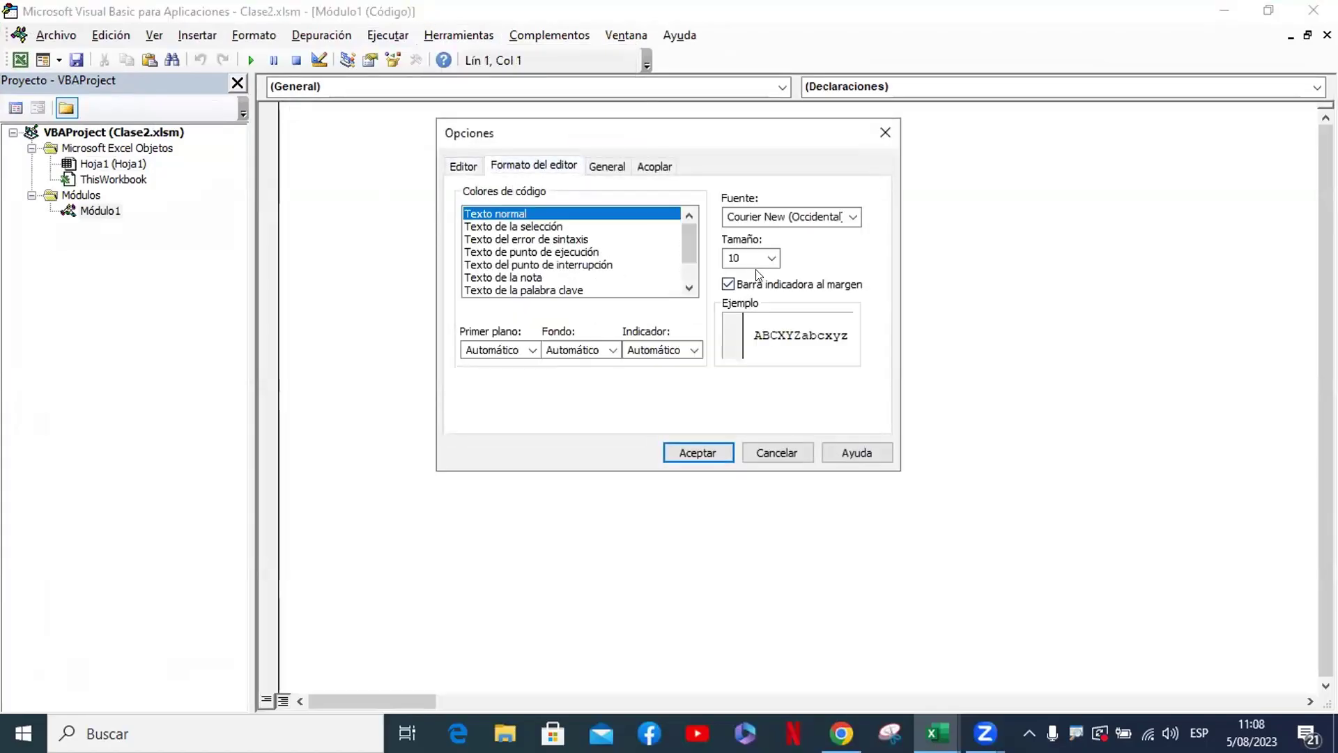
left_click(764, 262)
left_click(771, 258)
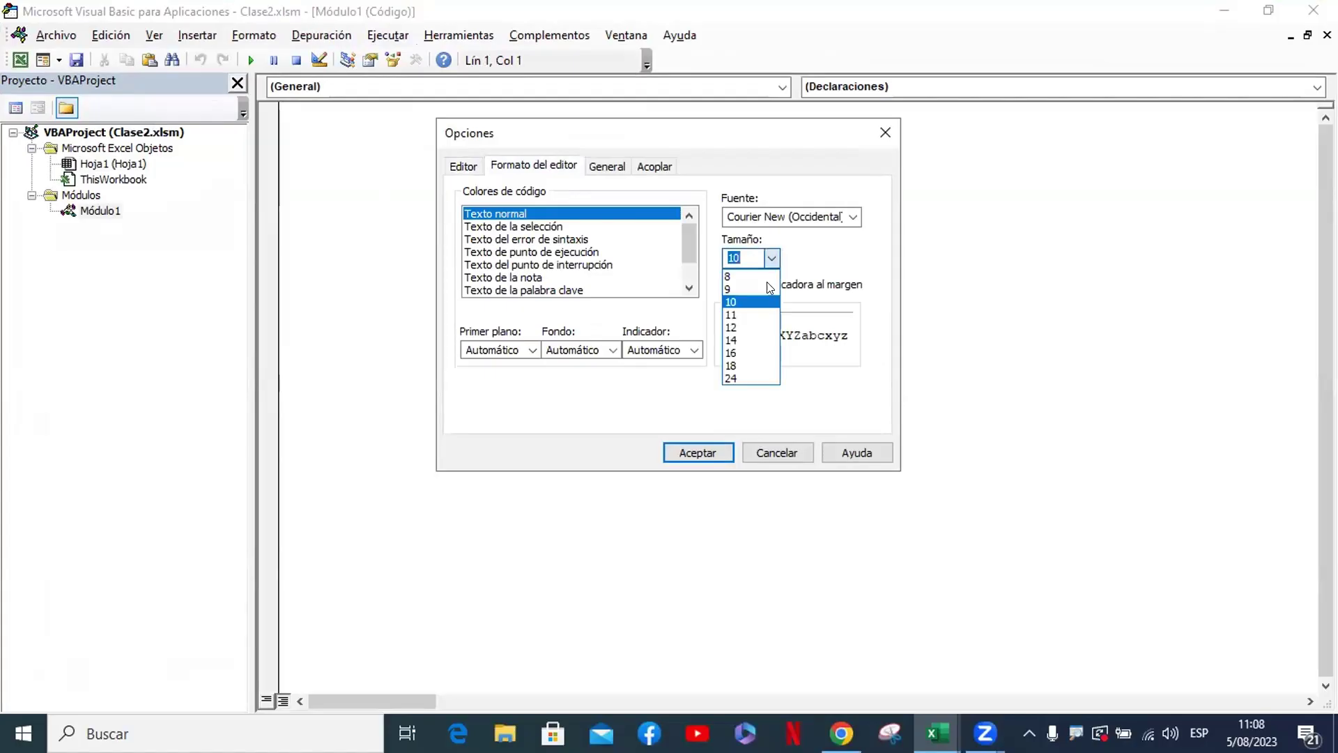
left_click(745, 341)
left_click(698, 452)
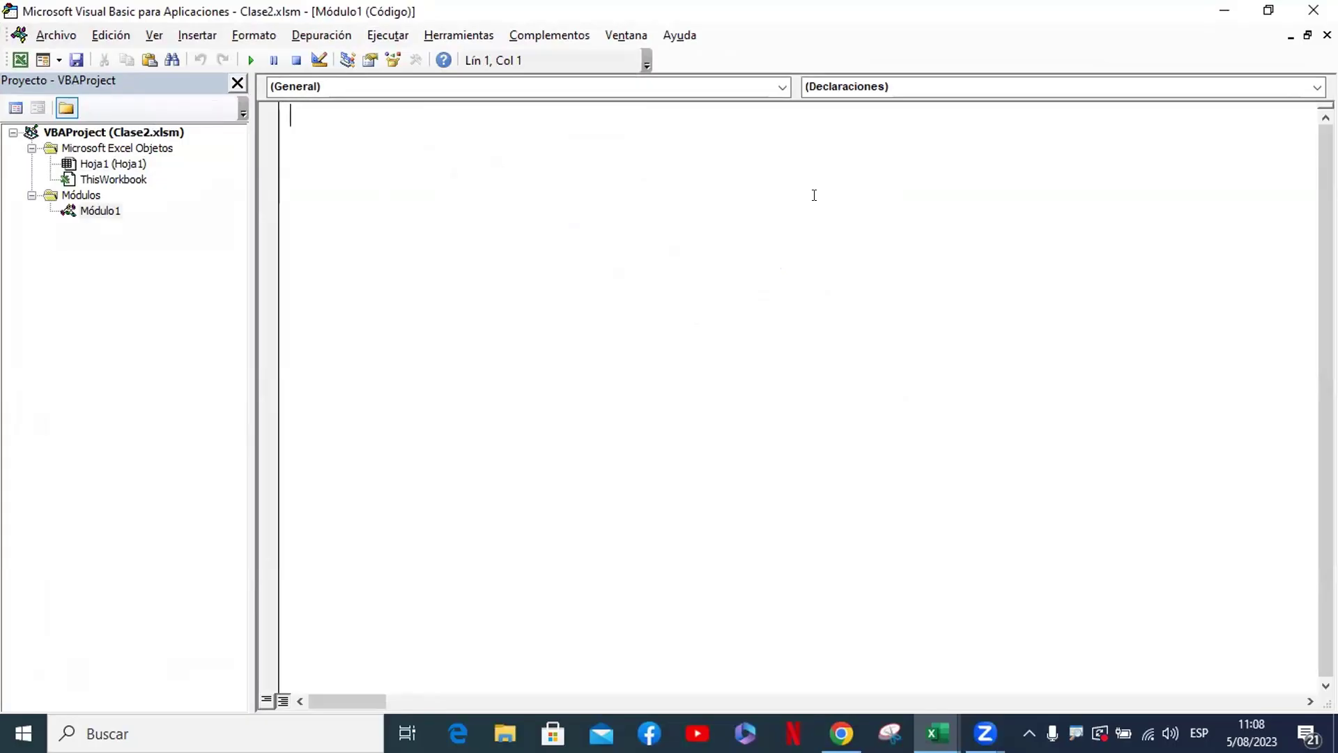
Start Sub Seleccion1 with the comment 'Aplicar distintas selecciones' and blank lines below
type("sub ")
type("Selec")
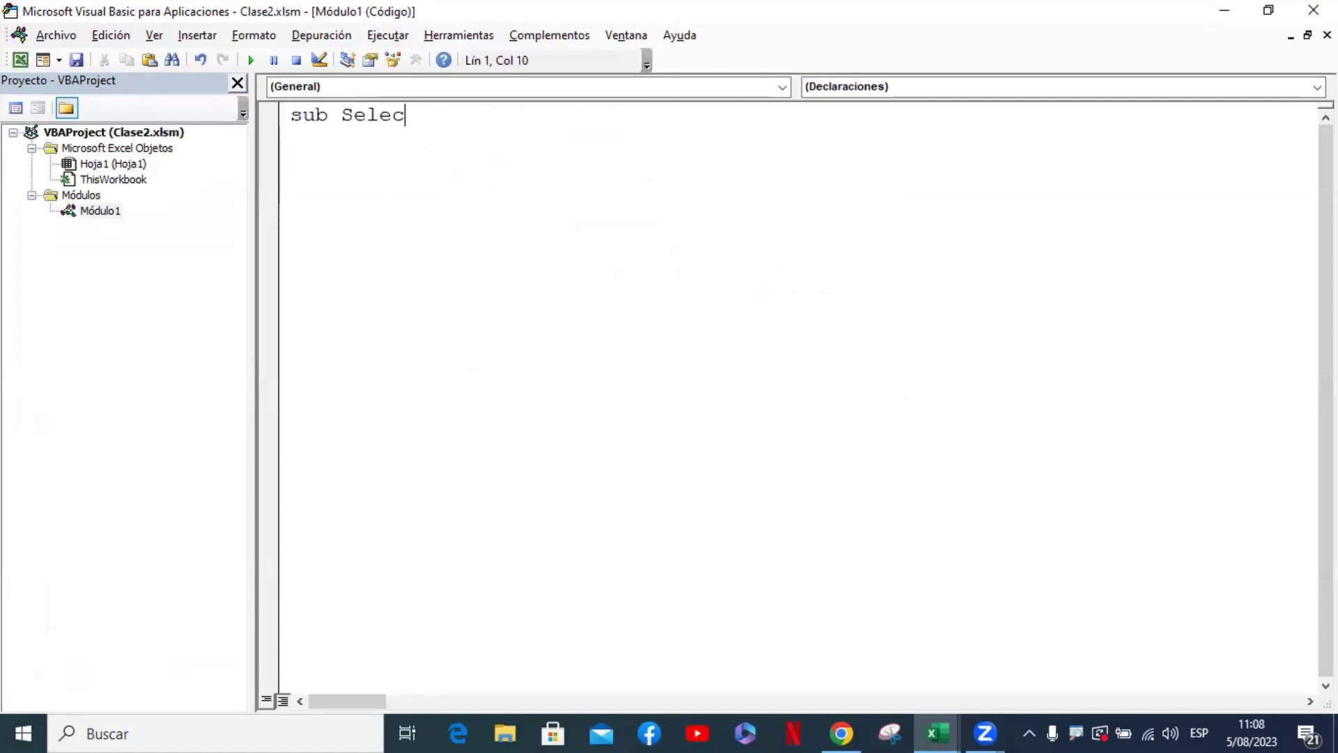
type("cion1")
key("Return")
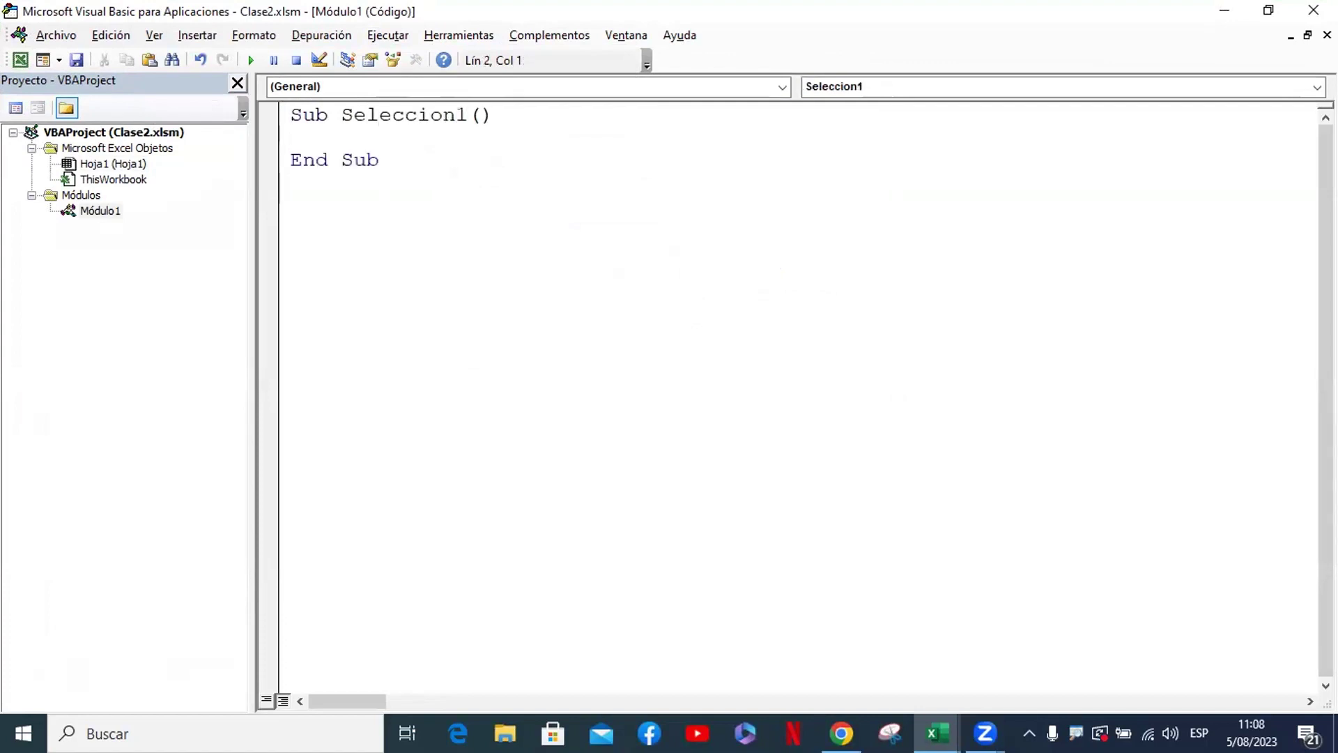
type("'")
type("d")
key("BackSpace")
type("Aplica")
type("r distint")
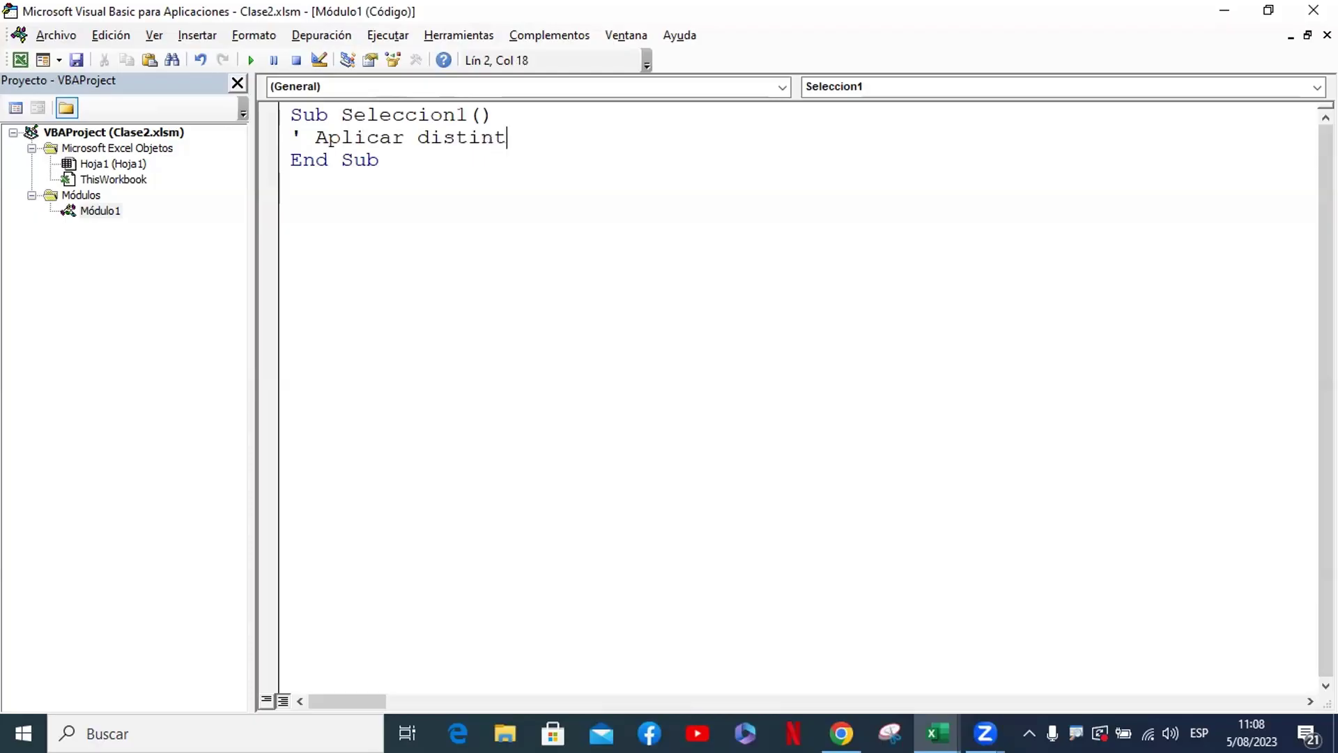
type("as seleccione")
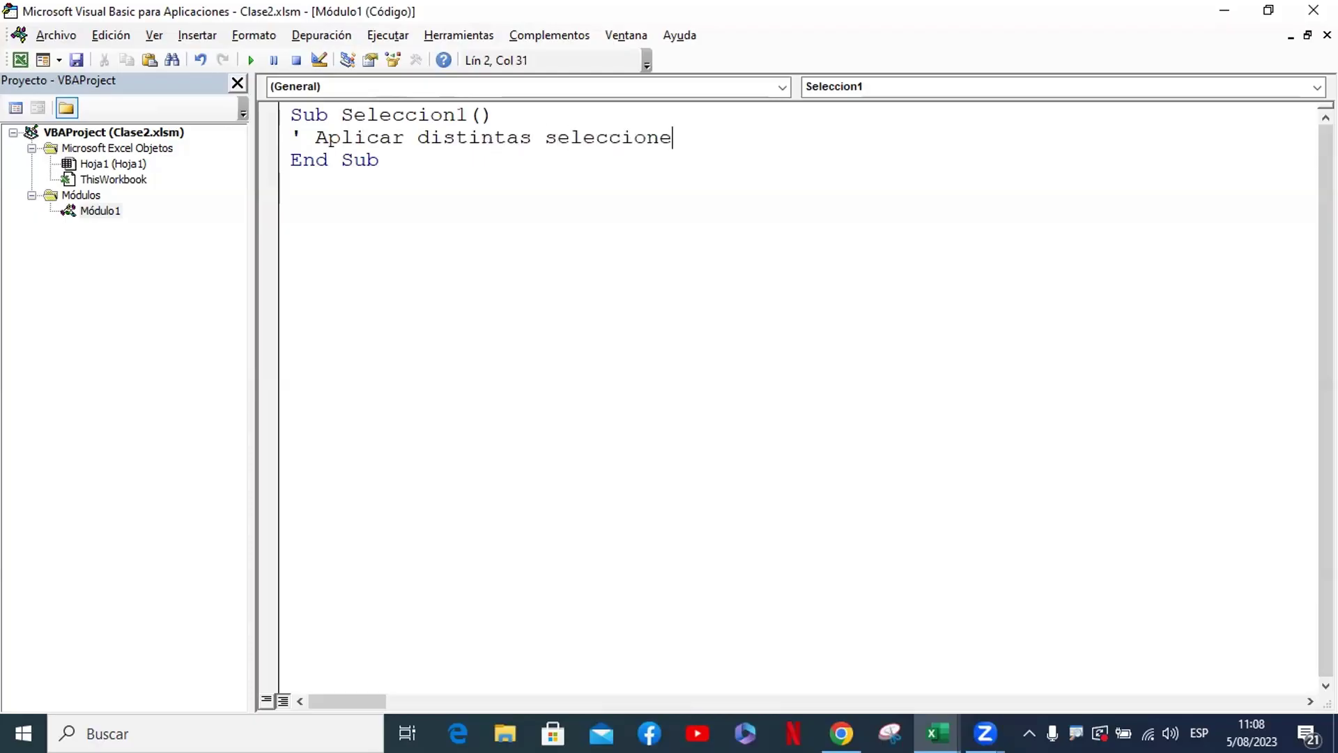
type("s")
key("Return")
key("Return")
key("Return")
key("Return")
key("Up")
key("Up")
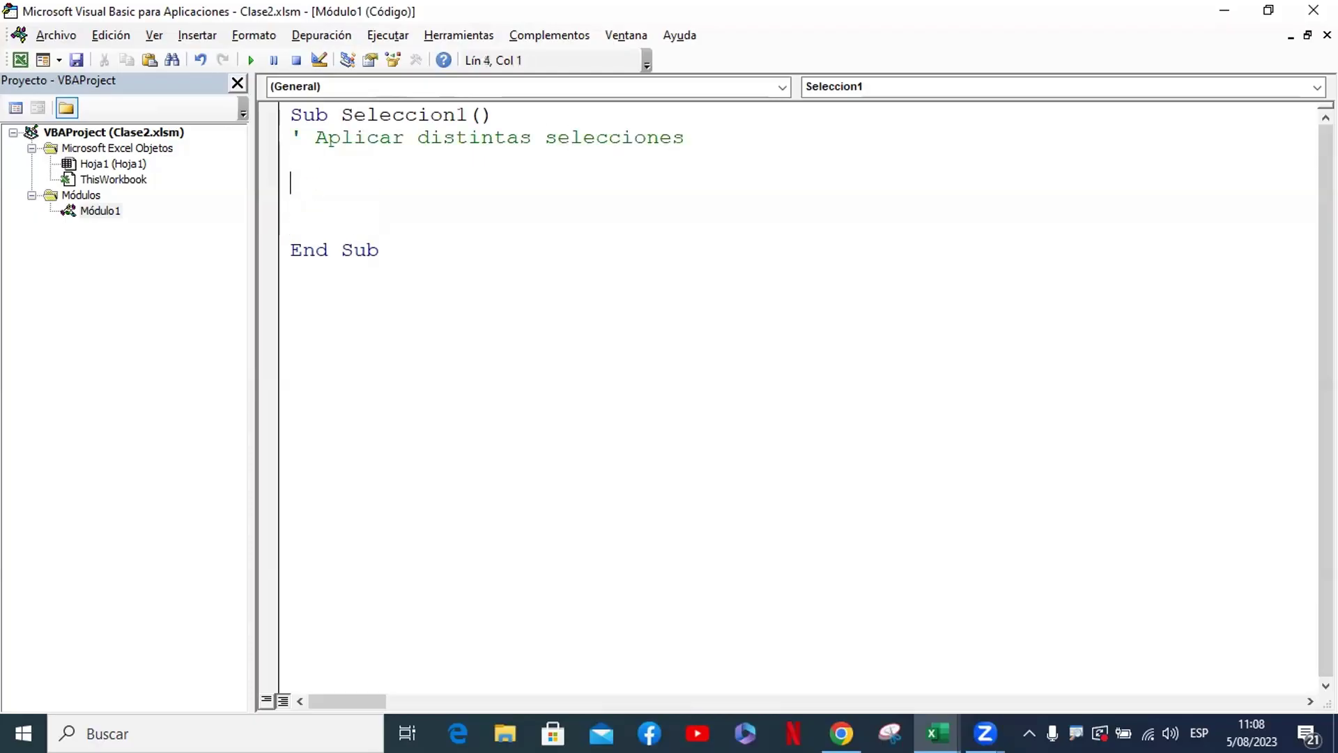
key("Down")
key("Down")
key("Up")
key("Up")
key("Down")
key("Up")
key("BackSpace")
key("BackSpace")
Add Cells(2,1).Select with the comment 'Seleccionar la celda A2' above it
type("c")
type("ells(")
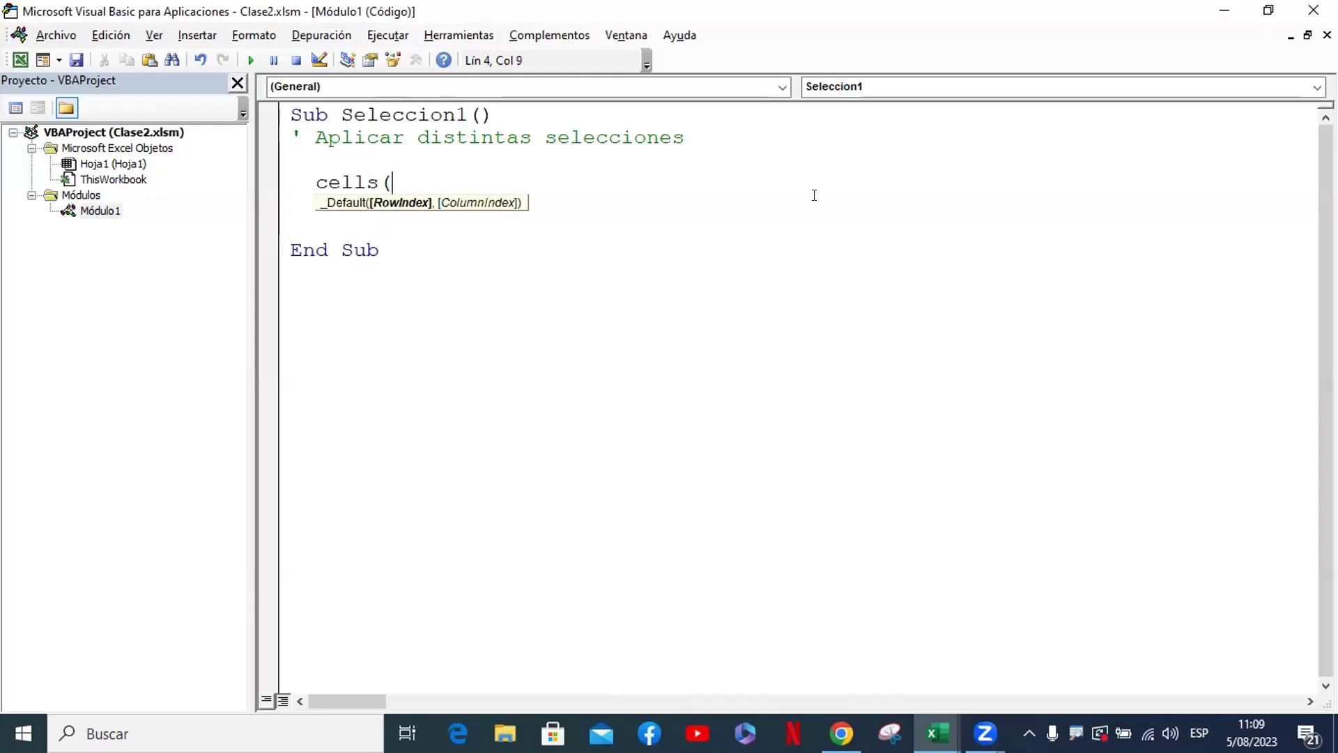
type("2,")
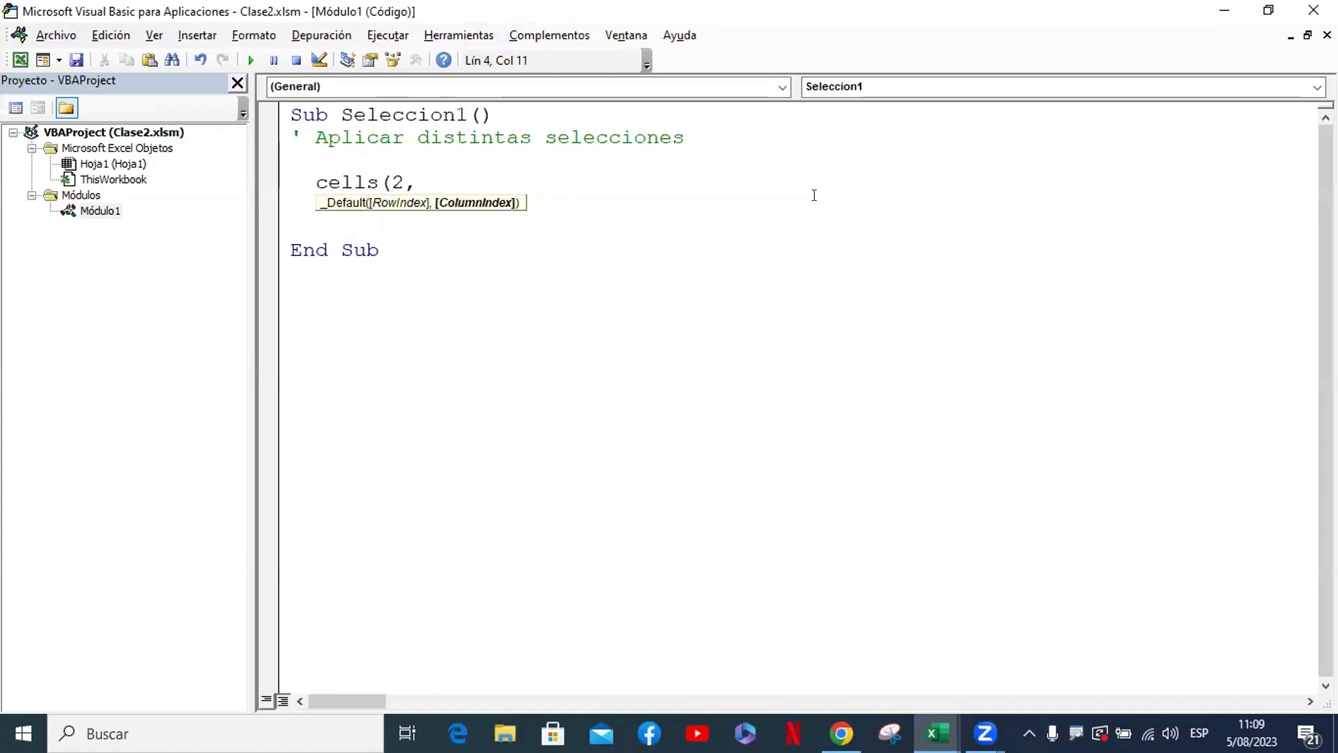
type("1).")
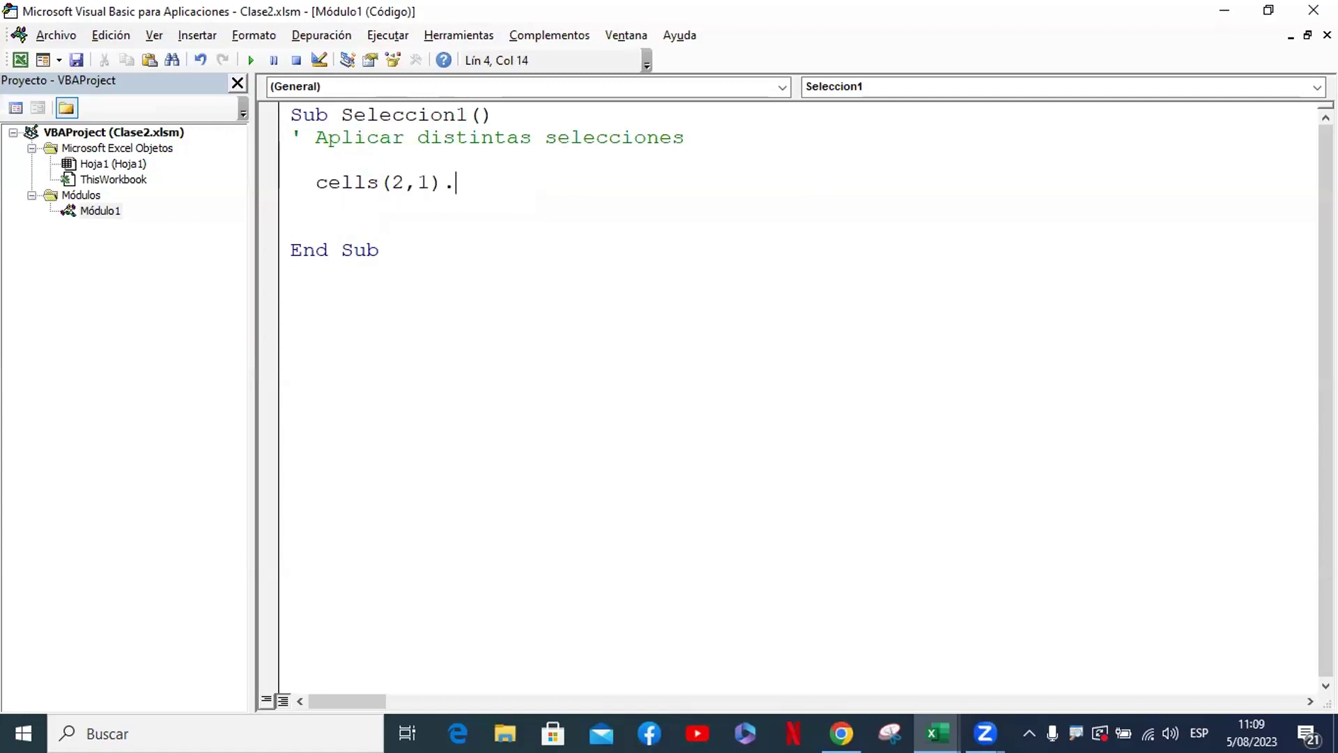
type("selec")
type("t")
key("Return")
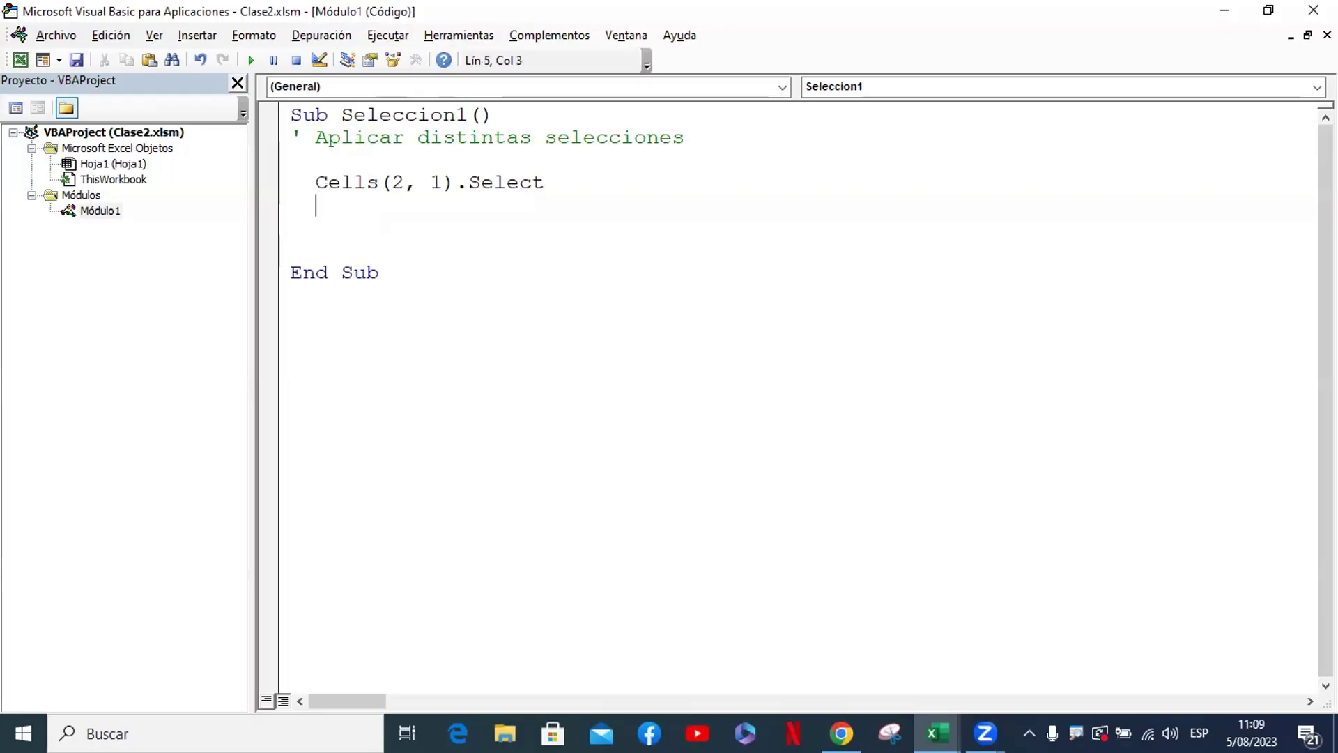
key("Up")
key("Up")
key("Down")
key("Up")
key("Up")
type("' See")
key("BackSpace")
type("leccionar l")
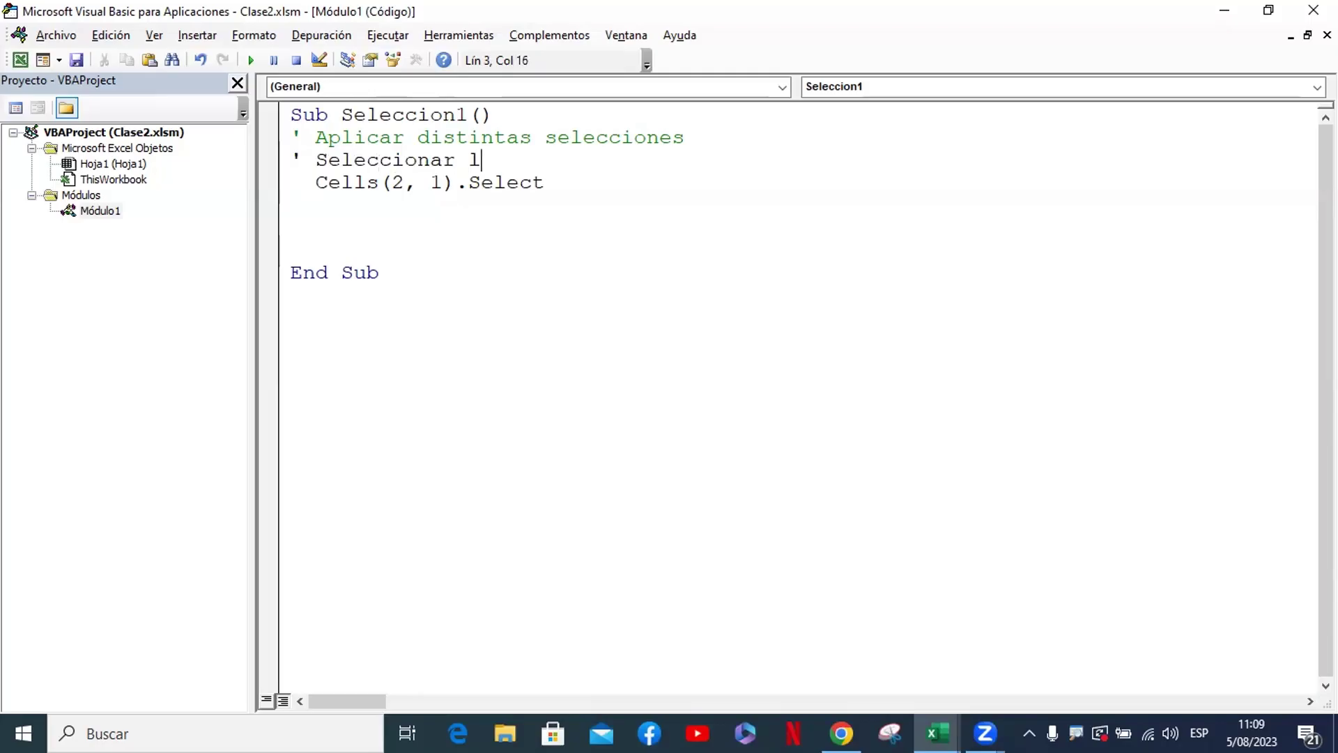
type("a celda A")
type("2")
Add the comment 'Seleccionar la celda A2 de la hoja 2' below the code line
left_click(316, 205)
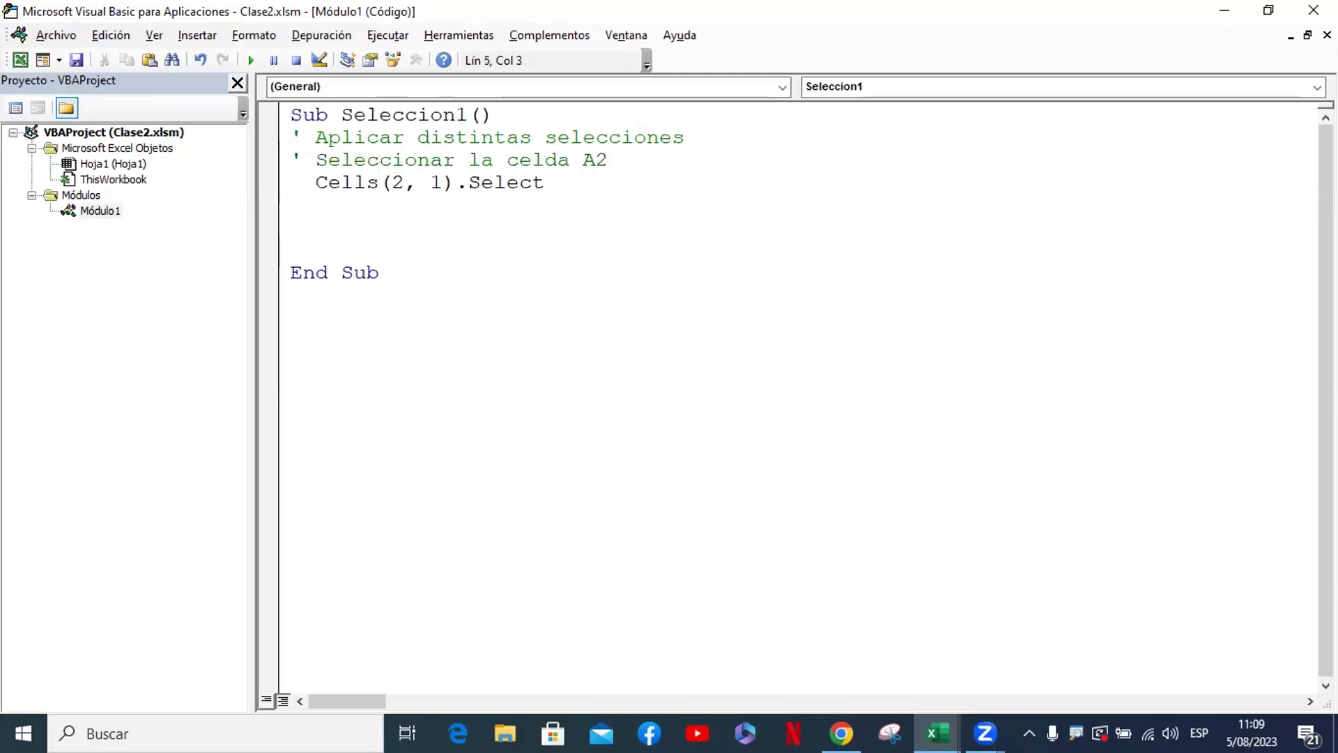
key("BackSpace")
type("' ")
type("S")
type("eleccionar ")
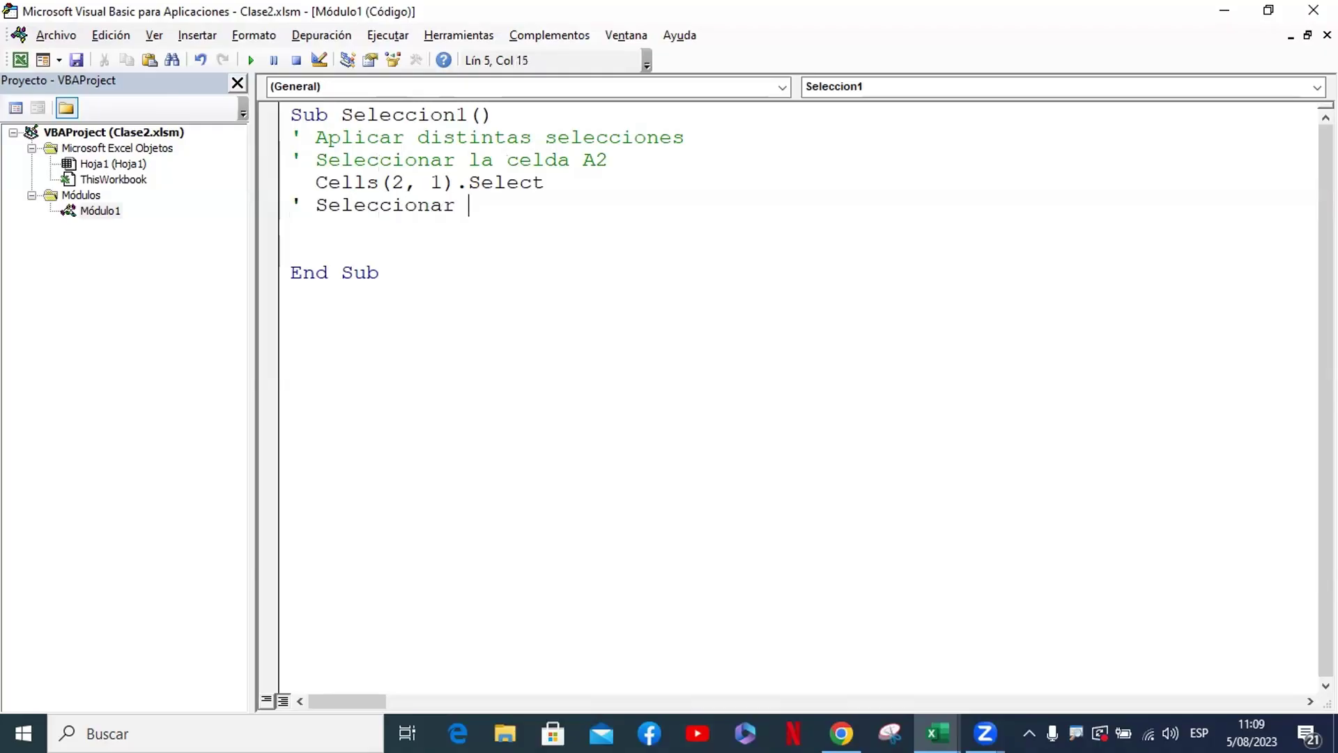
type("la celda A")
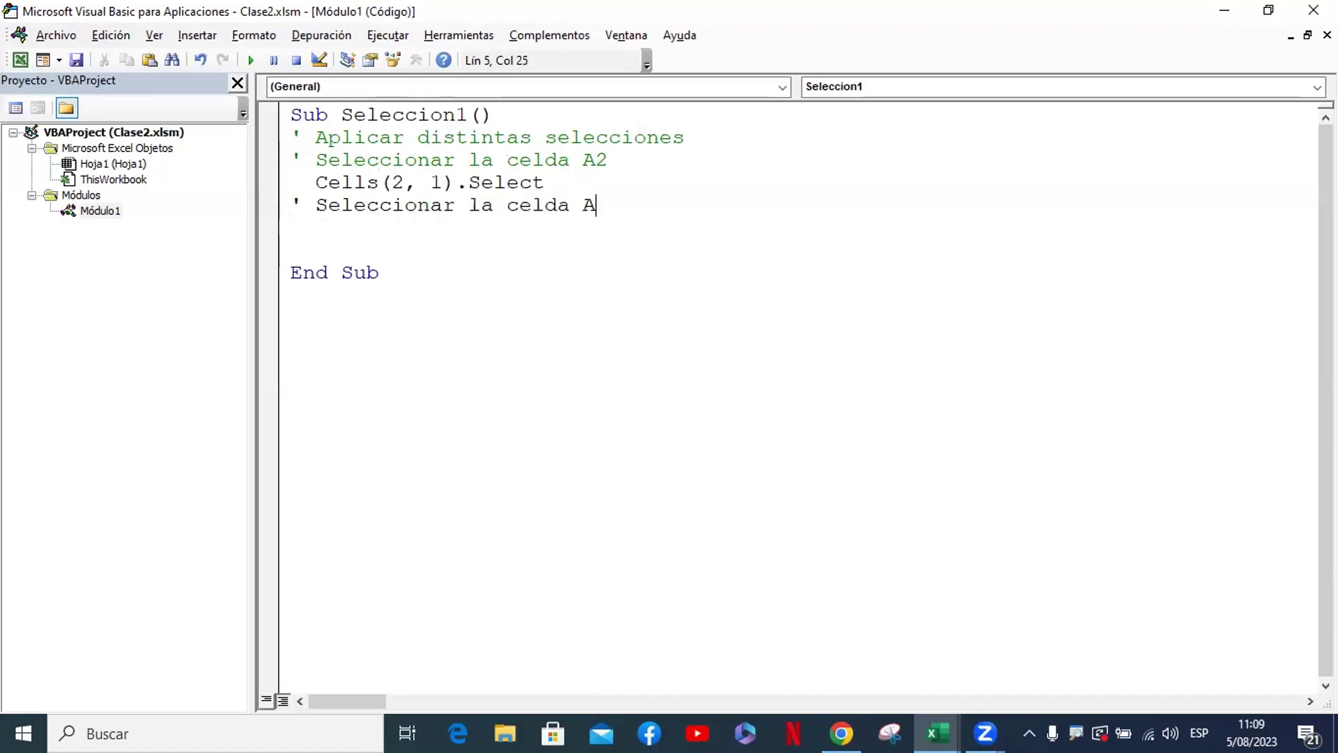
type("2")
type(" DE")
key("BackSpace")
key("BackSpace")
key("BackSpace")
type("d")
type("e la hoja")
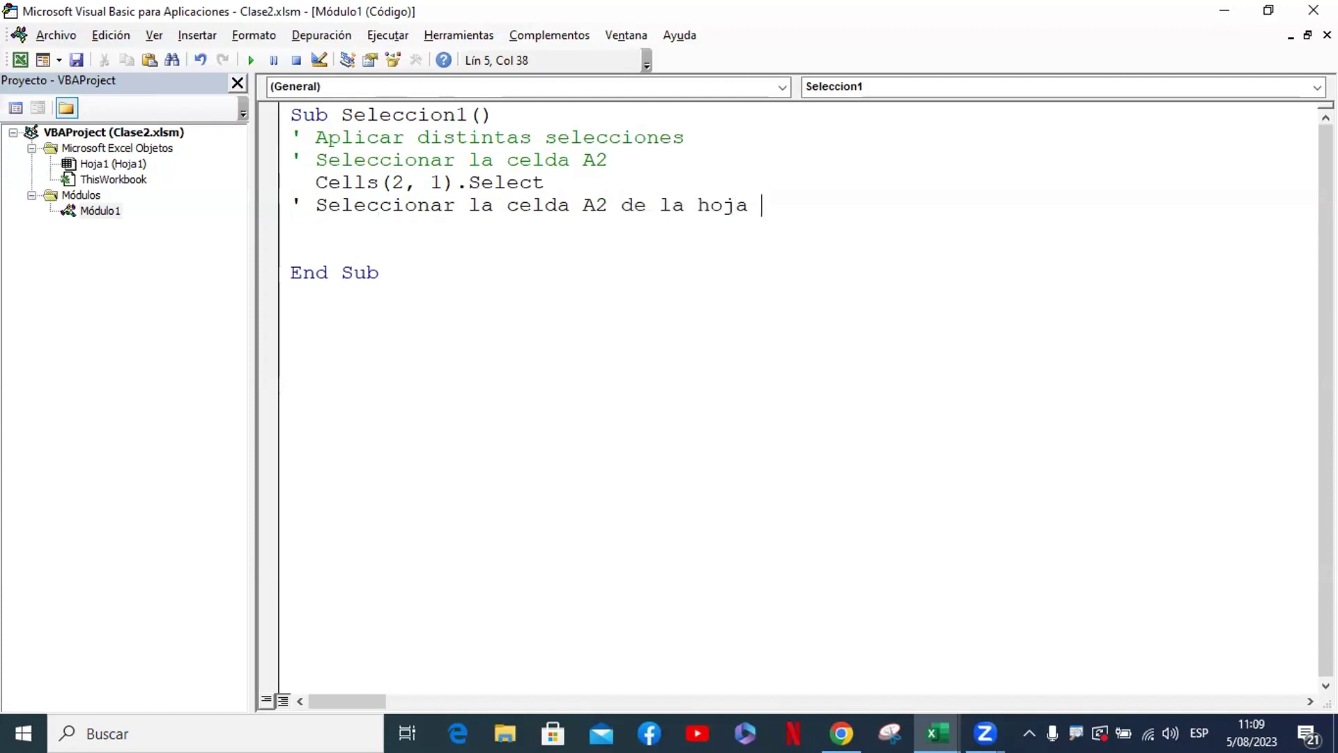
type("2")
key("Return")
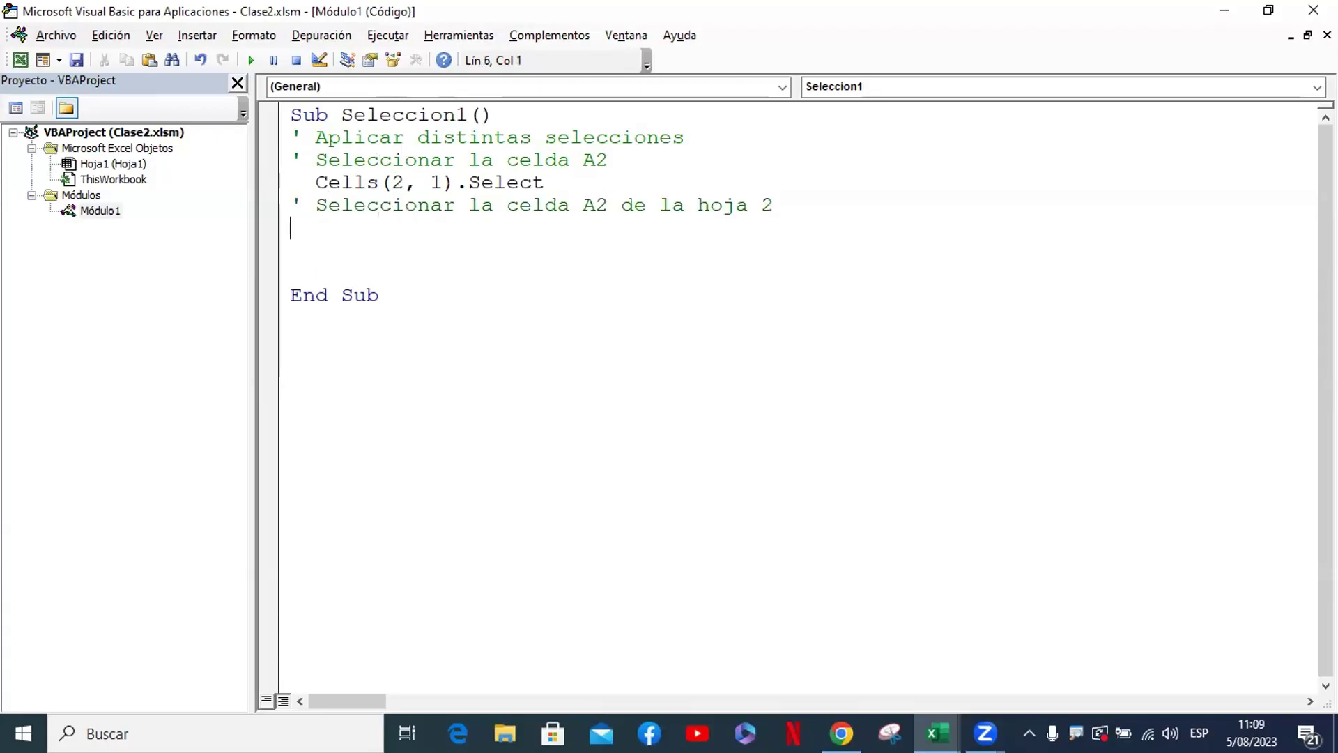
Create Hoja2 beside Hoja1, check both sheets, and return to the Visual Basic editor
left_click(21, 60)
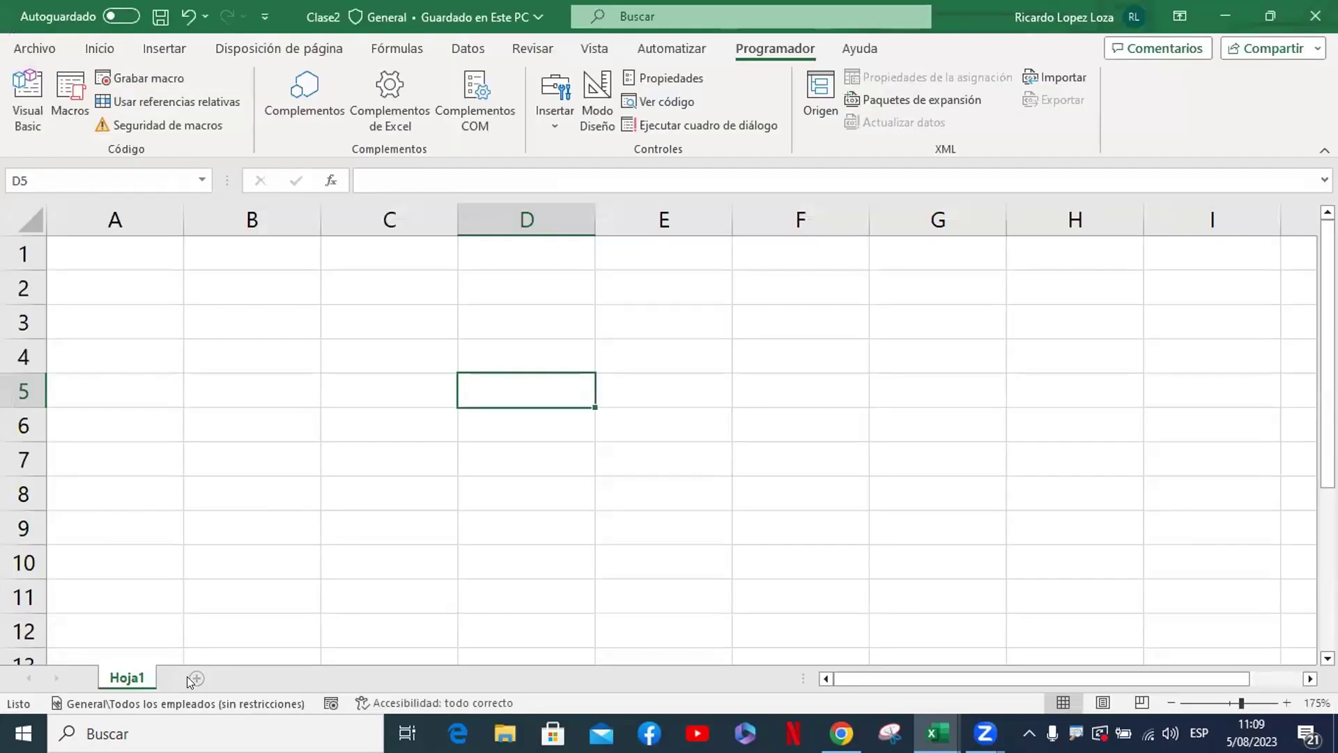
left_click(195, 677)
left_click(141, 678)
left_click(195, 678)
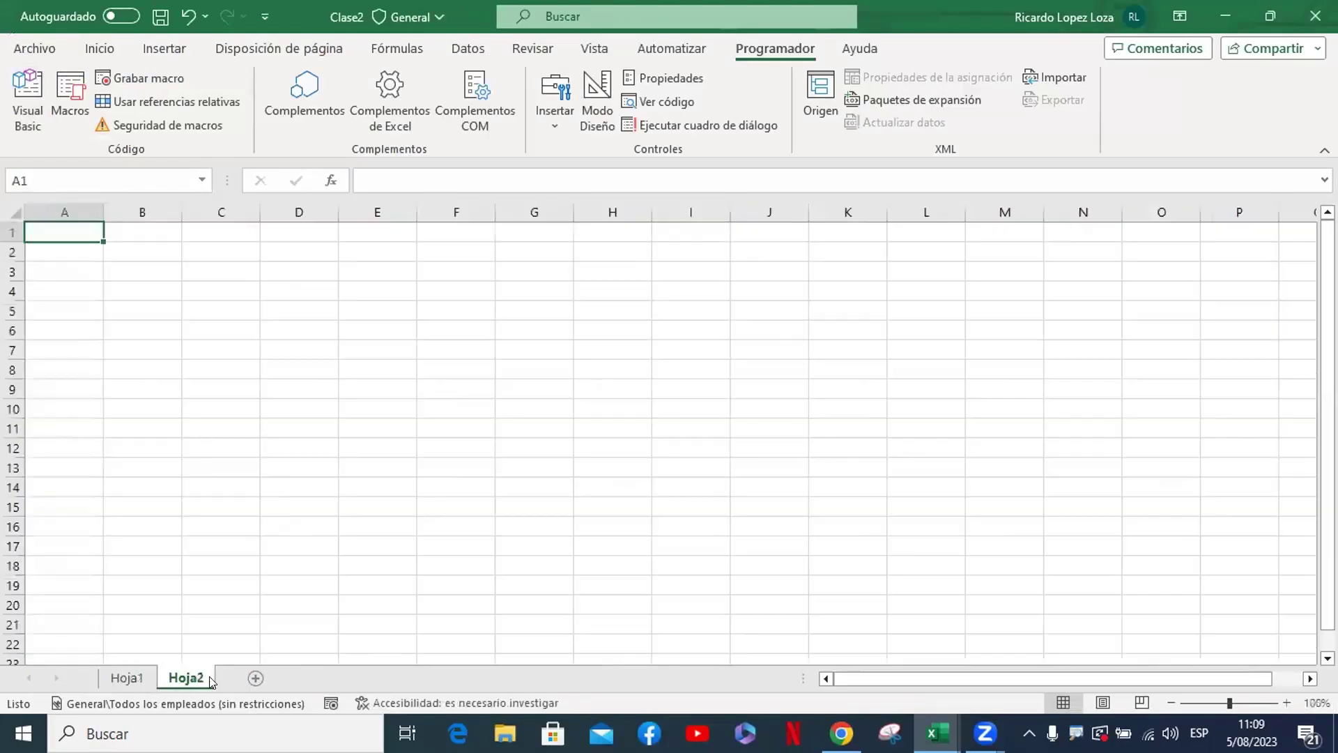
left_click(126, 679)
left_click(186, 679)
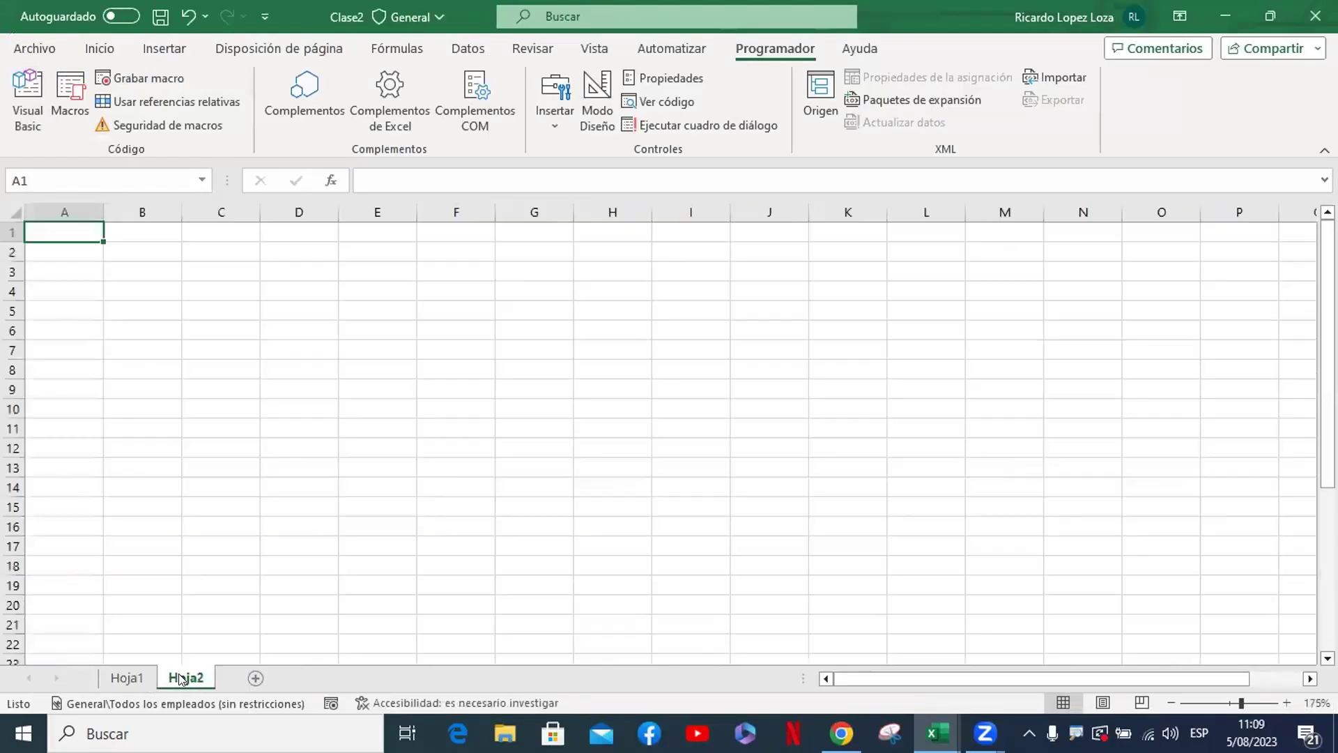
left_click(349, 251)
left_click(170, 307)
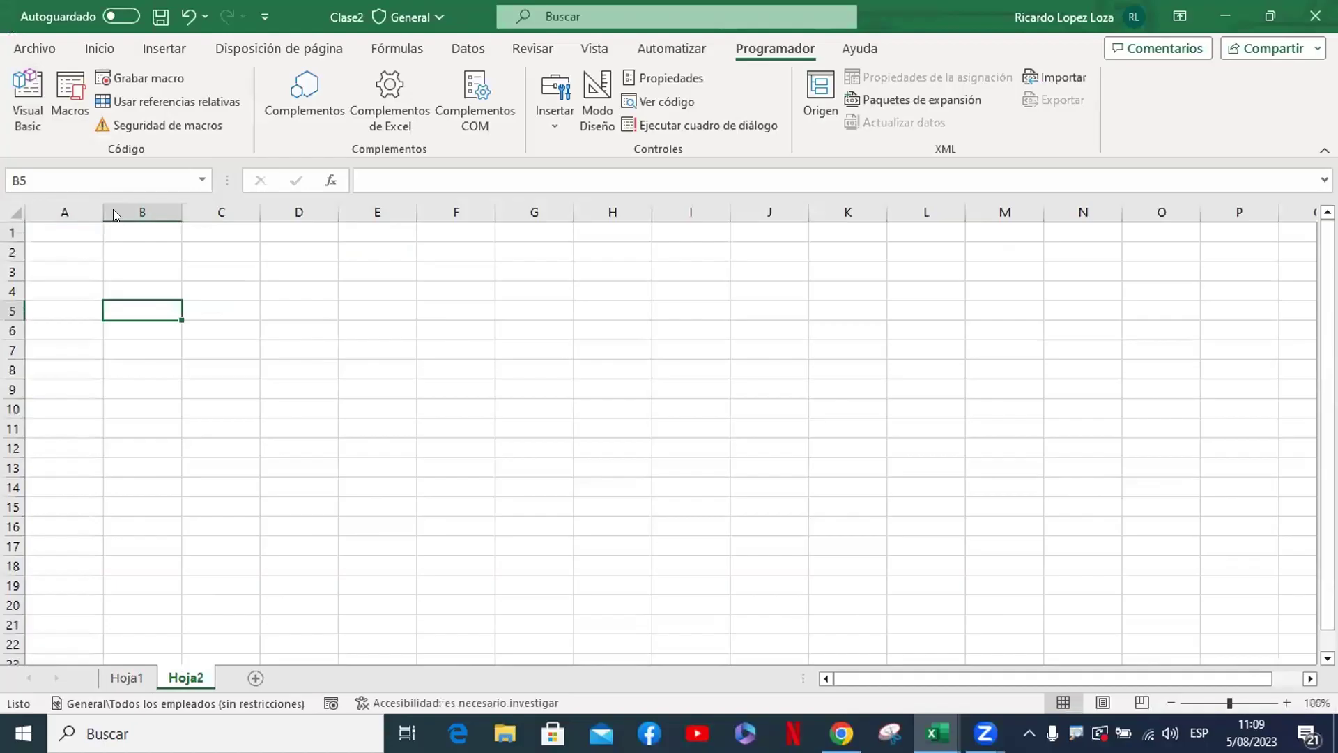
left_click(36, 132)
left_click_drag(570, 178, 315, 182)
Write the indented line Worksheets("Hoja2").Cells(2, "a").Select using IntelliSense for Worksheets
left_click(419, 227)
key("Tab")
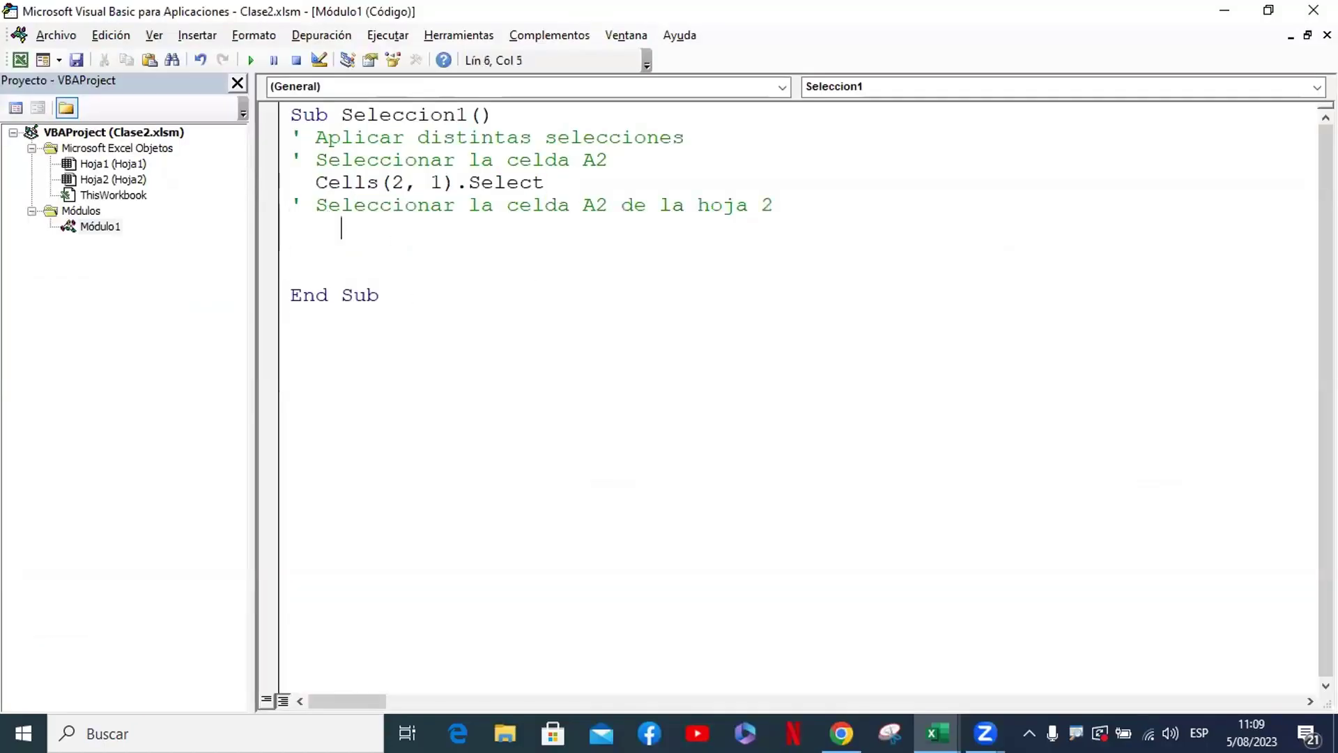
key("ctrl+space")
type("wo")
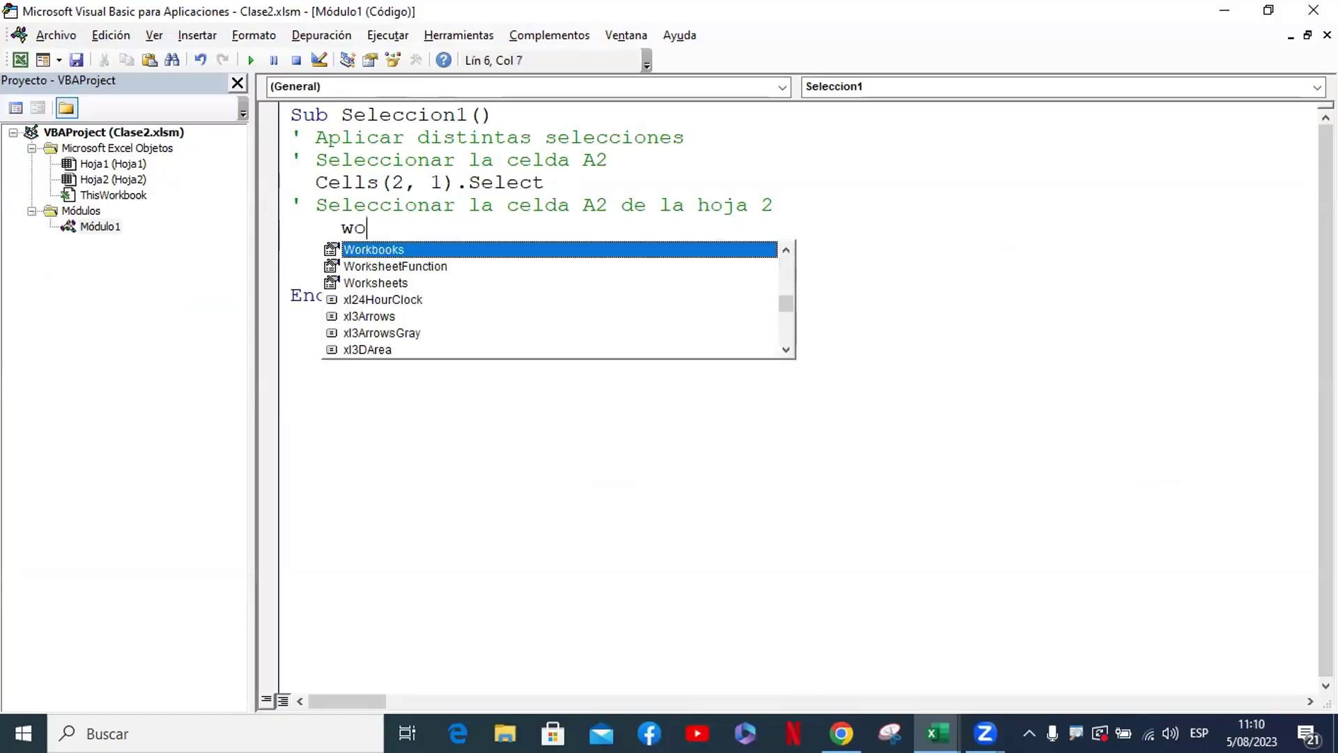
type("h")
key("BackSpace")
key("BackSpace")
type("ro")
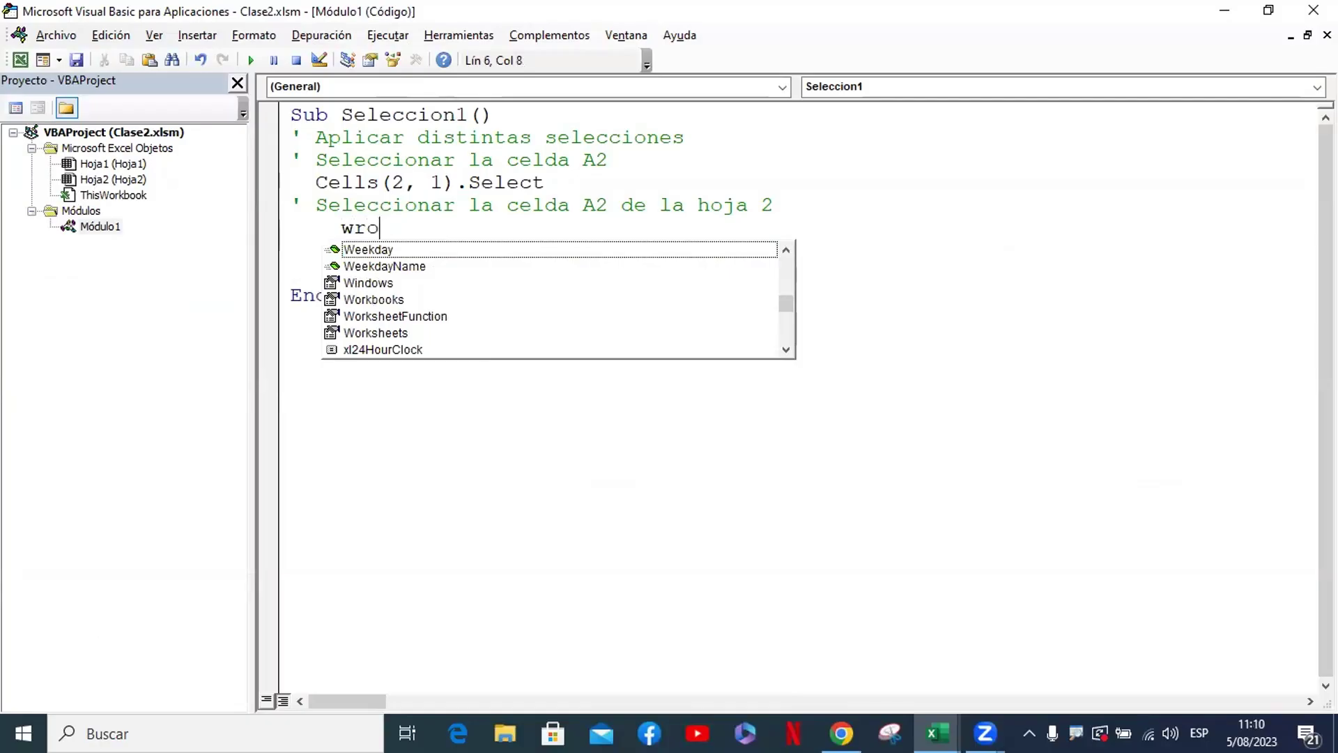
key("BackSpace")
key("BackSpace")
type("orks")
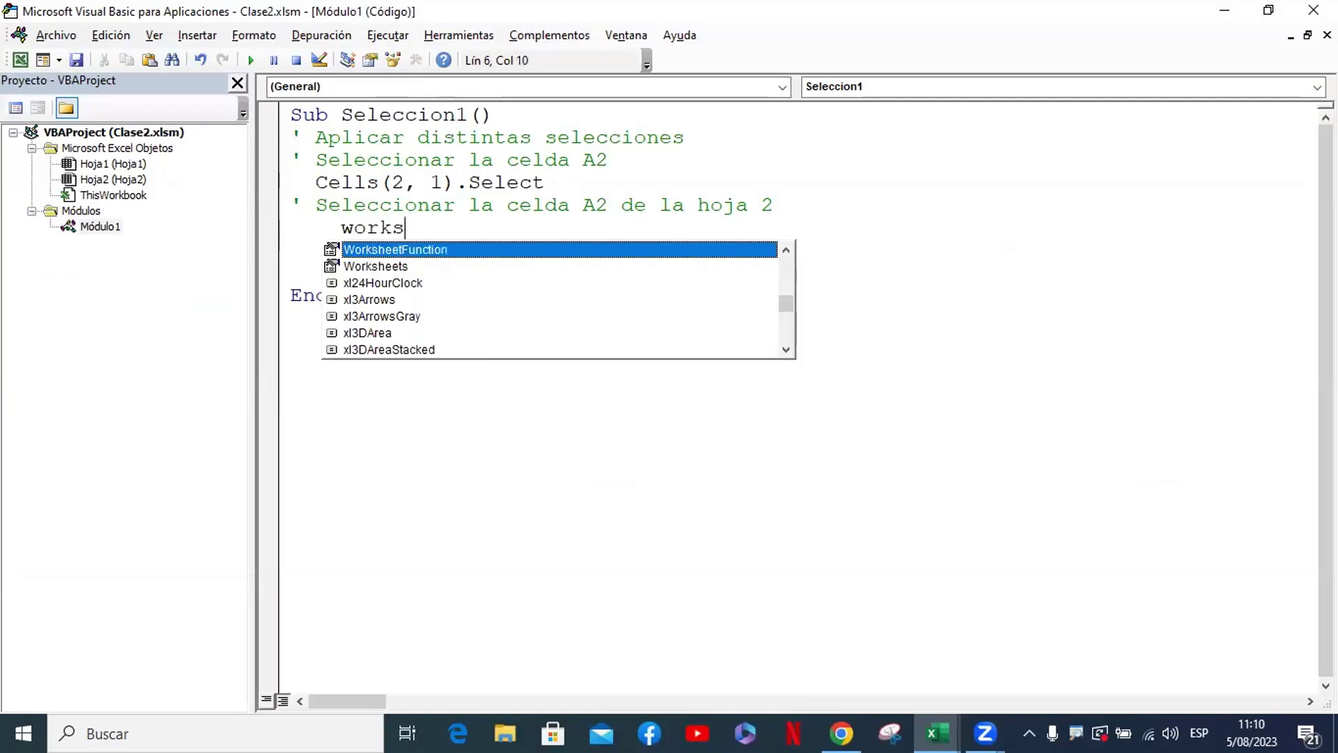
key("Down")
key("Tab")
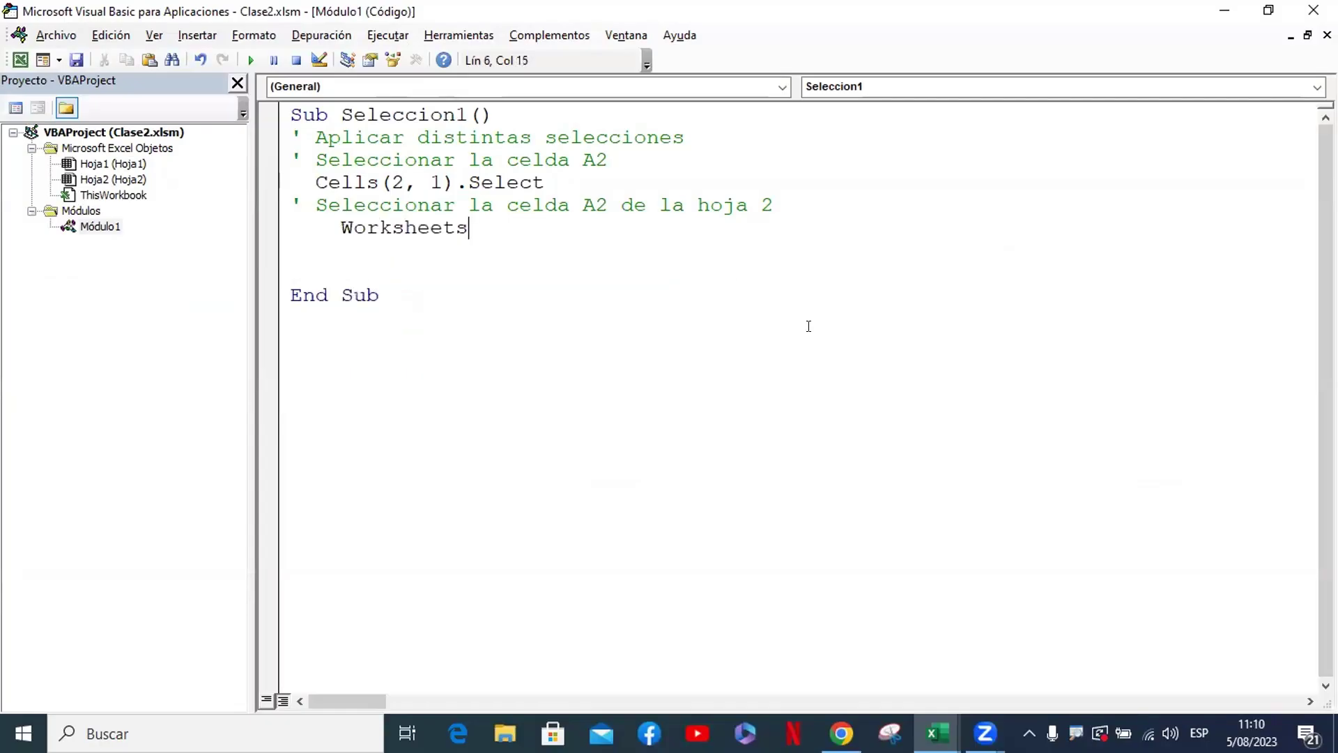
type("(\"")
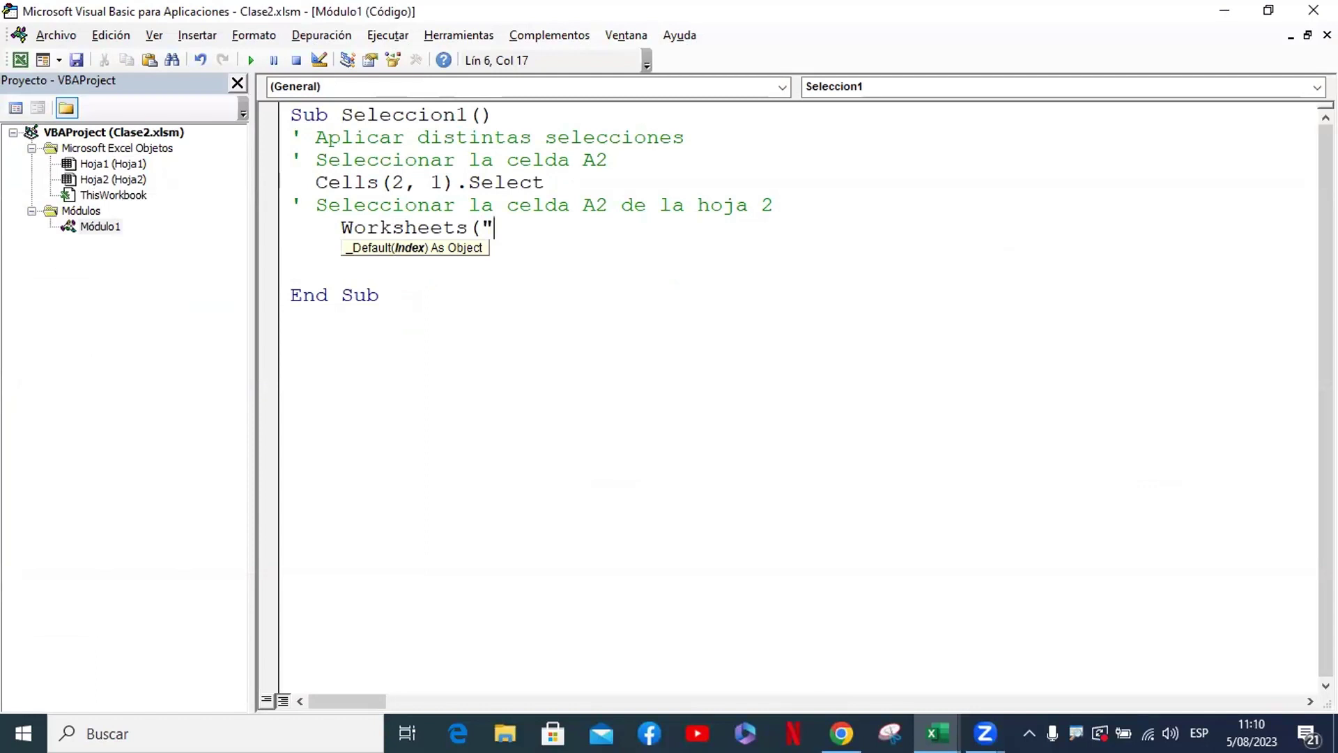
type("Hoja")
type("2\").")
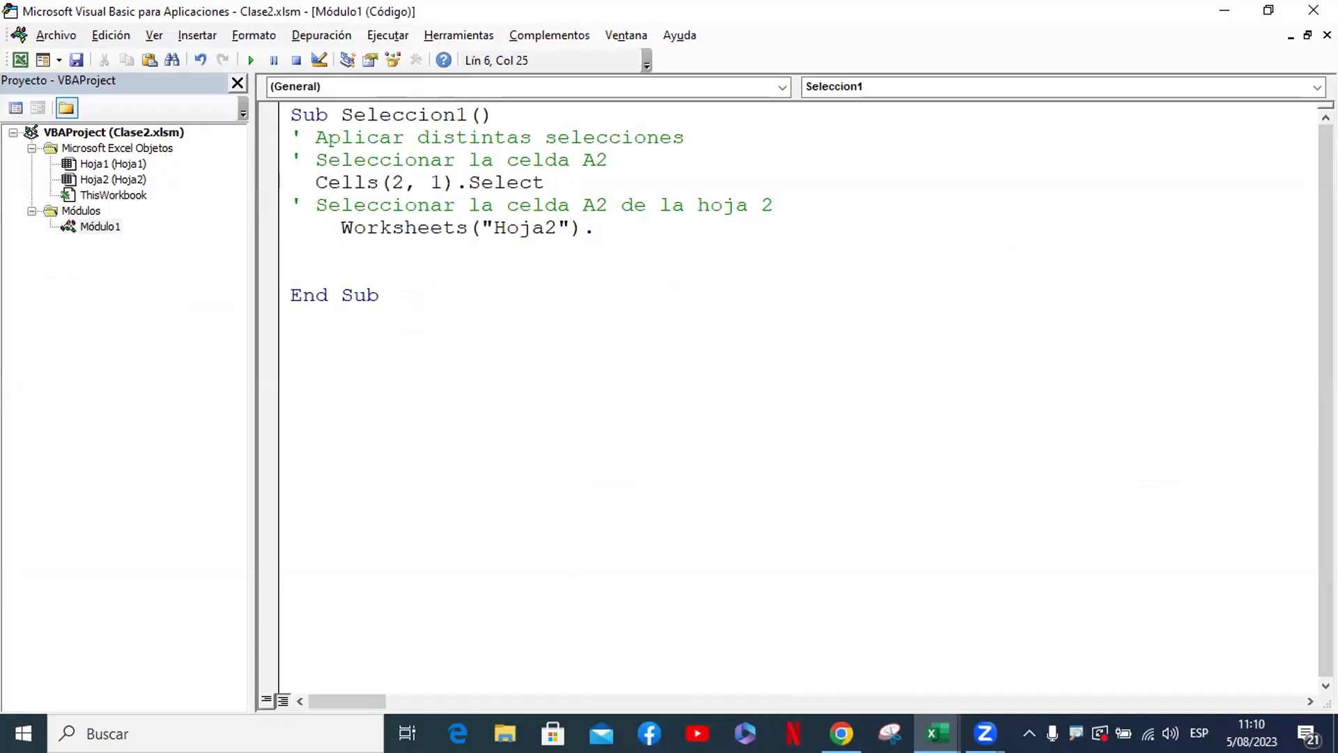
type("ra")
key("BackSpace")
key("BackSpace")
key("BackSpace")
key("BackSpace")
key("BackSpace")
type("cells")
type("(")
type("3,2")
key("BackSpace")
key("BackSpace")
key("BackSpace")
type("2")
type(",1")
key("BackSpace")
type("\"a")
type("\").sele")
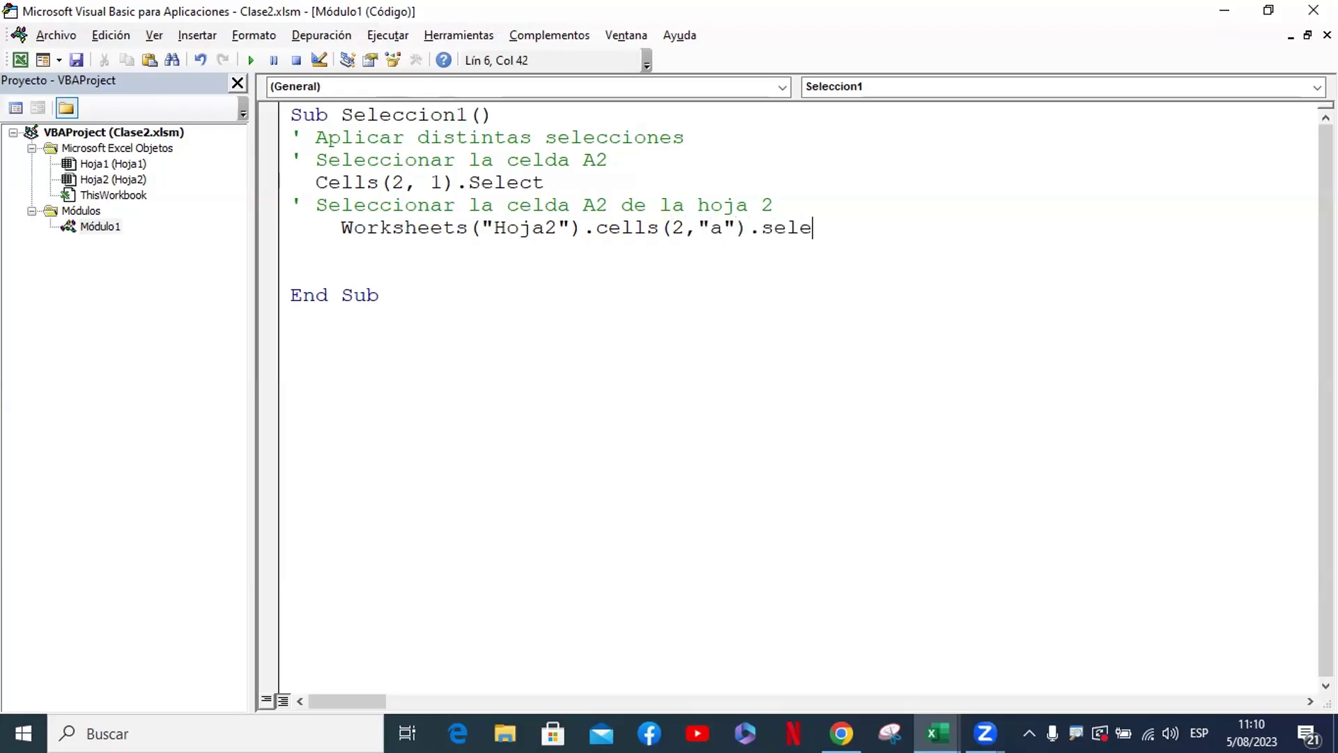
type("ct")
key("Down")
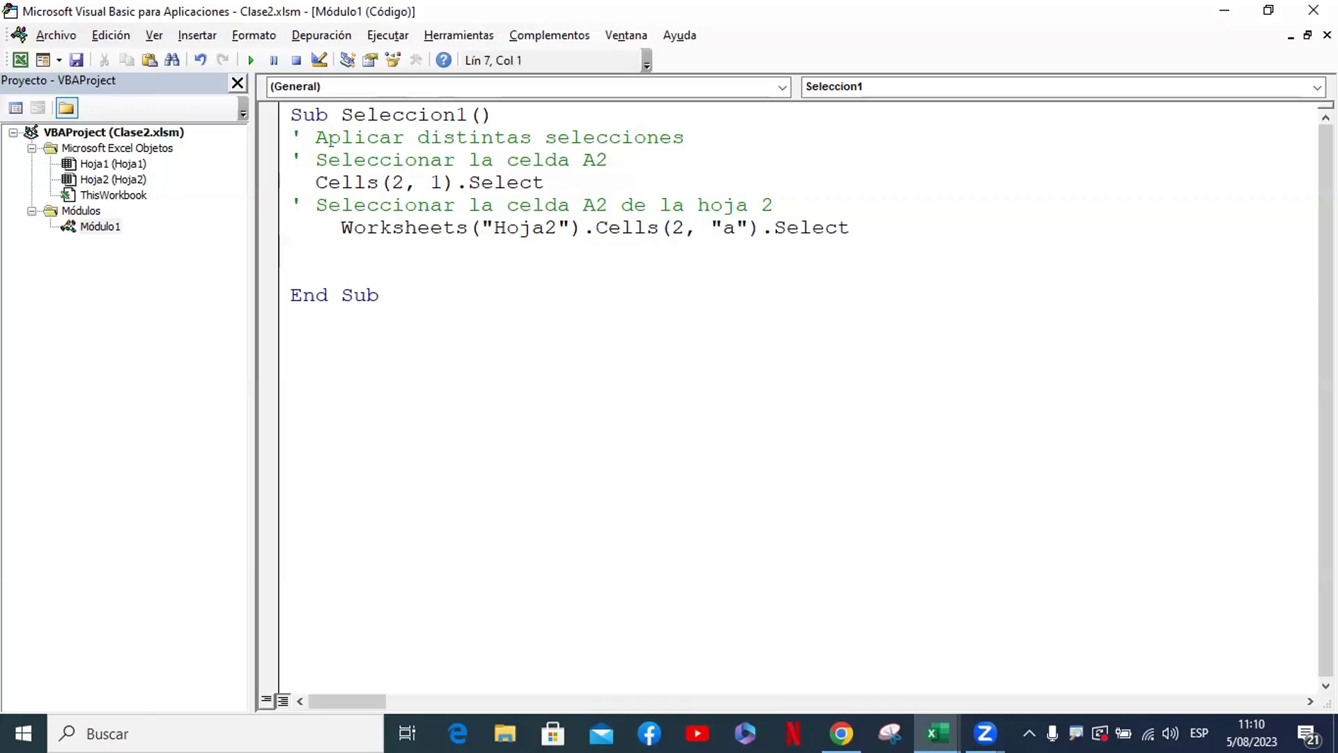
Highlight the Worksheets("Hoja2") reference, then move to the empty line below
key("Up")
key("Left")
key("Left")
key("Left")
key("Left")
key("Left")
key("Left")
key("Left")
key("Left")
key("Right")
key("shift+Left")
key("shift+Left")
key("shift+Left")
key("shift+Left")
key("shift+Left")
key("shift+Left")
key("shift+Left")
key("shift+Left")
key("shift+Left")
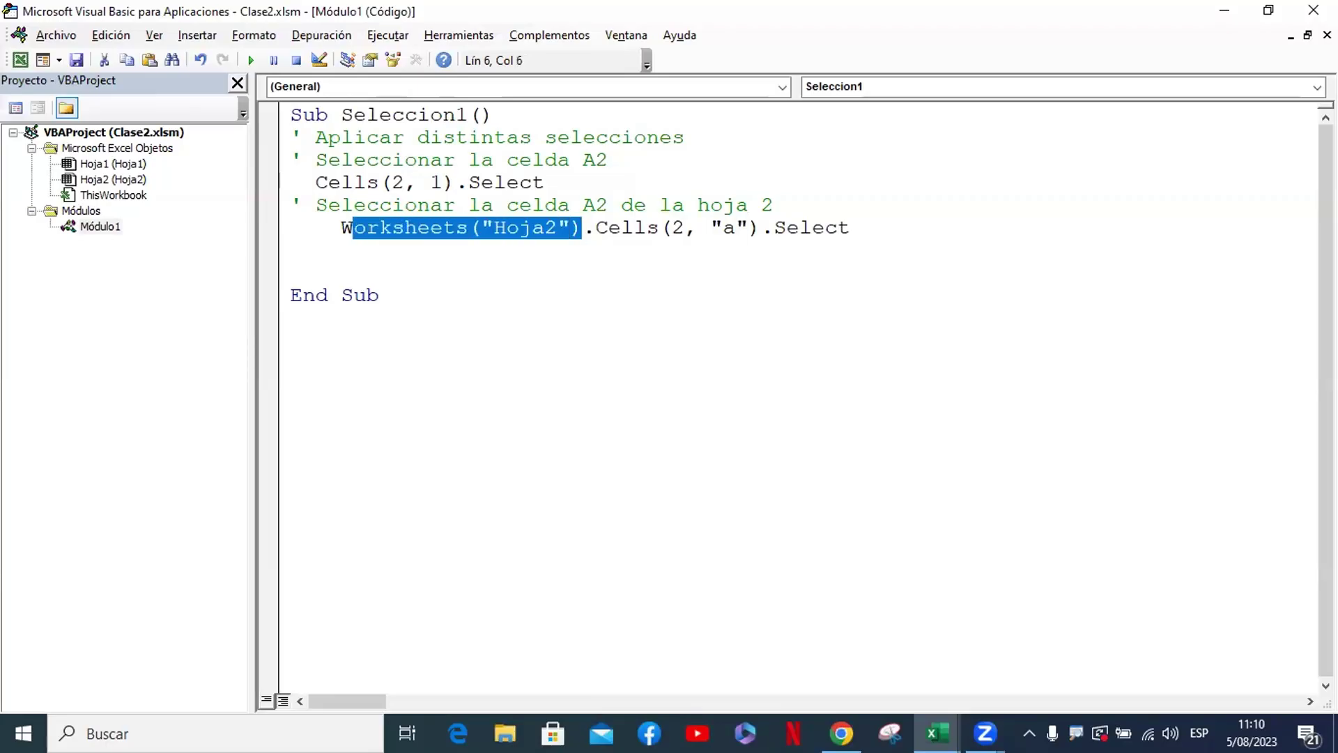
key("Right")
key("Right")
key("Right")
key("Right")
key("Down")
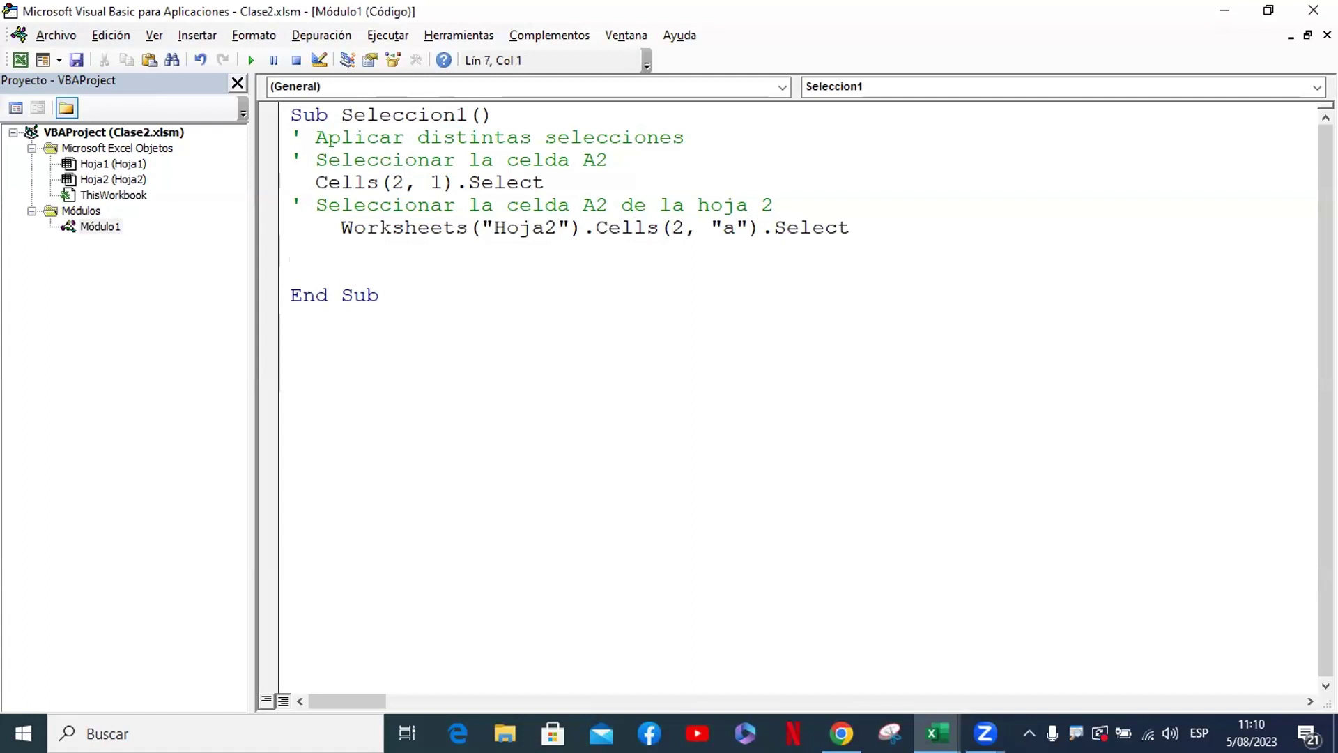
Add the comment 'Seleccionar el rango de B2:D15' and the line Range("B2:D15").Select
type("'")
type(" Sele")
type("ccionar el")
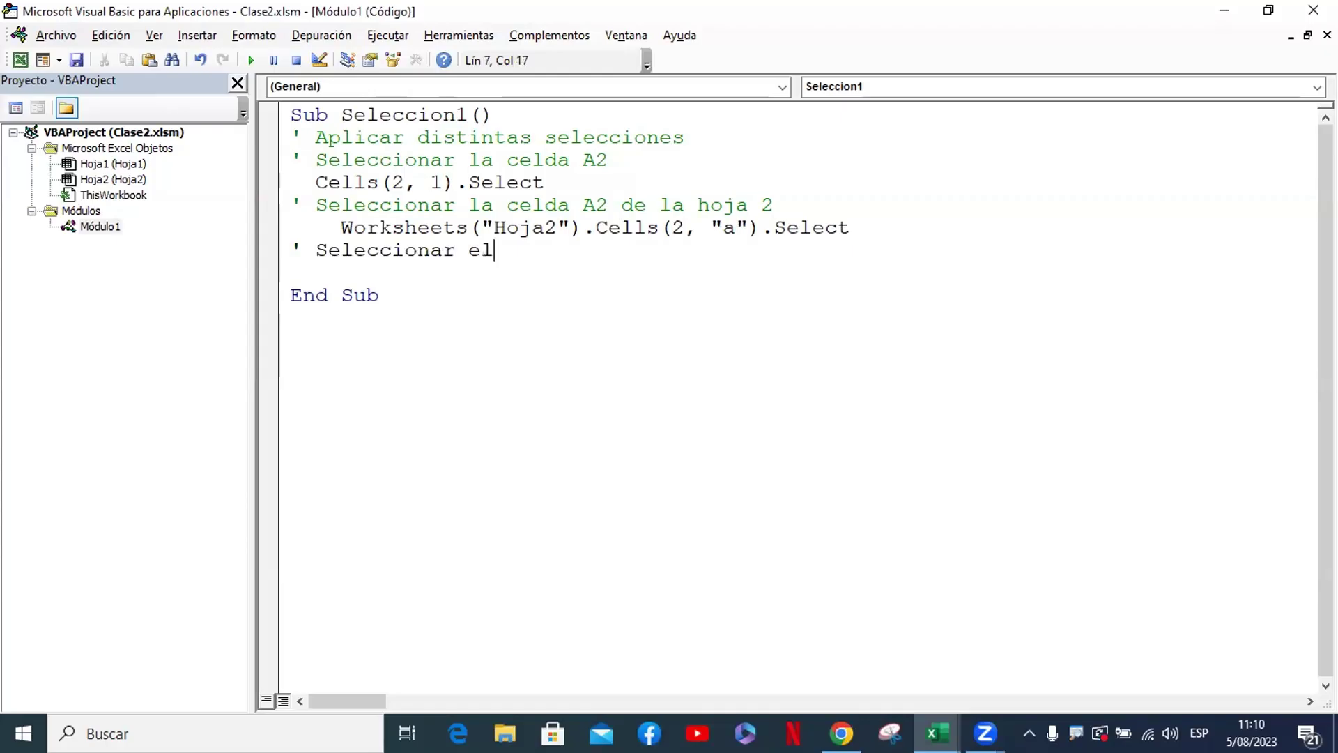
type(" rango de ")
type("B")
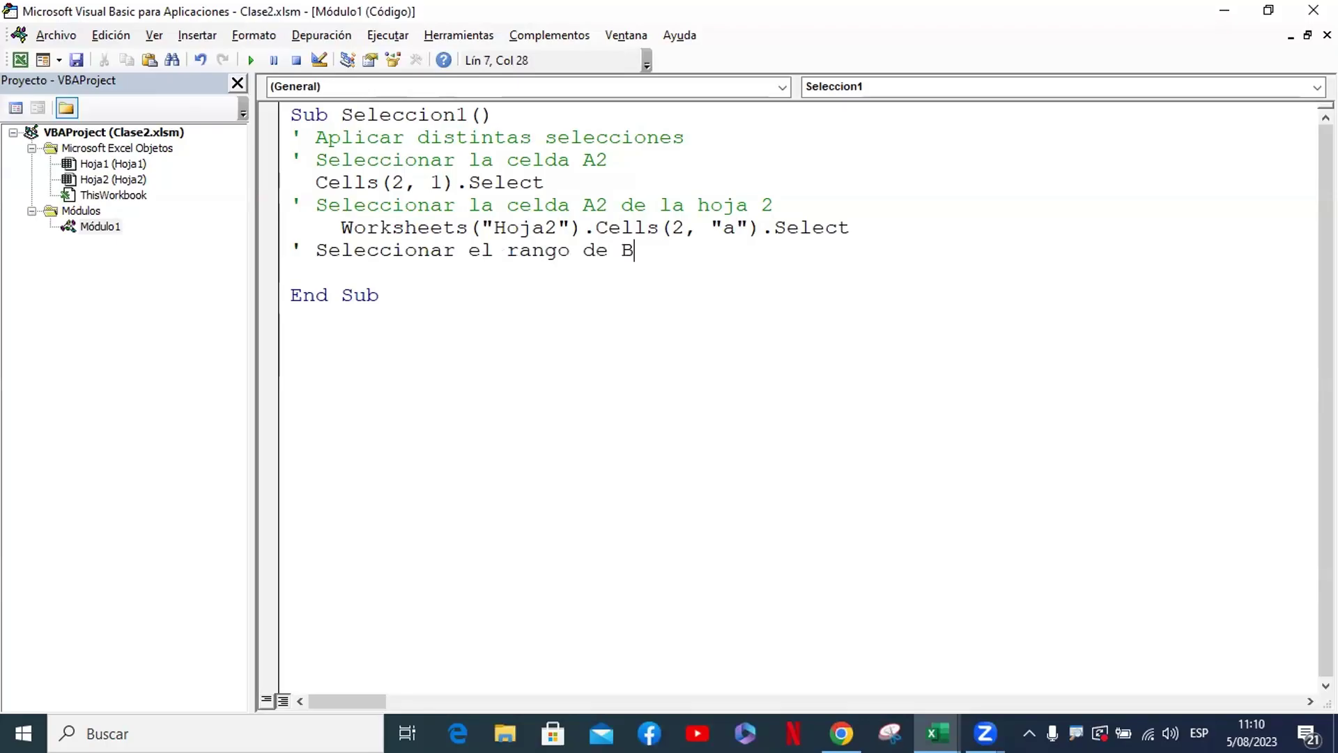
type("2:")
type("D15")
key("Return")
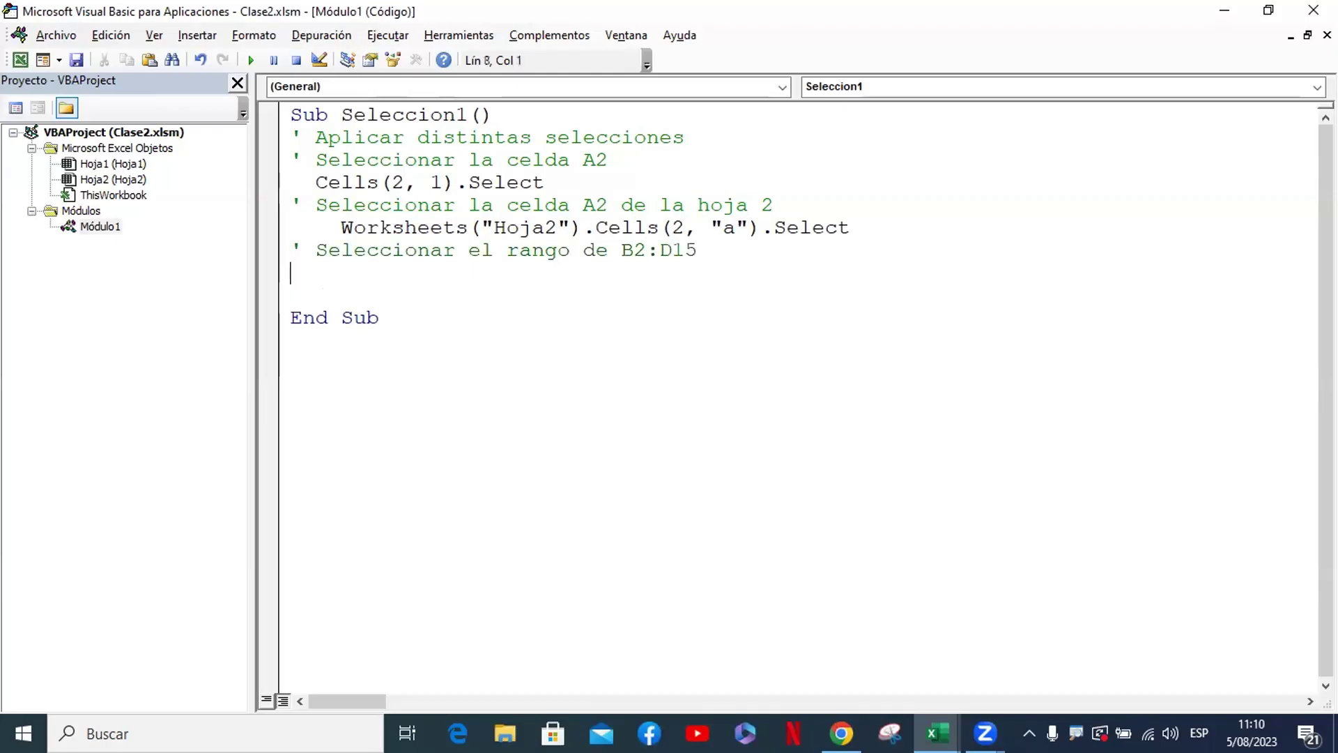
key("Tab")
type("RANGE(")
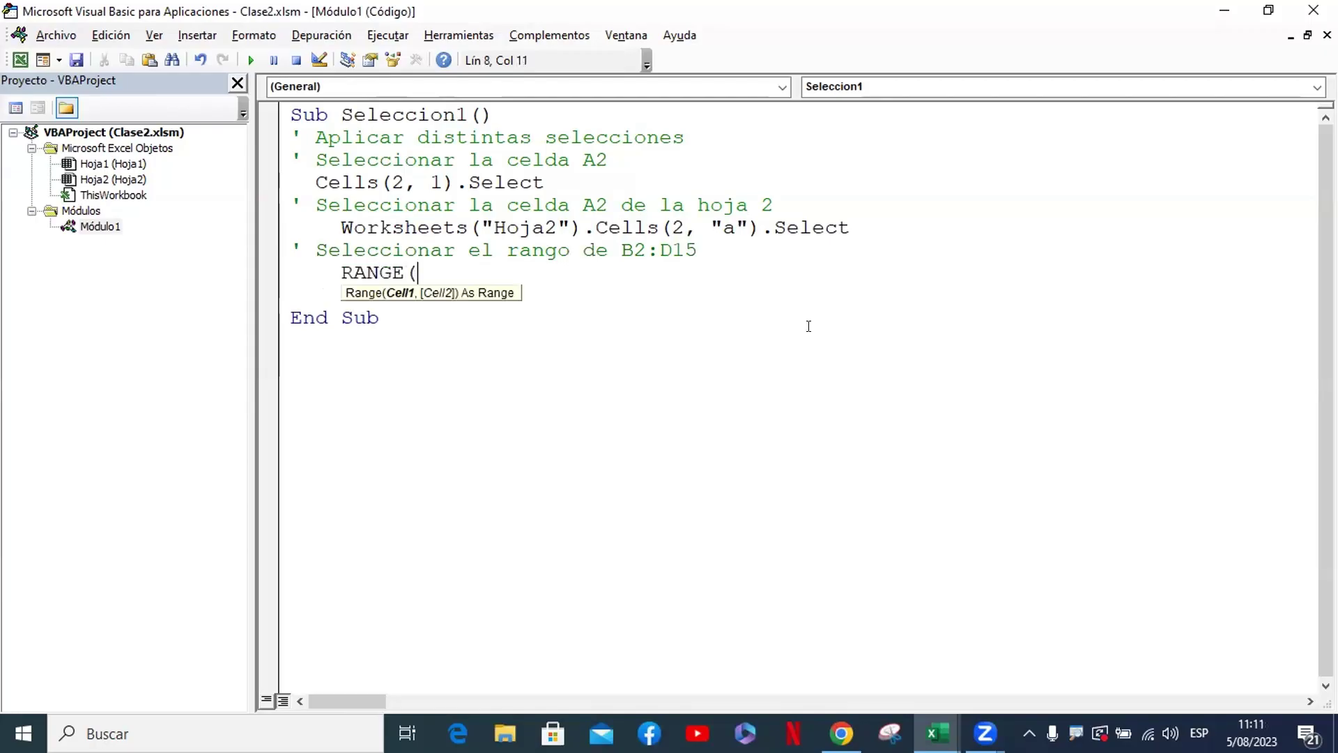
type("\"B2")
type(":D15")
type("\").S")
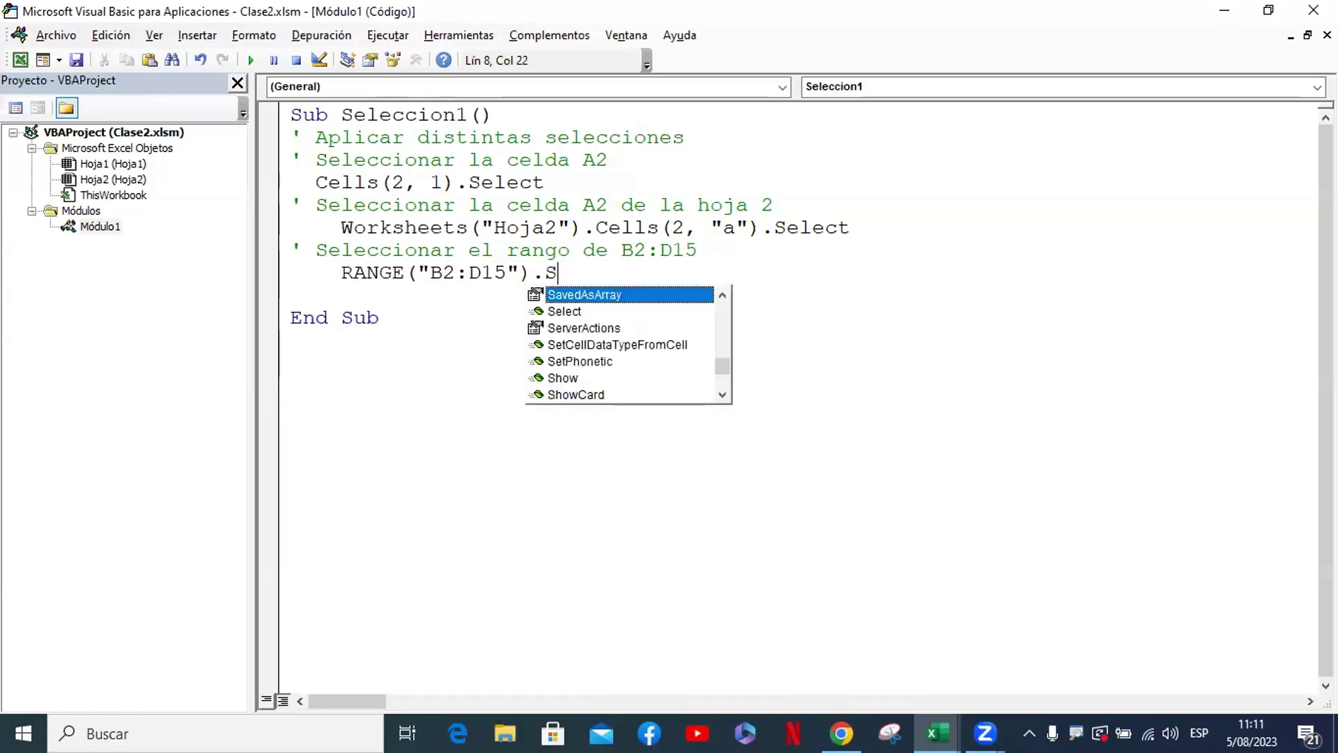
type("EL")
key("Tab")
key("Return")
key("BackSpace")
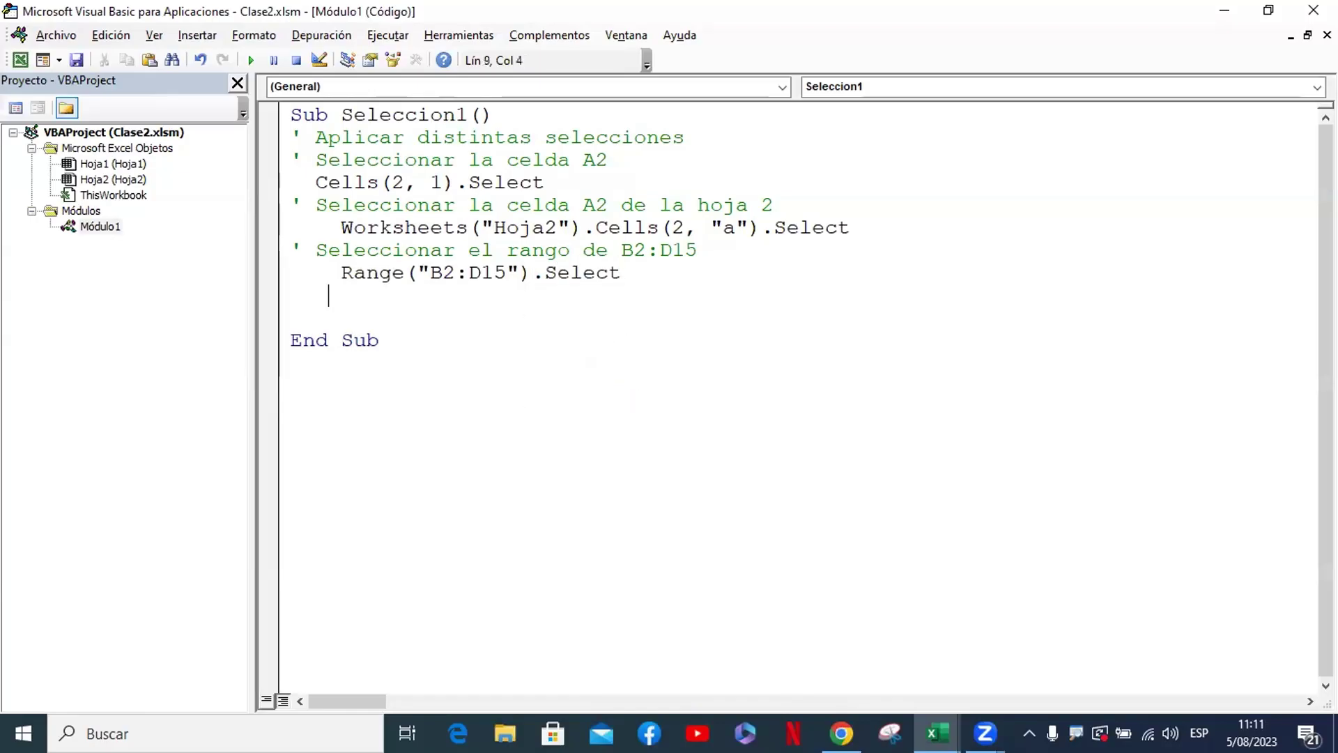
key("BackSpace")
key("BackSpace")
key("BackSpace")
Add the comment 'Seleccionar la columna f' and the line Range("f:f").Select
type("'")
type("SELECCR")
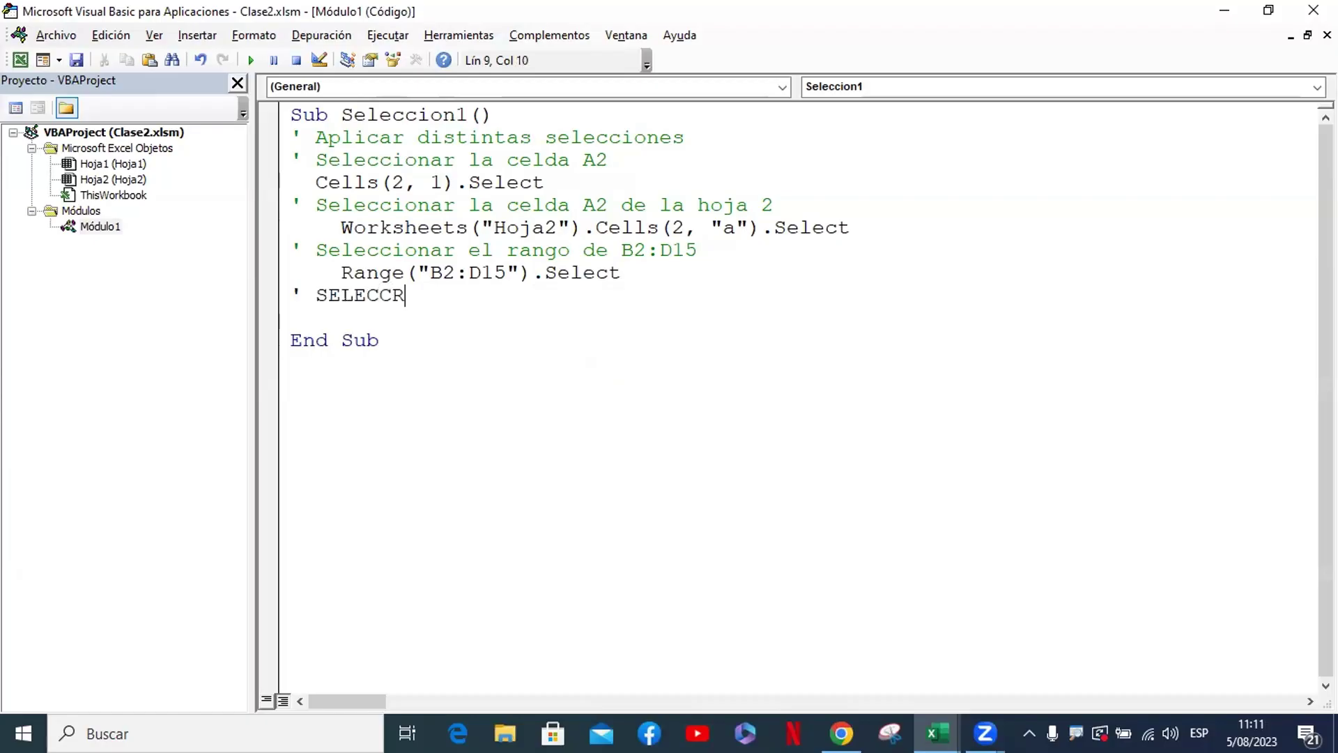
type("IO")
key("BackSpace")
key("BackSpace")
key("BackSpace")
key("BackSpace")
key("BackSpace")
key("BackSpace")
key("BackSpace")
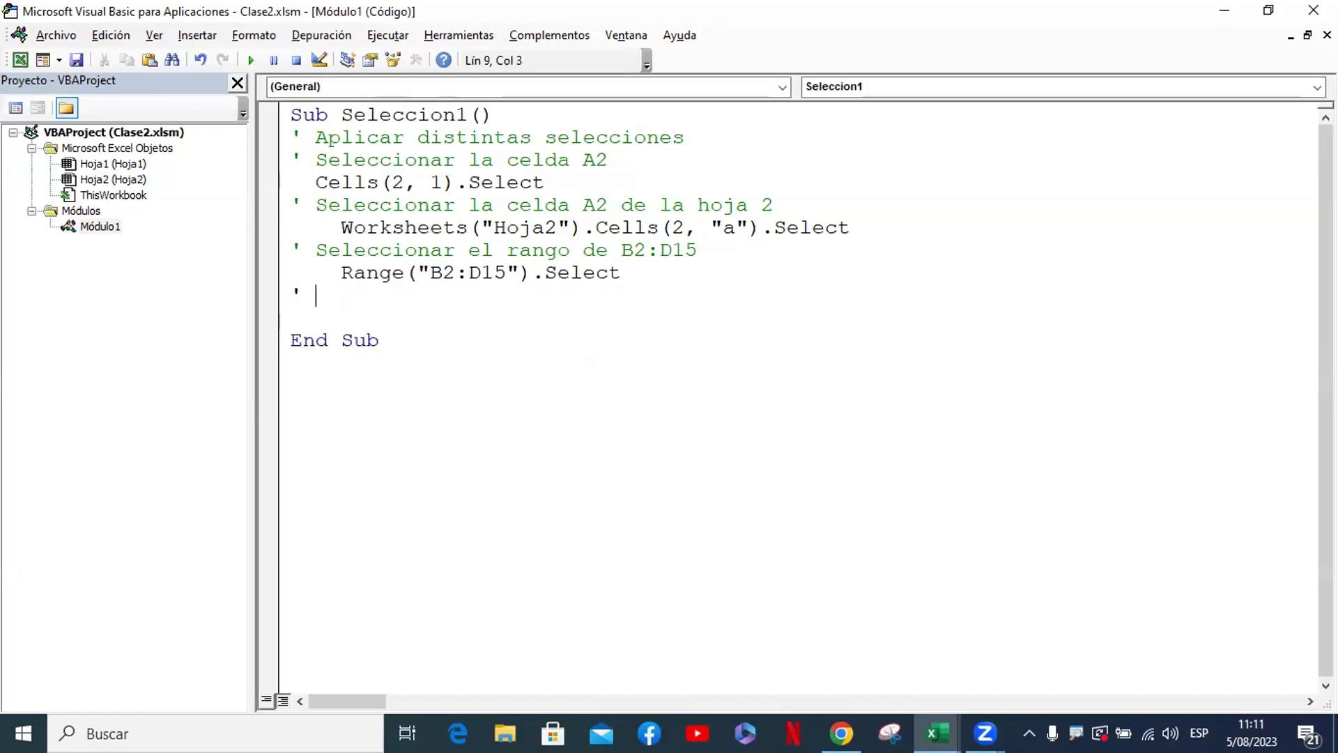
type("S")
key("BackSpace")
type("Sele")
type("ccionar ")
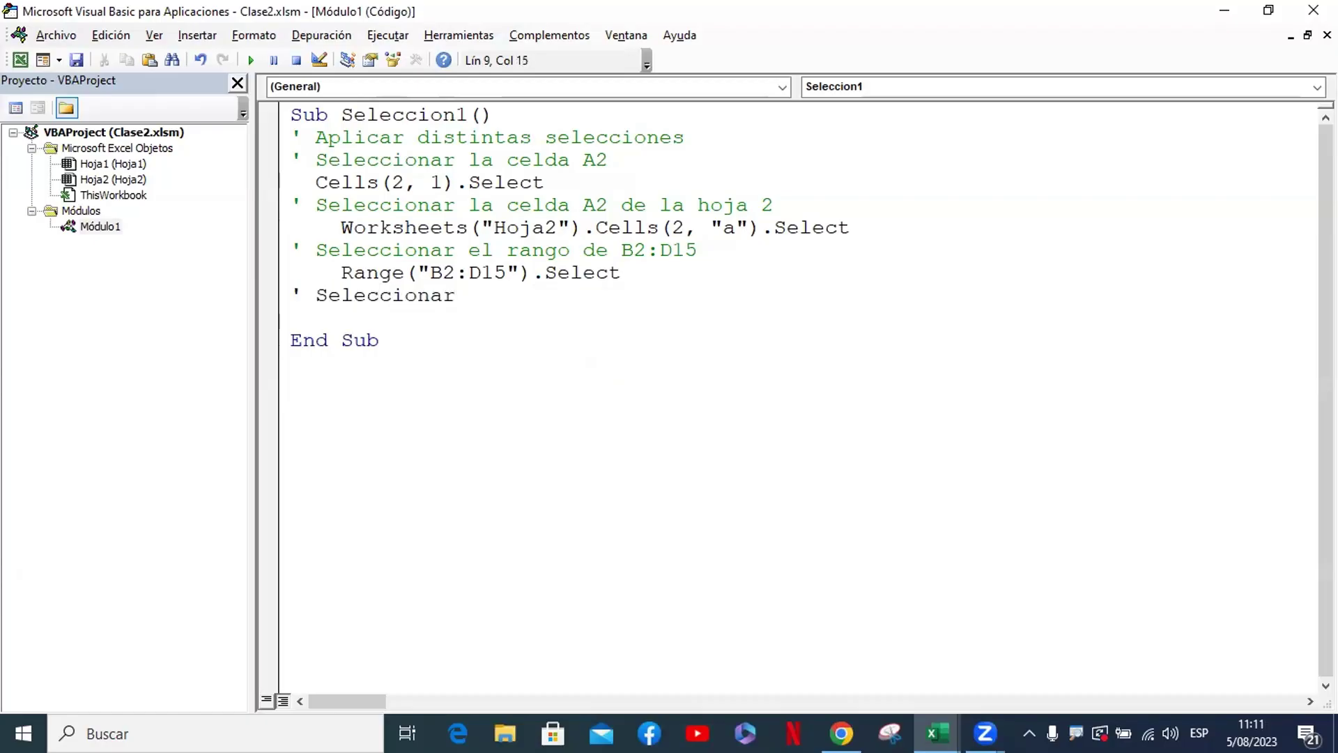
type("la colum")
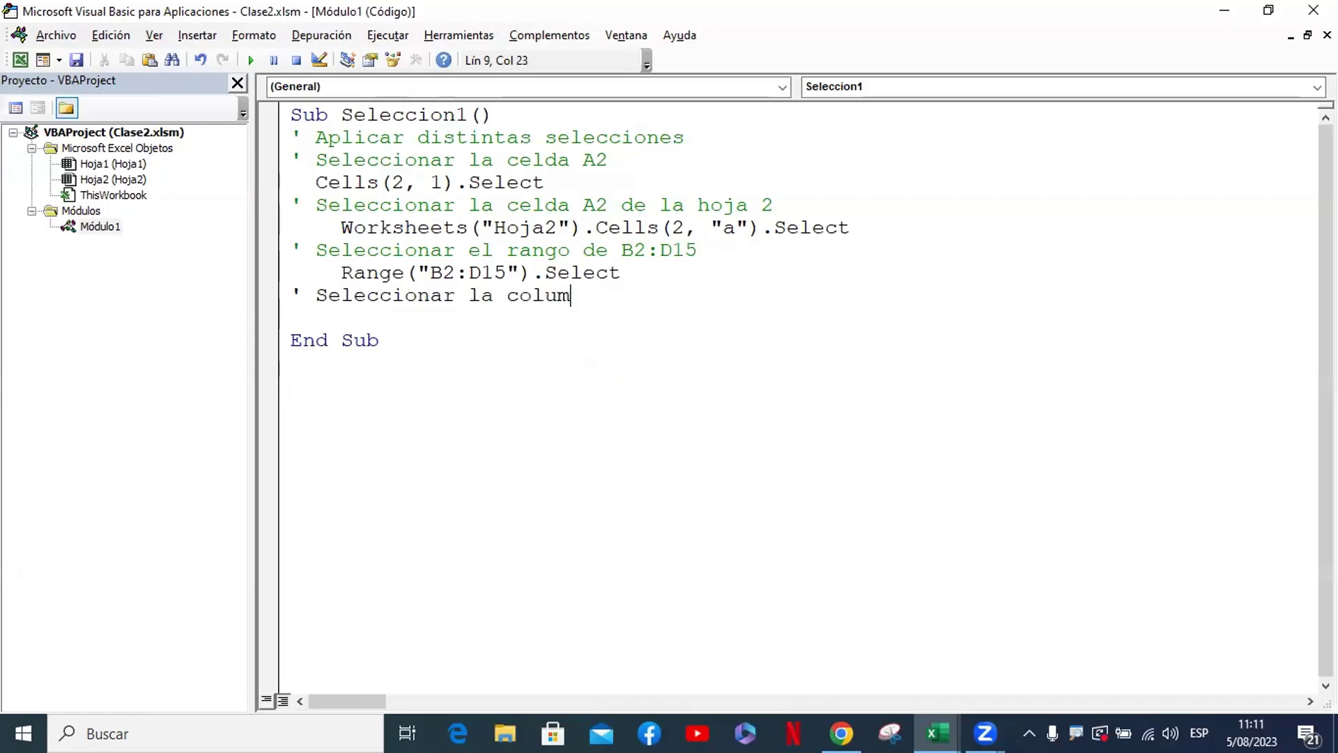
type("na ")
type("f")
key("Return")
key("Tab")
type("ran")
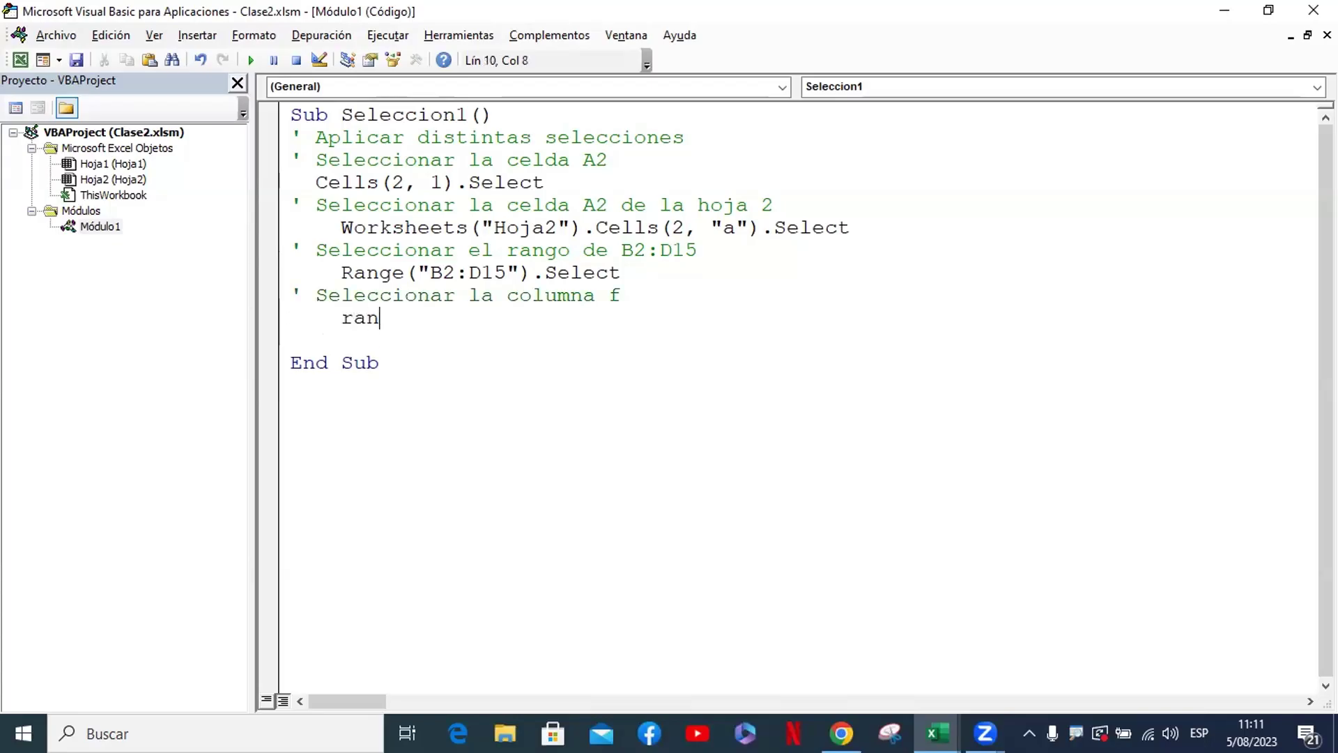
type("ge(\"")
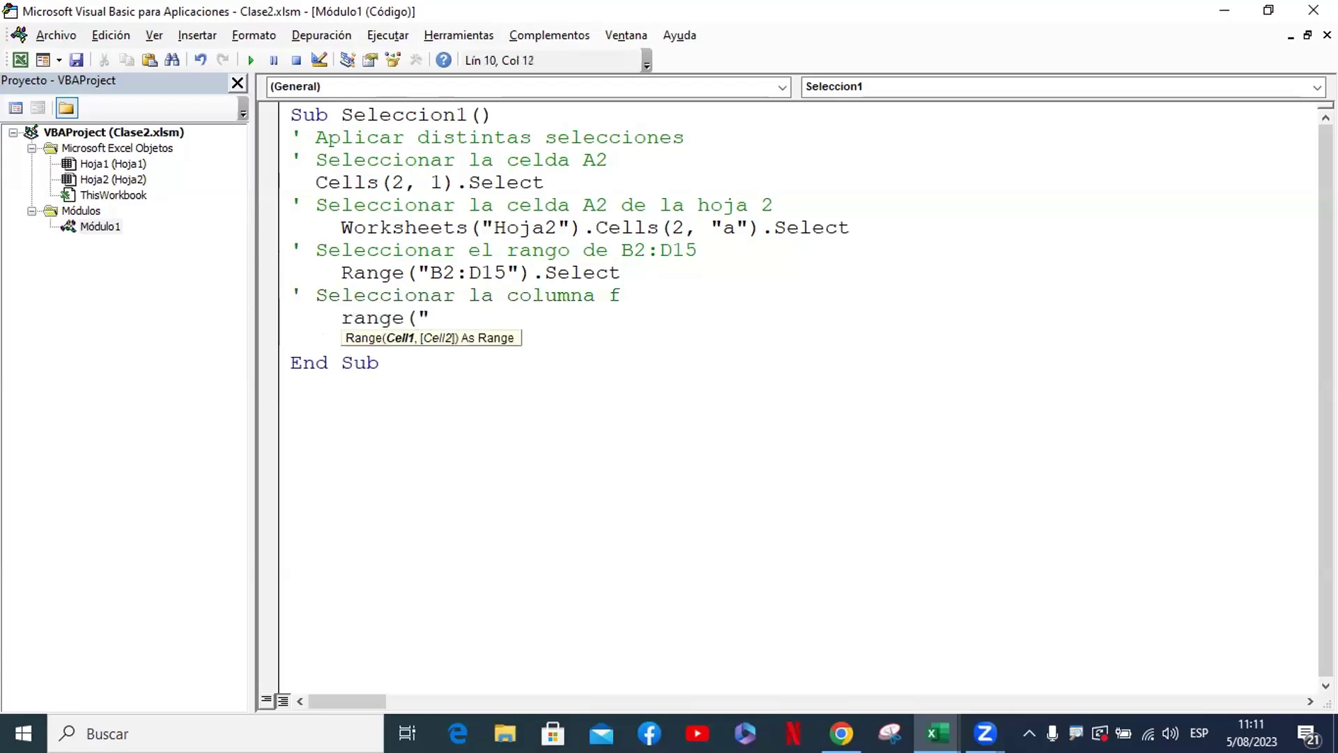
type("f")
type(":f\")")
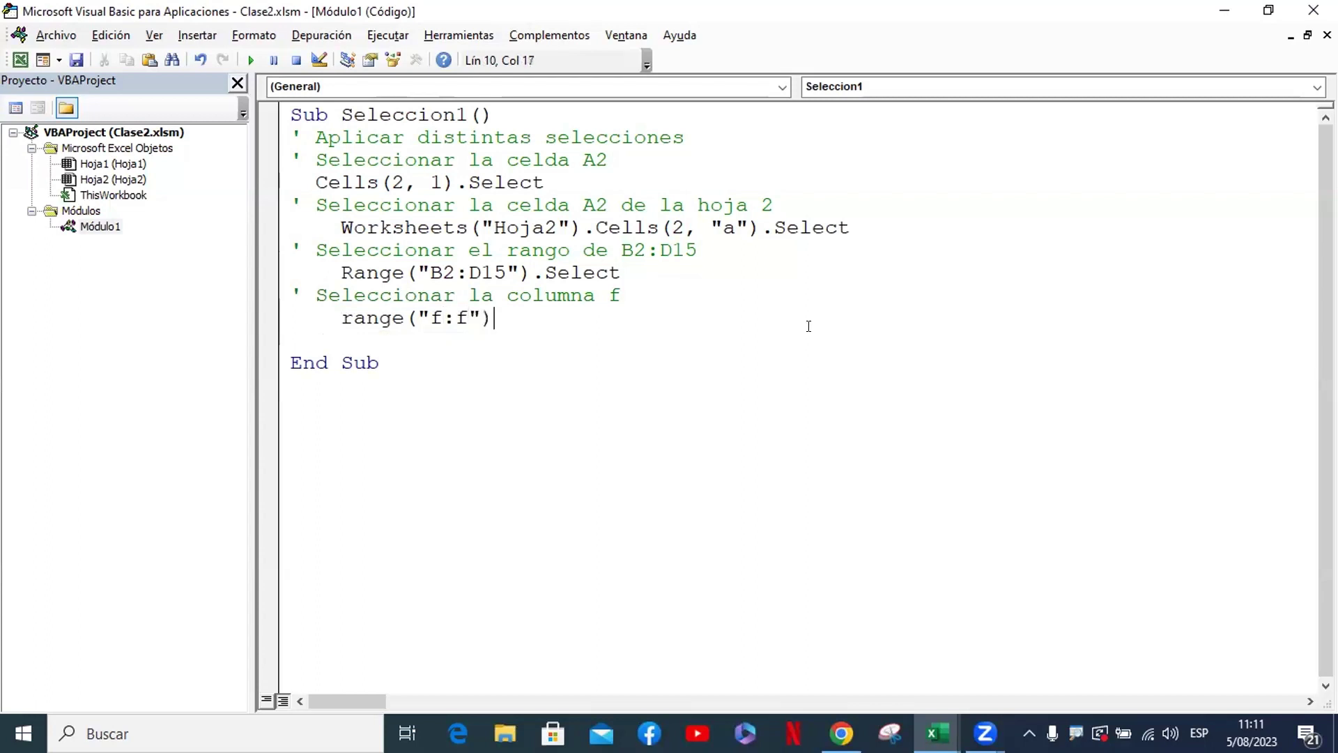
type(".se")
key("Tab")
key("Return")
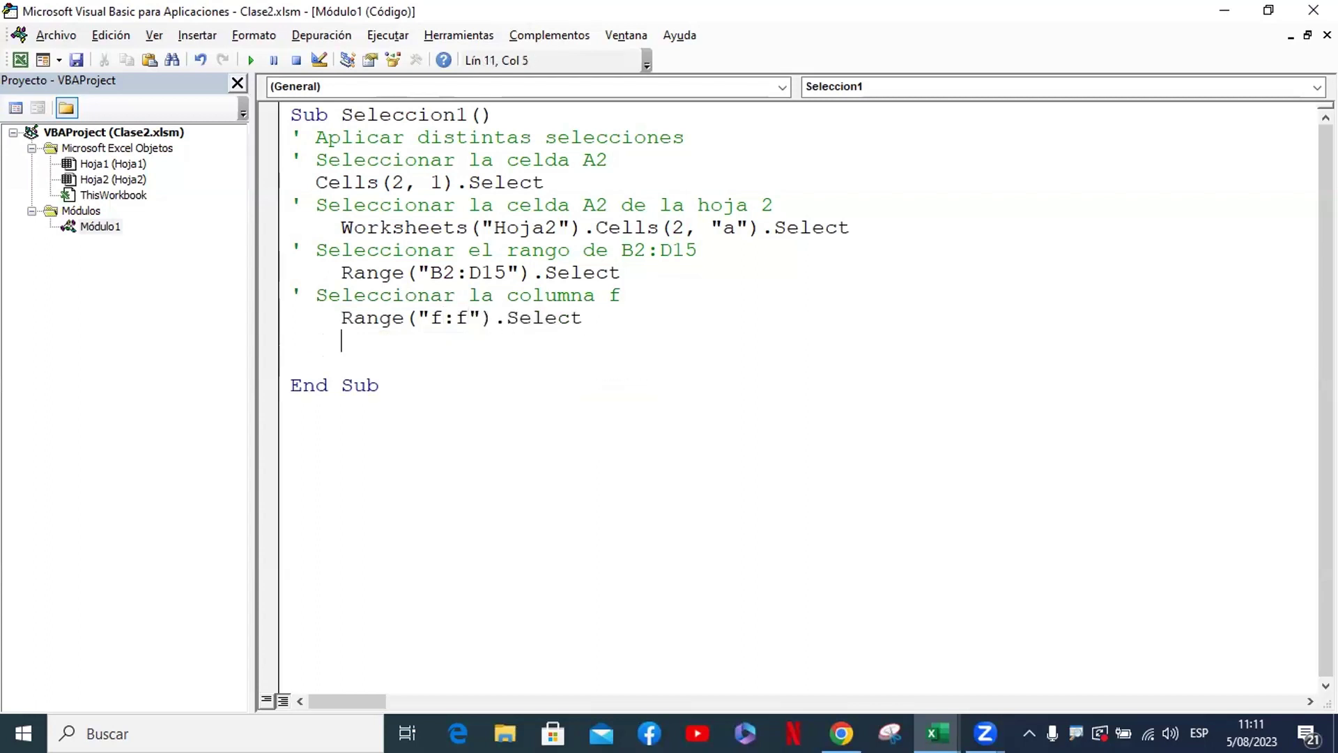
key("BackSpace")
key("BackSpace")
key("BackSpace")
key("BackSpace")
Add the comment 'seleccionar la fila 7' followed by Range("7:7").Select
type("' s")
type("eleccionar la ")
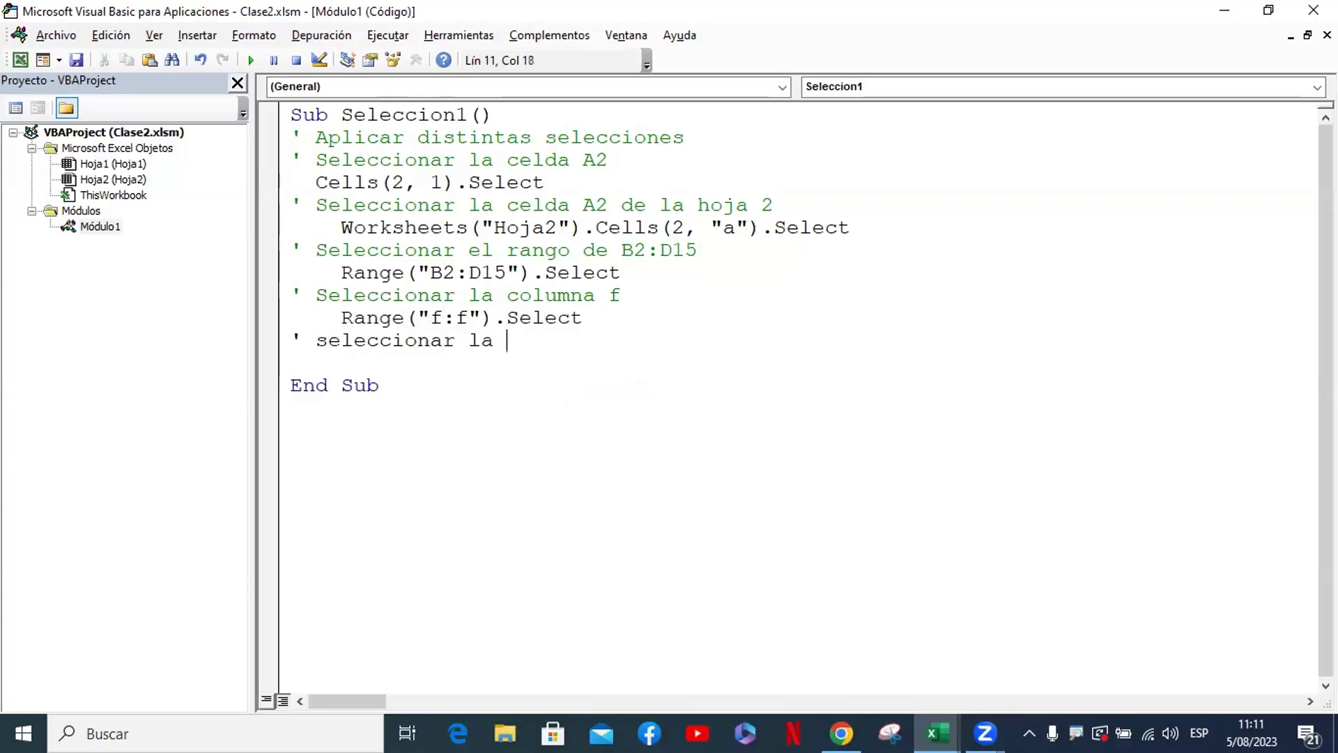
type("fila ")
type("7")
key("Return")
key("Tab")
type("r")
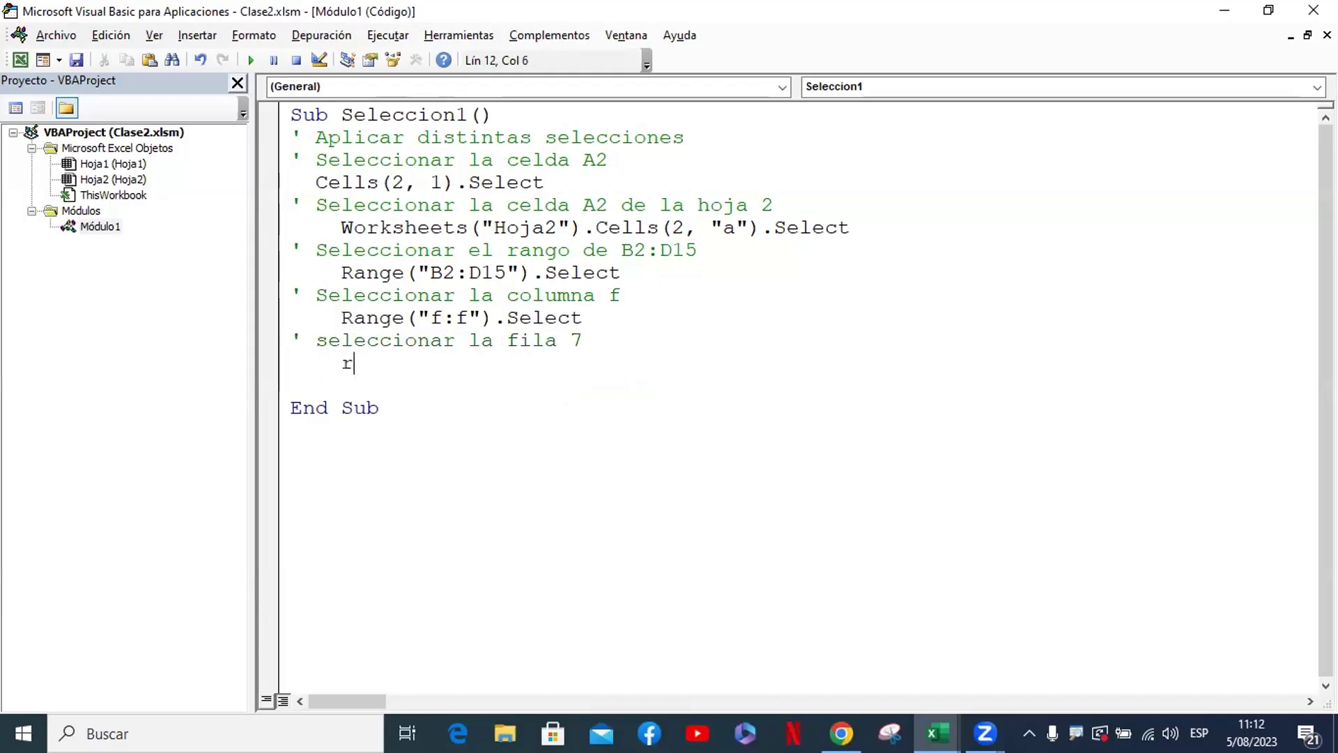
type("ange(\"")
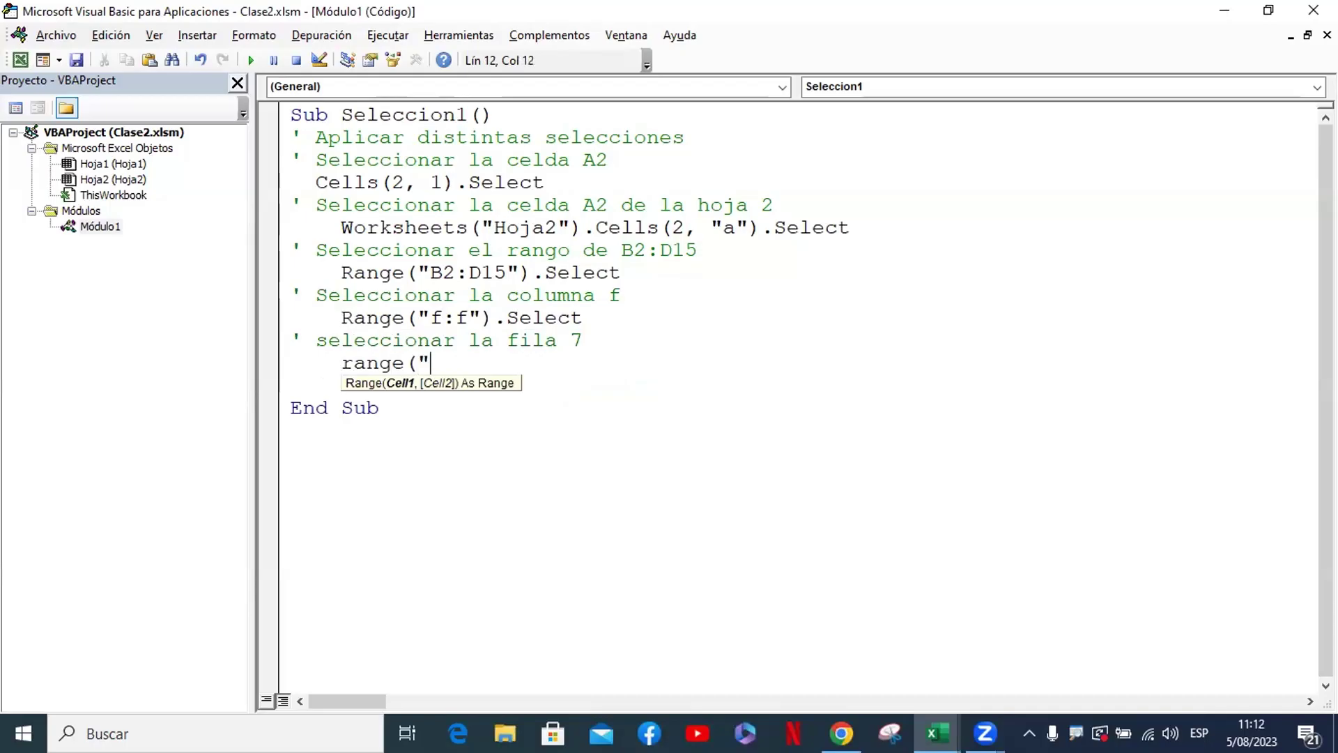
type("7:7")
type("\").")
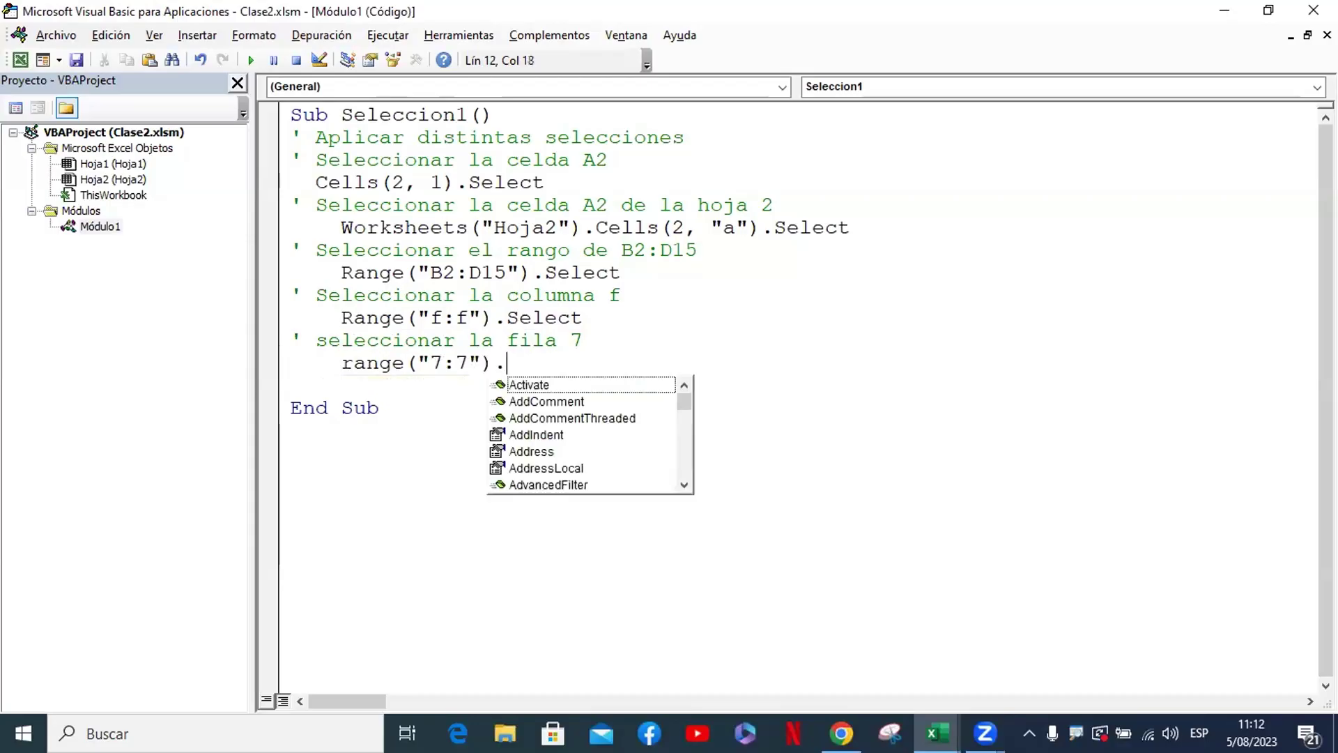
type("se")
key("Tab")
key("Return")
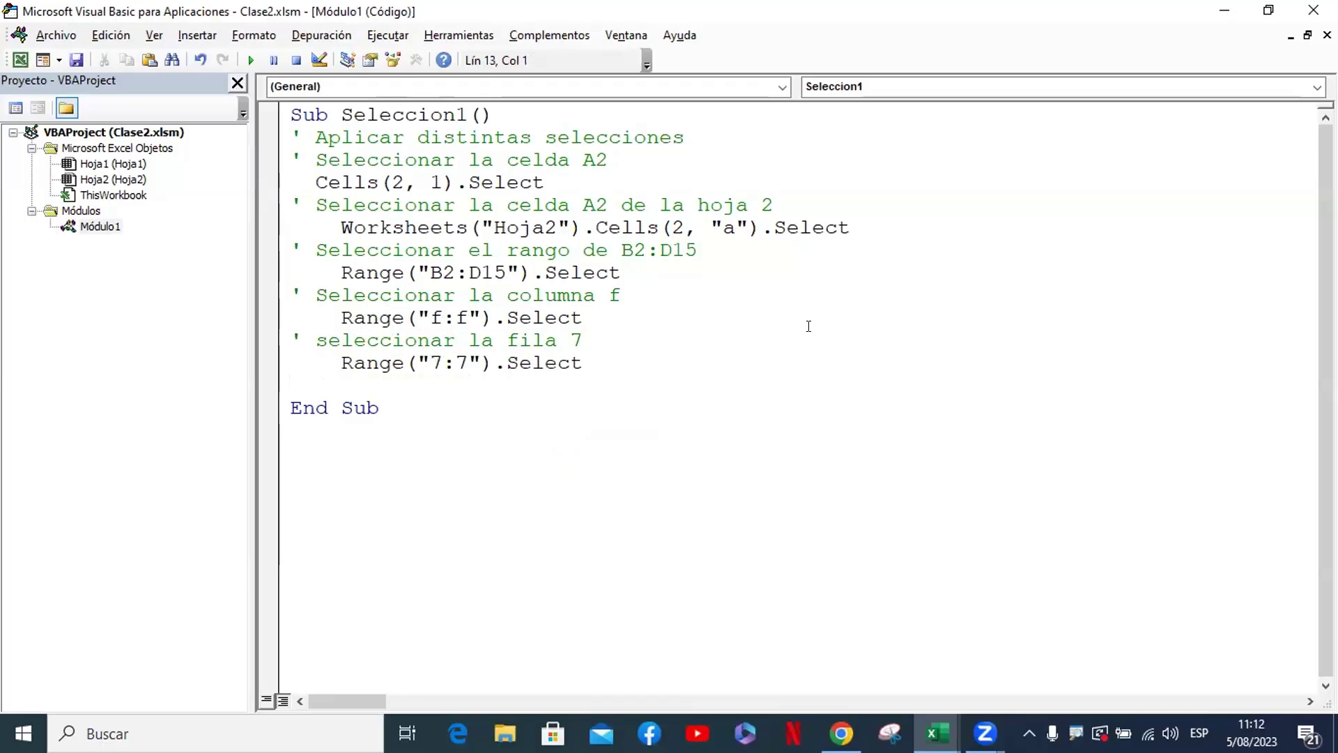
key("Return")
key("Return")
key("Up")
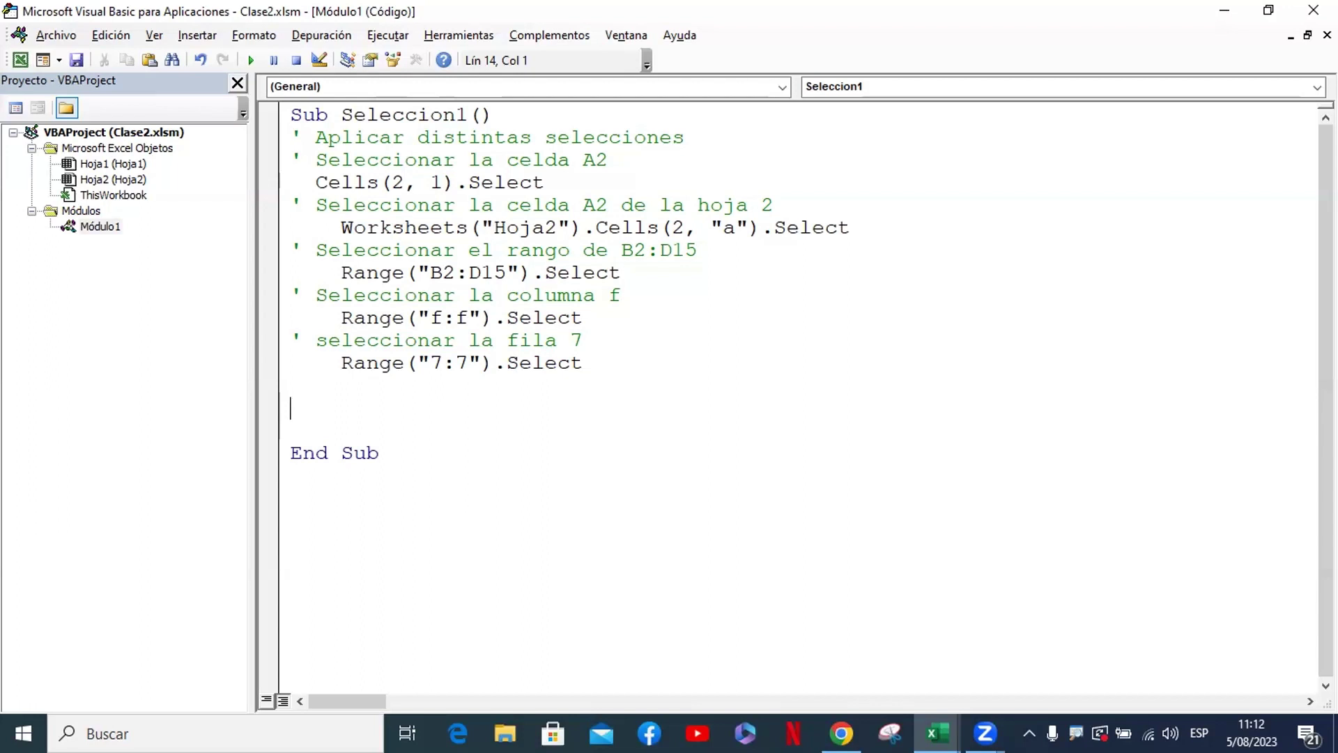
Add the comment 'seleccionar la celda C2 de la hoja1' with Worksheets("Hoja1").ramge("c2").Select below it
type("work")
key("BackSpace")
key("BackSpace")
key("BackSpace")
key("BackSpace")
key("BackSpace")
type("'")
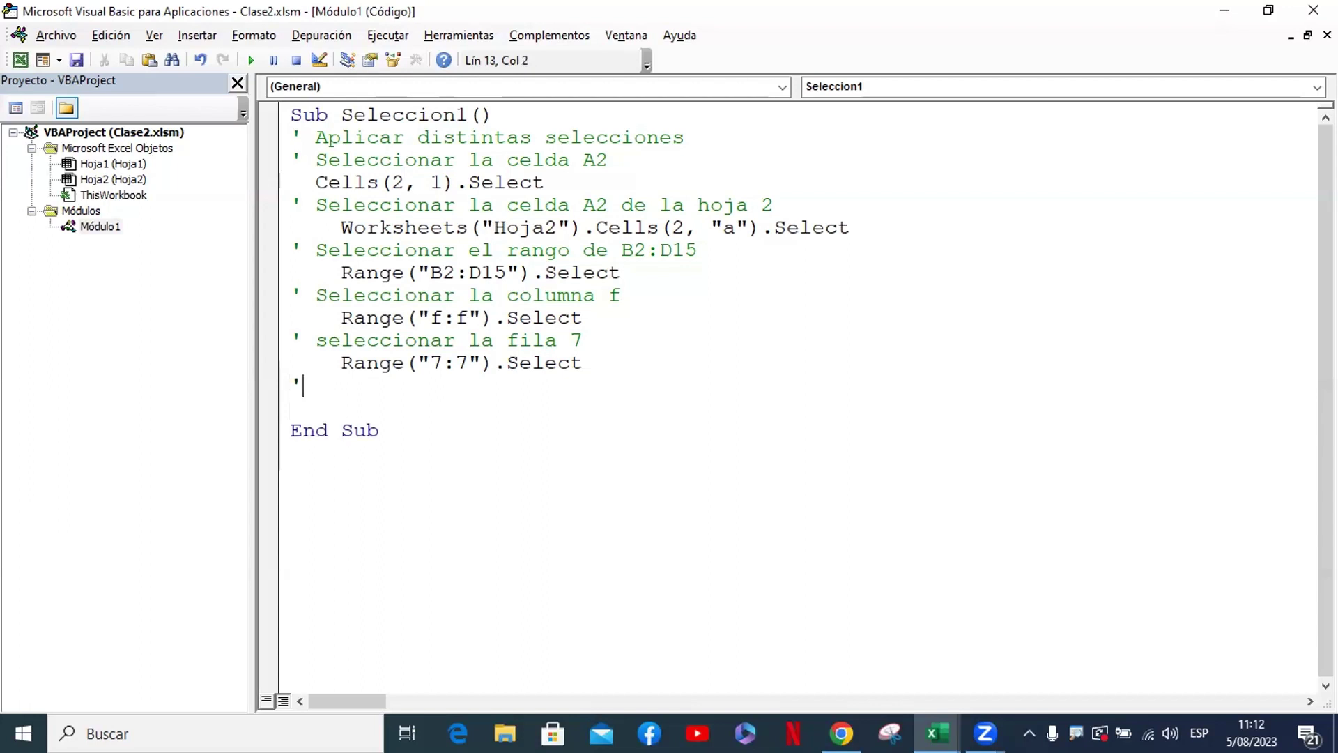
type(" selecciona")
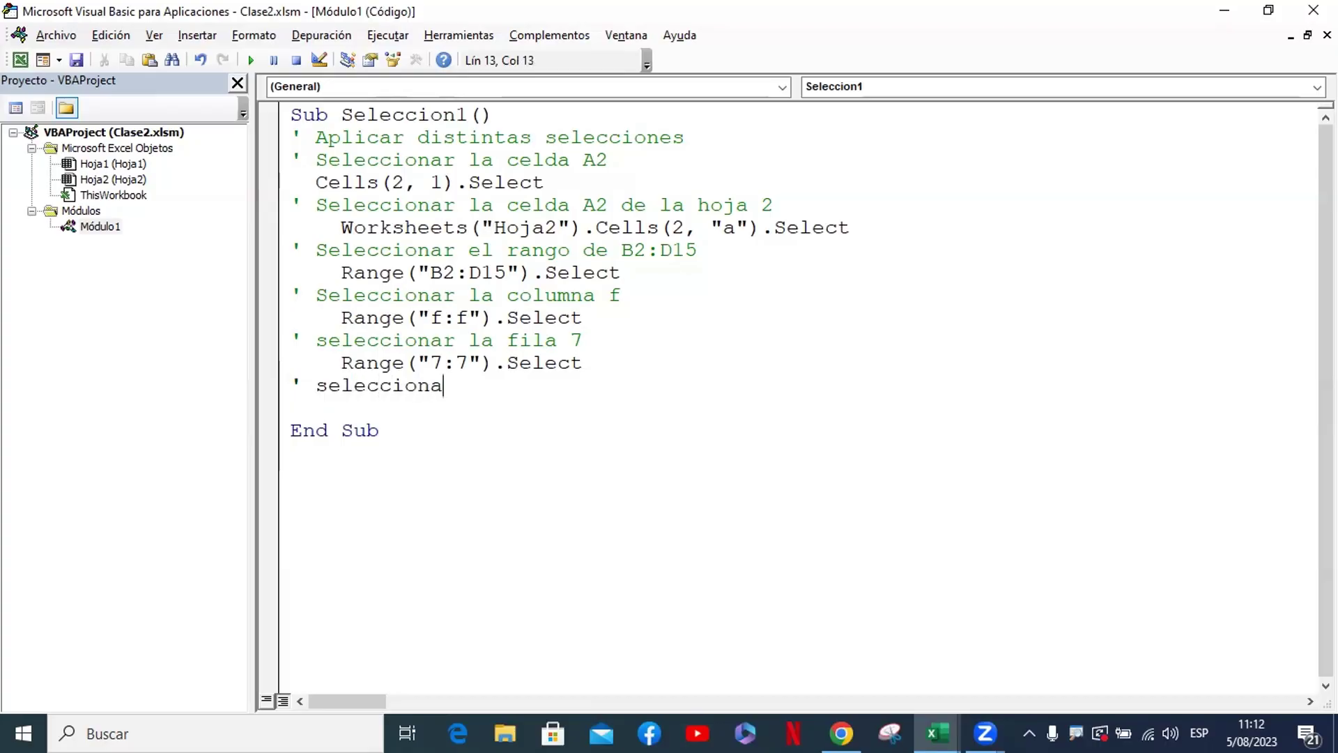
type("r l")
type("a celda ")
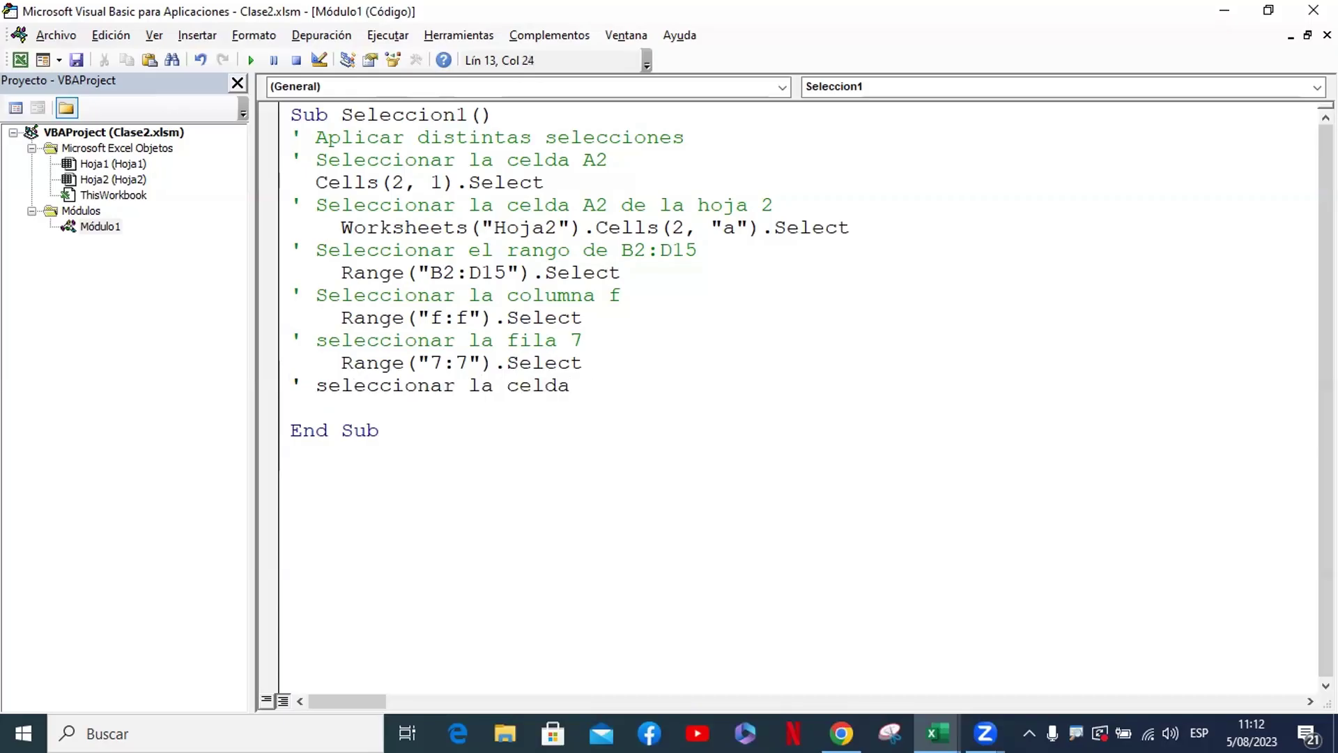
type("A2")
key("BackSpace")
key("BackSpace")
type("C2")
type(" de la ho")
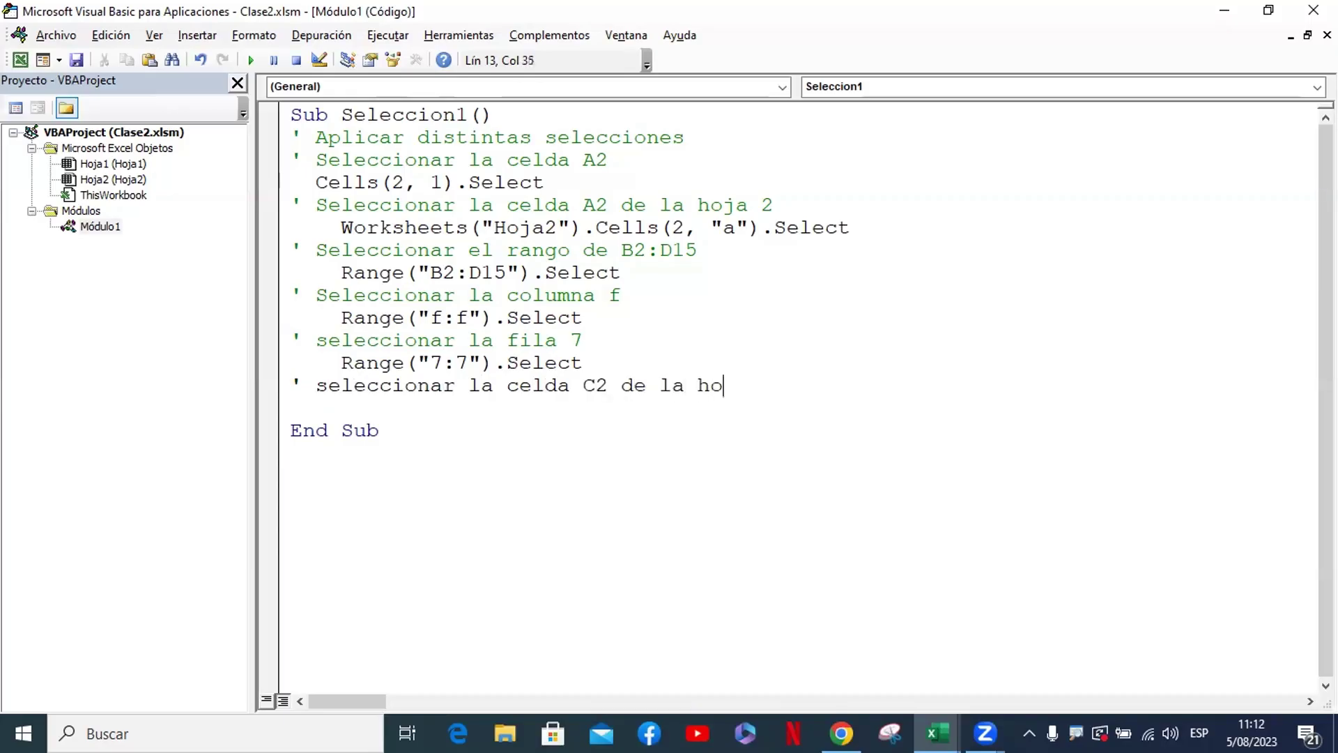
type("ja1")
key("Return")
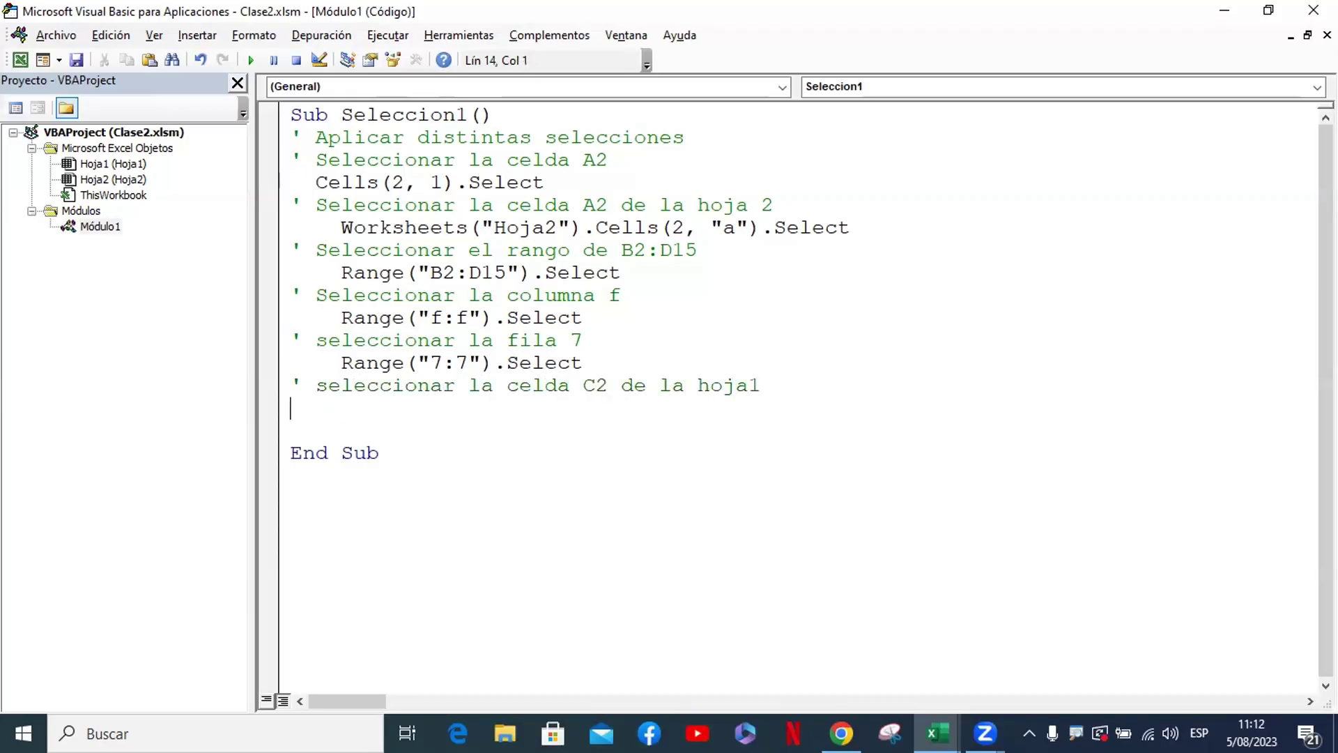
key("Tab")
type("ra")
type("ng")
key("BackSpace")
key("BackSpace")
key("BackSpace")
key("BackSpace")
type("wo")
type("rkshe")
type("ets(\"")
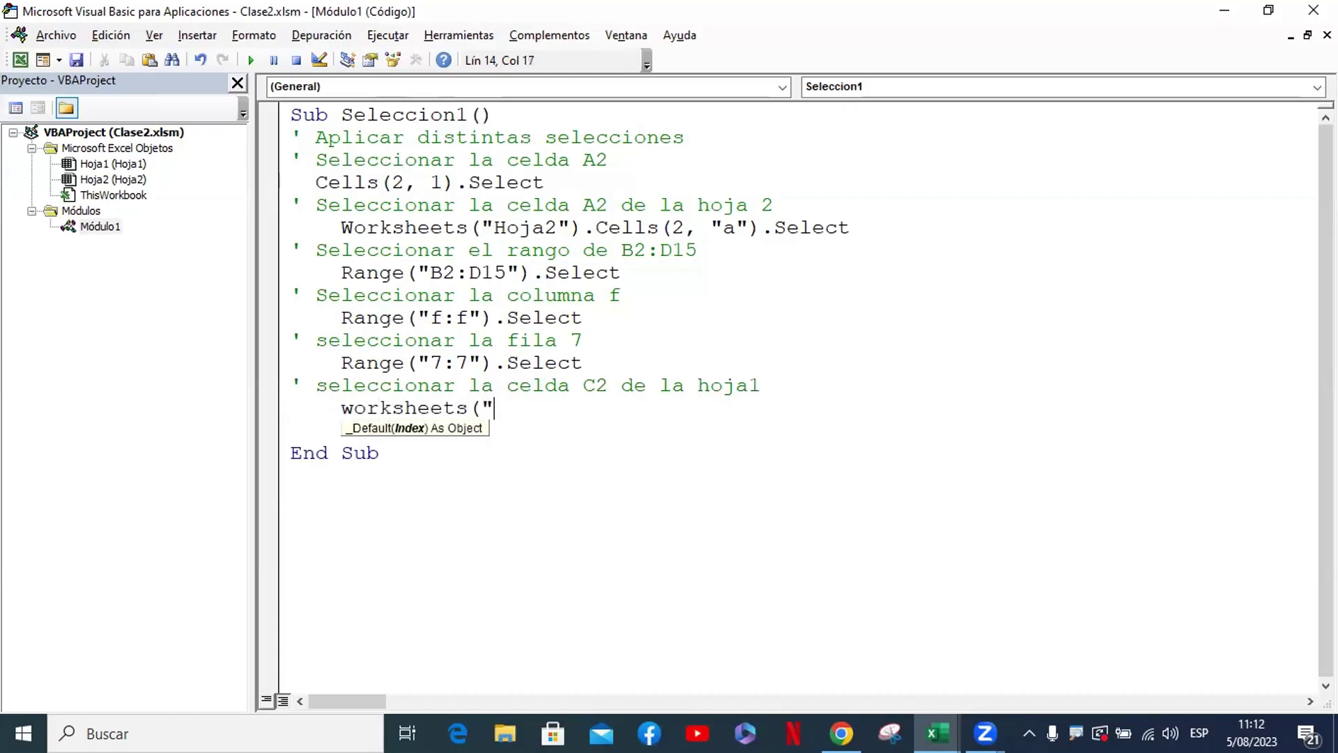
type("Hoja")
type("12")
key("BackSpace")
type("\").r")
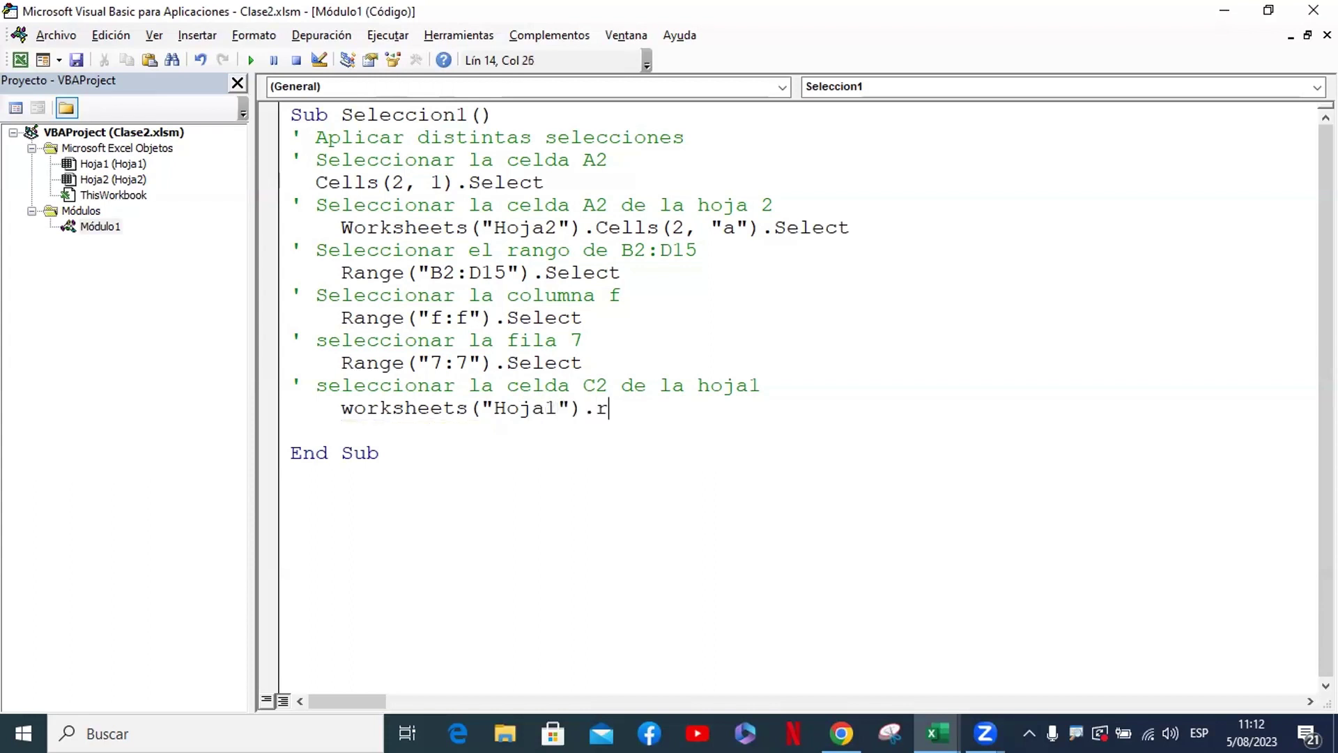
type("amge(\"")
type("c2\"")
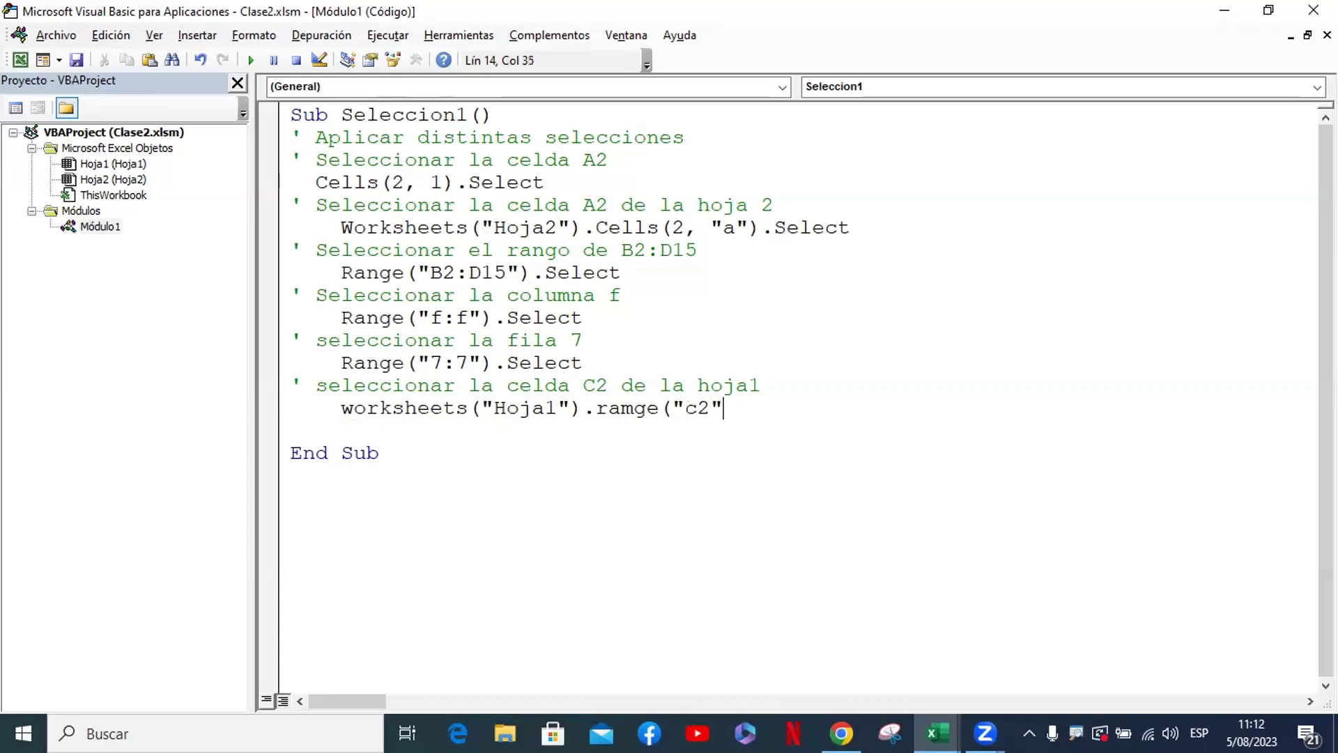
type(").select")
key("Return")
key("BackSpace")
key("BackSpace")
key("BackSpace")
key("BackSpace")
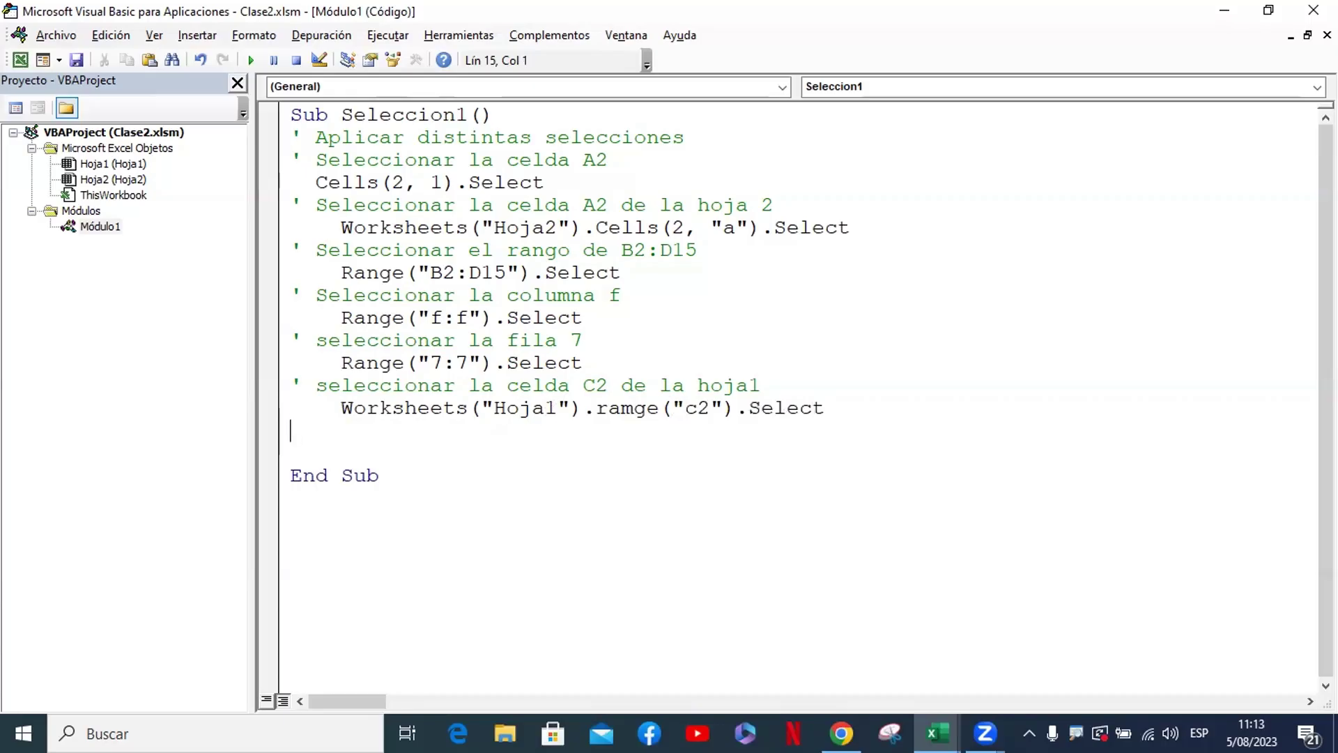
Add the comment 'seleccionar el rango de datos' with Range("c2").CurrentRegion.Select, removing the blank line before End Sub
type("'")
type(" se")
type("leccionar el ")
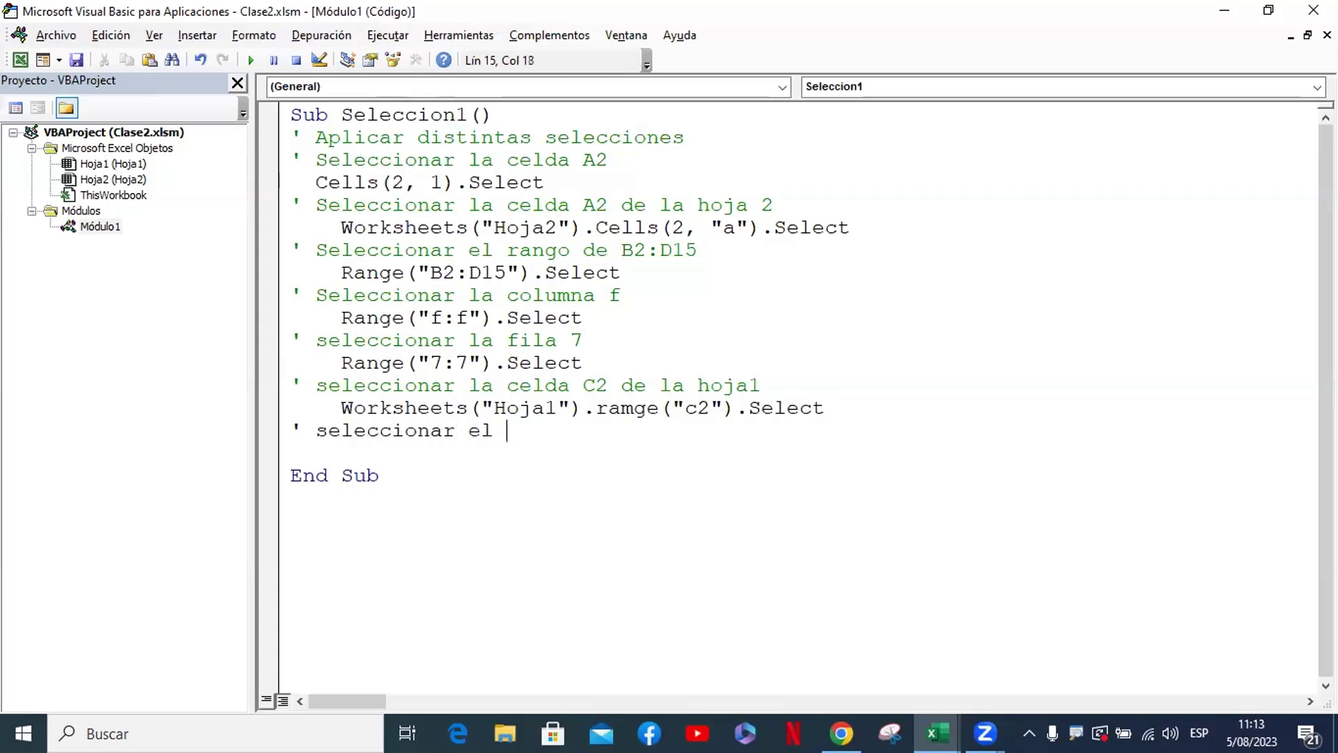
type("rango de da")
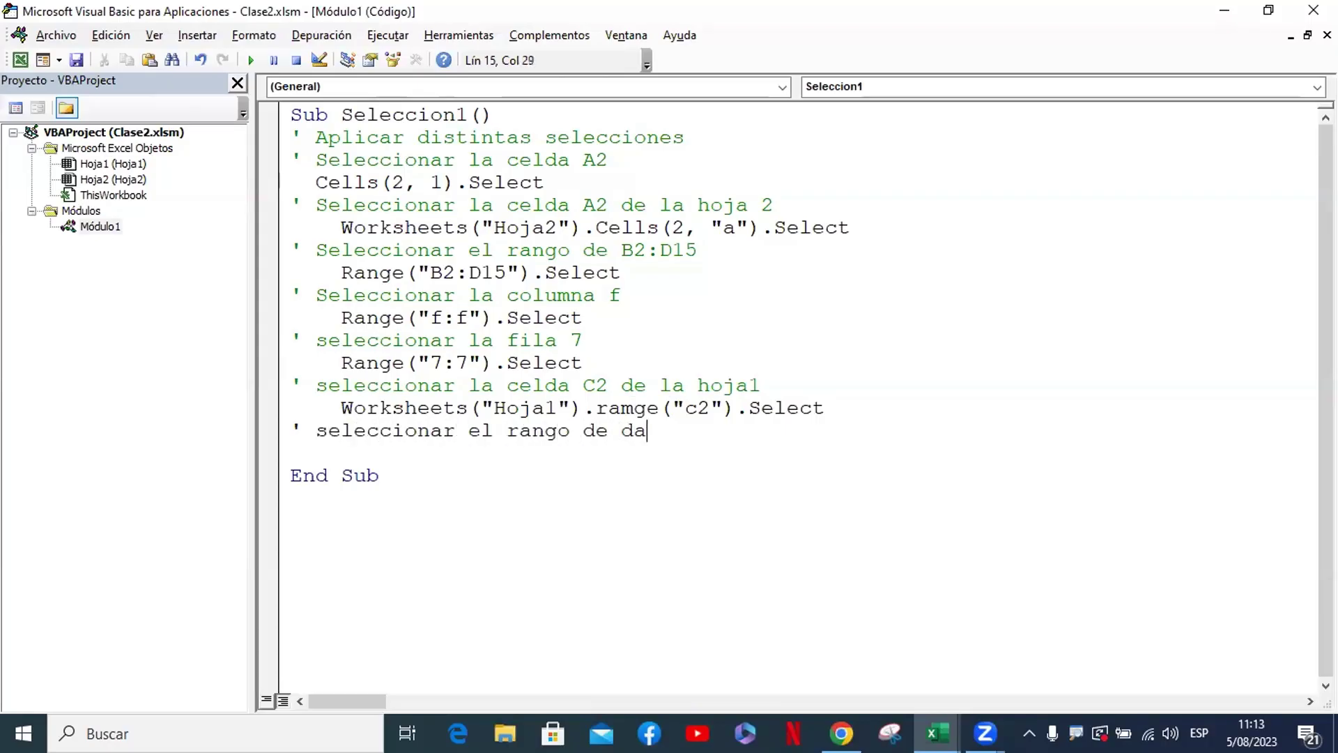
type("tos")
key("Return")
key("Tab")
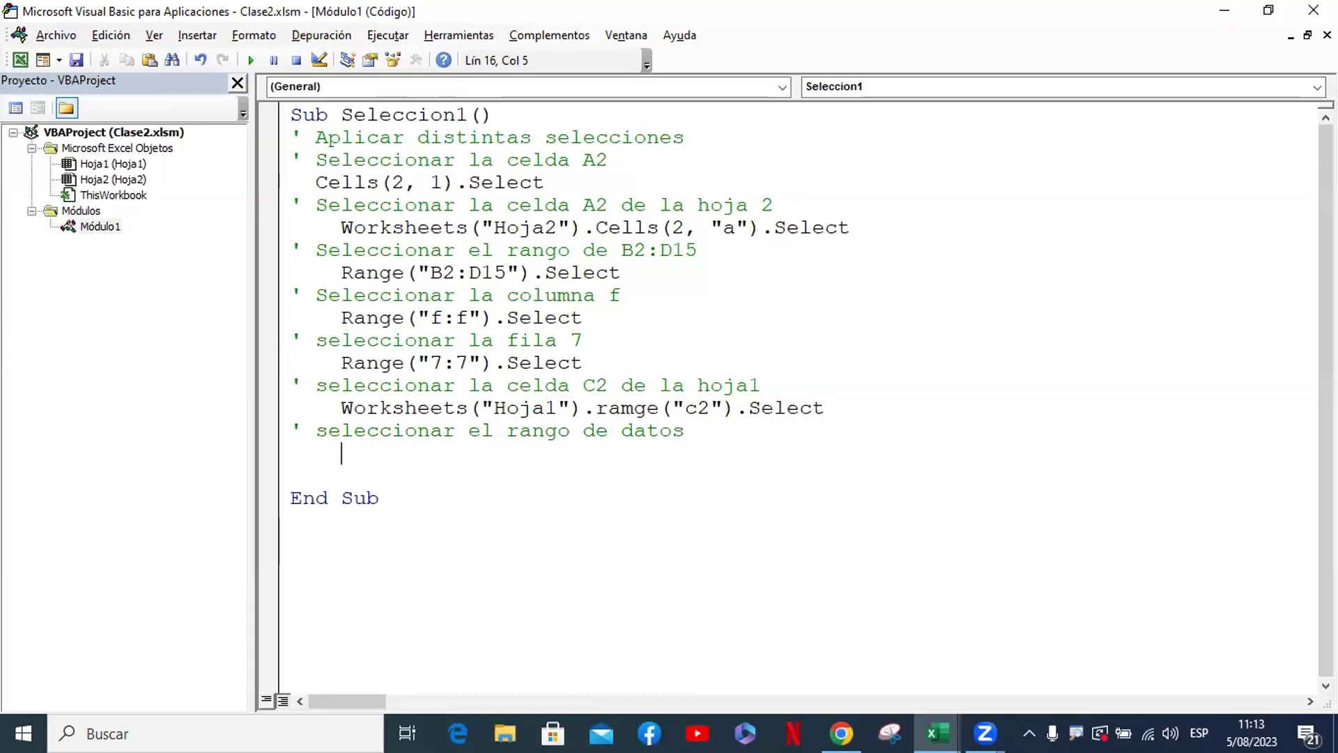
type("a")
key("BackSpace")
type("ran")
type("ge(\"c2")
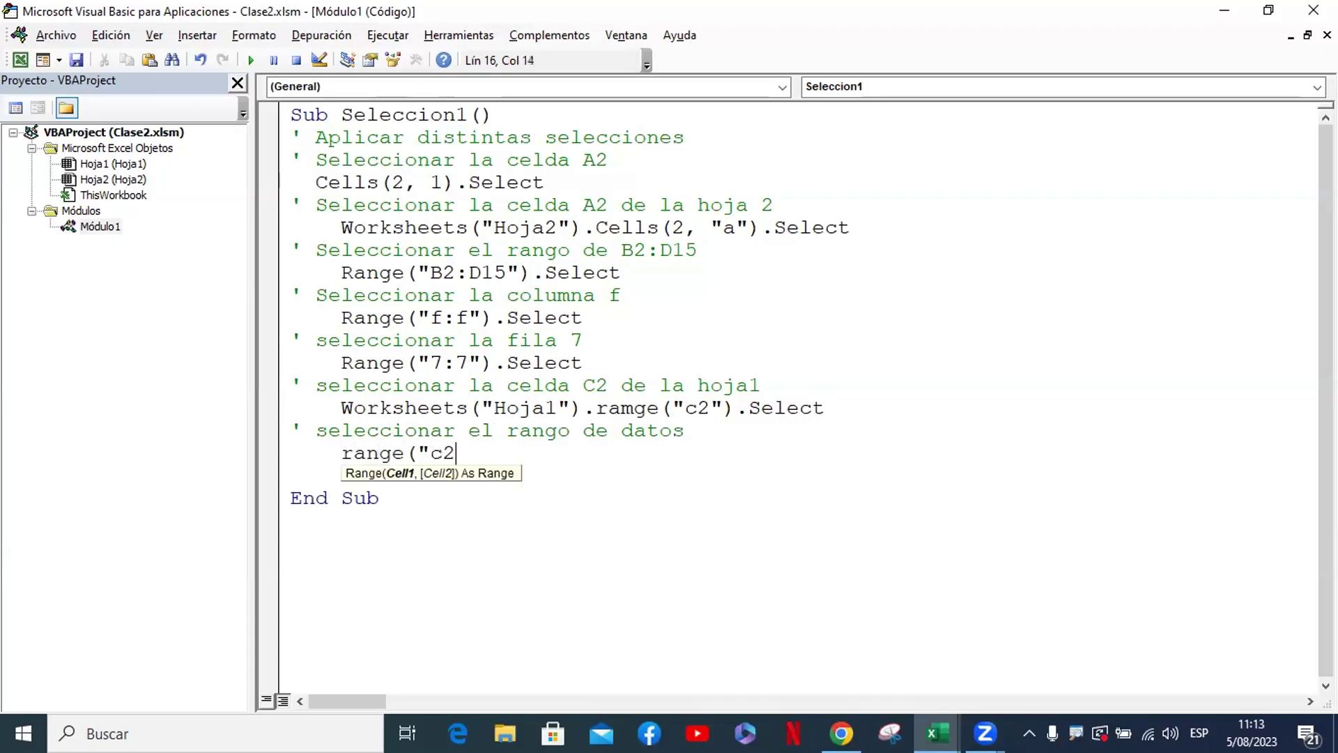
type("\").")
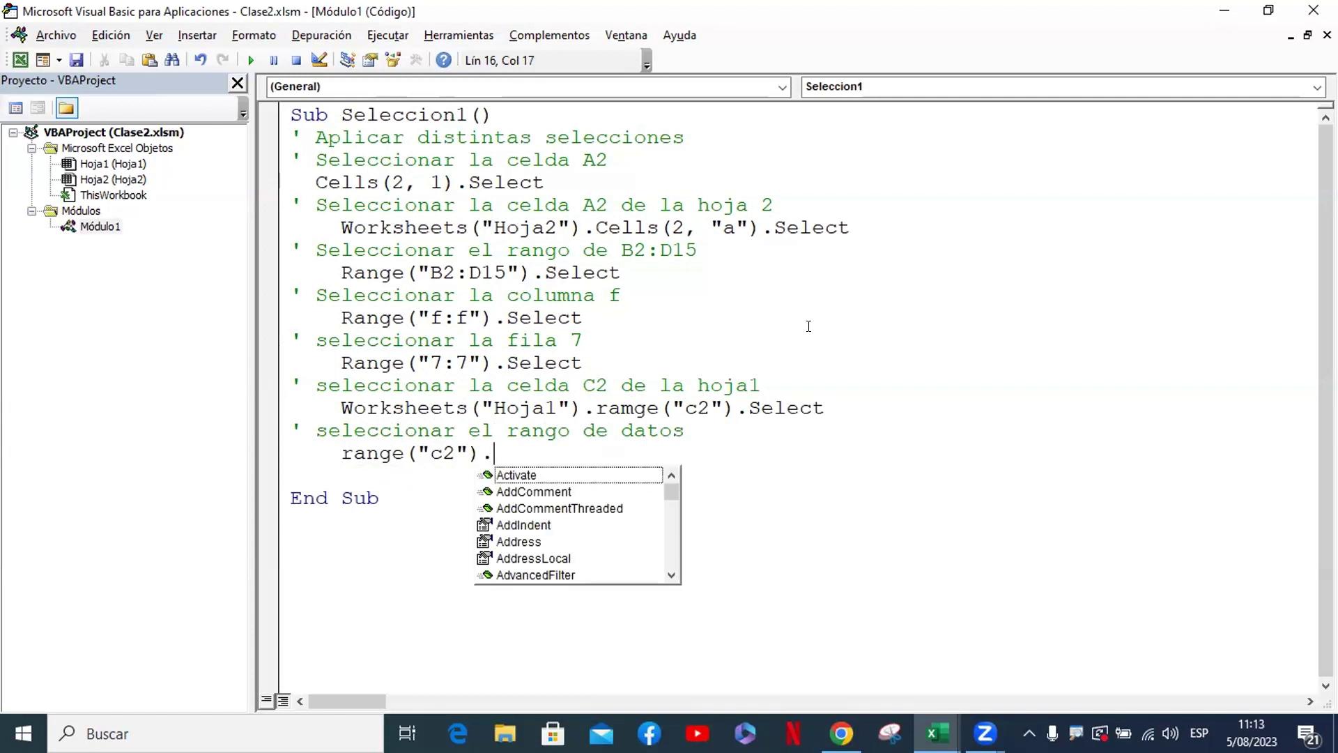
type("cur")
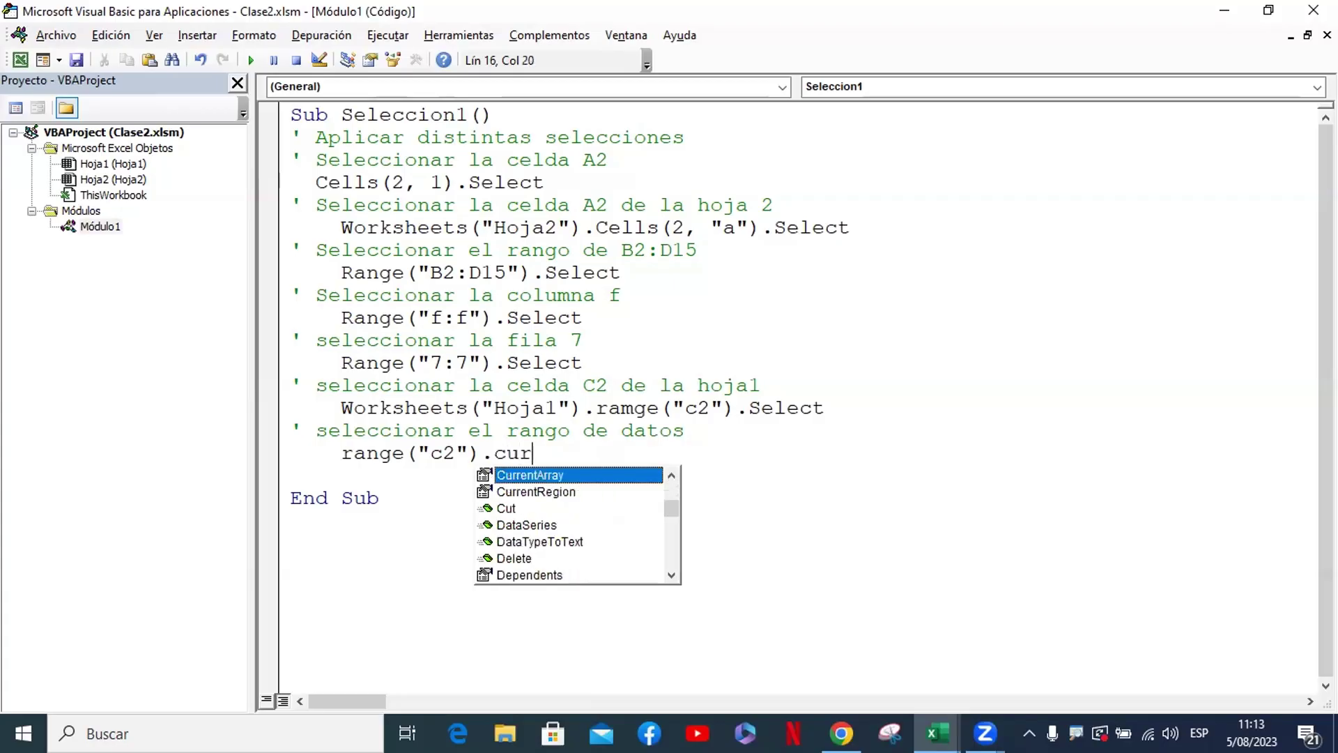
key("Down")
key("Tab")
type(".s")
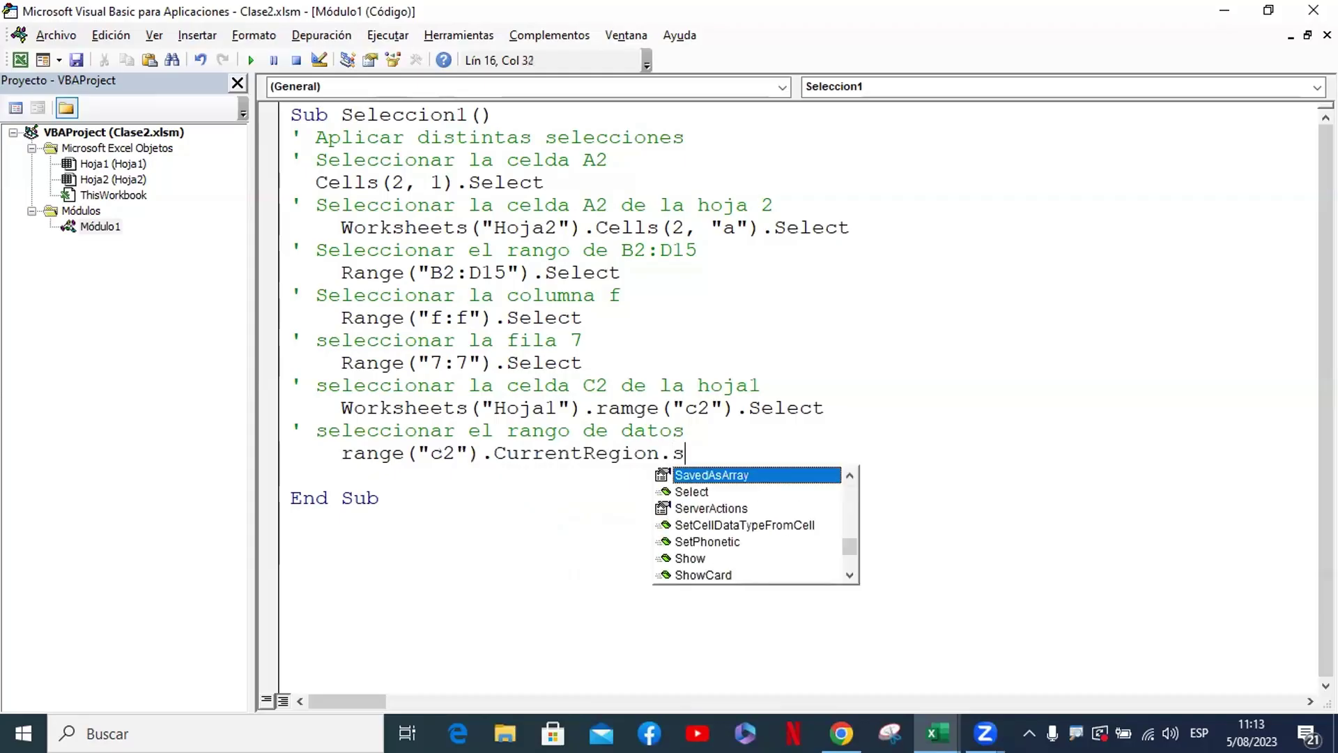
type("e")
key("Tab")
key("Down")
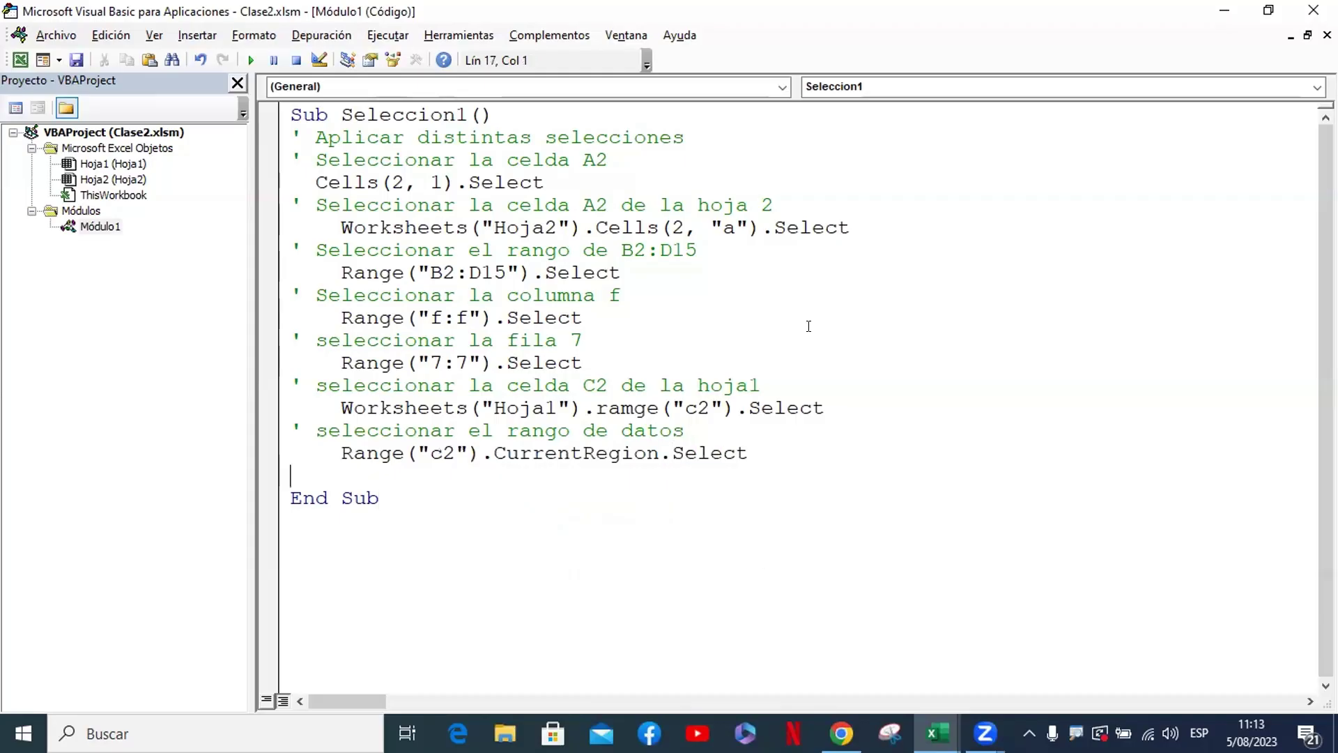
key("BackSpace")
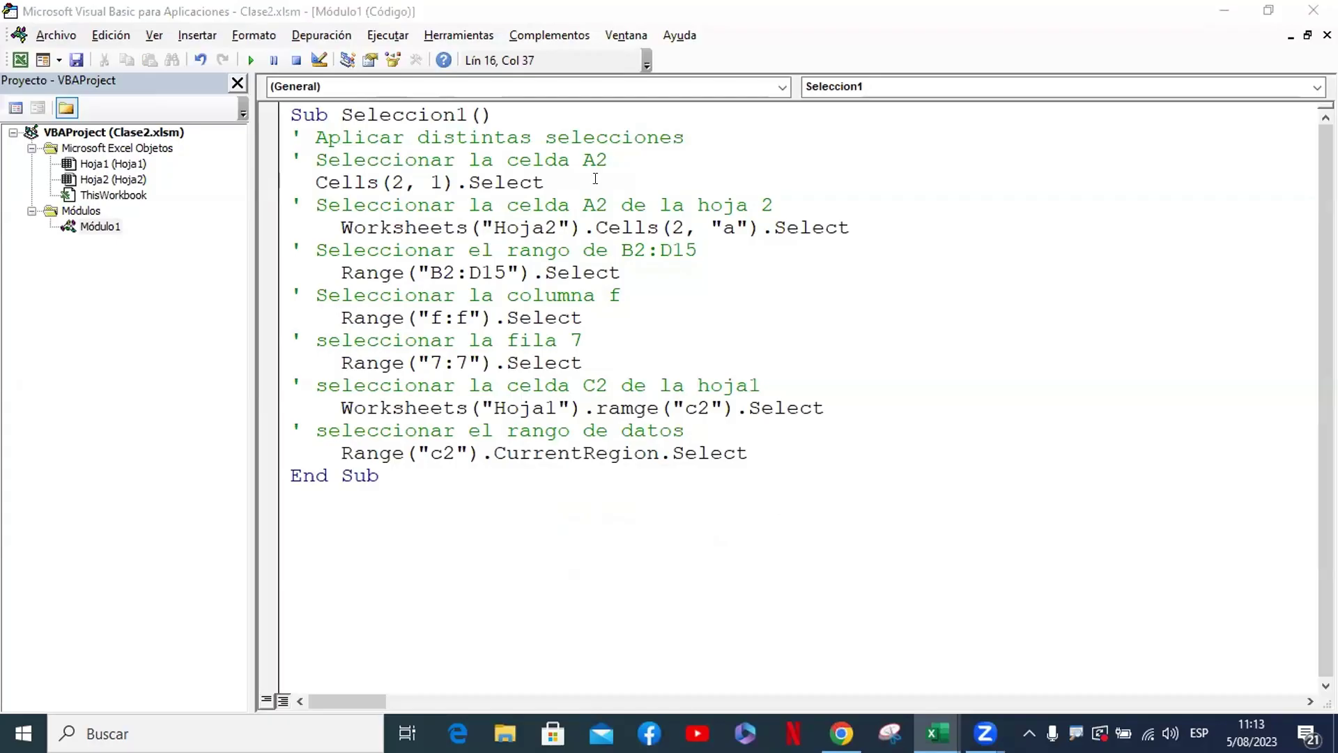
Review the code and place the caret in the Hoja1 sheet name
left_click(596, 272)
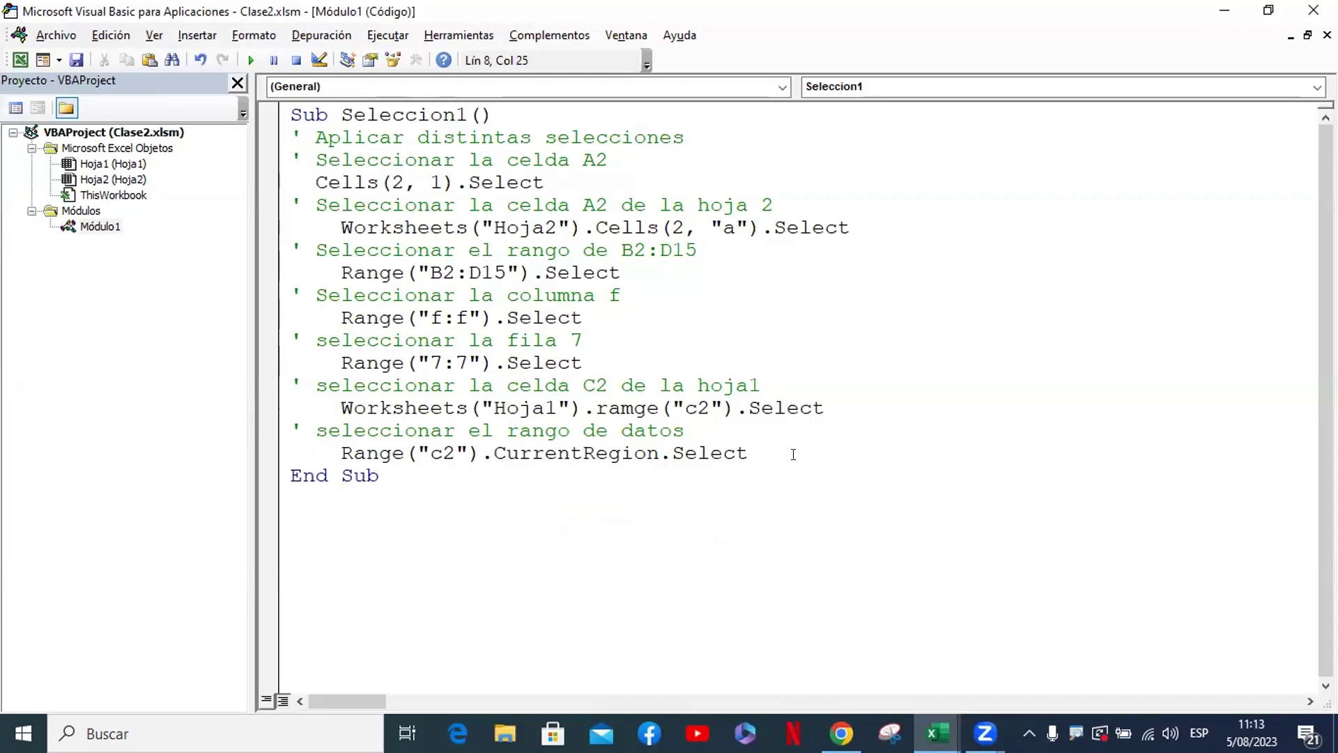
left_click_drag(792, 454, 697, 454)
left_click_drag(545, 452, 401, 454)
left_click(762, 408)
left_click(523, 408)
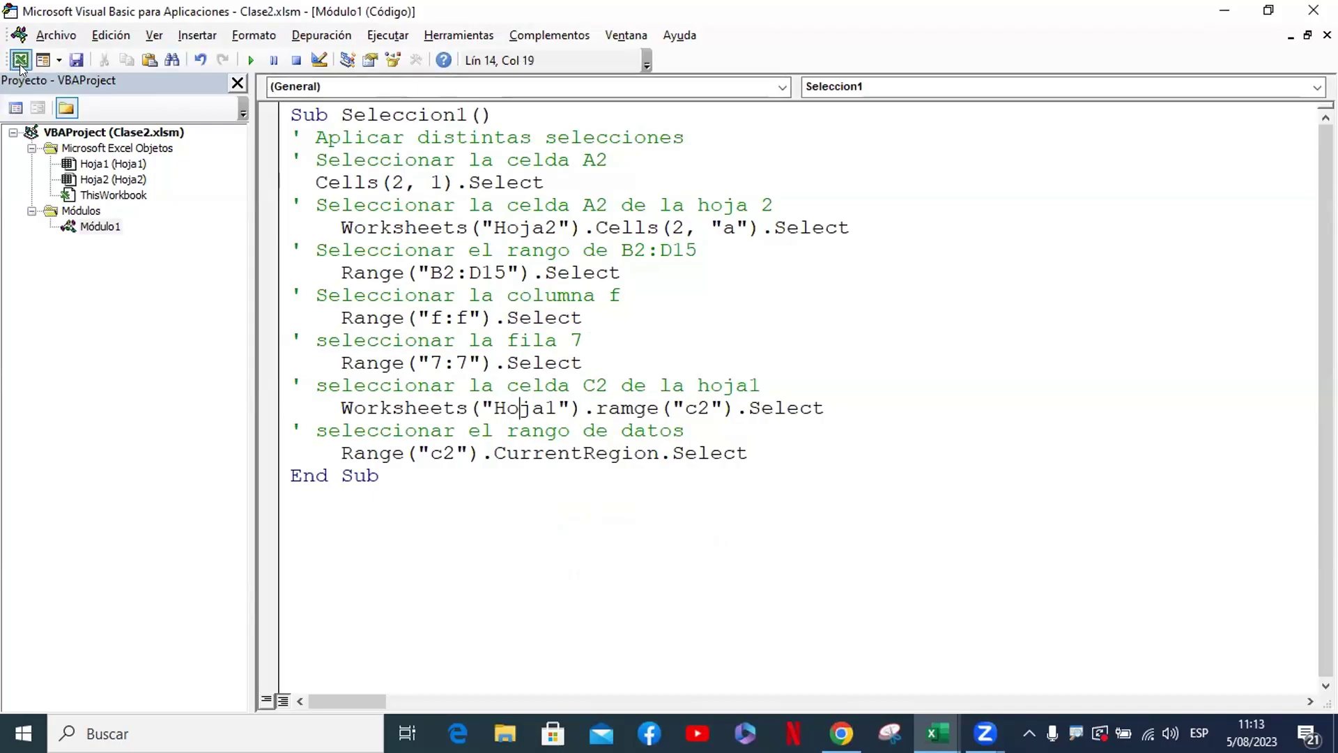
Back in Excel, fill C2:H15 on Hoja2 with the word excel
key("alt+F11")
left_click(212, 254)
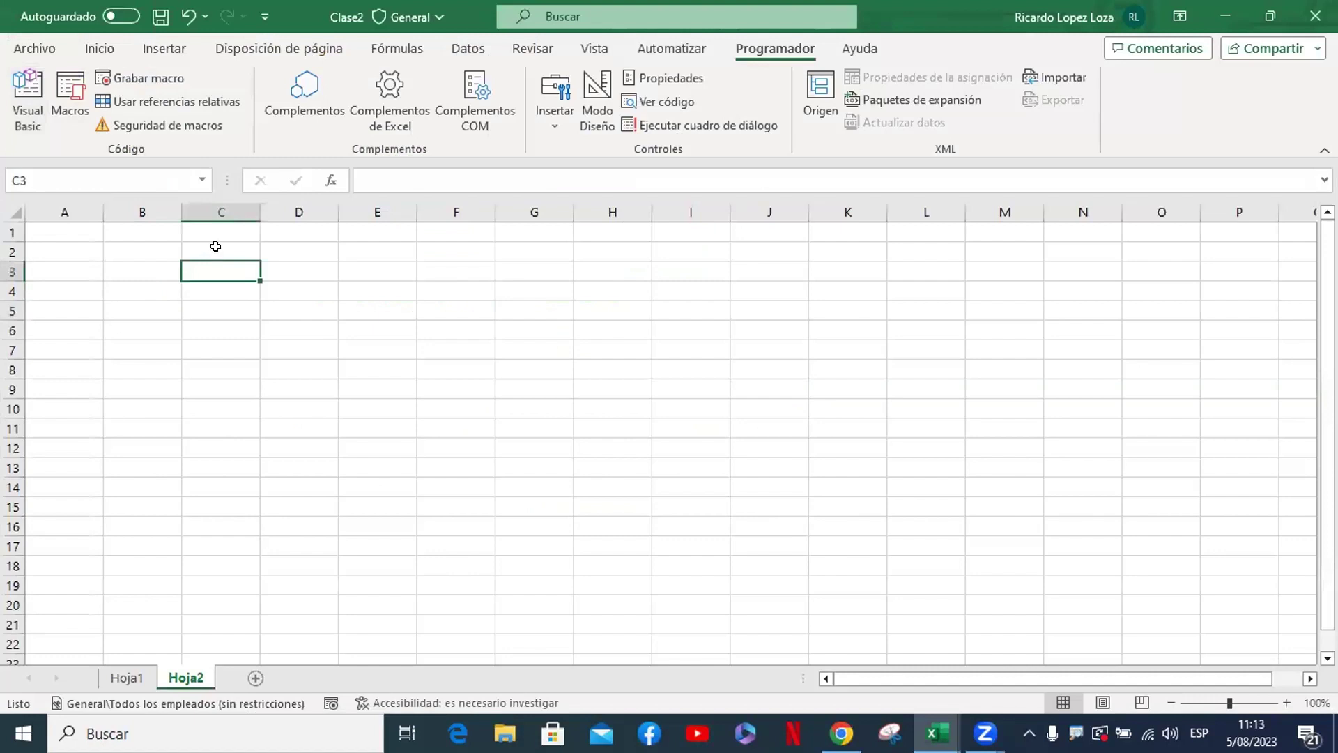
left_click_drag(228, 295, 622, 497)
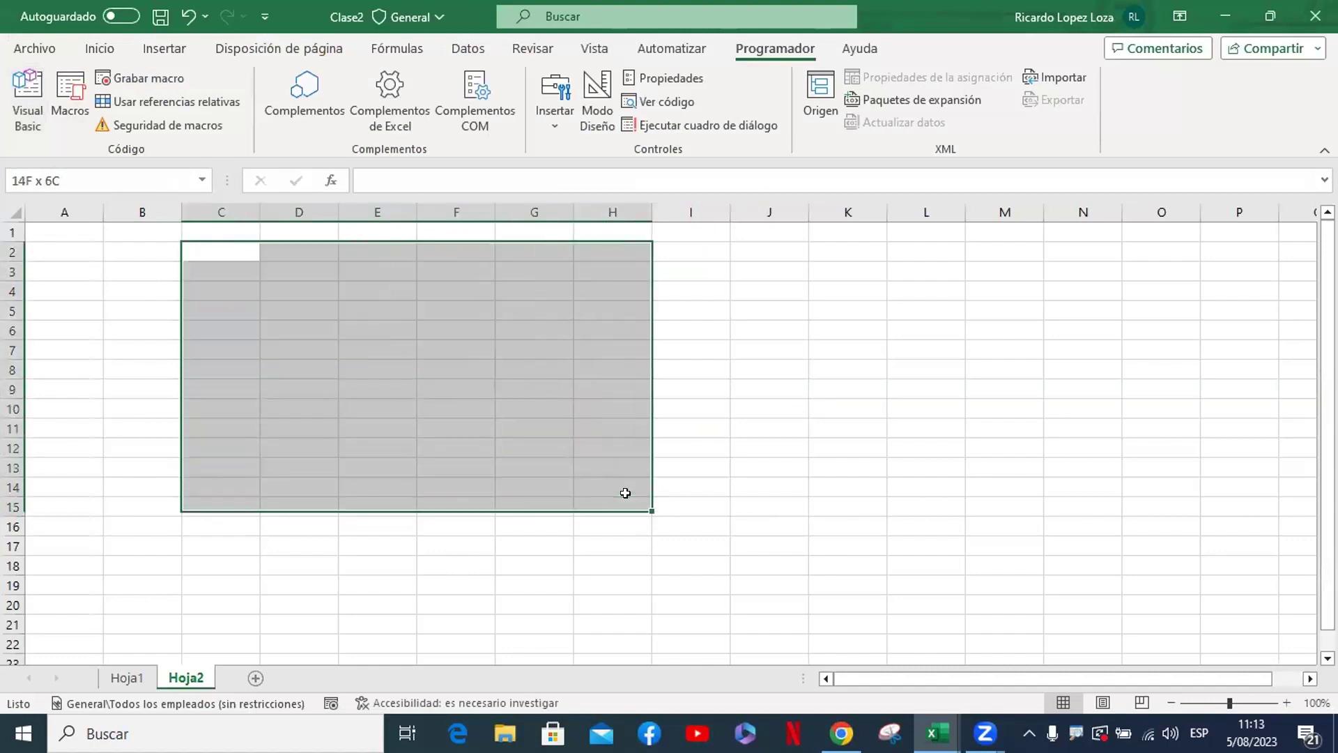
type("excel")
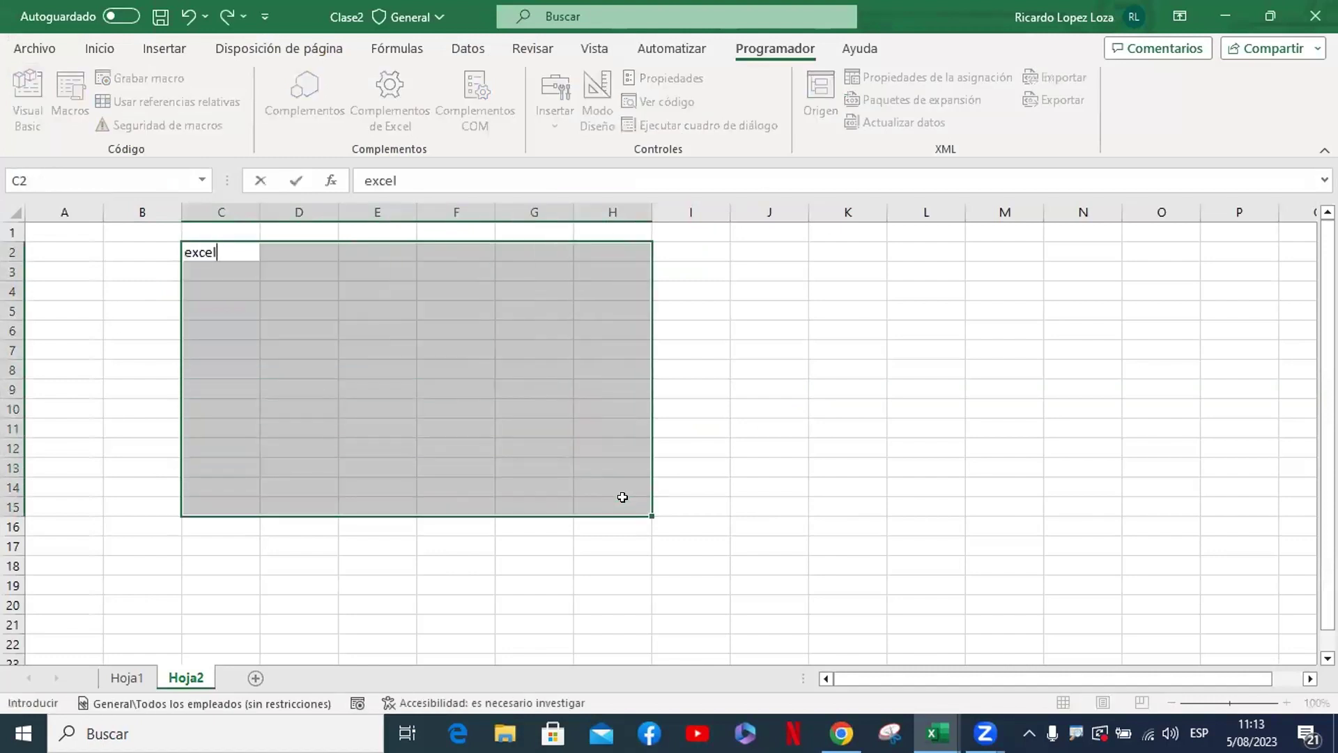
key("ctrl+Return")
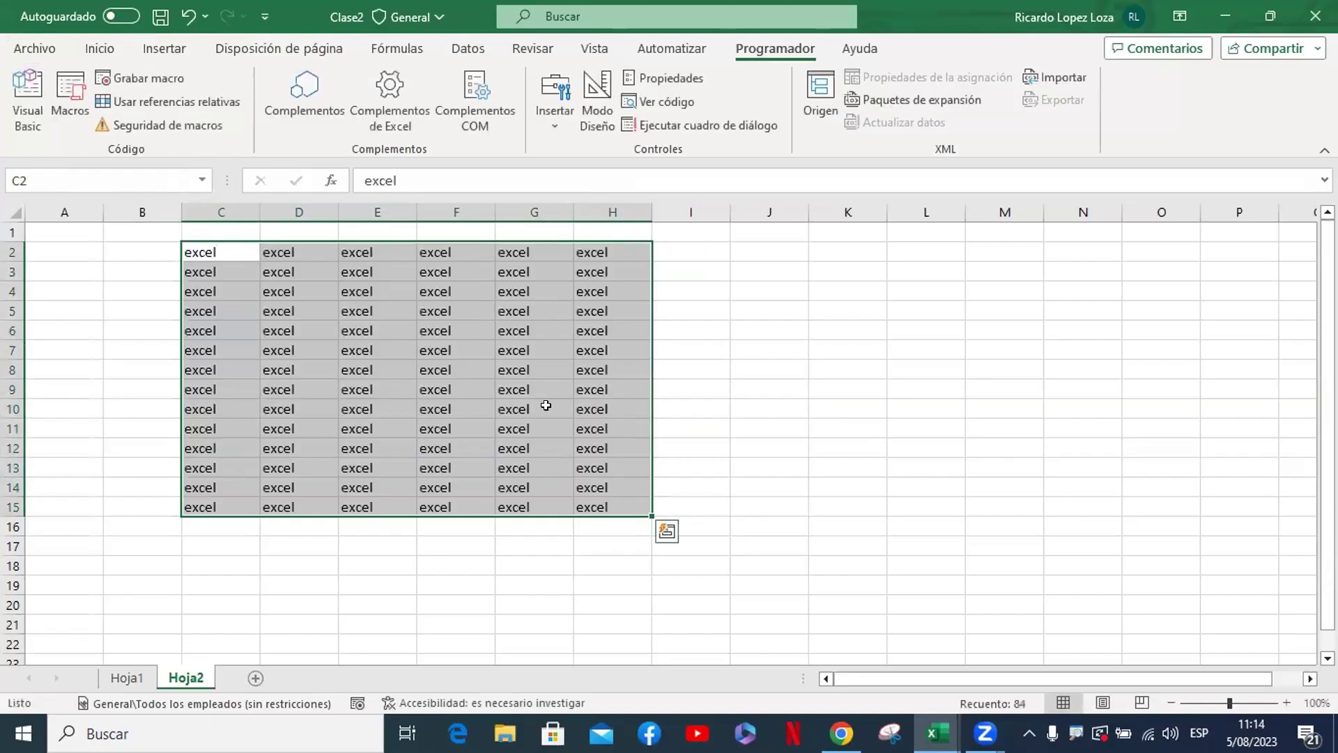
left_click(546, 406)
Copy the excel block from Hoja2 into C2 of Hoja1 and dock the workbook on the left half
left_click(127, 675)
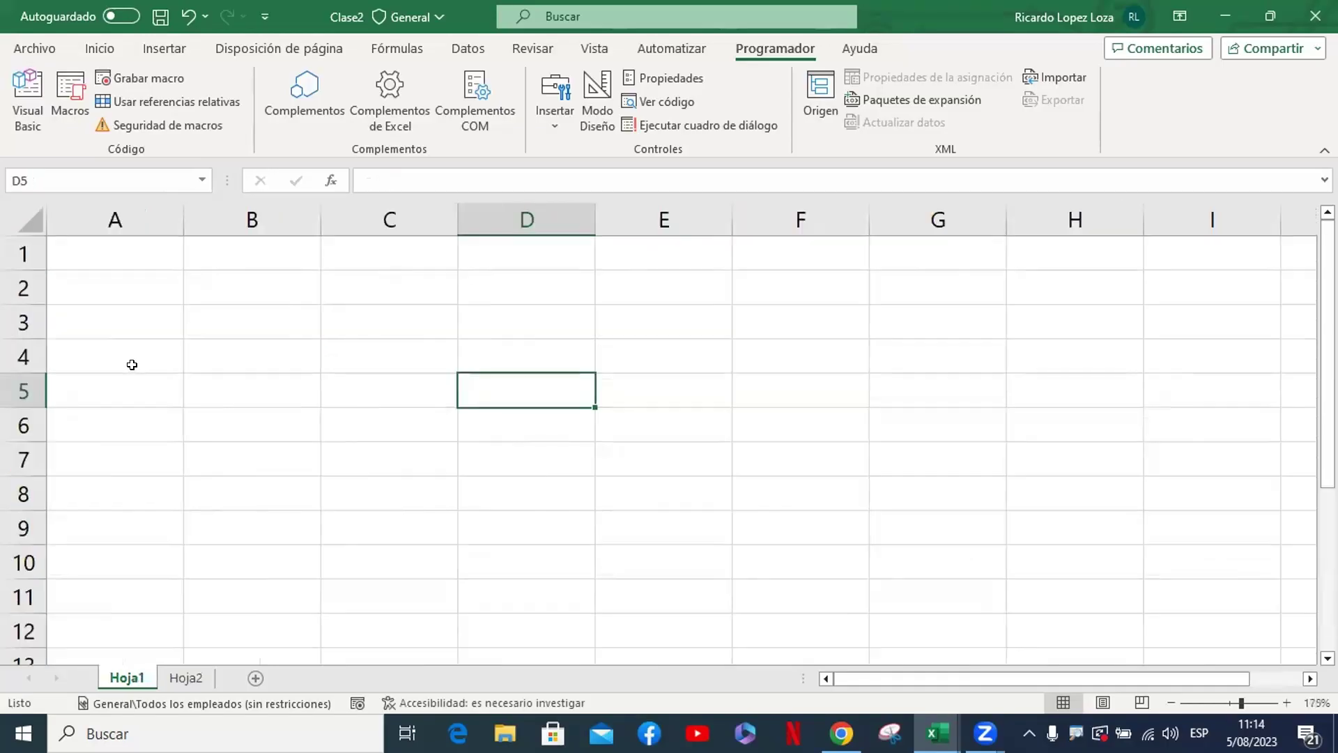
left_click(178, 357)
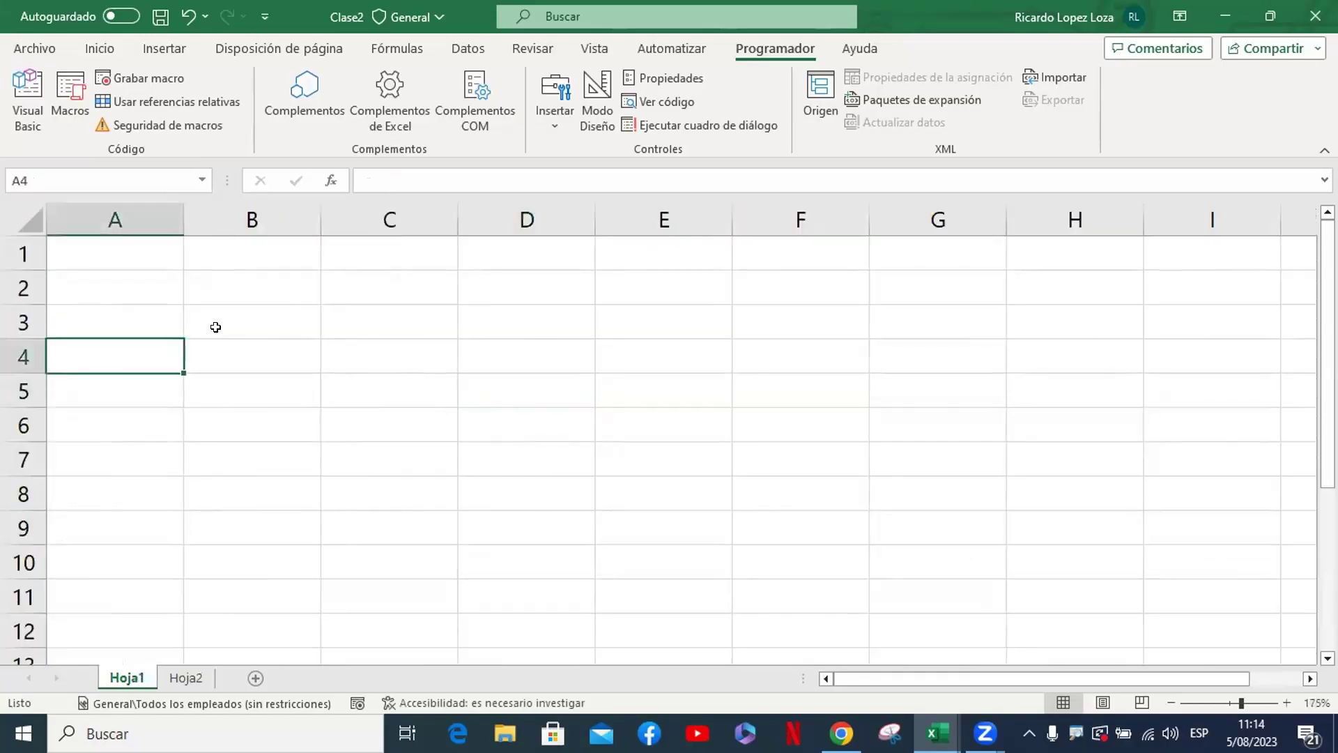
left_click(185, 677)
left_click_drag(200, 257, 575, 497)
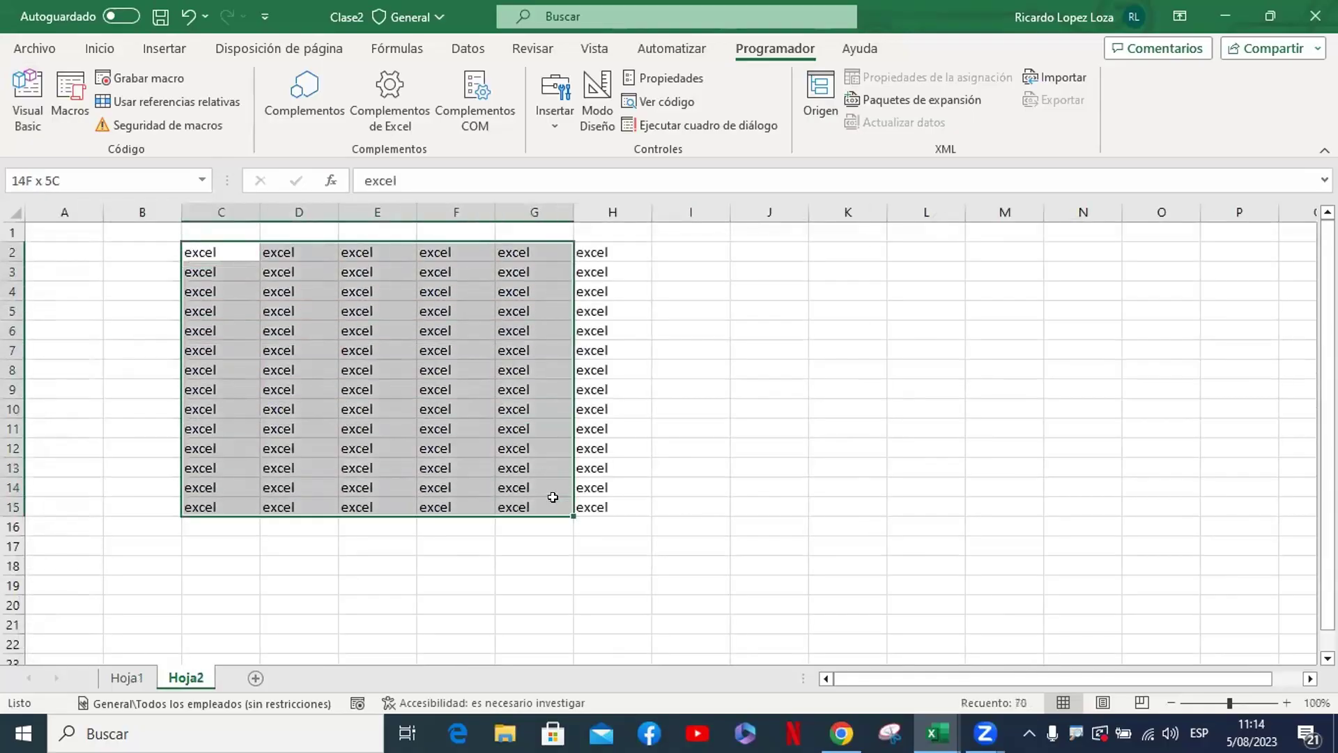
key("ctrl+c")
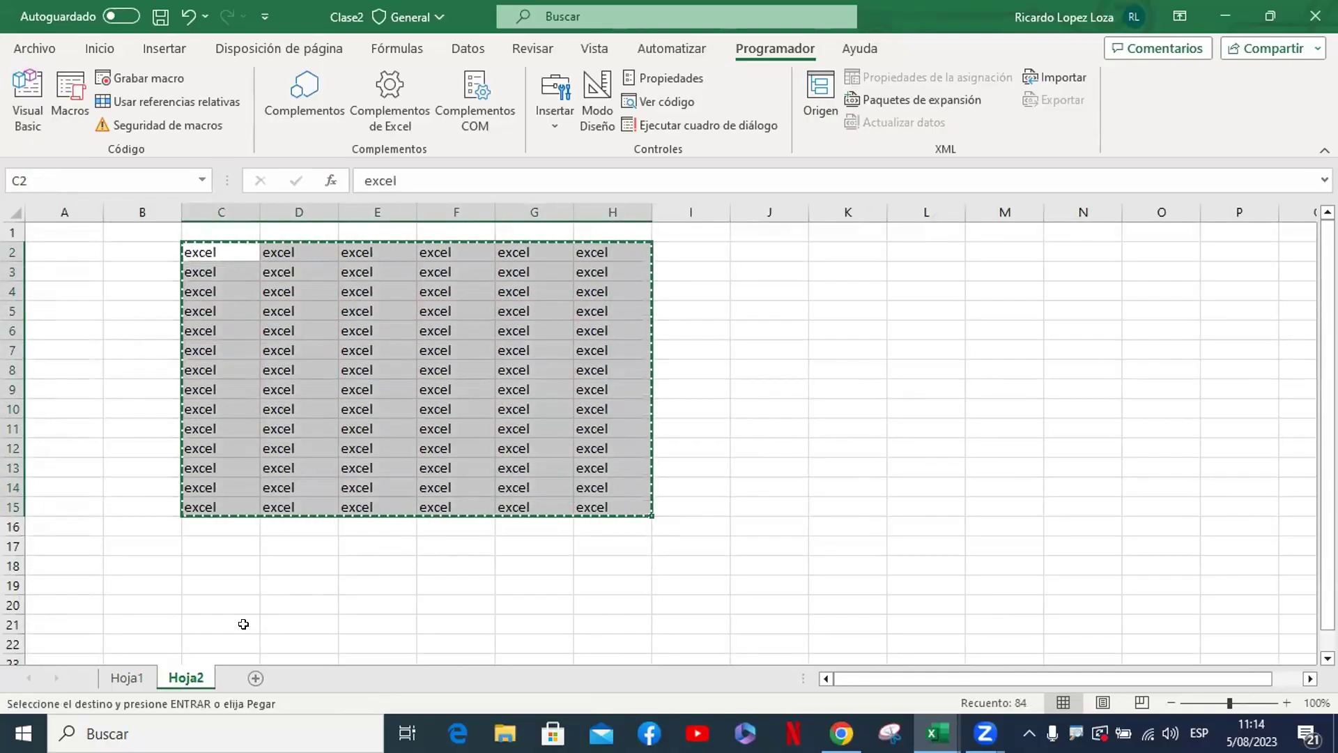
left_click(127, 677)
left_click(389, 290)
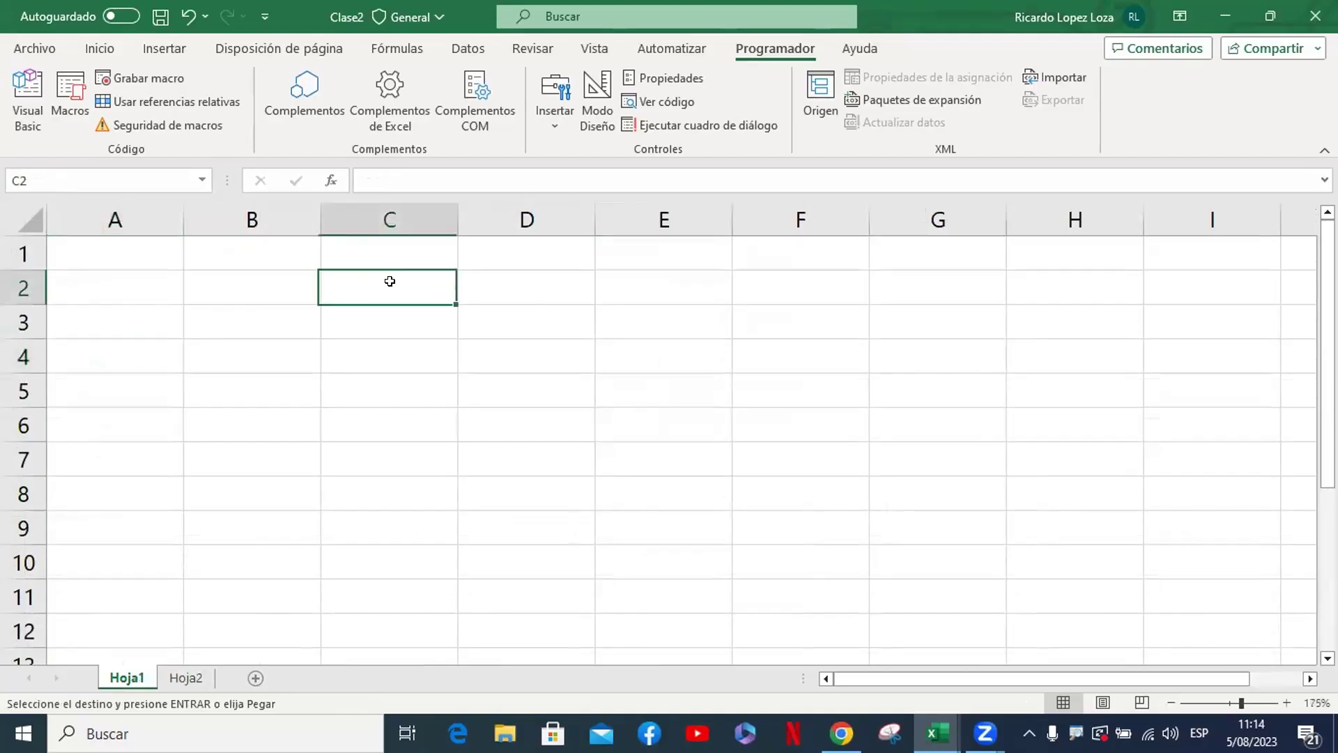
key("Return")
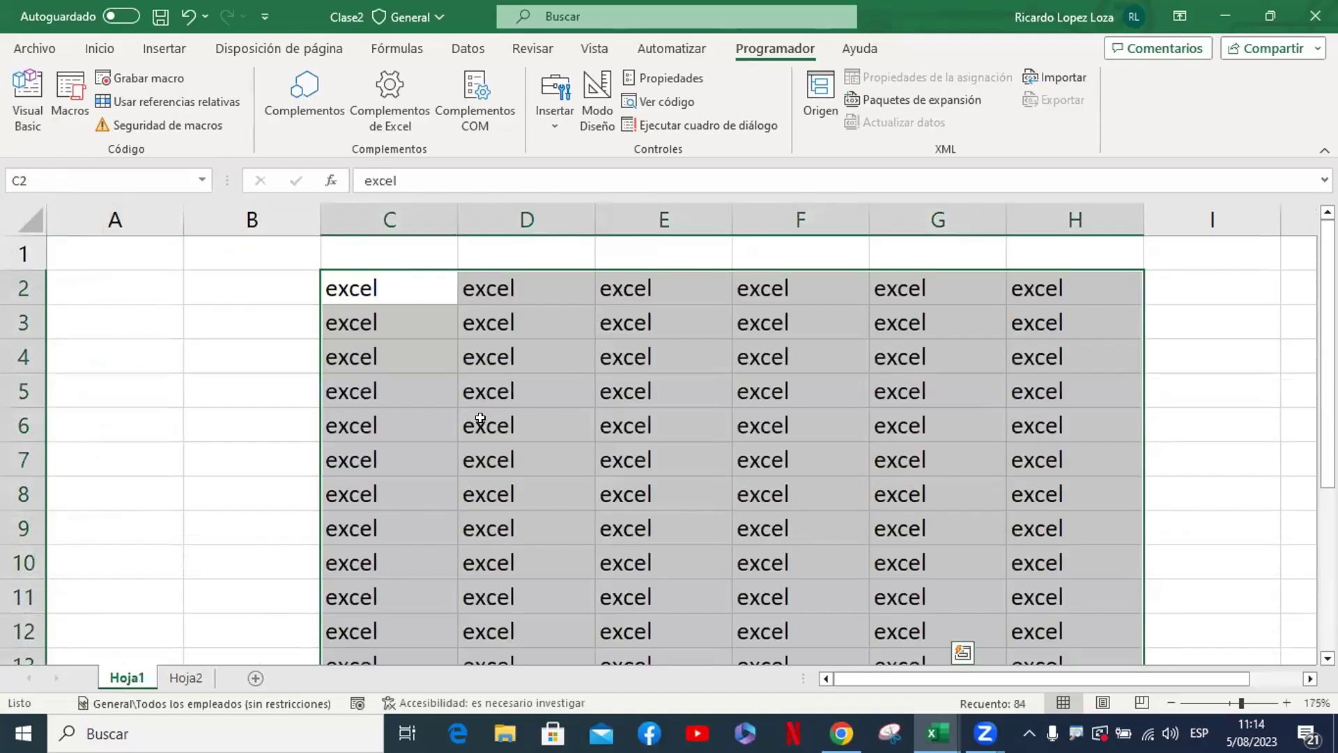
scroll(480, 419, "down", 2)
scroll(335, 403, "down", 1)
left_click(300, 398)
left_click(840, 461)
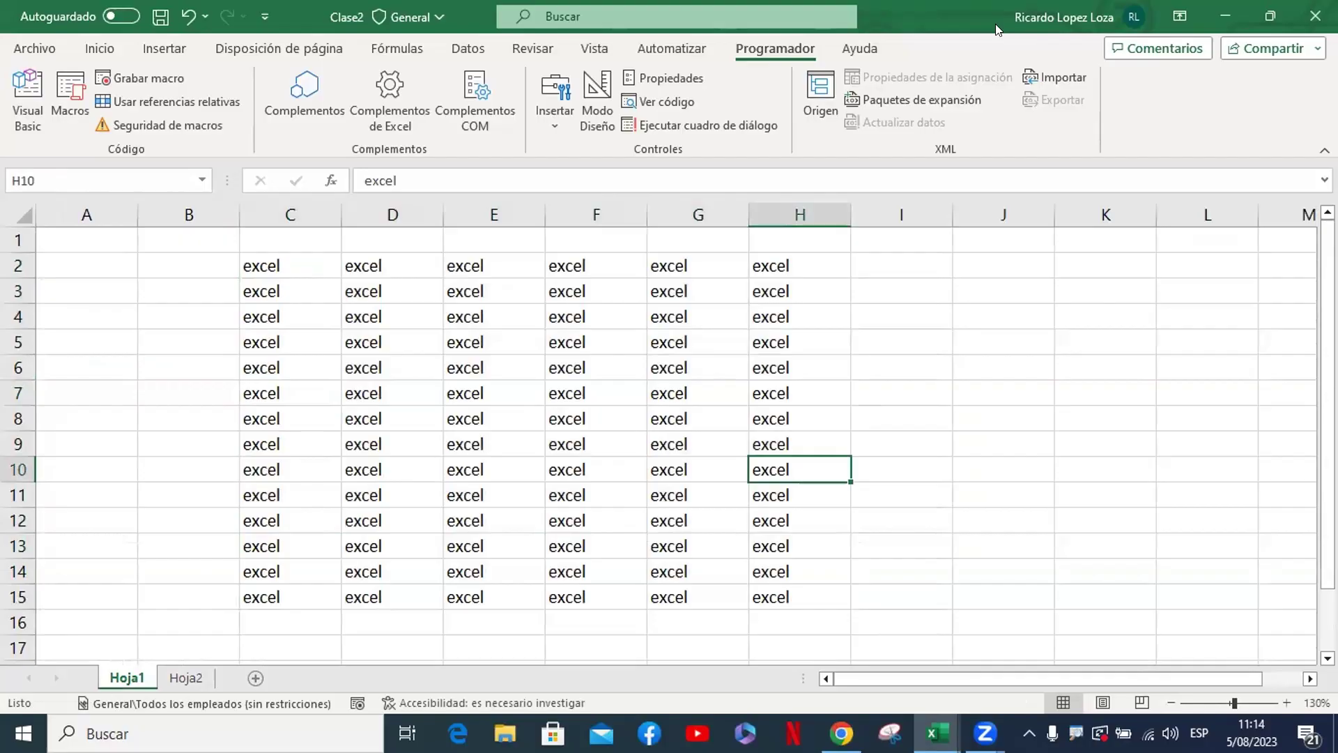
left_click_drag(996, 29, 2, 278)
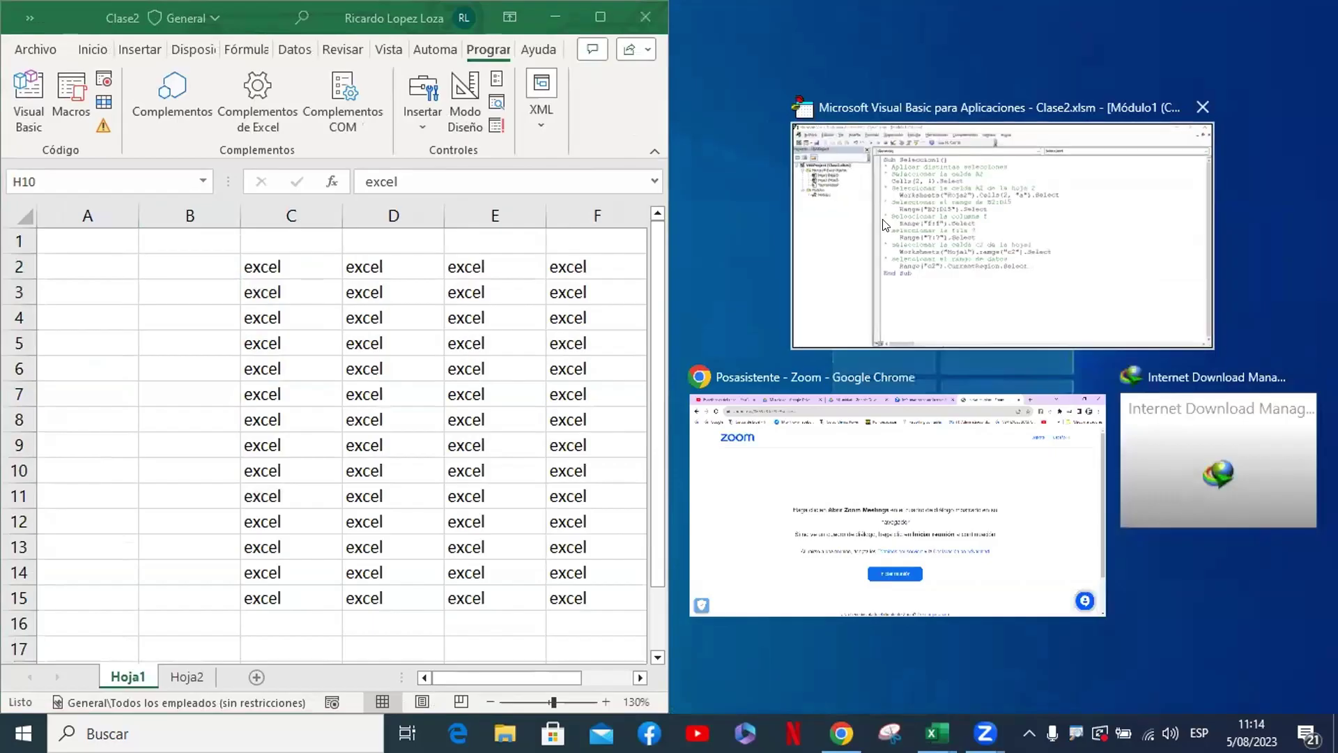
Snap the VBA editor to the right half and collapse the Project Explorer to widen the code
left_click(883, 225)
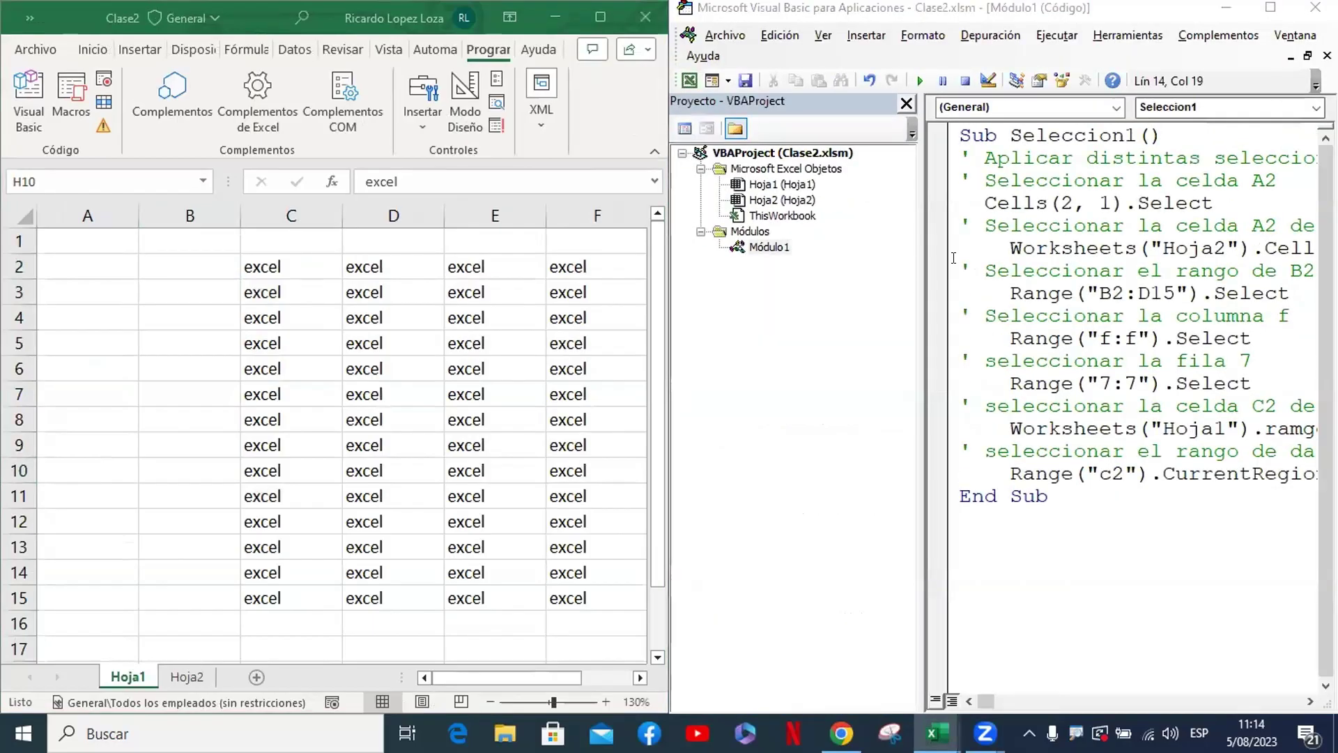
left_click_drag(928, 279, 665, 278)
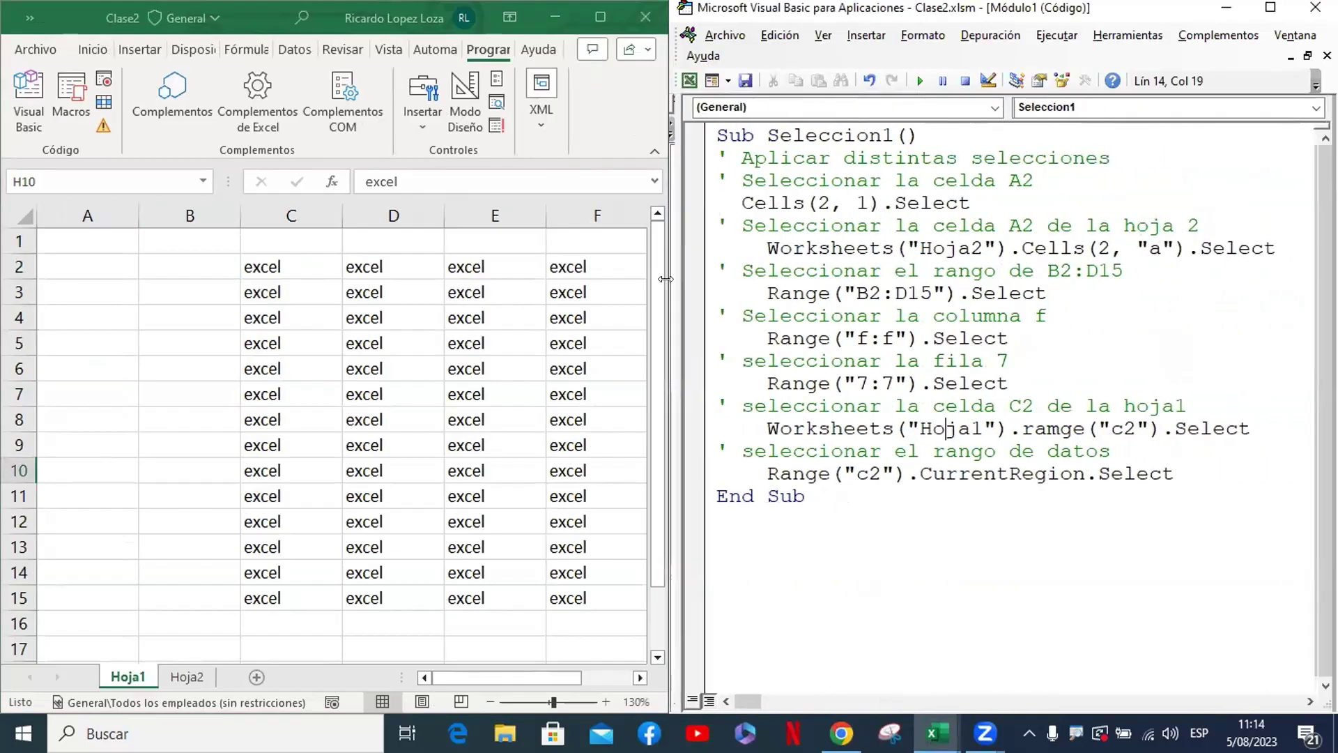
left_click(924, 135)
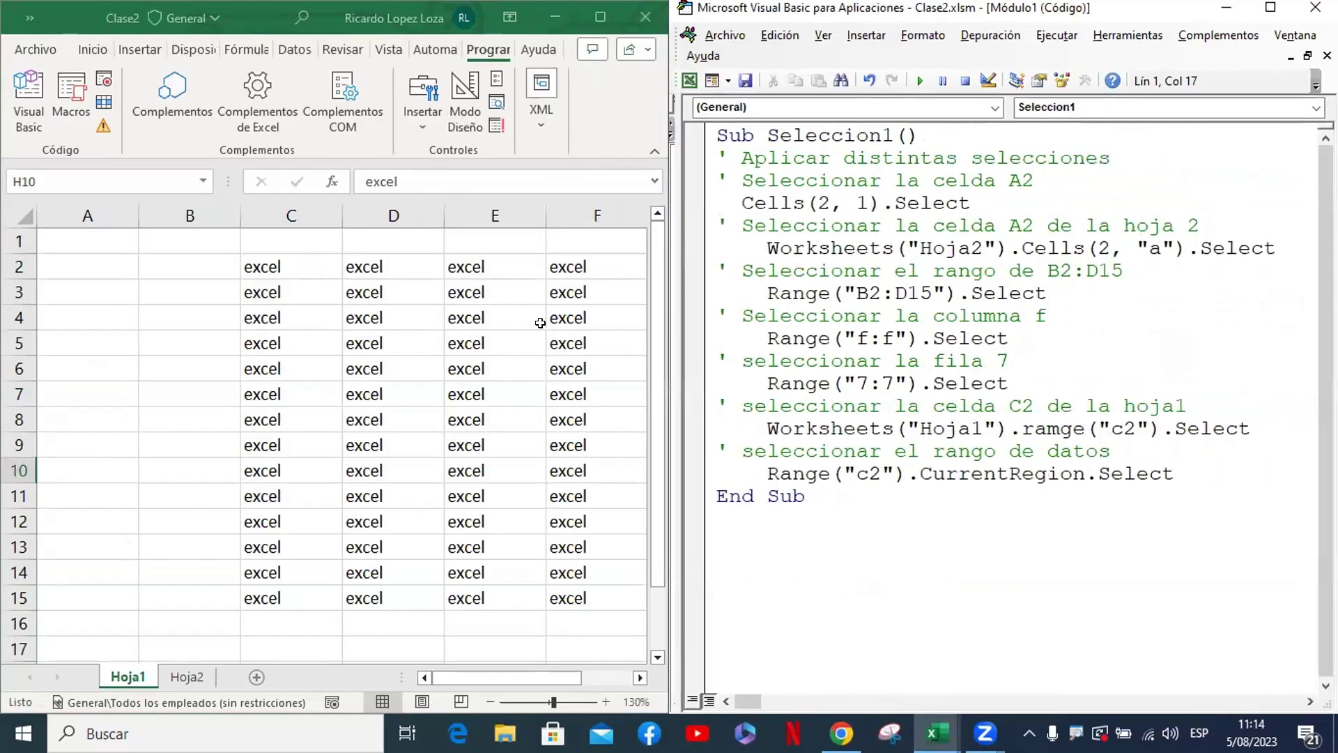
scroll(367, 373, "down", 1)
scroll(398, 490, "down", 2)
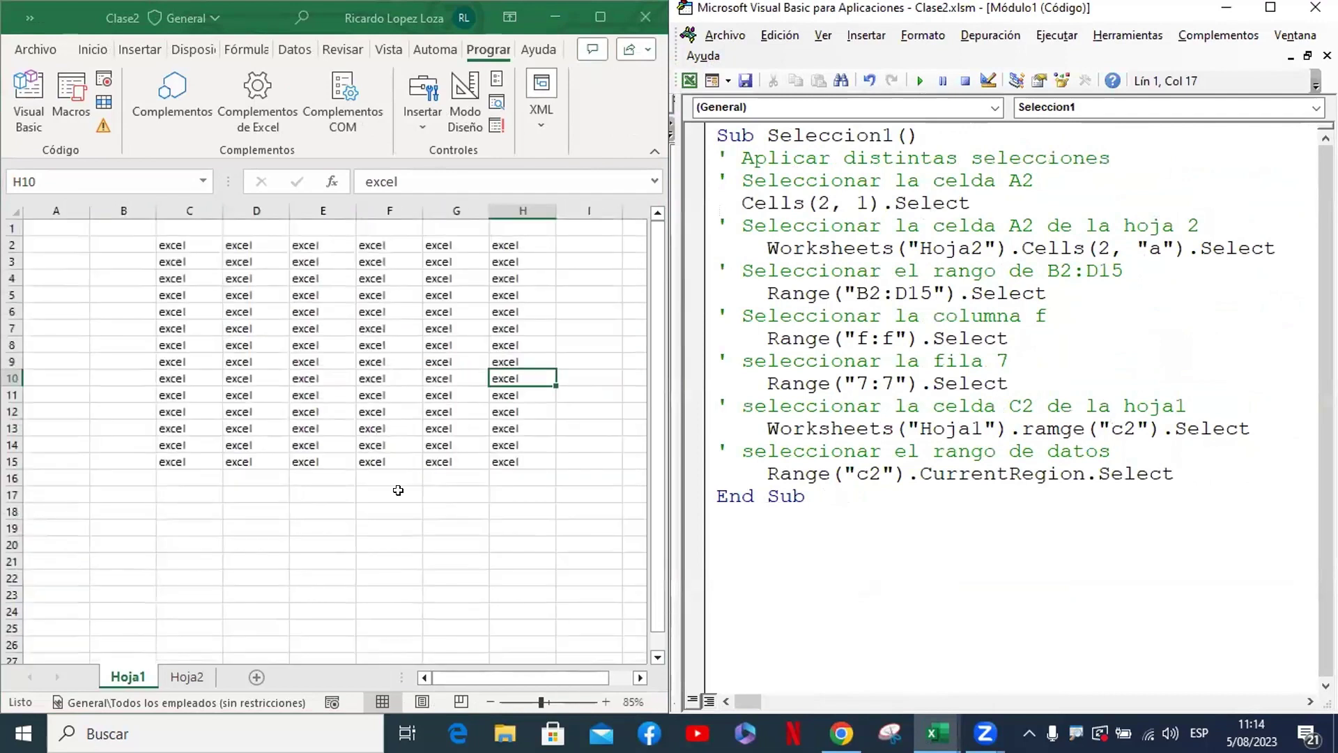
left_click(388, 523)
left_click(259, 509)
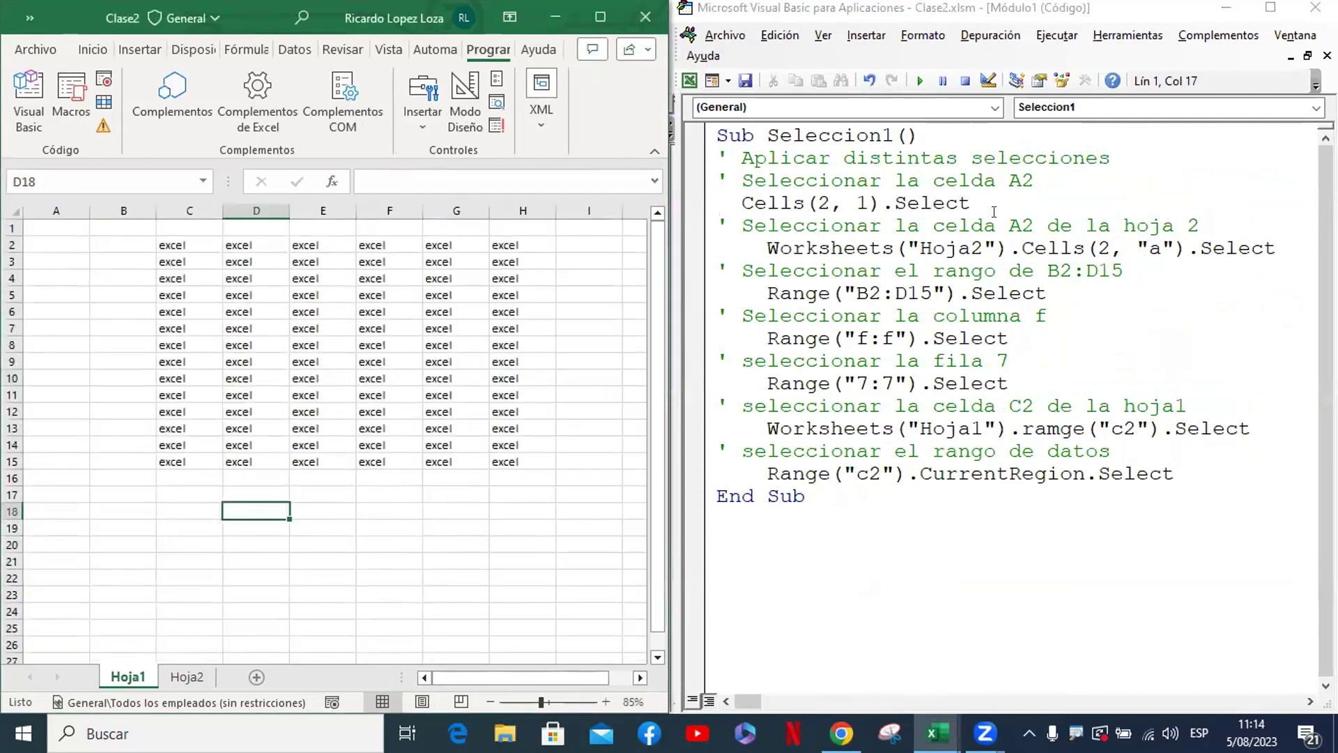
left_click_drag(972, 202, 735, 202)
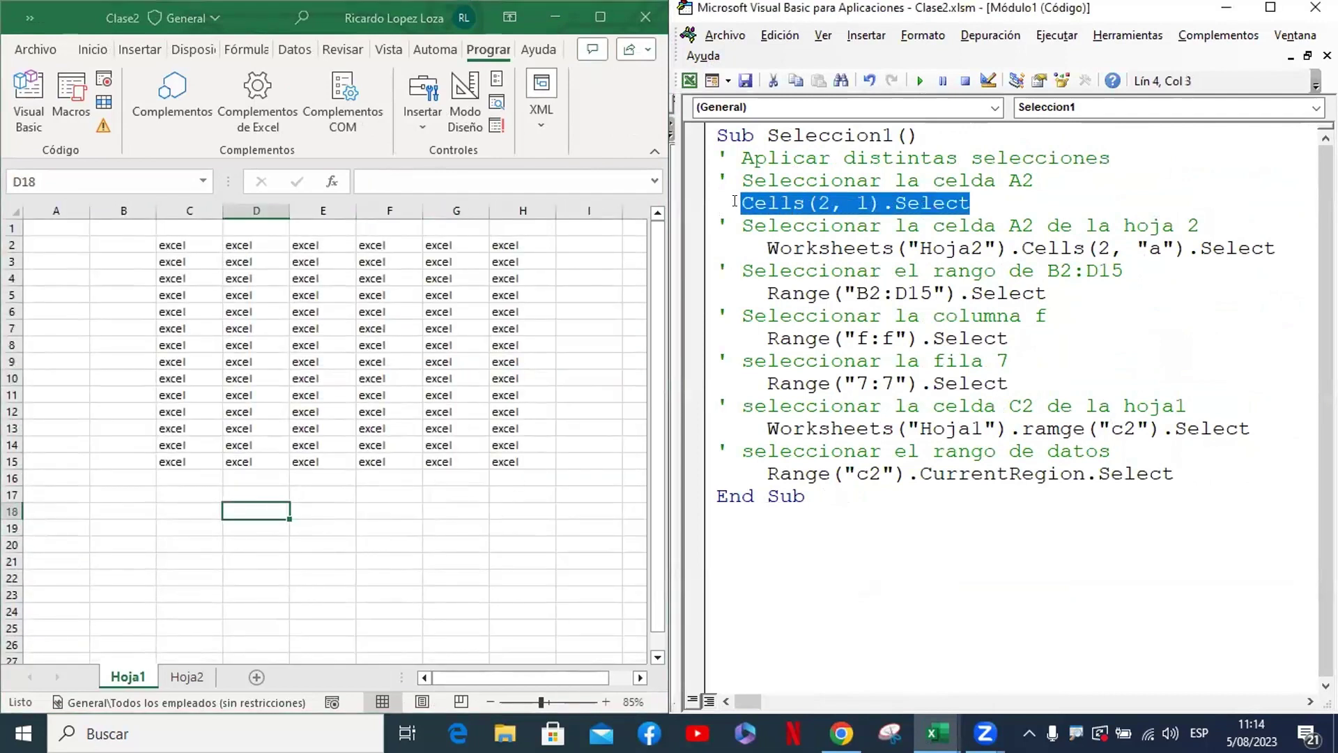
left_click(348, 498)
left_click(355, 529)
left_click(921, 135)
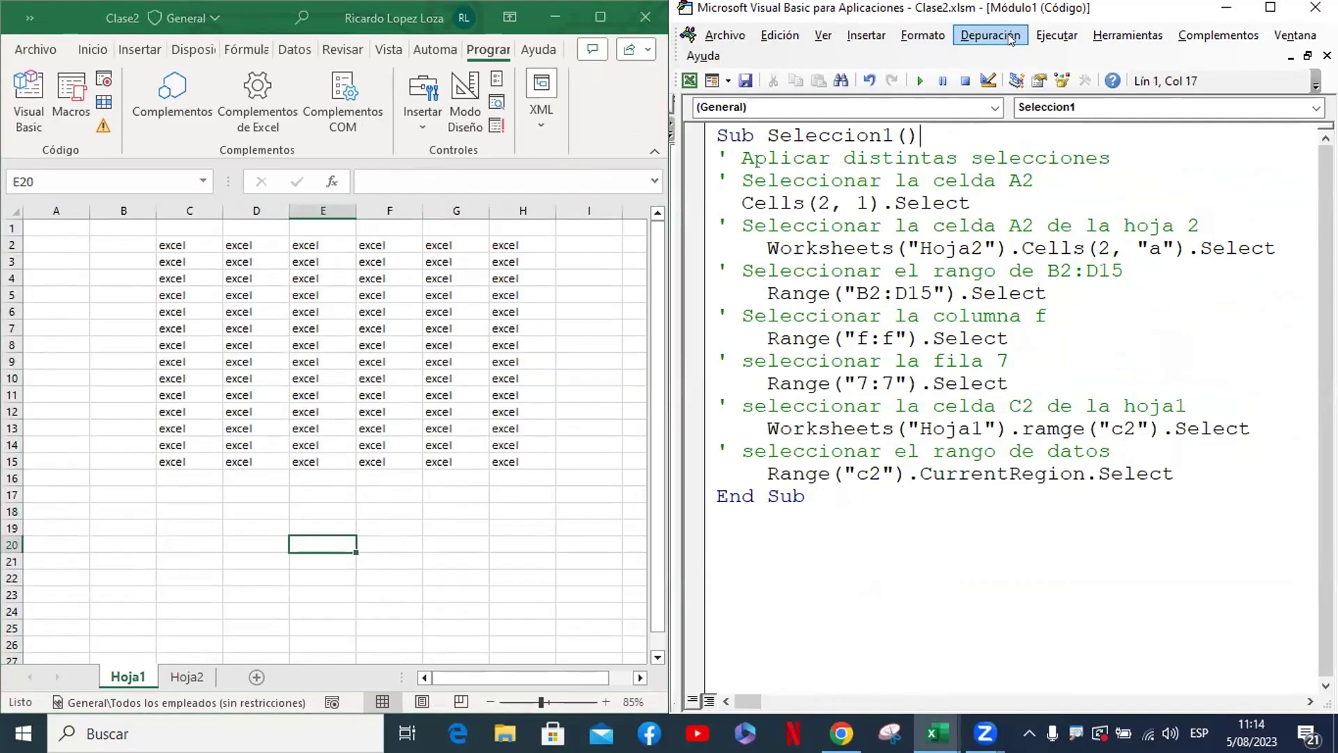
left_click(1059, 33)
mouse_move(989, 35)
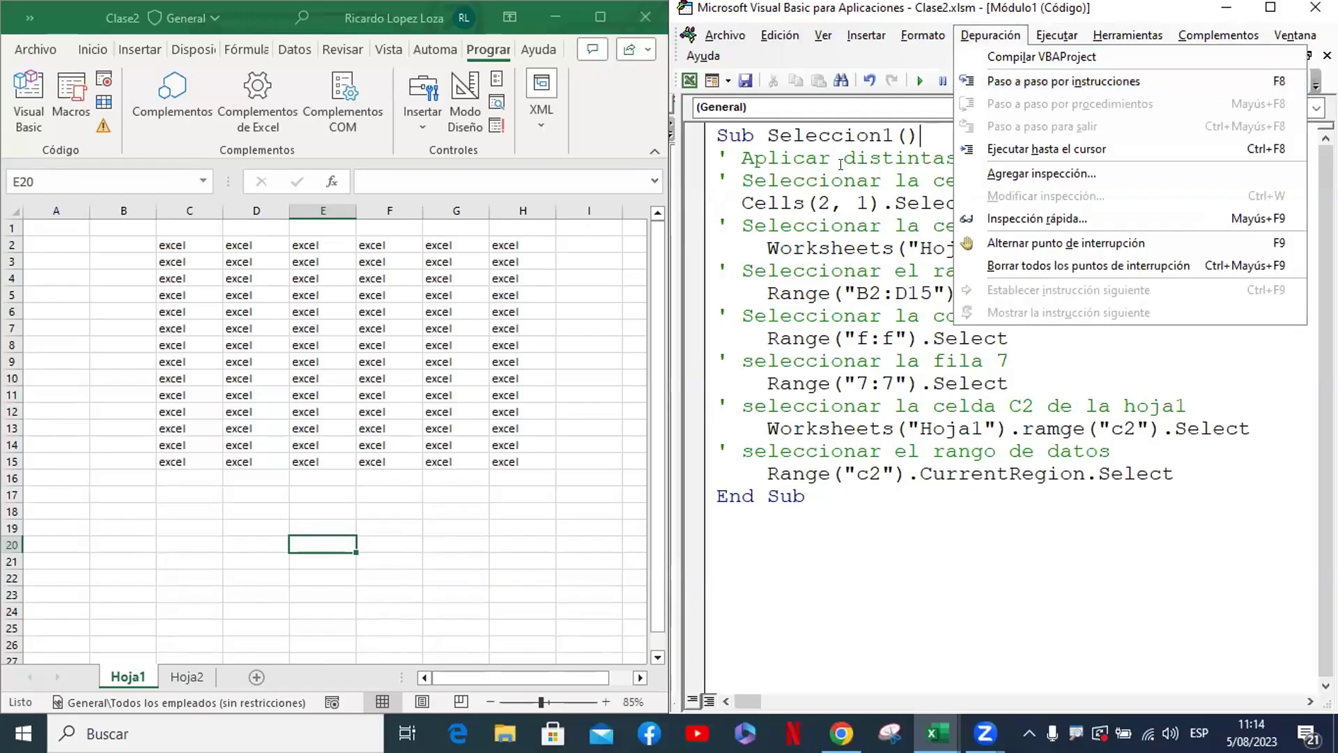
left_click(795, 232)
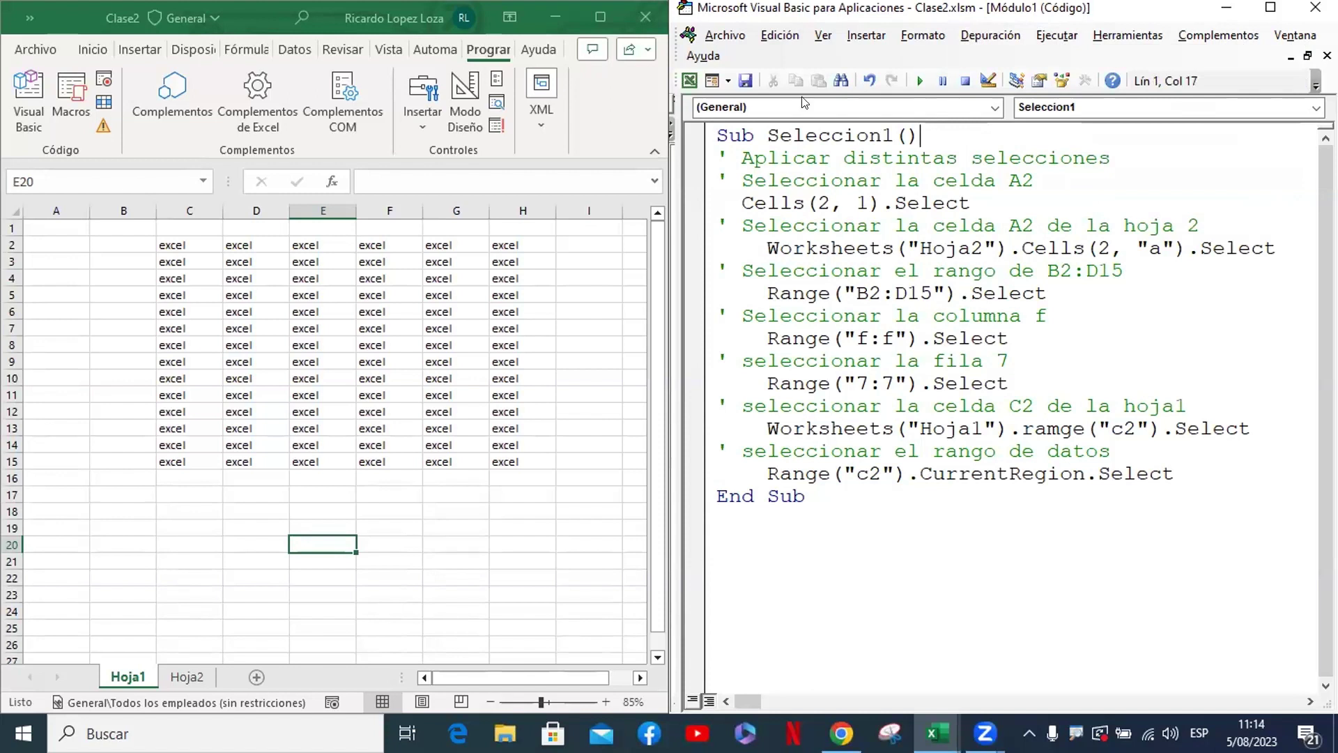
key("F5")
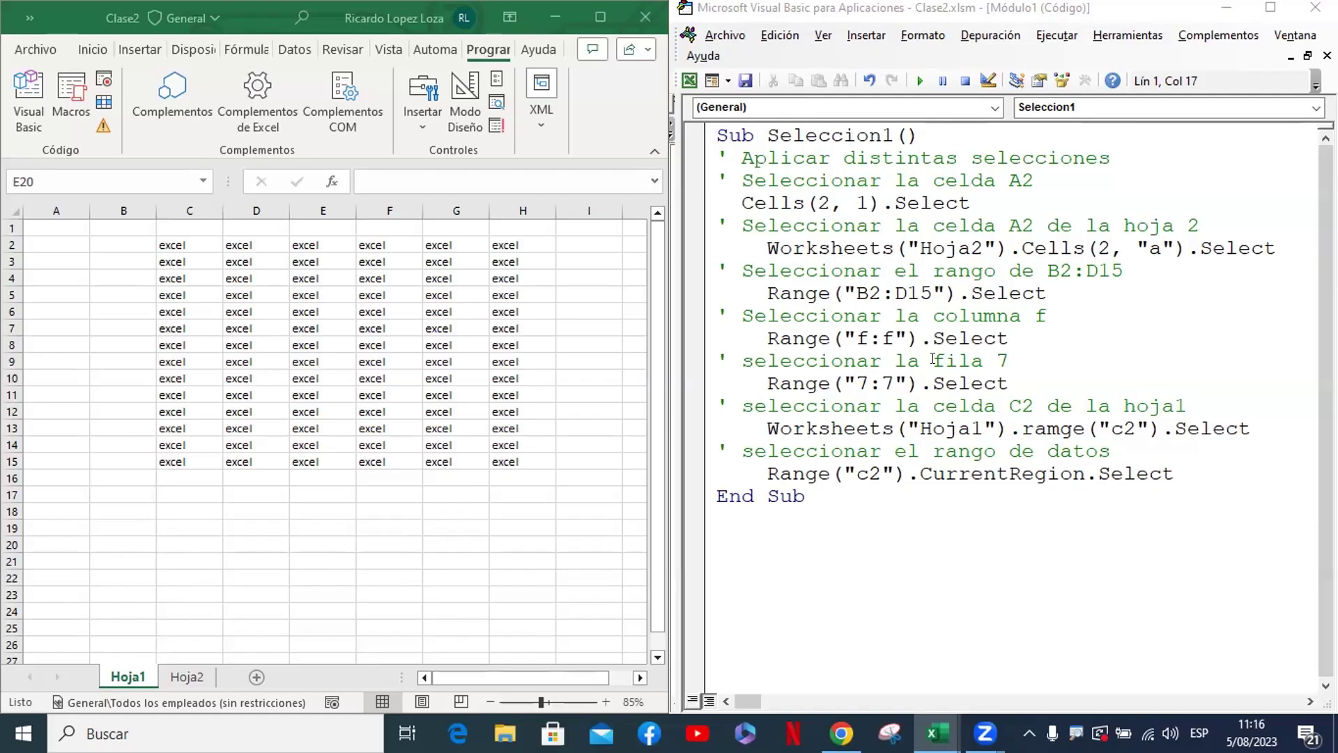
left_click(926, 133)
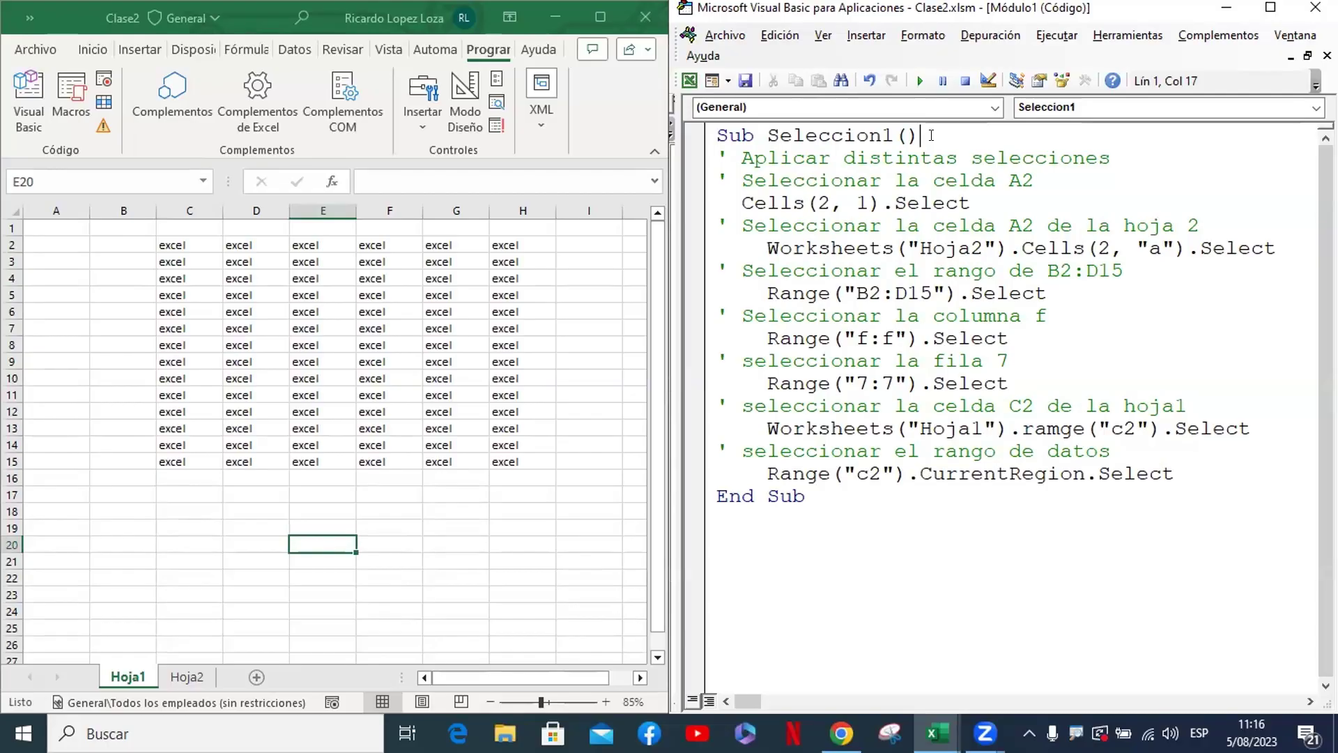
Step through Seleccion1 with F8 until error 1004 appears
key("F8")
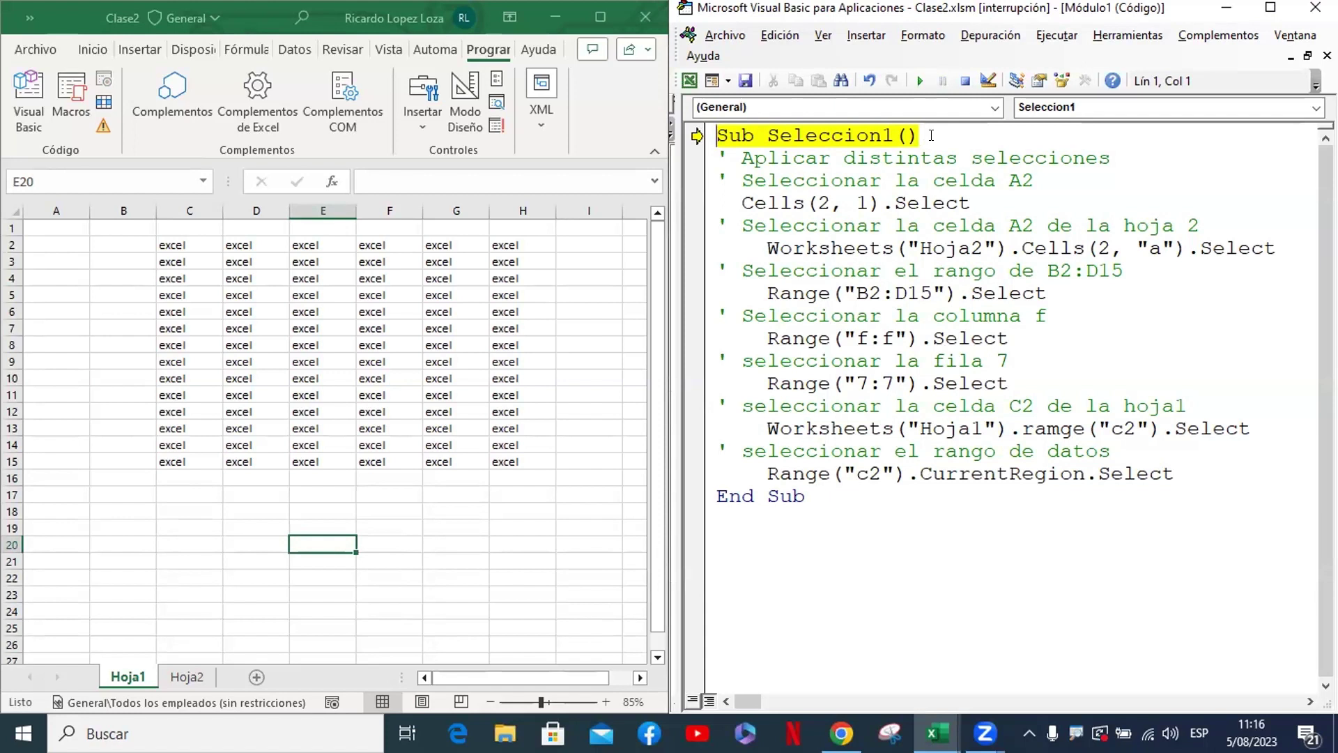
key("F8")
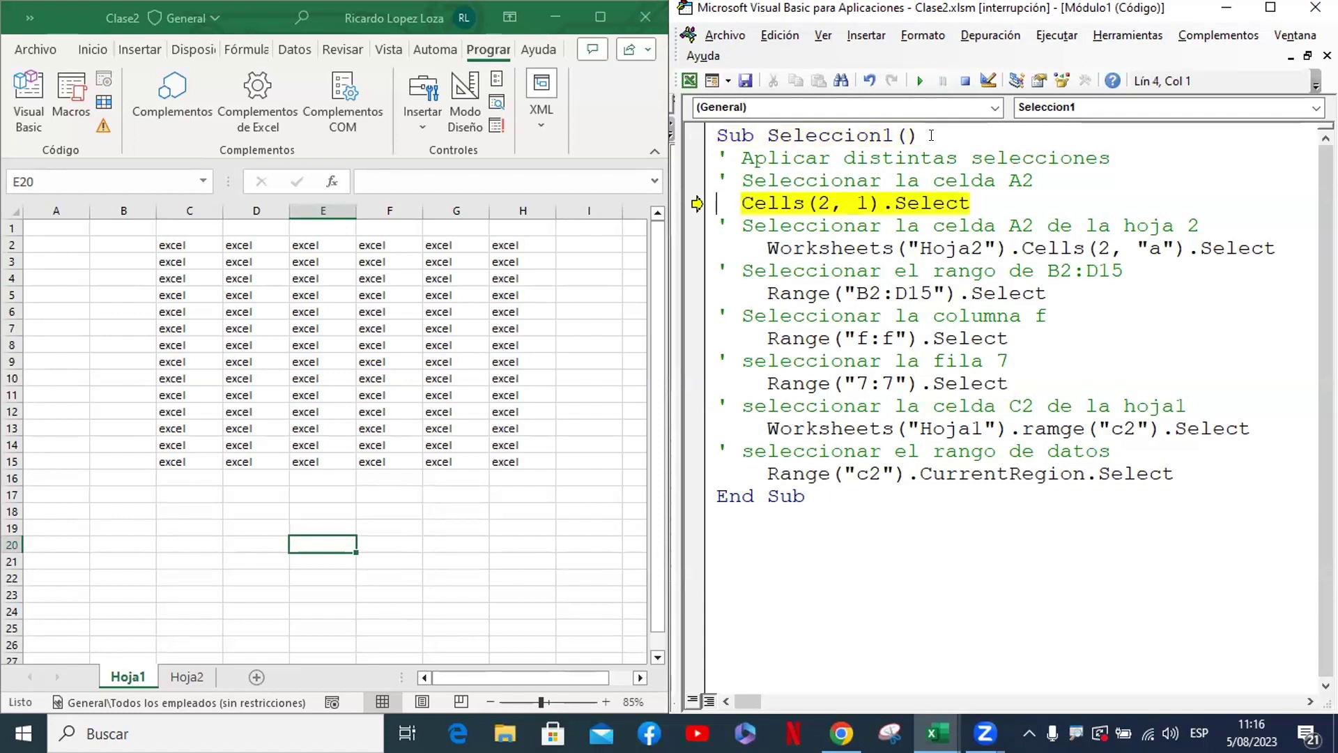
key("F8")
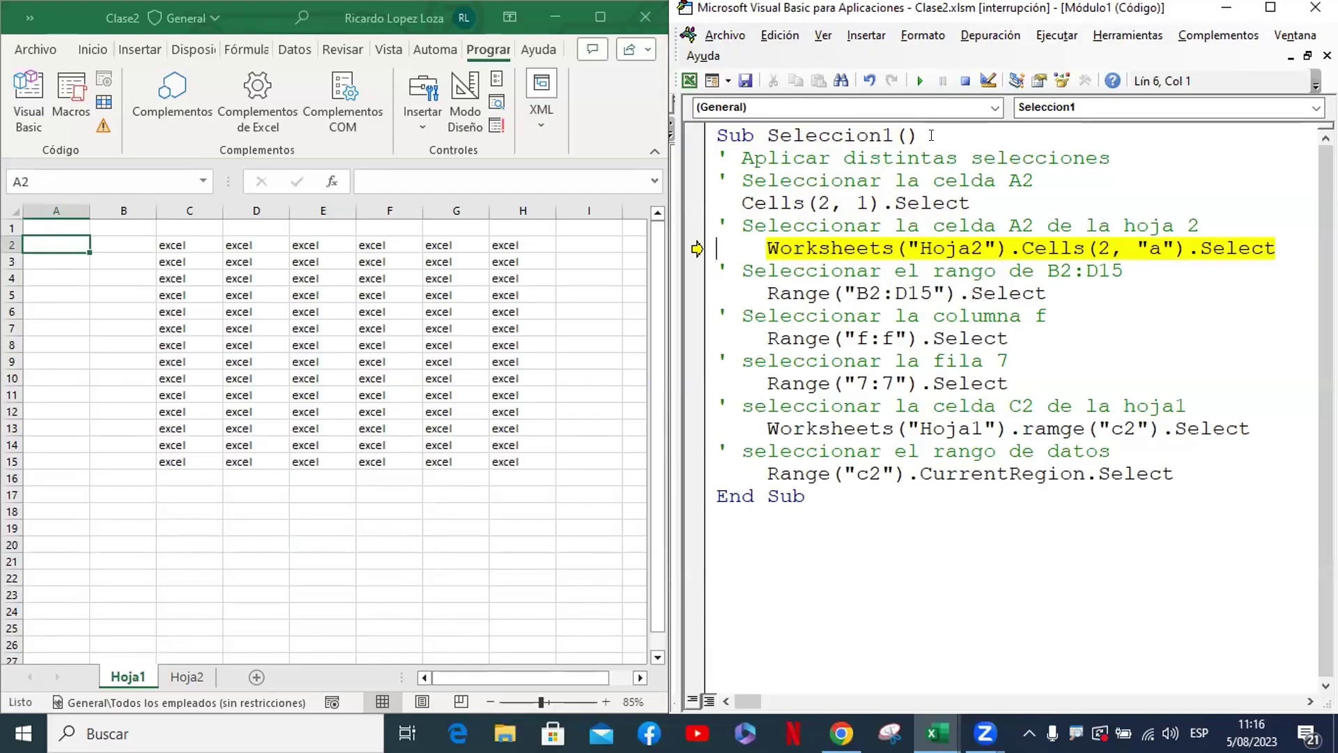
key("F8")
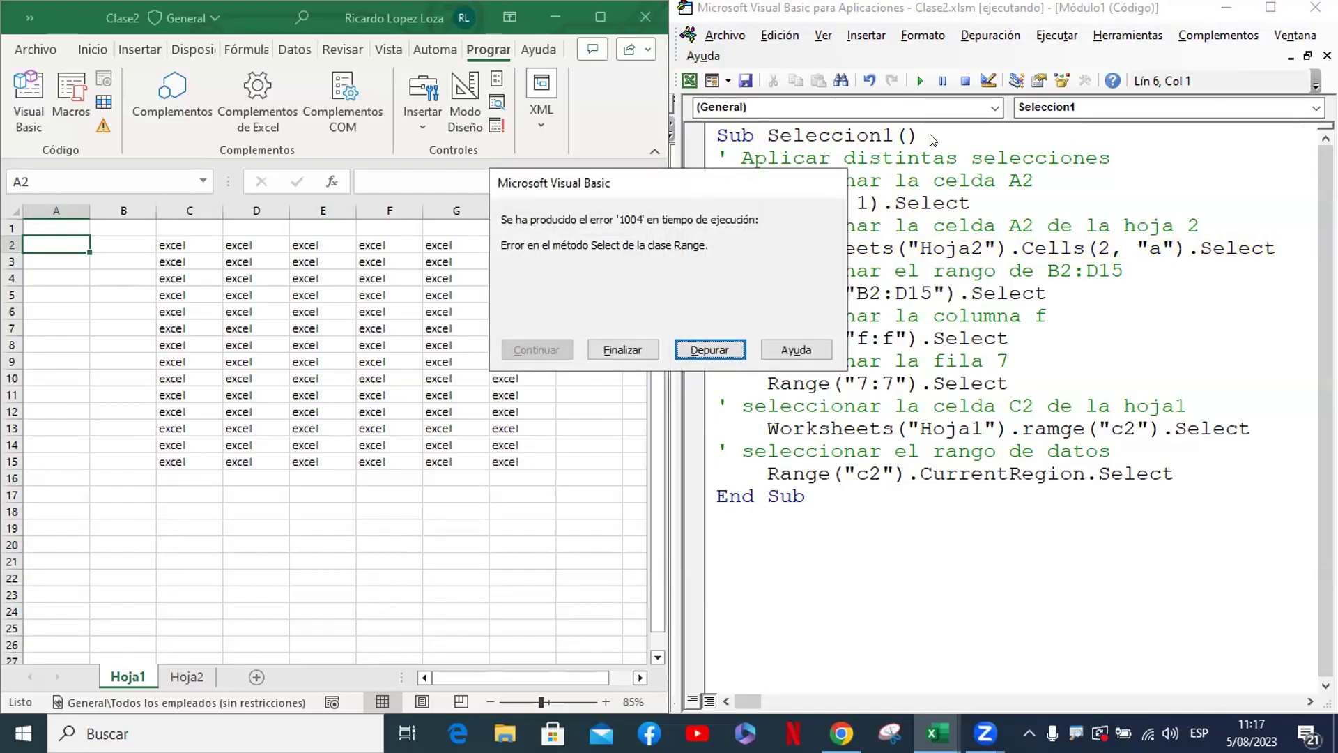
Debug to the failing Hoja2 selection line and reset the macro
left_click(716, 352)
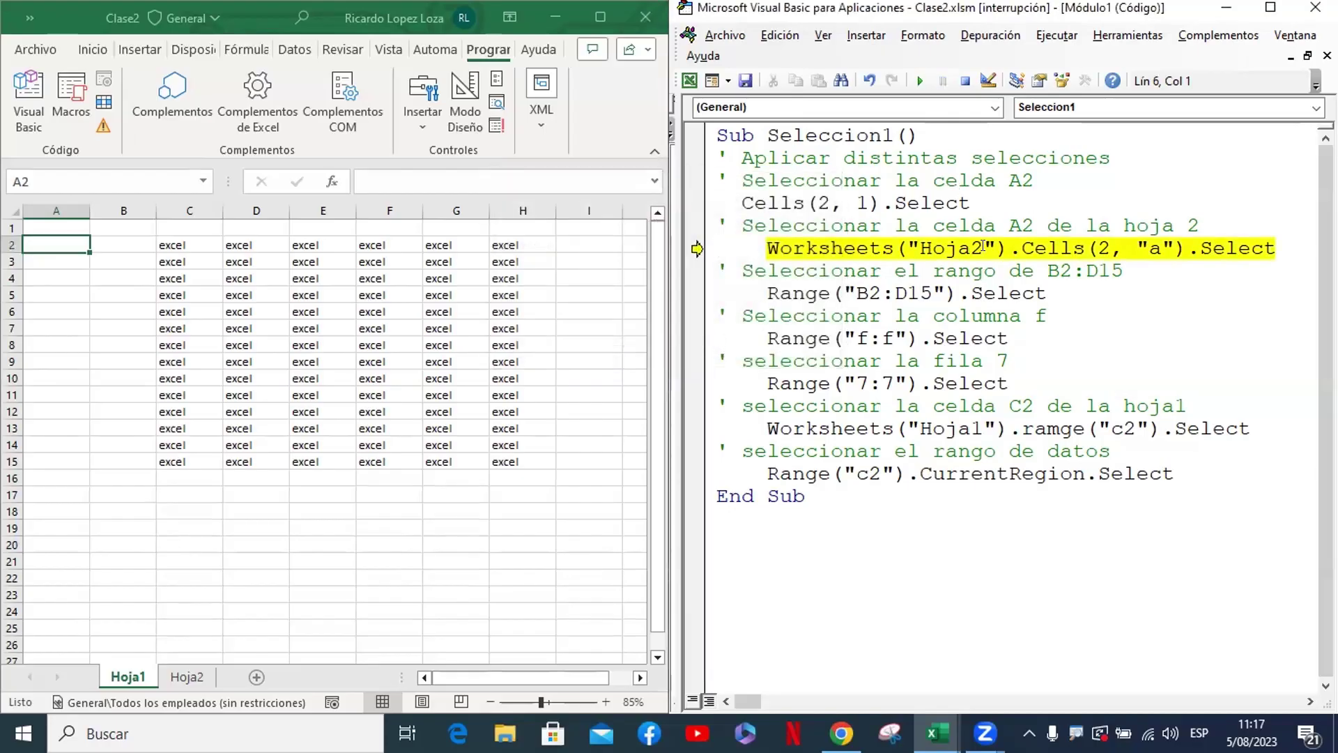
left_click(1124, 248)
left_click(997, 248)
left_click(964, 83)
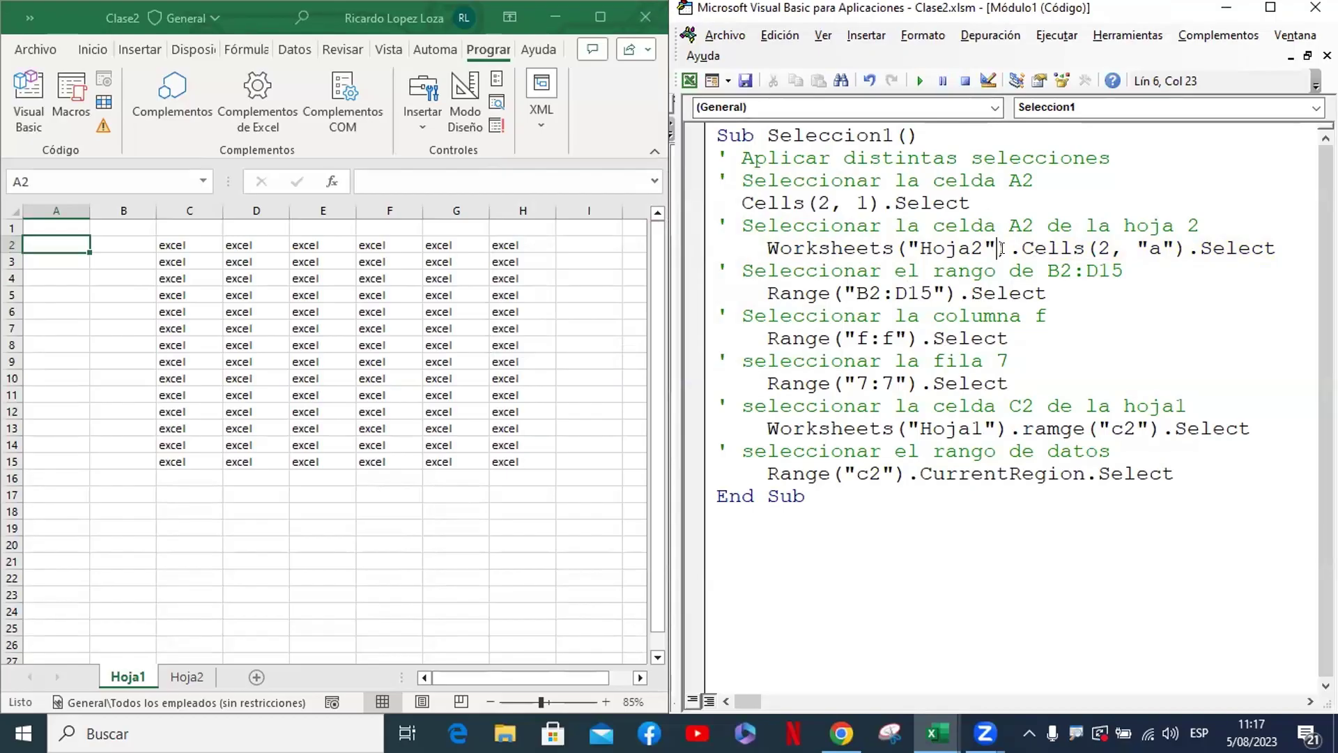
Insert the comment 'activar la hoja2' and Worksheets("Hoja2").Activate right after Cells(2, 1).Select
key("Up")
key("Up")
left_click_drag(1294, 243, 931, 248)
left_click(1202, 225)
left_click(1009, 204)
key("Return")
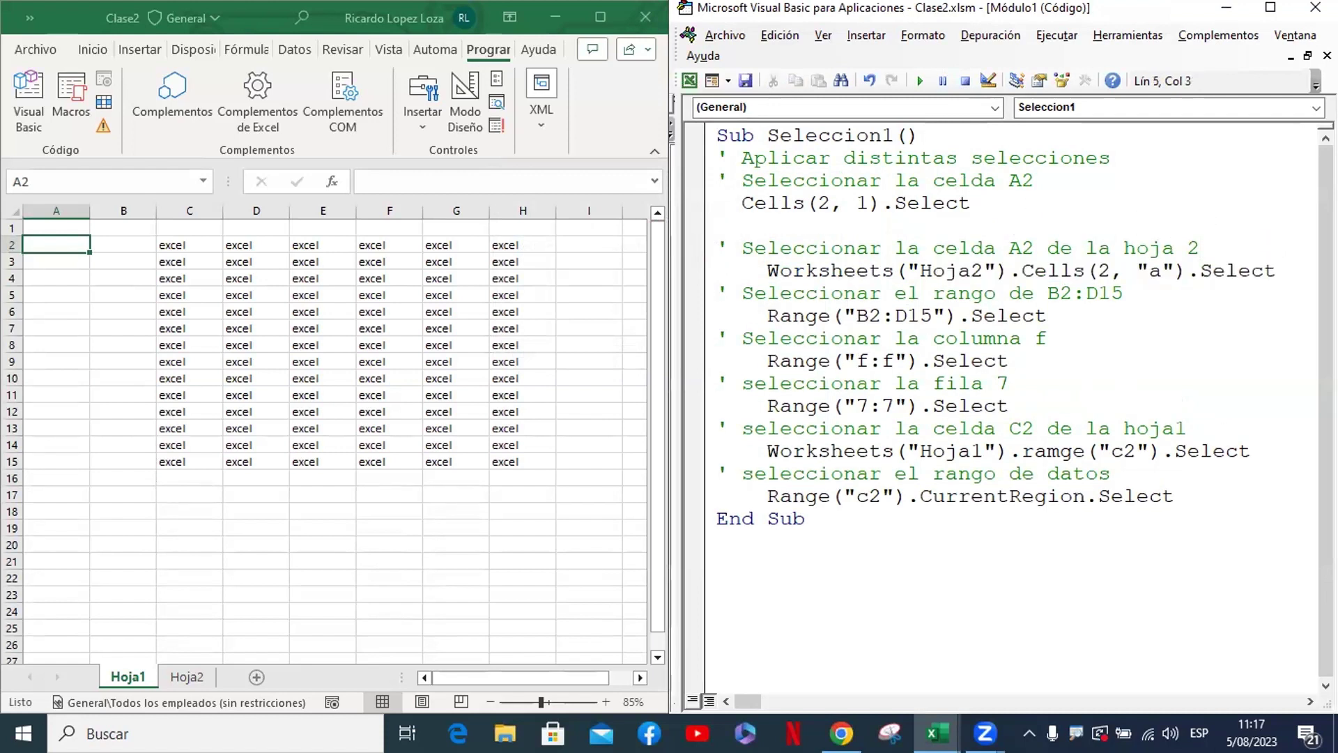
key("BackSpace")
key("BackSpace")
type("' ")
type("activar")
type(" la hoja")
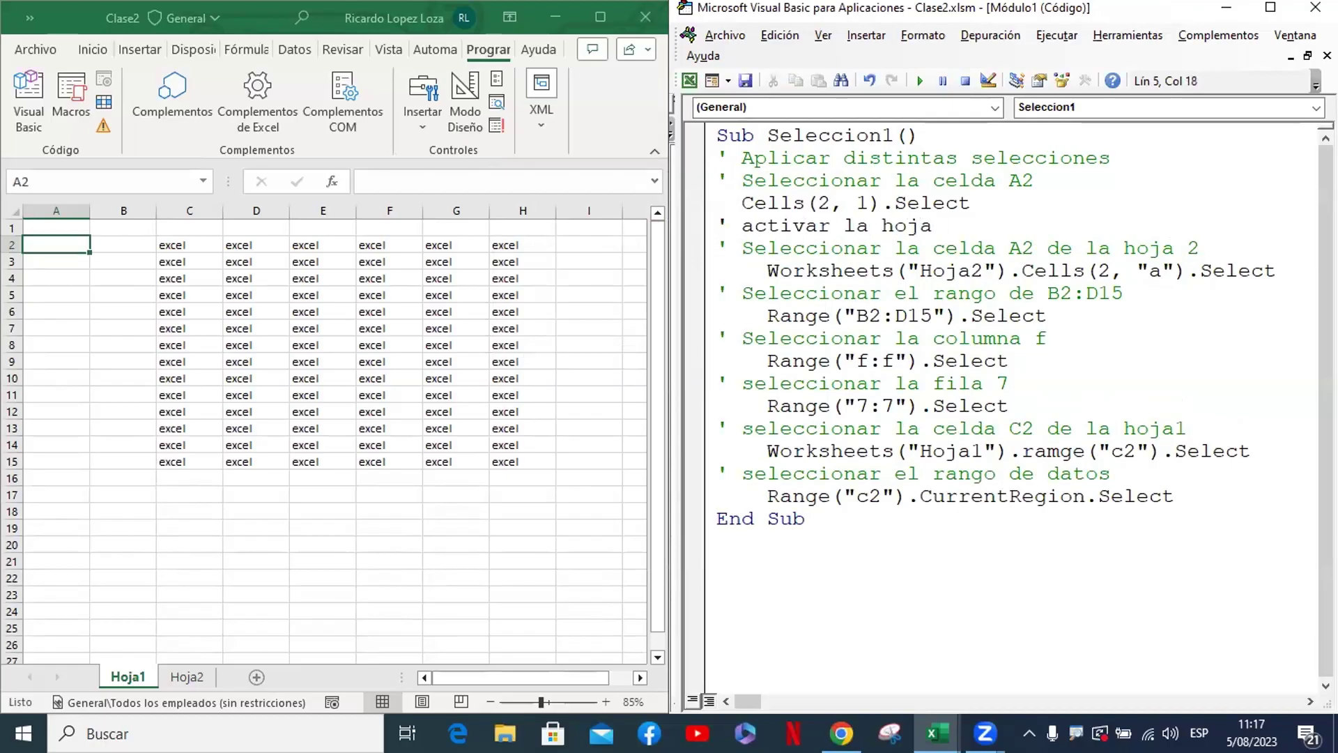
type("2")
key("Return")
key("Tab")
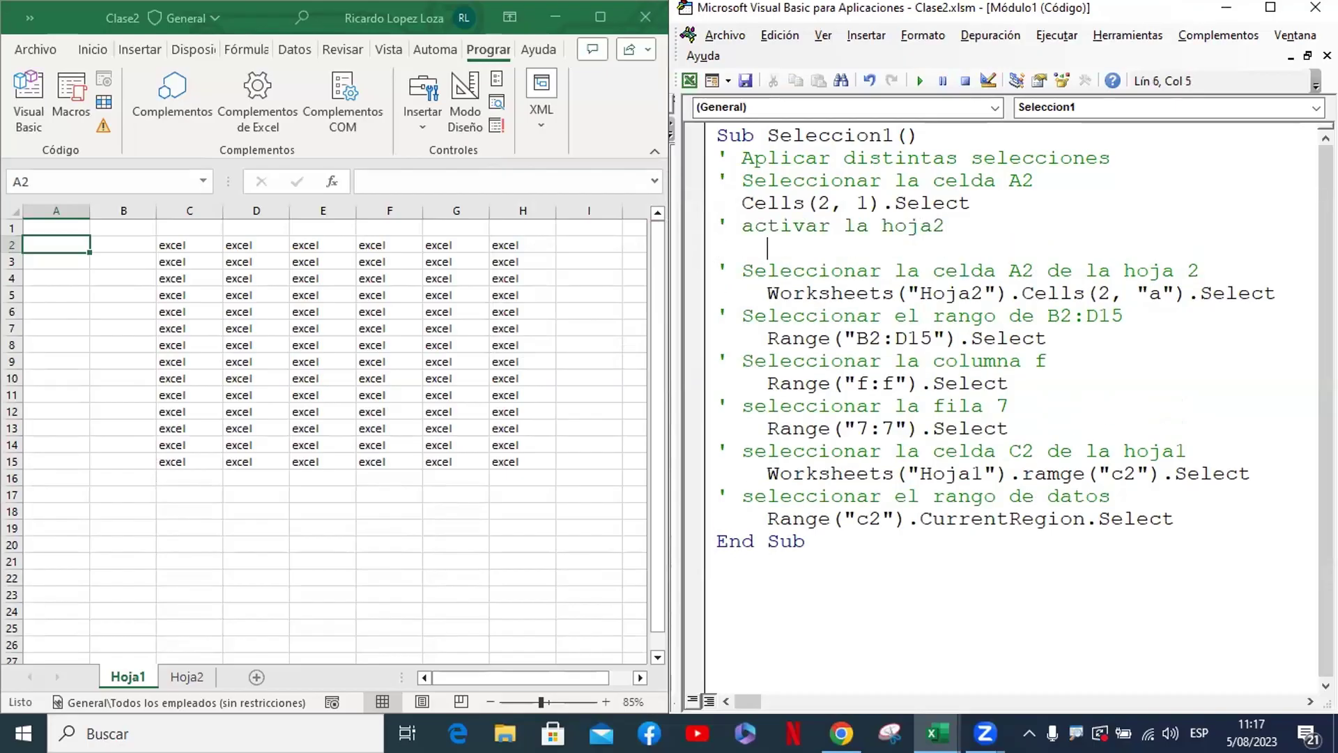
type("wo")
type("rkshee")
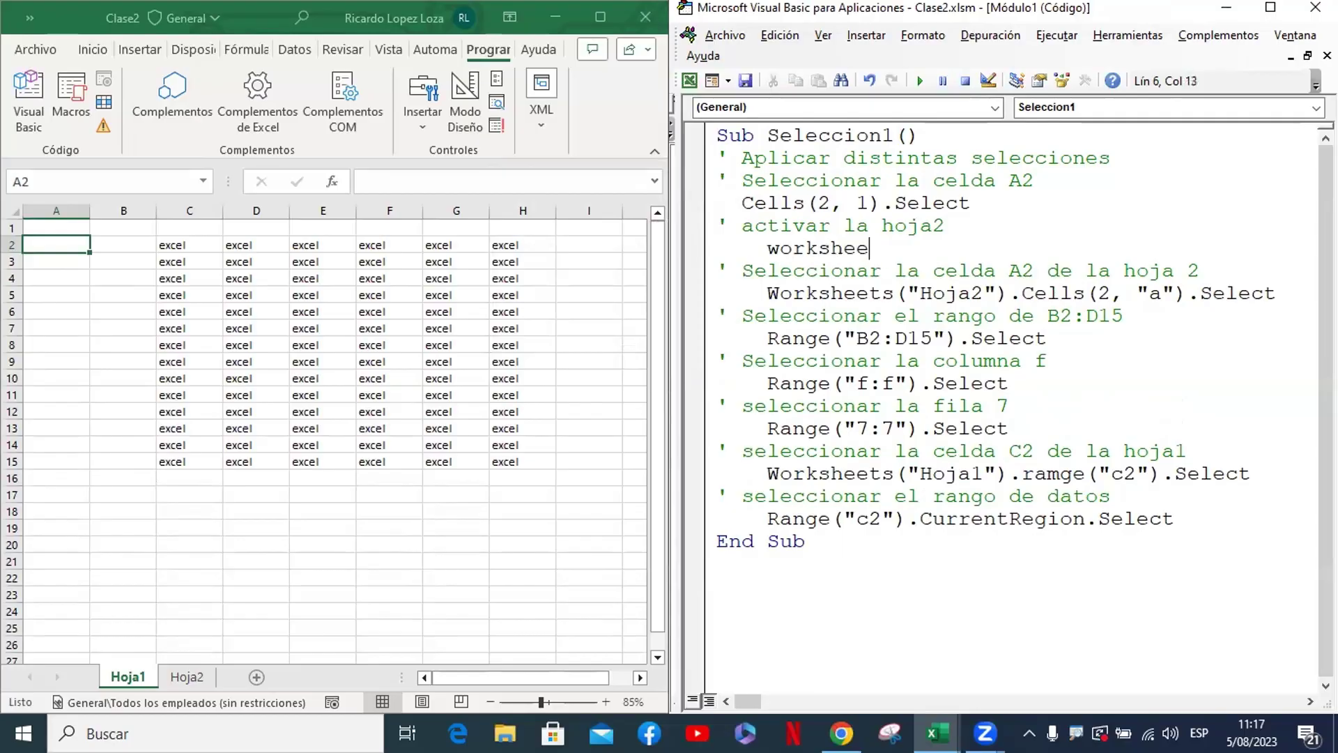
type("ts(")
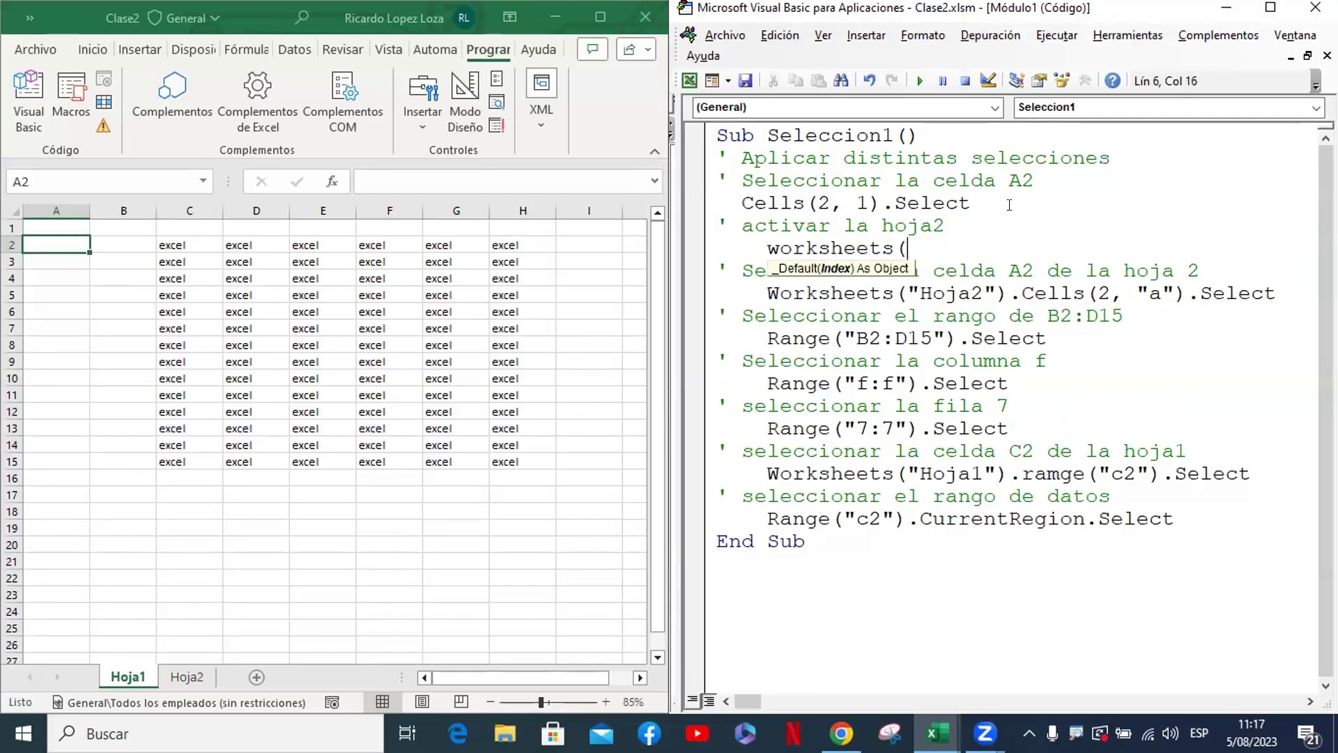
type("\"Hoja")
type("2\")")
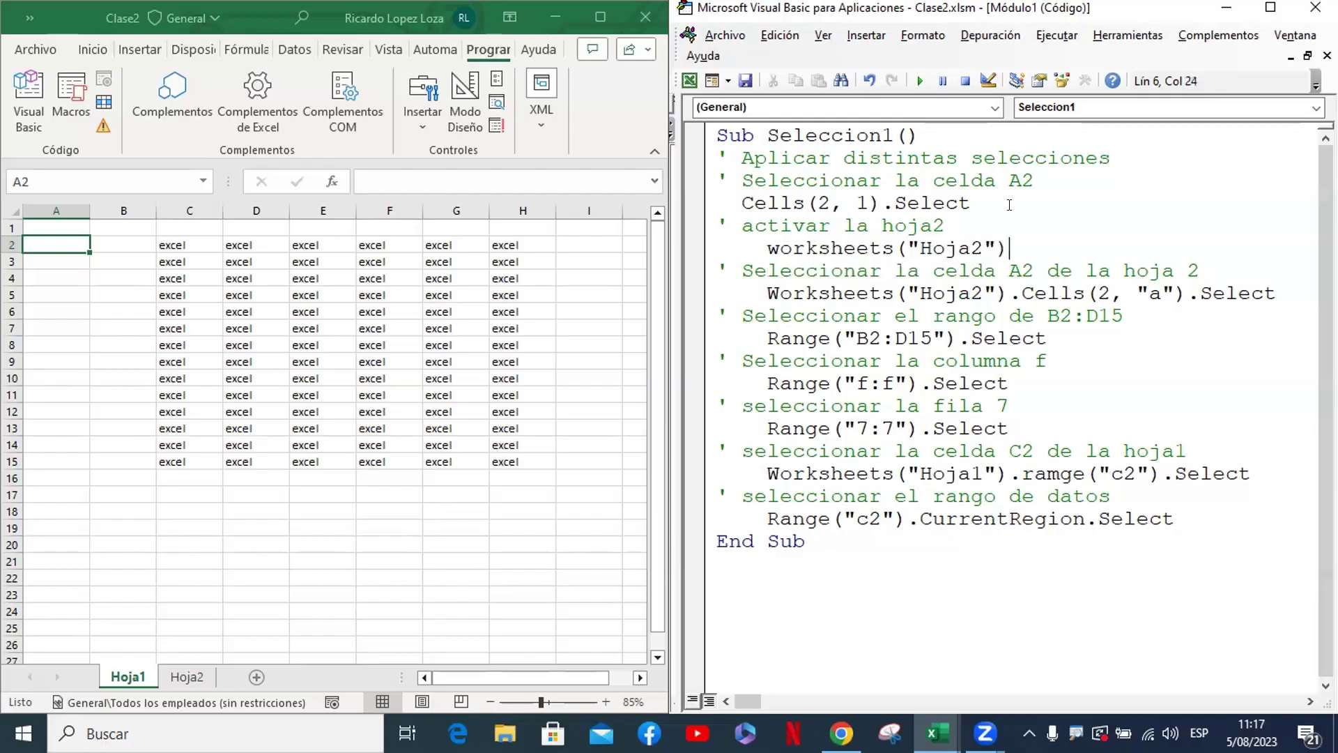
type(".activate")
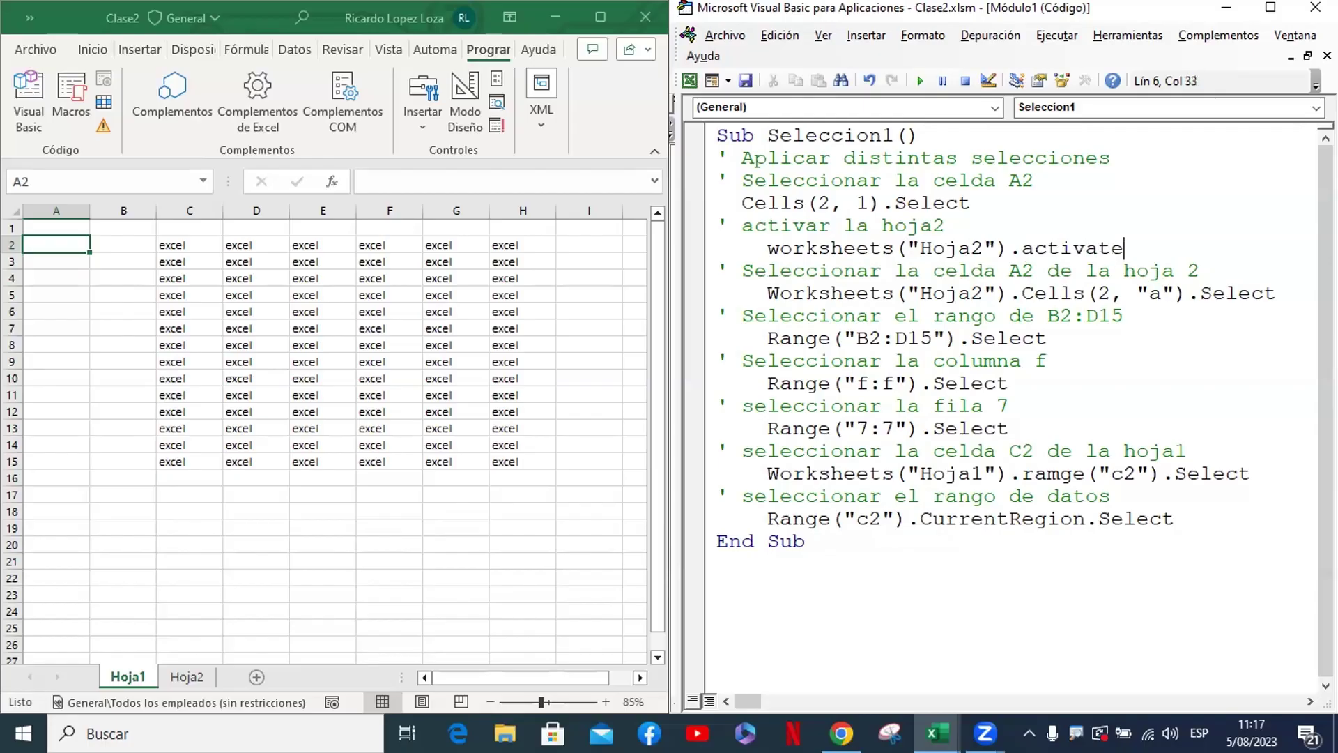
left_click(945, 225)
left_click(269, 509)
left_click(941, 124)
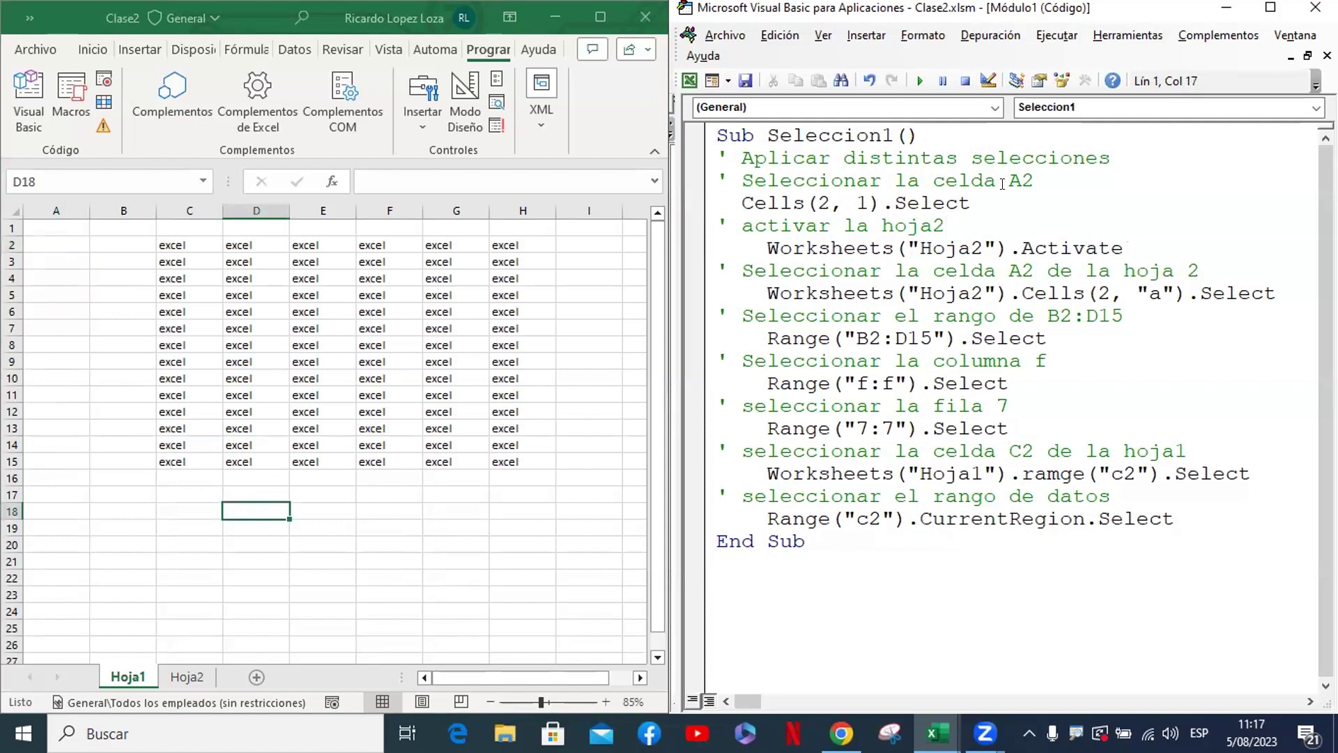
Step with F8 through the A2, B2:D15, column F and row 7 selections until error 438
key("F8")
key("F8")
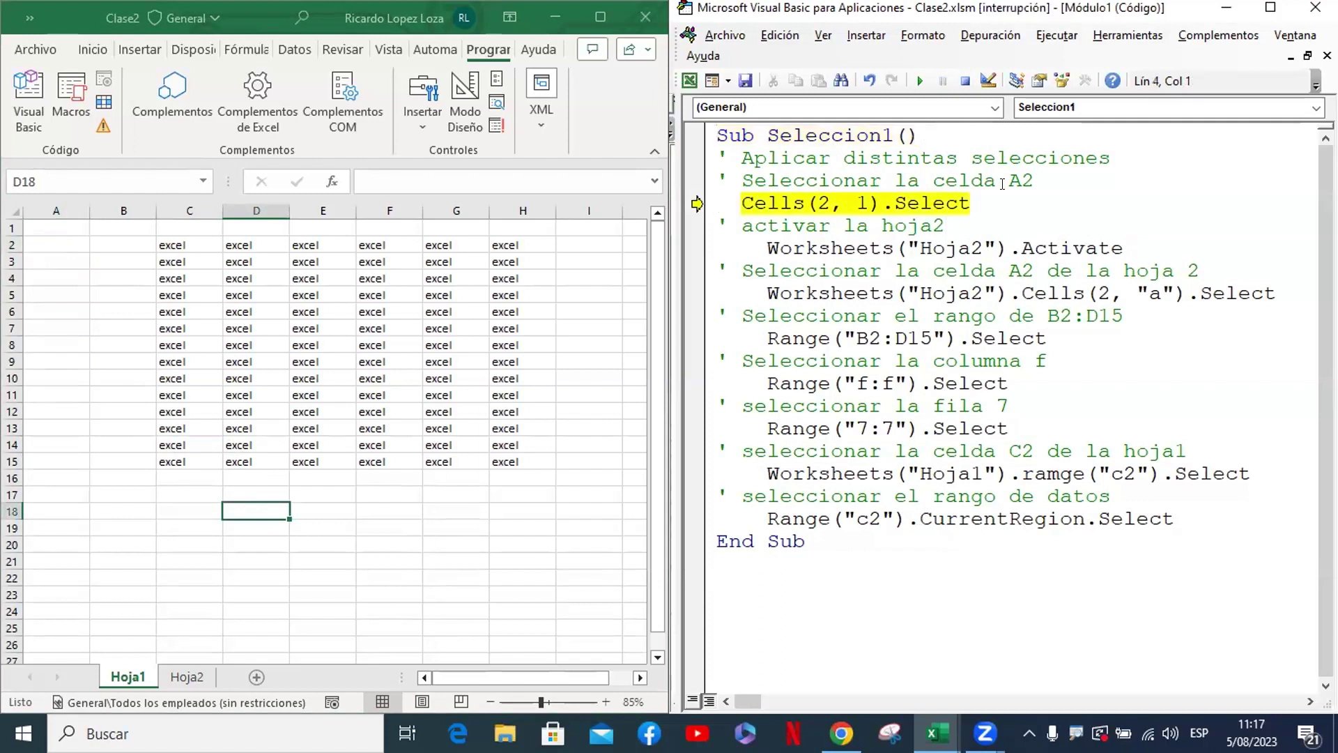
key("F8")
key("F8")
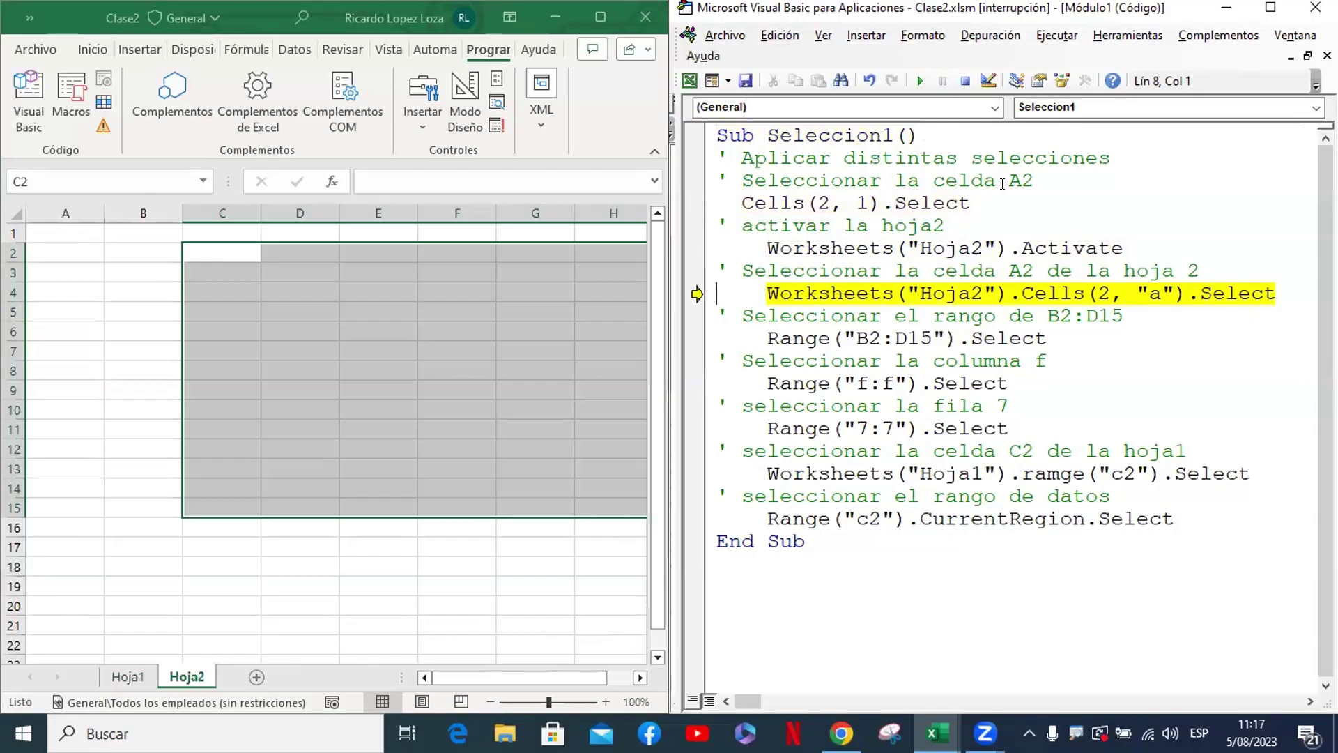
key("F8")
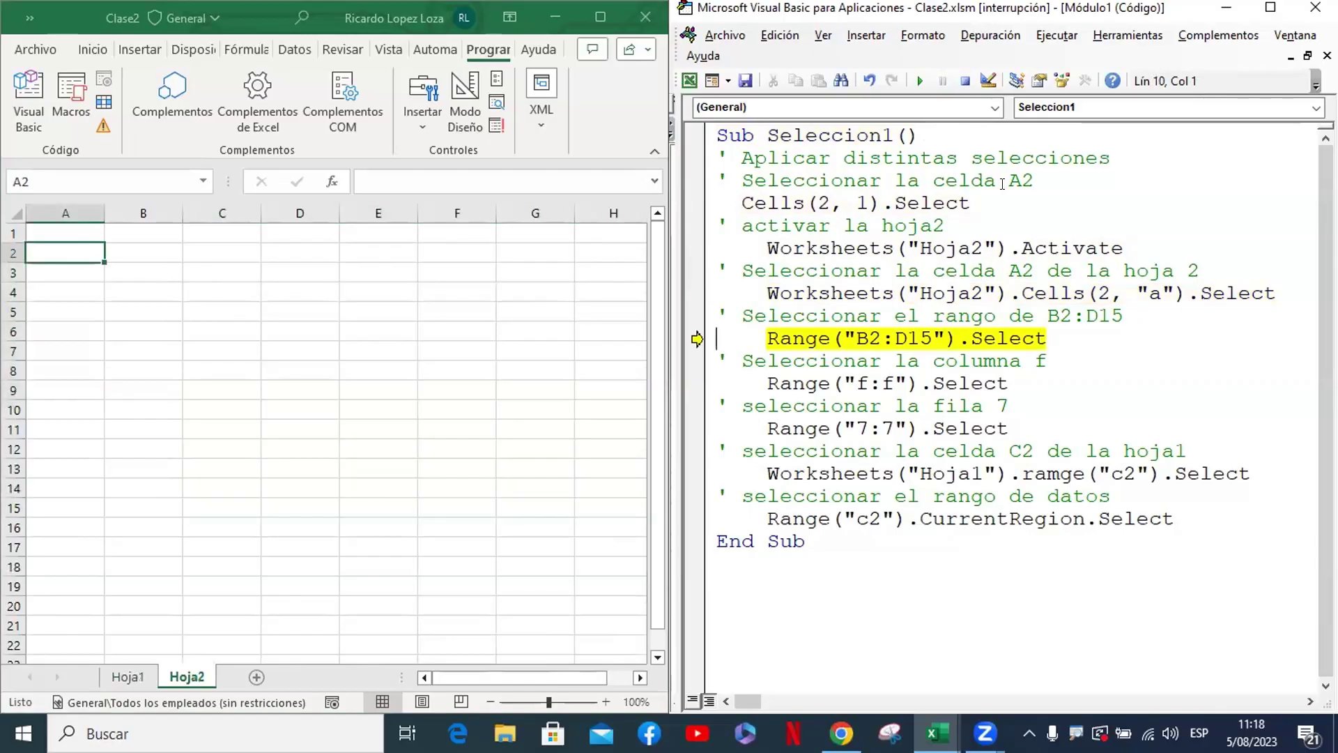
key("F8")
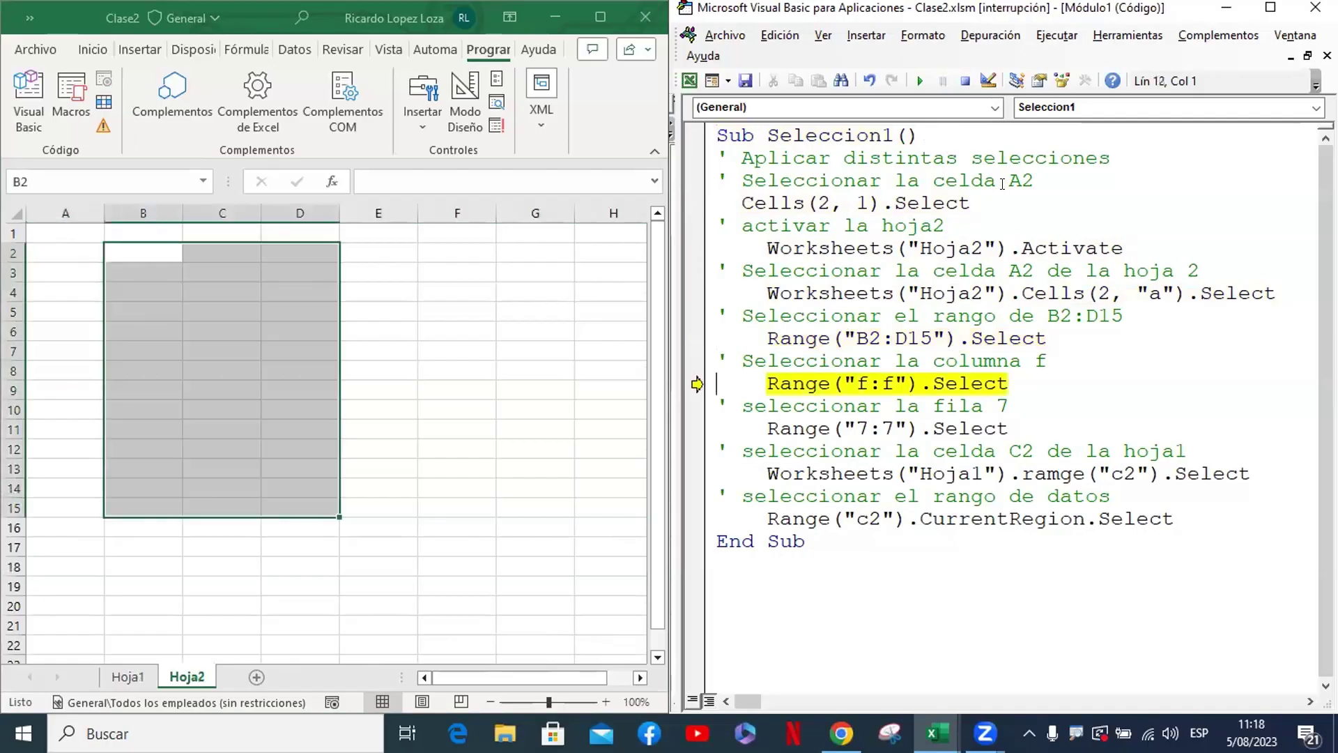
key("F8")
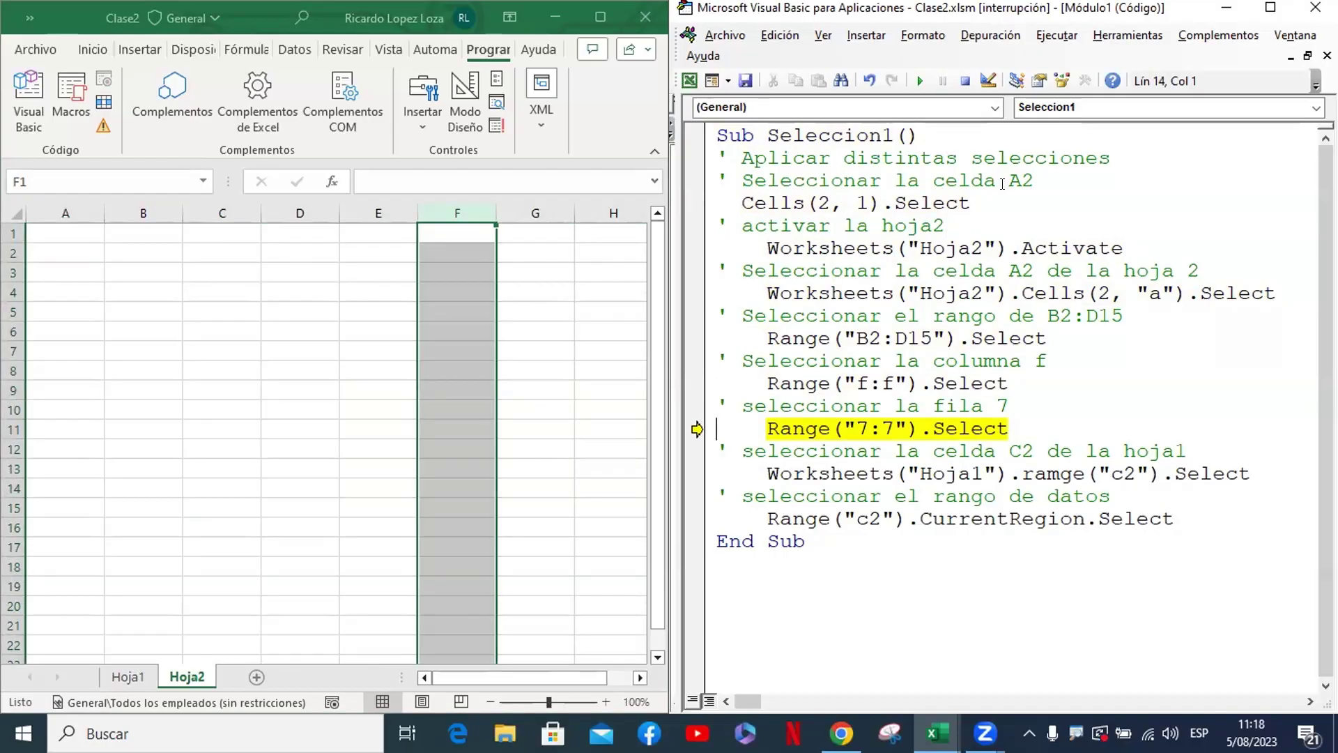
key("F8")
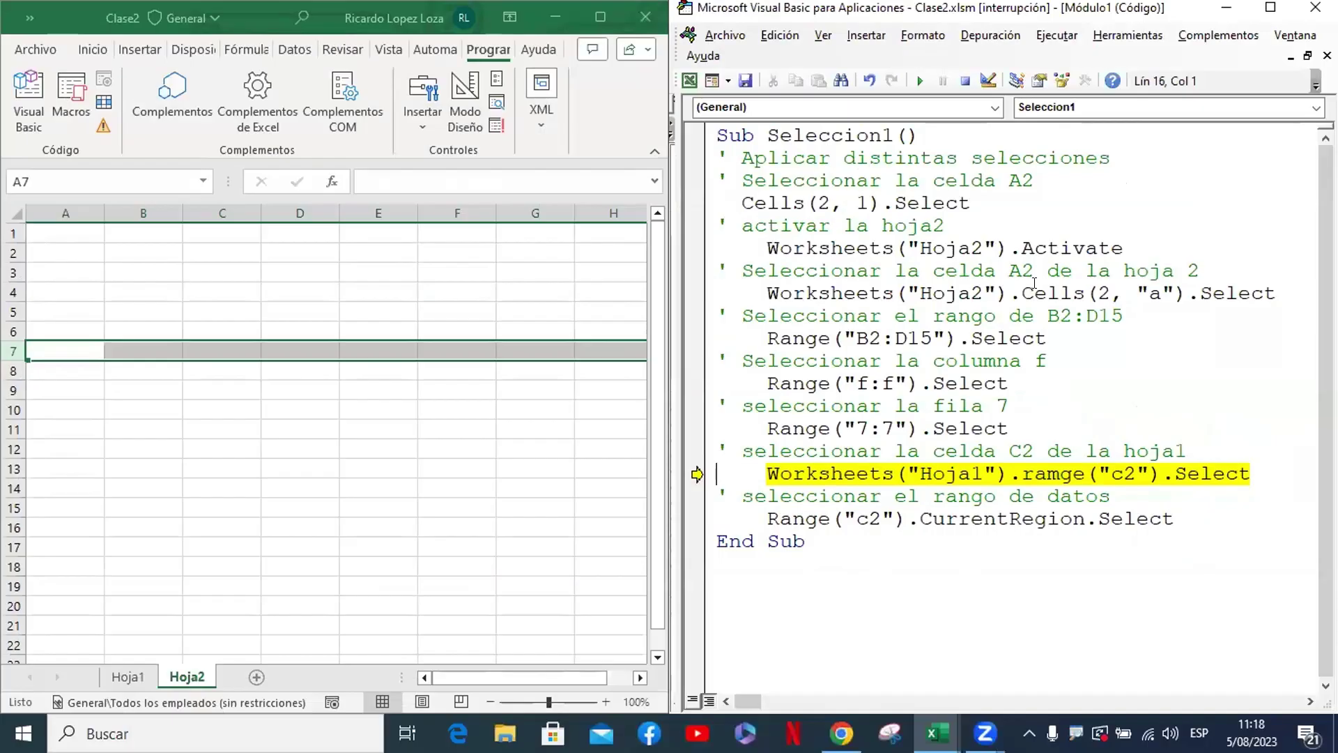
key("F8")
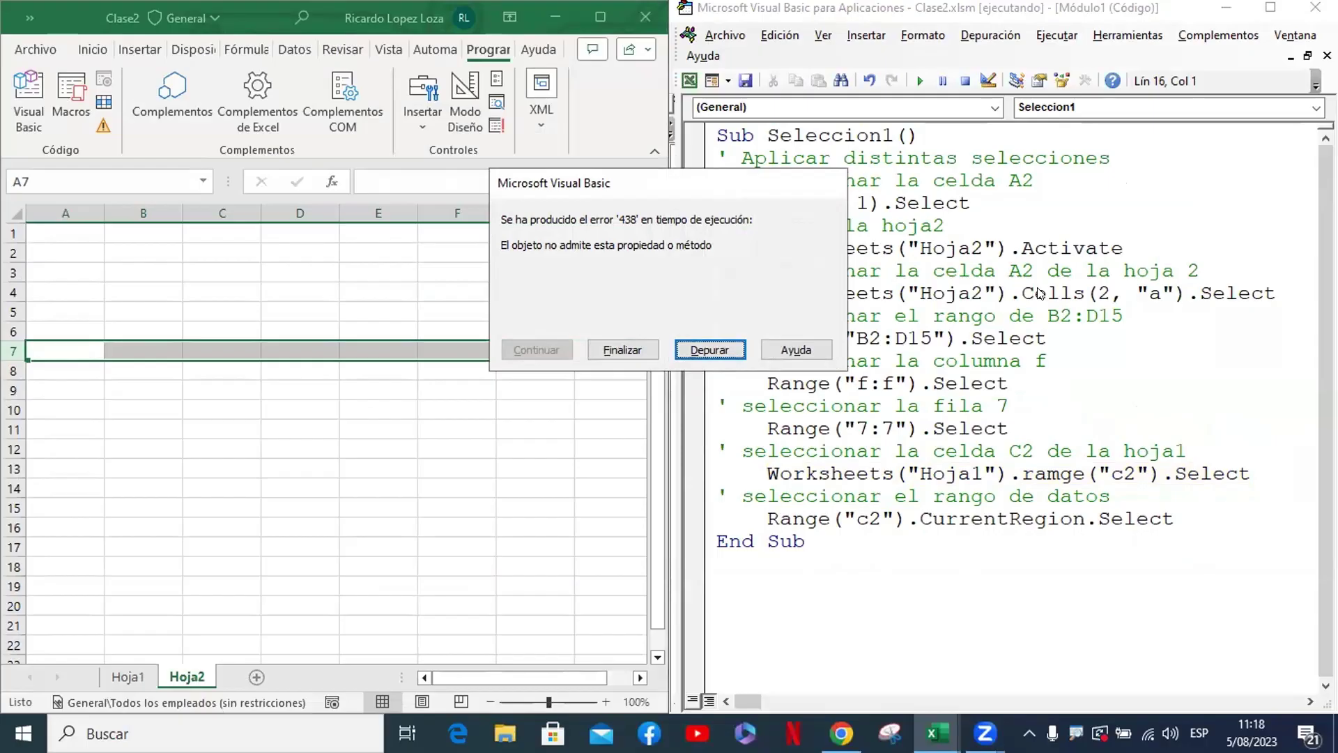
Debug to the error line and correct ramge to Range in the Hoja1 C2 statement
left_click(712, 352)
left_click(1060, 474)
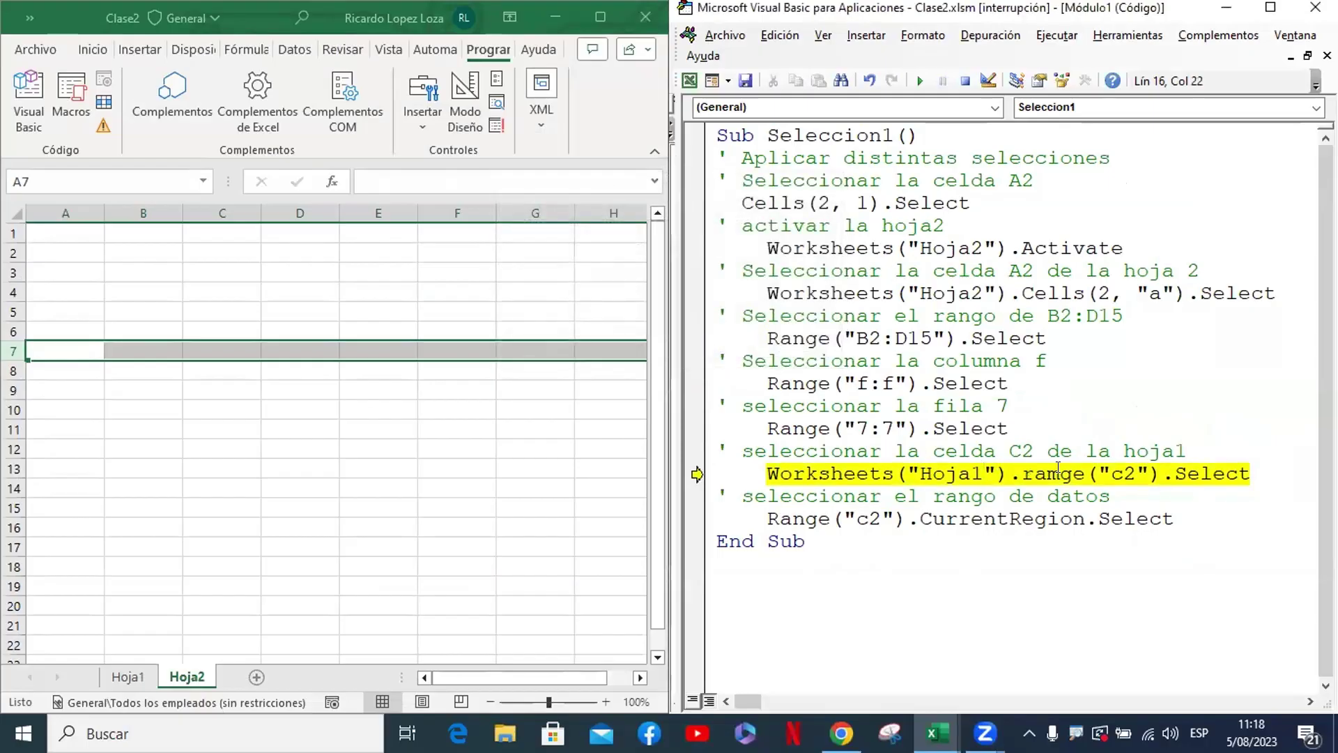
key("BackSpace")
type("n")
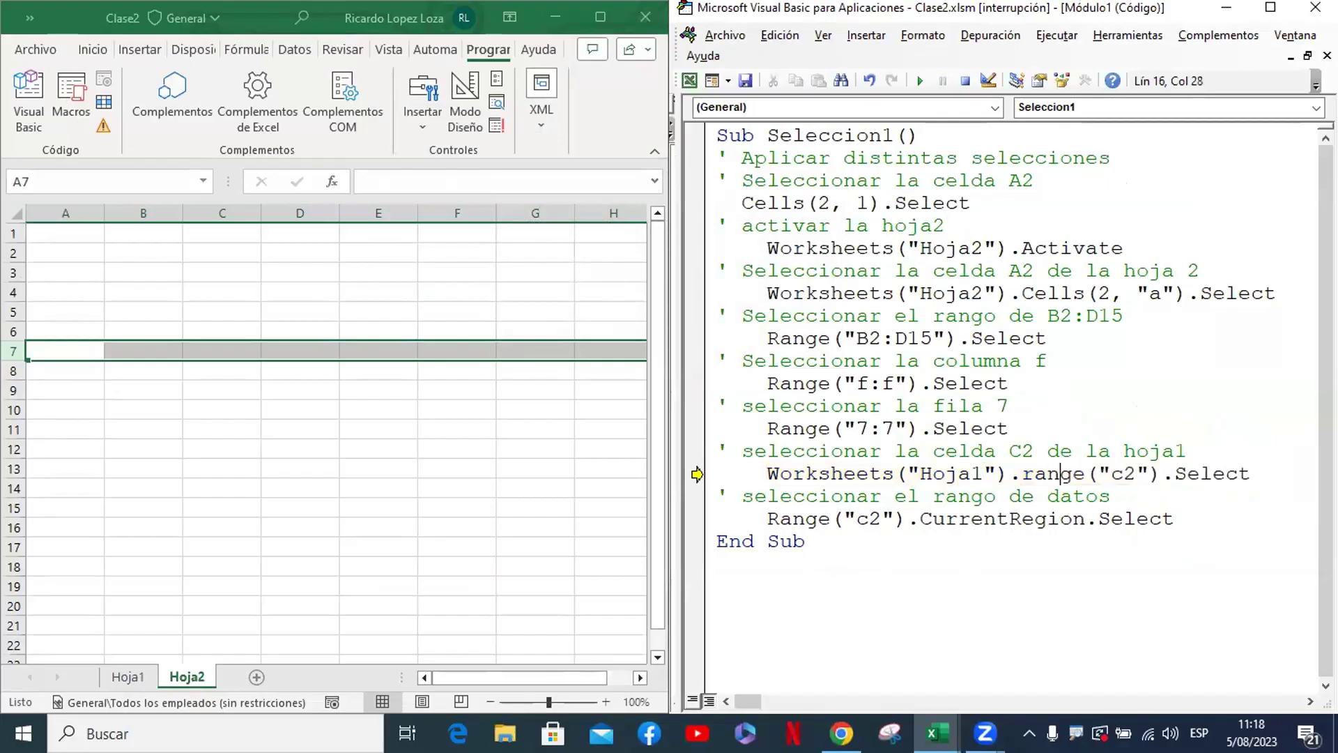
key("Up")
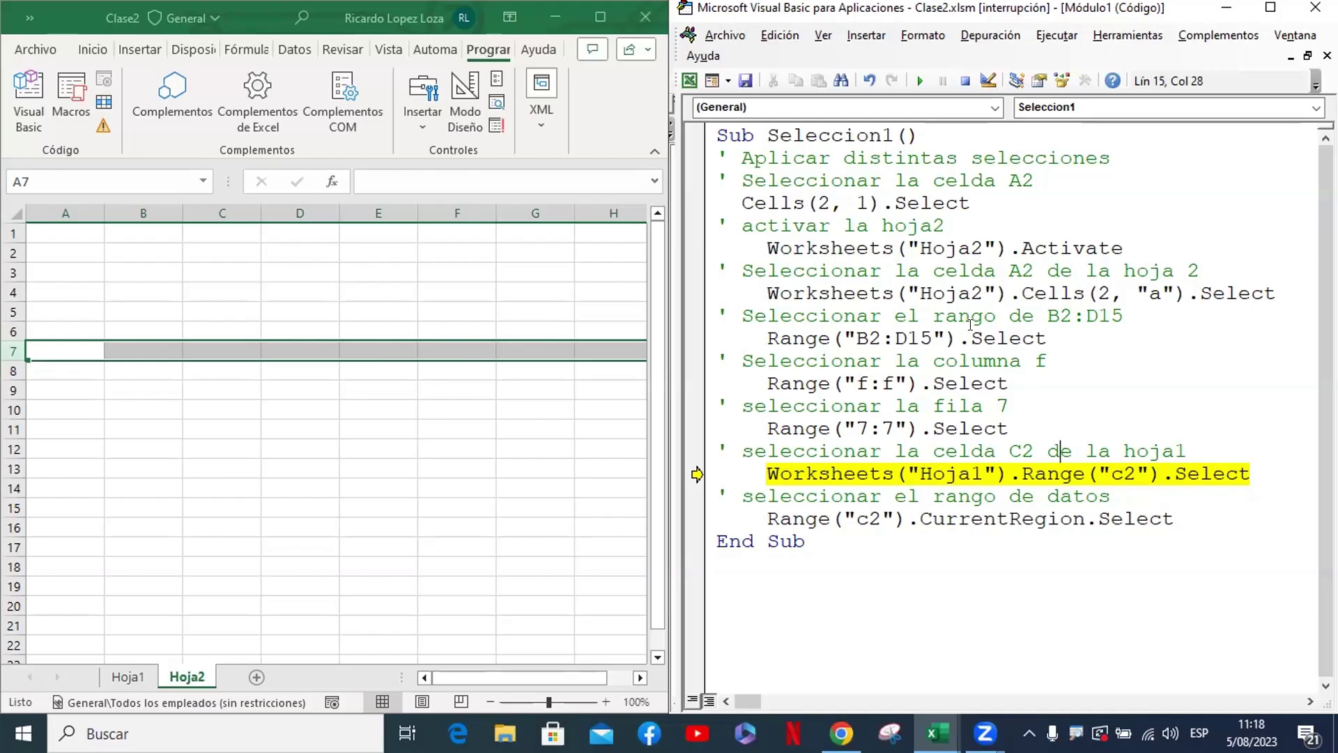
Resume the macro with F5 until error 1004, then reset execution
key("F5")
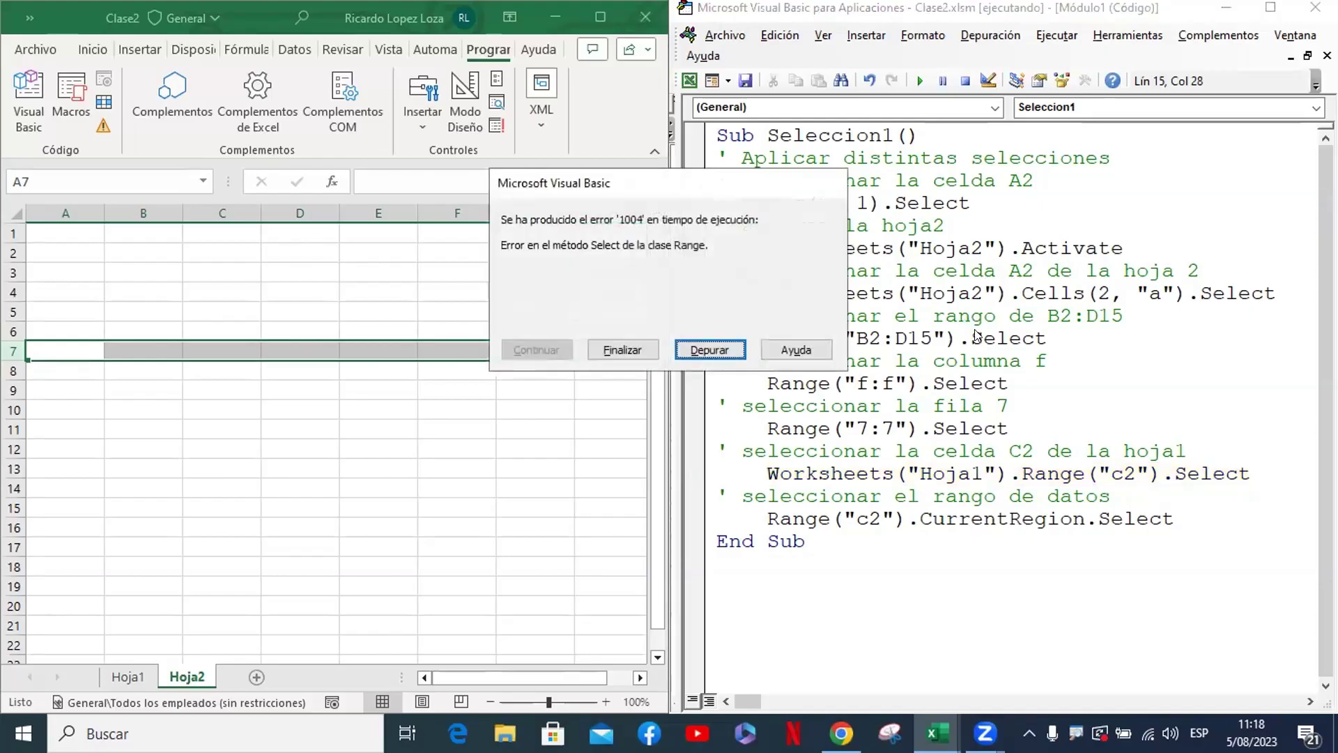
key("Return")
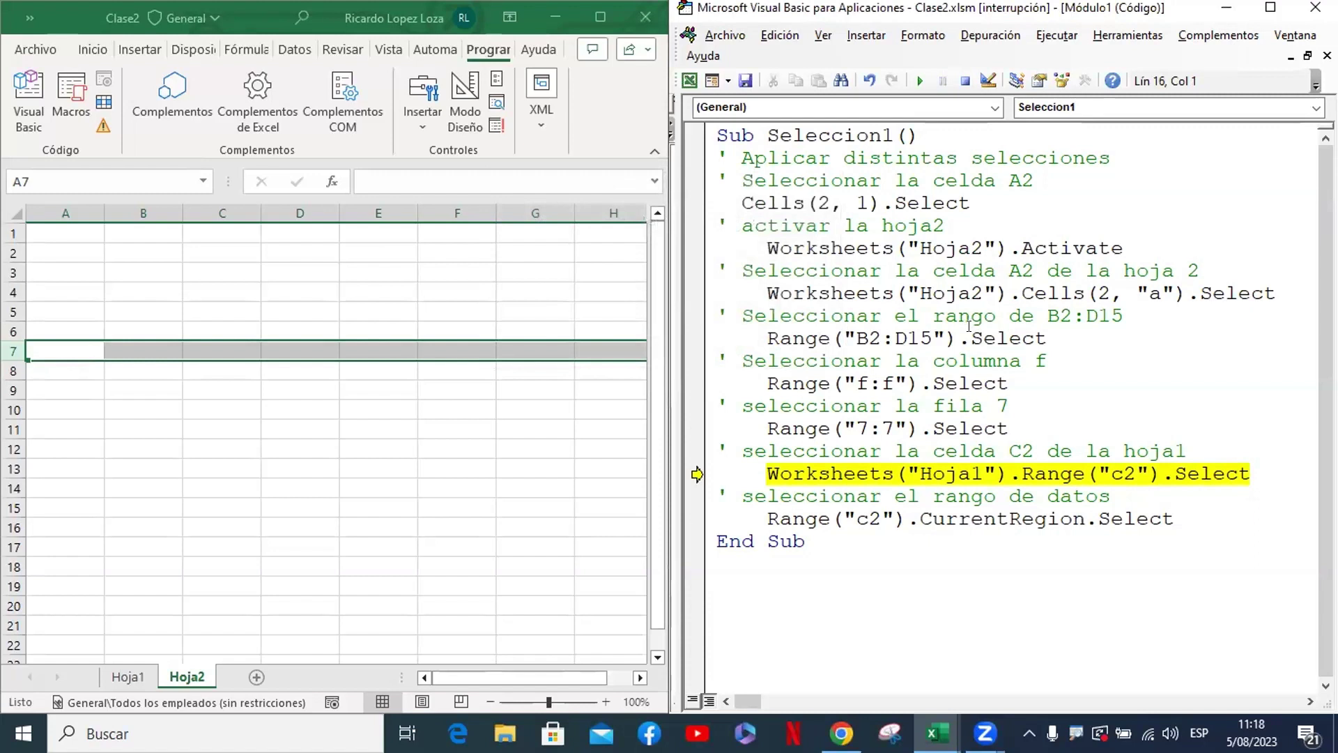
left_click(965, 80)
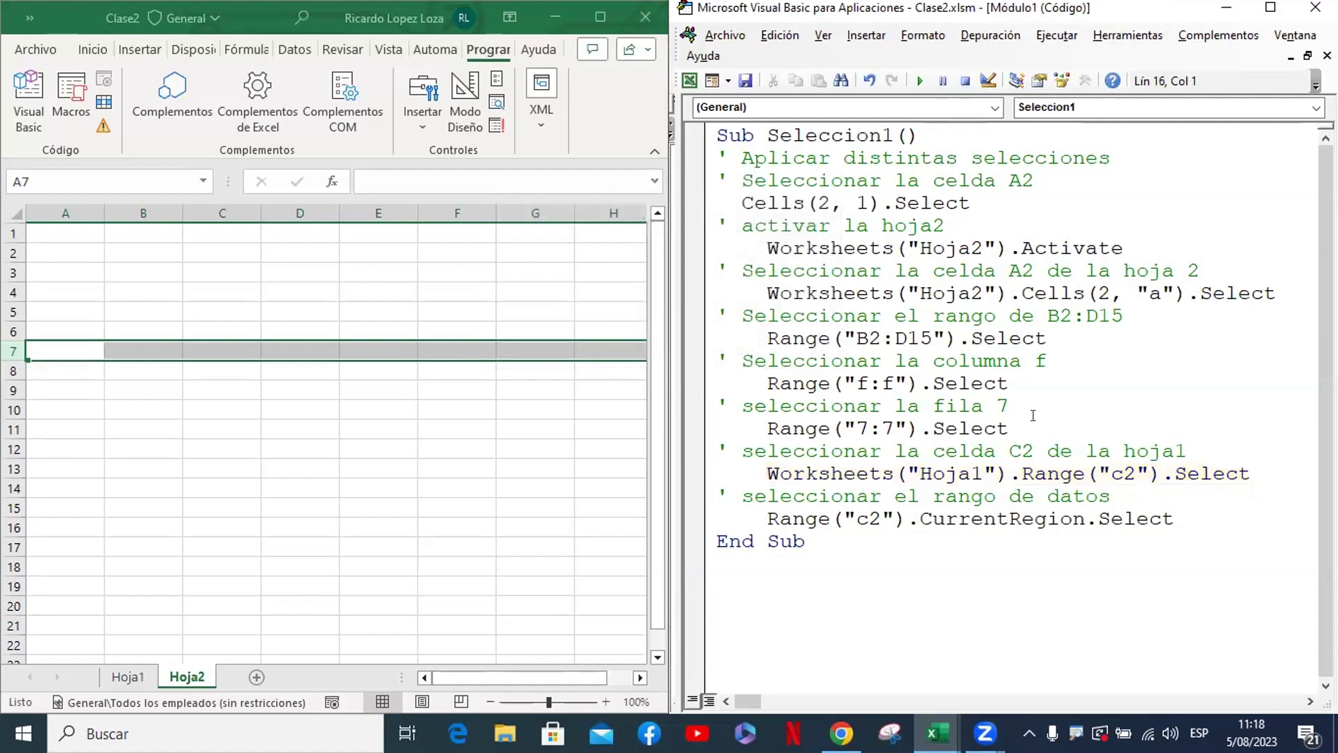
left_click(1190, 449)
Tidy the blank lines and add the comment 'activar la hoja 1' after Range("7:7").Select
key("Return")
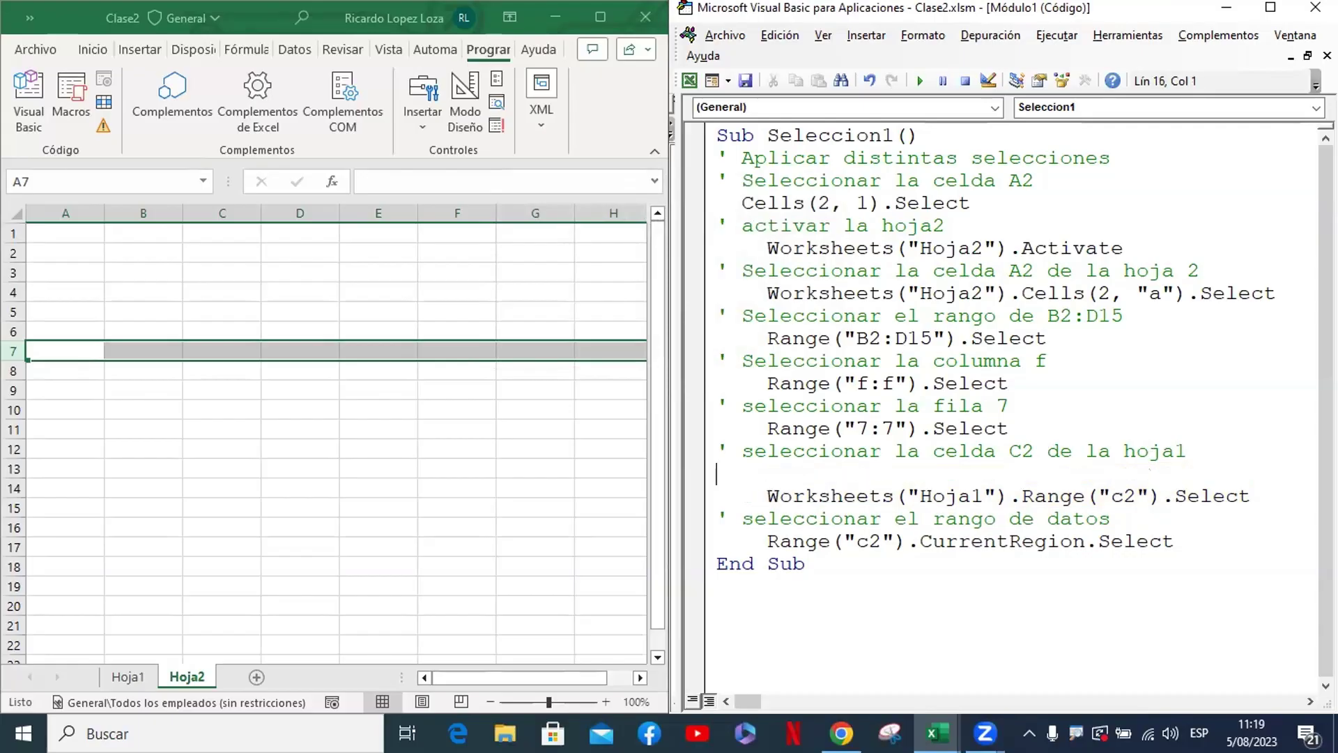
key("Up")
key("BackSpace")
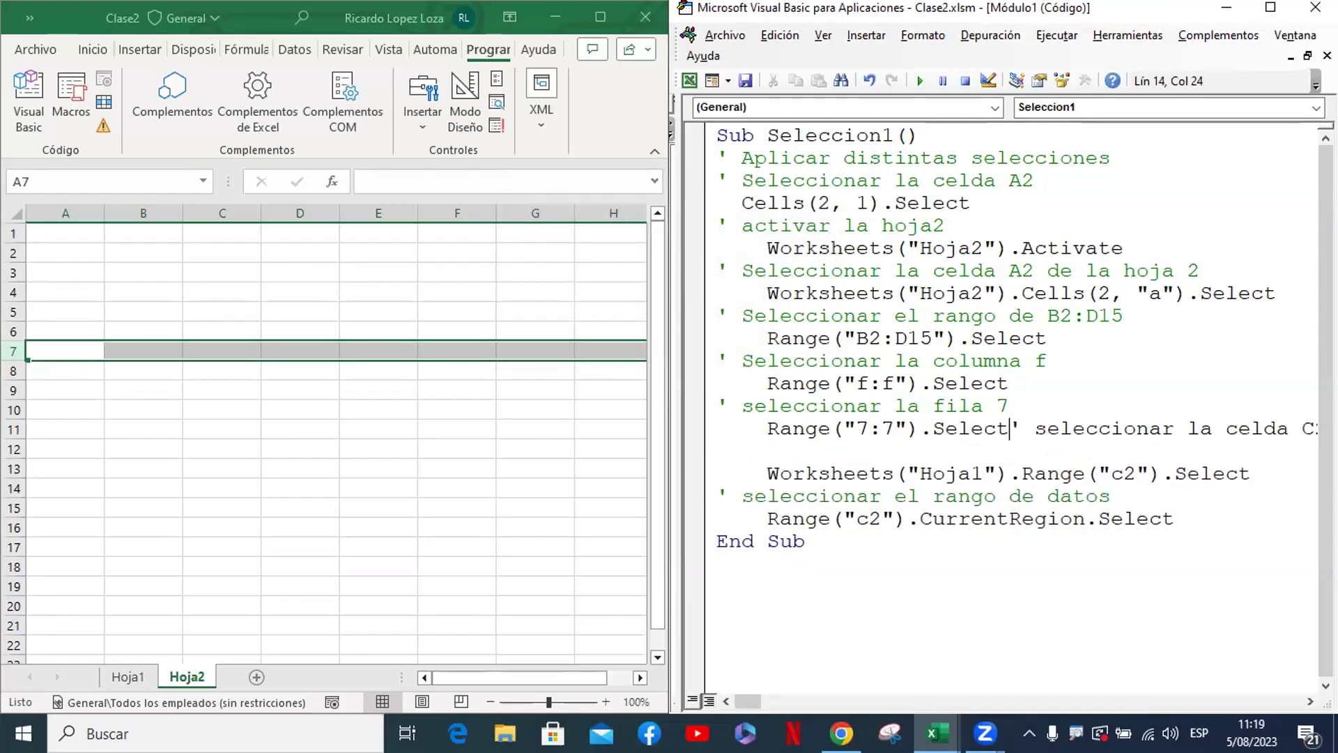
key("Return")
key("BackSpace")
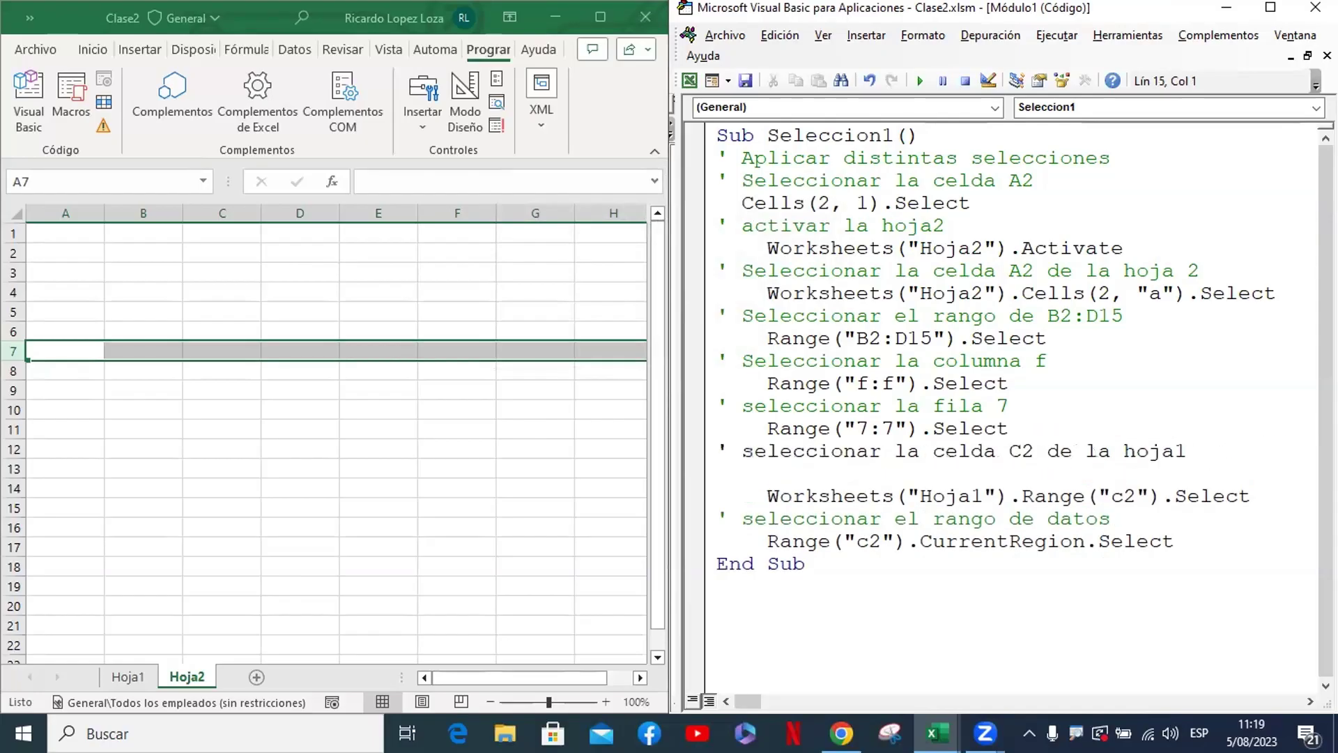
key("Down")
key("BackSpace")
key("Up")
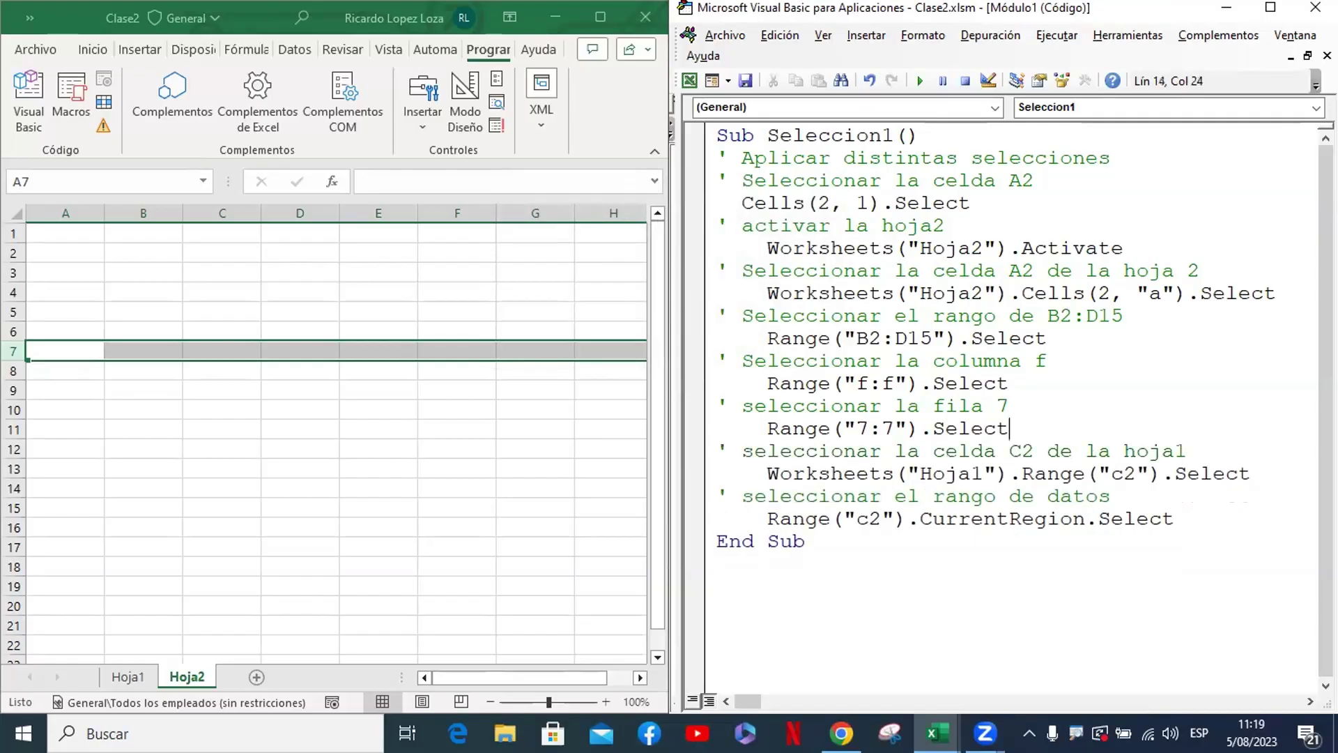
key("Return")
key("BackSpace")
key("BackSpace")
key("BackSpace")
key("BackSpace")
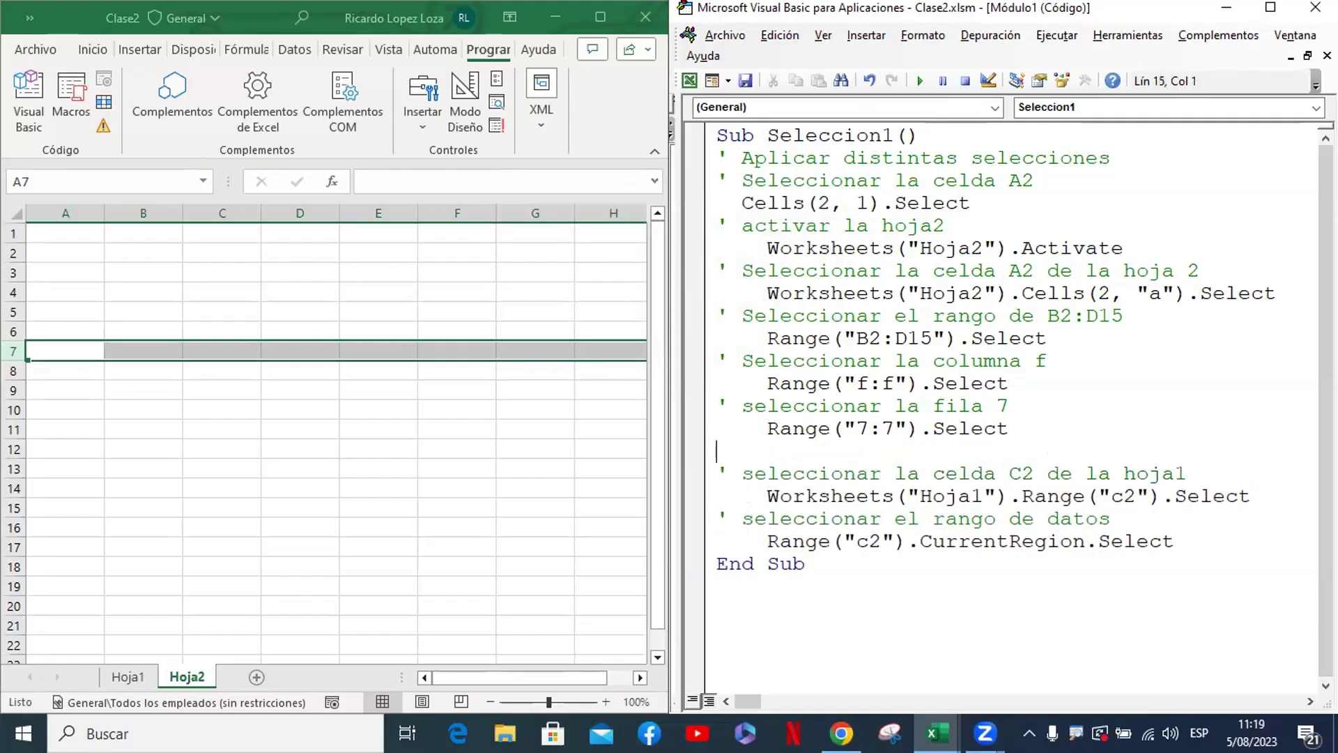
type("' acti")
type("var la cel")
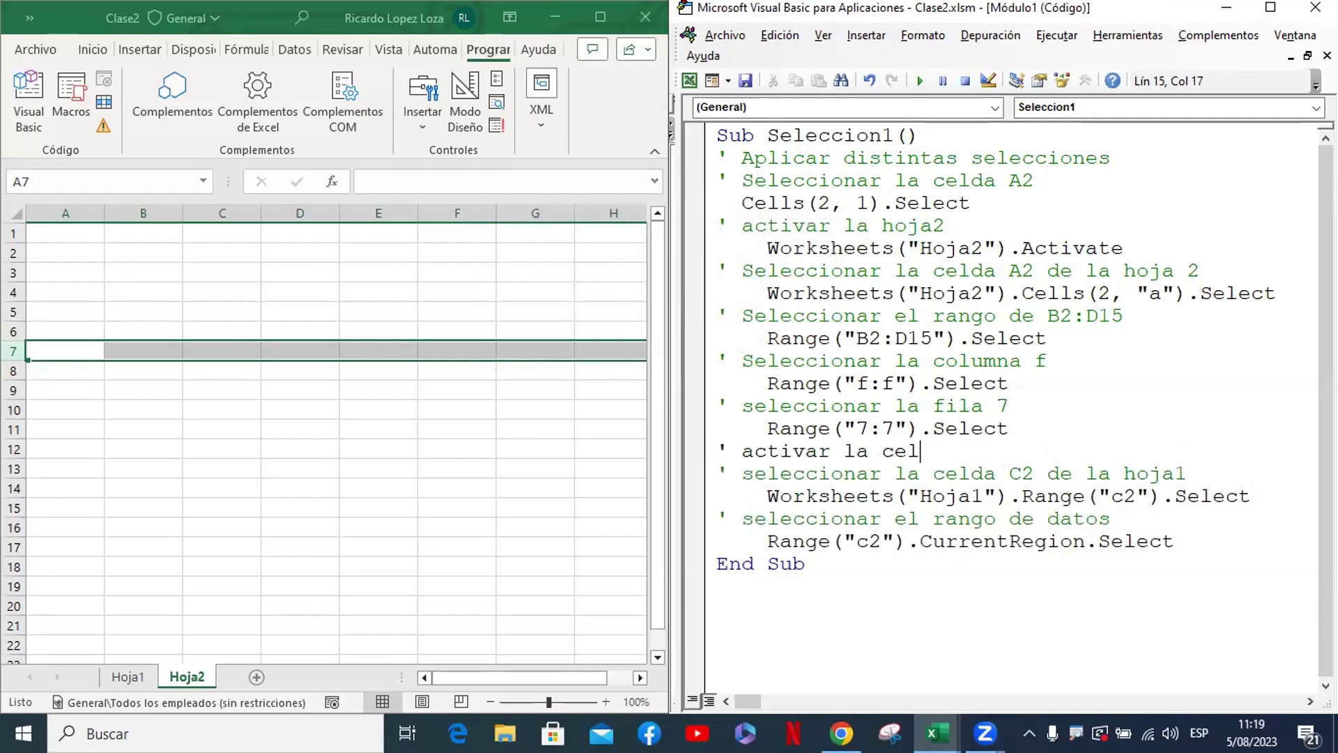
type("da")
key("BackSpace")
key("BackSpace")
key("BackSpace")
key("BackSpace")
key("BackSpace")
type("hoja")
type(" 1")
Type Worksheets(1).Activate under the comment and move off the line so it is capitalised
key("Return")
key("Tab")
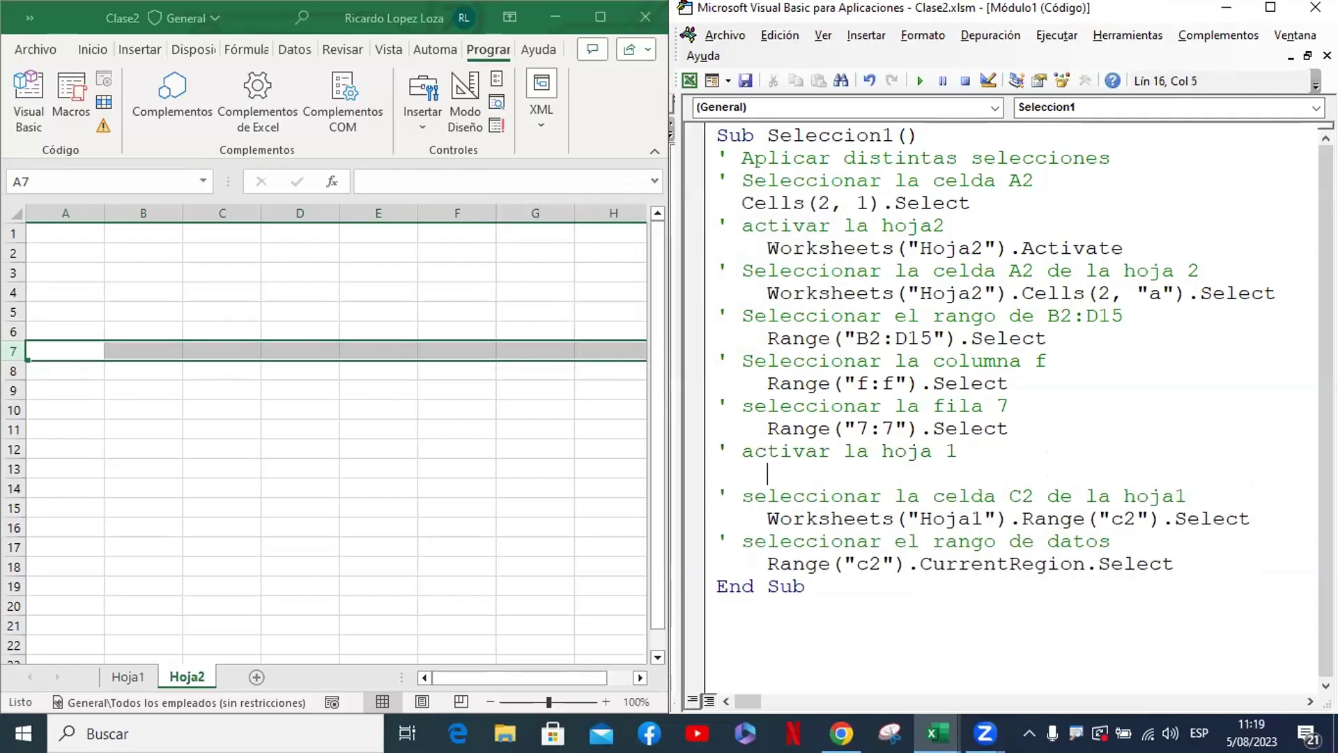
type("wor")
type("k")
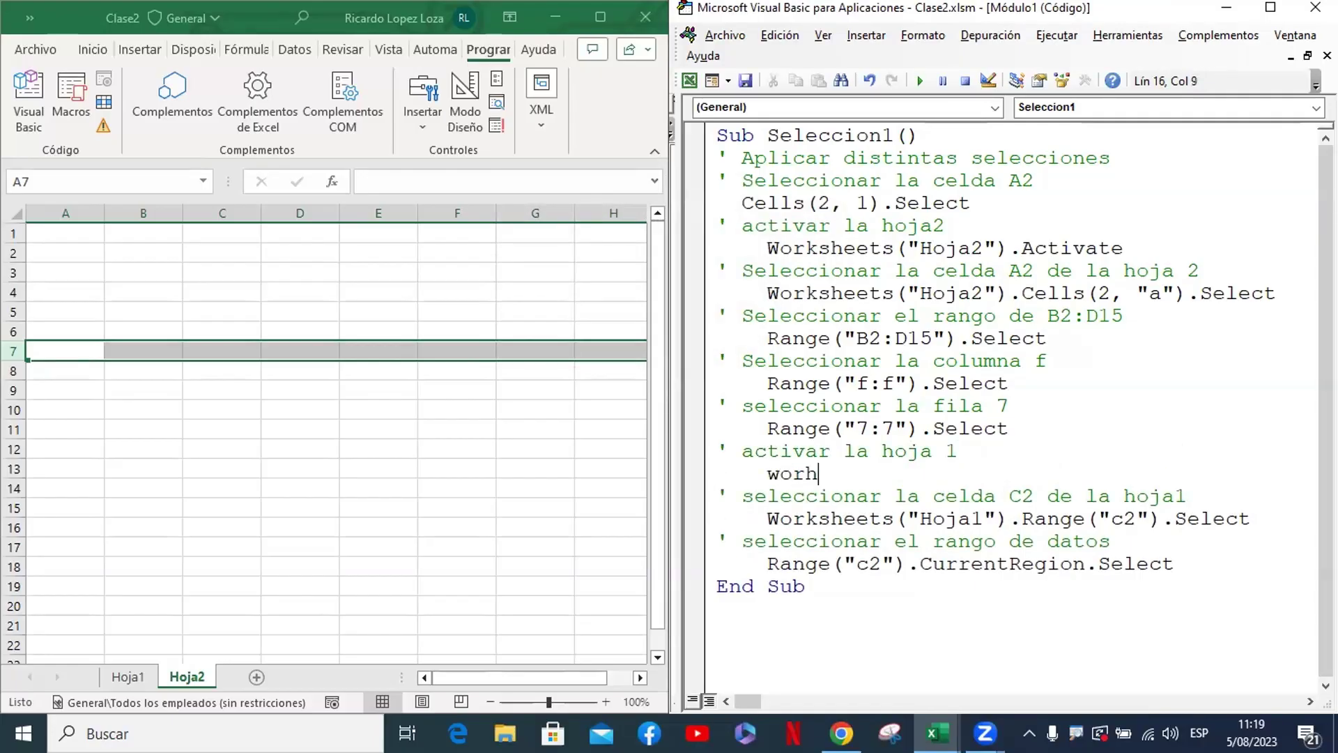
key("BackSpace")
type("ks")
key("BackSpace")
type("s")
type("hhets")
key("BackSpace")
key("BackSpace")
key("BackSpace")
type("eets(")
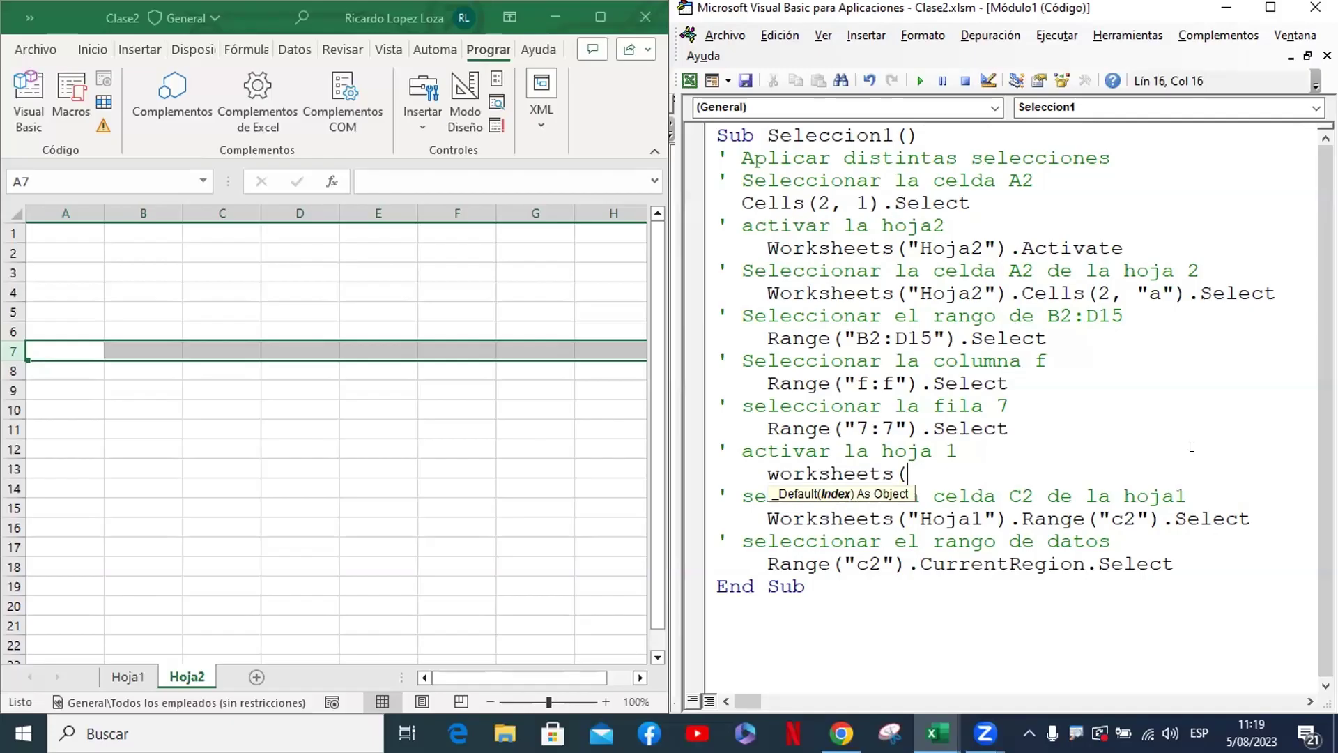
type("1)")
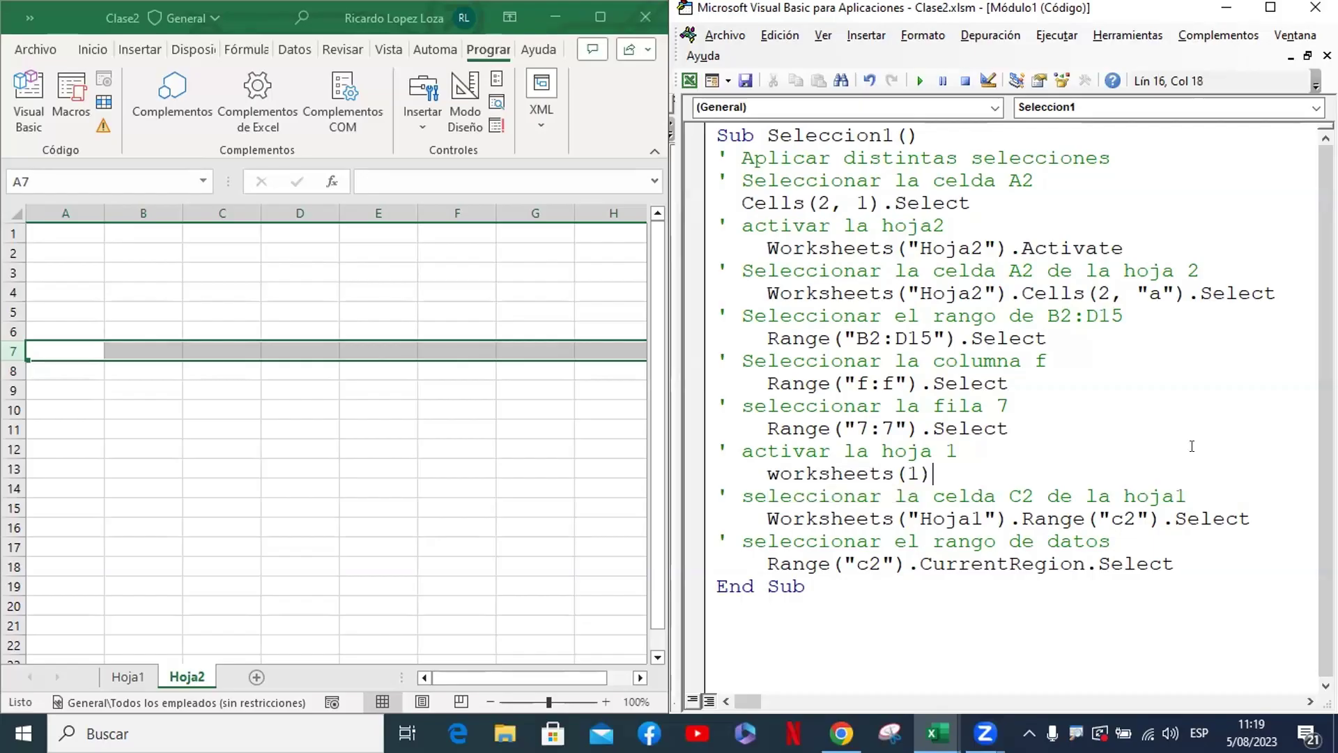
type(".activ")
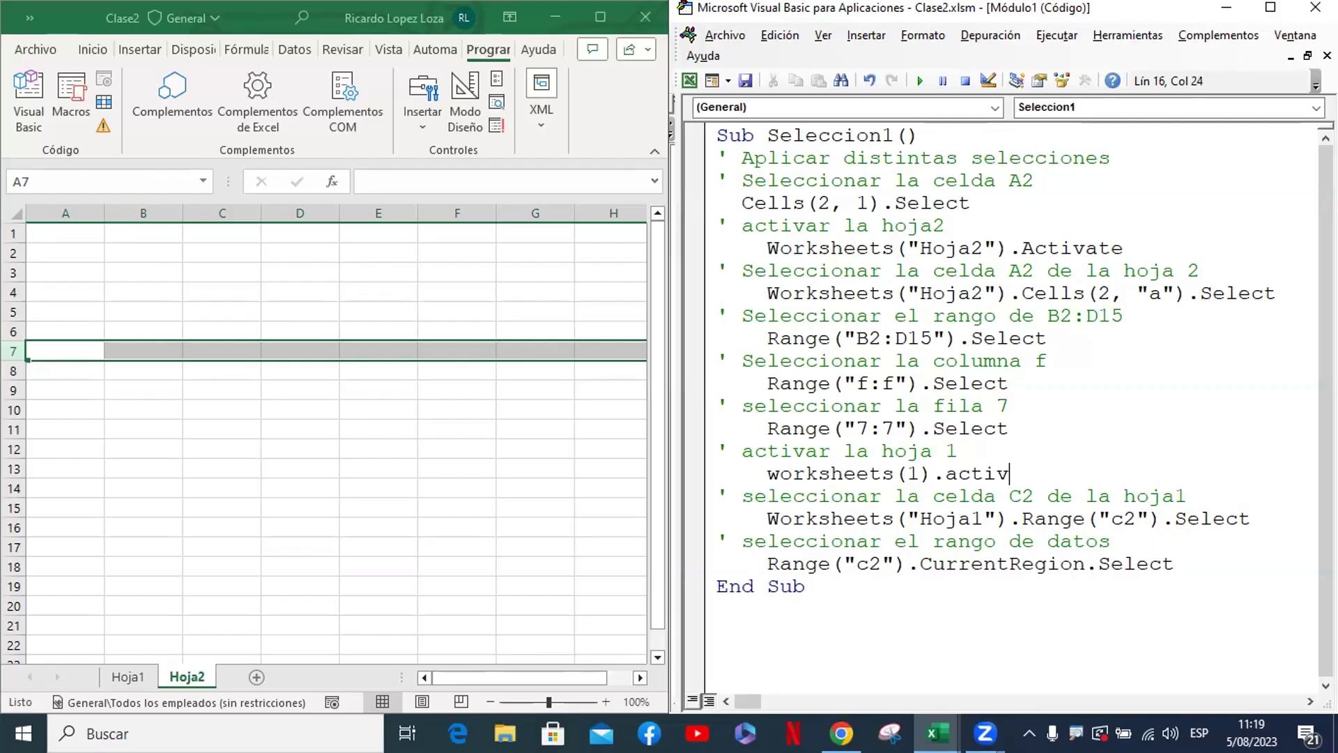
type("ate")
left_click(730, 496)
key("Right")
key("Up")
key("Up")
key("Up")
left_click(991, 427)
left_click(934, 133)
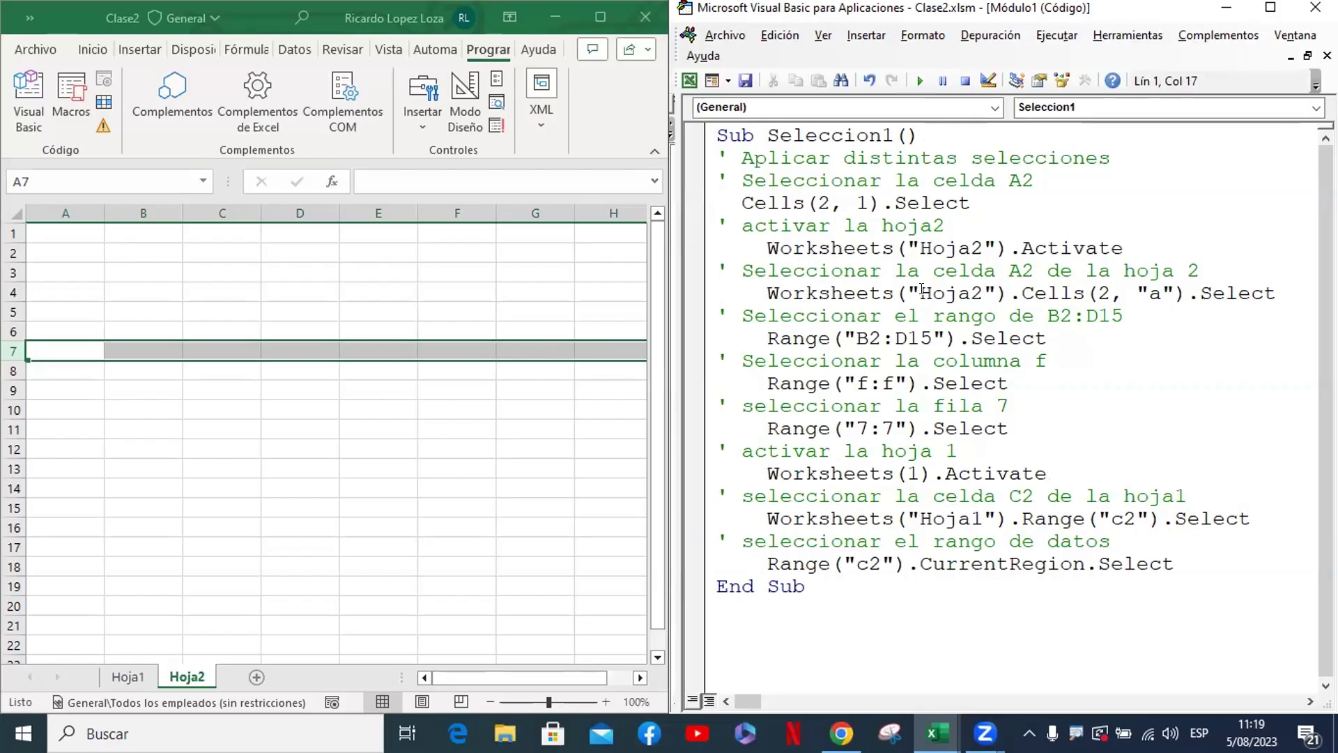
Step through Seleccion1 line by line: activate Hoja2, select column F and row 7, then C2's region on Hoja1
key("F8")
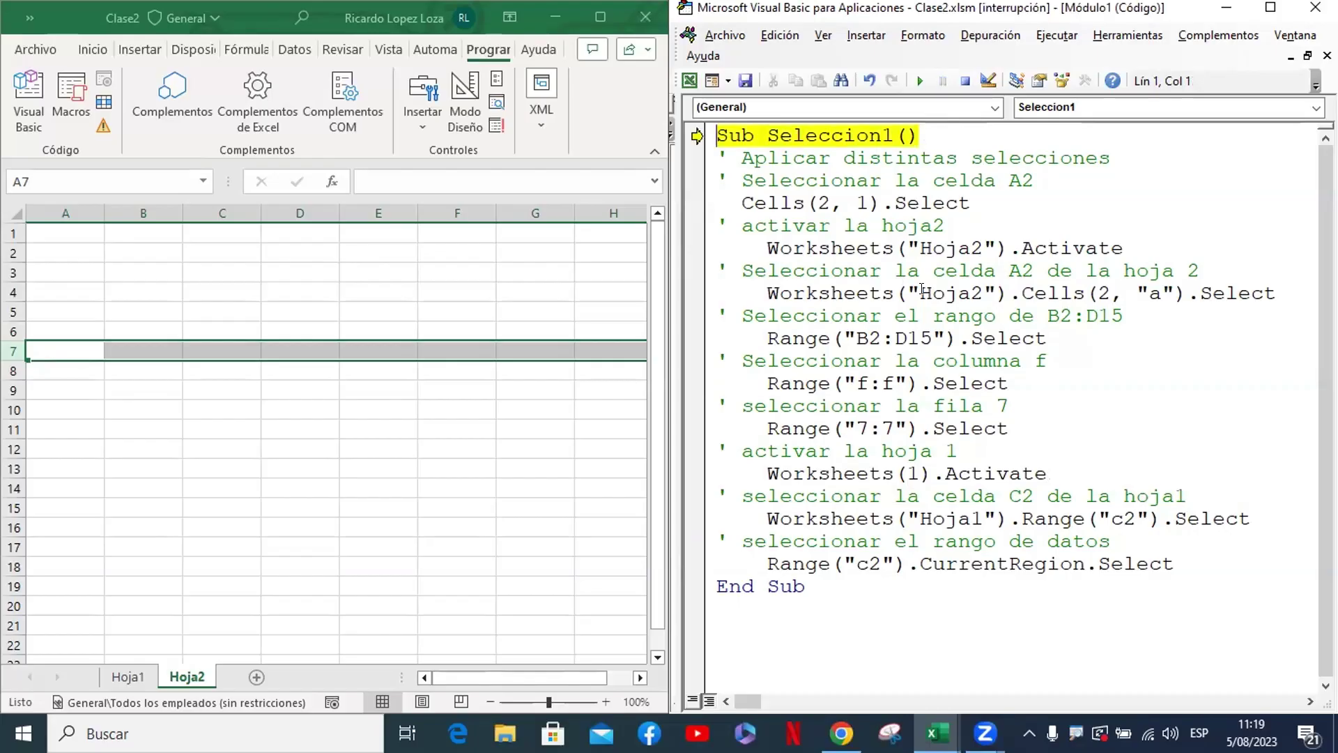
key("F8")
key("F8")
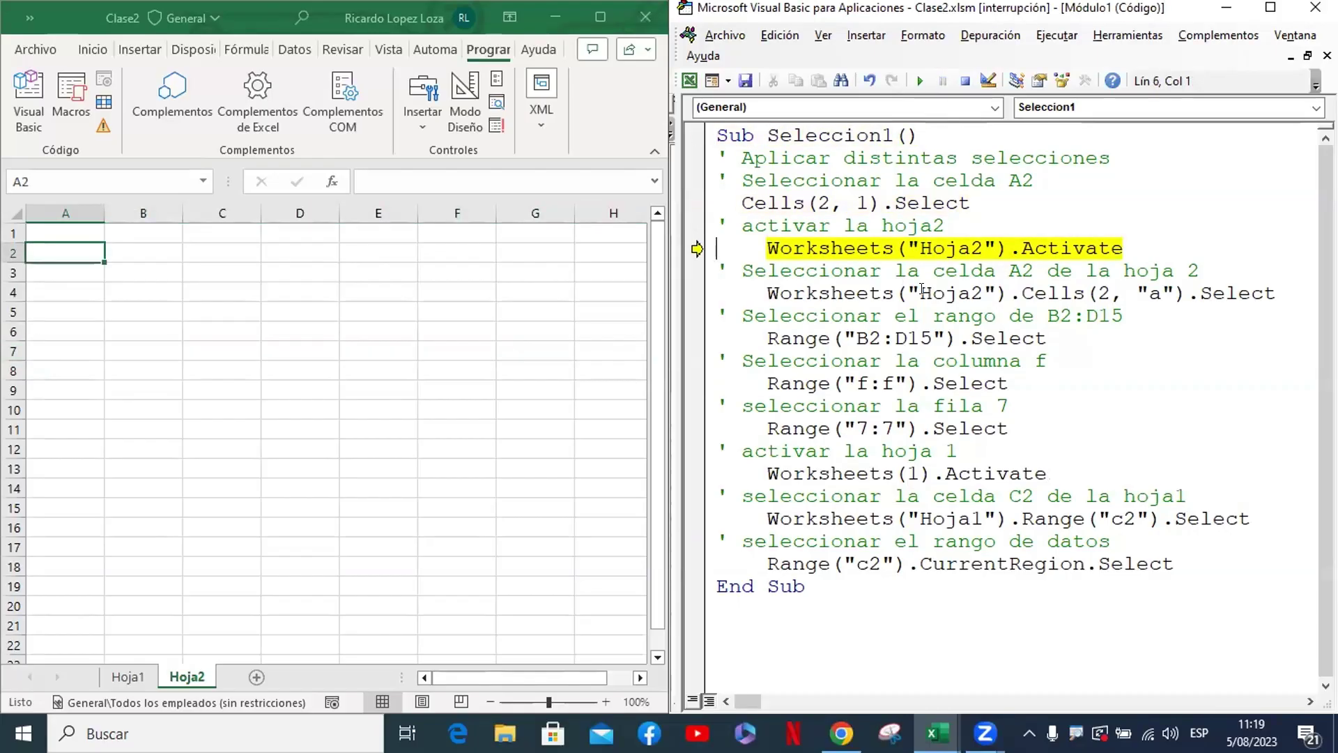
key("F8")
key("F8")
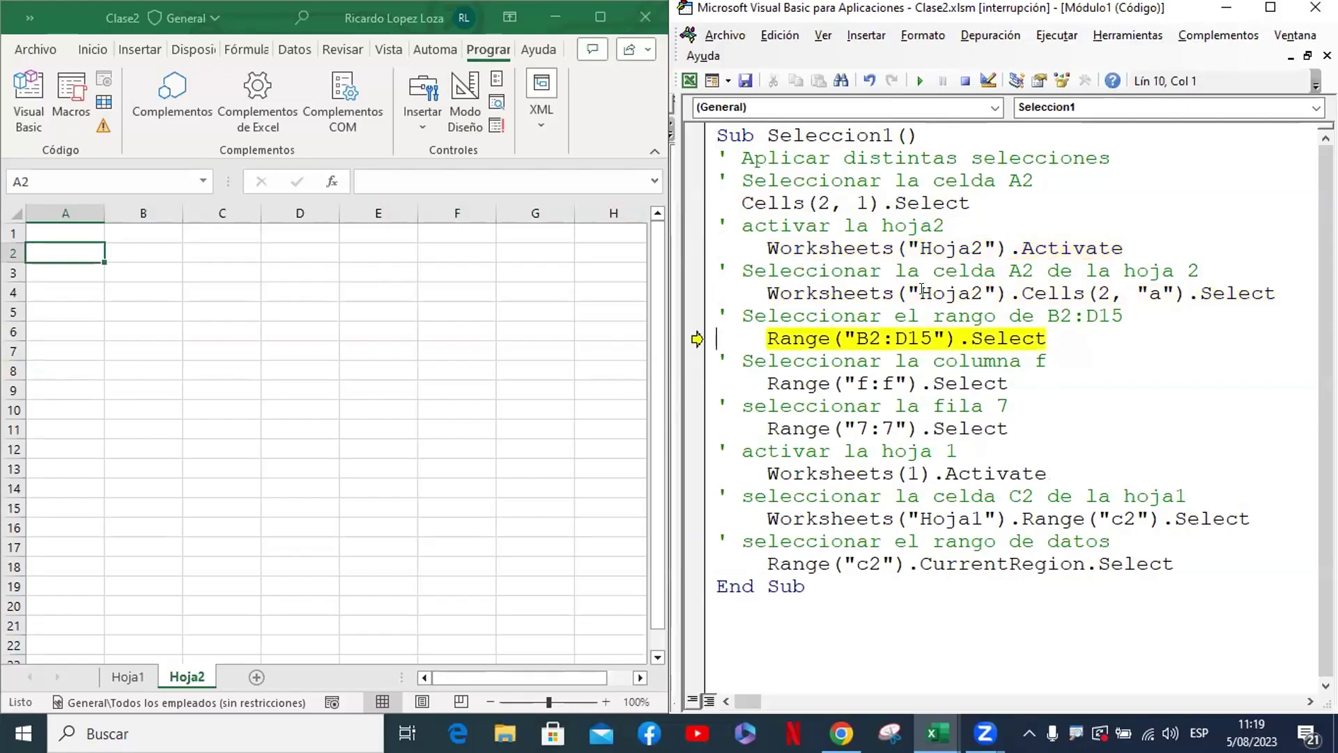
key("F8")
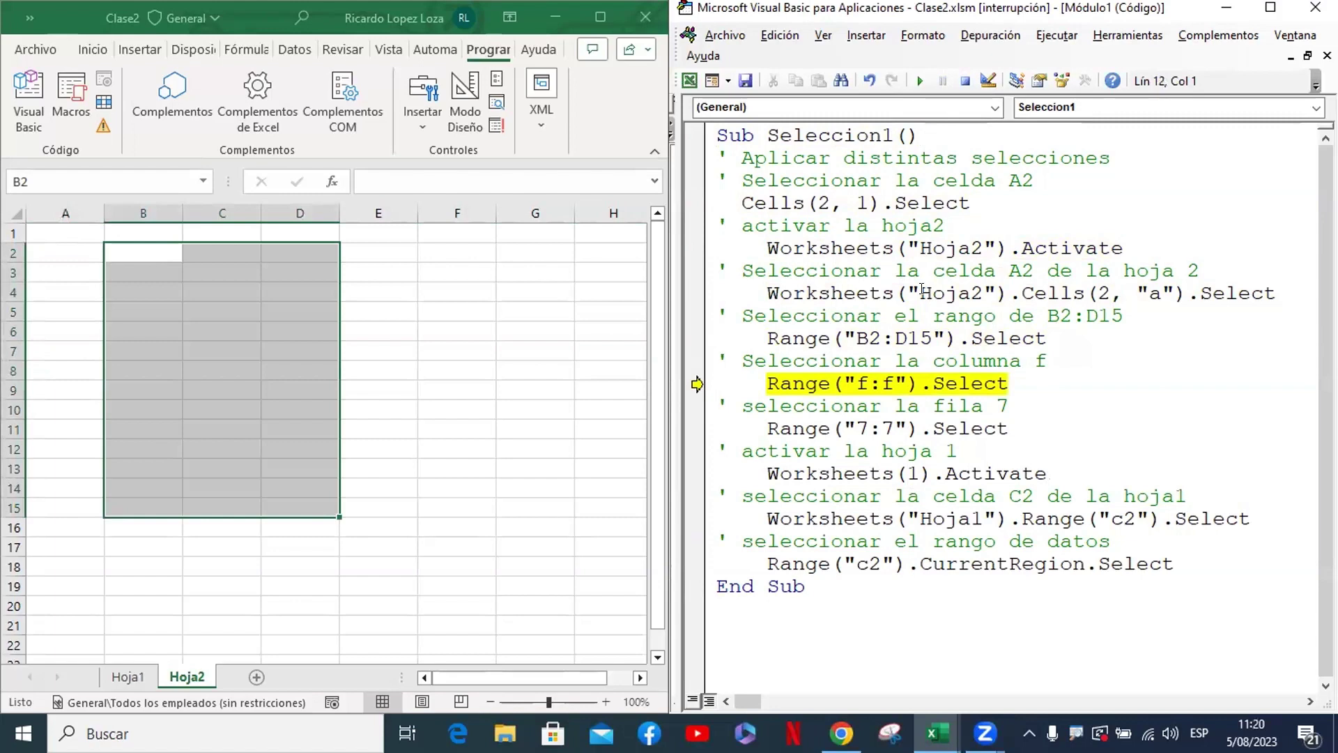
key("F8")
key("F8")
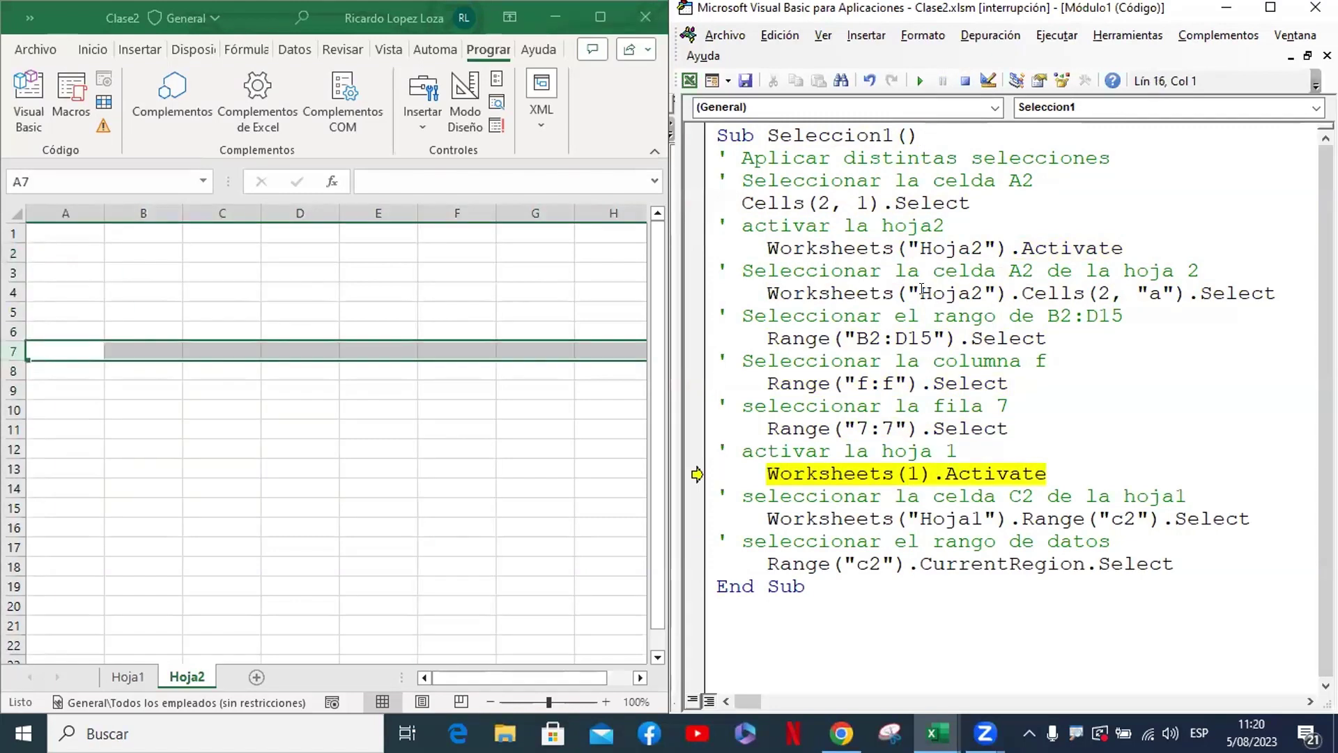
key("F8")
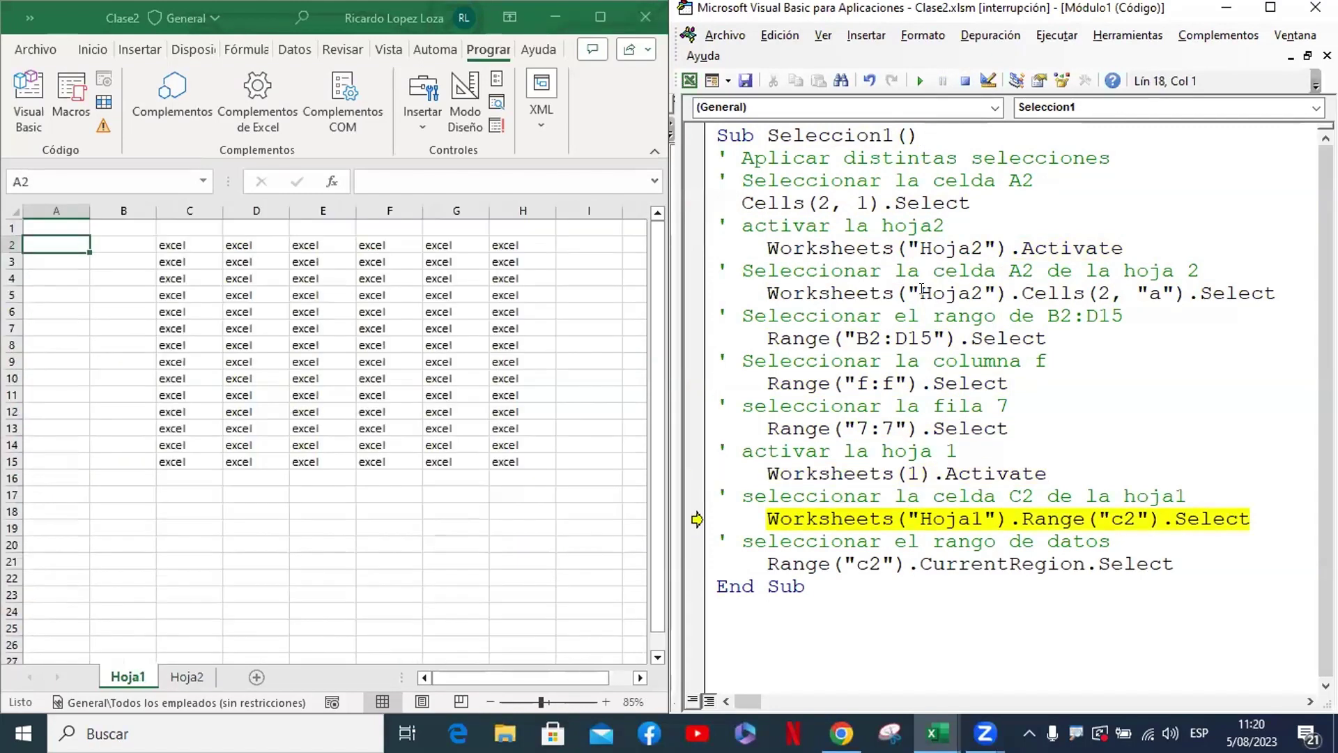
key("F8")
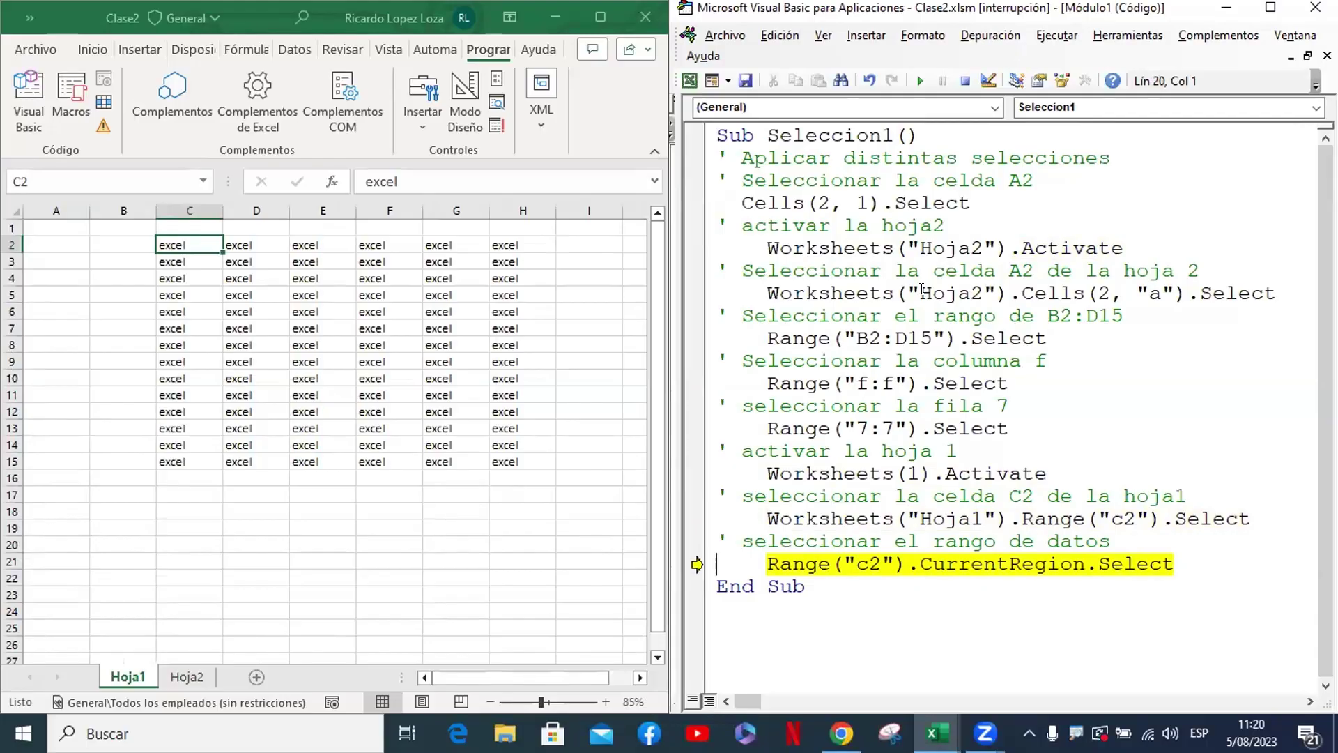
key("F8")
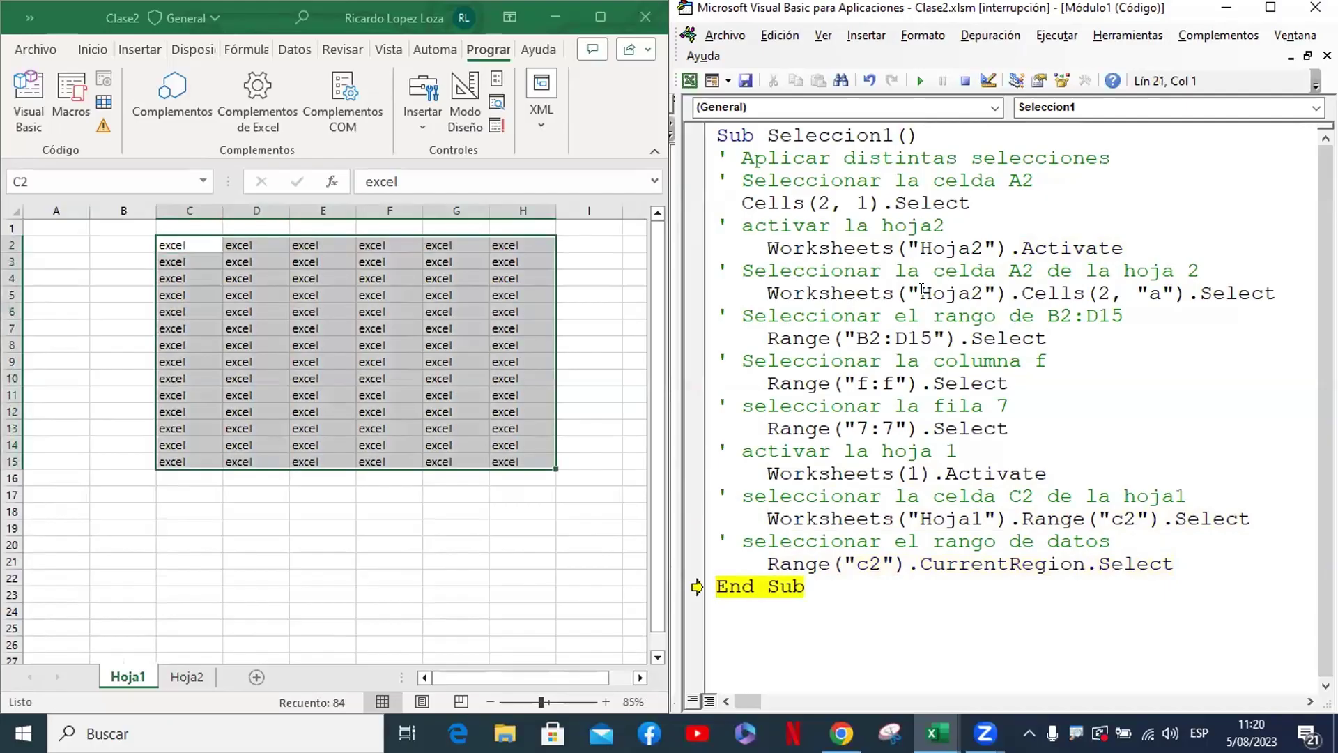
key("F8")
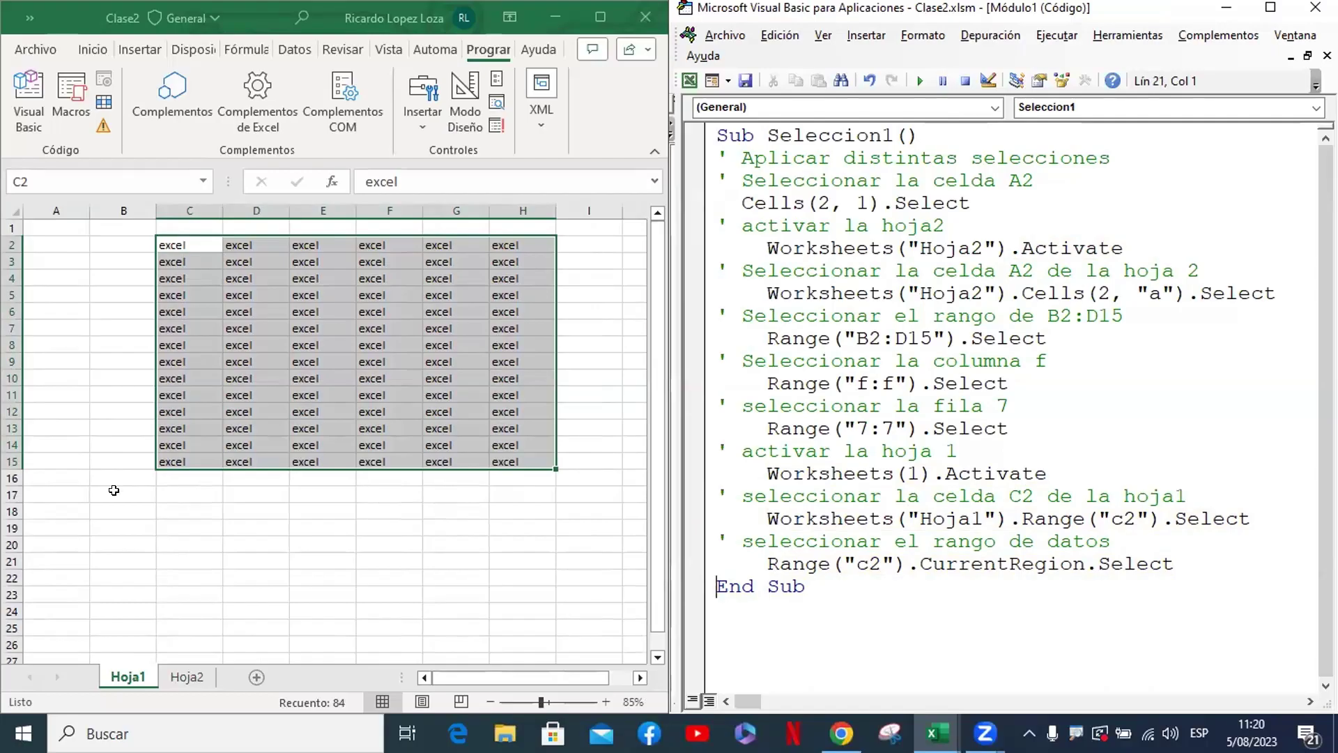
Check the macro's results by switching between Hoja2 and Hoja1 and selecting a few cells, ending on A5
left_click(67, 227)
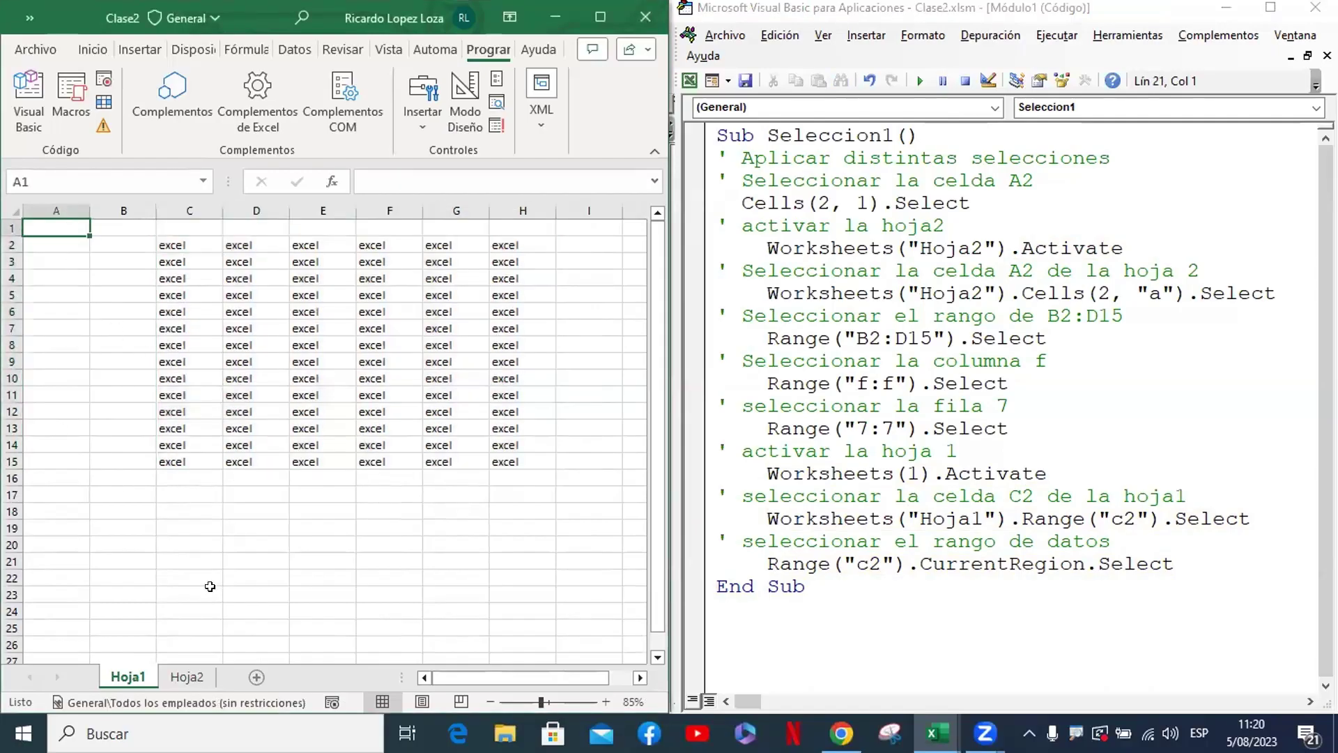
left_click(186, 676)
left_click(127, 676)
left_click(185, 676)
left_click(140, 488)
left_click(128, 632)
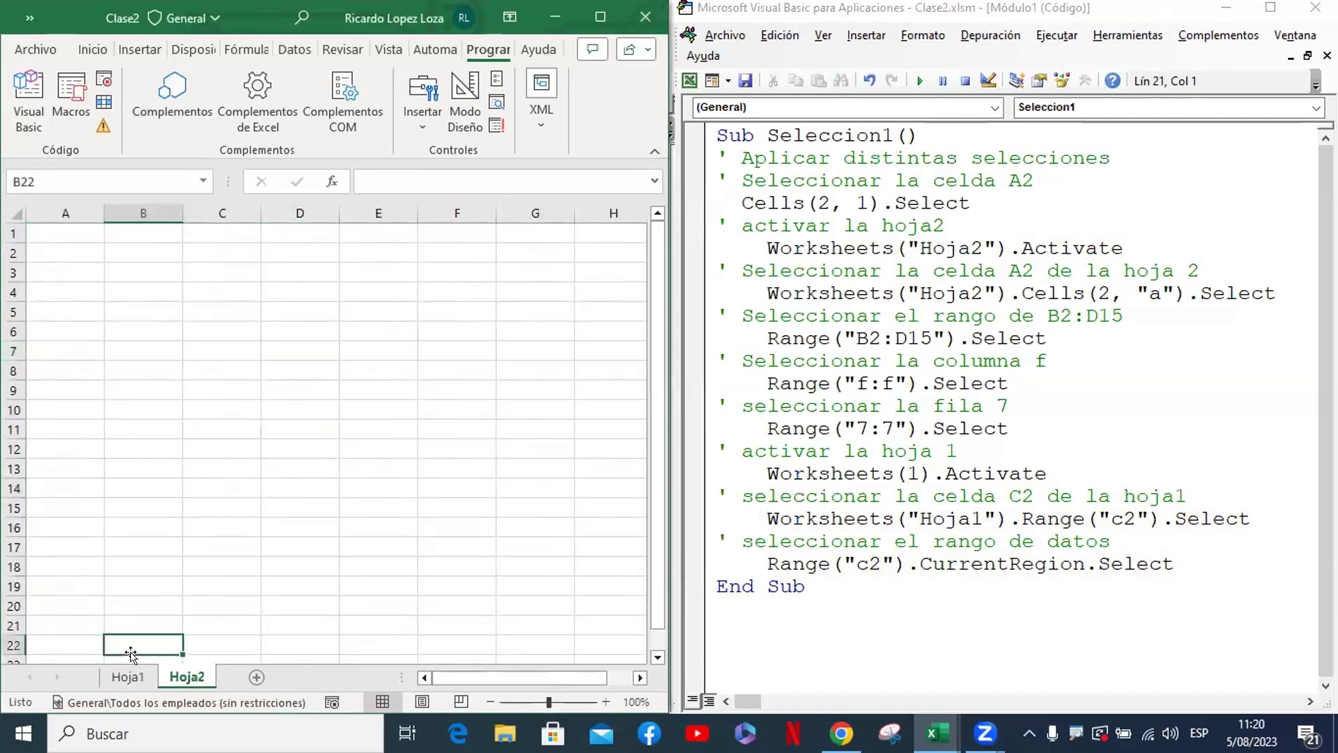
left_click(127, 676)
left_click(73, 292)
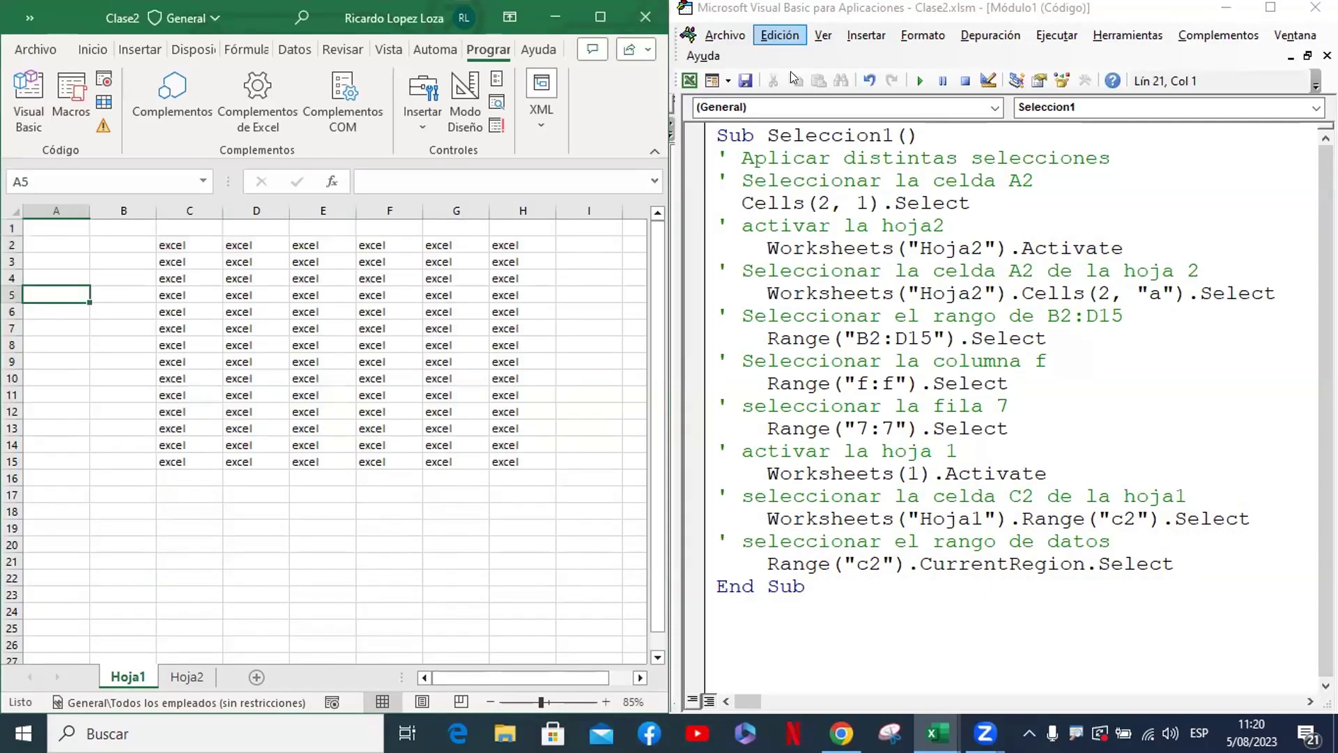
Review the Hoja2 and Range("7:7") code lines, then check Hoja1 data cells H13, H15 and E13
left_click(808, 292)
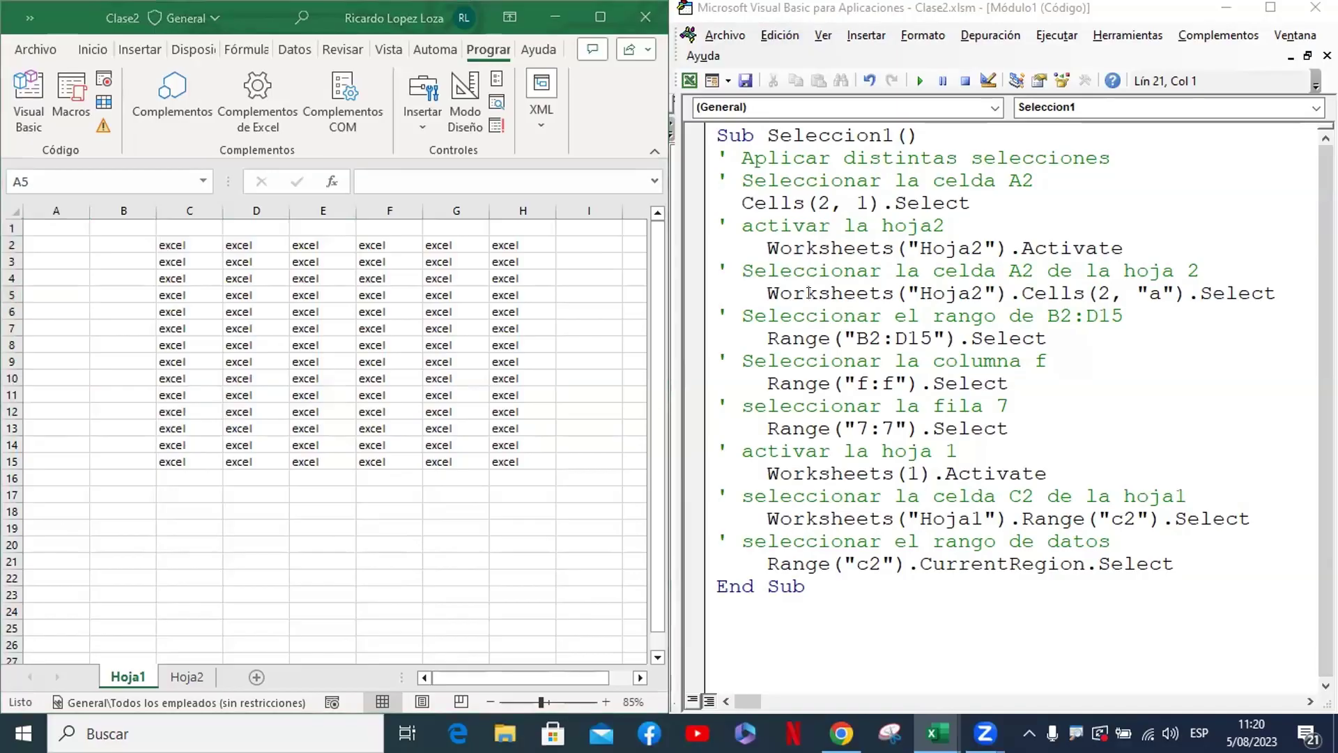
left_click(809, 293)
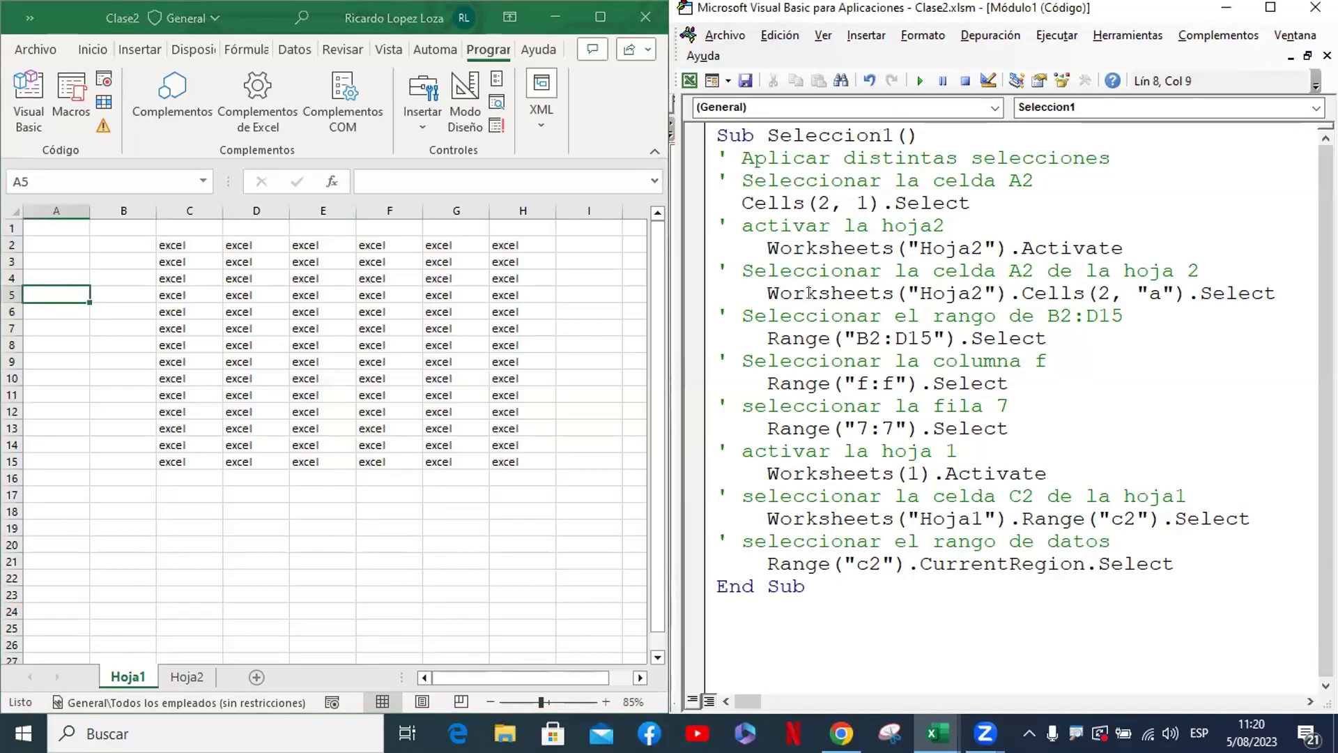
left_click(1128, 407)
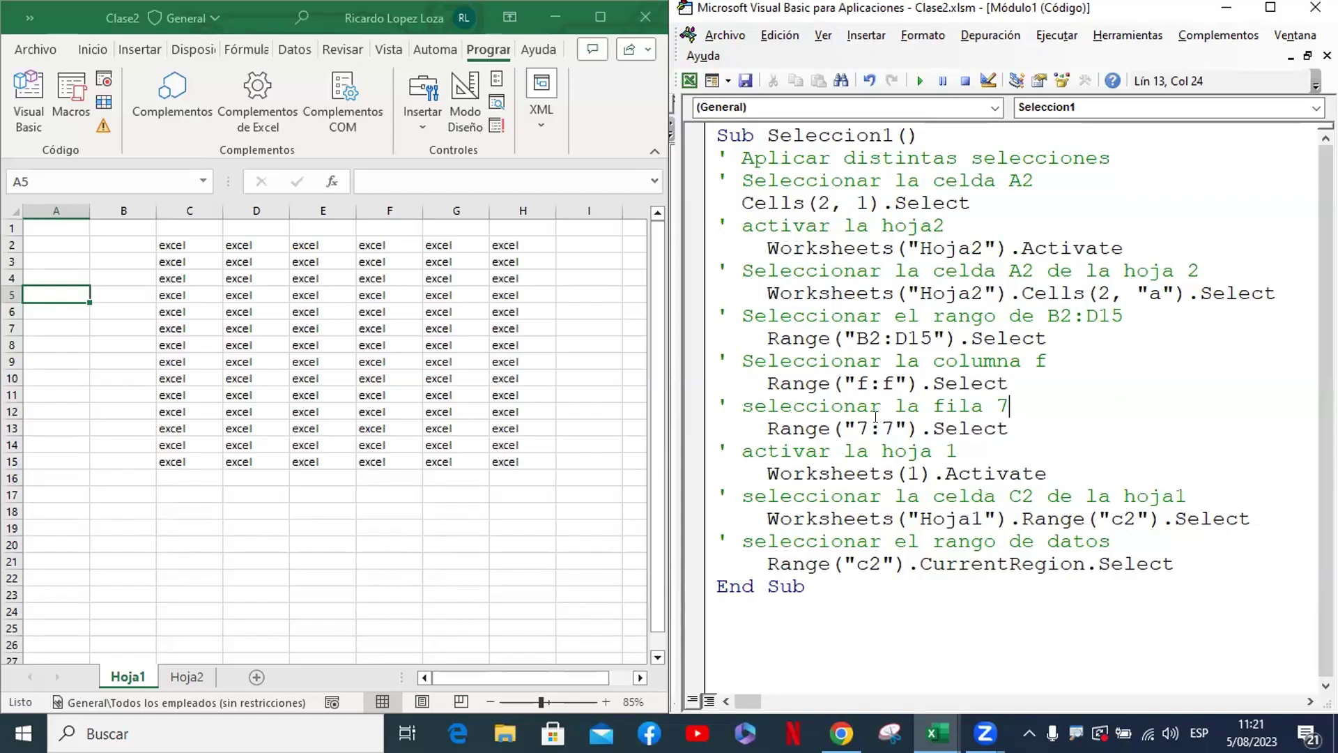
left_click(1029, 417)
left_click(525, 428)
key("Down")
key("Down")
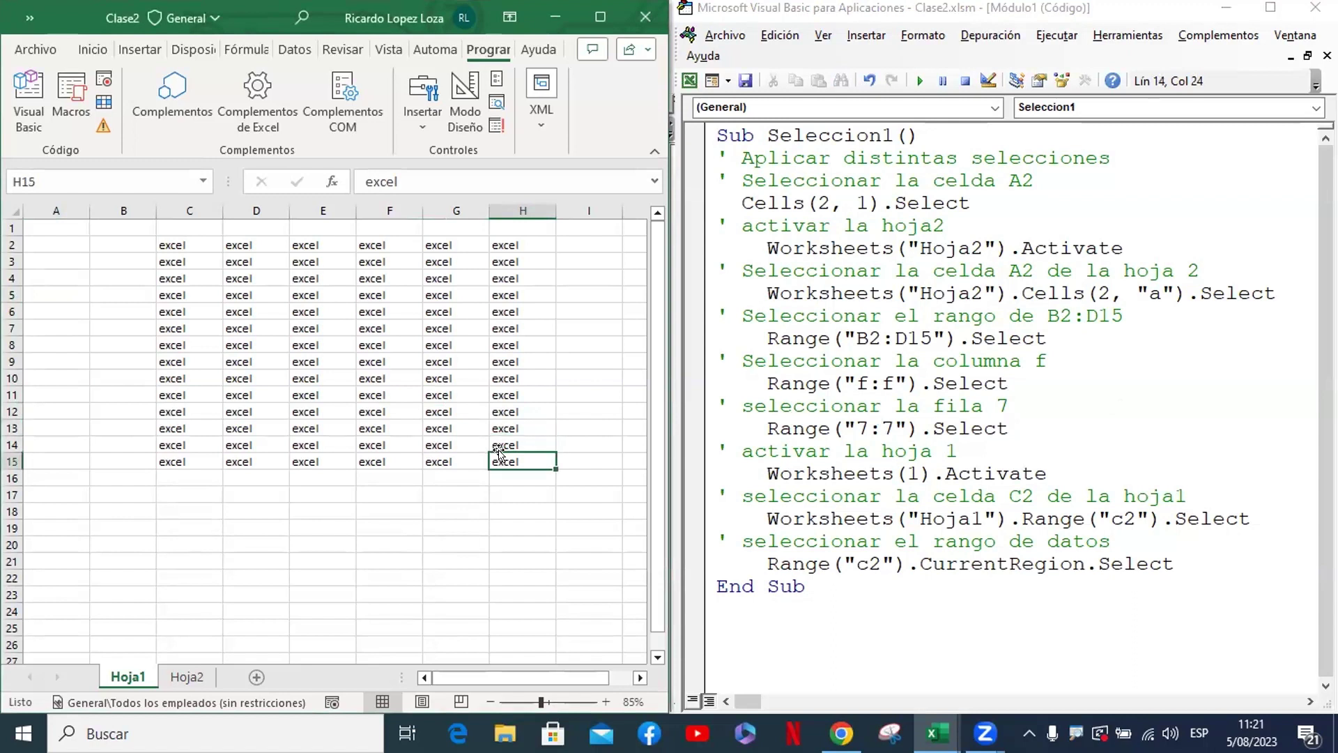
left_click(348, 426)
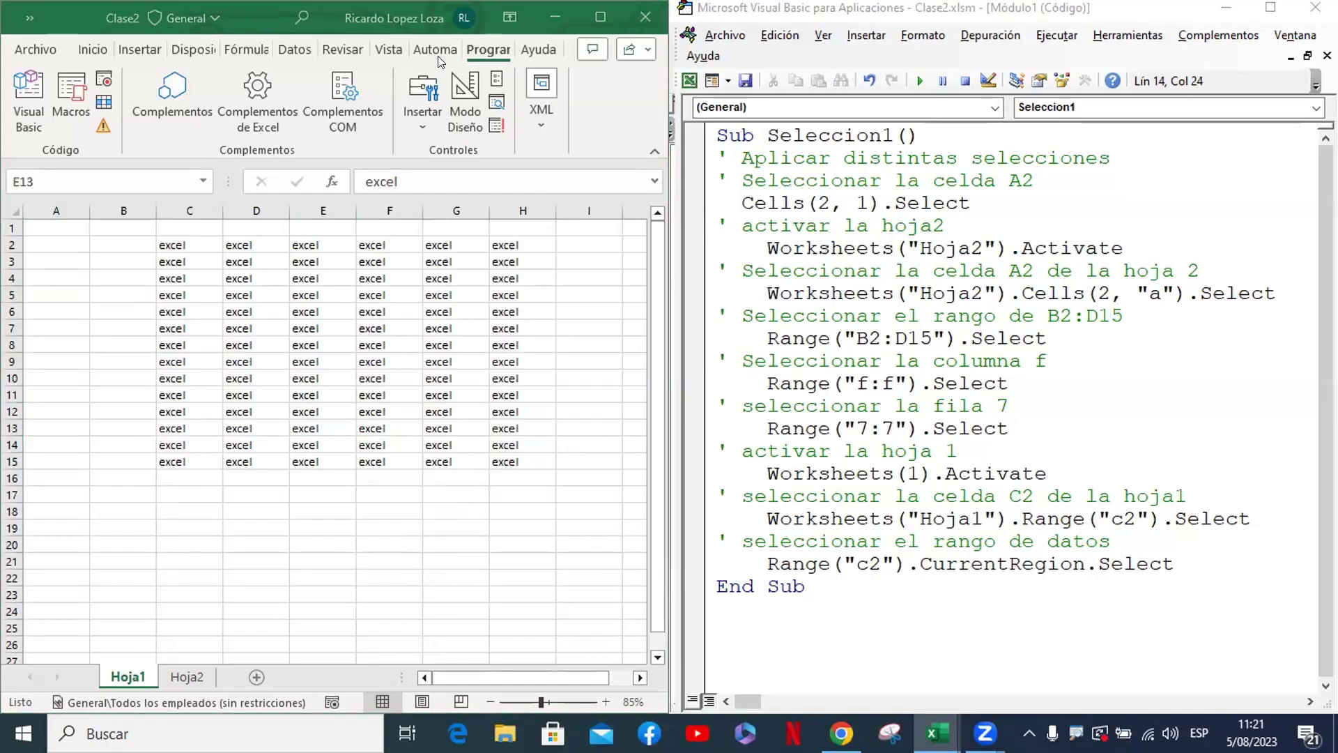
left_click(847, 338)
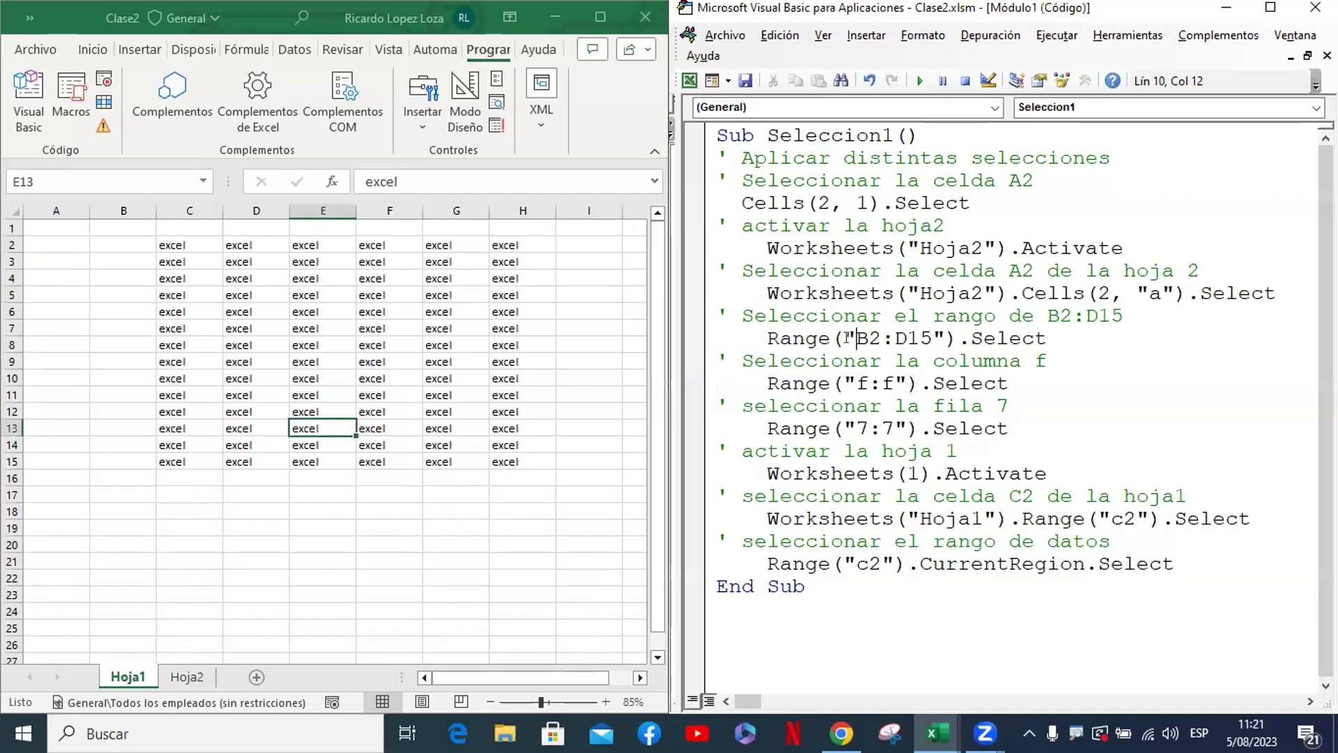
Maximize the VBA editor and dock the project explorer on the left beside the code
left_click(1271, 8)
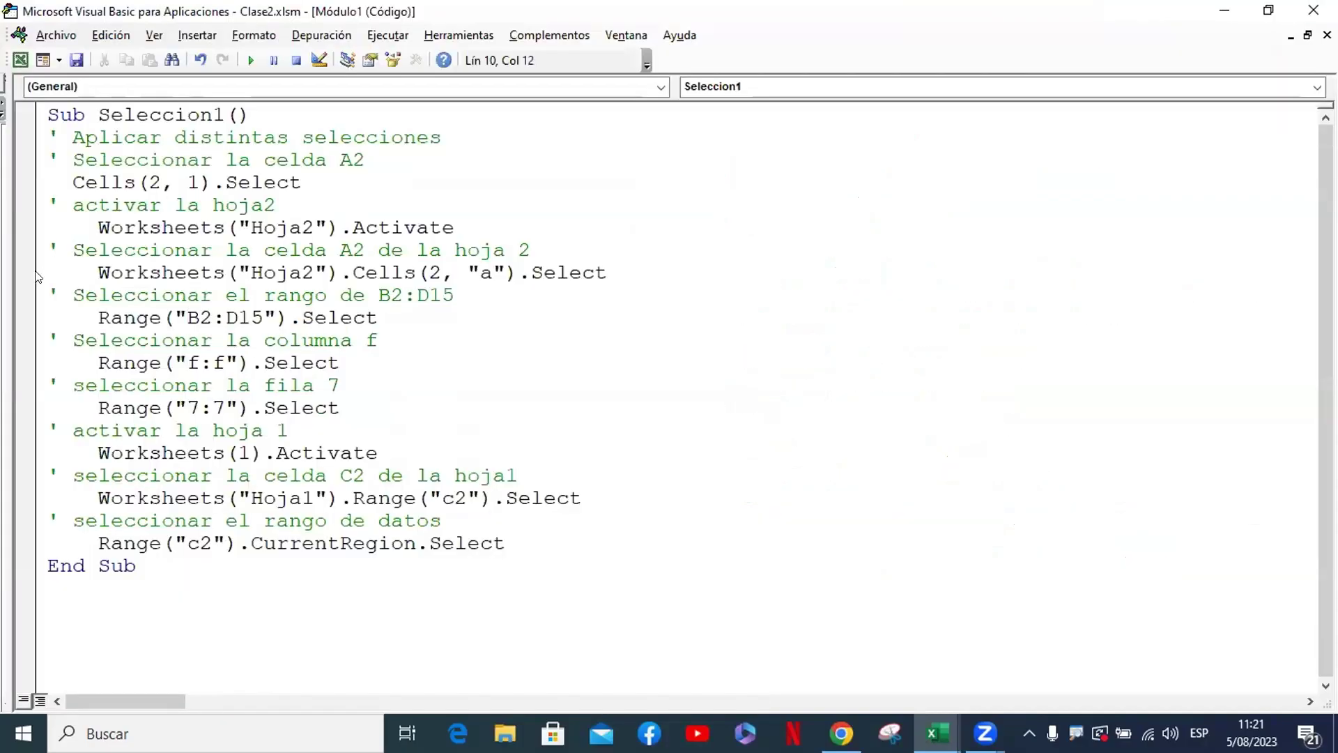
left_click_drag(6, 262, 203, 275)
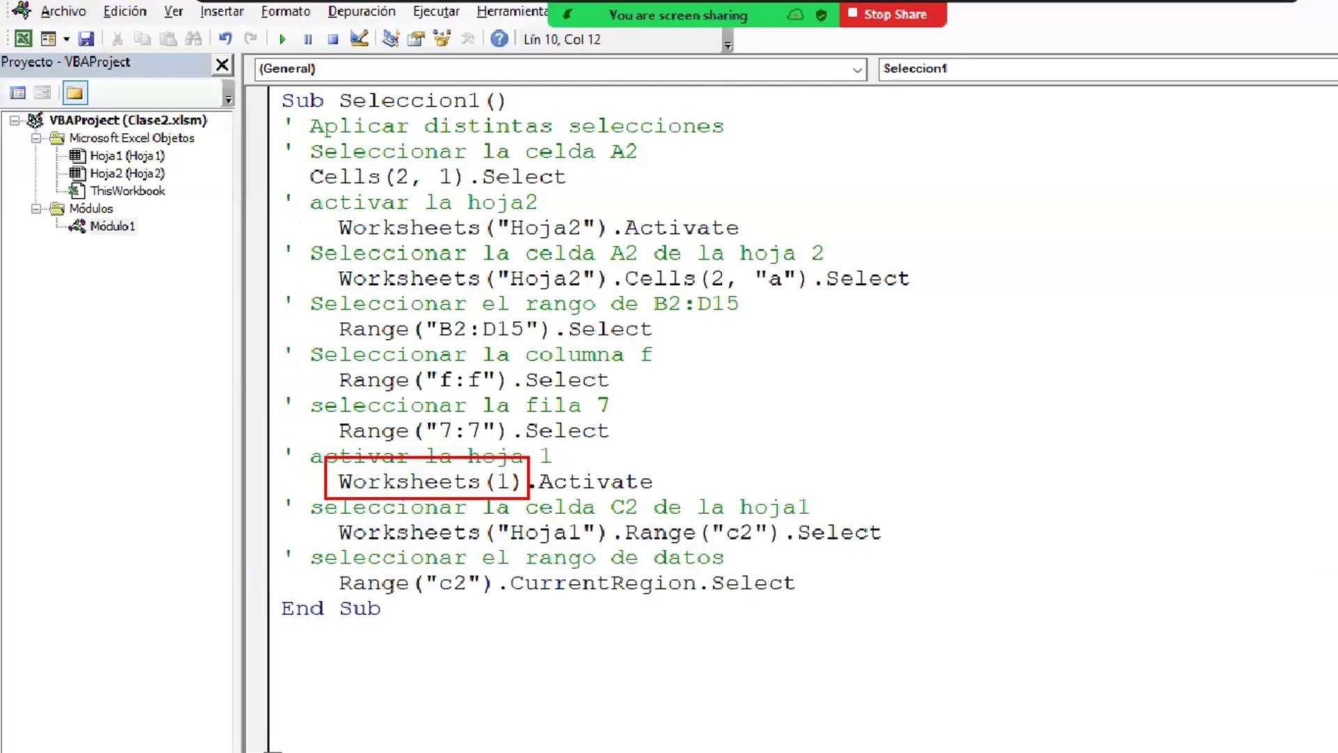
left_click_drag(513, 550, 609, 550)
left_click_drag(511, 549, 613, 549)
left_click_drag(12, 155, 62, 156)
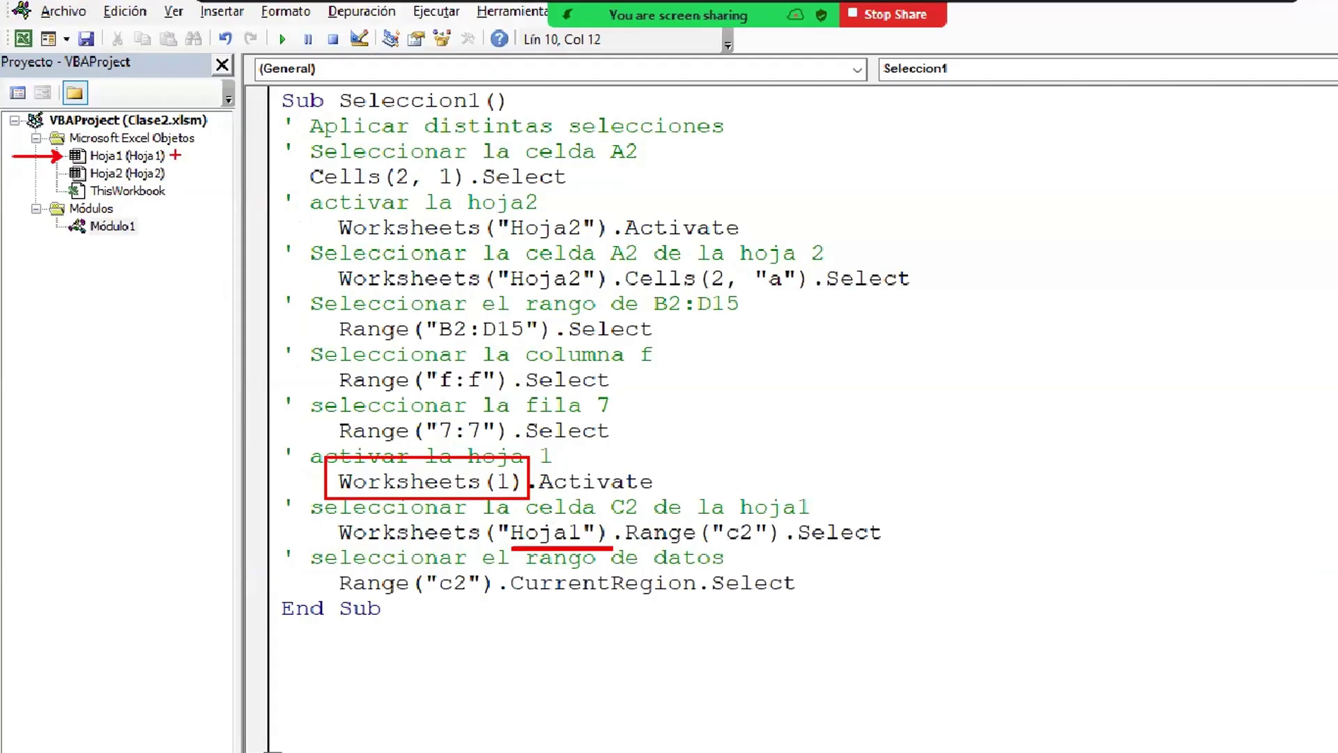
mouse_move(176, 149)
left_mouse_down()
mouse_move(188, 258)
mouse_move(166, 320)
left_mouse_up()
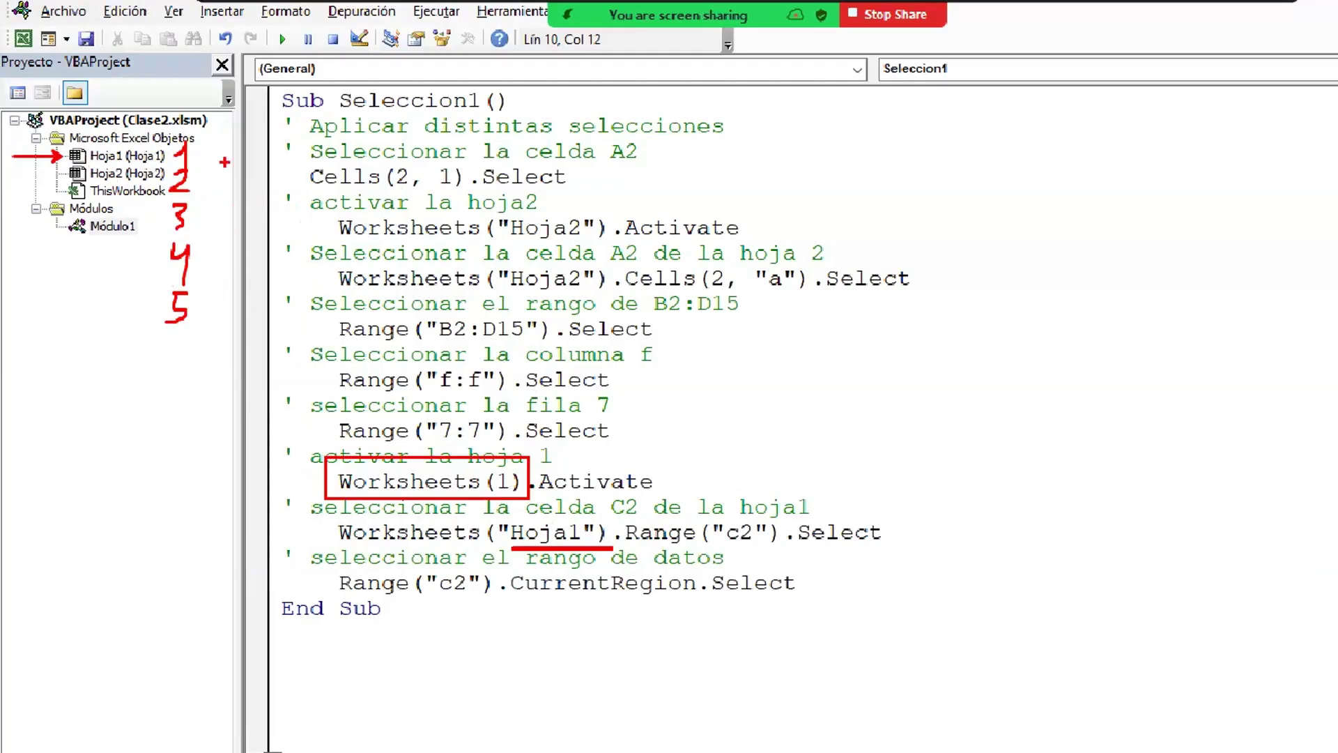
mouse_move(57, 138)
left_mouse_down()
mouse_move(198, 166)
mouse_move(352, 355)
mouse_move(469, 465)
mouse_move(486, 463)
left_mouse_up()
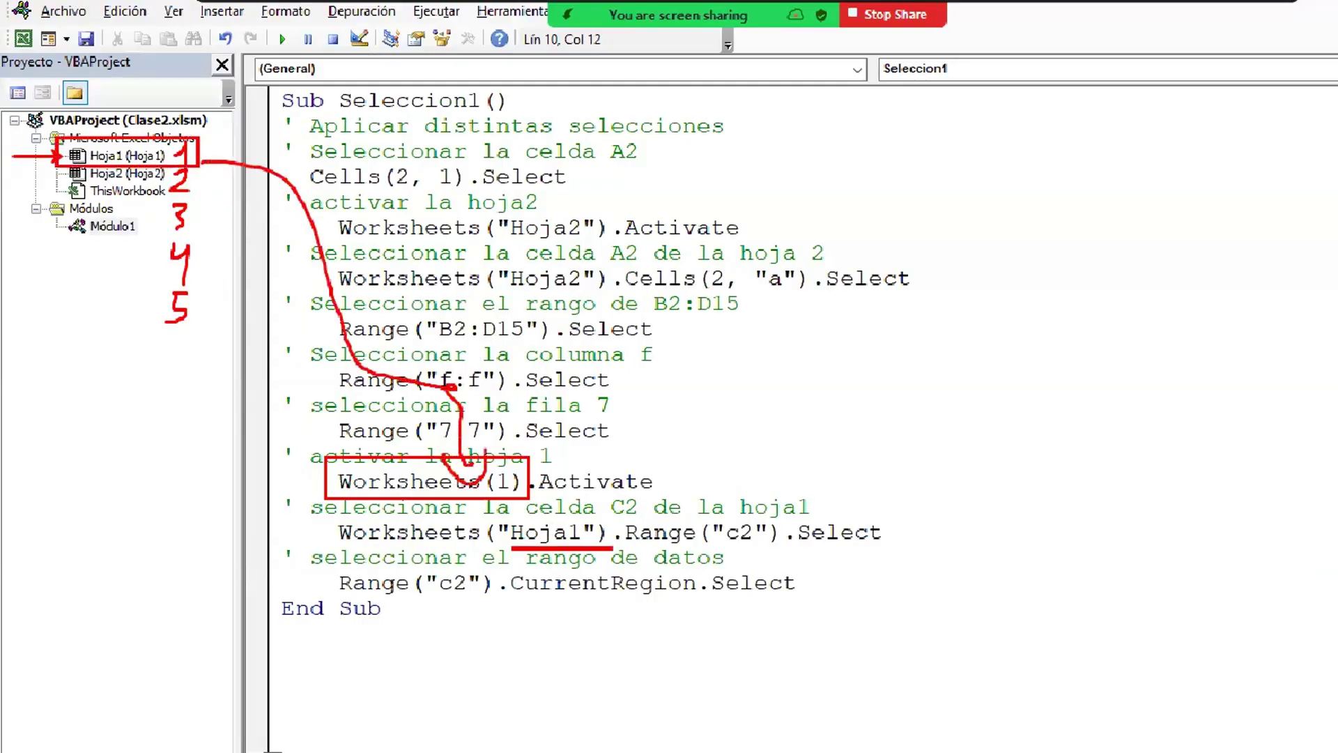
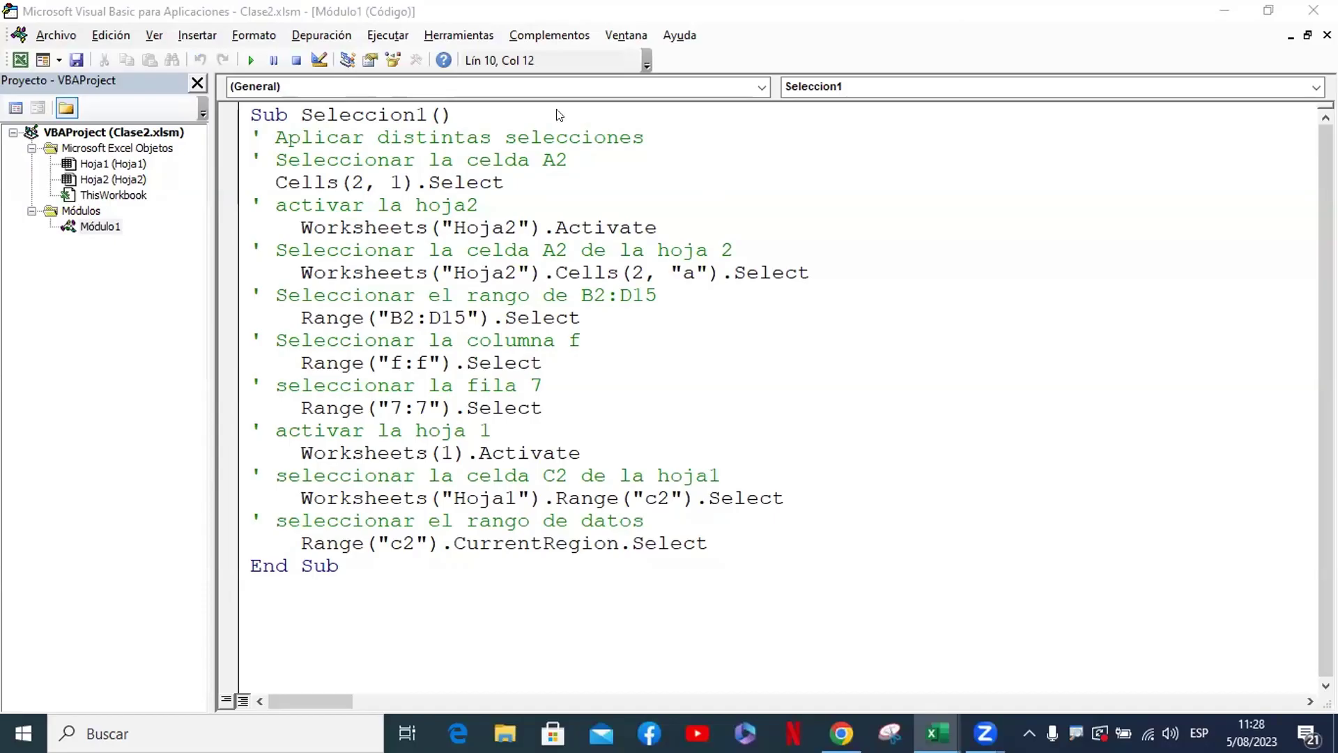
Create an empty Sub Seleccion2() below Seleccion1 and show it alone in Procedure View
left_click(658, 475)
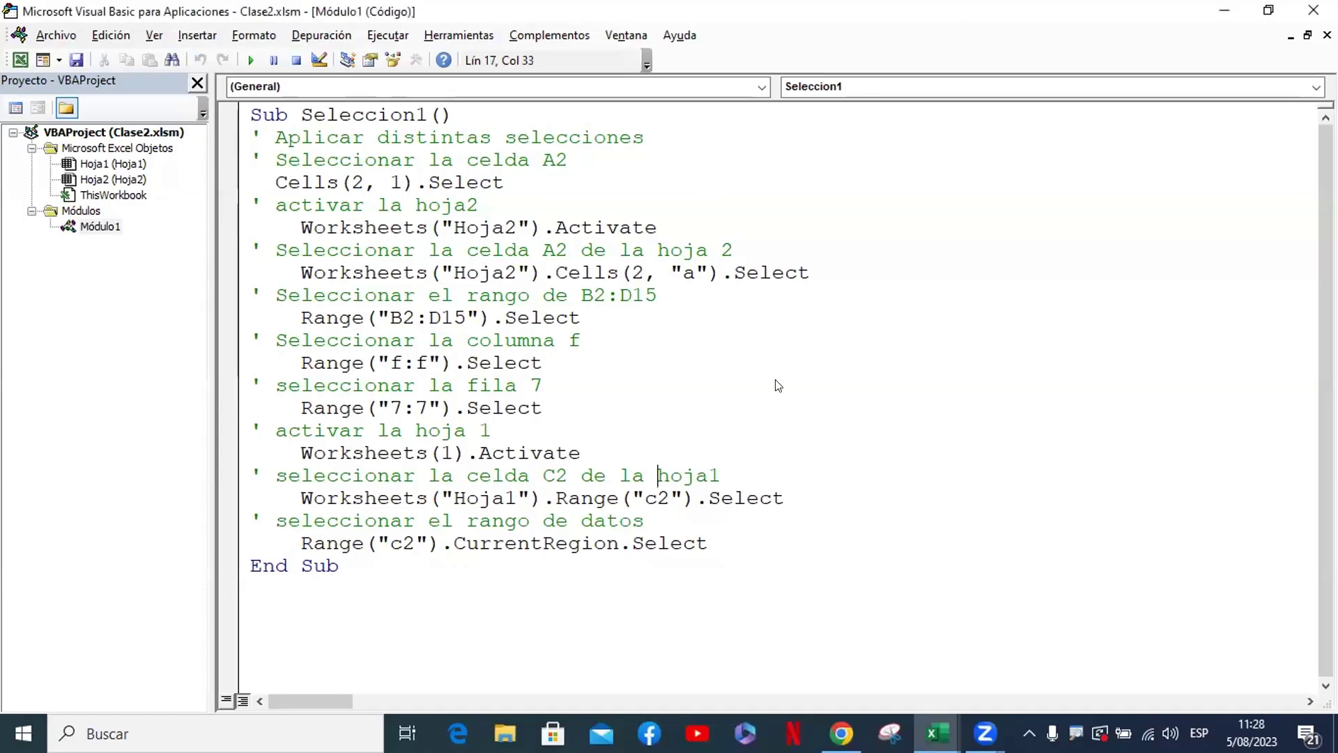
left_click(287, 591)
type("sub ")
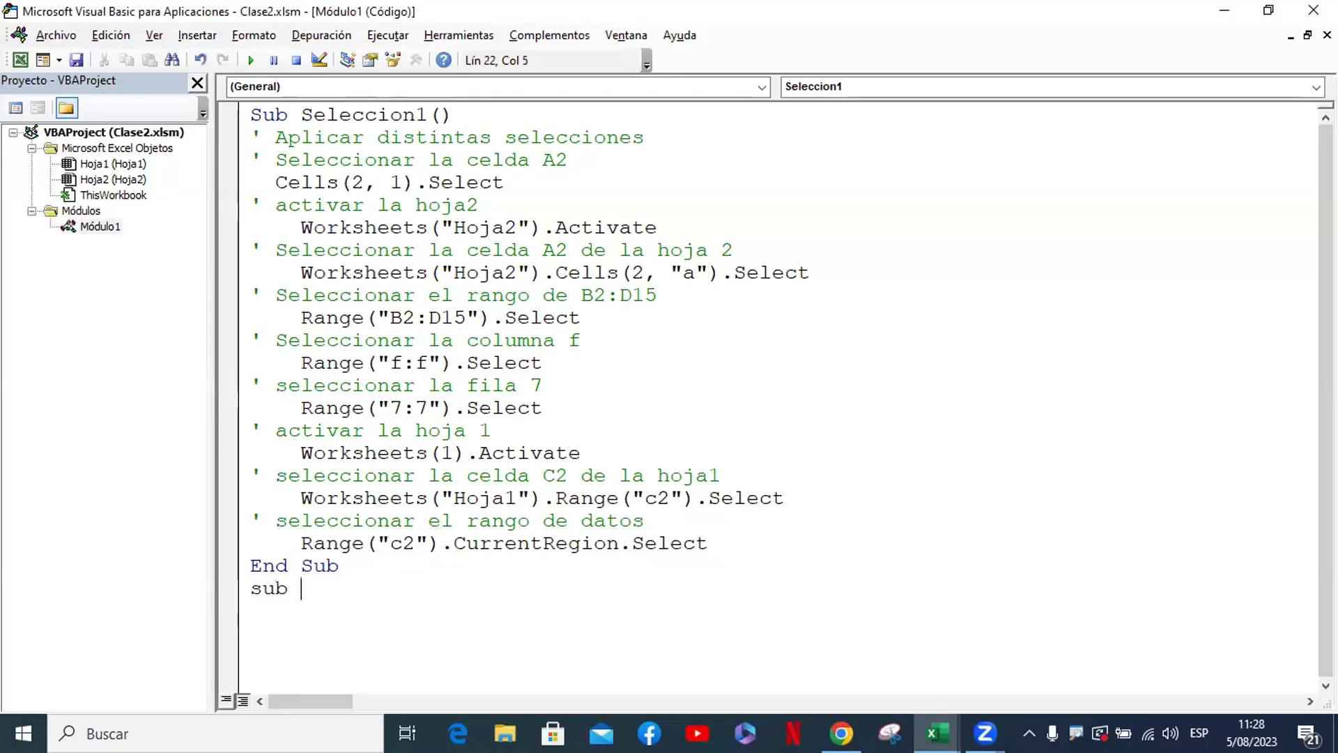
type("Selec")
type("cion2")
key("Return")
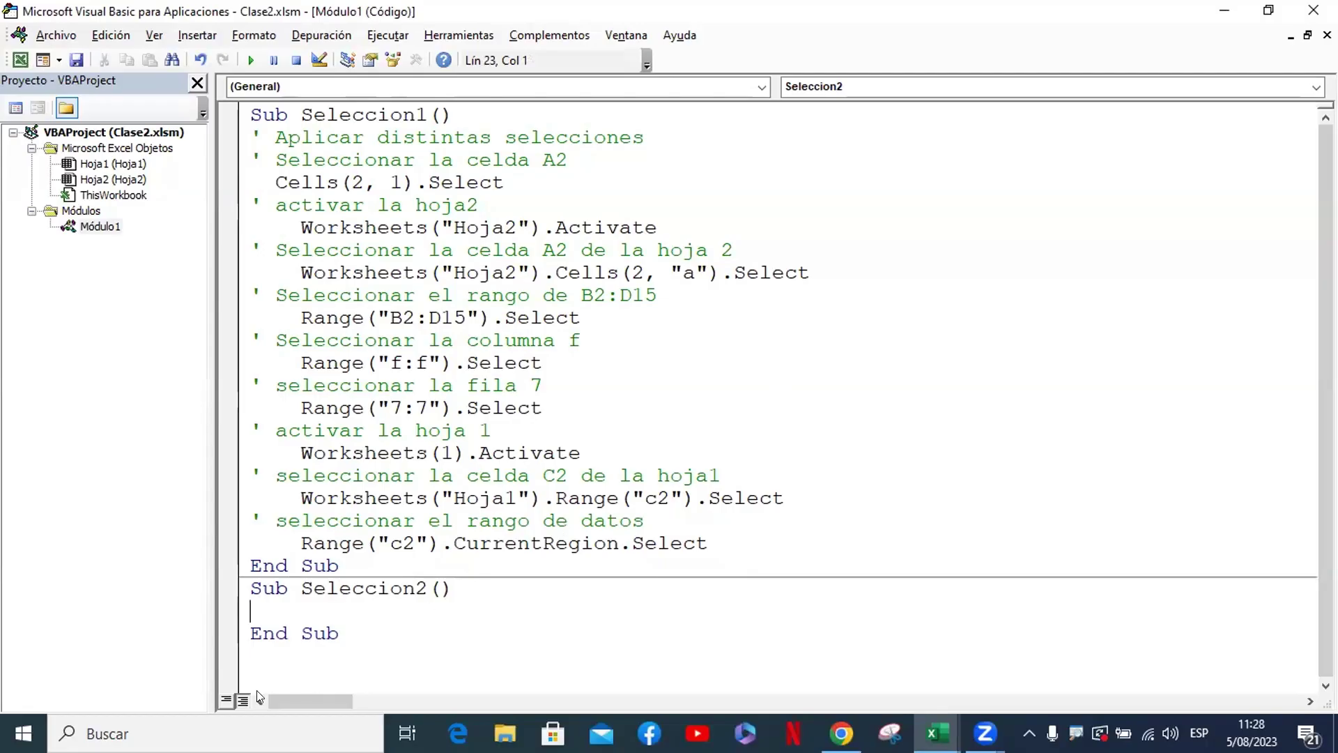
left_click(225, 701)
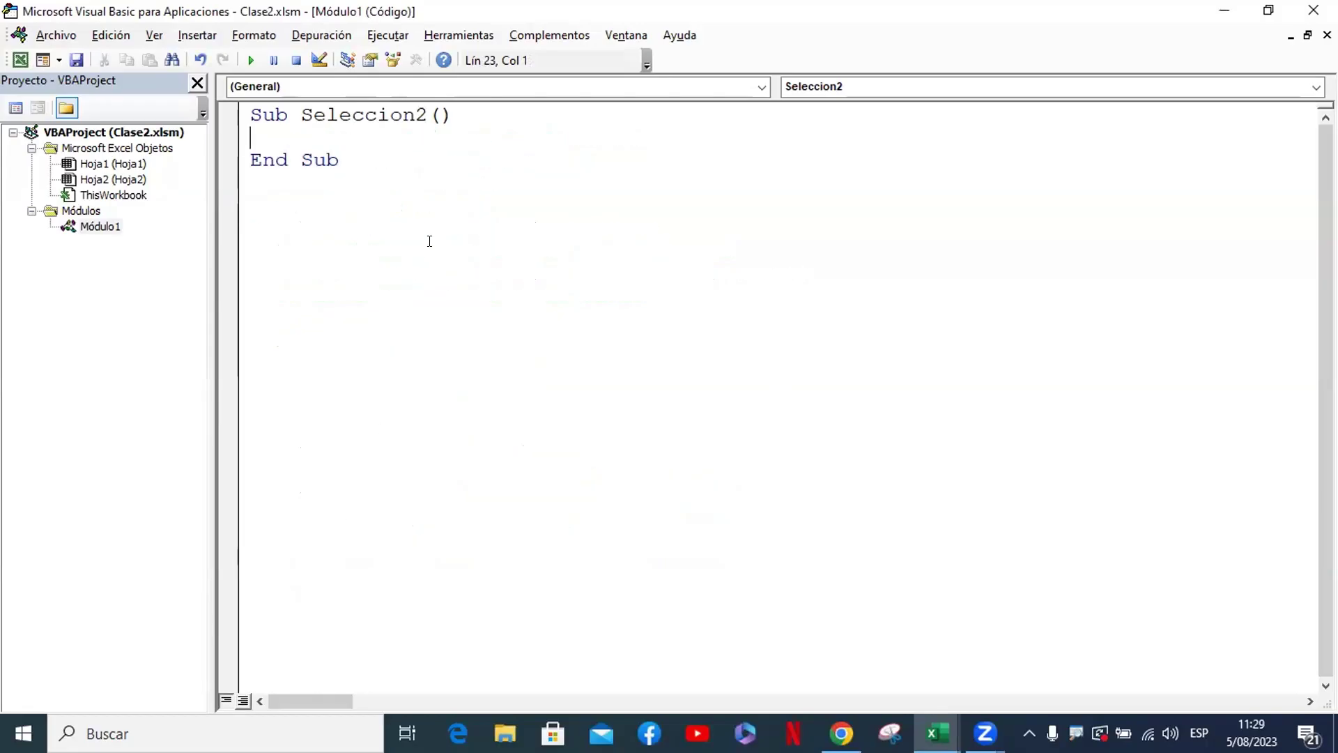
left_click(243, 701)
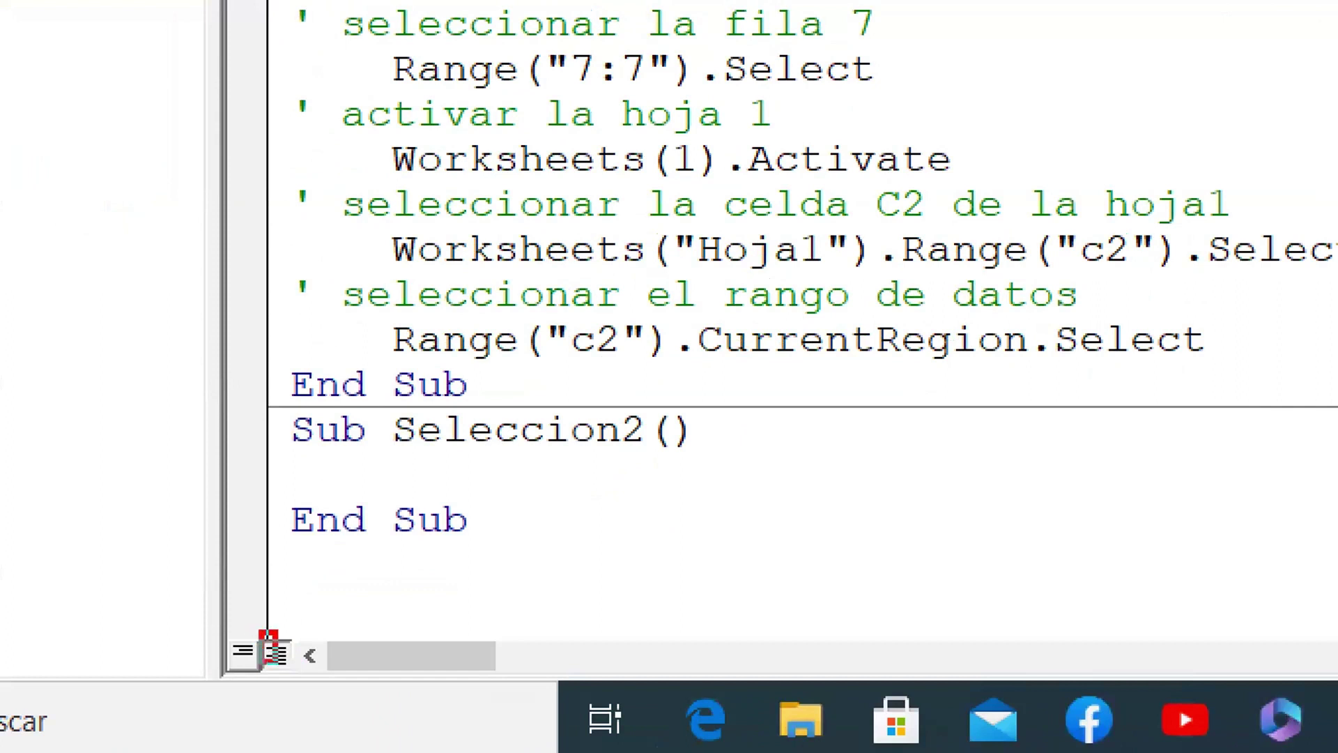
mouse_move(258, 629)
left_mouse_down()
mouse_move(301, 685)
mouse_move(446, 585)
left_mouse_up()
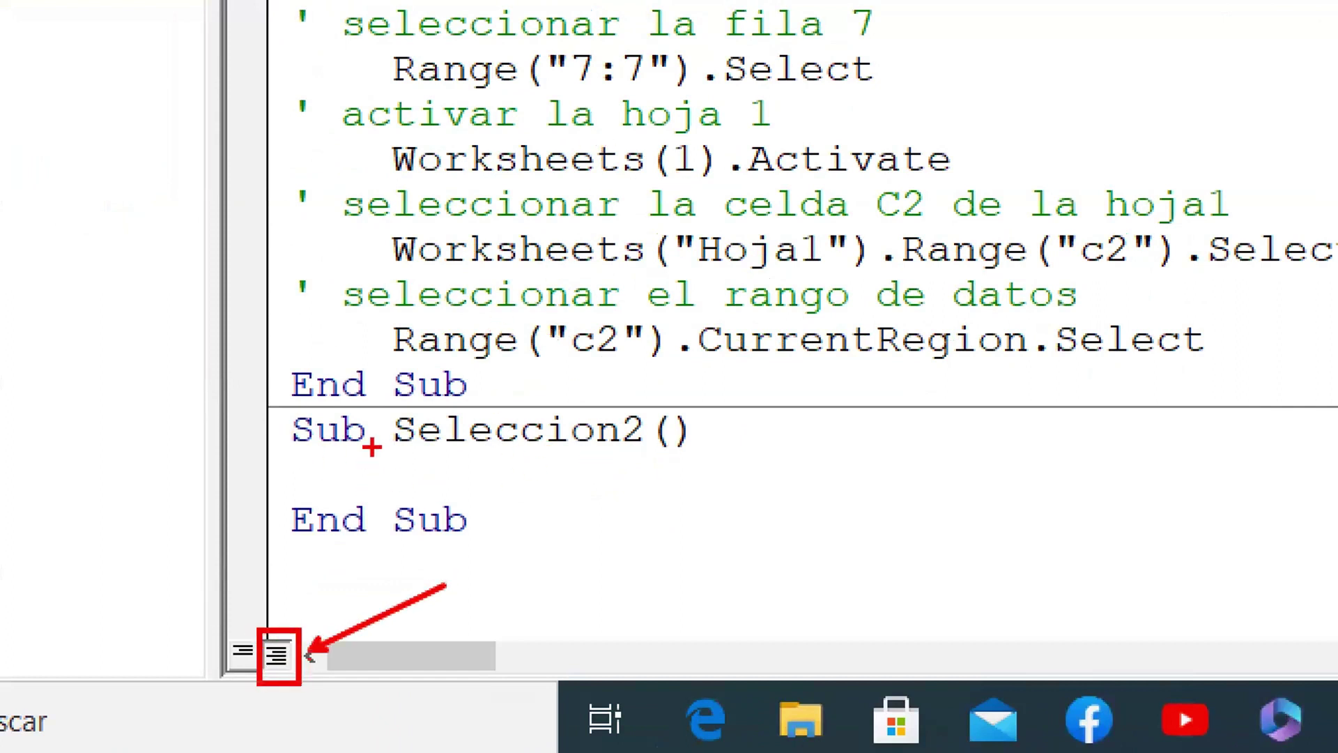
left_click_drag(372, 448, 299, 455)
left_click_drag(311, 272, 269, 272)
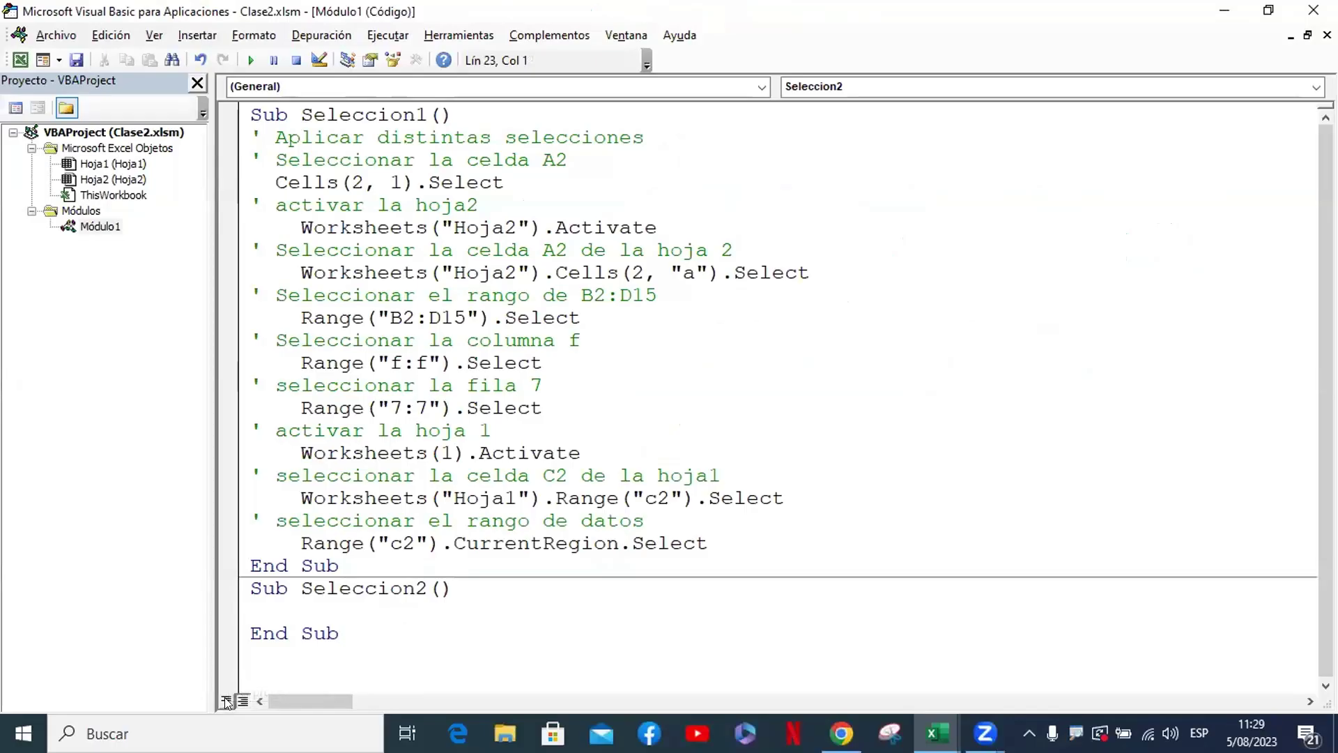
left_click(453, 385)
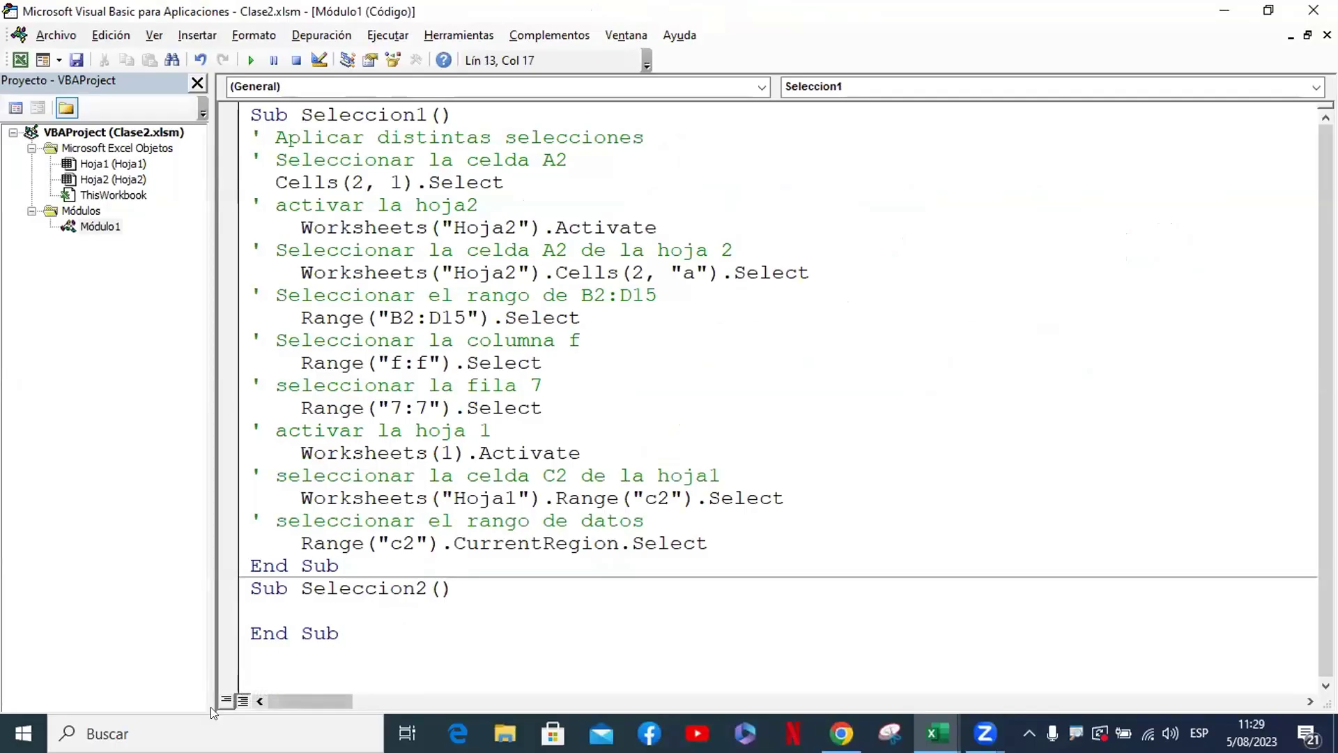
left_click(227, 700)
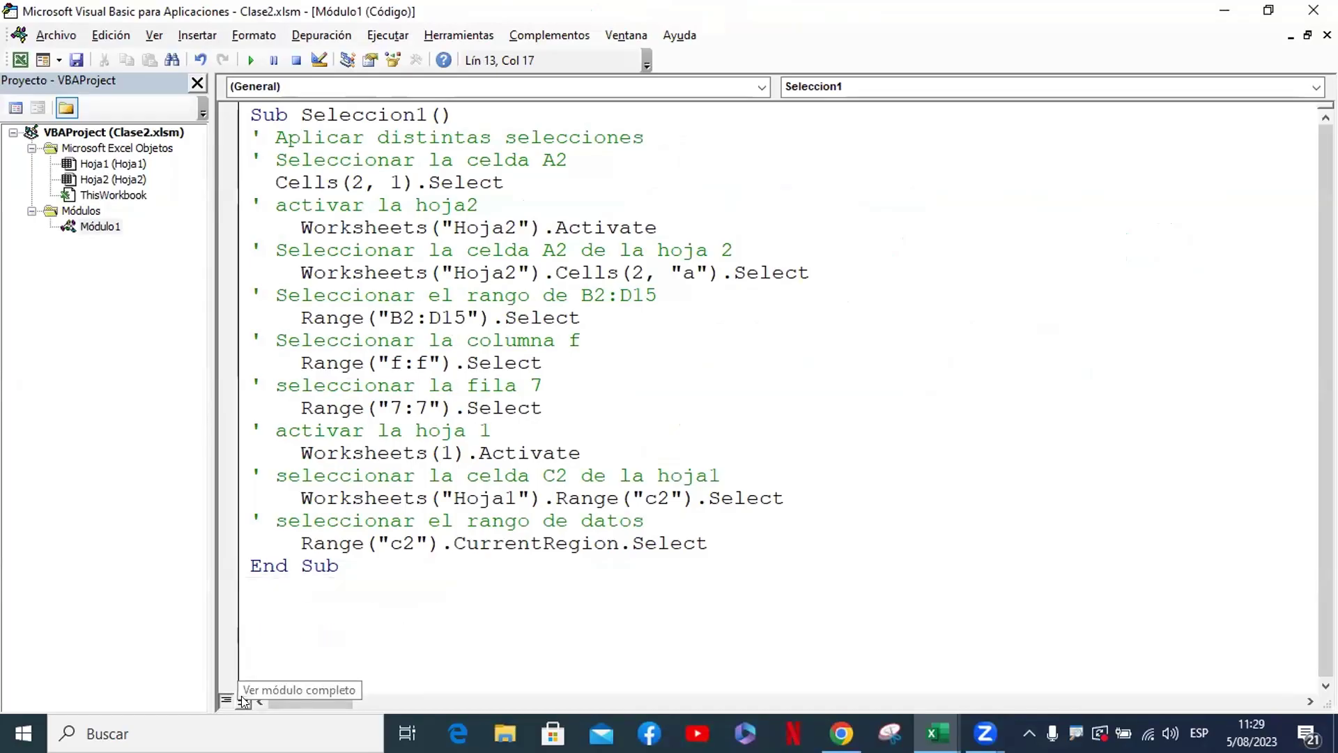
left_click(242, 700)
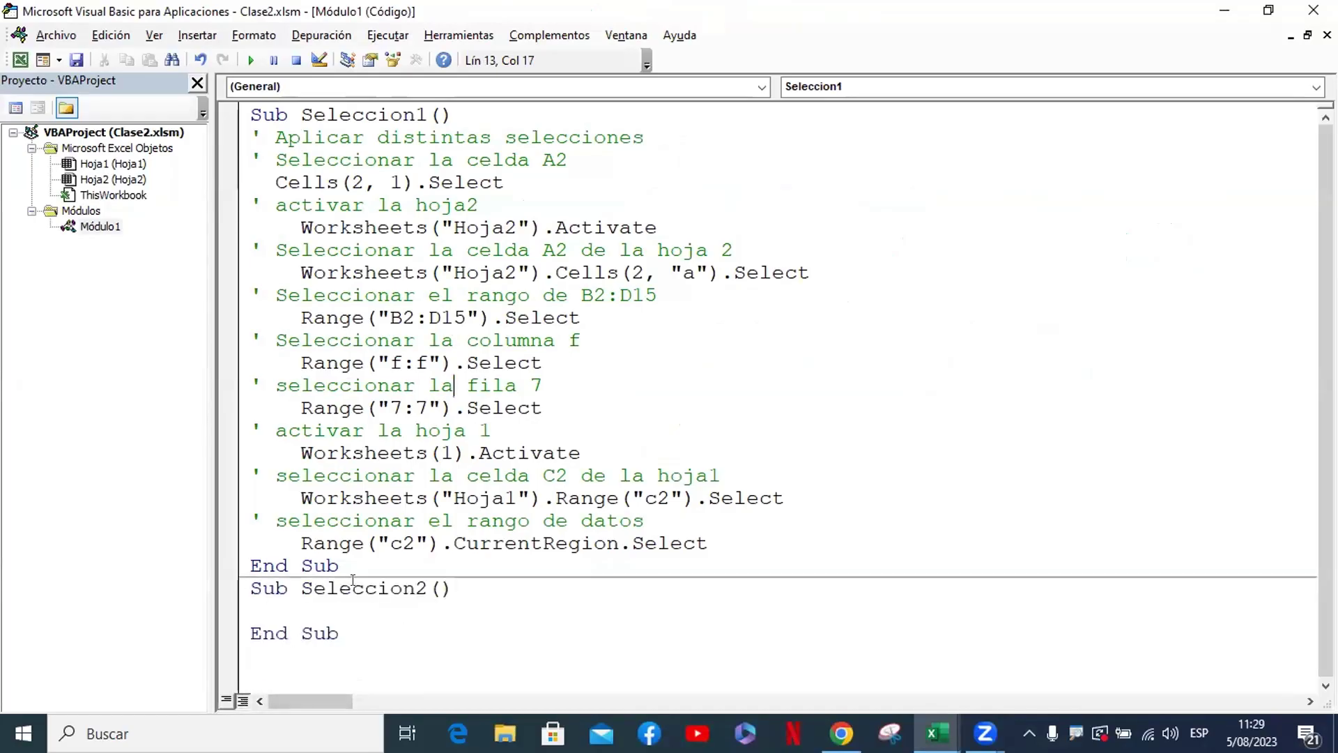
left_click(363, 611)
left_click(226, 701)
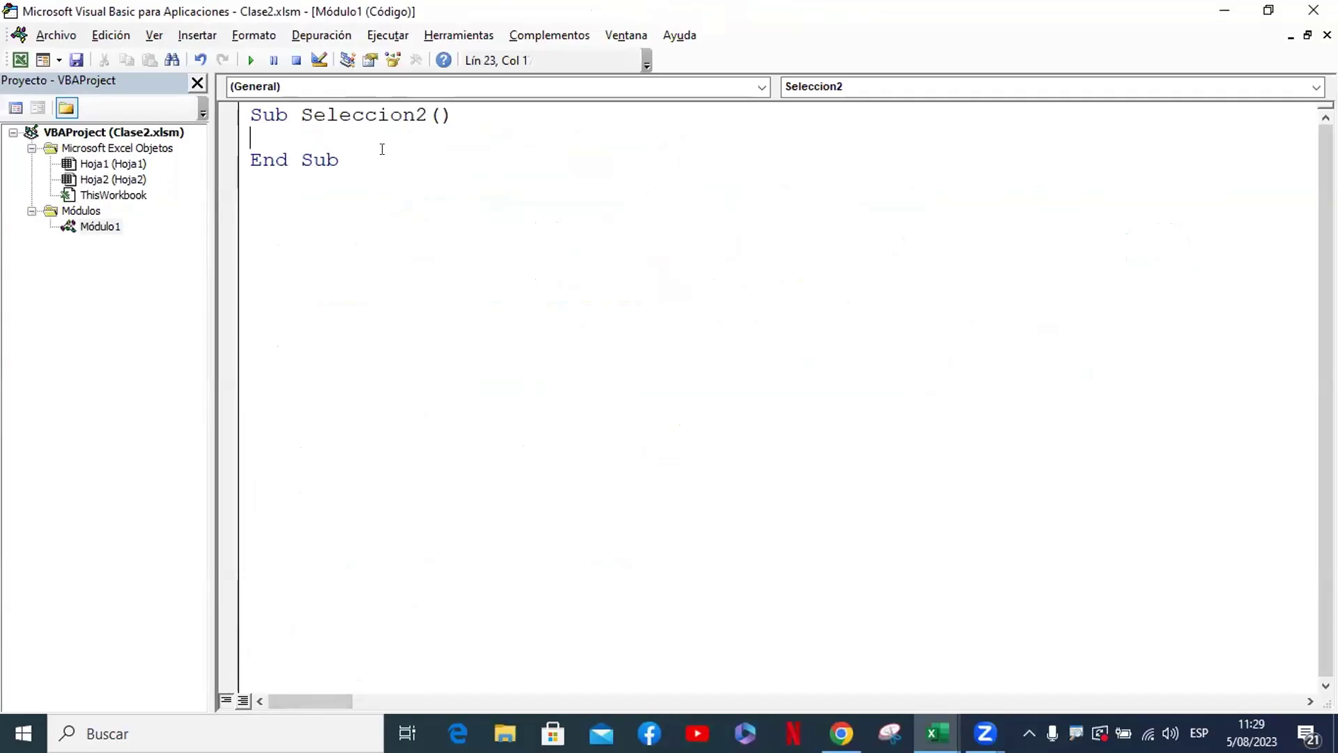
Bring up the Excel workbook maximized on sheet Hoja1
left_click(21, 59)
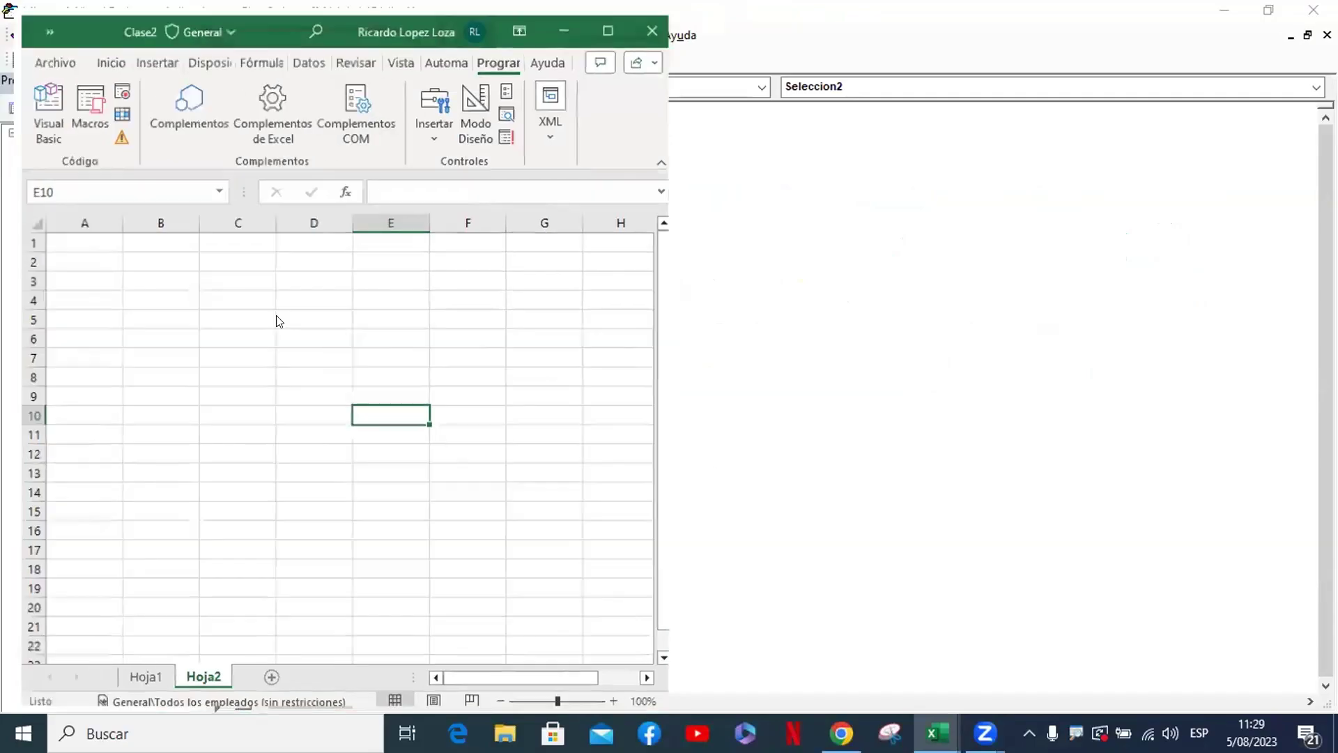
left_click(126, 678)
left_click(323, 460)
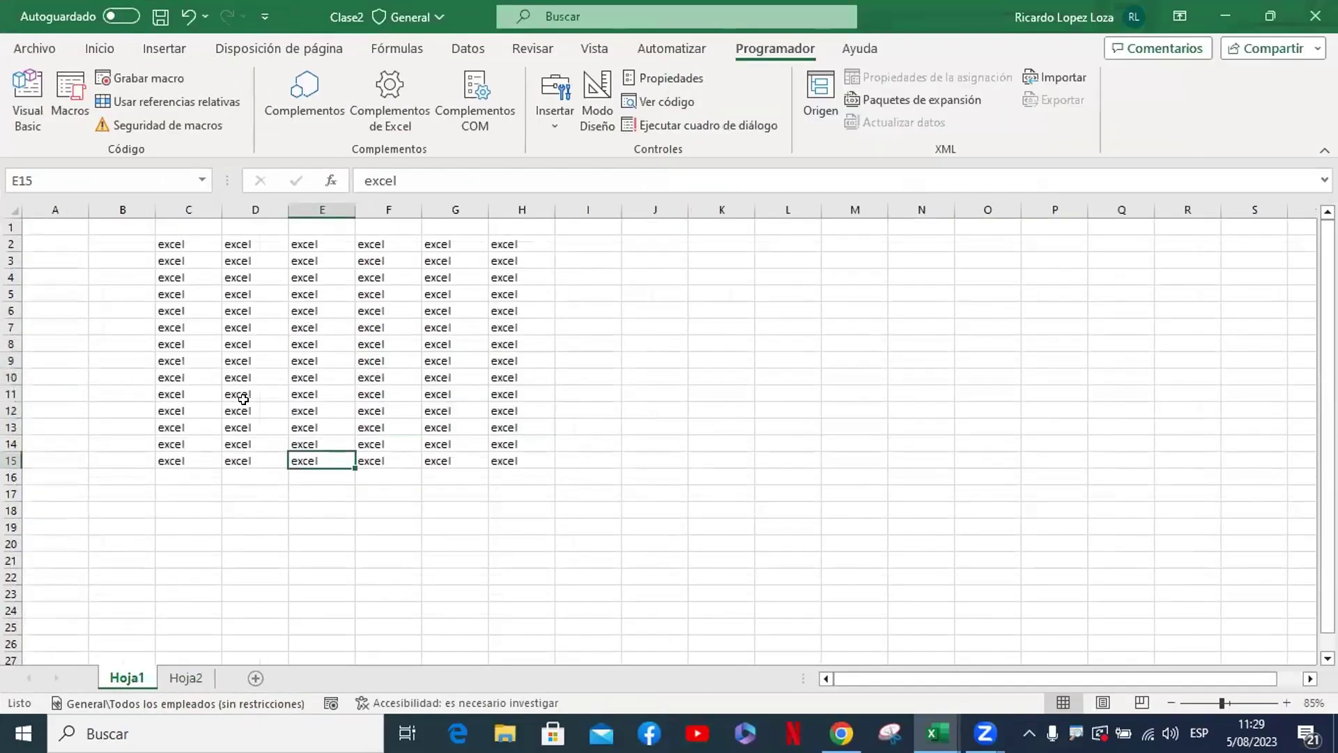
scroll(244, 399, "up", 1, "ctrl")
scroll(263, 334, "up", 1, "ctrl")
scroll(312, 276, "up", 2, "ctrl")
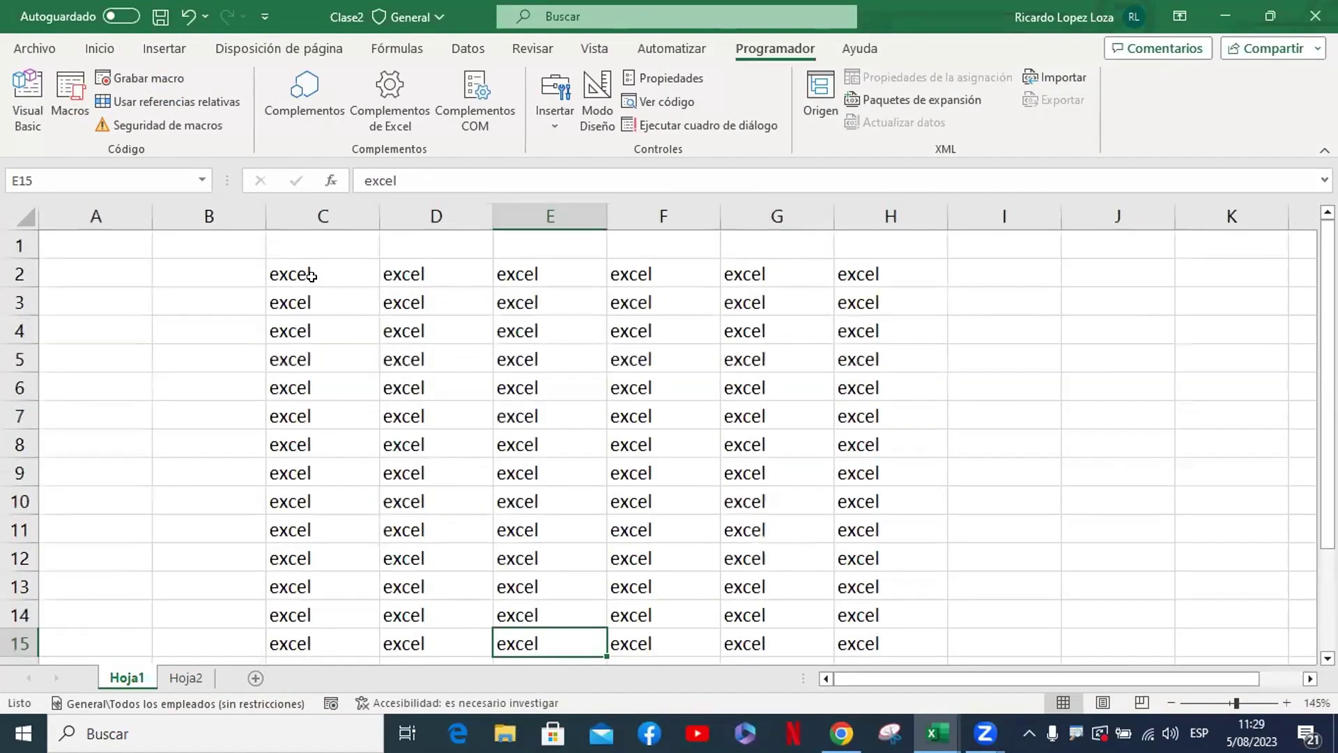
scroll(312, 276, "down", 1, "ctrl")
Check the corners C2, C15, H2 and H15 of the excel block, end on C2, then return to VBA
left_click(322, 266)
left_click(307, 589)
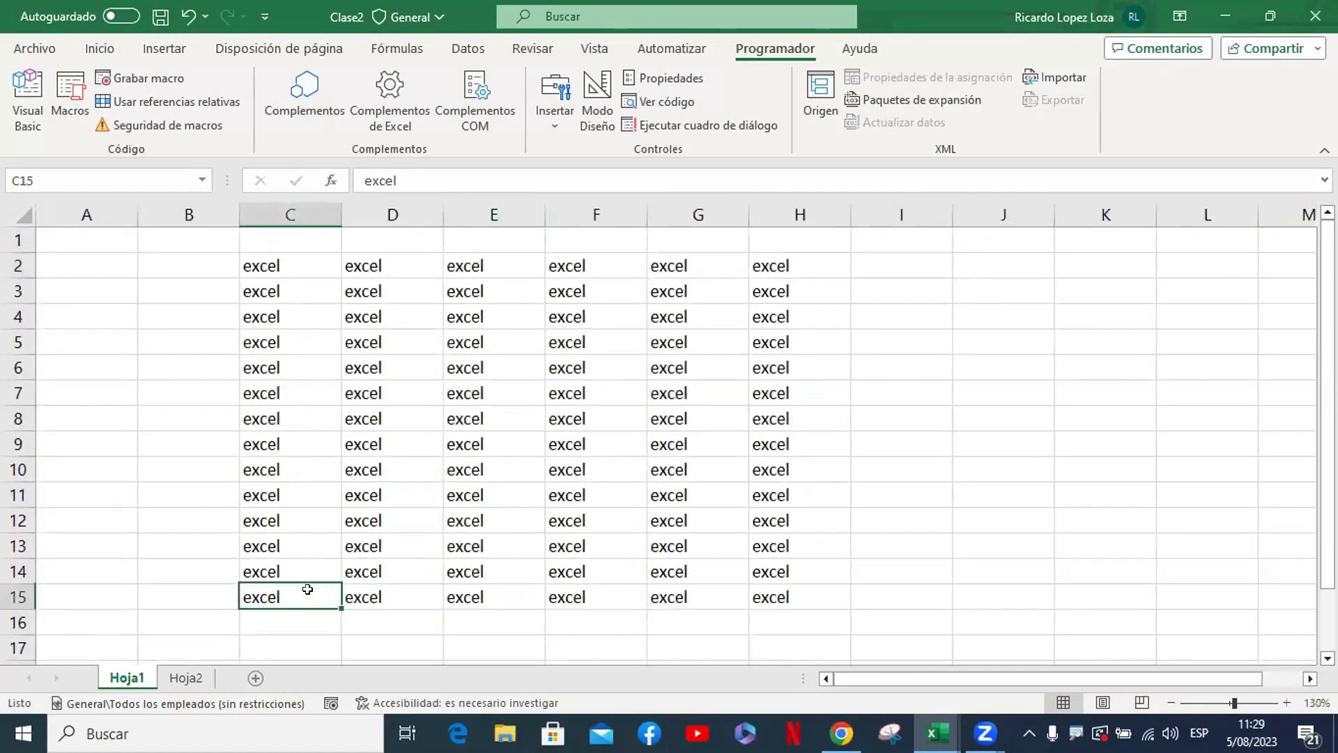
left_click(732, 589)
left_click(795, 274)
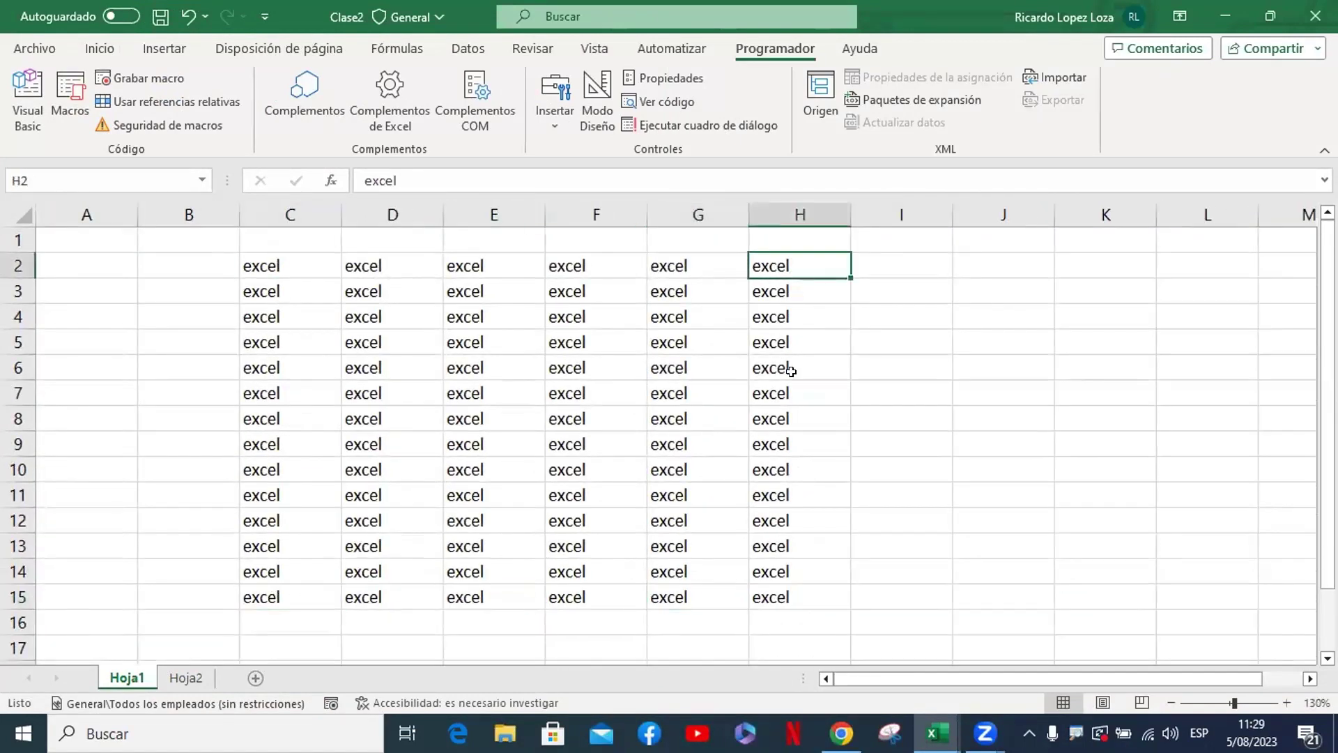
left_click(774, 598)
left_click(247, 262)
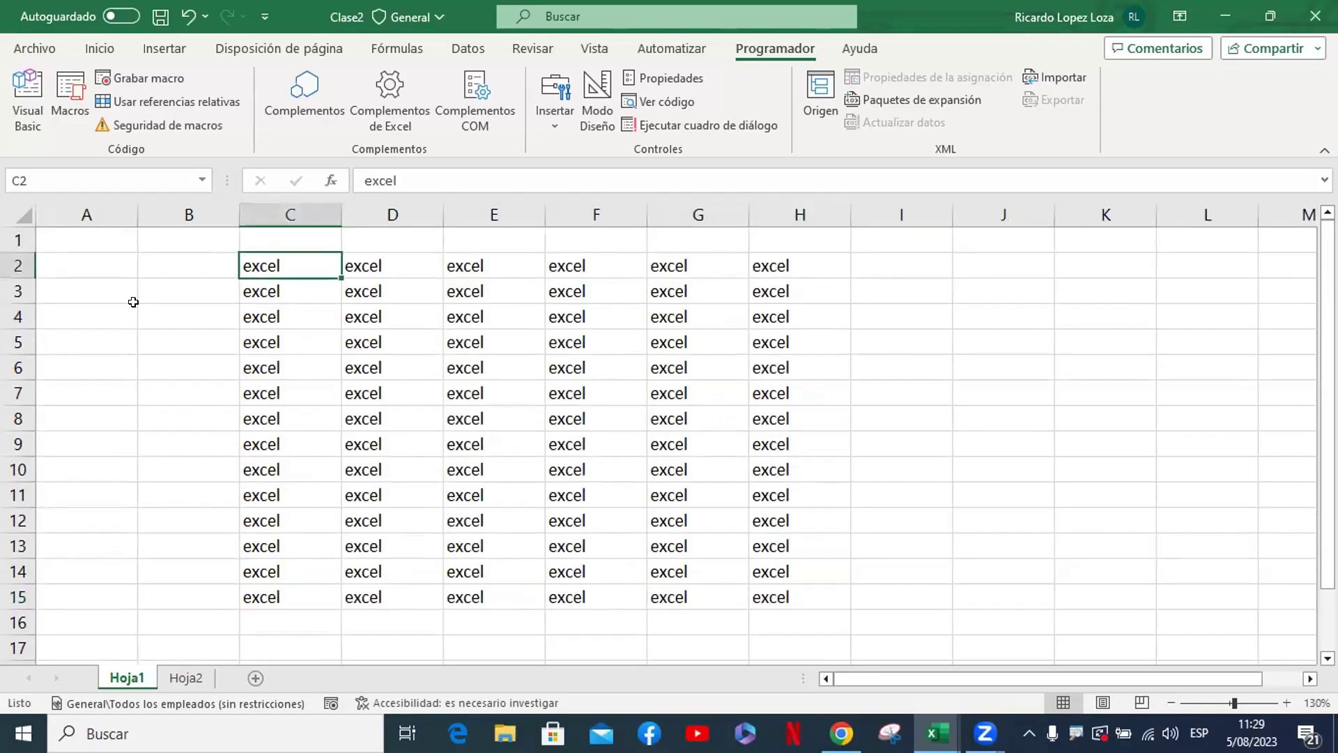
left_click(11, 104)
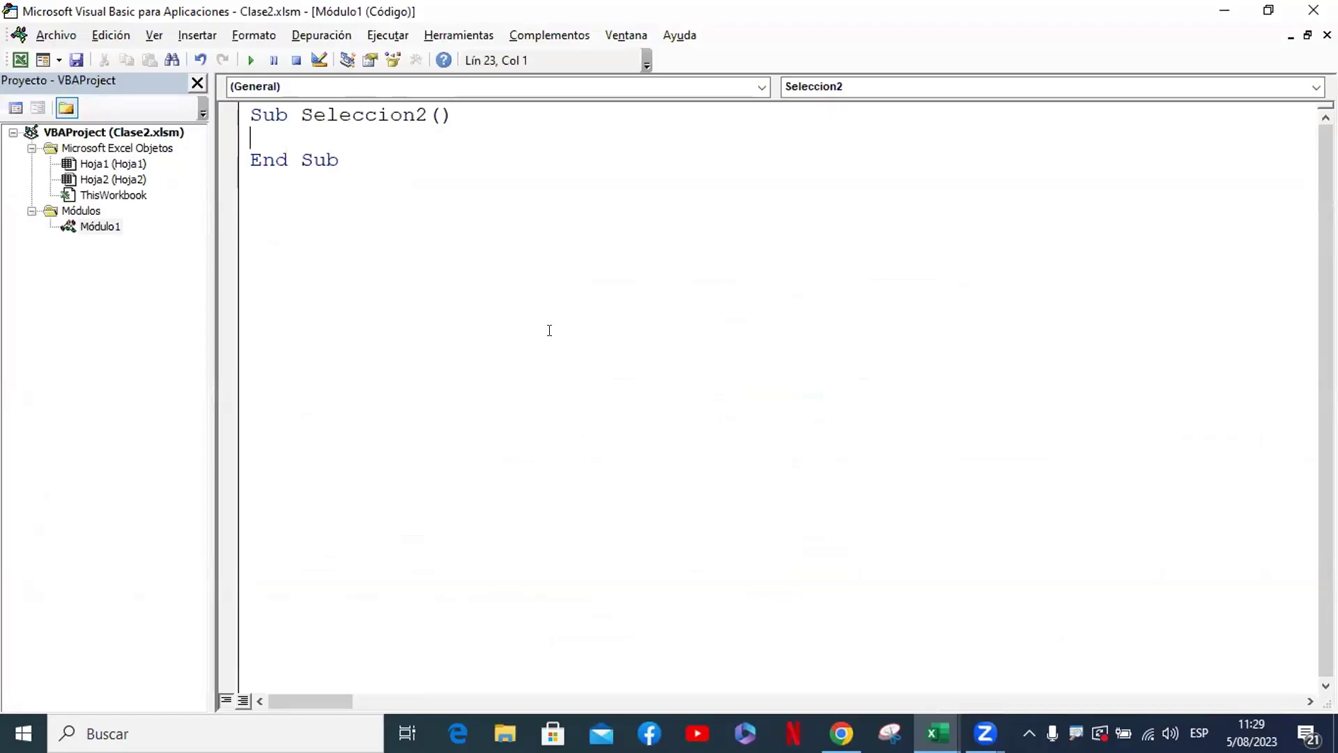
Add the comment ' moverse desde una celda hasta el final de la columna to Seleccion2
key("Tab")
key("BackSpace")
type("Es")
key("BackSpace")
key("BackSpace")
type("' ")
type("moverse ")
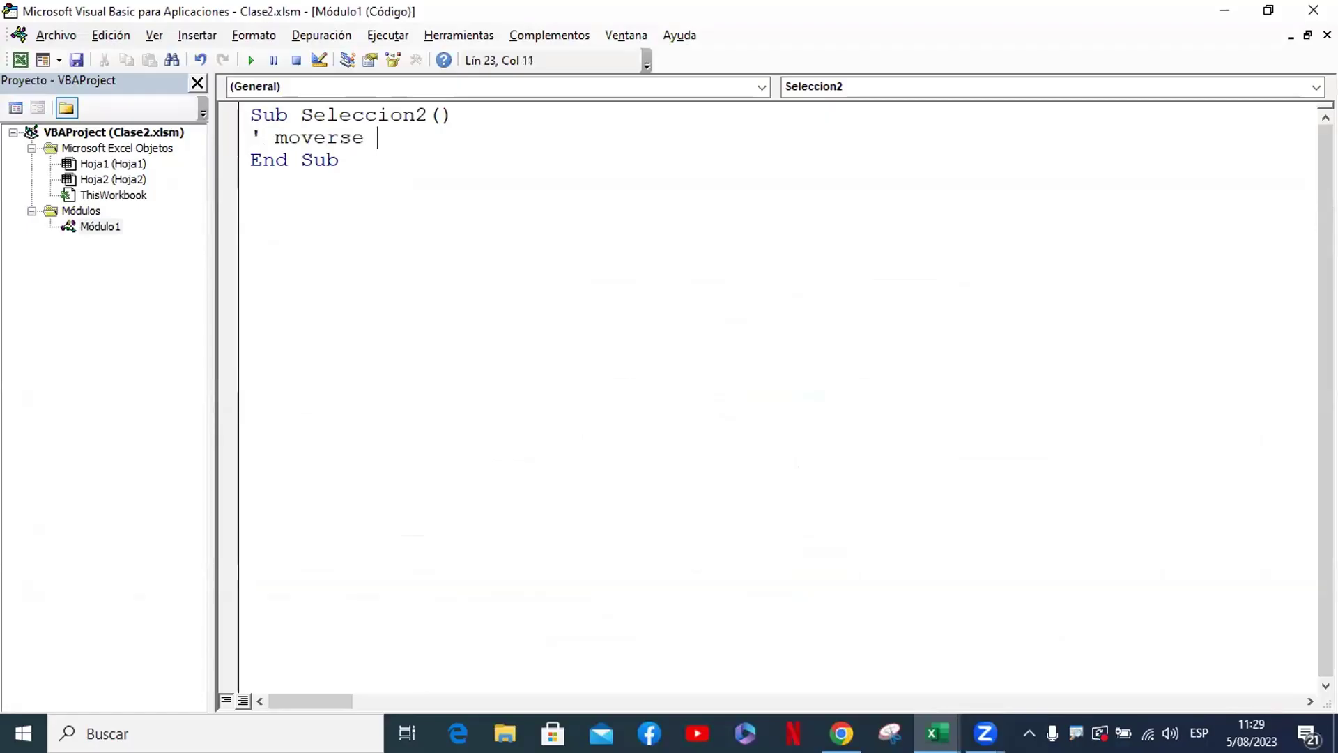
type("desde ")
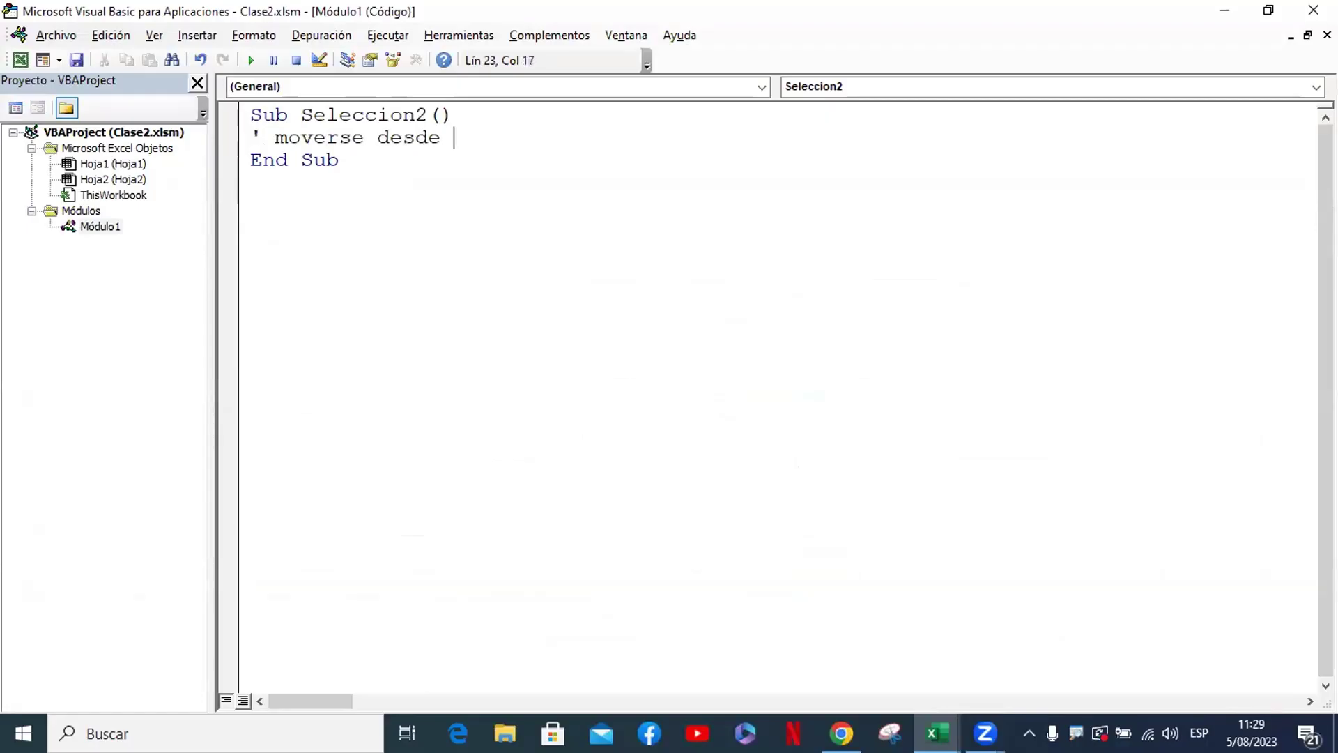
type("una ")
type("celda ")
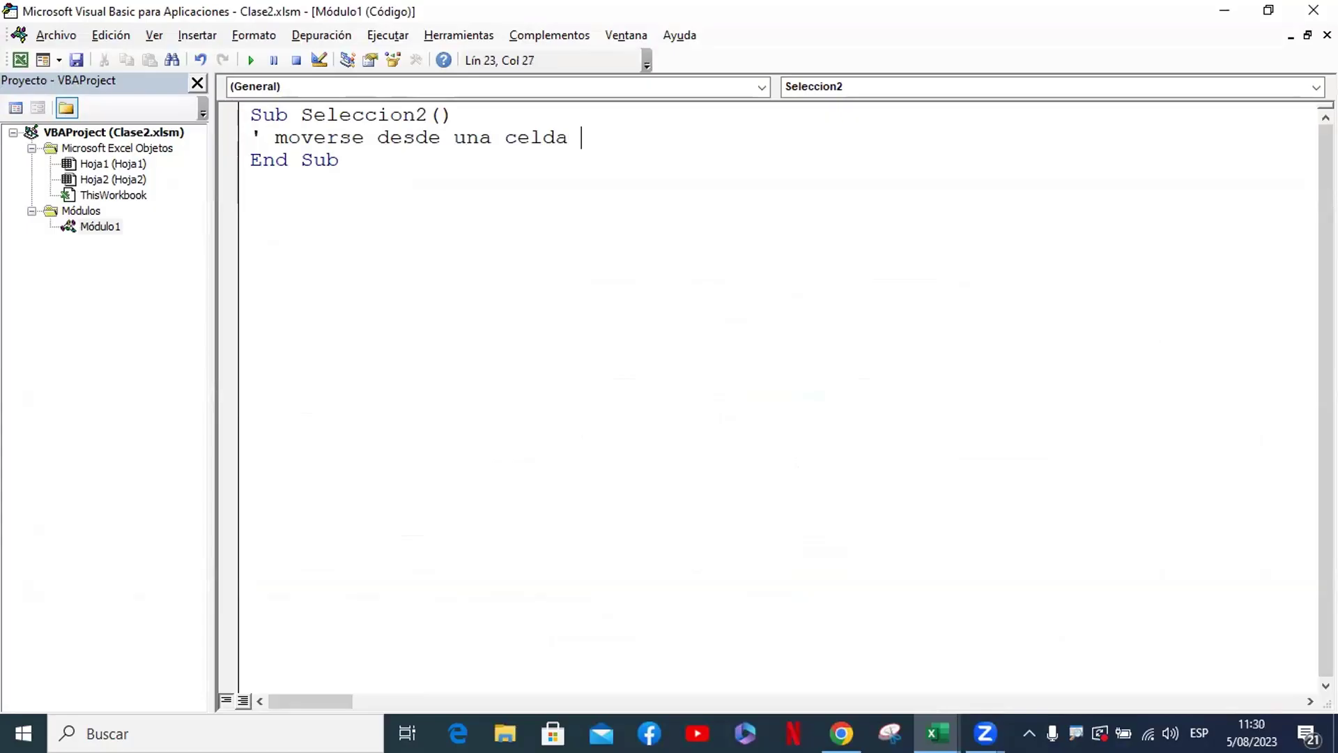
type("hasta el ")
type("final de la")
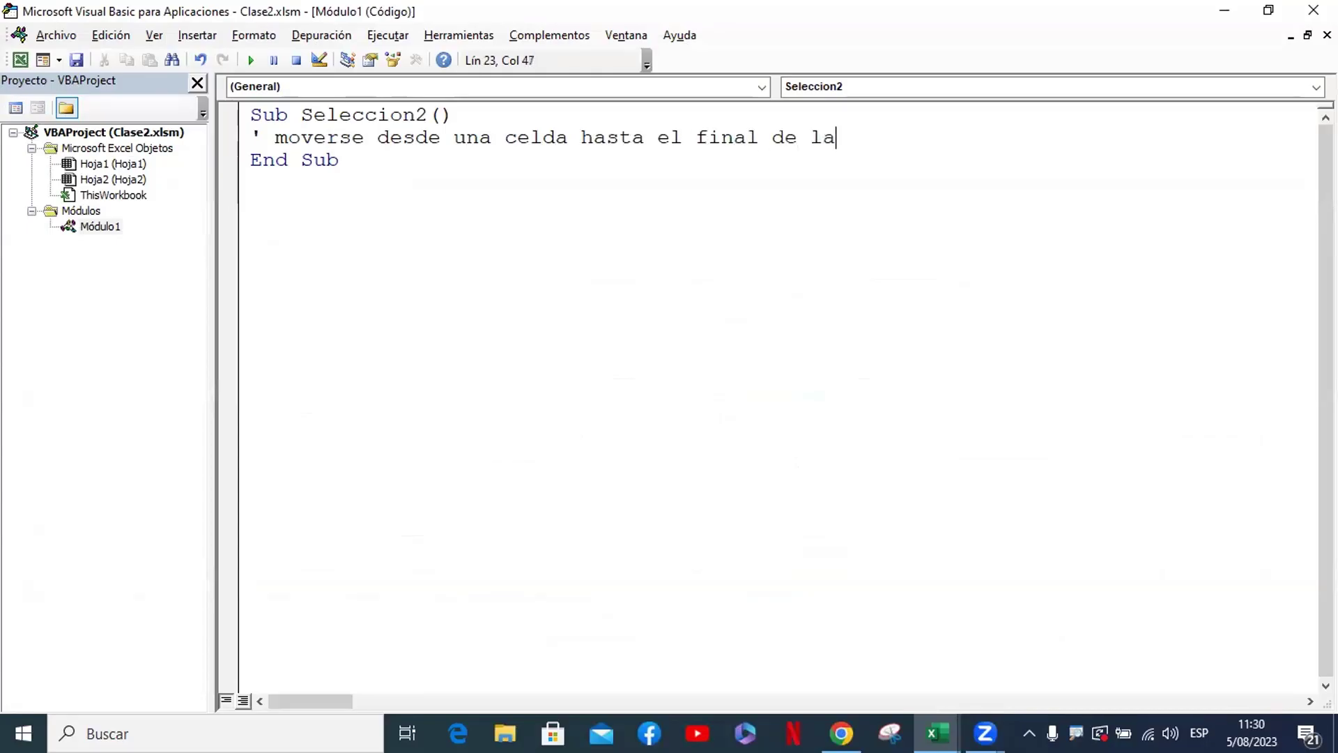
type(" columna")
key("Return")
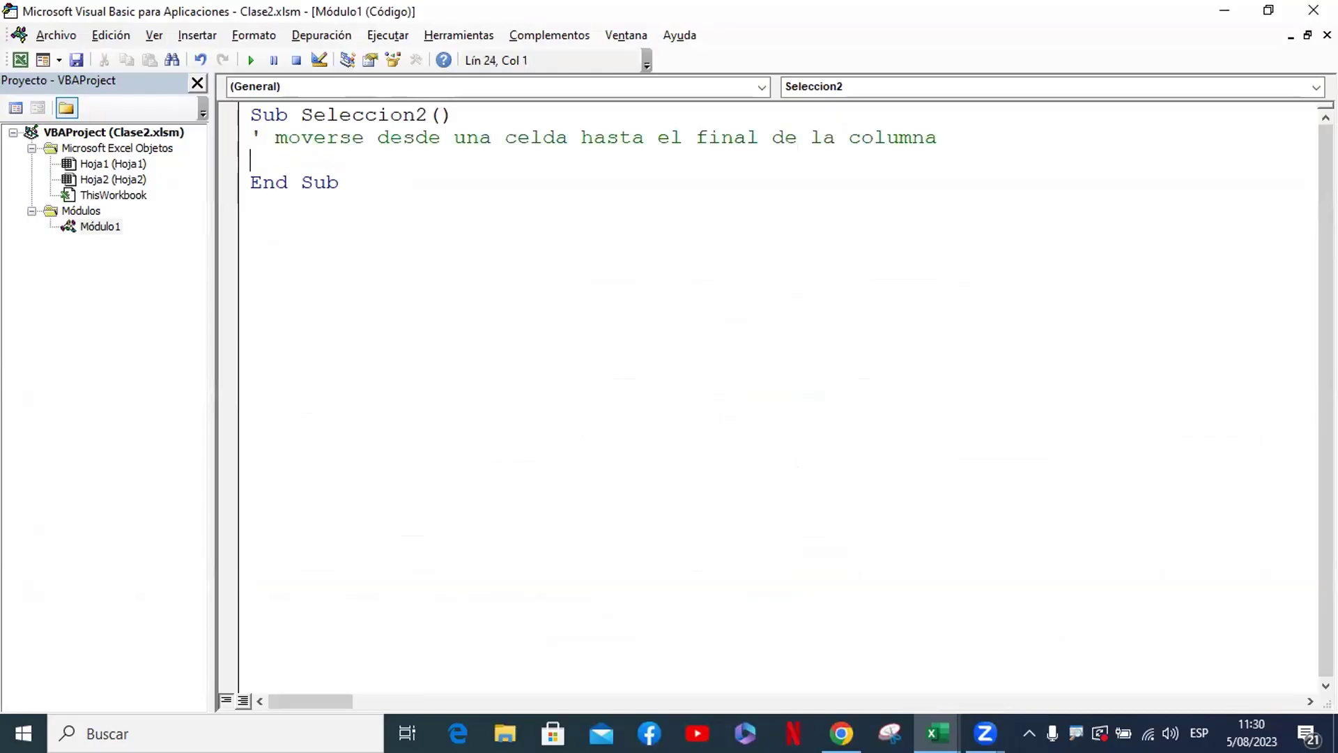
Write ActiveCell.End(xlDown).Select under the comment using IntelliSense
key("Tab")
type("act")
type("ivecell")
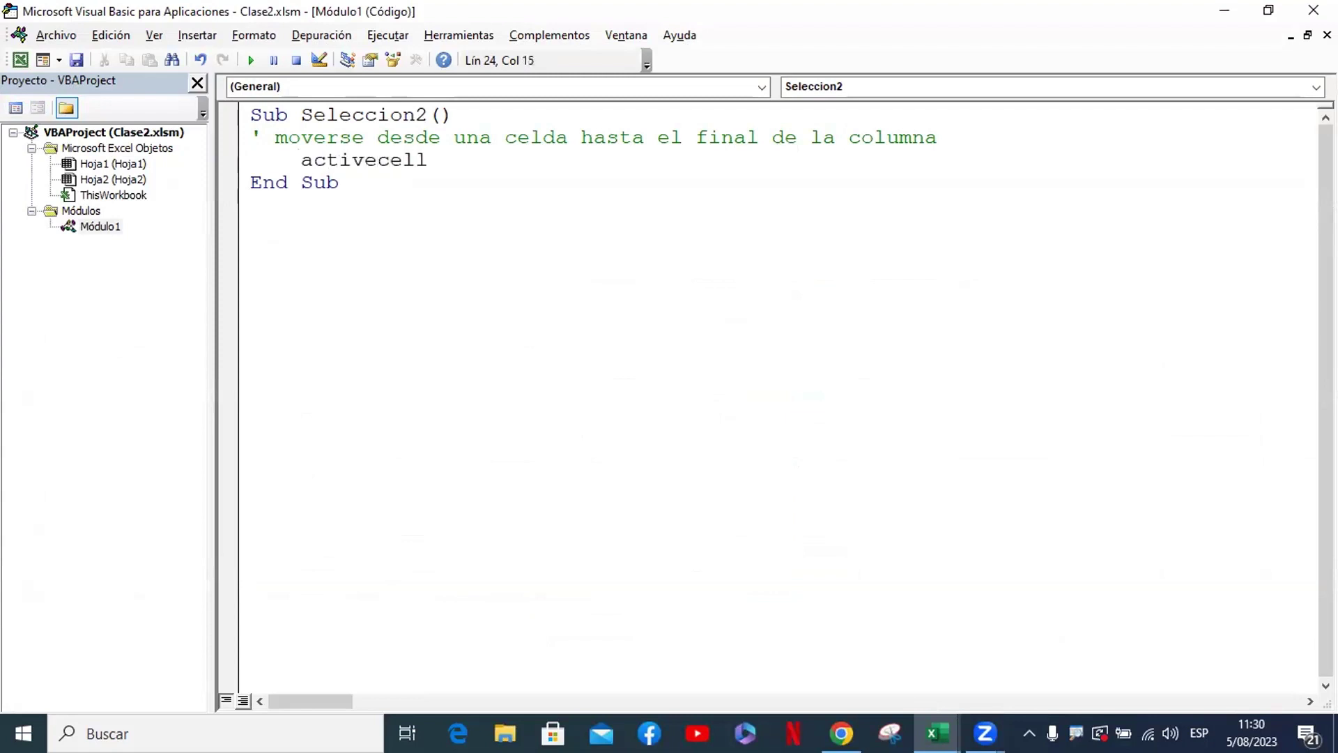
type(".end")
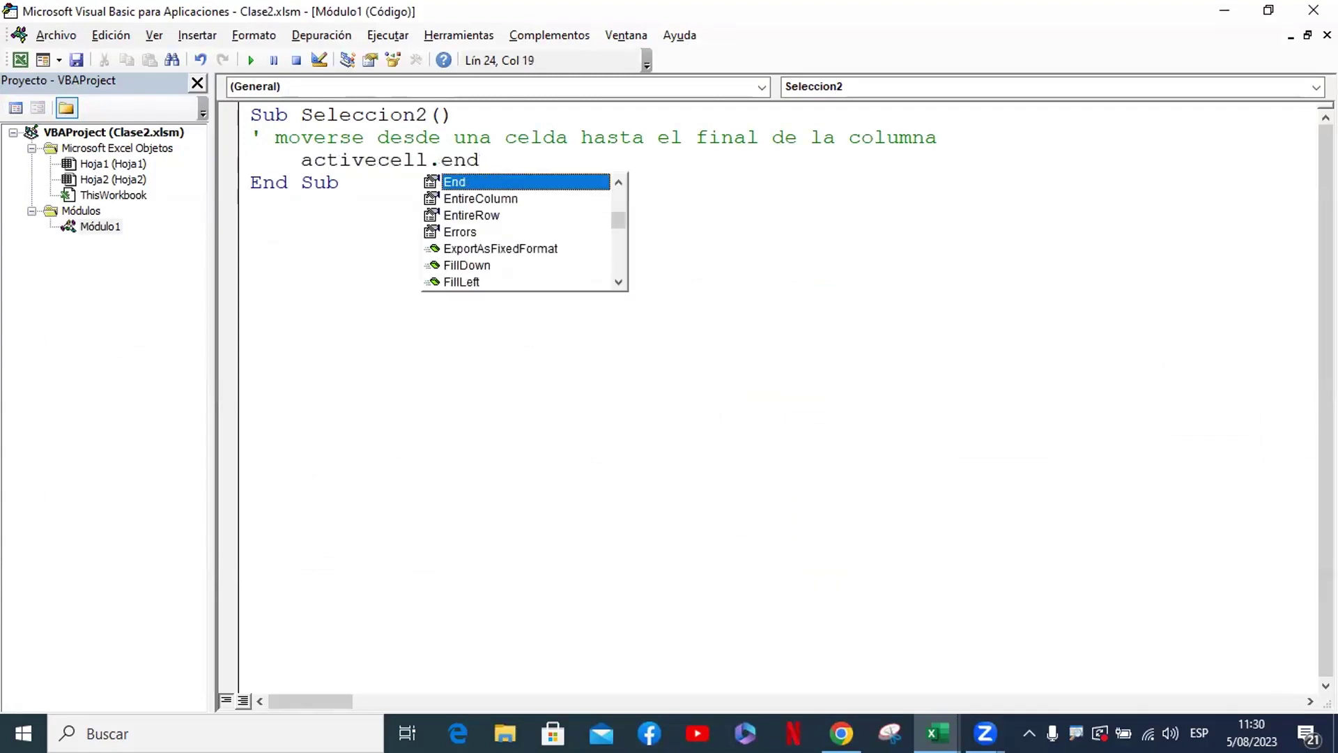
type("(")
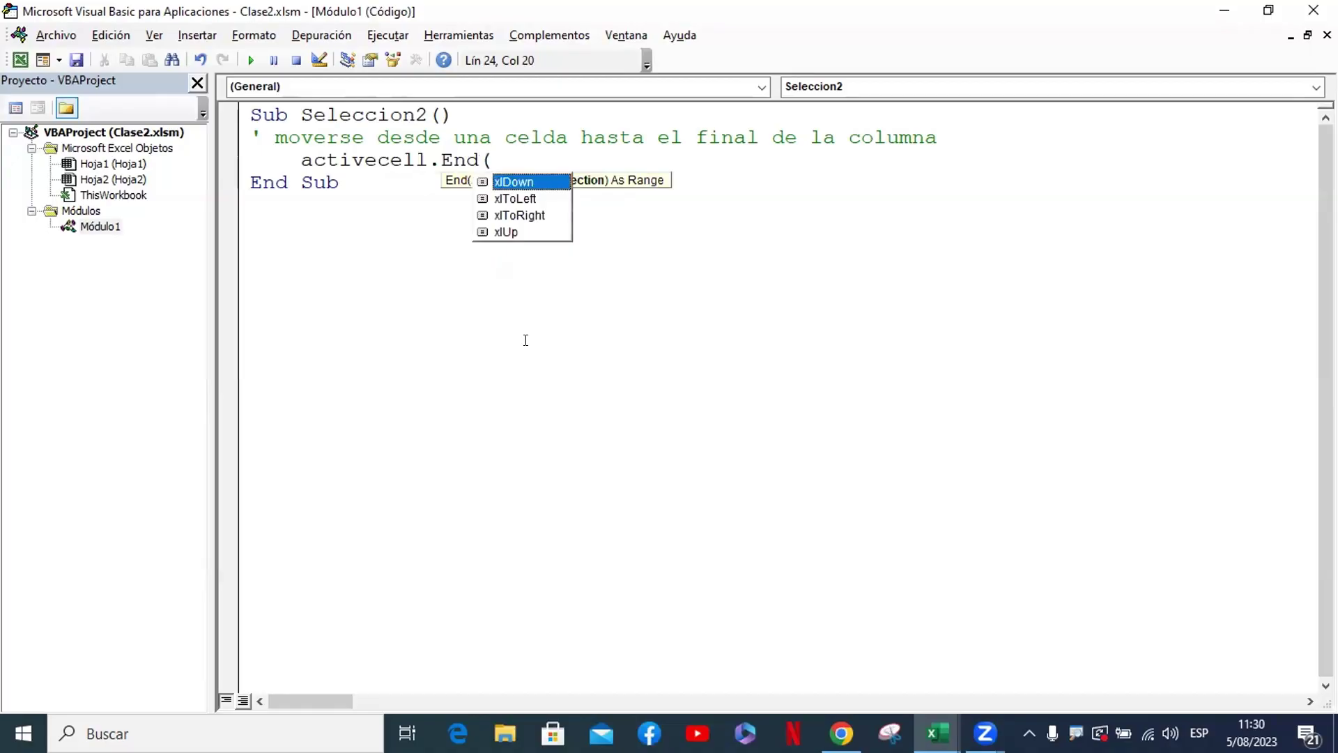
key("Tab")
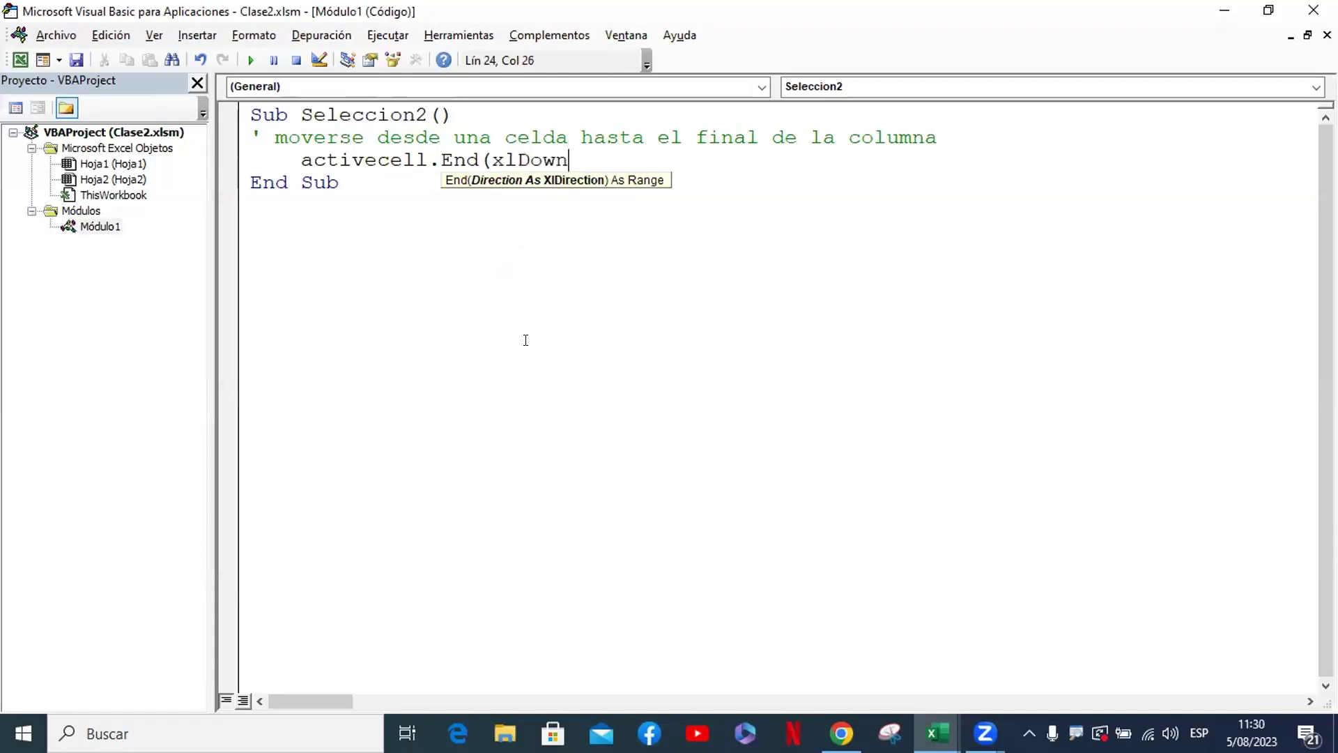
type(")")
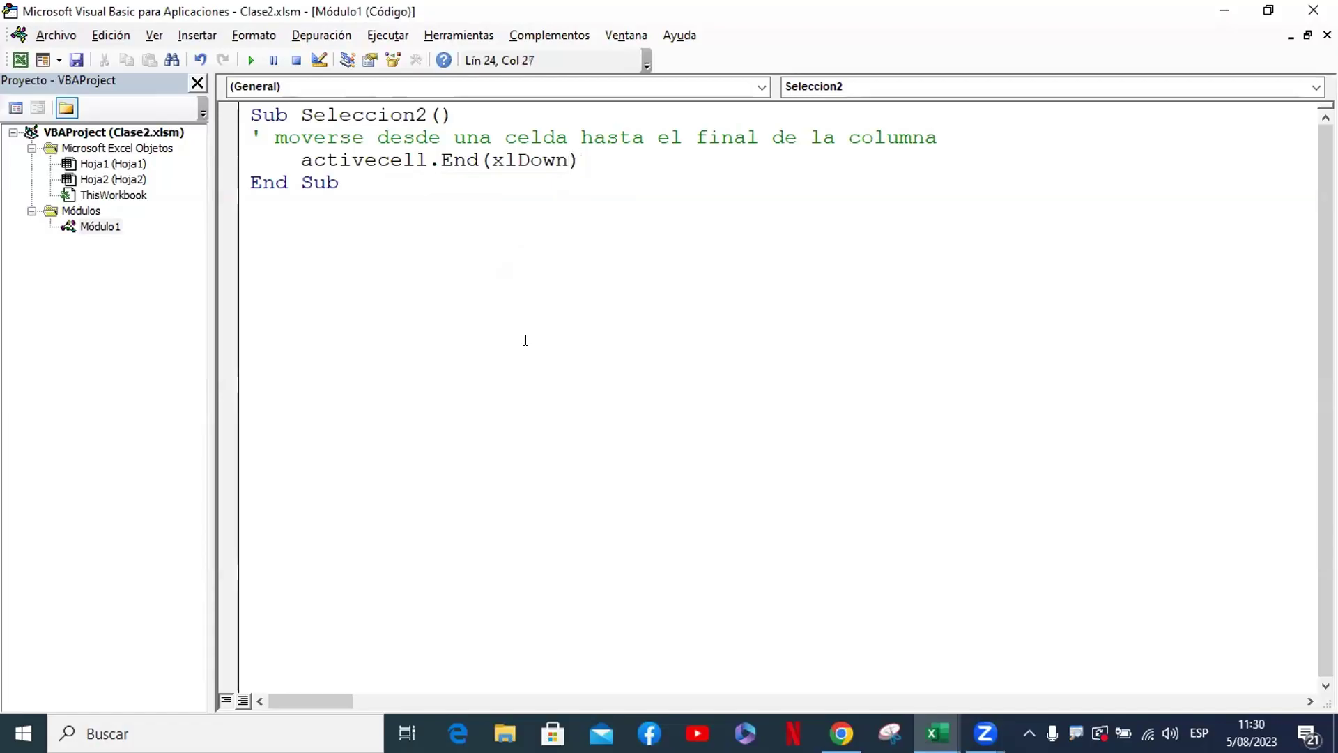
type(".s")
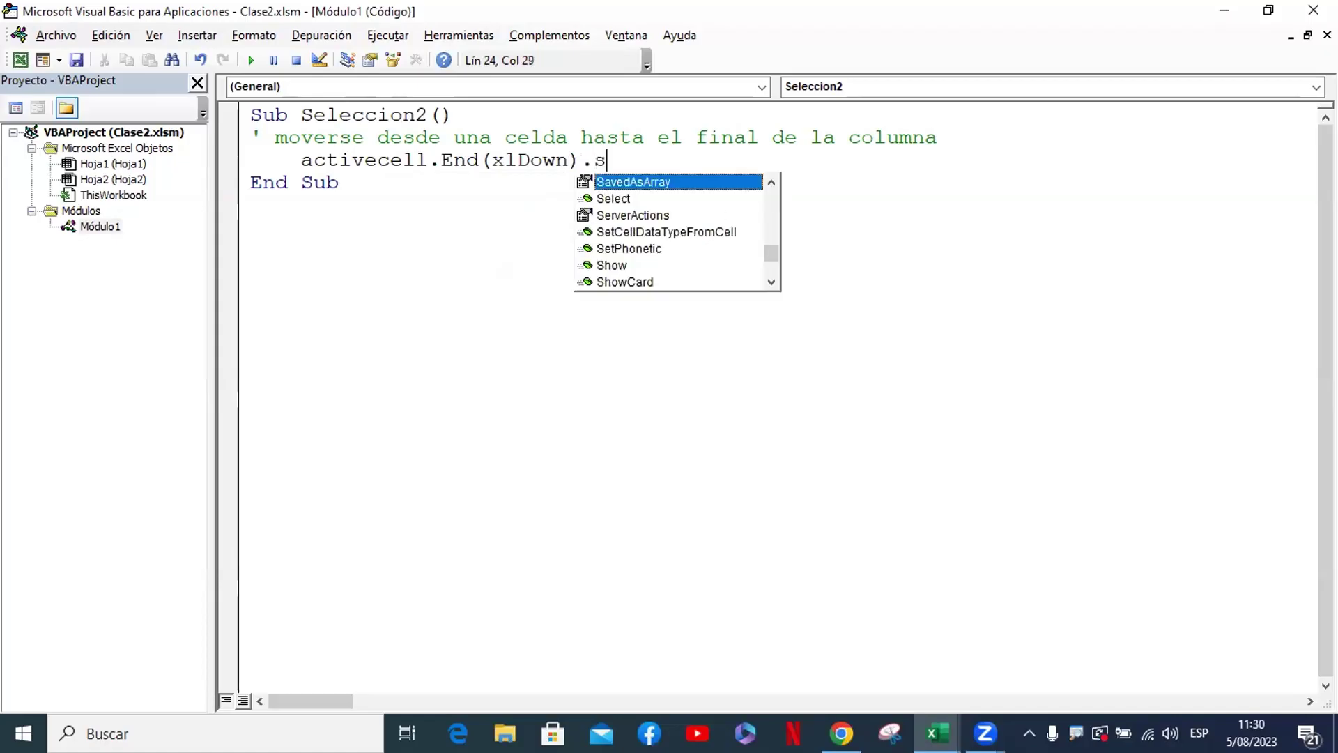
key("Tab")
key("Return")
Annotate the xlDown line with ' xldown ==> al final de la columna
key("Left")
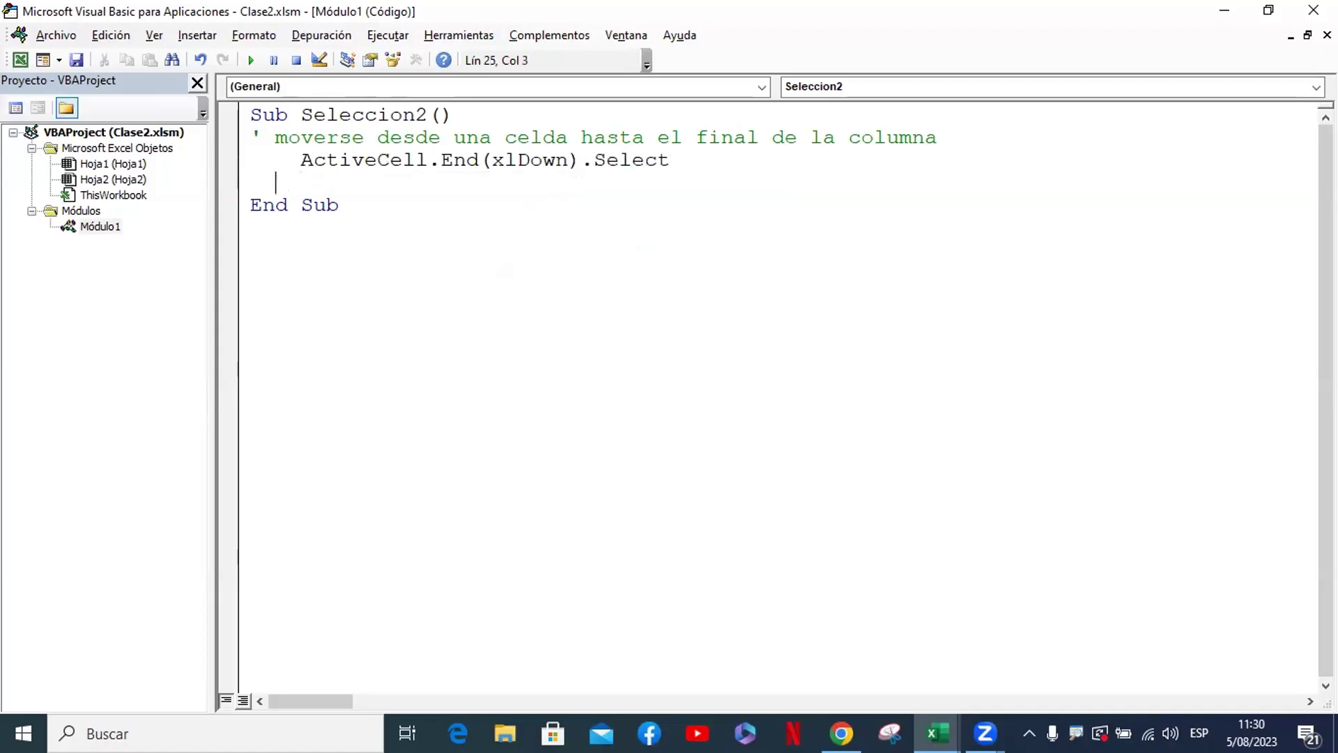
key("Left")
key("Left")
key("Left")
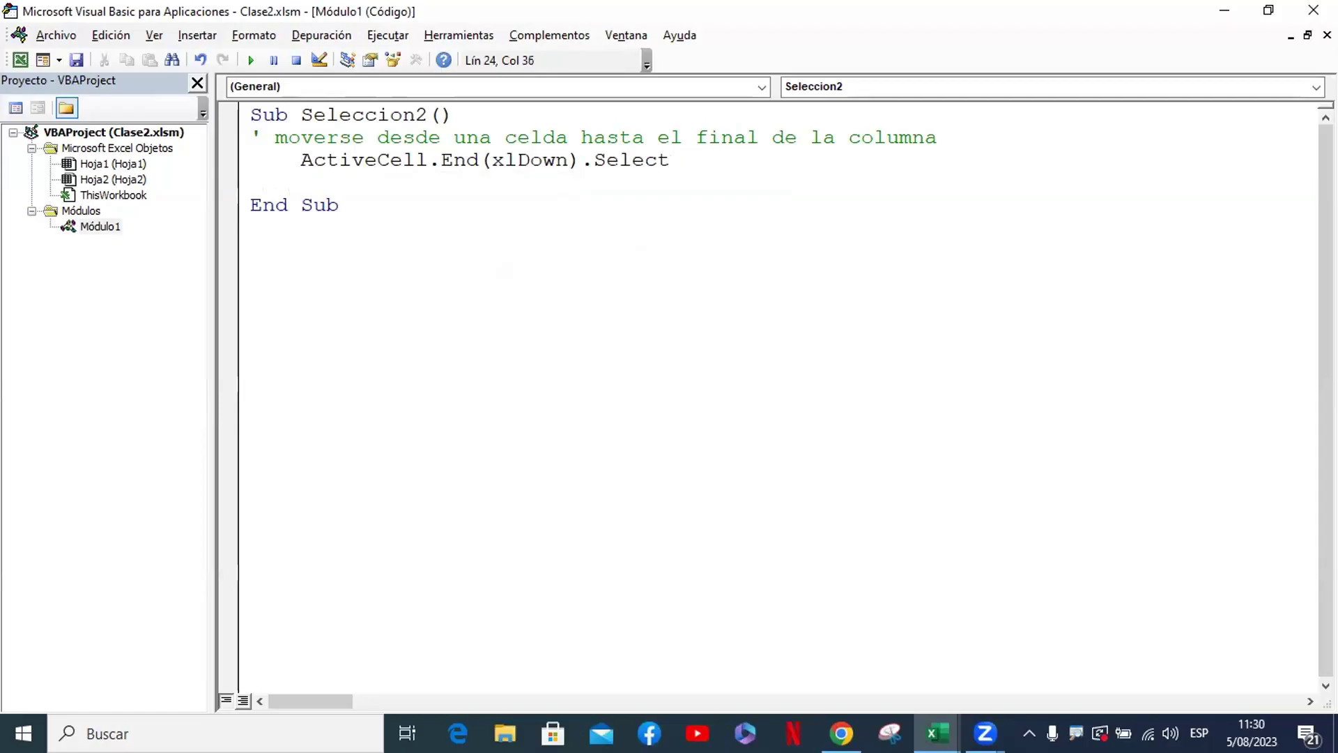
type("' ")
type("xldow")
type("n  ==")
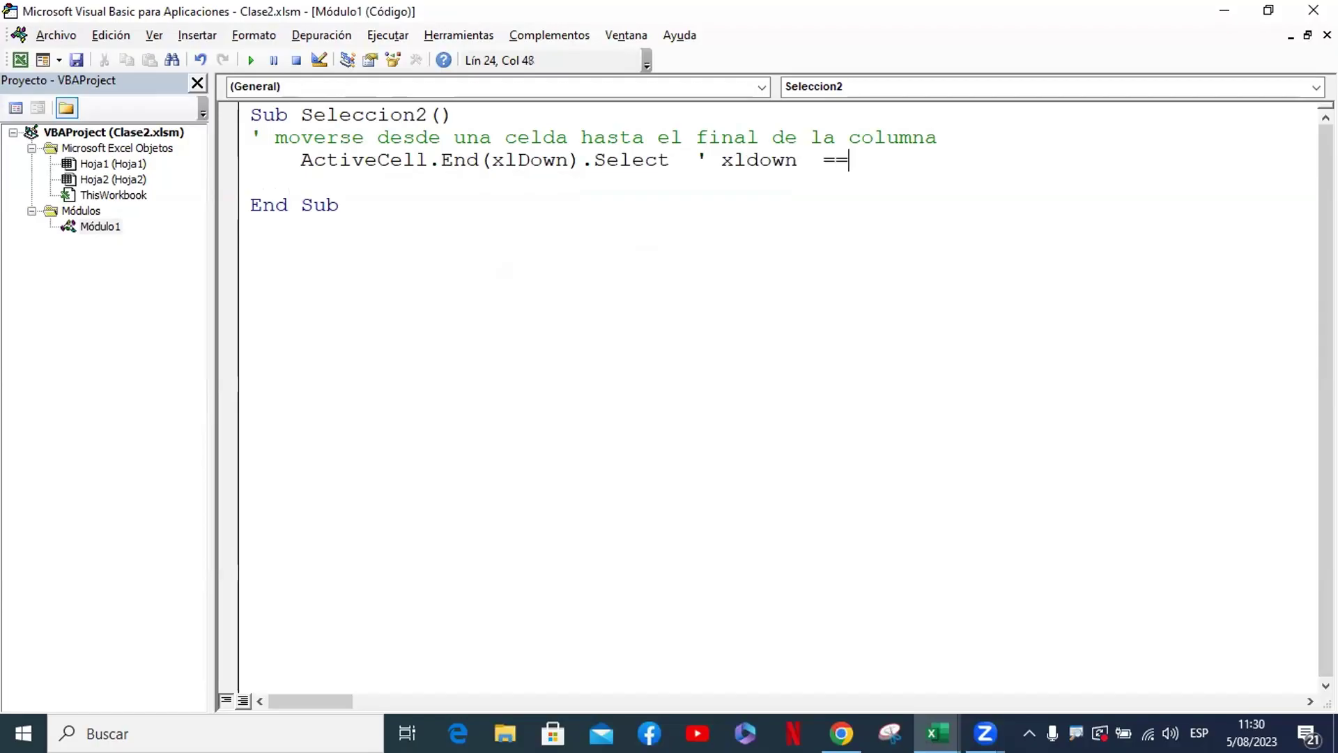
type("> a")
type("l final de la colu")
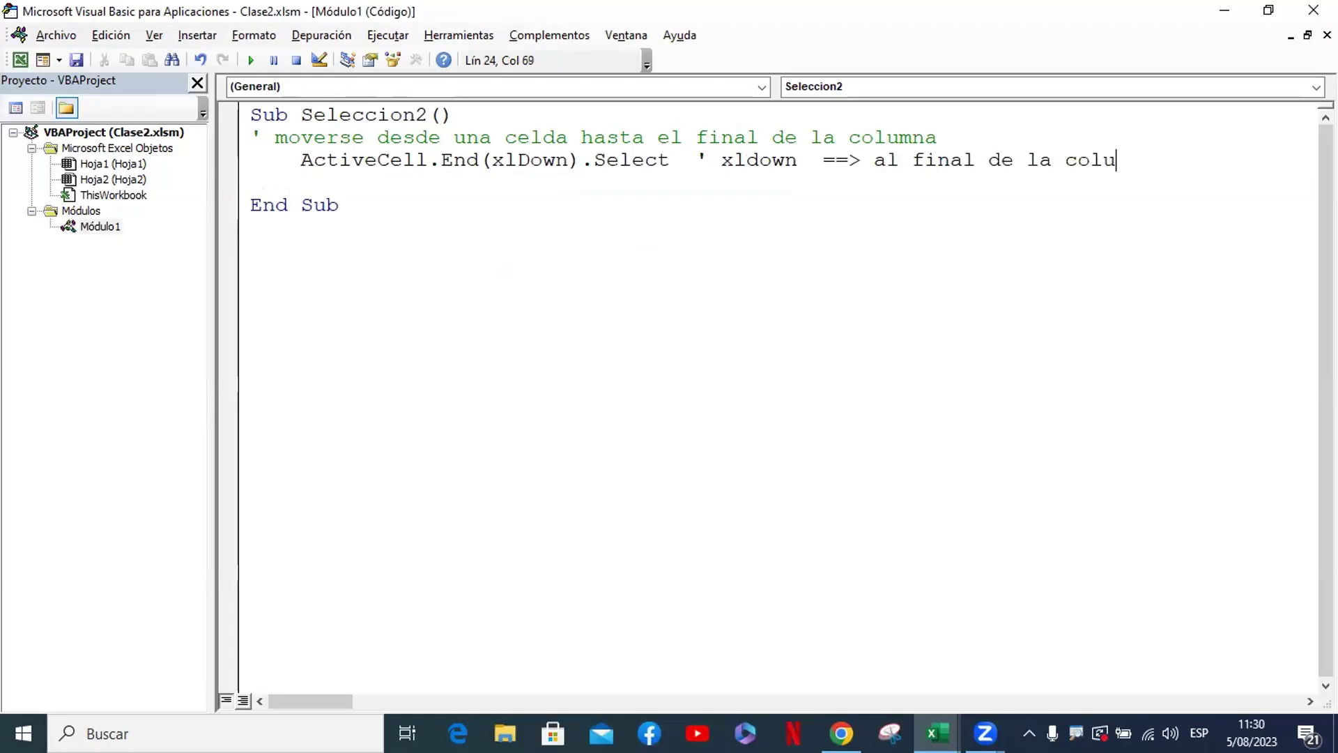
type("mn")
key("Return")
key("BackSpace")
key("BackSpace")
key("BackSpace")
key("BackSpace")
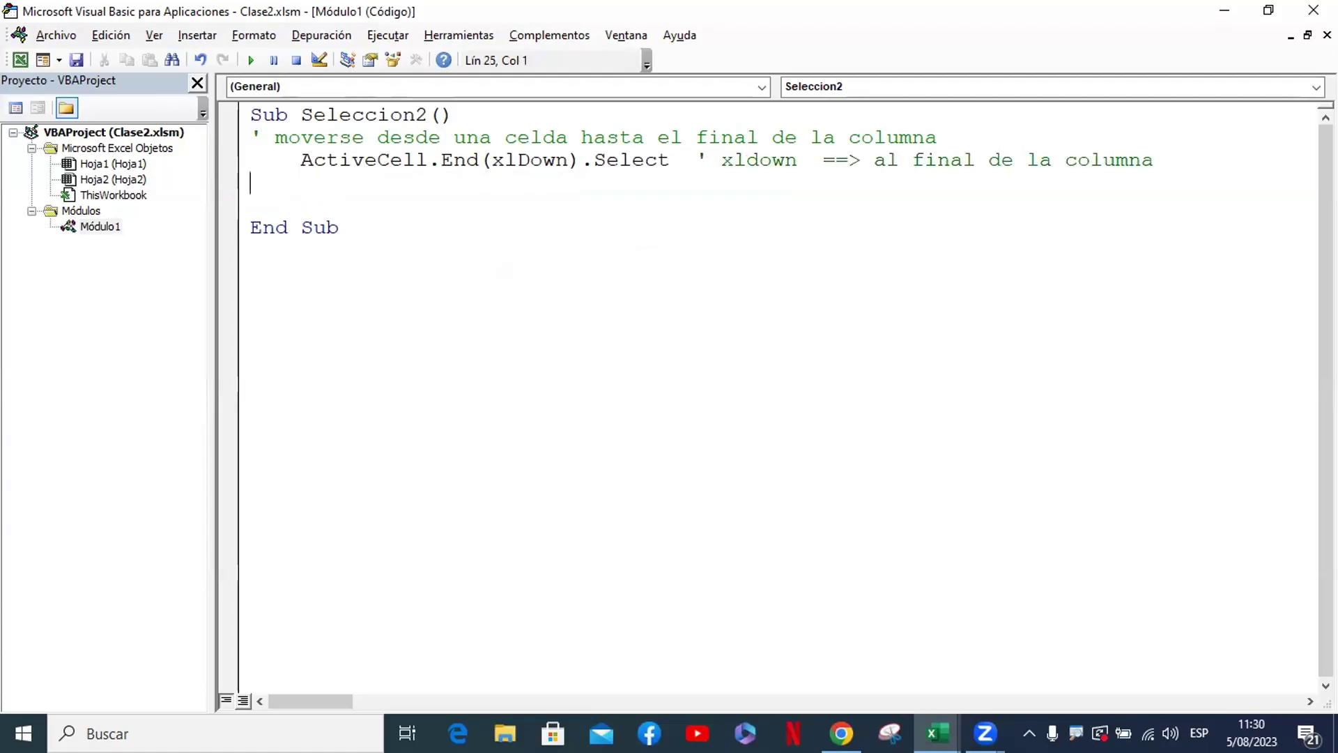
Add the comment 'moverse desde la celda activa hacia la derecha'
type("mov")
type("wr")
key("BackSpace")
key("BackSpace")
type("erse")
type("desde l")
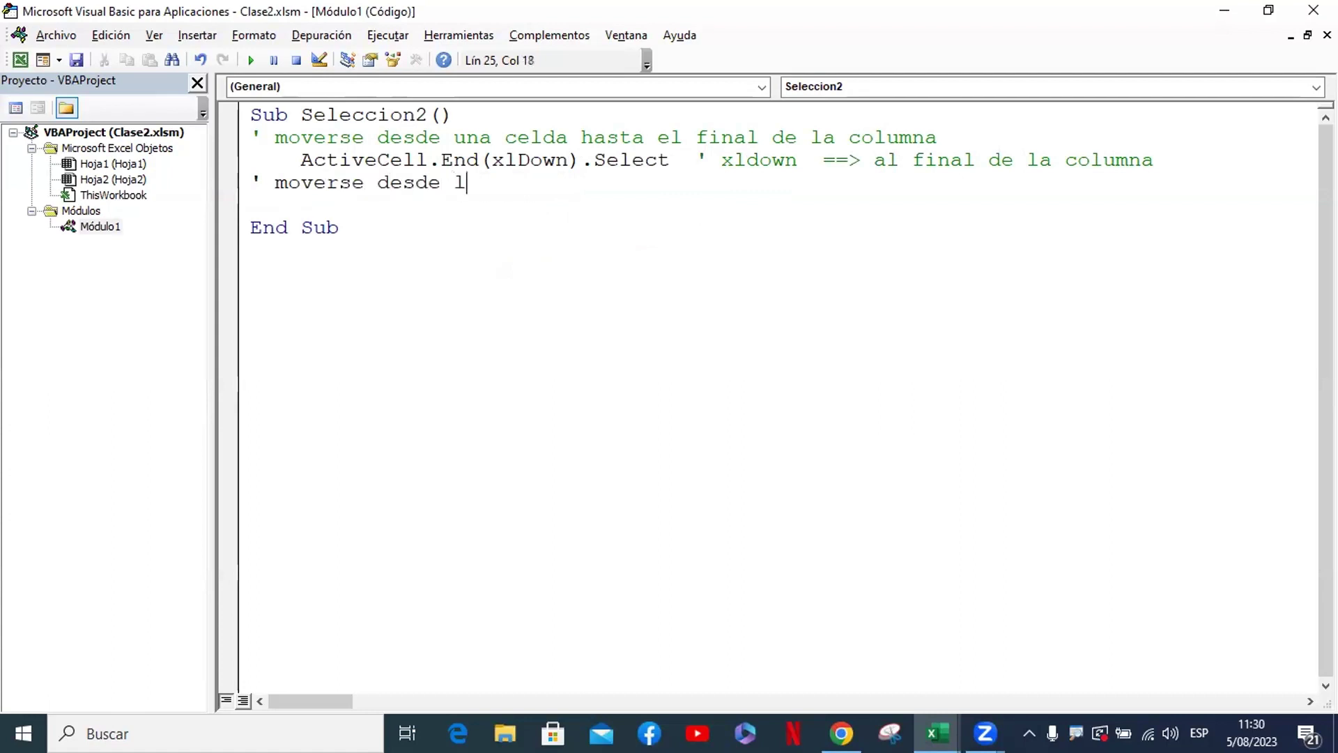
type("a celda")
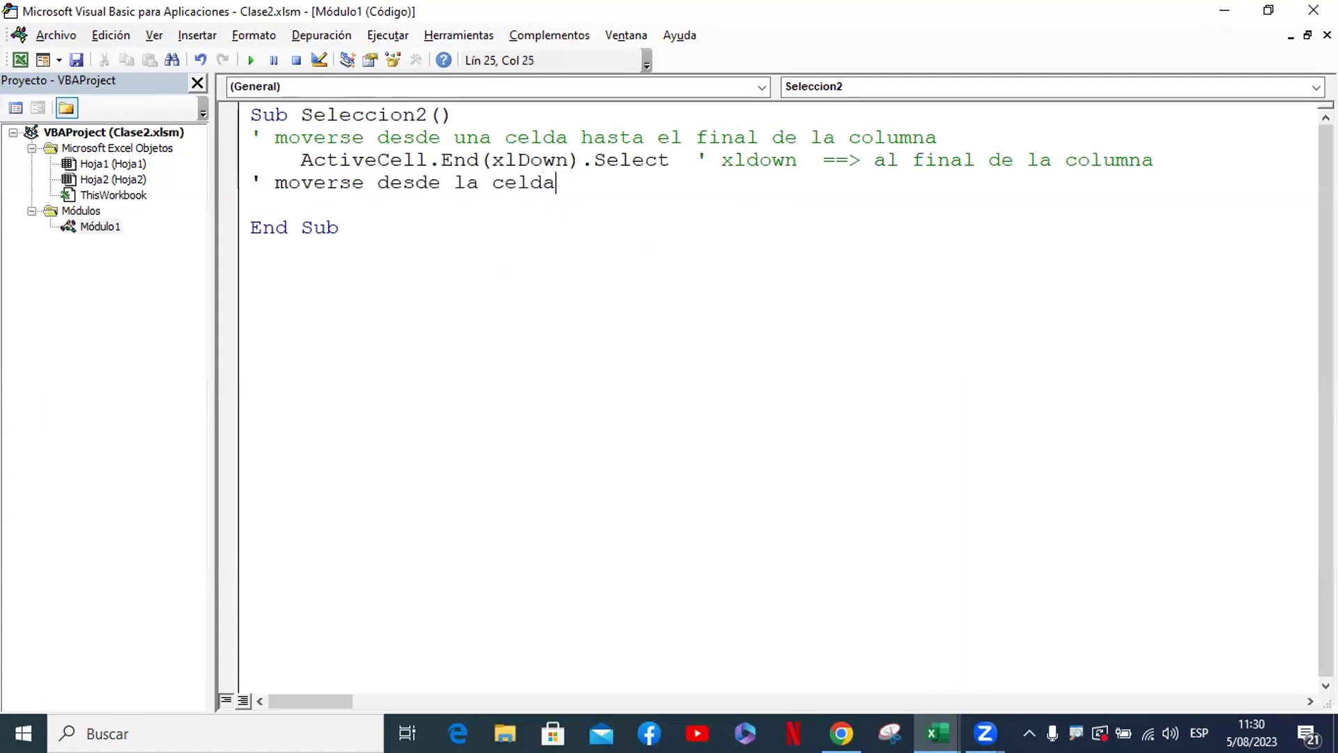
type(" activa ha")
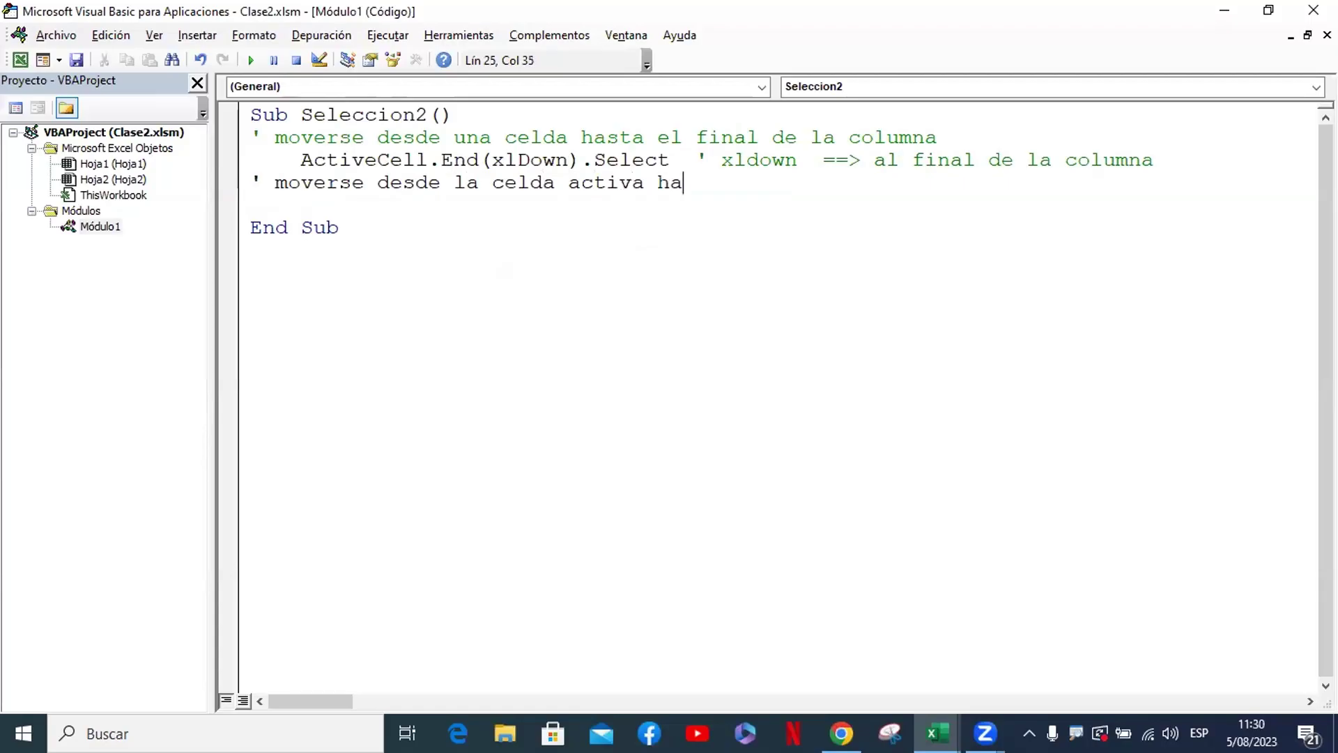
type("s")
key("BackSpace")
key("BackSpace")
key("BackSpace")
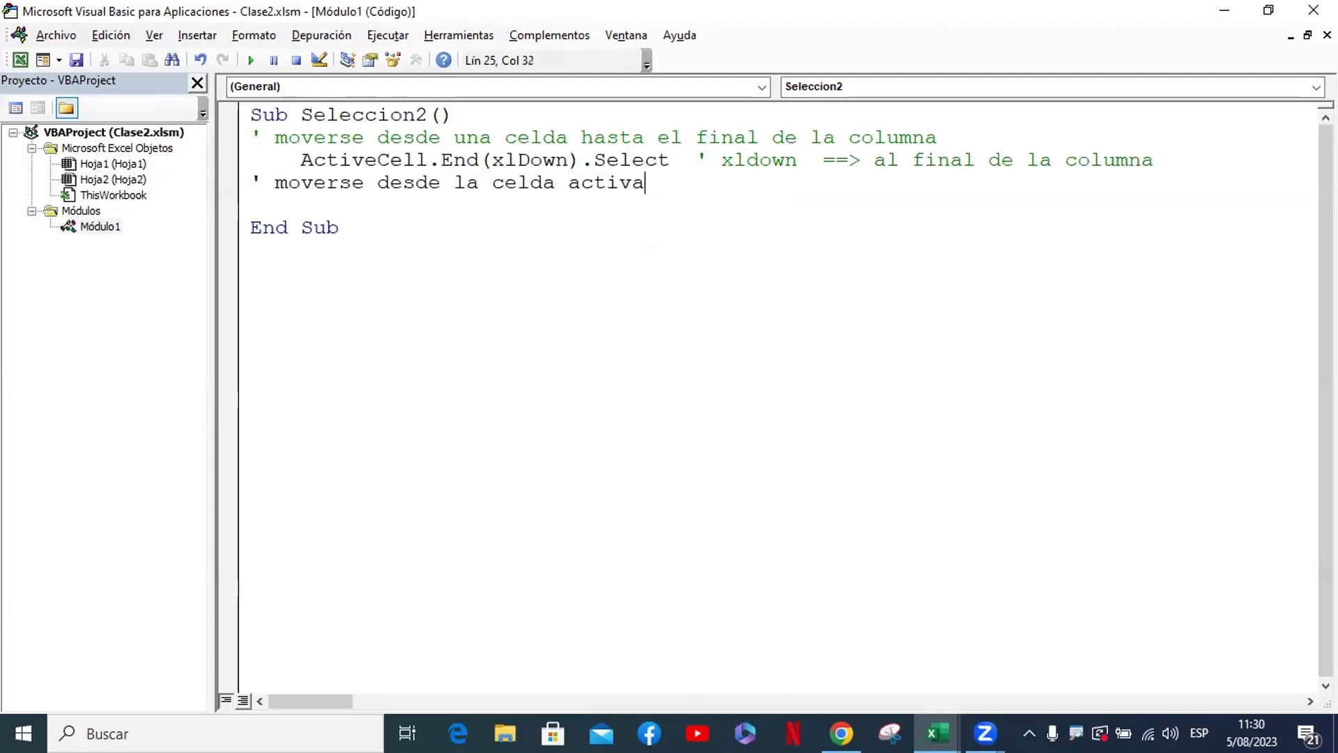
type(" hacia ")
type("la der")
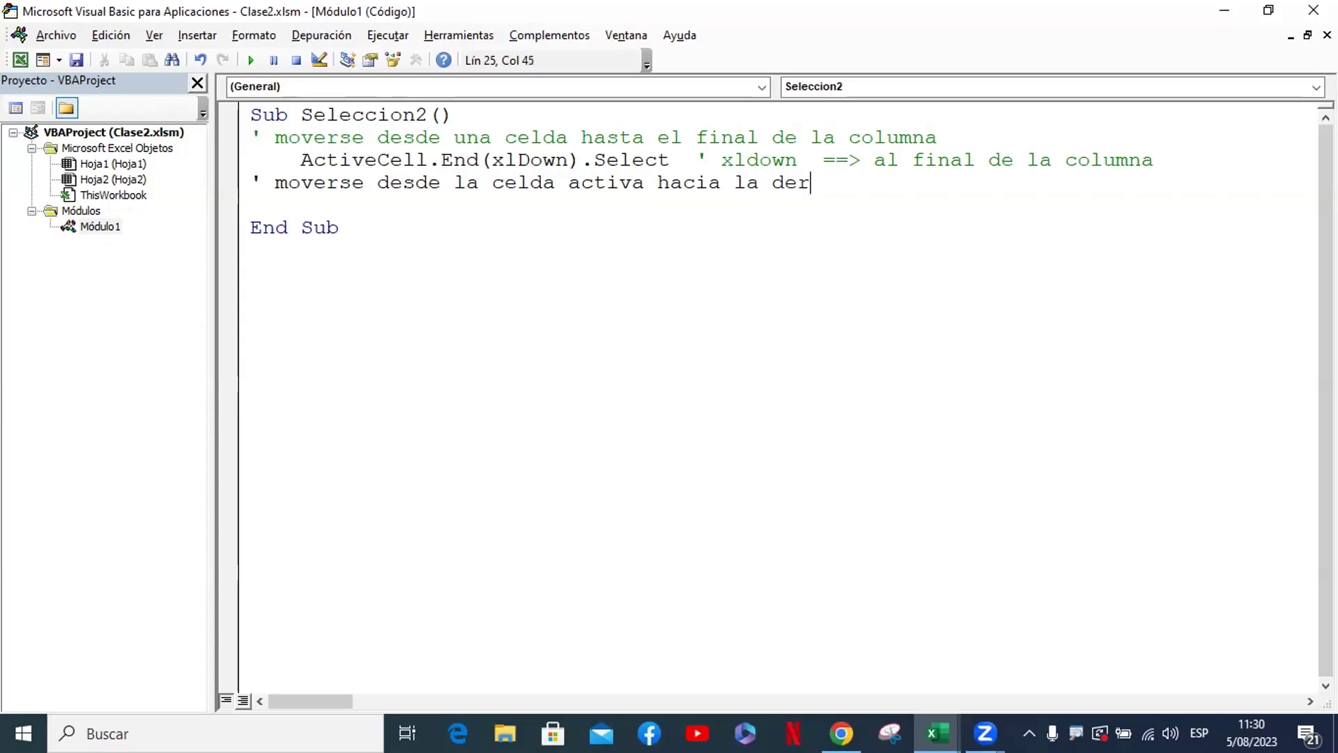
type("ec")
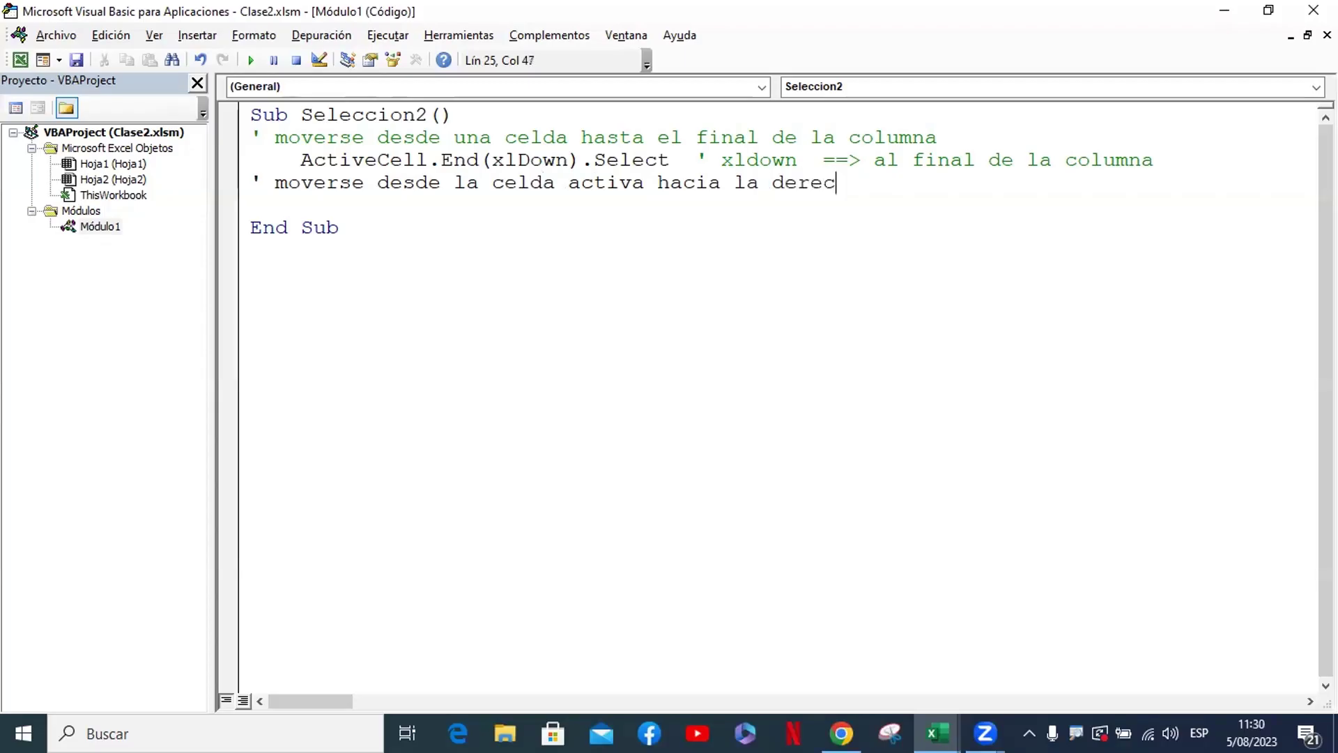
type("ha")
key("Return")
Write ActiveCell.End(xlToRight).Select beneath the comment using IntelliSense
key("Tab")
type("ac")
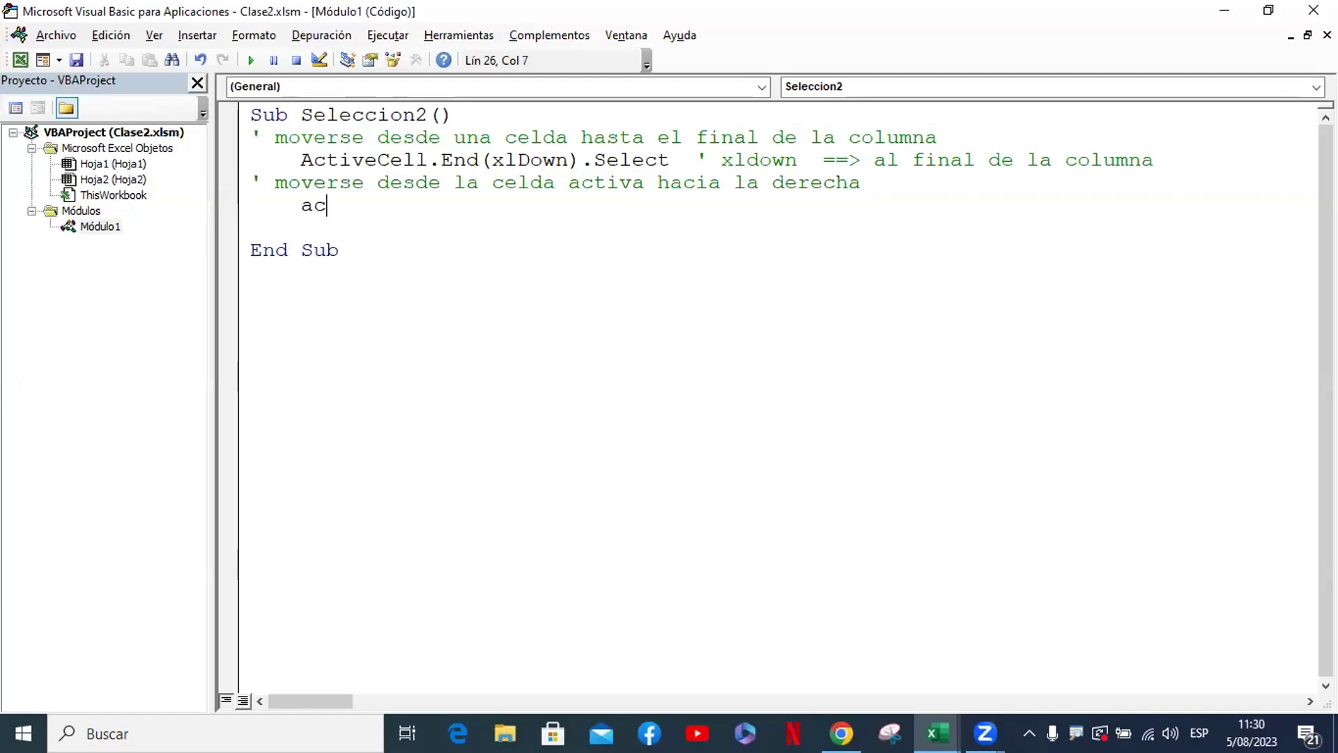
type("tivecell")
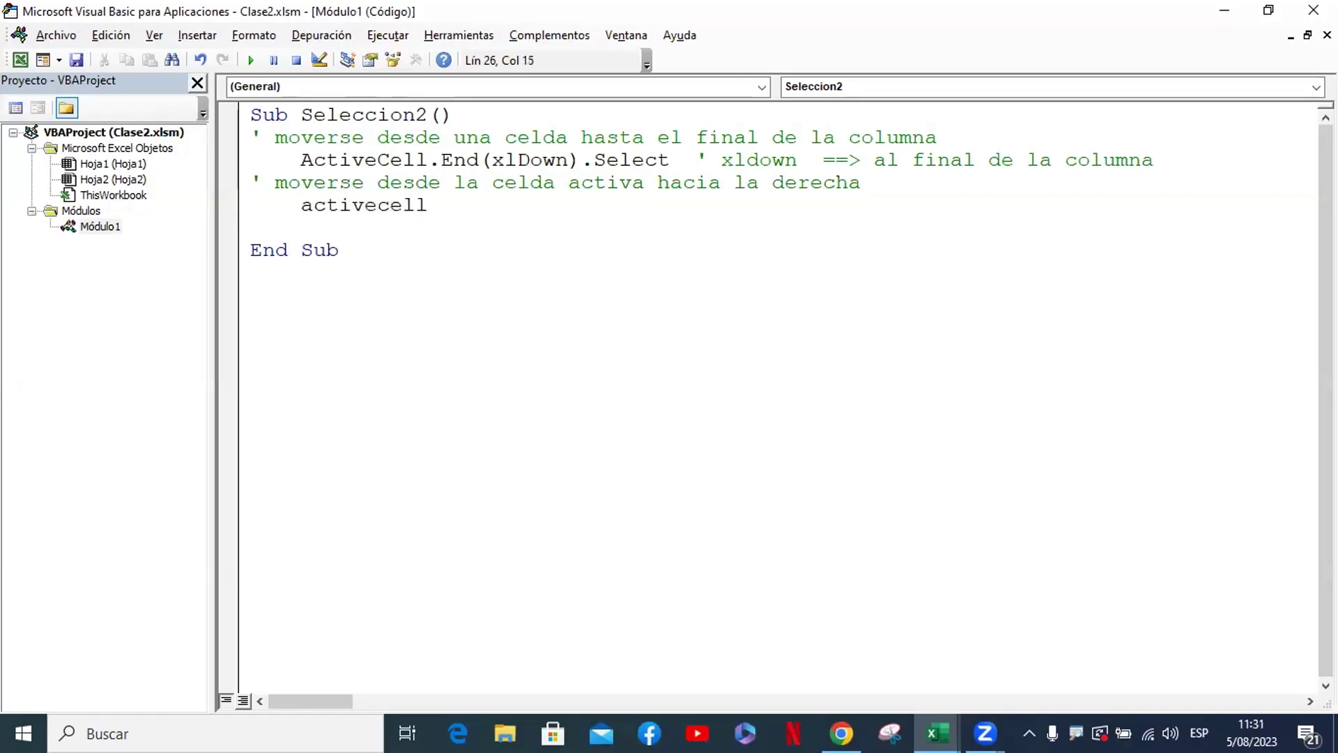
type(".end")
key("Tab")
type("(")
key("Down")
key("Down")
key("Down")
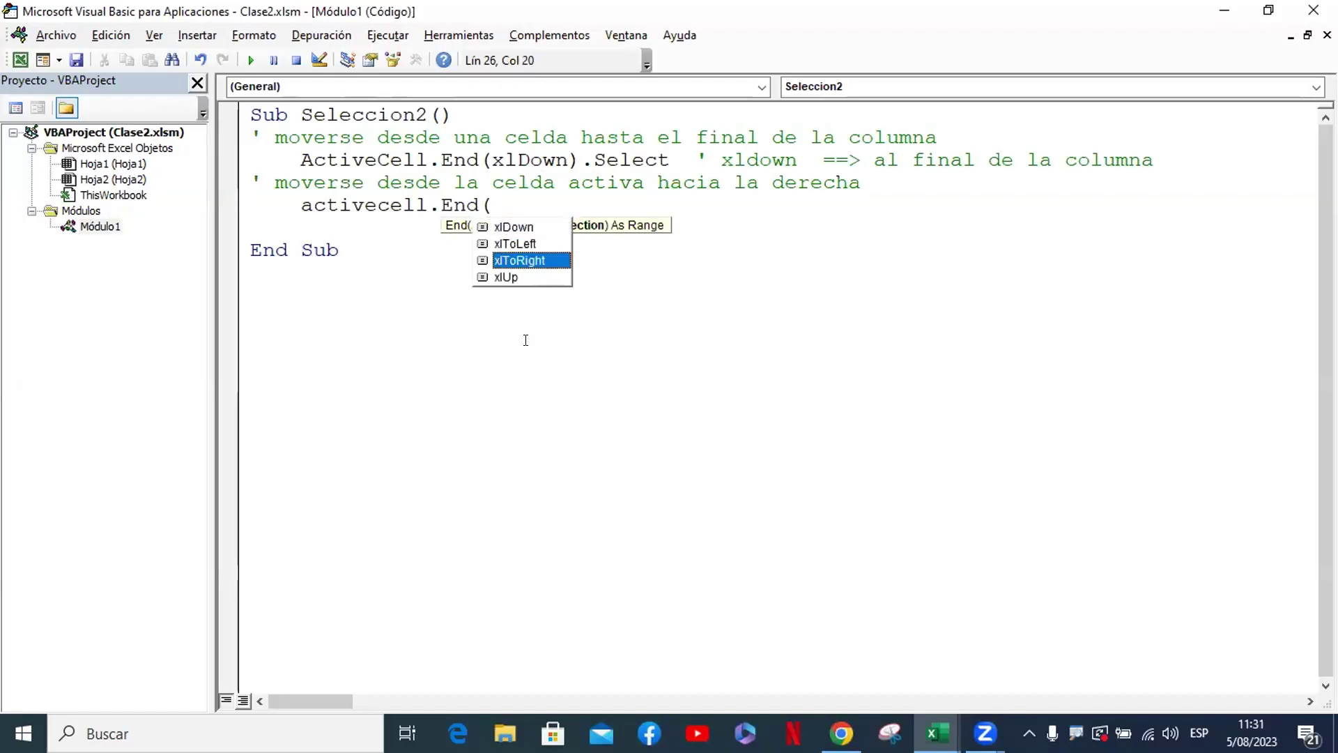
key("Tab")
type(").sele")
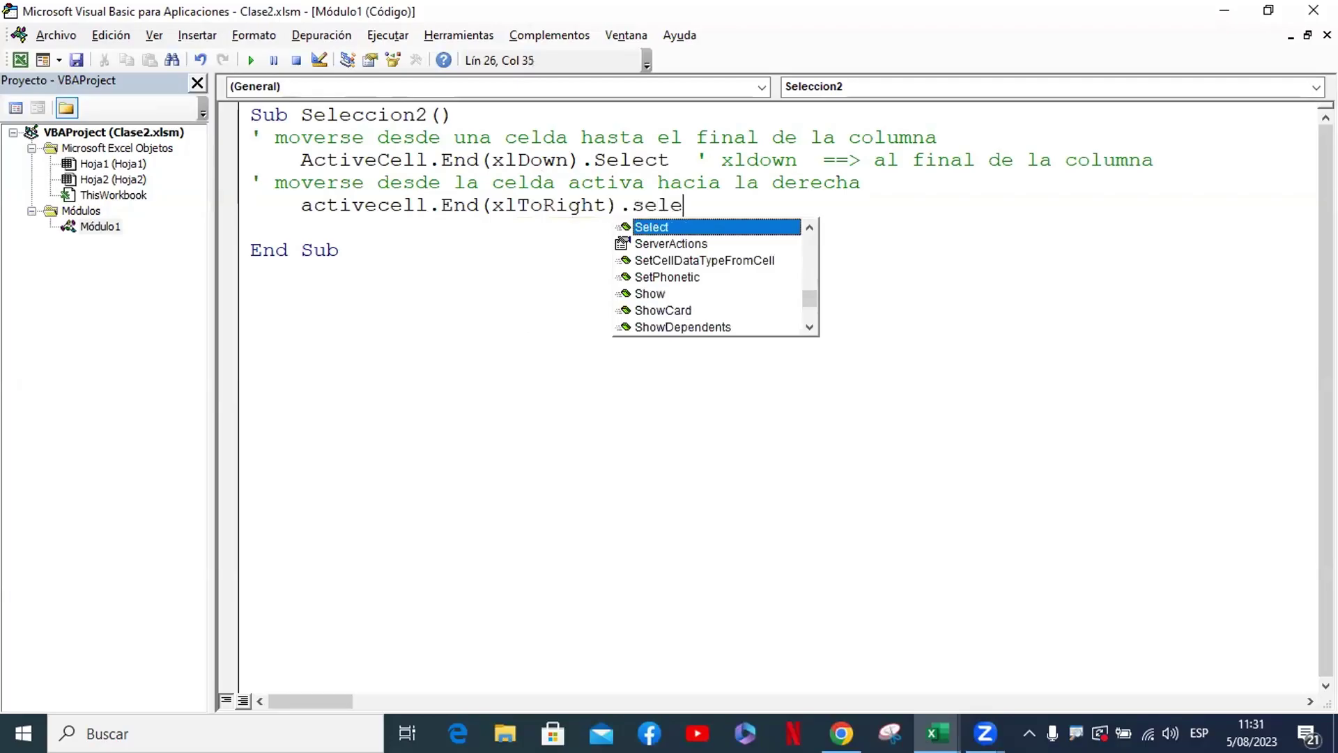
key("Tab")
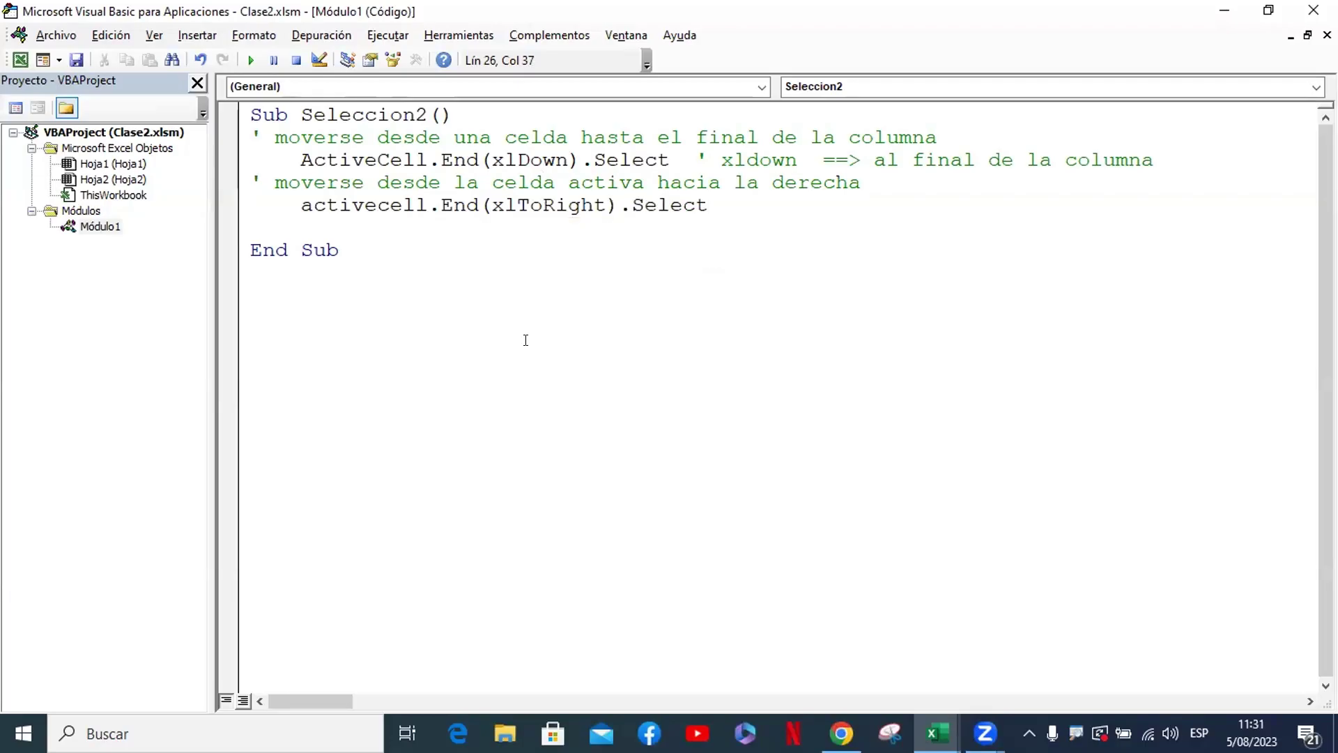
key("Return")
key("BackSpace")
key("BackSpace")
key("BackSpace")
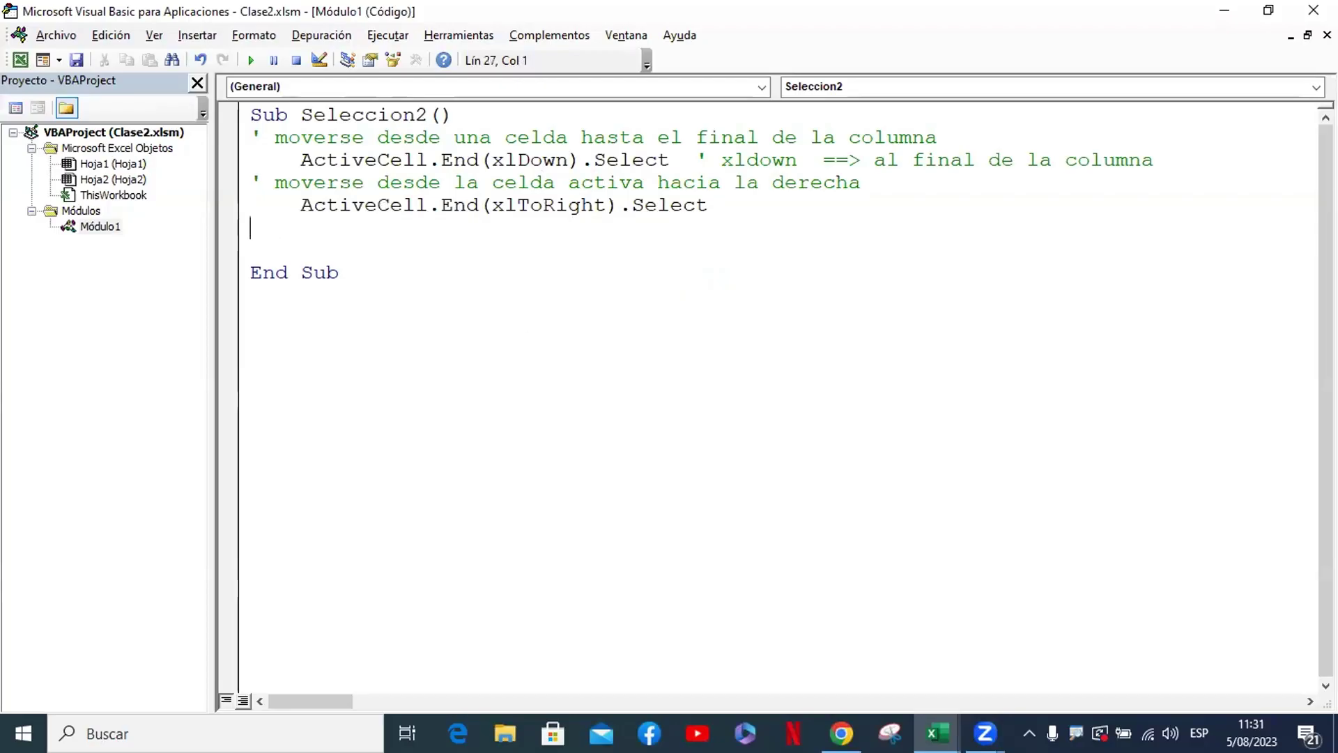
Add the comment 'moverse desde la celda activa hasta el inicio de la columna'
type("'mov")
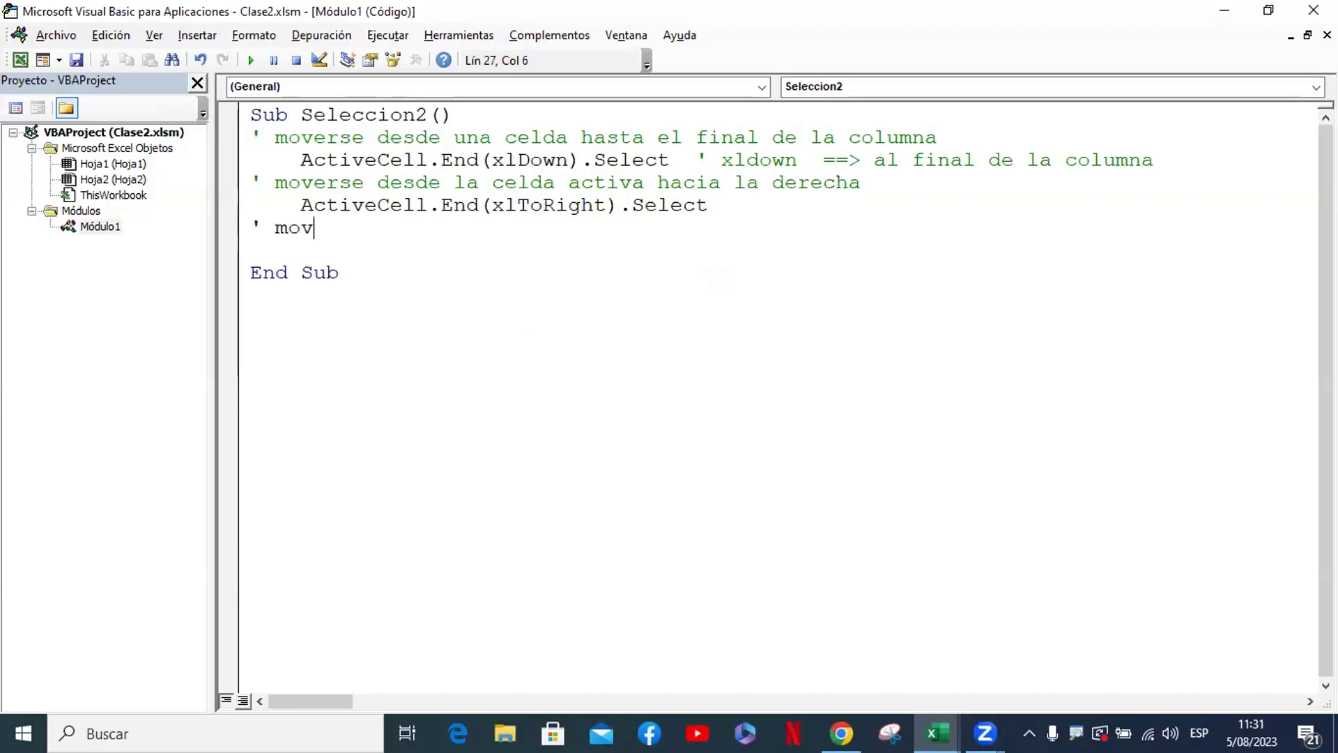
type("erse")
type("dead")
key("BackSpace")
type("s")
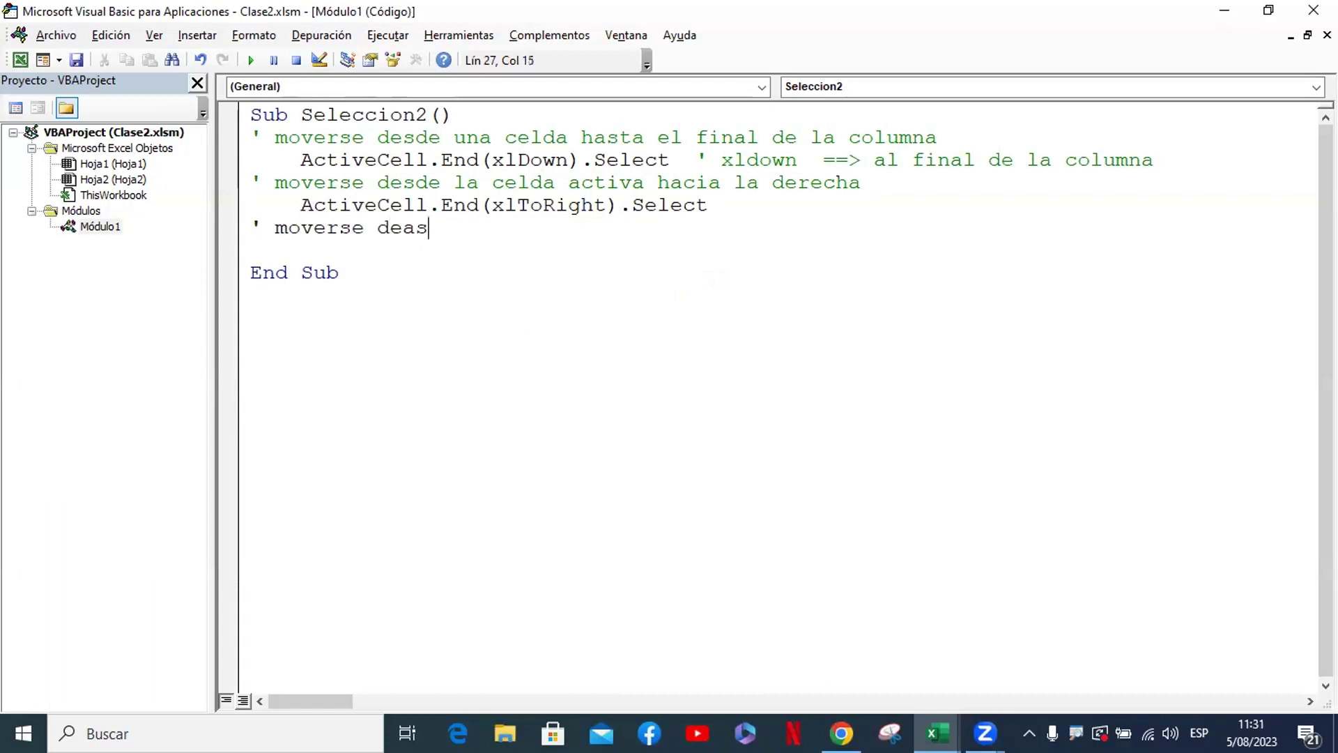
key("BackSpace")
key("BackSpace")
type("sde la celda")
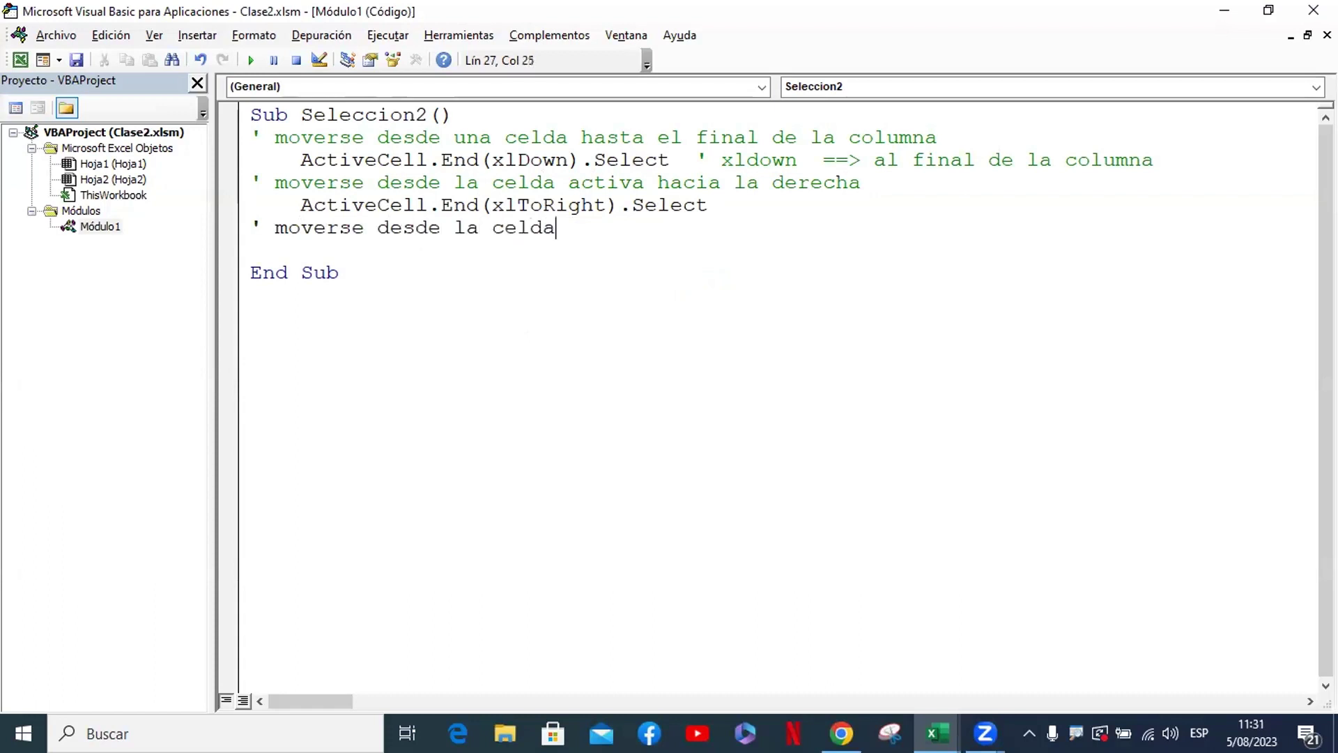
type(" activa ")
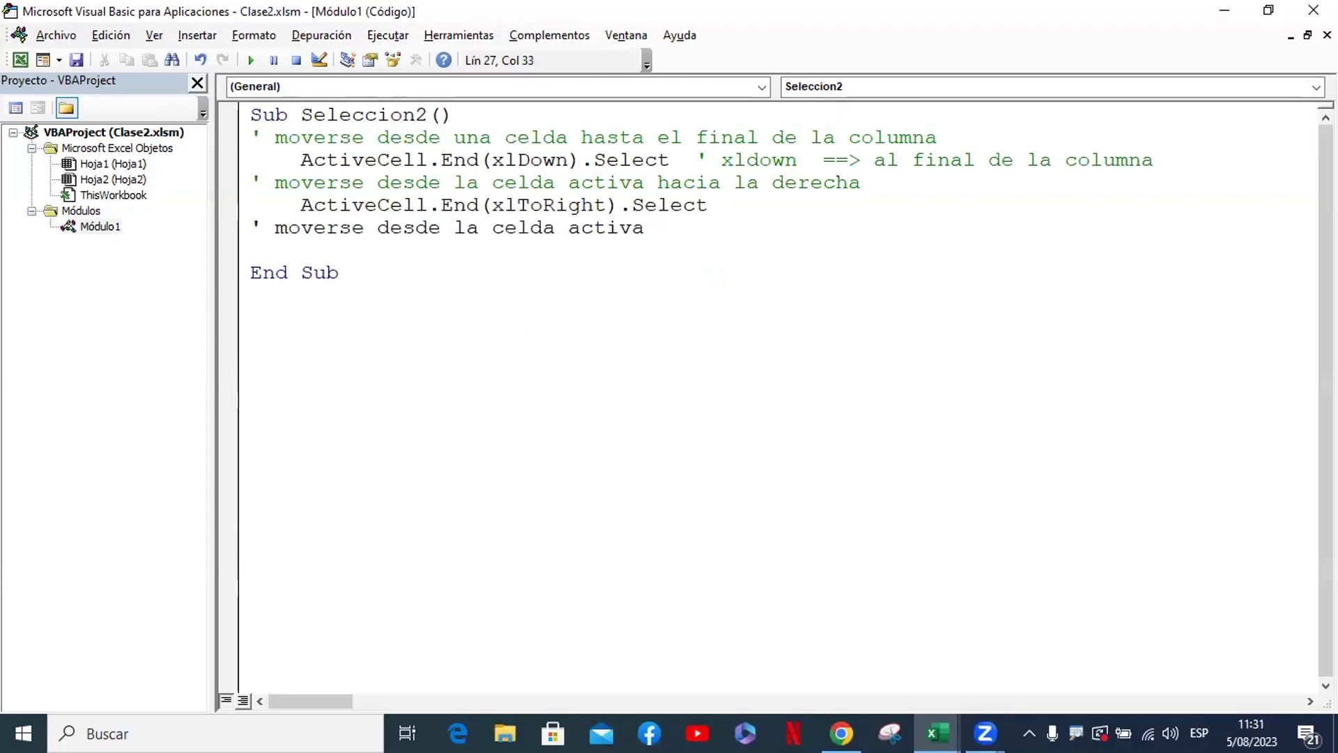
type("hasta e")
type("l inicio de")
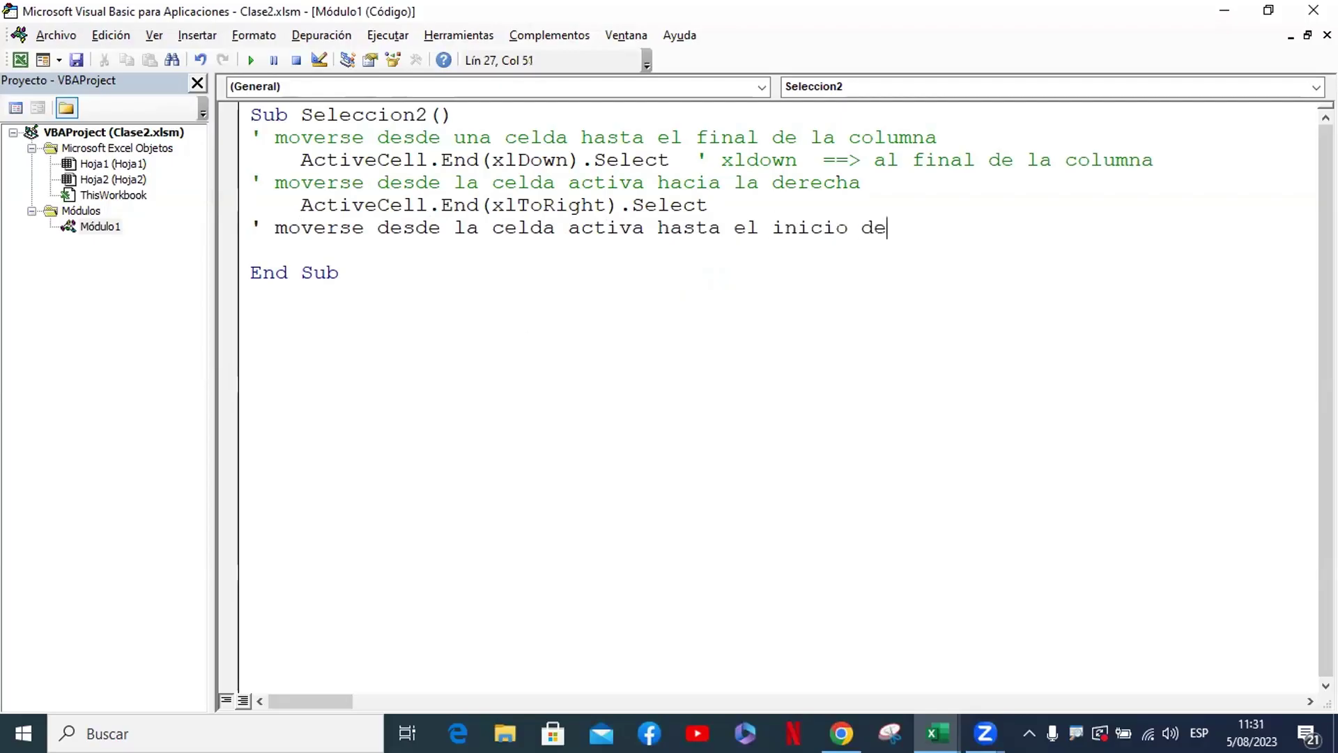
type(" la")
key("BackSpace")
type("colu")
type("mna")
key("Return")
Write ActiveCell.End(xlUp).Select beneath the comment using IntelliSense
type("act")
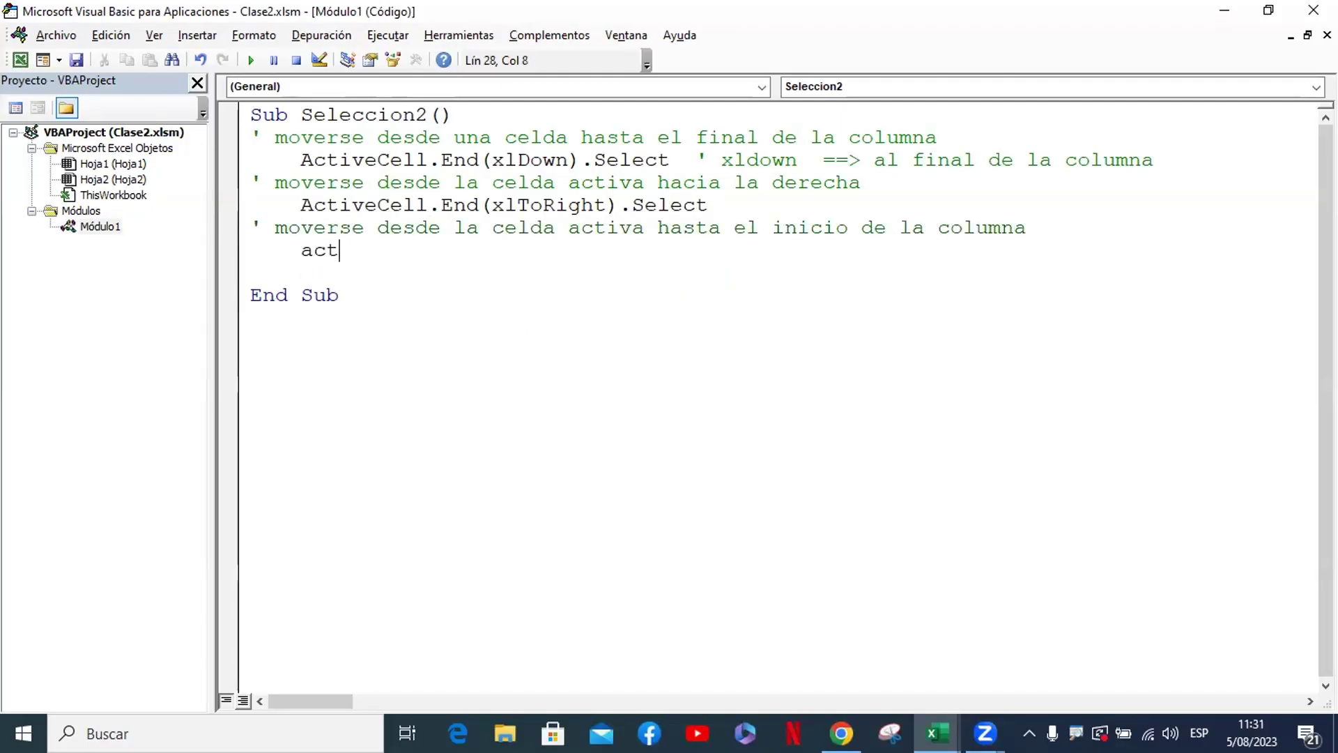
type("ivecel")
type("l.en")
key("Tab")
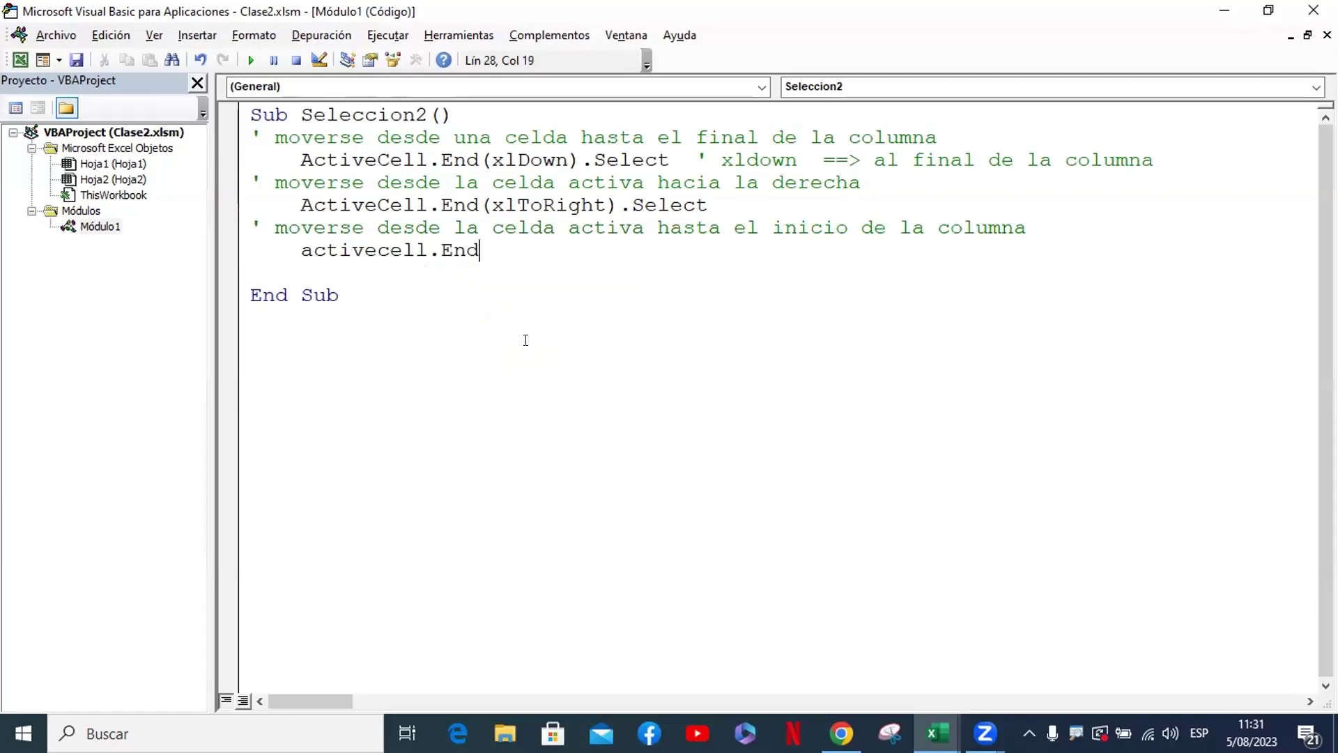
type(".")
key("BackSpace")
type("(")
key("Down")
key("Down")
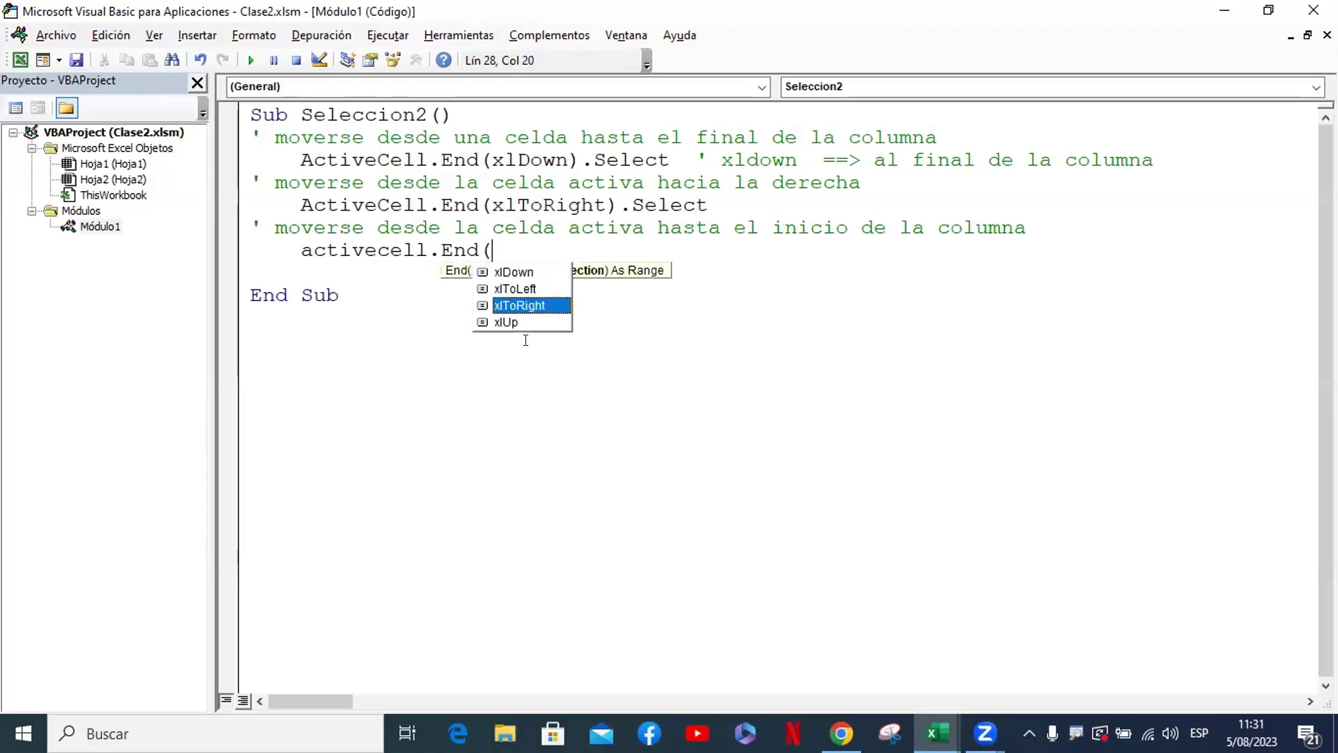
key("Down")
key("Tab")
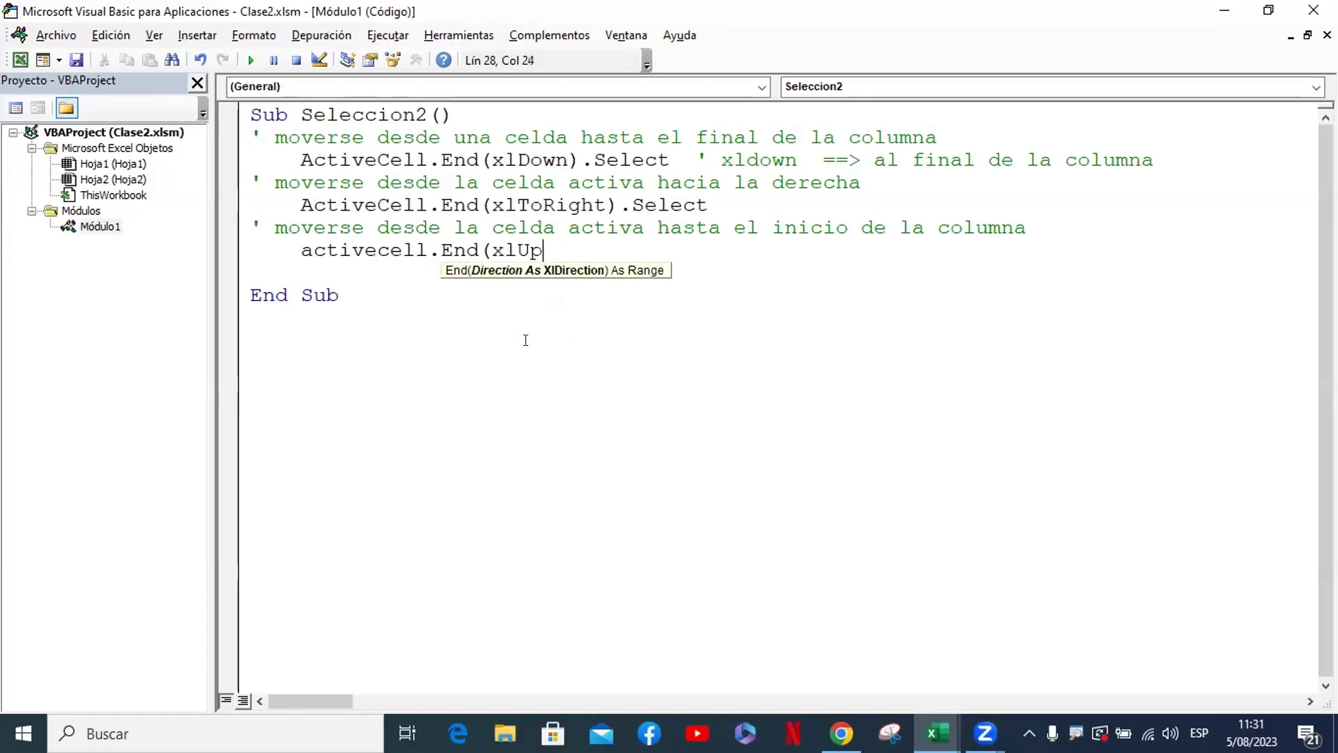
type(").sel")
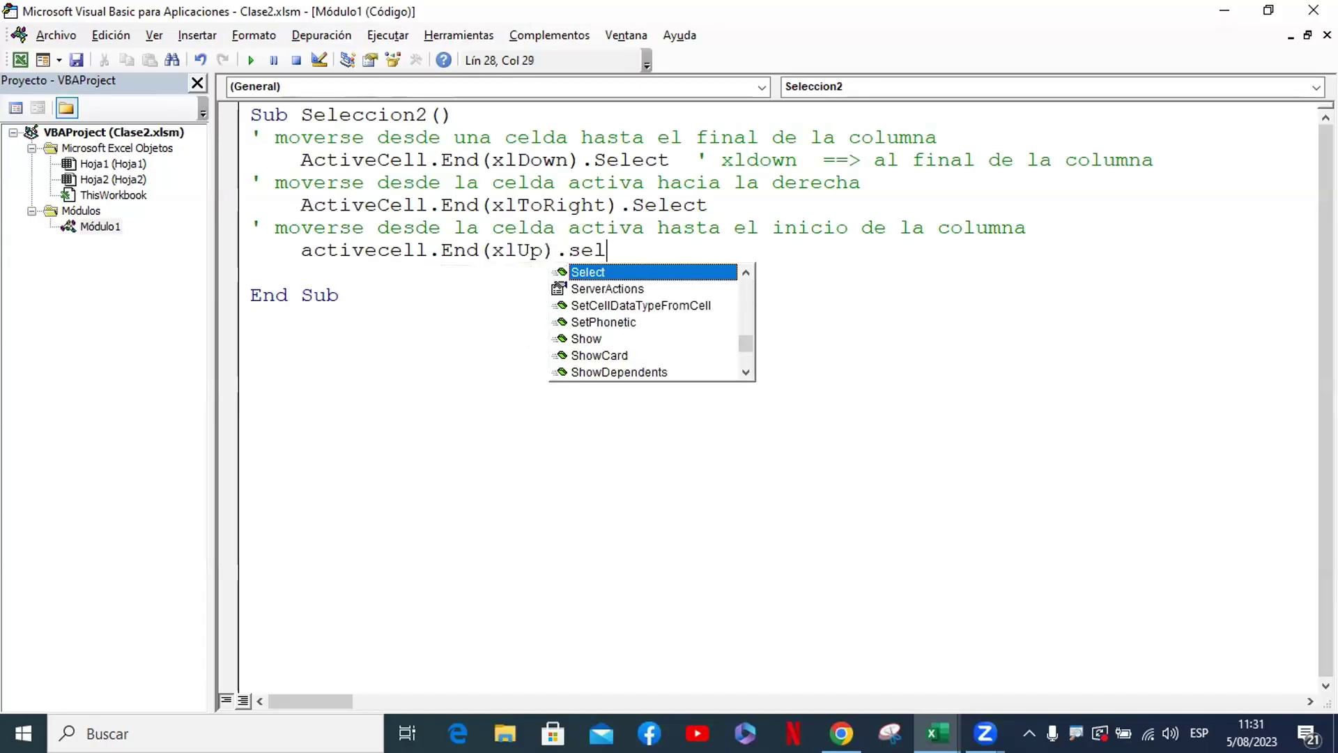
key("Return")
key("BackSpace")
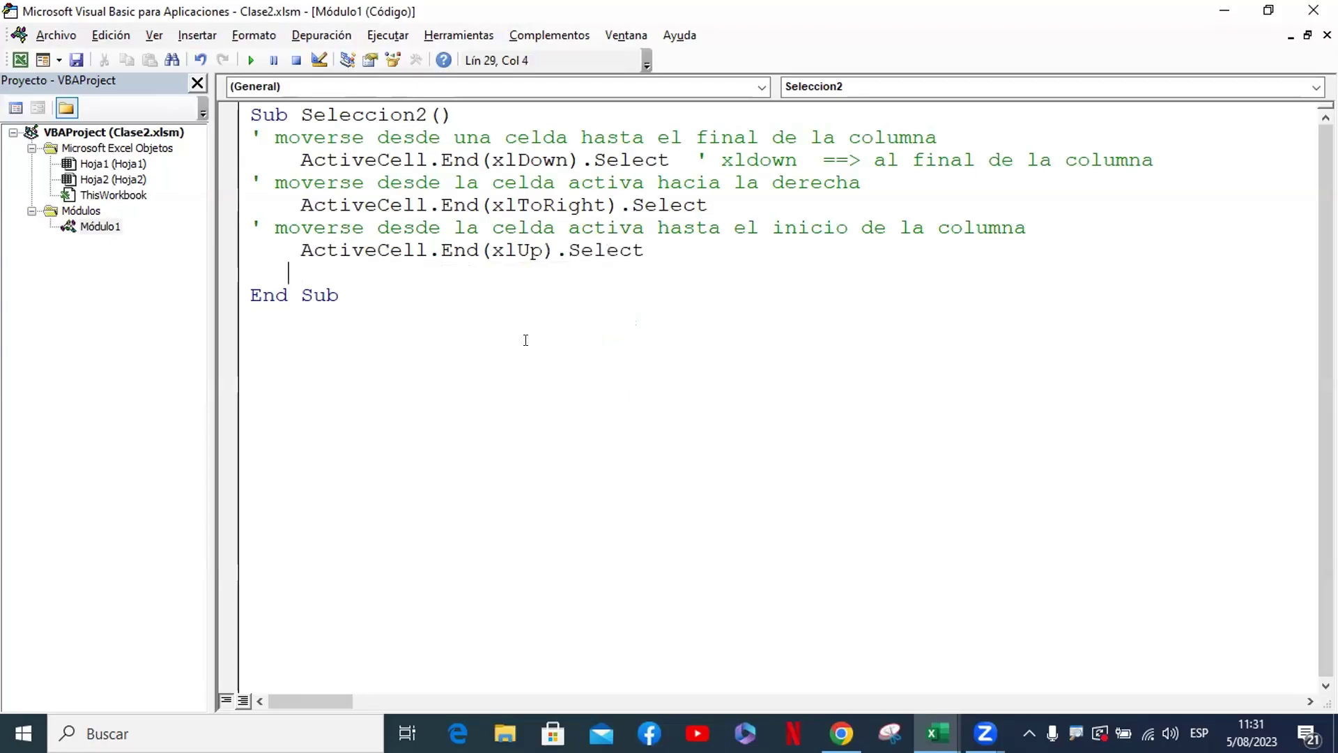
key("BackSpace")
key("BackSpace")
key("BackSpace")
Add the comment 'moverse desde la celda activa hacia la izquierda', correcting 'hacua' to 'hacia'
type("m")
type("overse ")
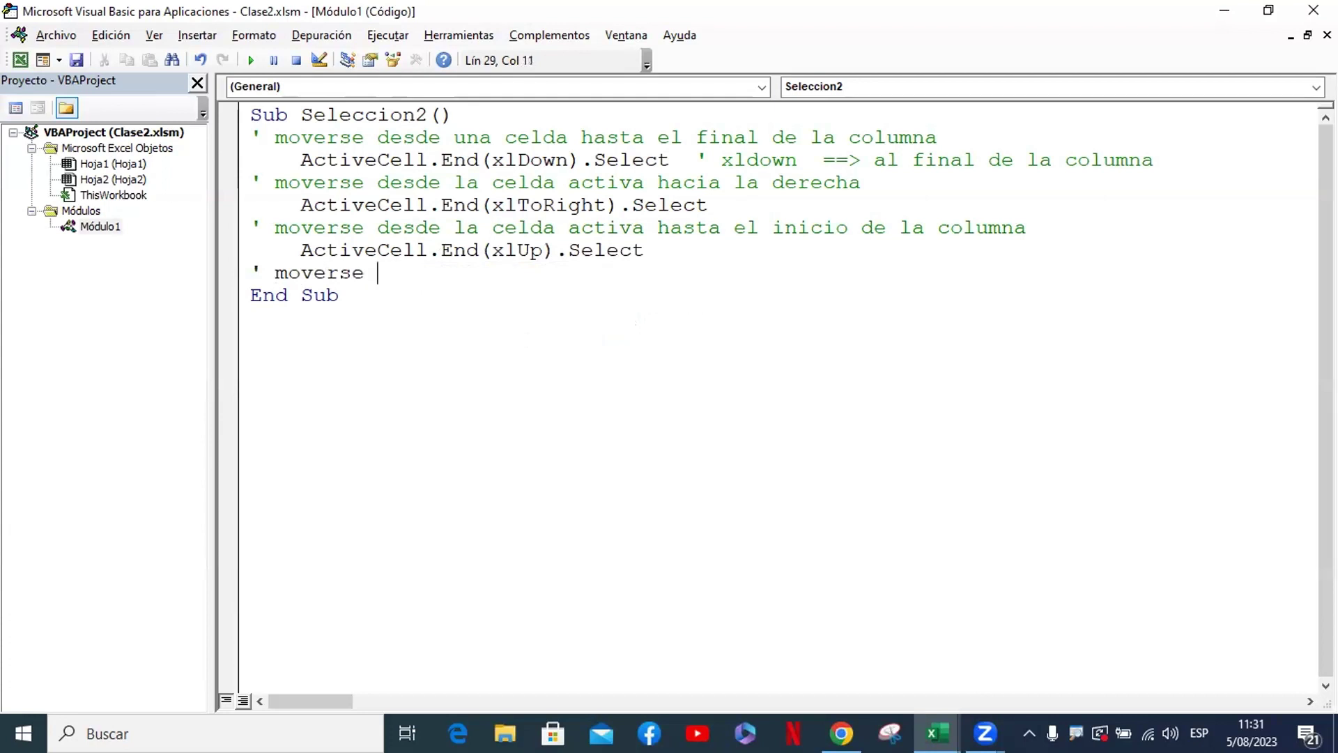
type("des")
type("de la celd")
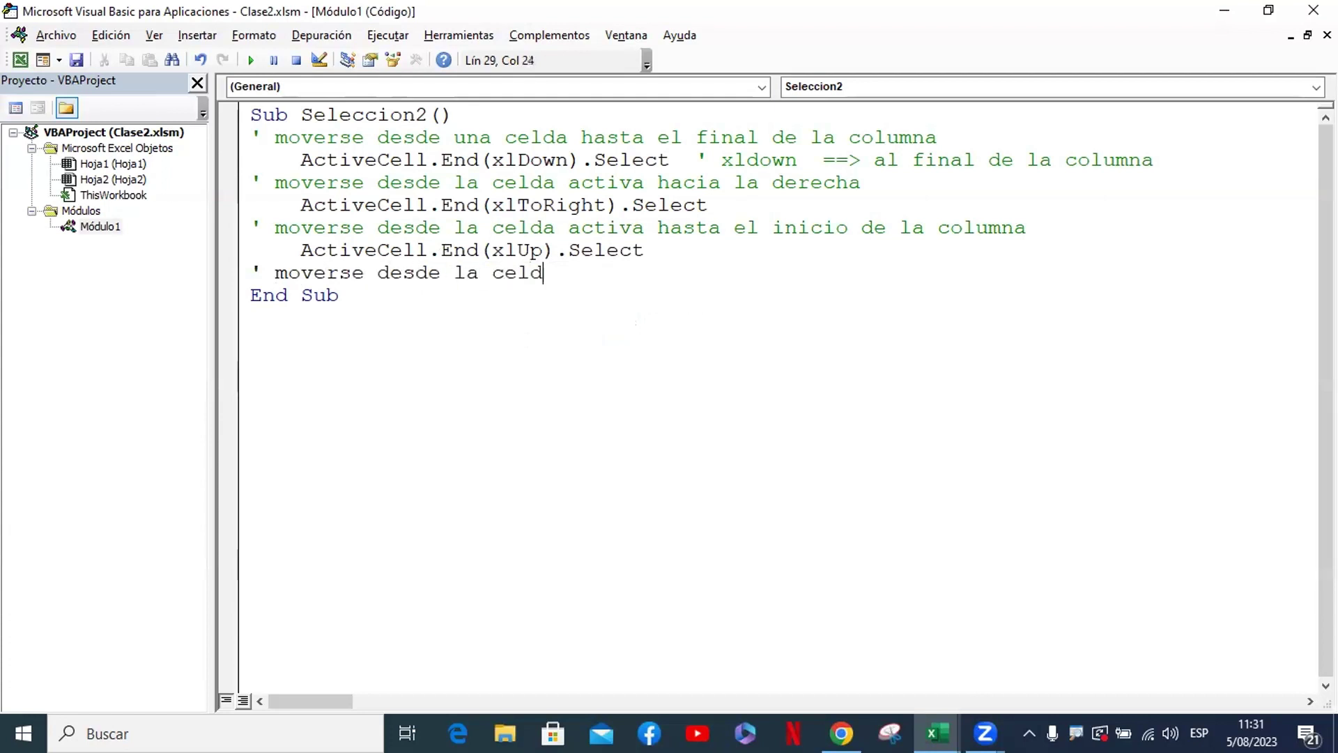
type("a activa ")
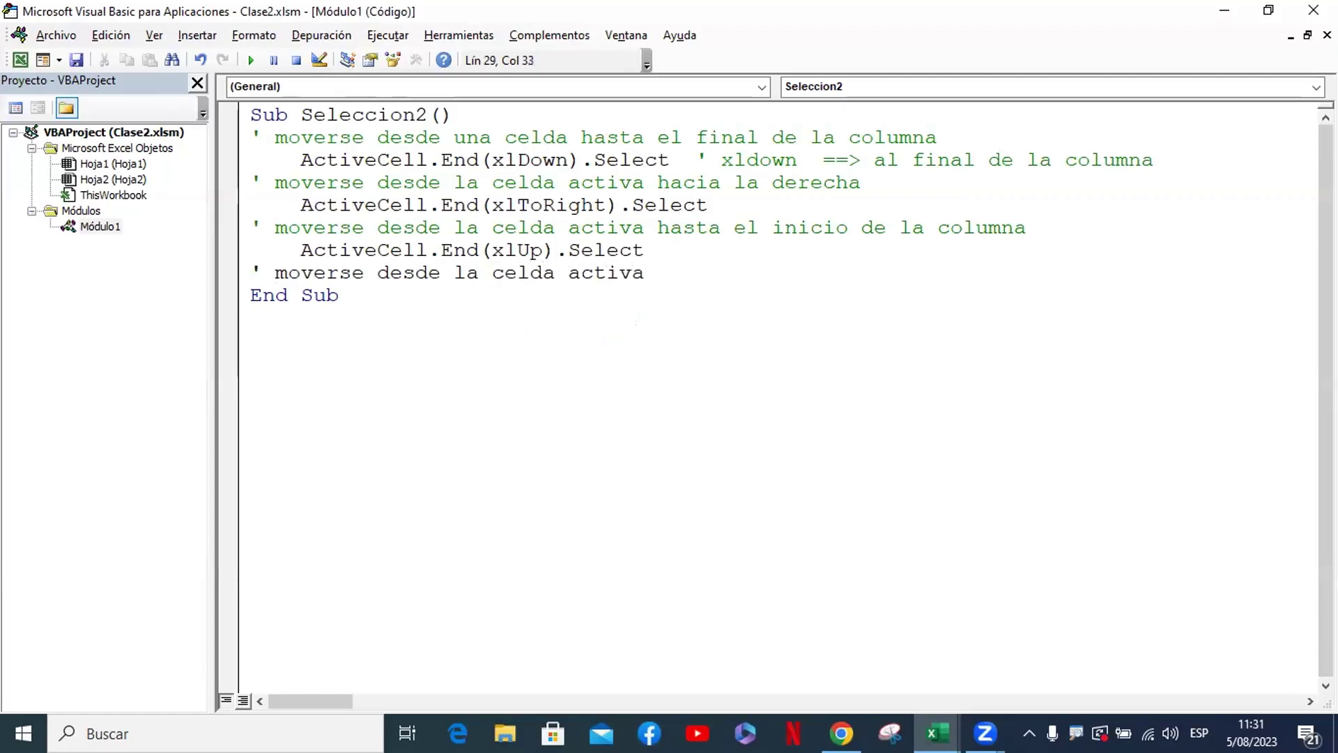
type("hacua ")
type("la izqu")
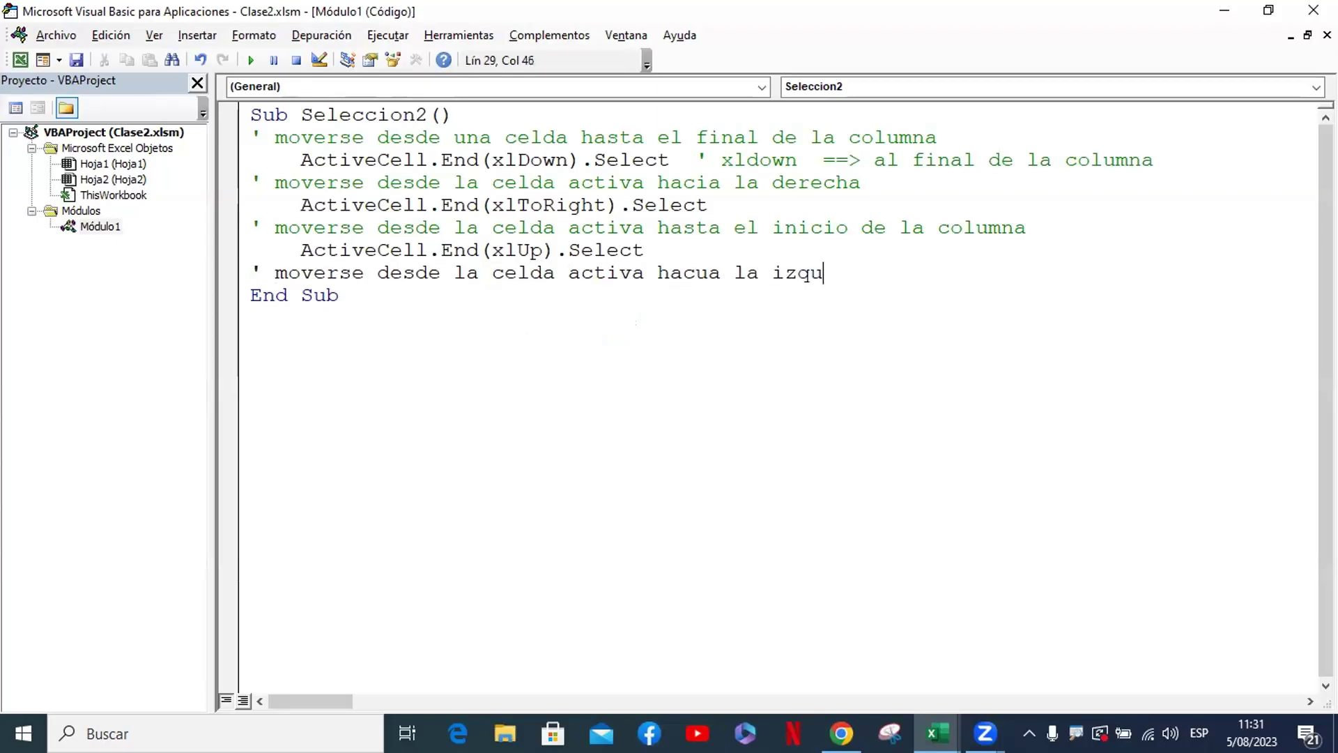
type("ierda")
key("Return")
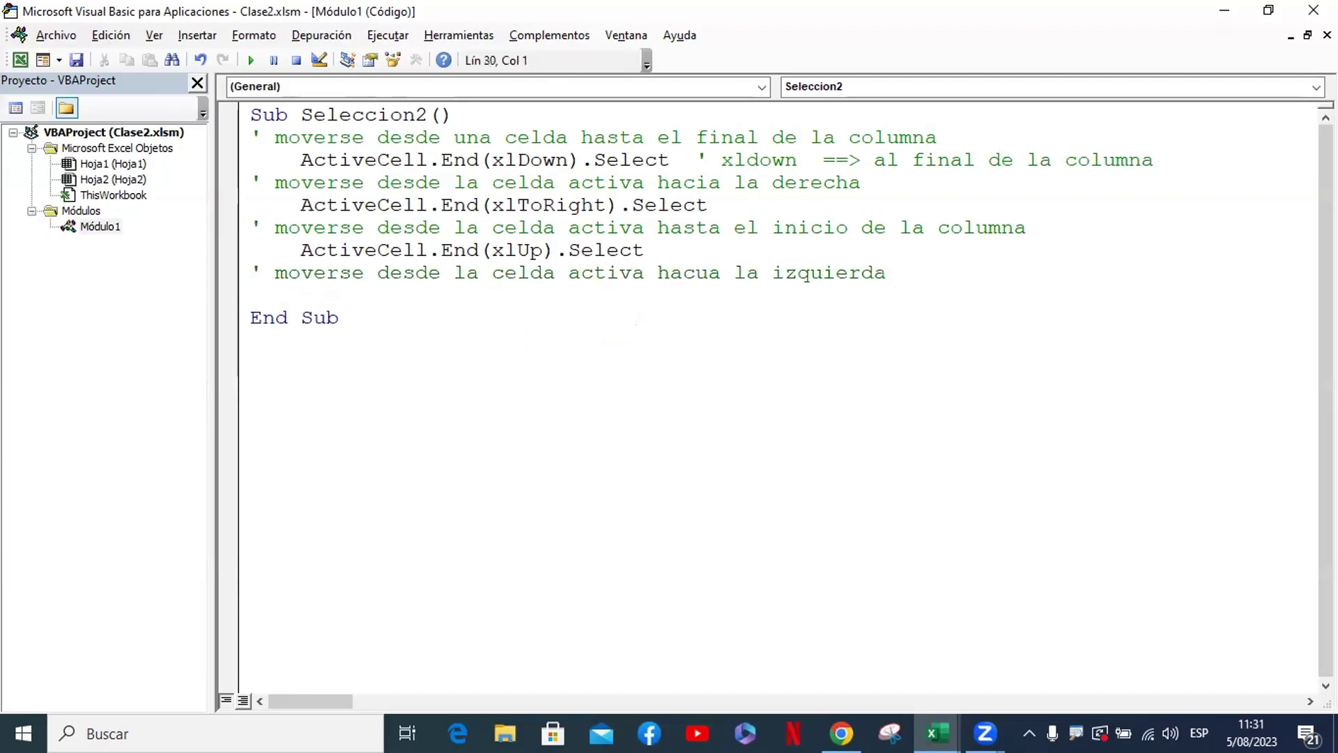
key("Right")
key("Right")
key("Right")
key("Right")
key("Right")
key("Right")
key("Right")
key("Right")
key("BackSpace")
type("i")
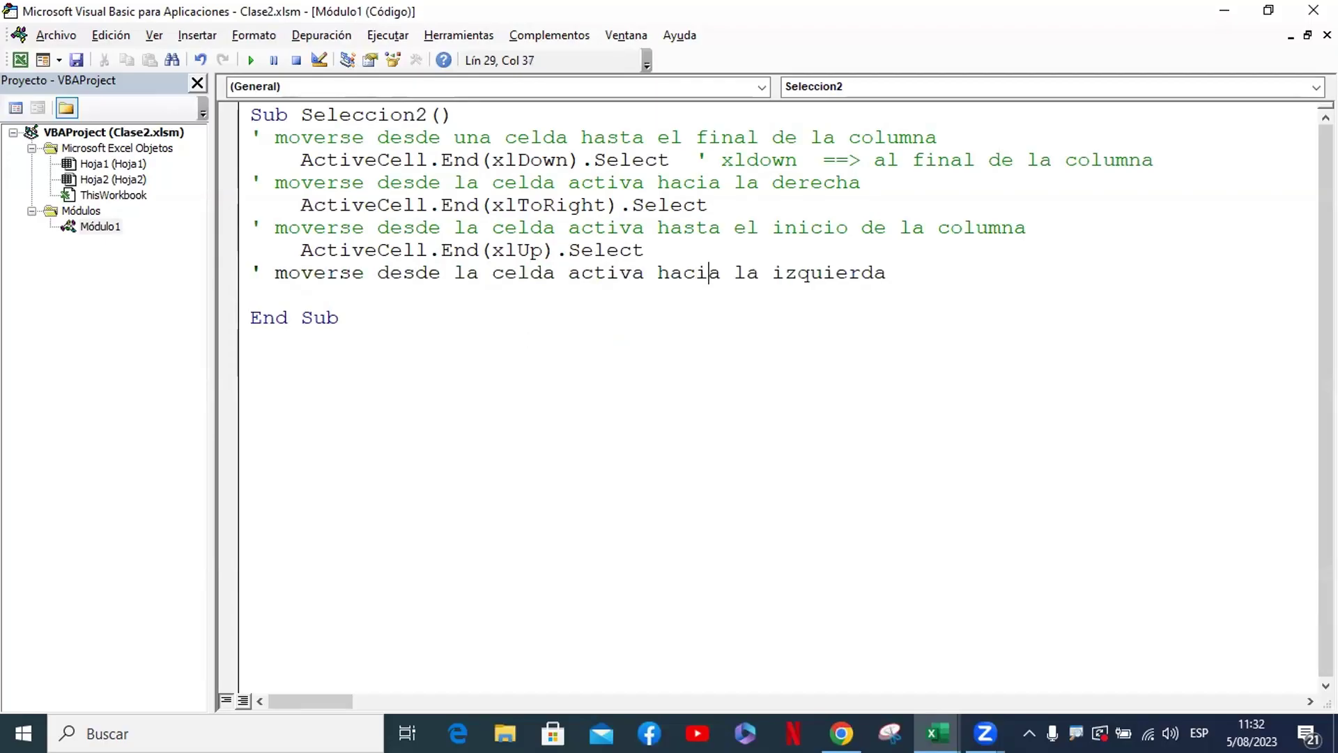
key("Down")
Write ActiveCell.End(xlToLeft).Select beneath the comment, picking xlToLeft from IntelliSense
key("Tab")
type("acti")
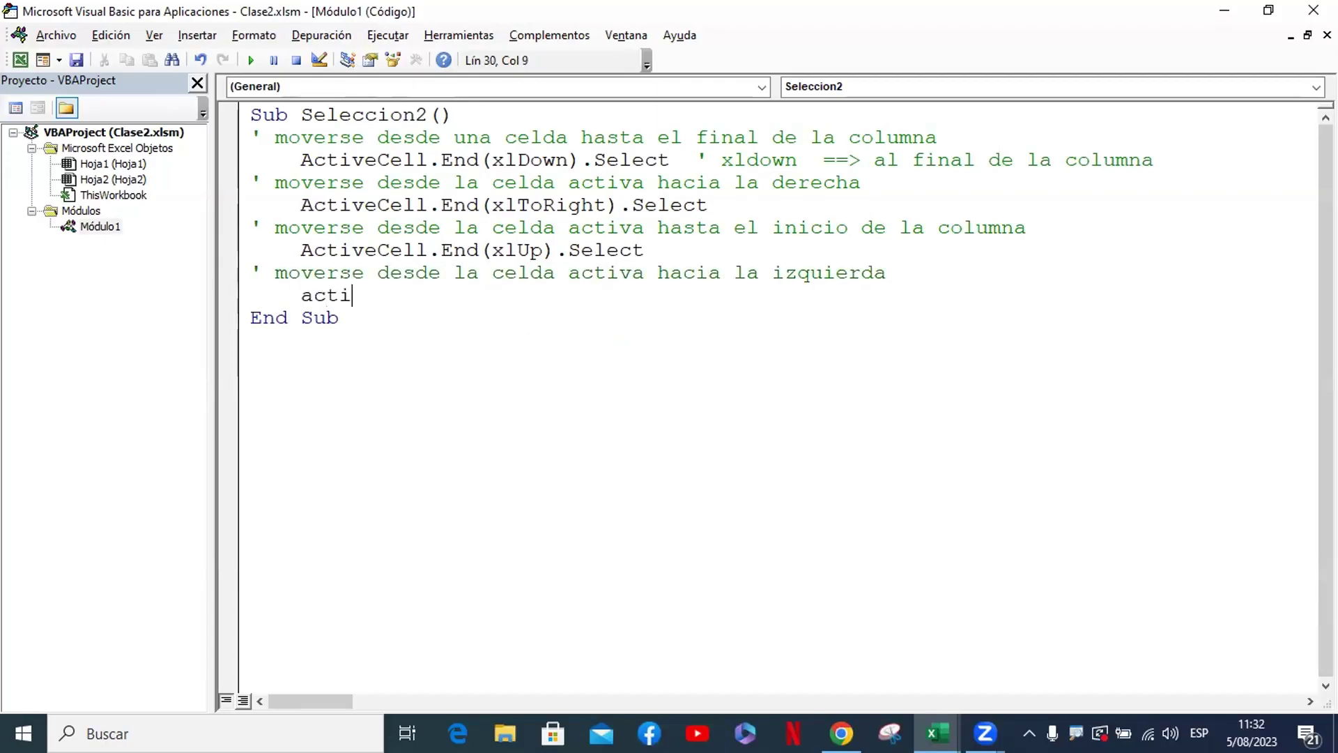
type("vecell.")
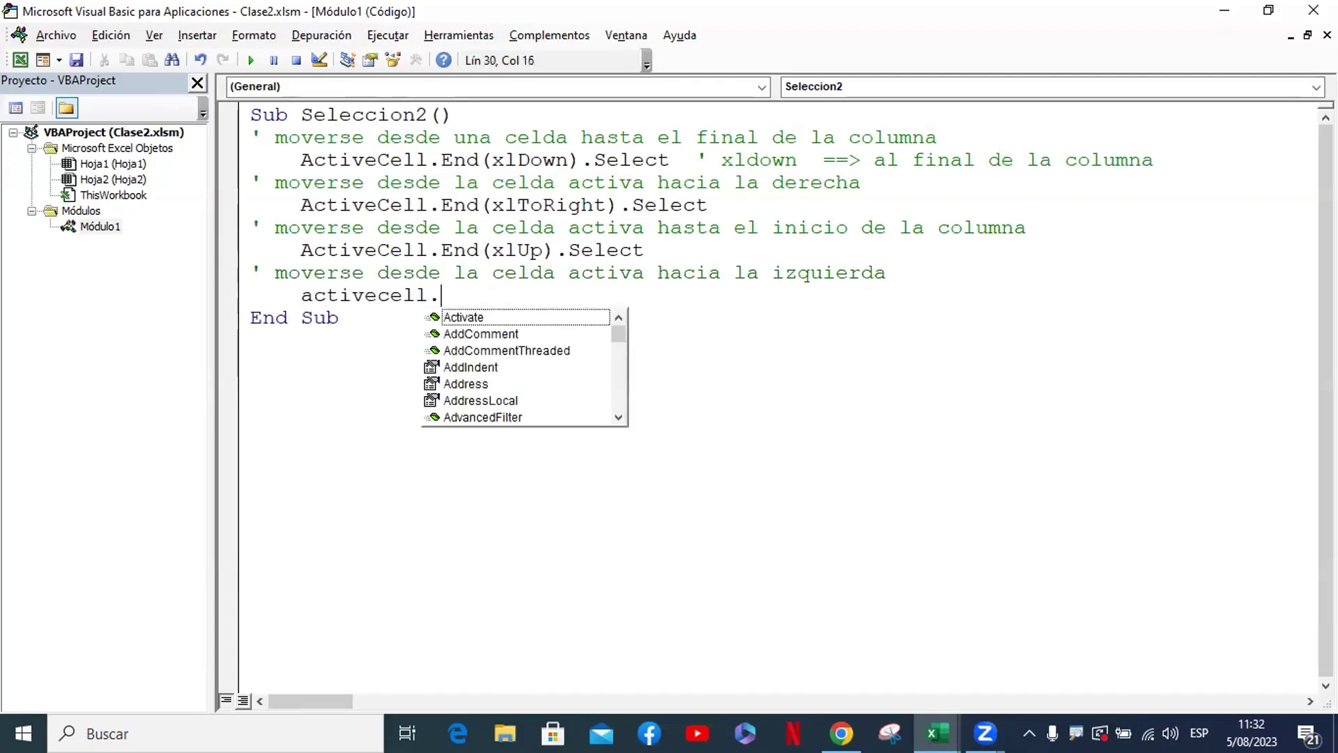
type("end(")
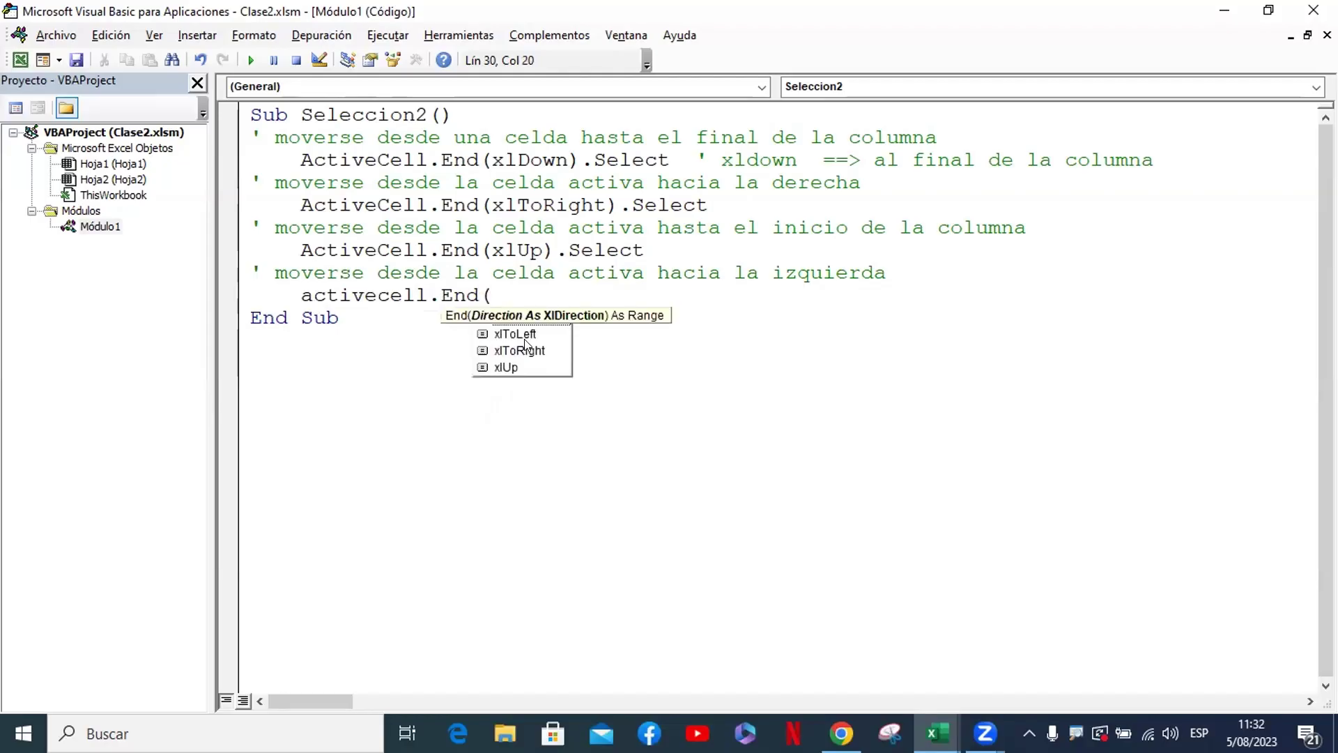
key("Down")
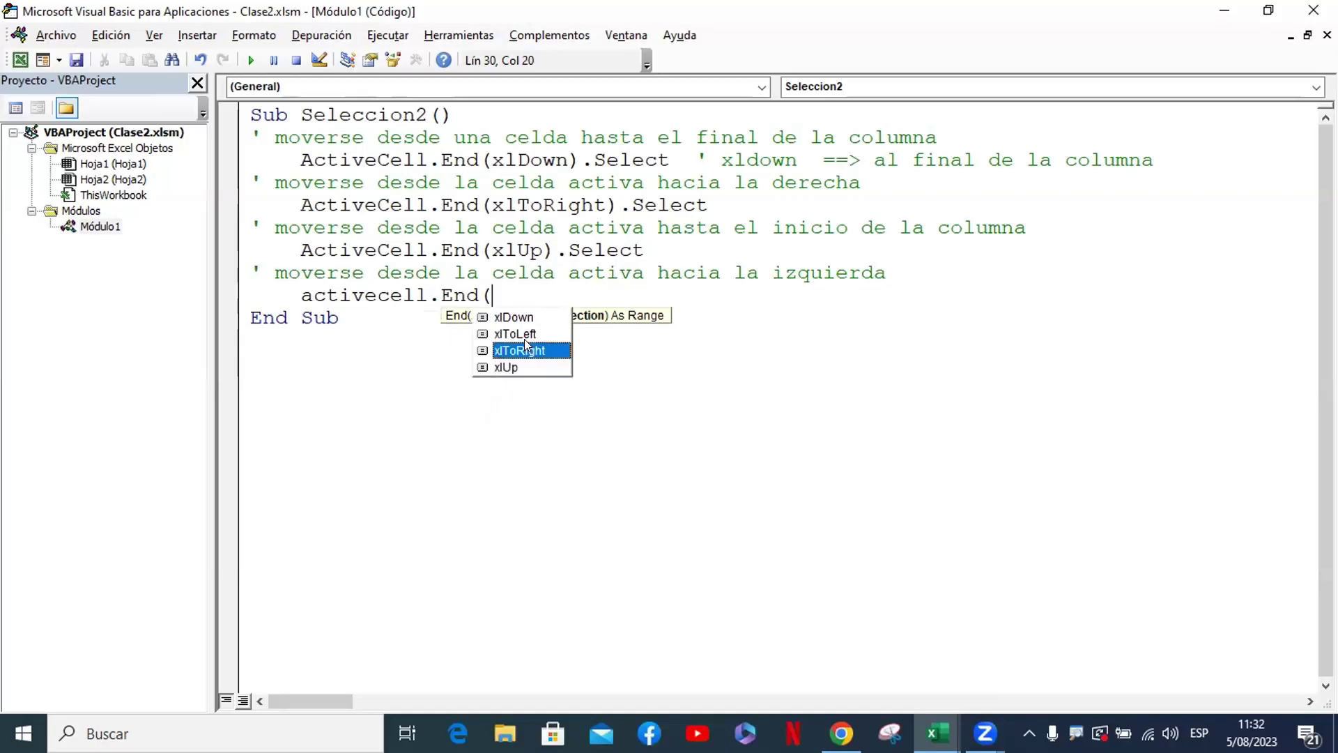
left_click(524, 339)
double_click(524, 337)
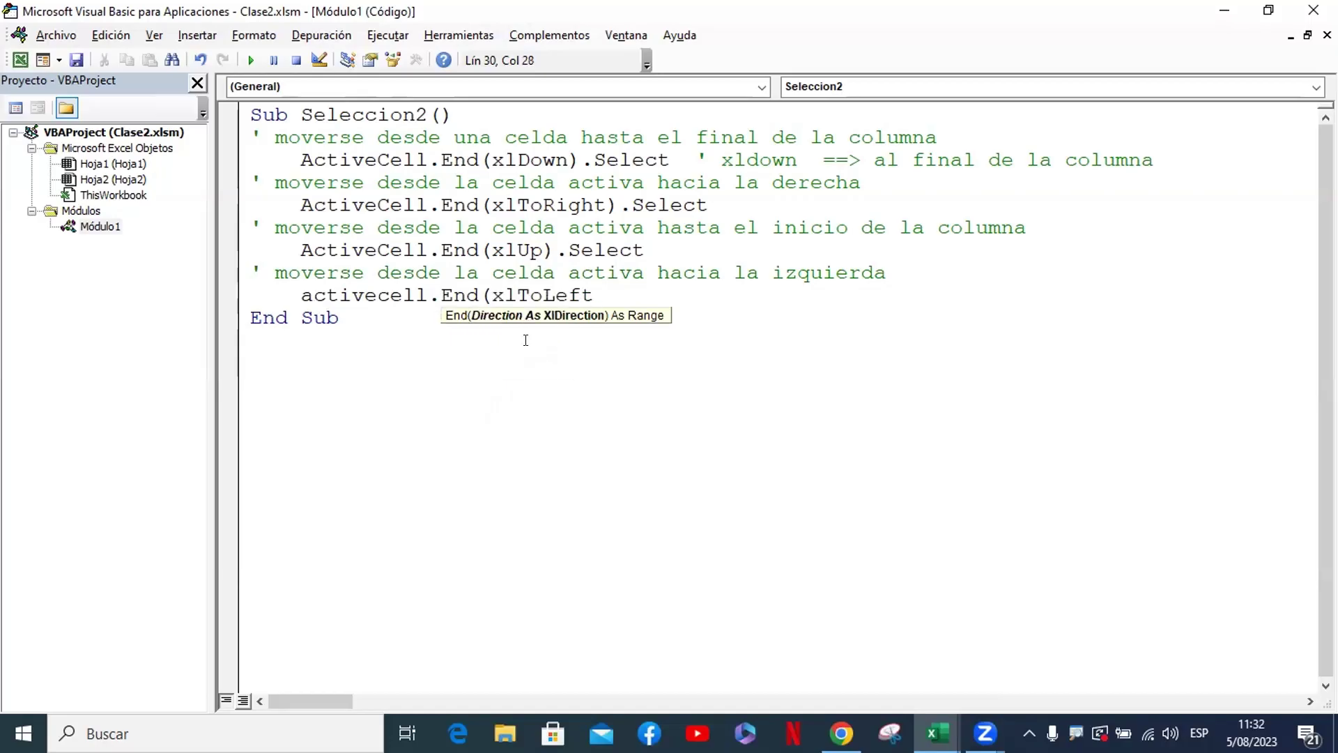
type(").se")
key("Tab")
left_click(526, 340)
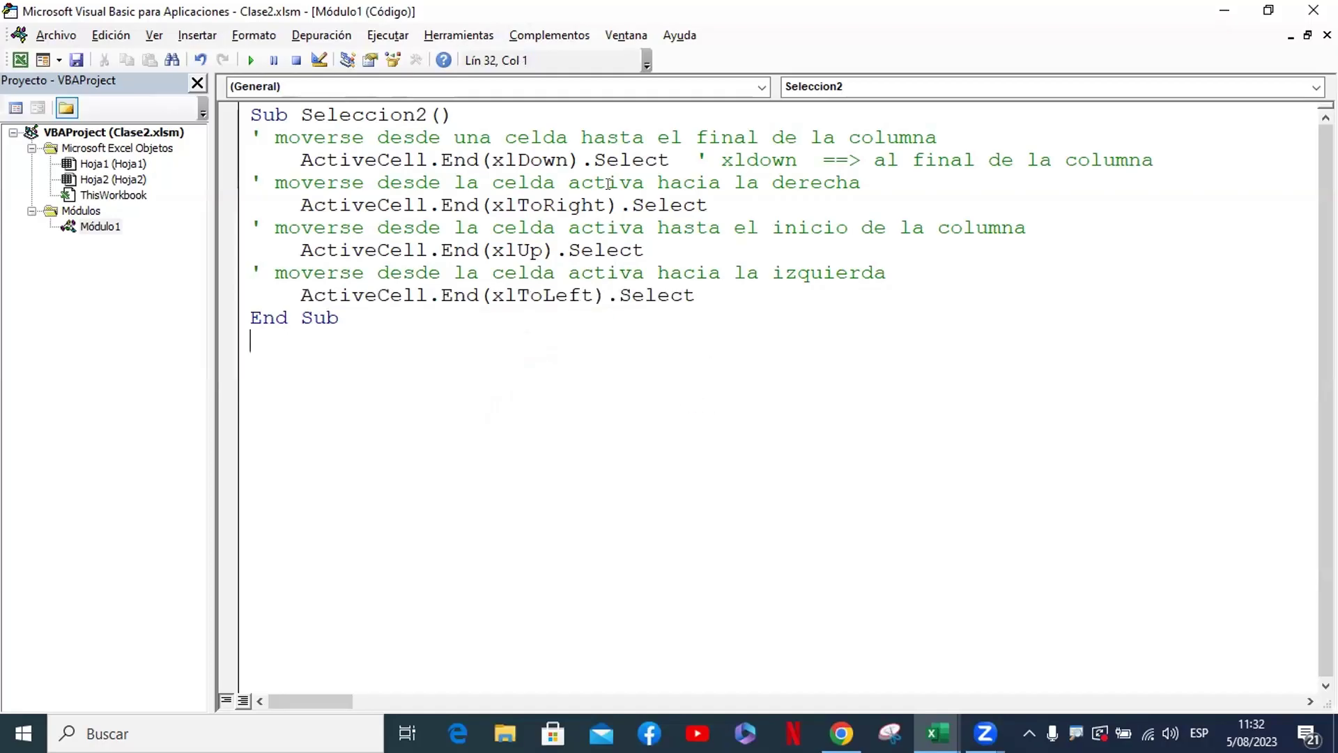
Snap the editor to the right half and Excel to the left, selecting C2
key("super+Right")
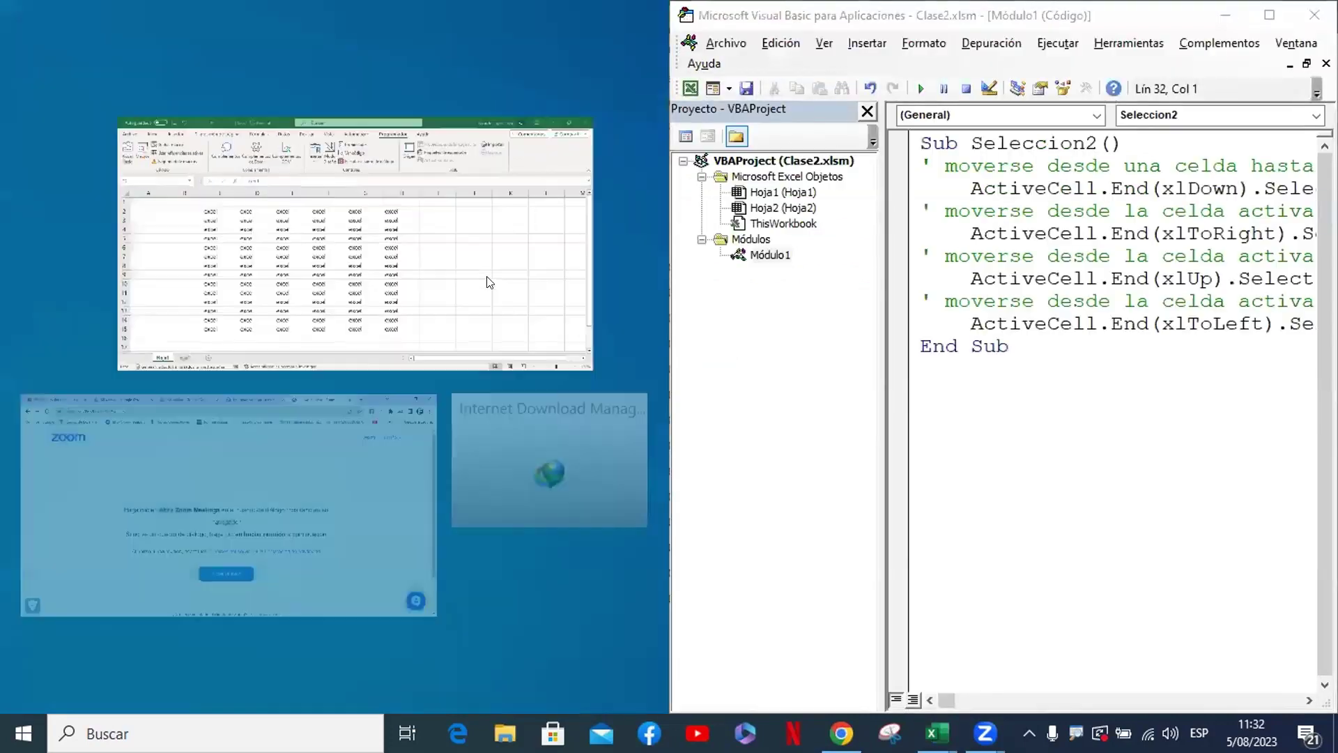
left_click(452, 261)
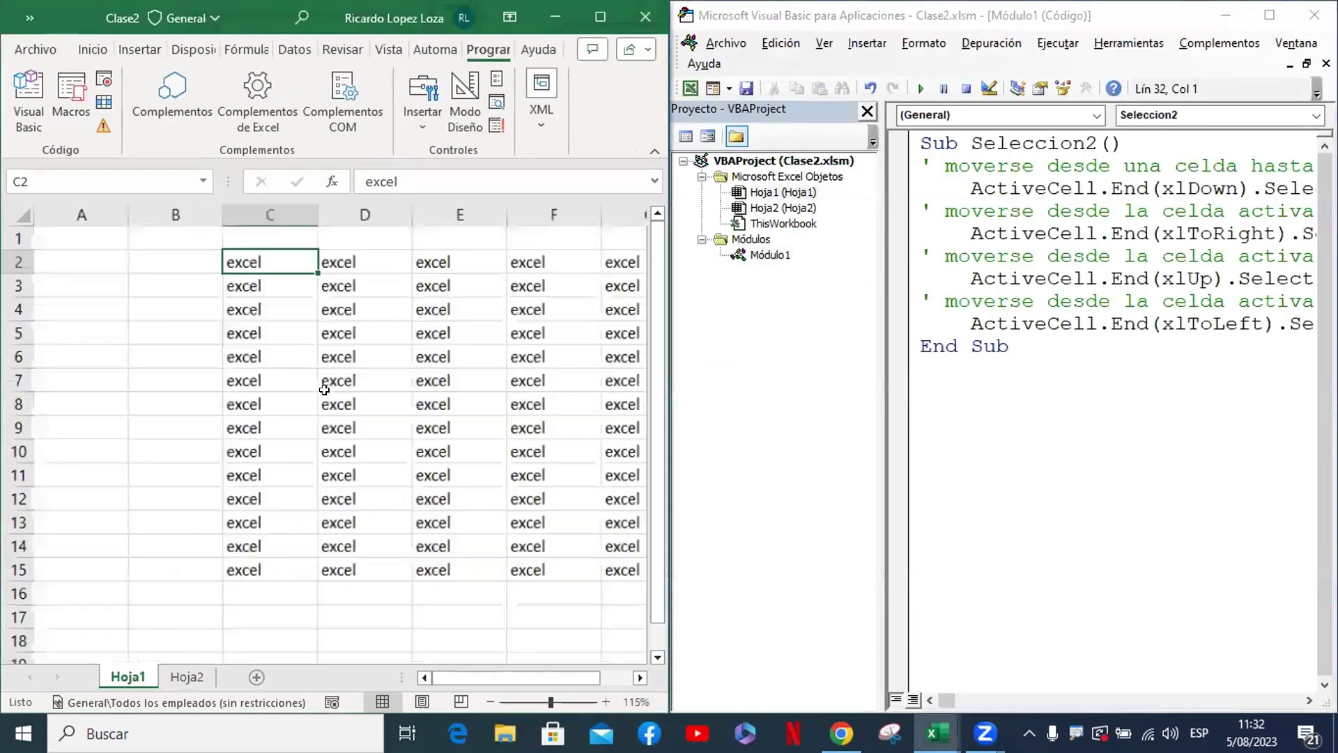
left_click(216, 335)
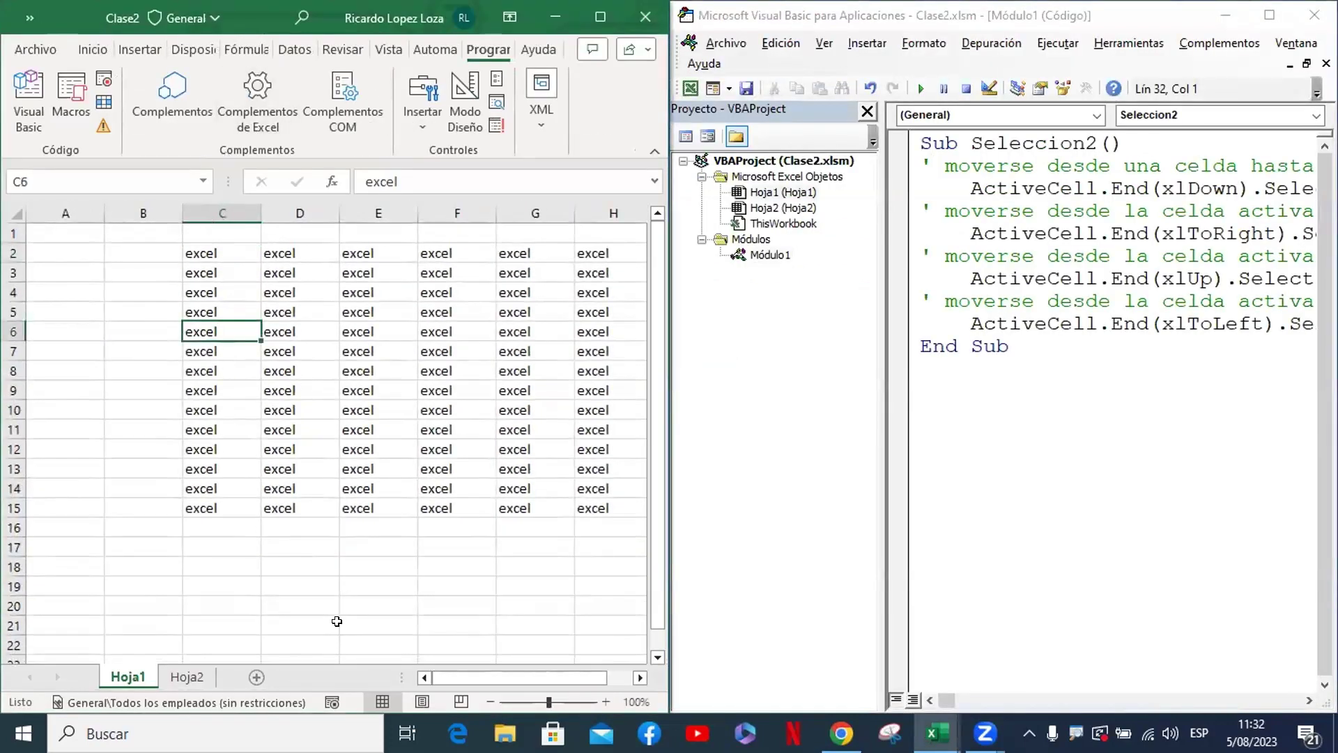
left_click_drag(445, 677, 474, 675)
key("ctrl+Up")
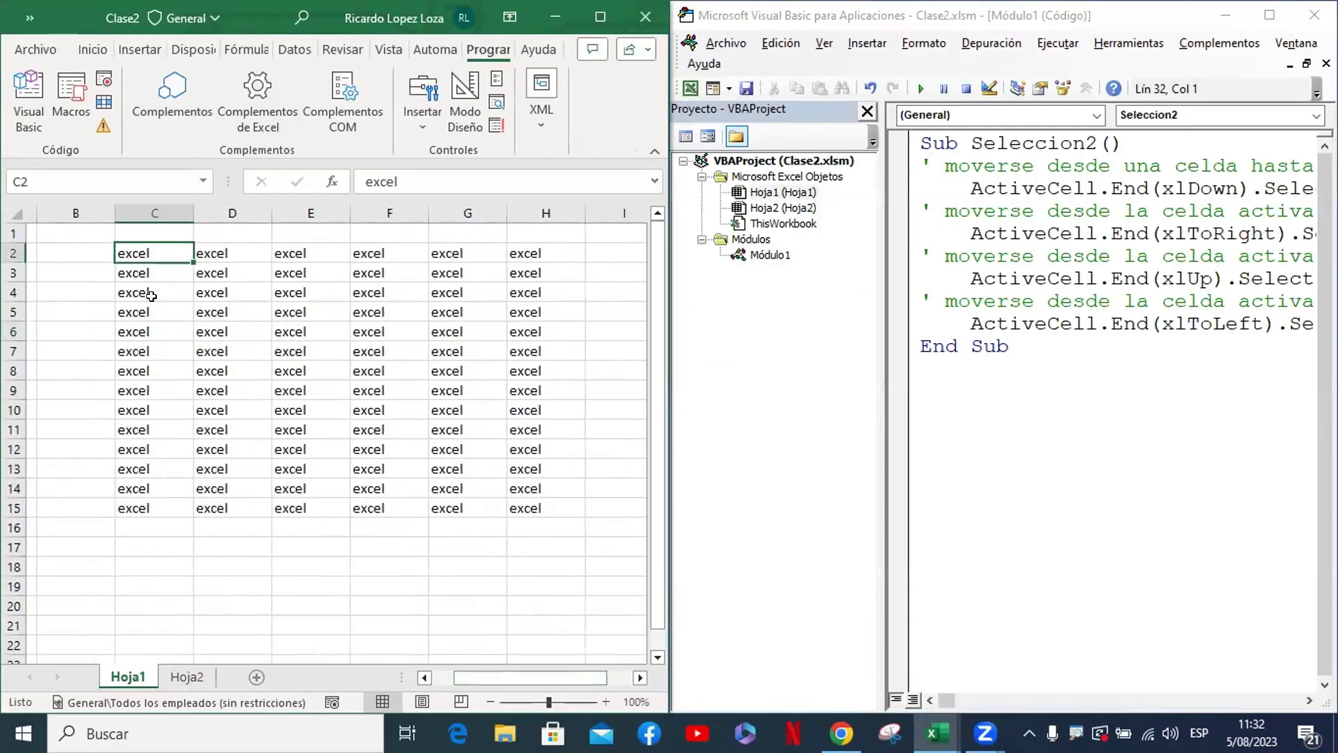
left_click(150, 311)
left_click(151, 257)
Narrow the Project Explorer to widen the code pane, with C2 reselected on the sheet
left_click_drag(899, 279, 777, 275)
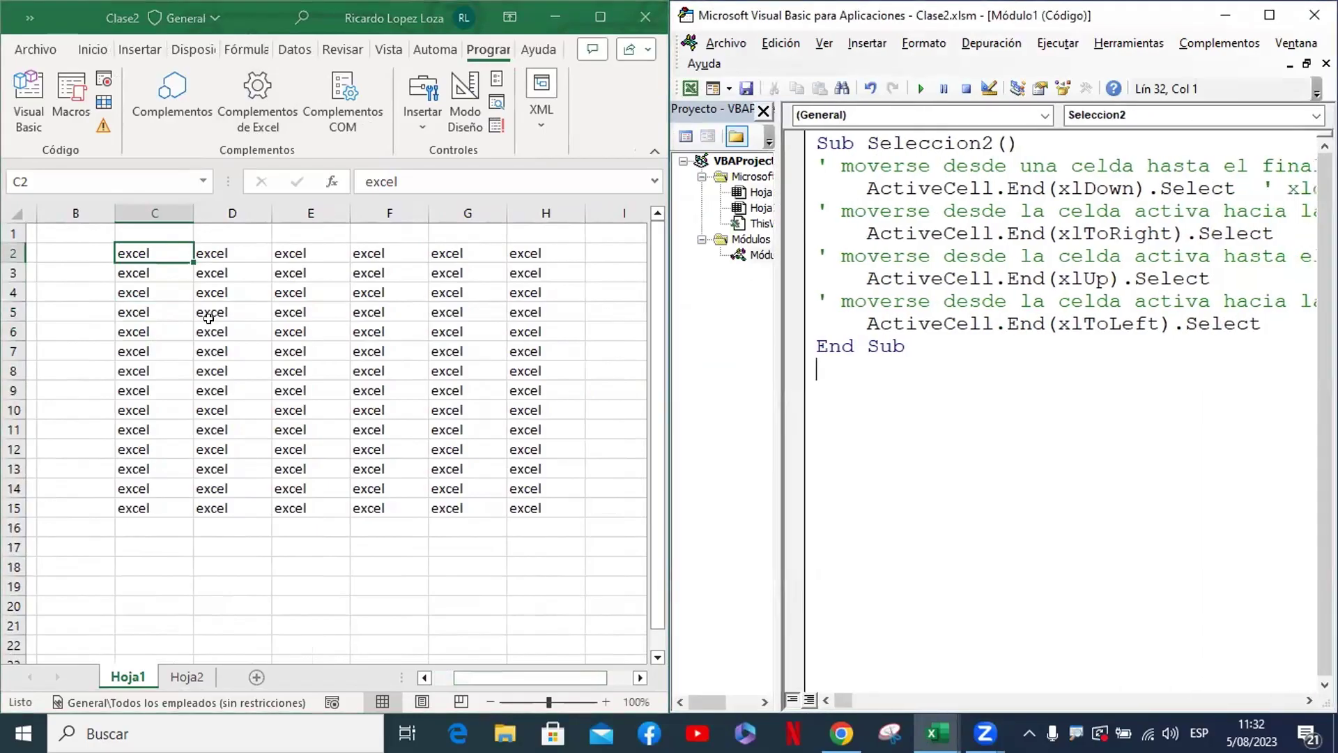
left_click(157, 331)
left_click_drag(209, 373, 328, 415)
left_click(390, 312)
key("Left")
key("Left")
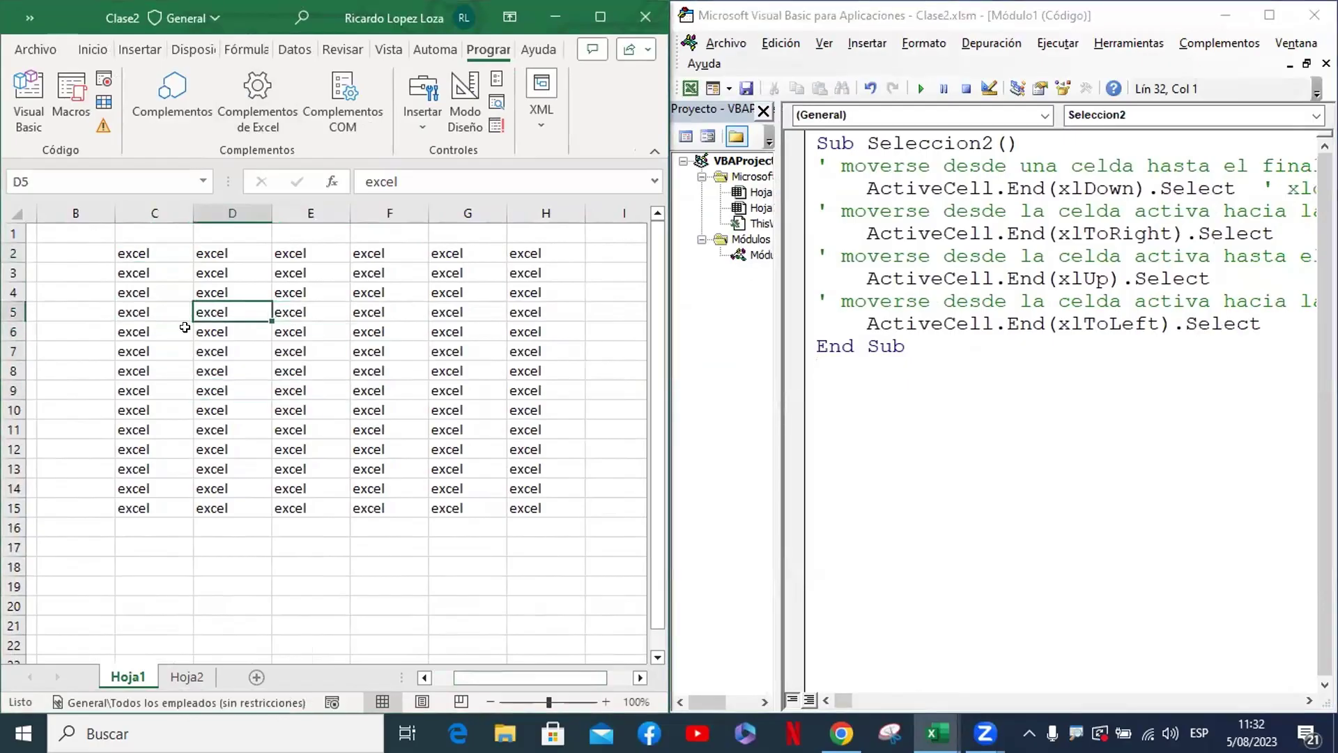
left_click(132, 249)
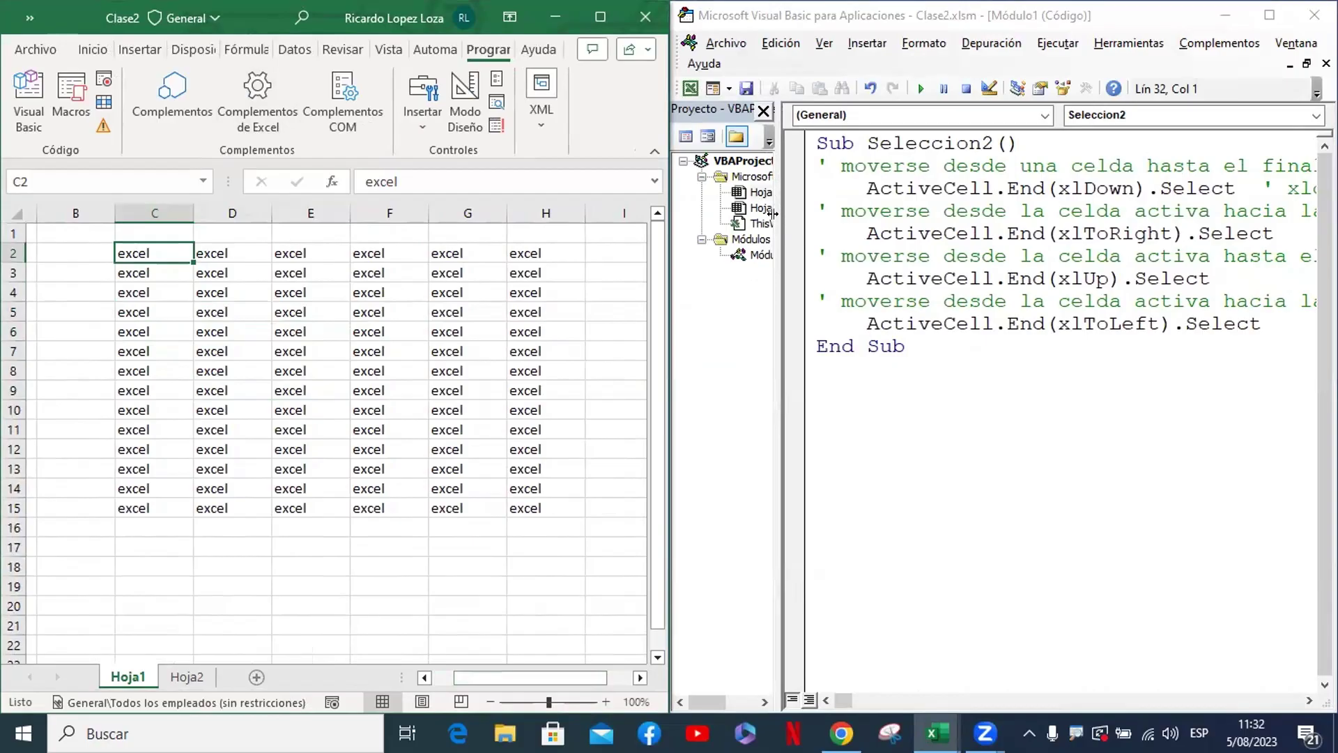
left_click_drag(772, 216, 697, 230)
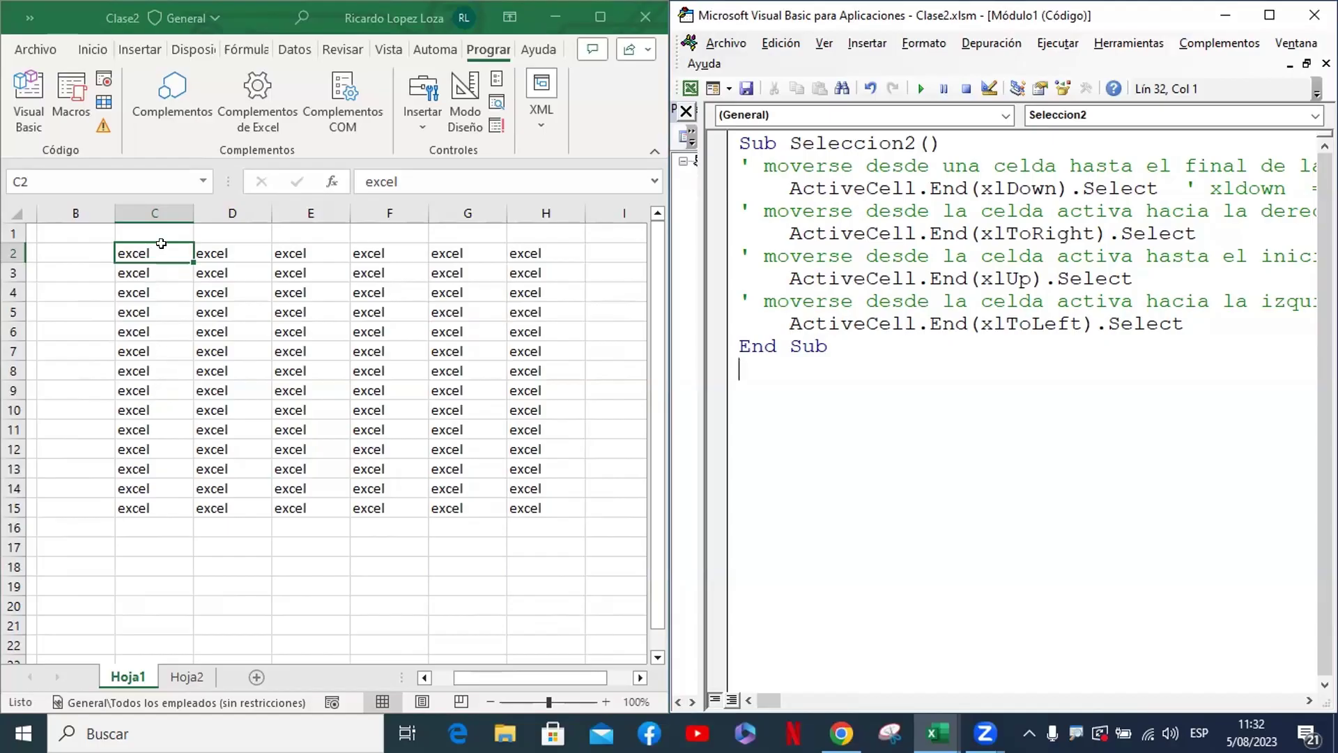
left_click(163, 498)
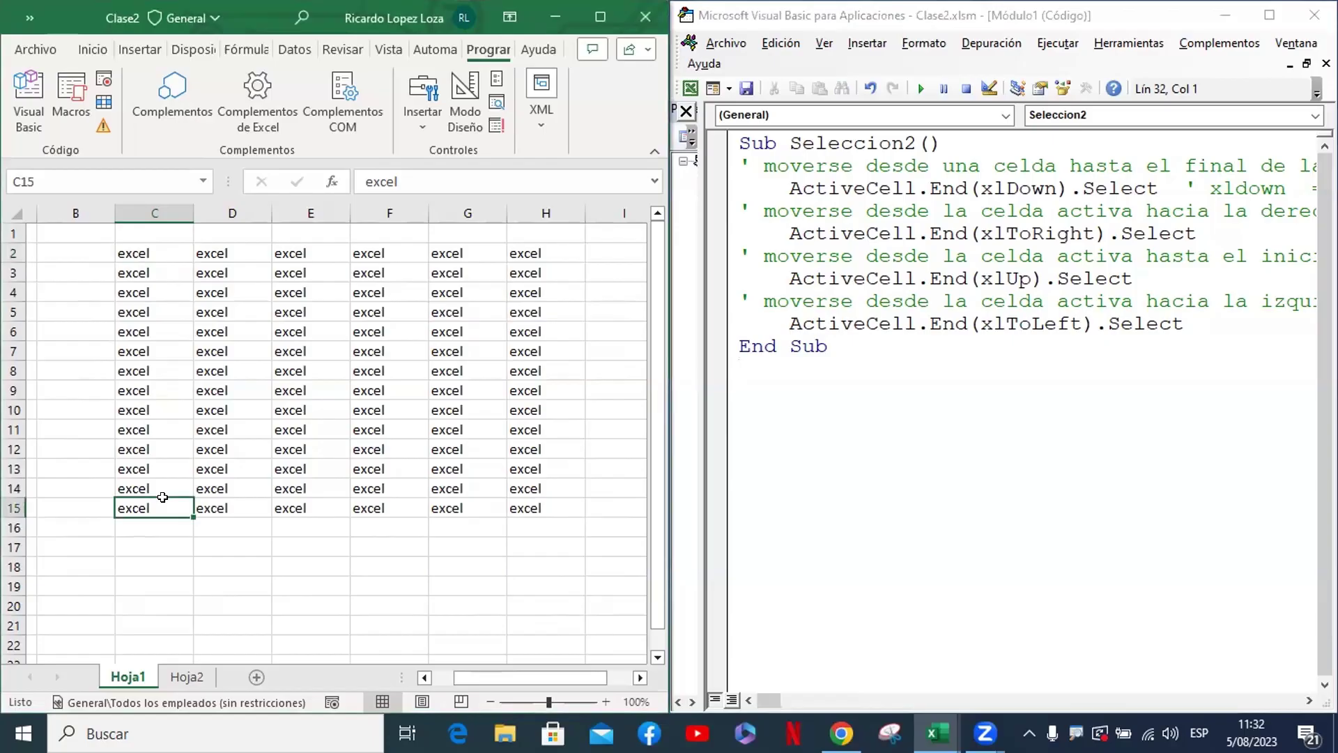
left_click(544, 500)
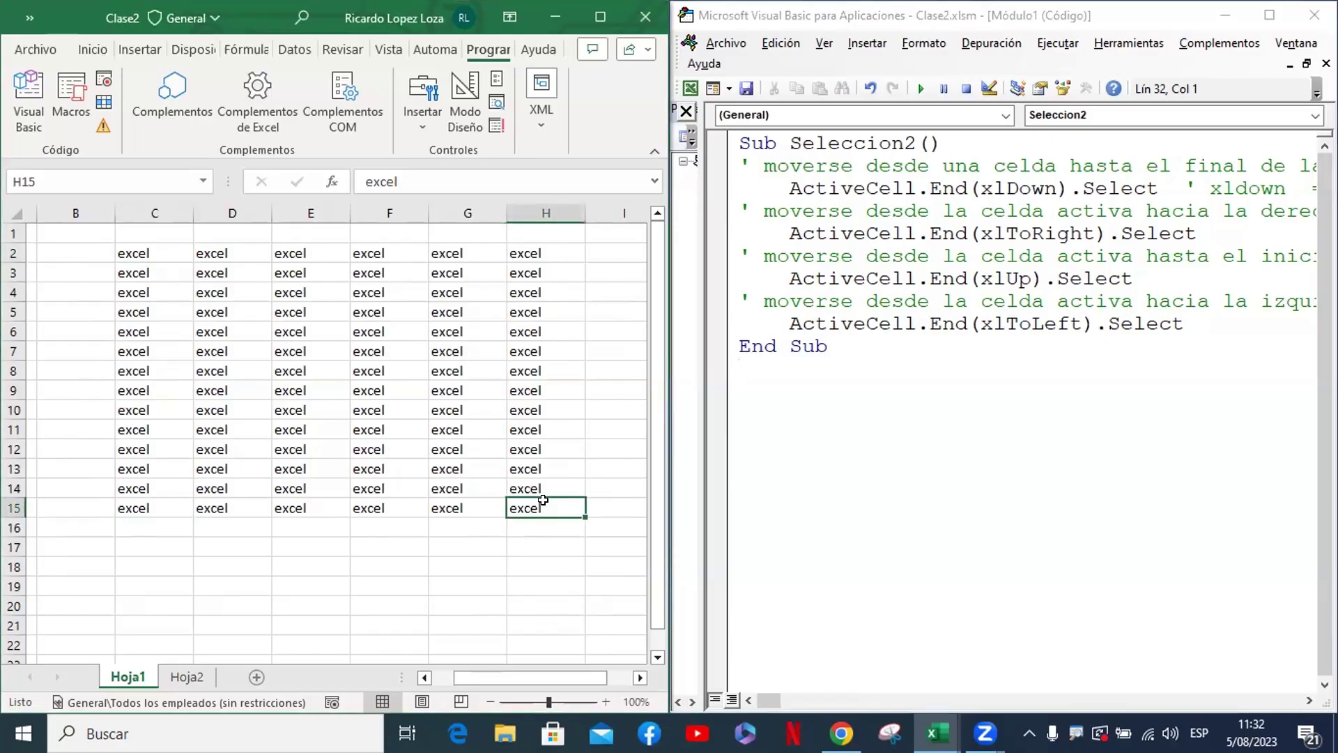
left_click(119, 508)
left_click(542, 507)
left_click(554, 245)
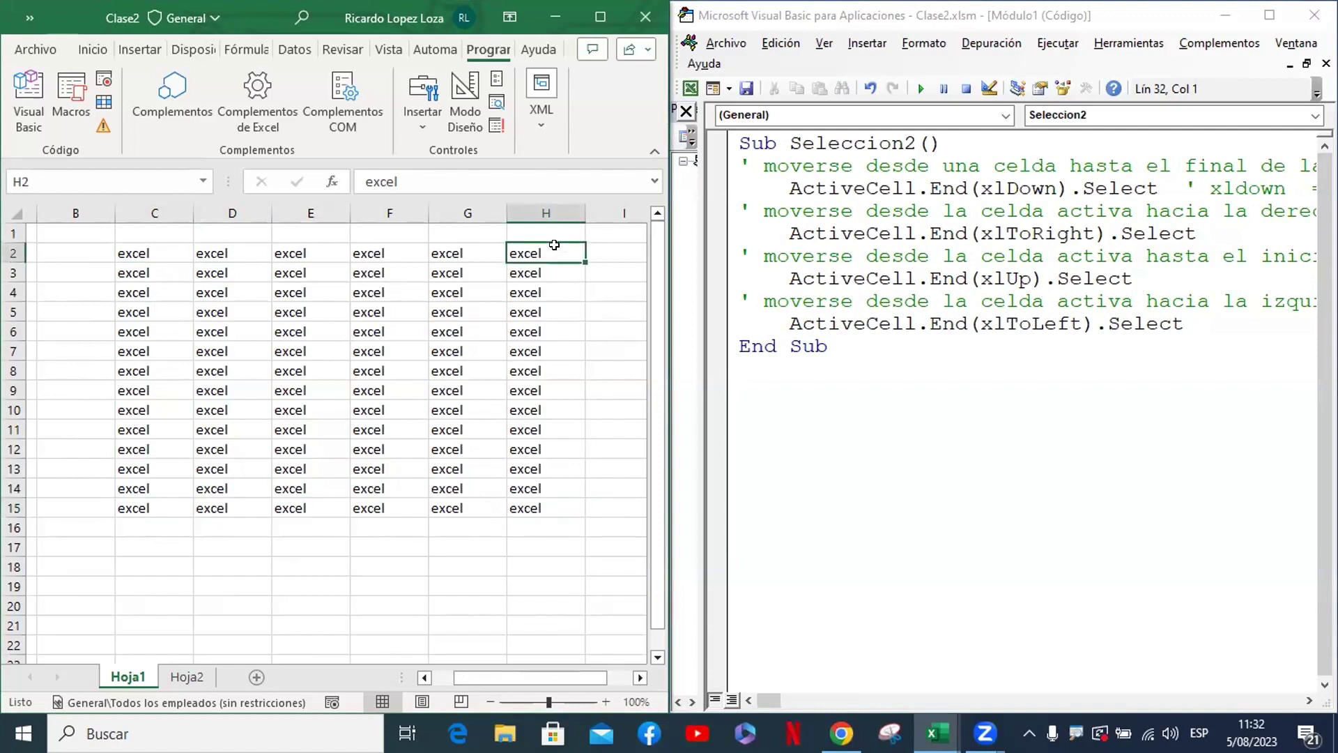
left_click(124, 251)
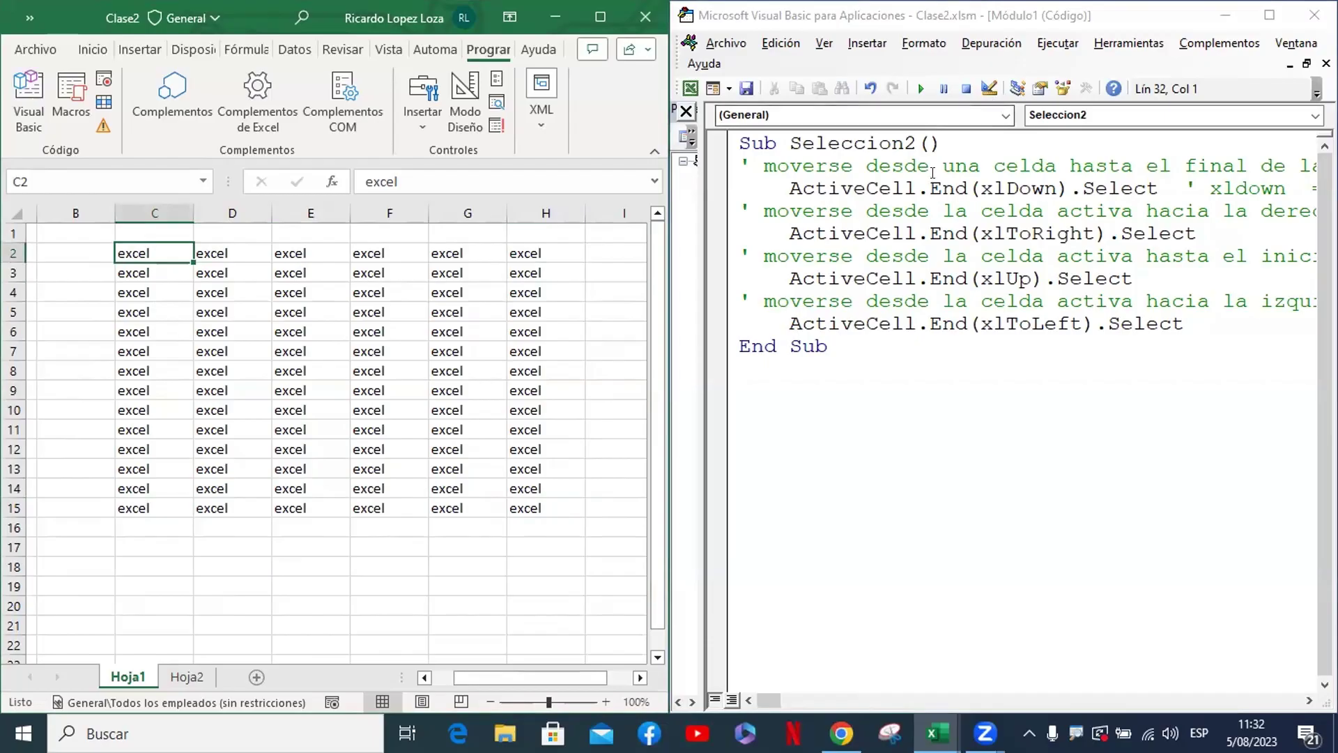
left_click(945, 144)
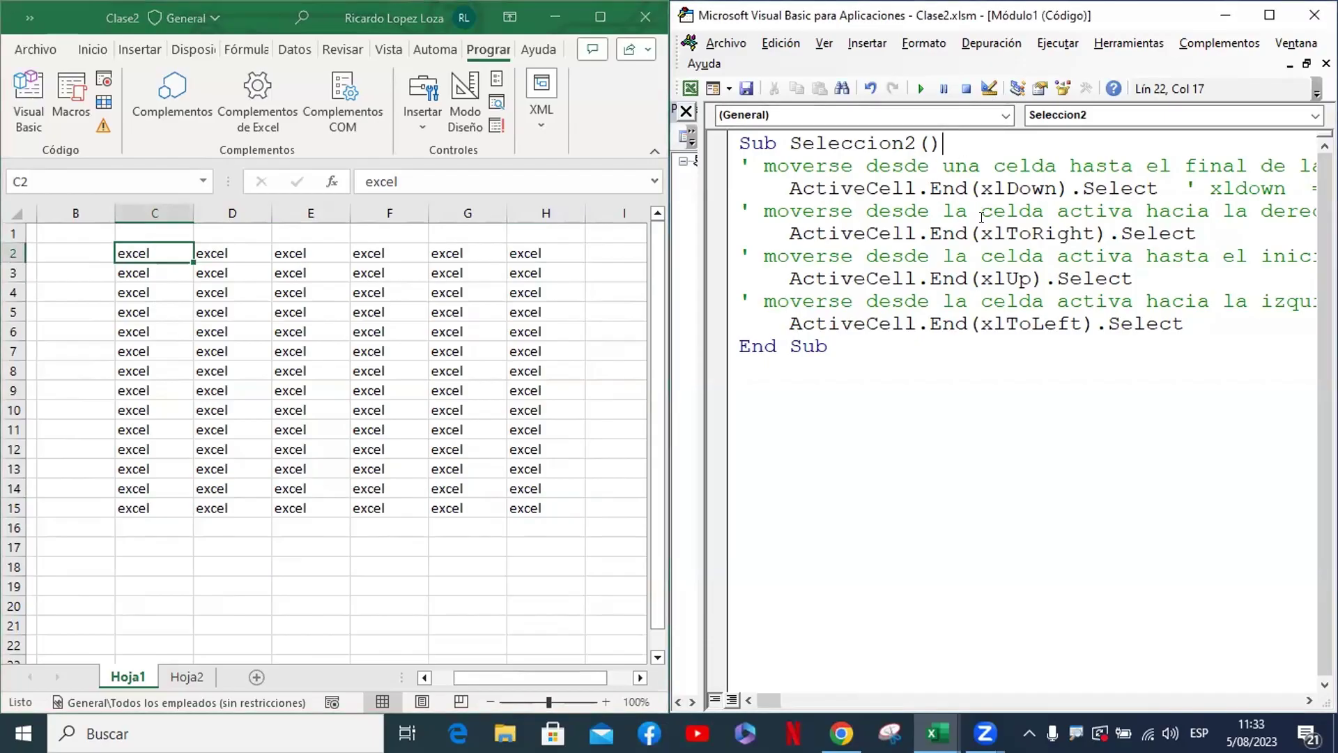
Step through Seleccion2 with F8, watching the active cell jump to C15, H15 and H2
key("F8")
key("F8")
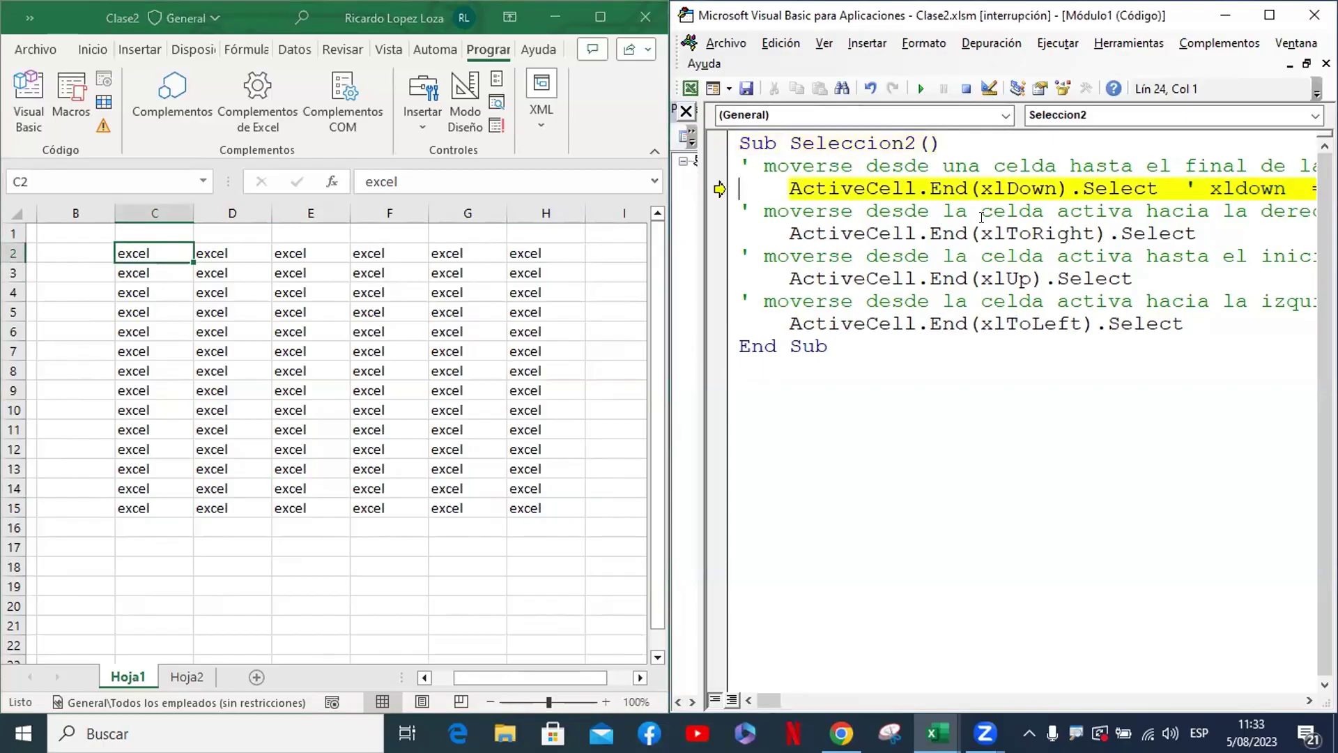
key("F8")
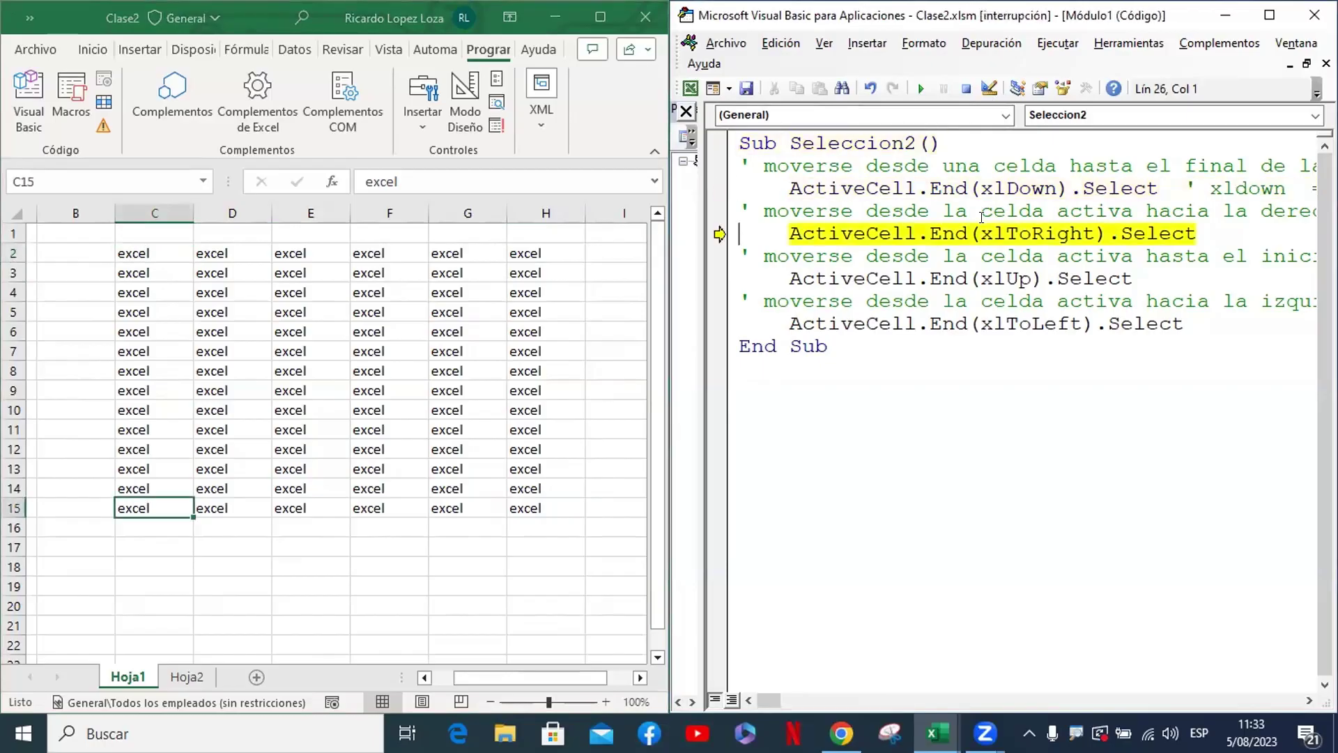
key("F8")
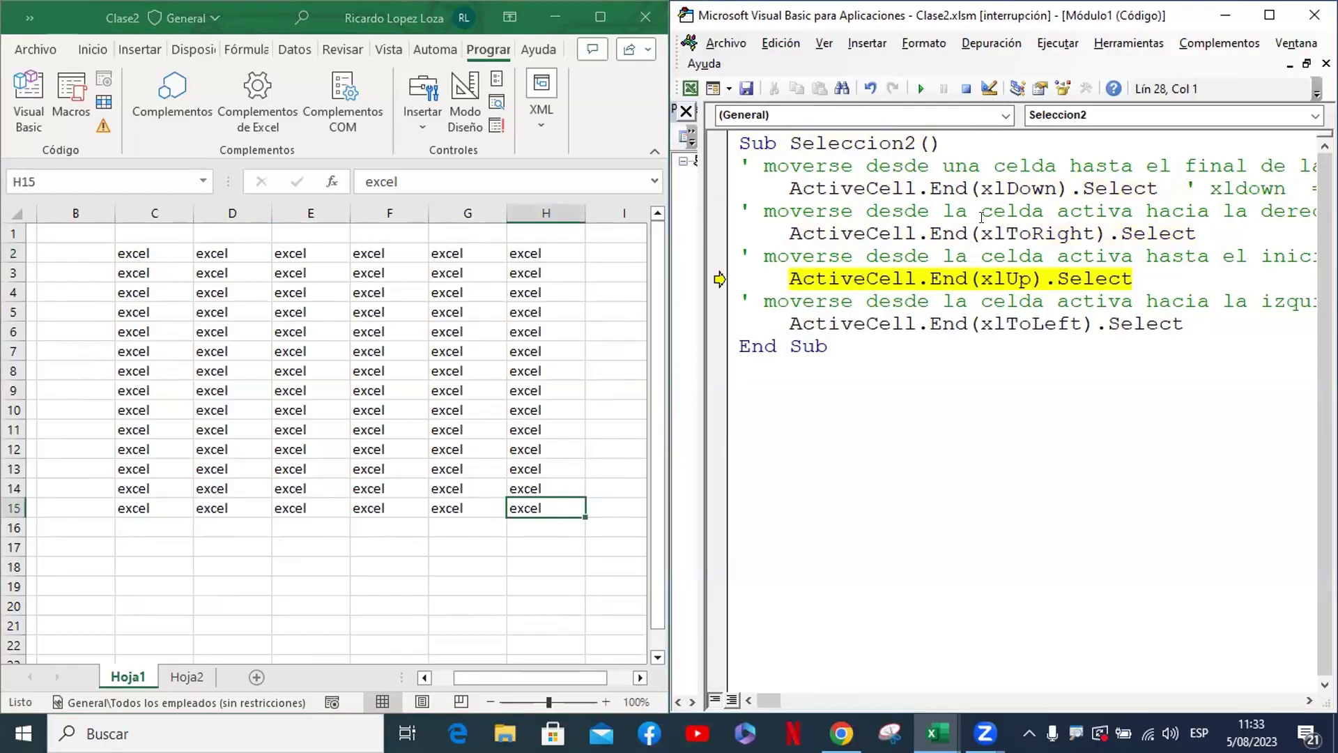
key("F8")
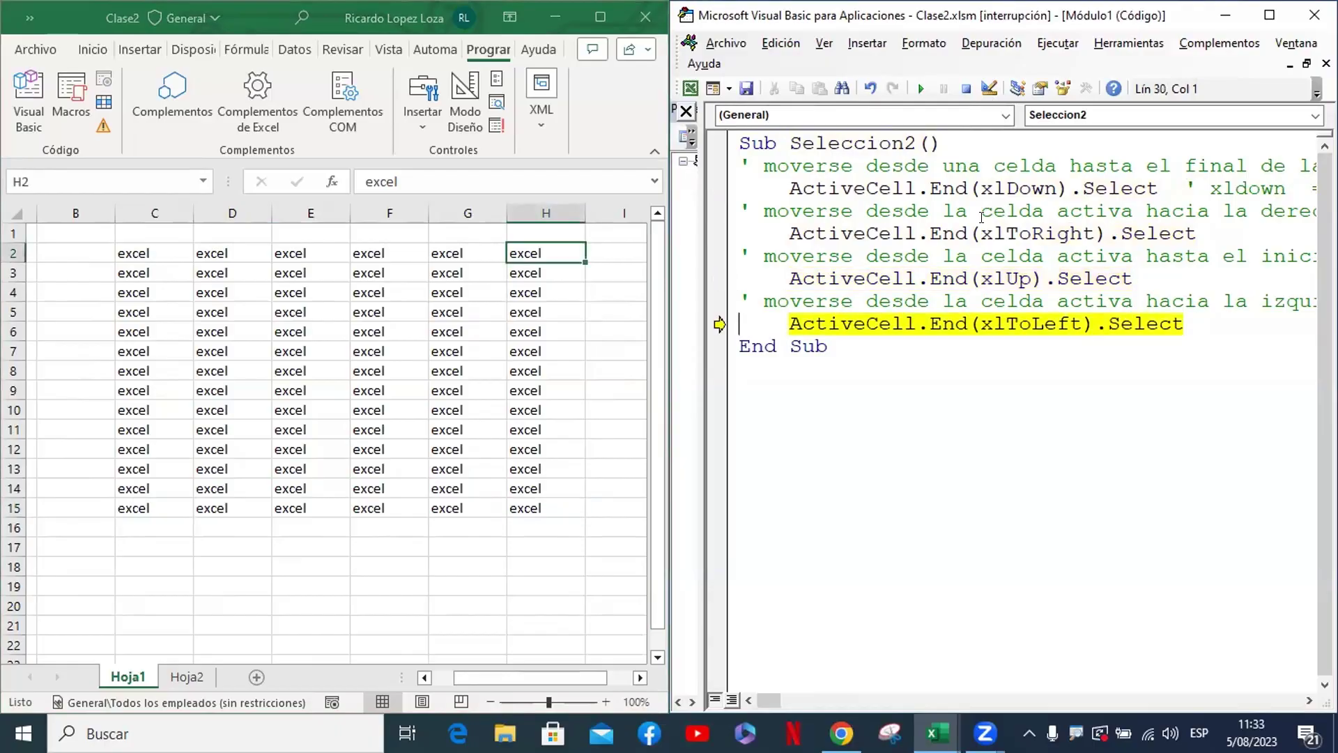
key("F8")
key("F8")
key("F8")
key("F8")
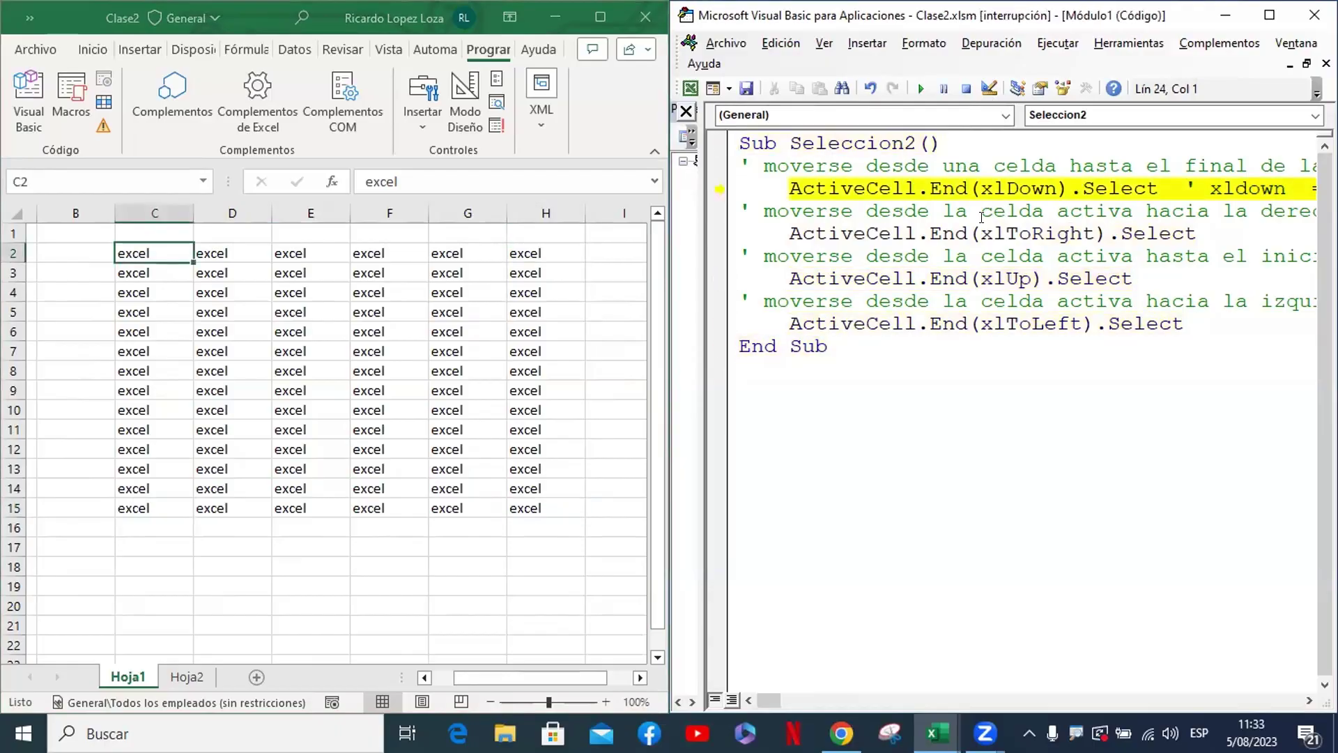
key("F8")
key("F8")
key("F8")
key("F8")
key("F8")
key("F8")
key("F8")
key("F8")
key("F8")
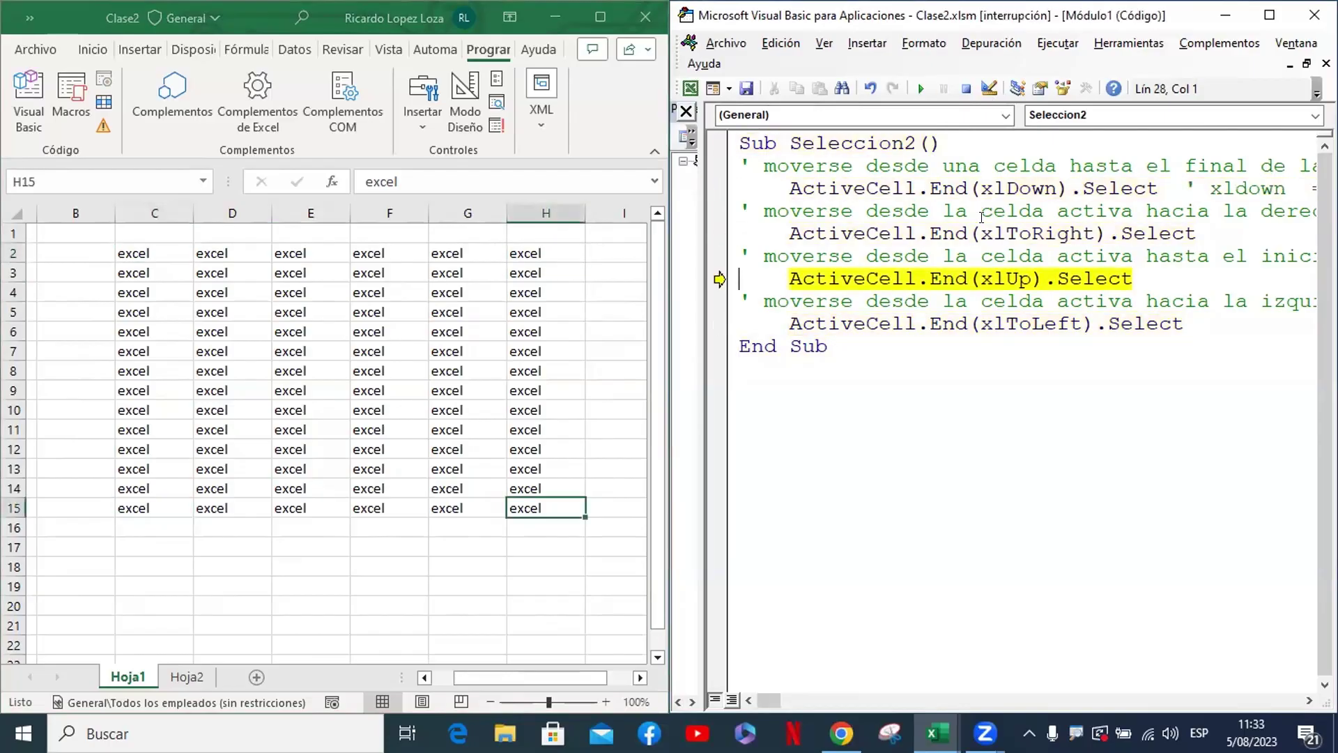
key("F8")
key("F8")
key("F8")
key("F8")
key("F8")
key("F8")
key("F8")
key("F8")
key("F8")
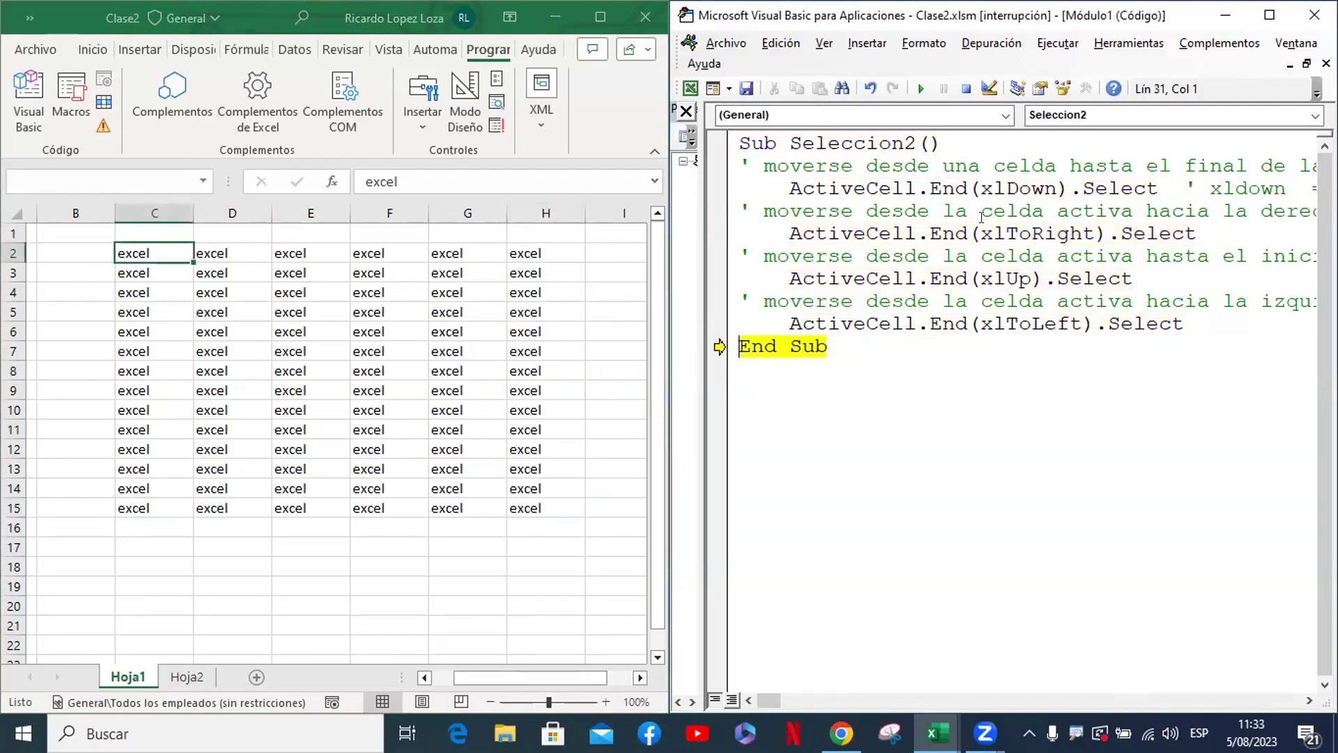
key("F8")
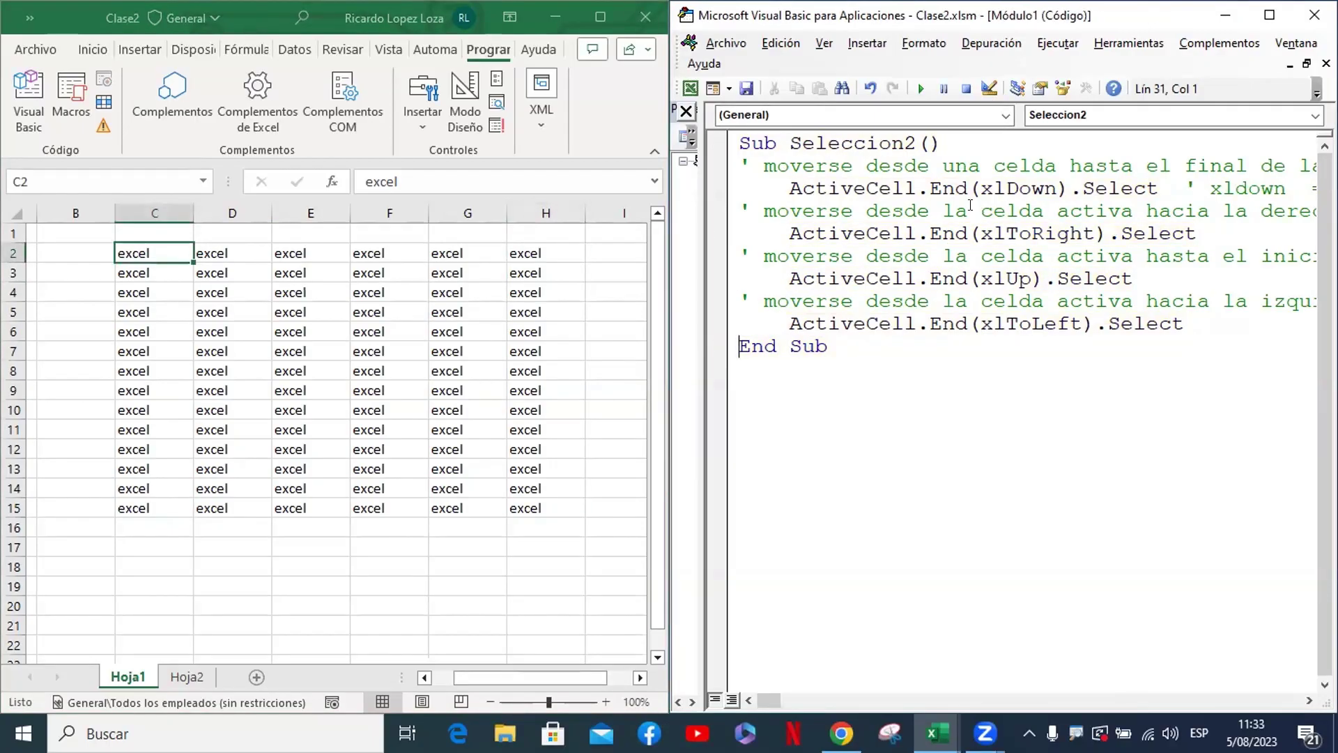
Start from D6 and step through Seleccion2 again to the column end, right edge and back
left_click(230, 333)
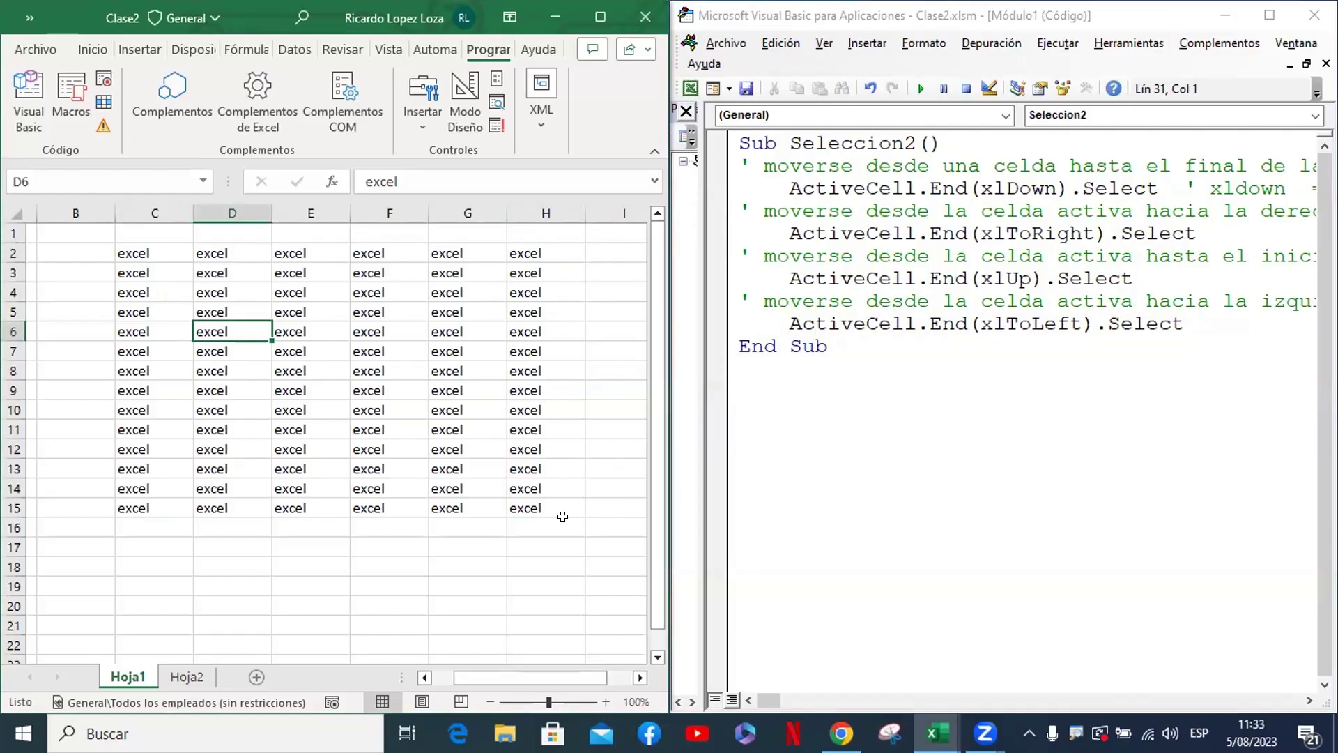
left_click(945, 146)
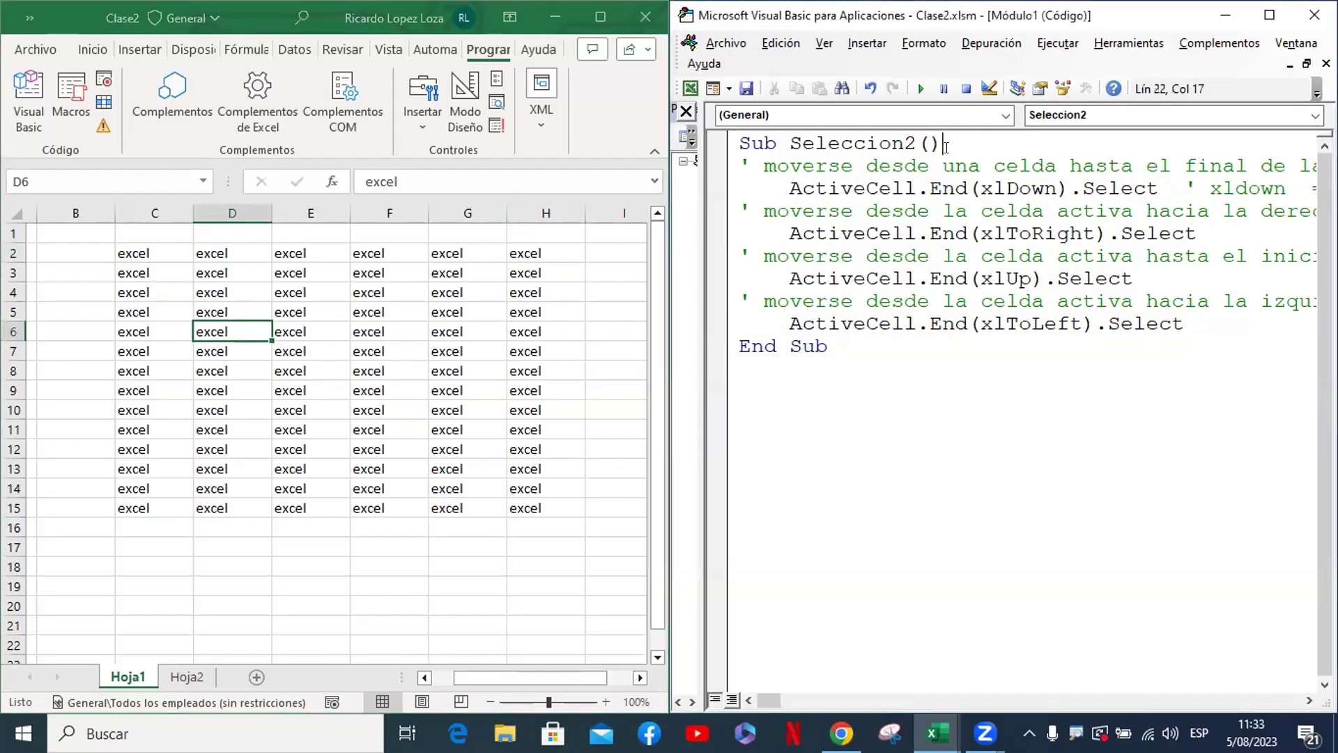
key("F8")
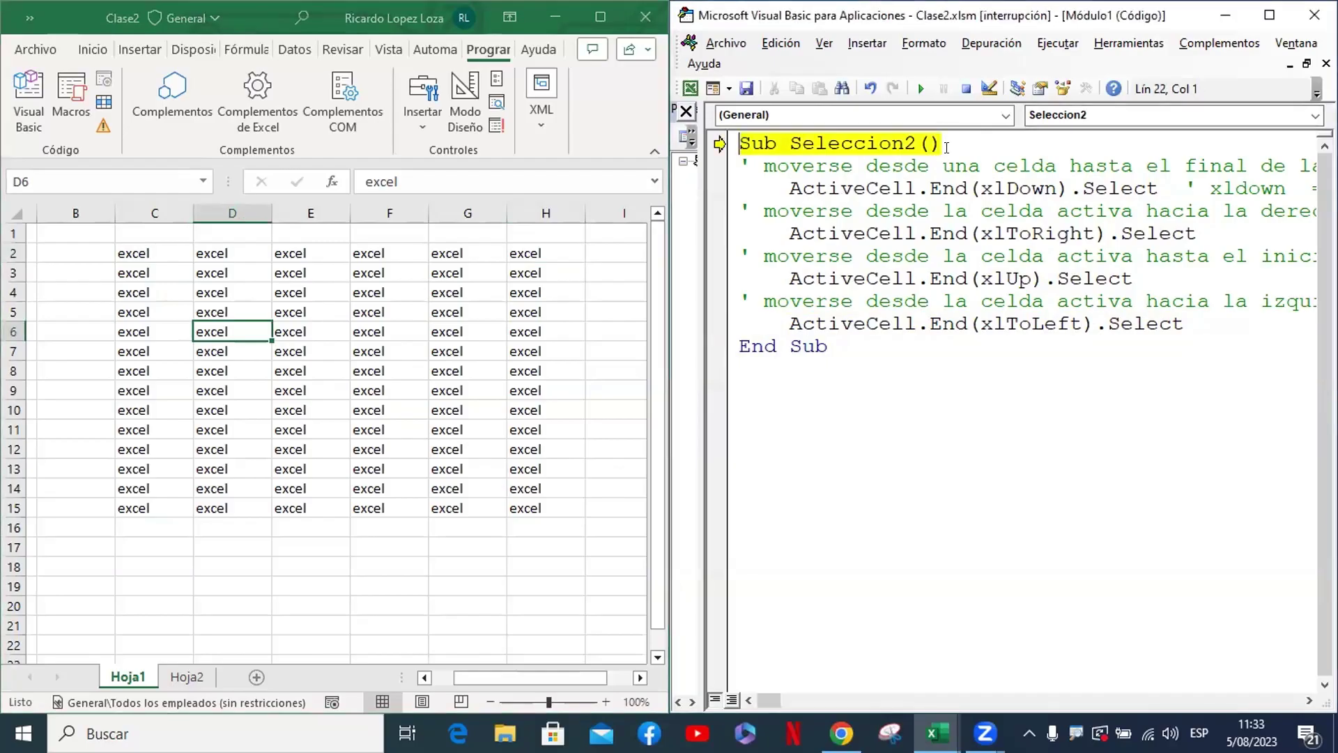
key("F8")
key("F8")
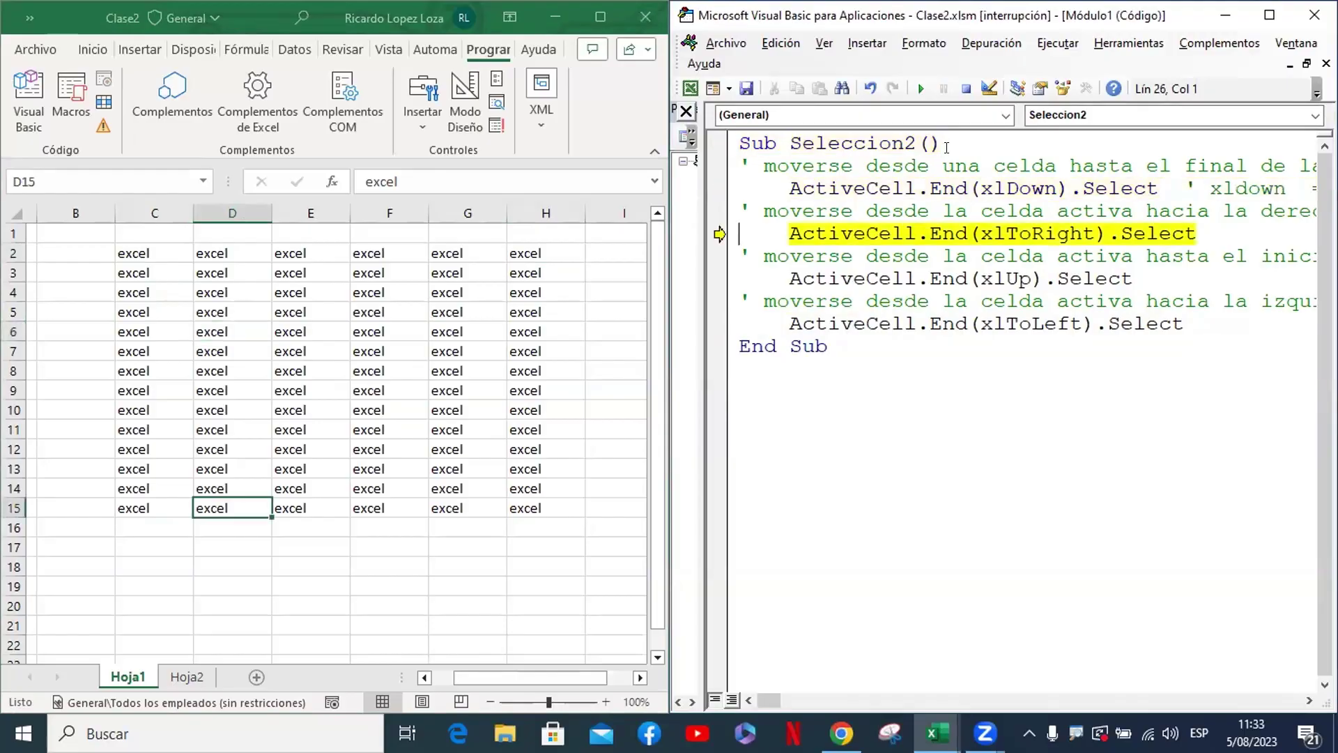
key("F8")
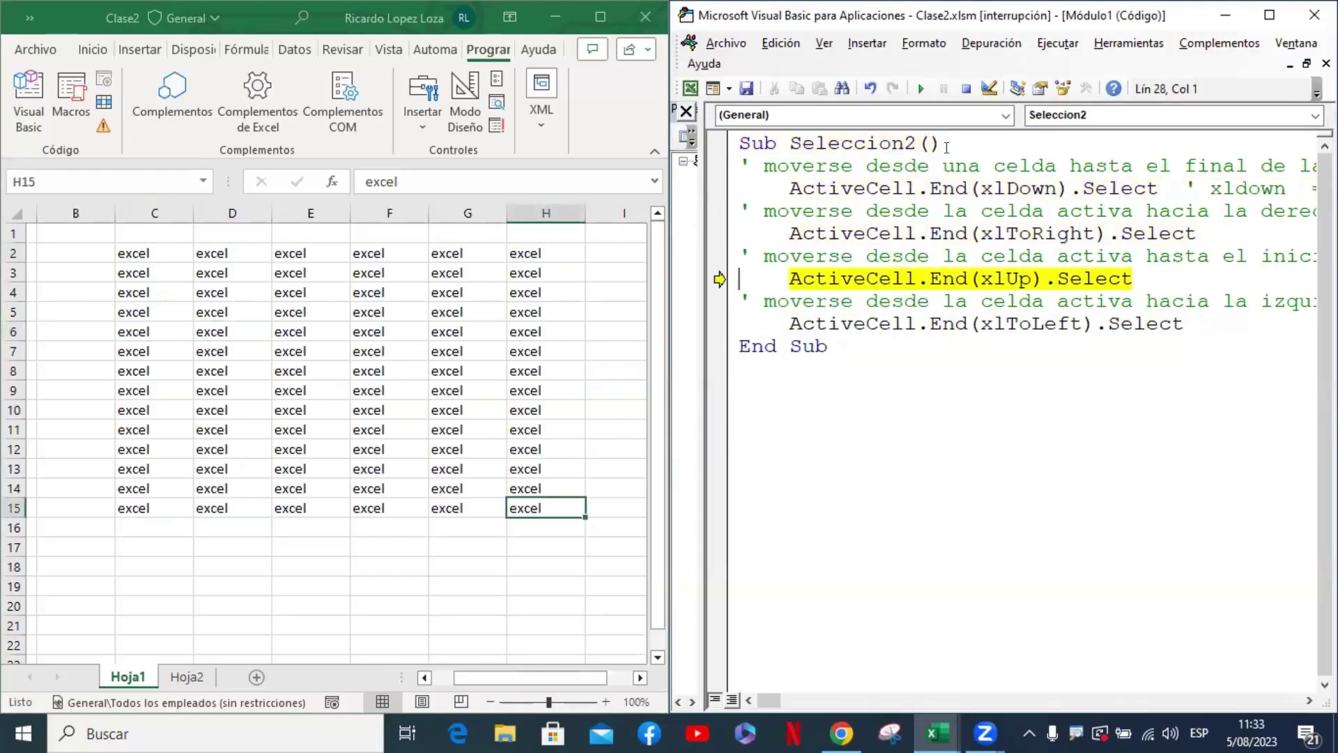
key("F8")
key("F8")
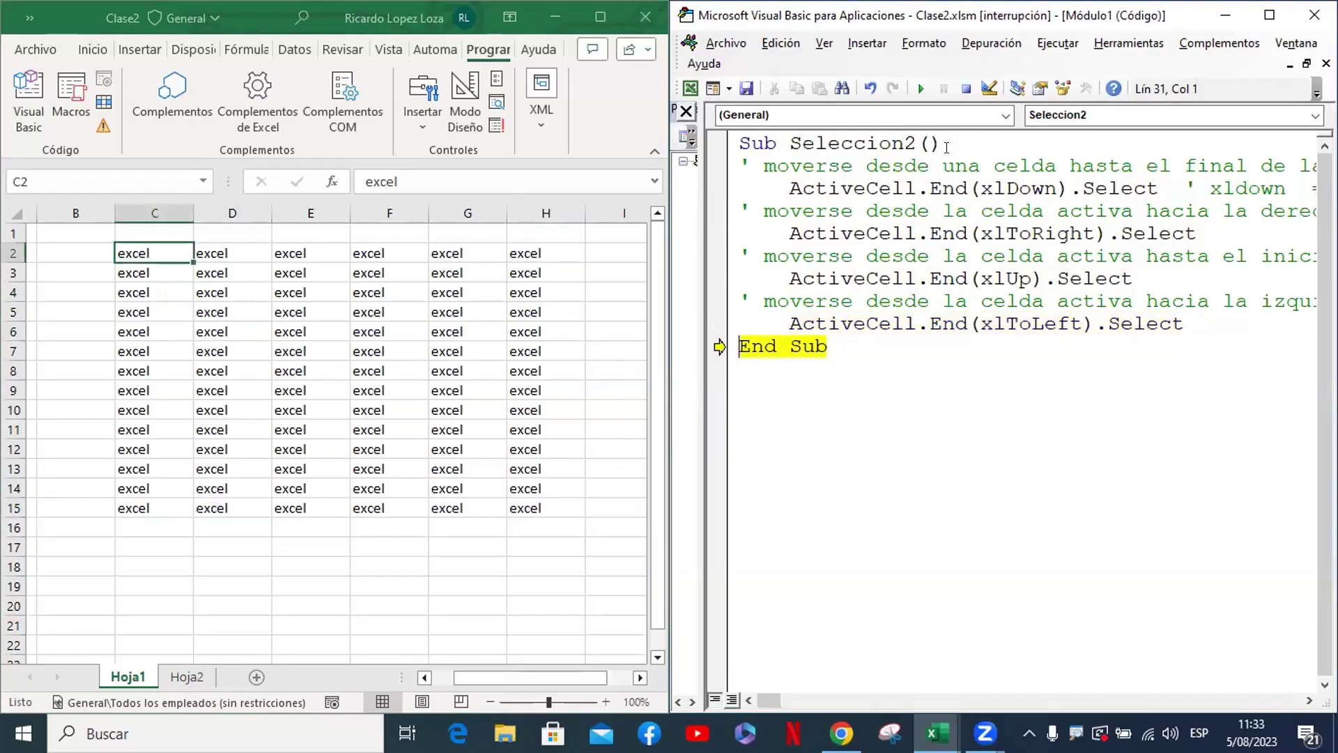
key("F8")
key("F8")
key("F8")
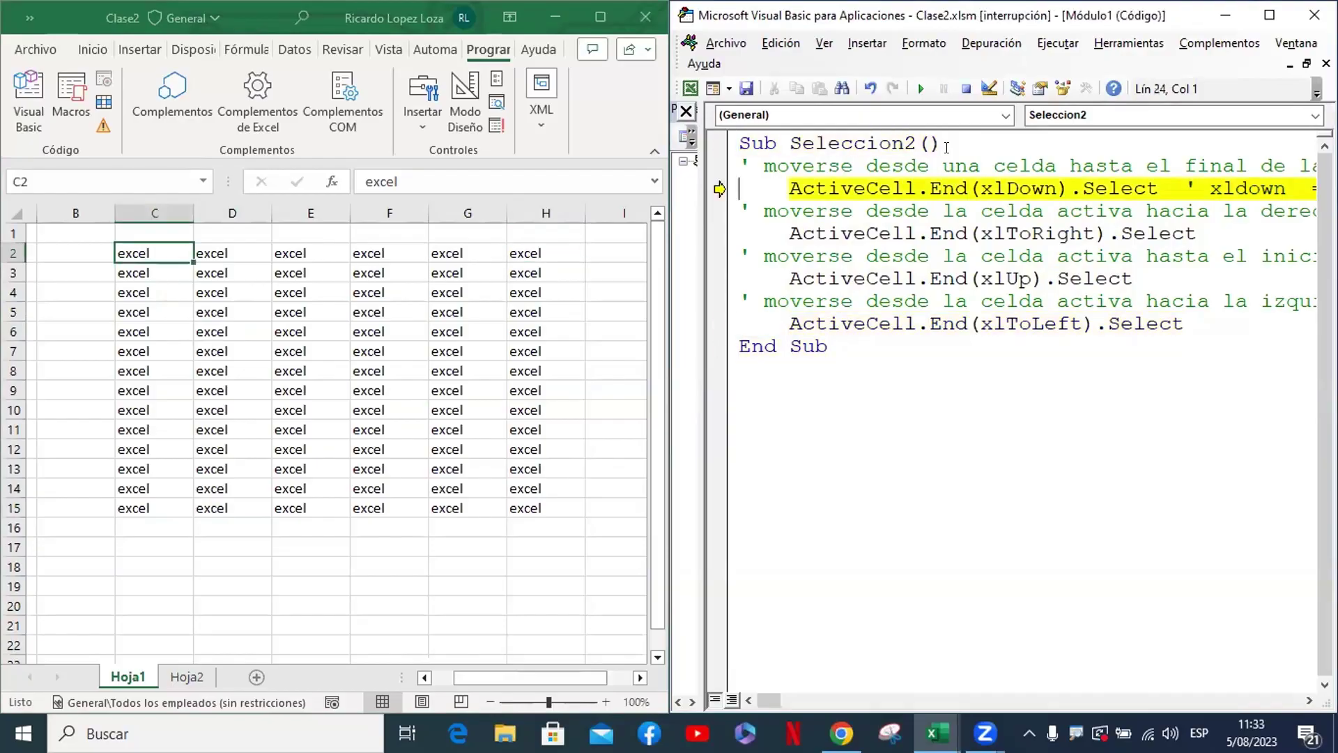
key("F8")
key("F8")
key("F8")
key("F8")
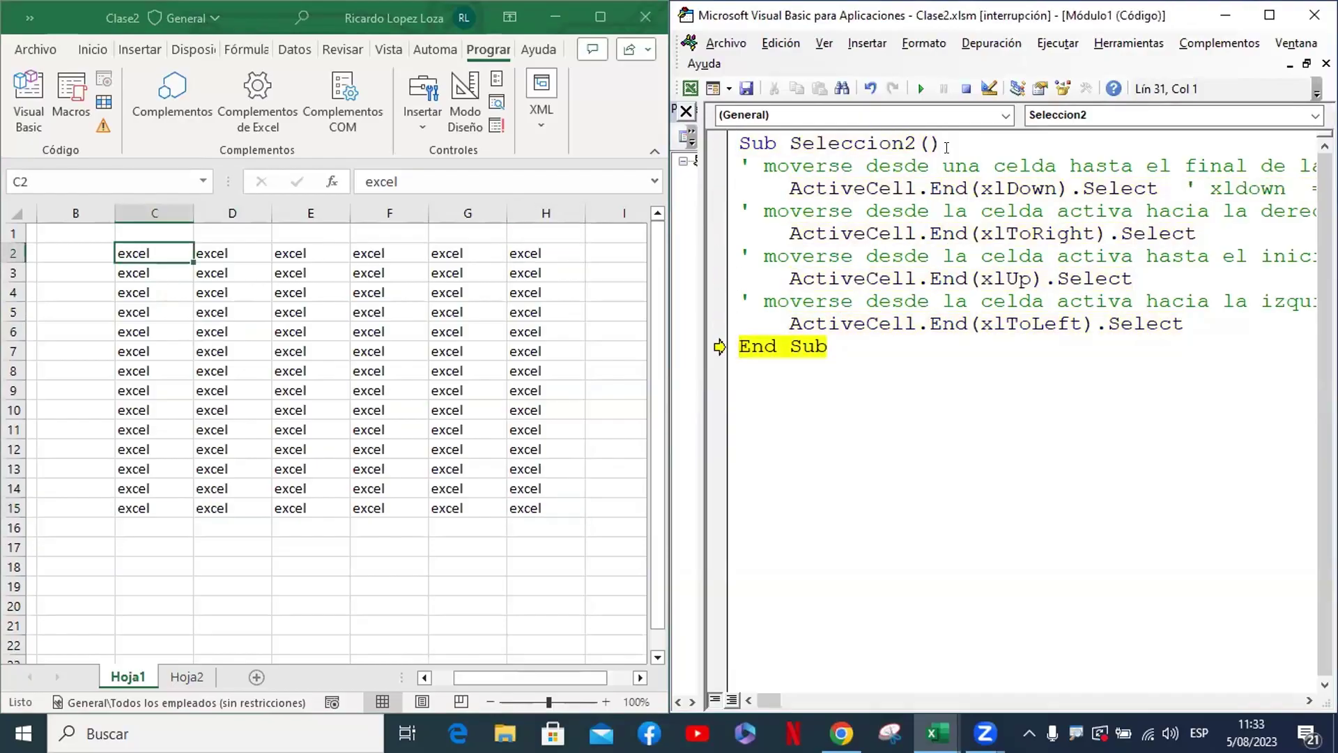
key("F8")
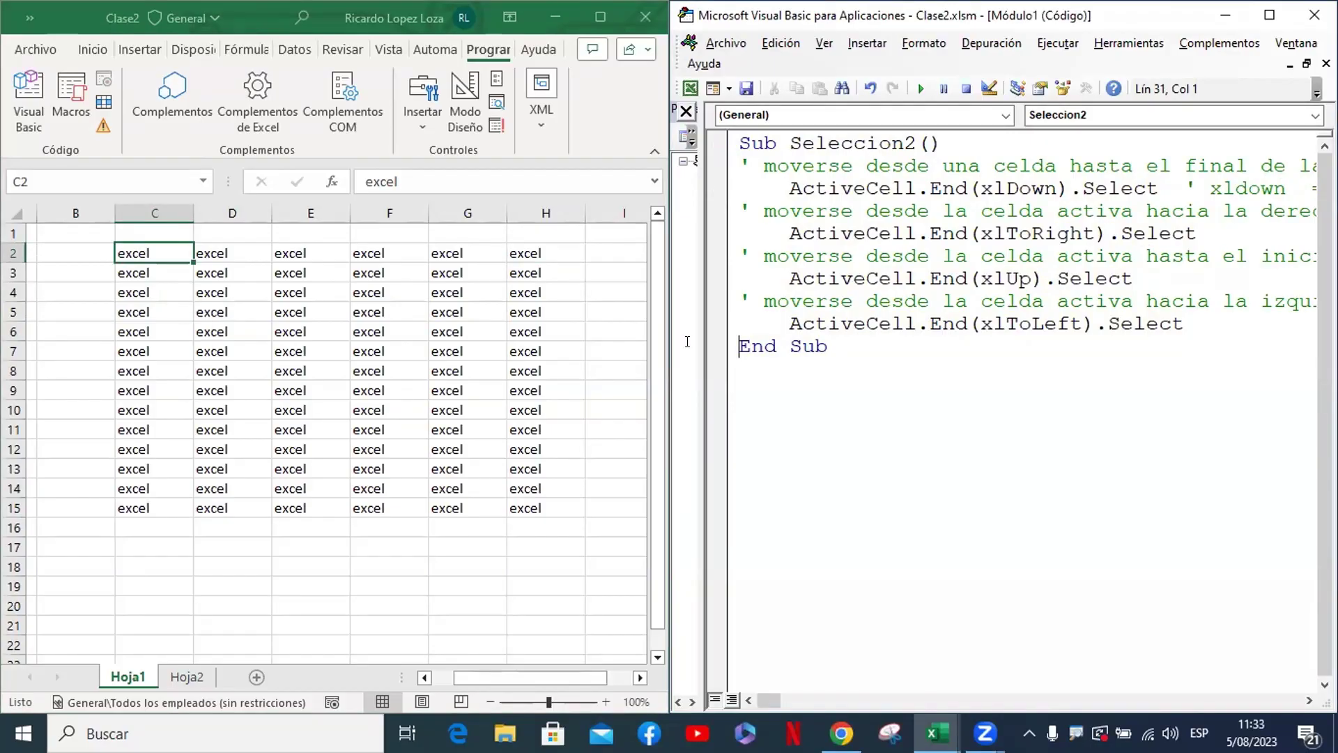
Maximize the VBA editor, widen the project tree, and place the cursor below End Sub
left_click(1270, 15)
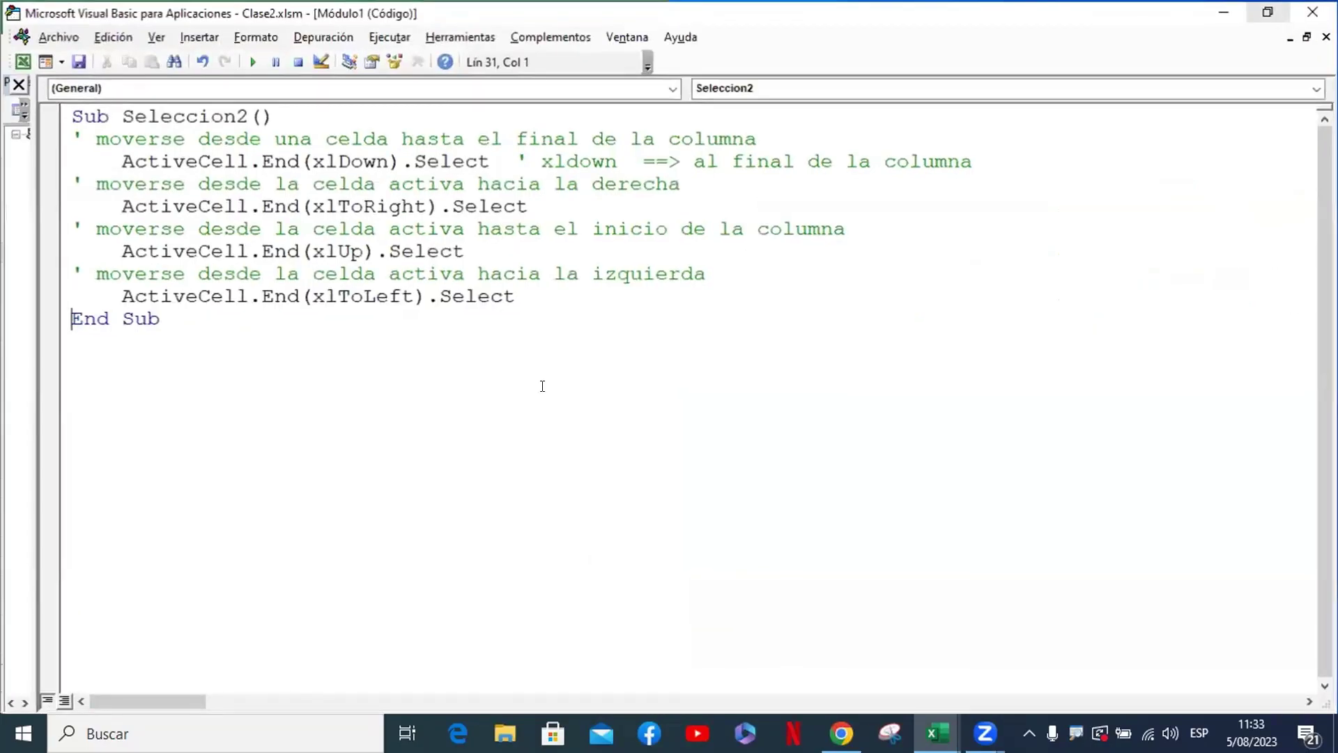
left_click(430, 372)
left_click(372, 160)
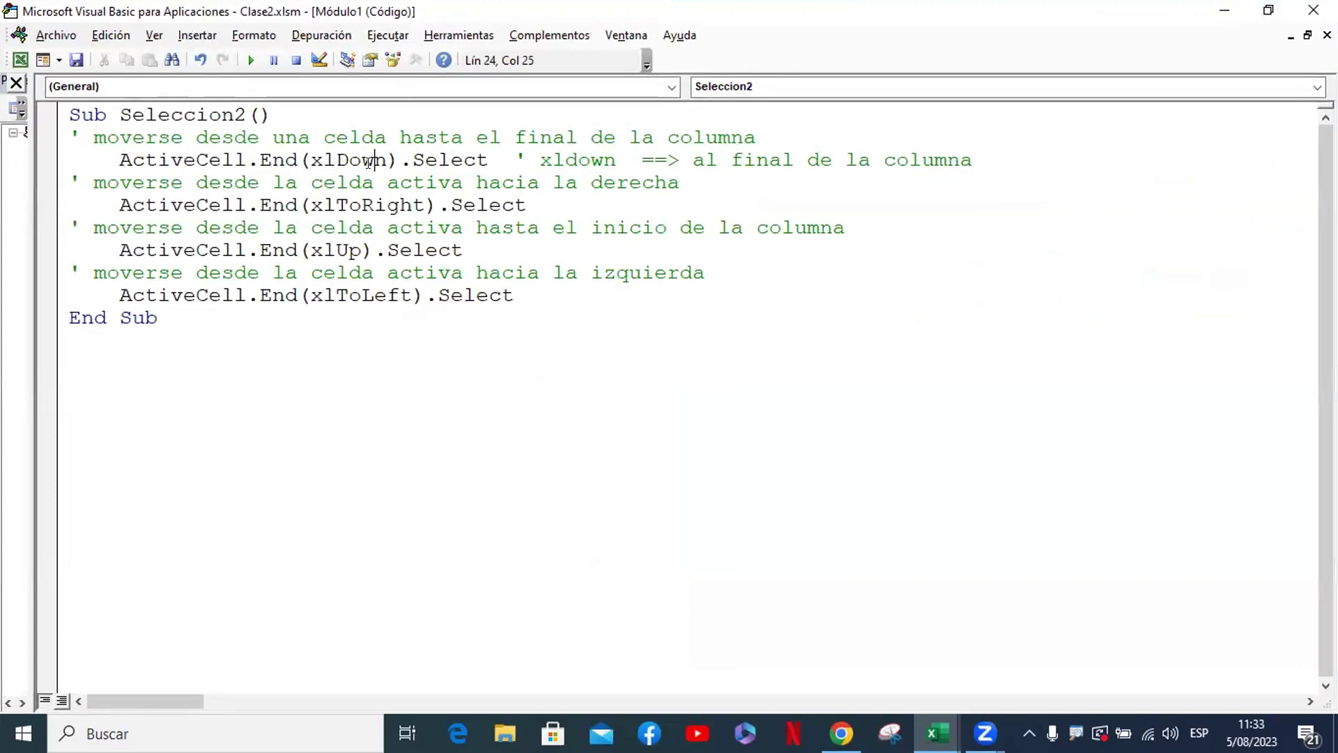
left_click(374, 204)
key("Down")
key("Down")
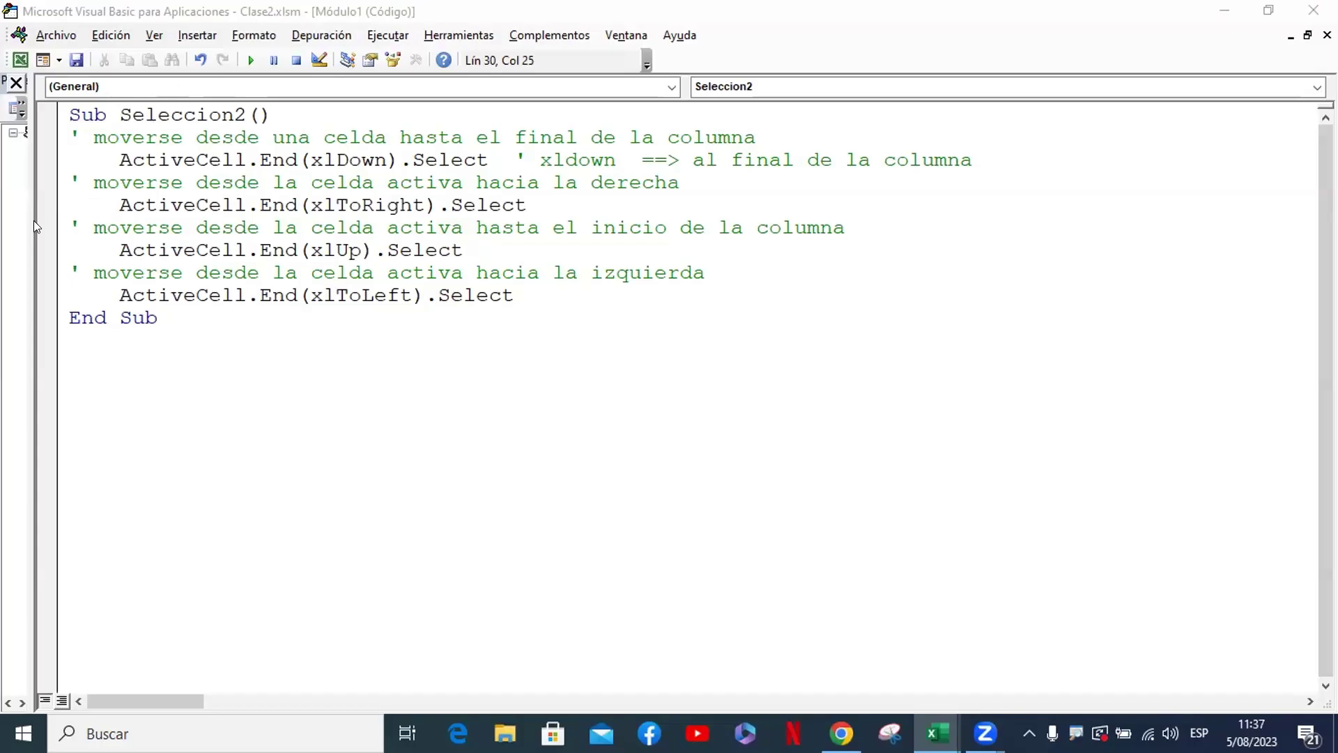
mouse_move(34, 220)
left_mouse_down()
mouse_move(247, 247)
mouse_move(235, 248)
left_mouse_up()
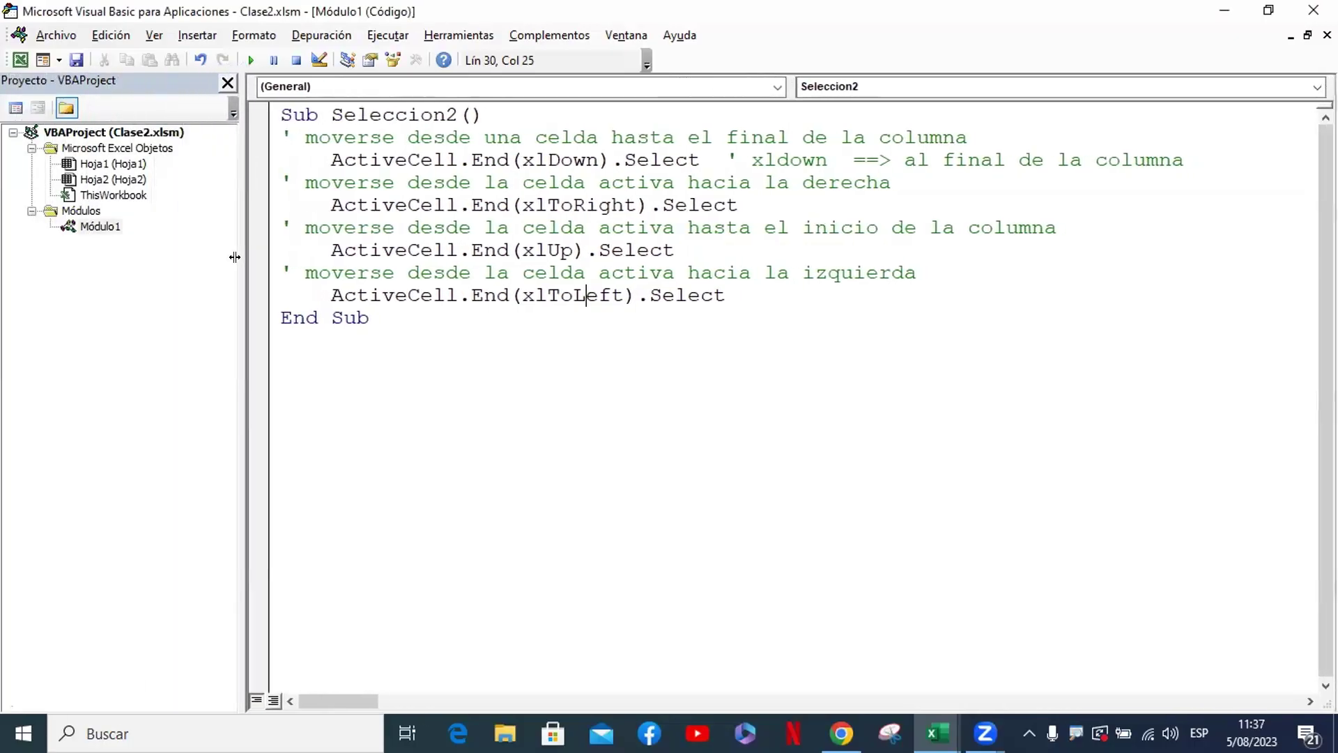
left_click(338, 343)
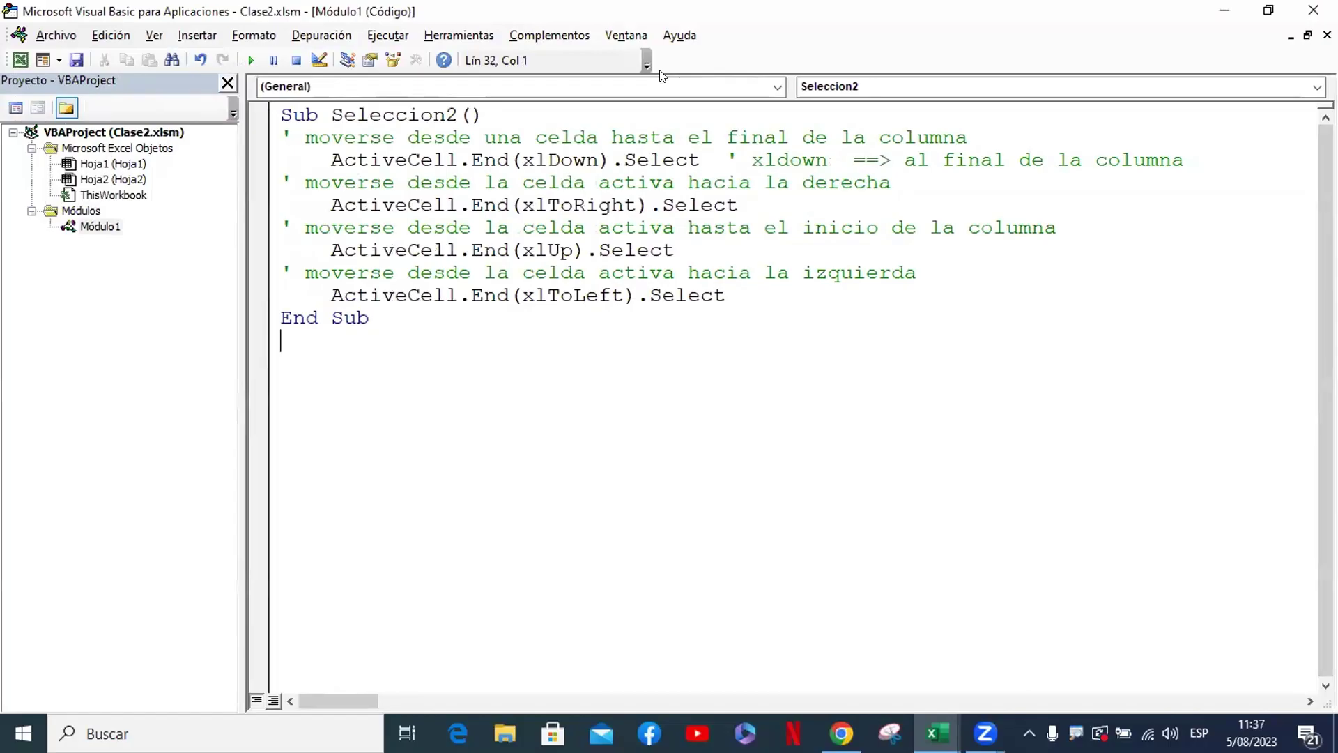
key("alt+F11")
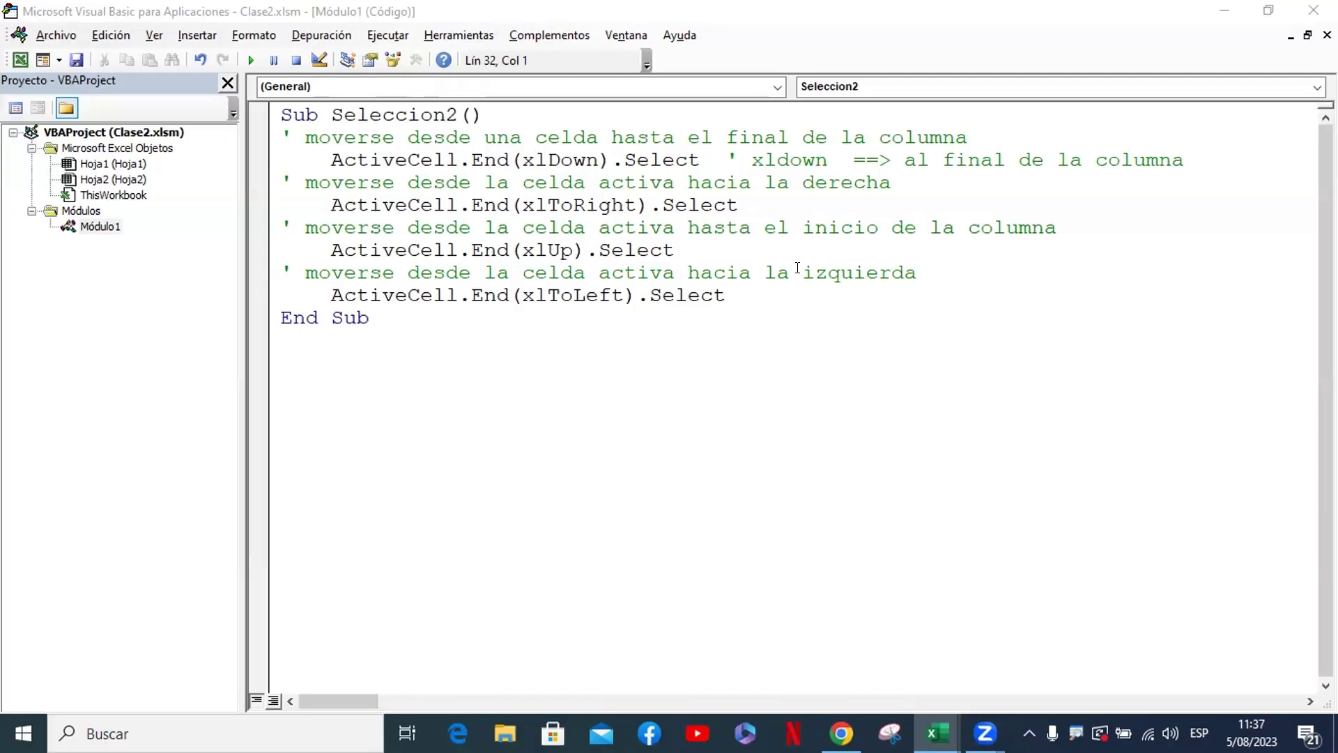
Copy the Excel data block C2:H15 and paste it starting at cell C22
left_click(11, 57)
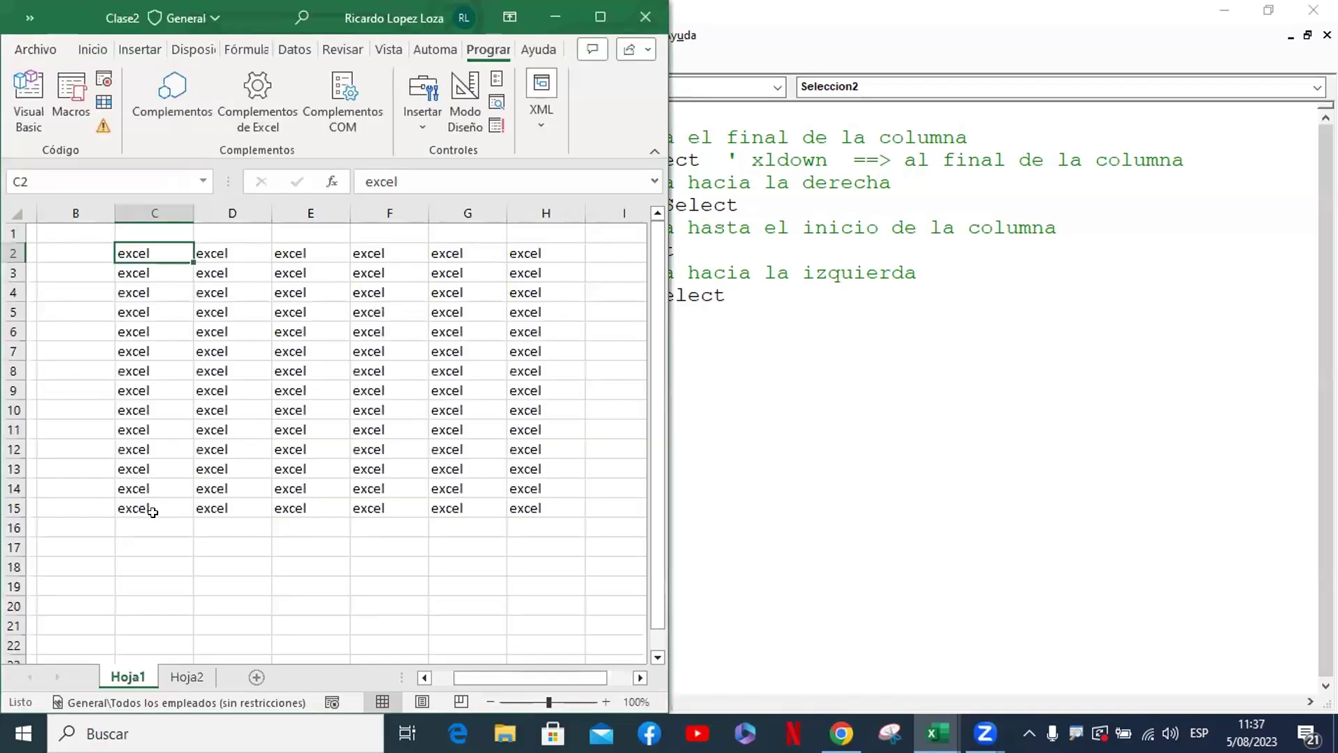
left_click(148, 524)
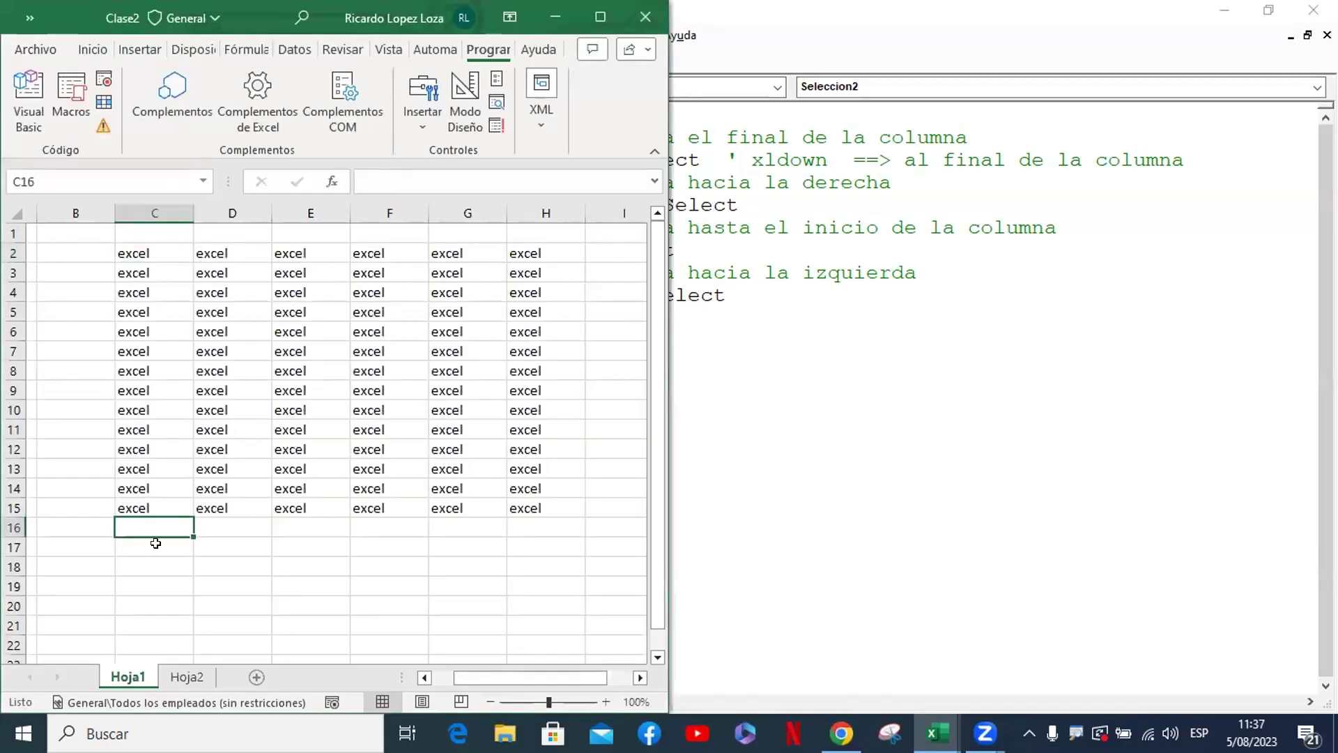
left_click_drag(155, 543, 153, 600)
left_click(155, 620)
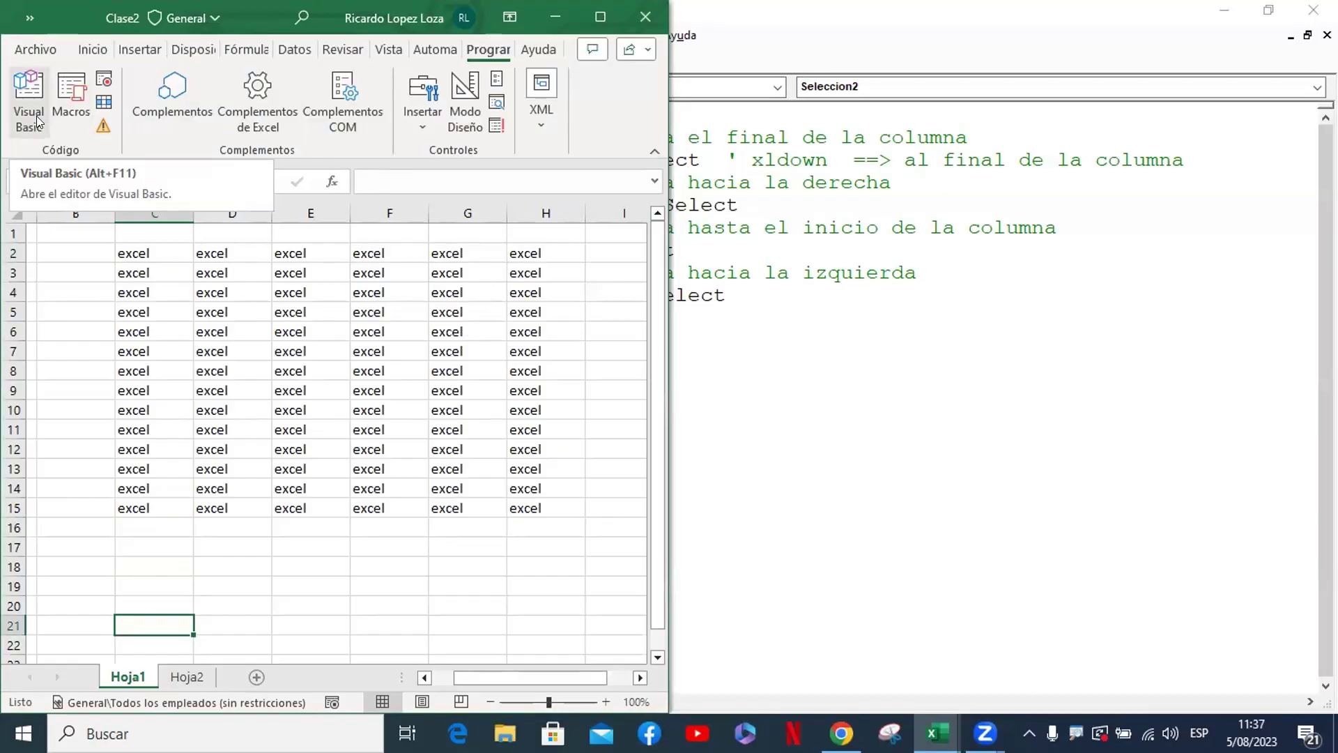
left_click(367, 427)
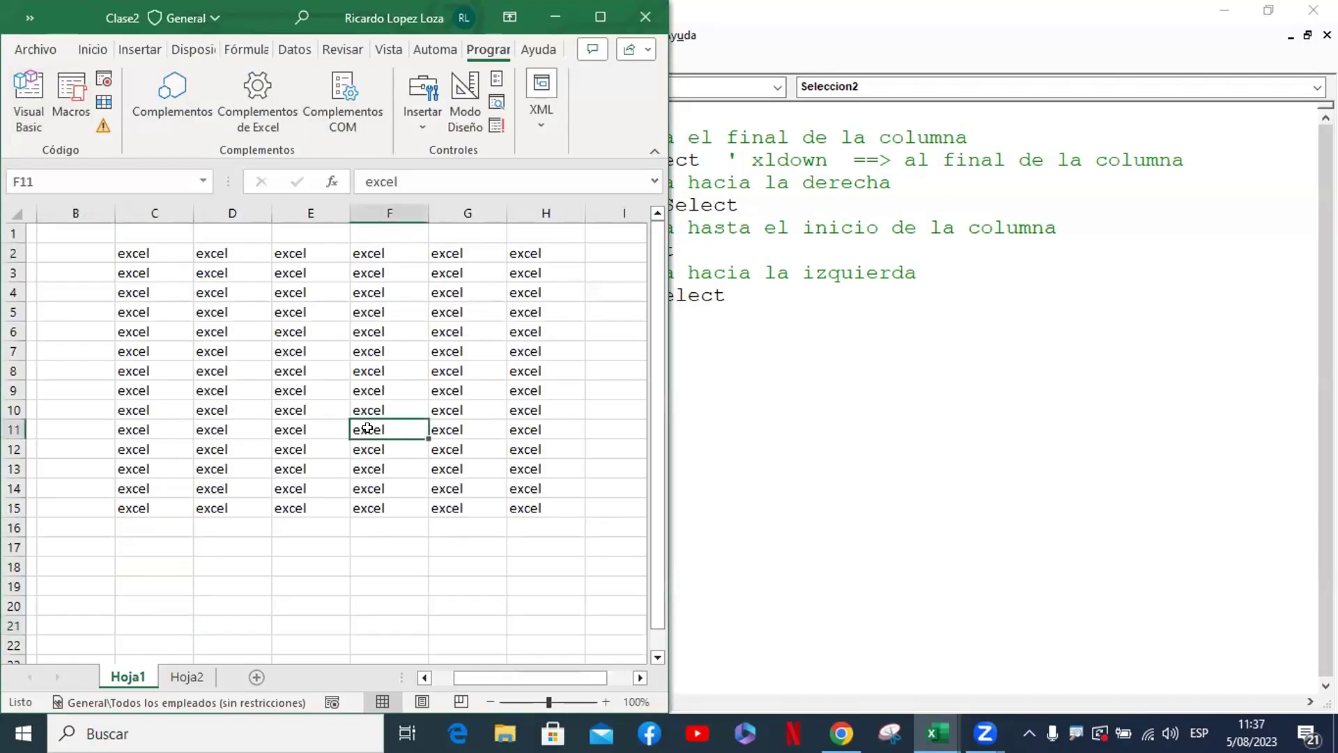
scroll(304, 385, "down", 2)
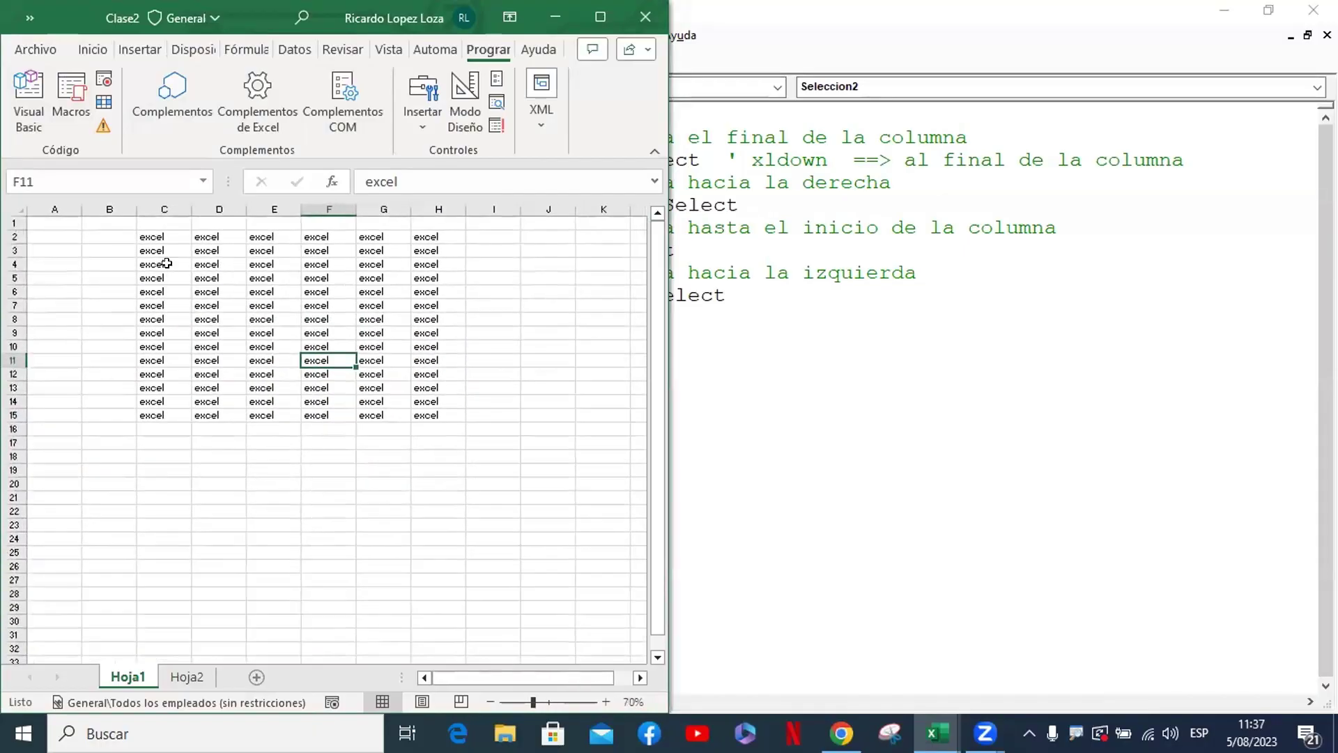
left_click_drag(155, 238, 416, 419)
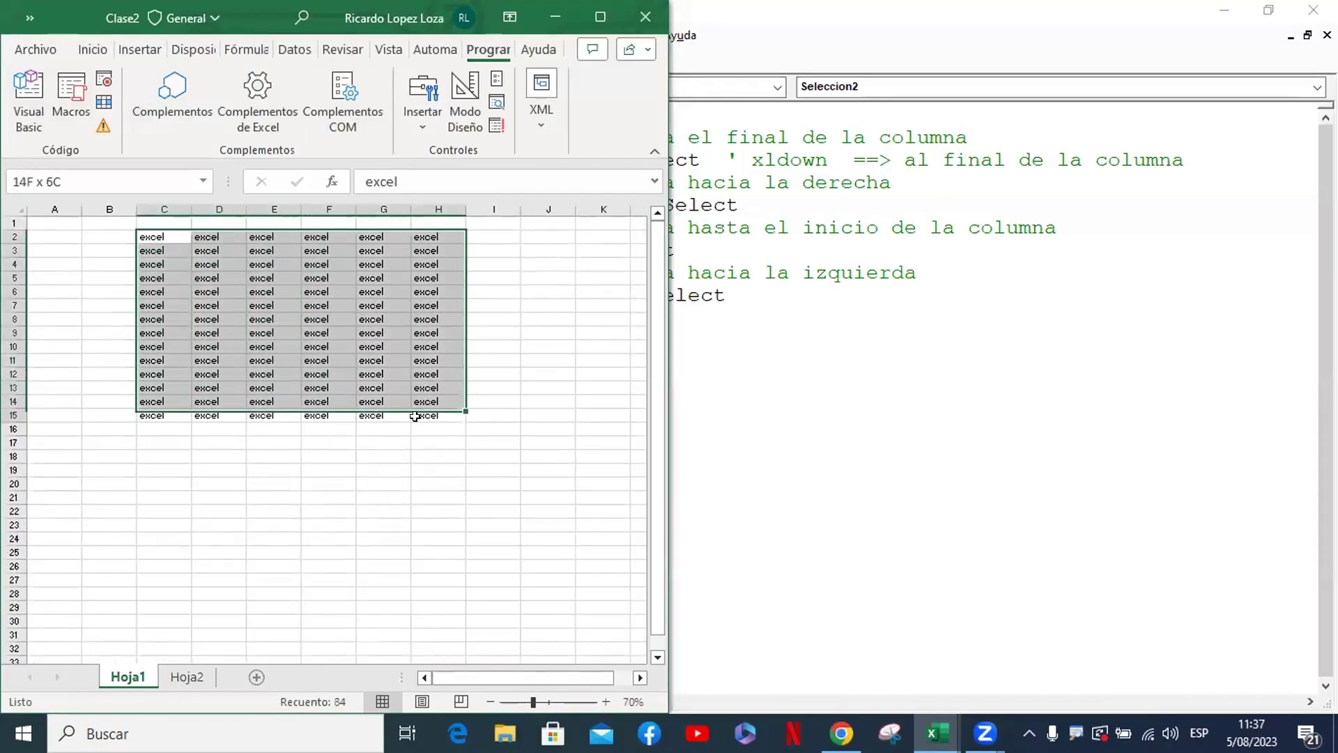
key("ctrl+c")
left_click(167, 511)
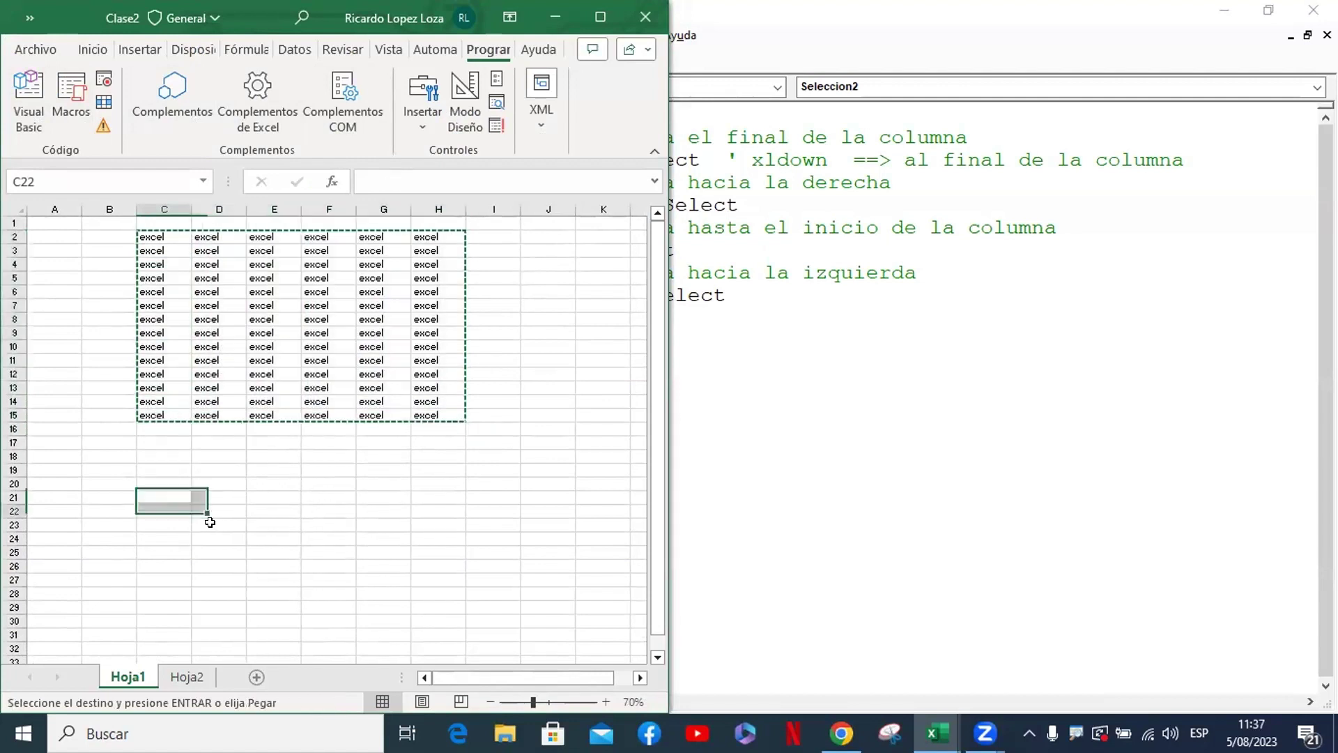
key("ctrl+v")
key("Escape")
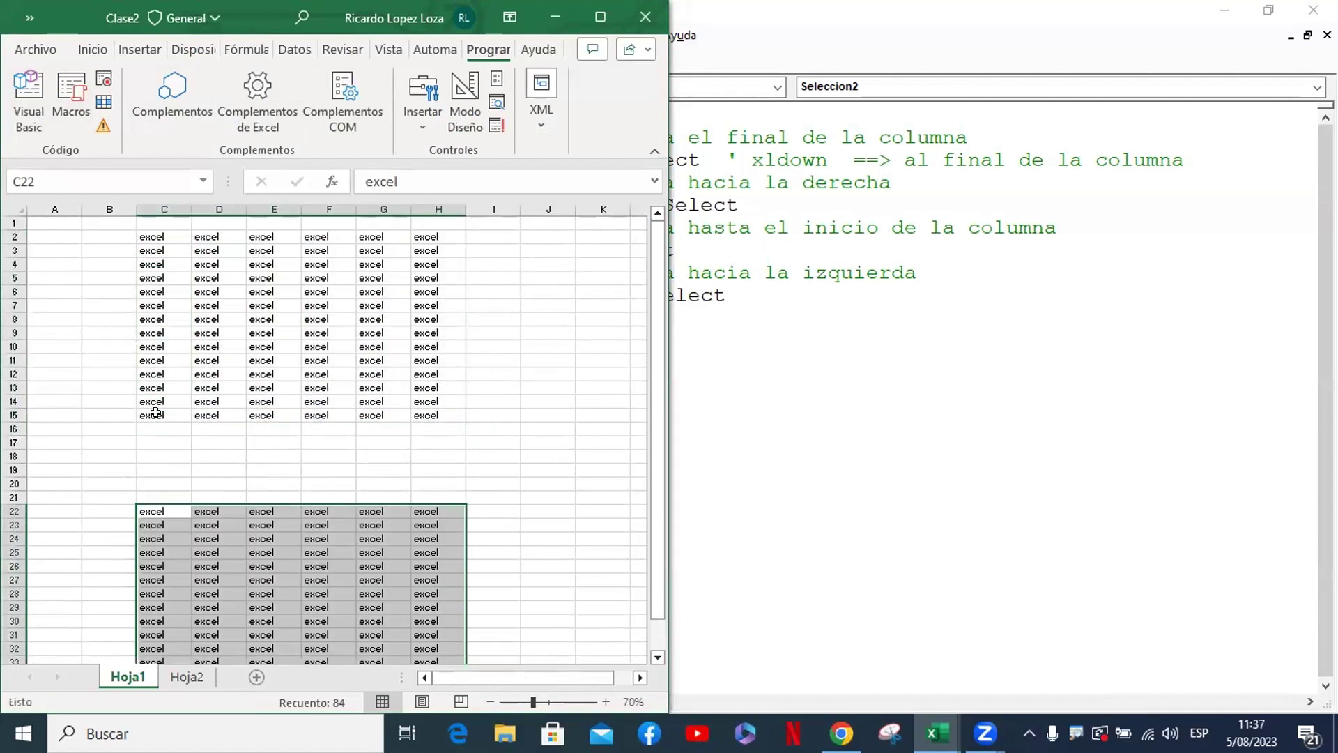
Use Ctrl+Down and Ctrl+Up from C15 to jump between the two blocks and the sheet's end
left_click(157, 413)
key("Down")
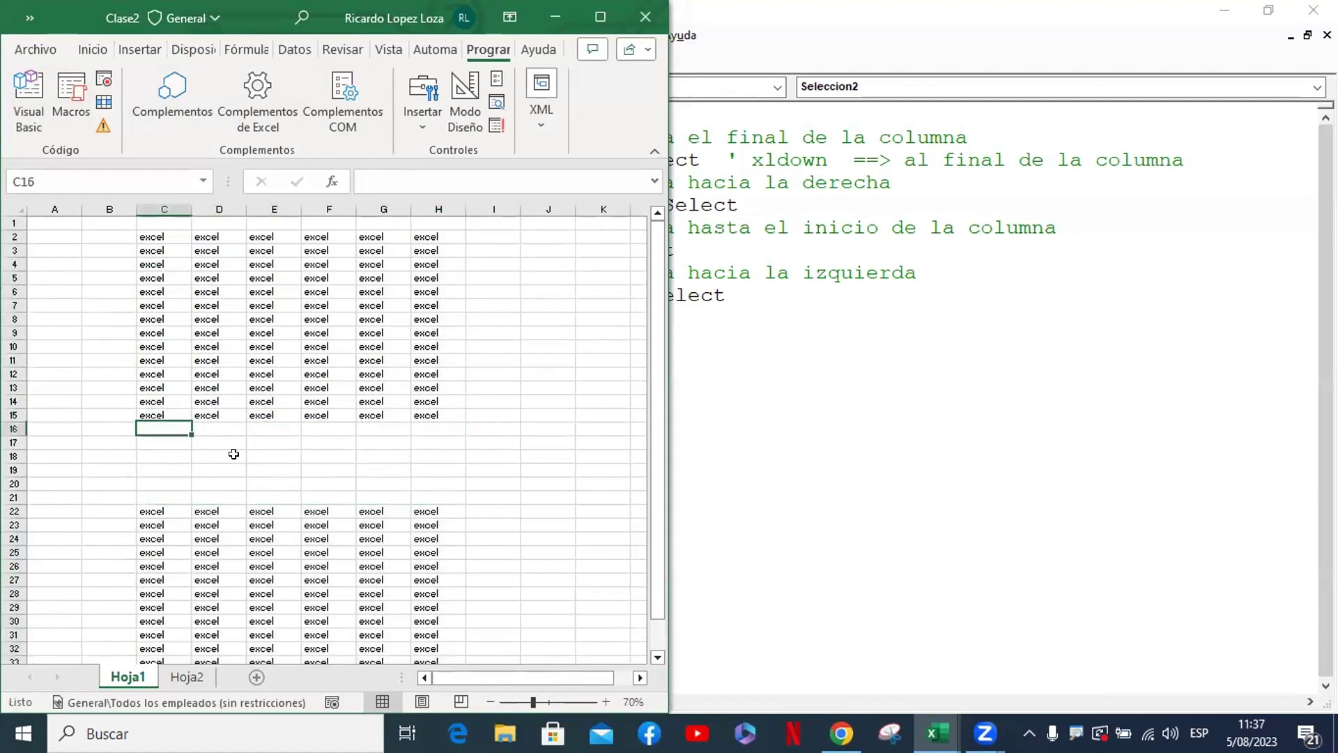
key("ctrl+Down")
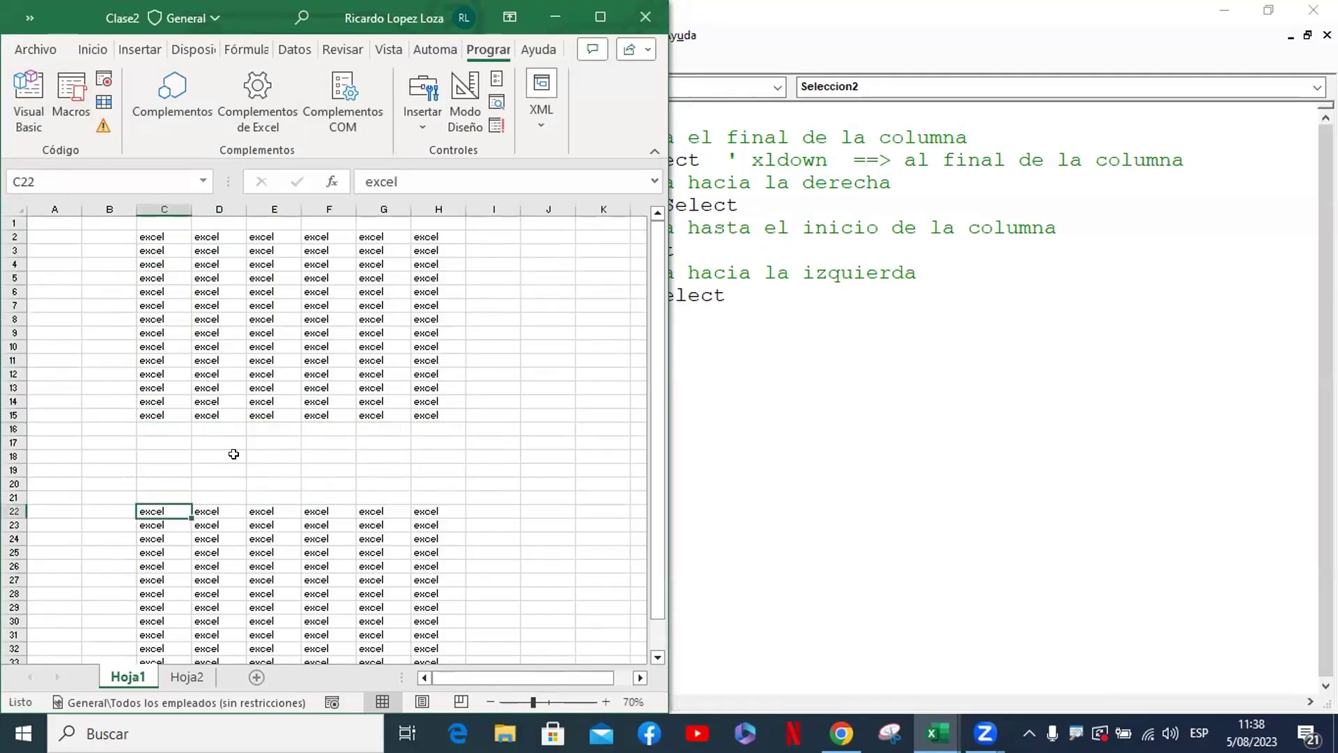
key("ctrl+Down")
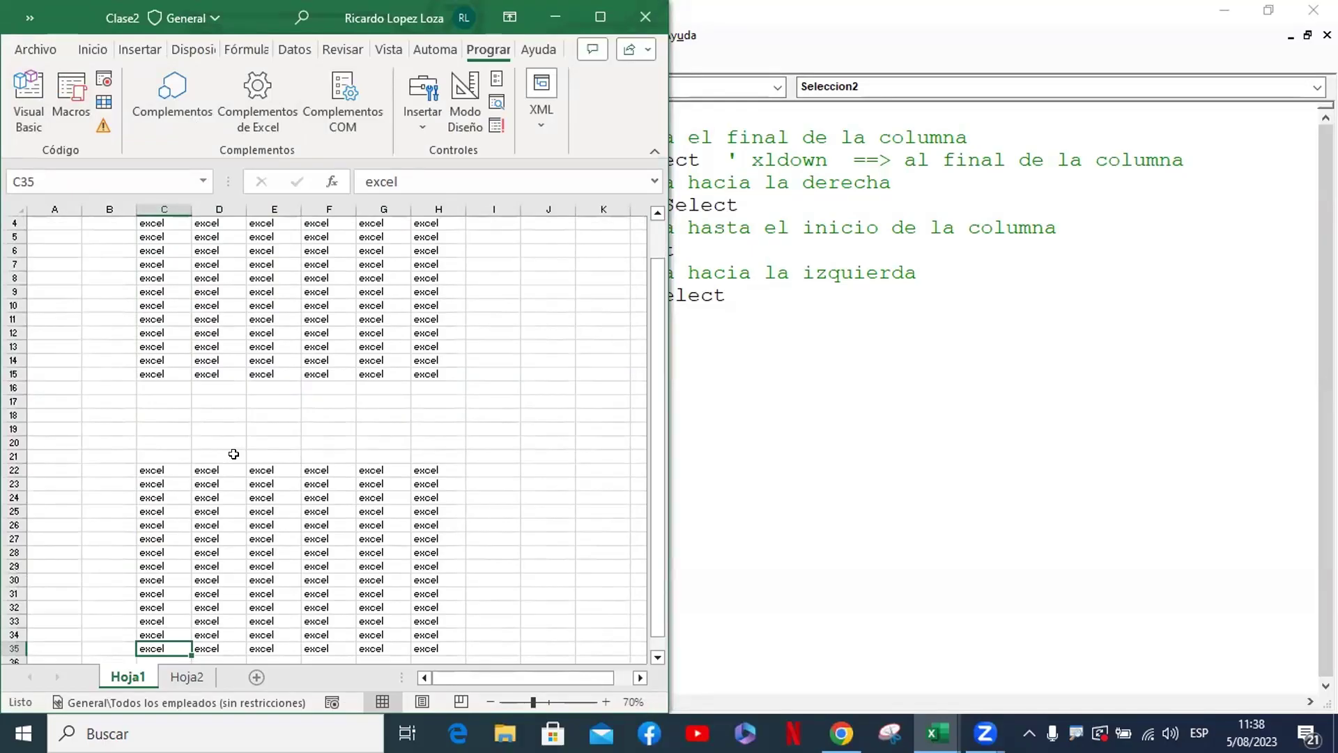
key("ctrl+Down")
key("ctrl+Up")
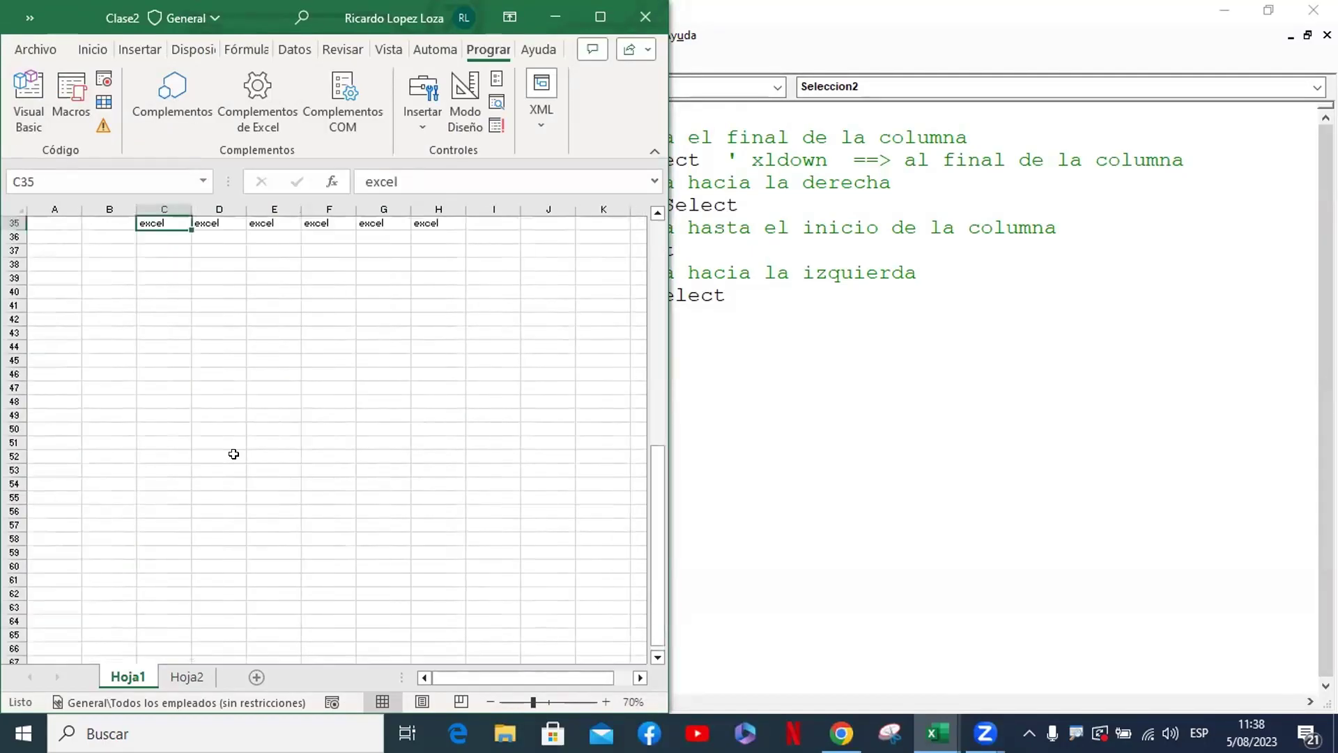
key("ctrl+Down")
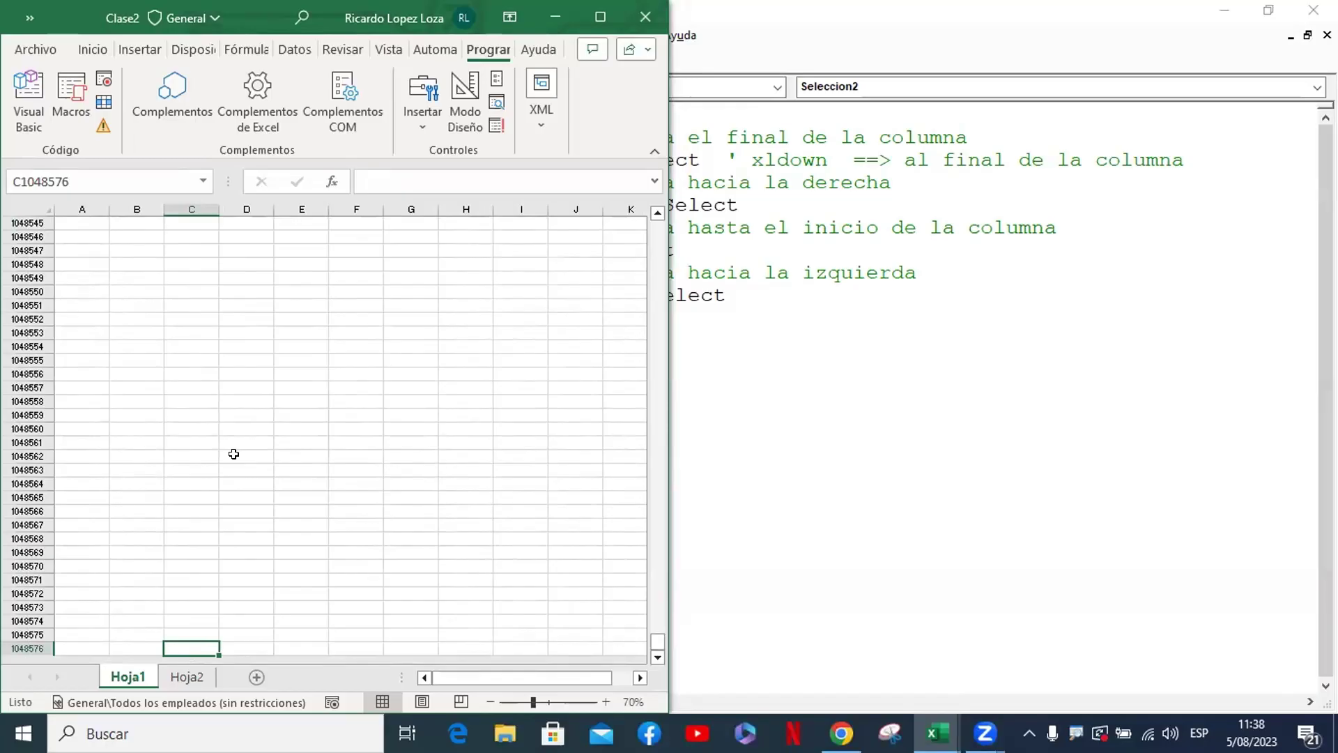
key("ctrl+Up")
key("ctrl+Up")
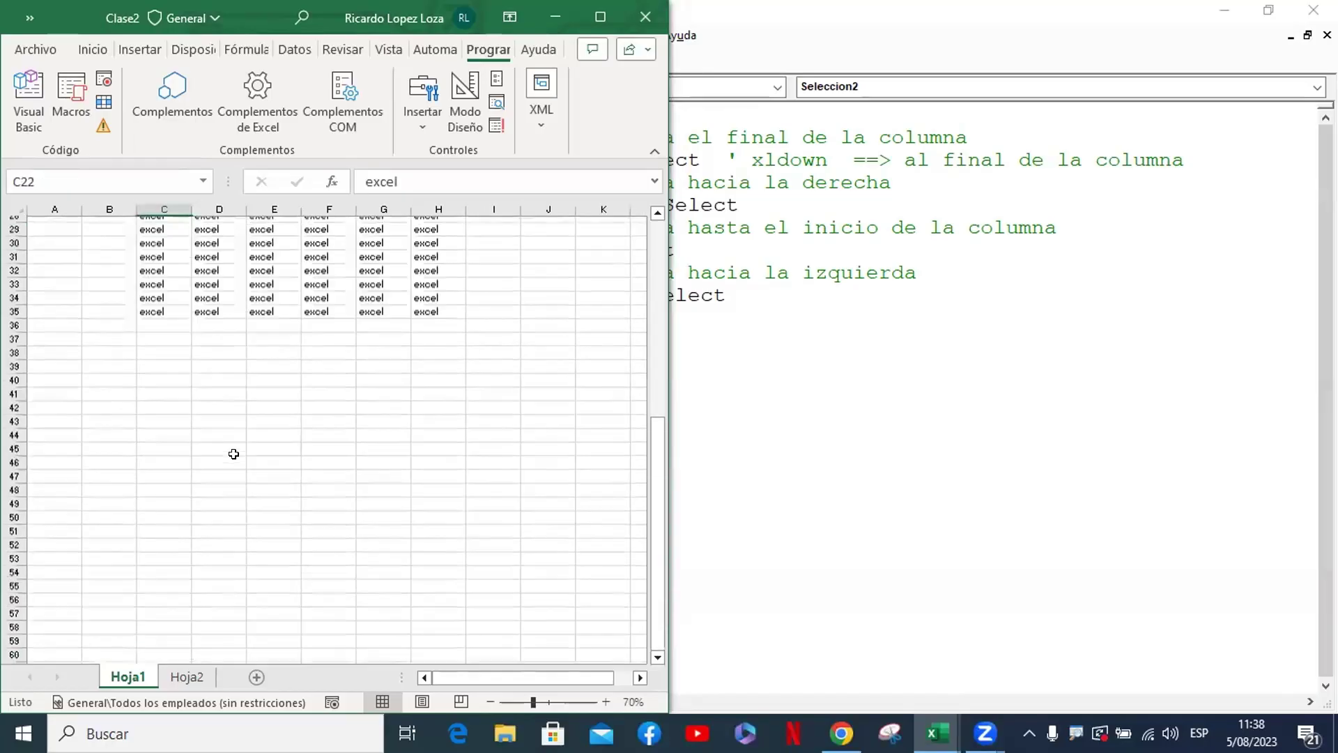
key("ctrl+Up")
key("ctrl+Up")
key("ctrl+Up")
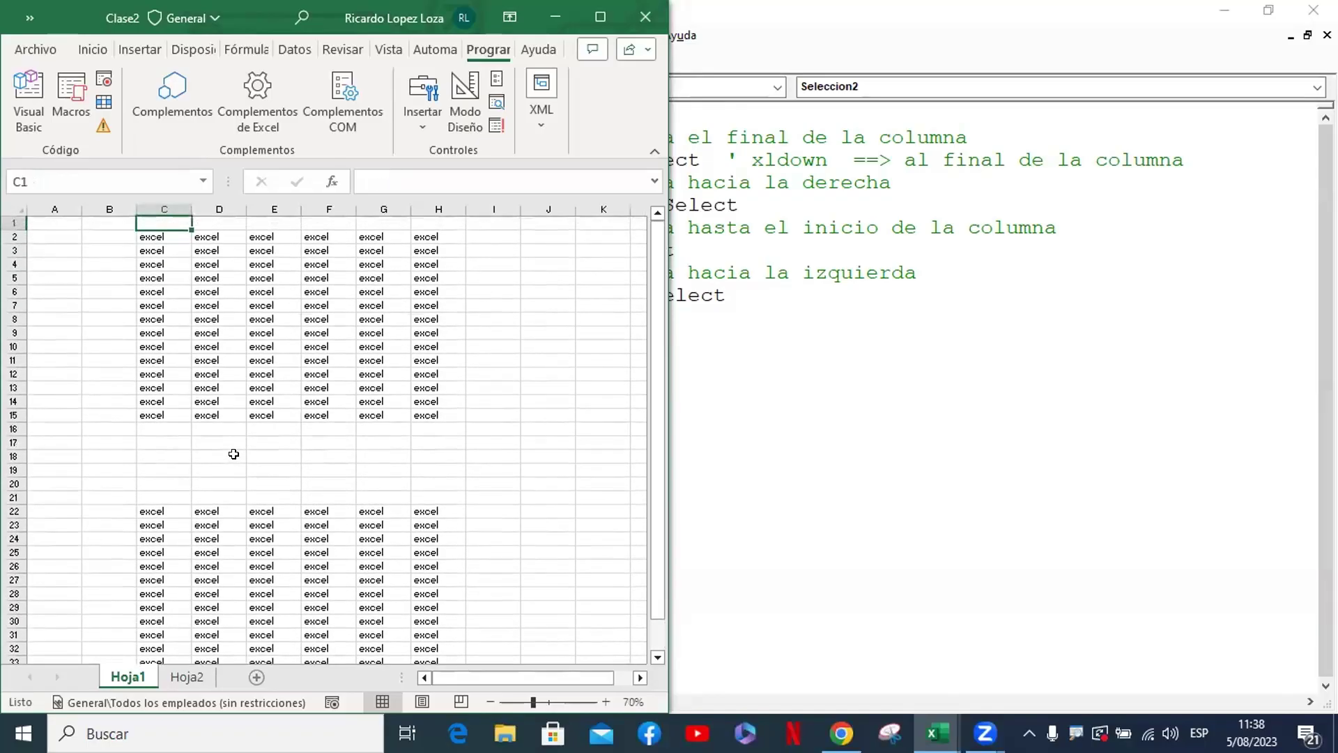
left_click(380, 347)
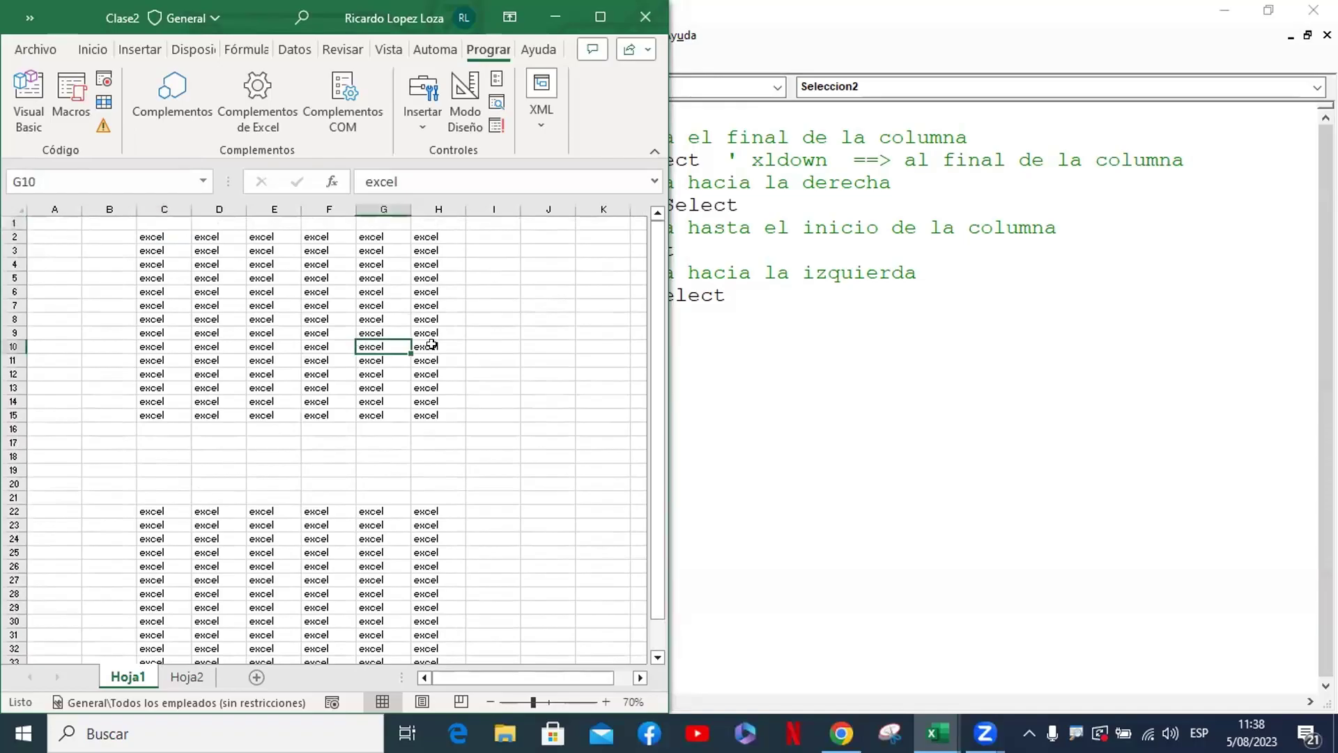
Start a new Sub Seleccion3 with a comment listing activecell, offset and resize
left_click(731, 352)
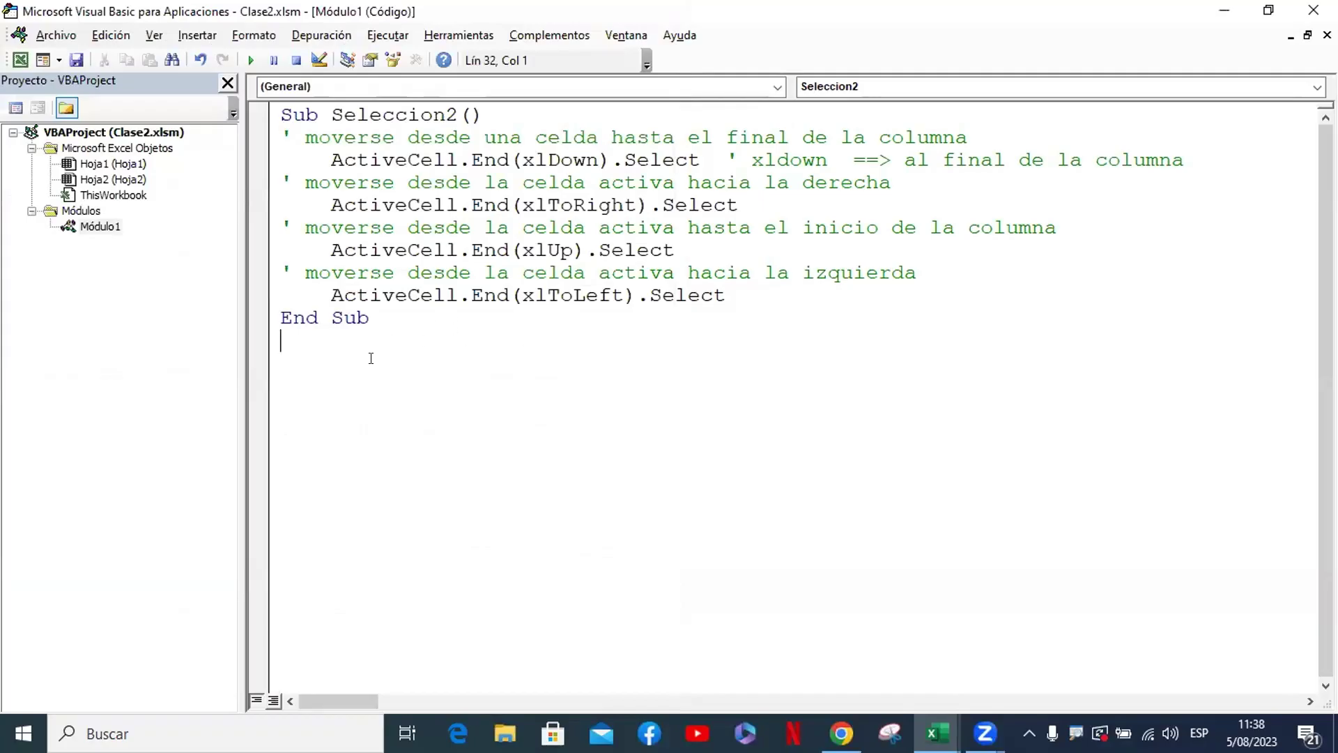
type("sub ")
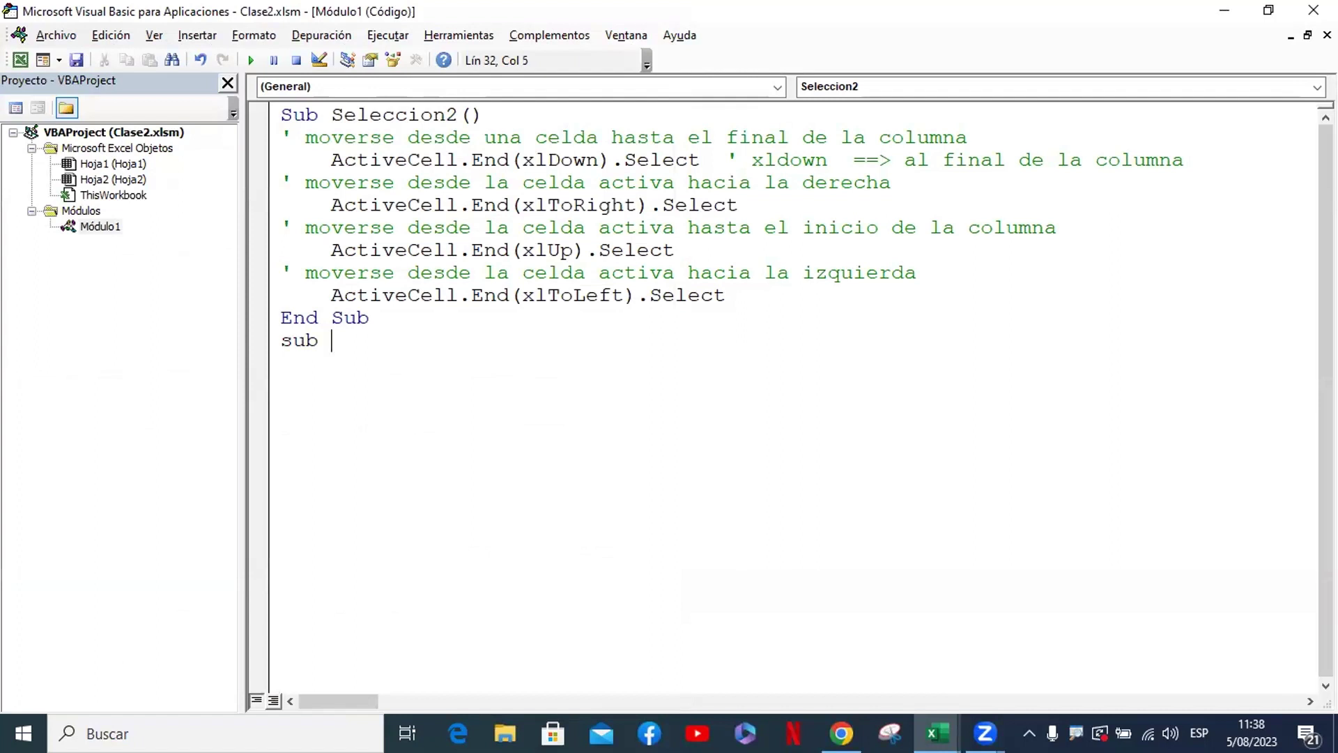
type("Selec")
type("cion3")
key("Return")
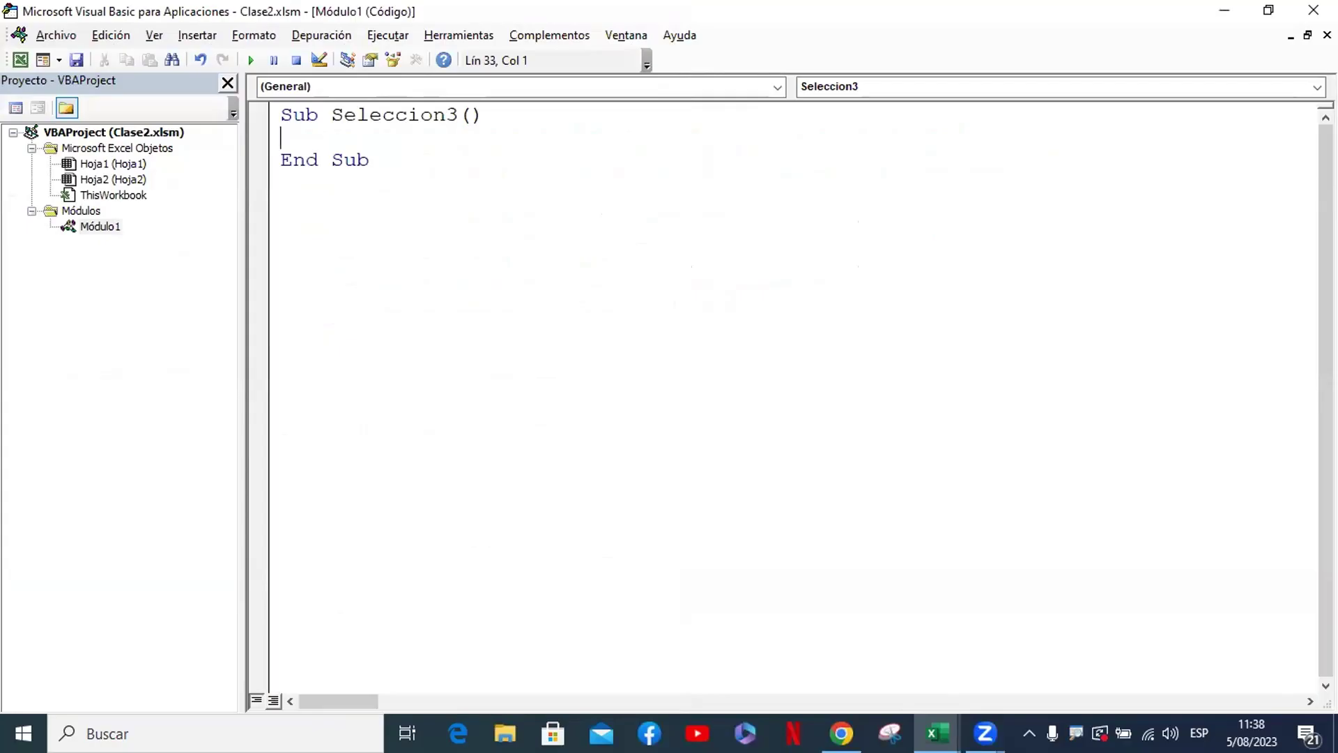
type("' ")
type("activec")
type("ell")
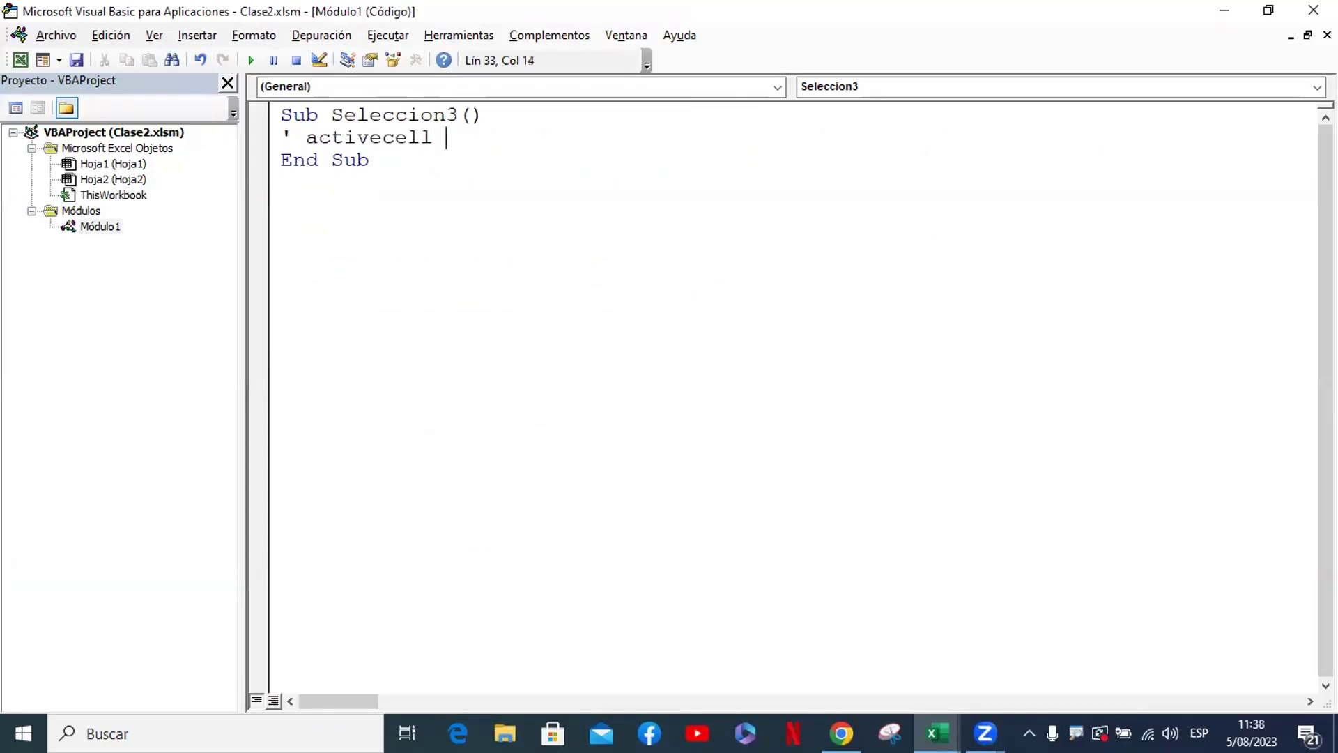
key("BackSpace")
type(",  ")
type("o")
type("ffset, ")
type("ri")
type("siz")
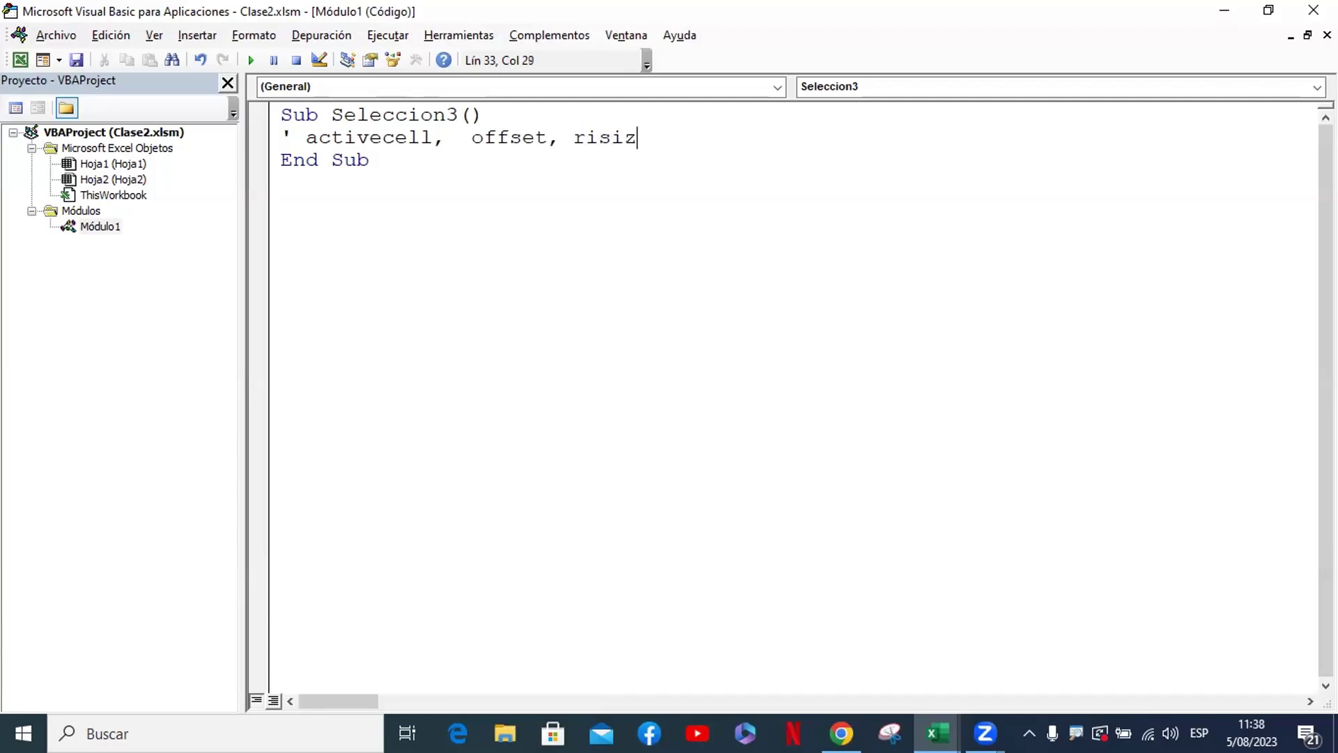
type("e")
key("BackSpace")
key("BackSpace")
key("BackSpace")
key("BackSpace")
key("BackSpace")
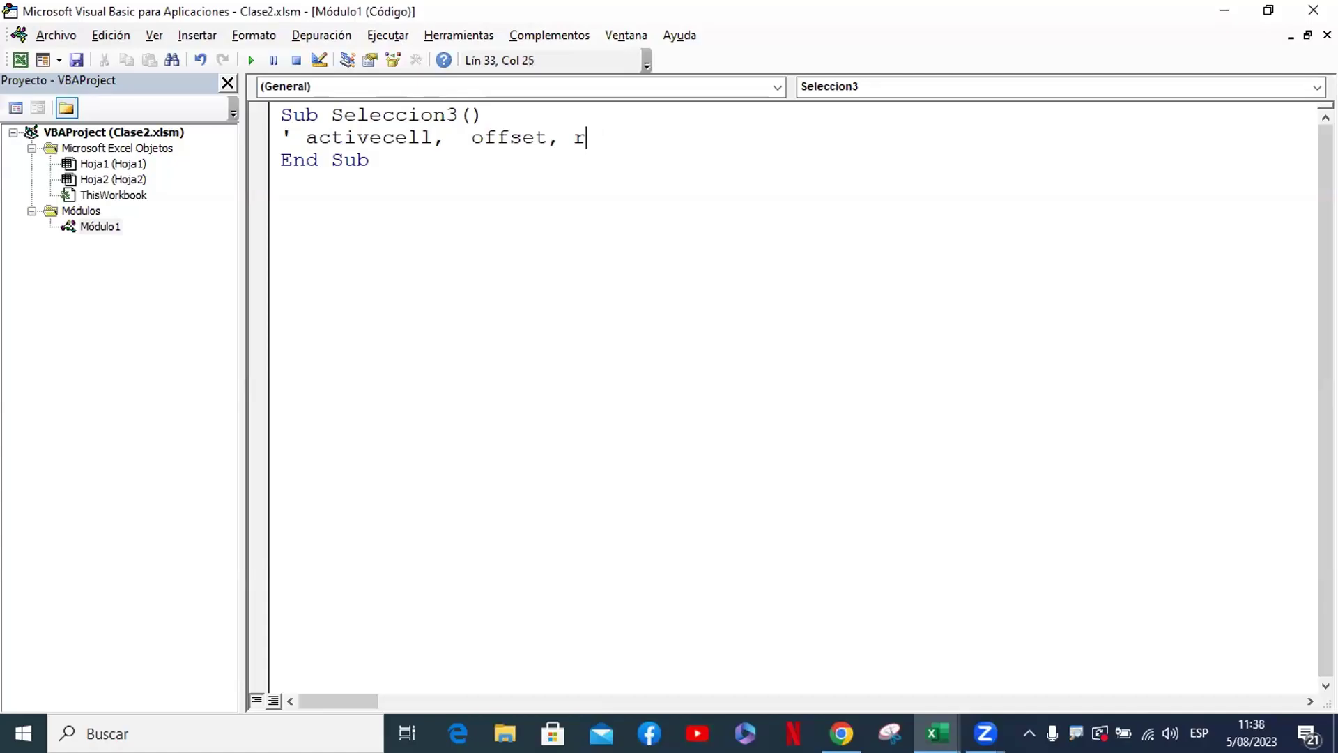
type("i")
key("BackSpace")
key("BackSpace")
key("BackSpace")
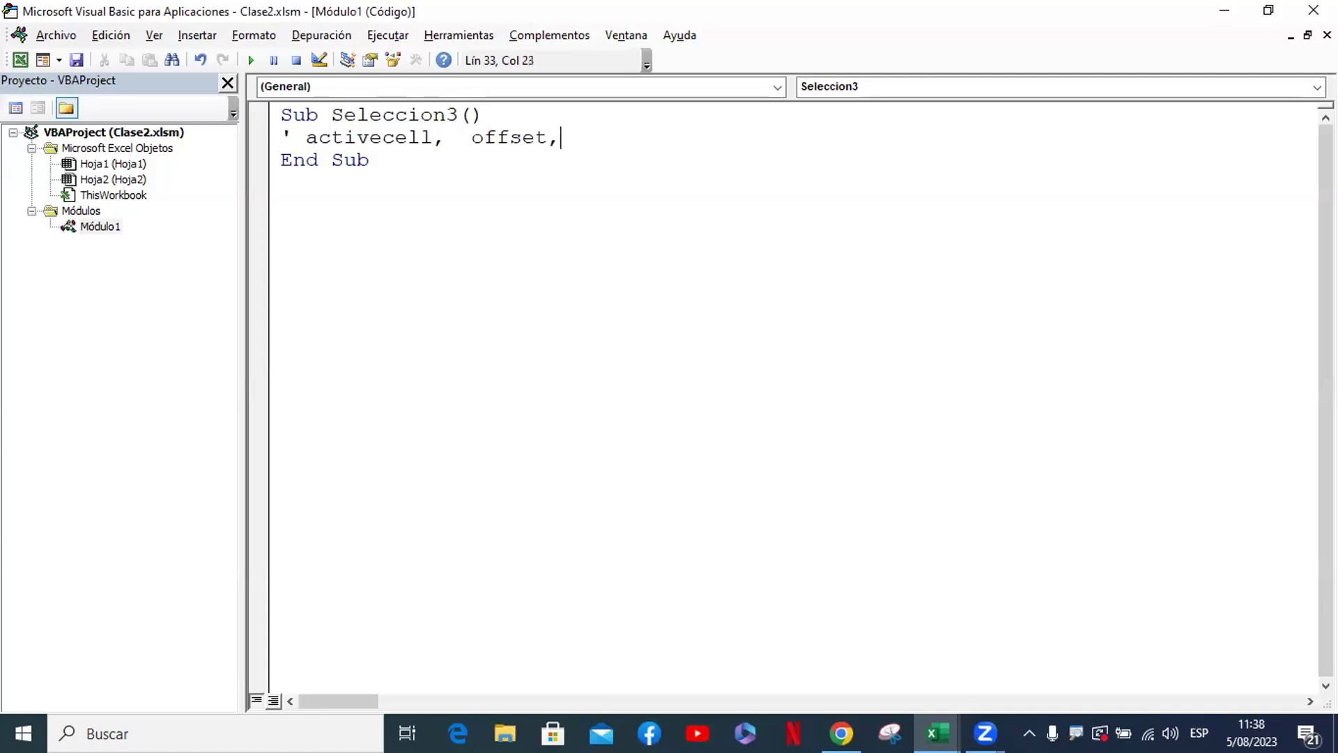
Correct the listing to read Resize and open blank lines below the first comment
key("Return")
key("Tab")
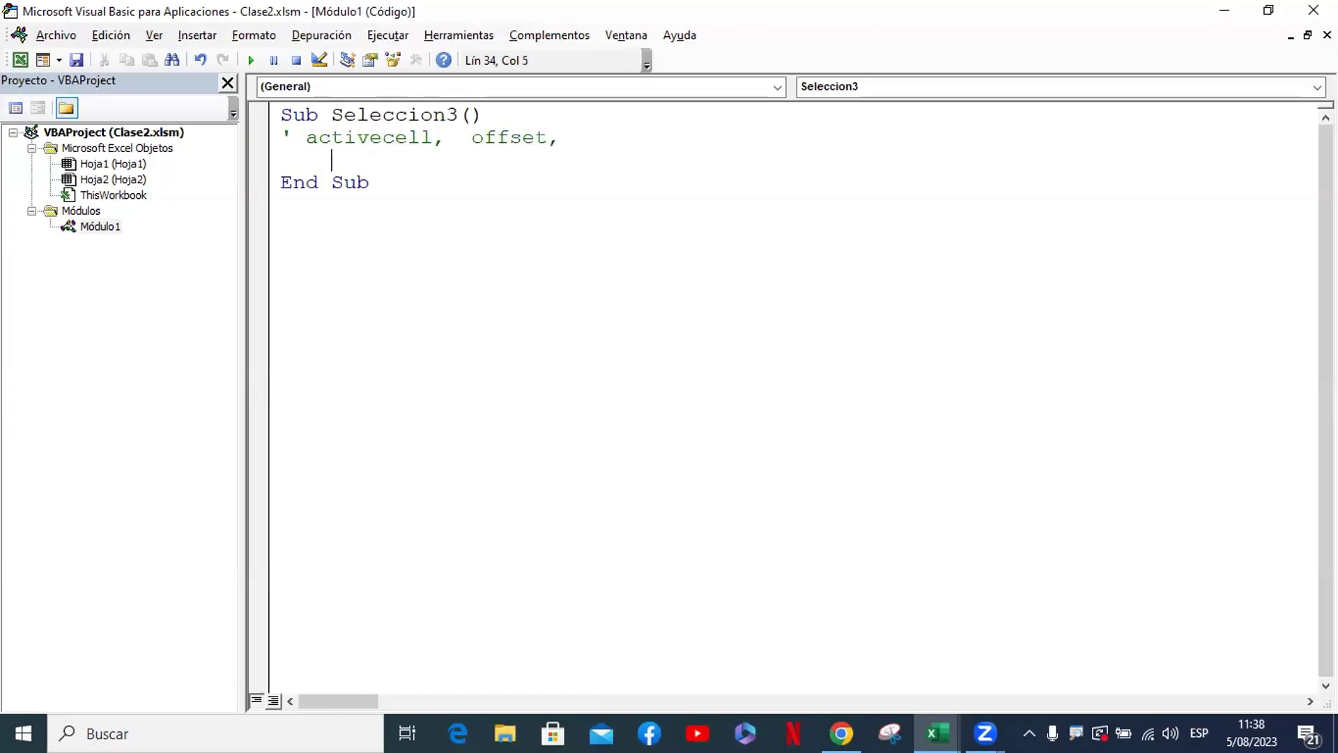
type("activecell")
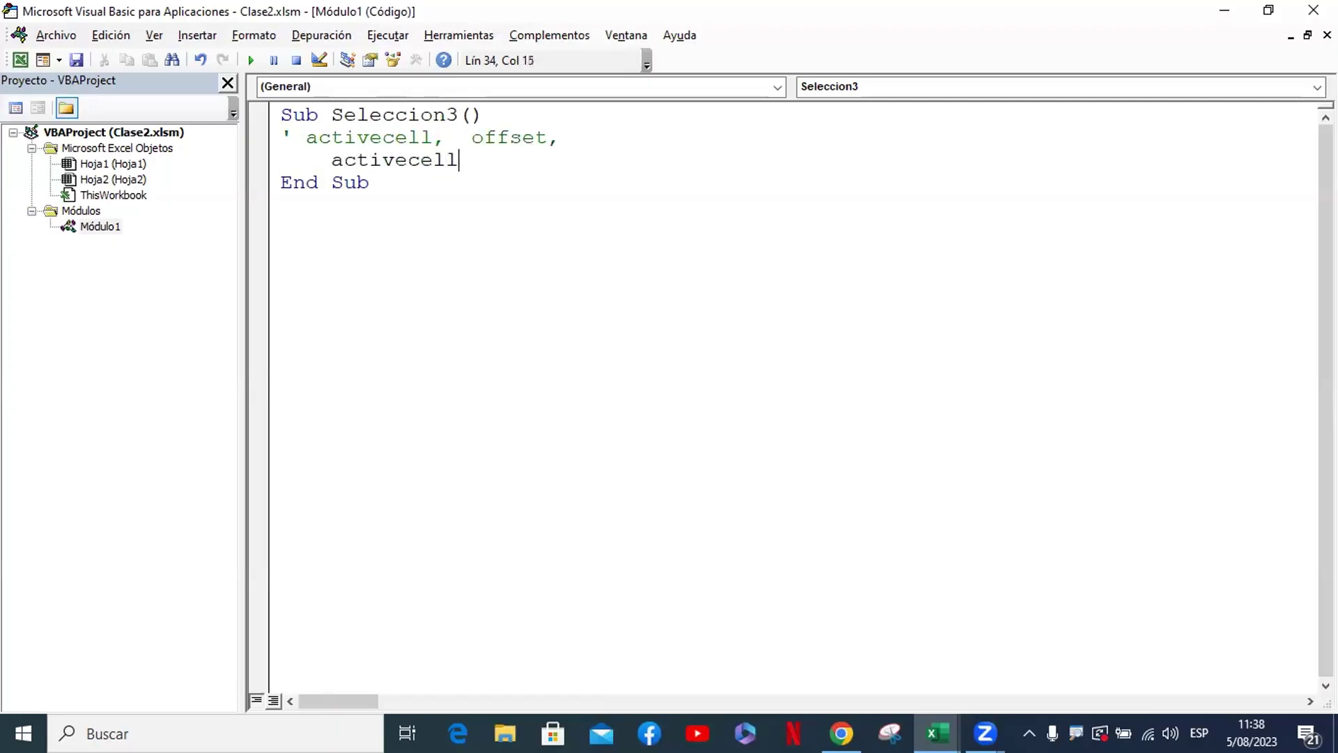
type(".ris")
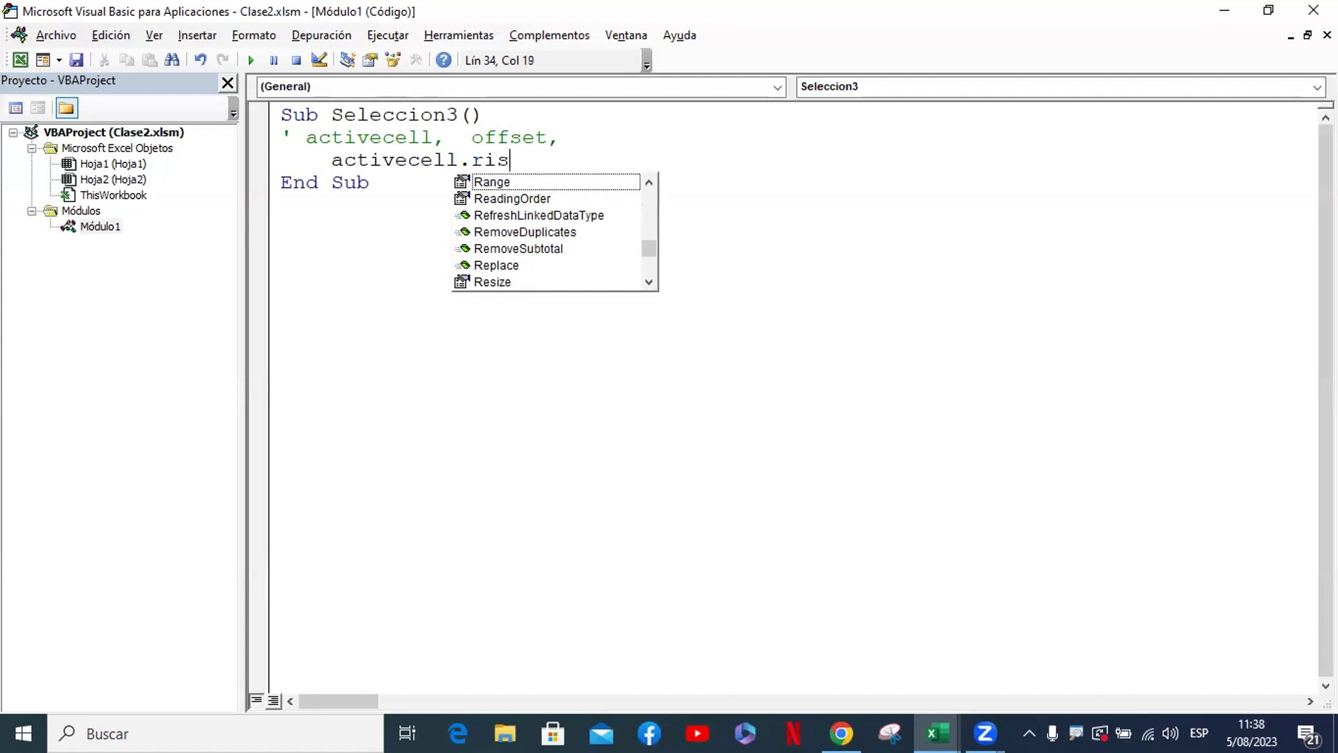
type("e")
key("BackSpace")
key("BackSpace")
key("BackSpace")
key("BackSpace")
key("BackSpace")
key("BackSpace")
key("BackSpace")
key("BackSpace")
key("BackSpace")
key("BackSpace")
key("BackSpace")
key("BackSpace")
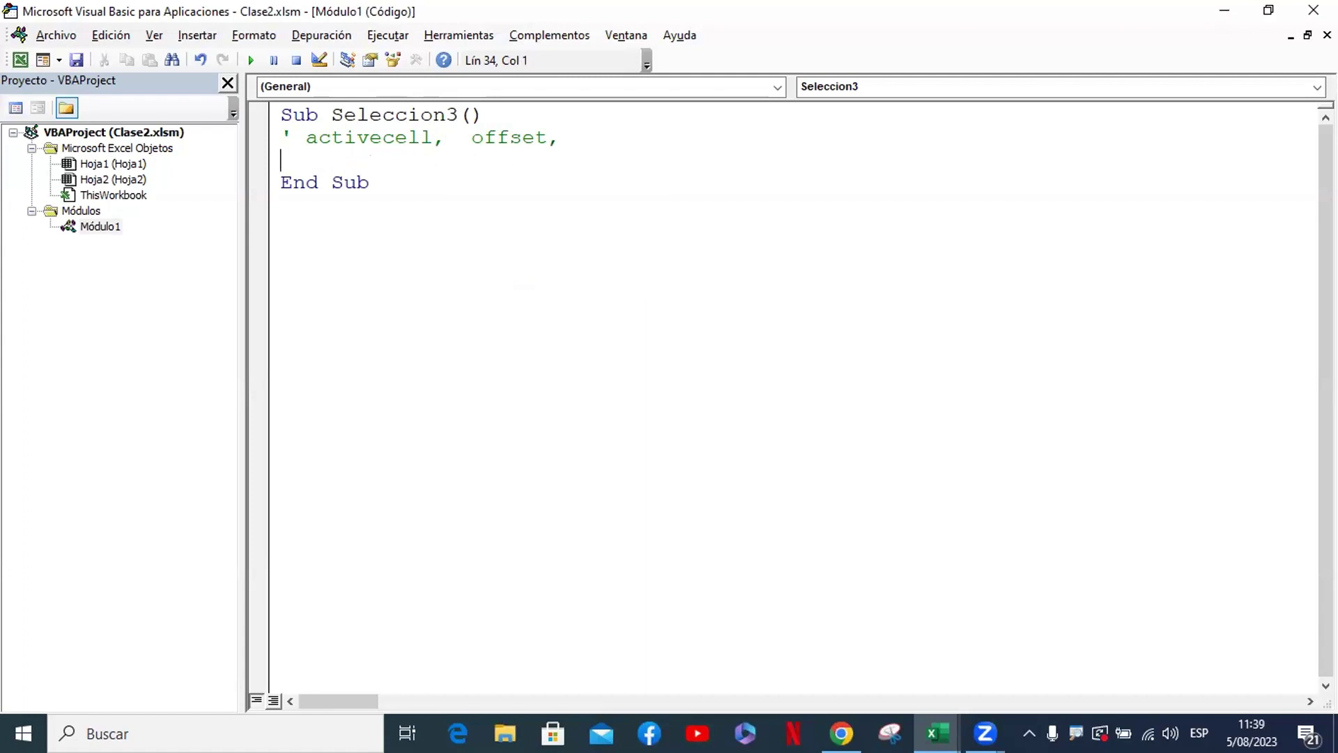
key("BackSpace")
type("r")
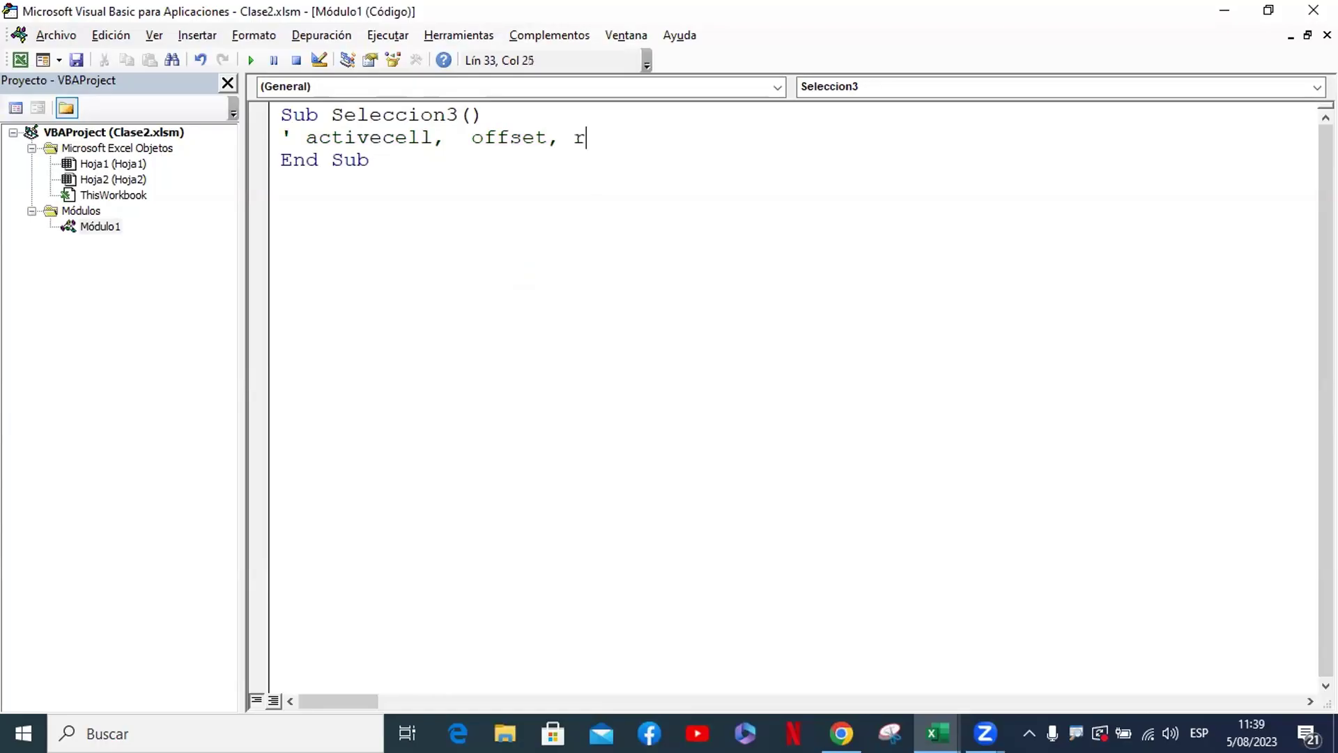
key("BackSpace")
type("Res")
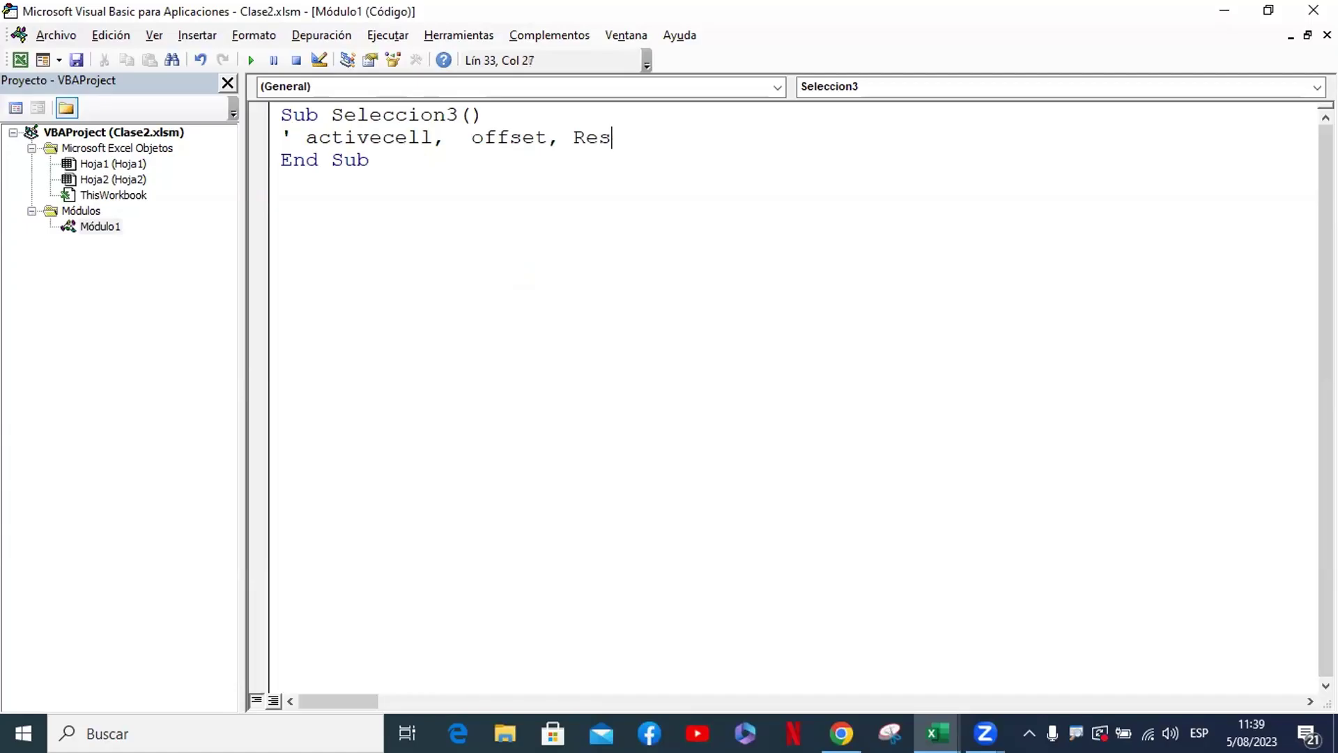
type("ize")
key("Return")
key("Return")
key("Return")
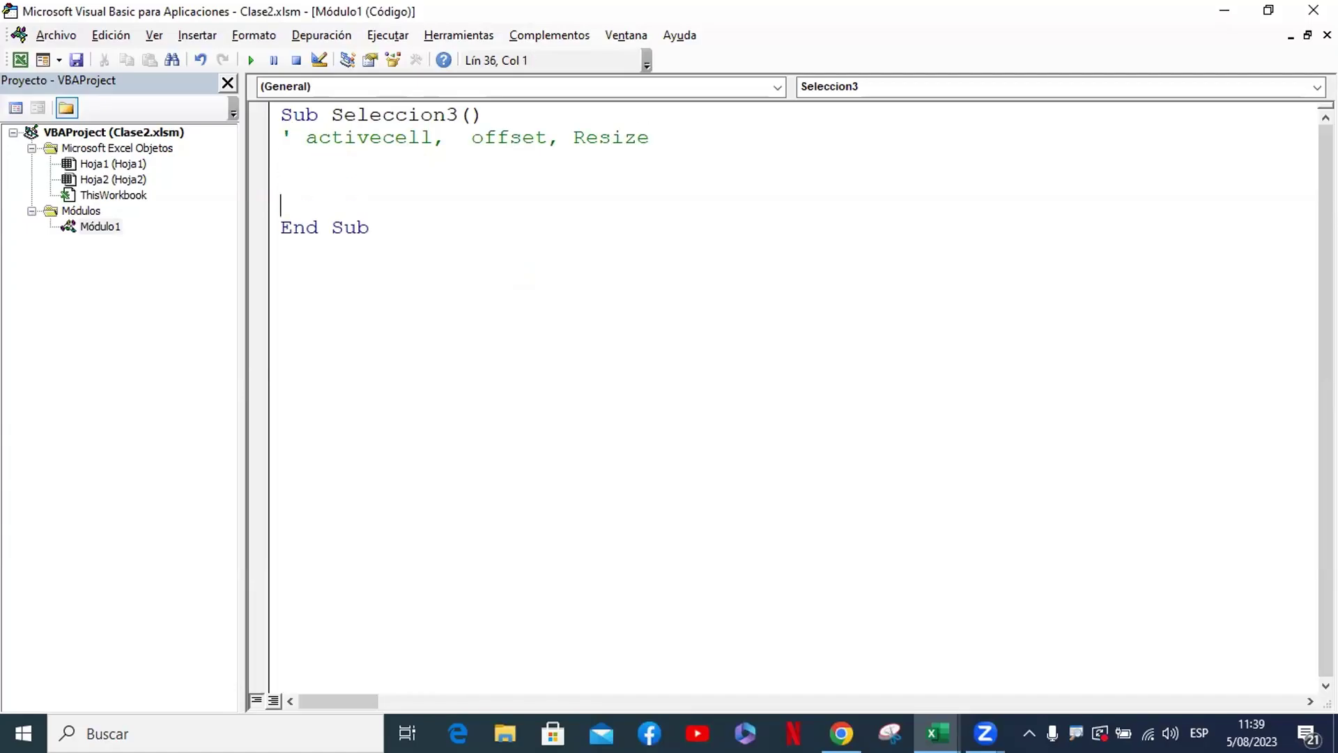
key("Up")
key("Up")
key("Up")
key("Right")
key("Right")
key("Down")
Add comments 'offset permite tener un desplazamiento' and 'resize permite generar una seleccion de filas y columnas'
type("o")
type("ffset ")
type("permite ")
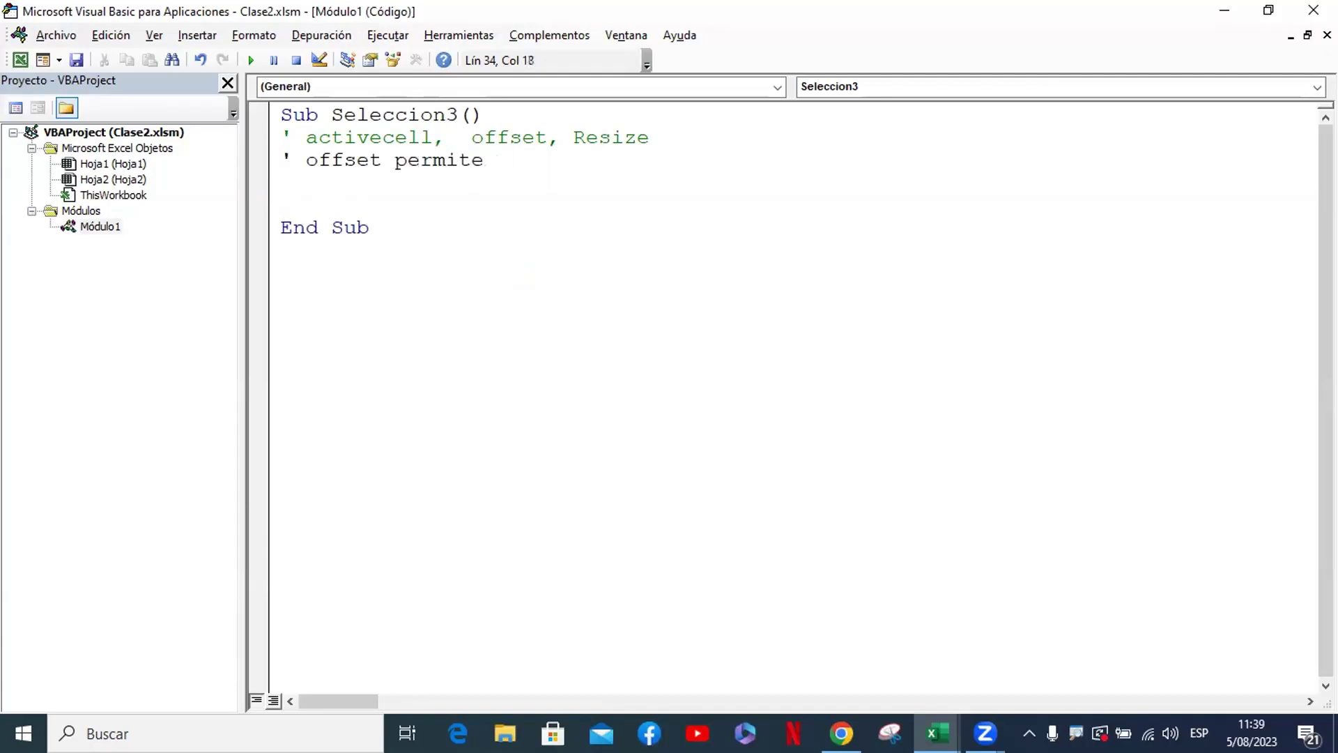
type("tener un des")
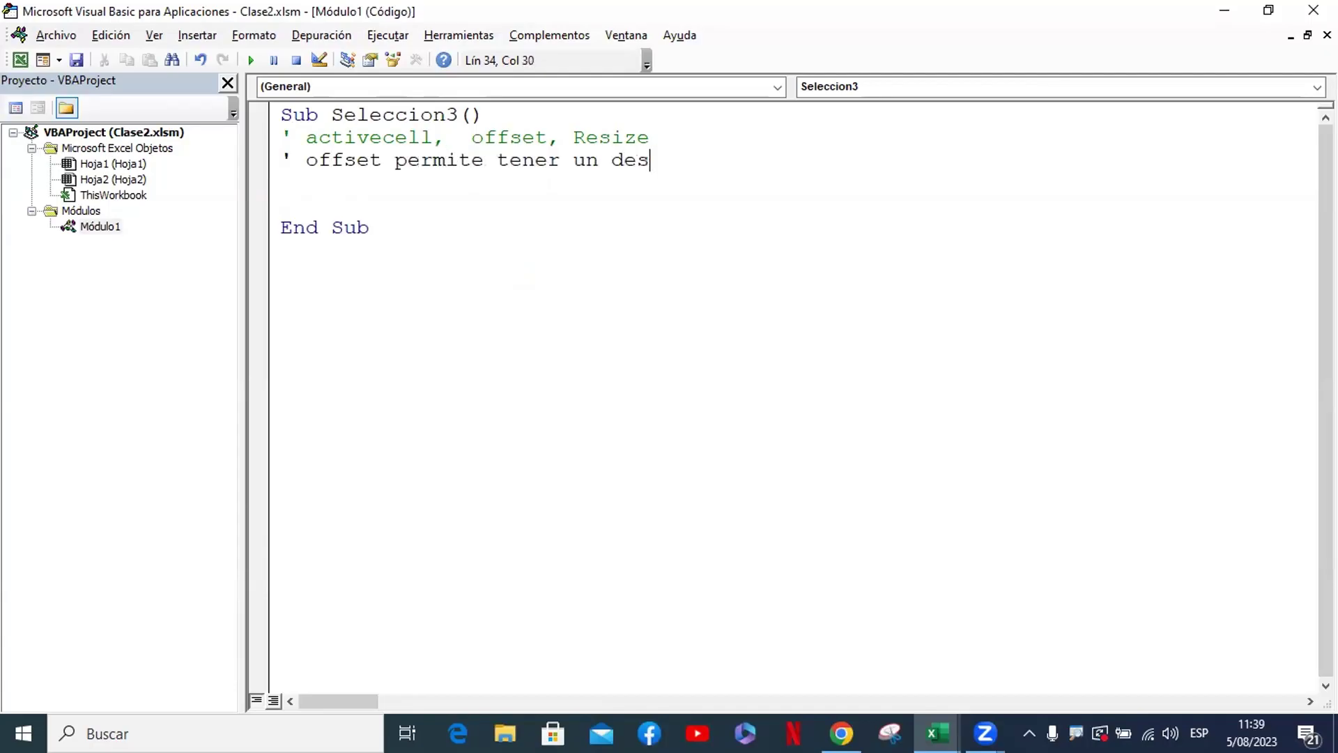
type("plazamie")
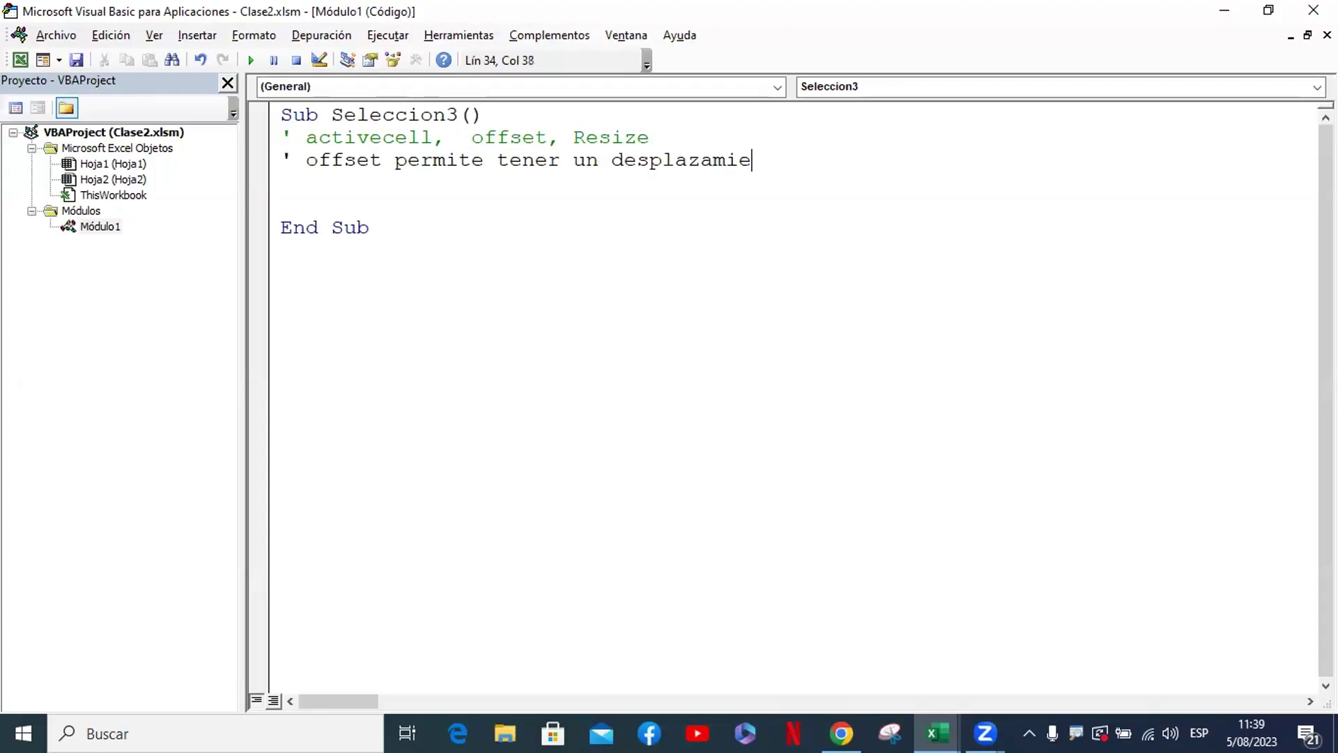
type("nto")
key("Return")
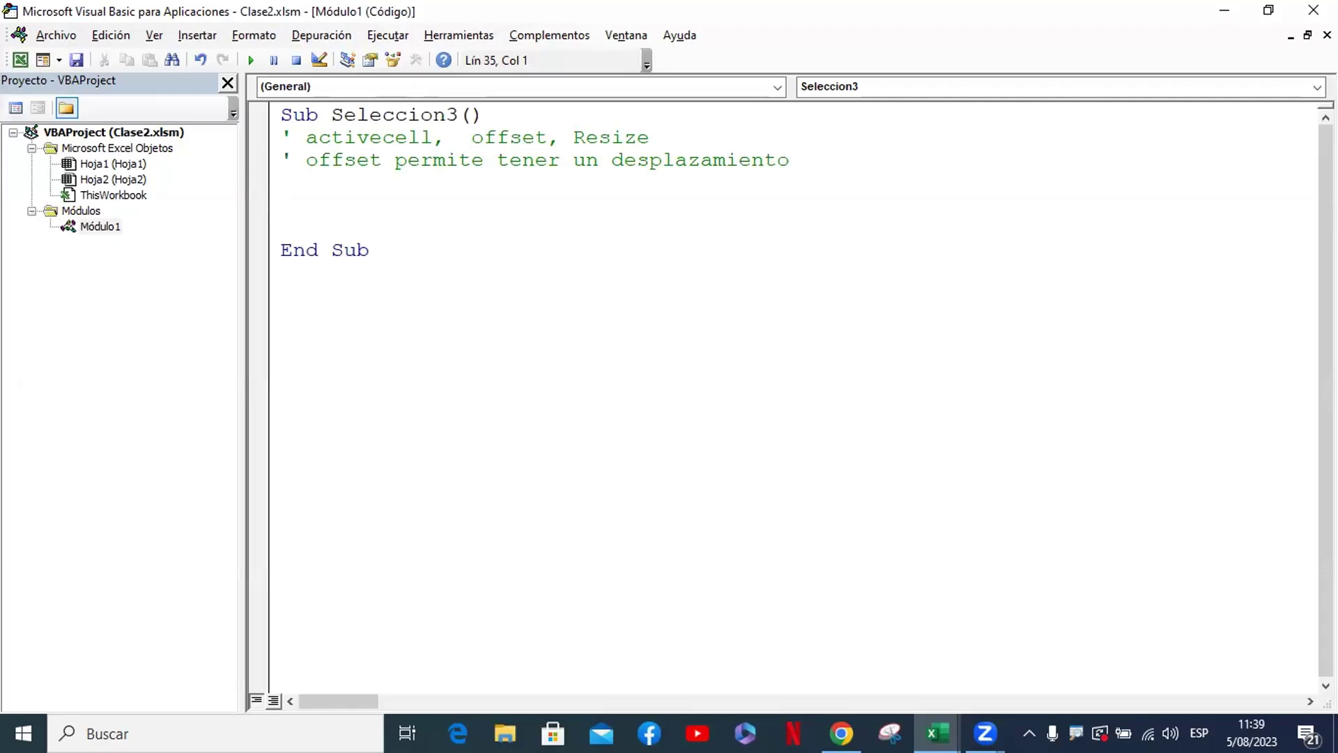
type("' ")
type("rezi")
key("BackSpace")
key("BackSpace")
type("siz")
type("e permite ")
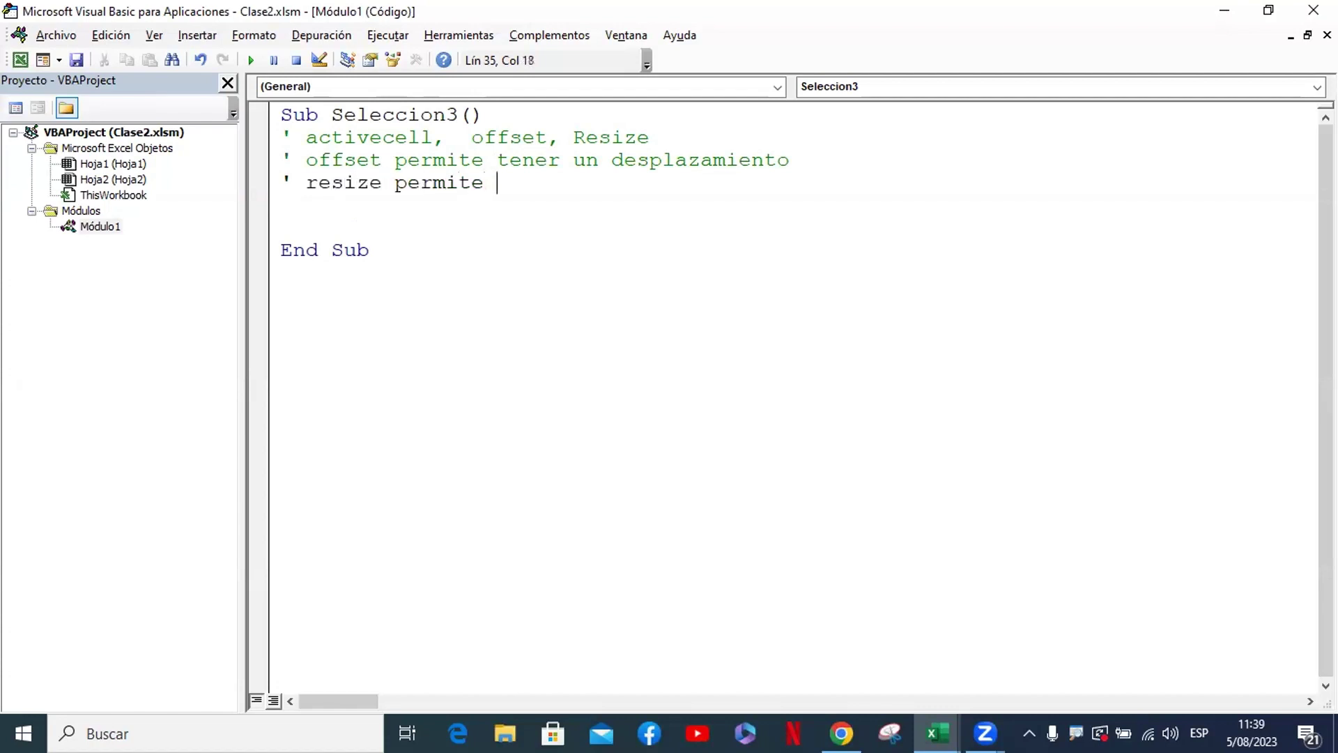
type("generar ")
type("una selco")
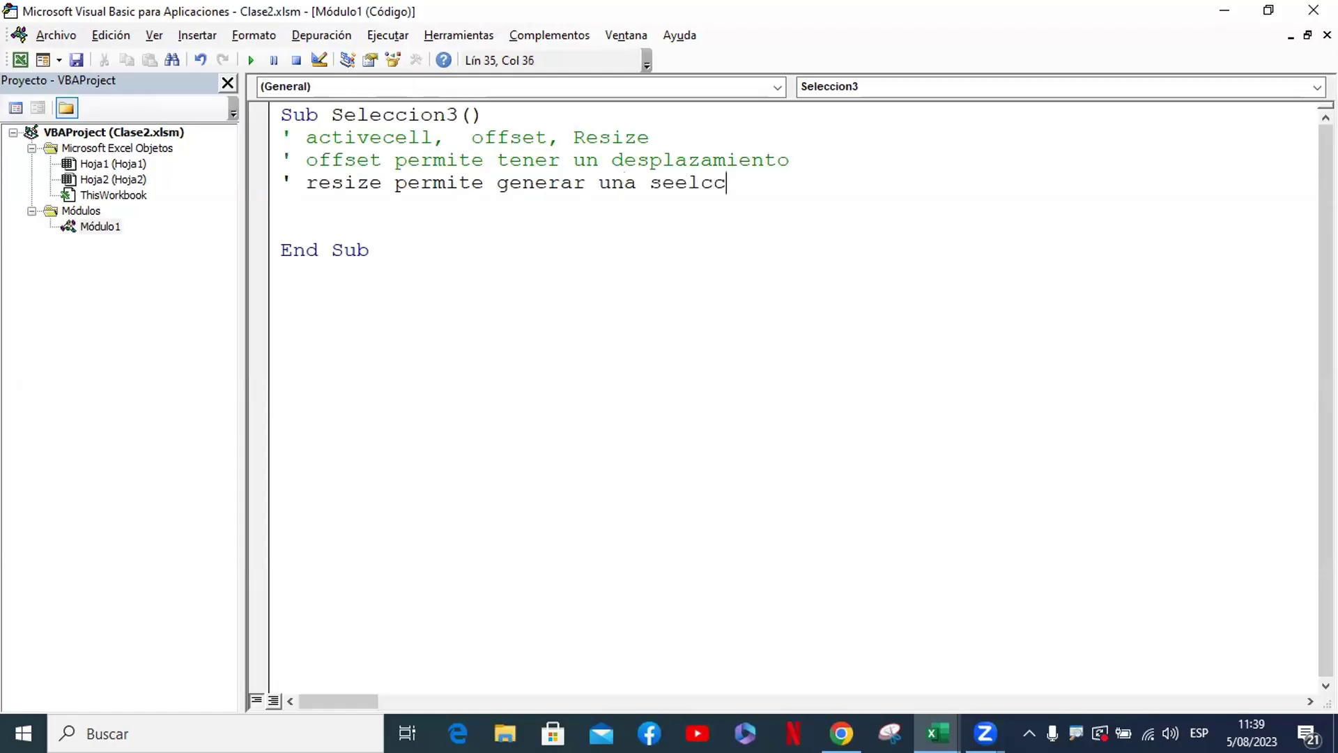
key("BackSpace")
key("BackSpace")
key("BackSpace")
key("BackSpace")
type("elec")
type("cion de fil")
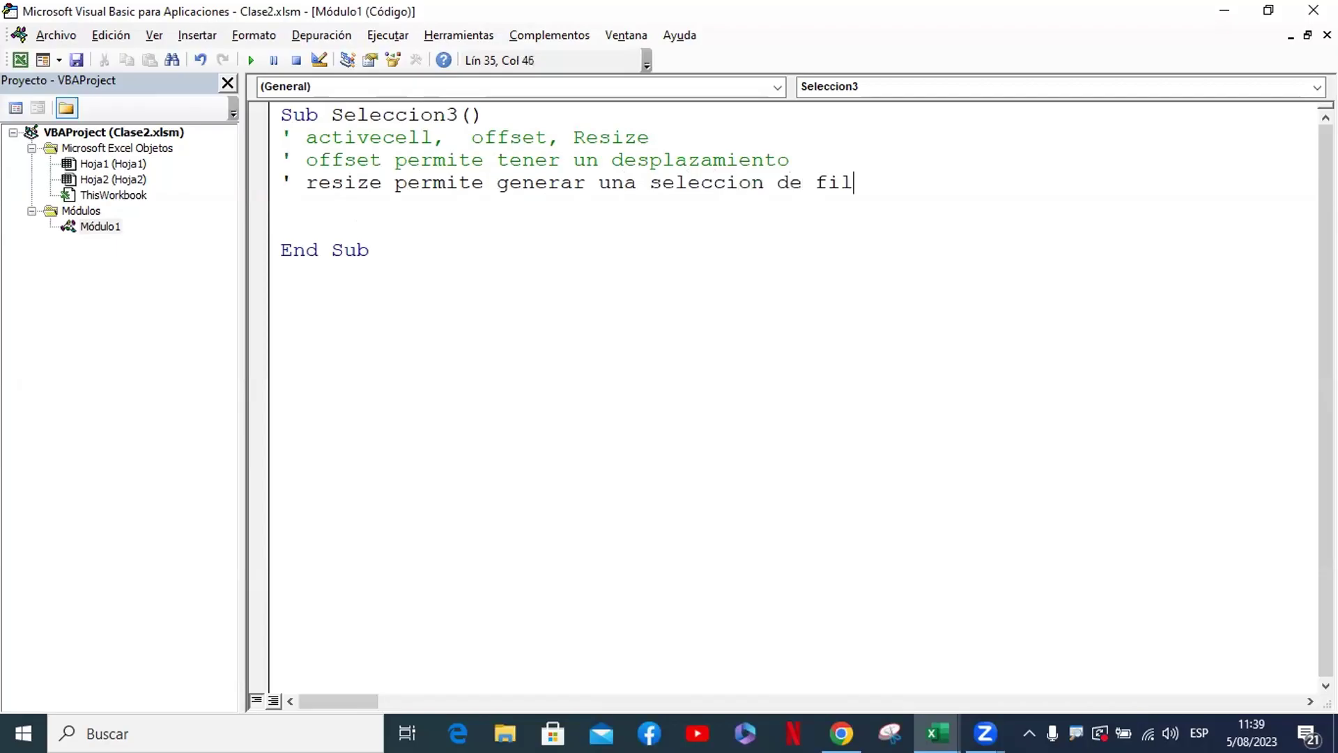
type("as y ")
type("columnas")
Add blank lines after the comments and indent the empty code line
key("Return")
key("Return")
key("Return")
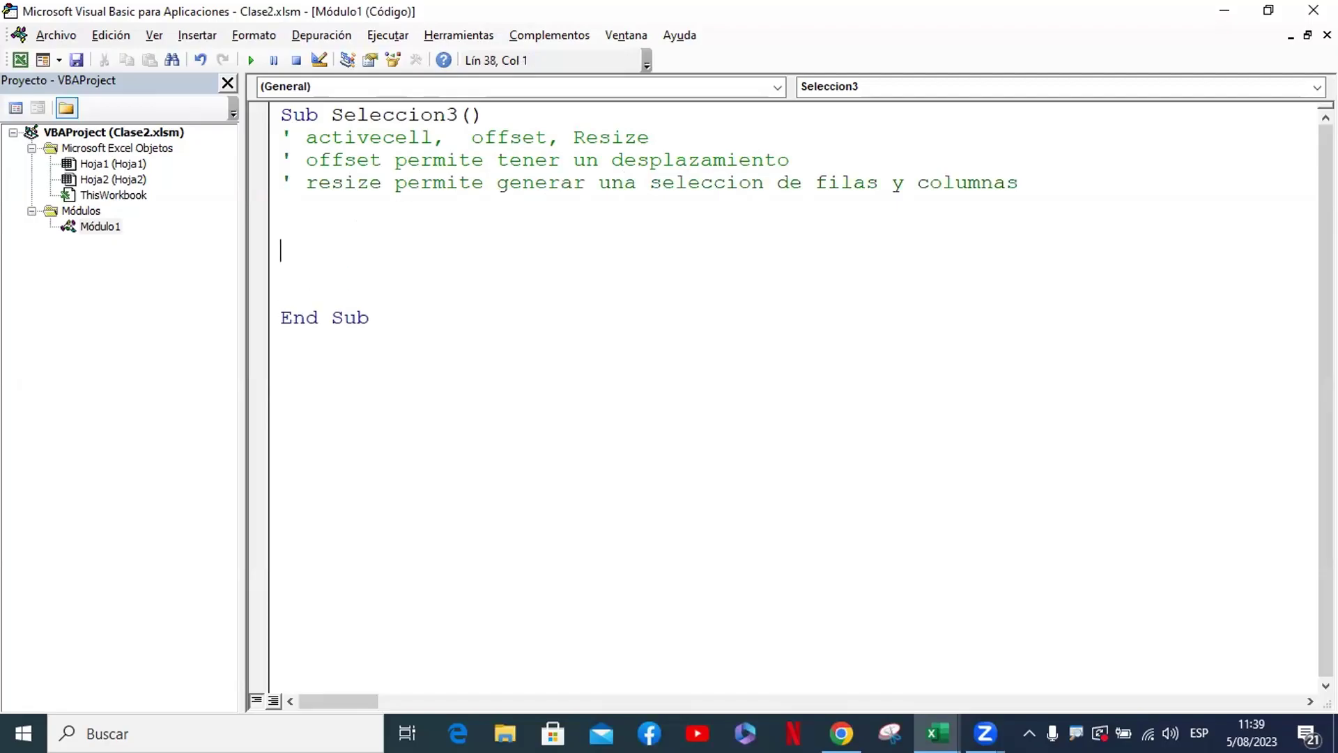
key("Up")
key("Down")
key("Up")
key("Tab")
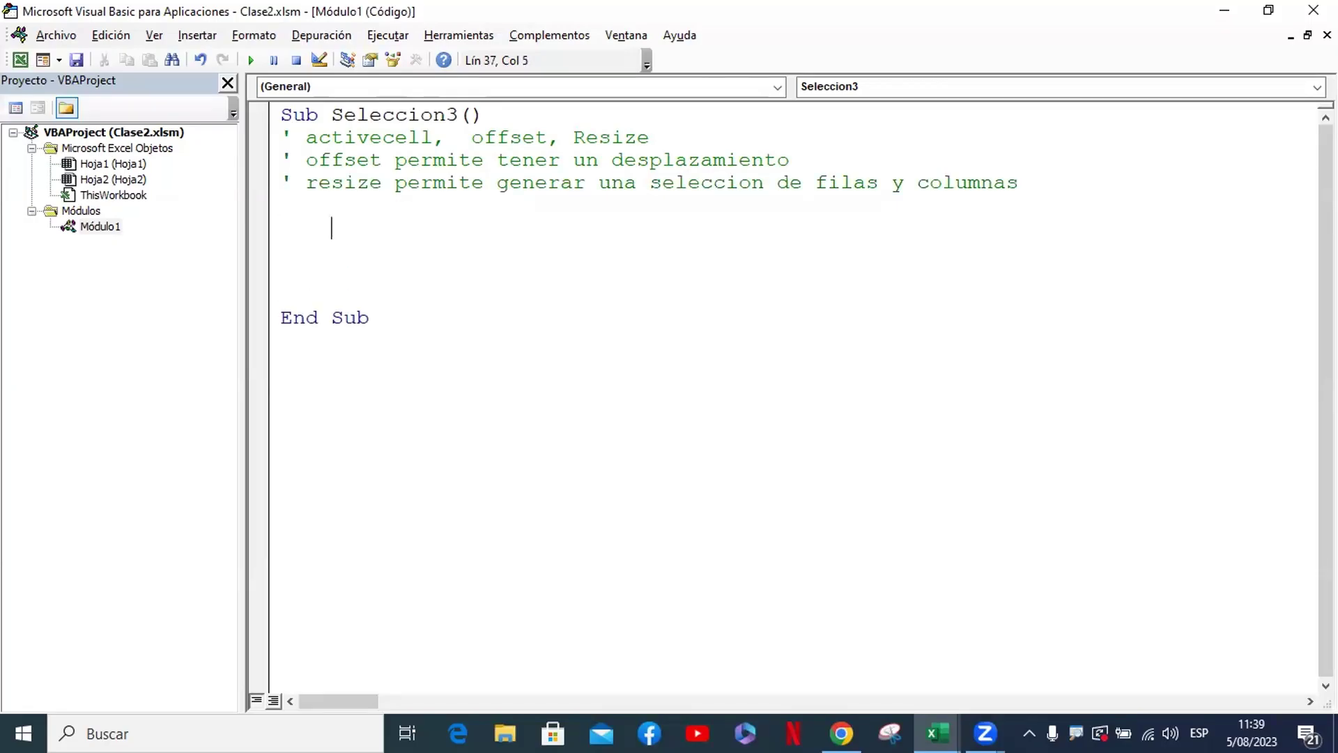
Write Range("b2").Select as the first code line of Seleccion3
type("rang")
type("e(")
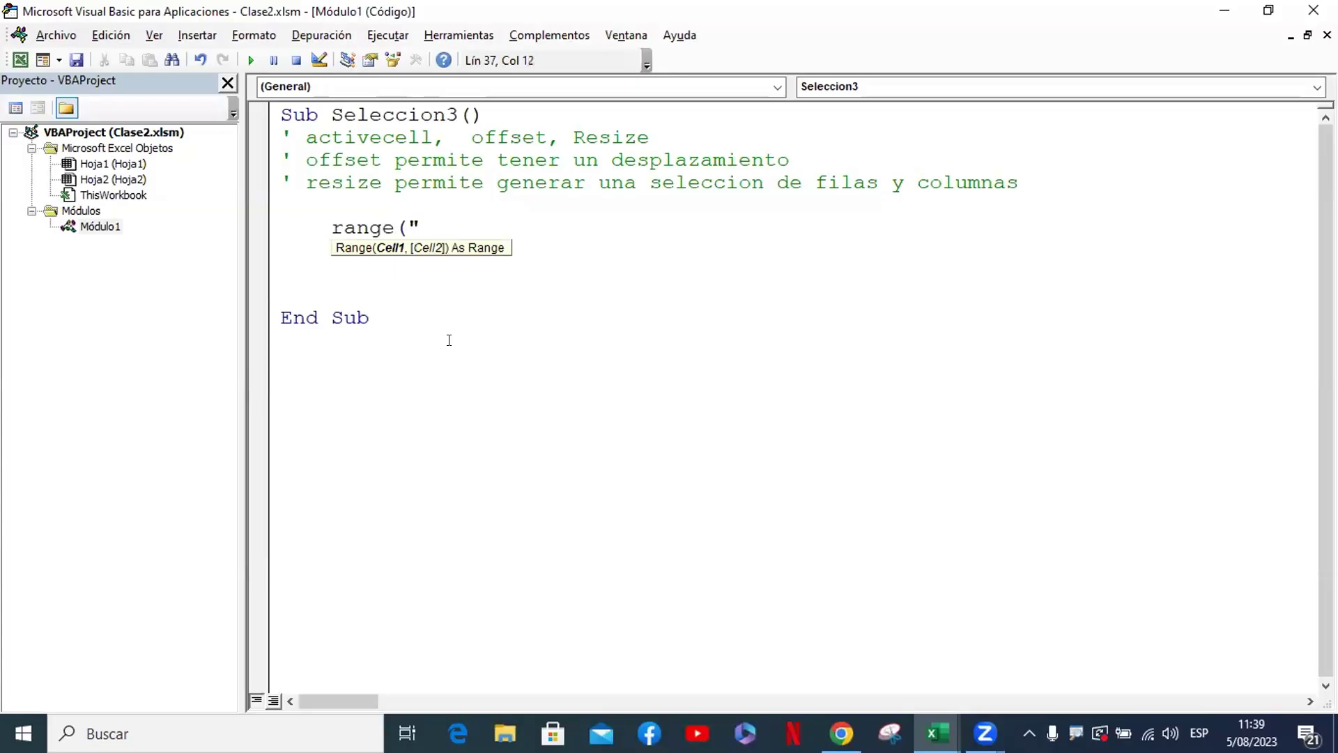
type("b2\")")
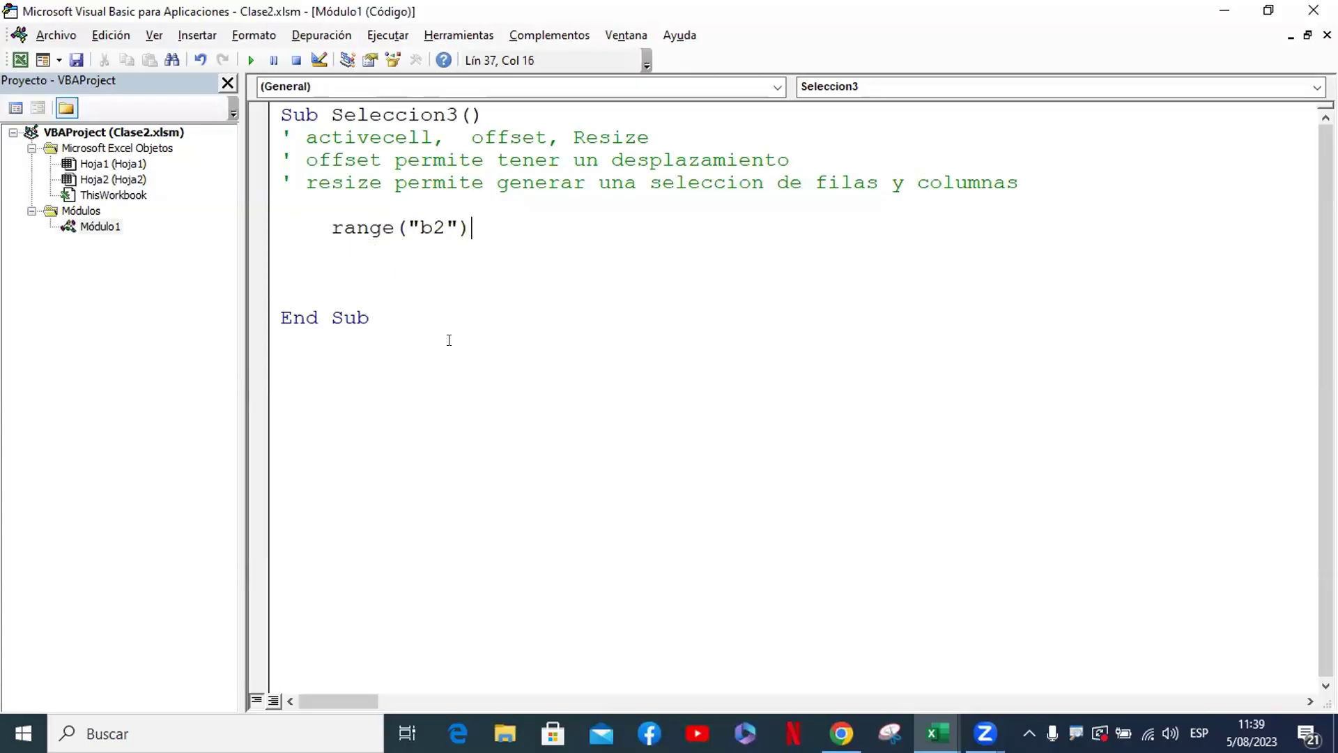
type(".se")
key("Tab")
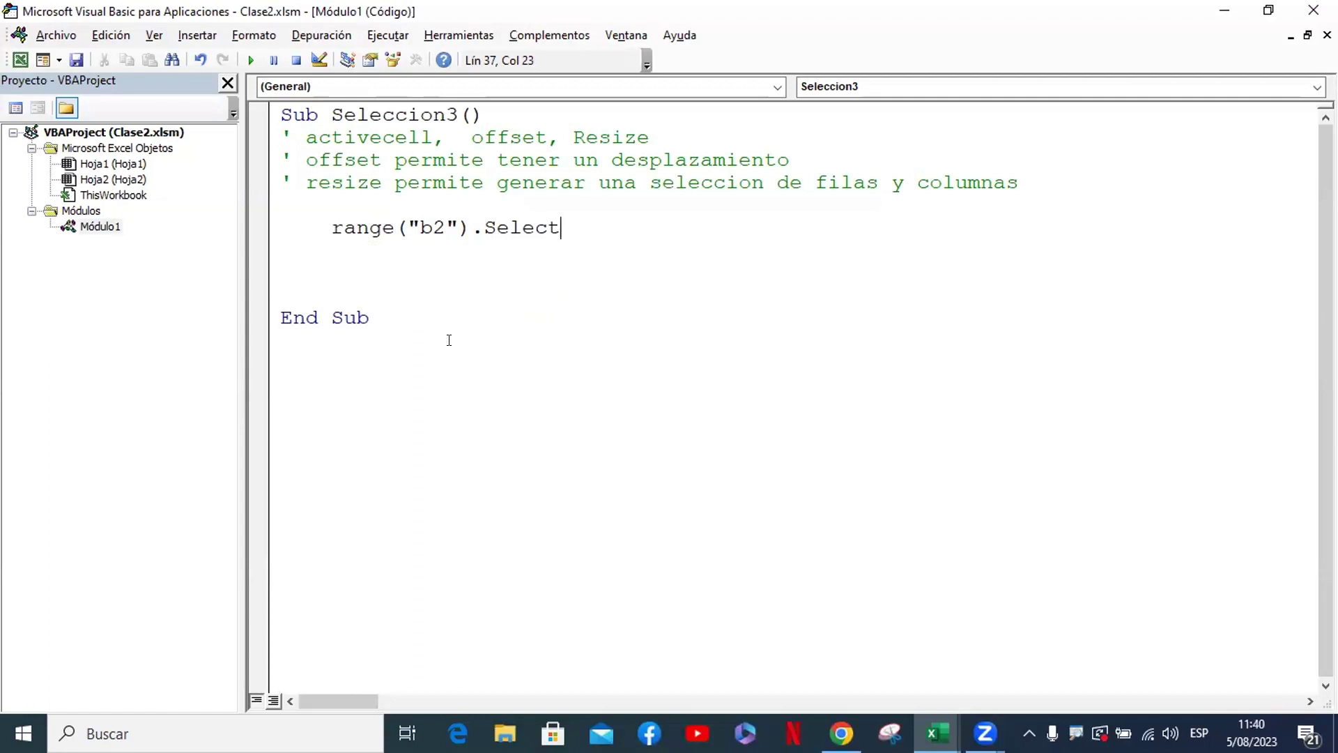
key("Return")
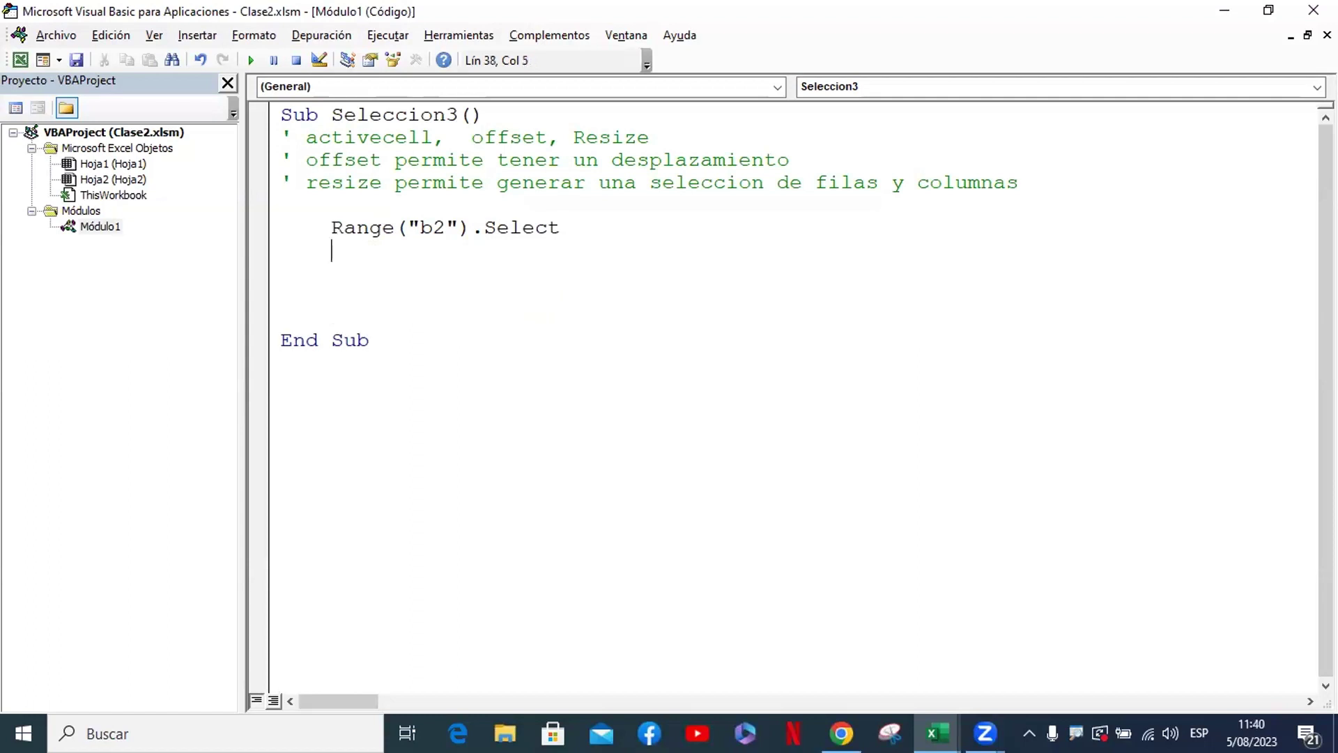
key("Return")
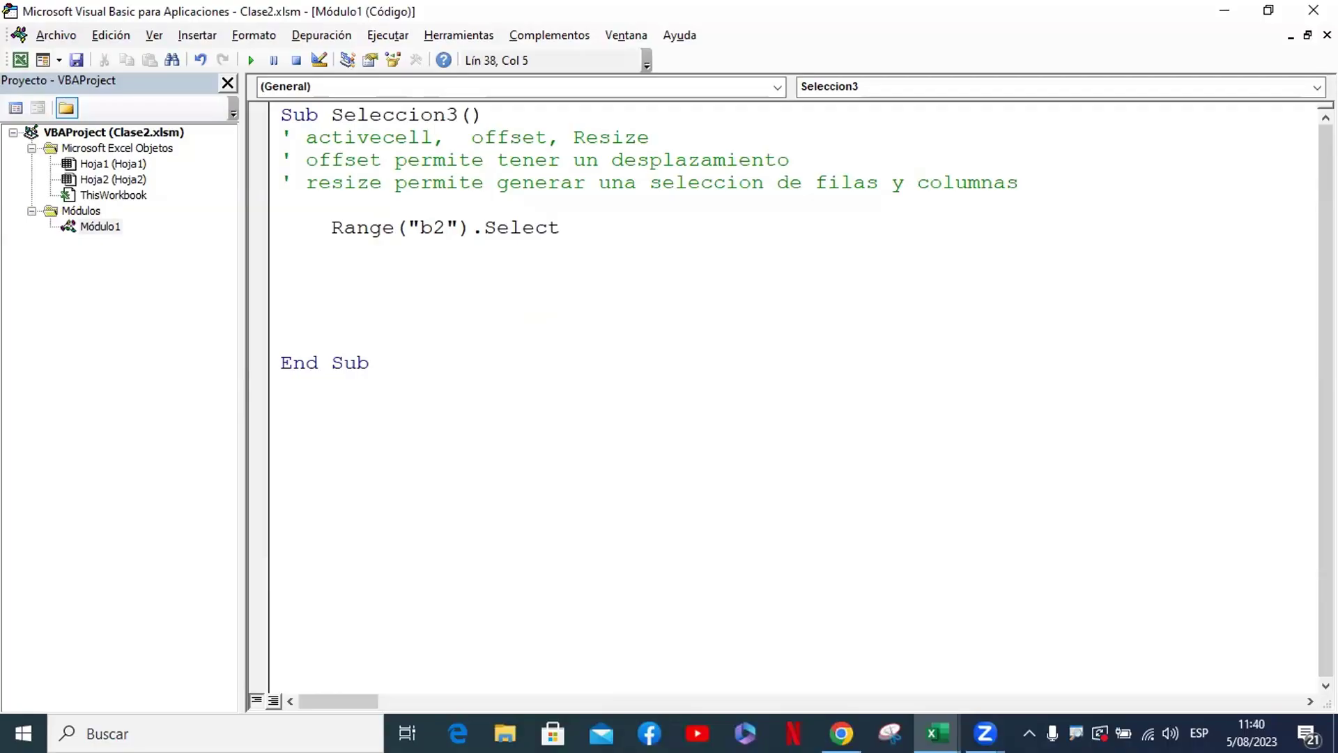
Add ActiveCell.Offset(3, 2).Select and remove the extra blank lines before End Sub
type("actv")
key("BackSpace")
type("it")
type("ve")
key("BackSpace")
key("BackSpace")
key("BackSpace")
type("vece")
type("ll.o")
key("Tab")
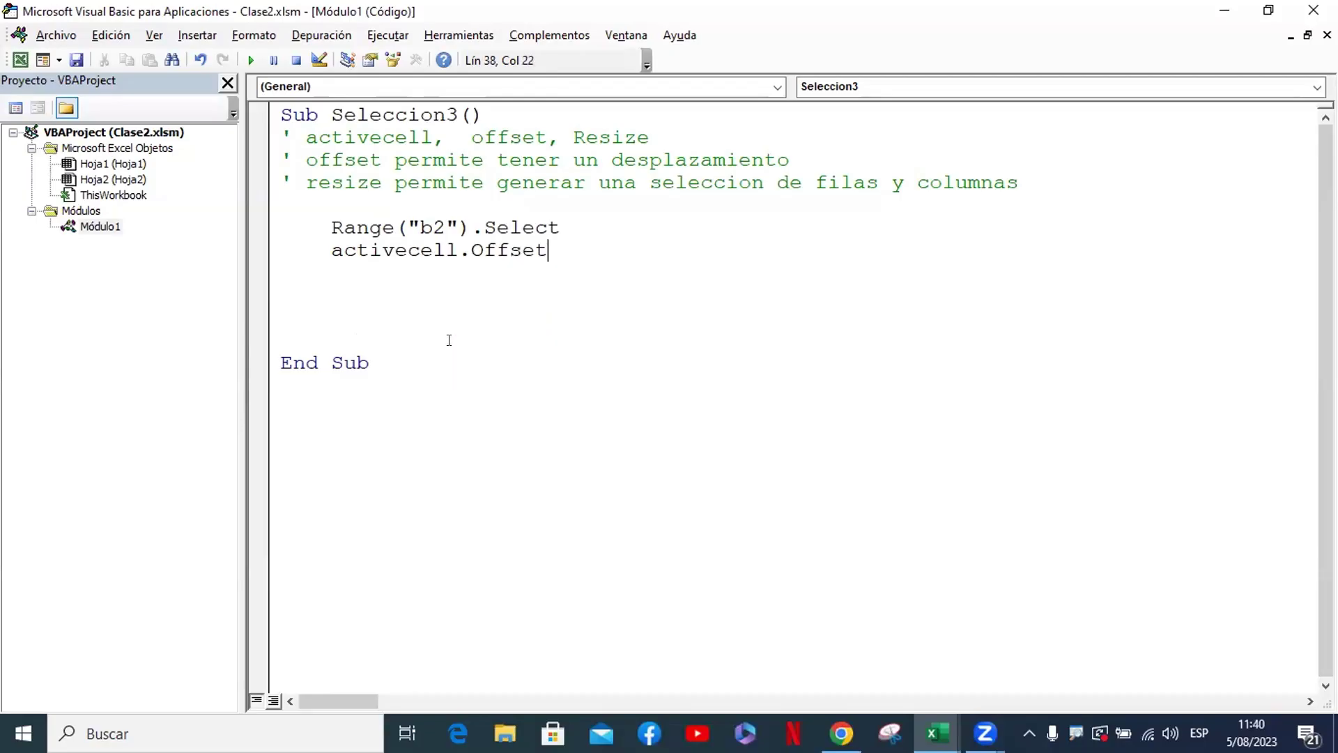
type("(3,2")
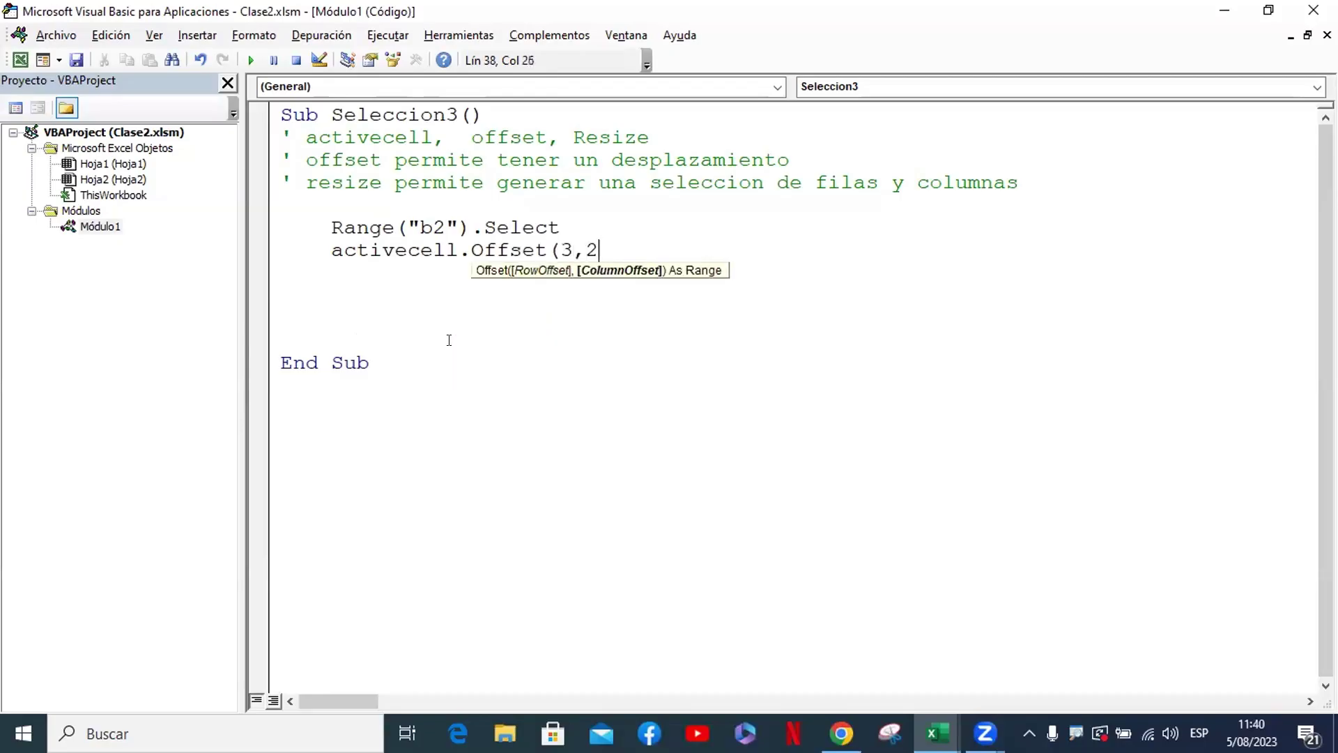
type(").s")
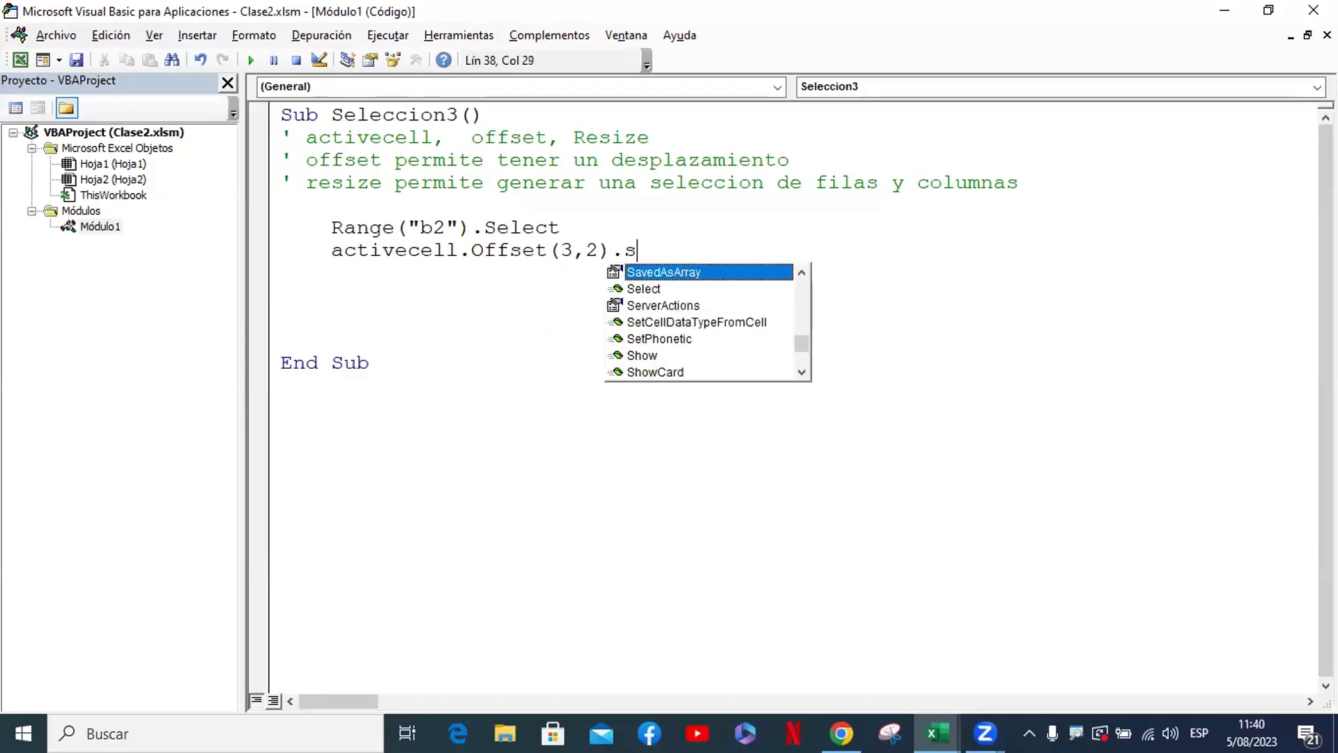
type("e")
key("Tab")
key("Return")
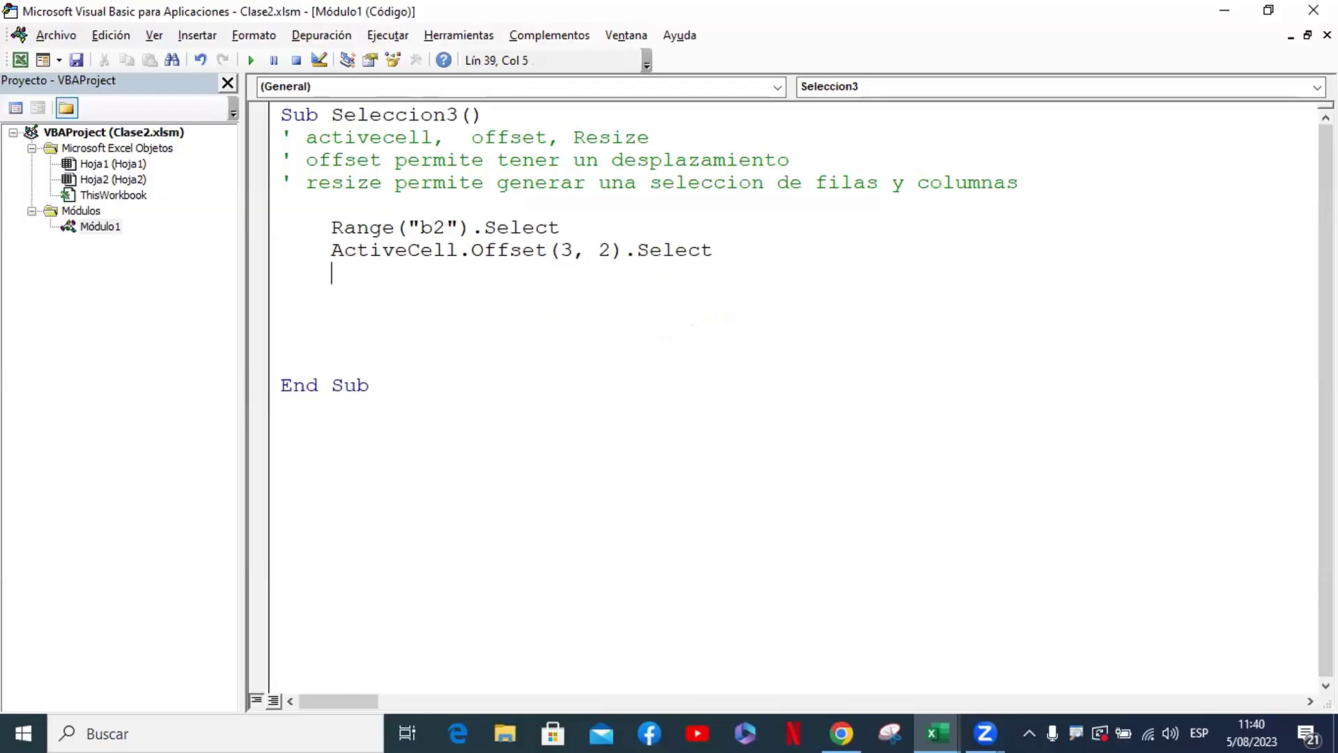
key("Down")
key("Down")
key("Down")
key("BackSpace")
key("BackSpace")
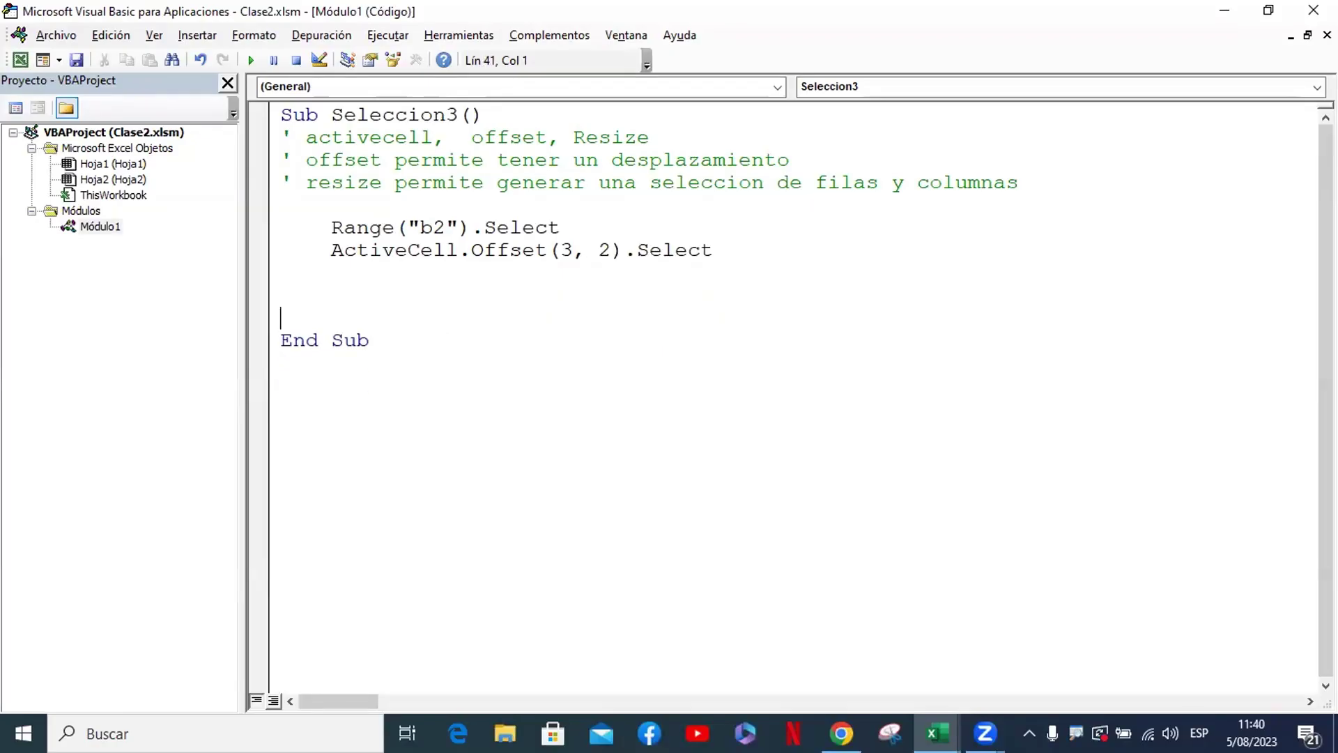
key("BackSpace")
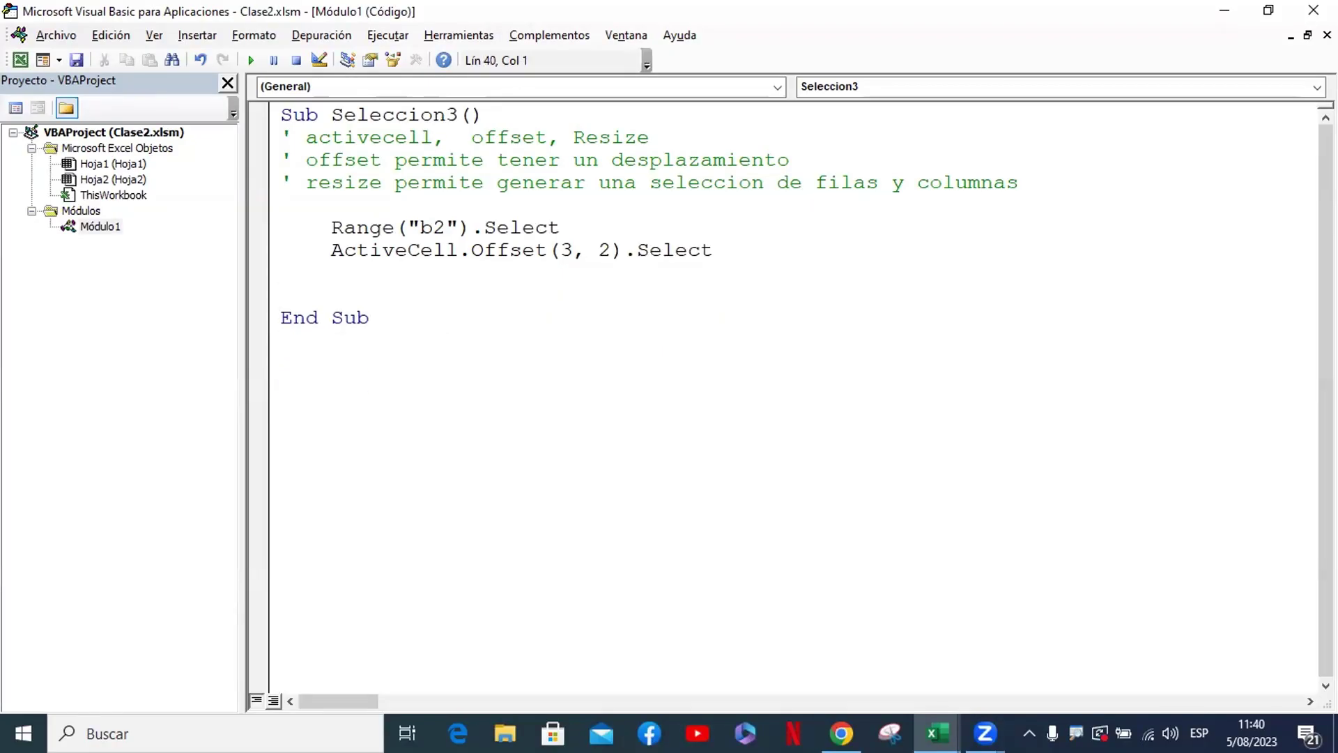
Highlight Offset in the code, then add a new blank sheet Hoja3 in maximized Excel
double_click(477, 249)
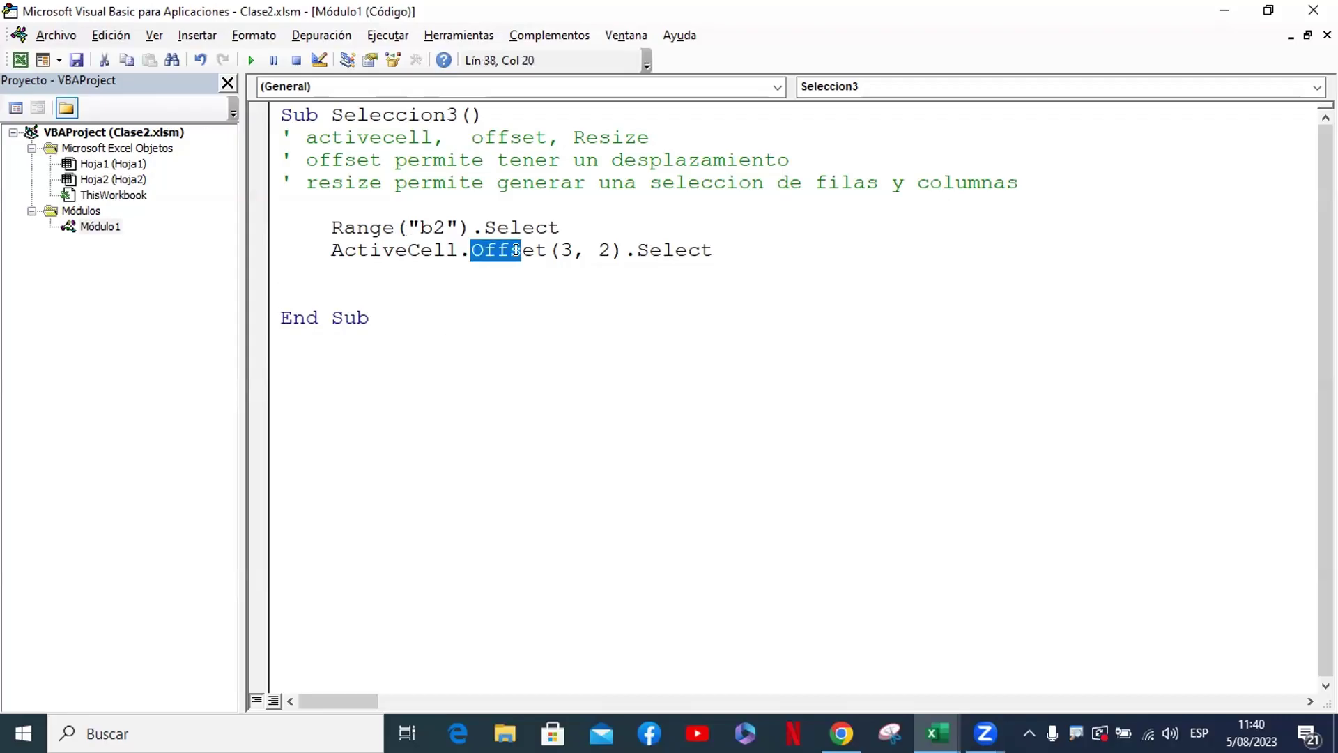
left_click(523, 286)
left_click(21, 64)
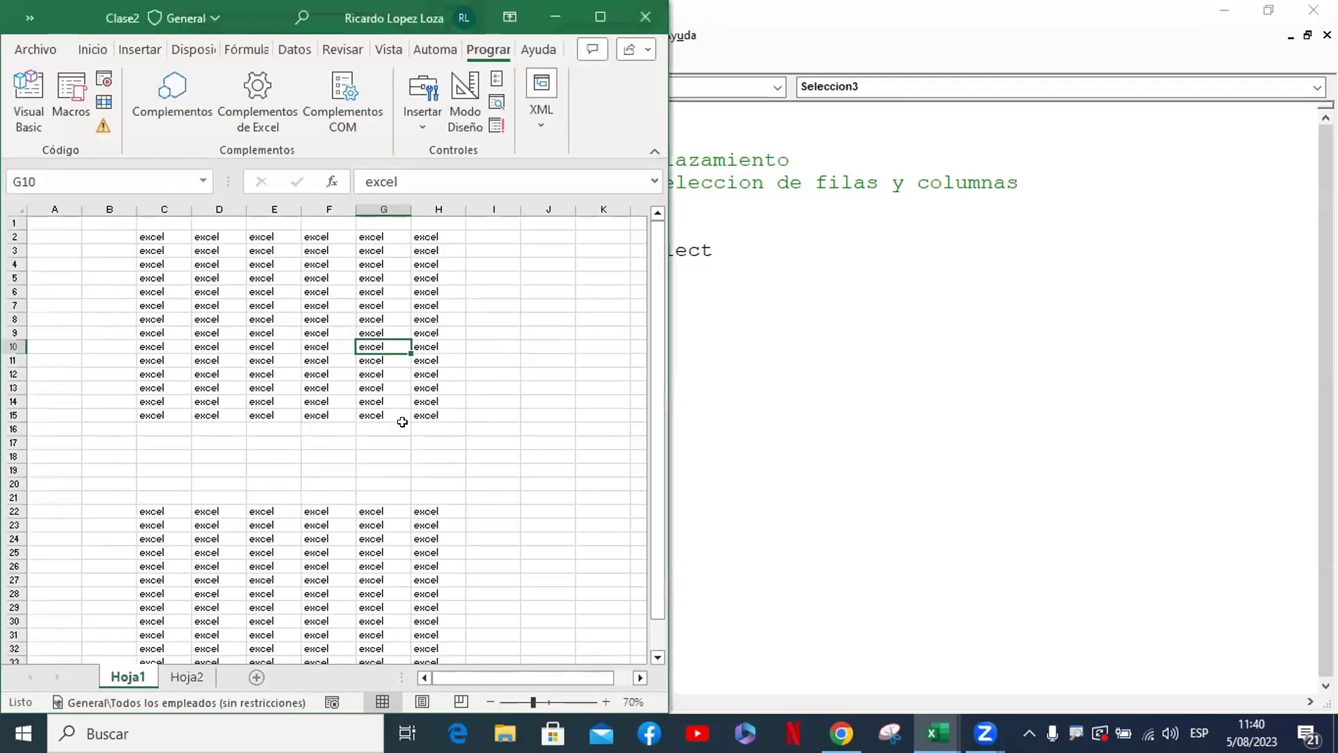
double_click(346, 30)
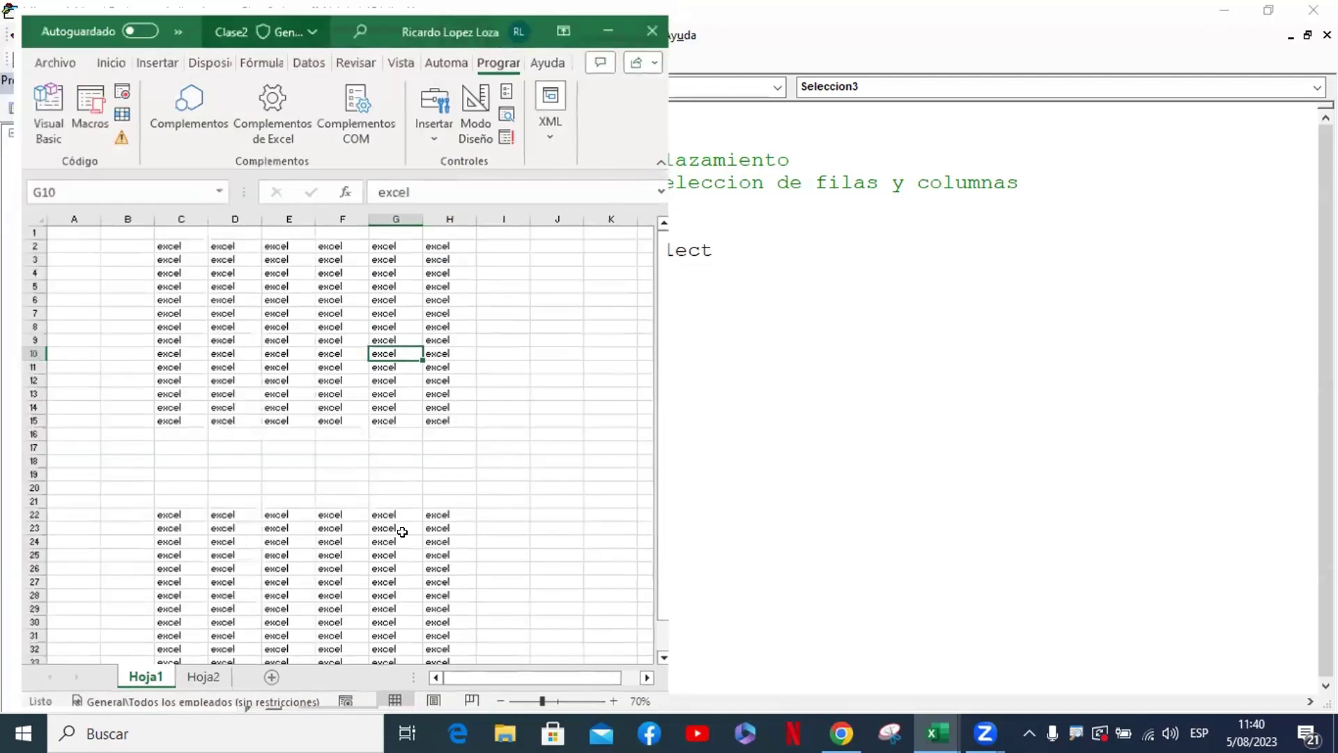
left_click(187, 679)
left_click(255, 676)
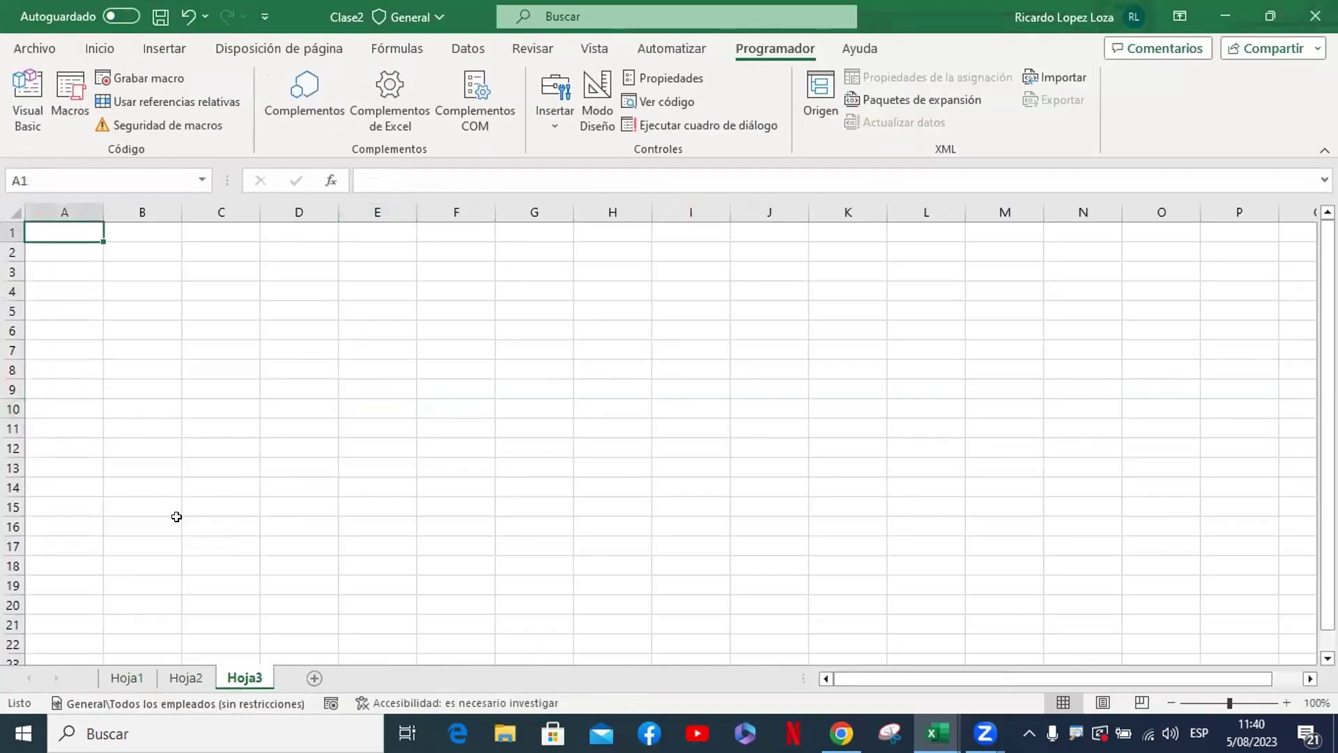
Give cell C5 on Hoja3 a yellow fill
scroll(163, 351, "up", 5)
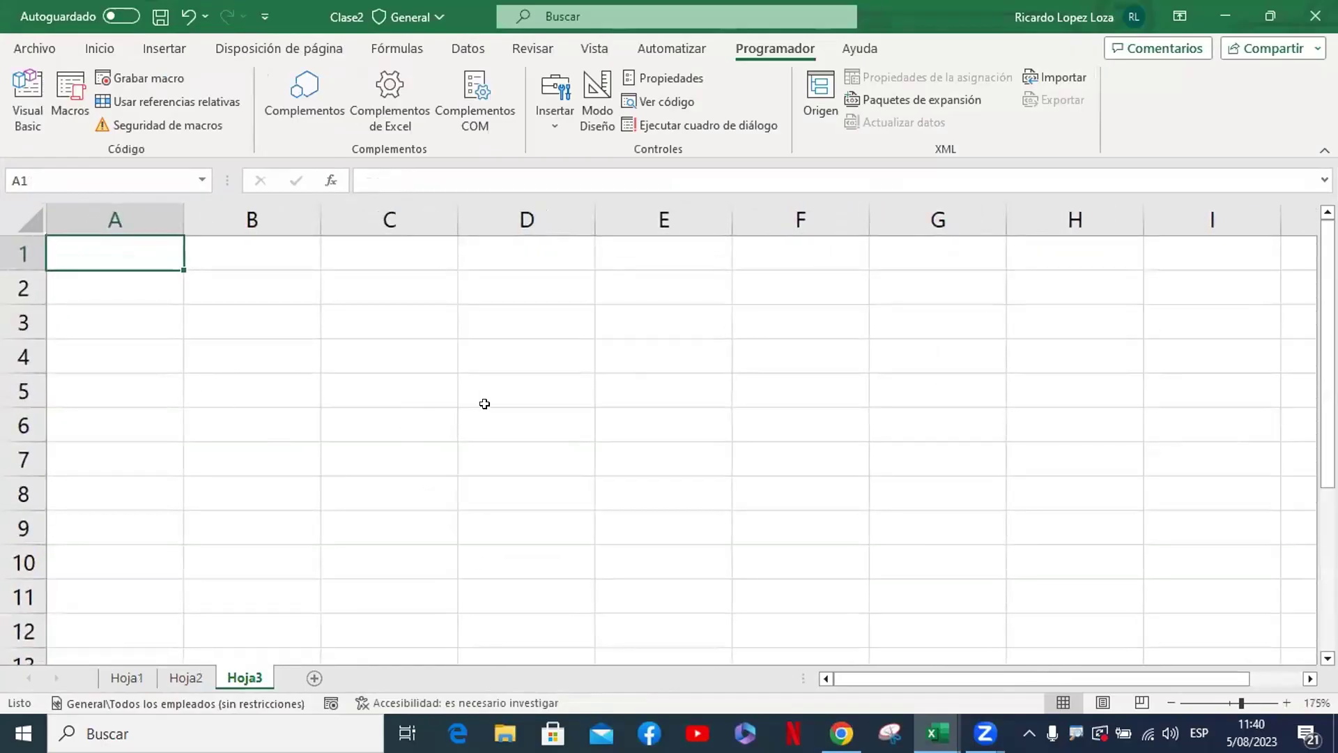
left_click(374, 382)
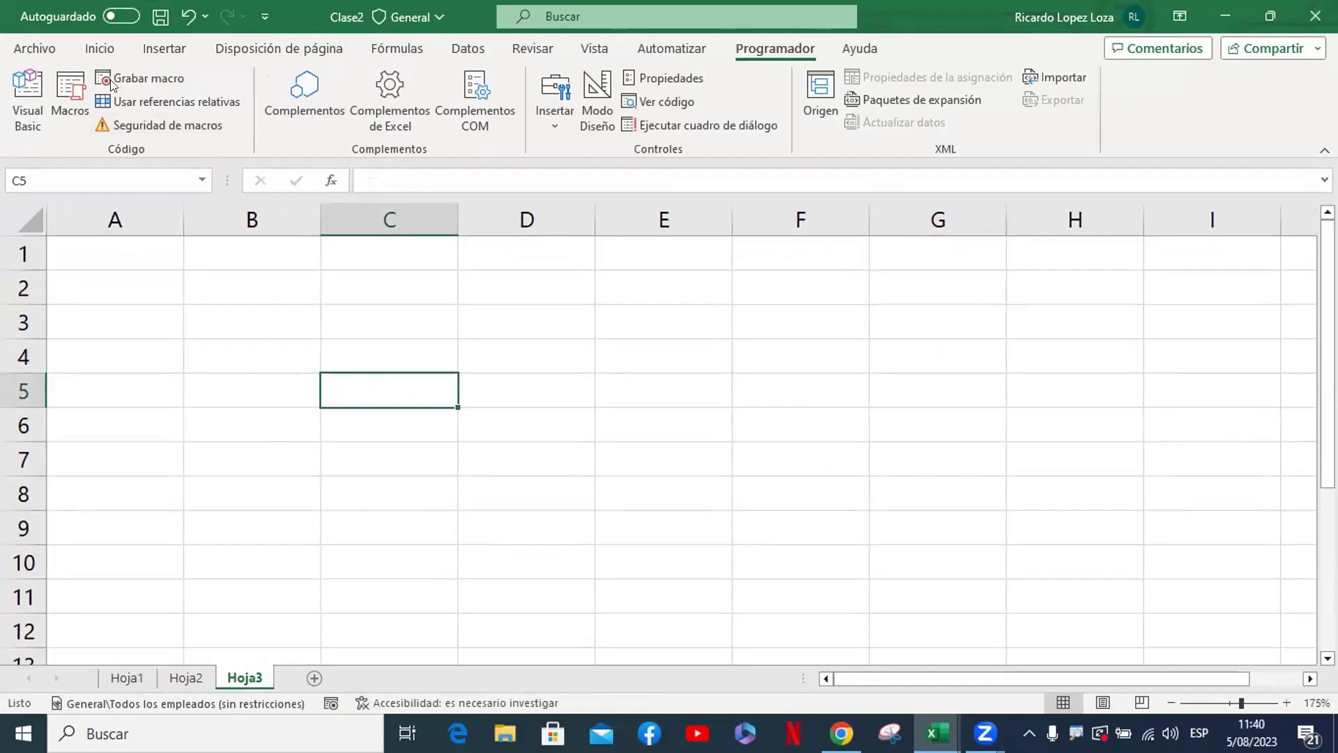
left_click(99, 48)
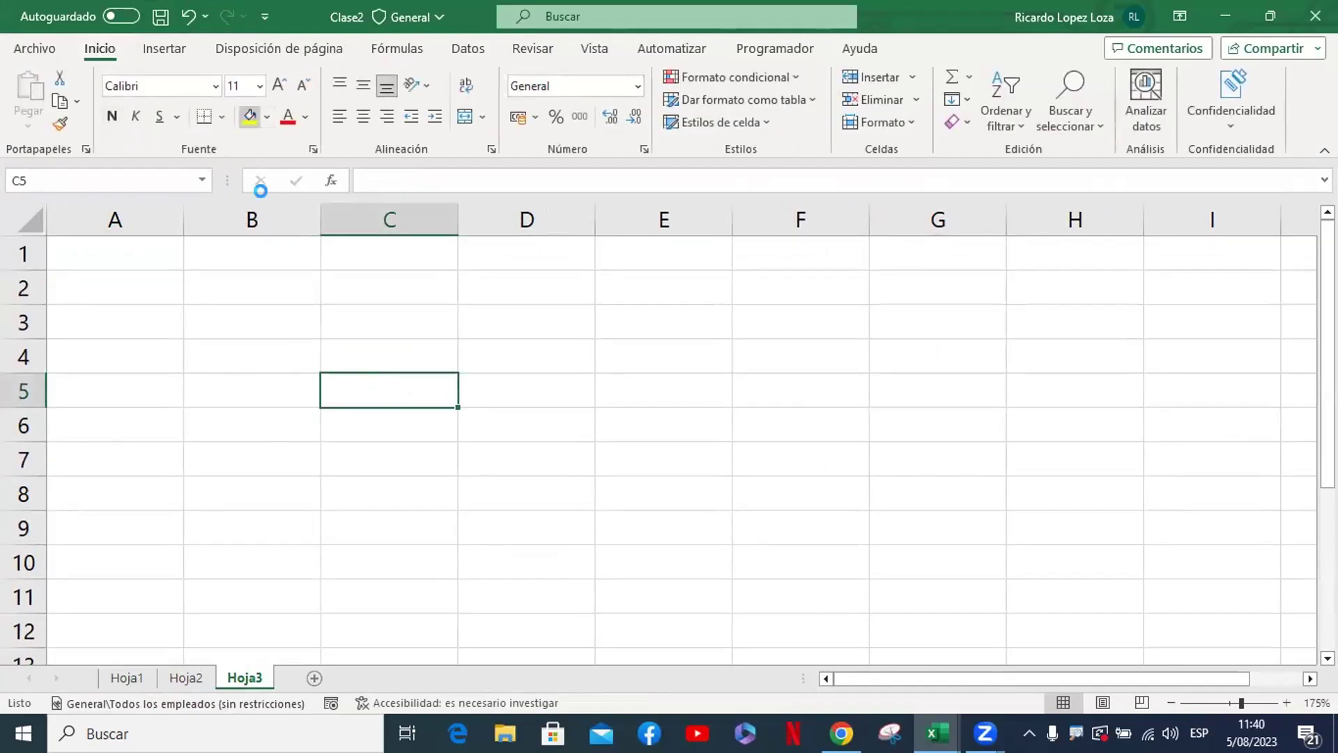
left_click(250, 116)
left_click(553, 488)
left_click(389, 383)
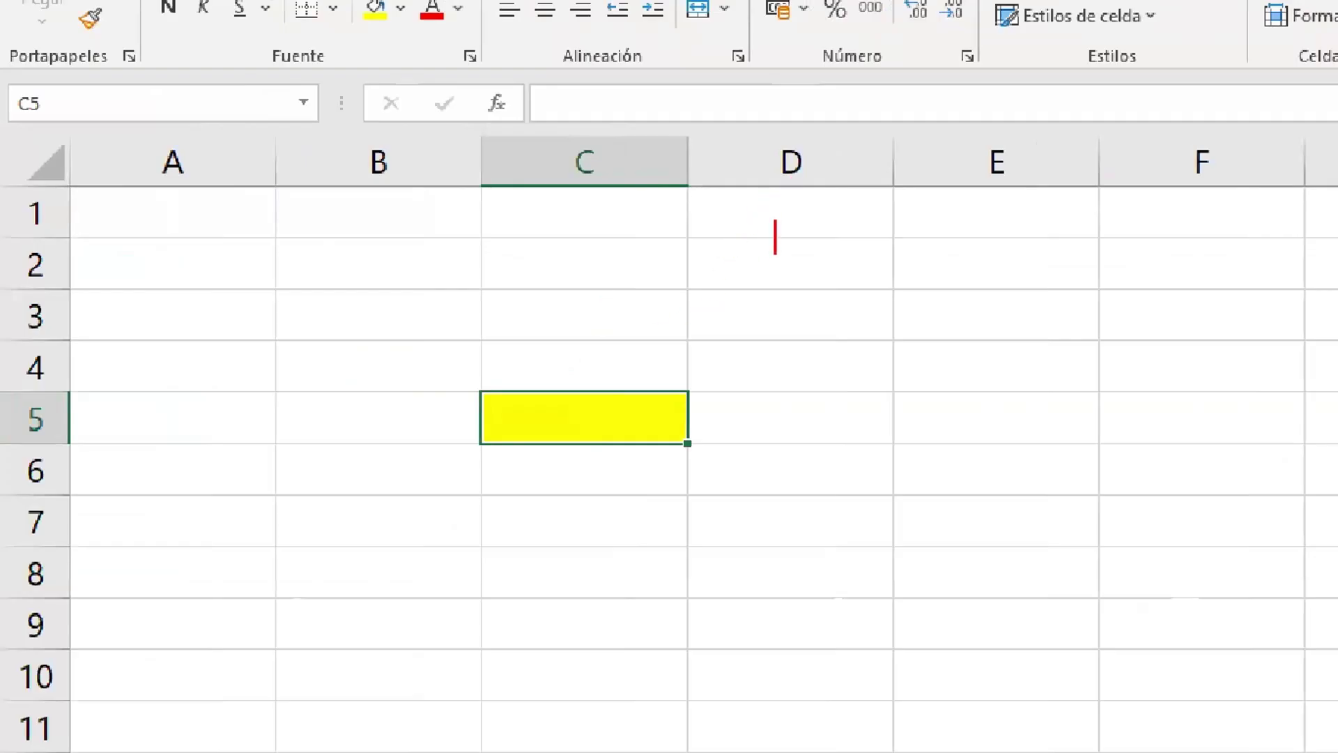
Write the red note offset(fila,columna) with an arrow pointing at fila
type("offset")
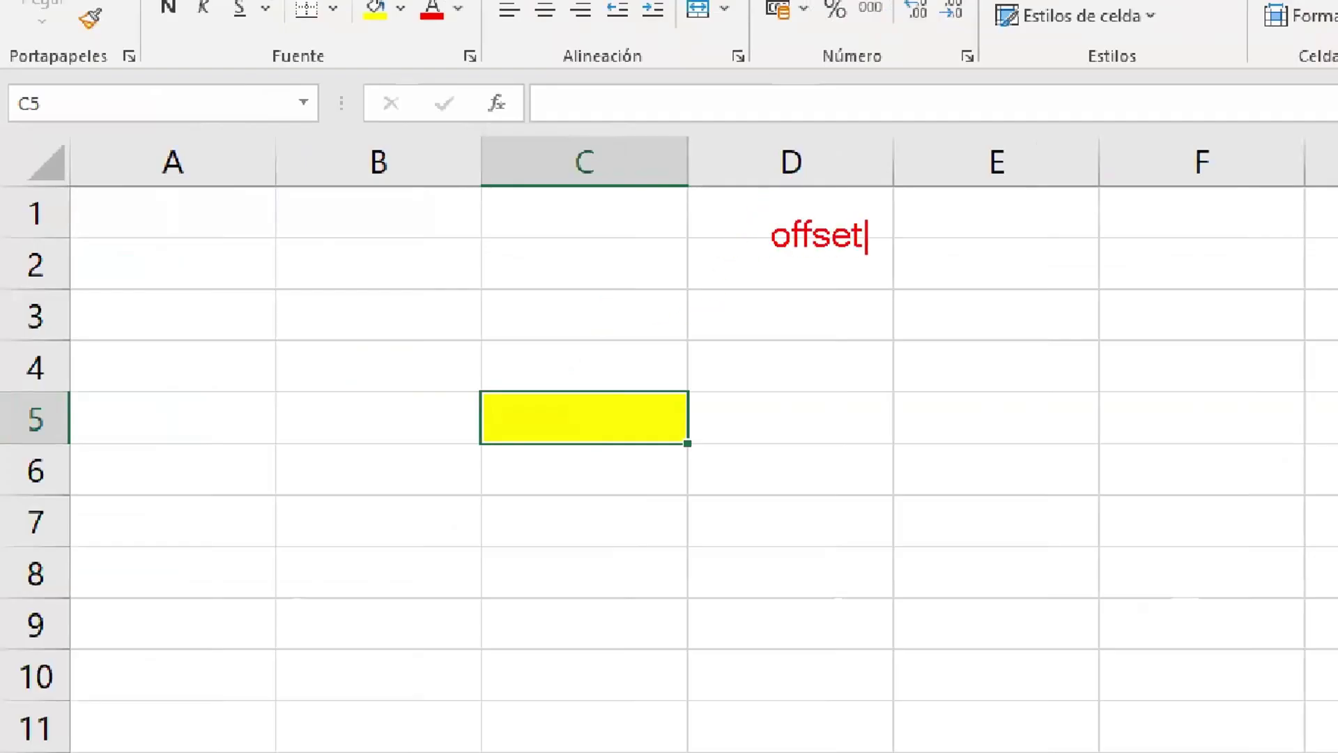
type("(fi")
type("la,col")
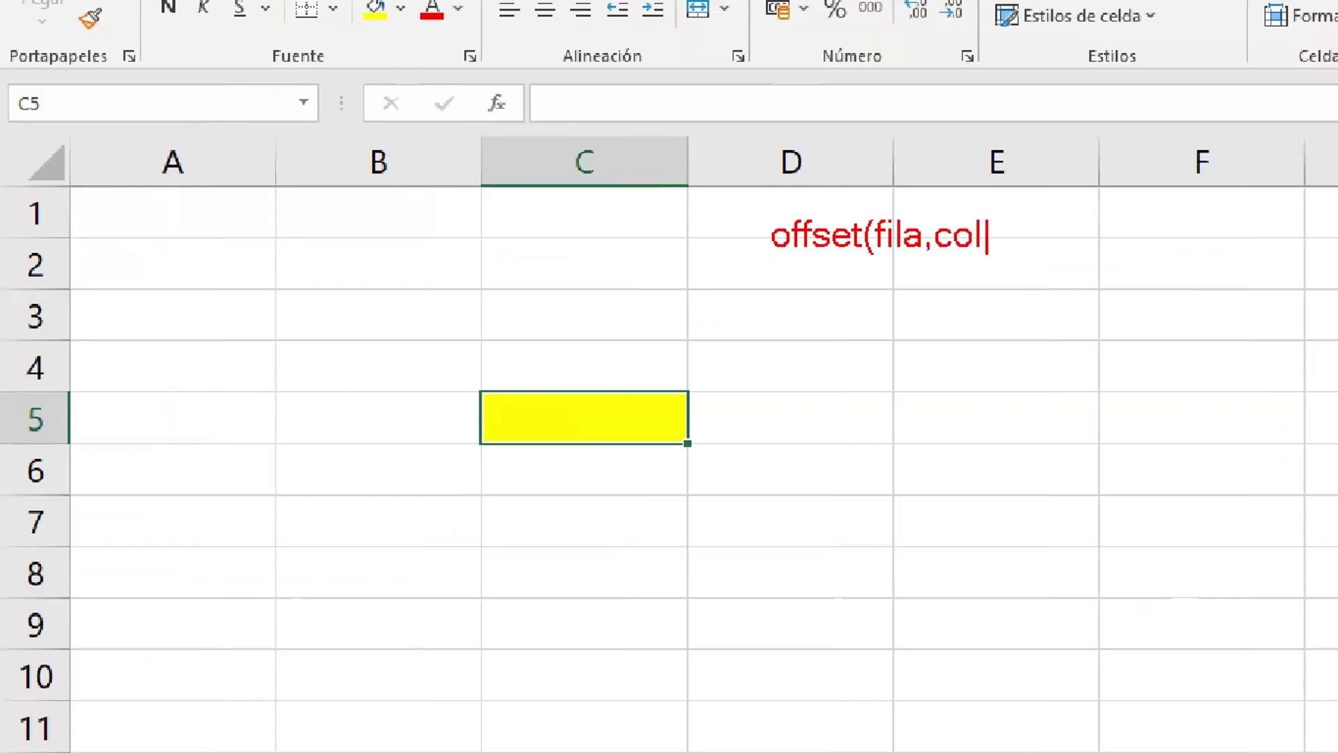
type("umna)")
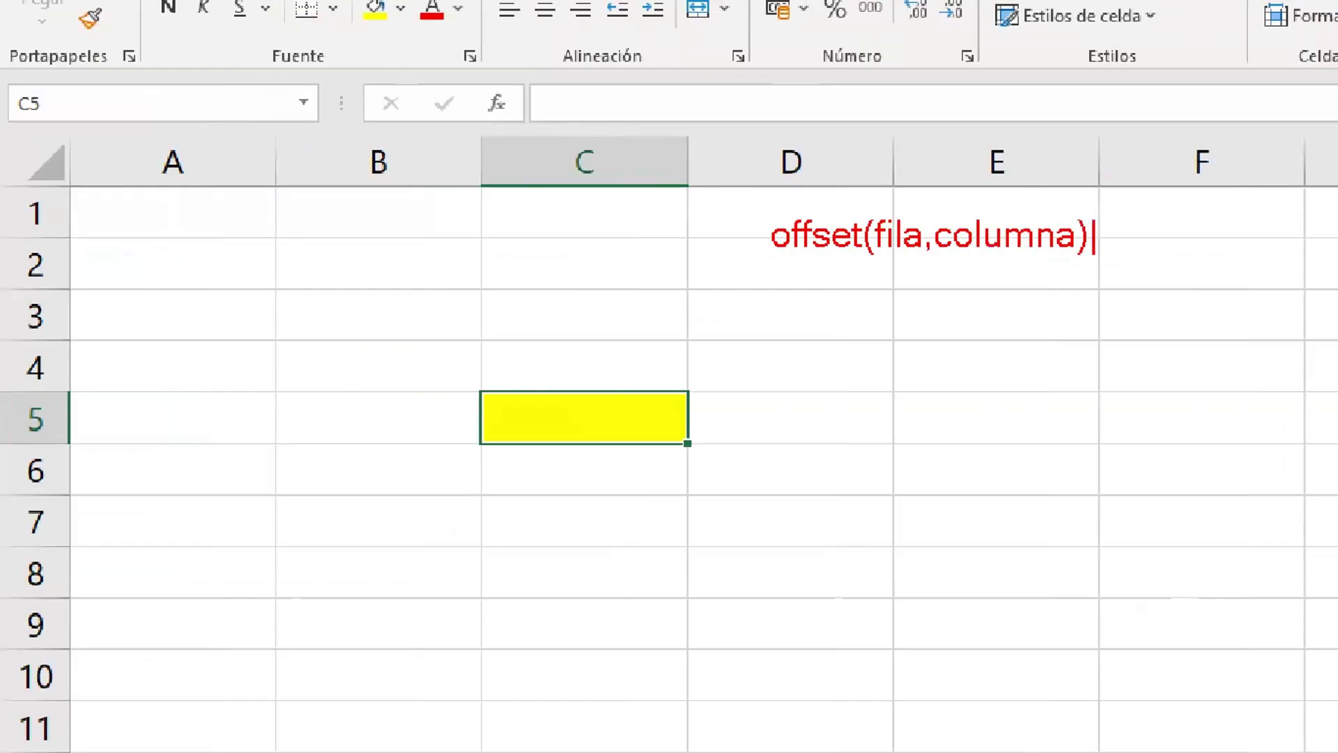
key("Escape")
left_click_drag(901, 259, 900, 301)
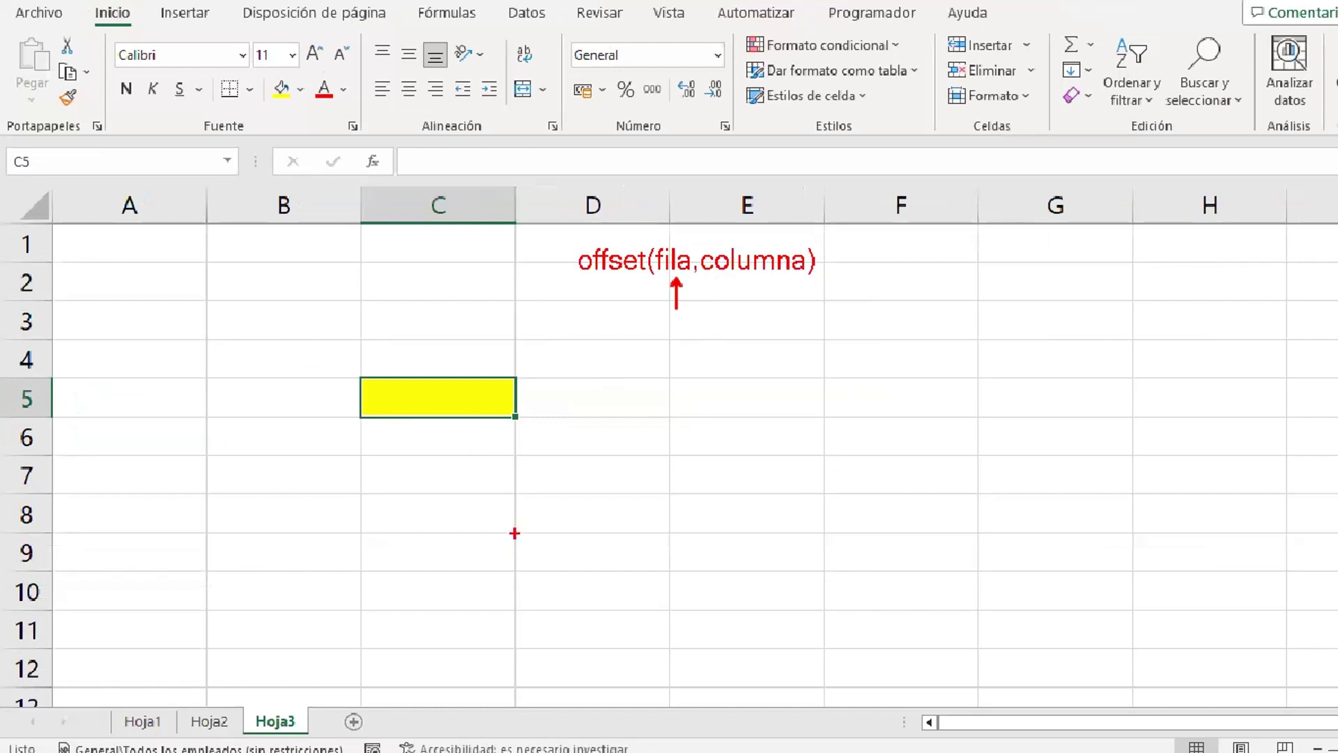
Draw red arrows above and below C5 and number the rows -3 to 3 beside it
left_click_drag(514, 532, 512, 443)
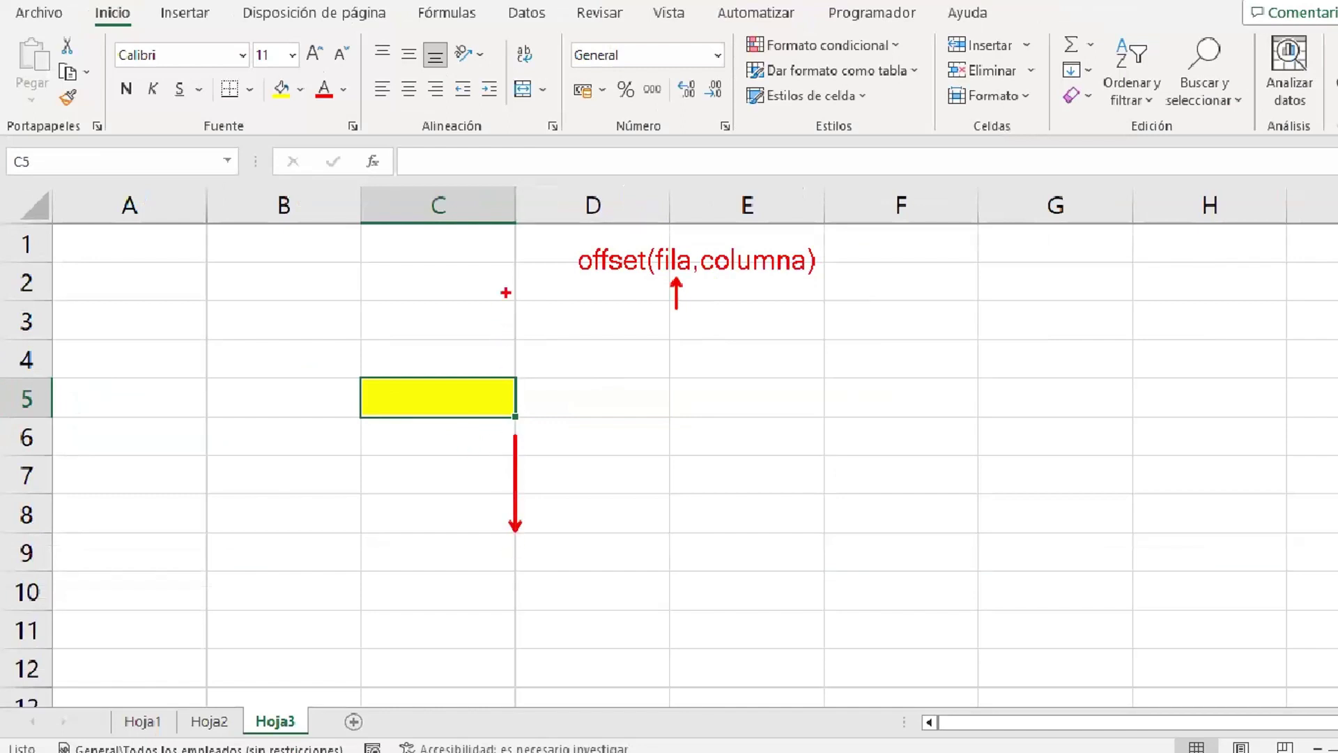
left_click_drag(516, 270, 517, 351)
left_click_drag(324, 388, 319, 390)
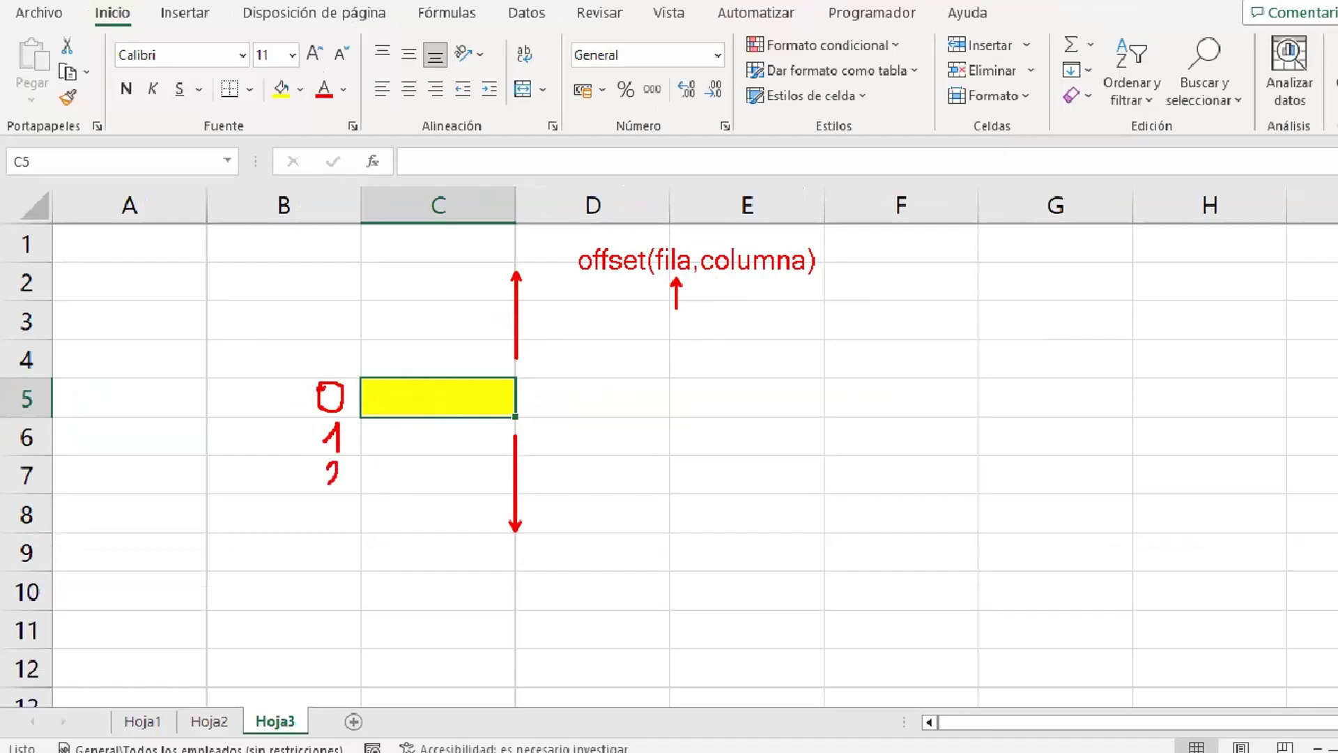
left_click_drag(321, 504, 322, 519)
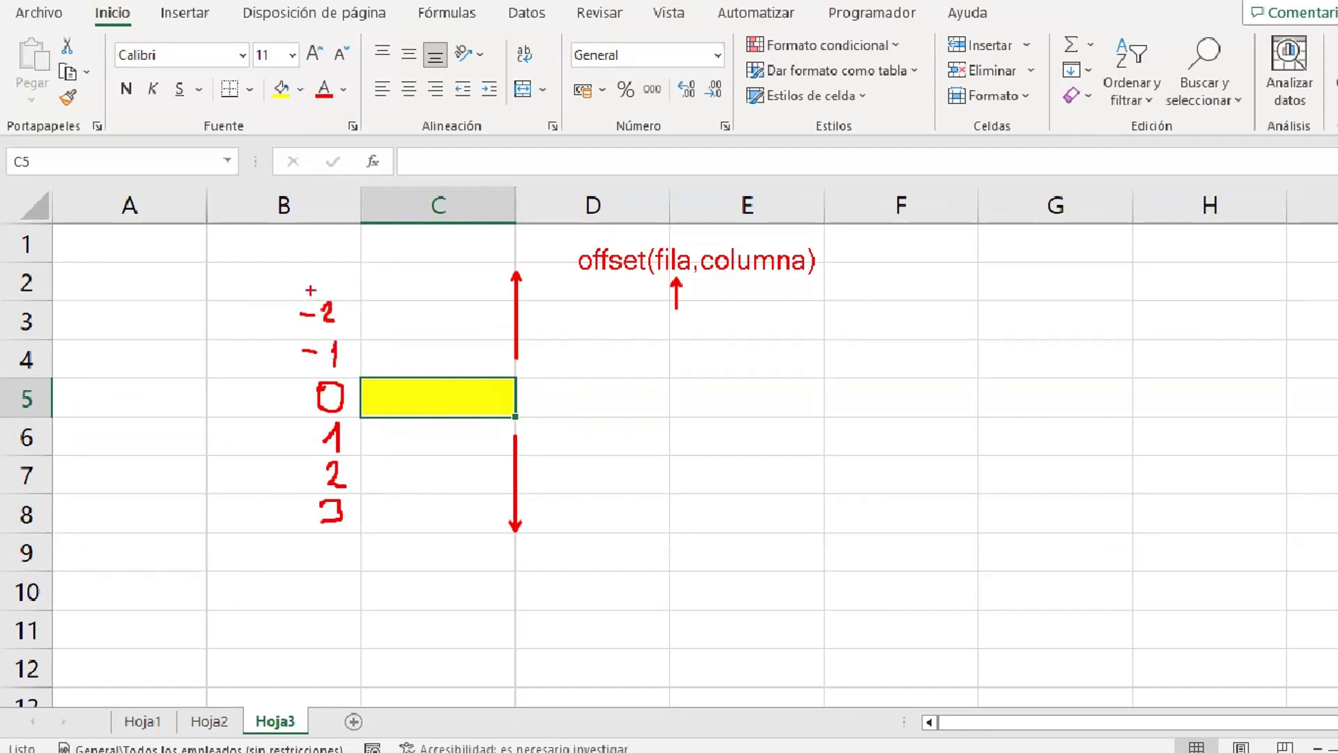
left_click_drag(300, 279, 309, 278)
Draw blue left and right arrows along row 5 and label columns A–E from -2 to 2
left_click_drag(831, 422, 542, 416)
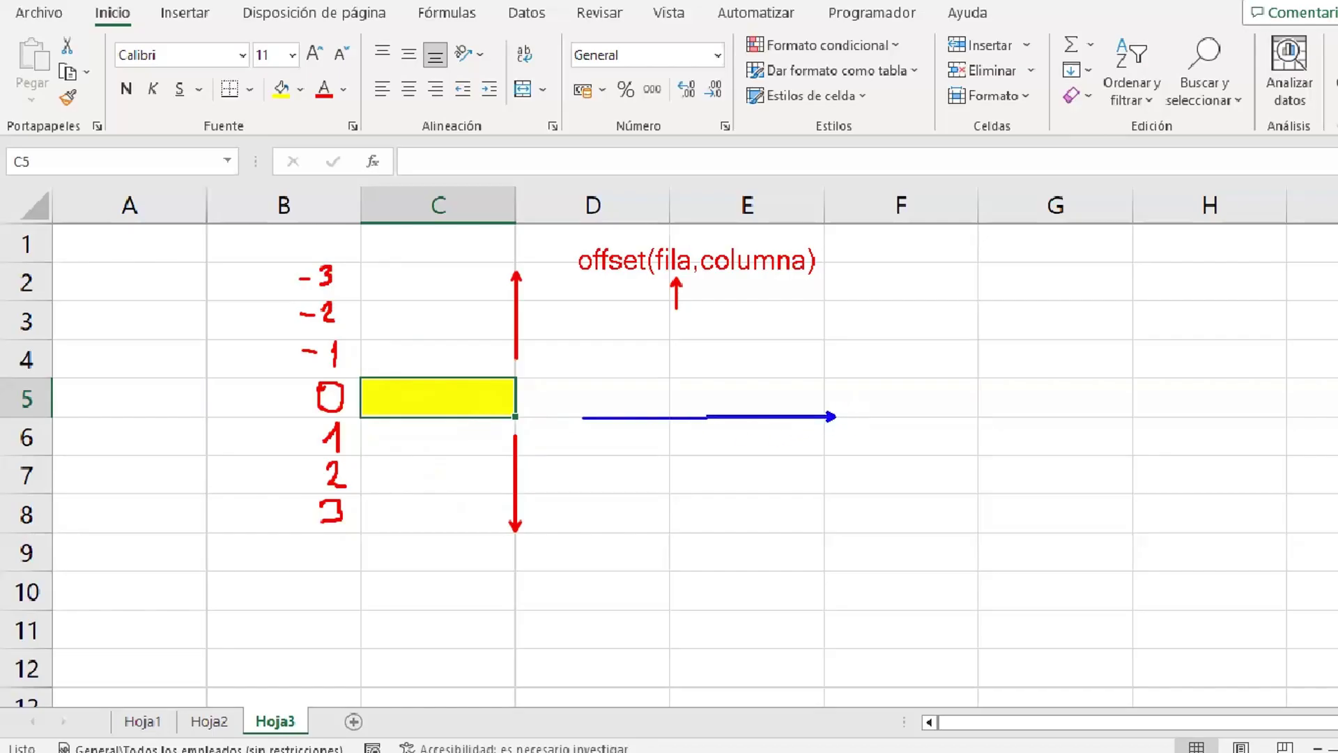
left_click_drag(105, 416, 241, 415)
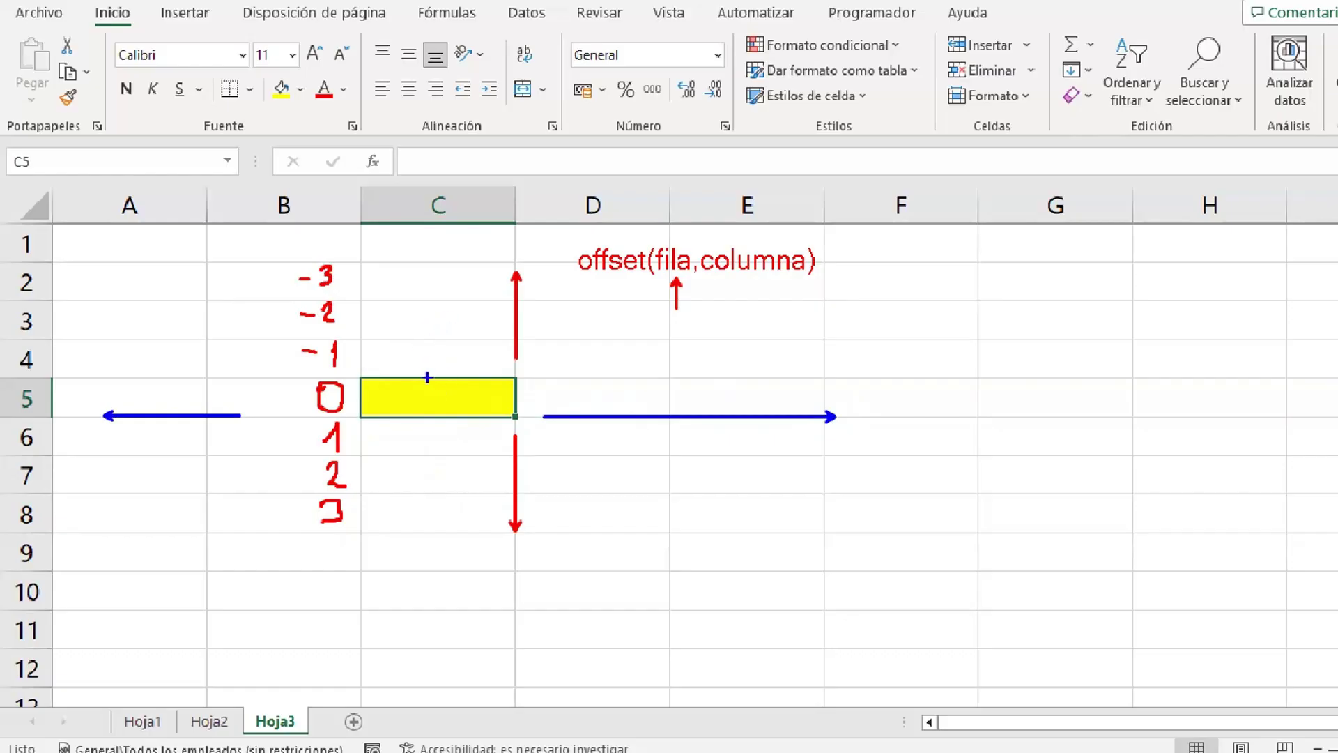
left_click_drag(429, 318, 456, 325)
mouse_move(579, 337)
left_mouse_down()
mouse_move(596, 314)
mouse_move(597, 359)
left_mouse_up()
left_click_drag(721, 321, 756, 360)
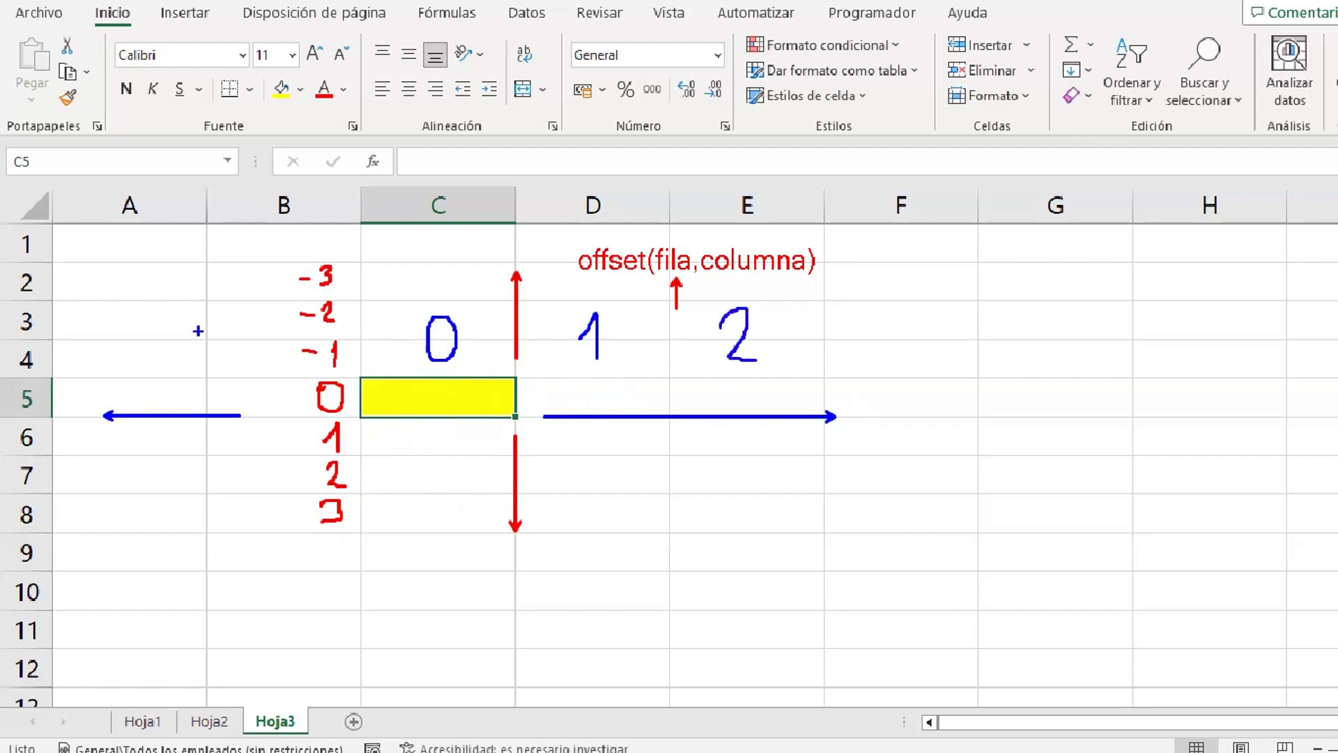
mouse_move(211, 329)
left_mouse_down()
mouse_move(232, 333)
mouse_move(246, 301)
mouse_move(262, 371)
left_mouse_up()
mouse_move(76, 335)
left_mouse_down()
mouse_move(120, 335)
mouse_move(124, 357)
mouse_move(155, 358)
left_mouse_up()
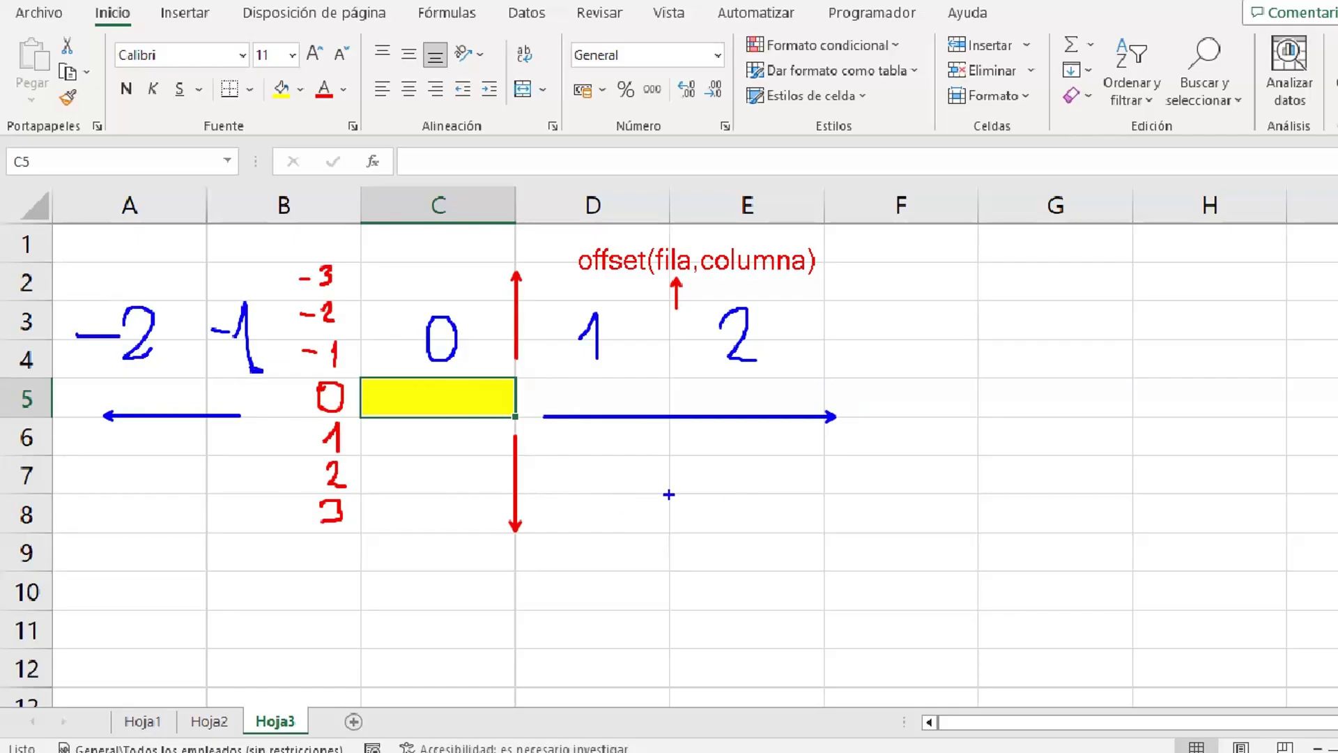
Draw a hatched blue box marking cell E8 and begin a blue note in column F
left_click_drag(670, 494, 826, 538)
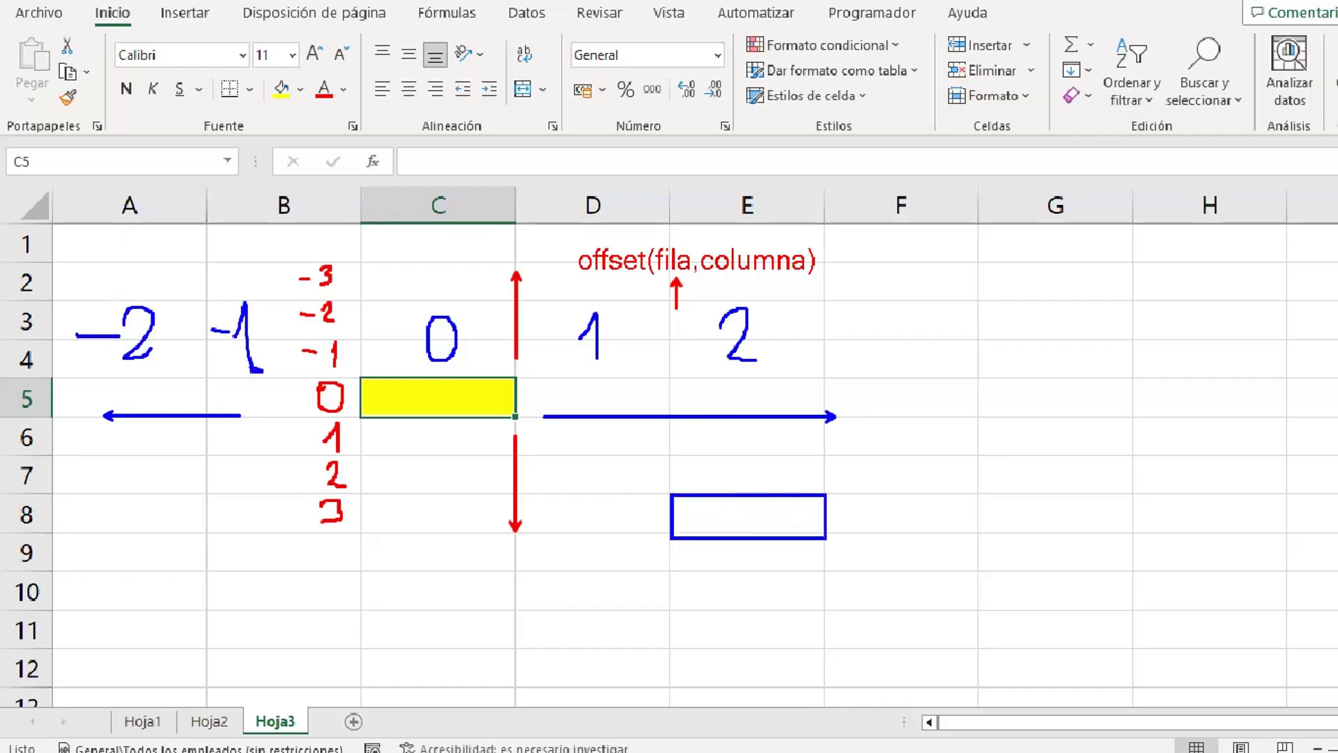
mouse_move(690, 496)
left_mouse_down()
mouse_move(666, 537)
mouse_move(708, 535)
left_mouse_up()
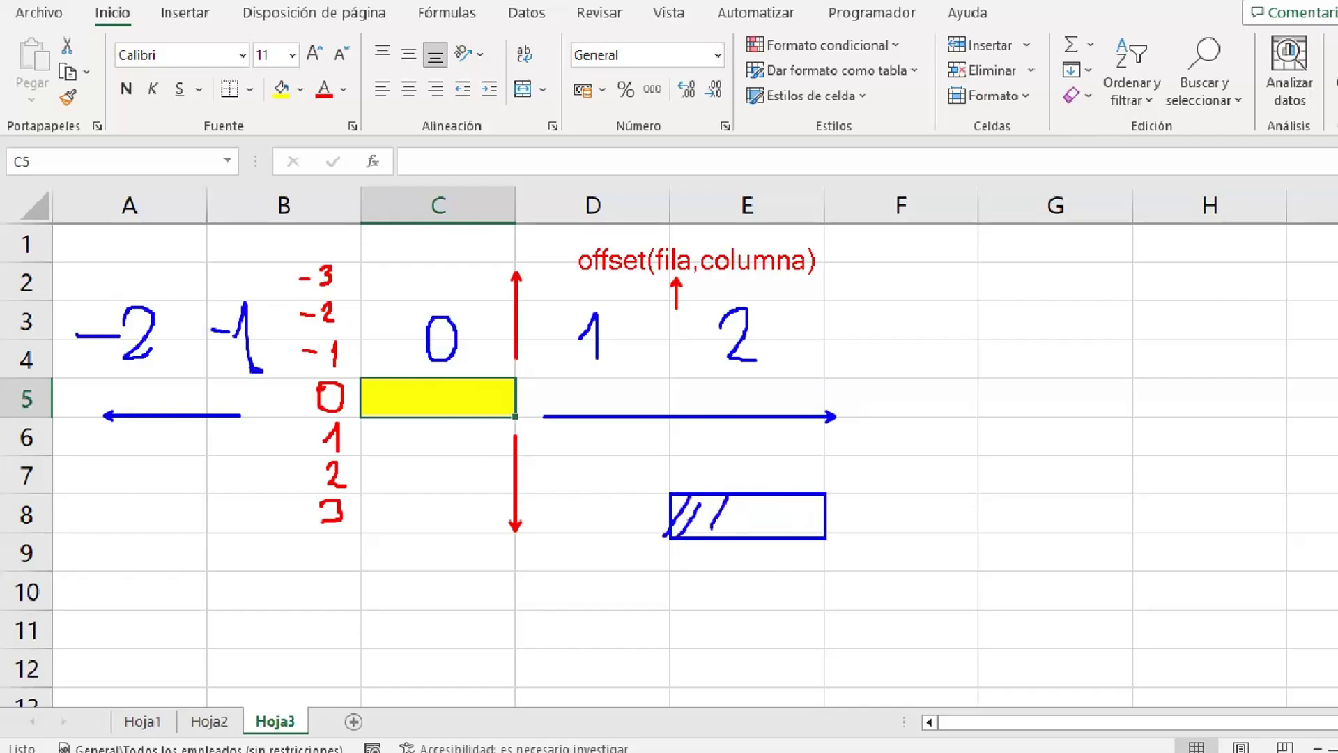
mouse_move(770, 502)
left_mouse_down()
mouse_move(747, 534)
mouse_move(784, 534)
left_mouse_up()
left_click_drag(967, 317, 967, 353)
Type the blue note offset(3,2) and draw arrows pointing at it
type("offse")
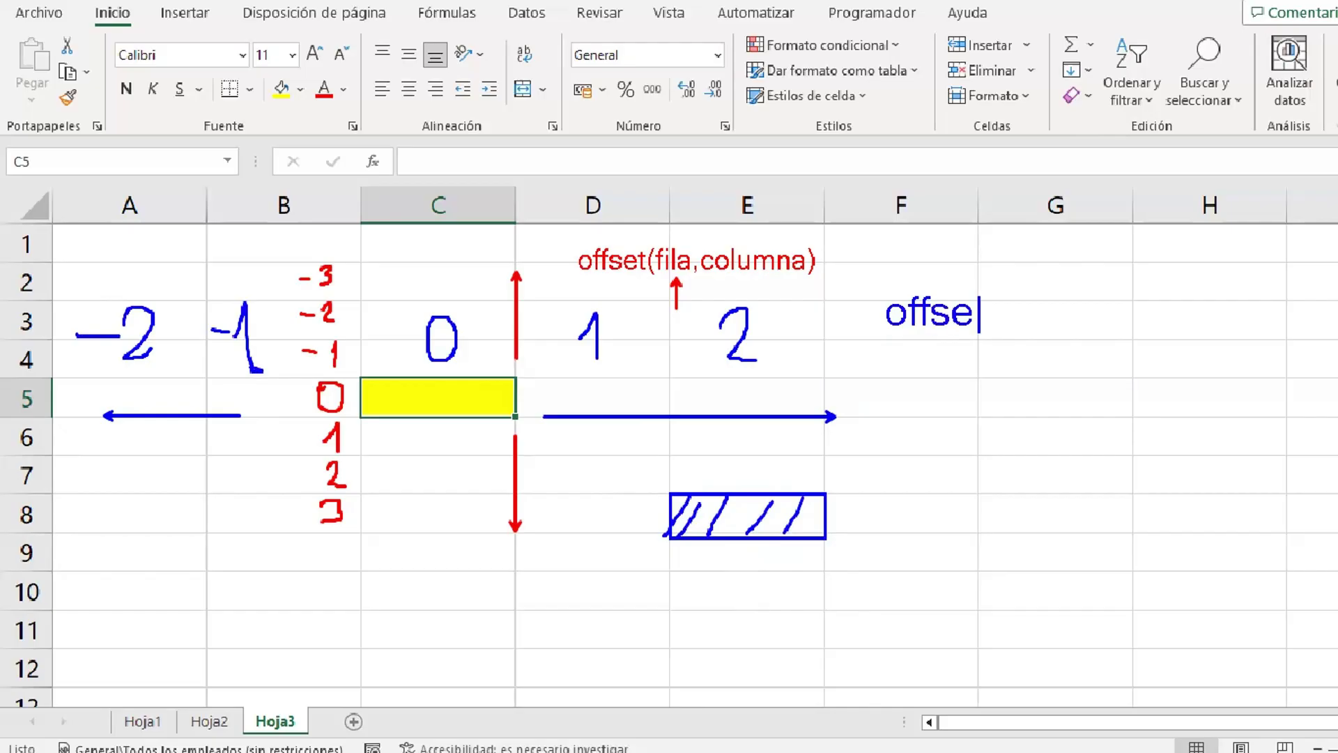
type("t(3,2")
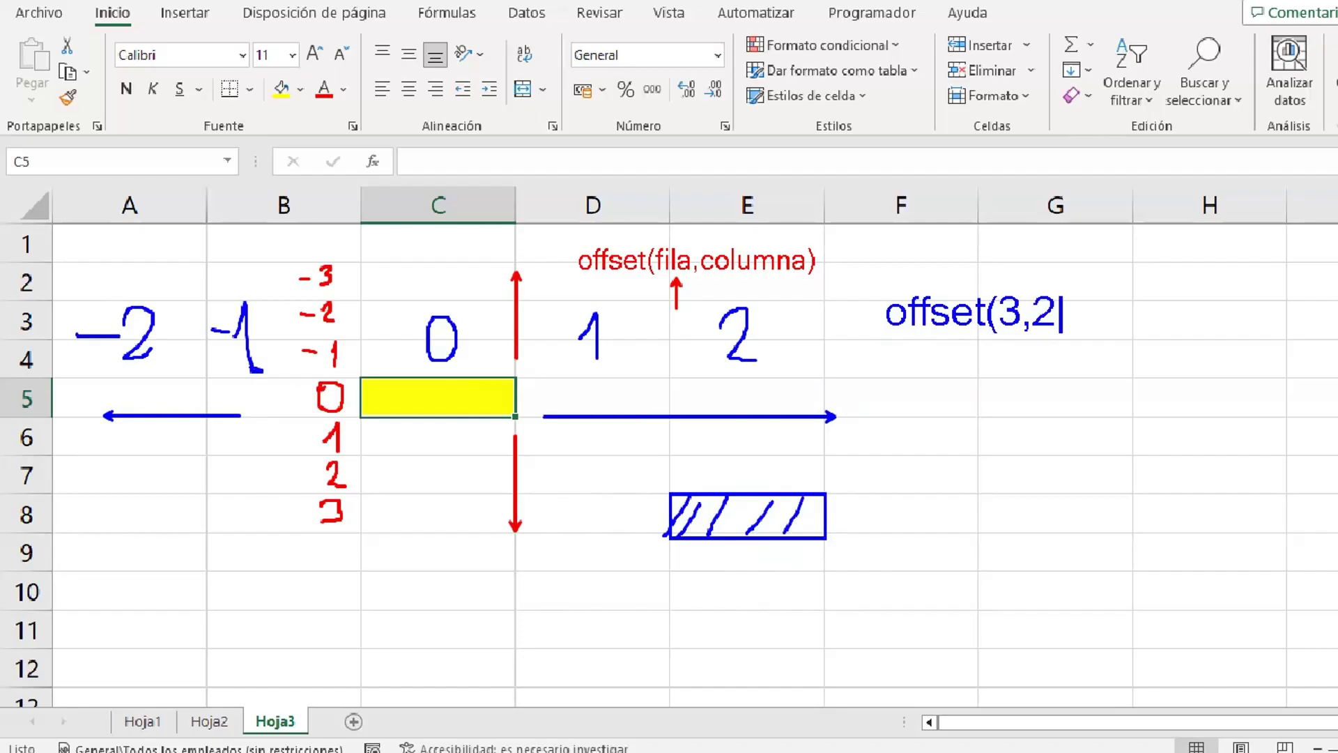
type(")")
left_click_drag(1037, 240, 1017, 280)
left_click_drag(1052, 355, 1046, 340)
Count rows 0–3 and columns 0–2 from E8, box G11 and arrow it to the counts
mouse_move(633, 496)
left_mouse_down()
mouse_move(639, 524)
mouse_move(622, 496)
left_mouse_up()
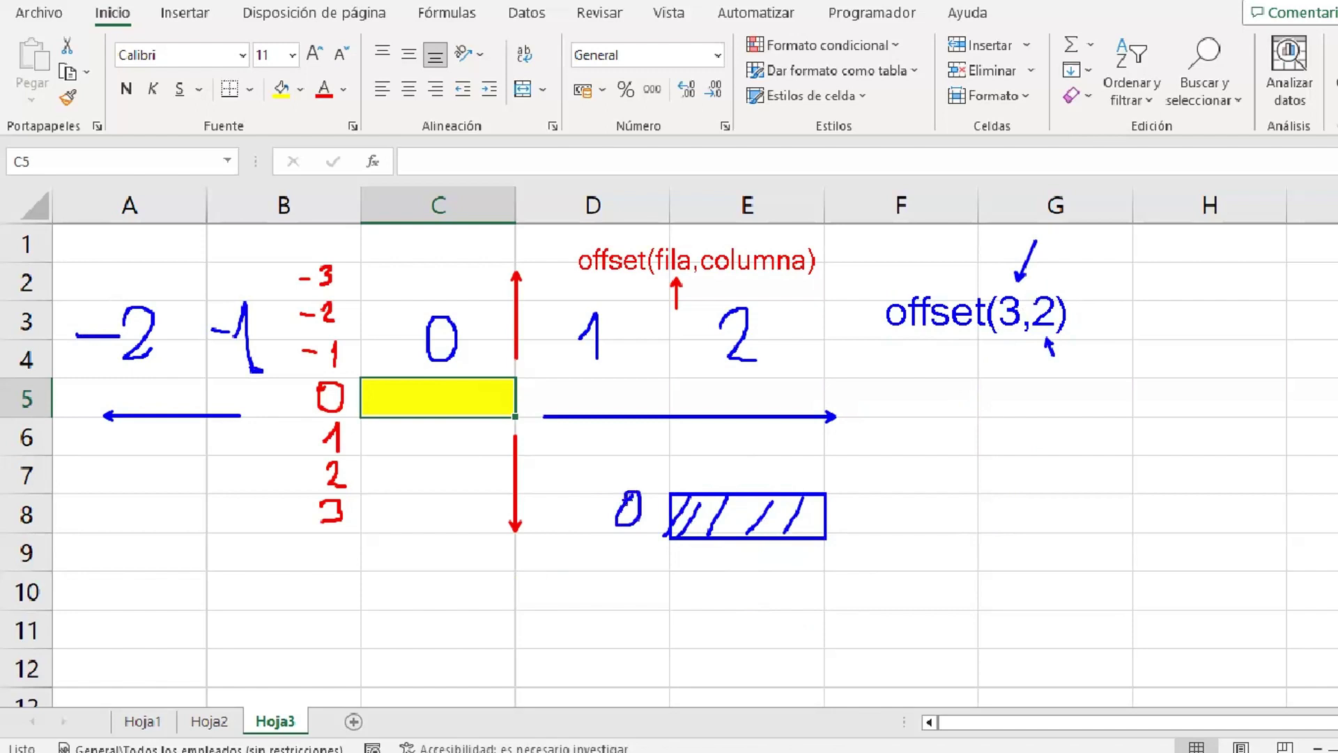
mouse_move(727, 440)
left_mouse_down()
mouse_move(735, 481)
mouse_move(745, 446)
left_mouse_up()
mouse_move(625, 550)
left_mouse_down()
mouse_move(648, 604)
mouse_move(628, 642)
left_mouse_up()
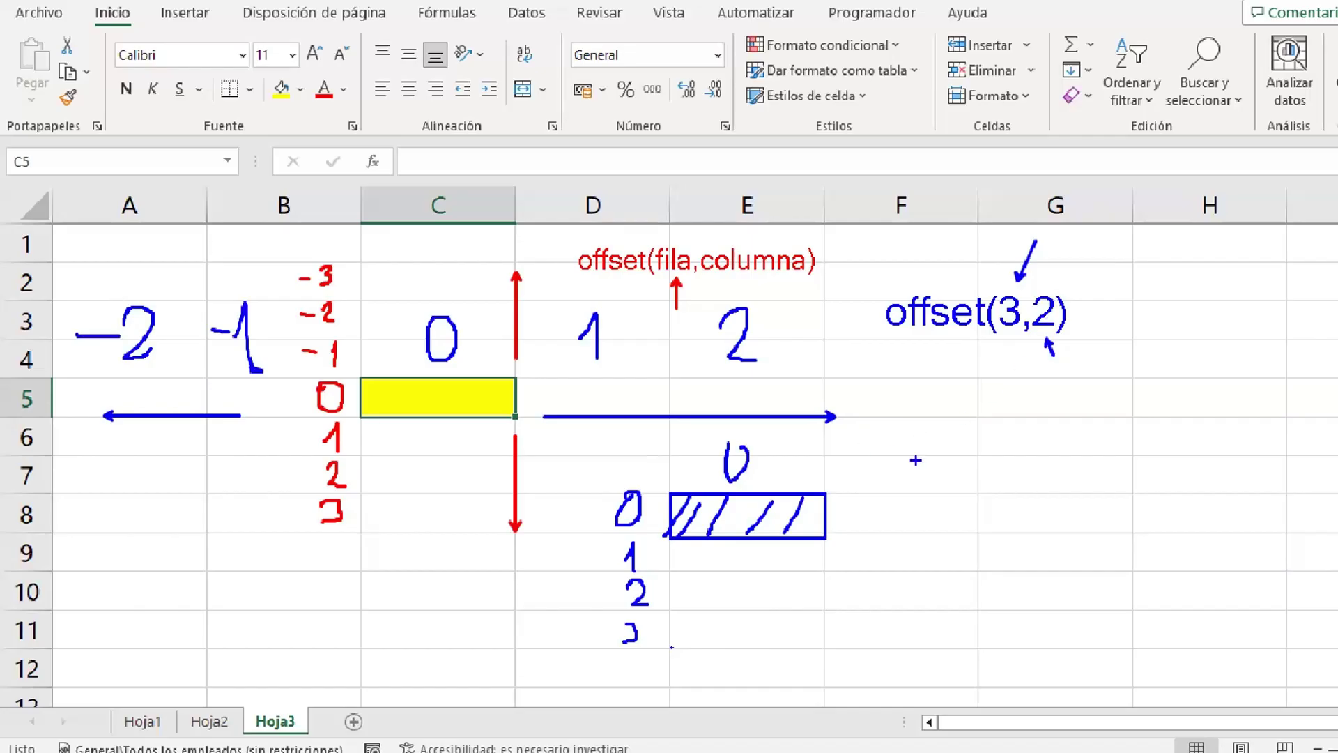
mouse_move(866, 466)
left_mouse_down()
mouse_move(896, 436)
mouse_move(892, 486)
left_mouse_up()
mouse_move(995, 445)
left_mouse_down()
mouse_move(1014, 433)
mouse_move(1037, 479)
left_mouse_up()
mouse_move(980, 609)
left_mouse_down()
mouse_move(980, 627)
mouse_move(1116, 643)
mouse_move(979, 646)
left_mouse_up()
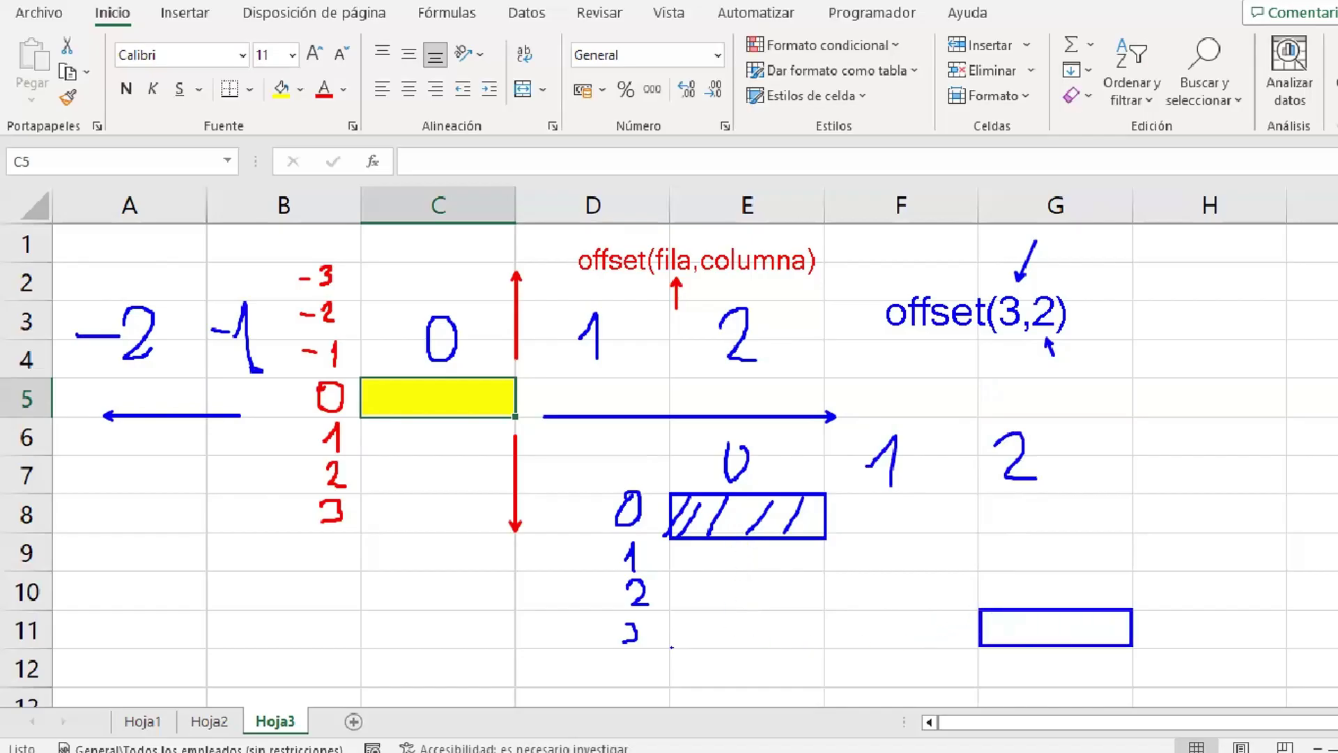
left_click_drag(679, 628, 967, 628)
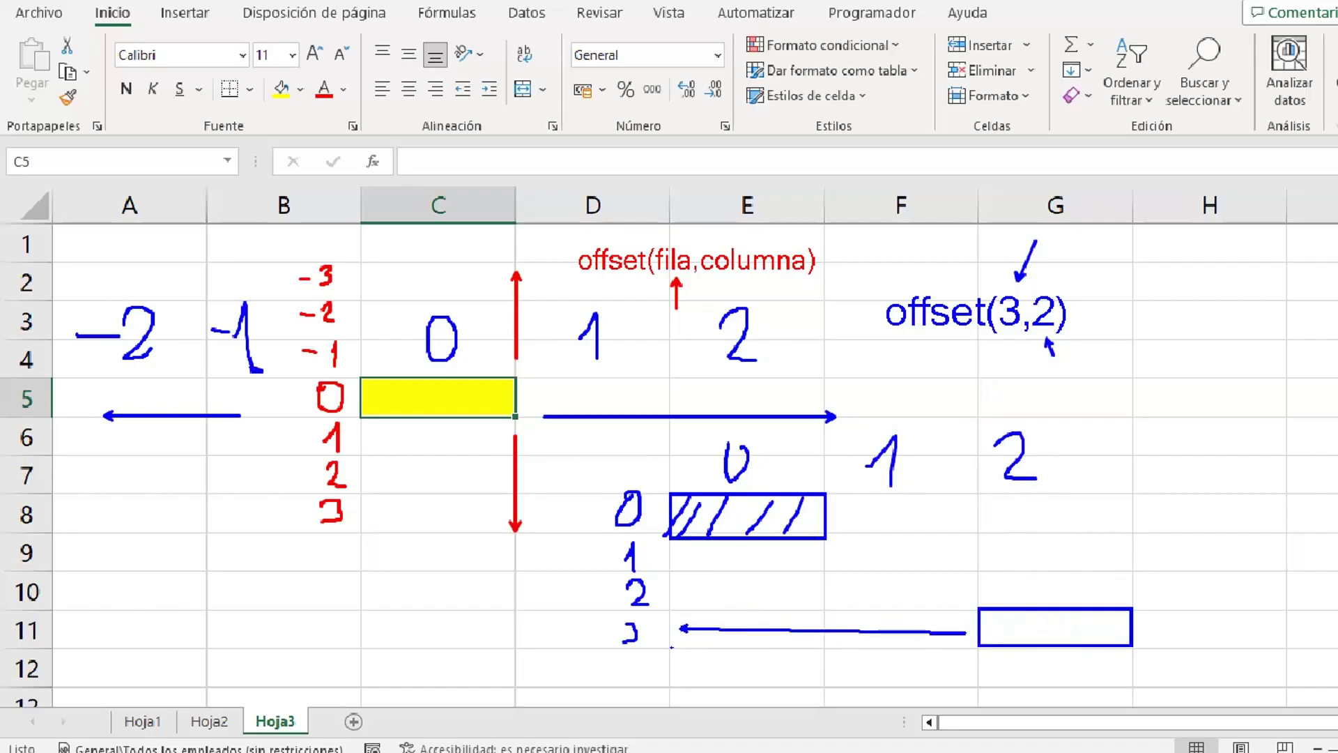
left_click_drag(1040, 507, 1040, 603)
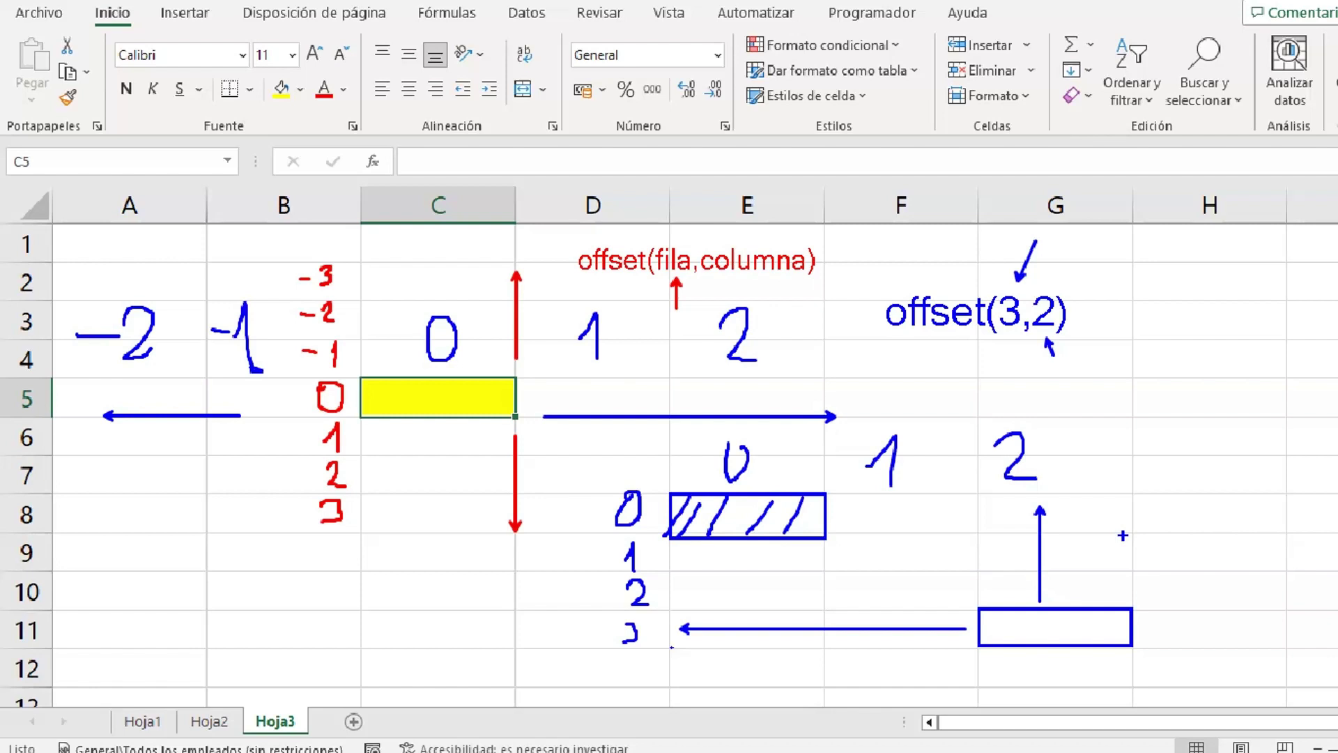
Select cells F8, D7, C4, D8 and E7 on Hoja3, returning repeatedly to the yellow C5
key("Escape")
left_click(767, 495)
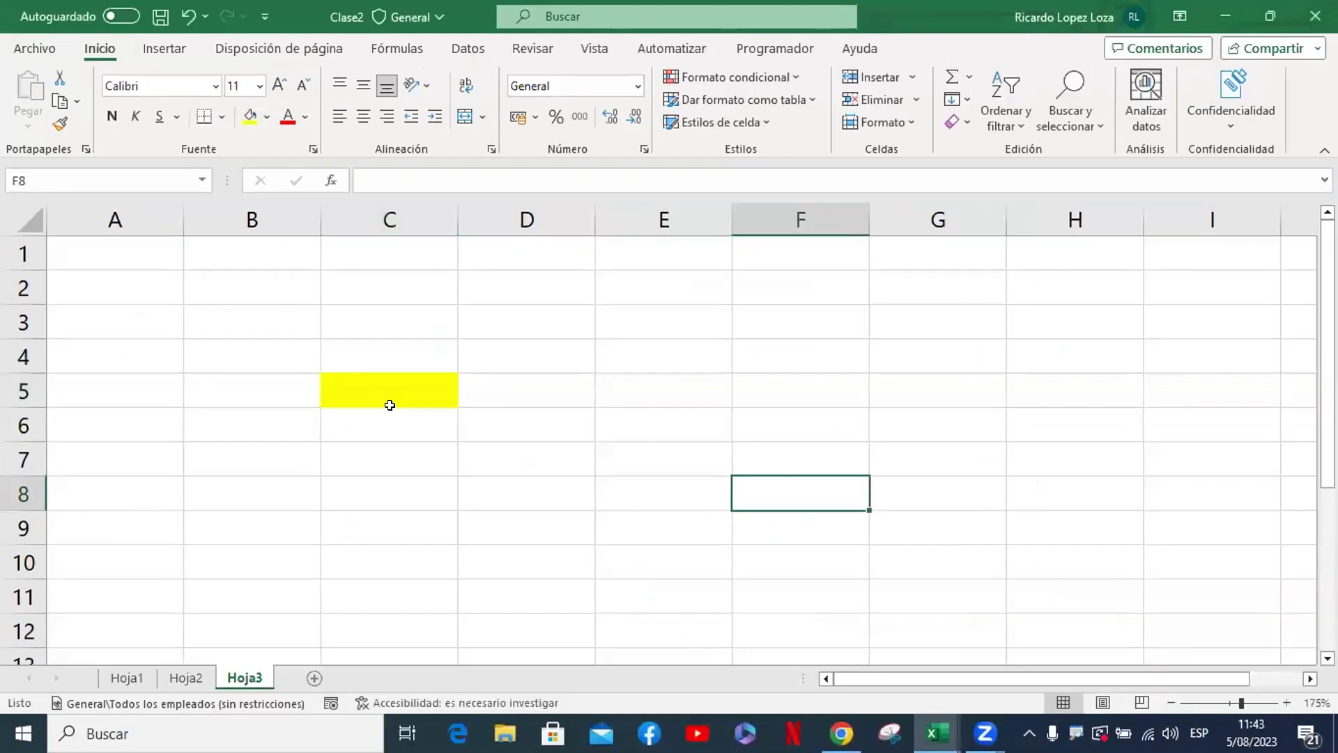
left_click(385, 388)
left_click(502, 446)
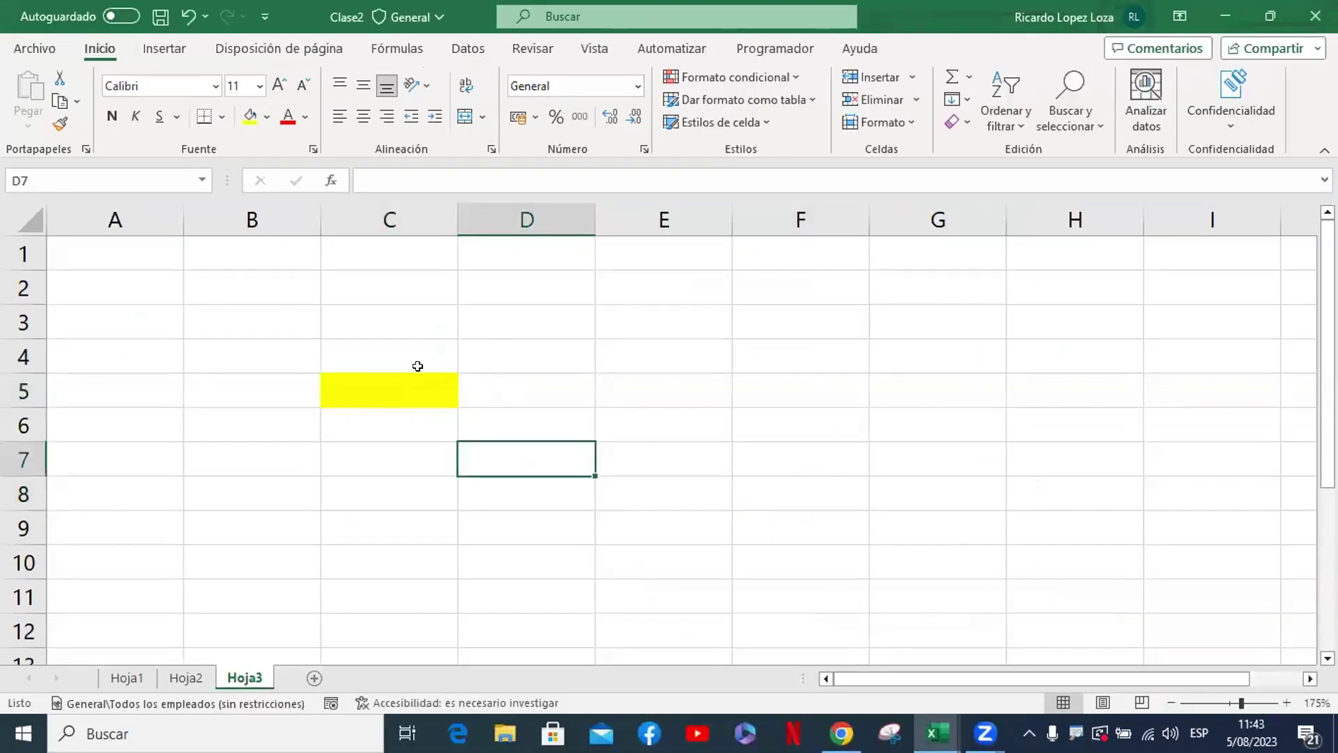
left_click(415, 362)
left_click(403, 389)
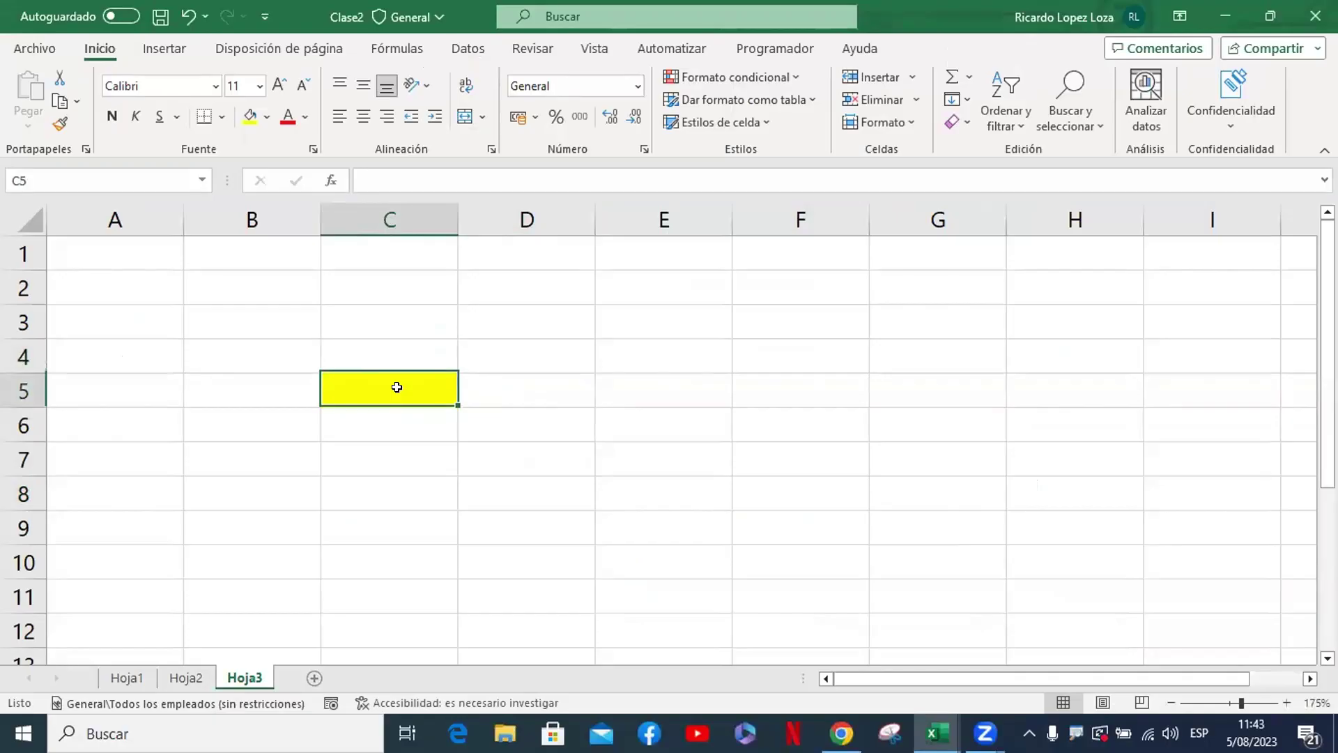
left_click(582, 481)
left_click(374, 391)
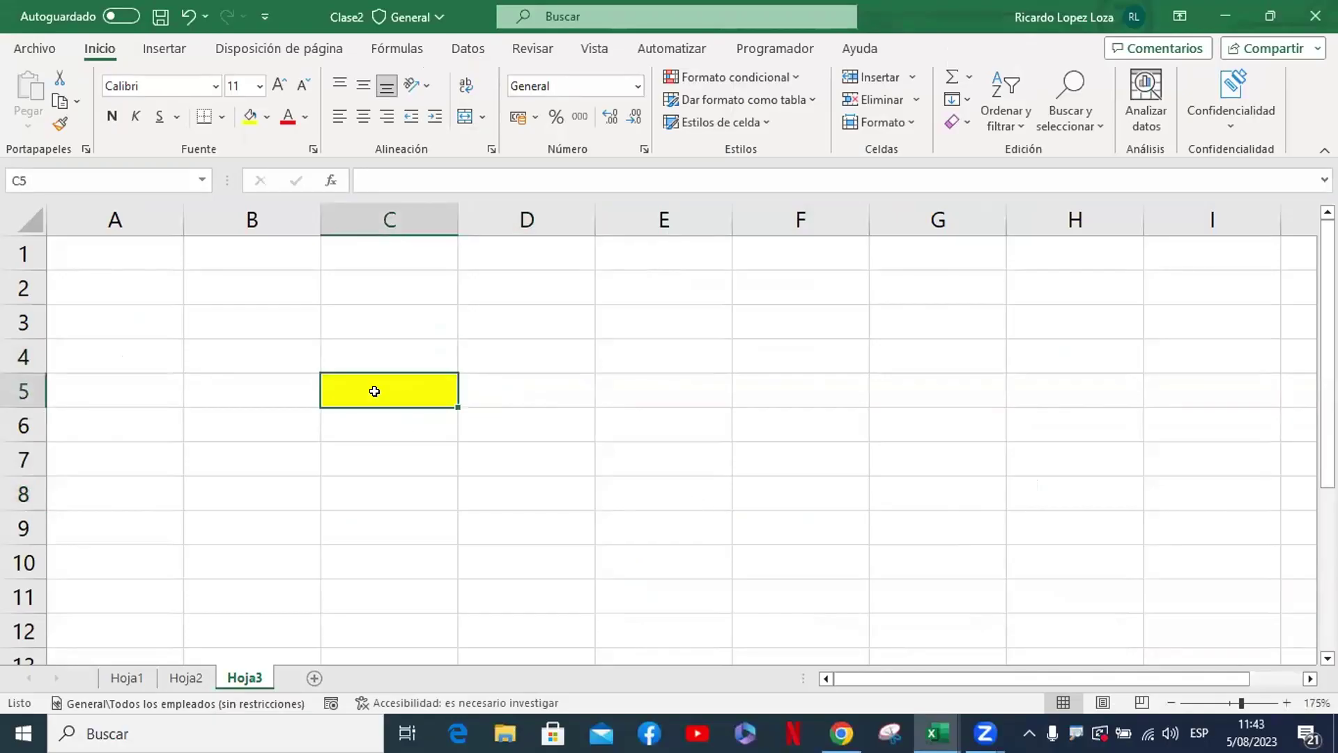
left_click(651, 462)
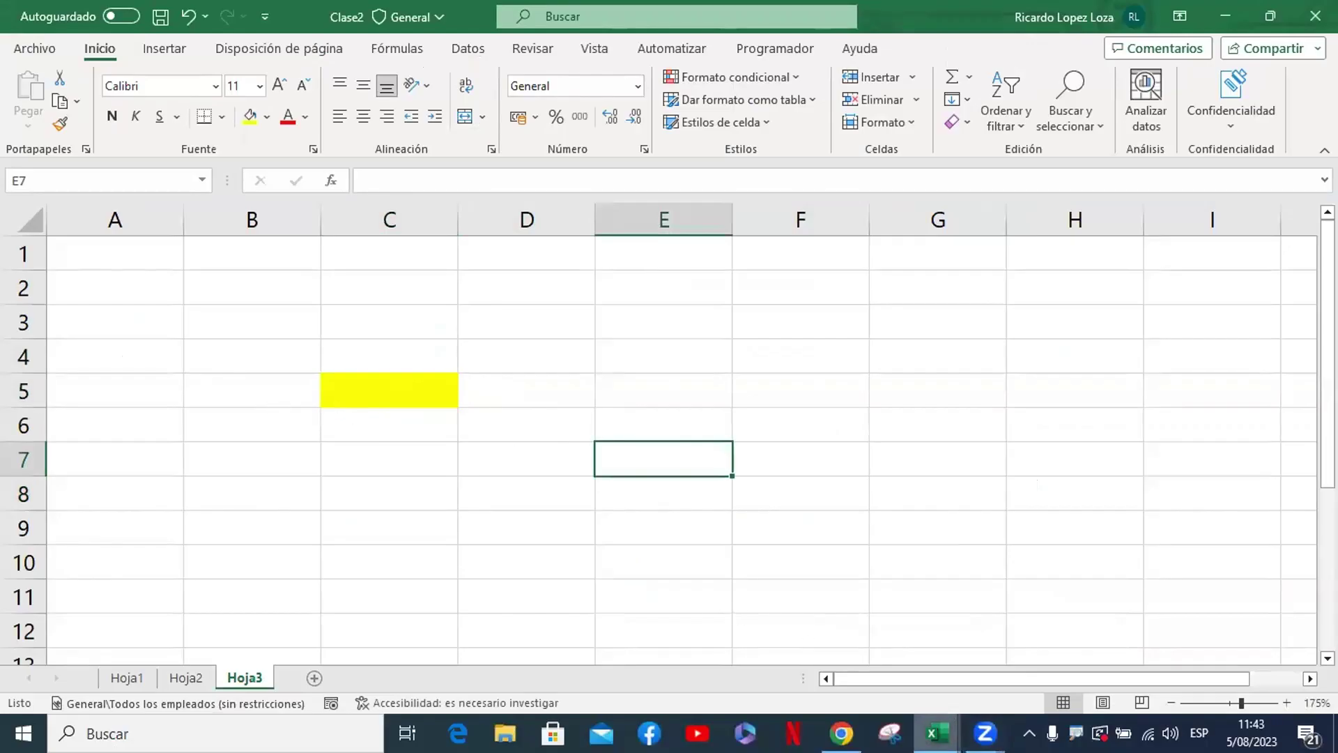
Review the Offset(3, 2) code in the VBA editor, then return to the yellow C5 on Hoja3
left_click(774, 49)
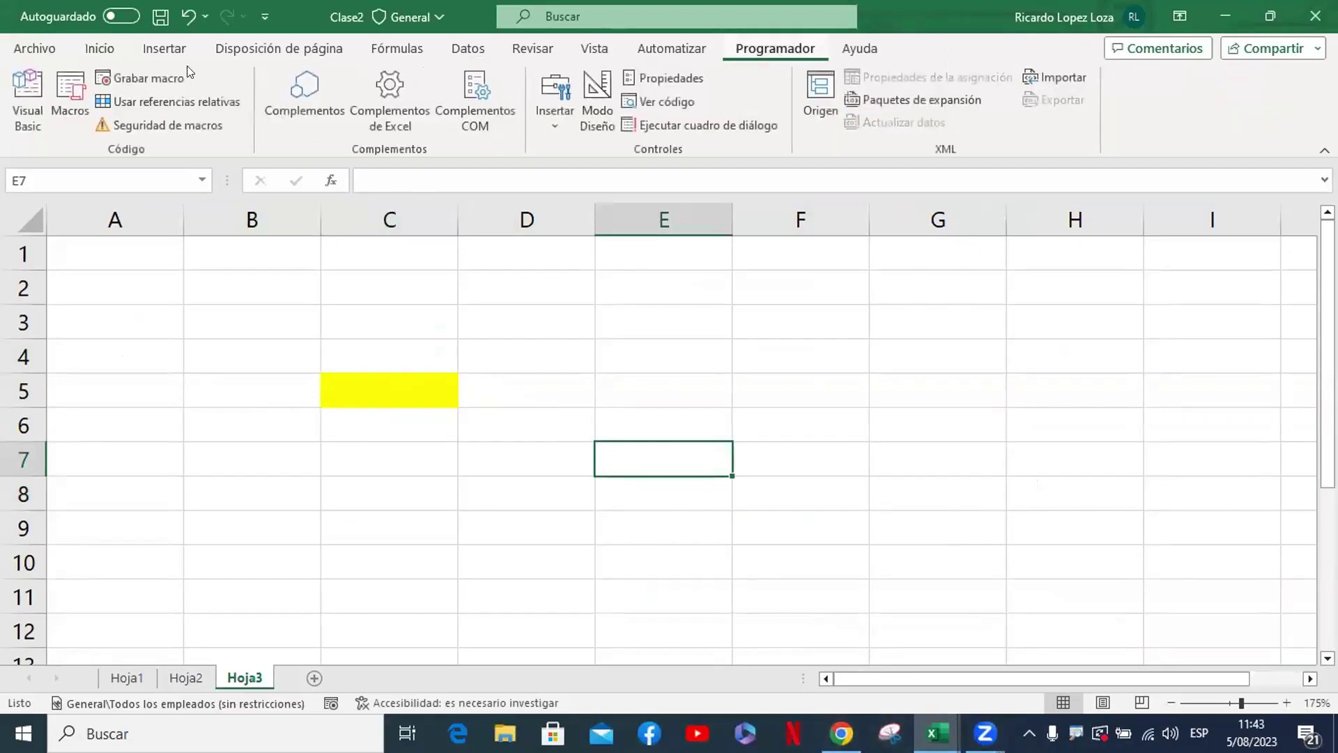
left_click(25, 85)
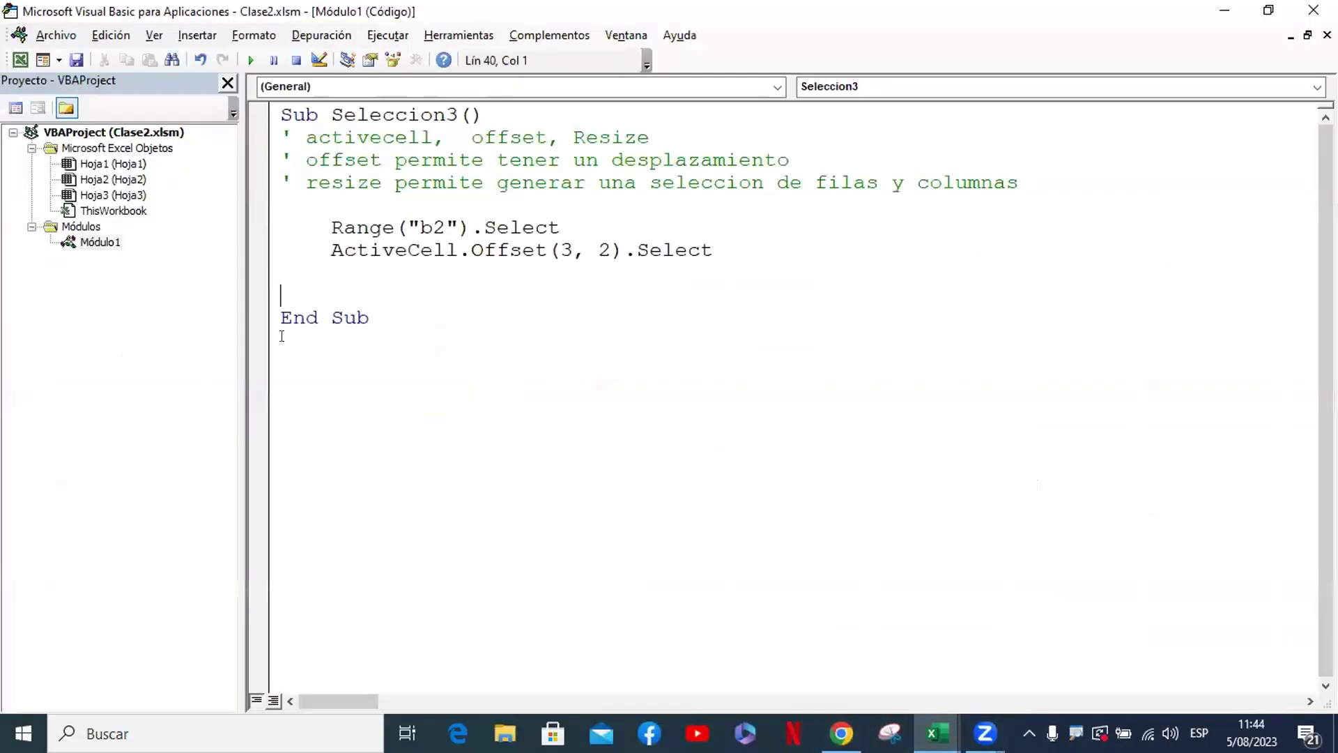
double_click(566, 249)
left_click(603, 248)
key("alt+F11")
left_click(388, 420)
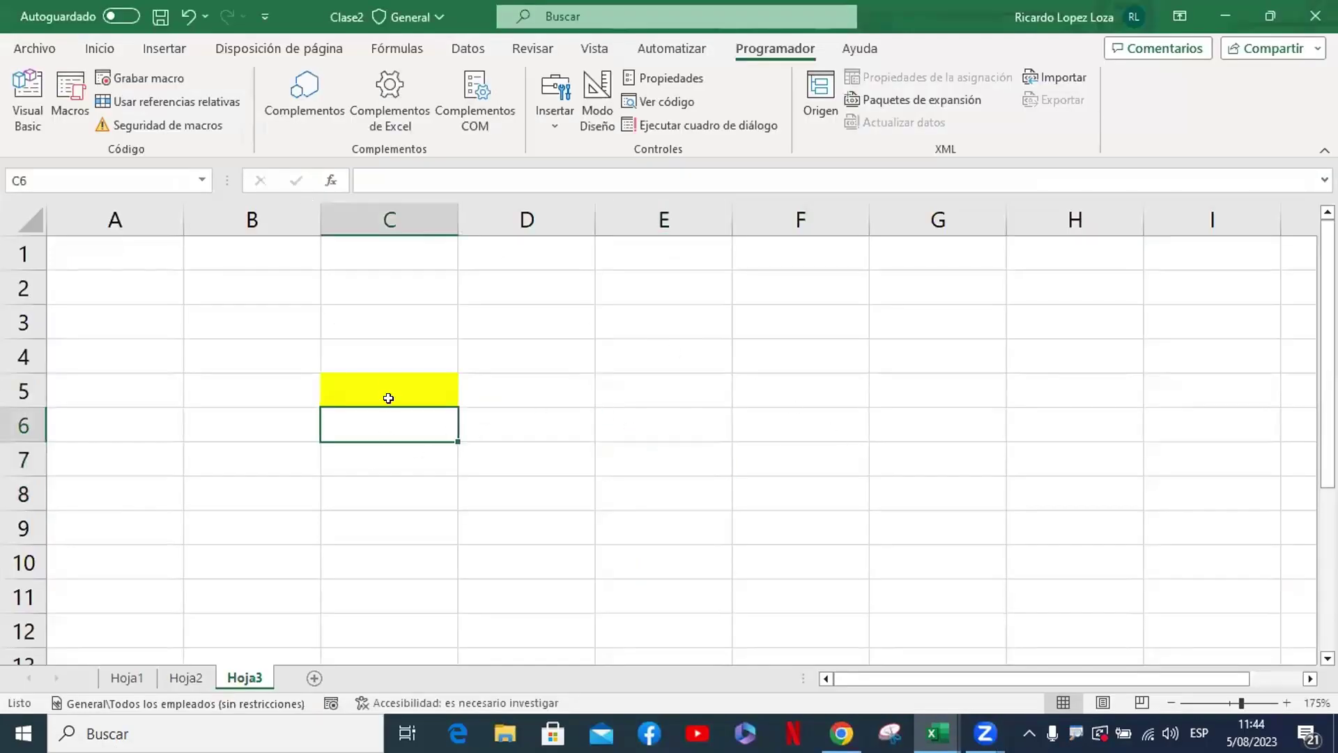
left_click(389, 383)
scroll(389, 376, "down", 1)
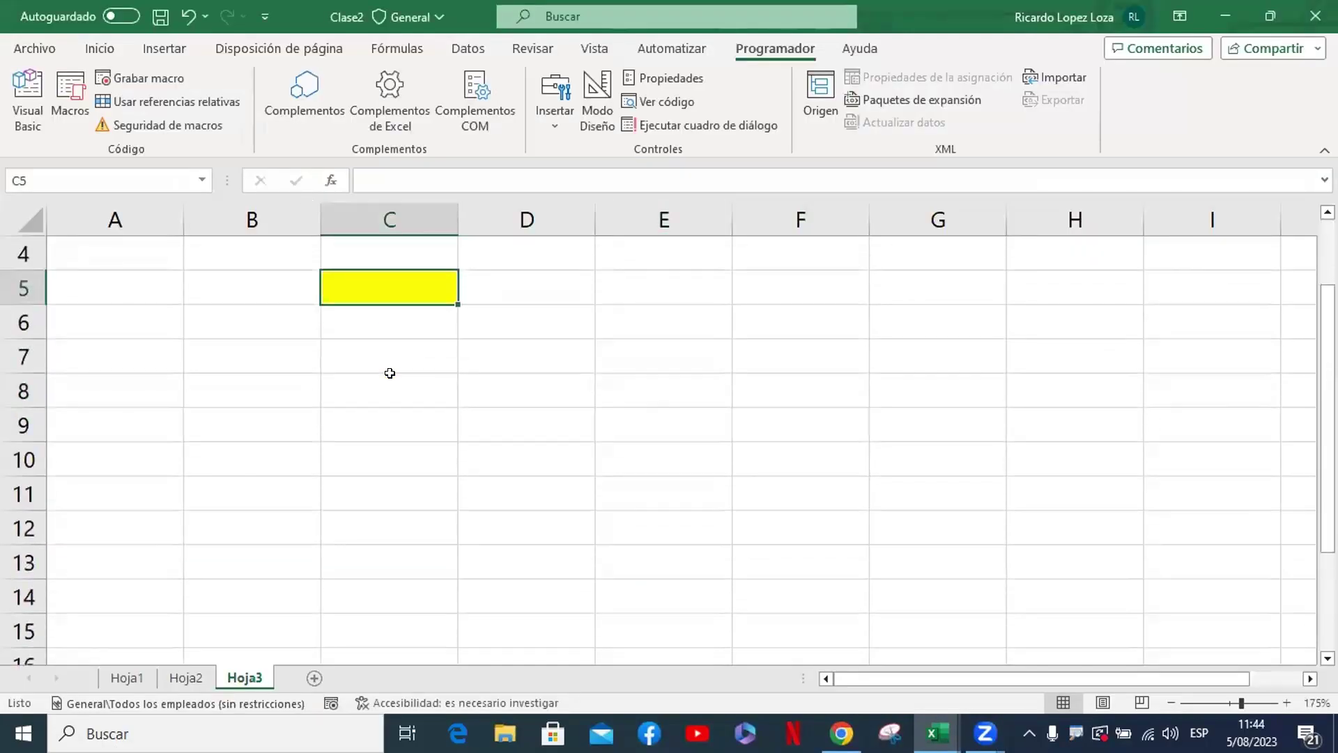
left_click(27, 112)
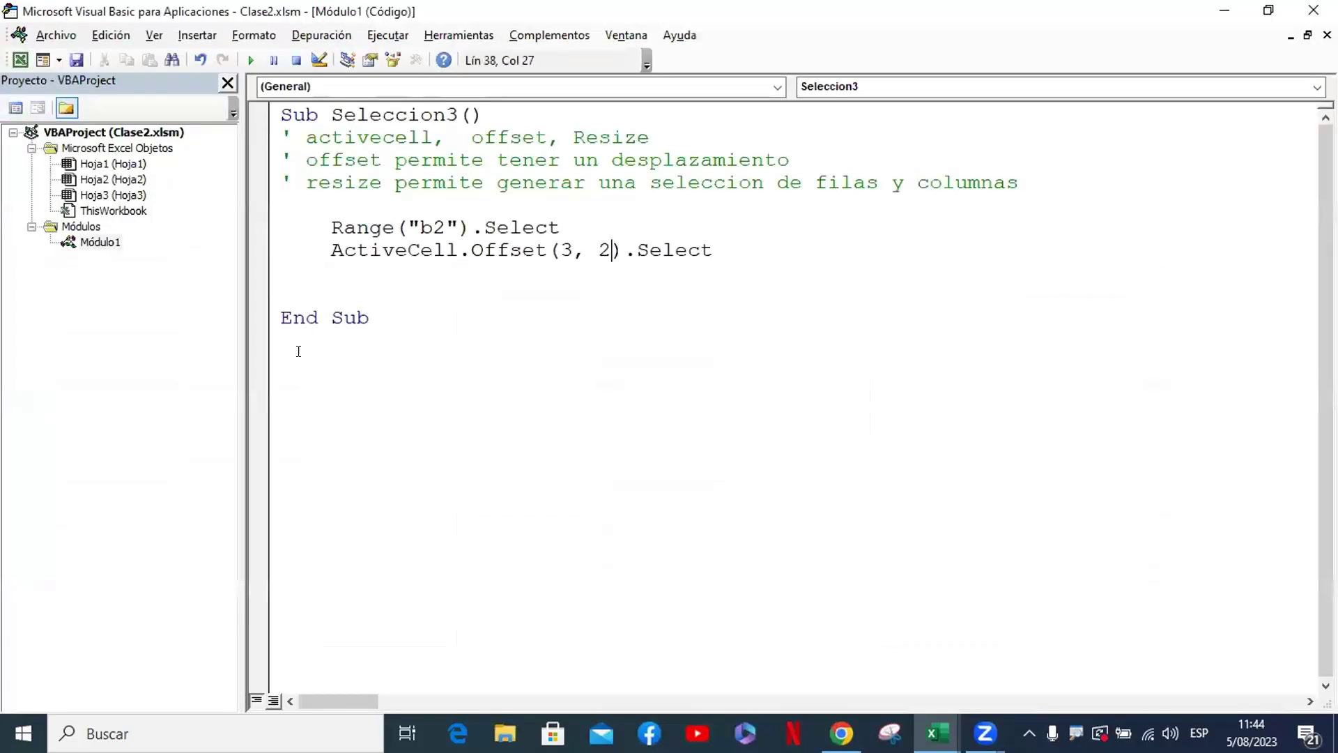
left_click(20, 60)
scroll(366, 385, "up", 1)
Move the yellow cell from C5 to B2 and check cells B3 to B5 and C5
left_click_drag(373, 373, 248, 276)
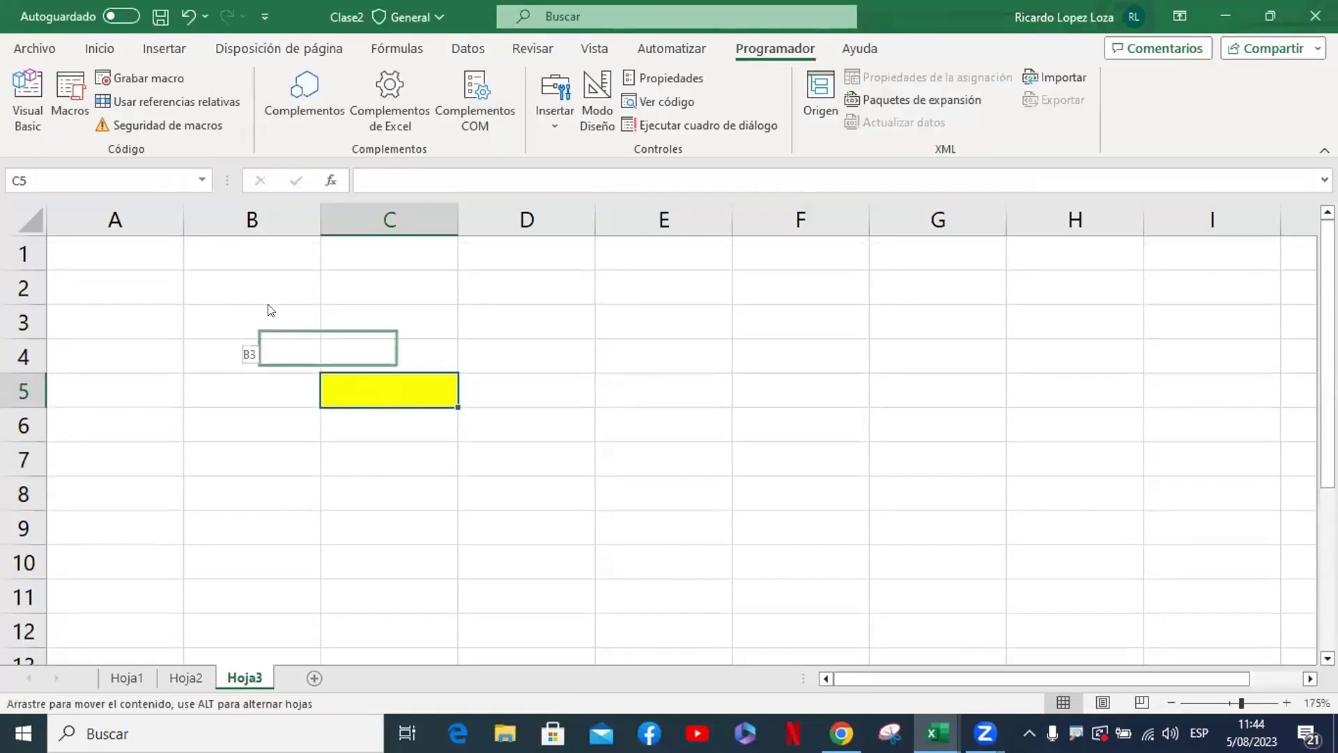
left_click(318, 417)
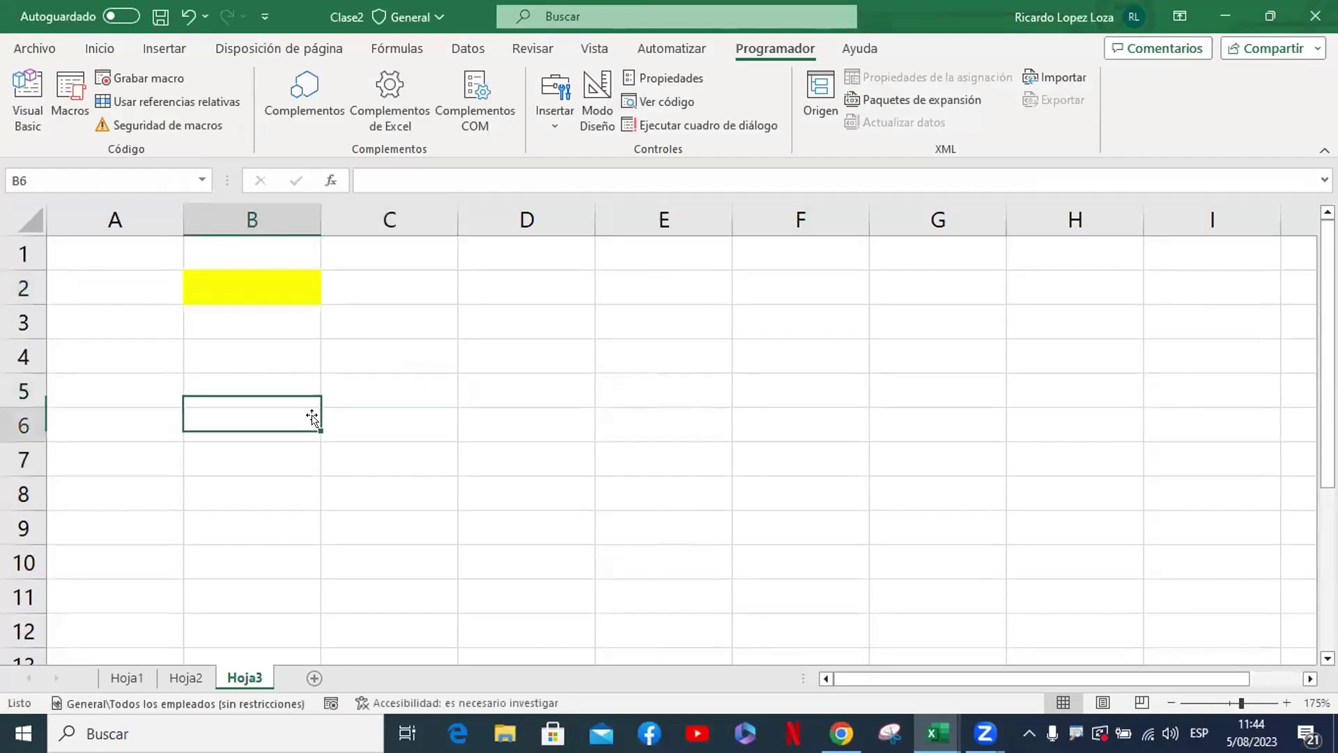
left_click(239, 322)
left_click(239, 353)
left_click(235, 381)
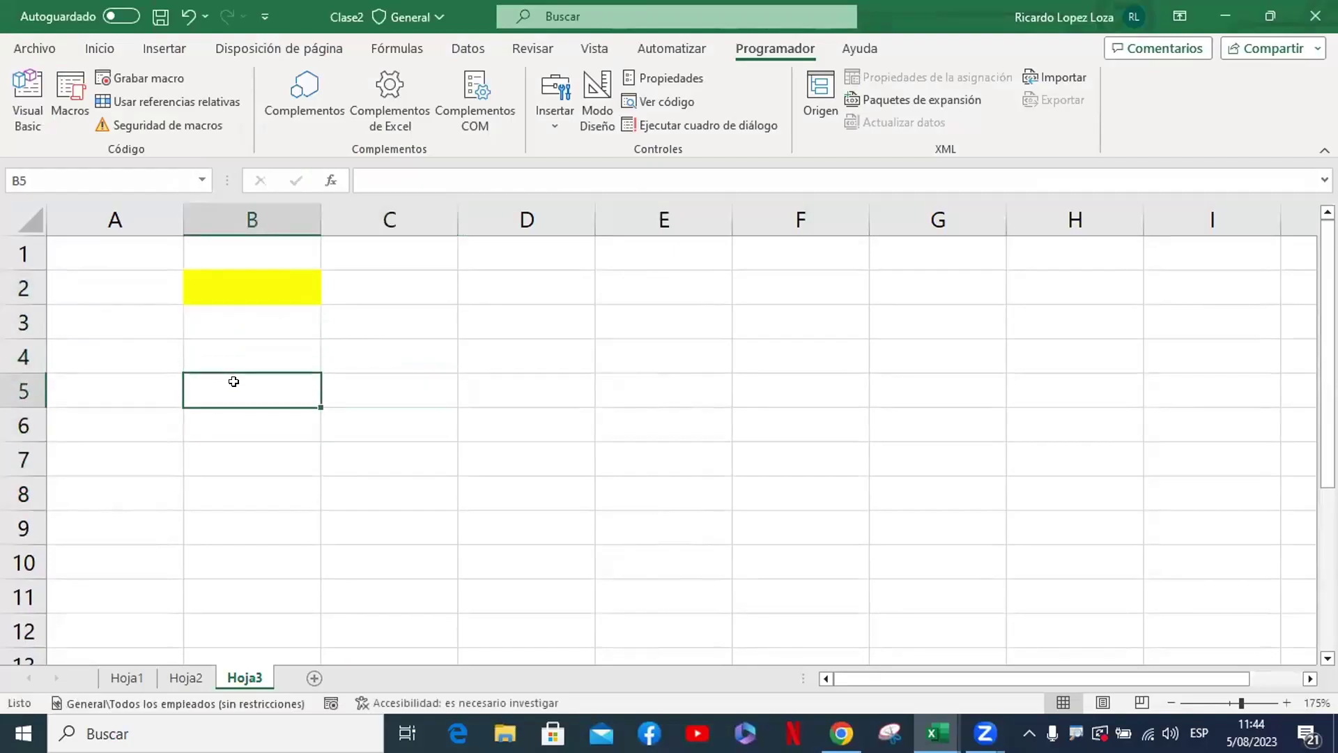
left_click(388, 396)
Fill cell D5 with light green, then compare it with the yellow B2
left_click(510, 383)
left_click(100, 48)
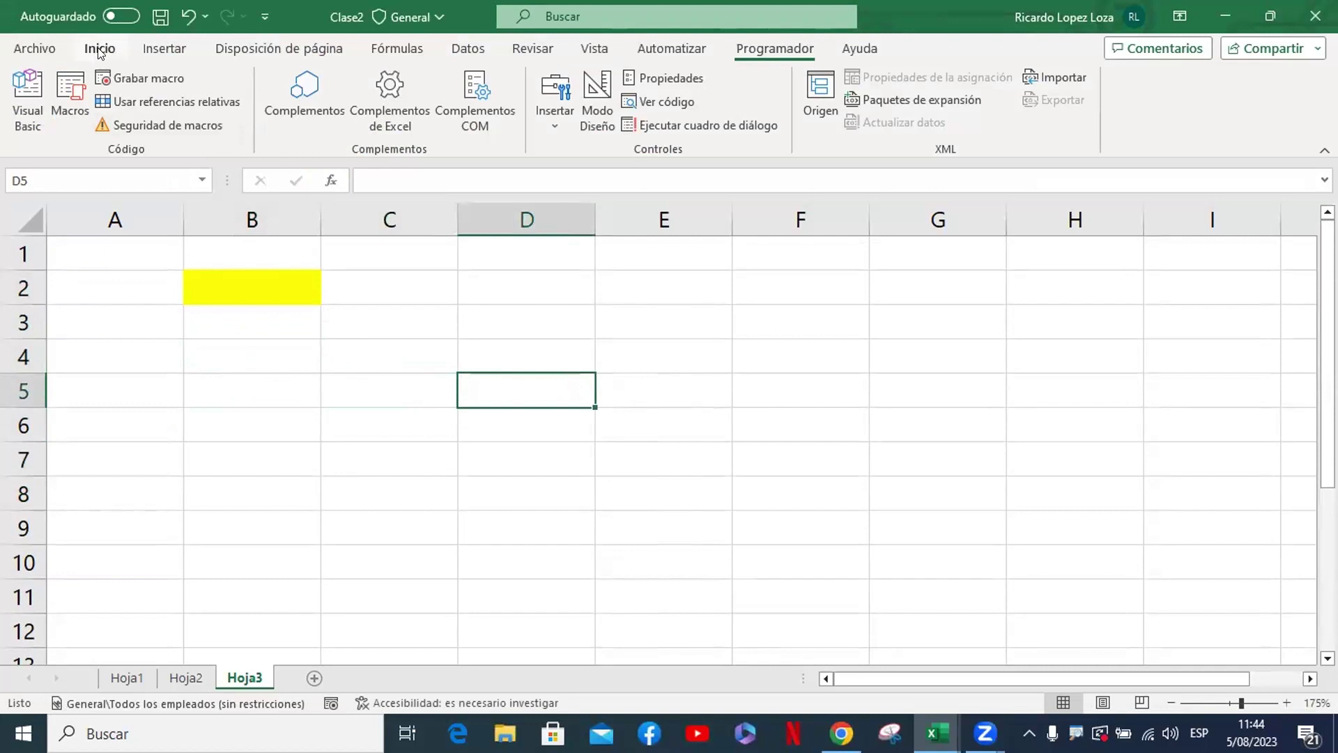
left_click(268, 117)
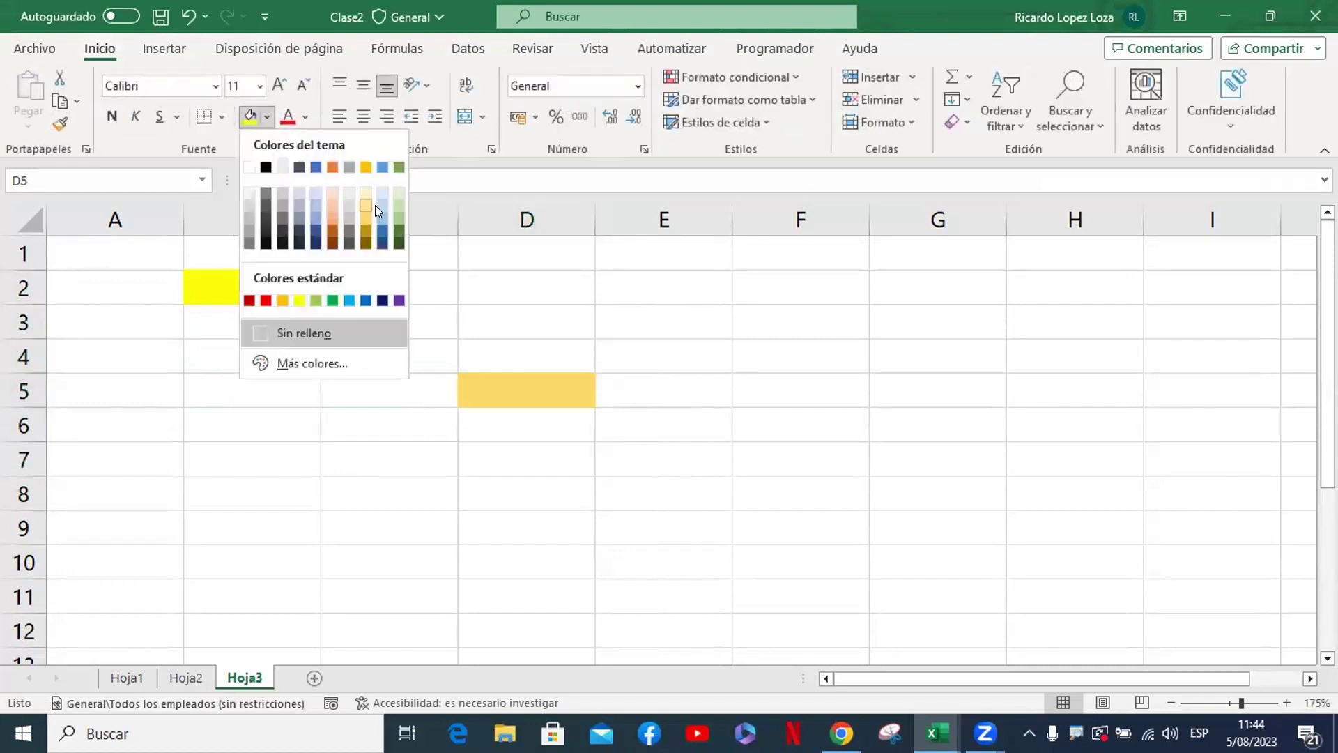
left_click(398, 192)
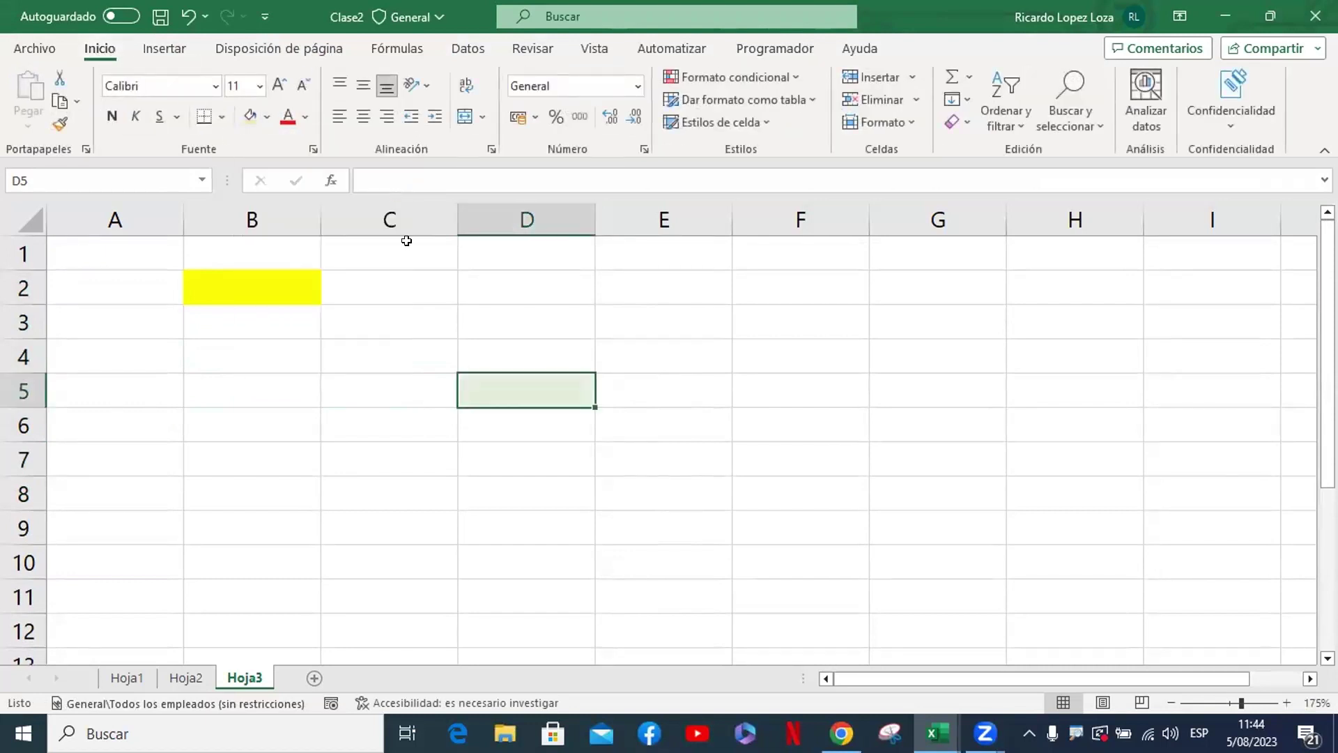
left_click(583, 478)
left_click(264, 261)
left_click(586, 398)
left_click(305, 290)
left_click(525, 375)
Tile Excel on the left and the VBA editor on the right, widening the code area
key("super+Left")
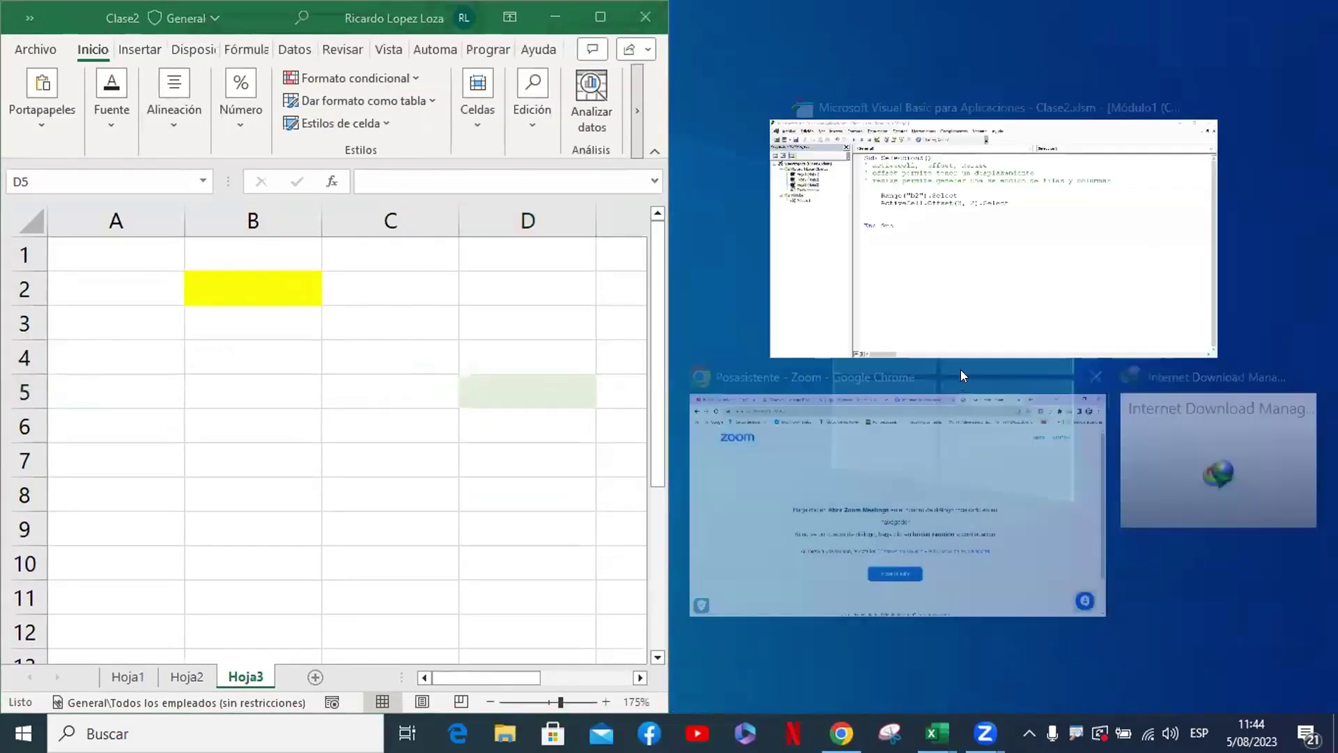
left_click(1011, 279)
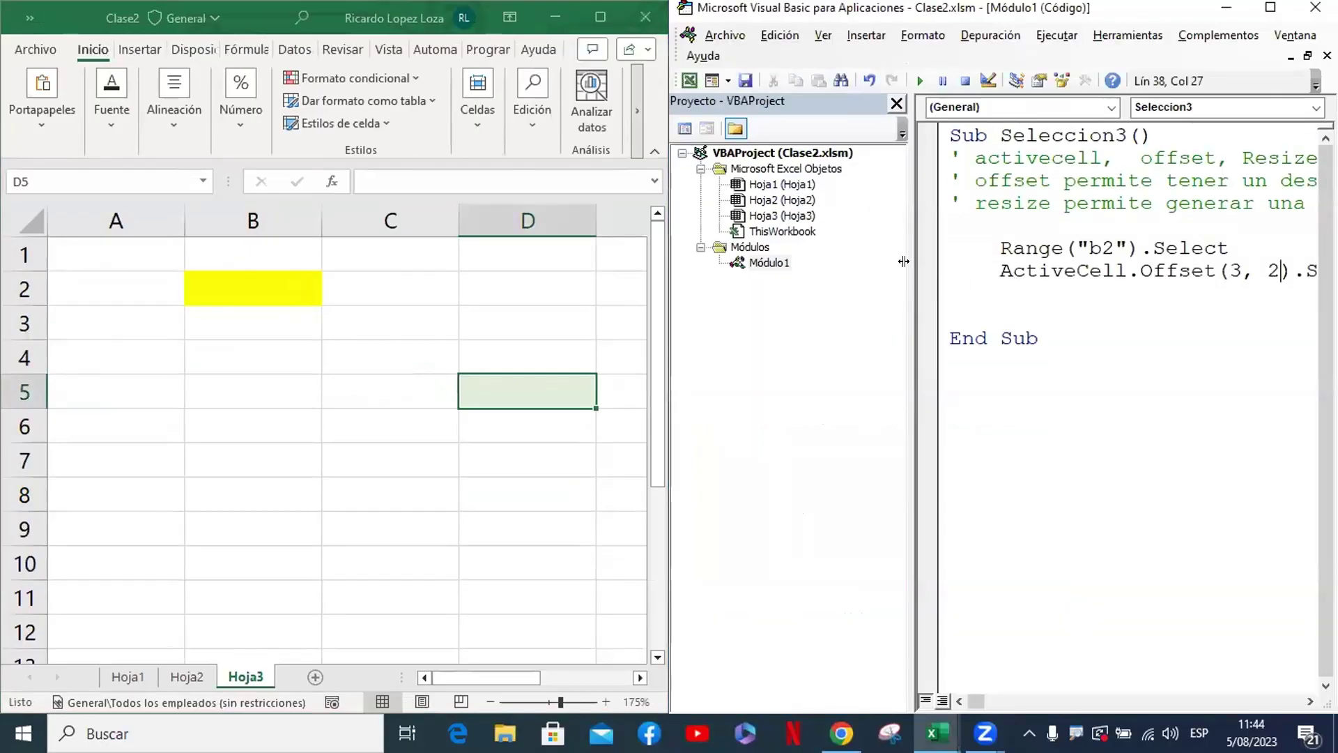
left_click_drag(904, 262, 679, 262)
Step through Seleccion3 with F8, moving the selection from B2 to D5 via Offset(3, 2)
key("Up")
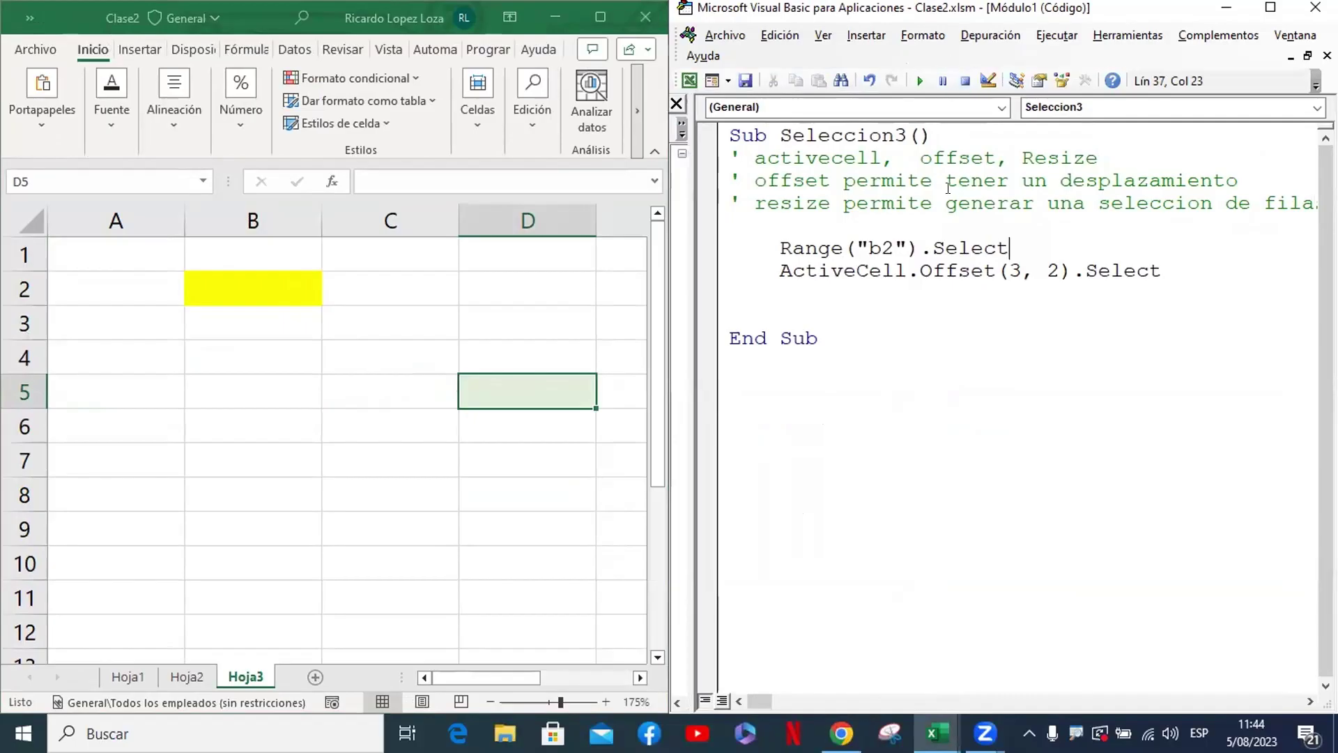
left_click(948, 121)
key("F8")
key("F8")
key("F8")
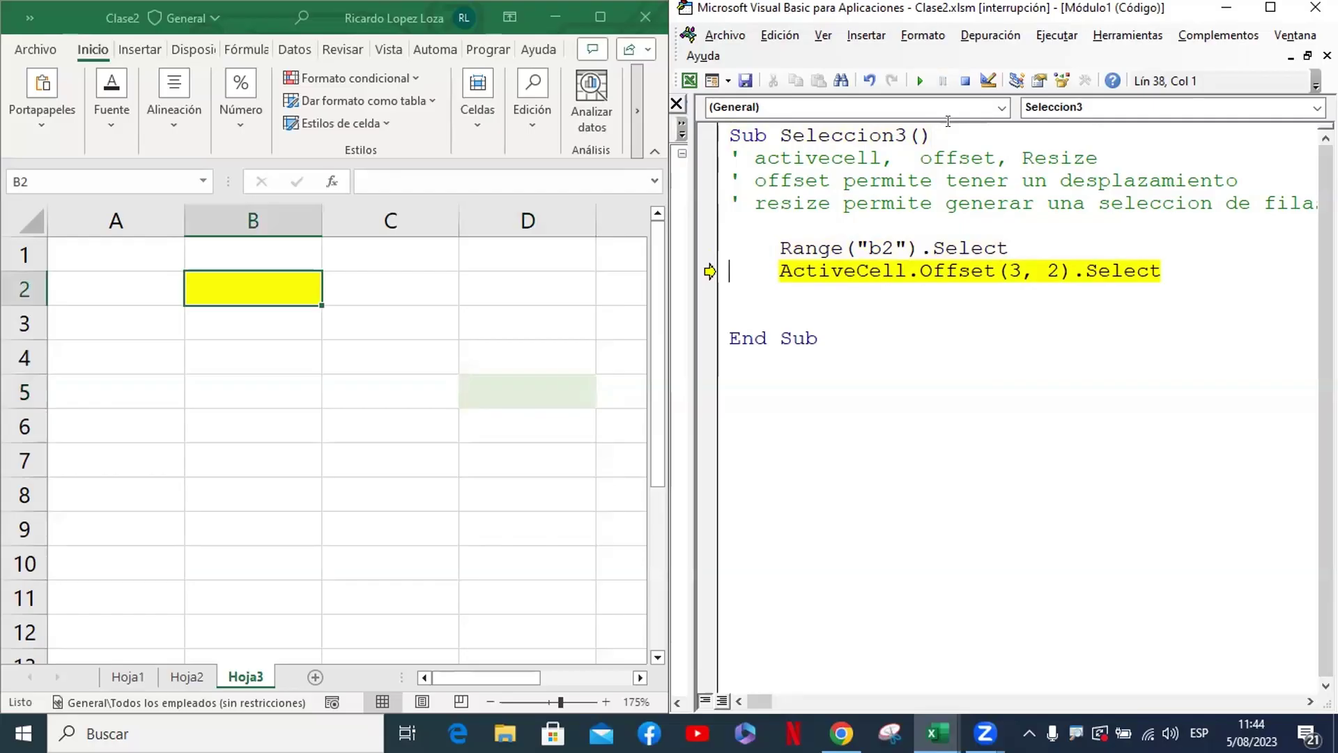
key("F8")
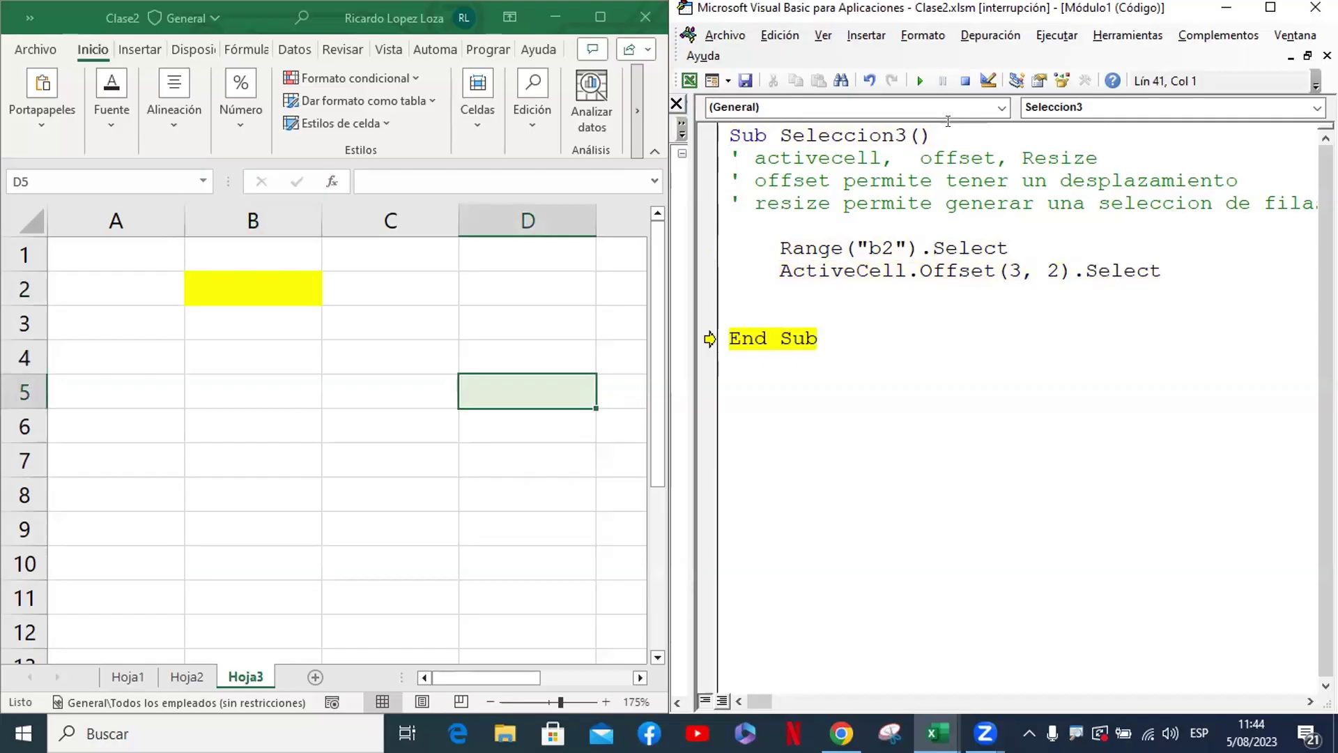
key("F8")
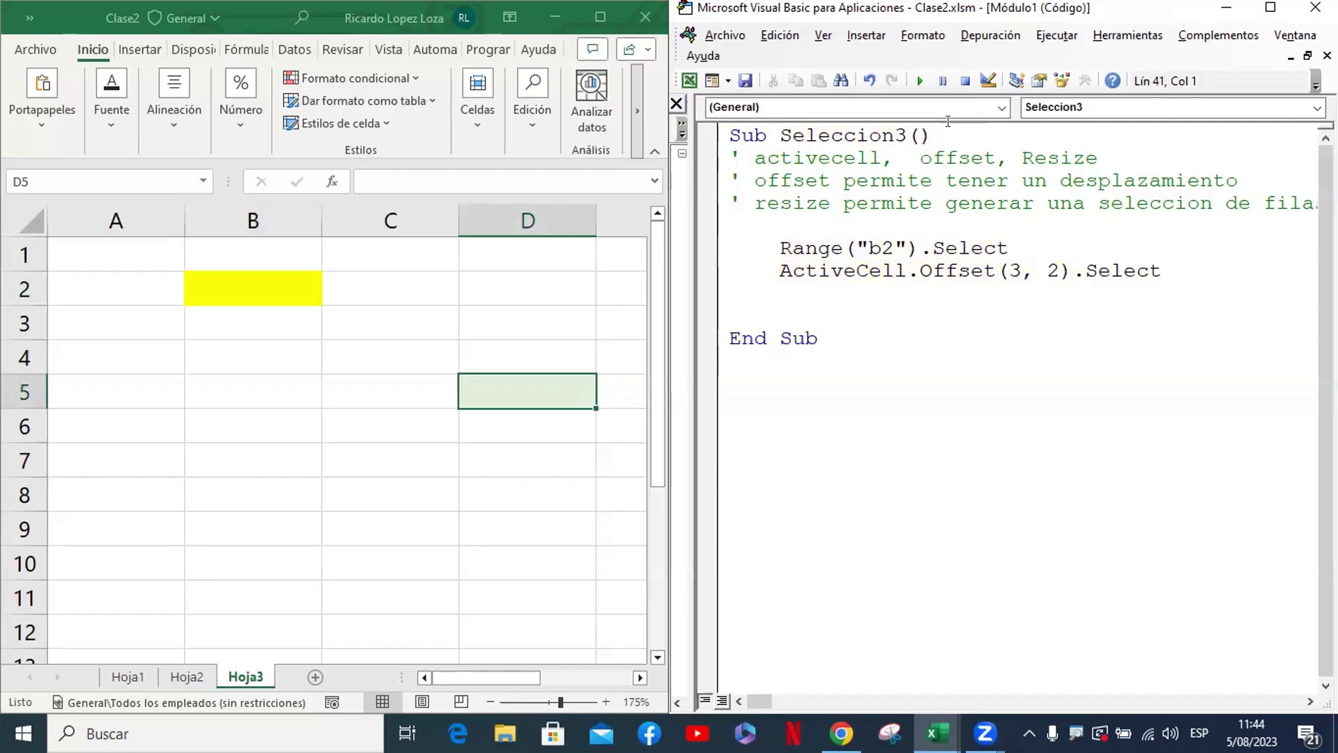
In the maximized editor, add the line ActiveCell.Resize(4, 2).Select before Seleccion3's End Sub
left_click(1263, 12)
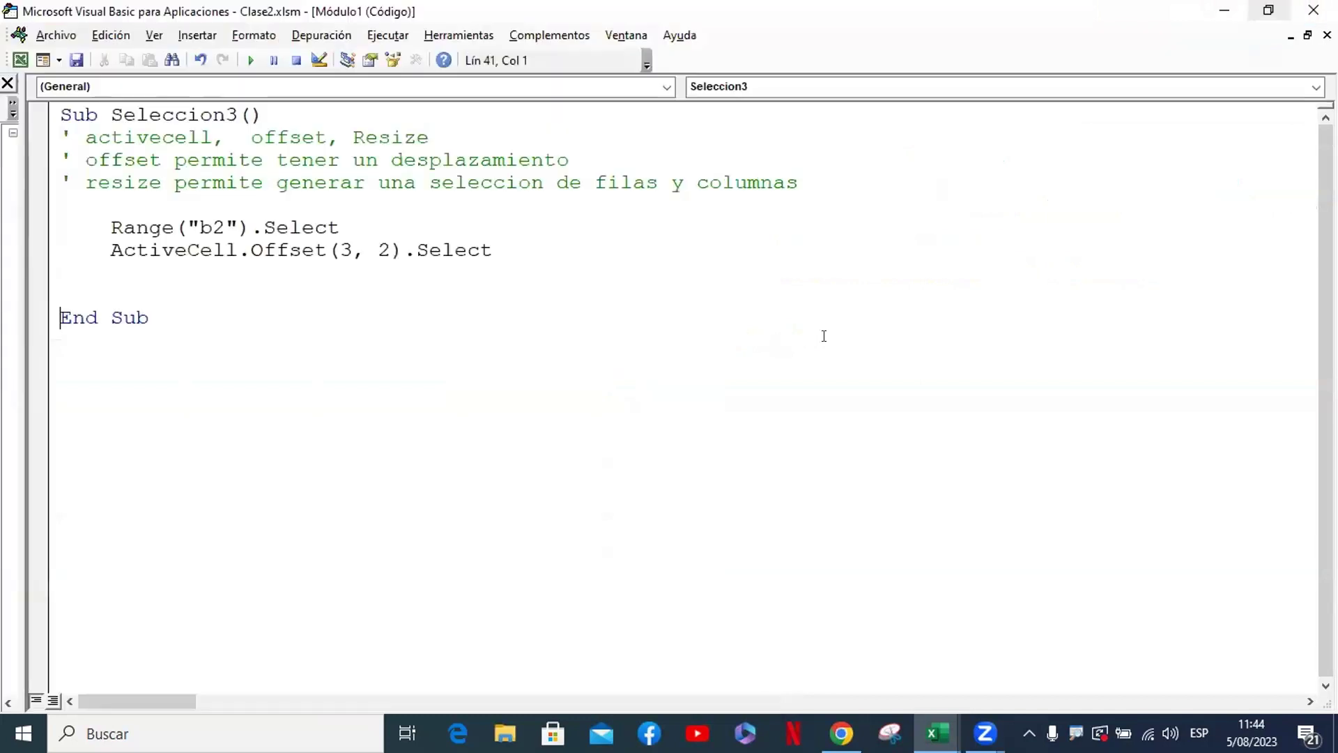
left_click(120, 277)
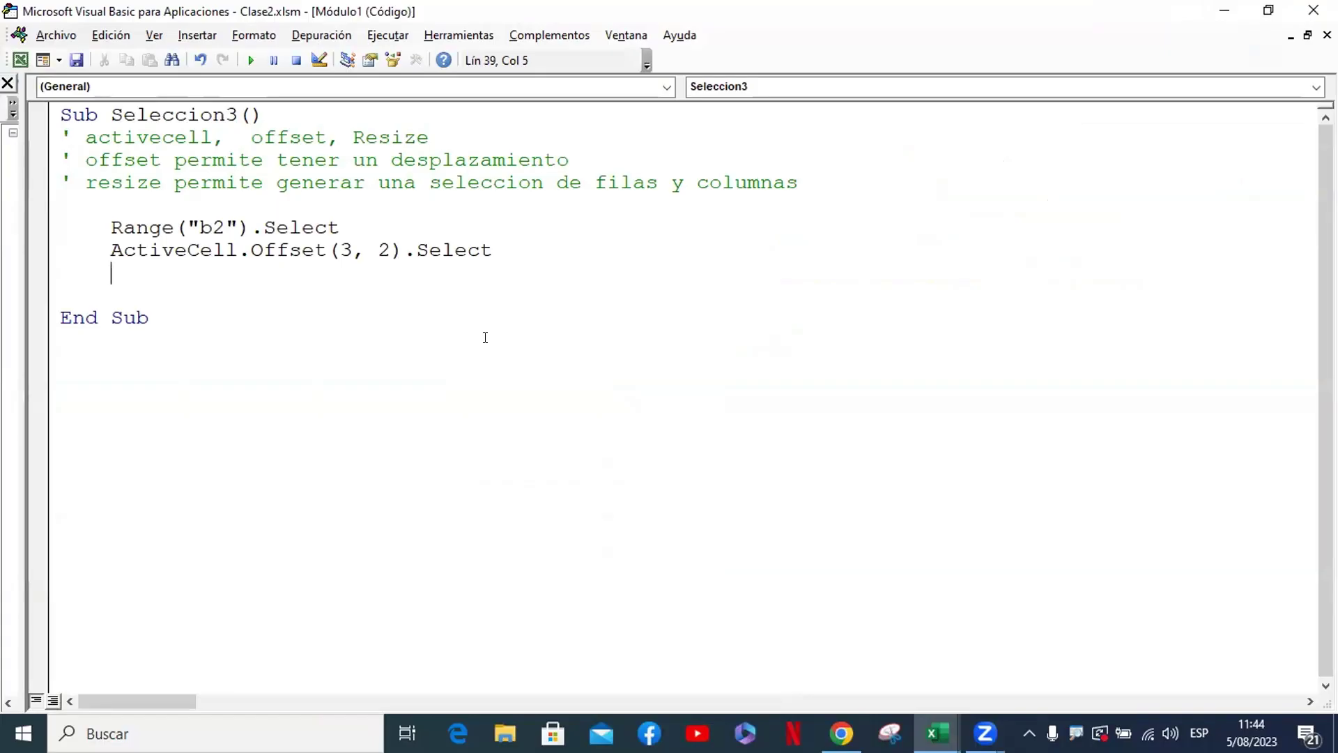
type("Acri")
key("BackSpace")
key("BackSpace")
type("tive")
type("cell.")
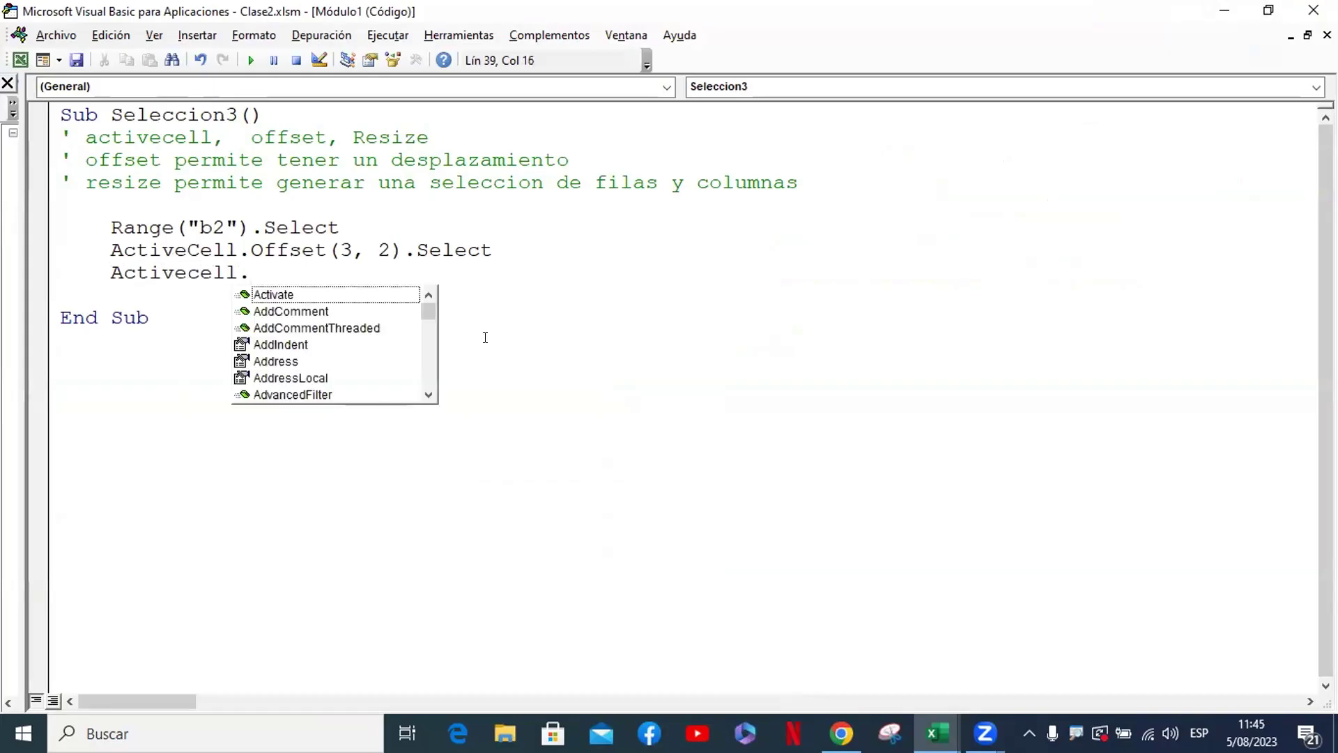
type("resi")
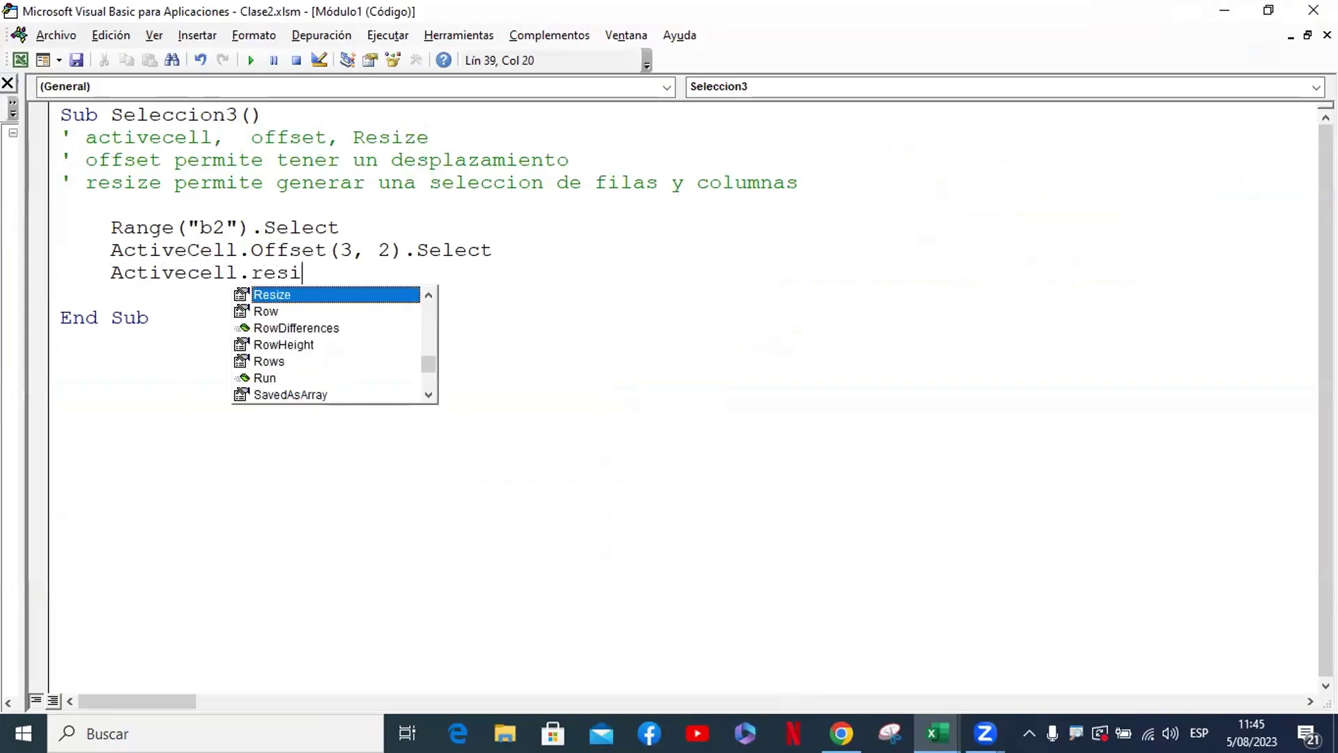
key("Tab")
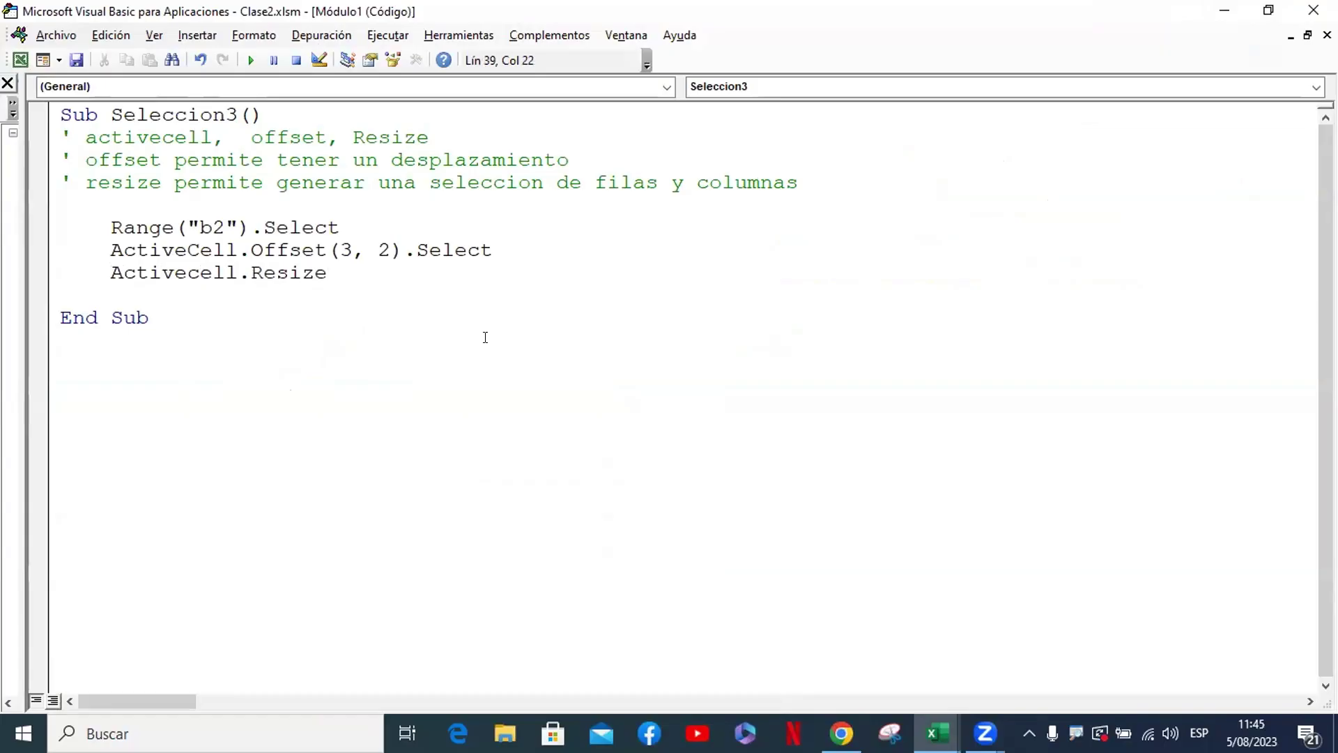
type("(")
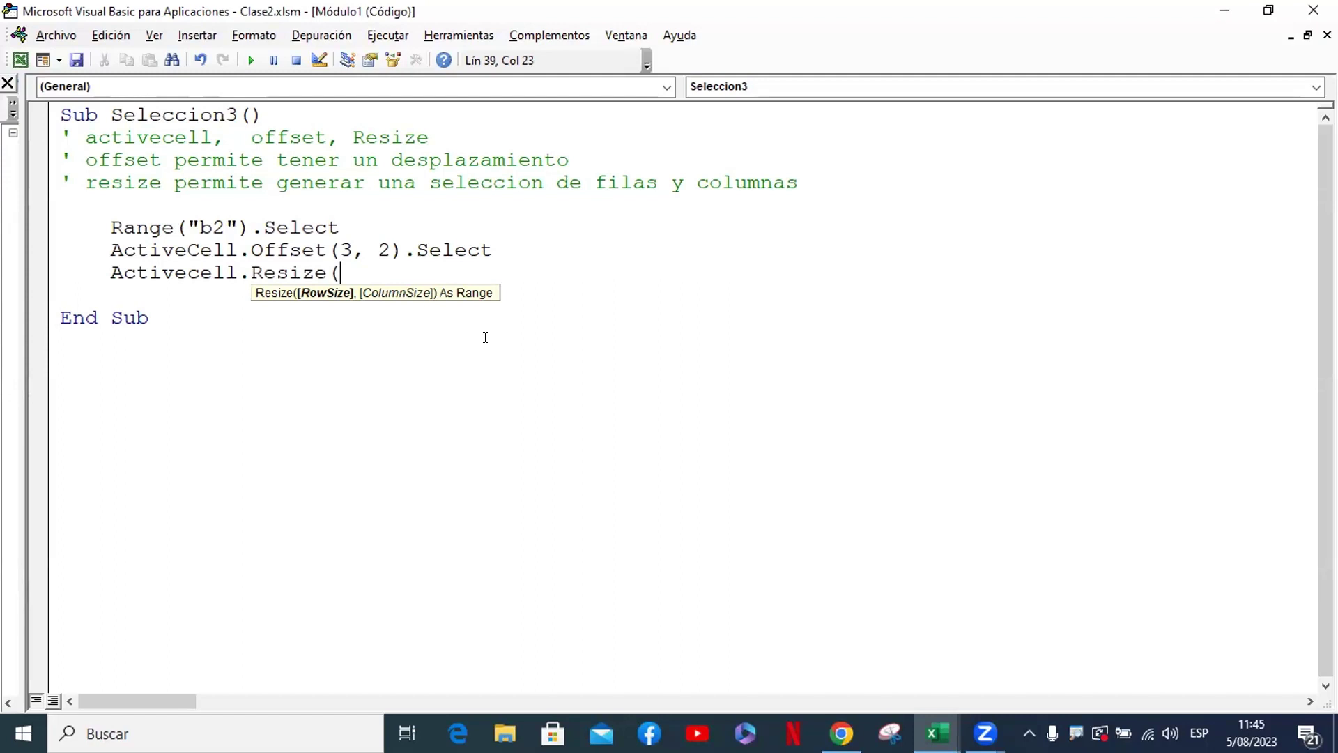
type("4")
type(",2")
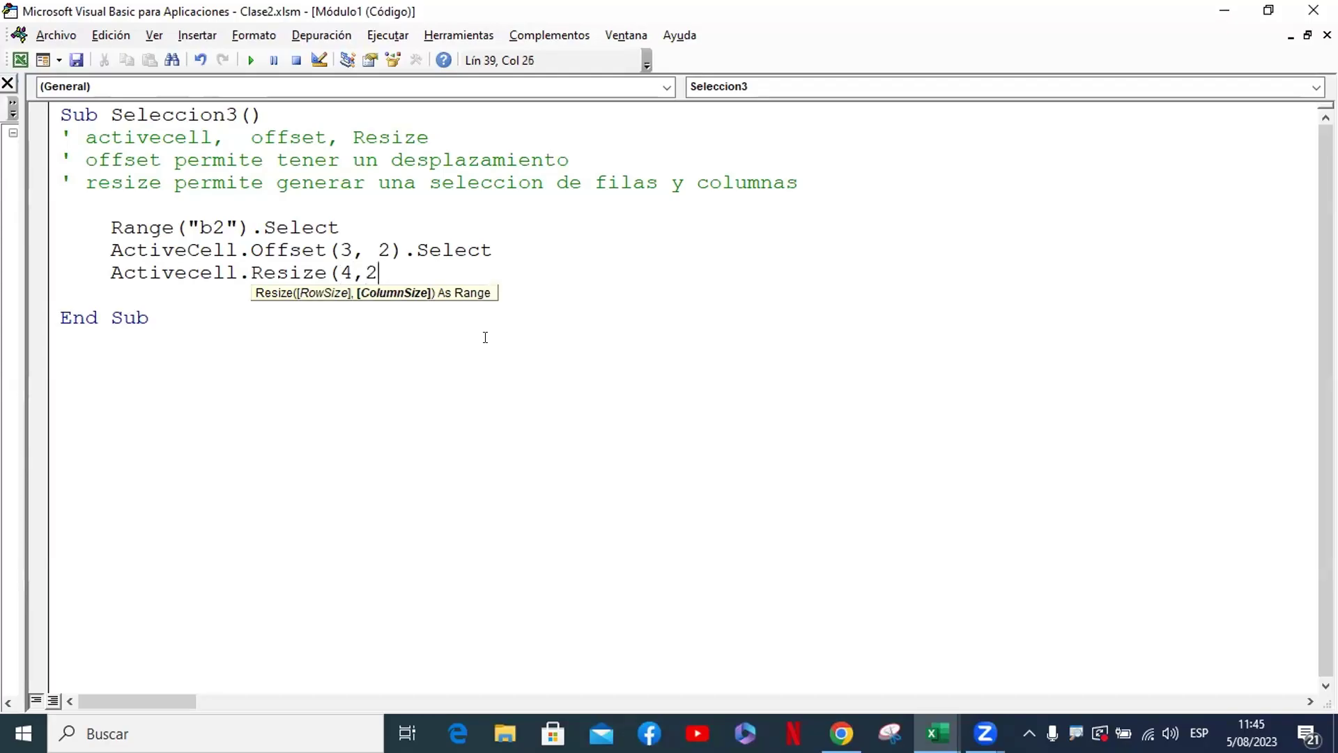
type(").se")
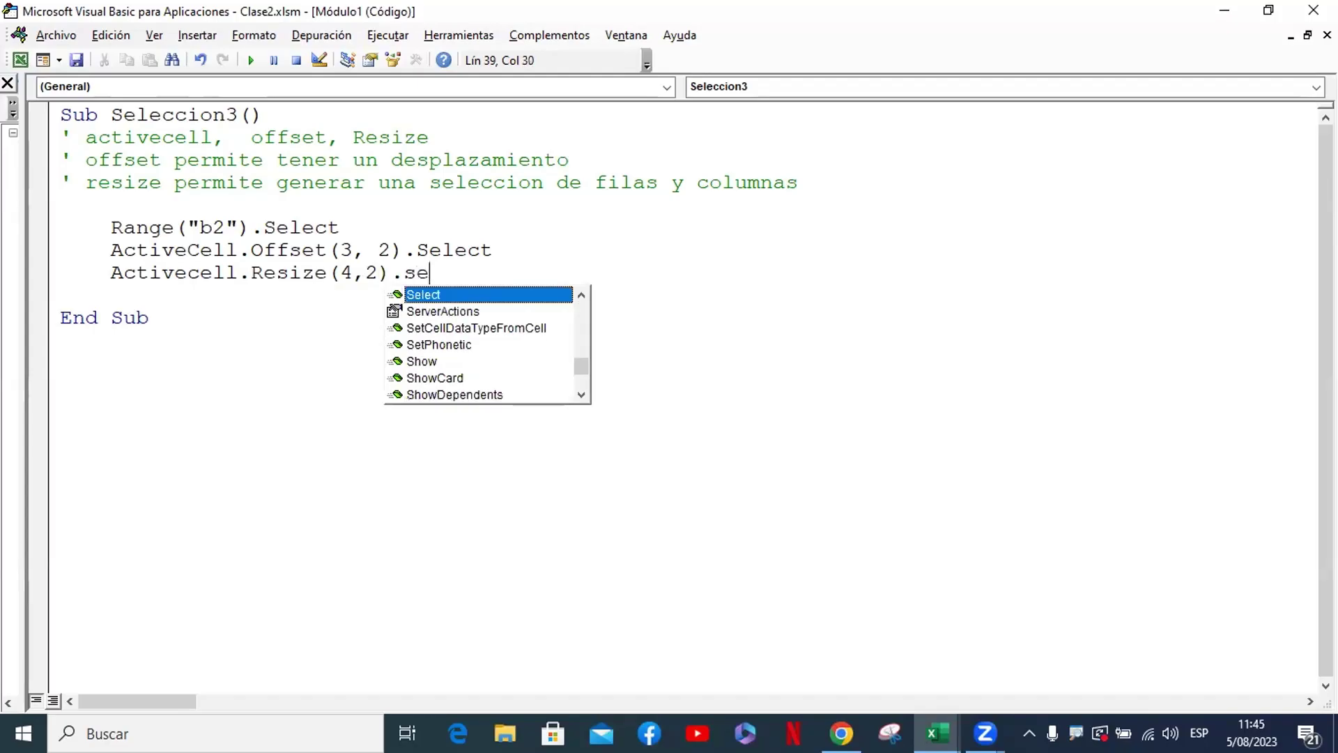
key("Tab")
key("Down")
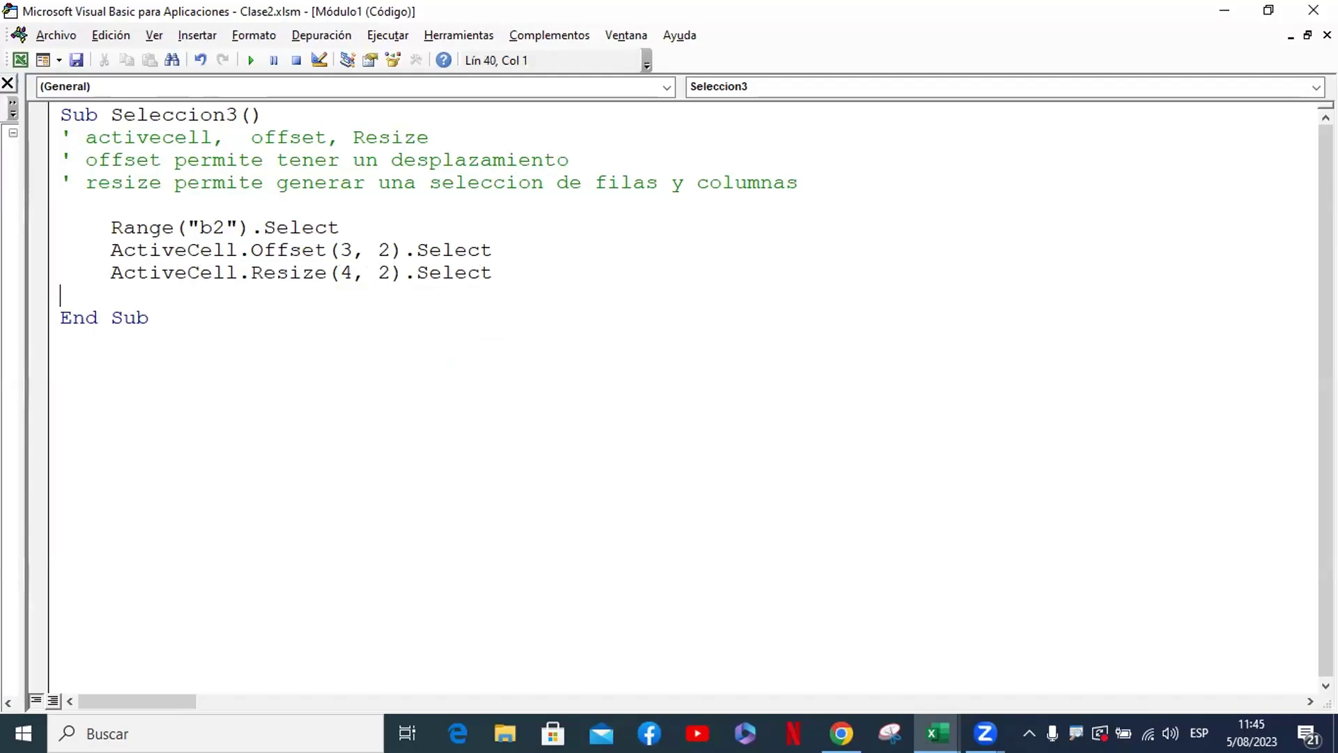
left_click_drag(248, 274, 466, 273)
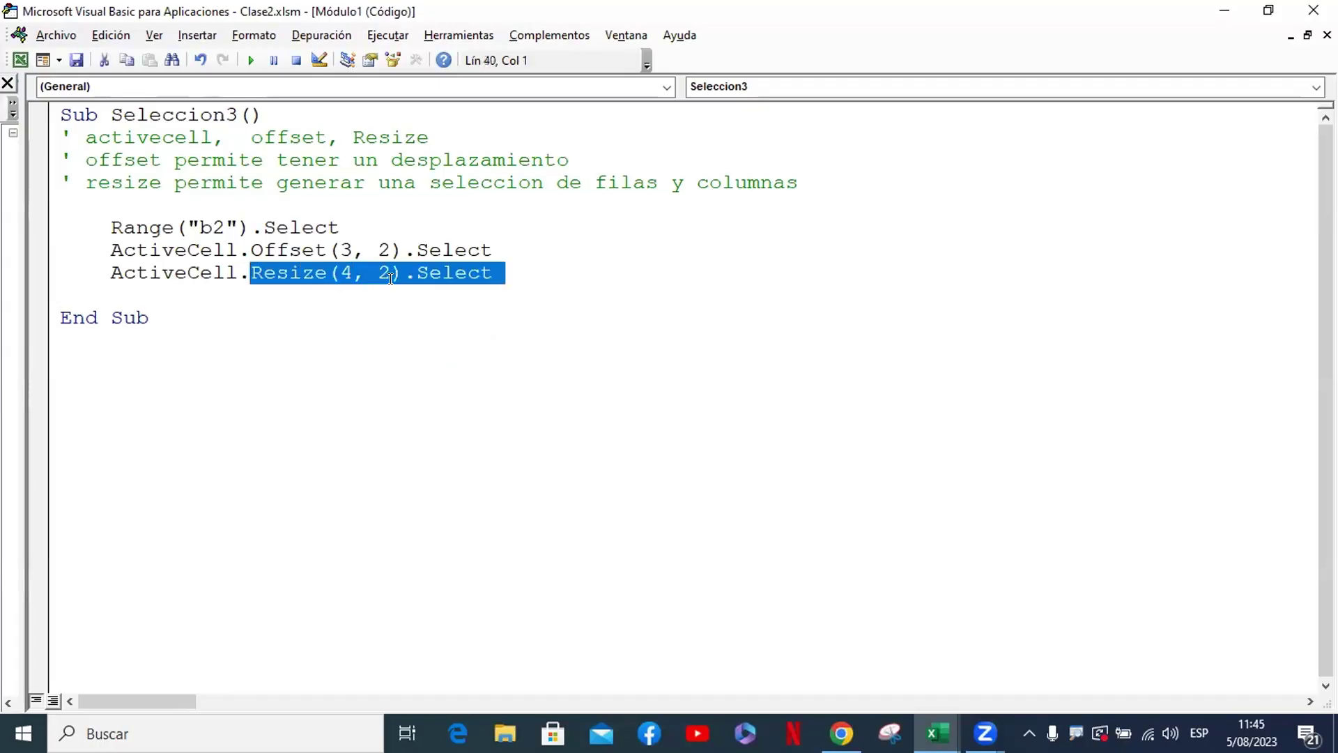
left_click(542, 273)
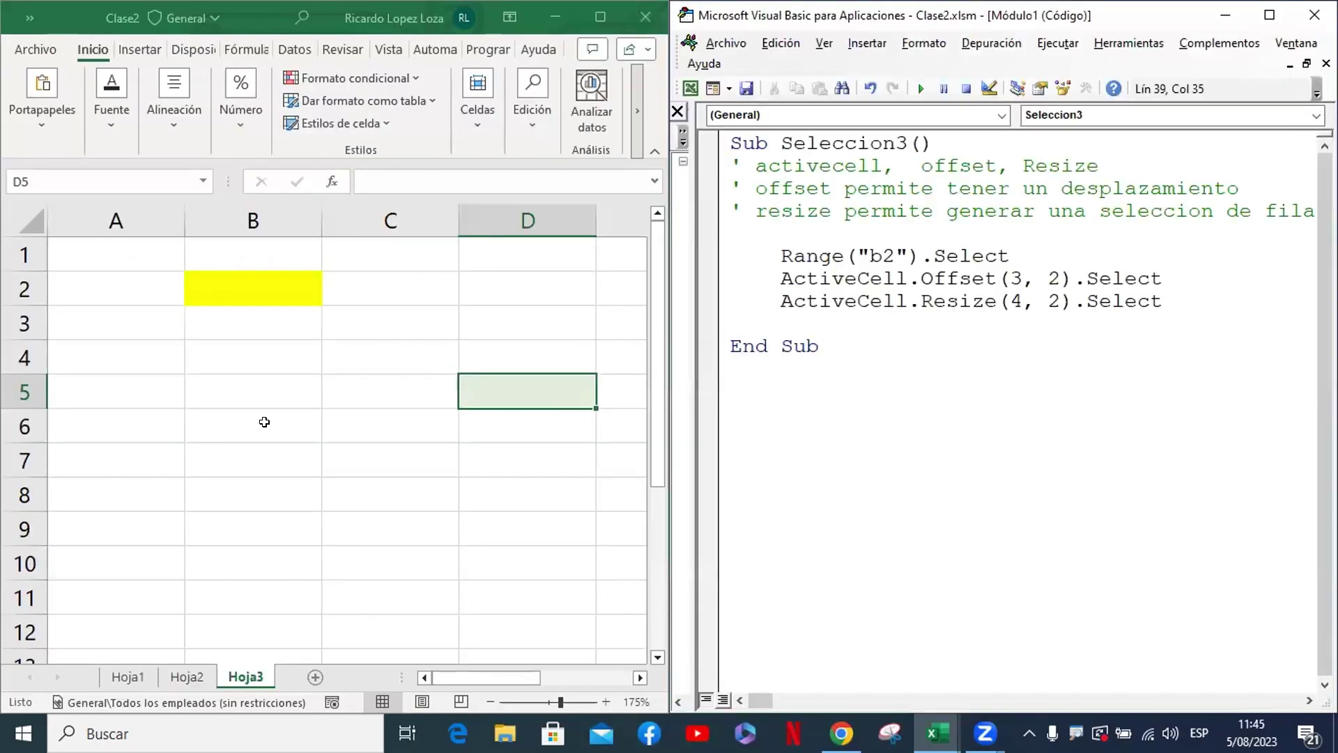
With the sheet beside the code, step Seleccion3 with F8 to select B2, D5, then D5:E8
left_click(265, 420)
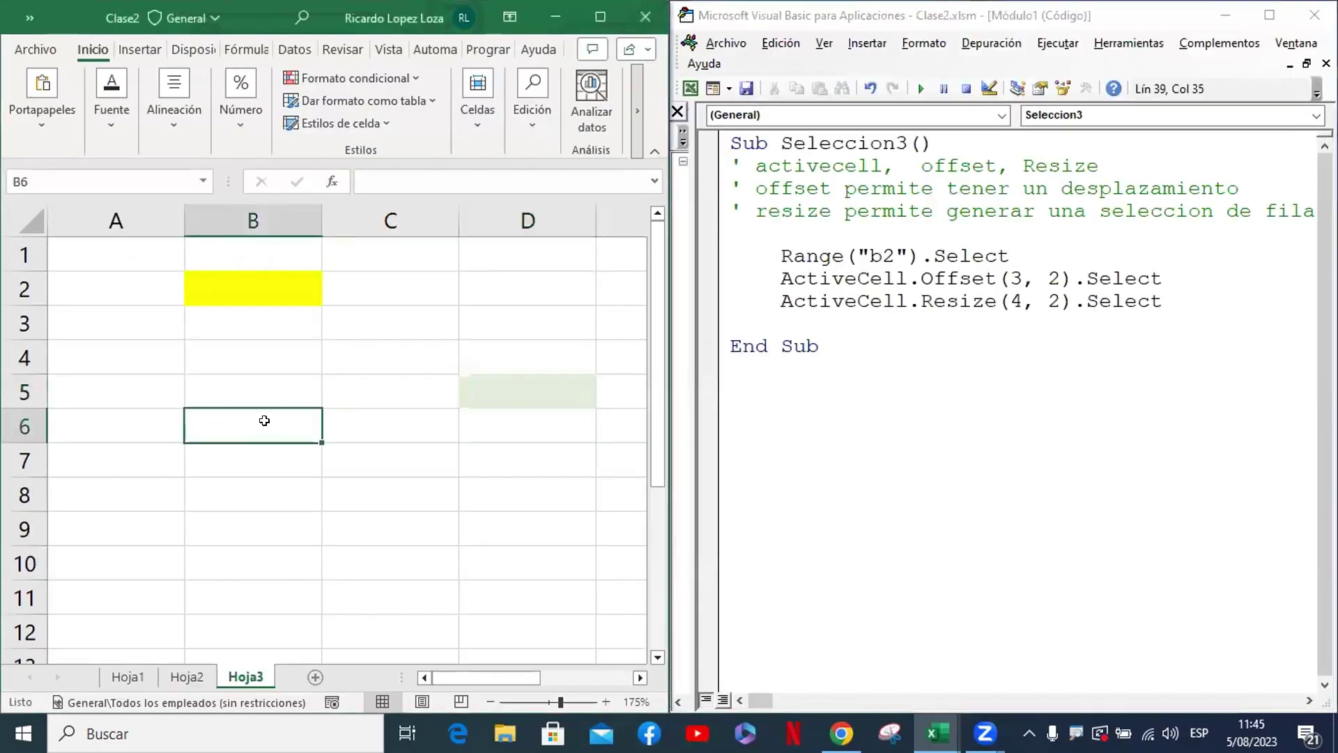
scroll(264, 420, "down", 3, "ctrl")
scroll(264, 421, "down", 2, "ctrl")
left_click(152, 430)
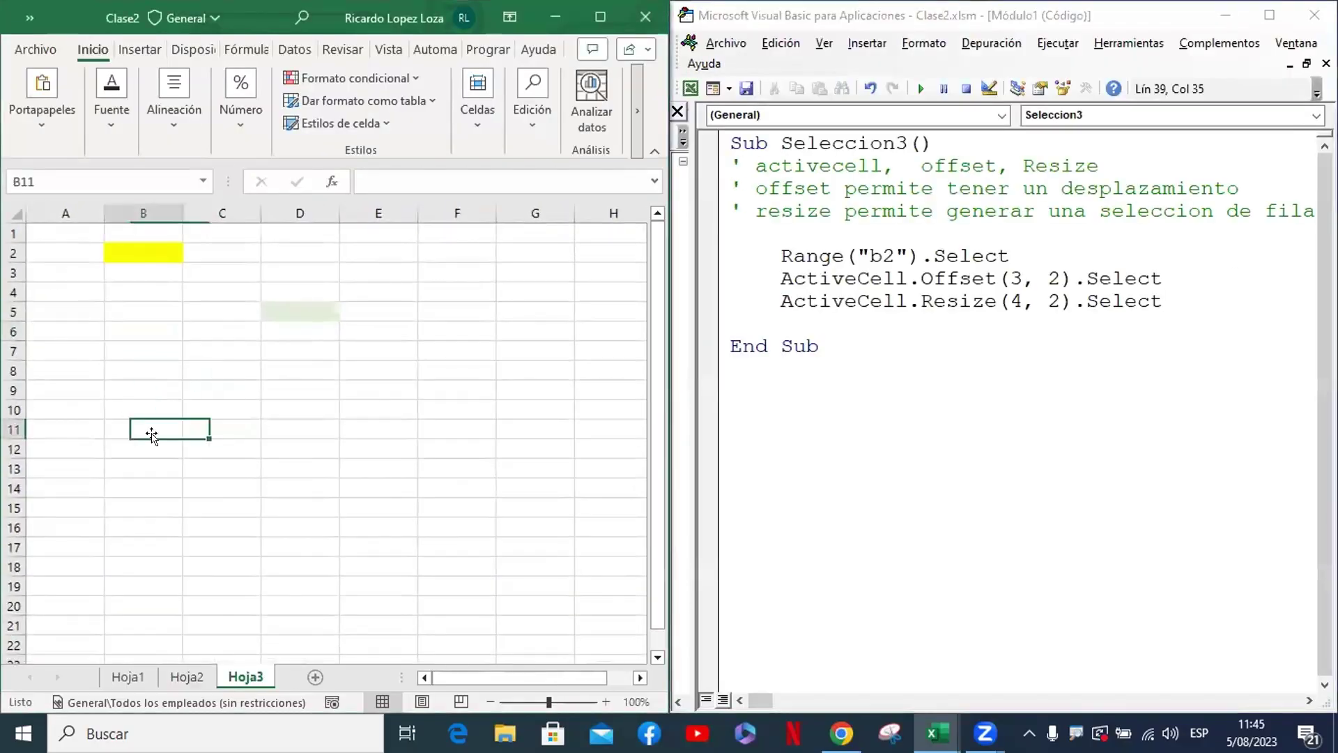
left_click(300, 487)
left_click(930, 143)
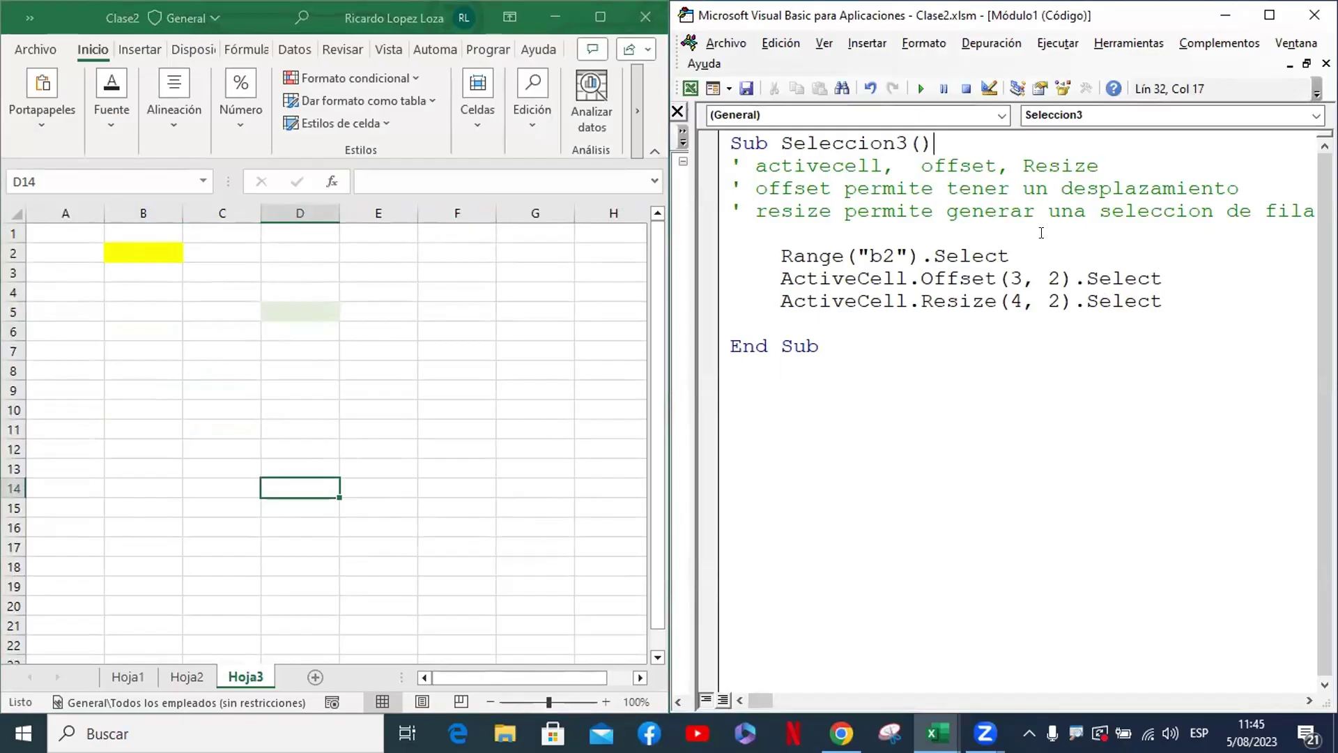
key("F8")
key("F8")
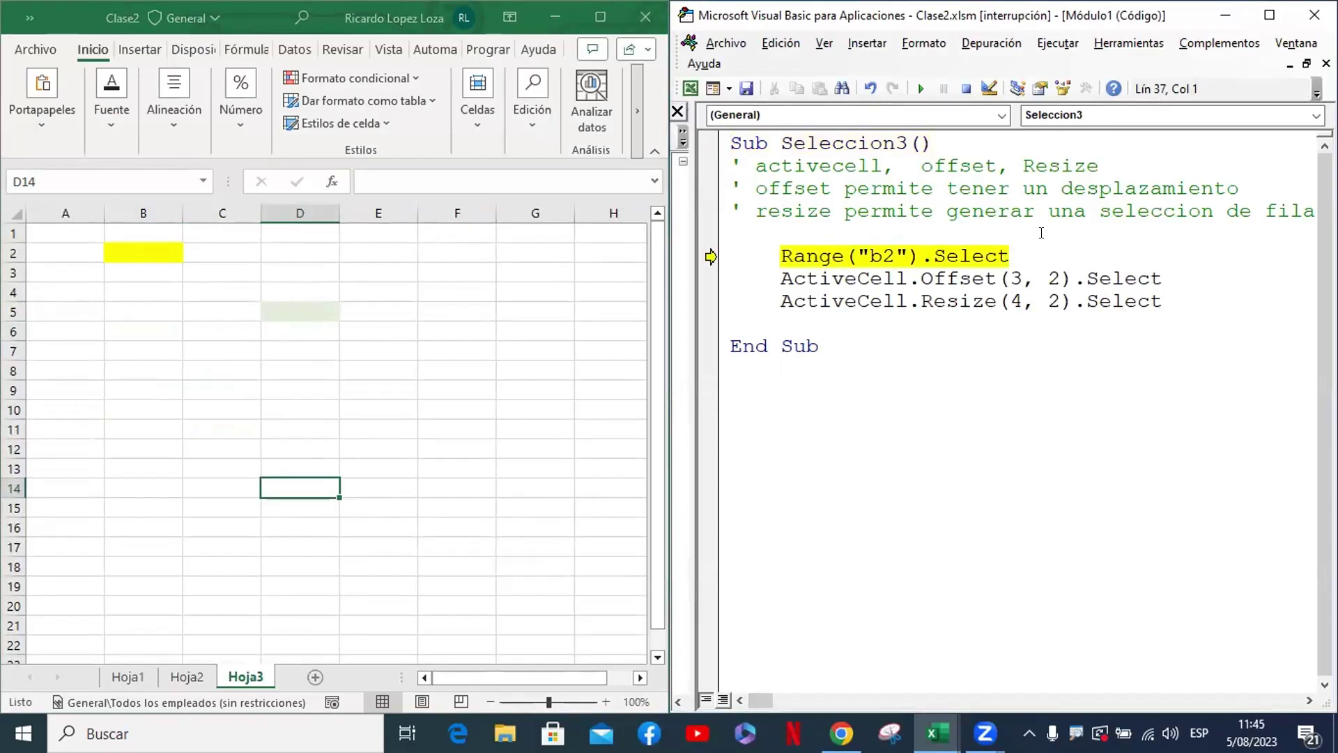
key("F8")
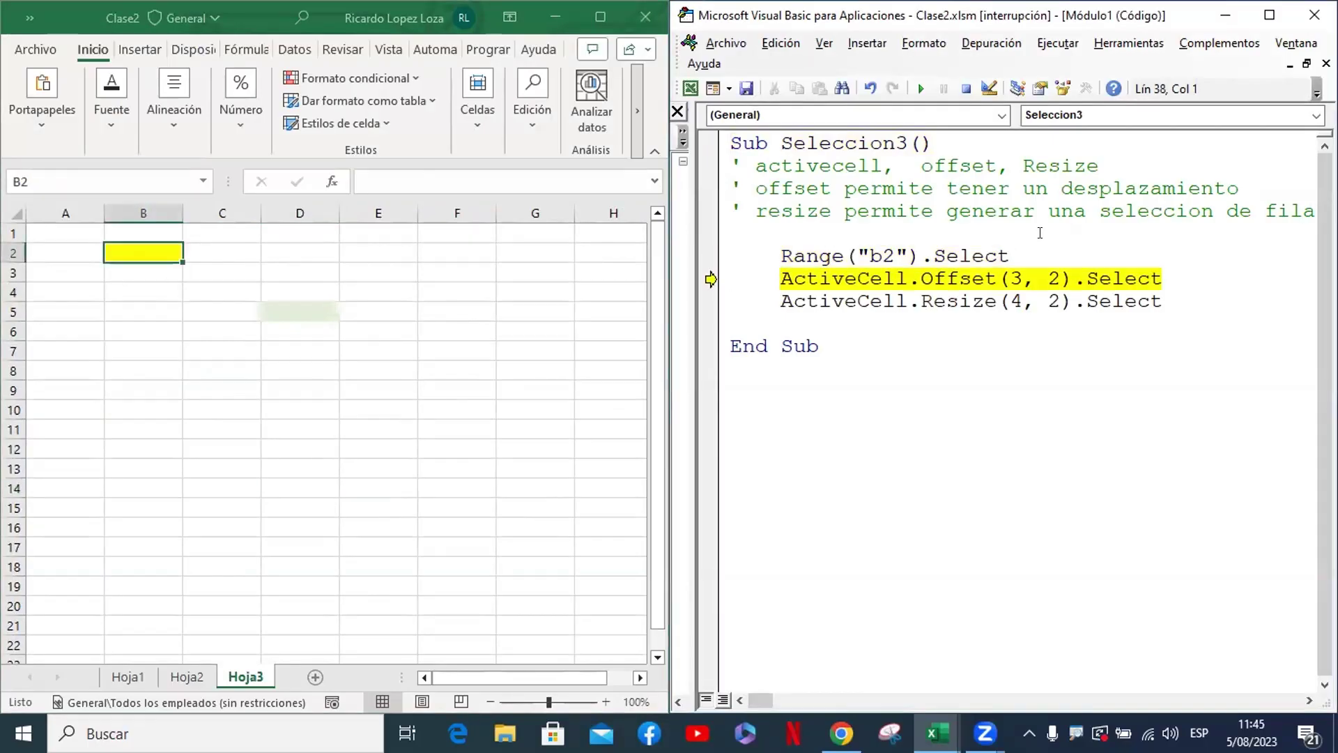
key("F8")
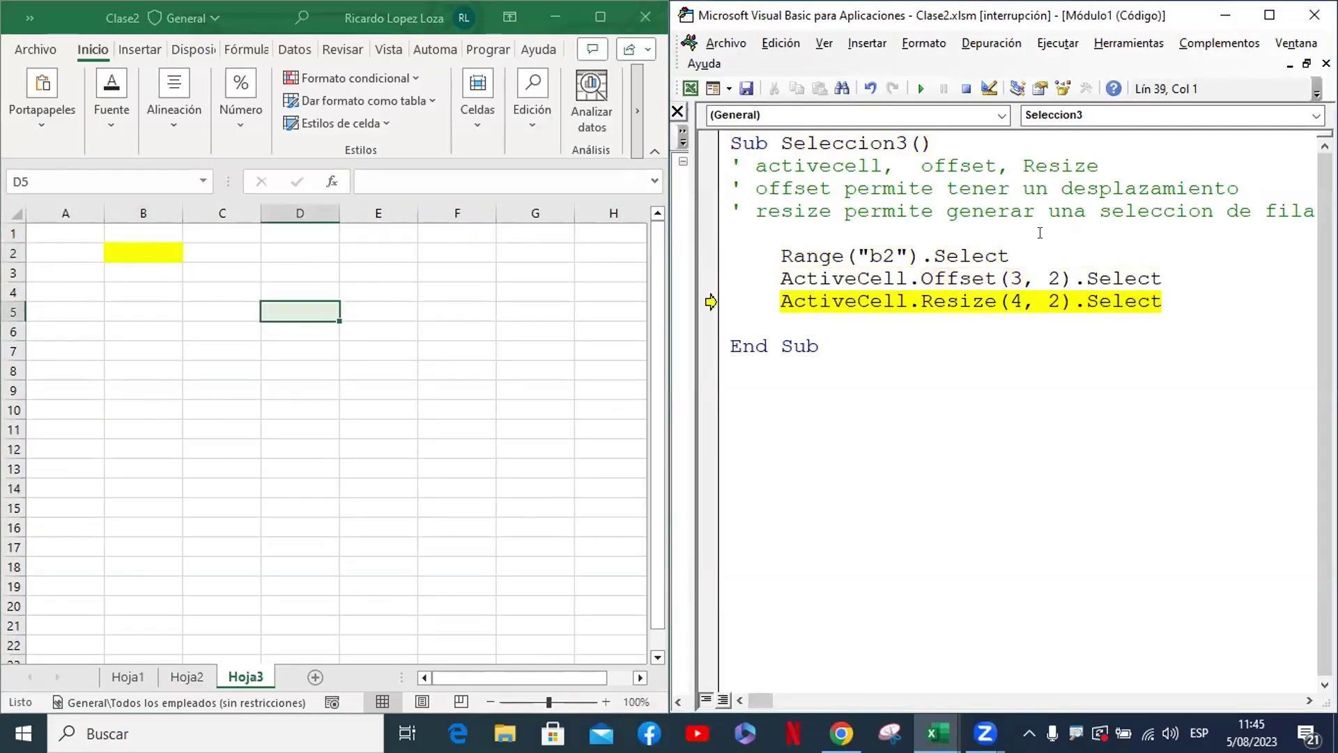
key("F8")
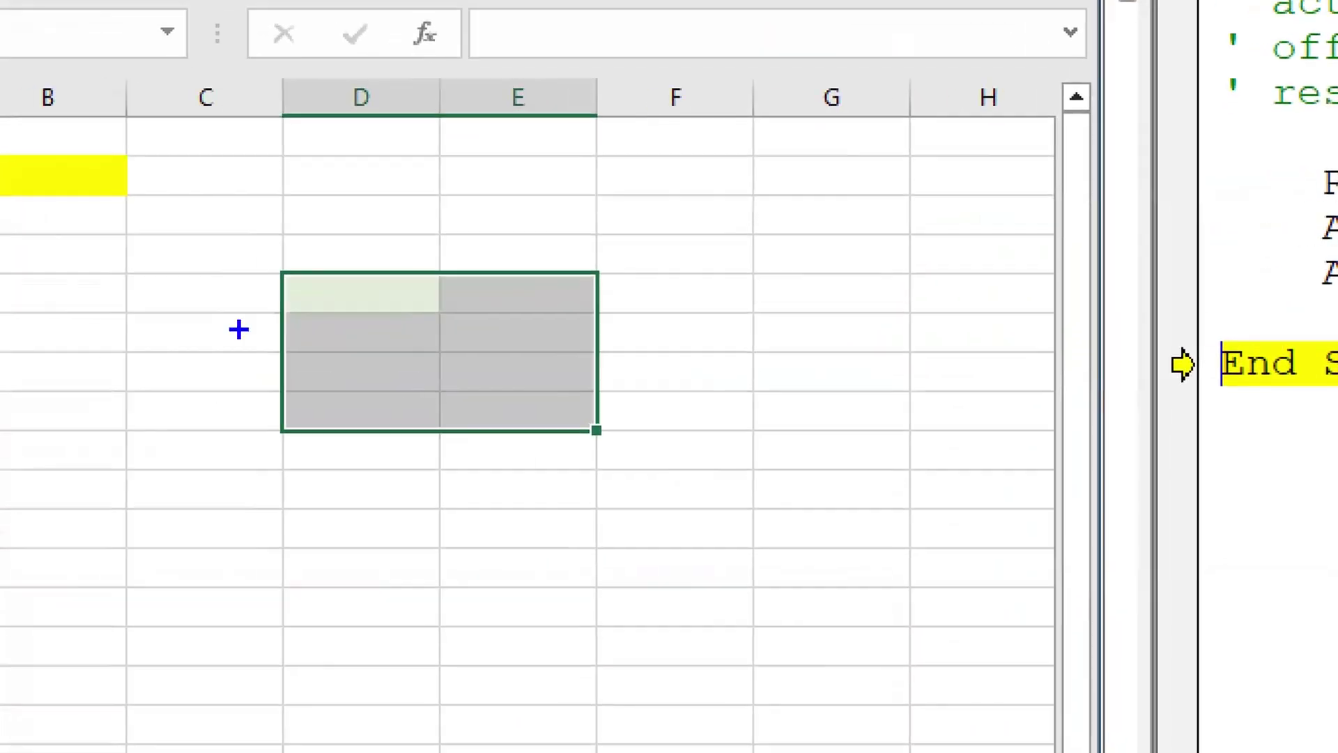
Drag over the sheet around the D5:E8 block, then press Escape and select D8
left_click_drag(228, 327, 253, 309)
left_click_drag(237, 363, 268, 334)
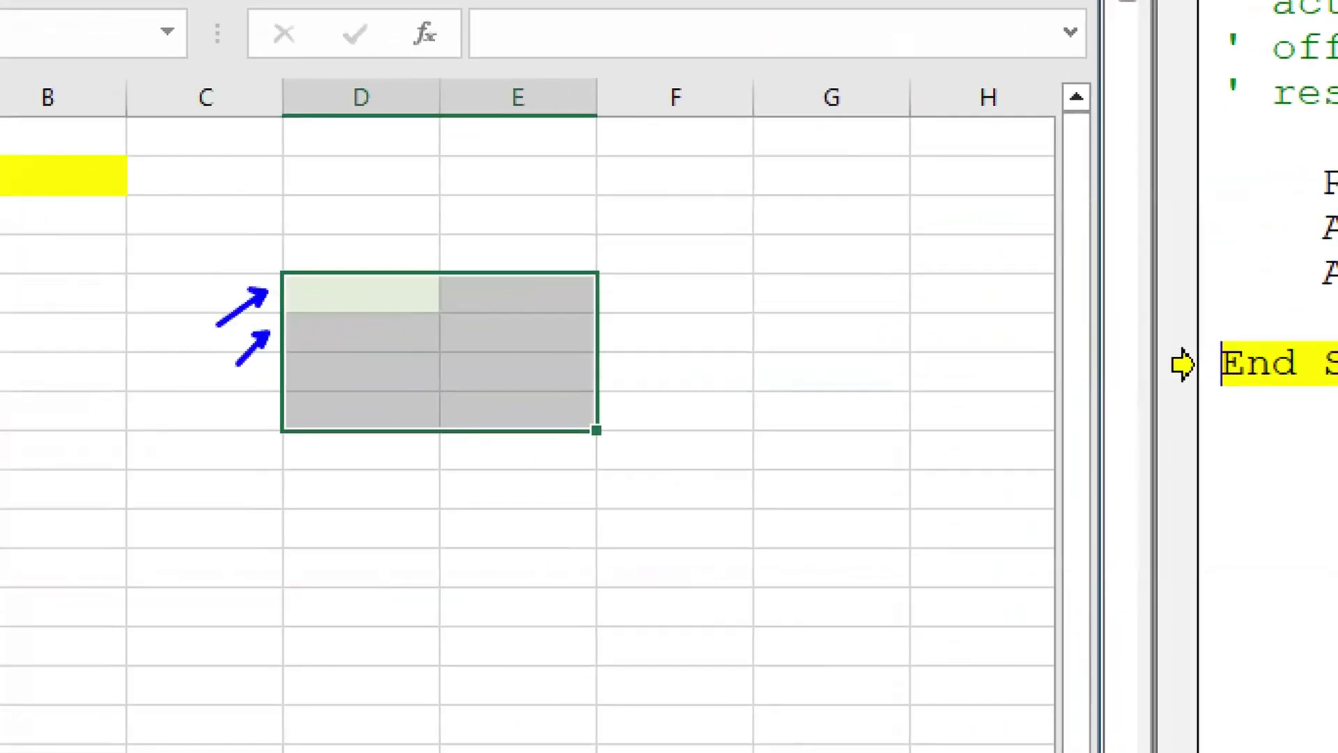
left_click_drag(243, 390, 264, 366)
left_click_drag(252, 446, 276, 420)
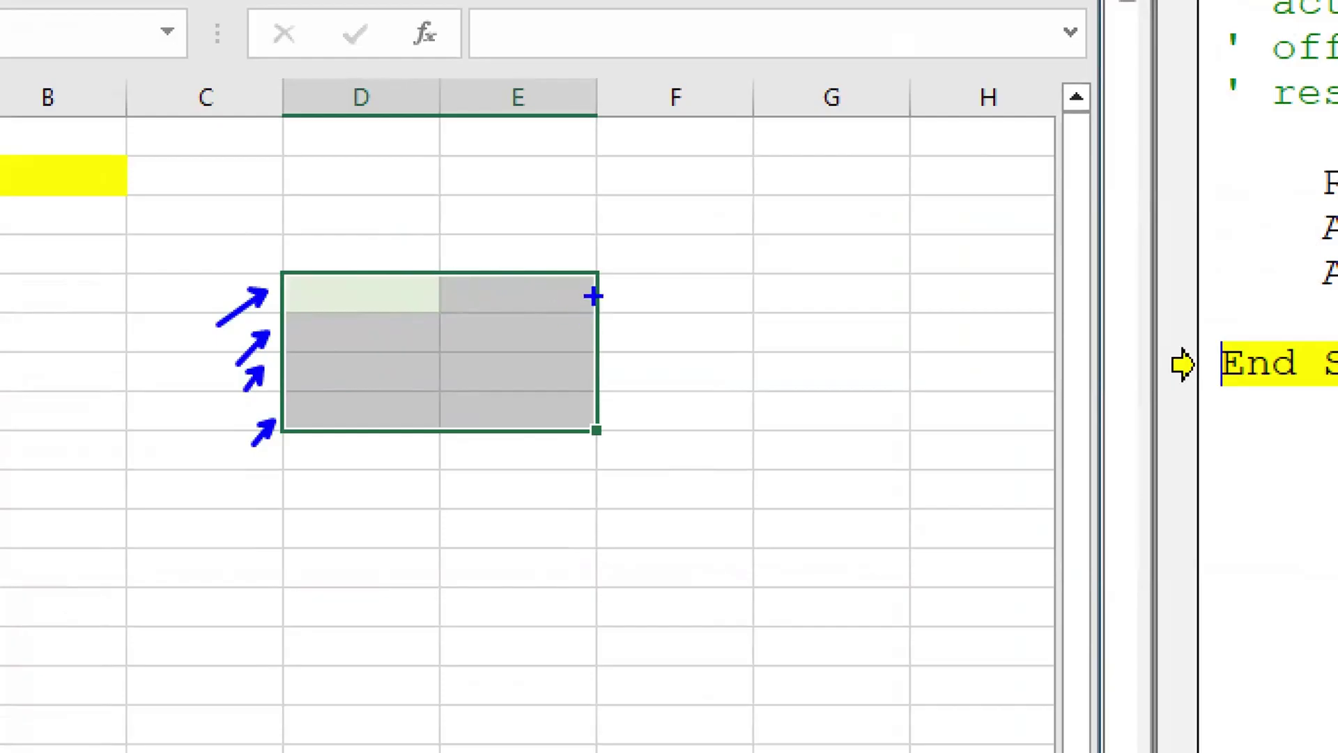
left_click_drag(365, 232, 406, 201)
left_click_drag(507, 248, 534, 221)
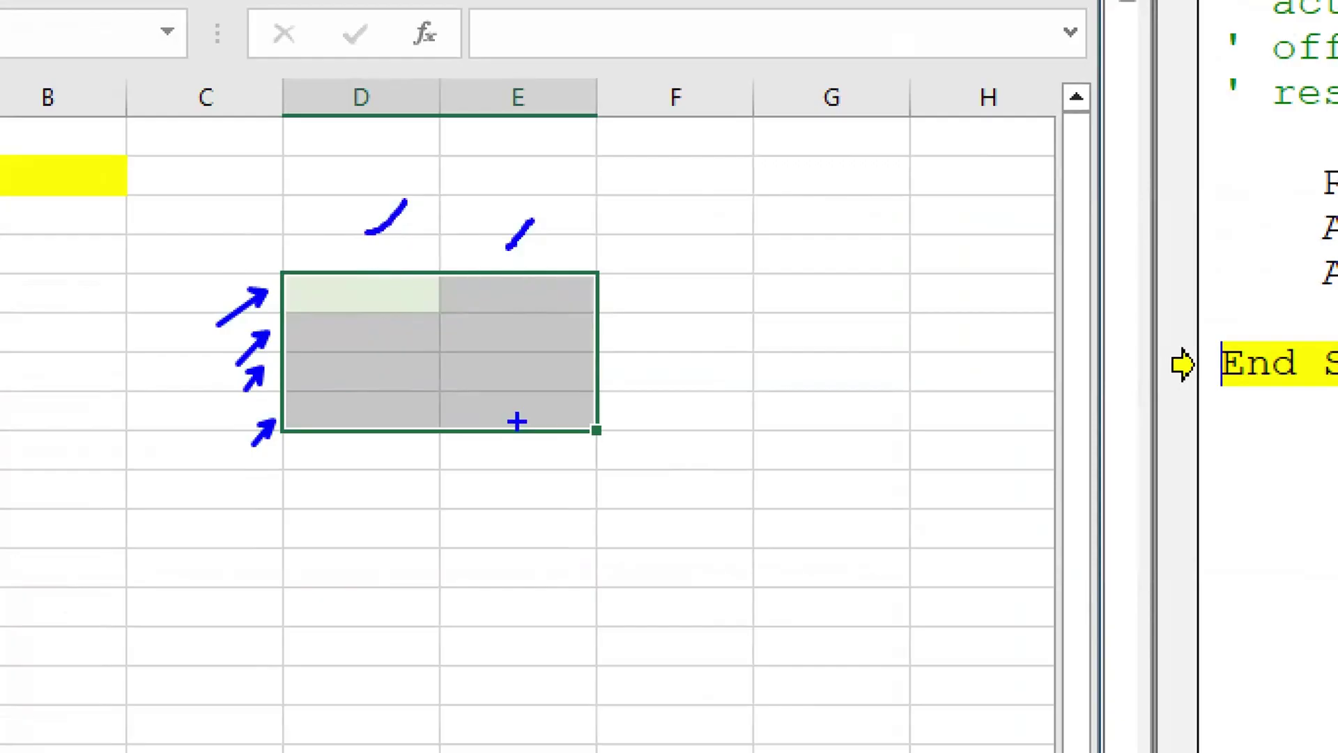
key("Escape")
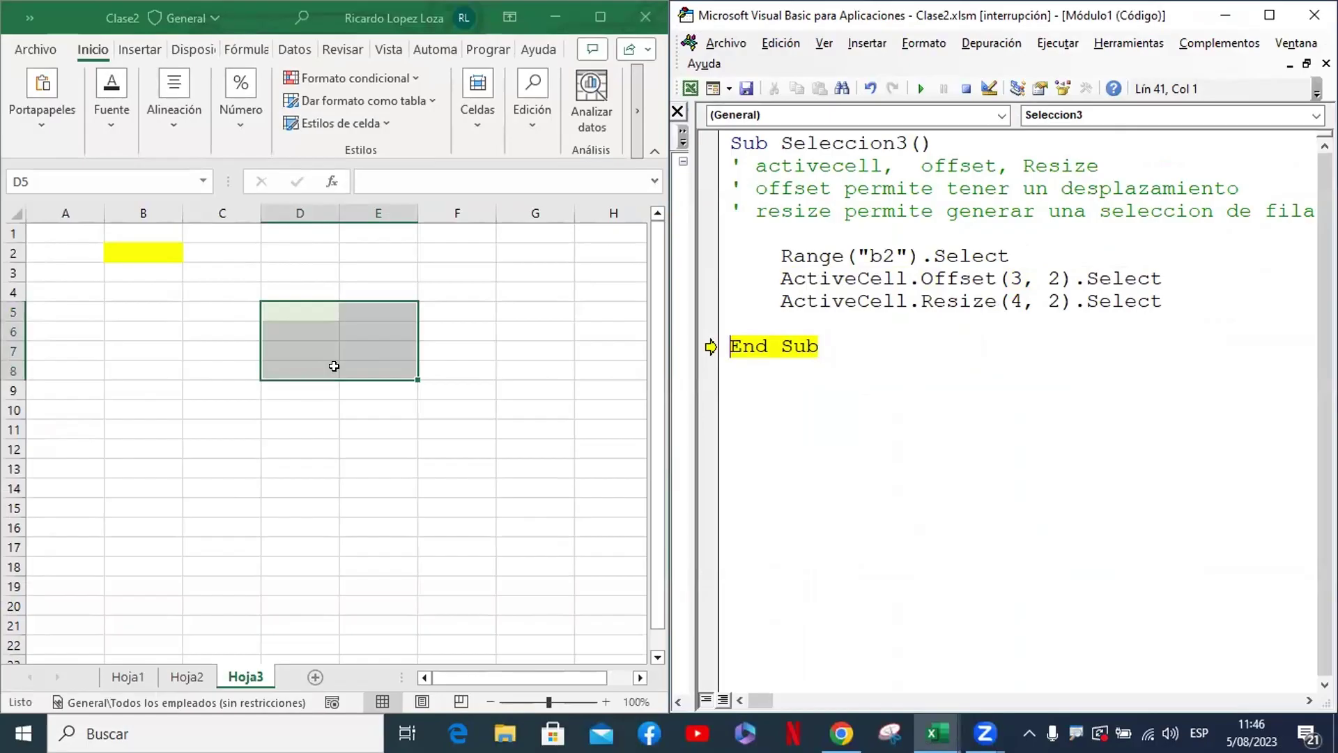
left_click(330, 367)
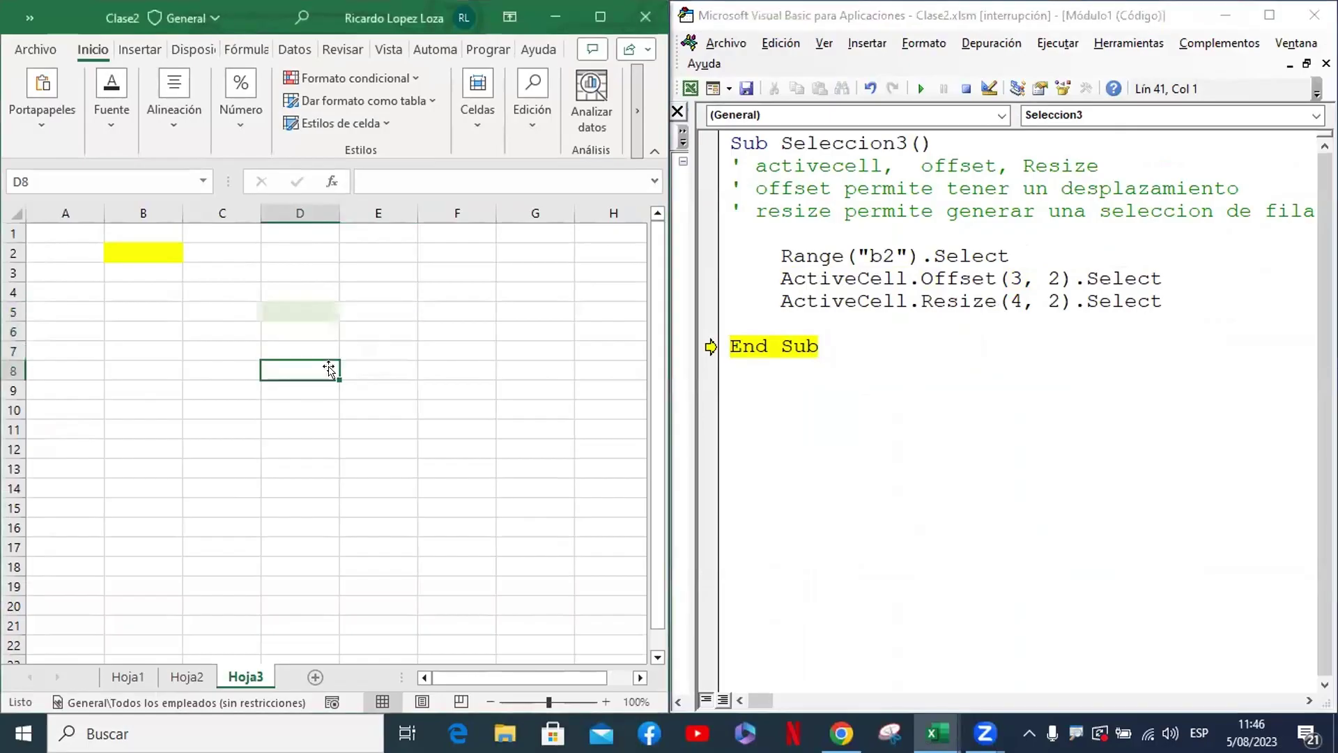
Select D5:E8 by hand, then end the paused Seleccion3 run and maximize the code editor
mouse_move(308, 311)
left_mouse_down()
mouse_move(308, 372)
mouse_move(388, 370)
left_mouse_up()
left_click(377, 412)
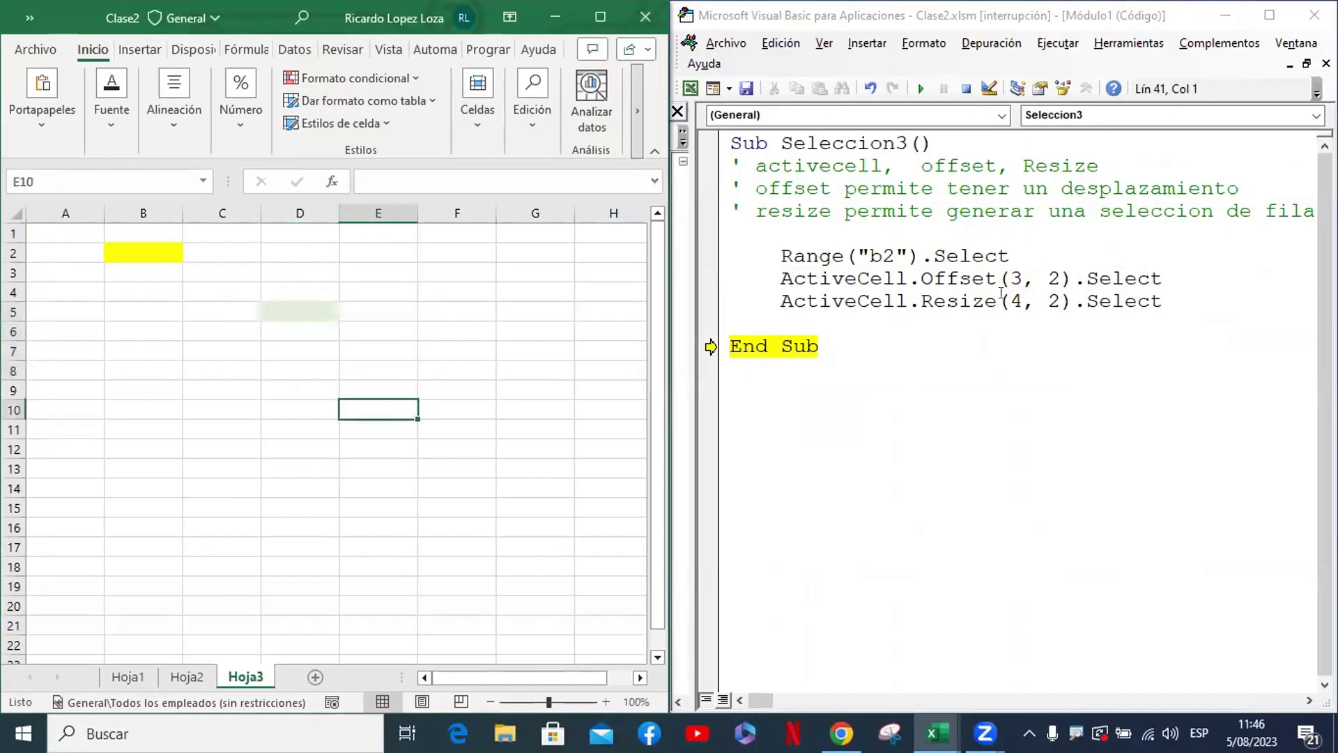
left_click(926, 386)
key("F8")
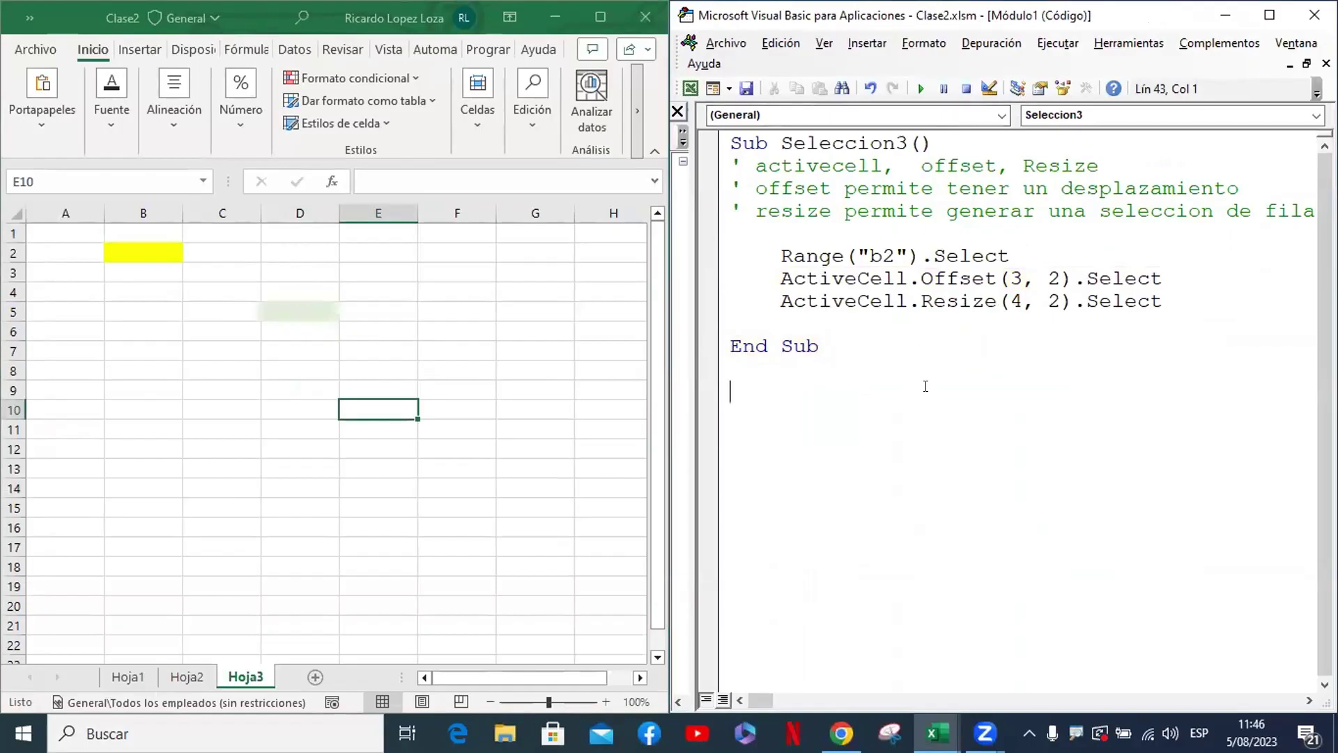
left_click(870, 326)
left_click(1269, 15)
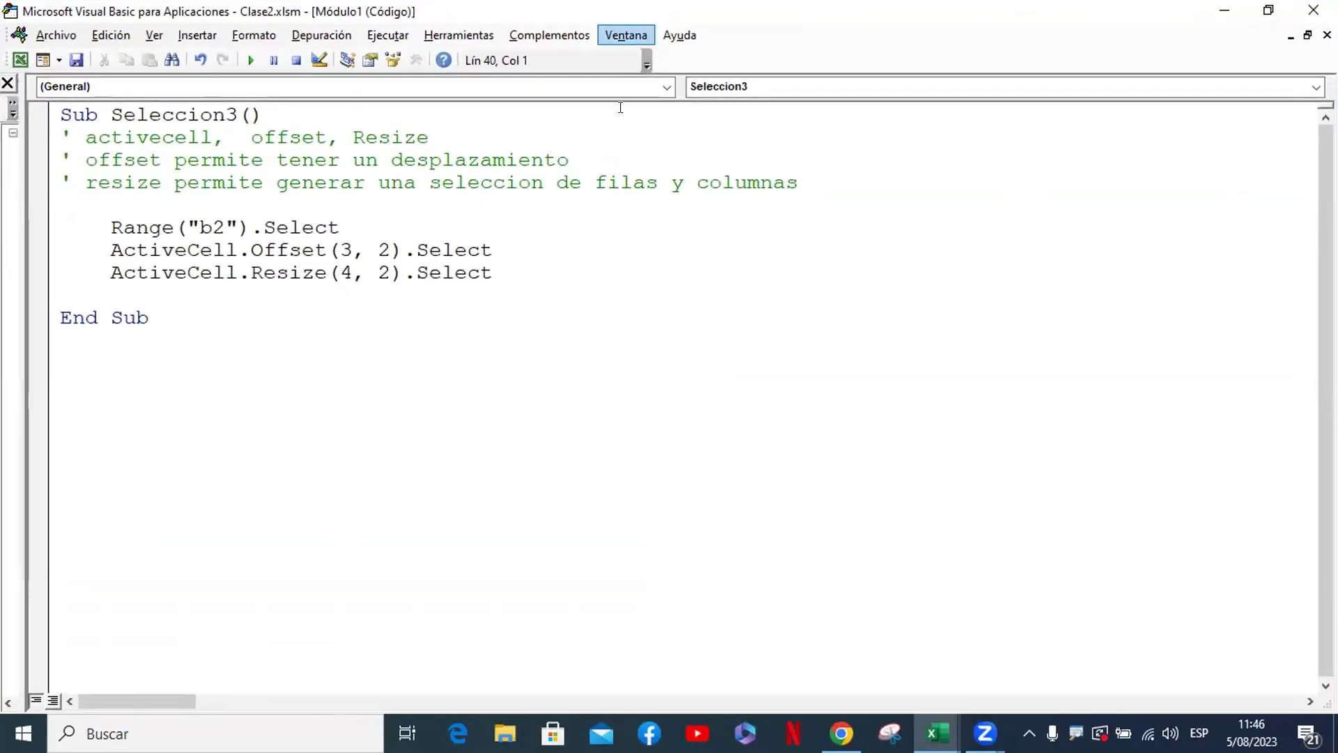
Switch to Full Module View and add an empty Sub Seleccion4 below Seleccion3
left_click(321, 275)
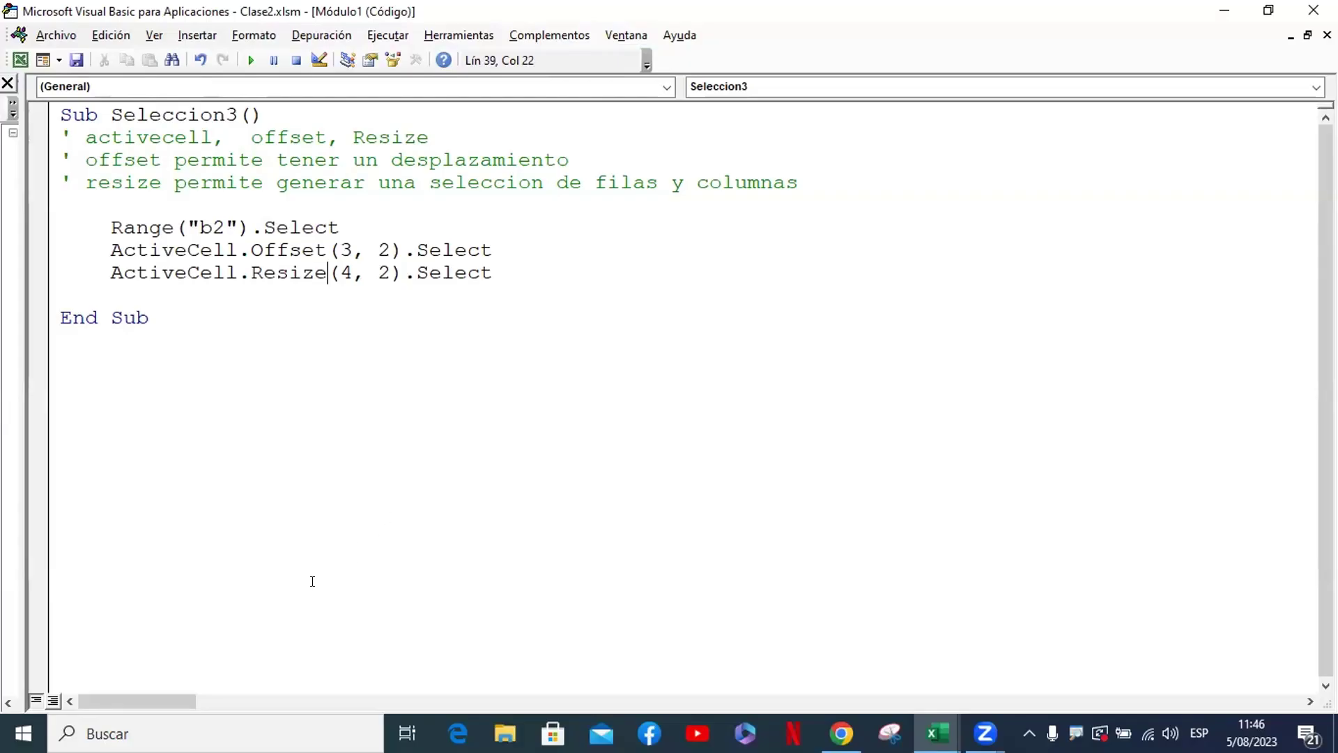
left_click(52, 701)
scroll(277, 478, "down", 2)
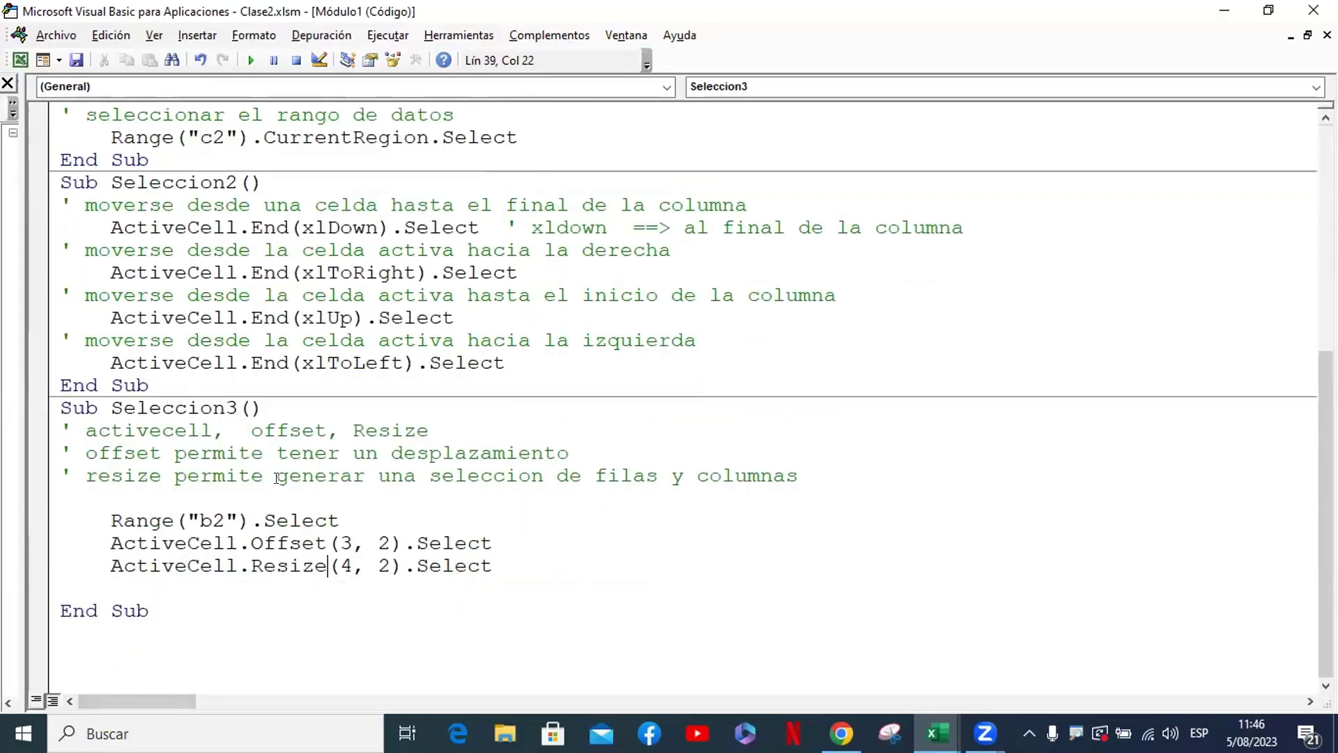
left_click(148, 624)
type("s")
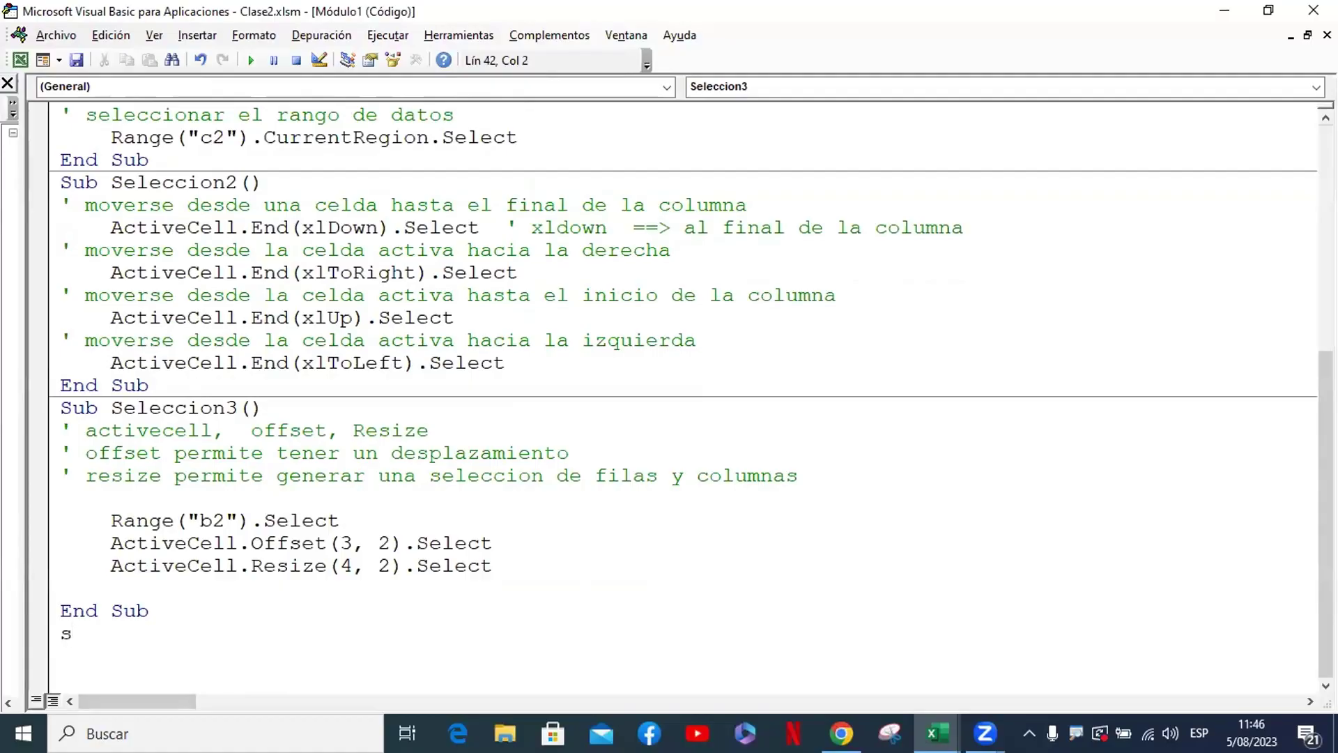
key("BackSpace")
type("S")
type("ub S")
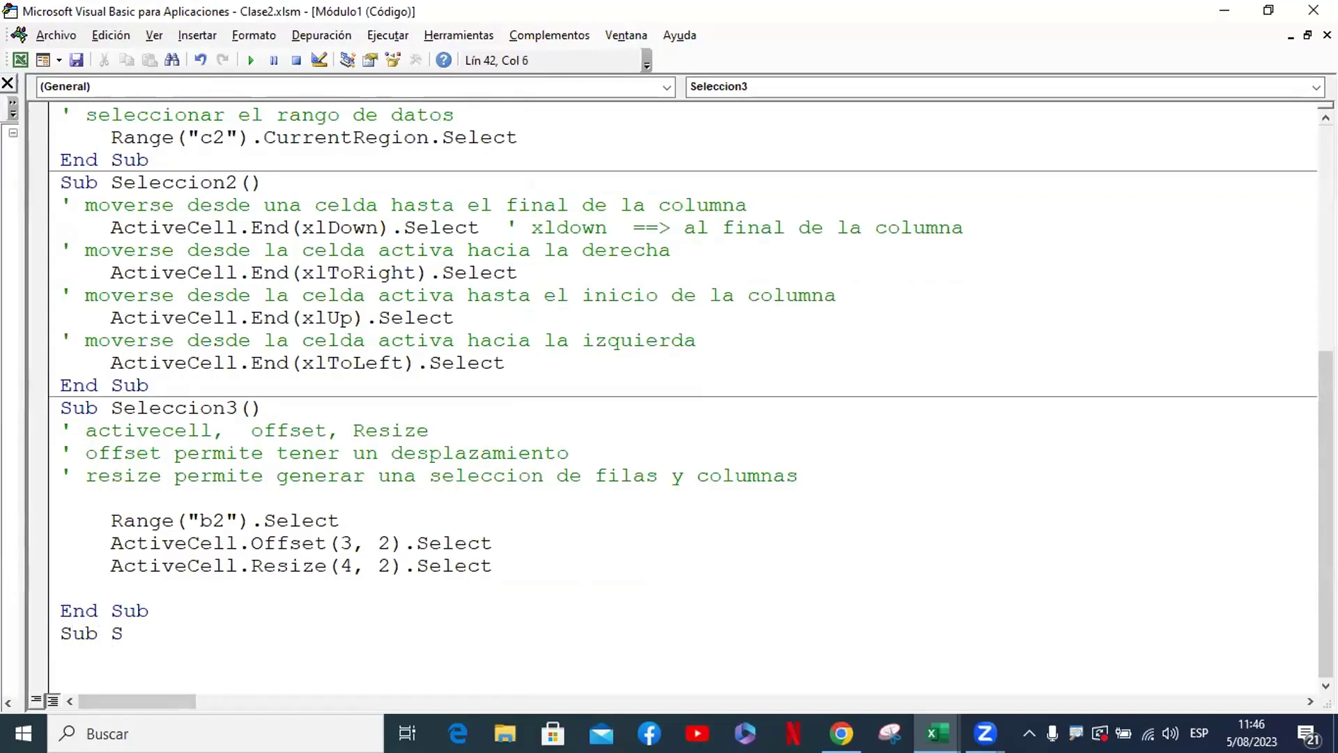
type("eleccio")
type("n4")
key("Return")
Start Seleccion4's body with an indented Range("b2").Offset line
scroll(226, 619, "down", 1)
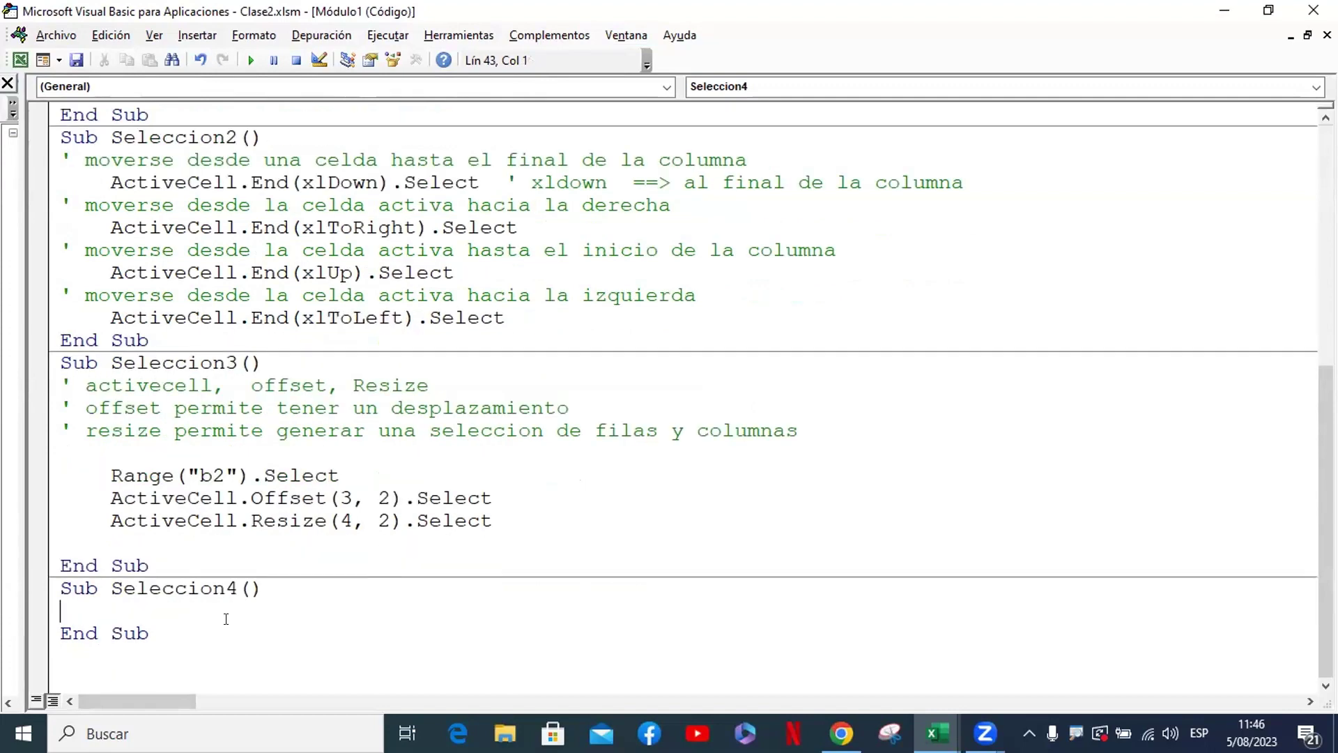
key("Down")
key("Down")
key("Down")
key("Down")
key("Down")
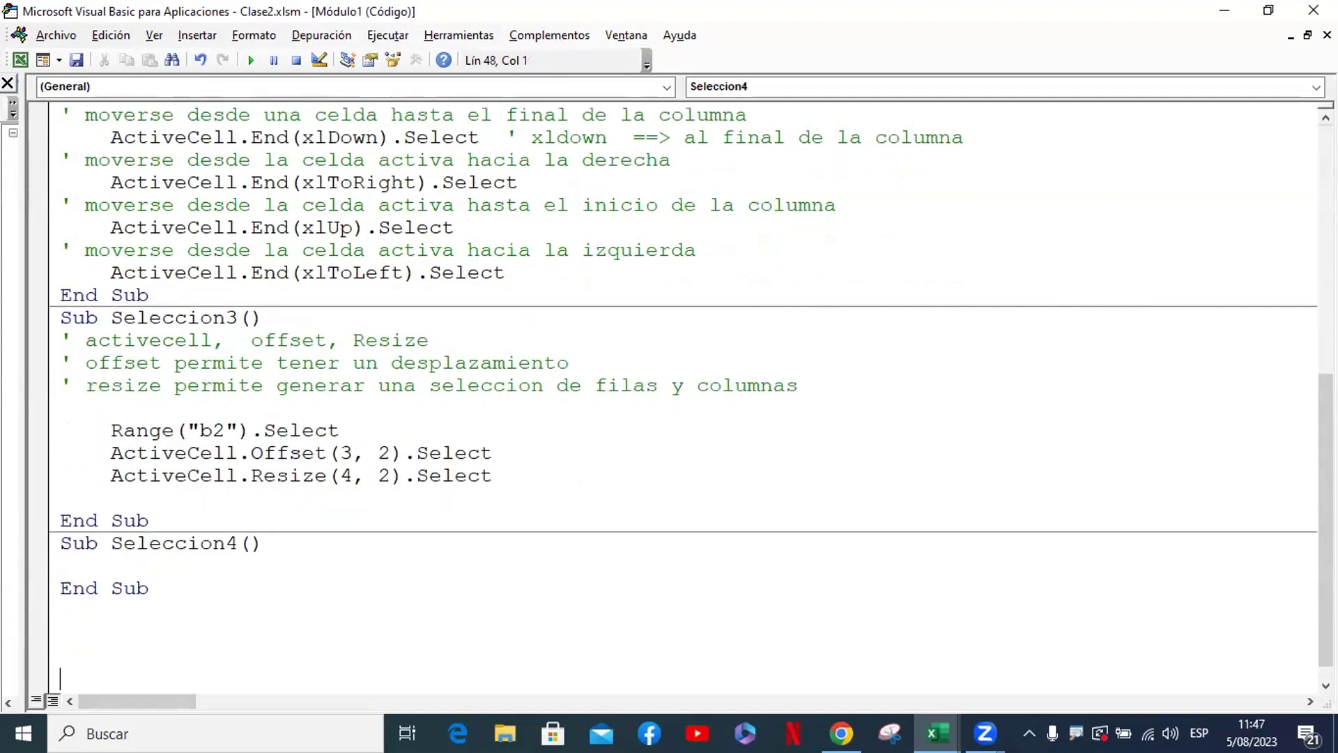
key("Down")
key("Down")
key("Down")
key("Down")
key("Down")
key("Down")
key("Down")
key("Down")
key("Down")
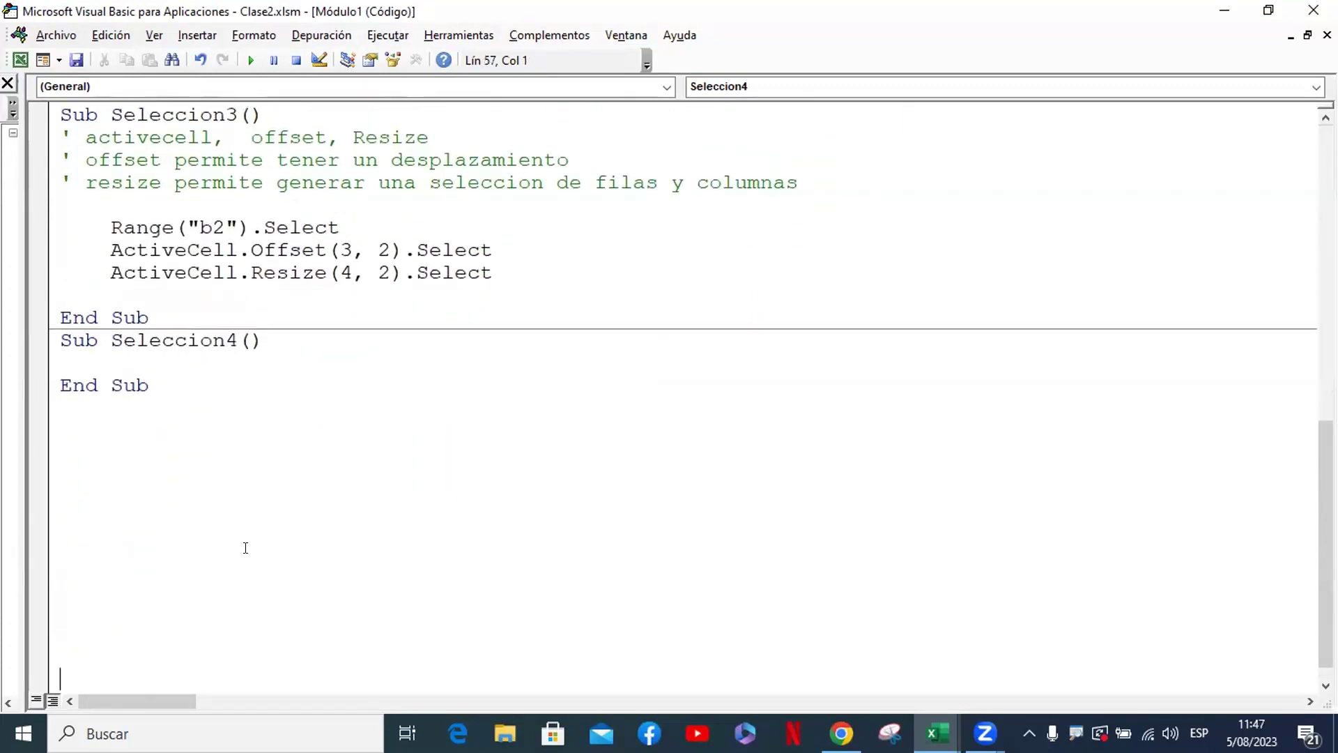
left_click(239, 361)
key("Tab")
type("range")
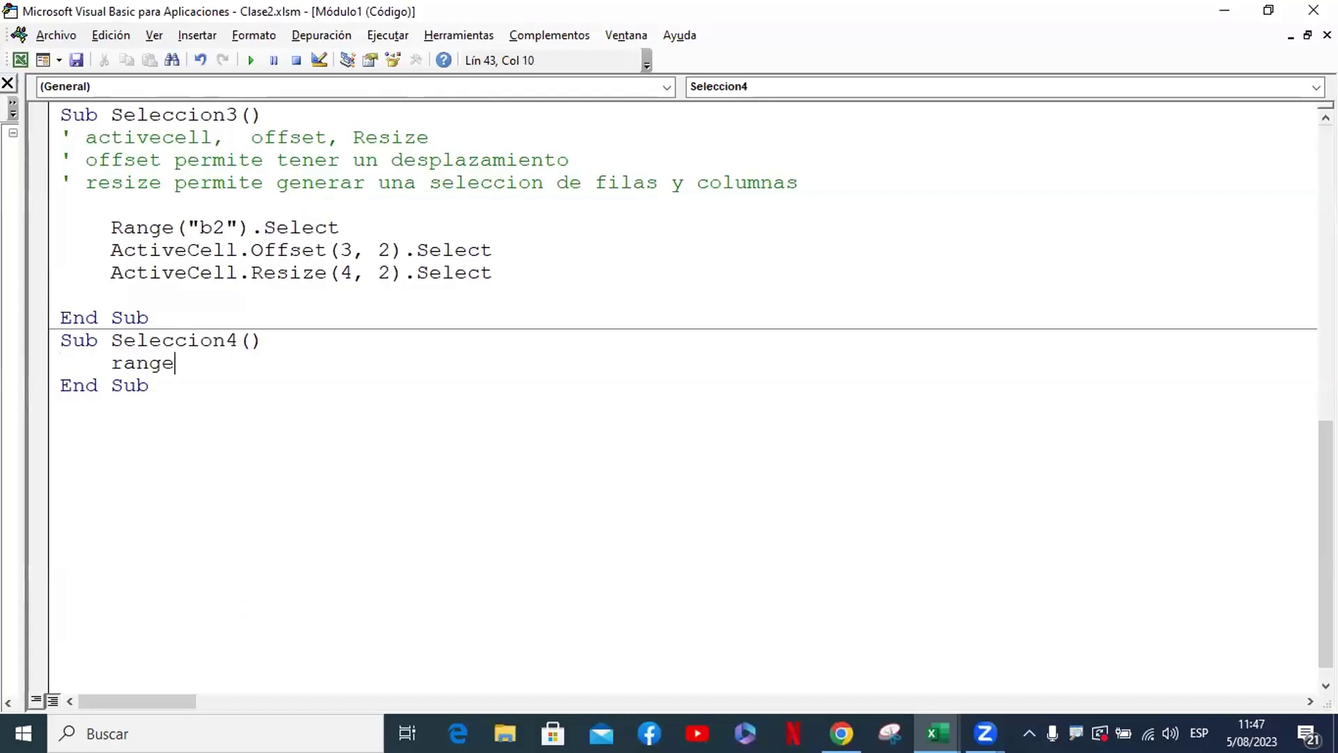
type("(\"b2")
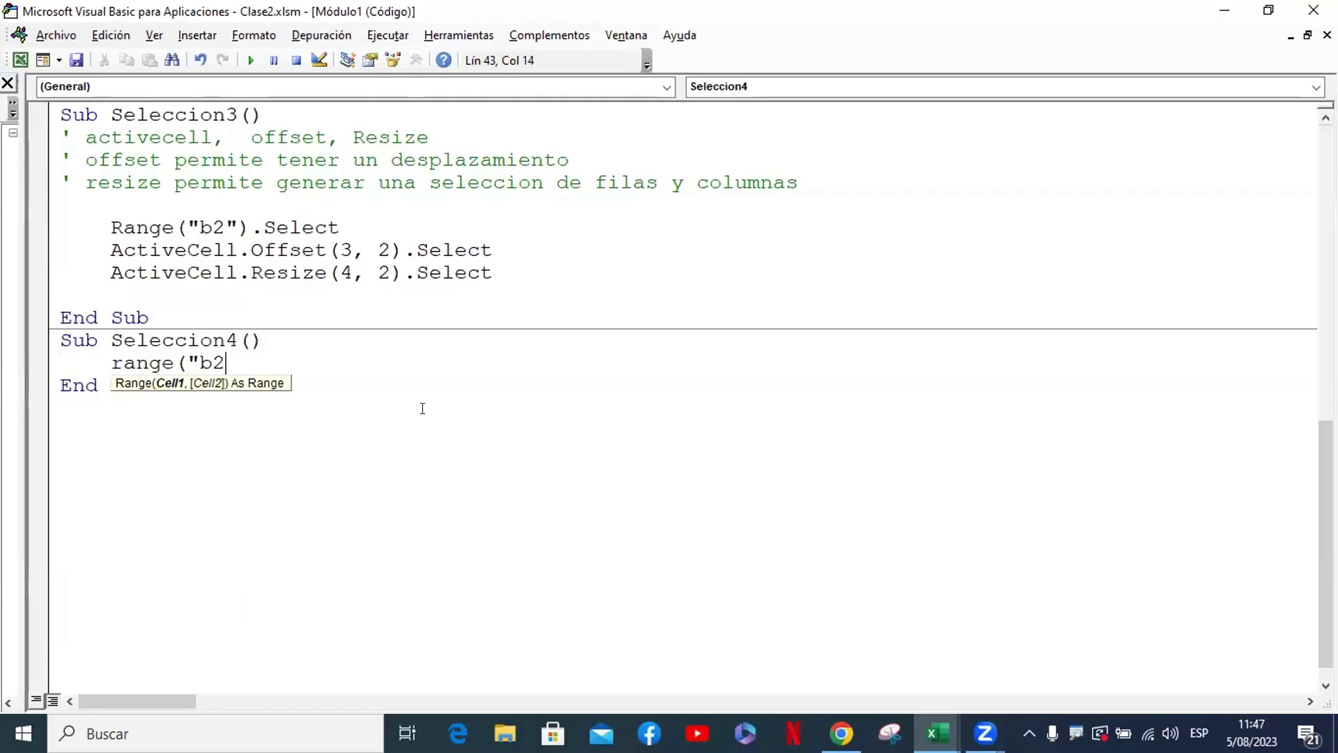
type("\").")
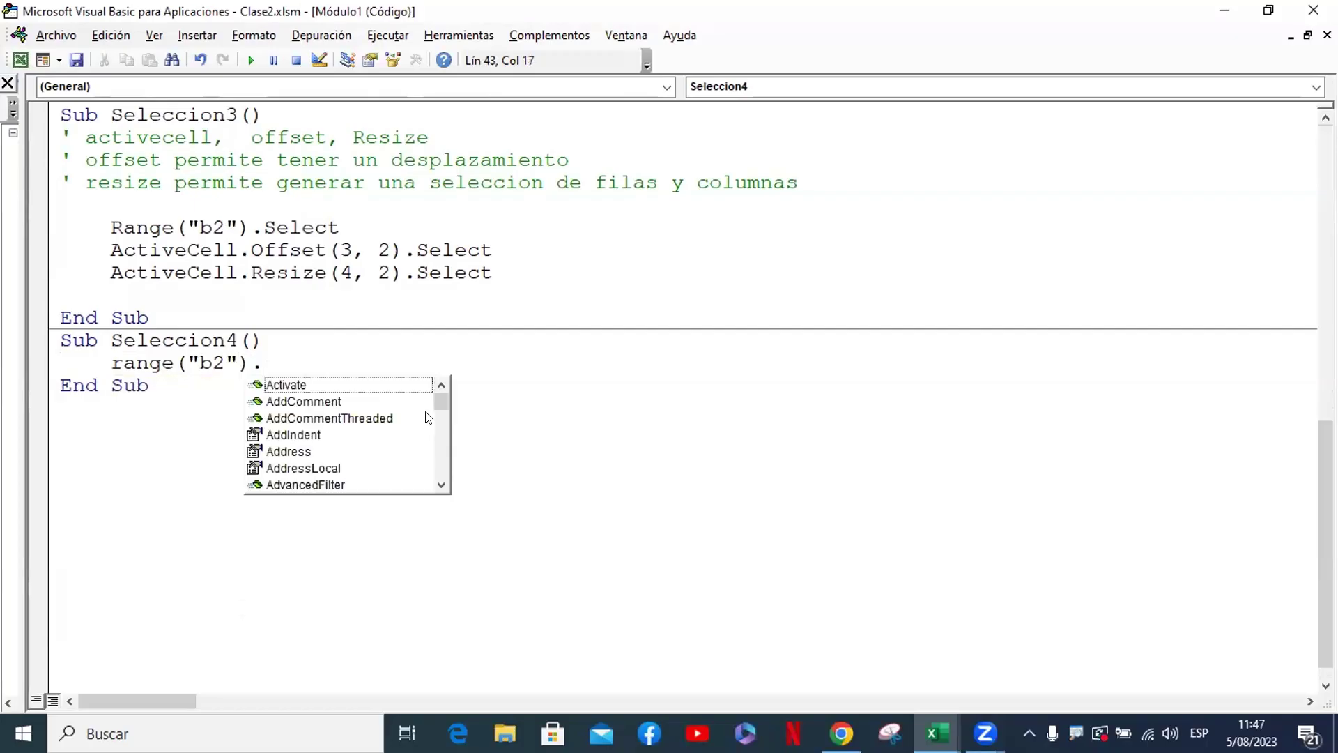
type("o")
key("Tab")
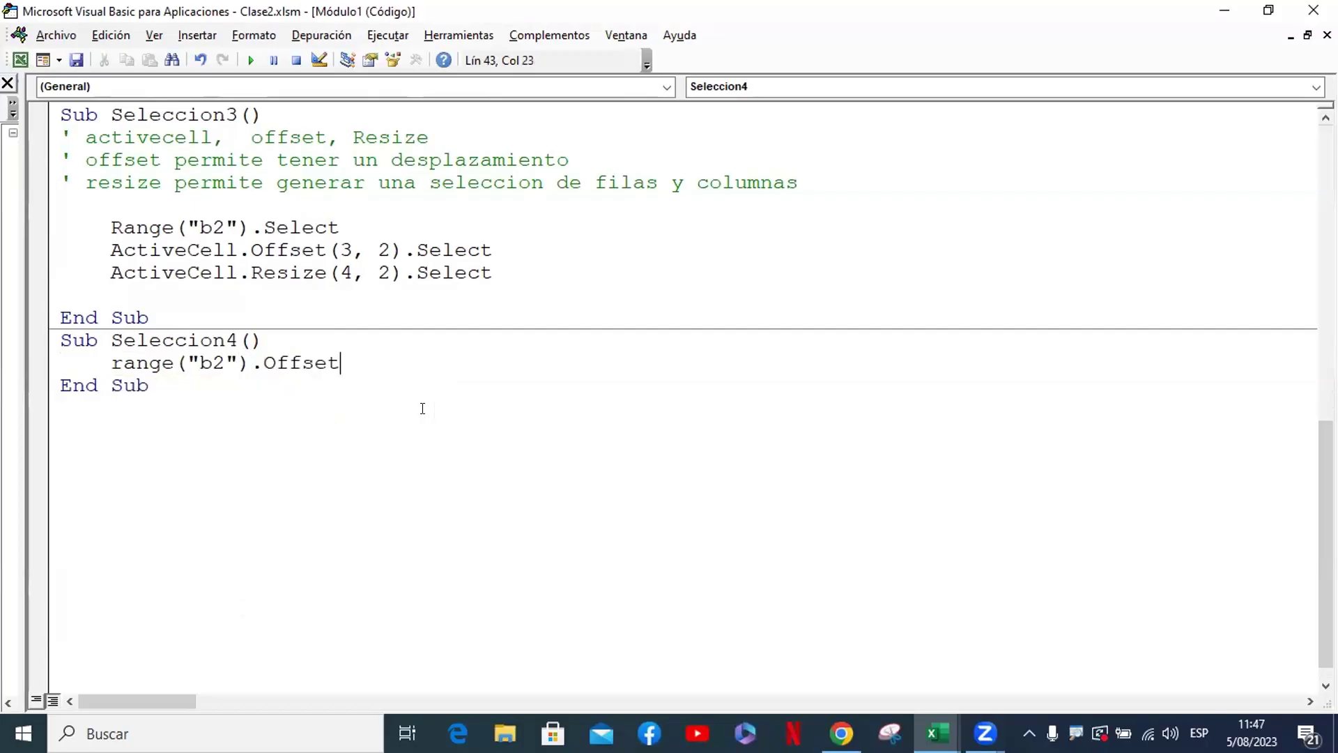
Complete the line as Range("b2").Offset(3, 2).Resize(4, 2).Select and tile the editor beside Excel
type("(3")
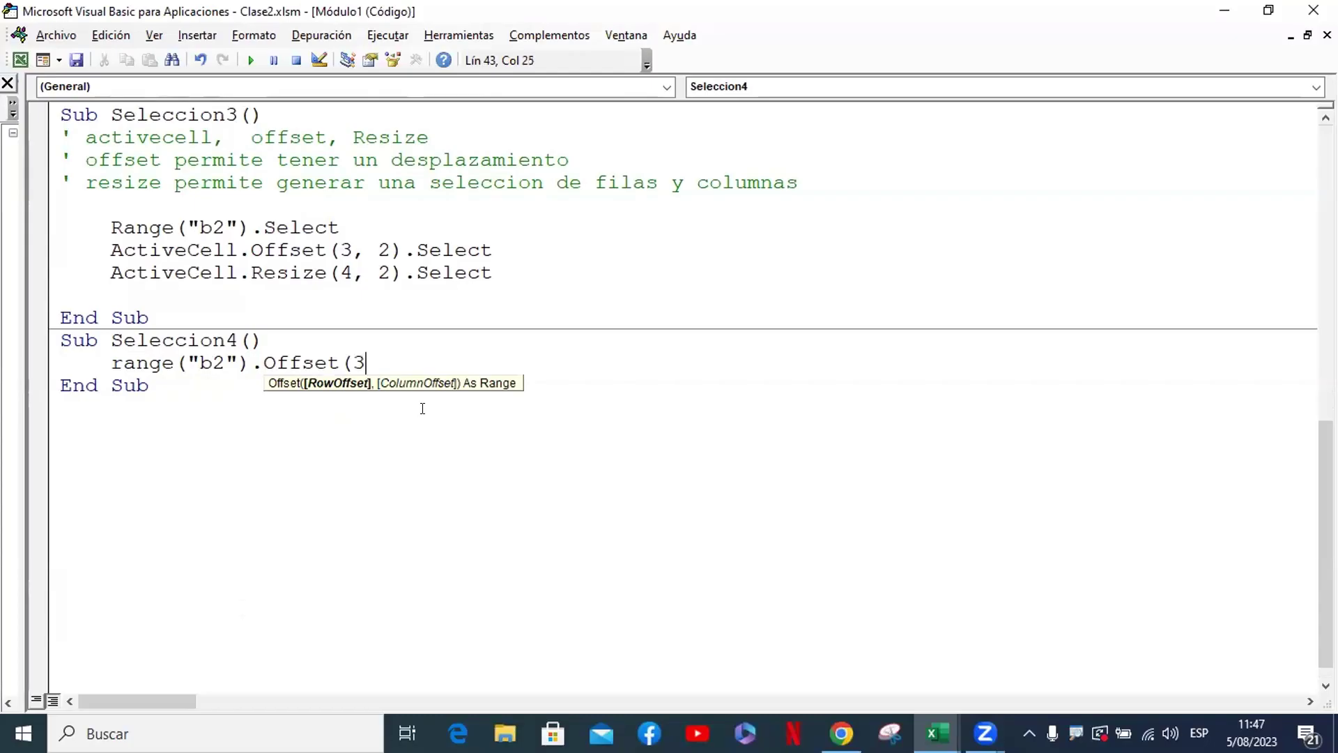
type(",2).")
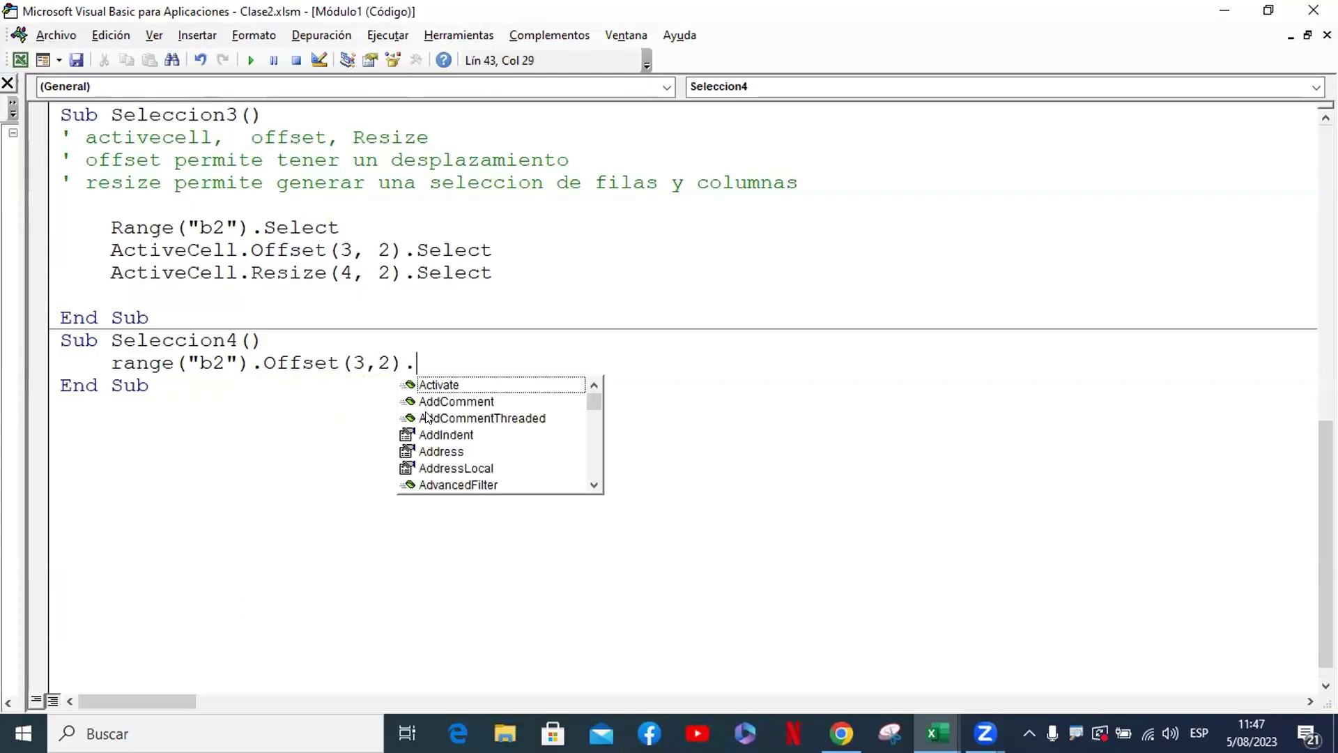
type("re")
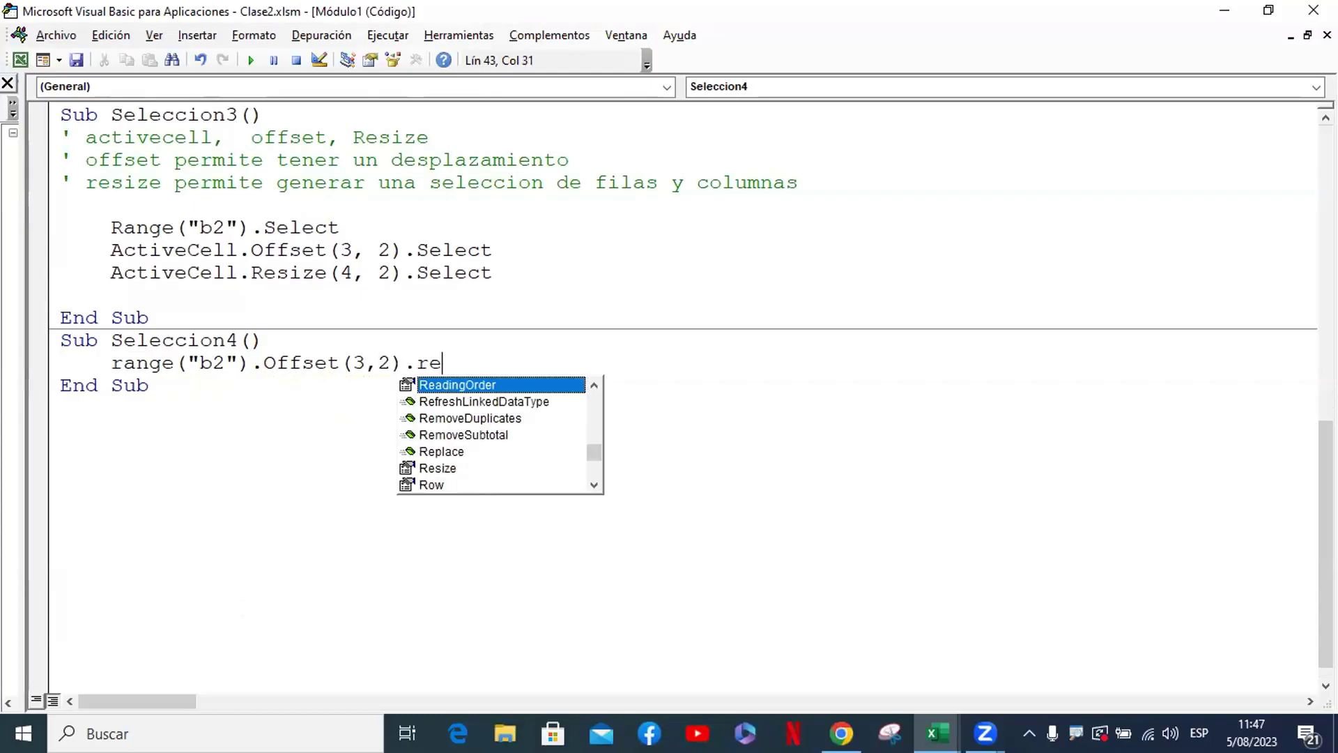
type("zo")
key("BackSpace")
key("BackSpace")
type("s")
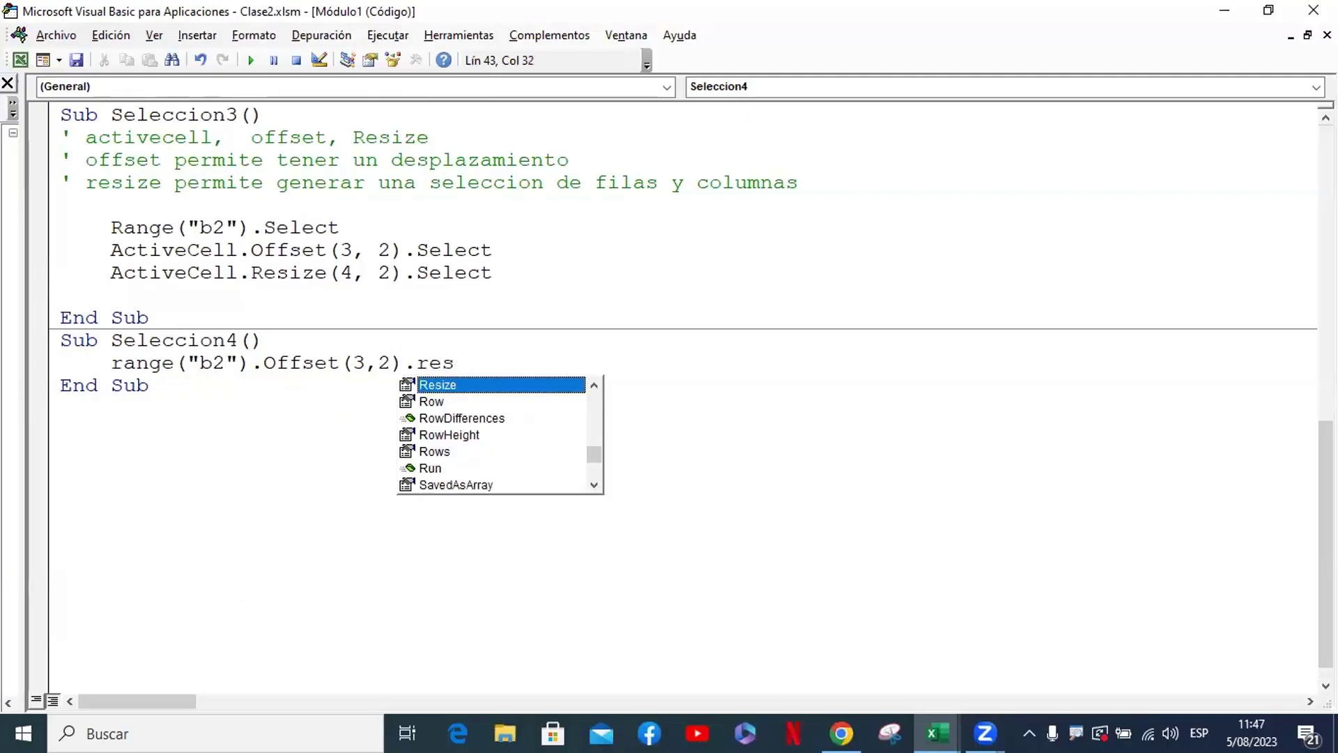
key("Tab")
type("(")
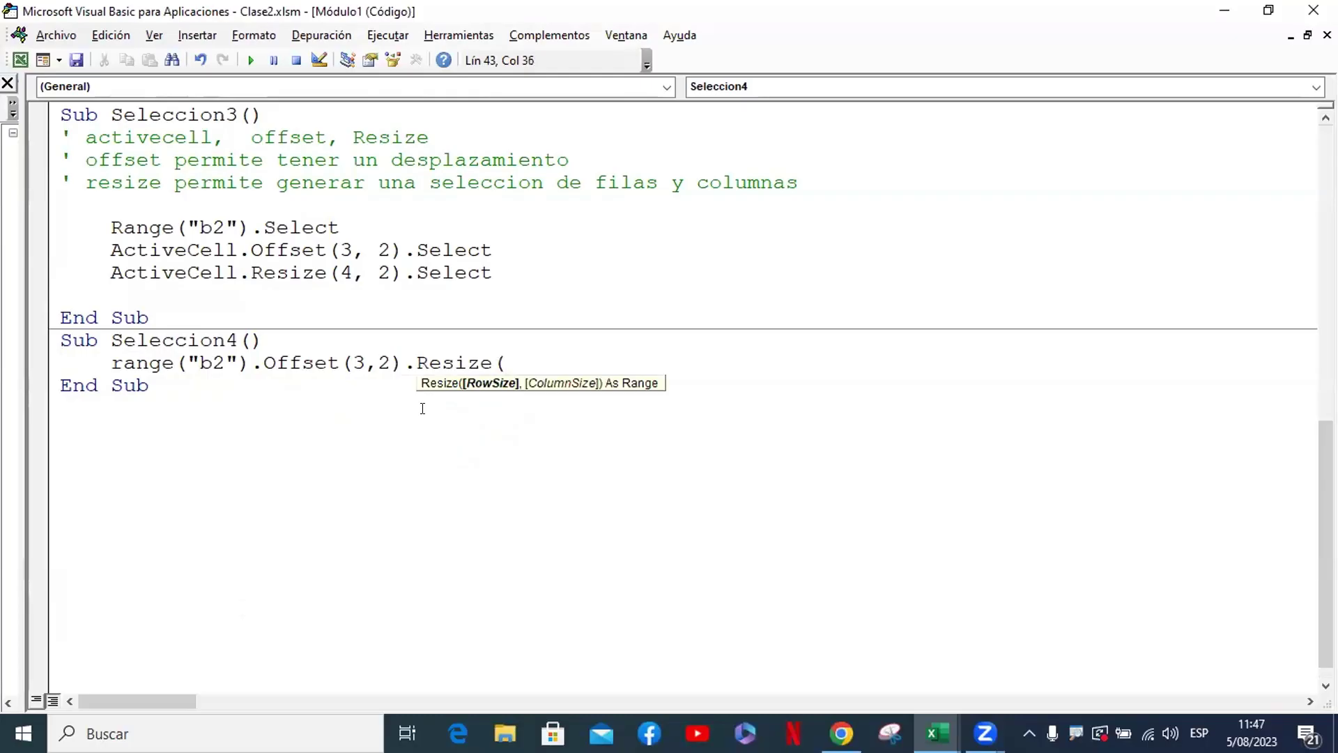
type("4,2)")
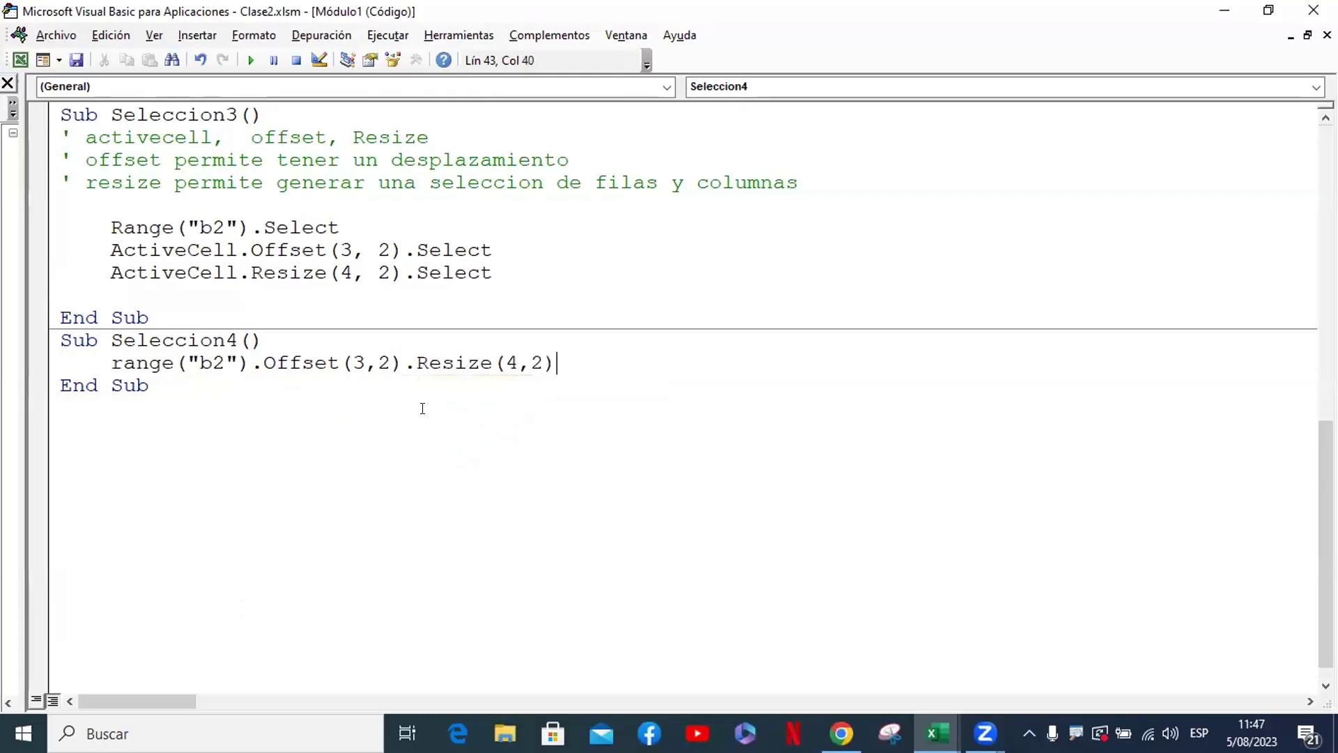
type(".se")
key("Tab")
left_click(422, 408)
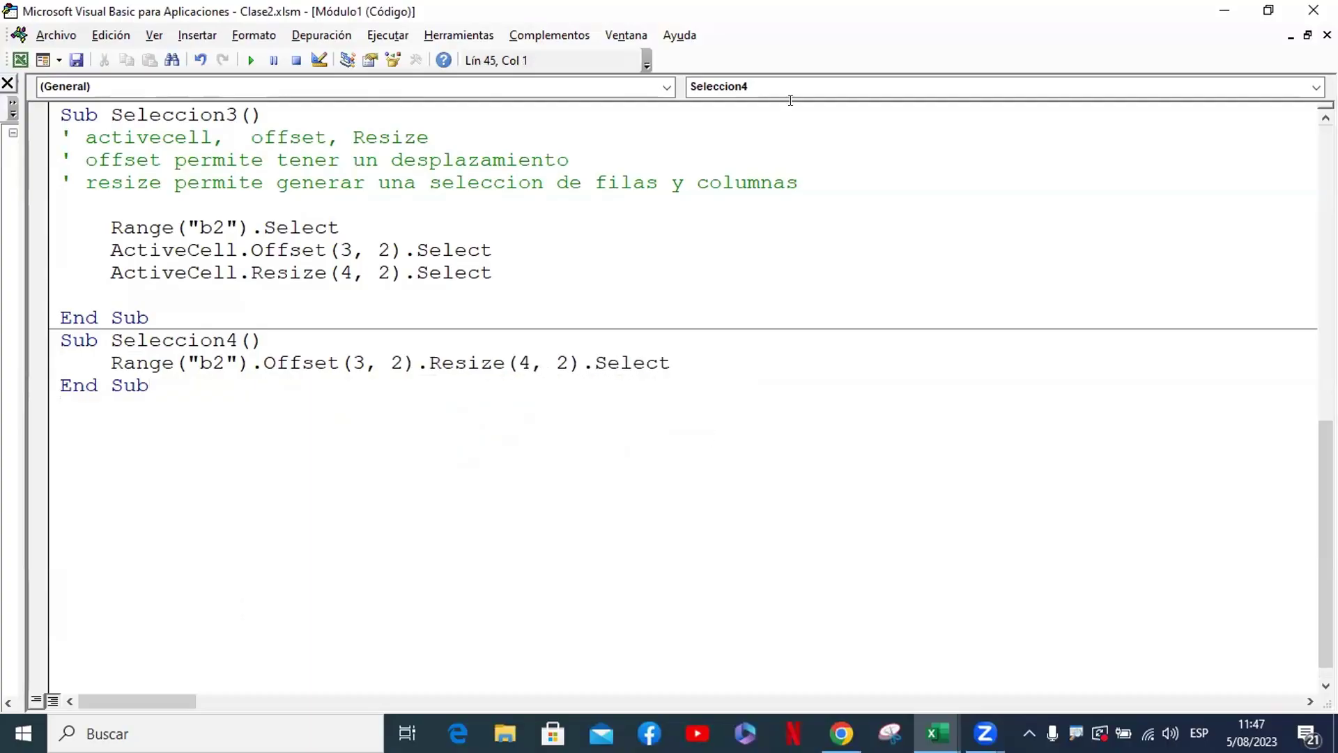
key("super+Down")
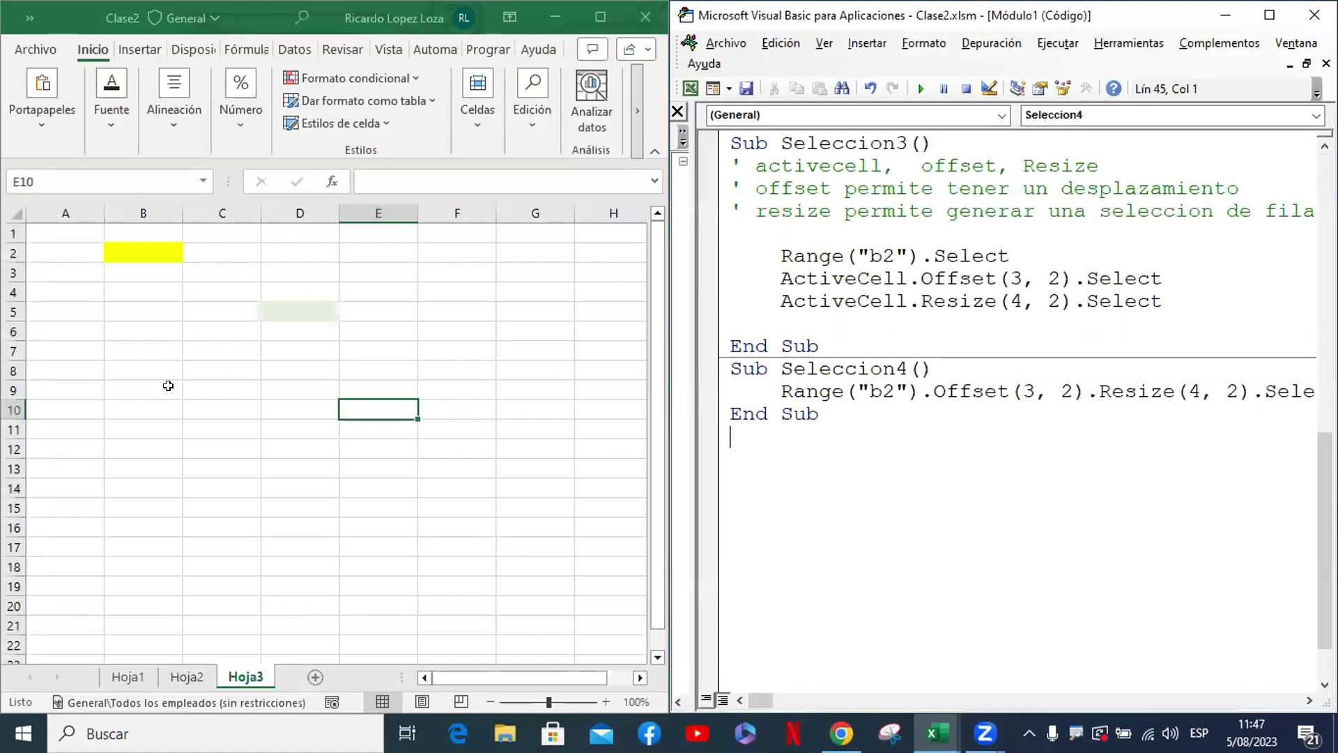
From B6 on Hoja3, step Seleccion4 with F8 to select D5:E8, then maximize the editor
left_click(170, 384)
left_click(140, 325)
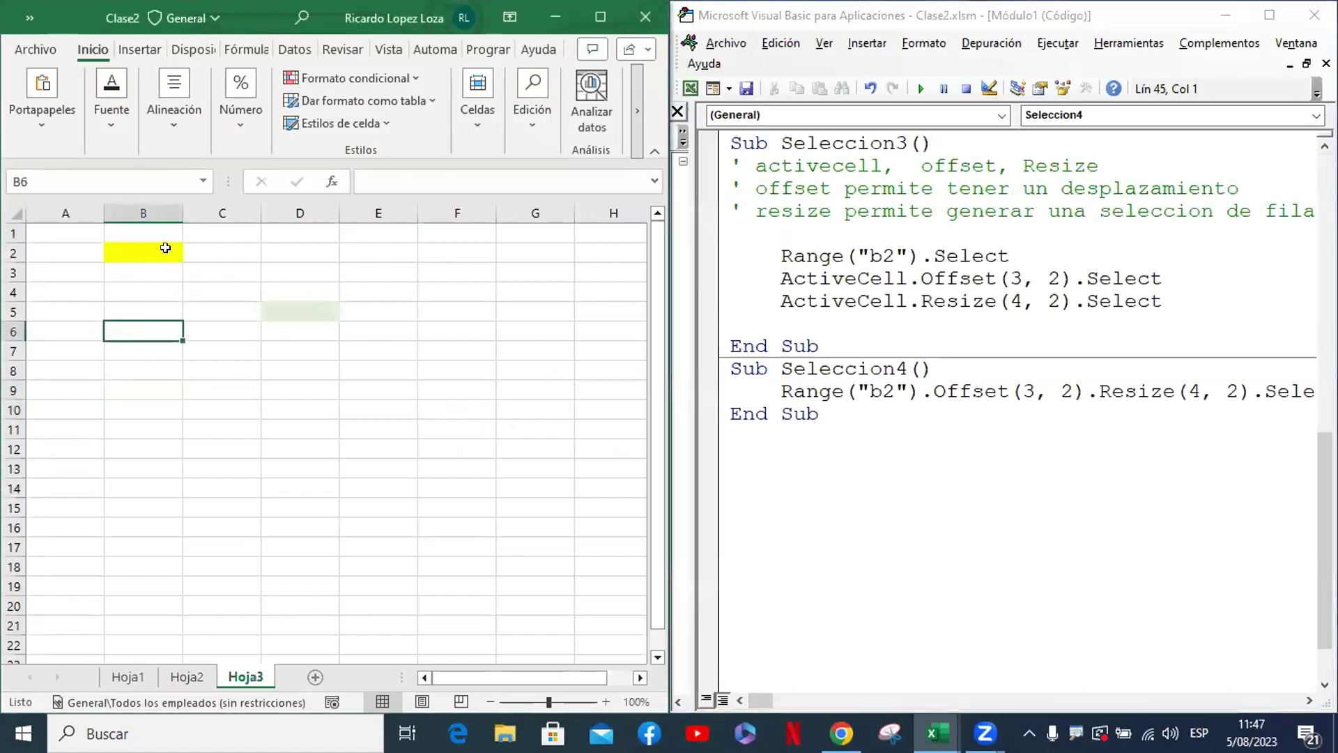
left_click(952, 374)
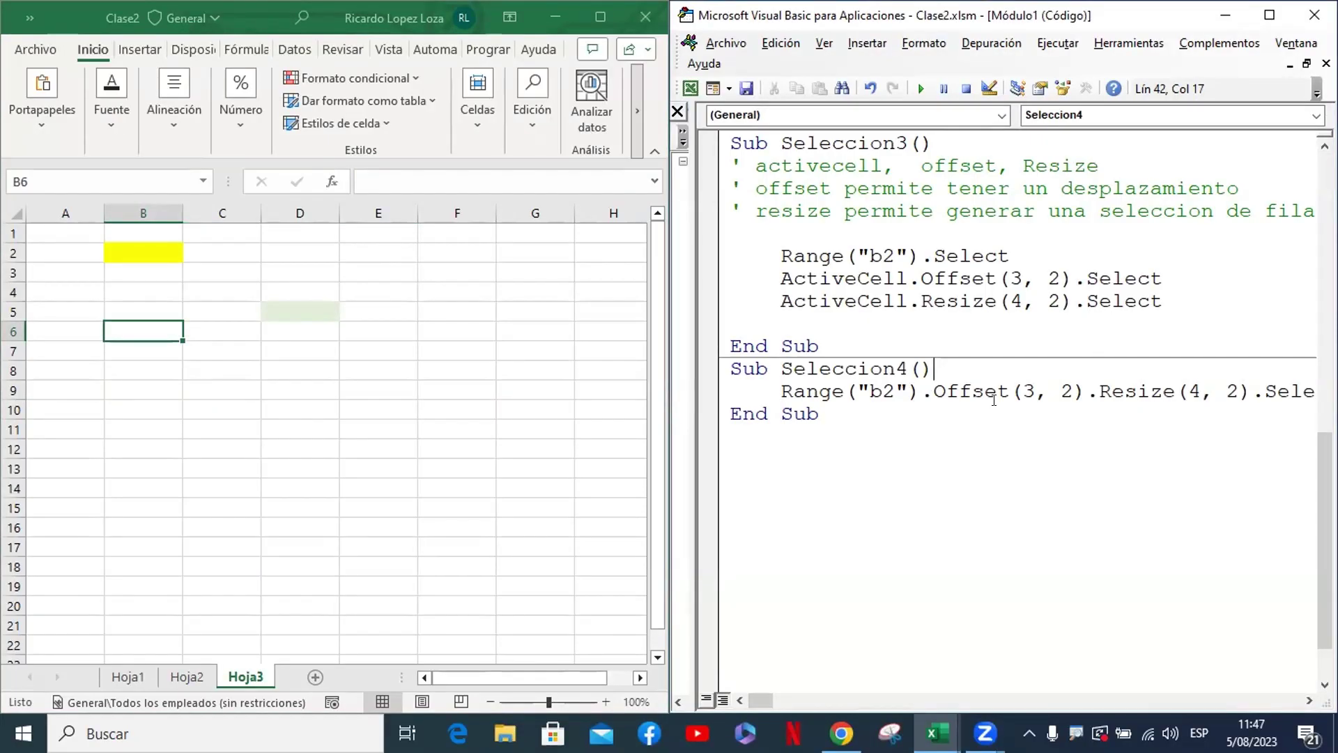
key("F8")
key("F8")
key("F8")
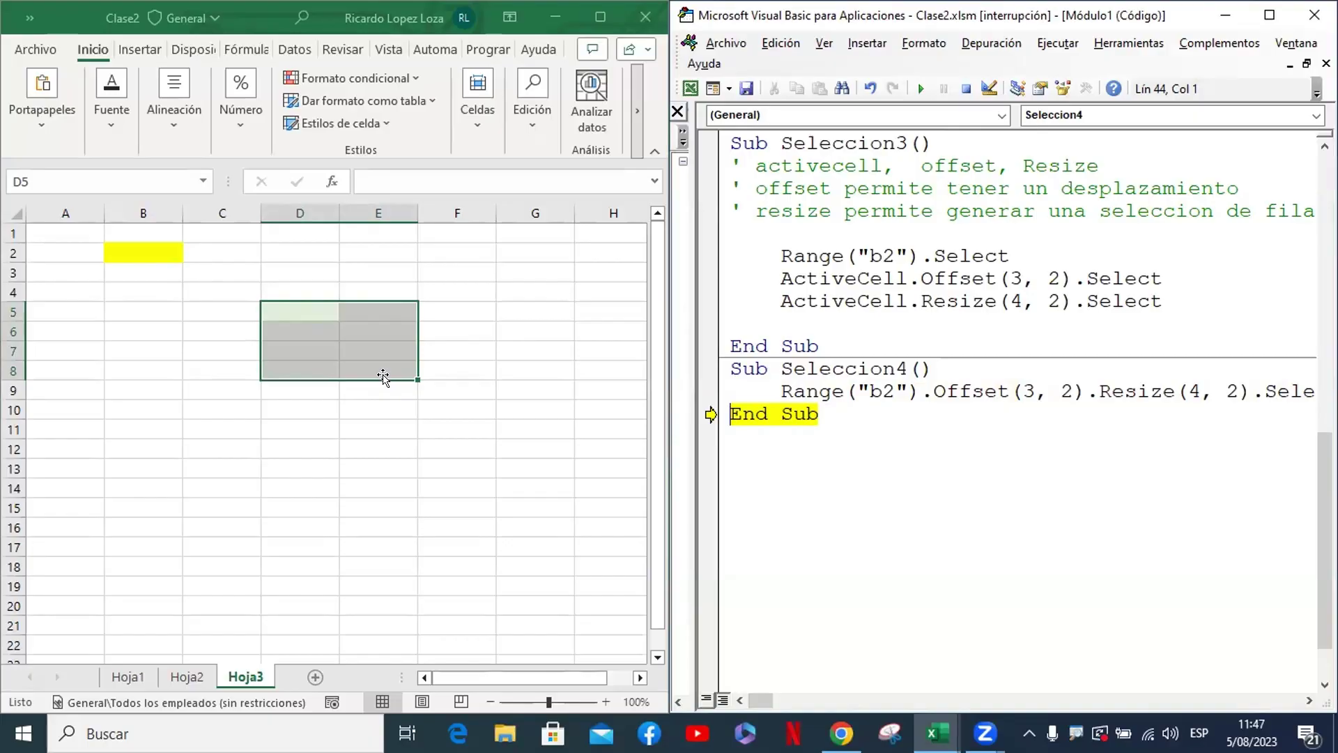
key("F8")
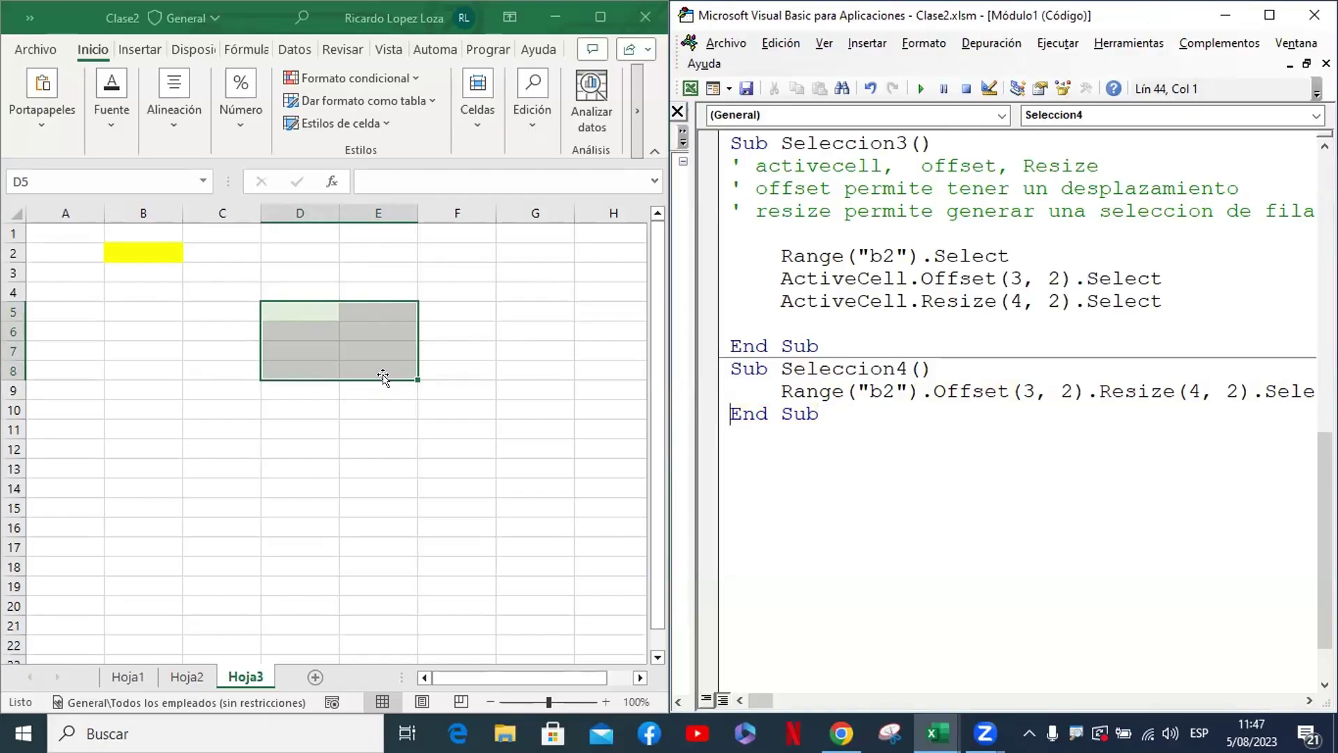
key("F8")
key("F8")
key("F8")
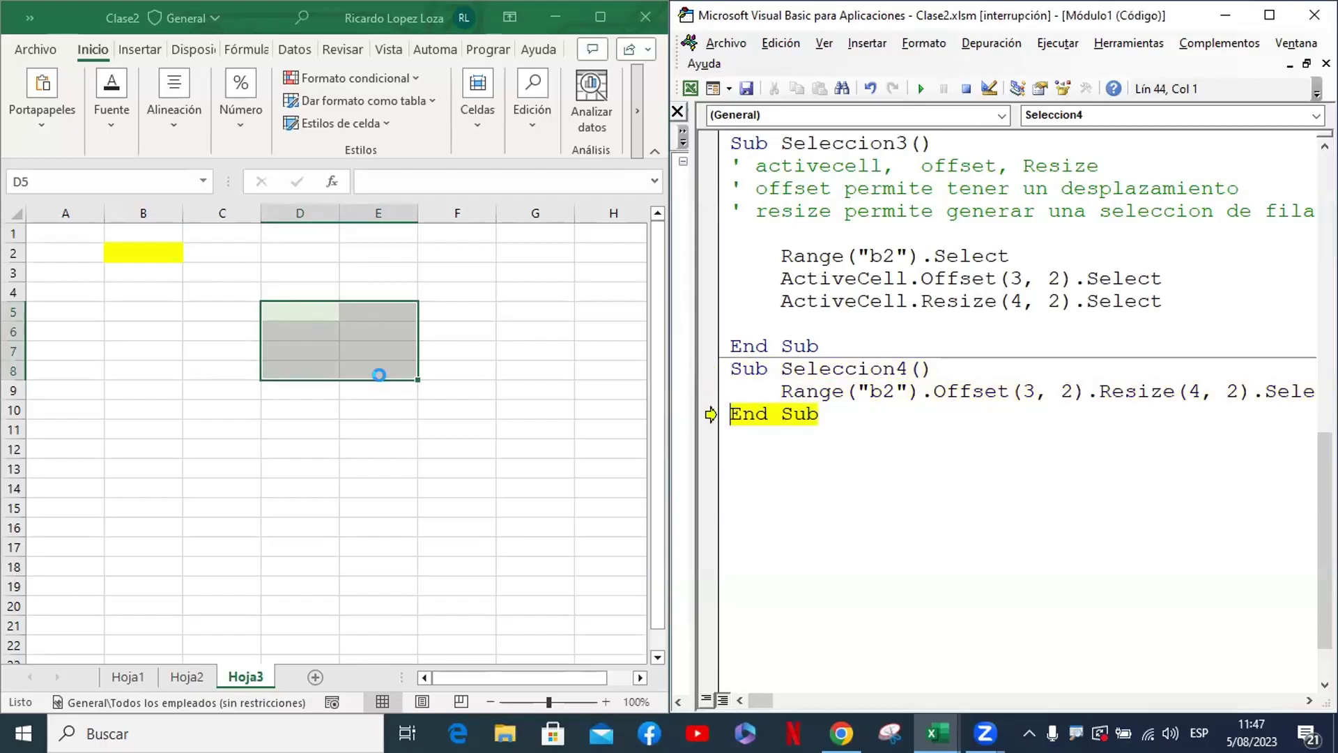
key("F8")
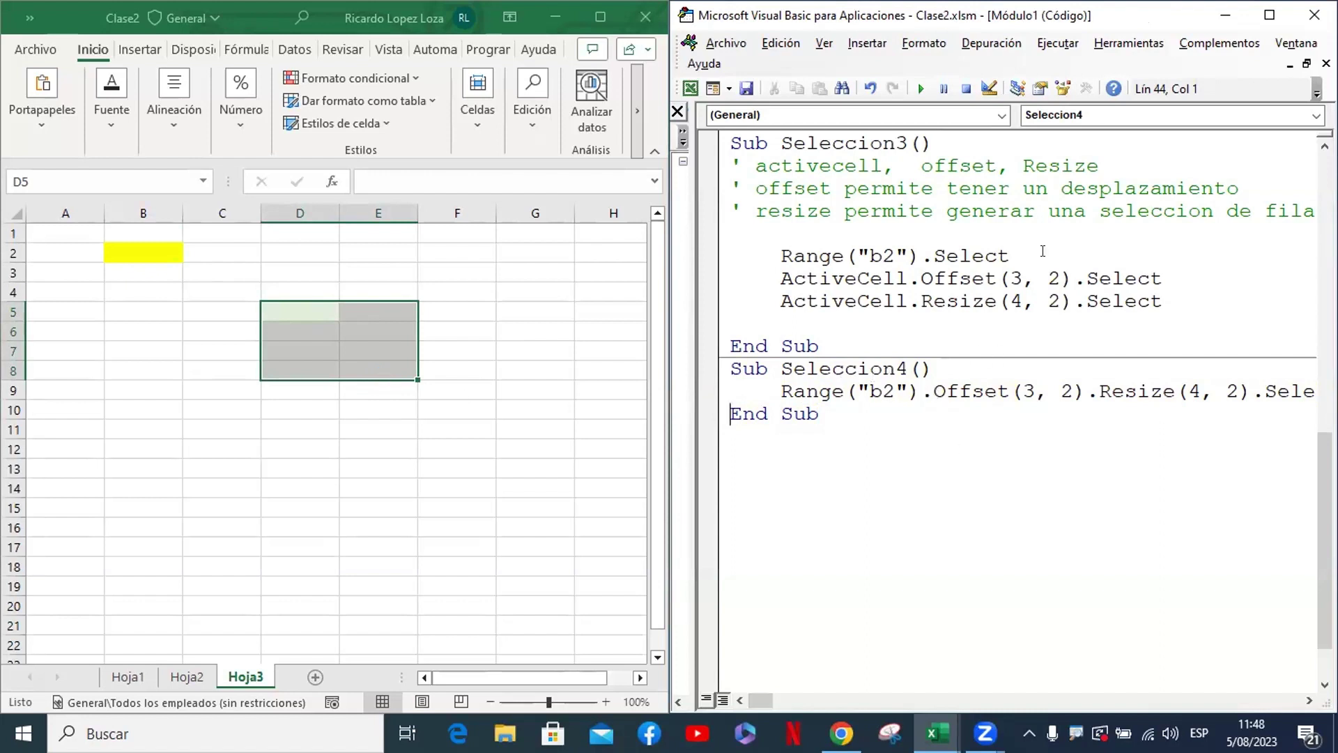
left_click(1269, 14)
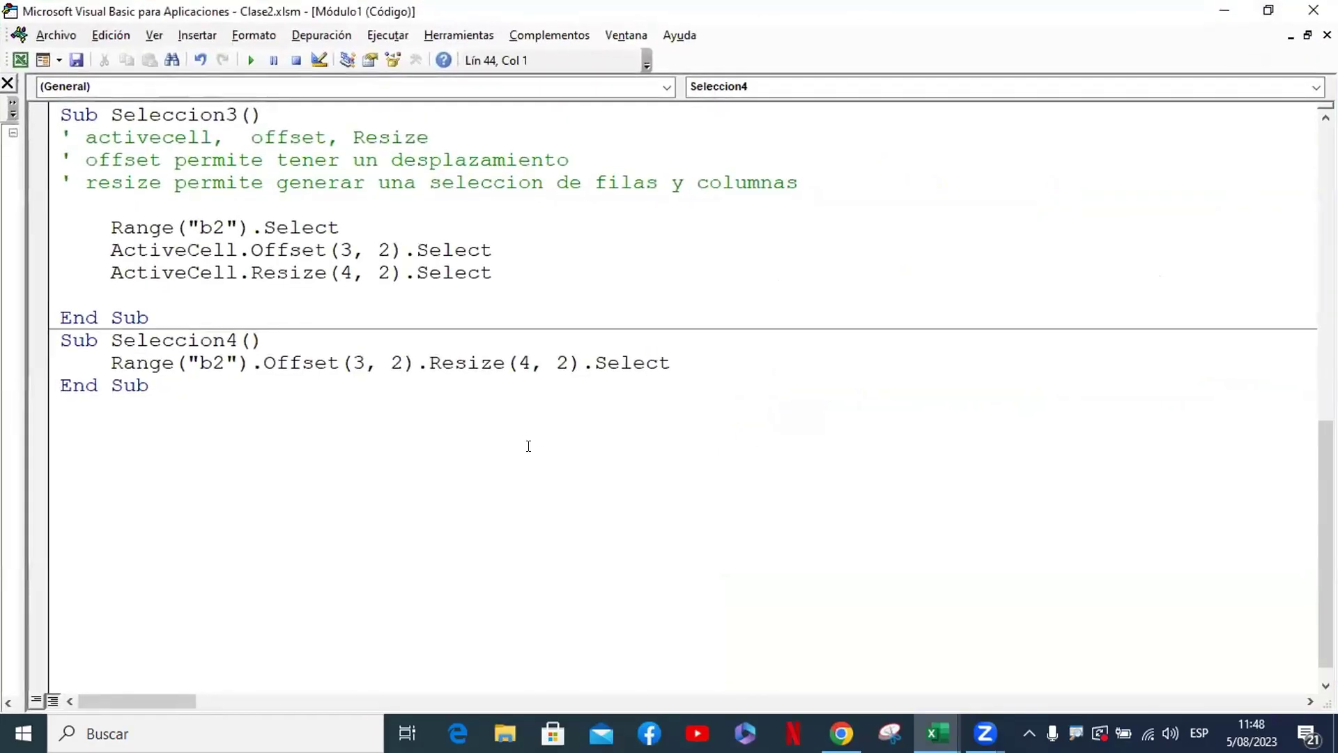
Bring Excel to the front maximized, clear the D5:E8 selection and switch to Hoja2
left_click(528, 446)
key("Up")
key("Up")
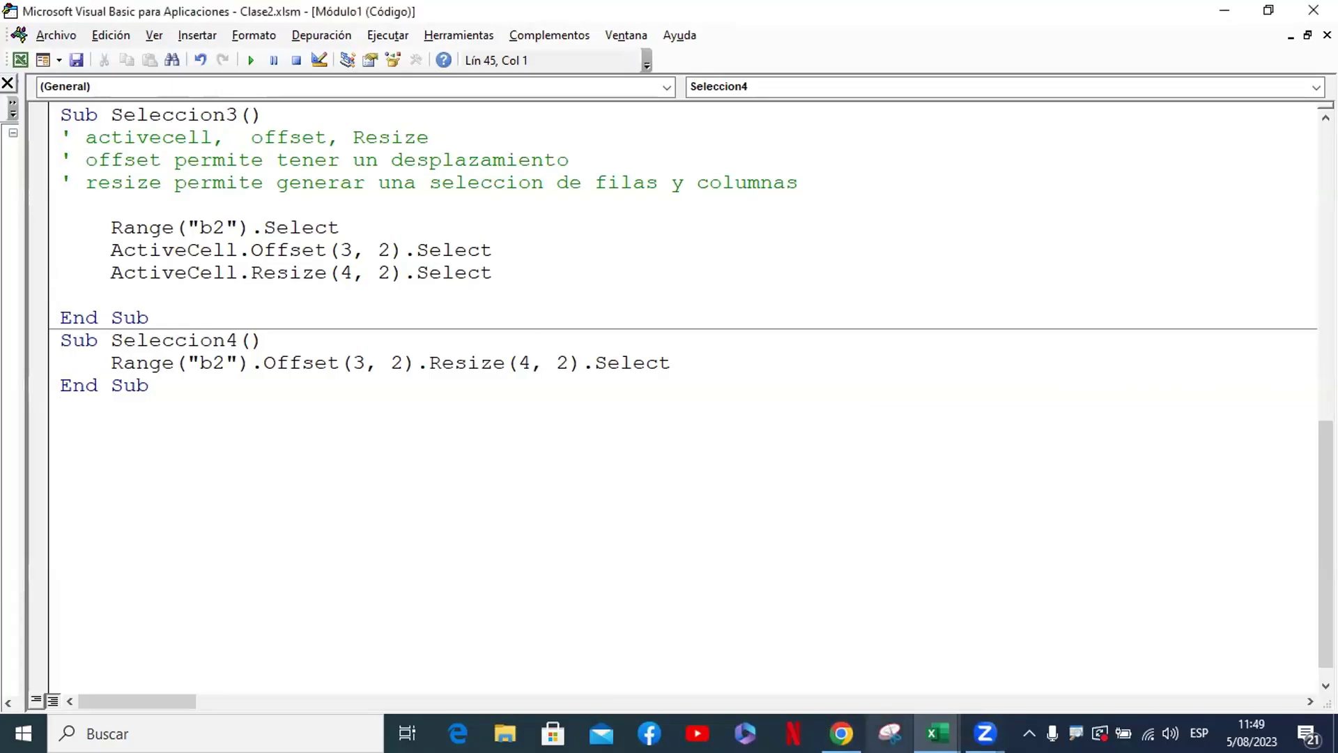
mouse_move(931, 734)
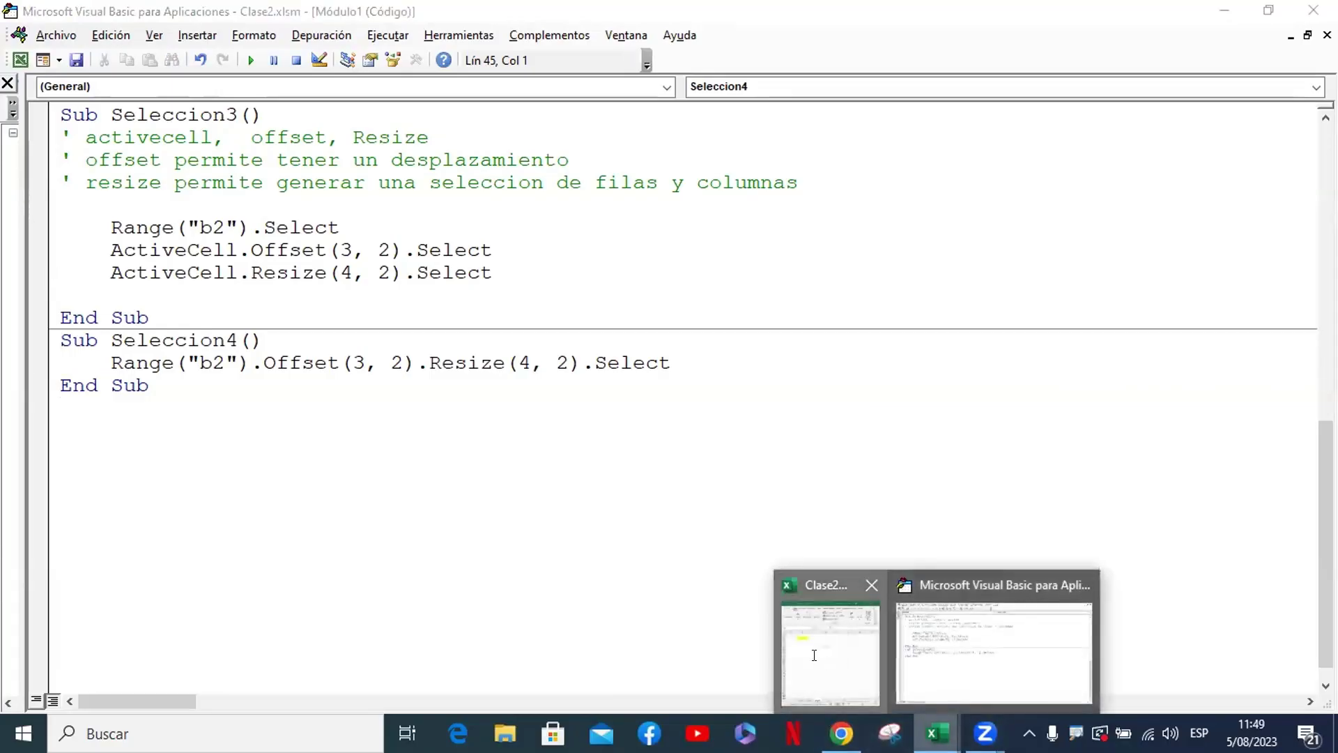
left_click(829, 655)
double_click(286, 31)
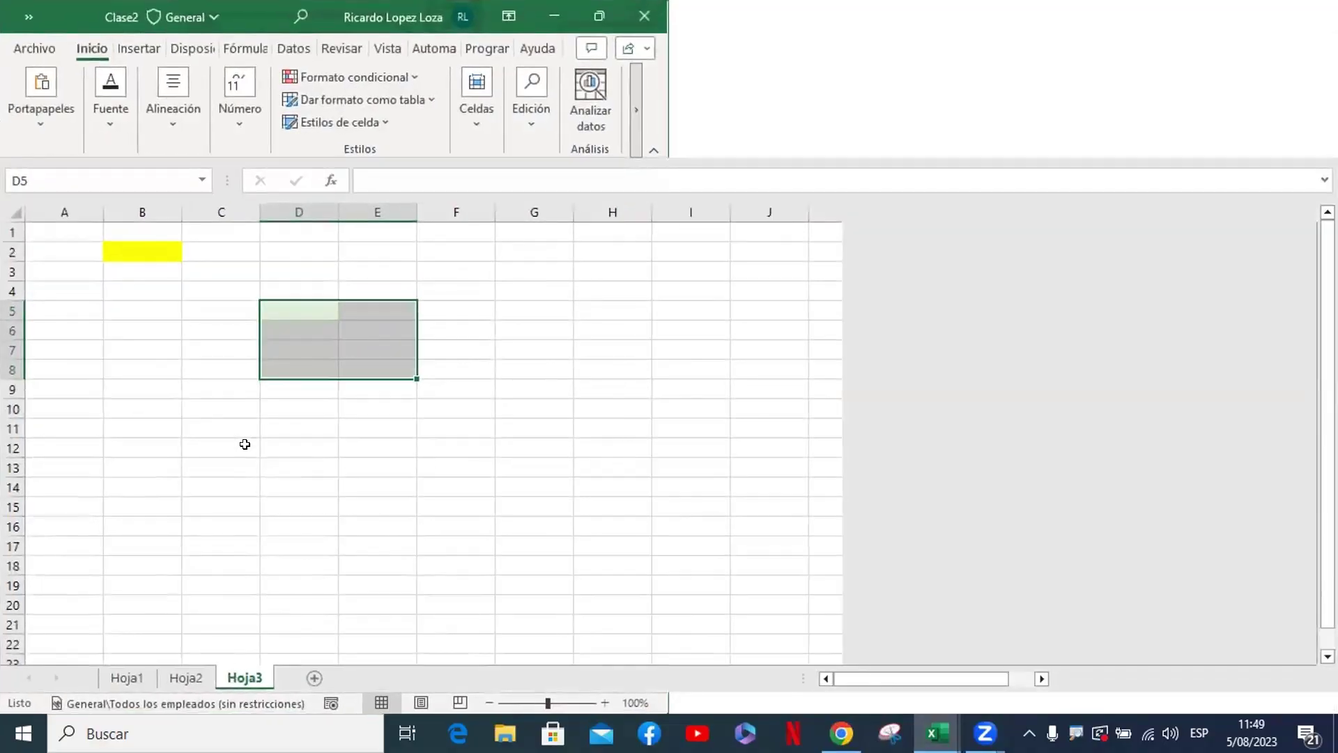
left_click(279, 465)
left_click(185, 676)
left_click(115, 678)
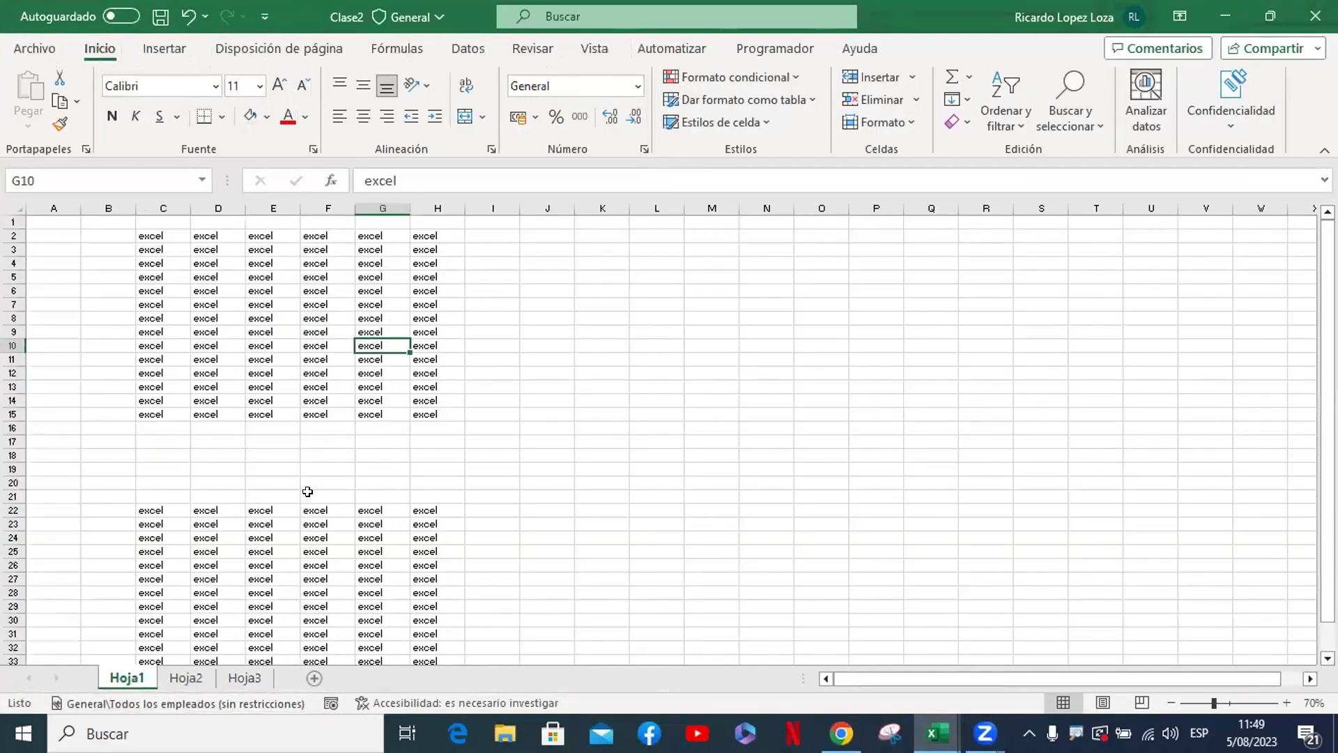
left_click(618, 439)
scroll(343, 391, "up", 3)
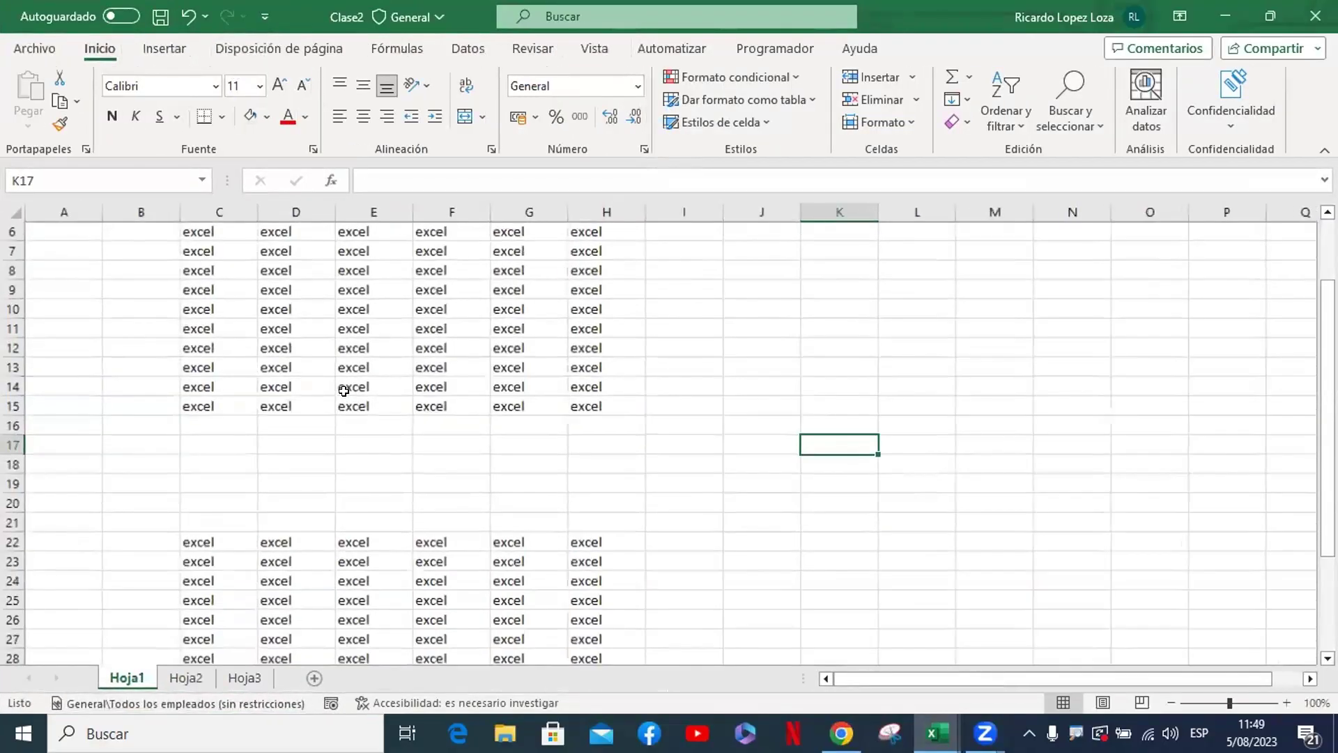
scroll(344, 391, "up", 3)
left_click(93, 234)
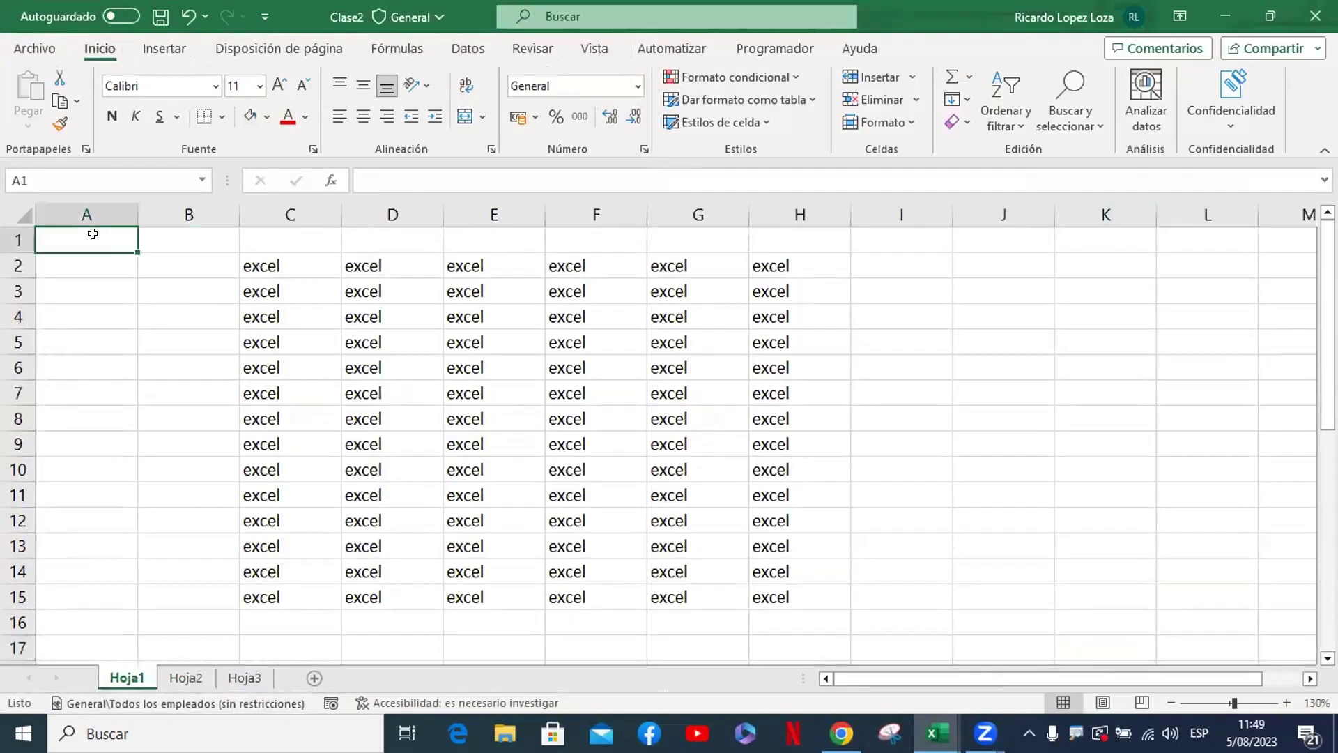
left_click(294, 260)
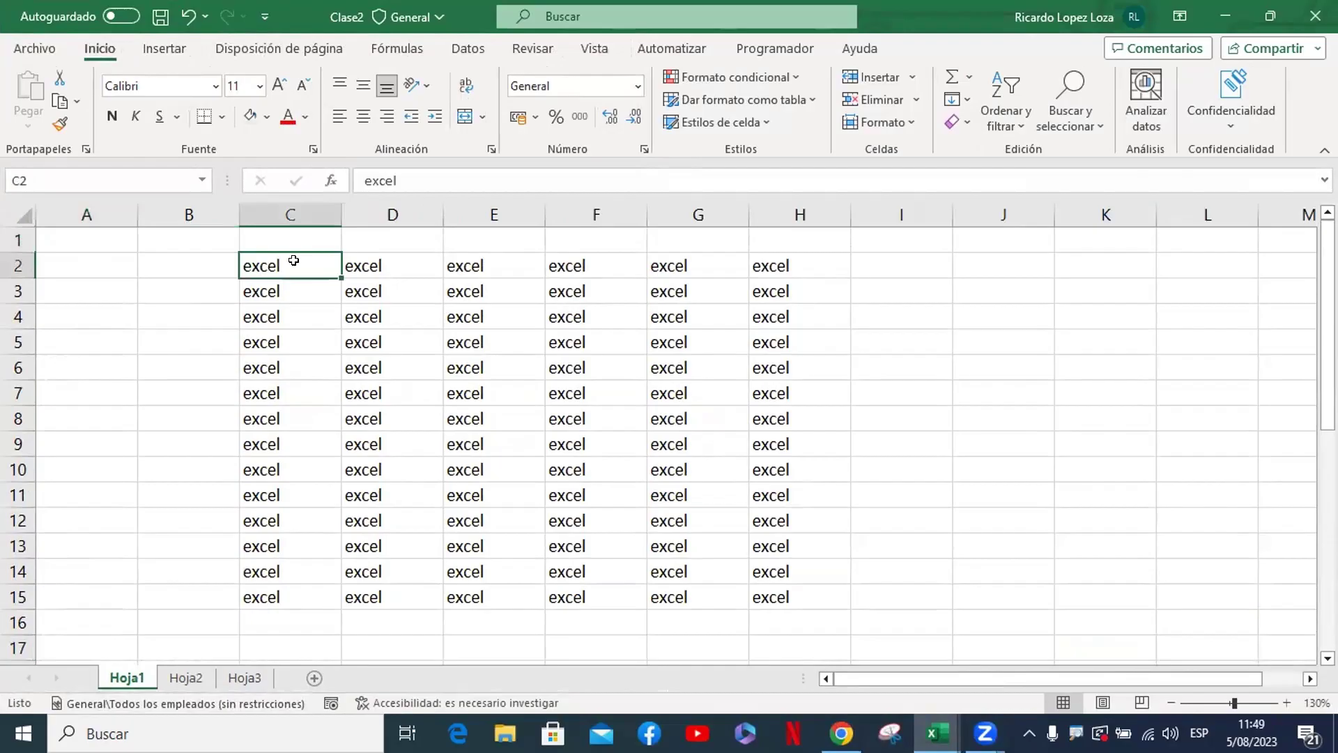
left_click(92, 244)
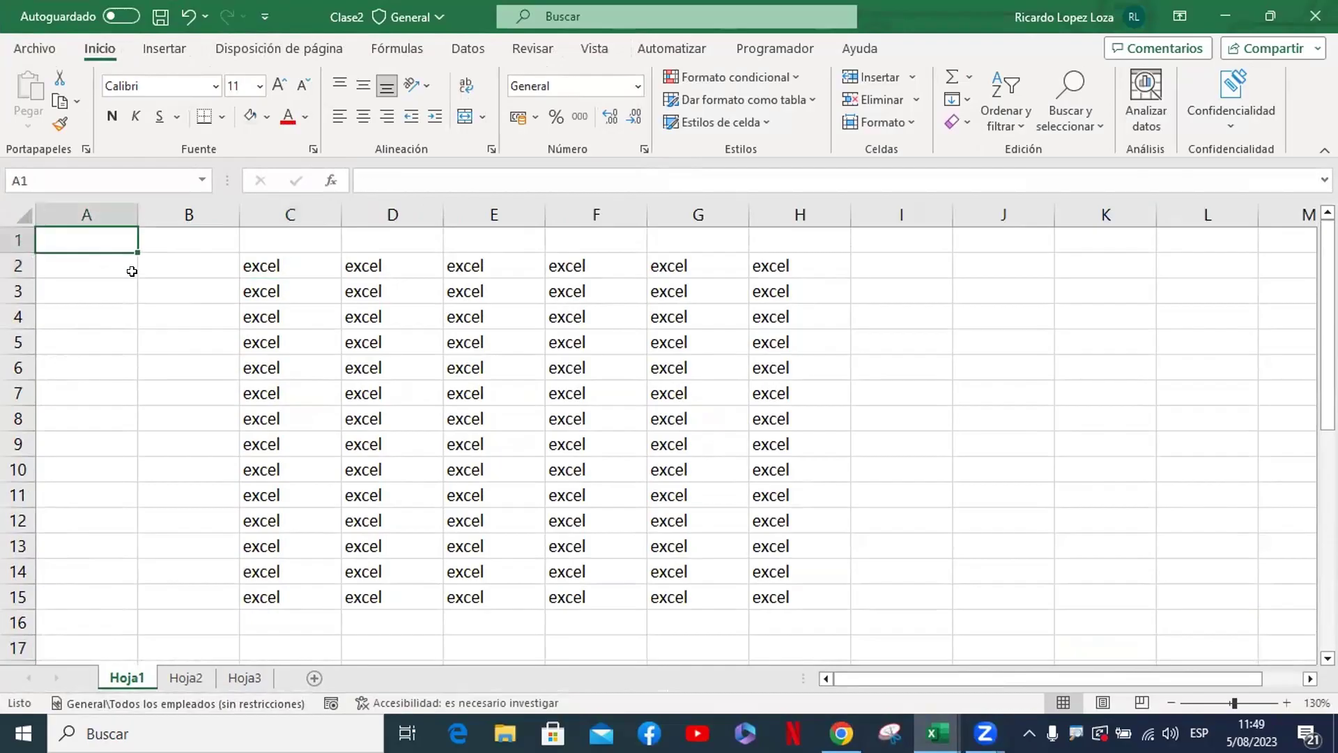
left_click(295, 266)
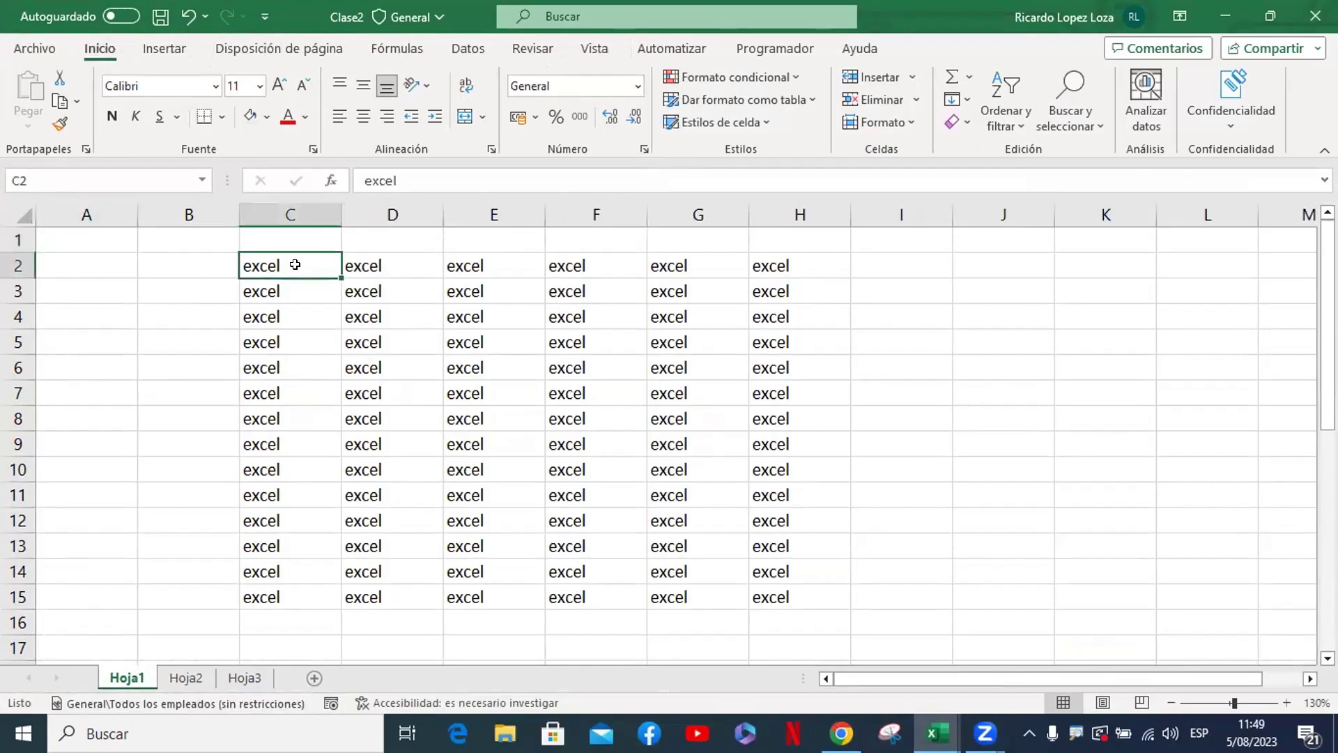
left_click(101, 229)
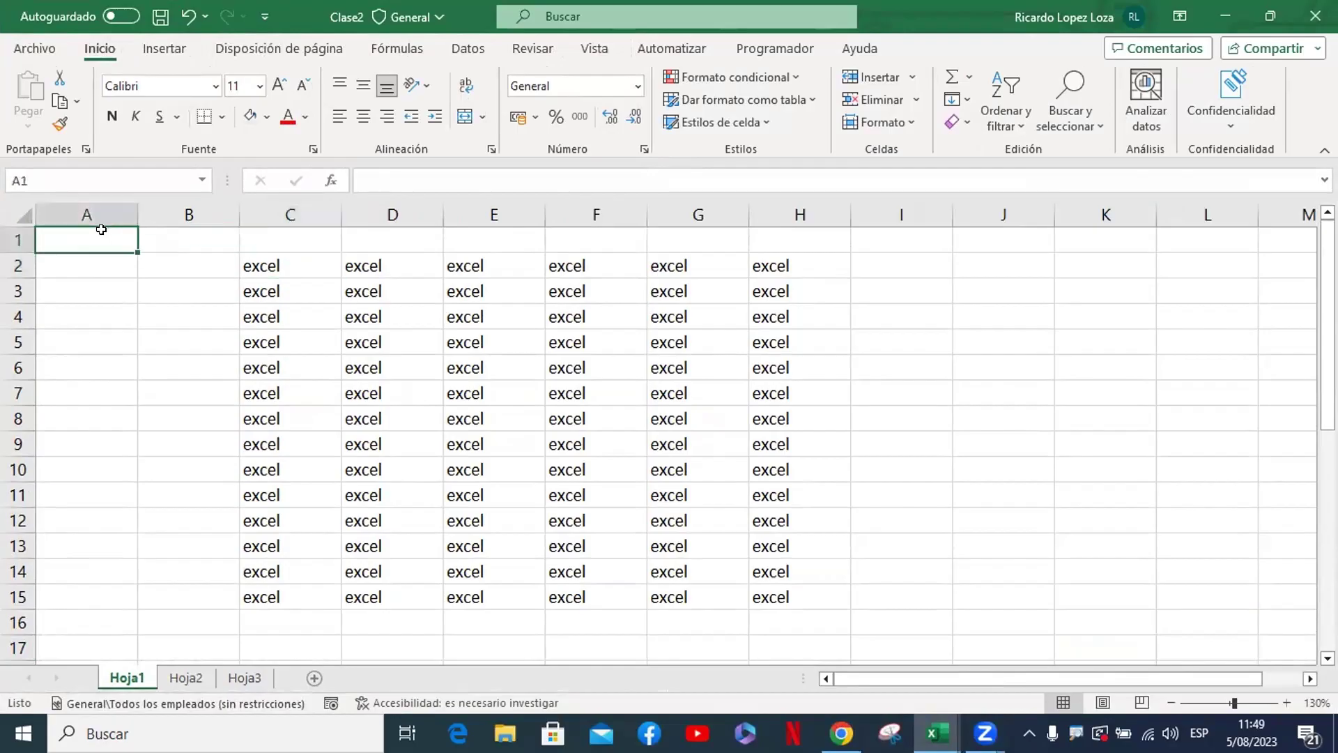
left_click(305, 262)
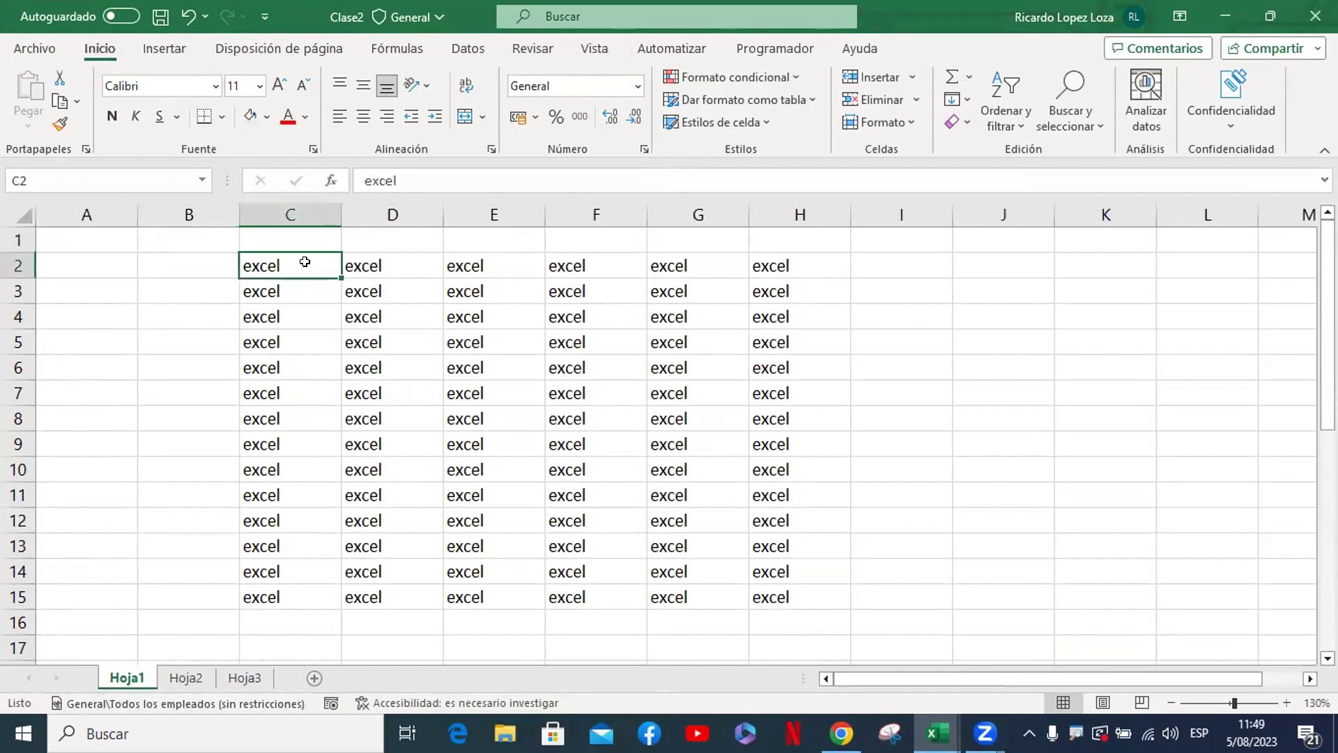
left_click(296, 587)
scroll(297, 586, "down", 1)
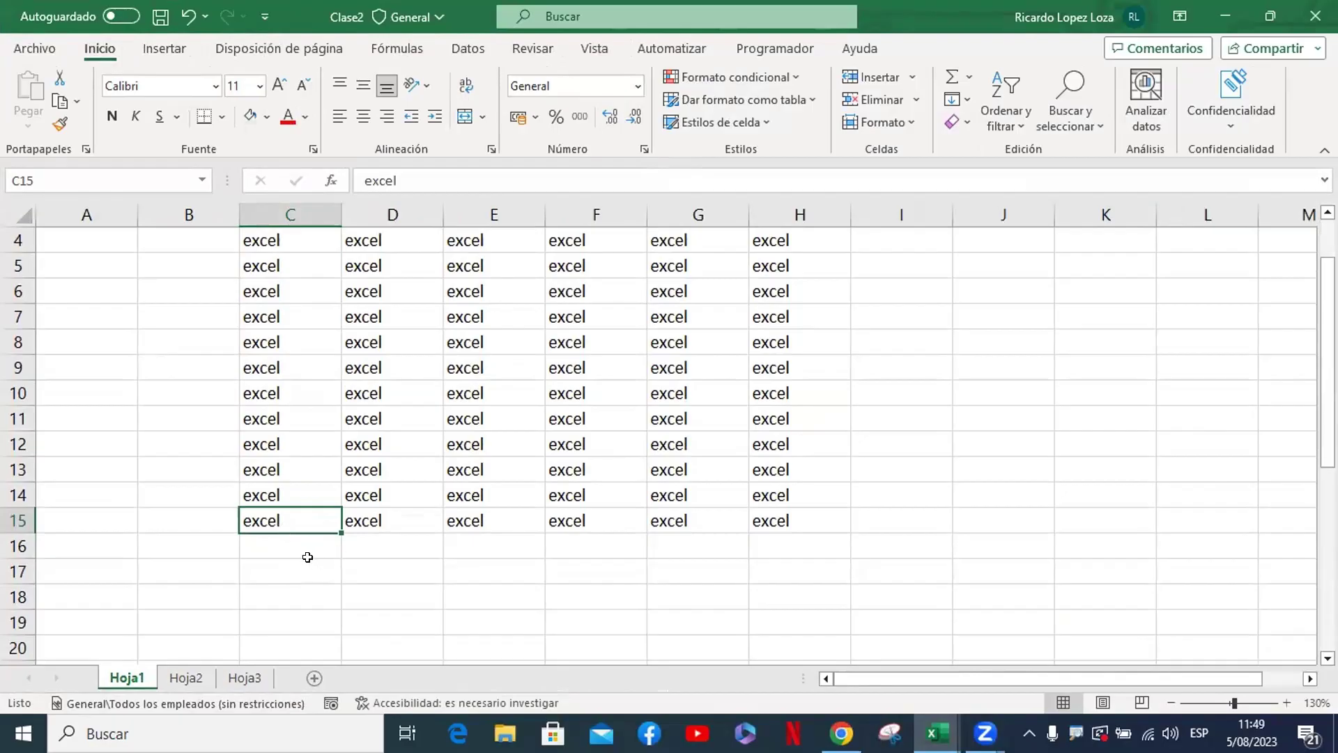
left_click(304, 543)
left_click_drag(304, 543, 760, 562)
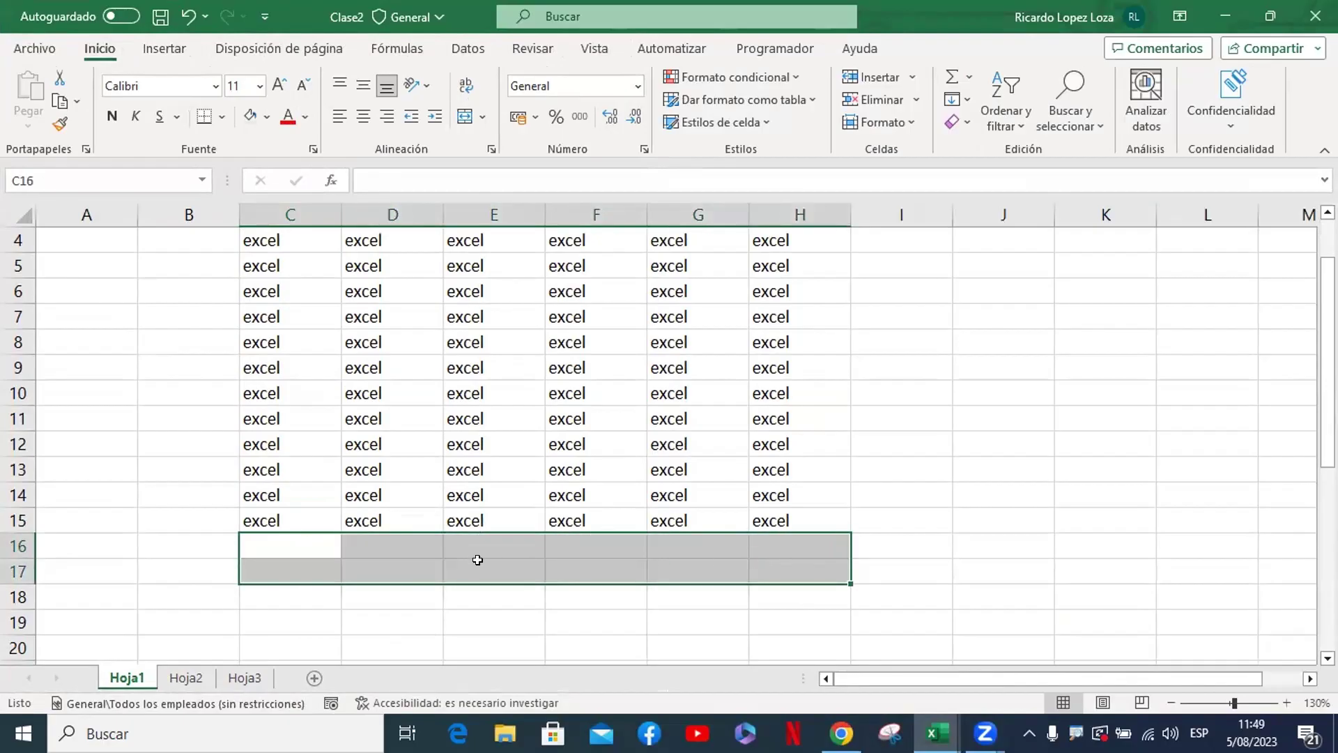
scroll(477, 552, "up", 1)
scroll(476, 545, "down", 1, "ctrl")
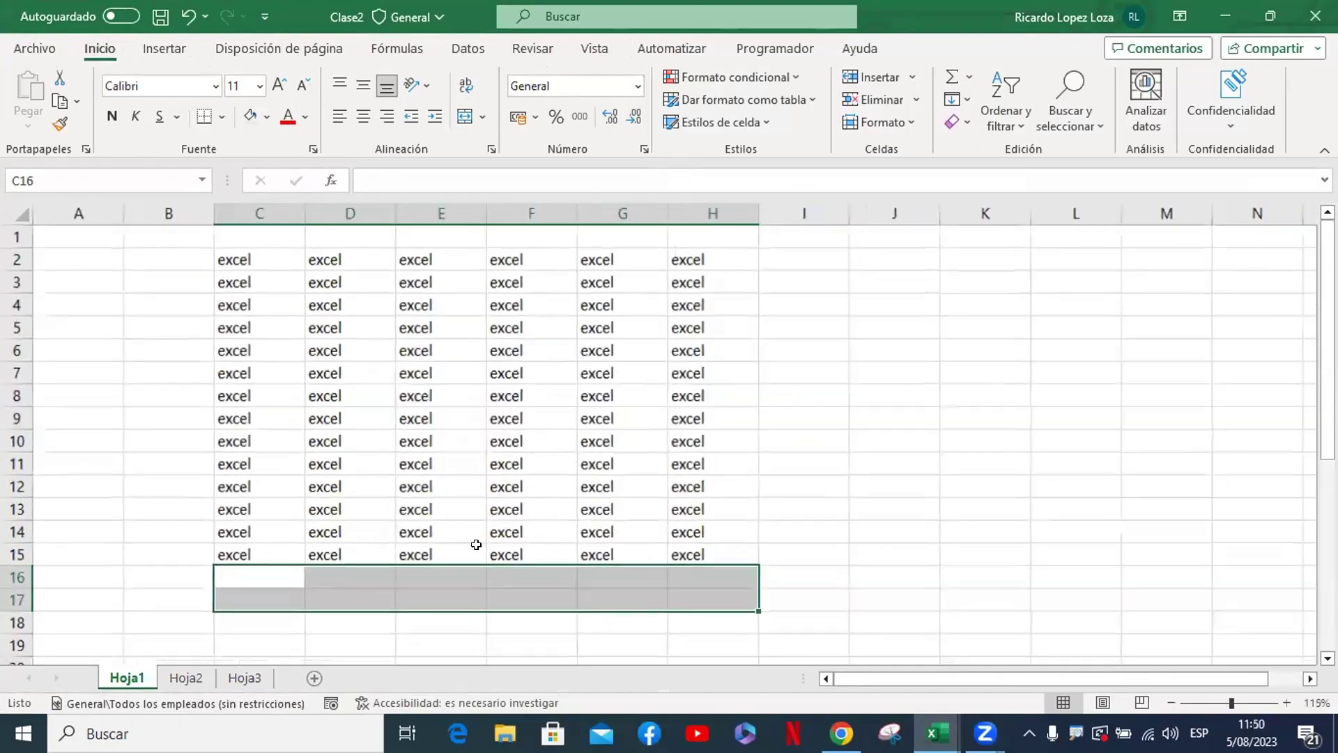
scroll(478, 546, "down", 1, "ctrl")
left_click(56, 225)
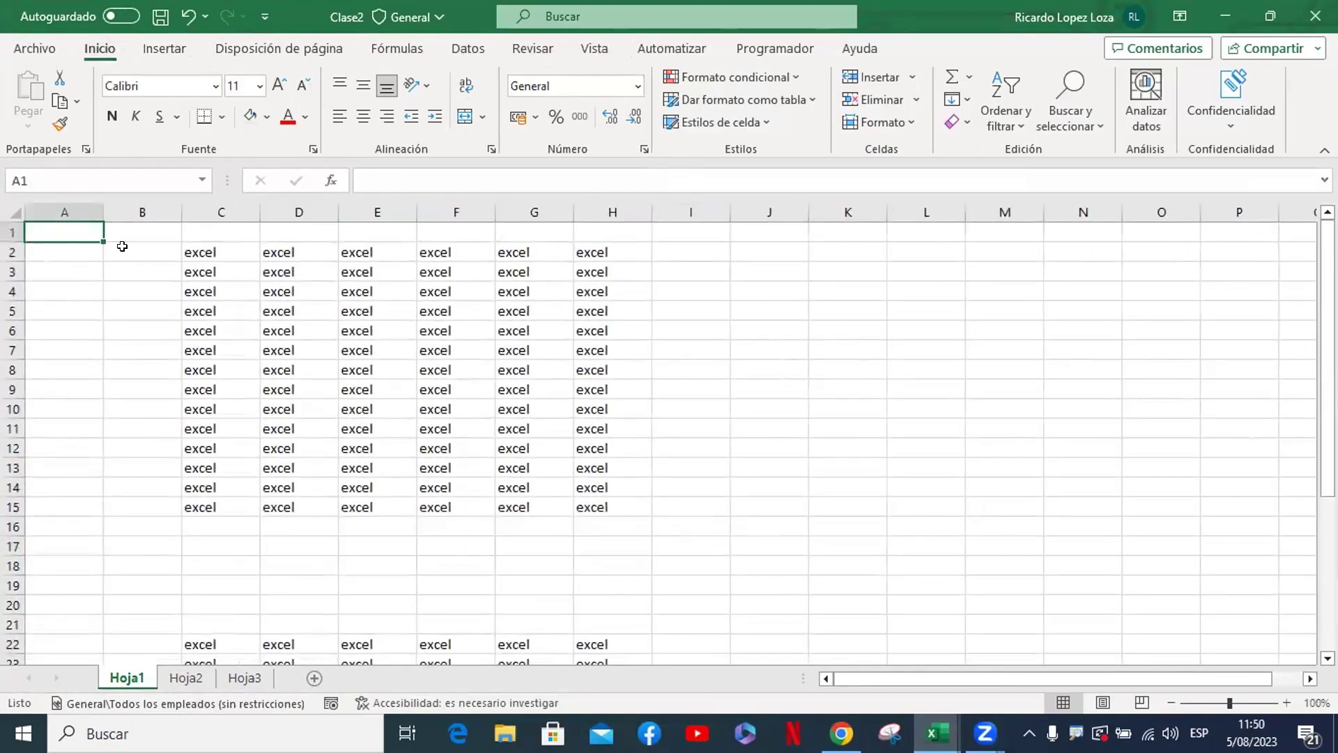
left_click(216, 253)
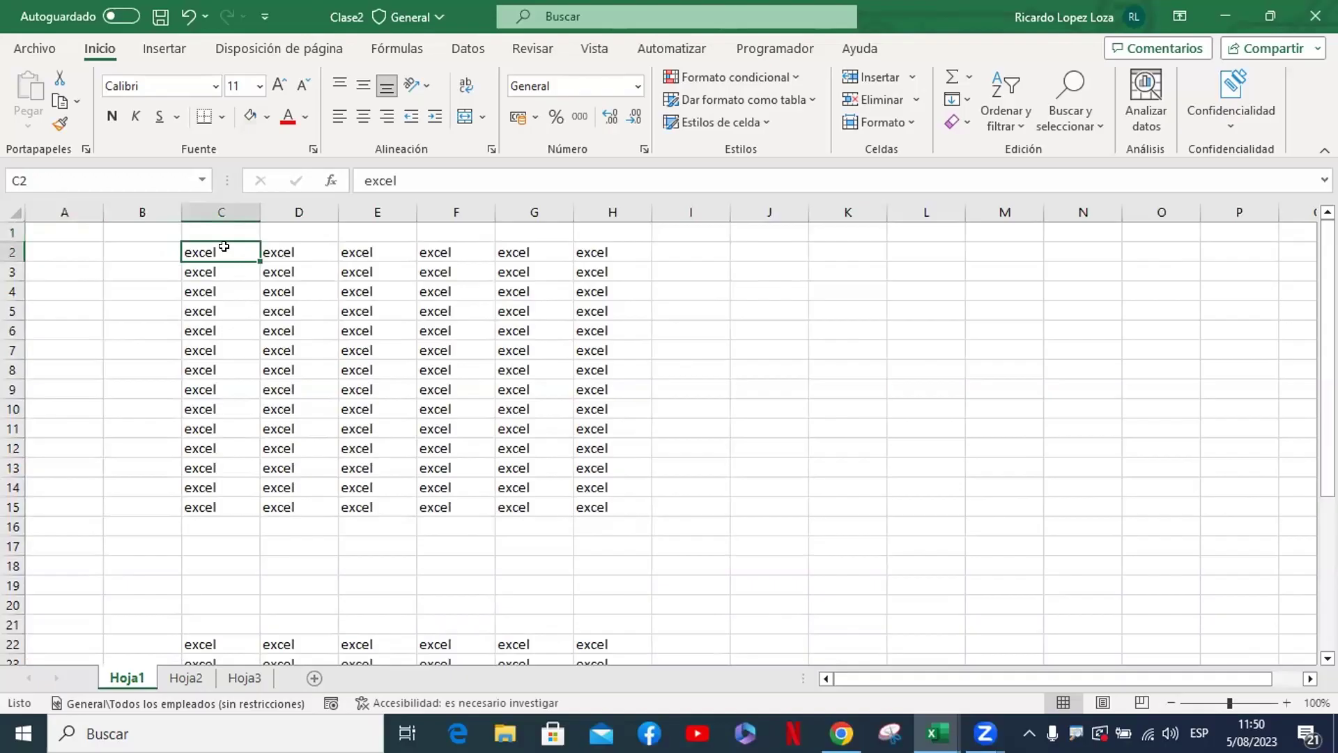
left_click(213, 501)
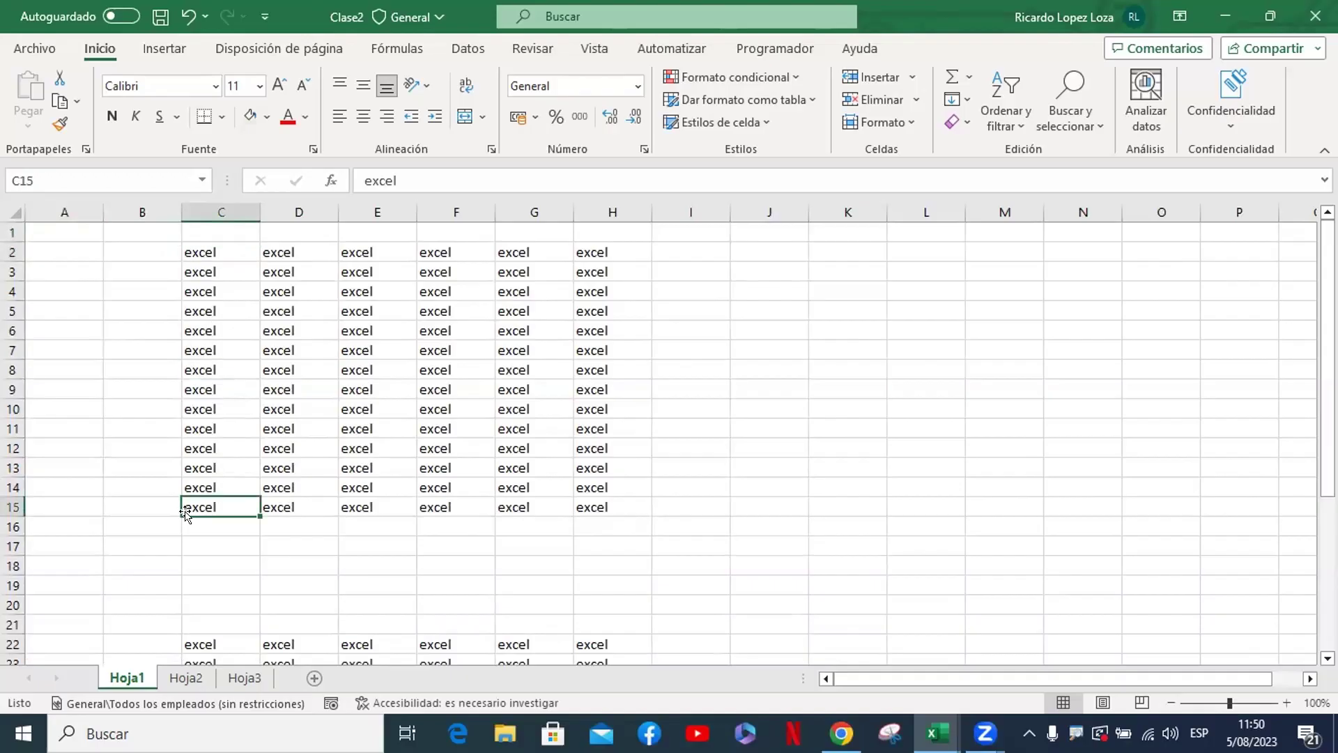
left_click(211, 523)
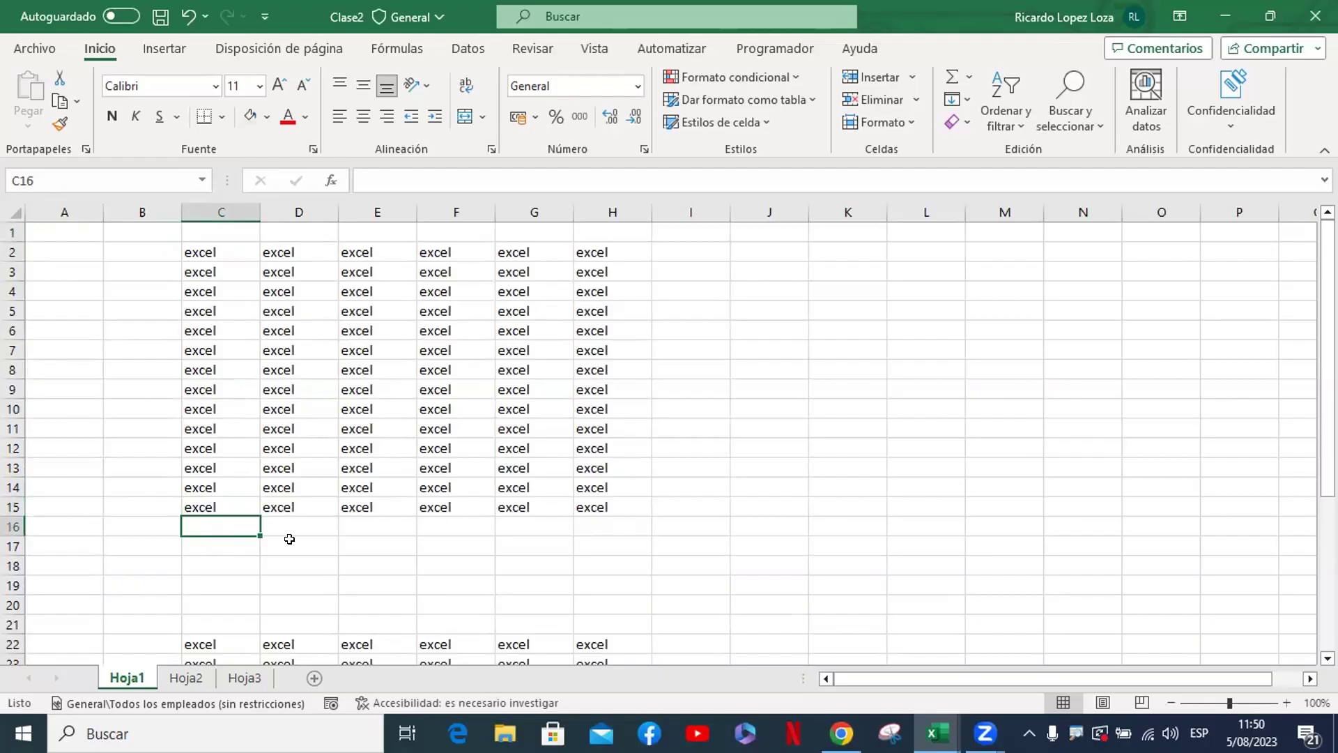
left_click_drag(211, 523, 585, 538)
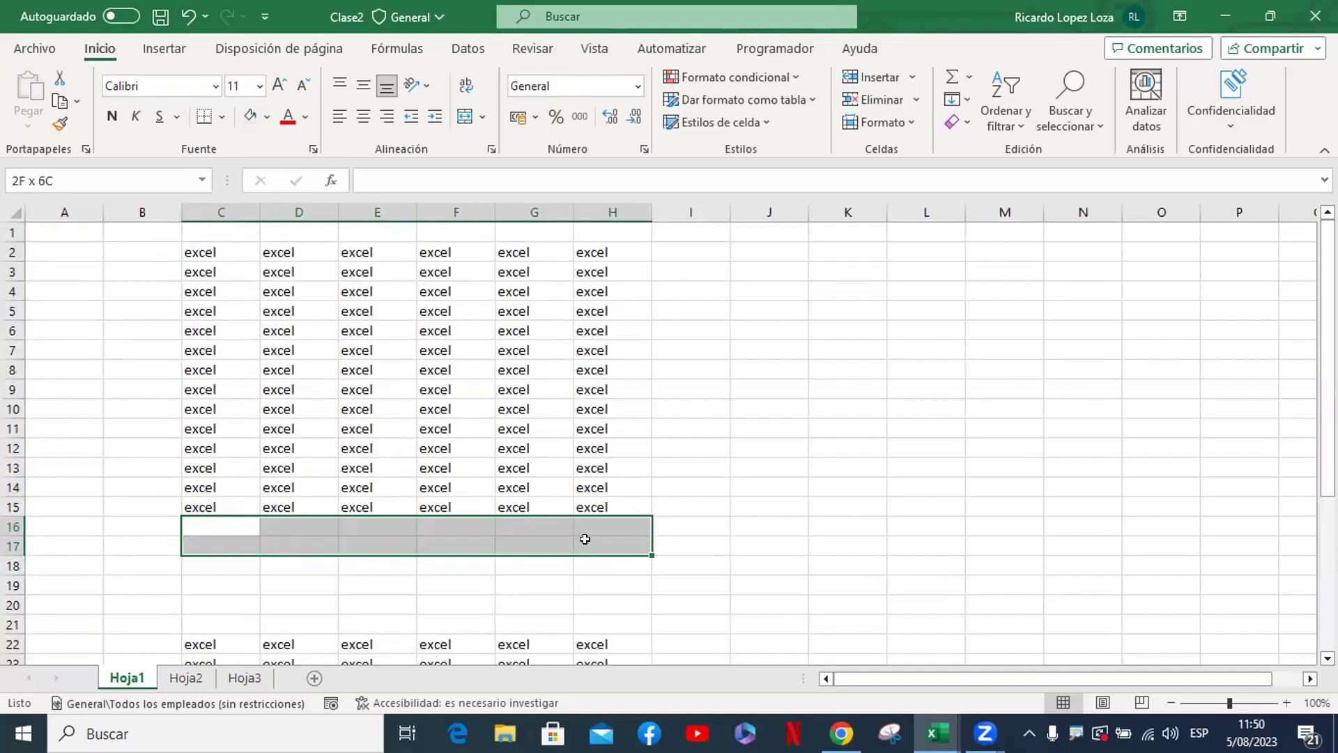
left_click_drag(584, 539, 584, 539)
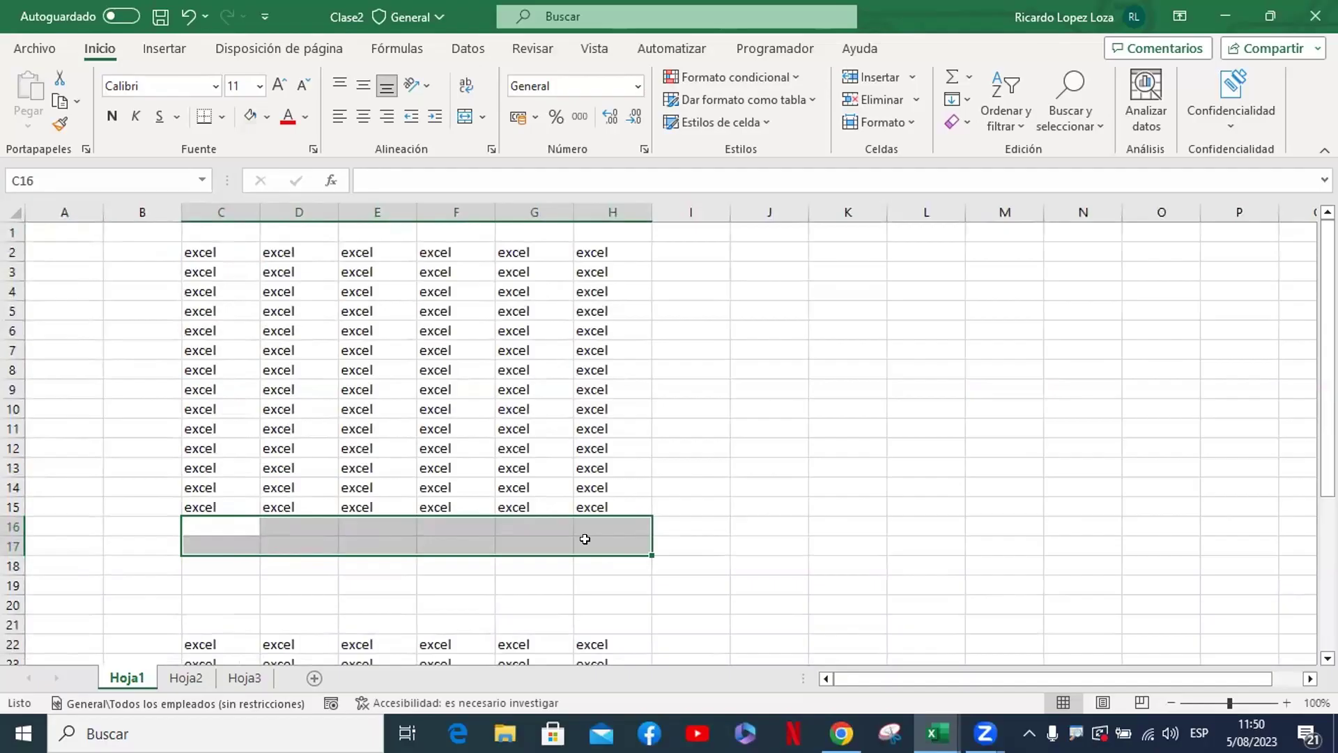
left_click(74, 230)
left_click(237, 252)
left_click(230, 498)
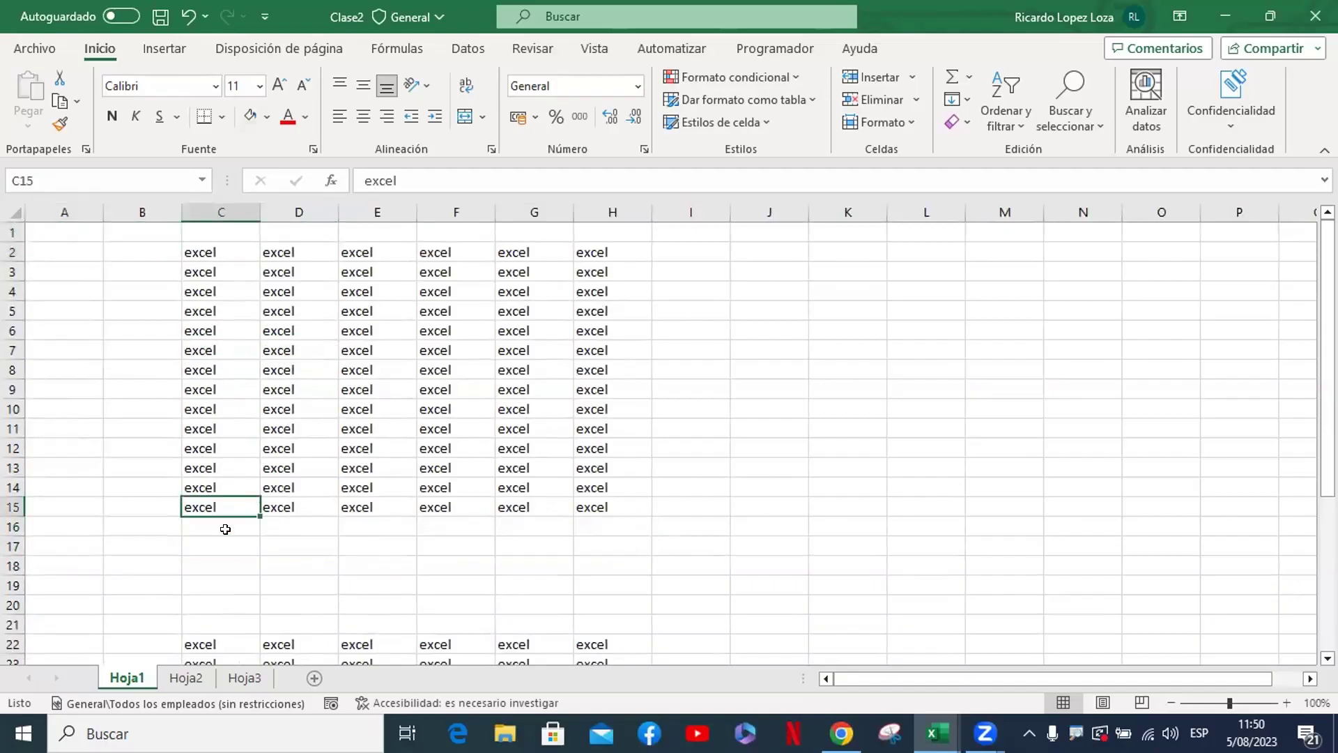
left_click(228, 523)
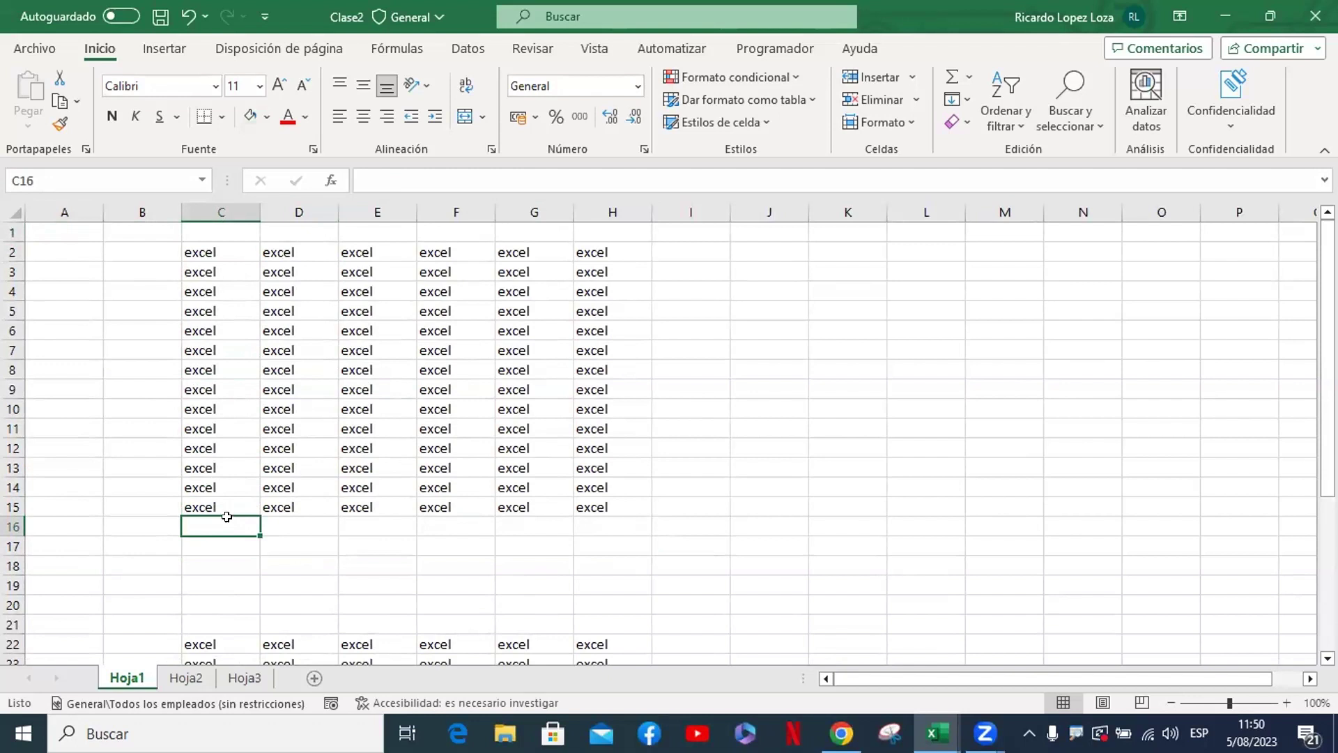
left_click(76, 231)
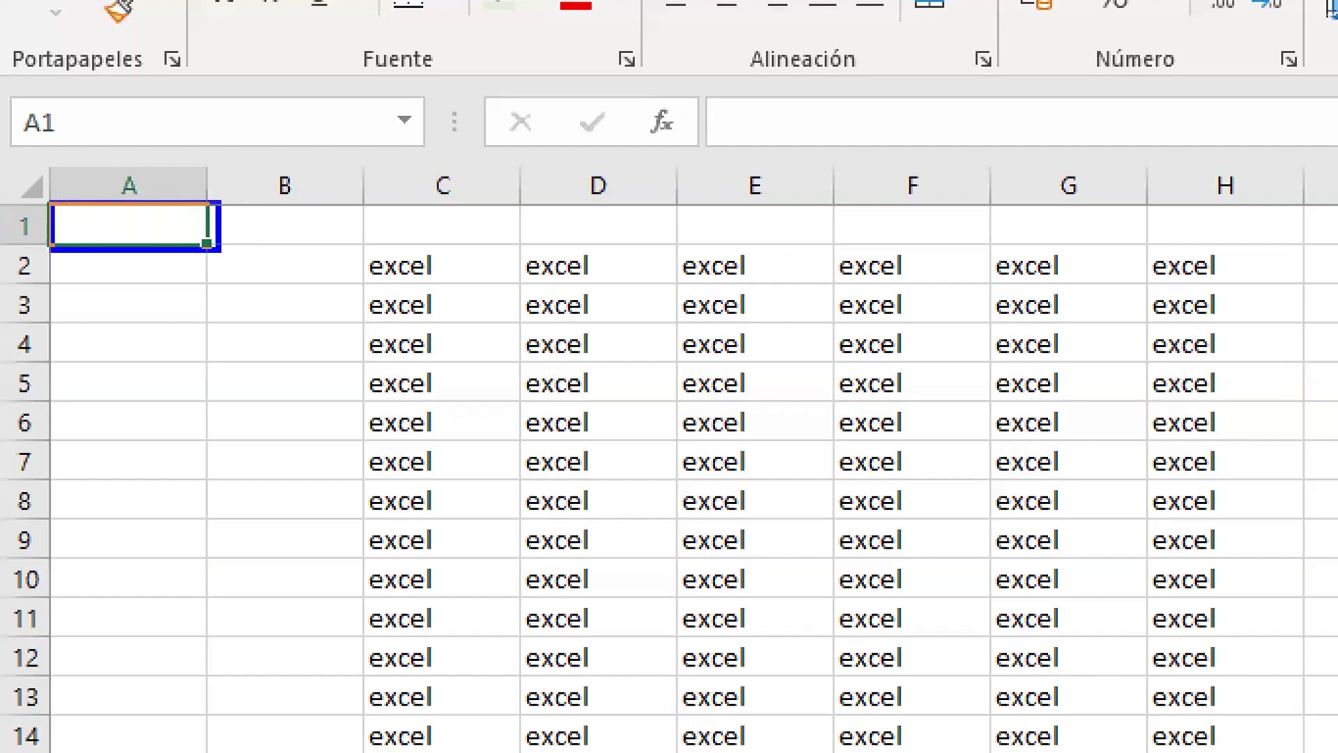
Draw pen annotations over the 'excel' data block on Hoja1
mouse_move(122, 166)
left_mouse_down()
mouse_move(115, 129)
mouse_move(126, 166)
left_mouse_up()
left_click_drag(21, 213, 22, 235)
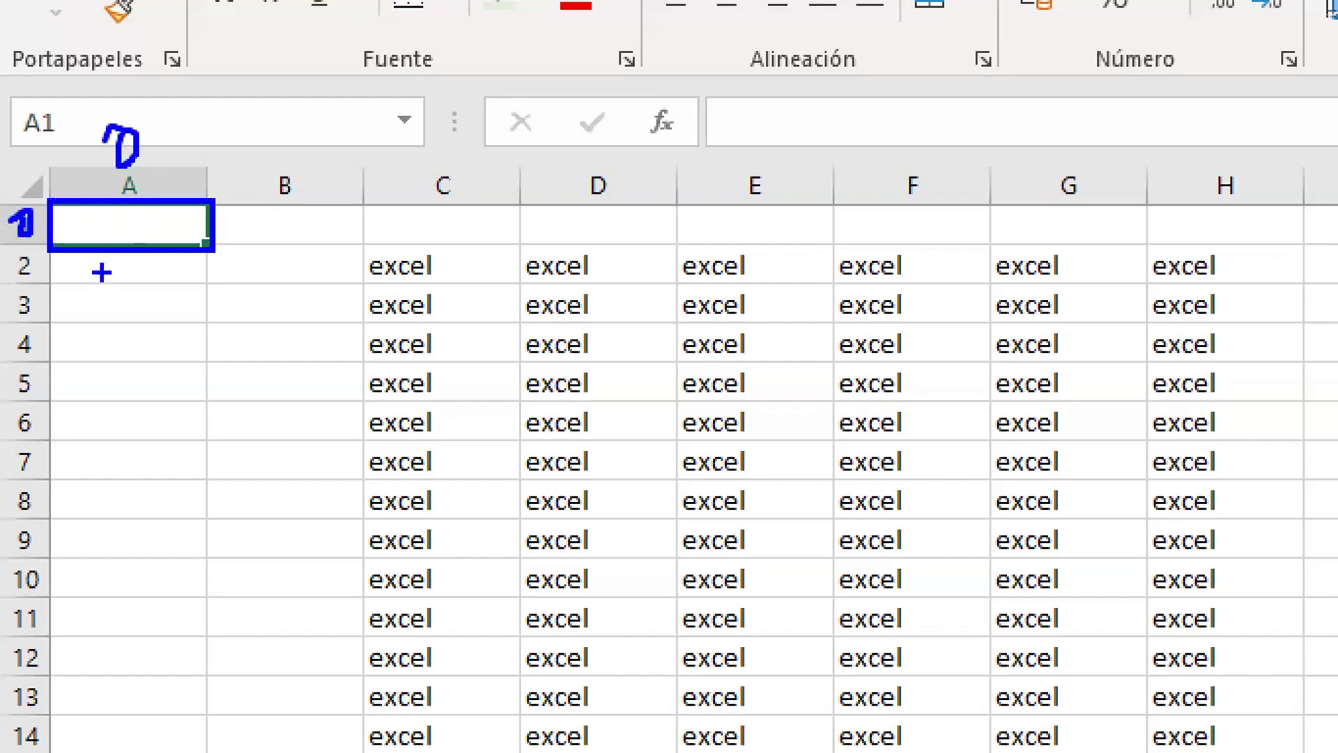
left_click_drag(366, 241, 516, 281)
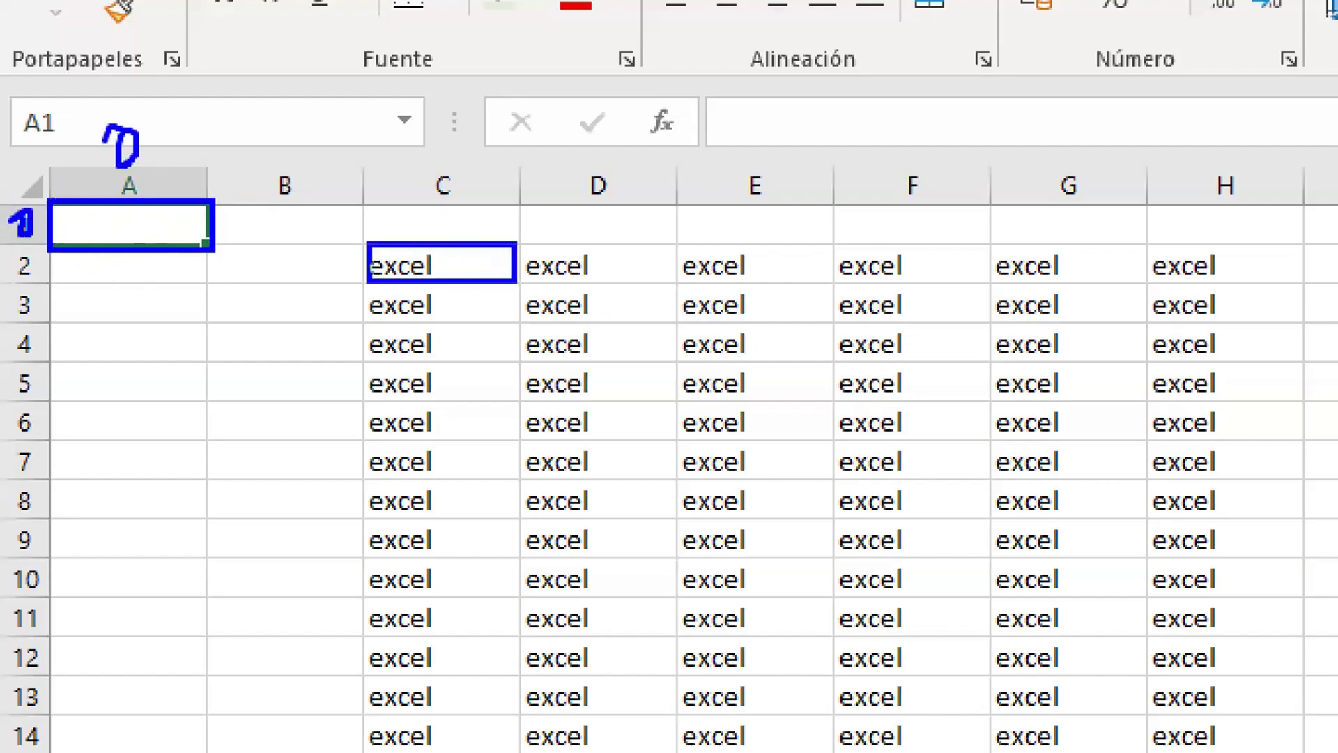
left_click_drag(31, 244, 29, 280)
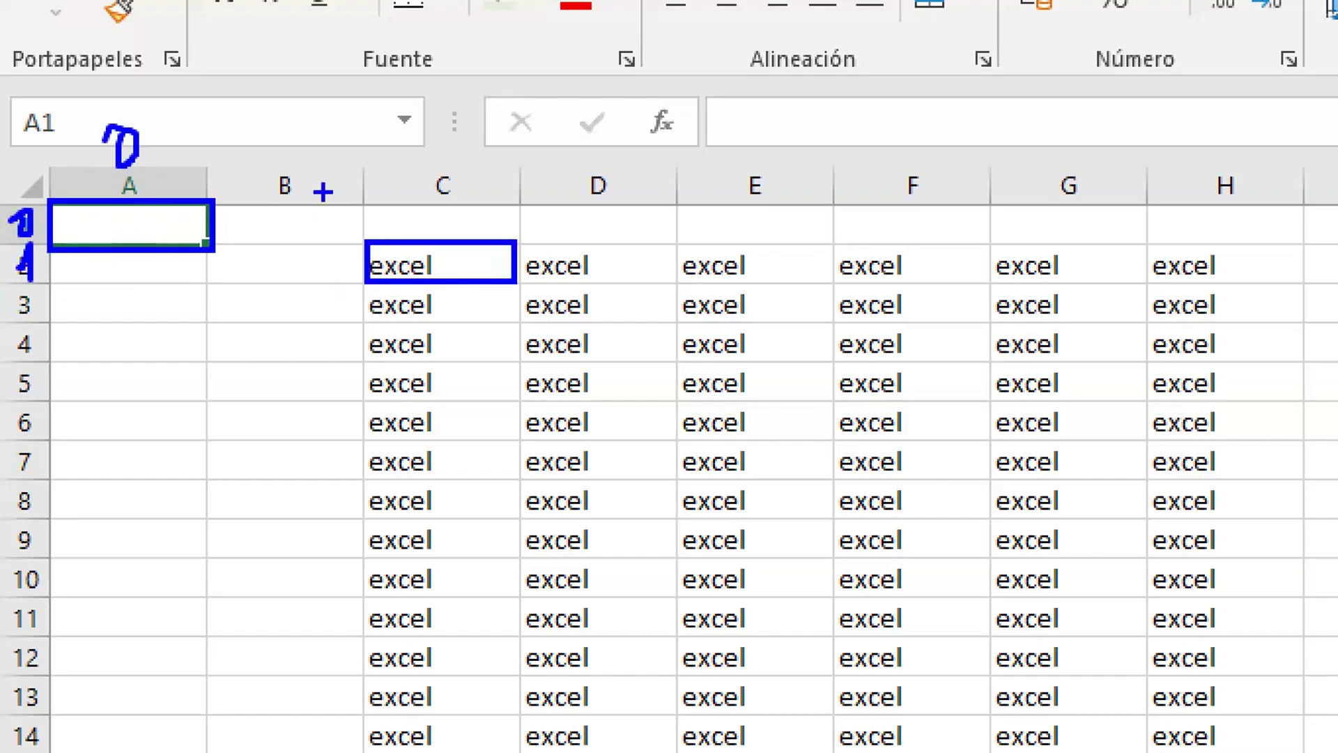
left_click_drag(272, 165, 341, 195)
left_click_drag(307, 128, 310, 212)
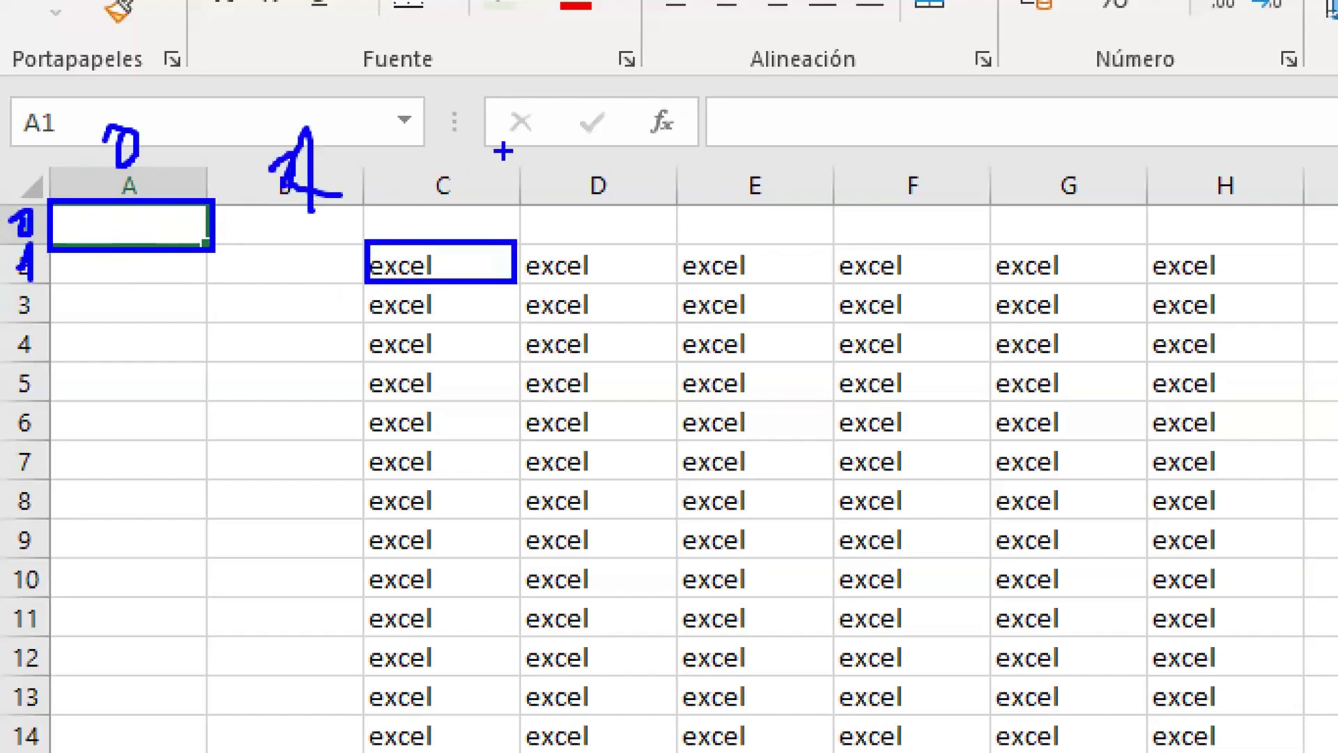
mouse_move(426, 154)
left_mouse_down()
mouse_move(460, 218)
mouse_move(374, 353)
mouse_move(481, 199)
left_mouse_up()
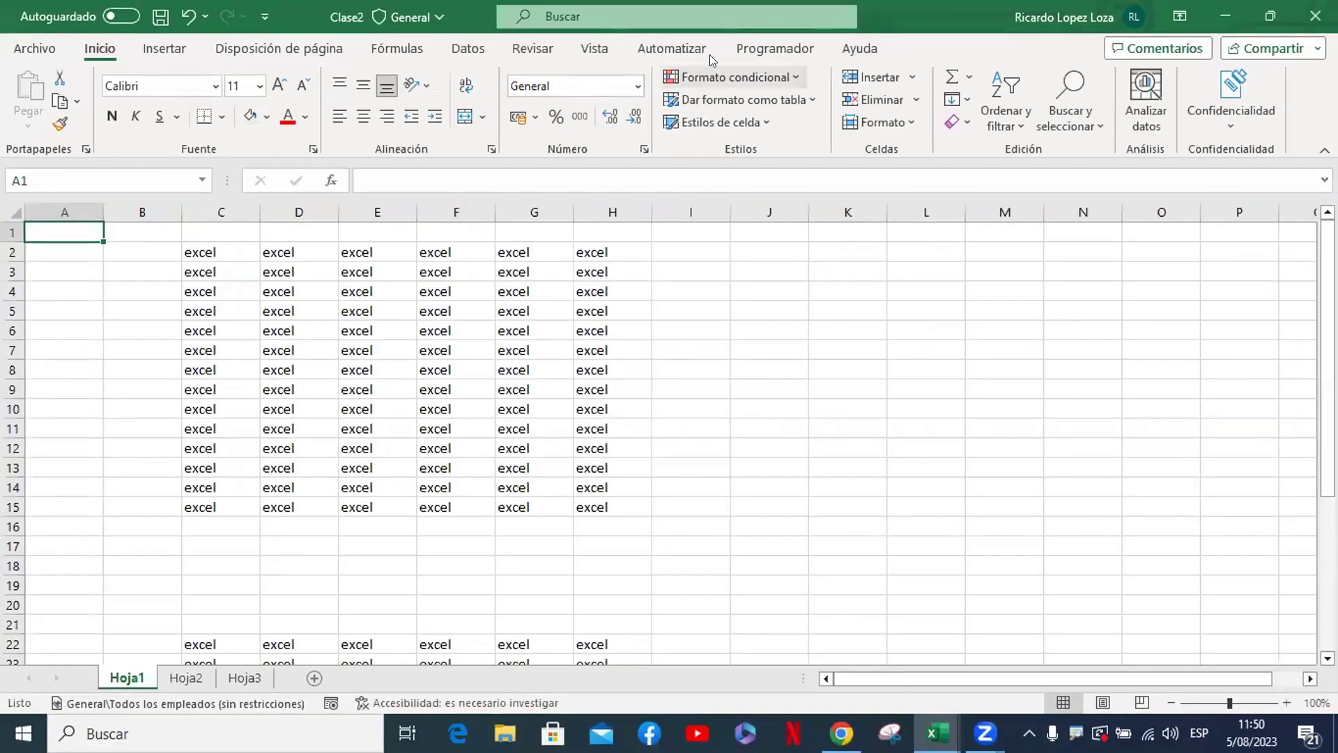
Open the Visual Basic editor and start a Sub Seleccion5 procedure in Módulo1
left_click(775, 48)
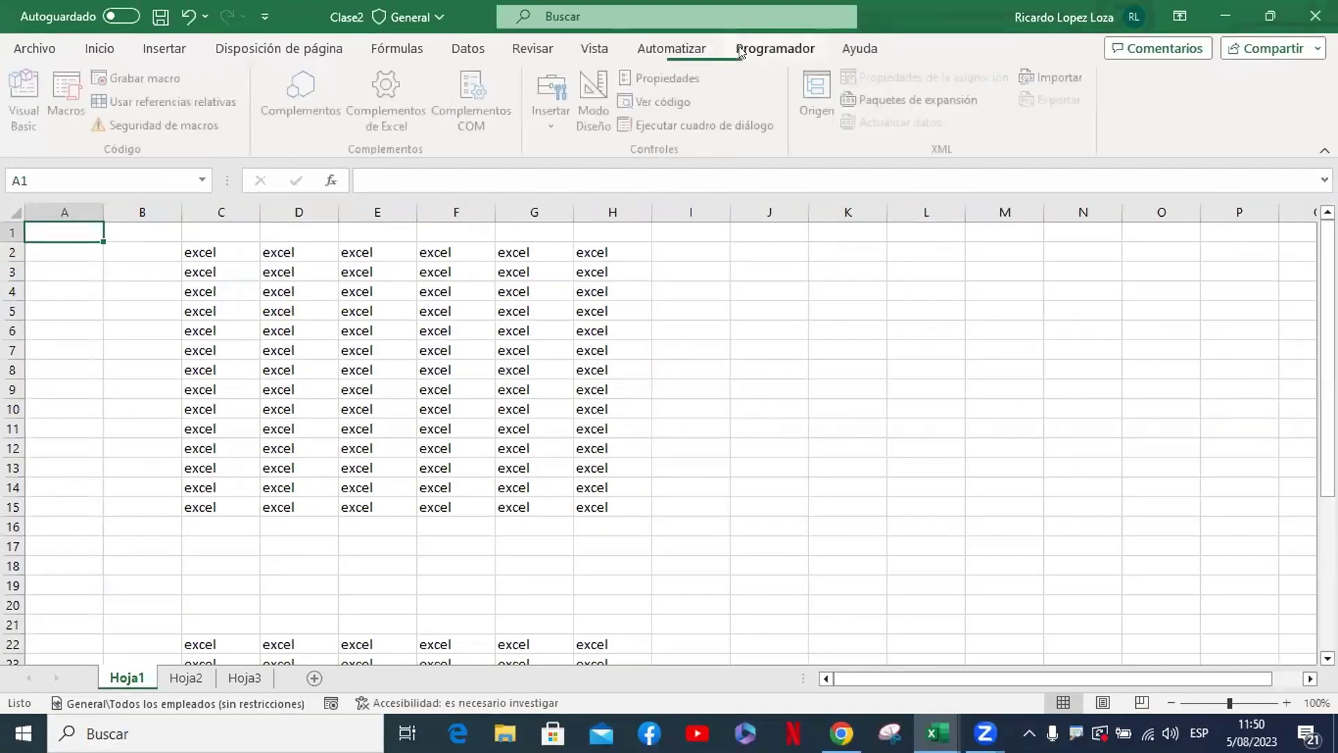
left_click(28, 97)
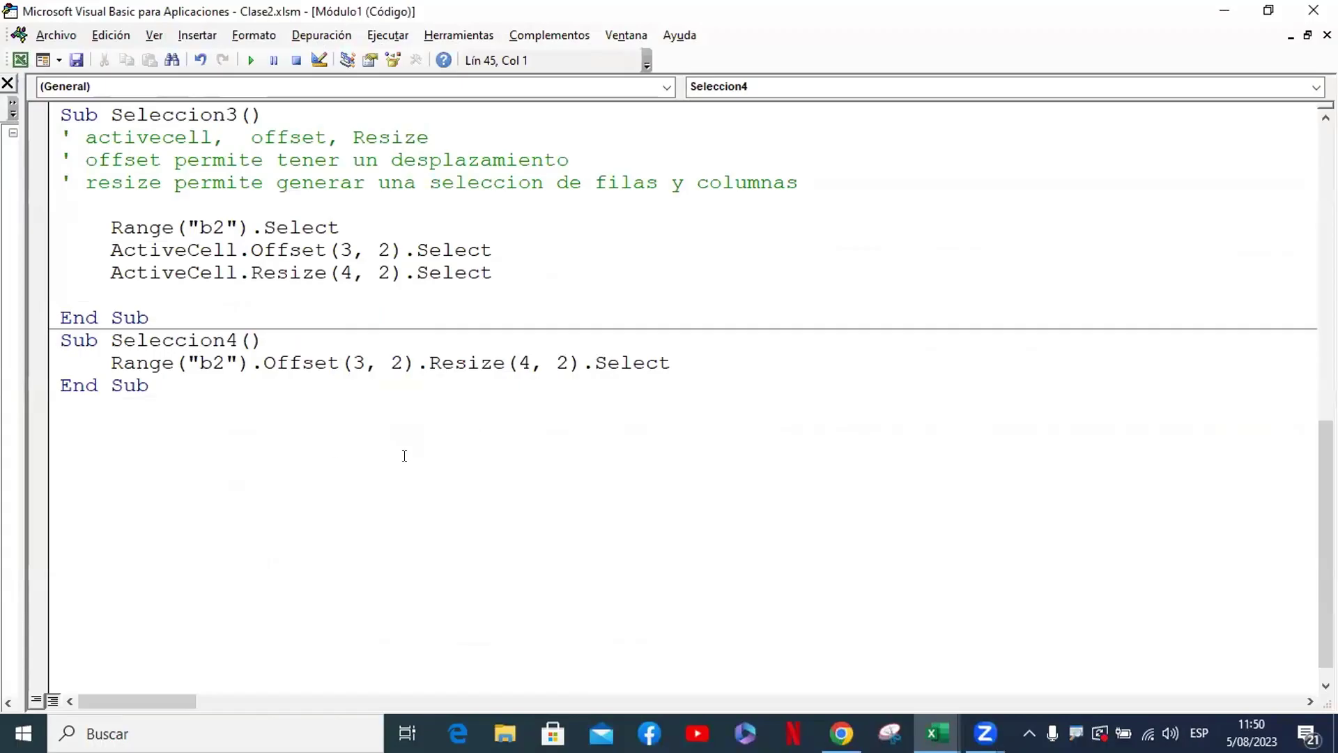
type("sub ")
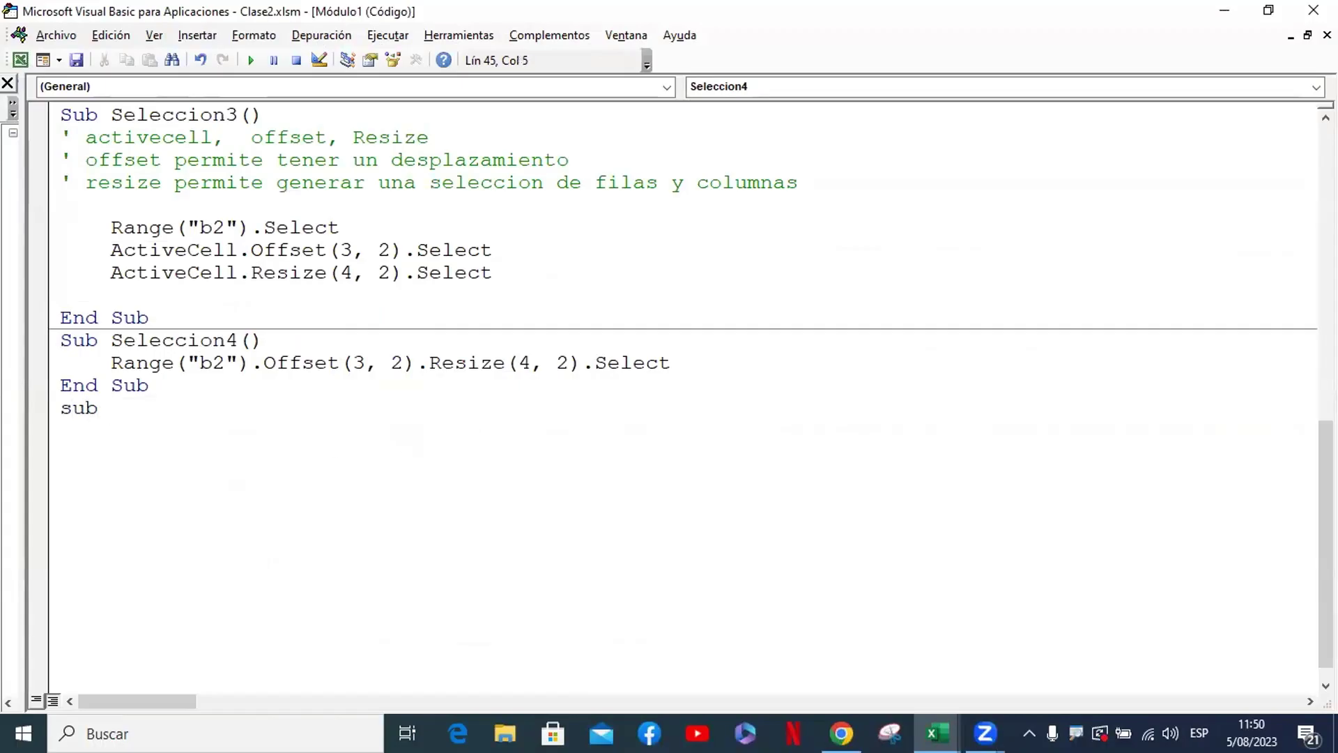
type("Sel")
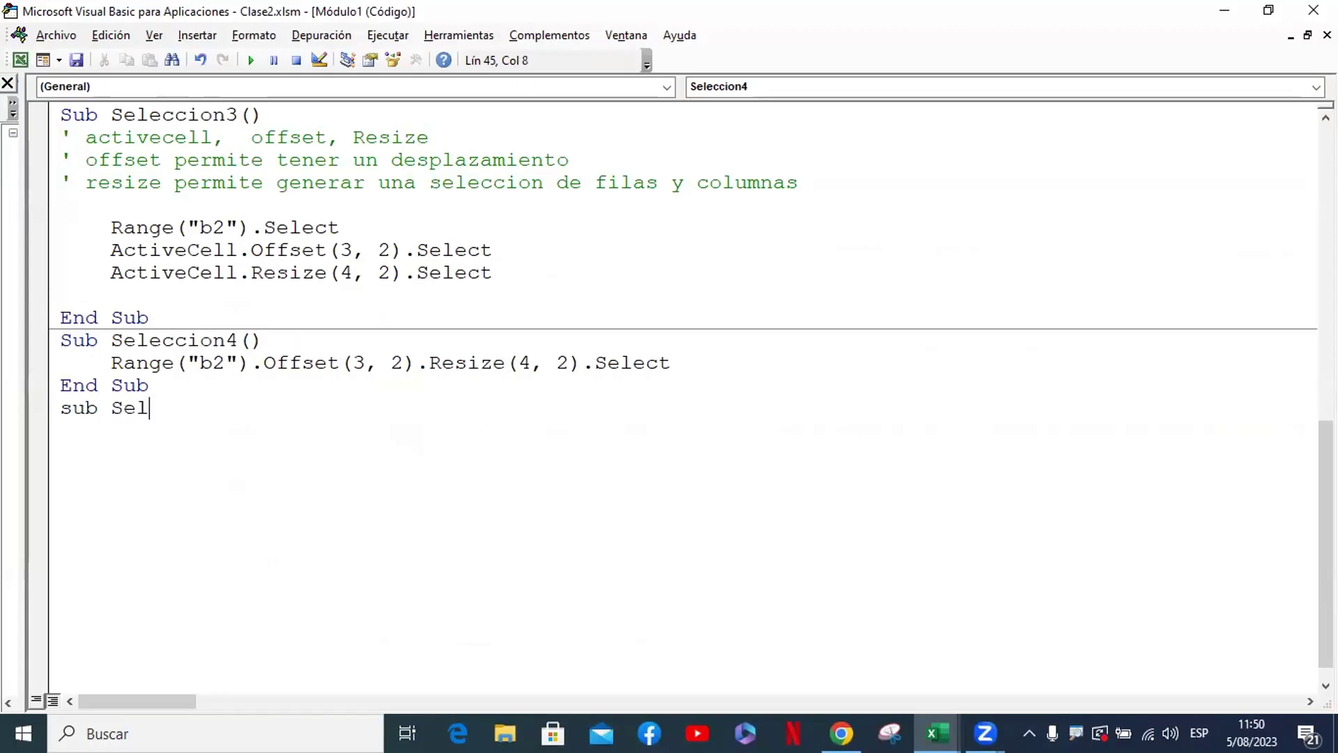
type("eccion5")
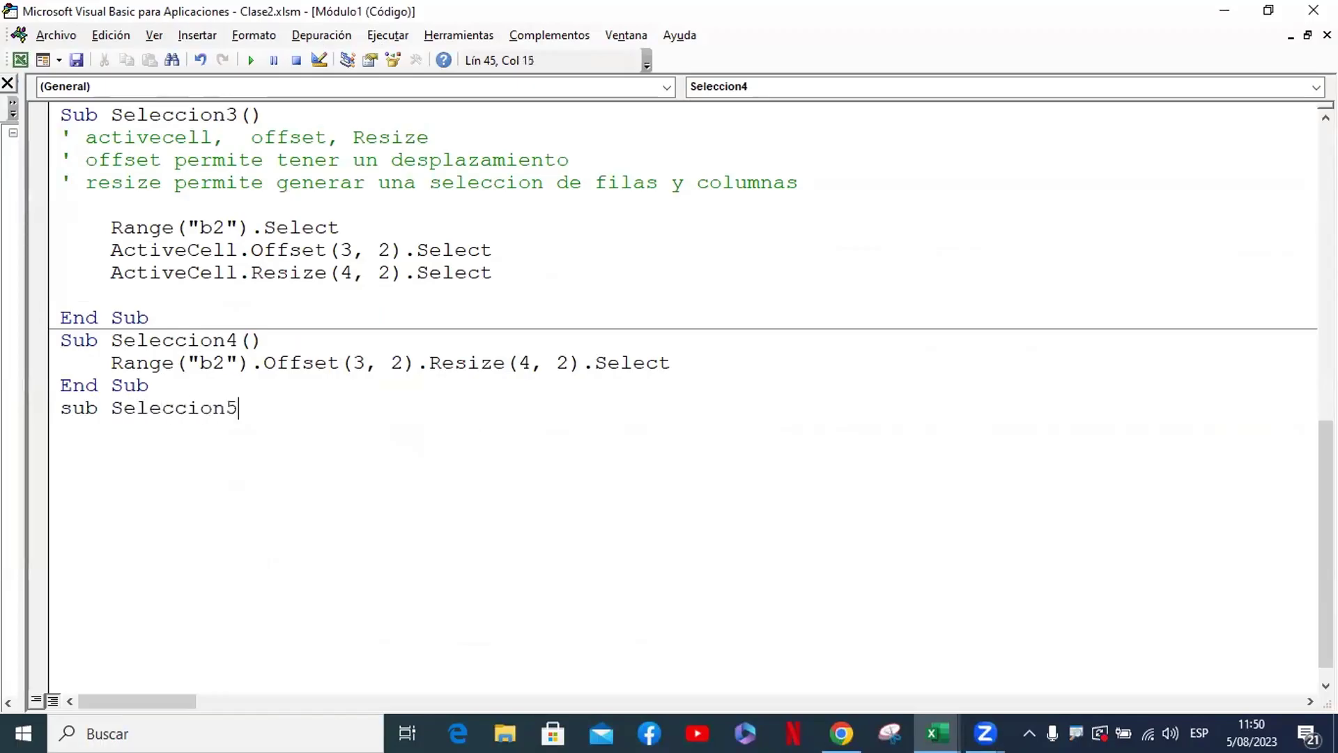
key("Return")
key("Tab")
Add the line Range("a1").Select to Seleccion5
type("range")
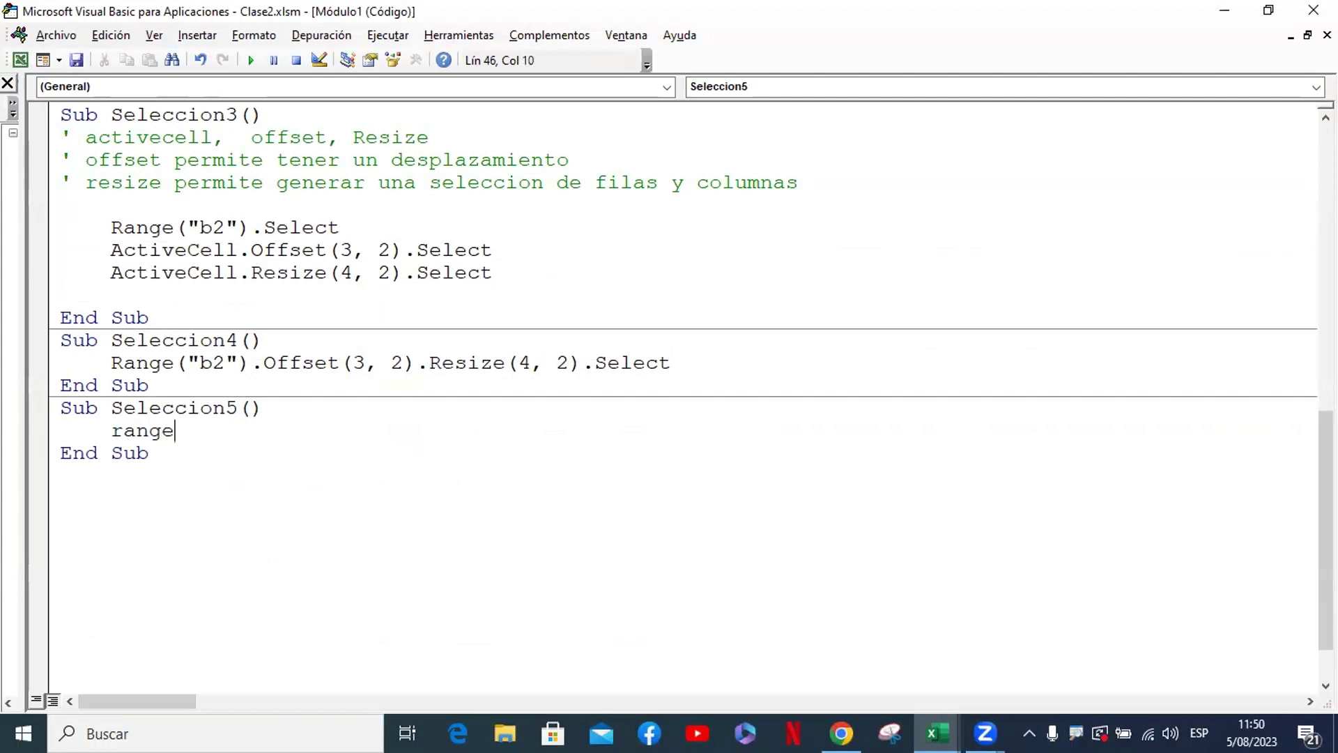
type("(\"a1")
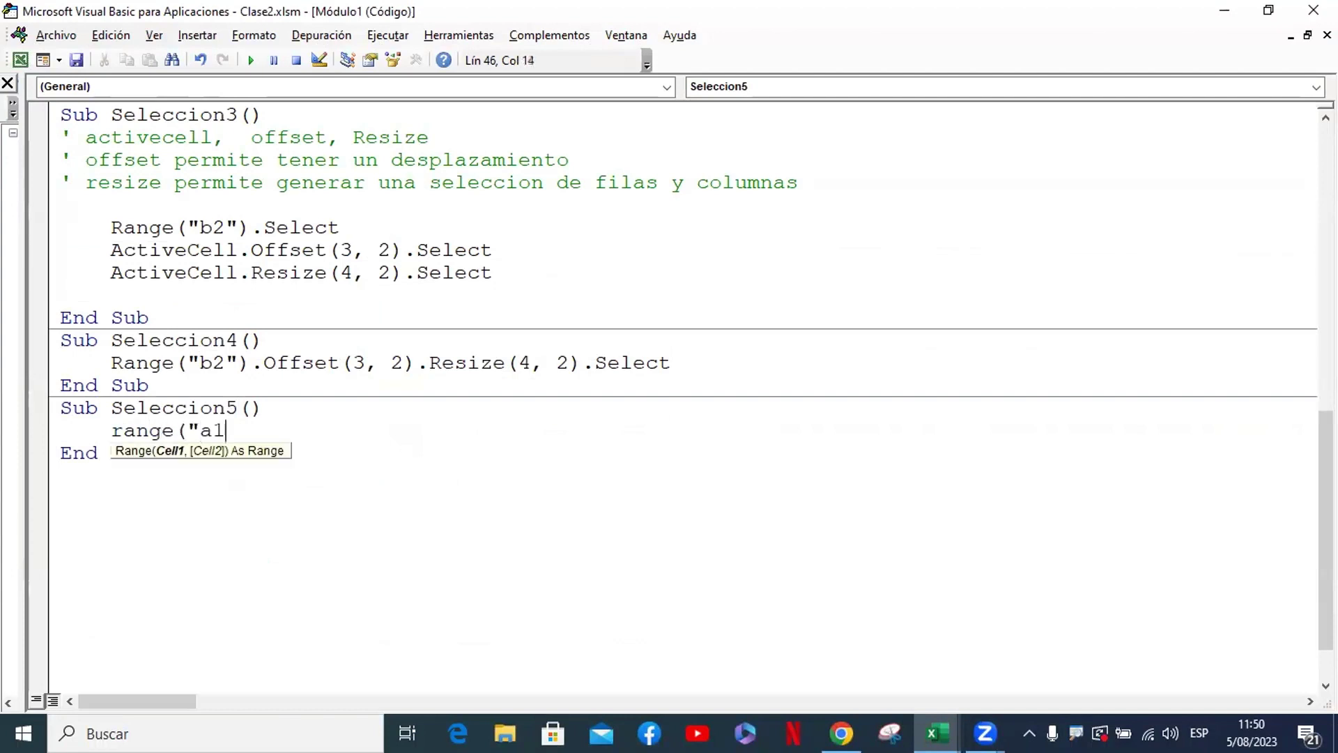
type("\").se")
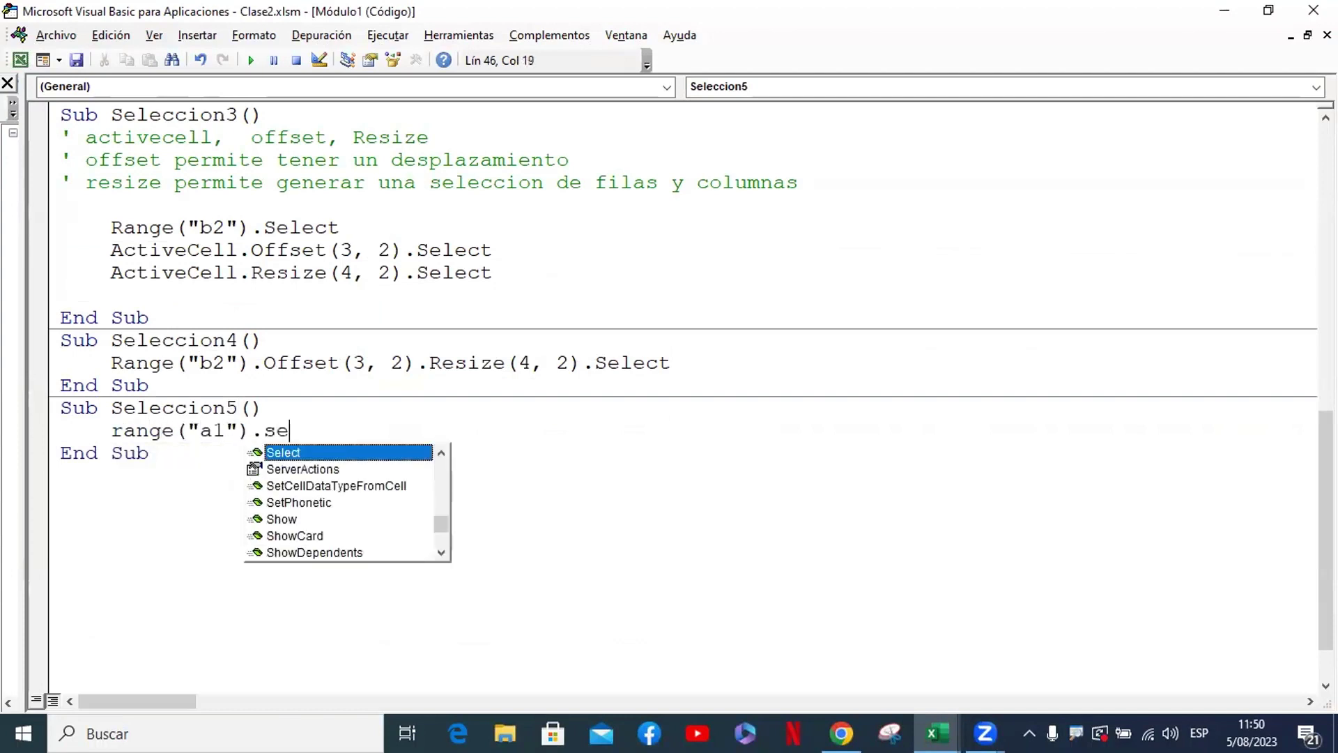
key("Tab")
key("Return")
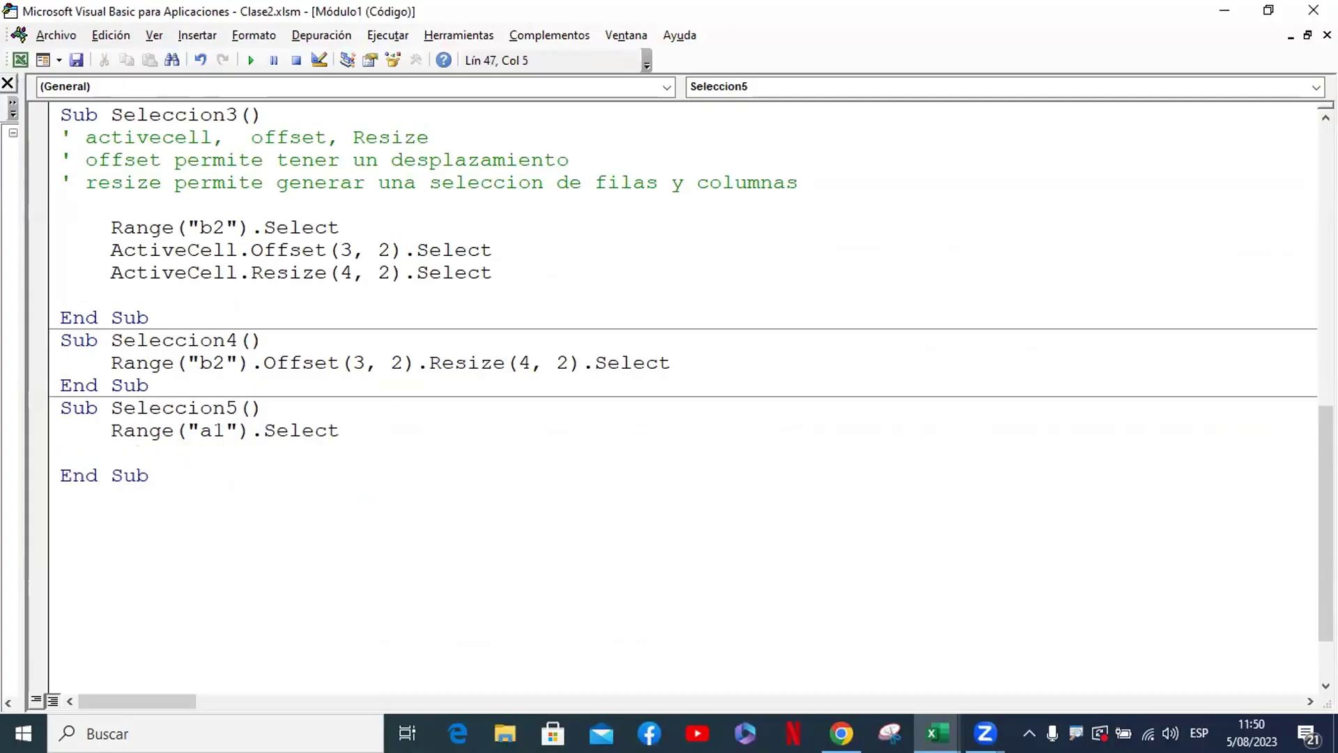
Add ActiveCell.Offset(1, 2).Select and insert blank lines above End Sub
type("act")
type("ivecell.")
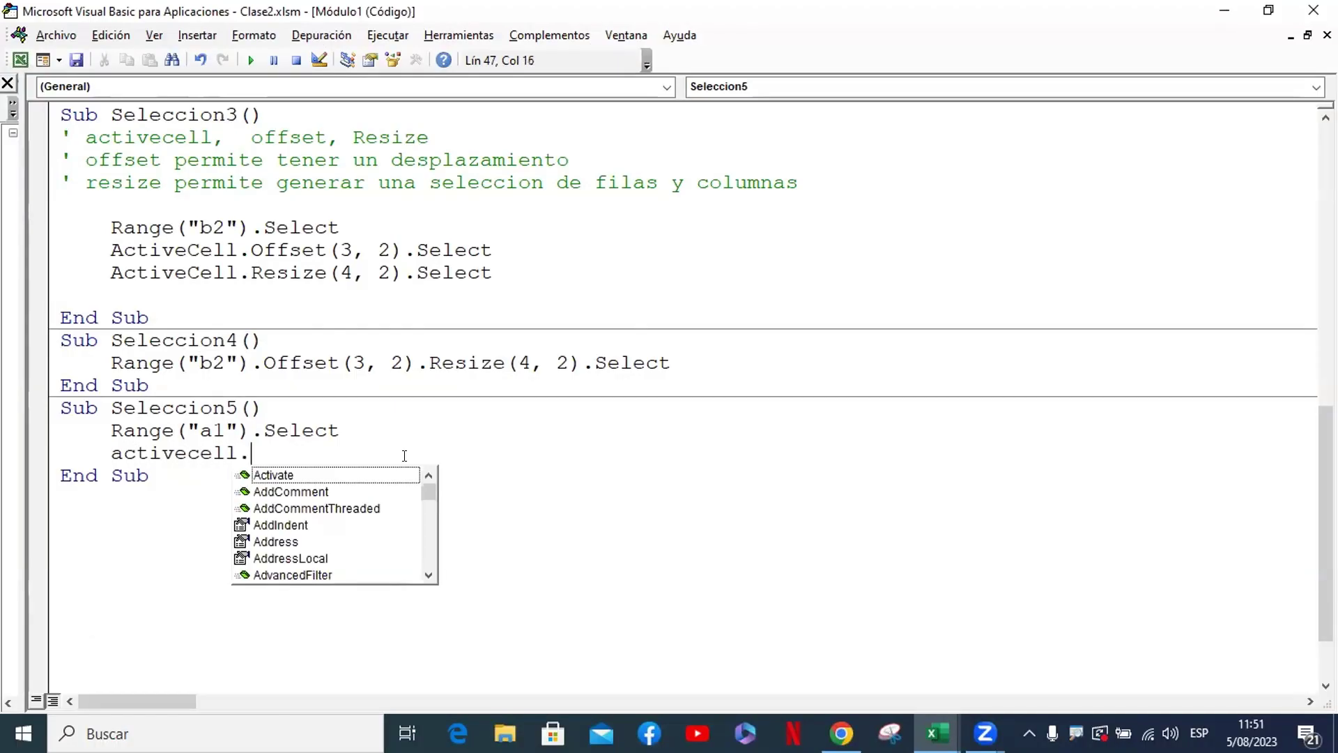
type("o")
key("Tab")
type("(")
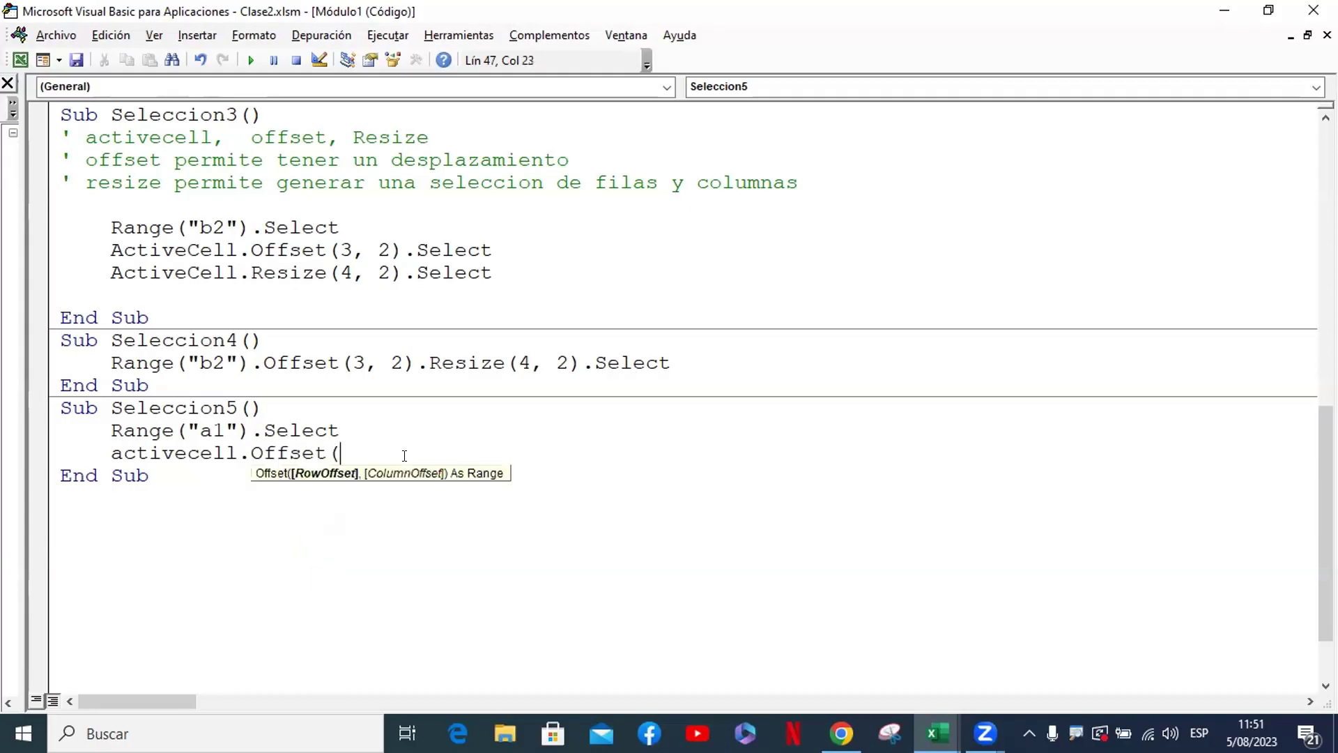
type("1,2")
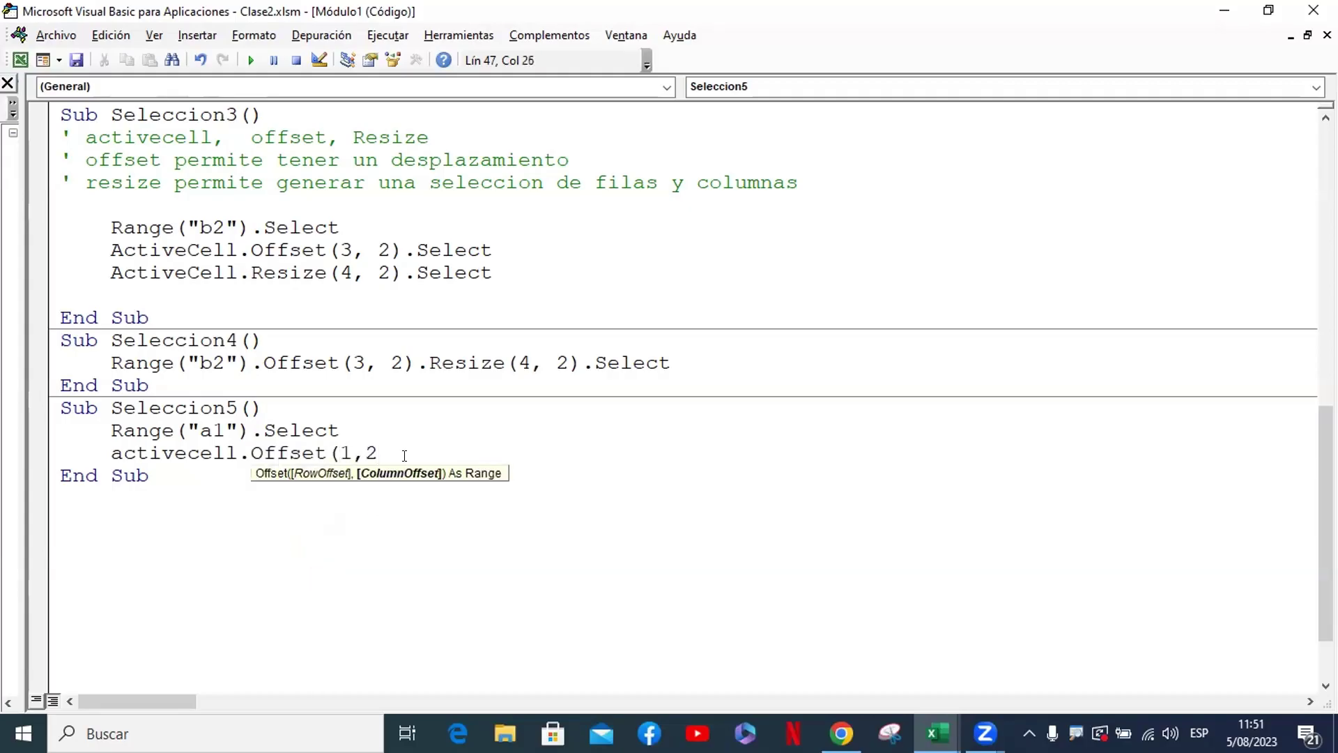
type(").s")
type("e")
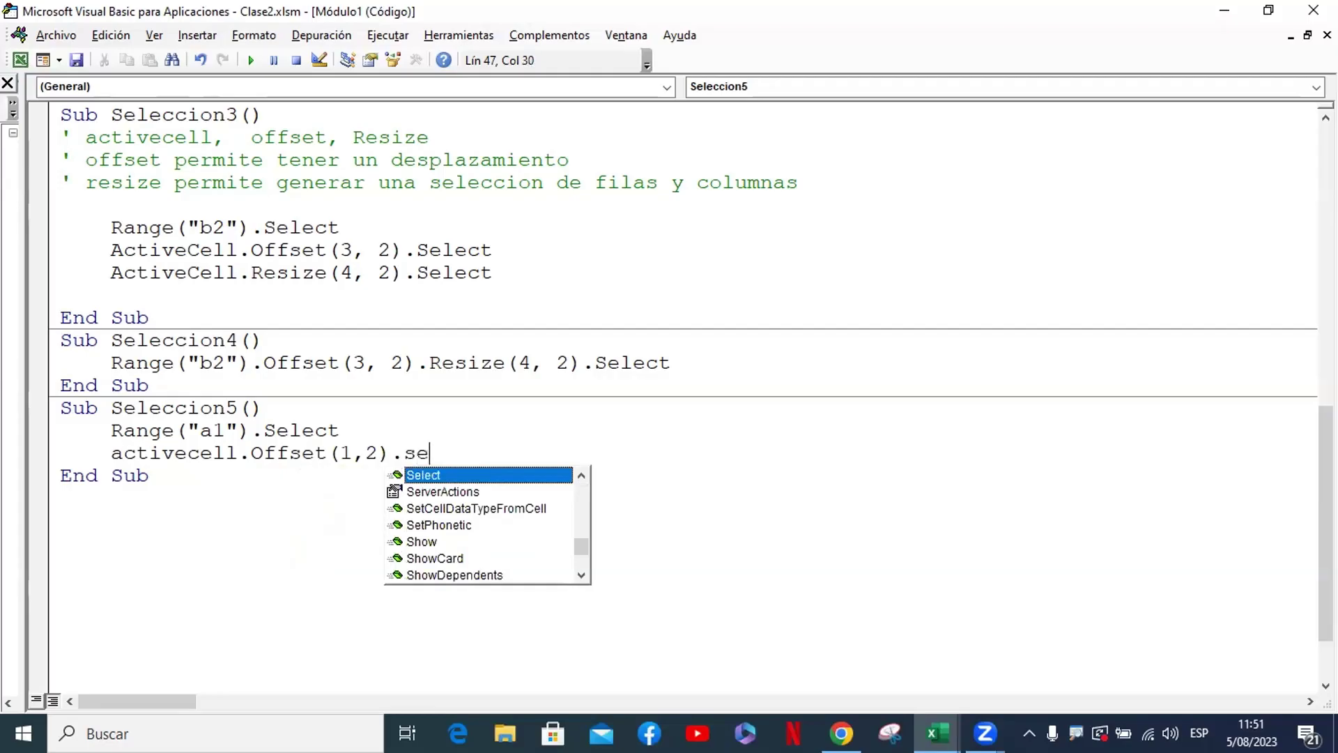
key("Return")
left_click(112, 498)
key("Up")
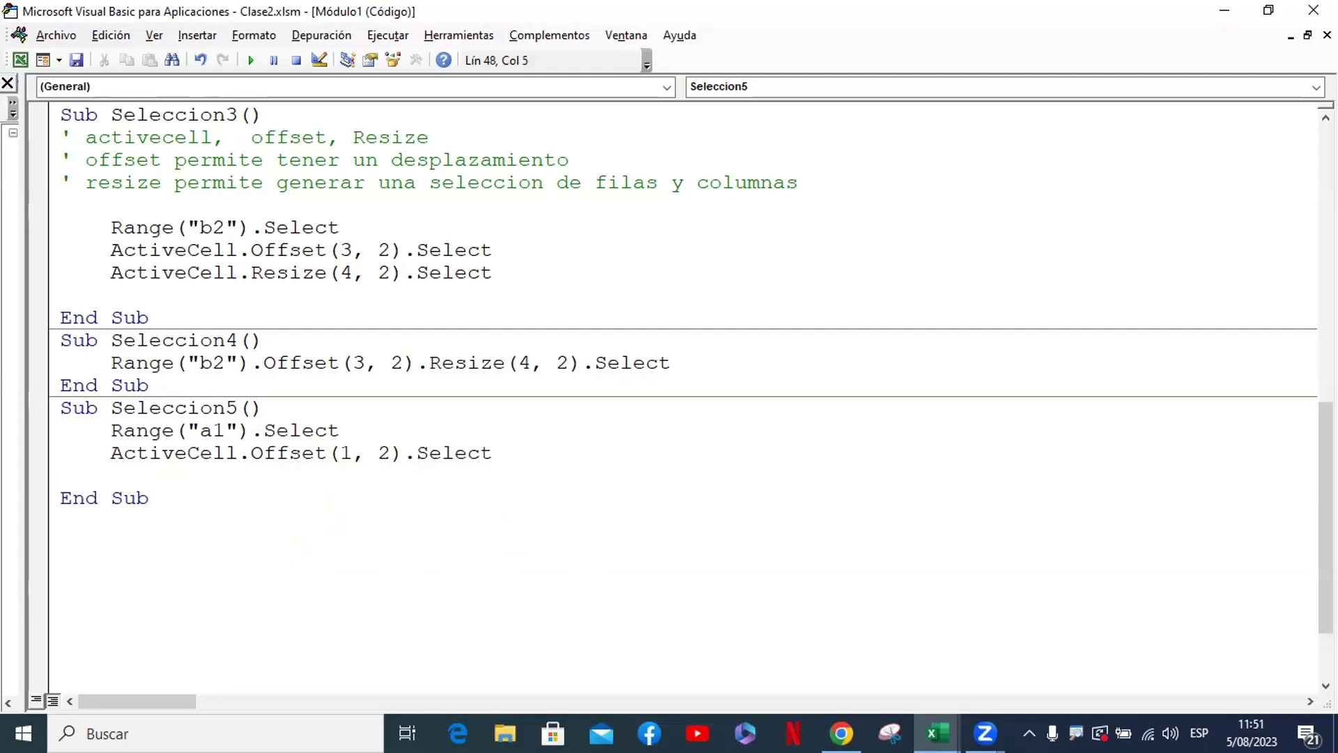
key("Return")
key("Return")
key("Up")
key("Up")
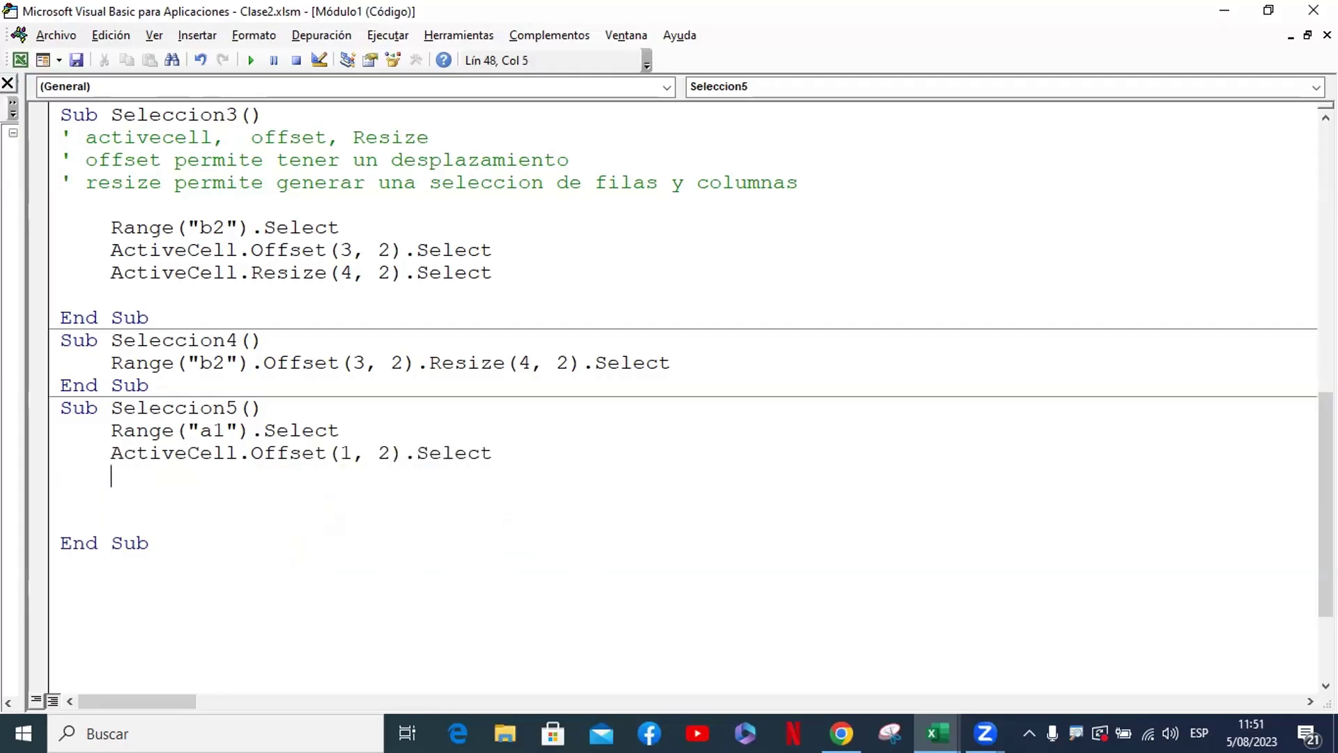
Add ActiveCell.End(xlDown).Select to Seleccion5
key("Down")
key("Up")
type("activec")
type("ell.edn")
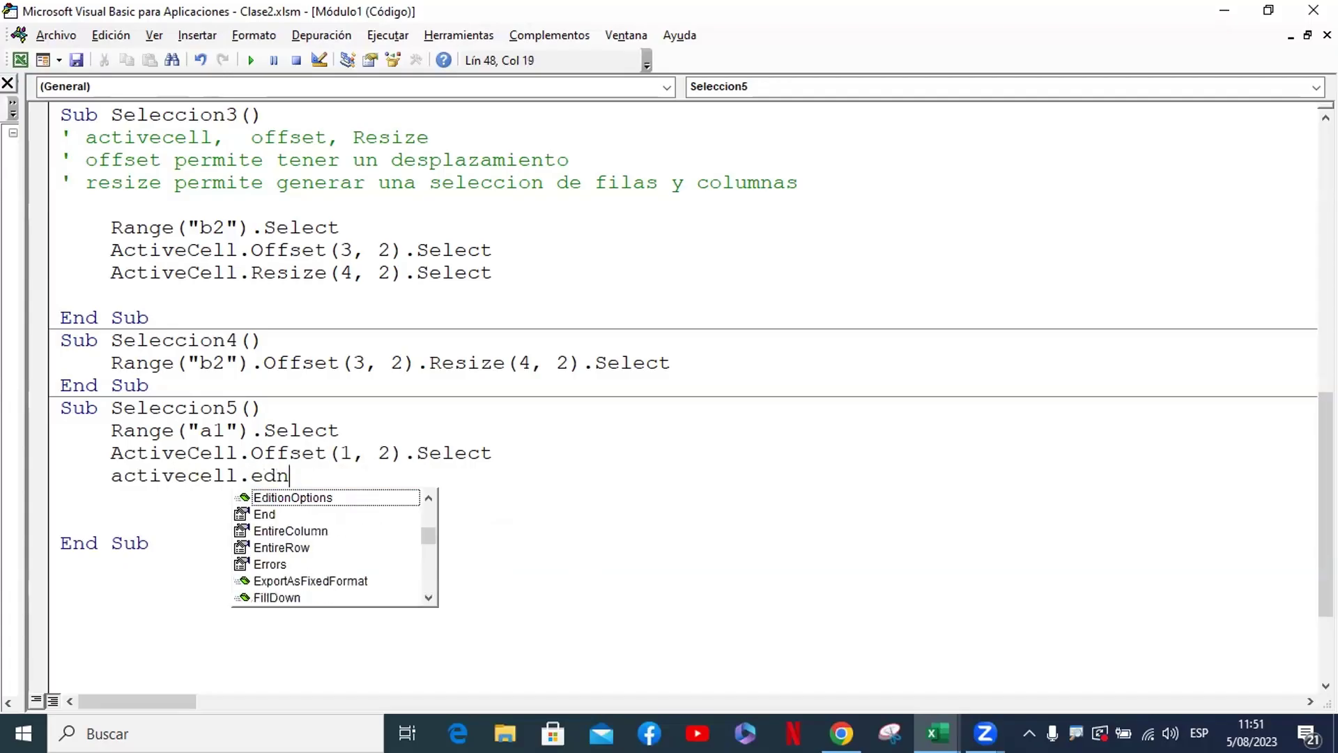
key("Down")
key("Tab")
type("(")
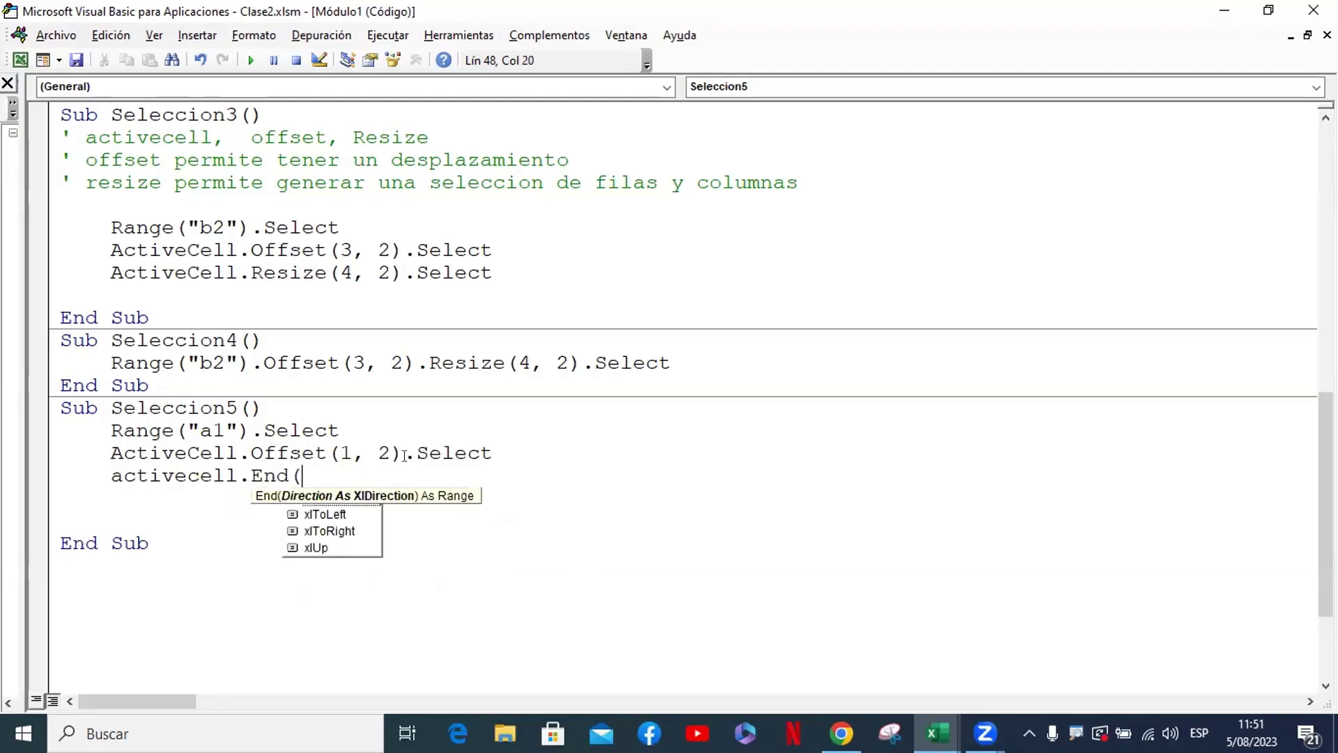
type("xl")
key("Tab")
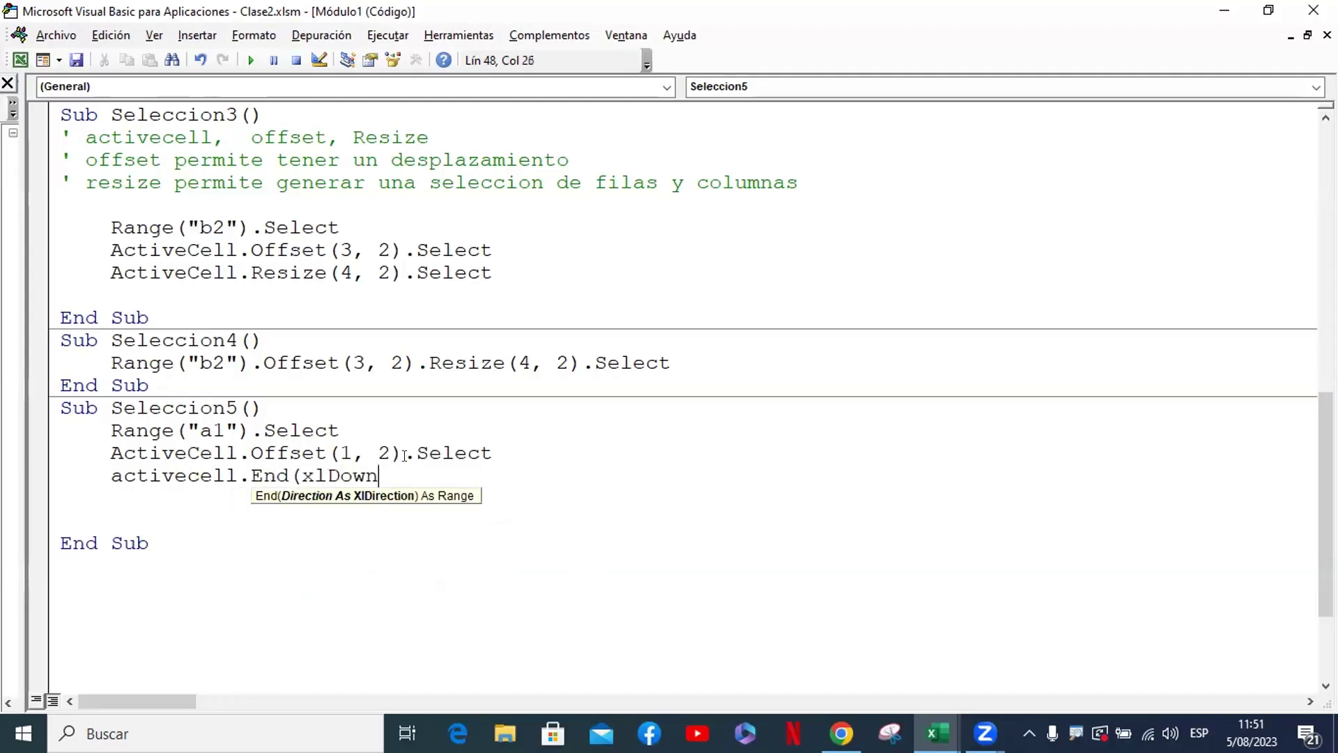
type(").se")
key("Tab")
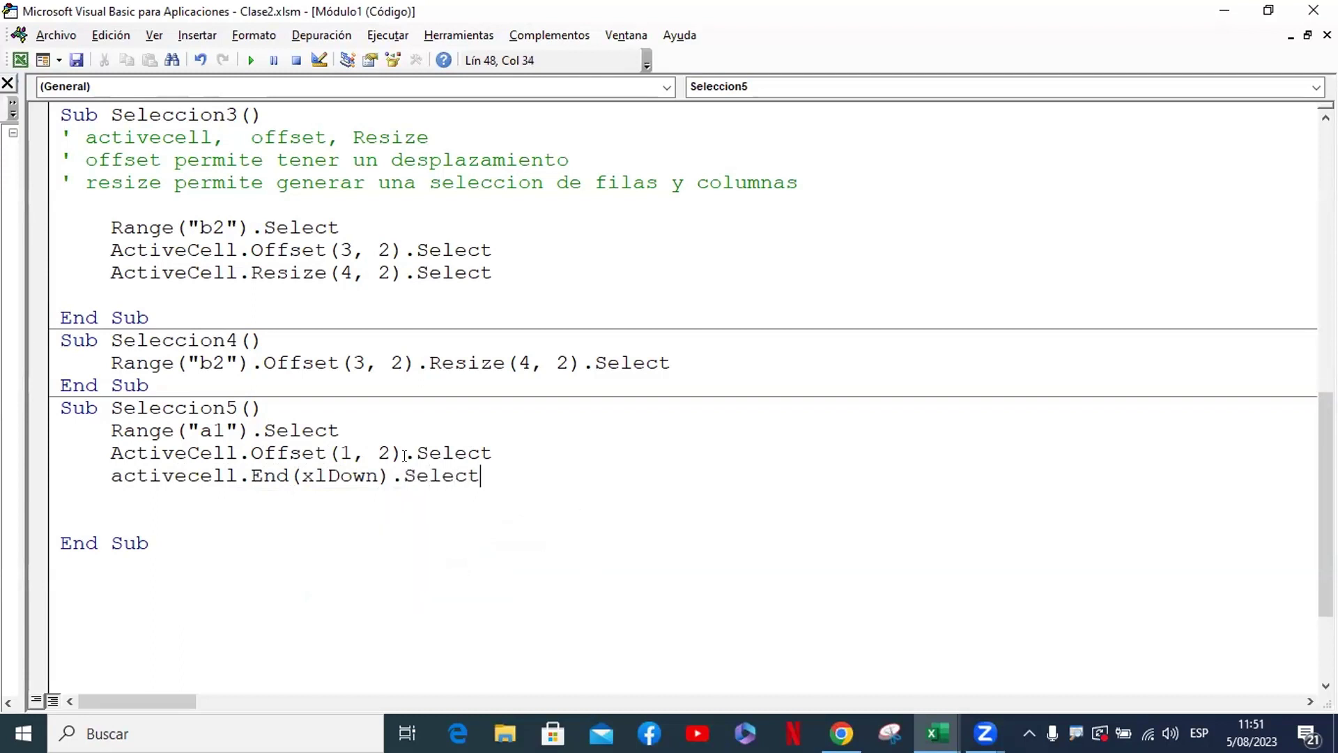
key("Return")
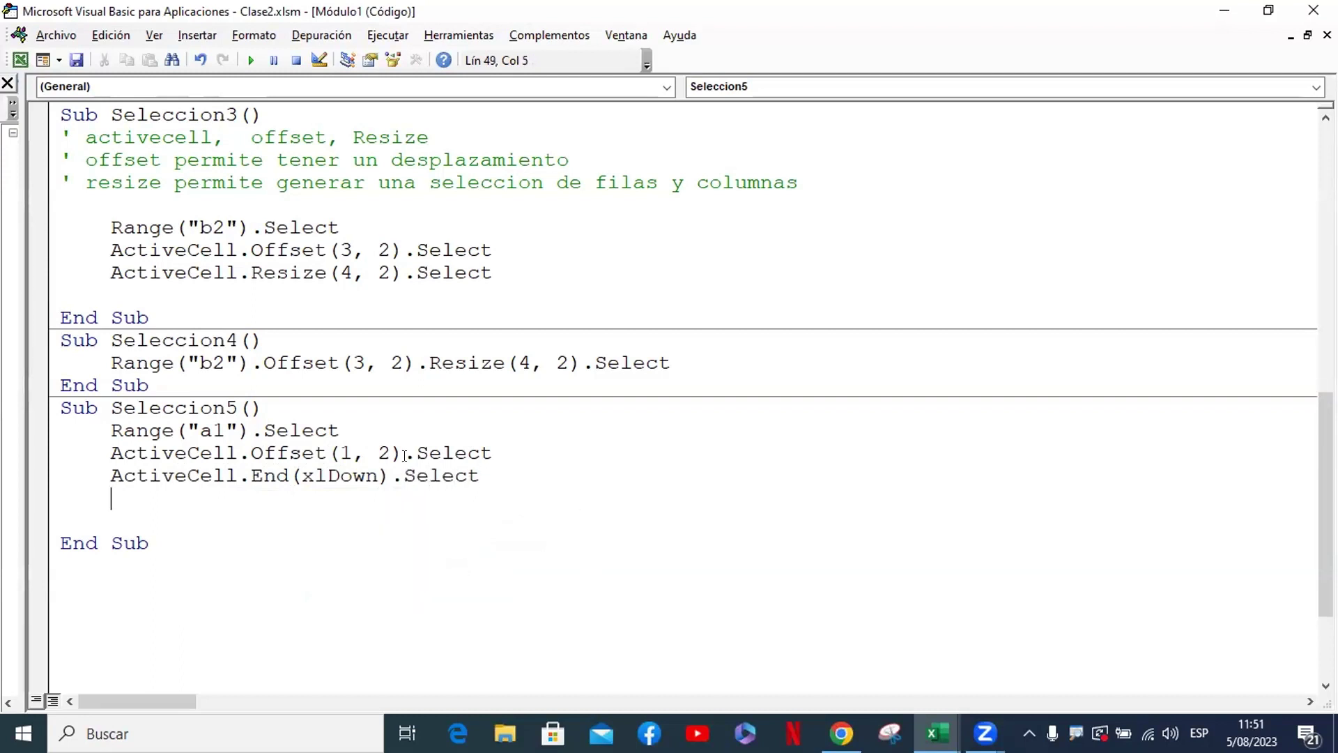
Add ActiveCell.Offset(1, 0).Resize(2, 6).Select and snap the editor to half the screen
type("active")
type("cell")
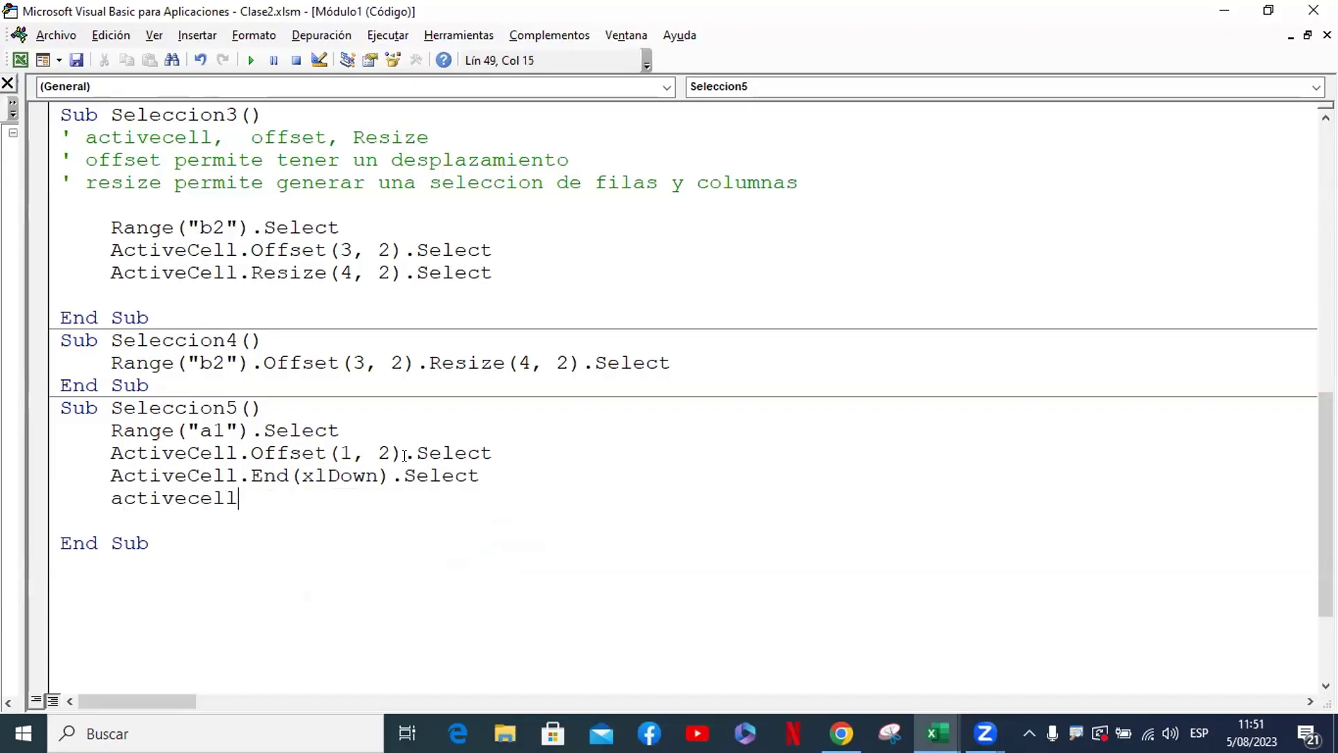
type(".")
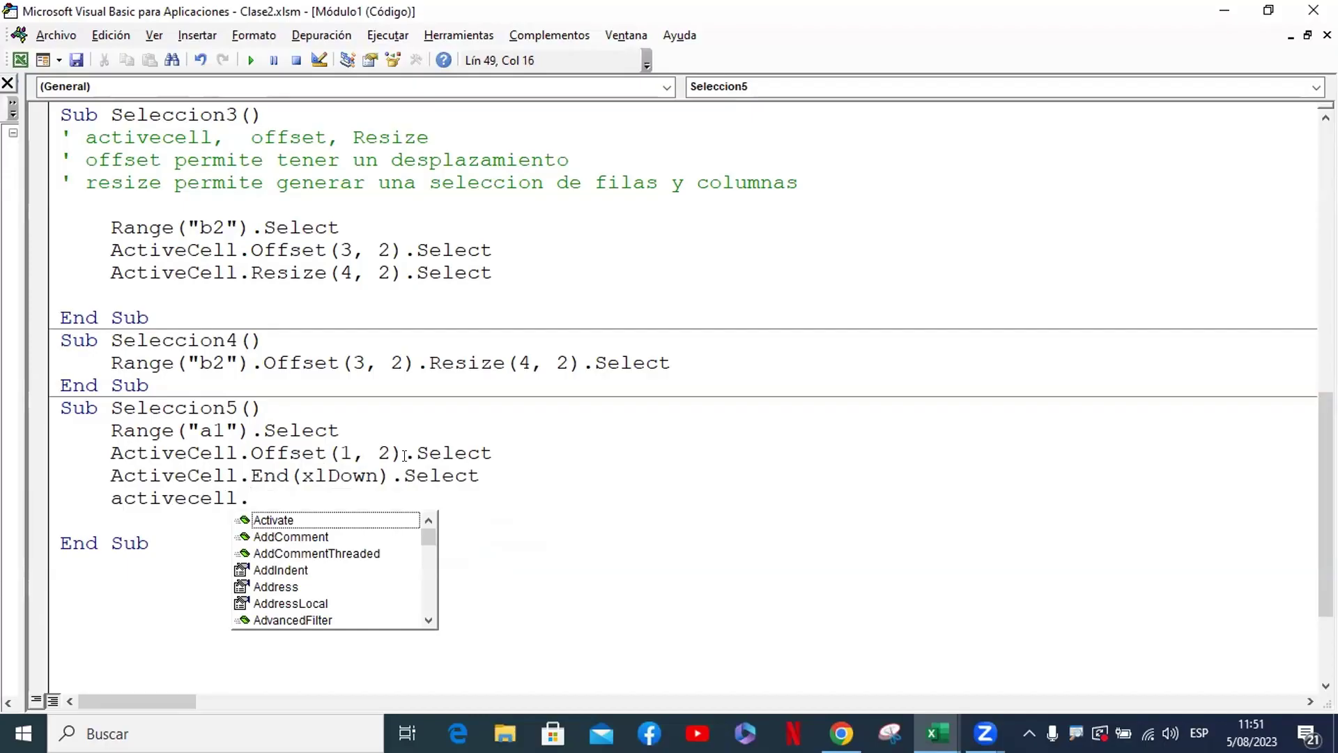
type("o")
key("Tab")
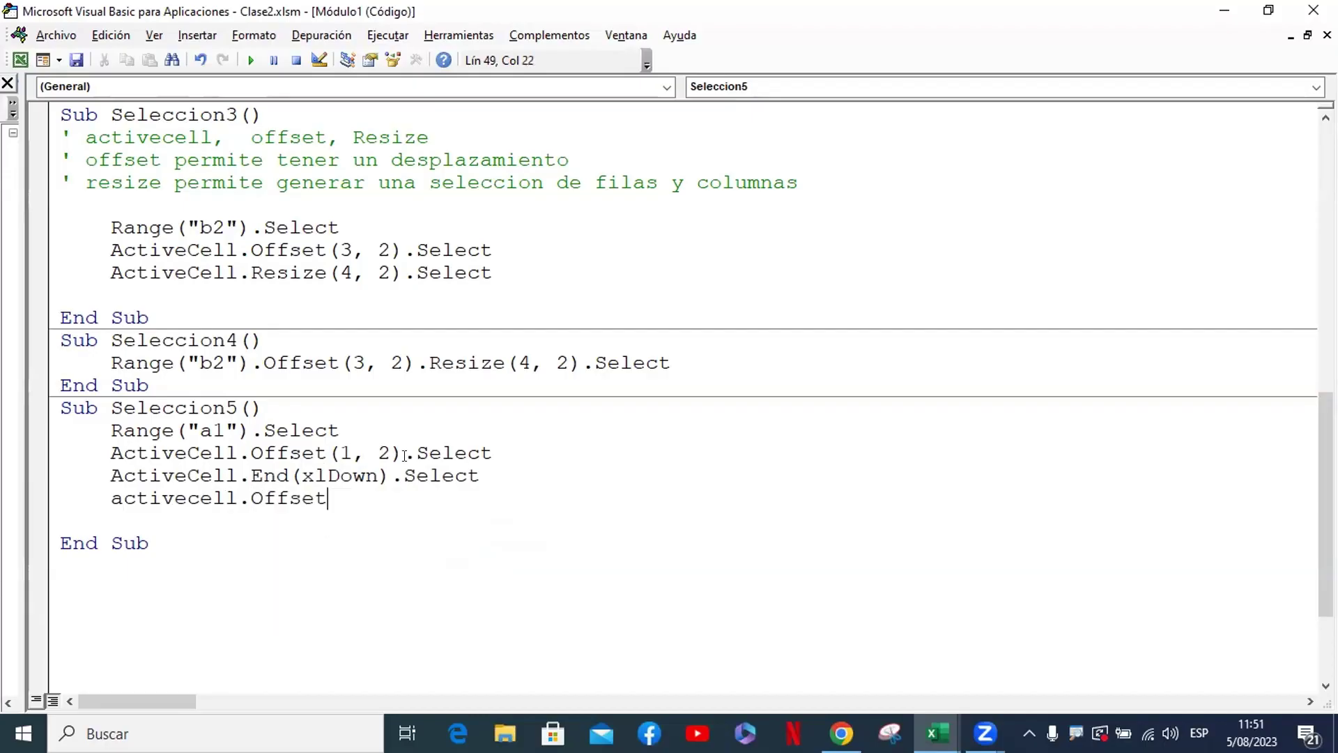
type("(1,0")
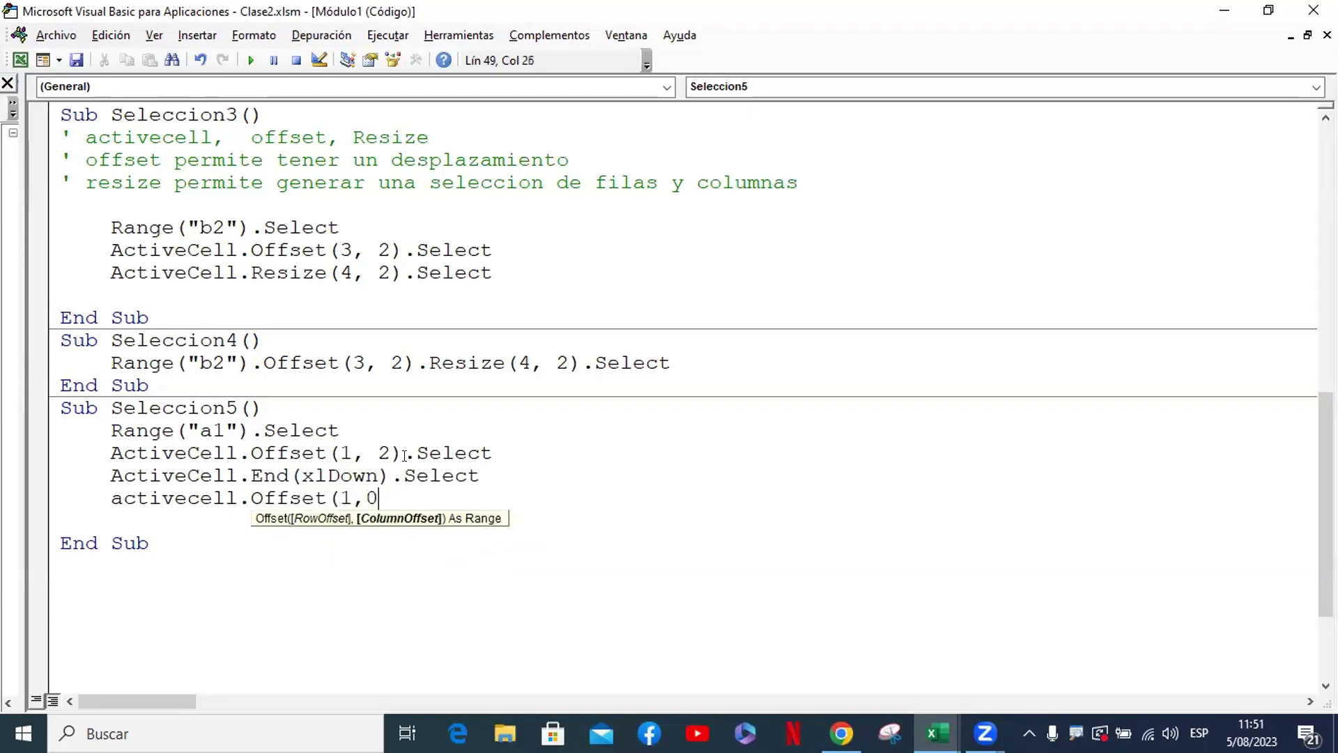
type(")")
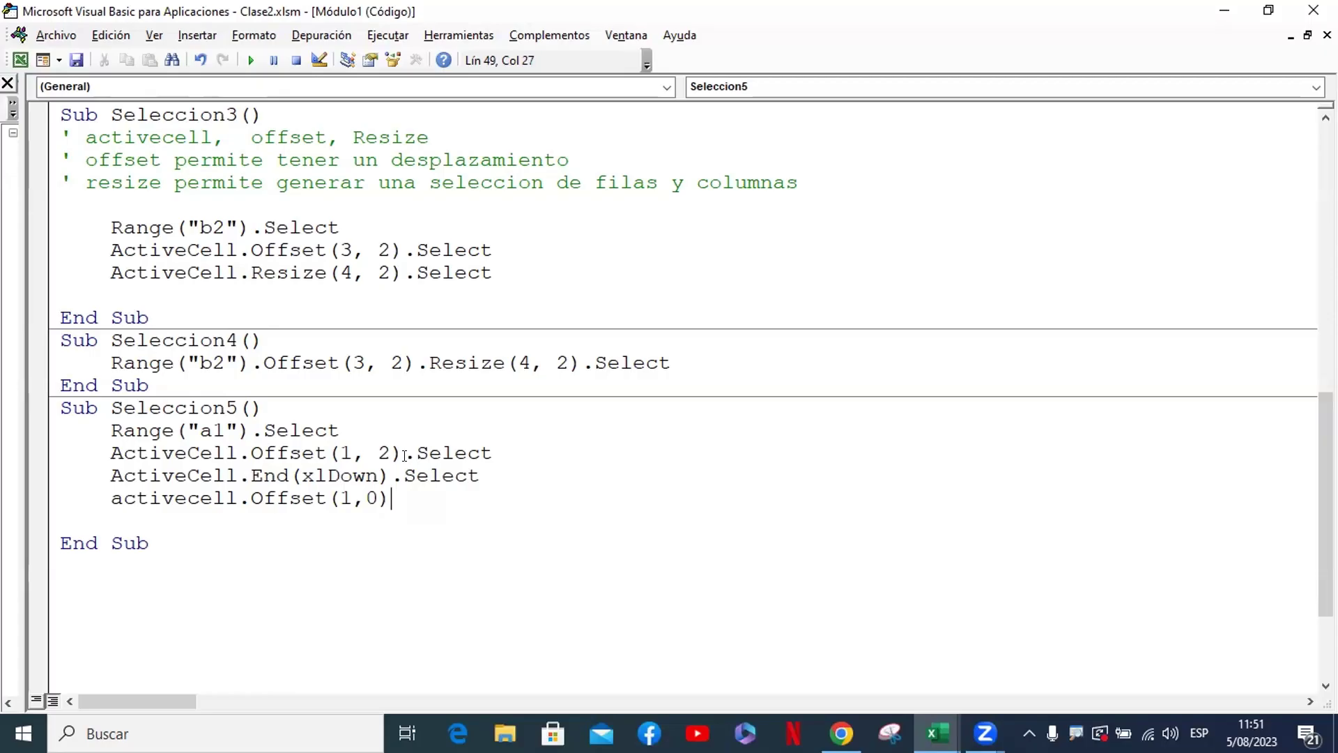
type(".")
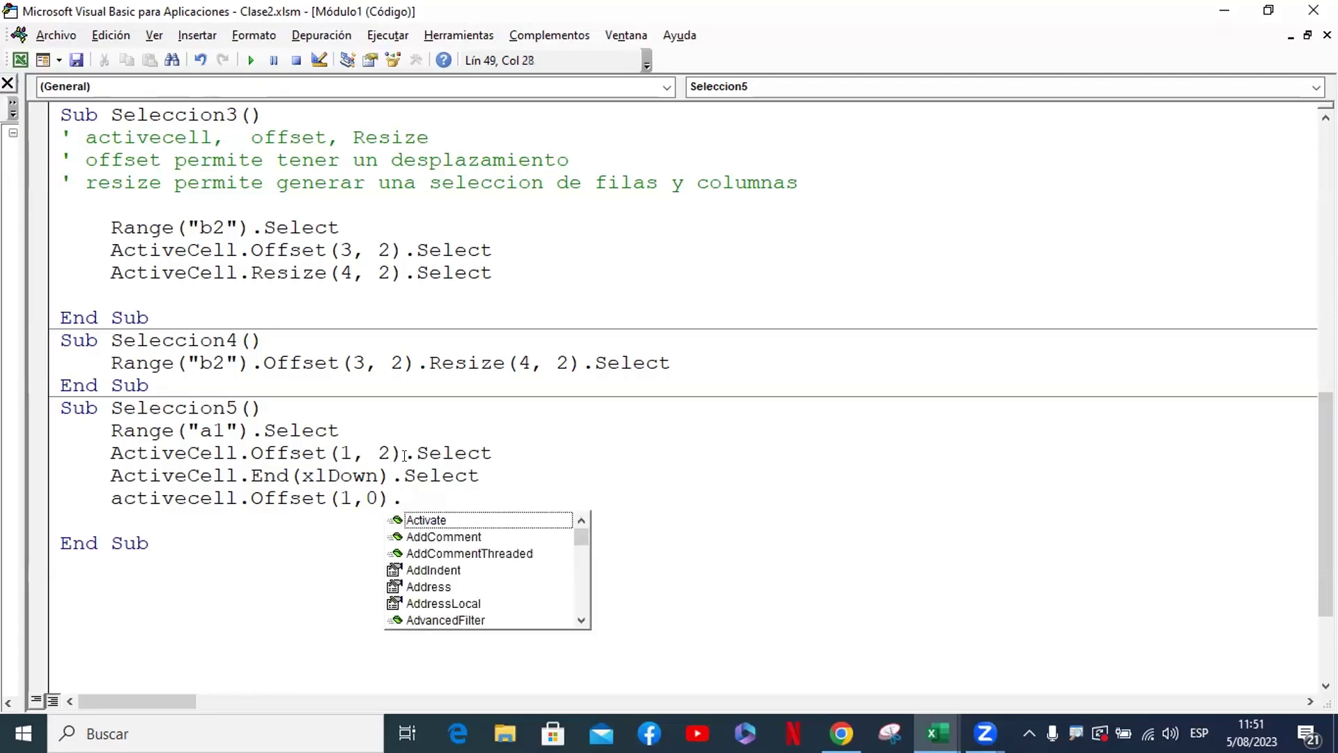
type("re")
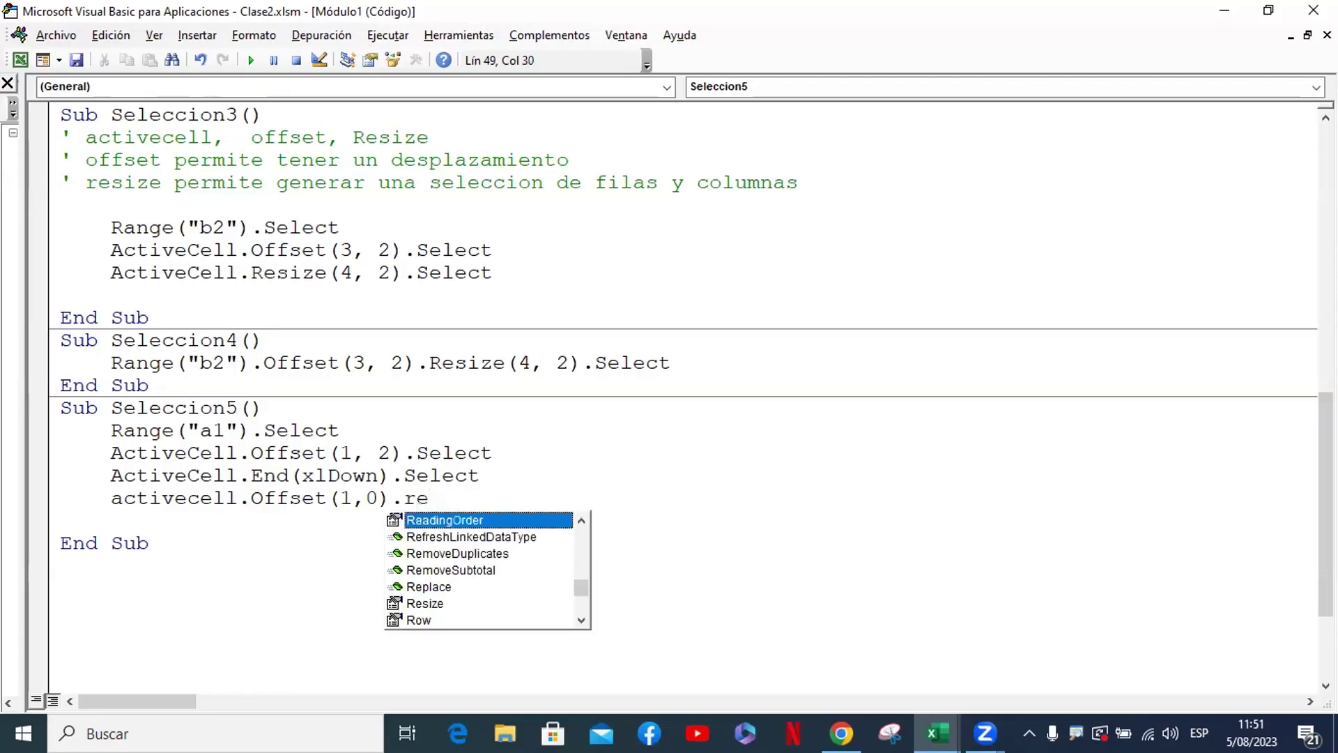
key("Down")
key("Down")
key("Down")
key("Down")
key("Down")
key("Tab")
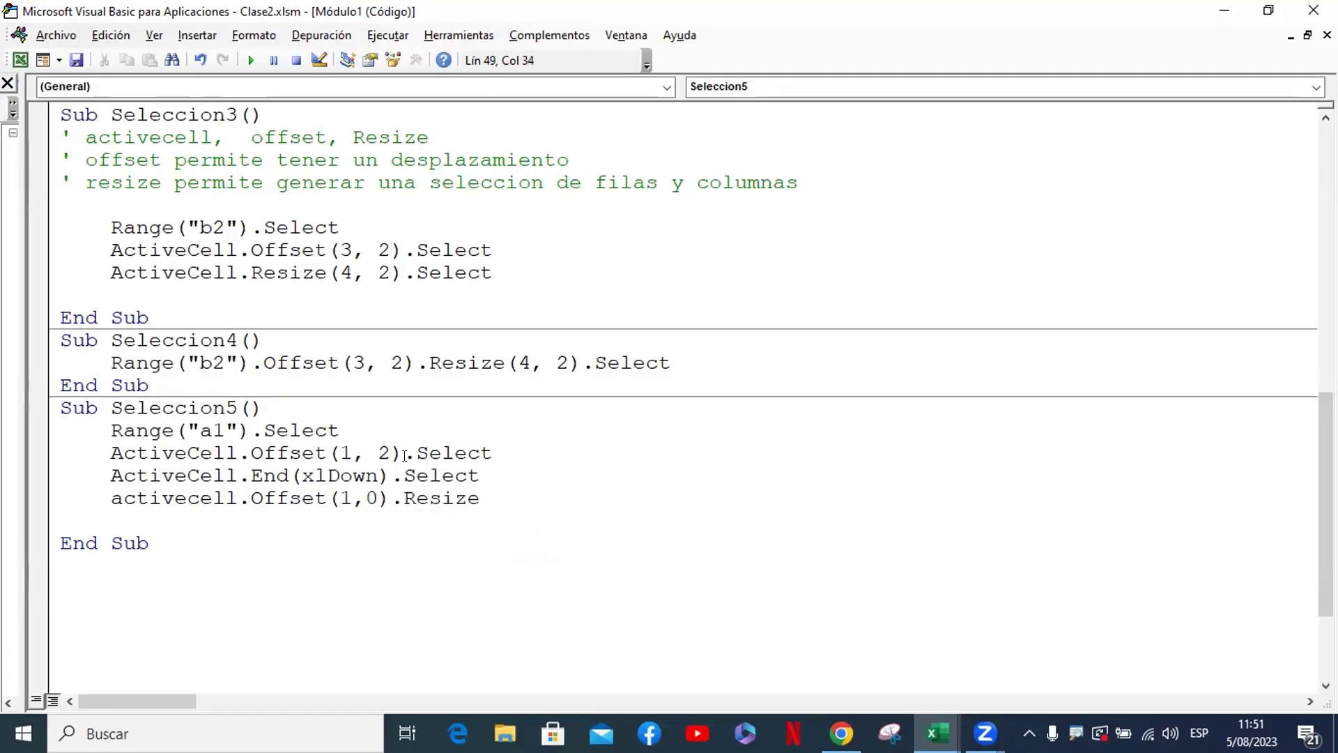
type("(")
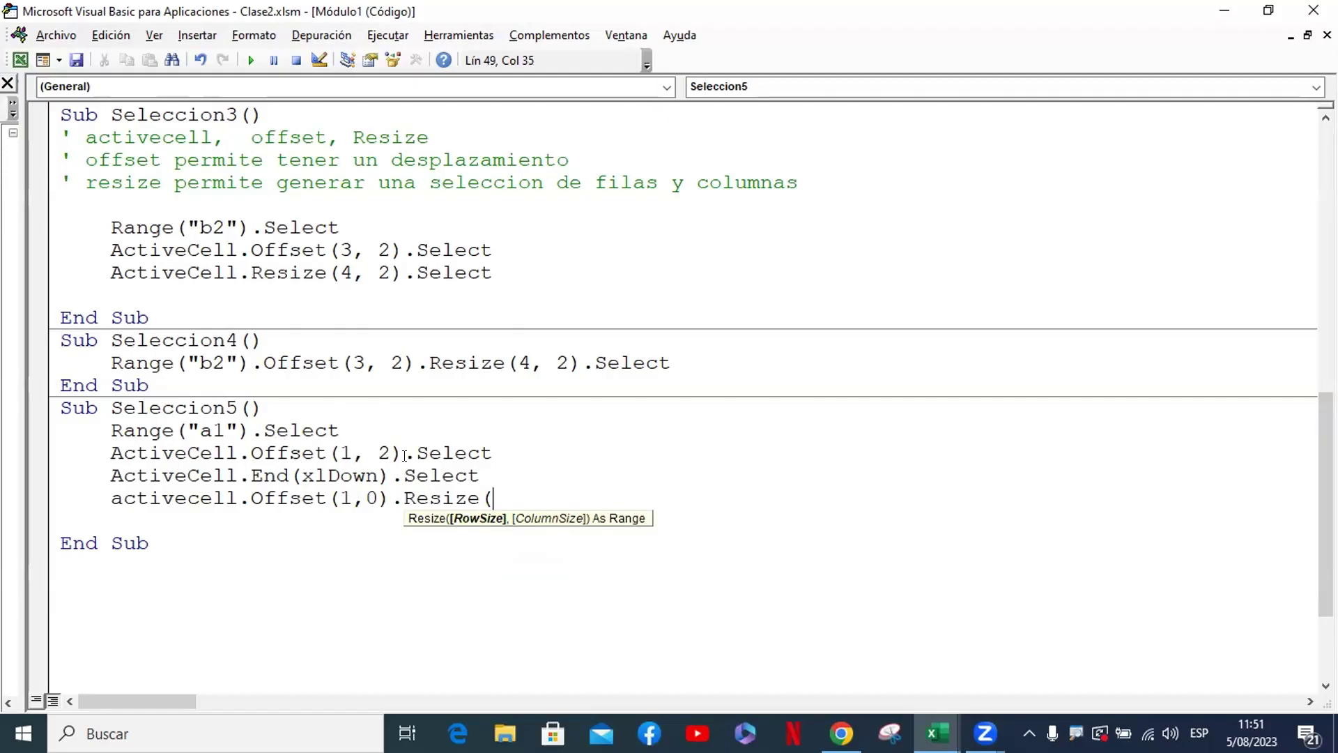
type("2,6)")
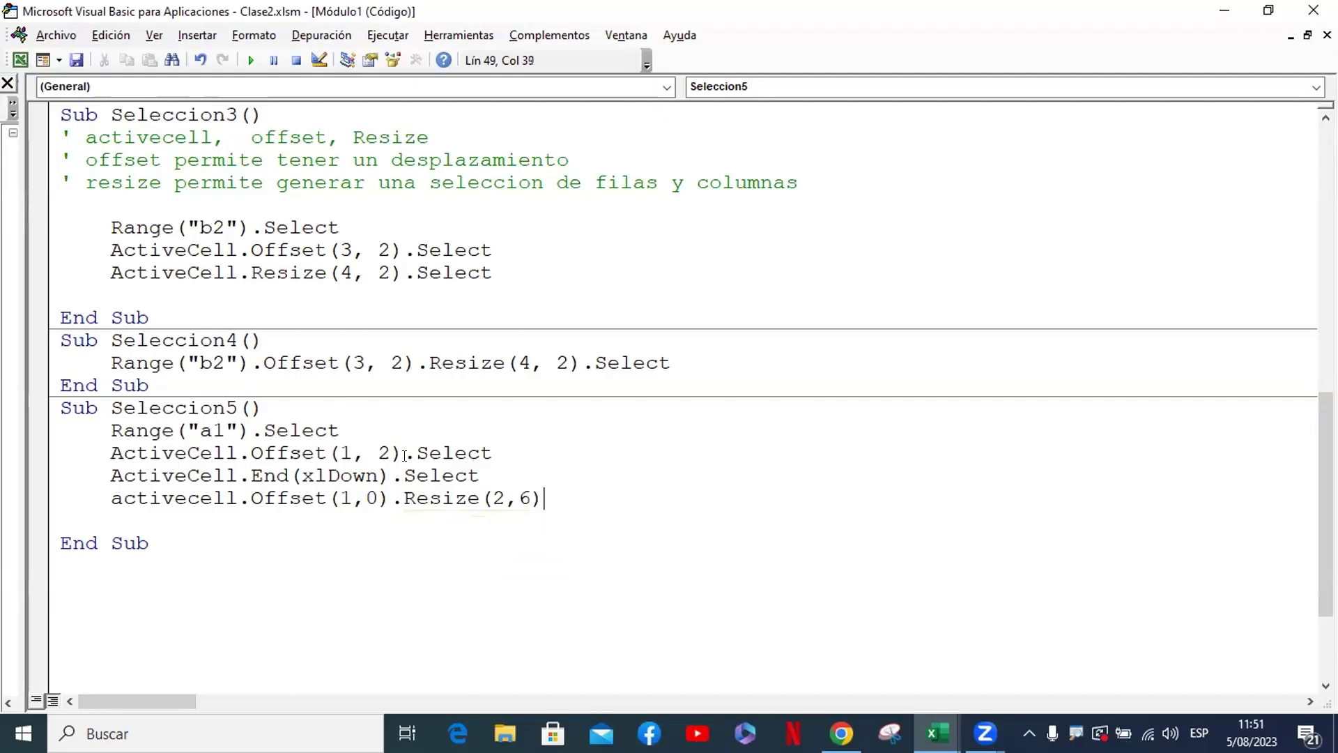
type(".se")
key("Tab")
key("Return")
key("BackSpace")
key("BackSpace")
key("BackSpace")
key("BackSpace")
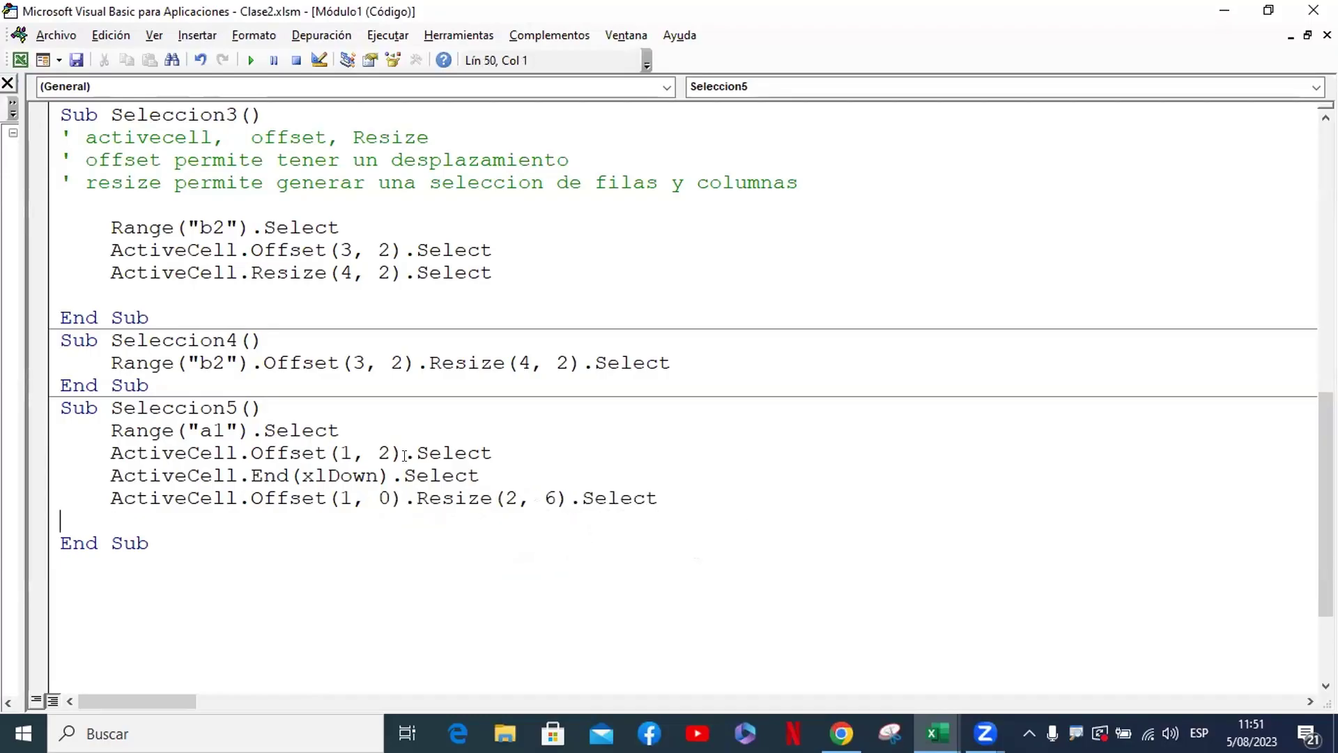
key("BackSpace")
key("Down")
key("Down")
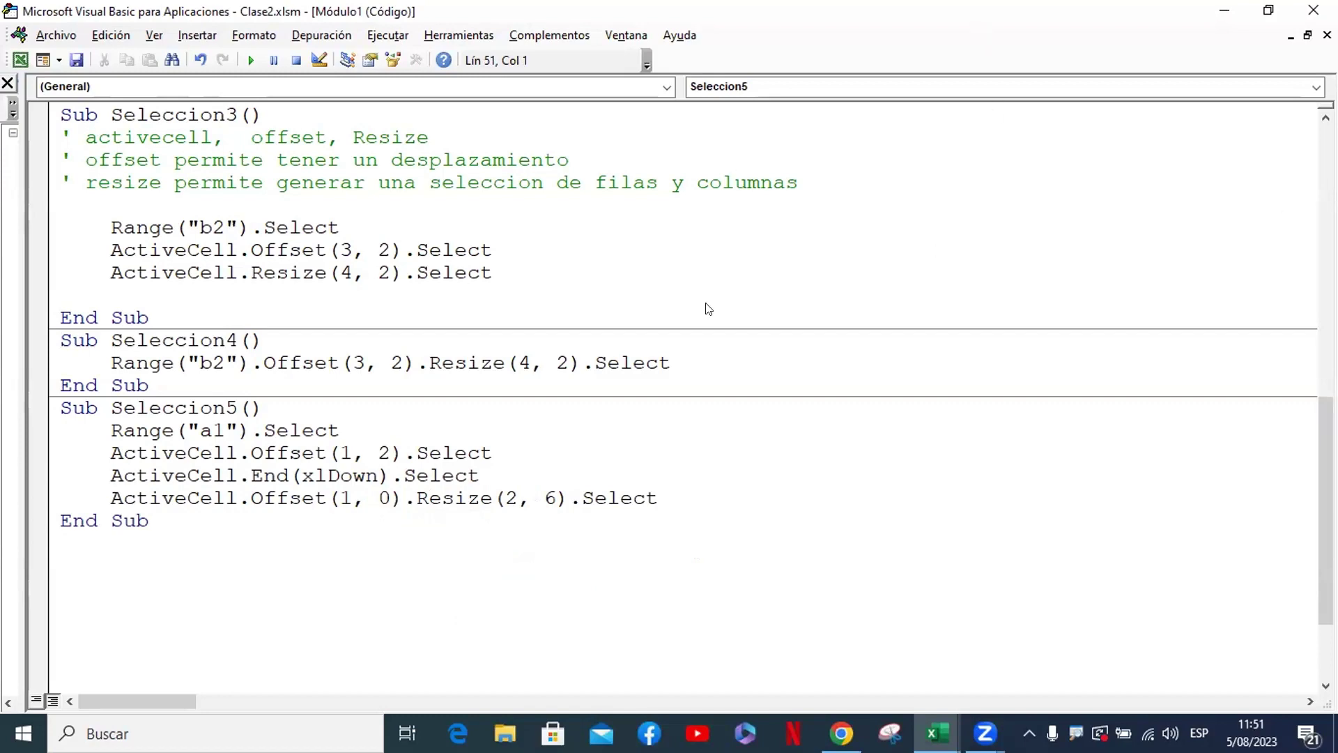
key("super+Right")
Place Hoja1 beside the code with B18 selected and the caret in Seleccion5
left_click(174, 314)
left_click(293, 566)
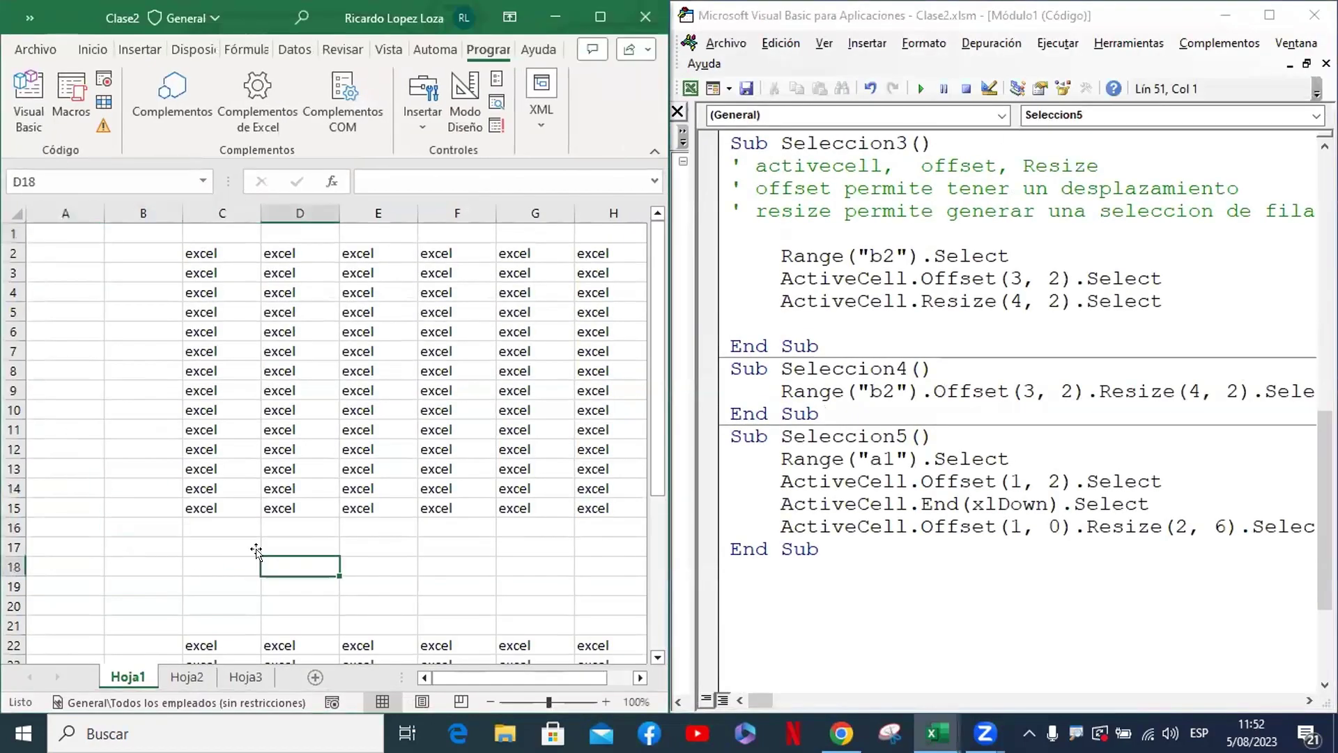
scroll(168, 537, "down", 1, "ctrl")
left_click(89, 512)
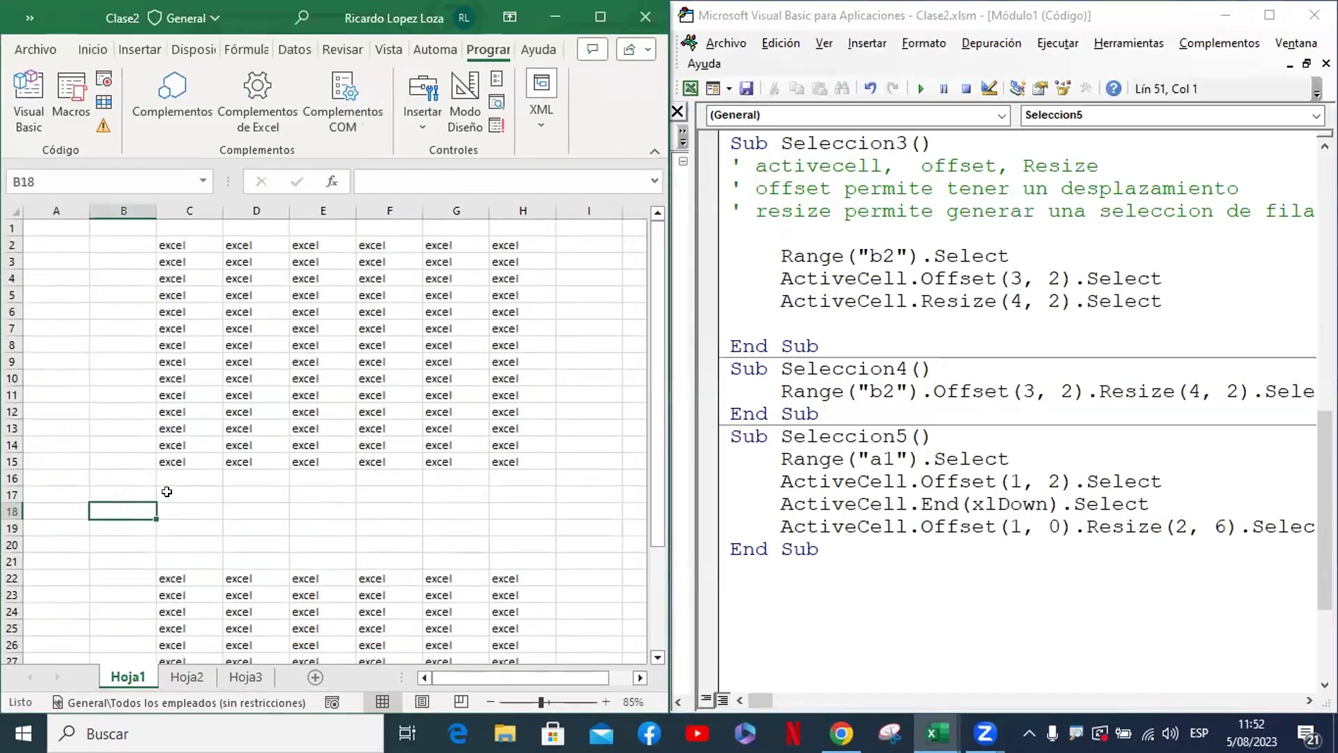
left_click(950, 428)
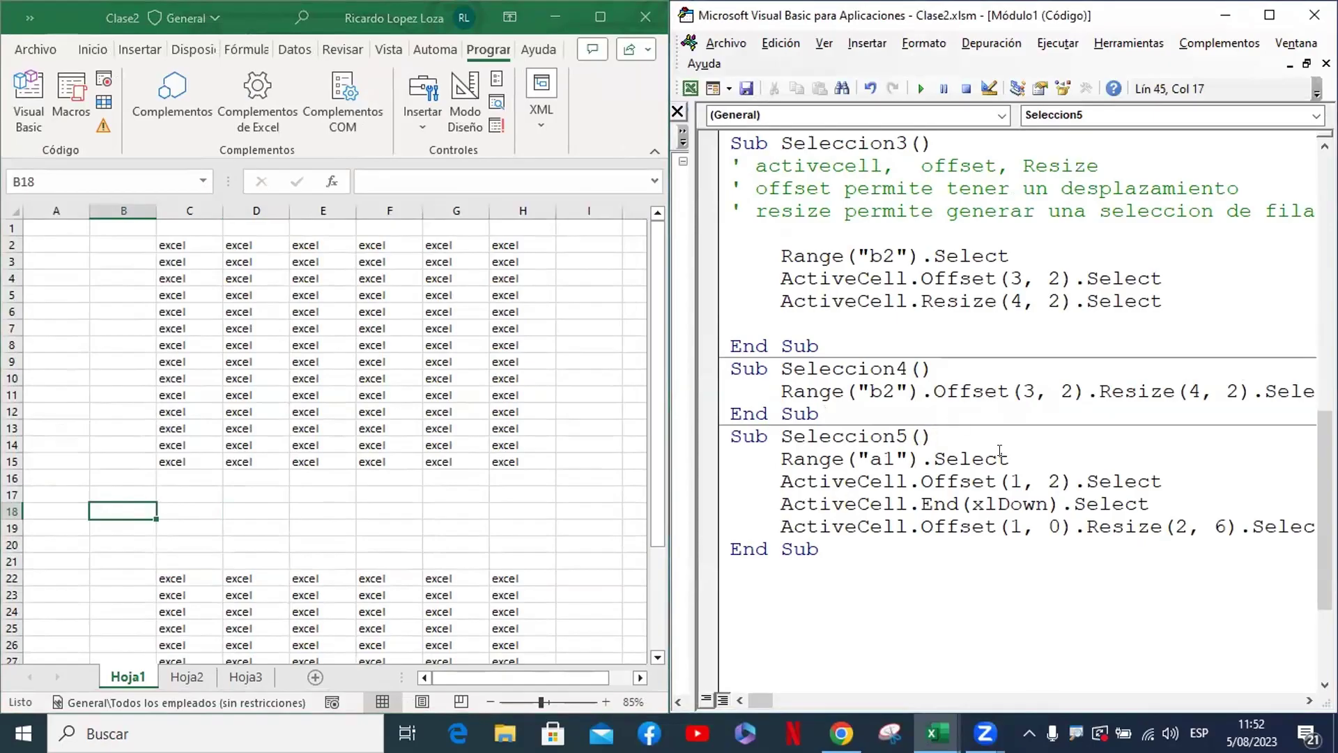
Step through Seleccion5 with F8: A1, C2, C15, ending with C16:H17 selected
key("F8")
key("F8")
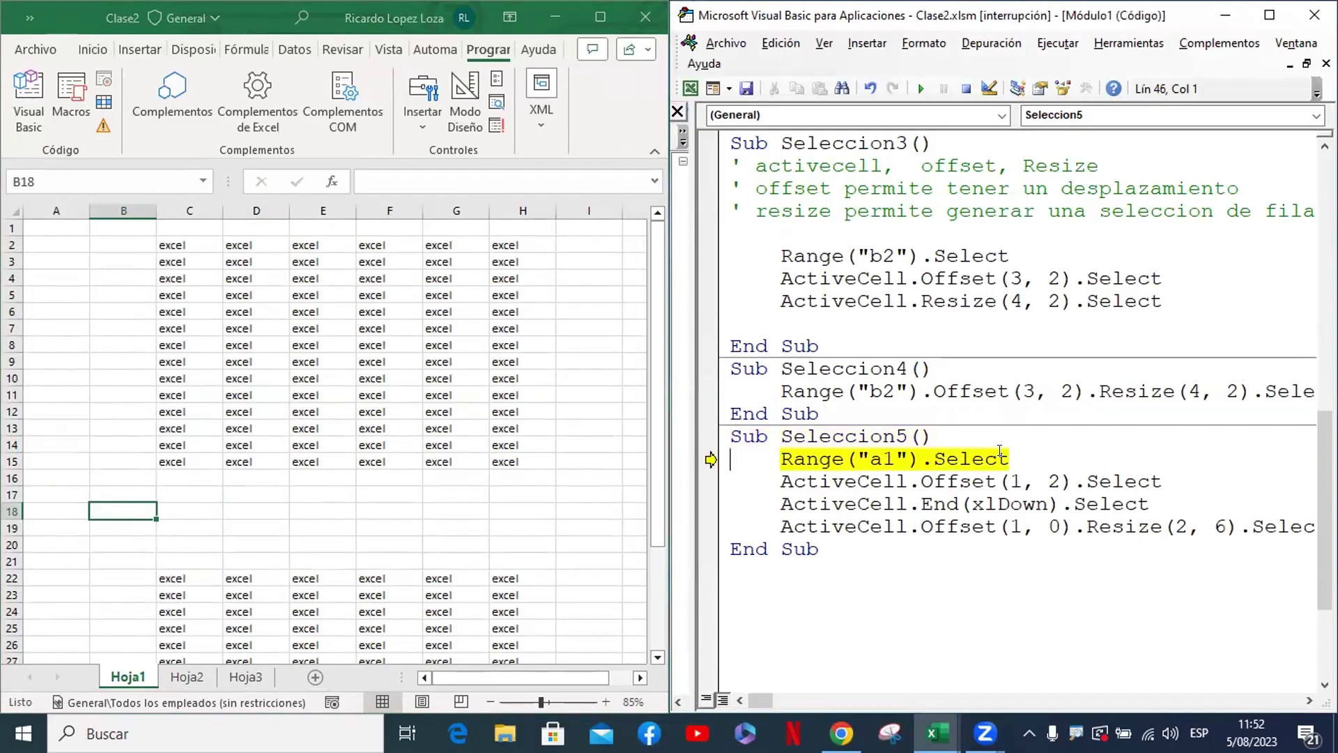
key("F8")
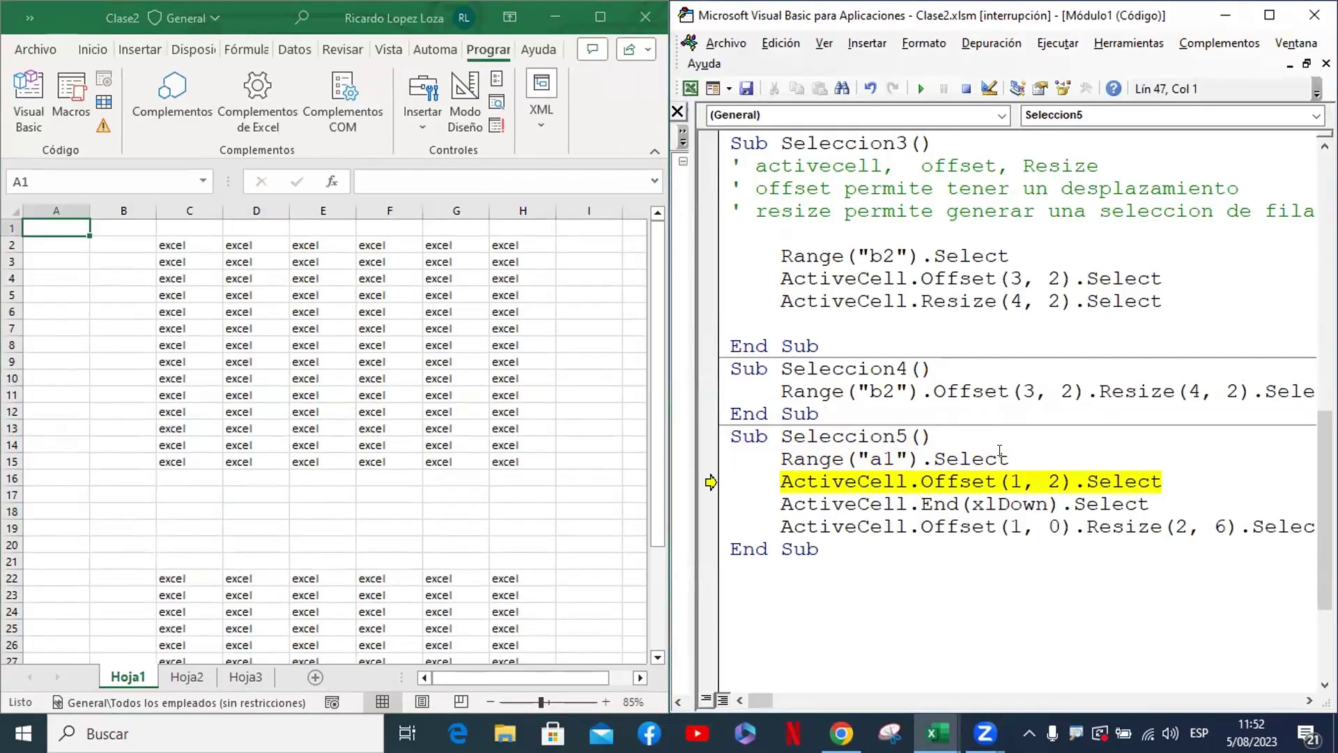
key("F8")
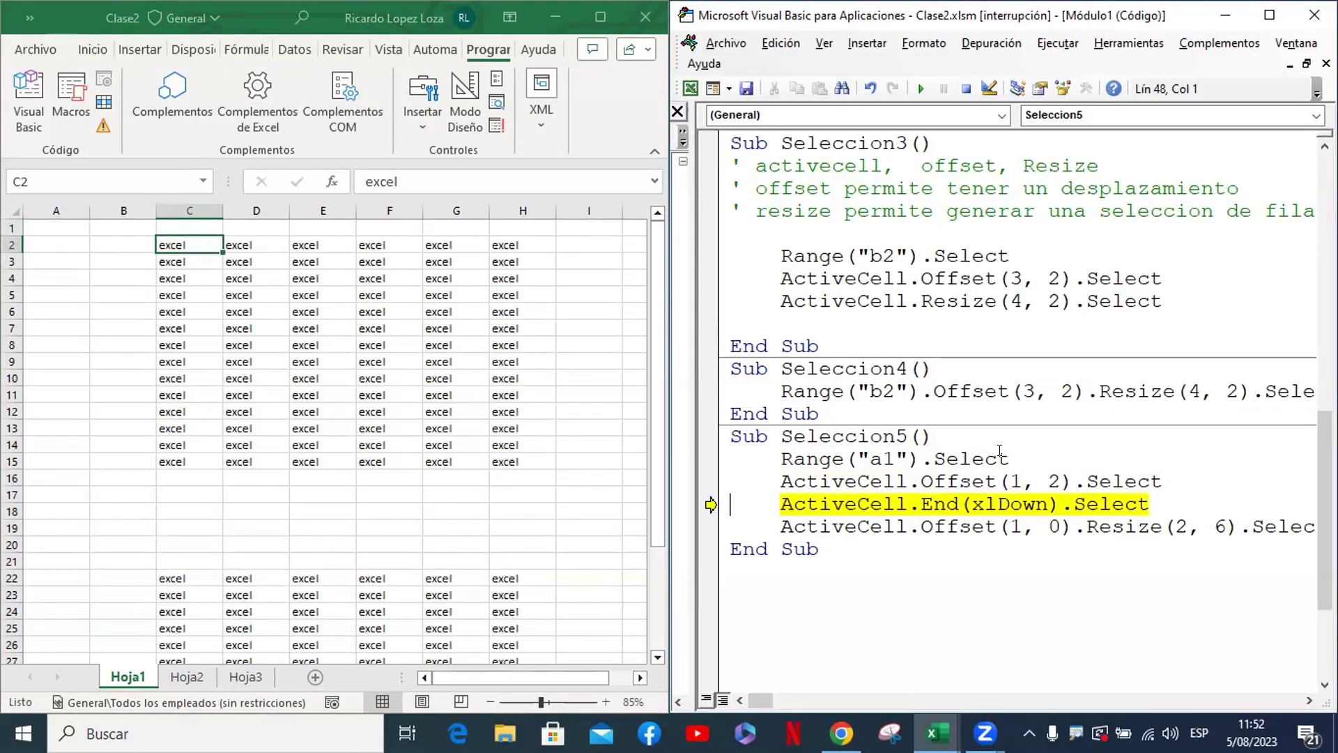
key("F8")
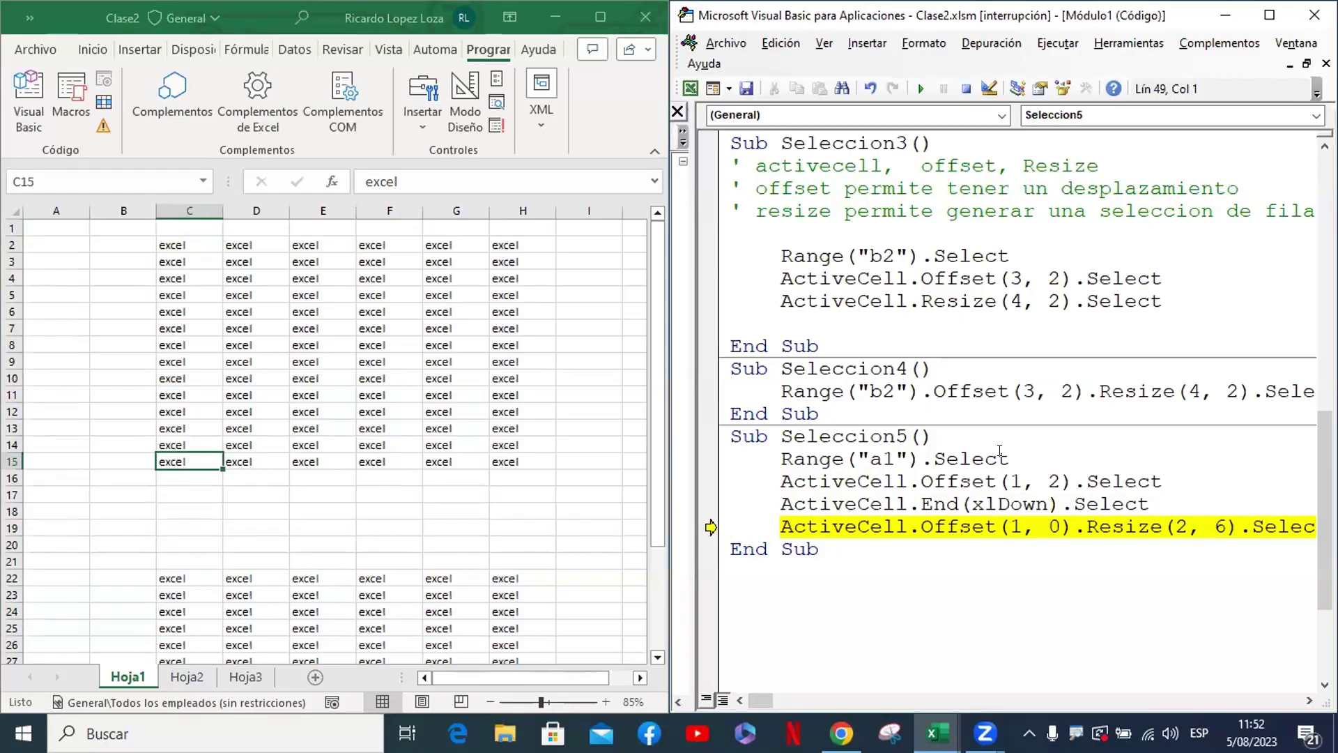
key("F8")
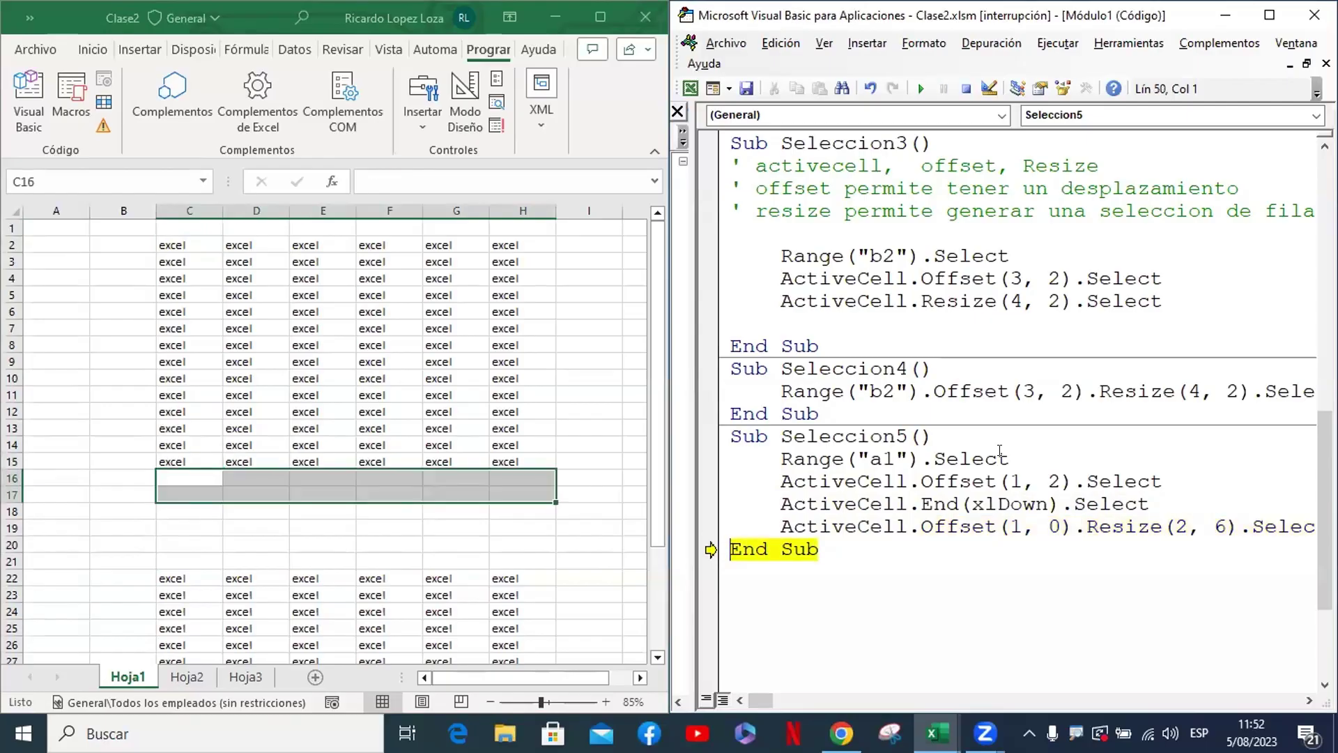
key("F8")
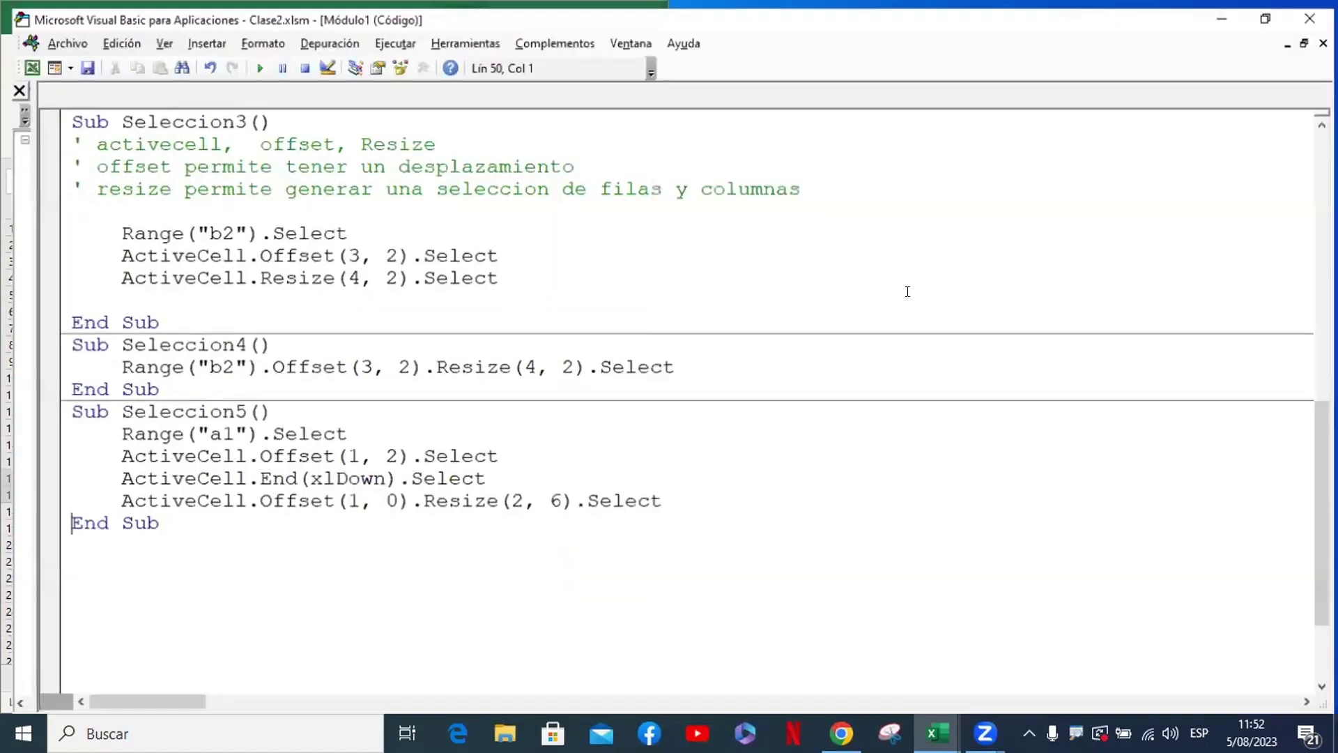
Maximize the VBA editor and put the caret on the empty line below Seleccion5
left_click(1269, 15)
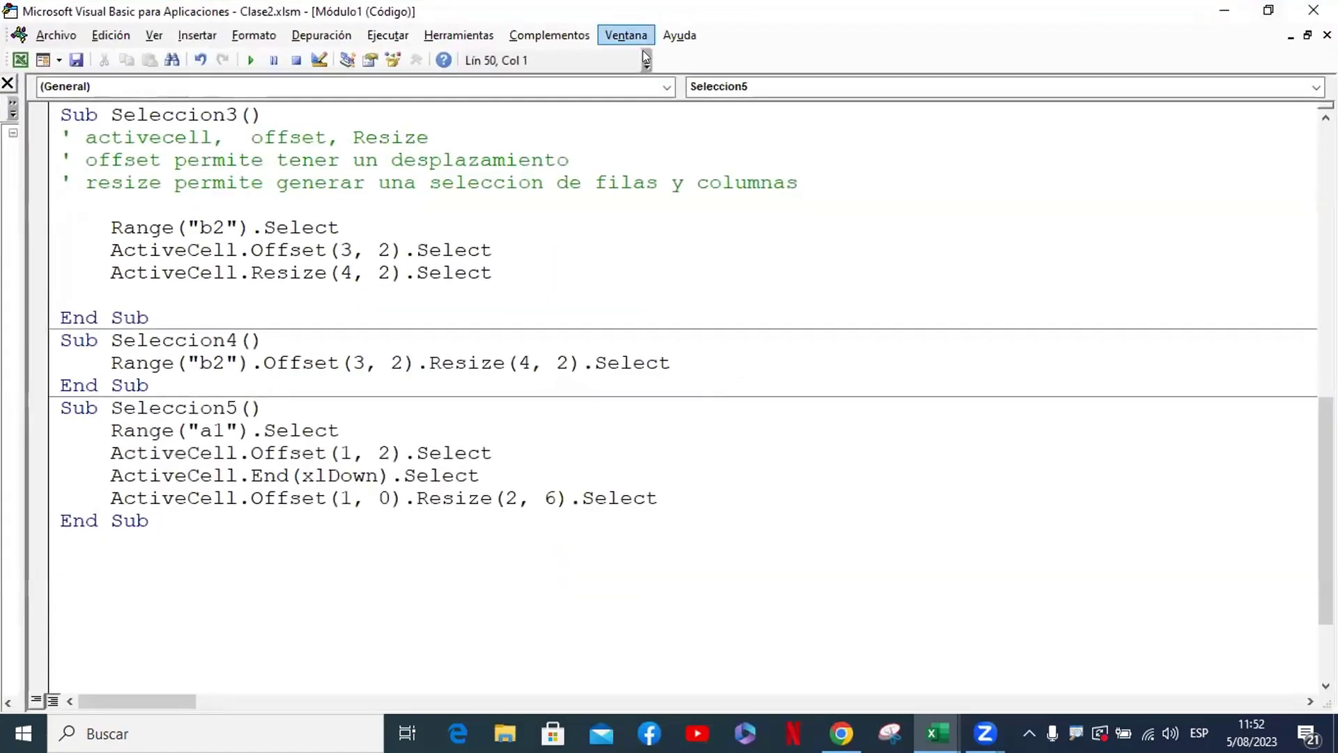
key("alt+F11")
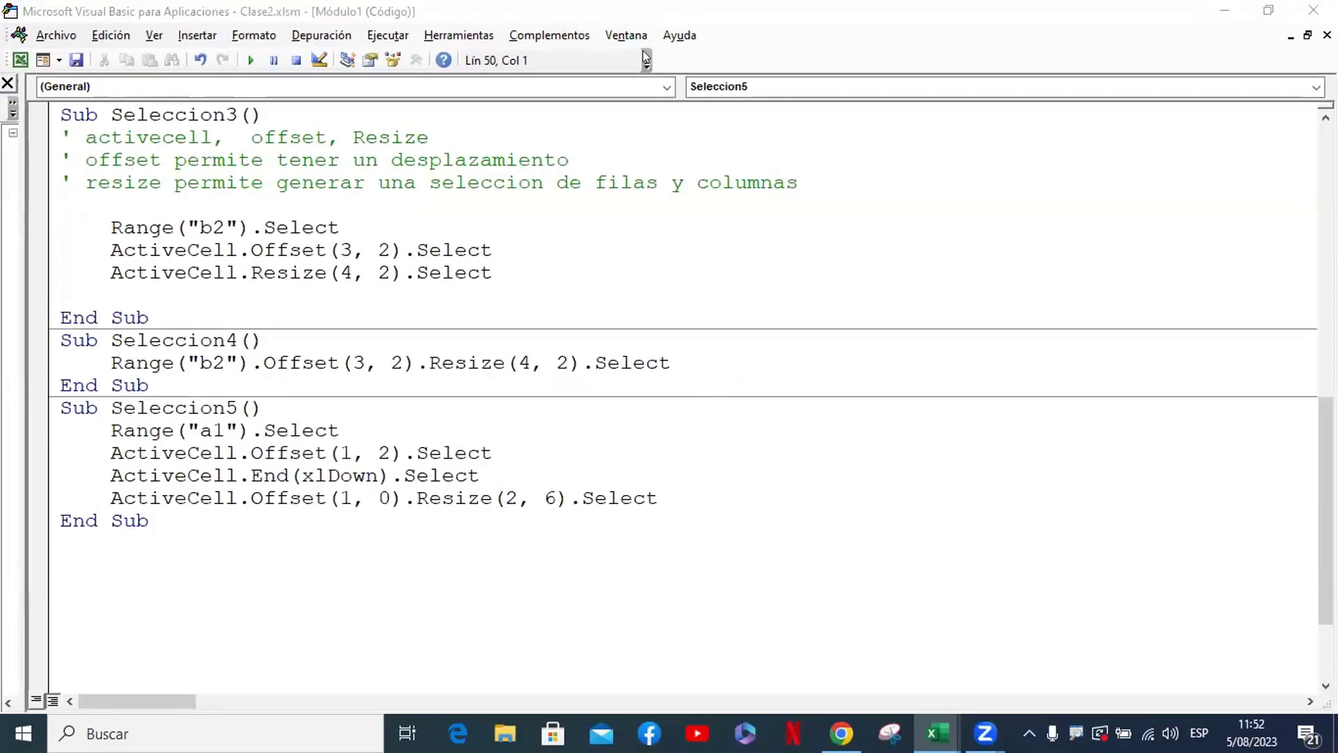
left_click(281, 319)
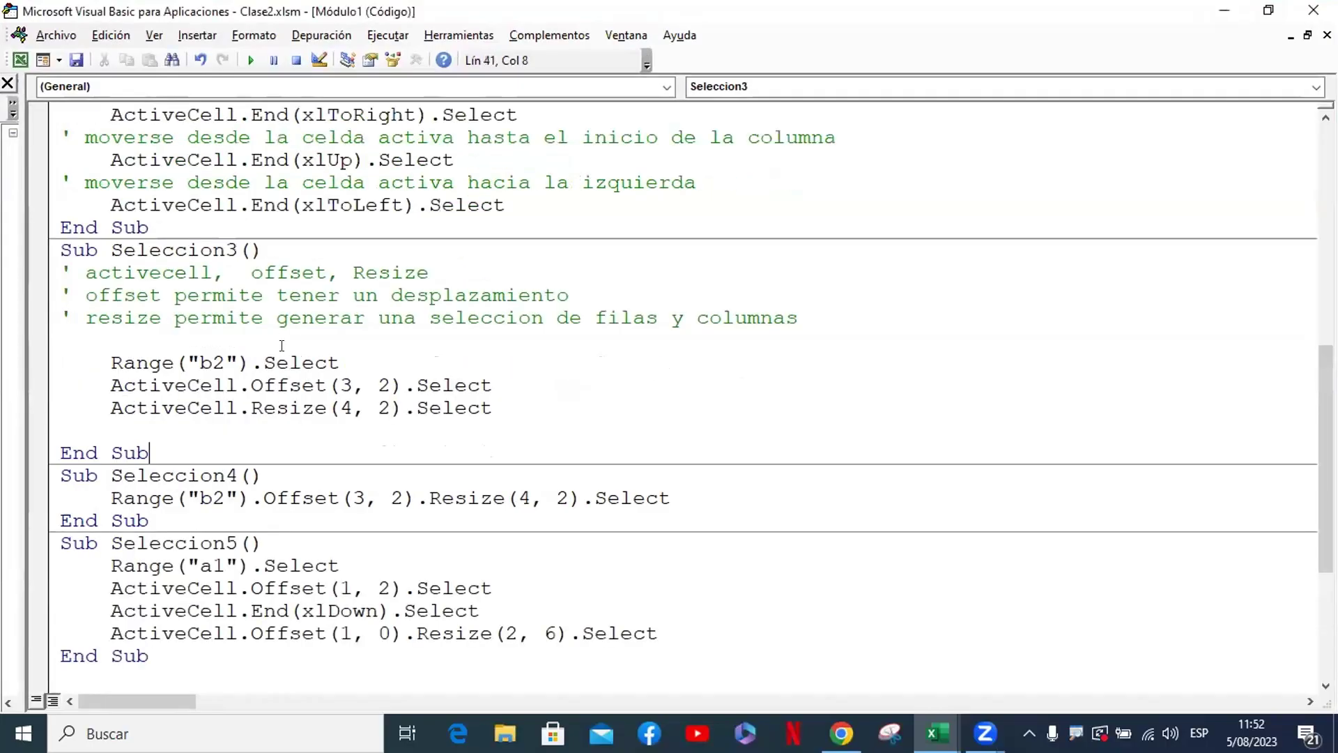
scroll(281, 346, "up", 4)
scroll(281, 346, "down", 4)
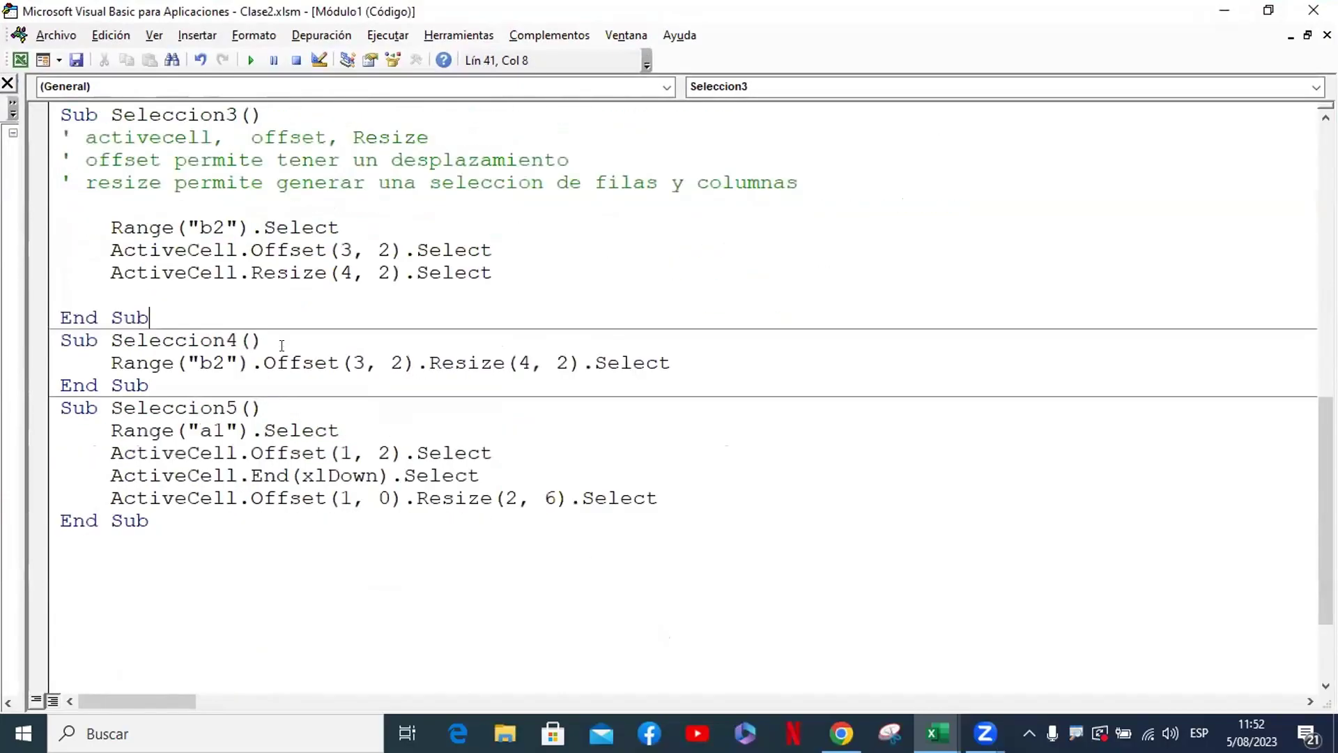
left_click(277, 430)
left_click(352, 498)
left_click(290, 519)
key("Down")
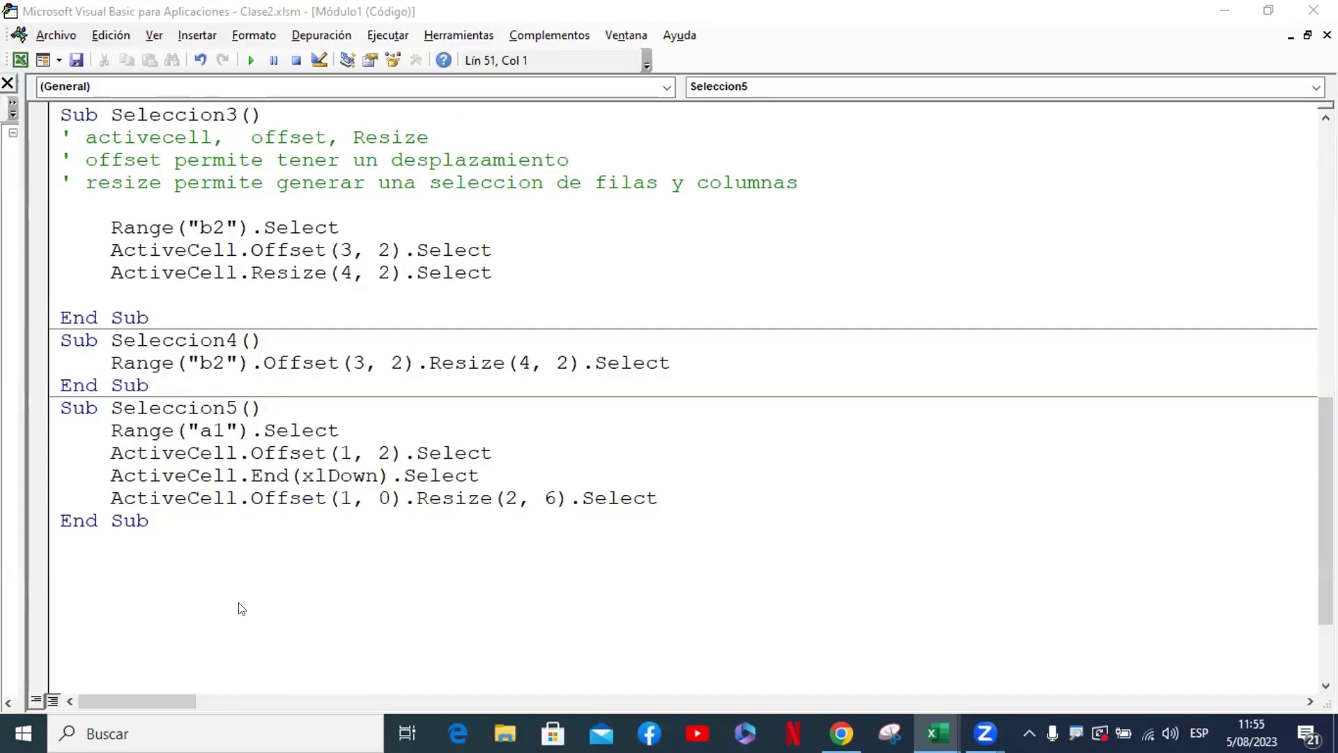
Create Sub Seleccion6 and begin its line with Range("a1").Offset(1, 2).End
left_click(131, 545)
type("su")
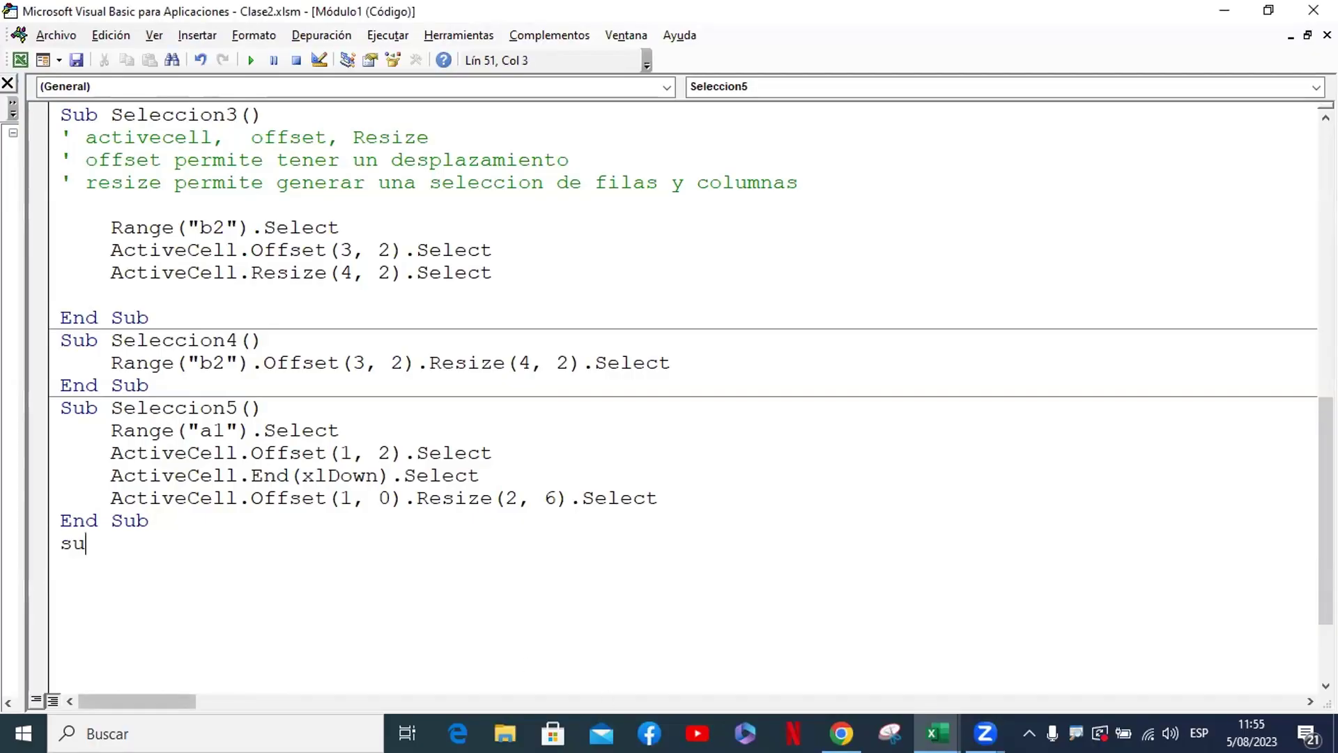
type("b Se")
type("leccion")
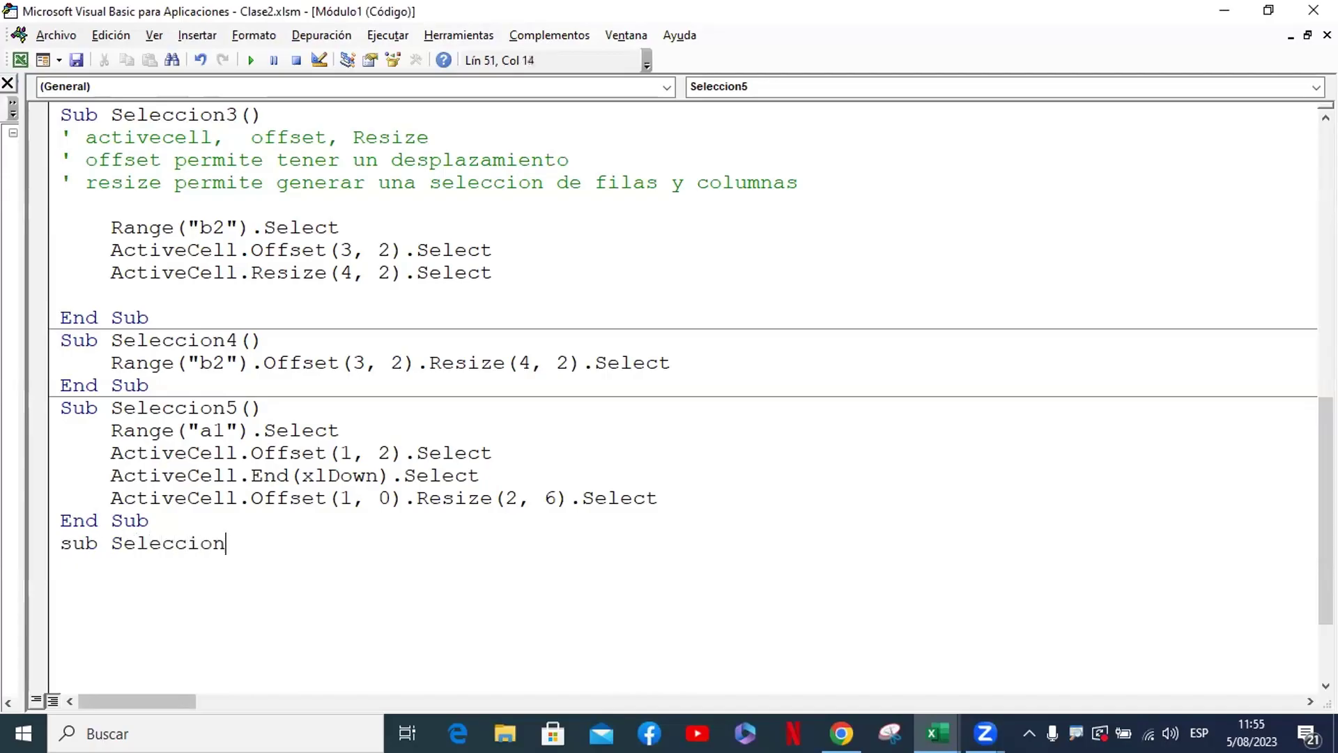
type("6")
key("Return")
key("Tab")
type("ran")
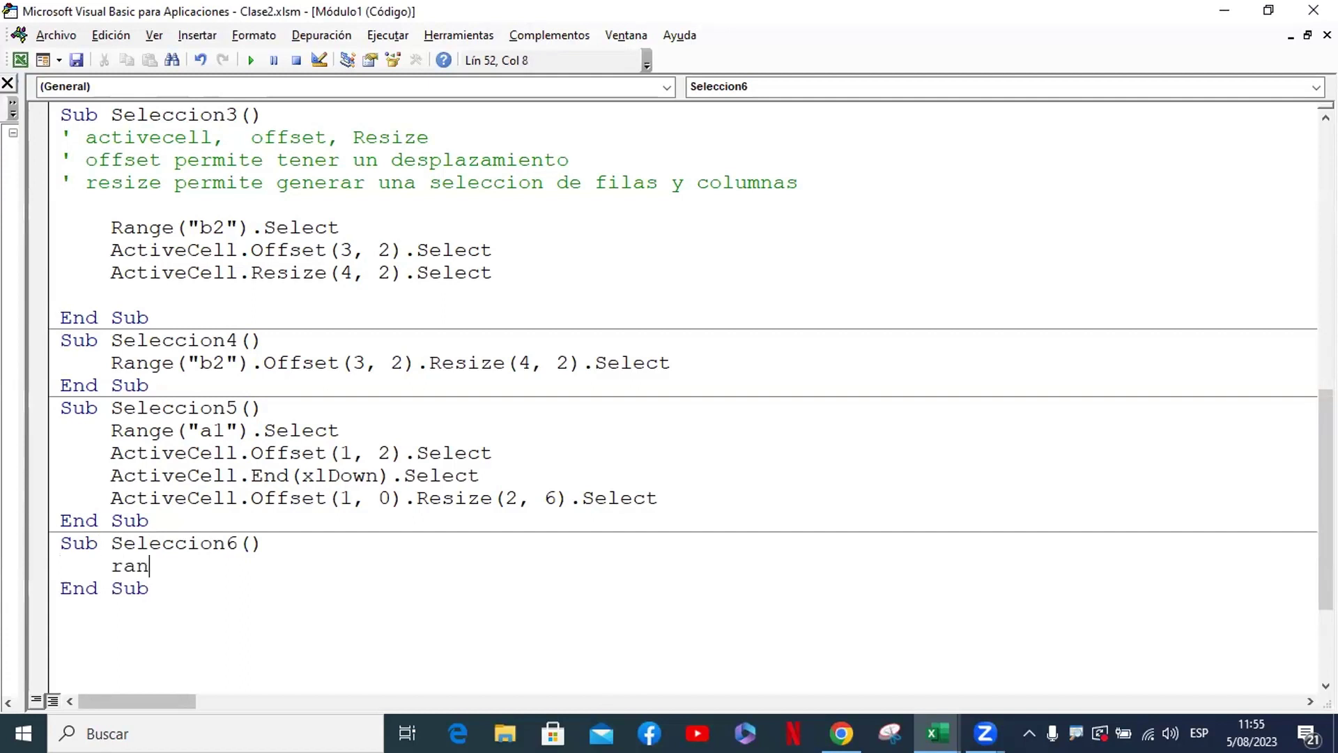
type("ge(\"")
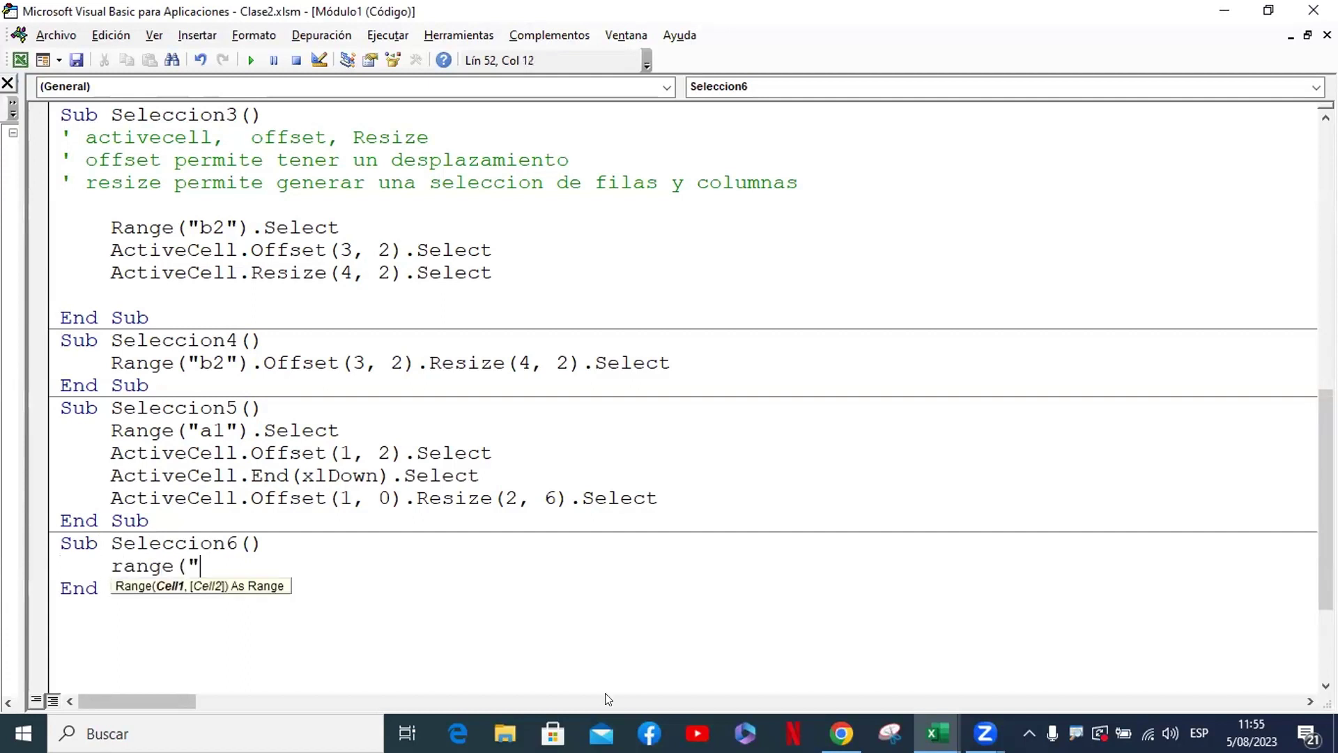
type("a1\")")
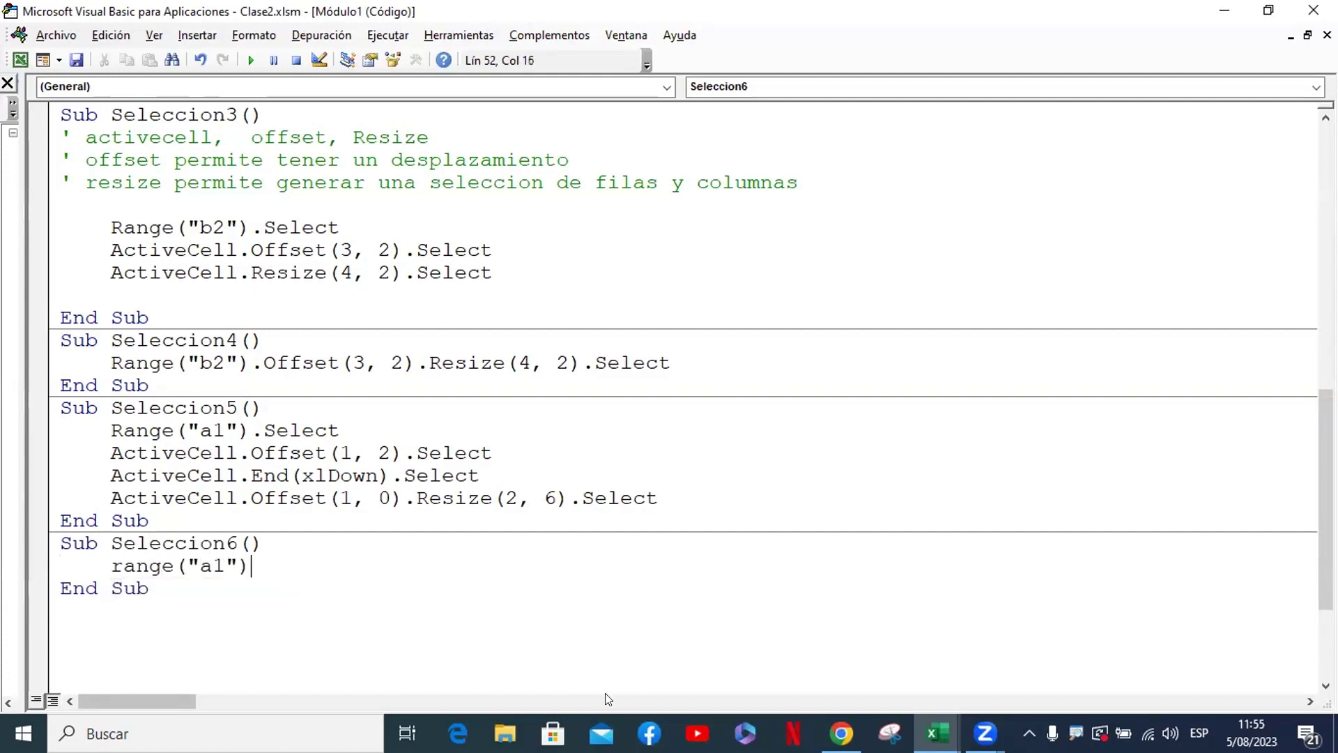
type(".o")
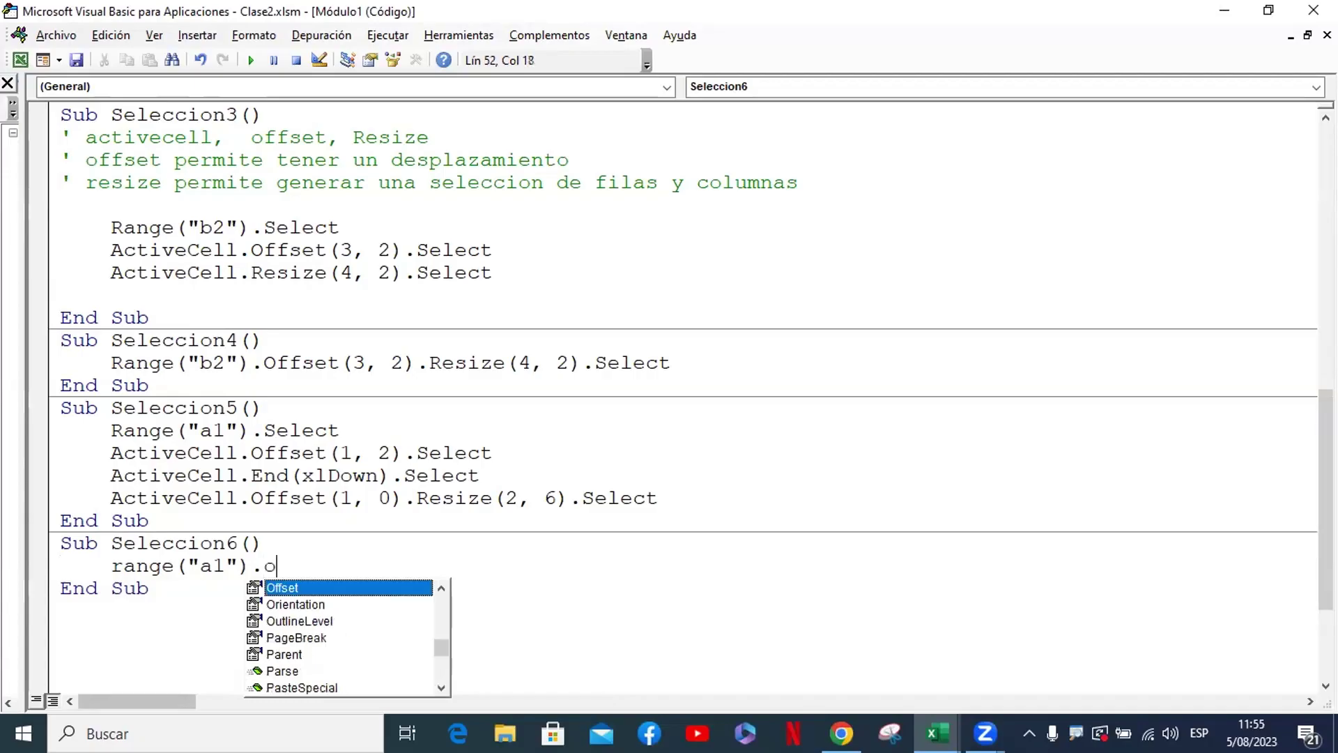
key("Tab")
type("(1,")
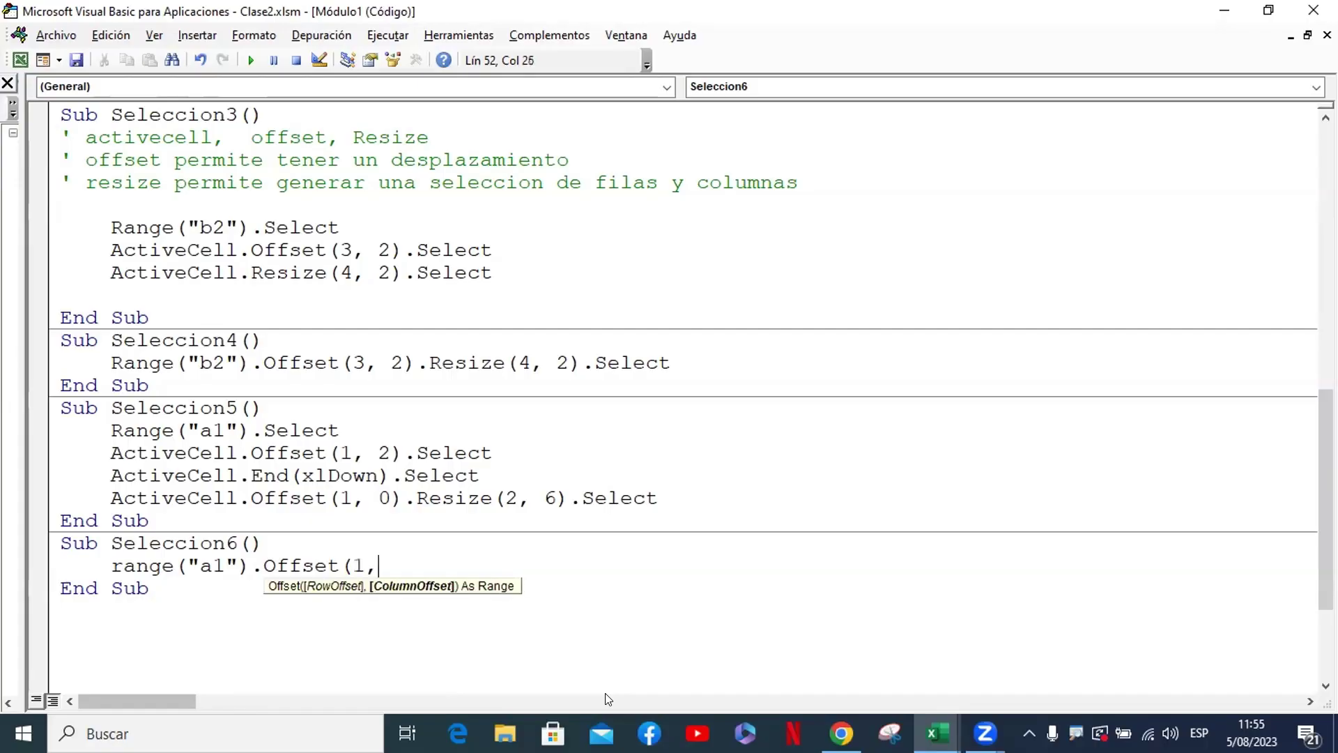
type("2).")
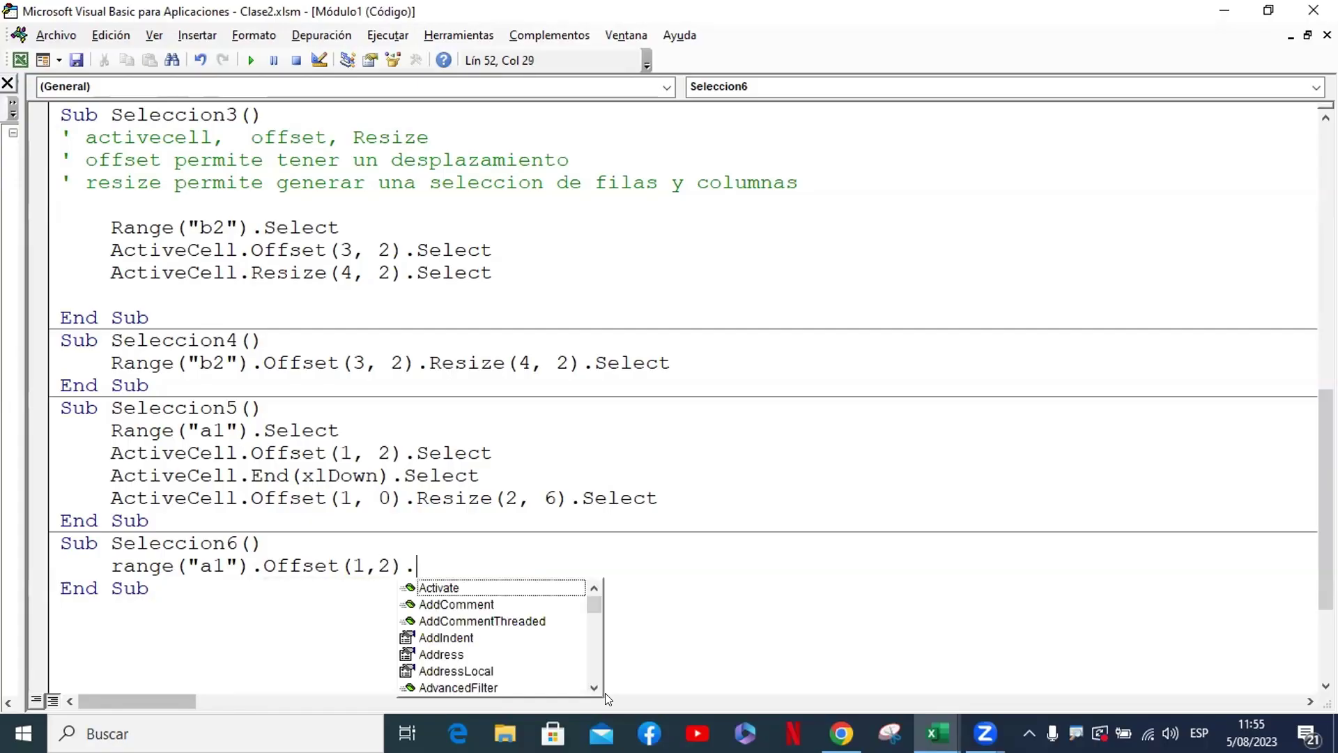
type("edn")
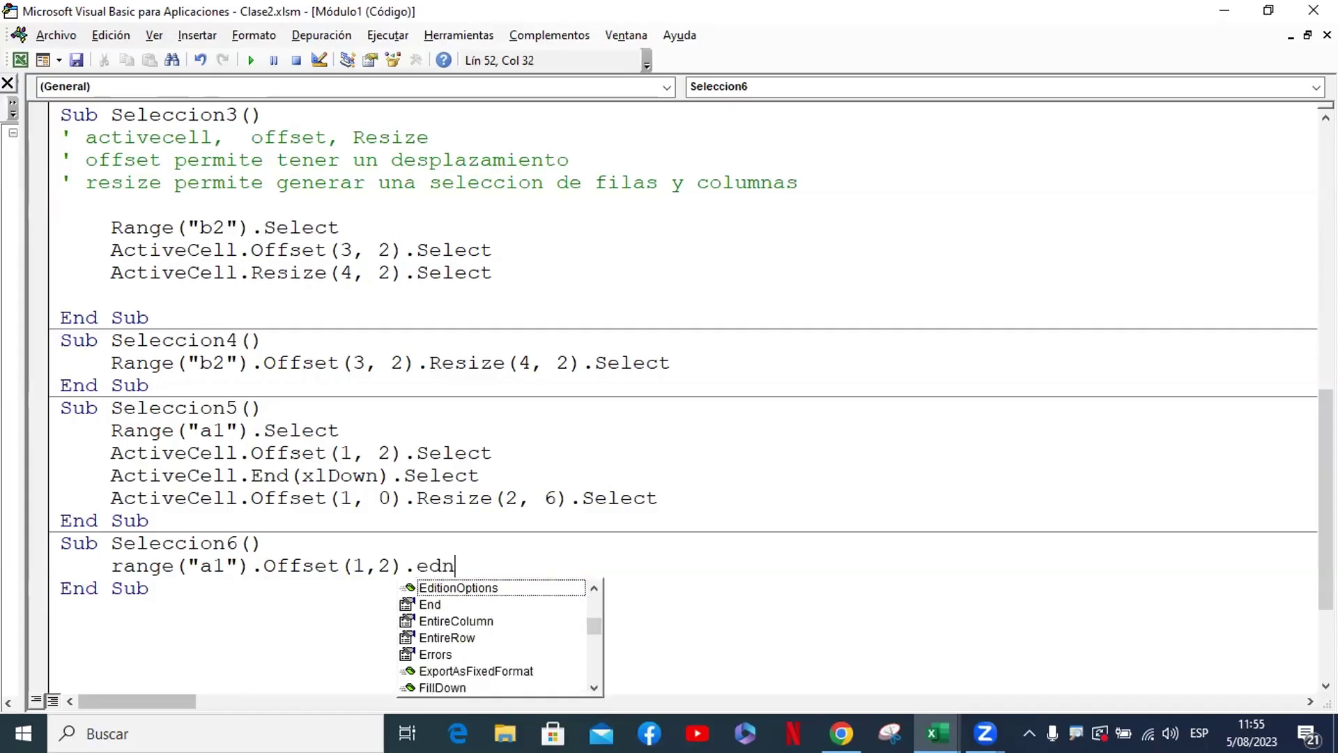
key("BackSpace")
key("BackSpace")
type("nd")
key("Tab")
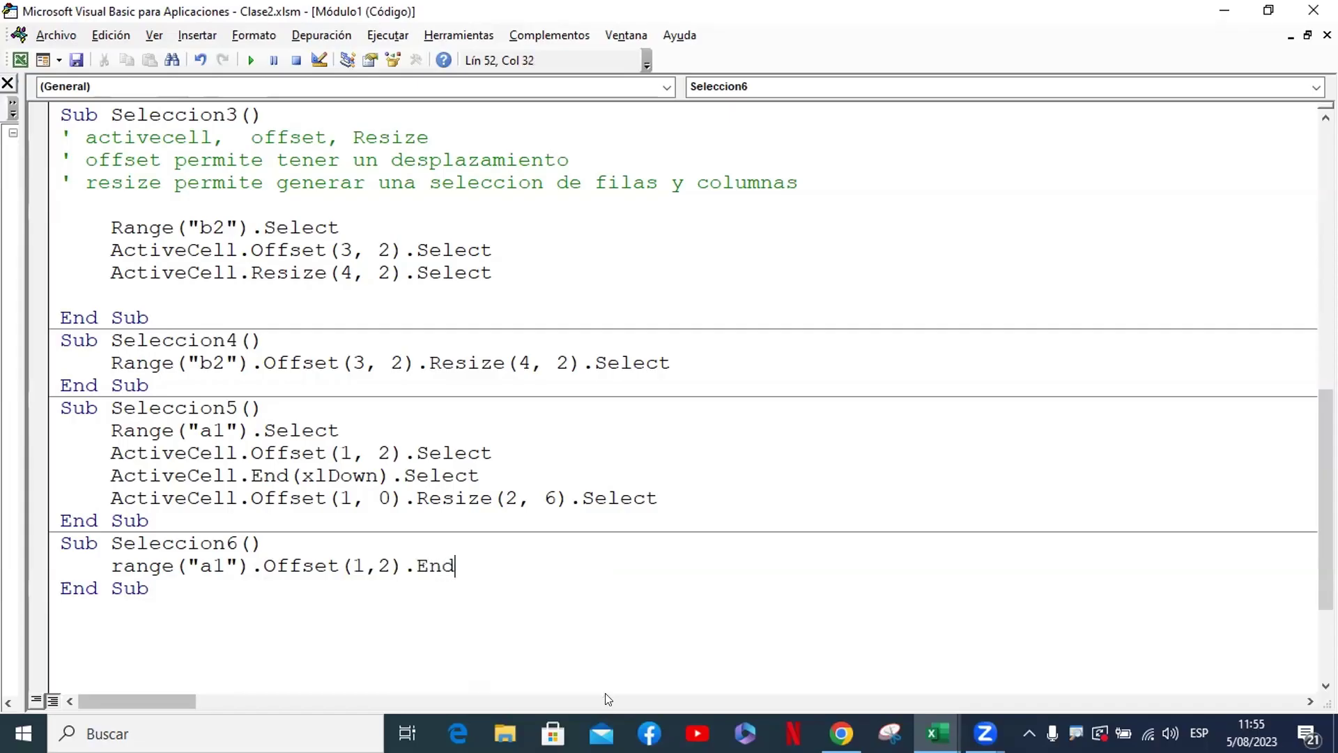
Complete the line with (xlDown).Offset(1, 0).Resize(2, 6).Select and show the workbook
type("(xl")
key("Tab")
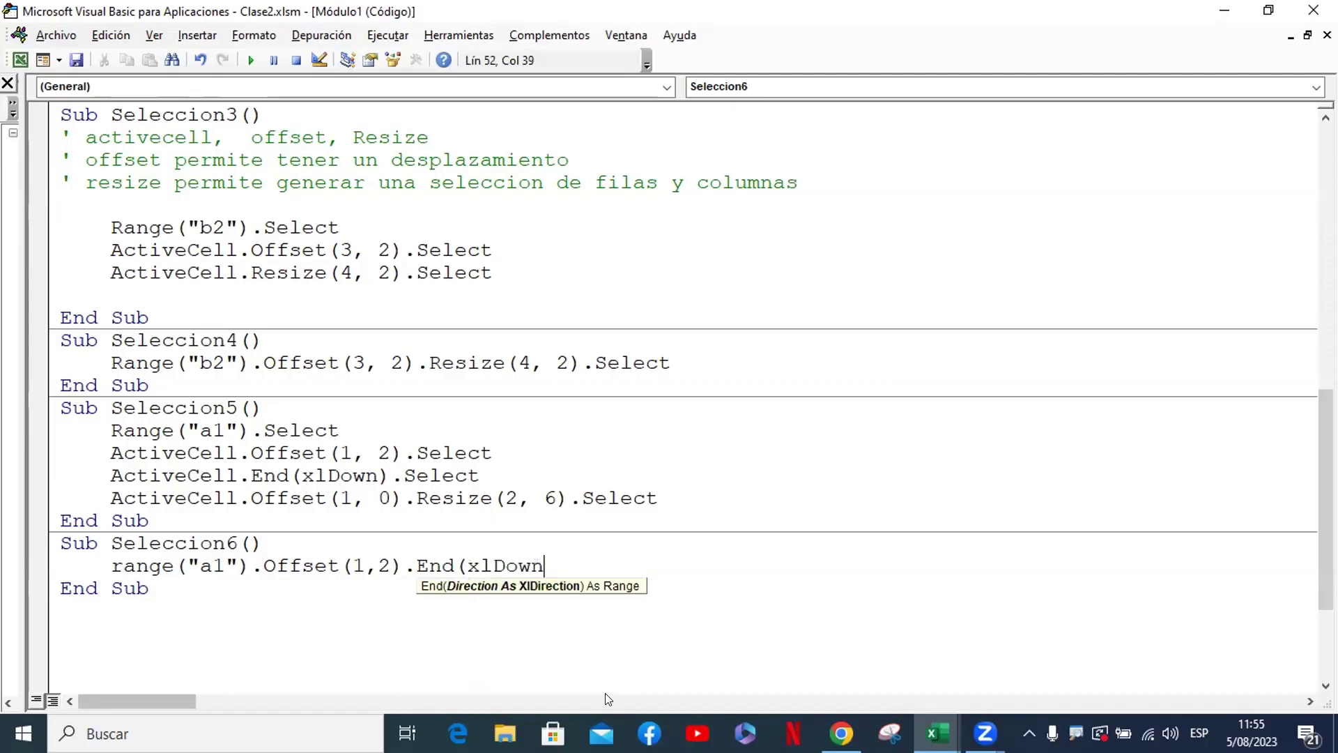
type(")")
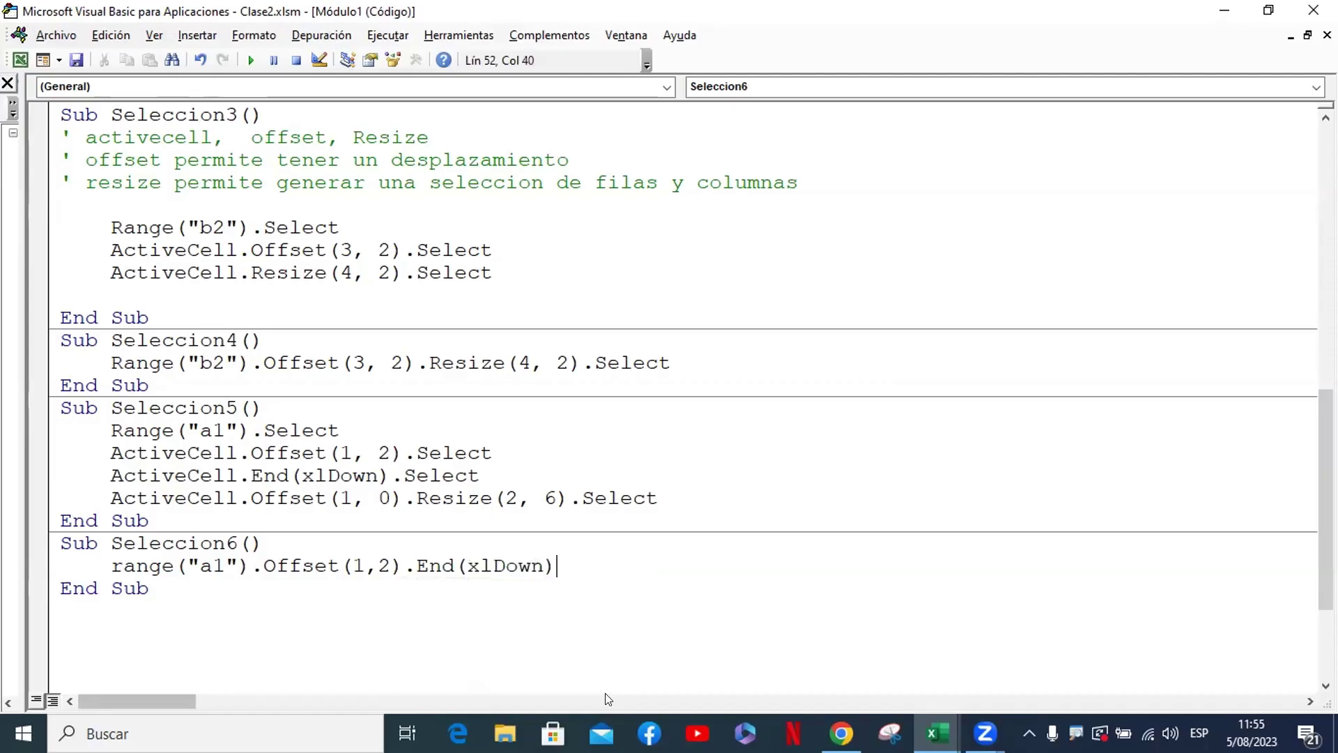
type(".o")
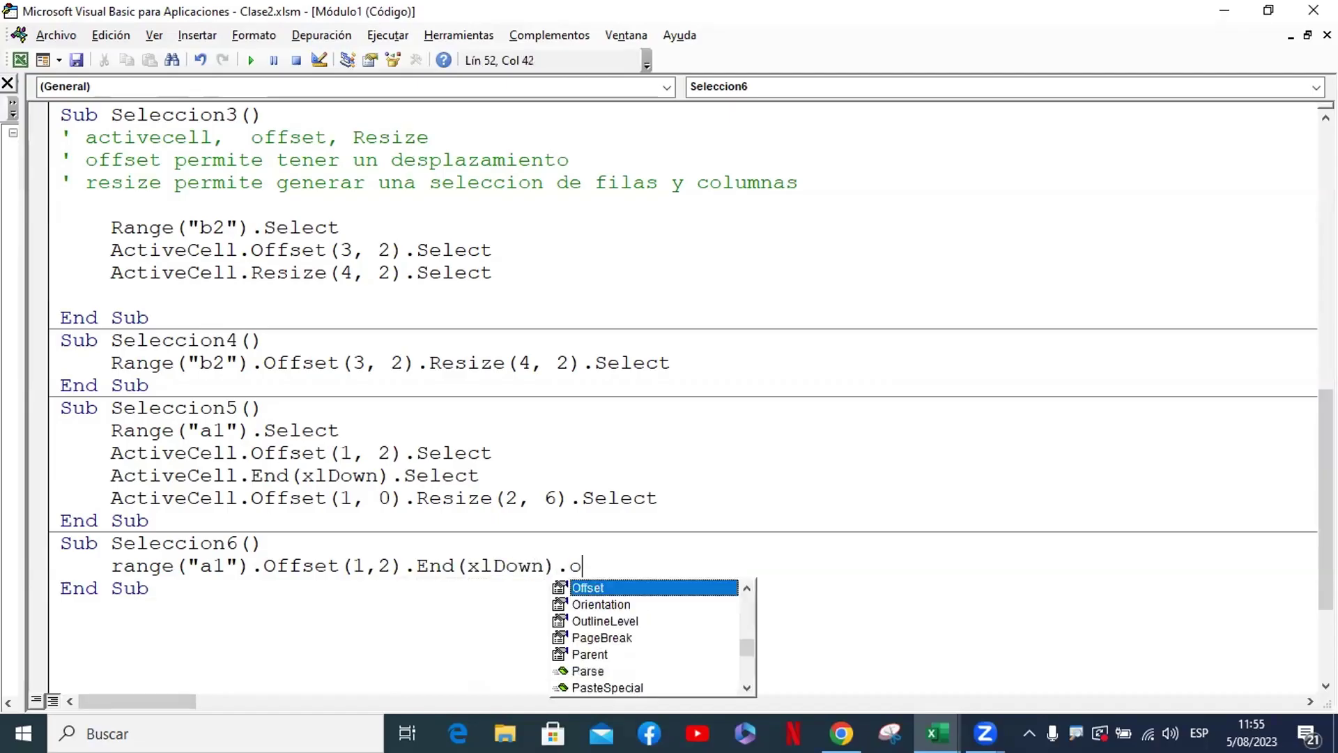
key("Tab")
type("(1")
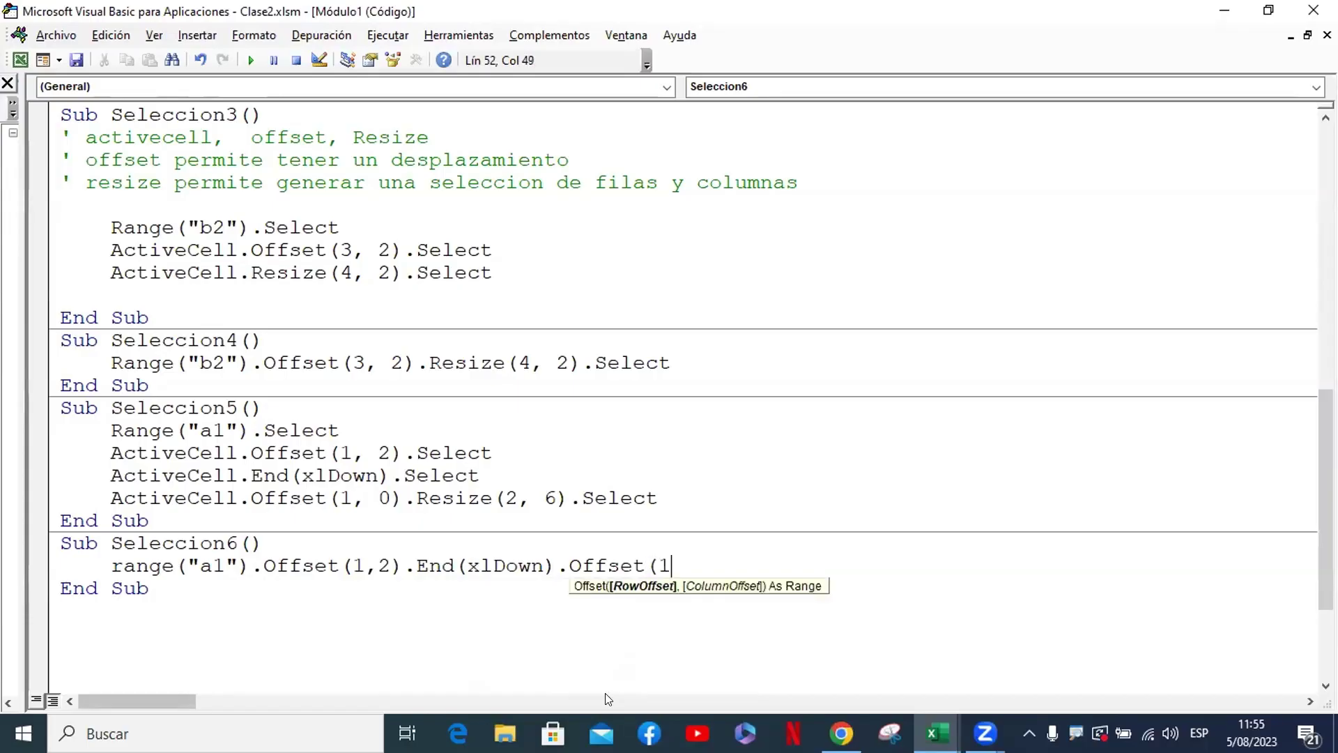
type(",0).")
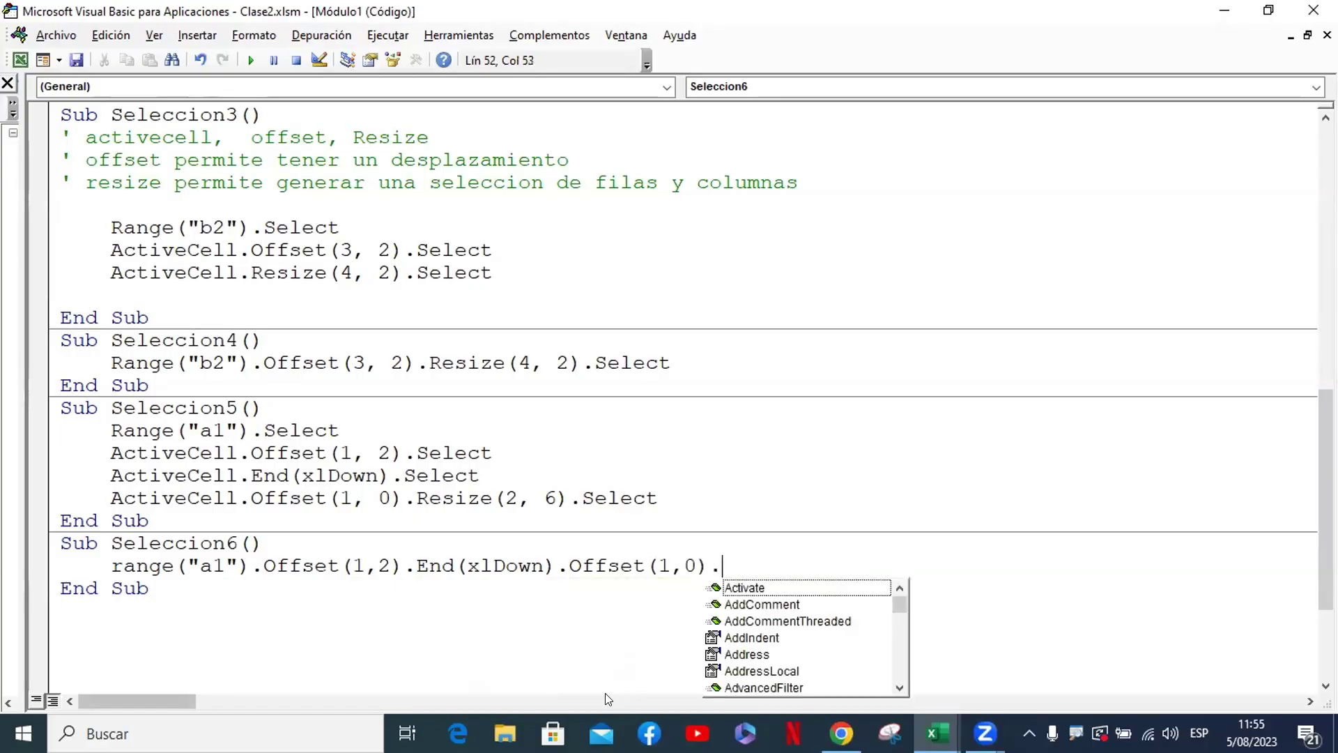
type("re")
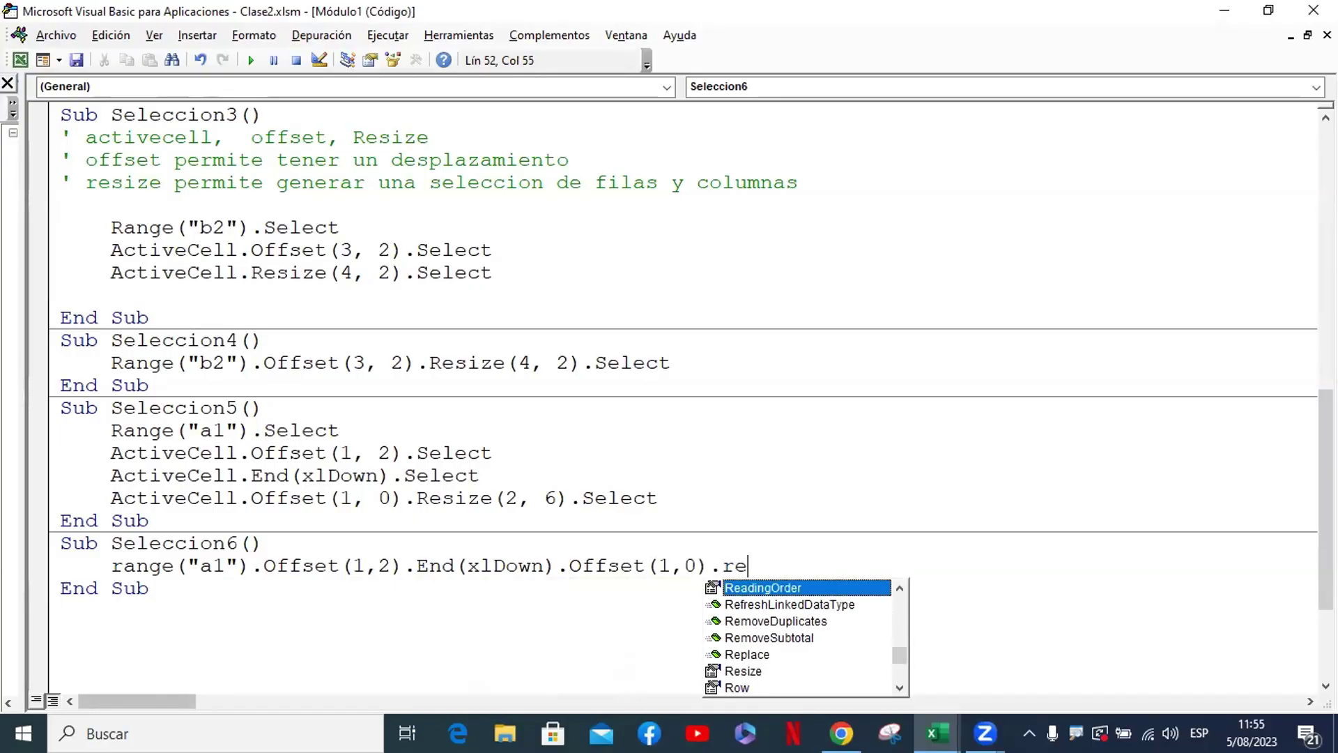
type("si")
key("Tab")
type("(")
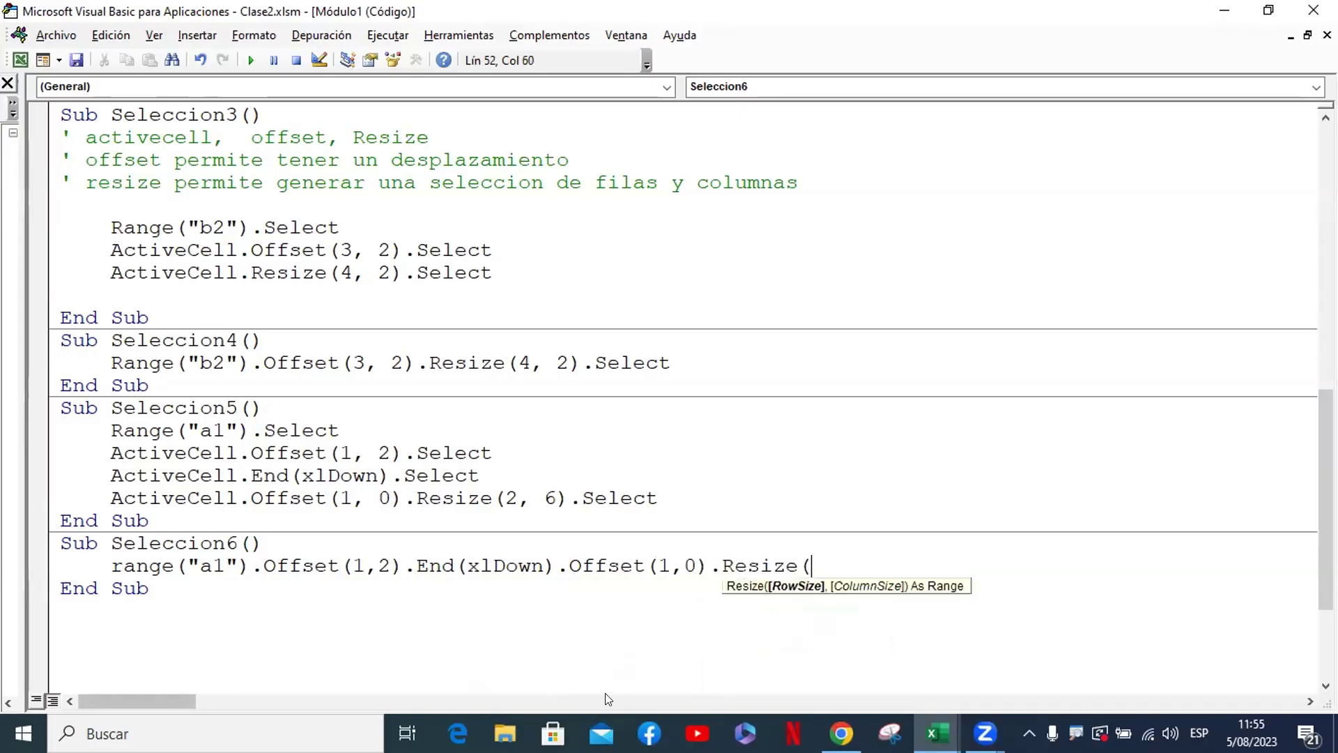
type("2,6")
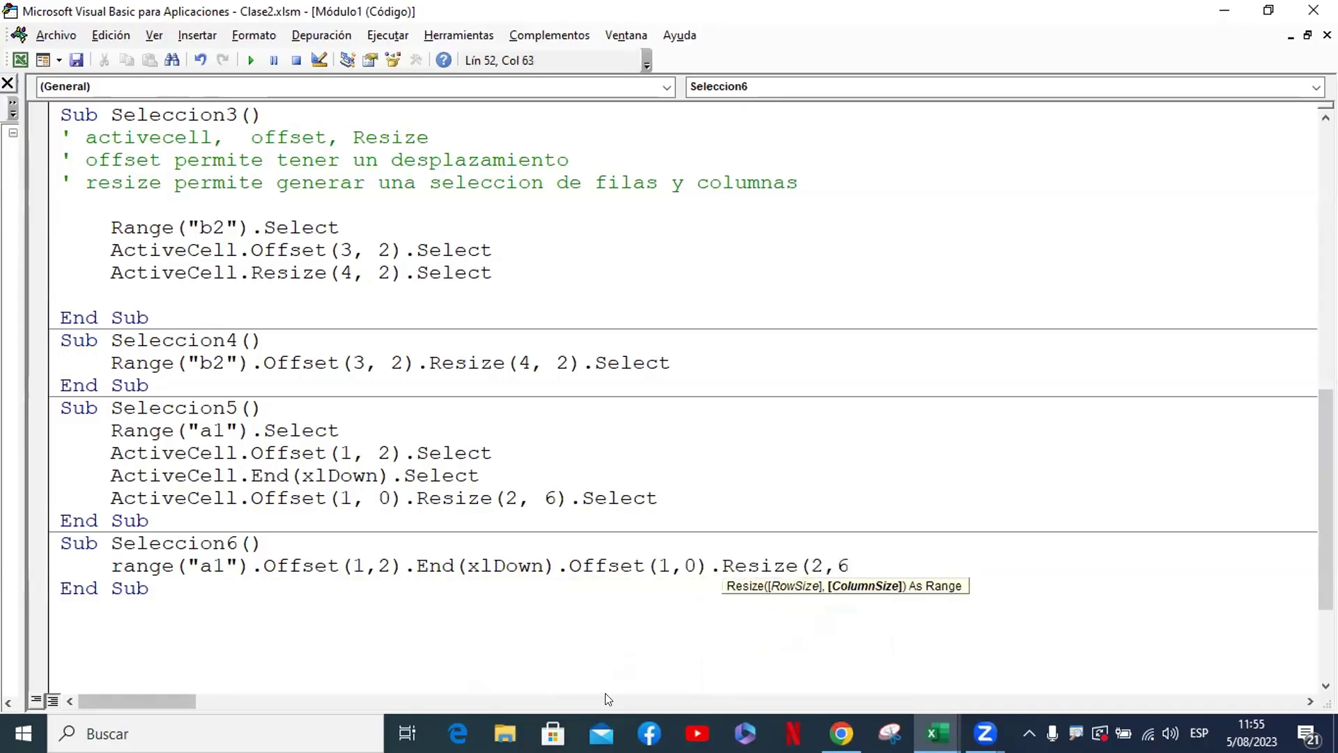
type(").se")
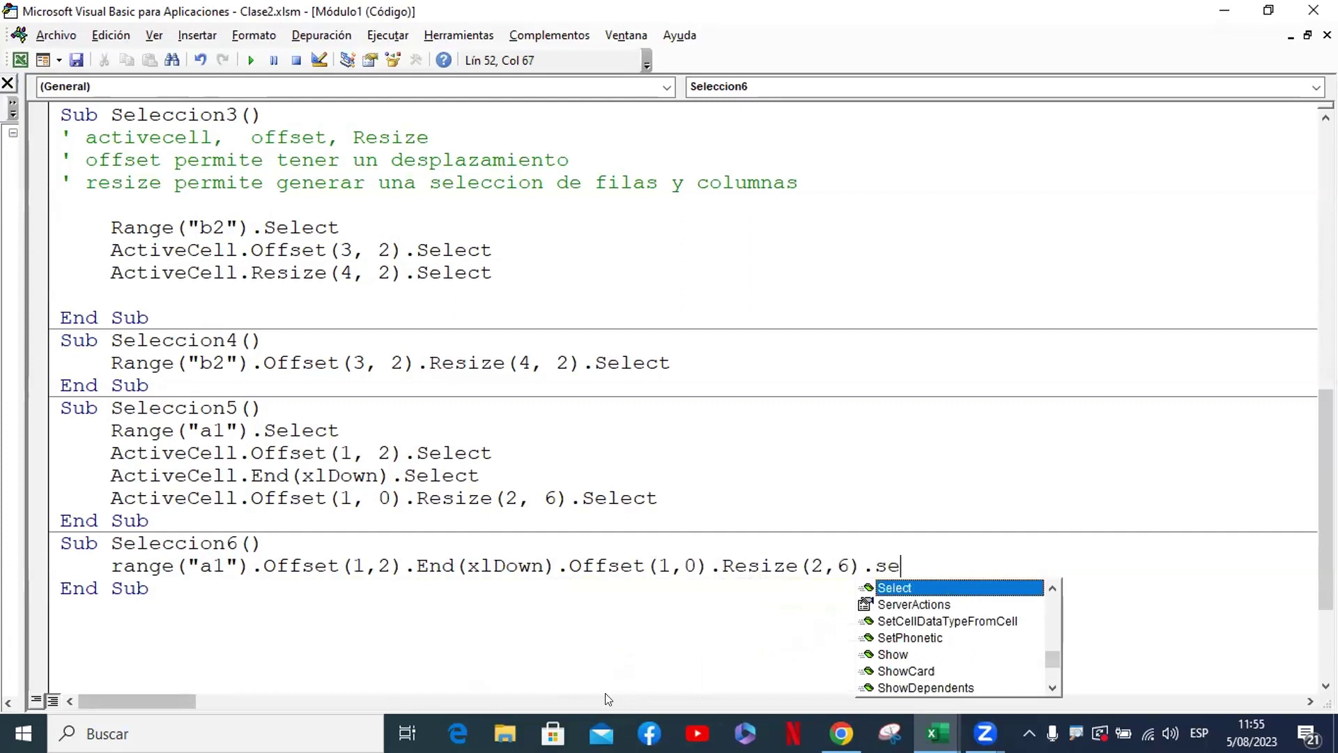
key("Tab")
key("Down")
key("Down")
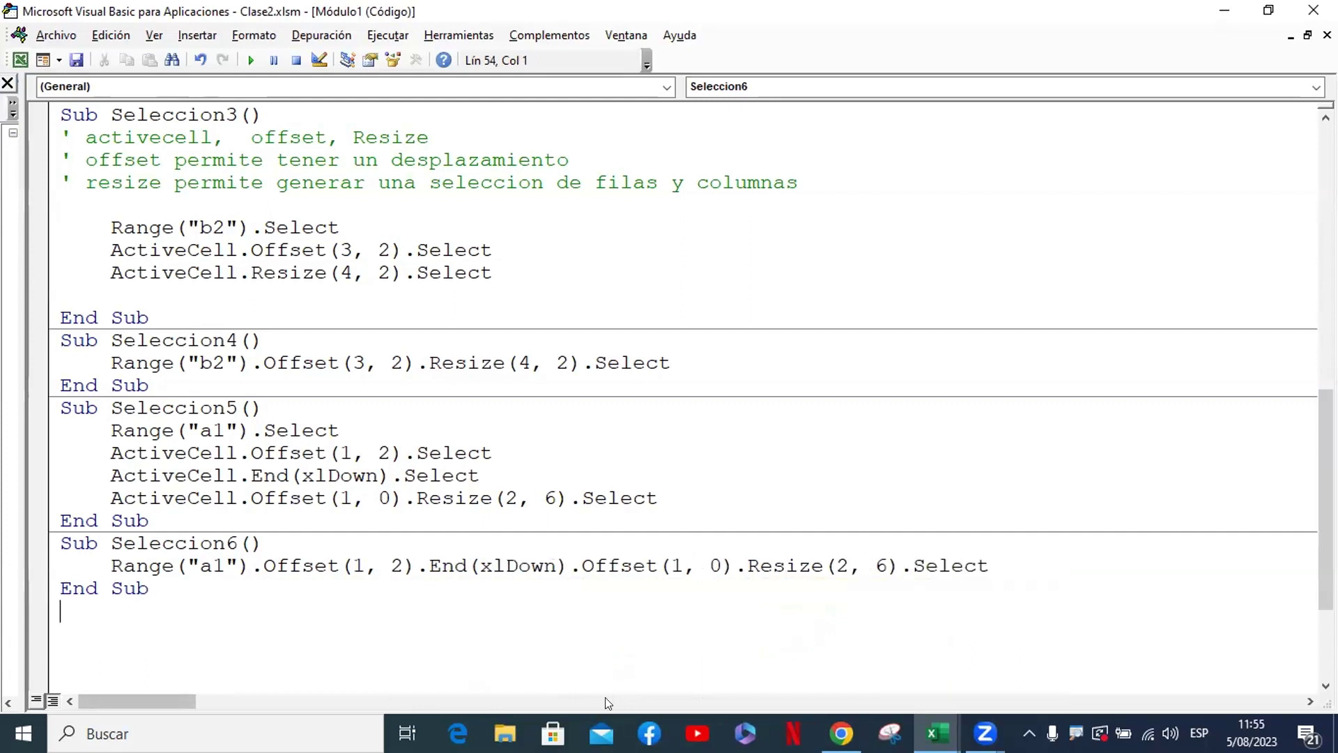
left_click(366, 565)
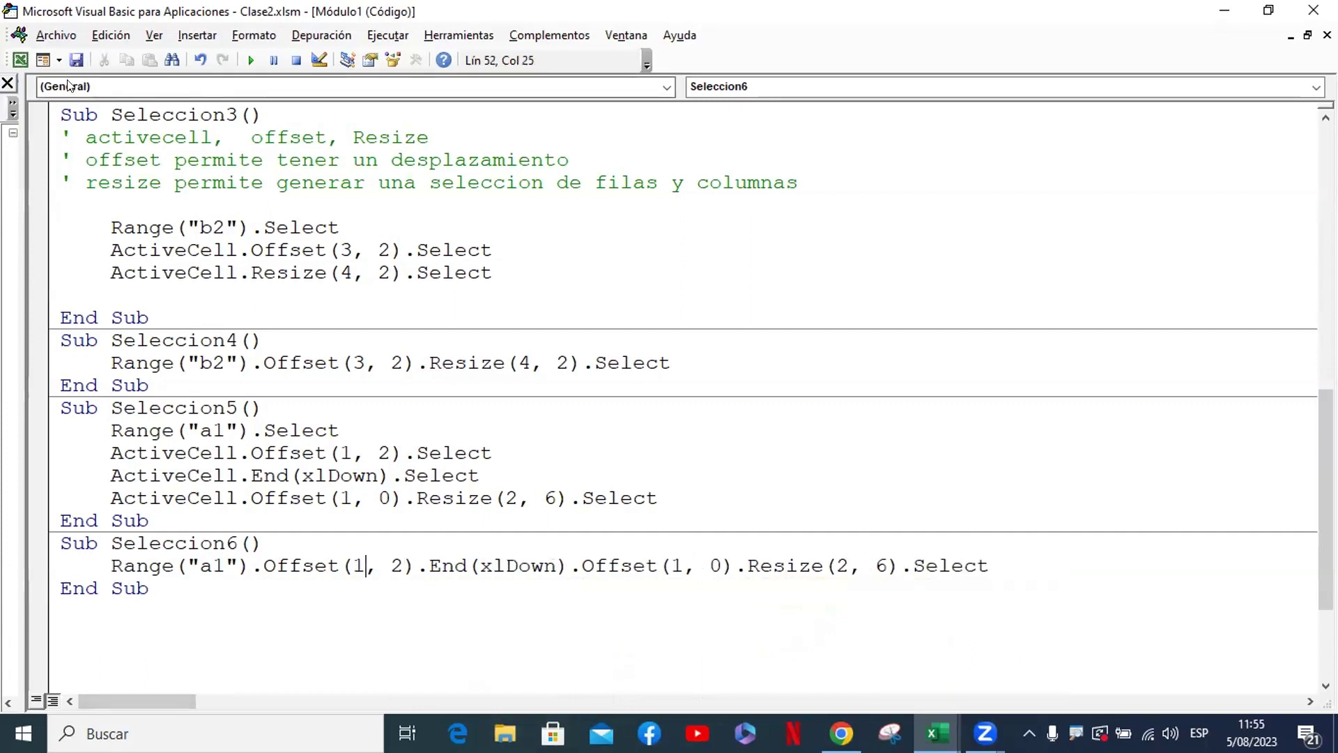
left_click(21, 60)
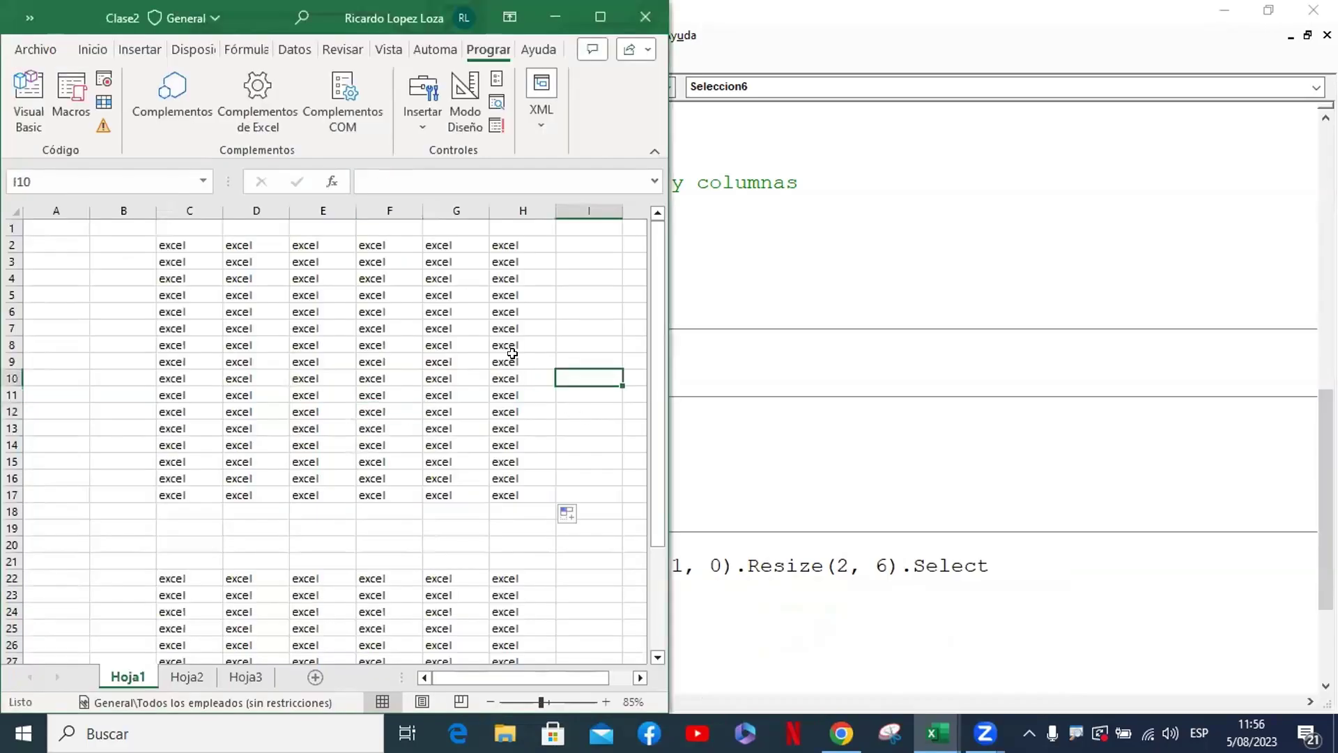
Run Seleccion6 from the Macros list with A10 selected
left_click(71, 454)
left_click(55, 372)
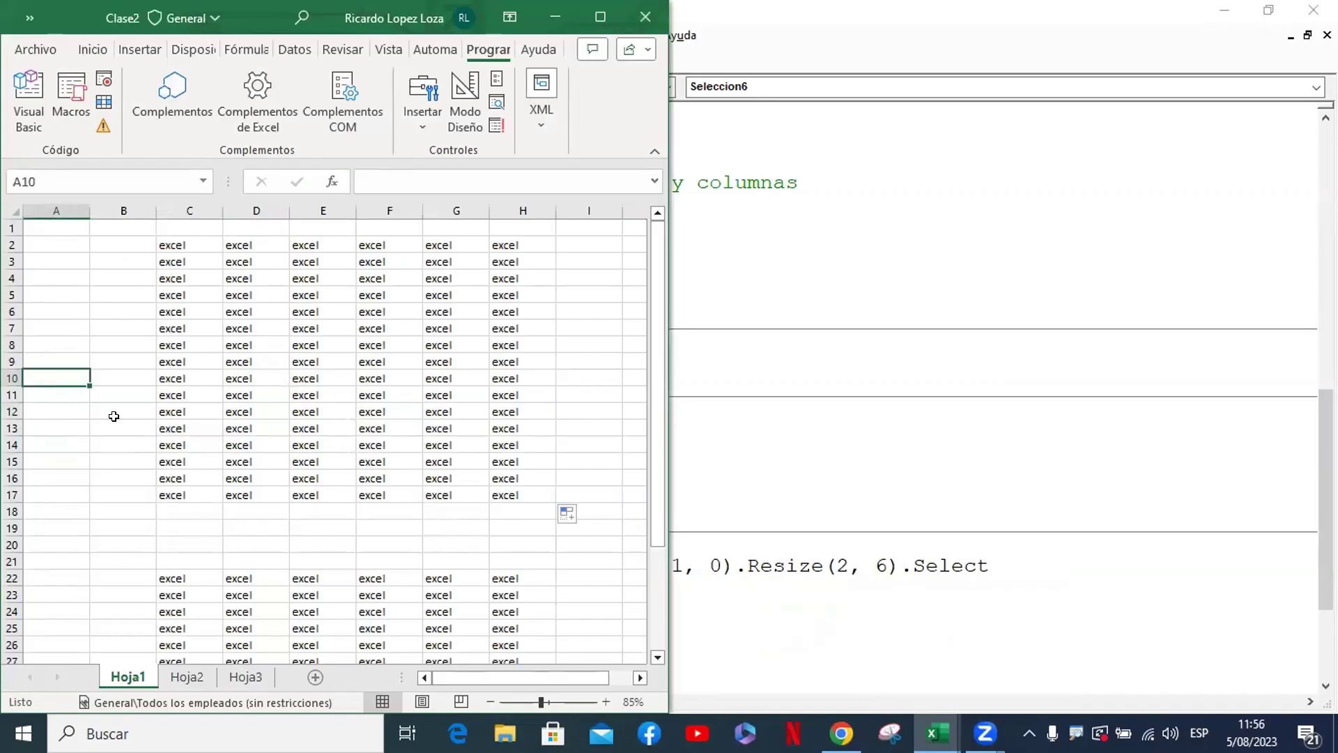
left_click(65, 113)
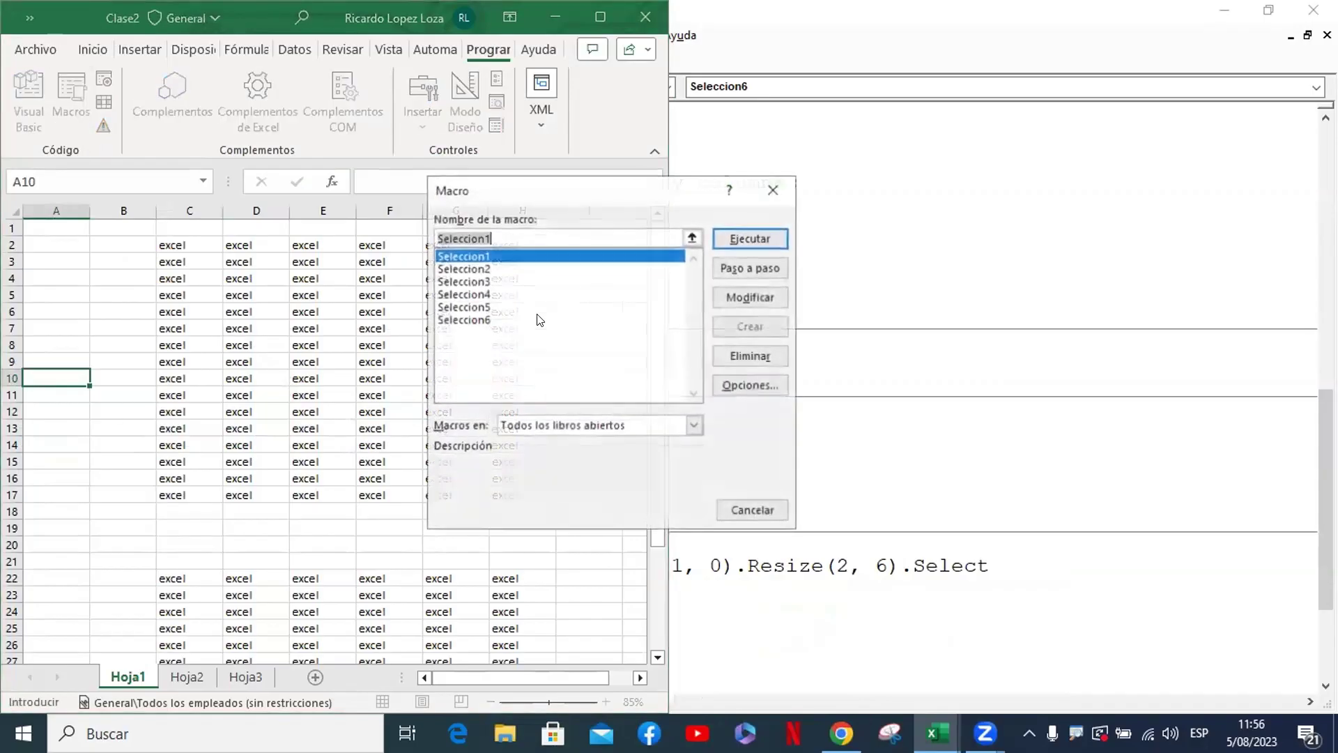
left_click(538, 320)
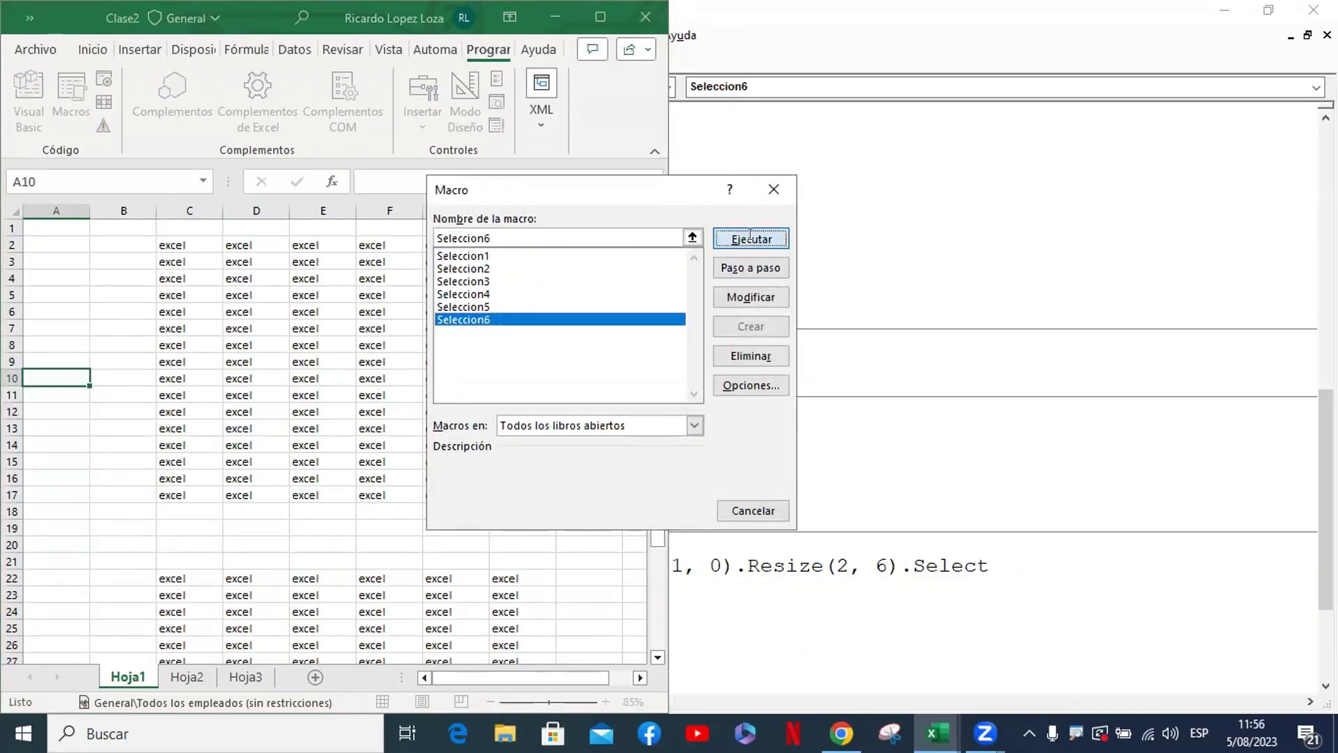
left_click(750, 237)
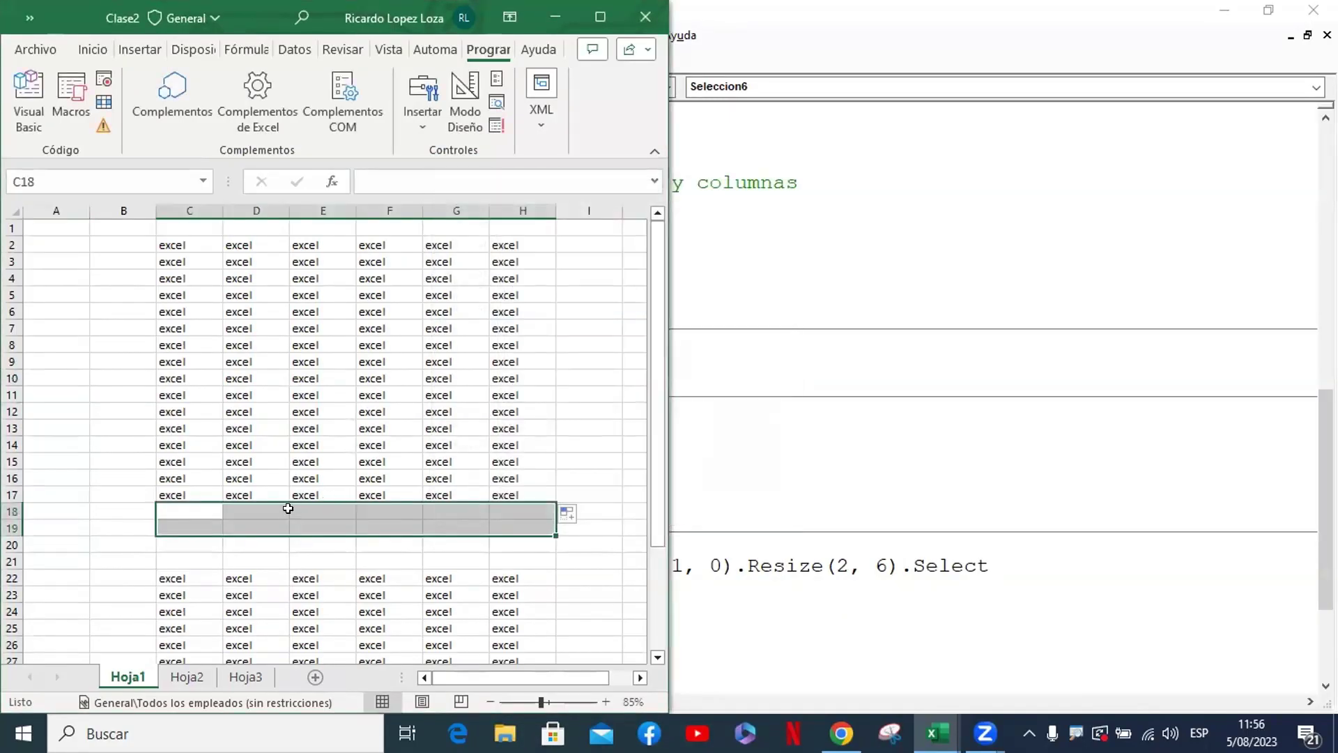
Copy the last data row into row 18 and rerun Seleccion6, selecting C19:H20
mouse_move(175, 495)
left_mouse_down()
mouse_move(549, 497)
mouse_move(549, 513)
left_mouse_up()
left_click(195, 527)
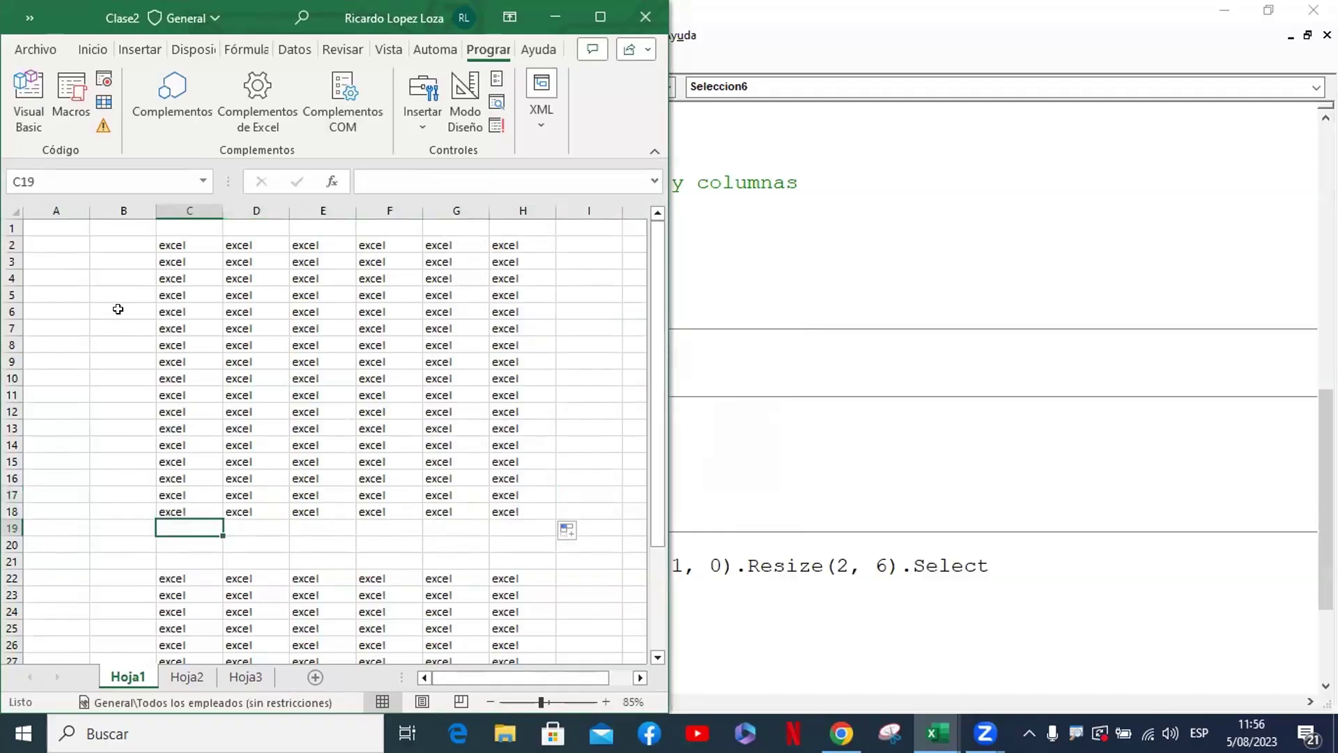
left_click(59, 342)
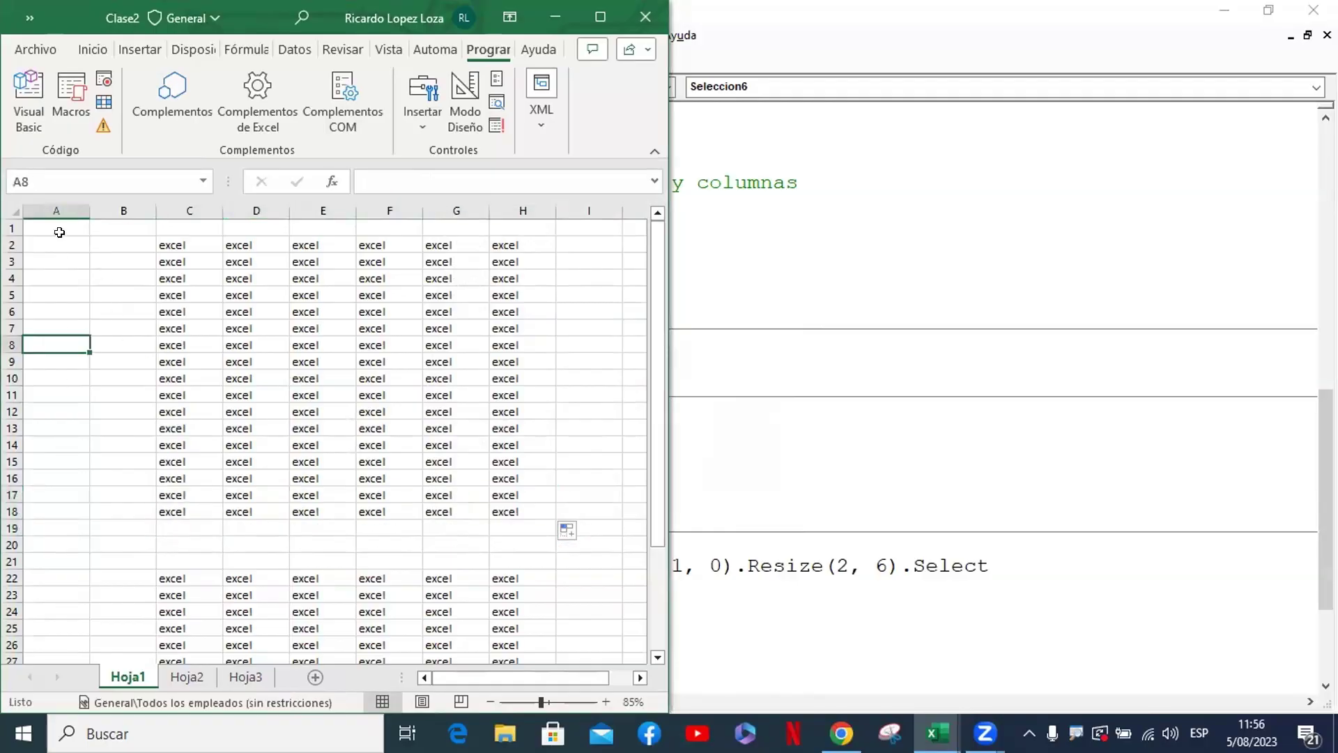
left_click(70, 120)
left_click(519, 319)
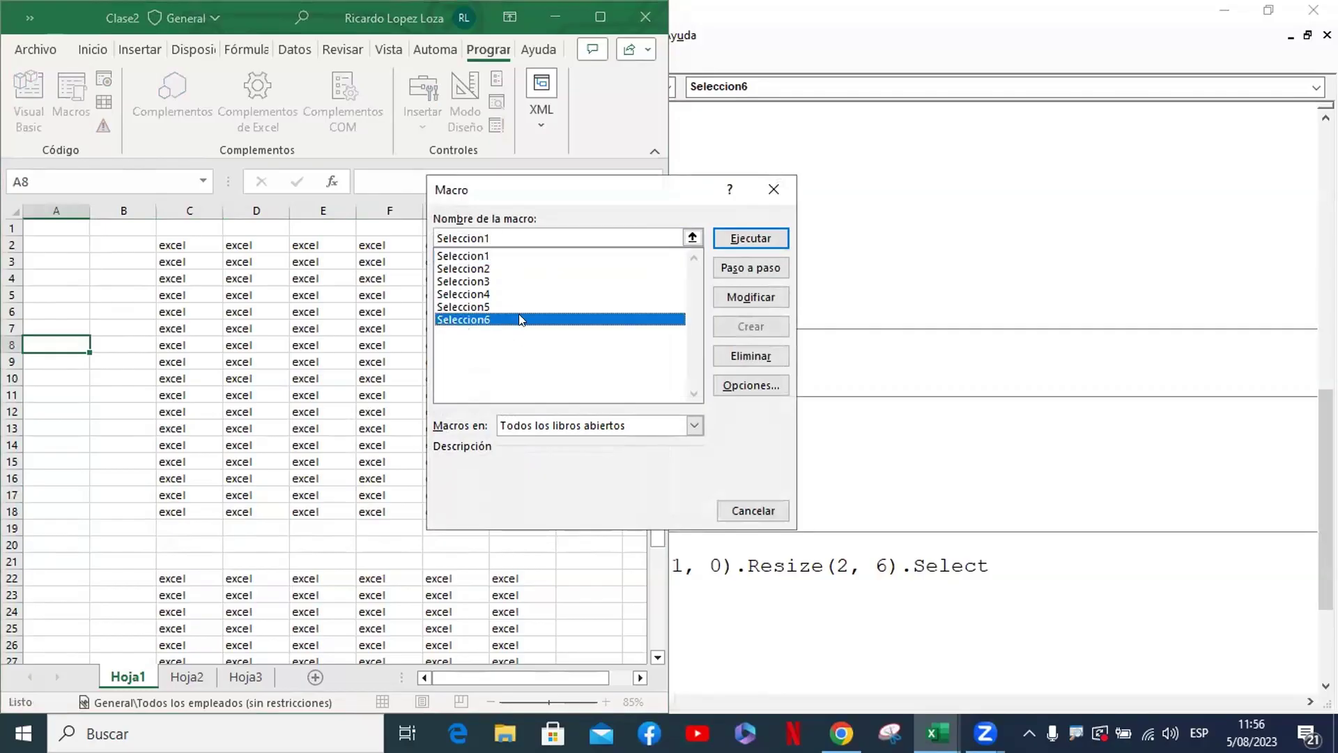
left_click(747, 241)
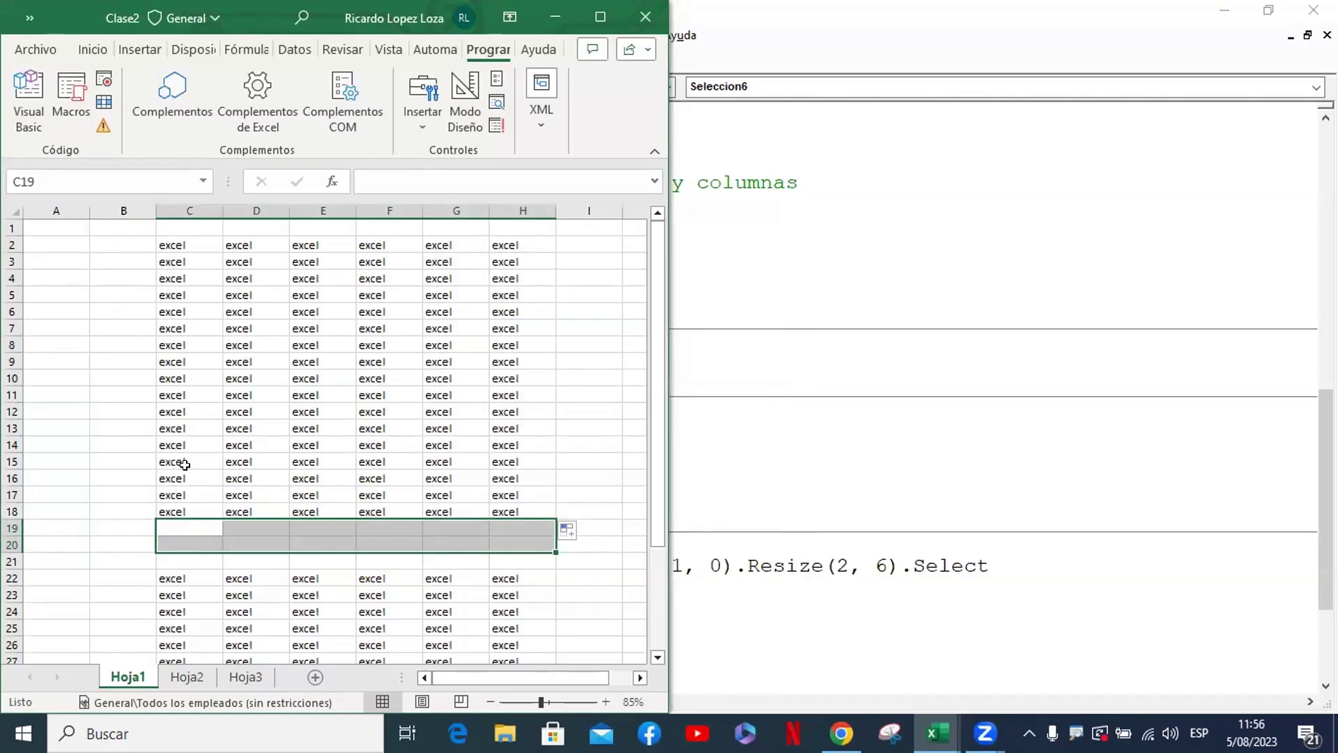
left_click(304, 406)
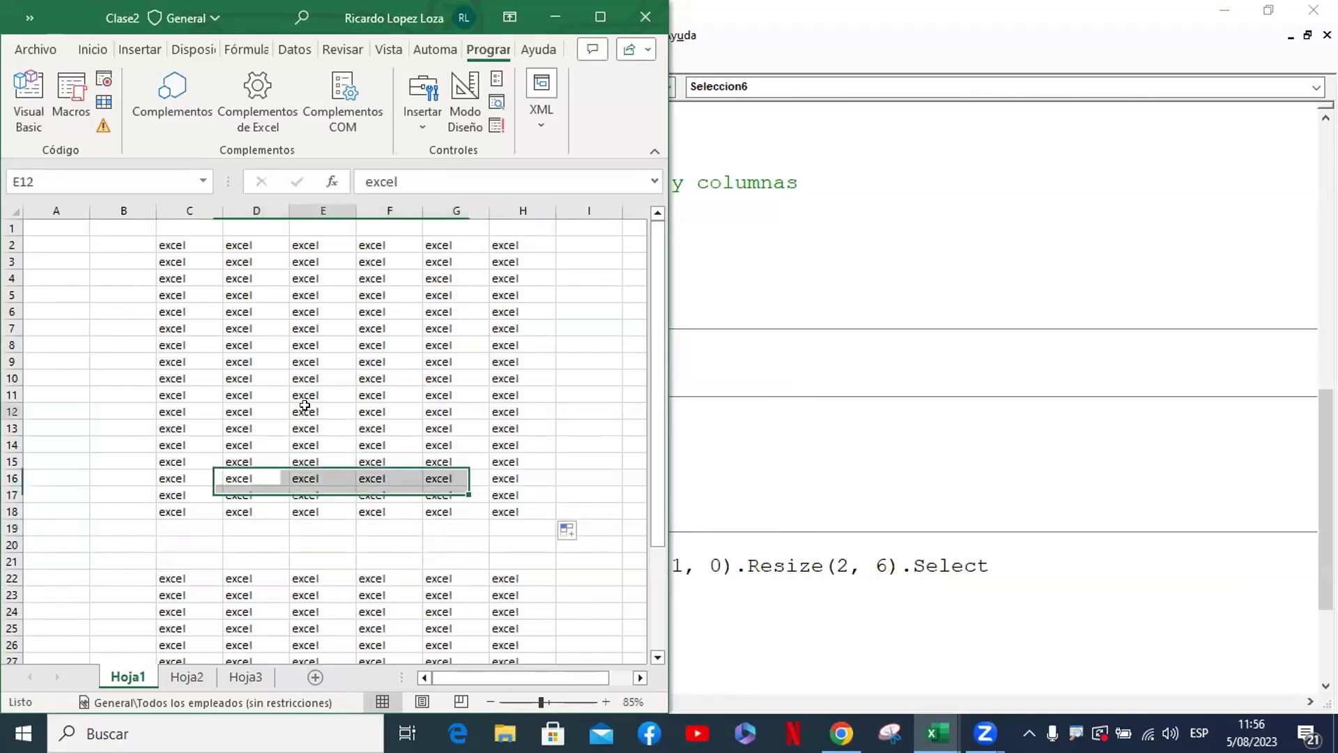
left_click(926, 409)
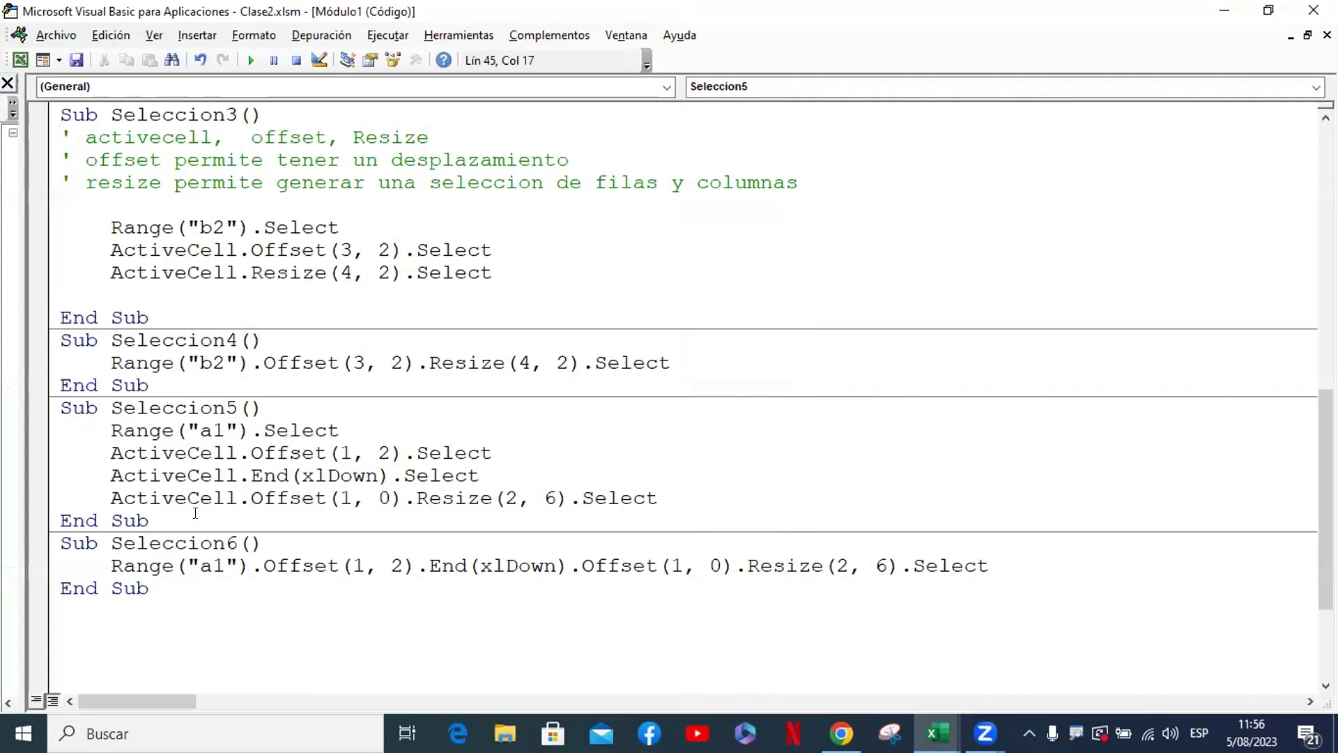
Highlight the Offset, Resize(2, 6) and Select parts of the Seleccion6 statement
left_click_drag(111, 566, 389, 565)
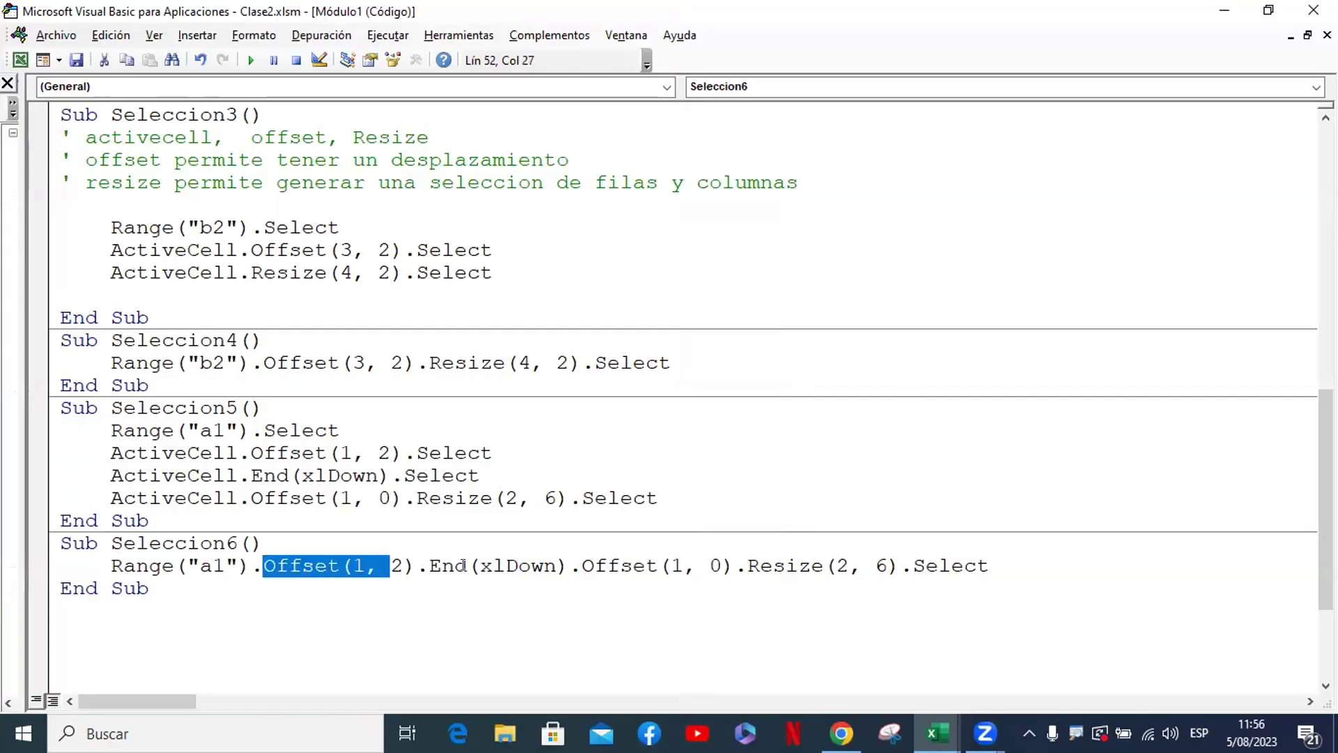
left_click(391, 565)
left_click(621, 565)
left_click(810, 570)
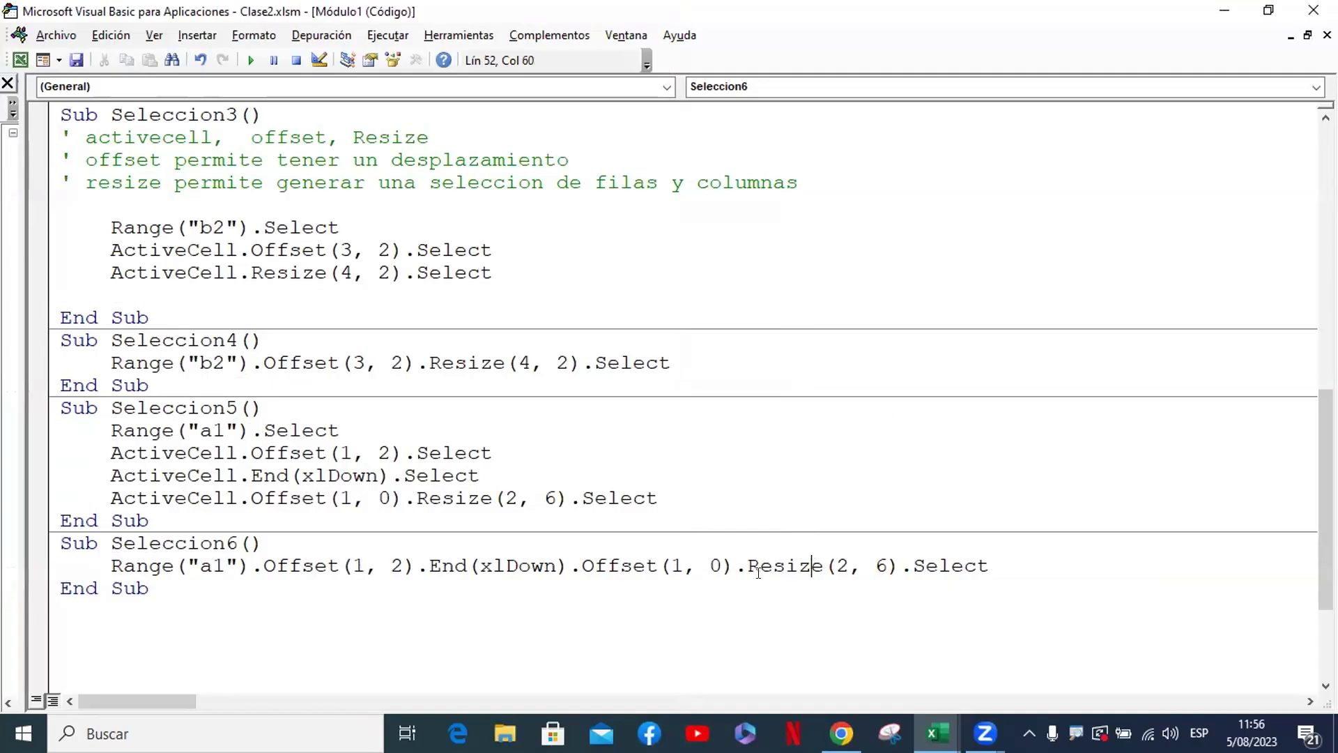
left_click_drag(751, 570, 899, 568)
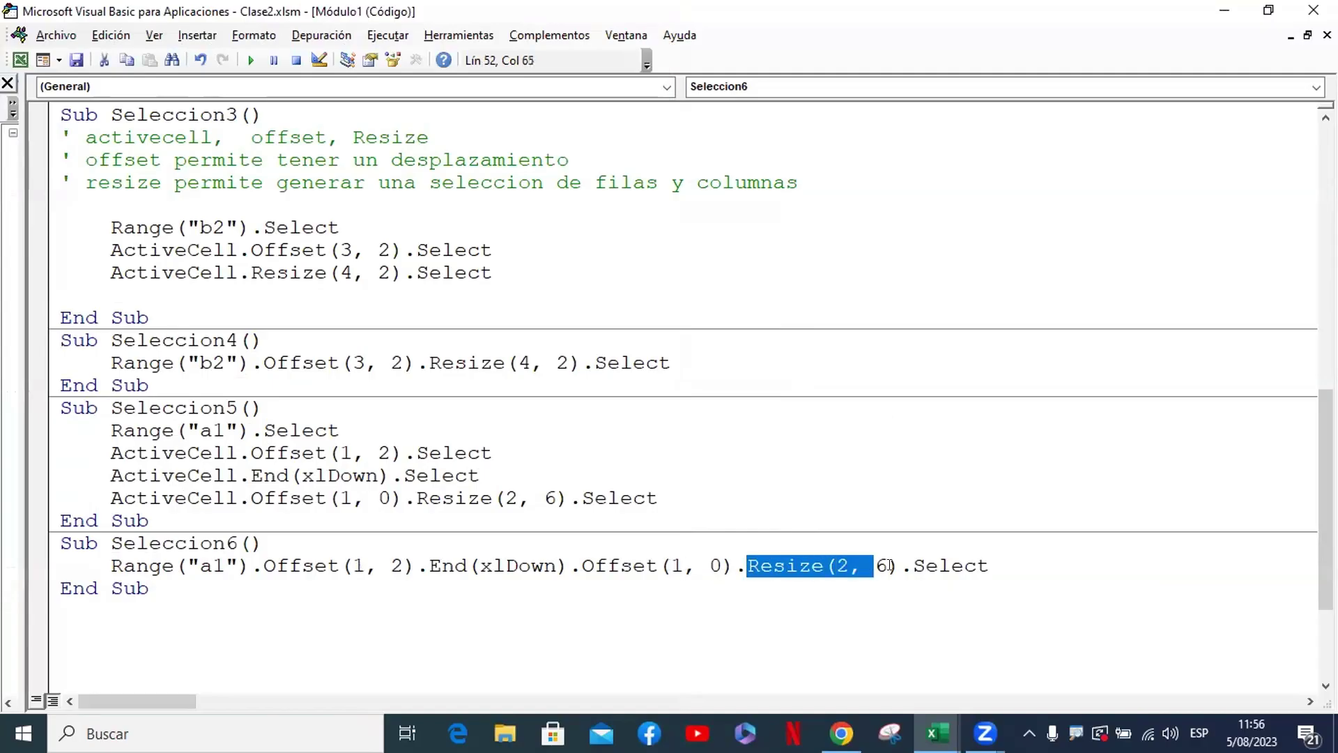
left_click(990, 566)
left_click_drag(990, 565, 904, 565)
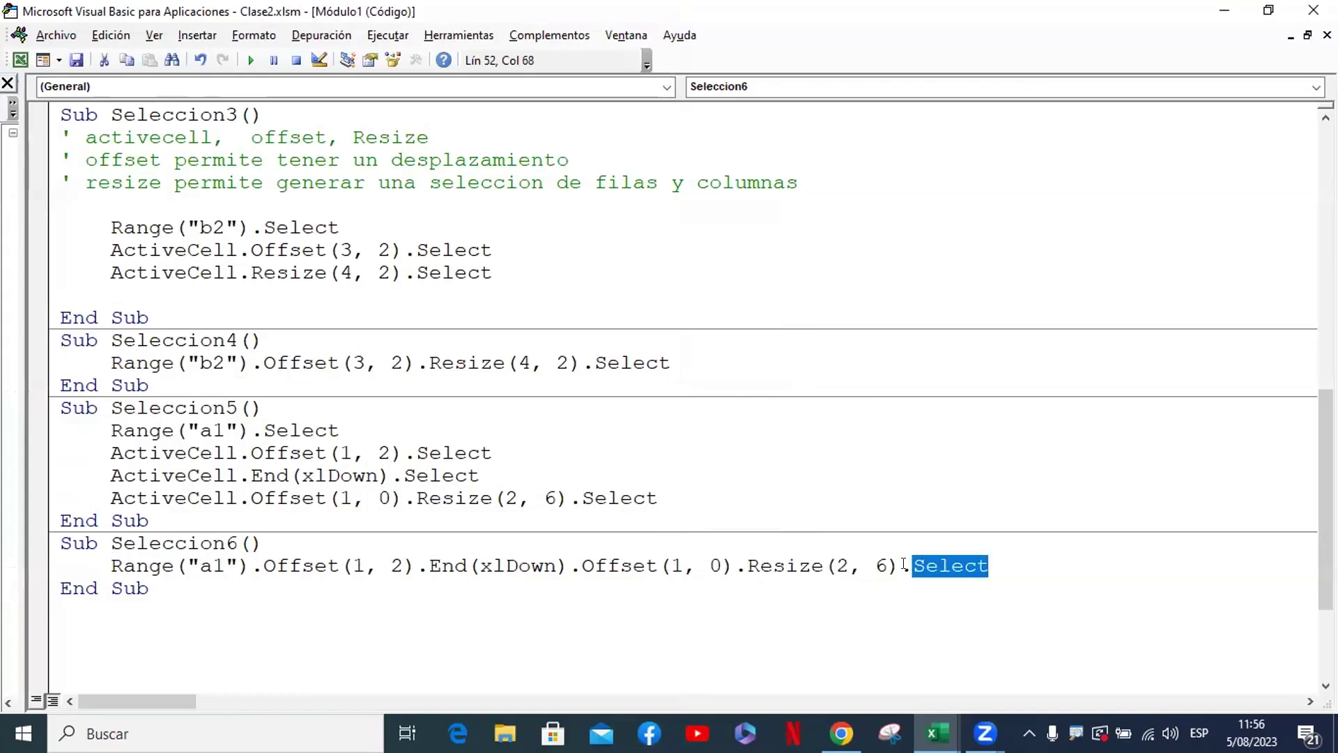
Add a blank line below Seleccion6 and return the caret to its statement
left_click(497, 624)
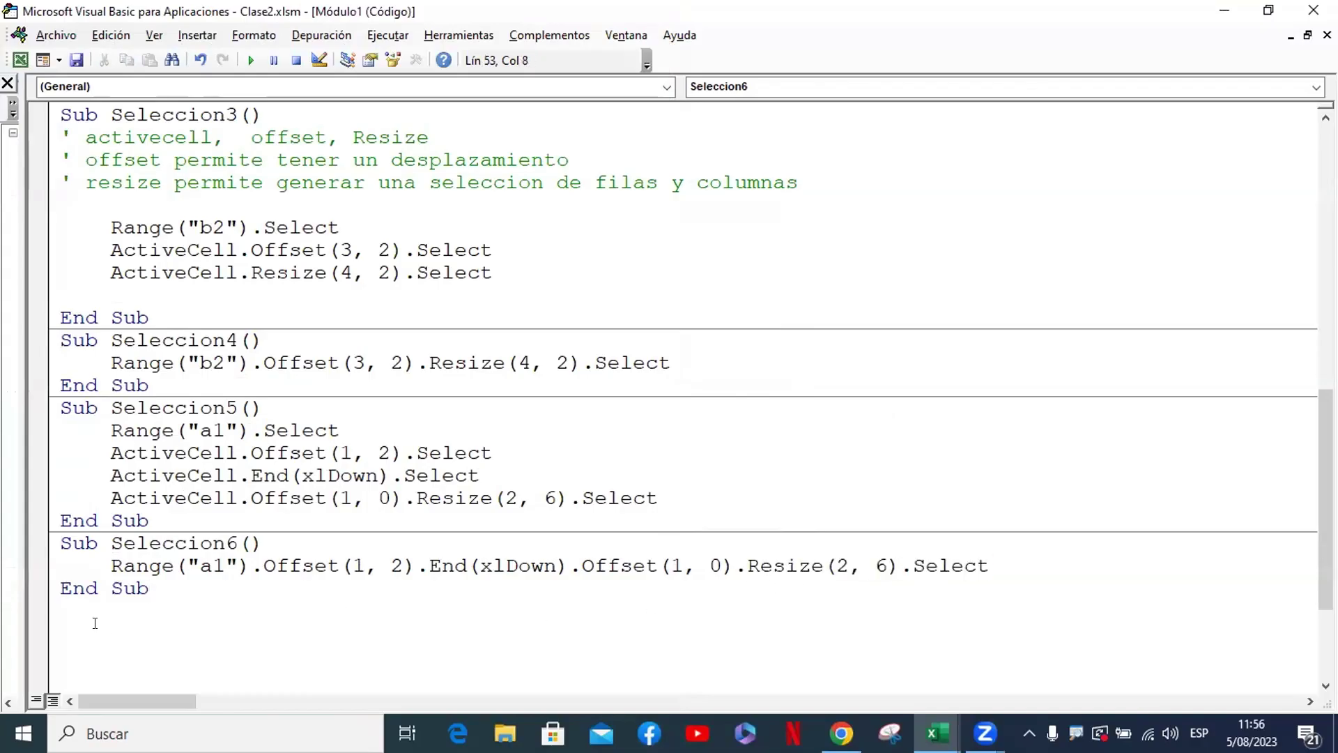
key("Return")
key("Return")
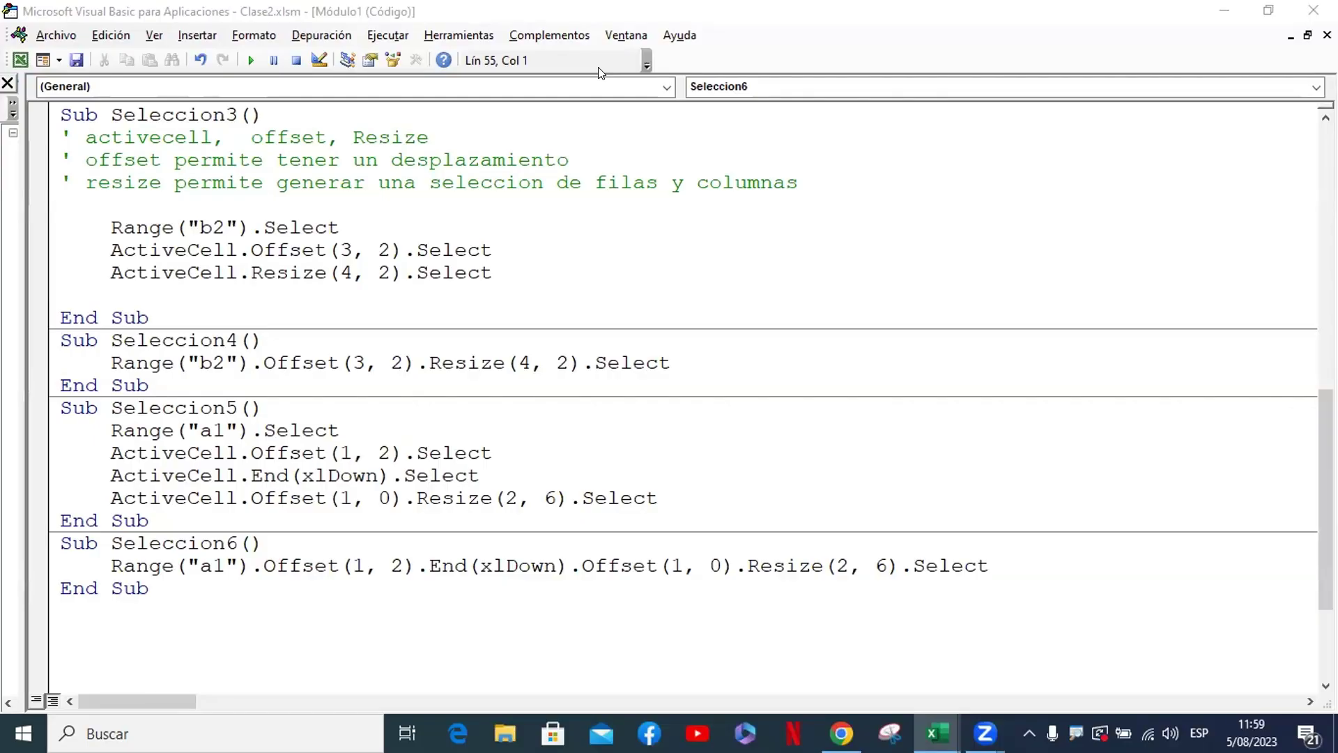
left_click(735, 385)
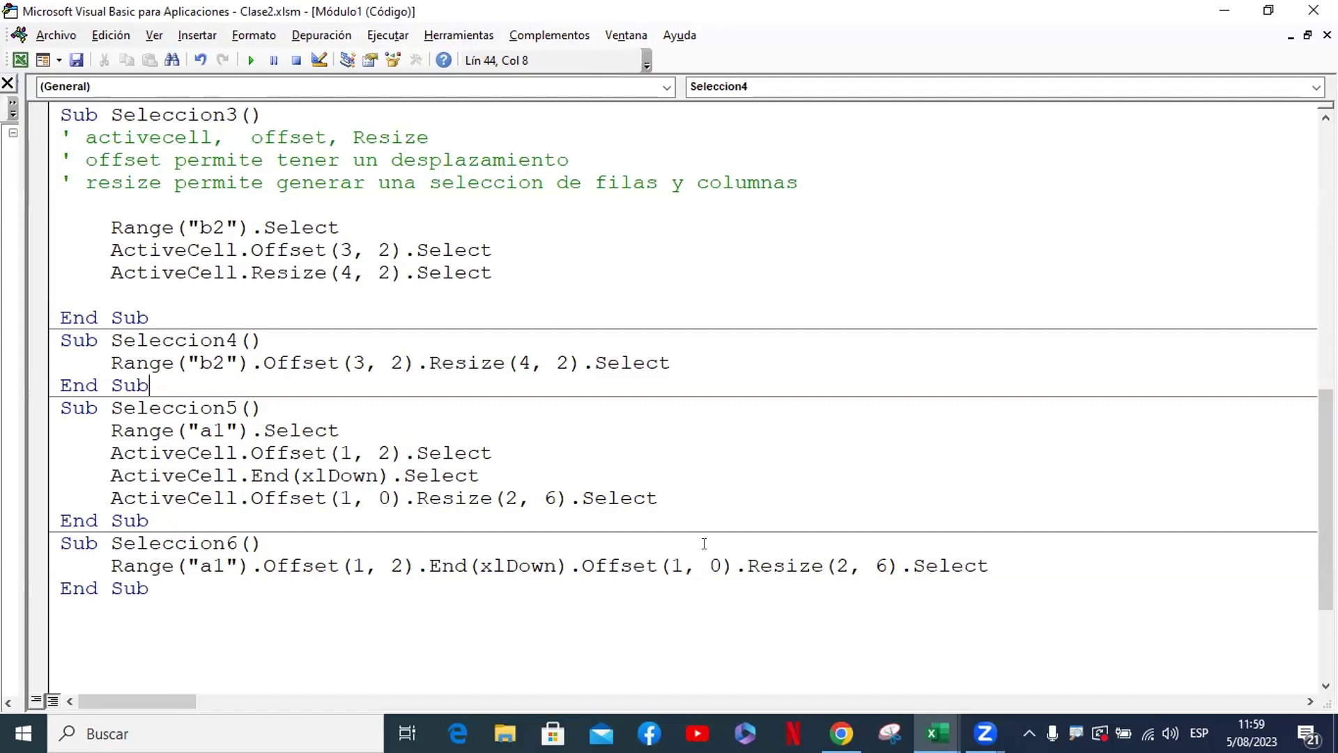
left_click(505, 570)
Dock the code window right, maximize Excel, and select from C2 down to row 18
key("super+Down")
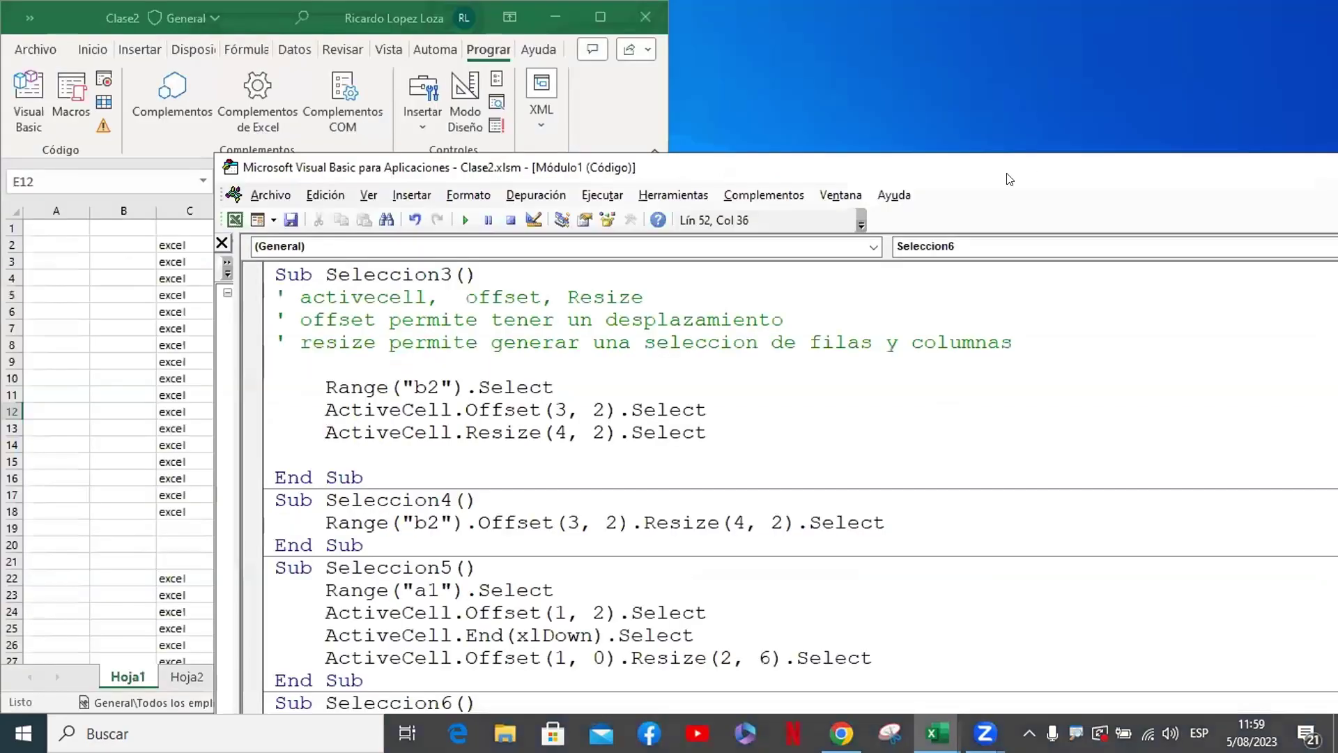
key("super+Right")
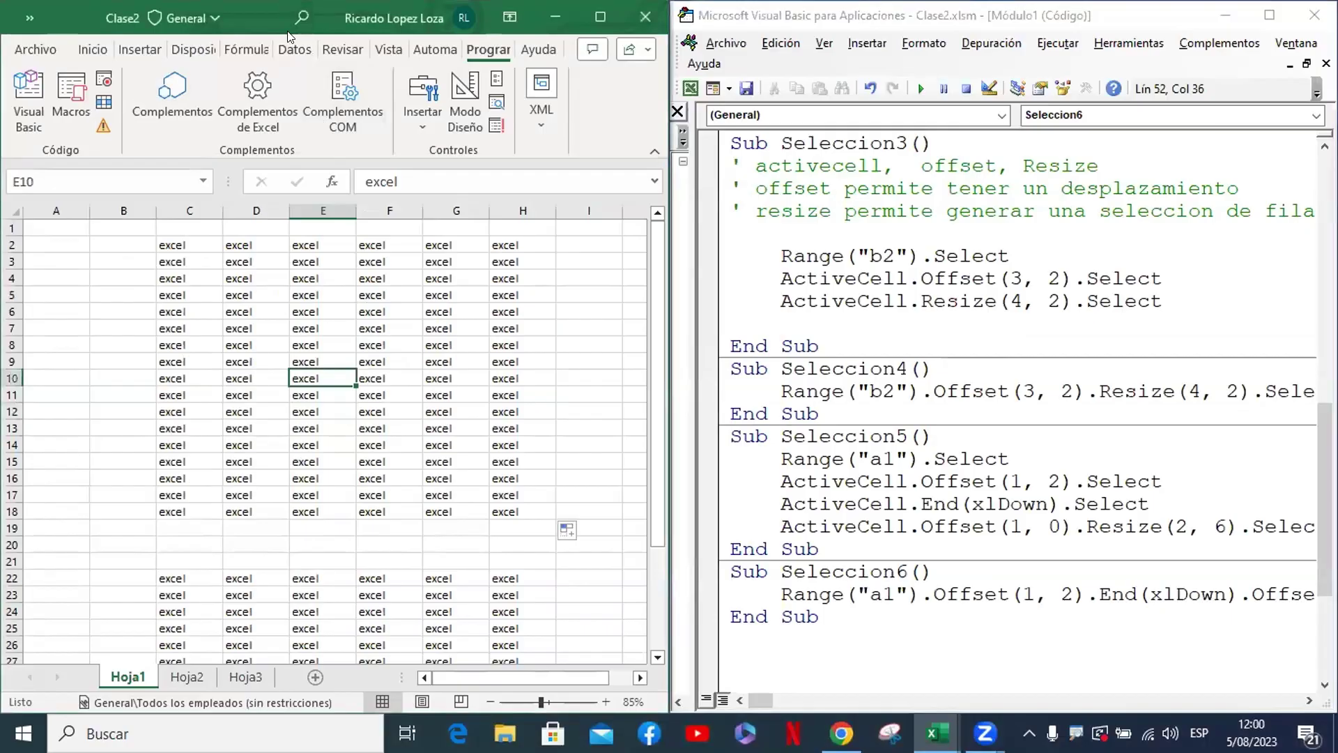
double_click(289, 21)
left_click(198, 242)
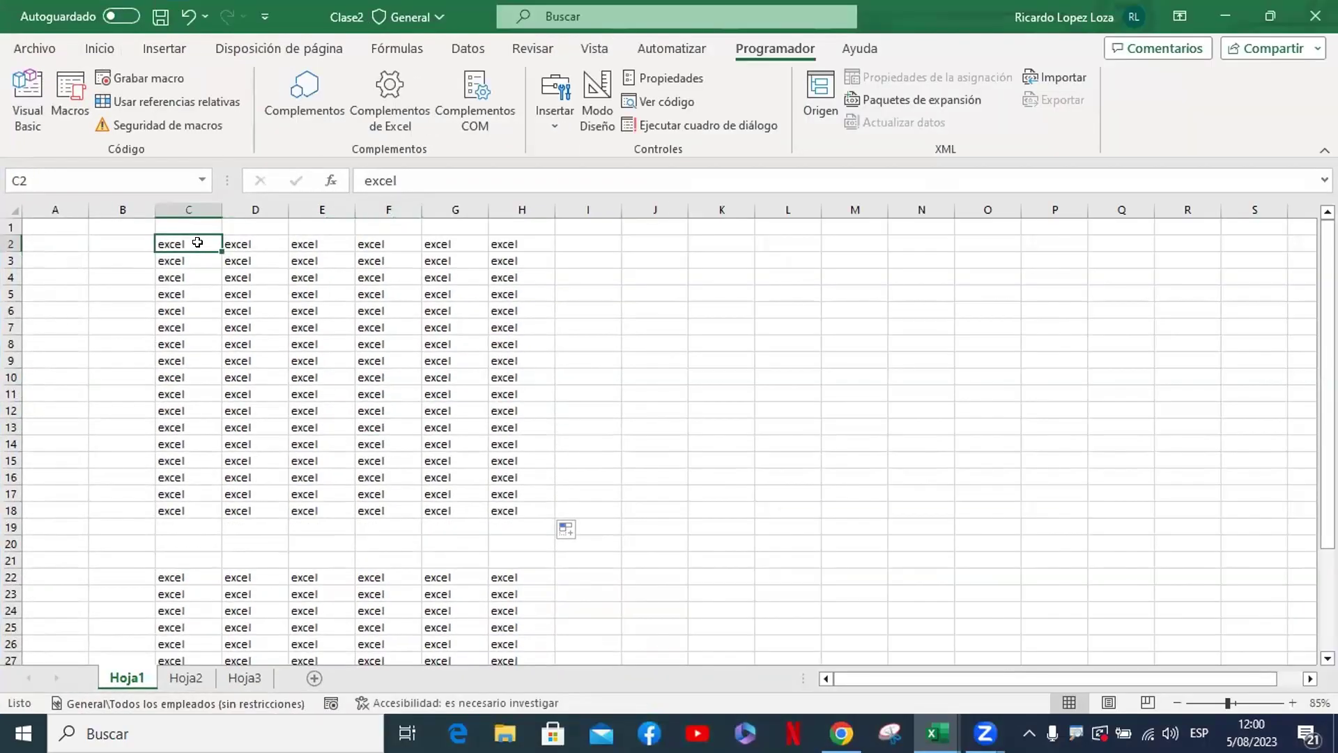
left_click_drag(197, 242, 200, 498)
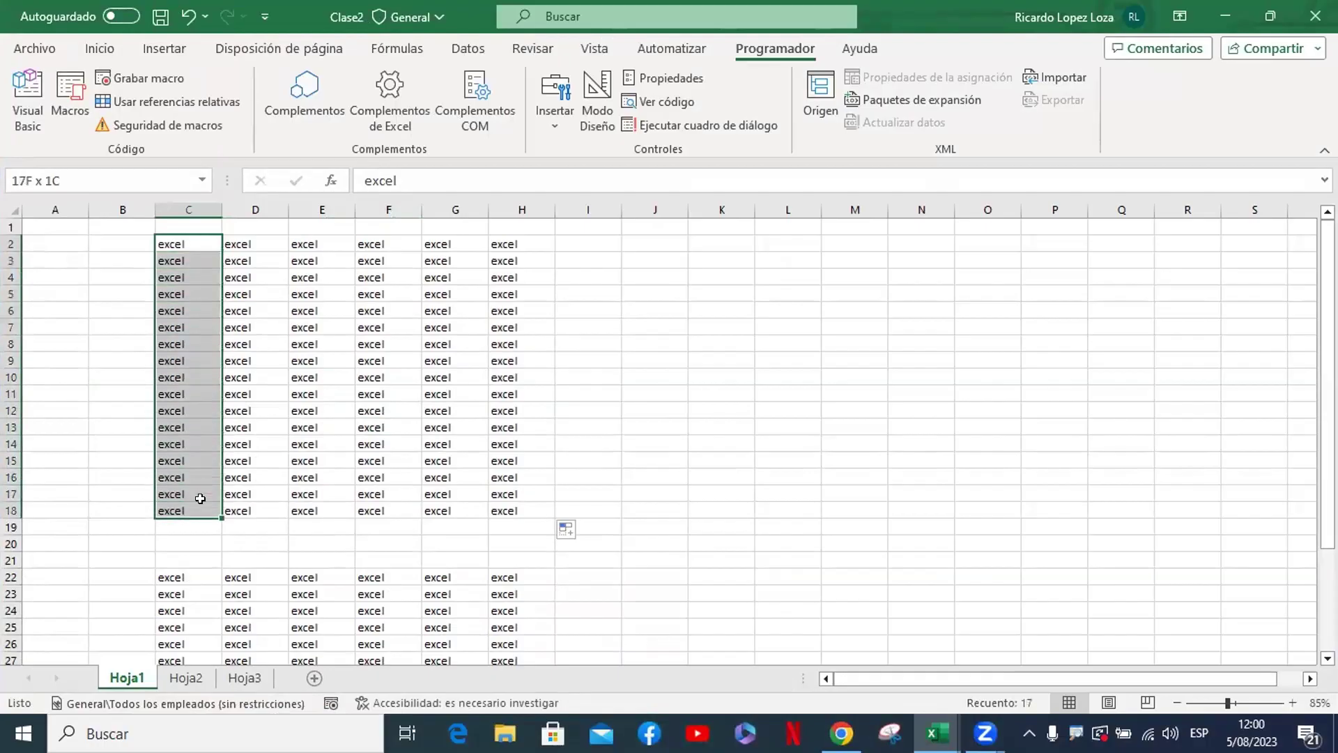
mouse_move(200, 499)
left_mouse_down()
mouse_move(181, 512)
mouse_move(224, 241)
left_mouse_up()
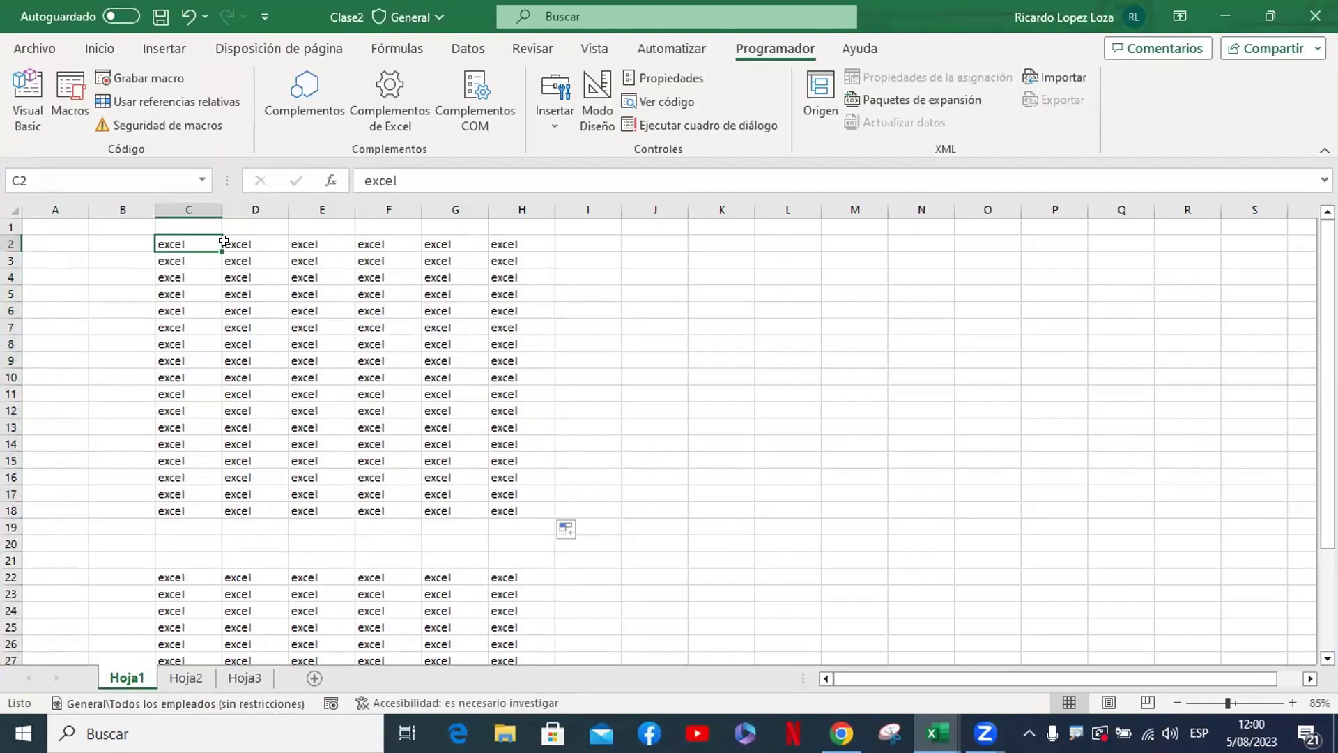
Extend the selection from C2 with Ctrl+Shift+Down/Right to row 18 and column H
key("ctrl+shift+Down")
key("ctrl+shift+Right")
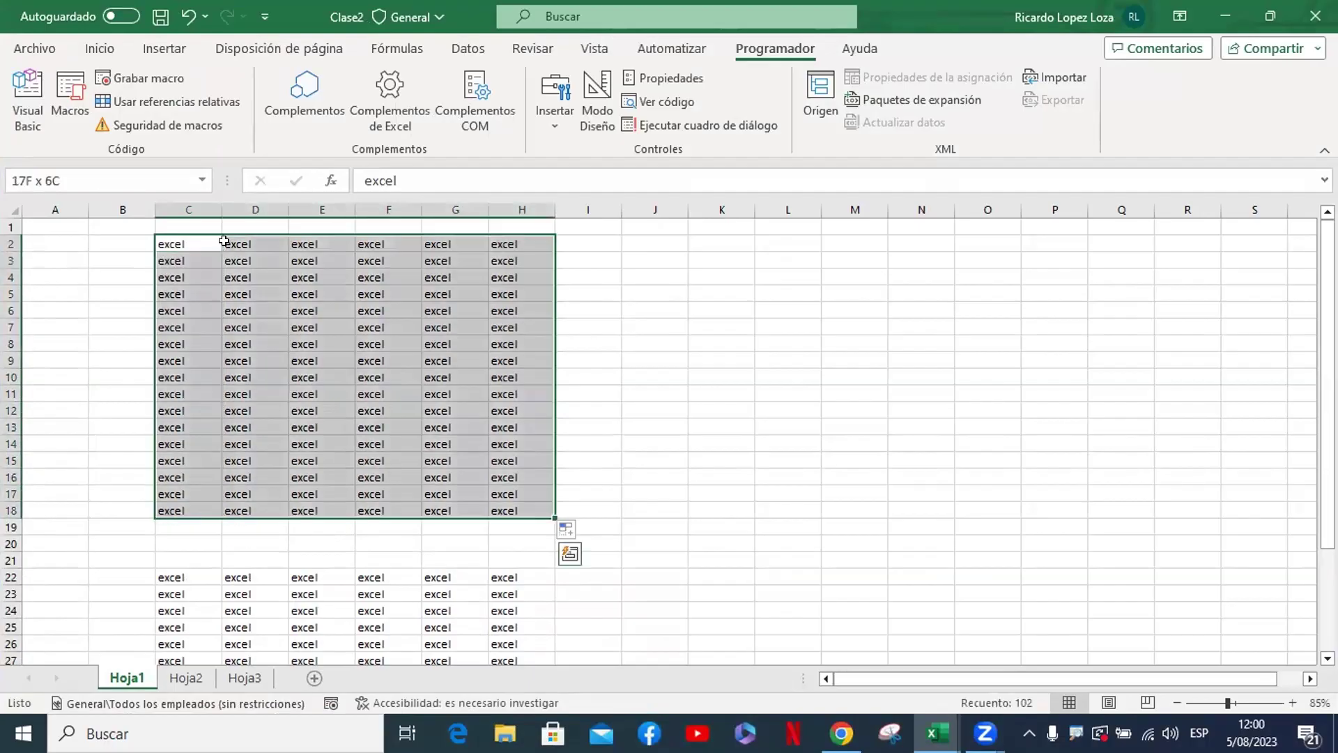
left_click(222, 244)
key("ctrl+shift+Down")
key("shift+Right")
key("shift+Right")
key("ctrl+shift+Right")
key("ctrl+shift+Left")
left_click(224, 241)
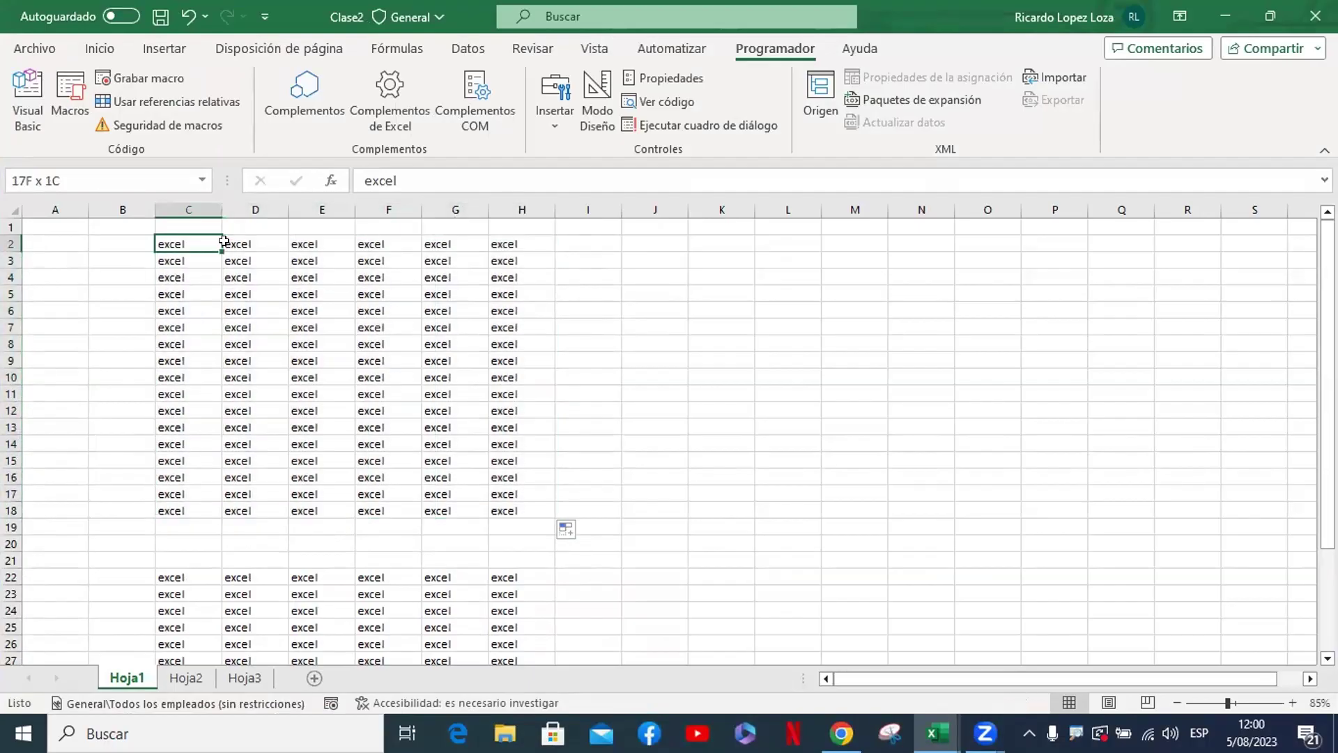
Reopen the VBA editor full screen with the caret below Seleccion6
left_click(28, 104)
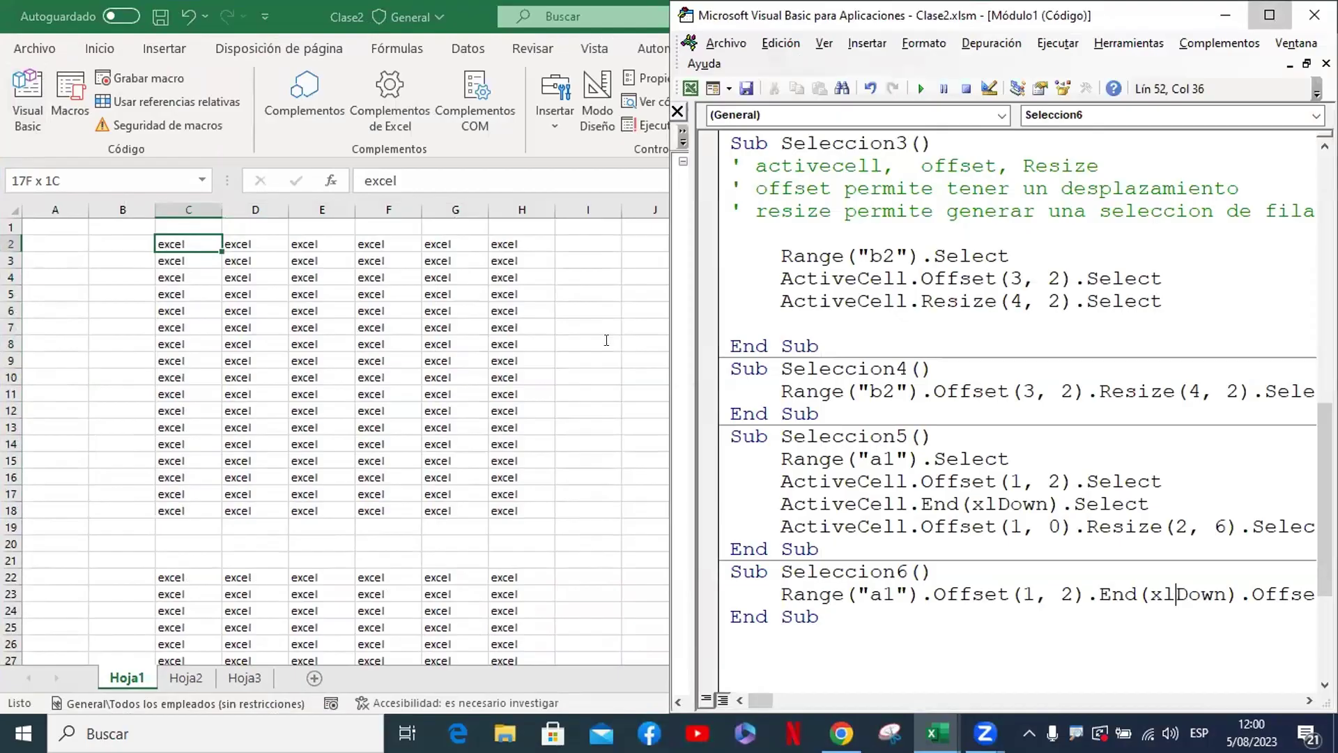
left_click(1271, 16)
left_click(132, 623)
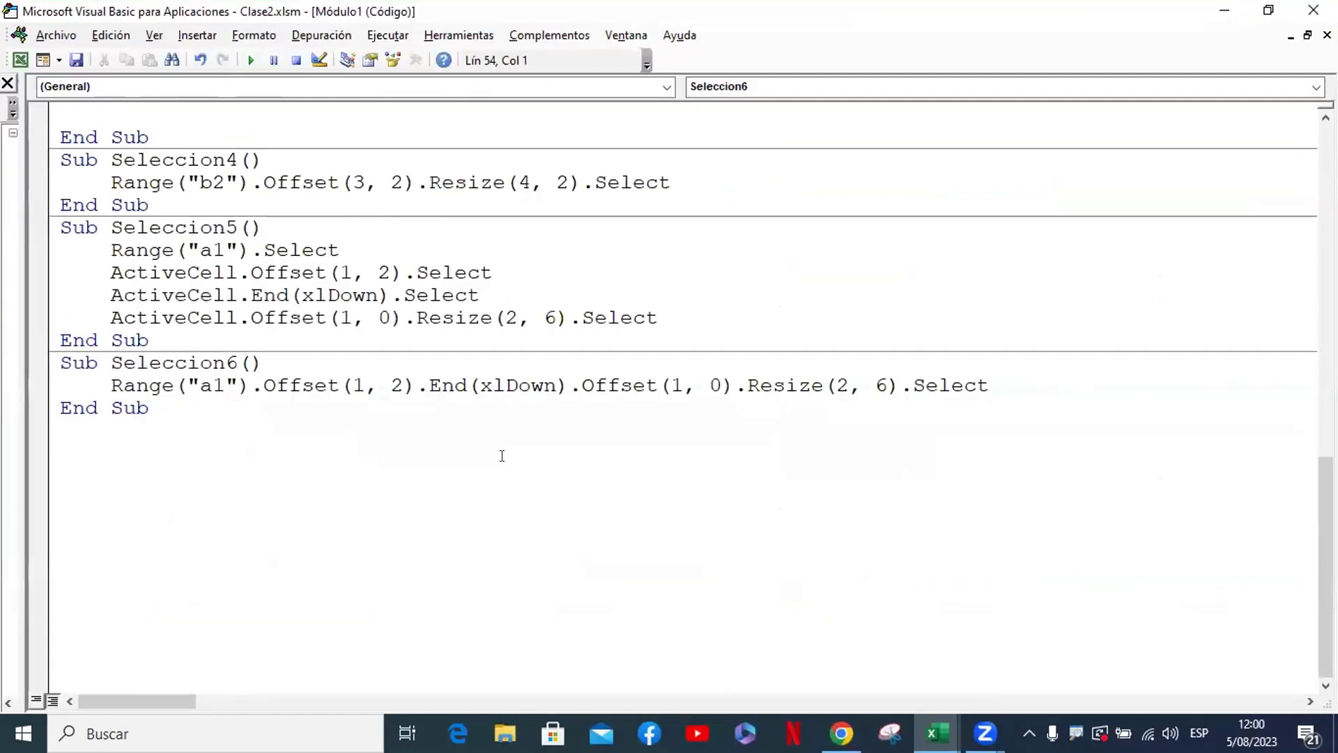
Start a new procedure Sub Seleccion7 and indent its first body line
type("S")
key("BackSpace")
type("S")
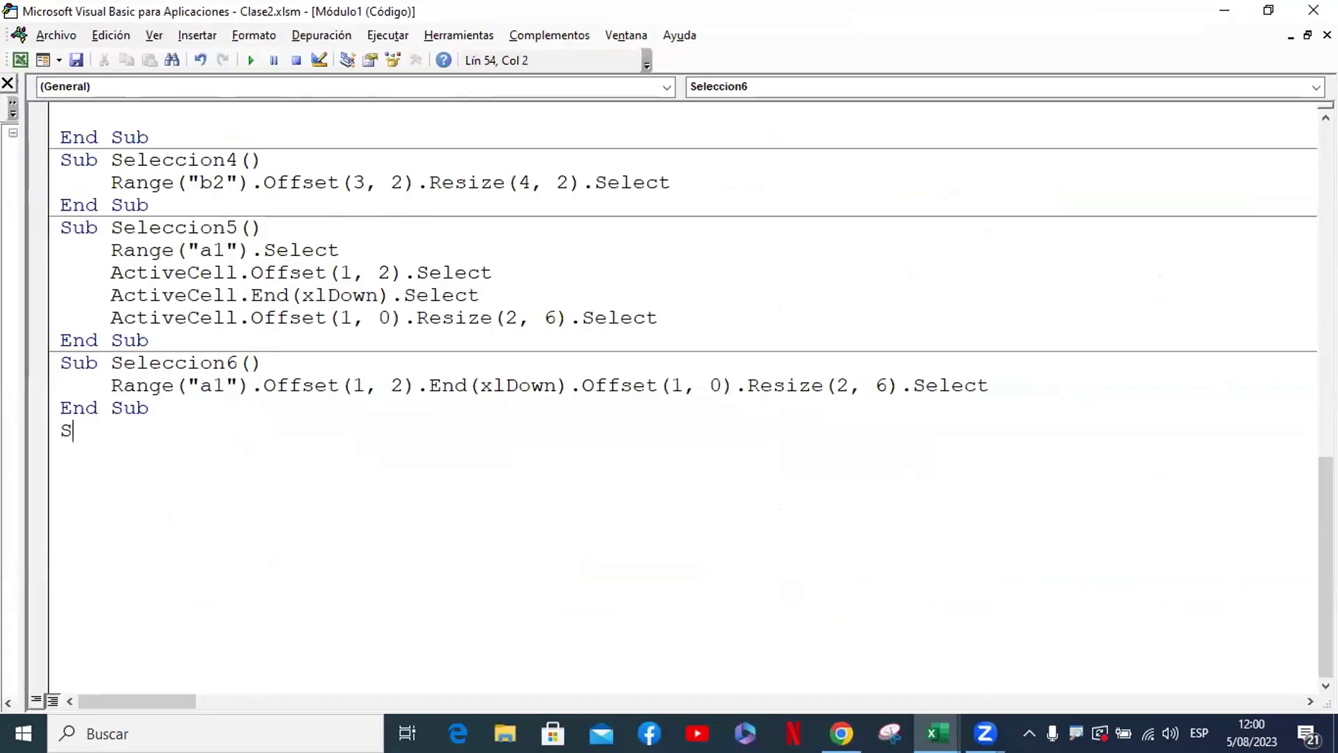
type("ub S")
type("eleccion7")
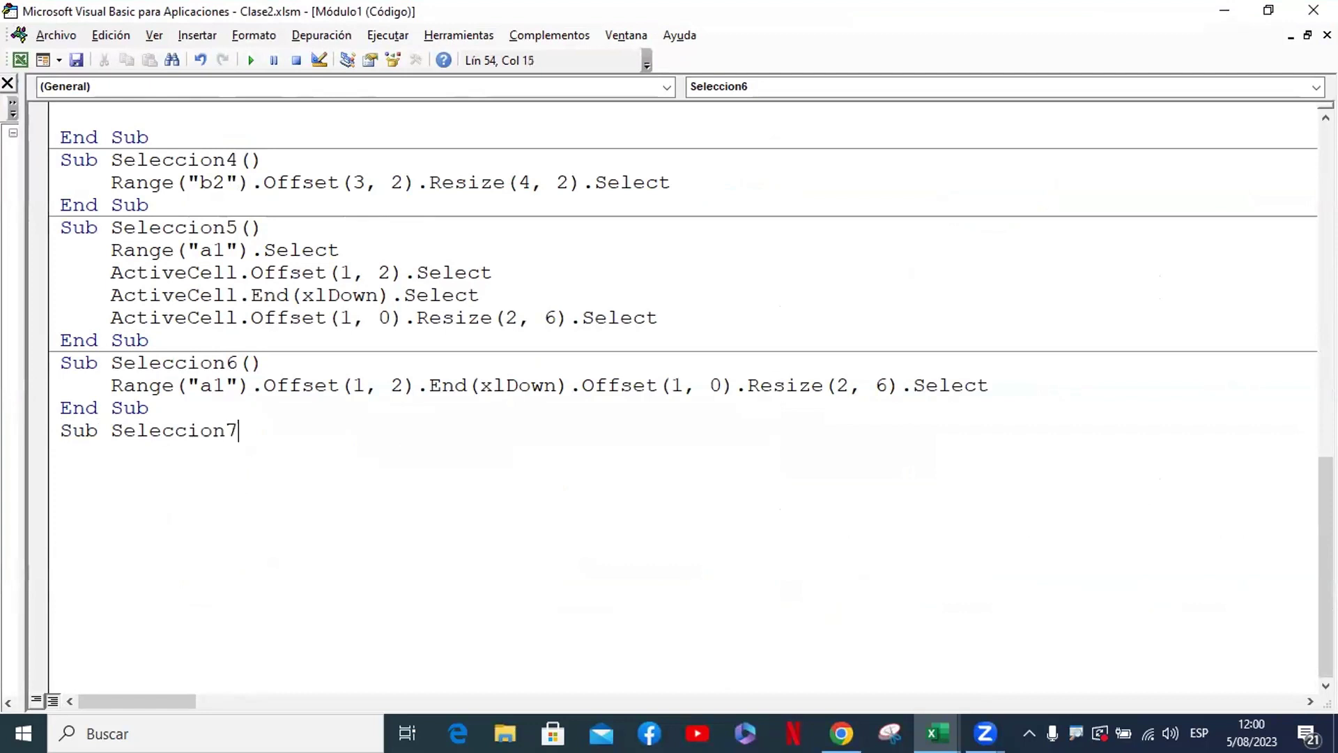
key("Return")
key("Tab")
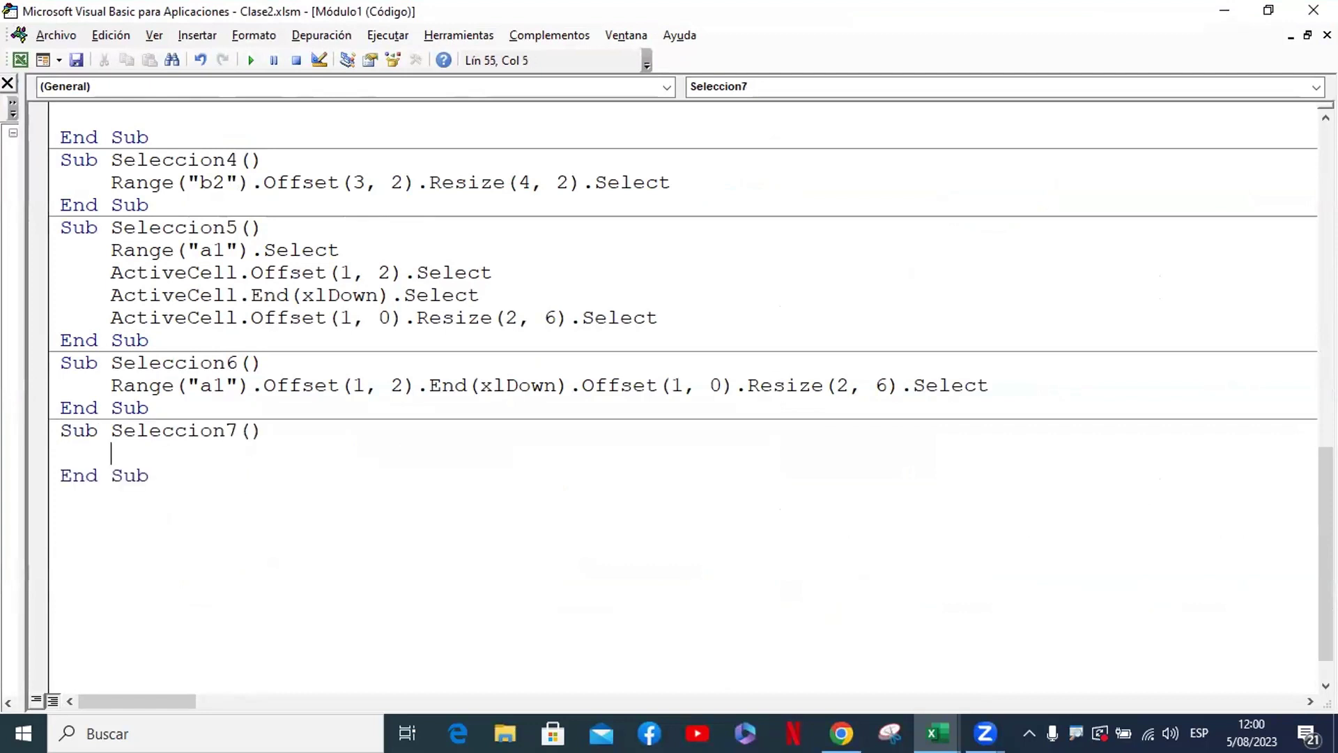
Write Range(ActiveCell, ActiveCell.End(xlDown)).Select, completing End, xlDown and Select with IntelliSense
type("activece")
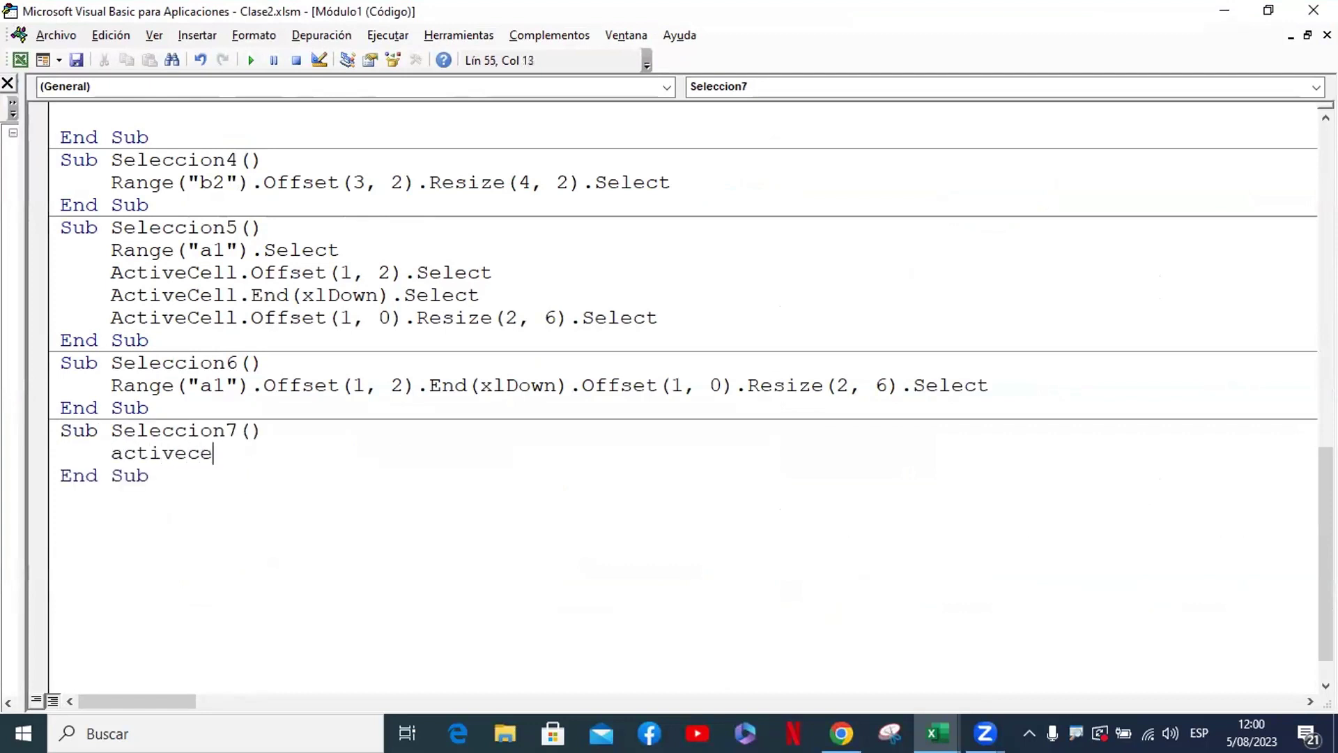
type("ll")
type(".")
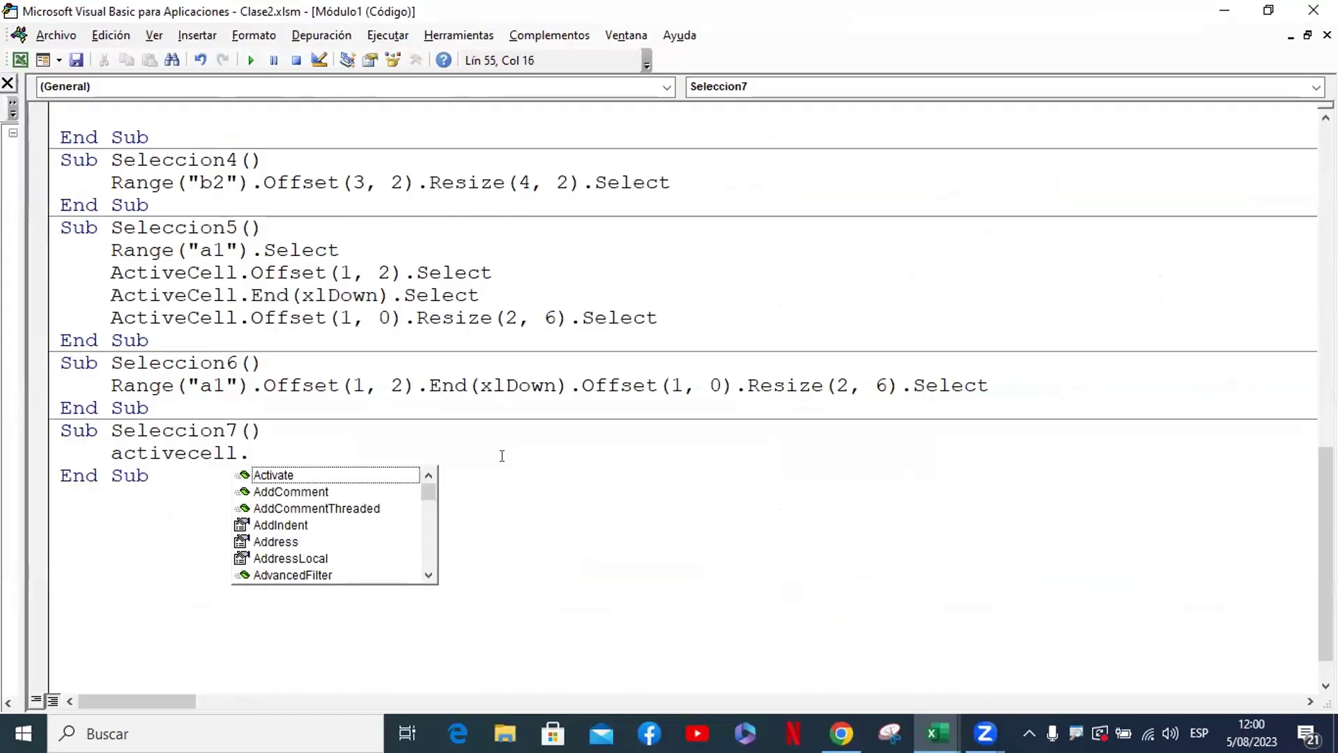
key("BackSpace")
key("BackSpace")
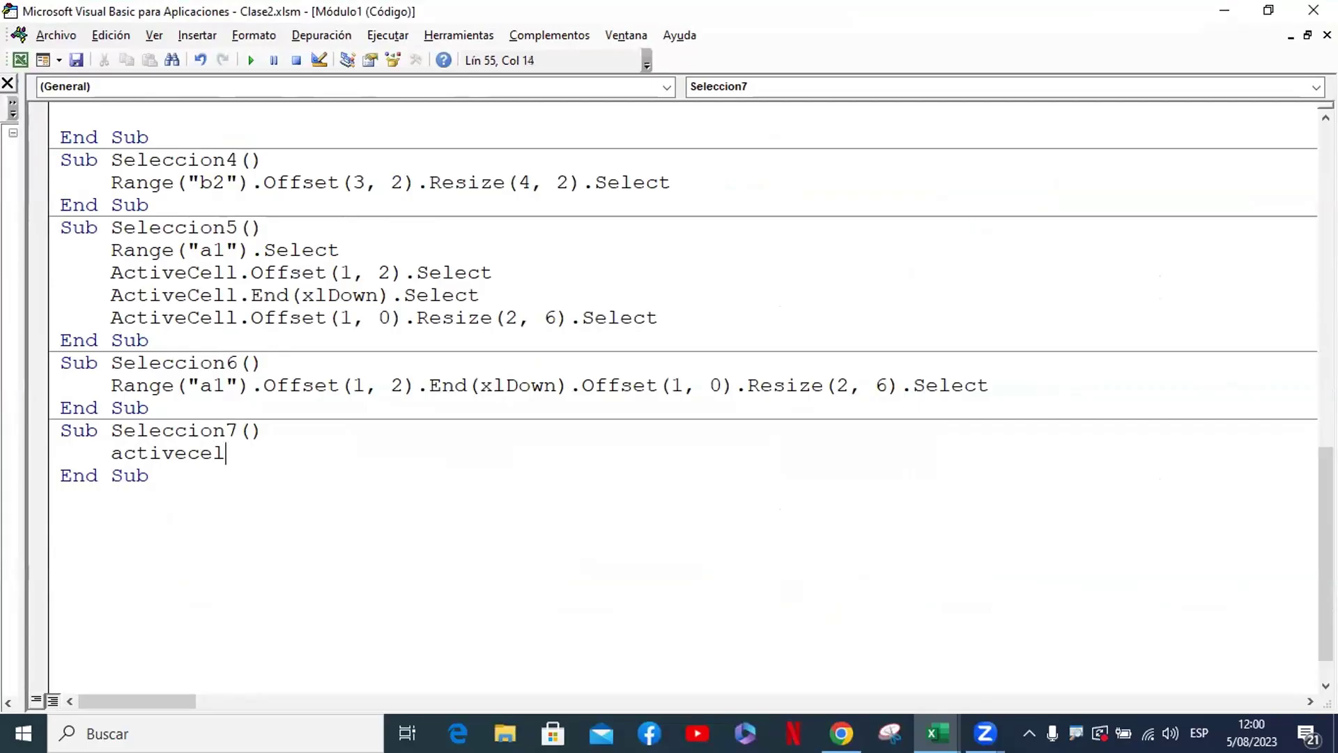
key("BackSpace")
key("BackSpace")
key("BackSpace")
key("BackSpace")
key("BackSpace")
key("BackSpace")
key("BackSpace")
key("BackSpace")
type("r")
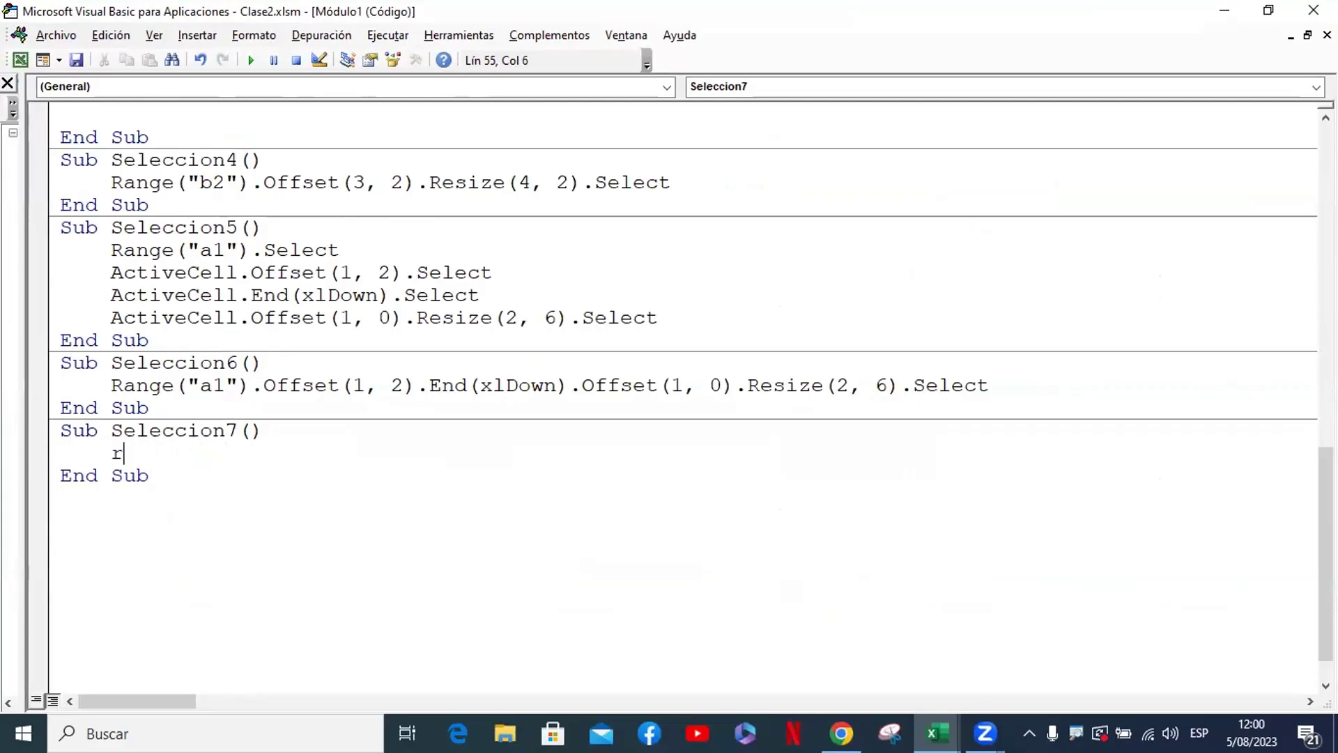
type("ange(a")
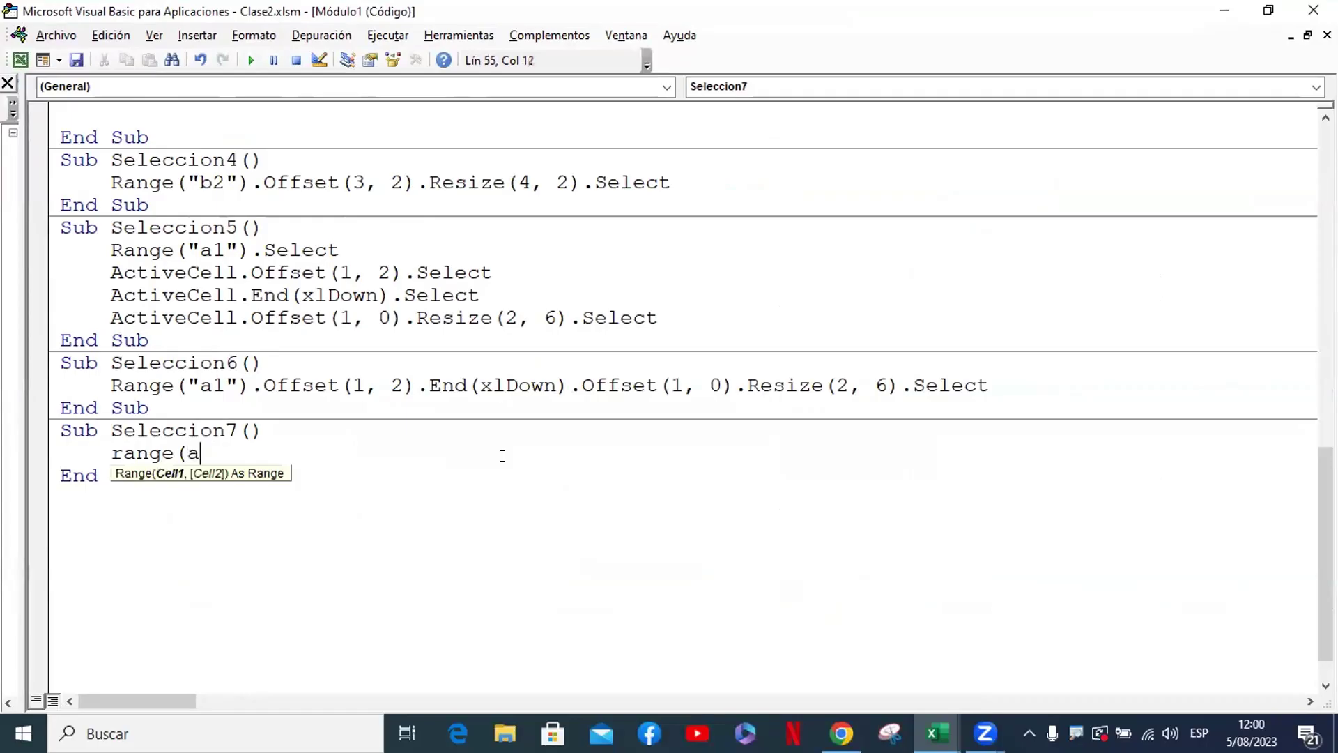
type("ctivecell")
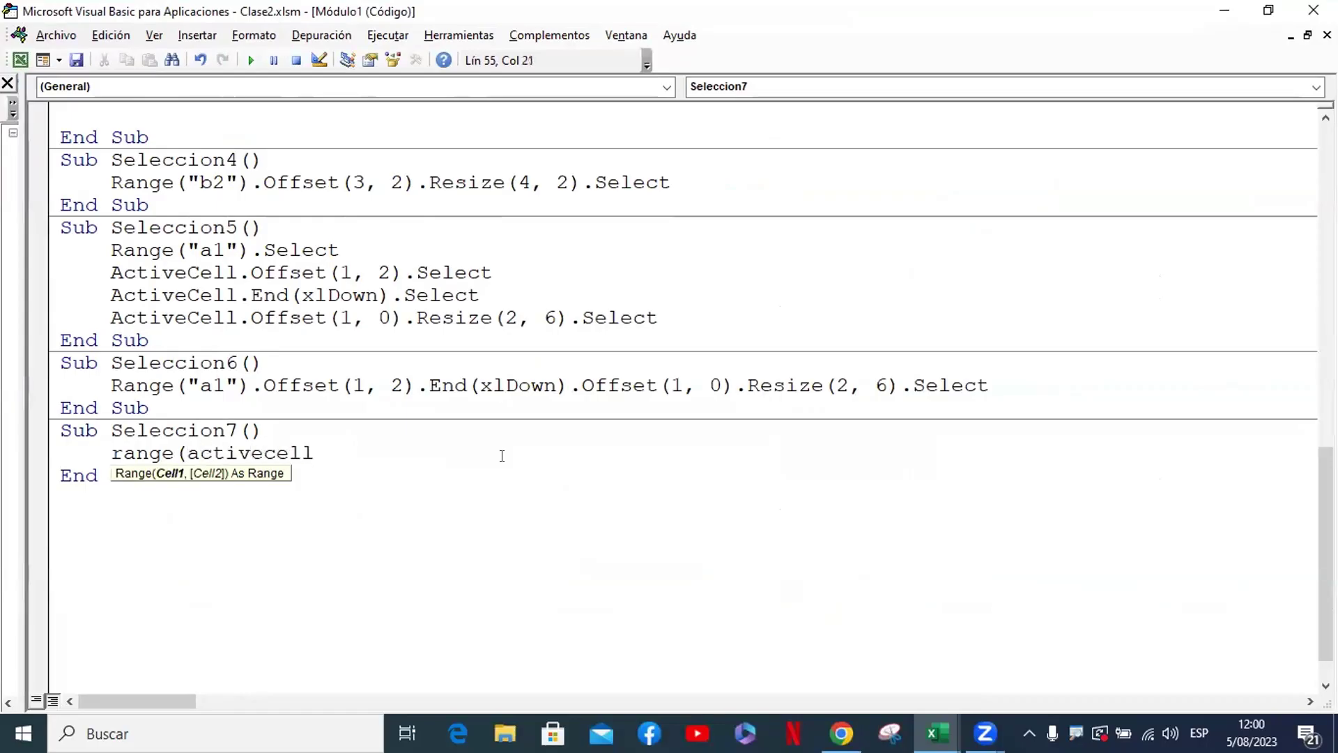
type(",")
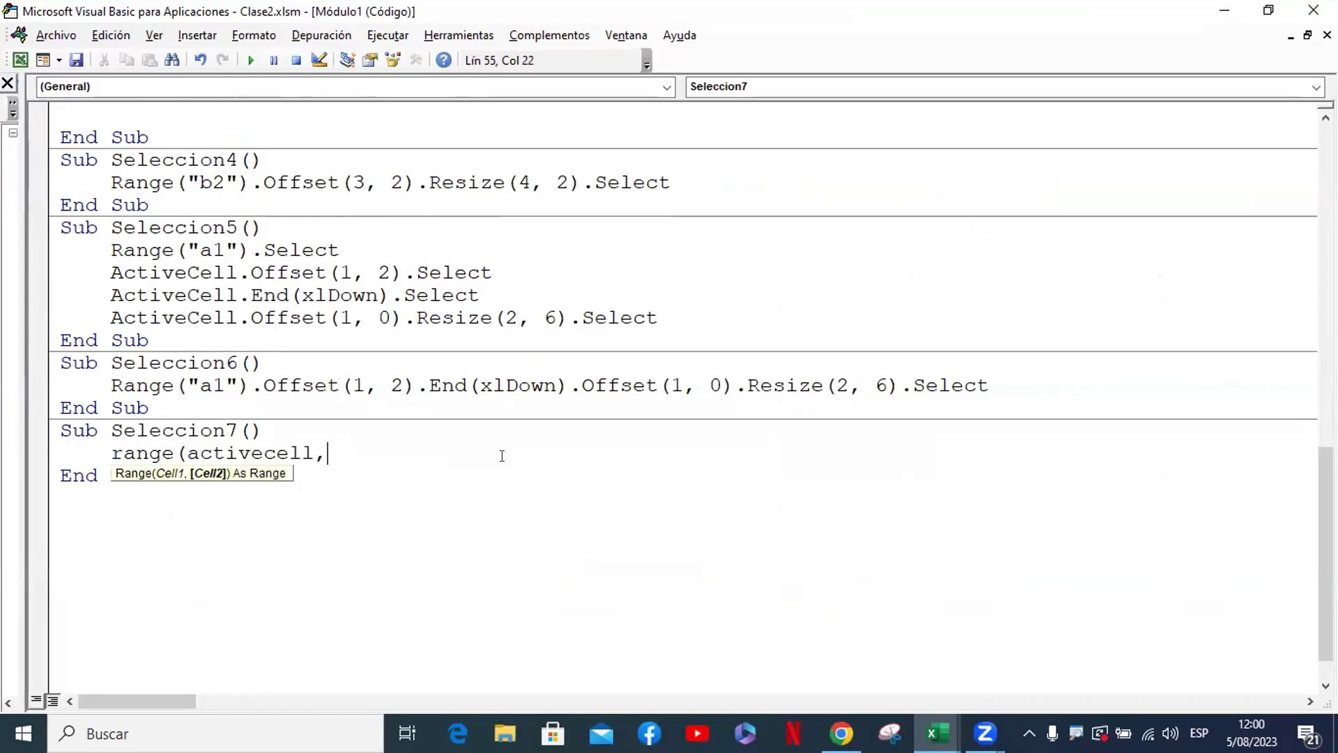
type("activecell")
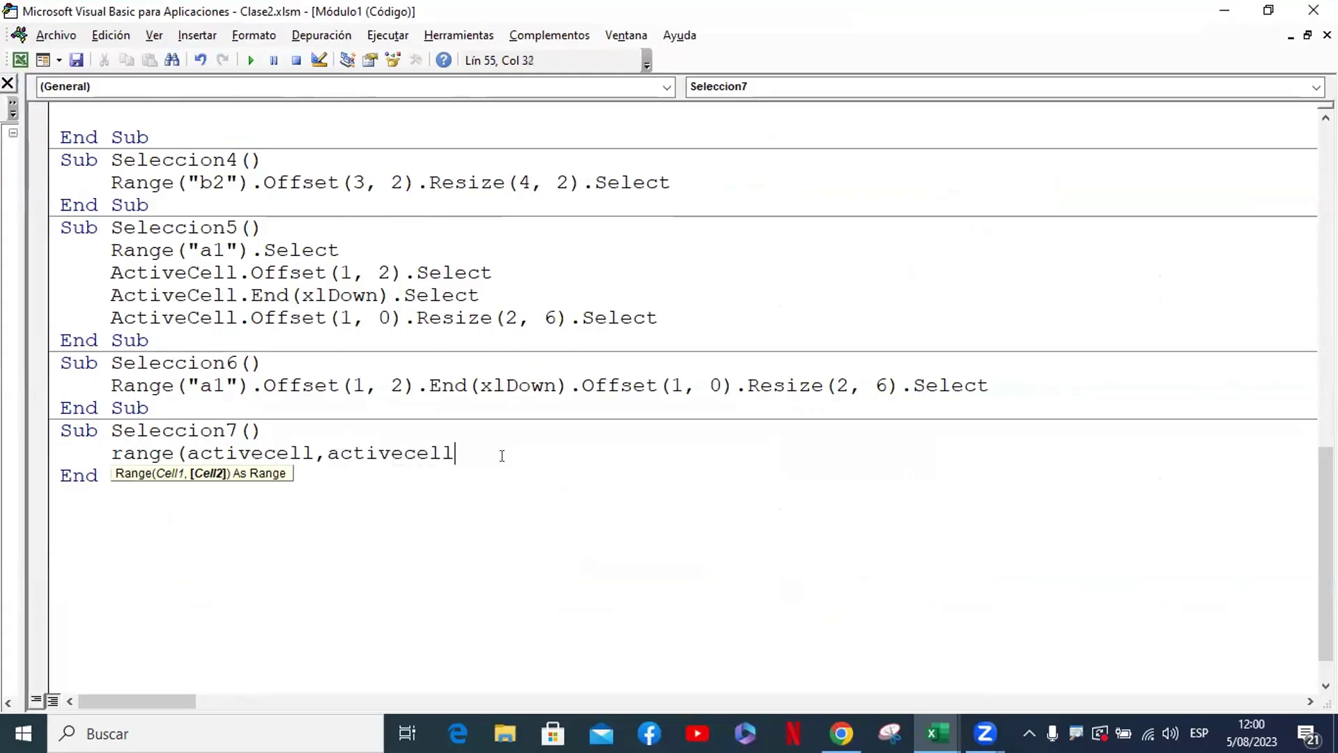
type(".e")
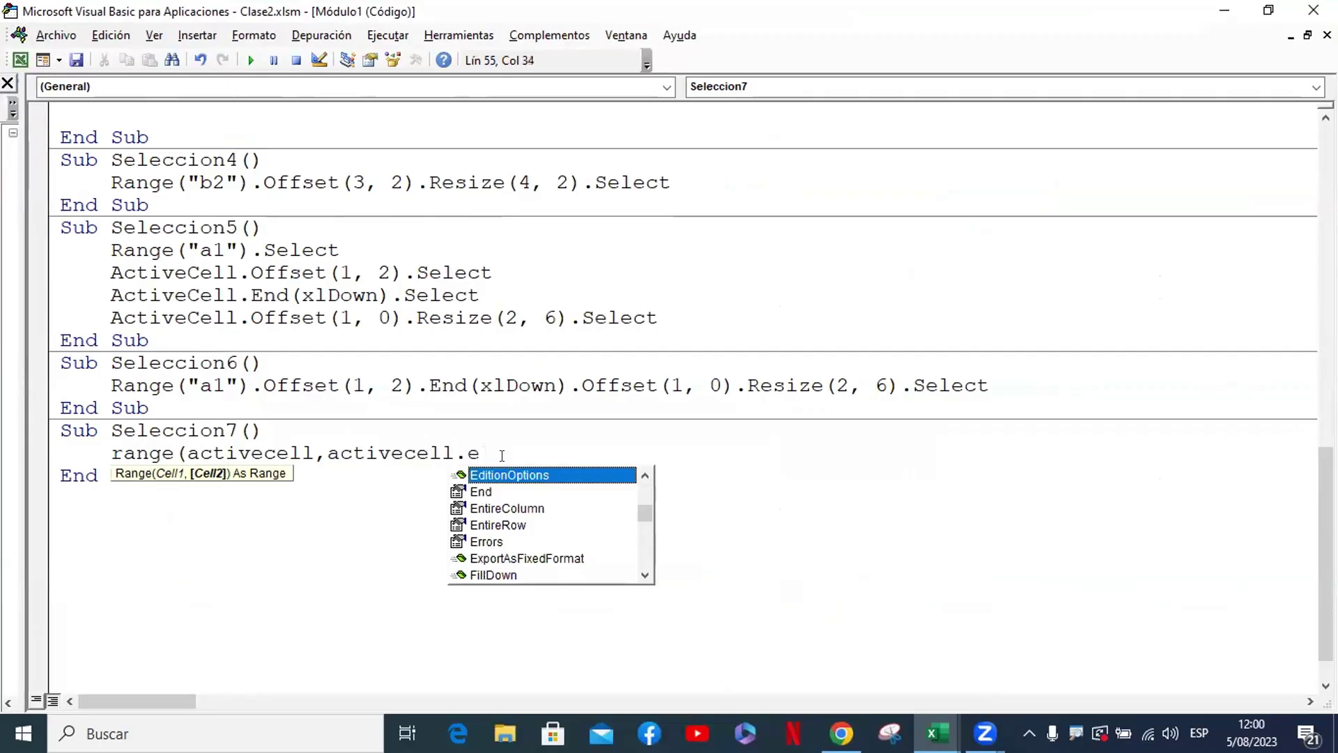
type("nd")
key("Tab")
type("(")
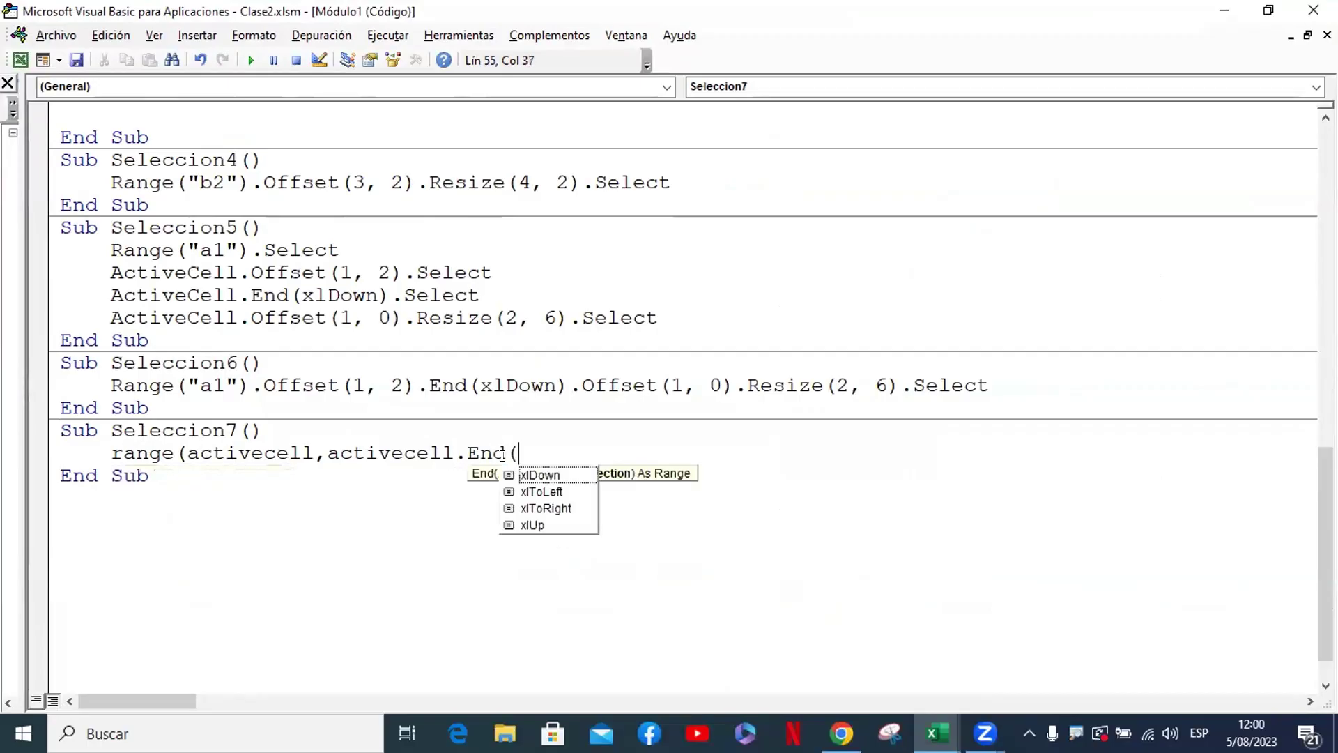
type("xl")
key("Tab")
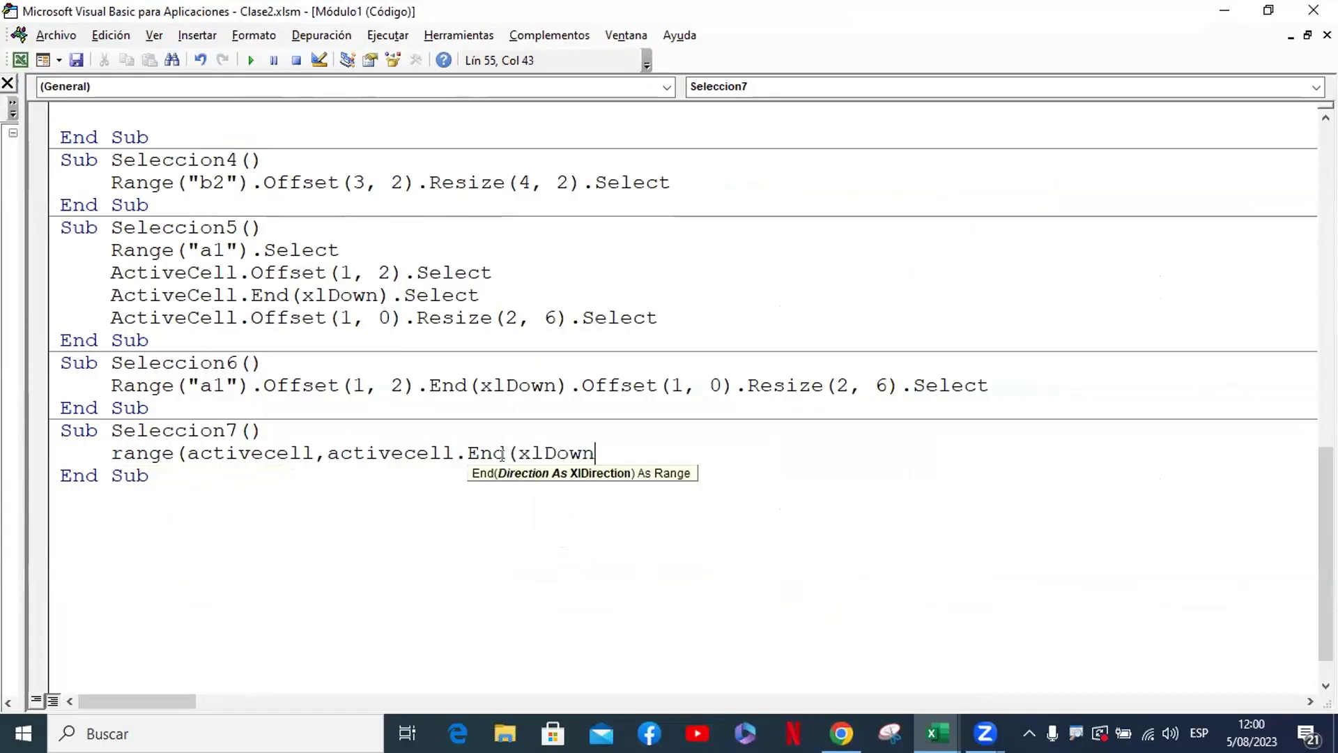
type("))")
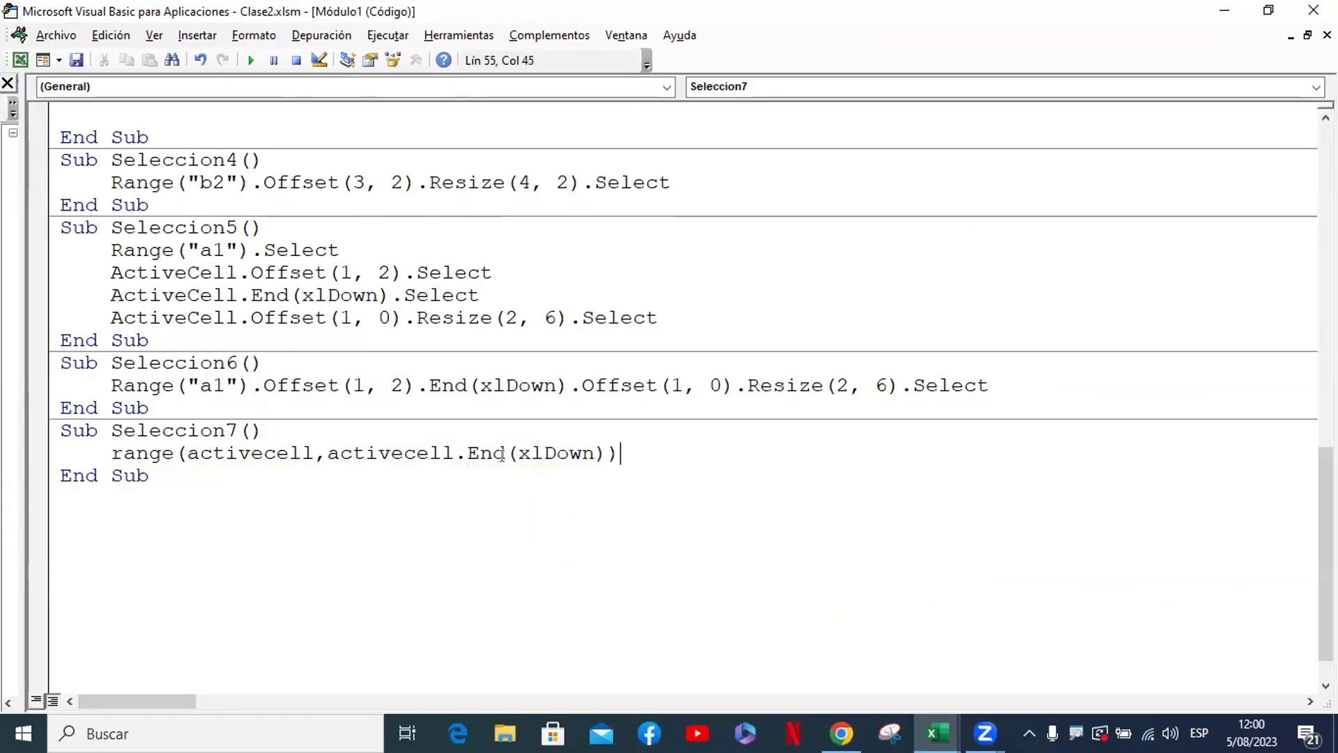
type(".se")
key("Tab")
key("Return")
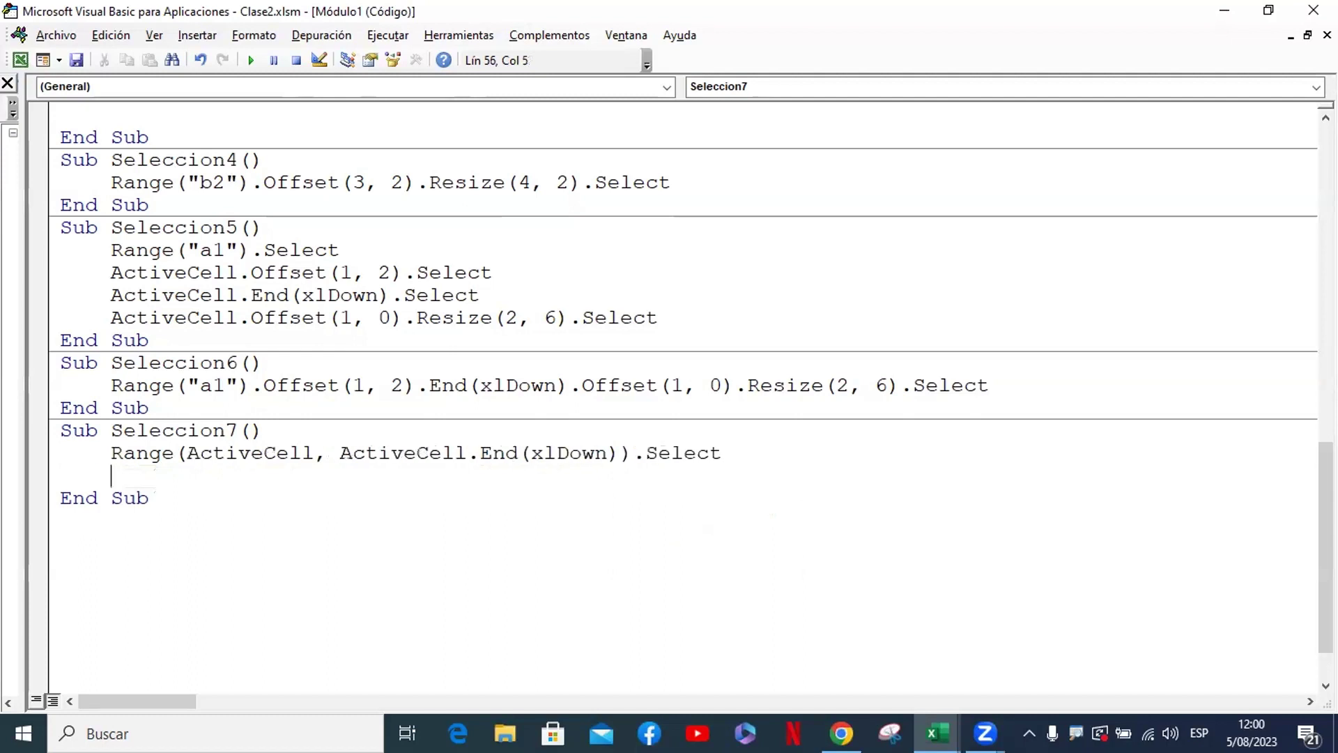
Step through the line highlighting the ActiveCell and ActiveCell.End(xlDown) arguments
key("Up")
key("Up")
key("Right")
key("Right")
key("Right")
key("Down")
key("Right")
key("Right")
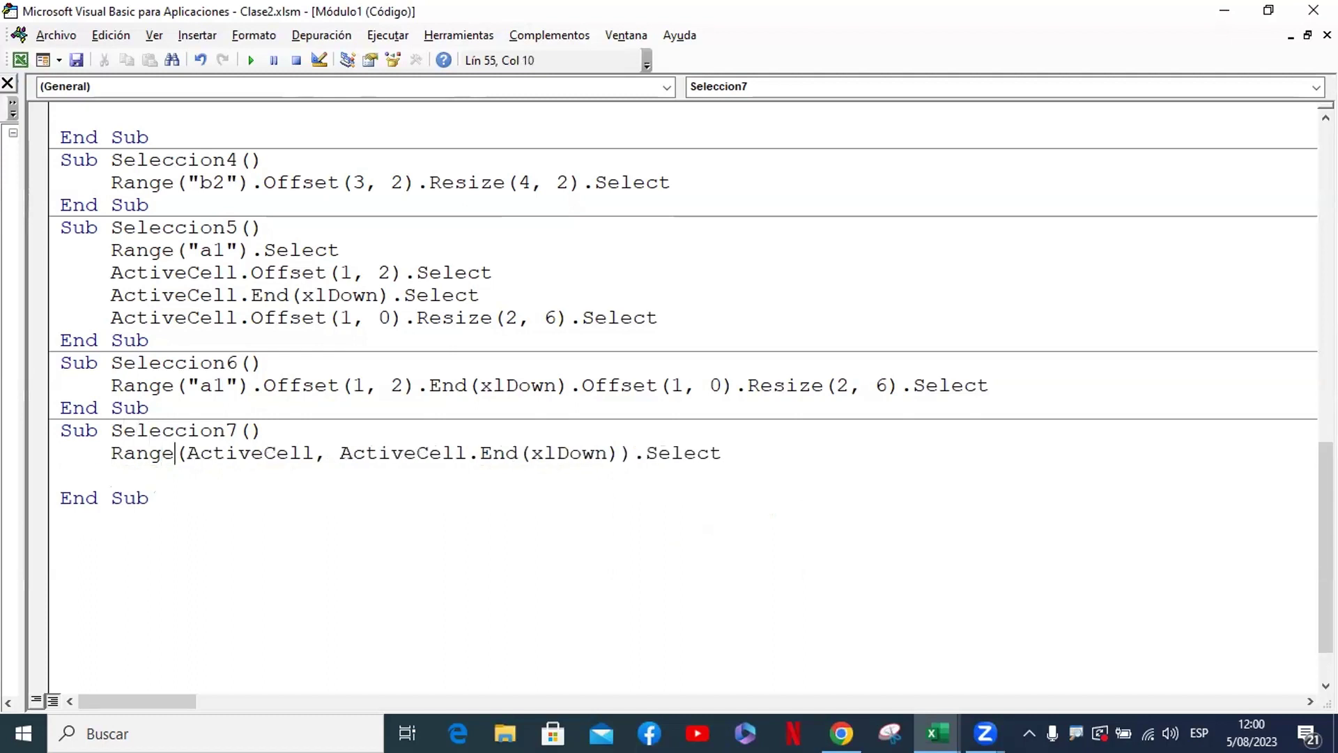
key("Right")
key("shift+Right")
key("shift+Right")
key("shift+Right")
key("shift+Right")
key("shift+Right")
key("shift+Right")
key("shift+Right")
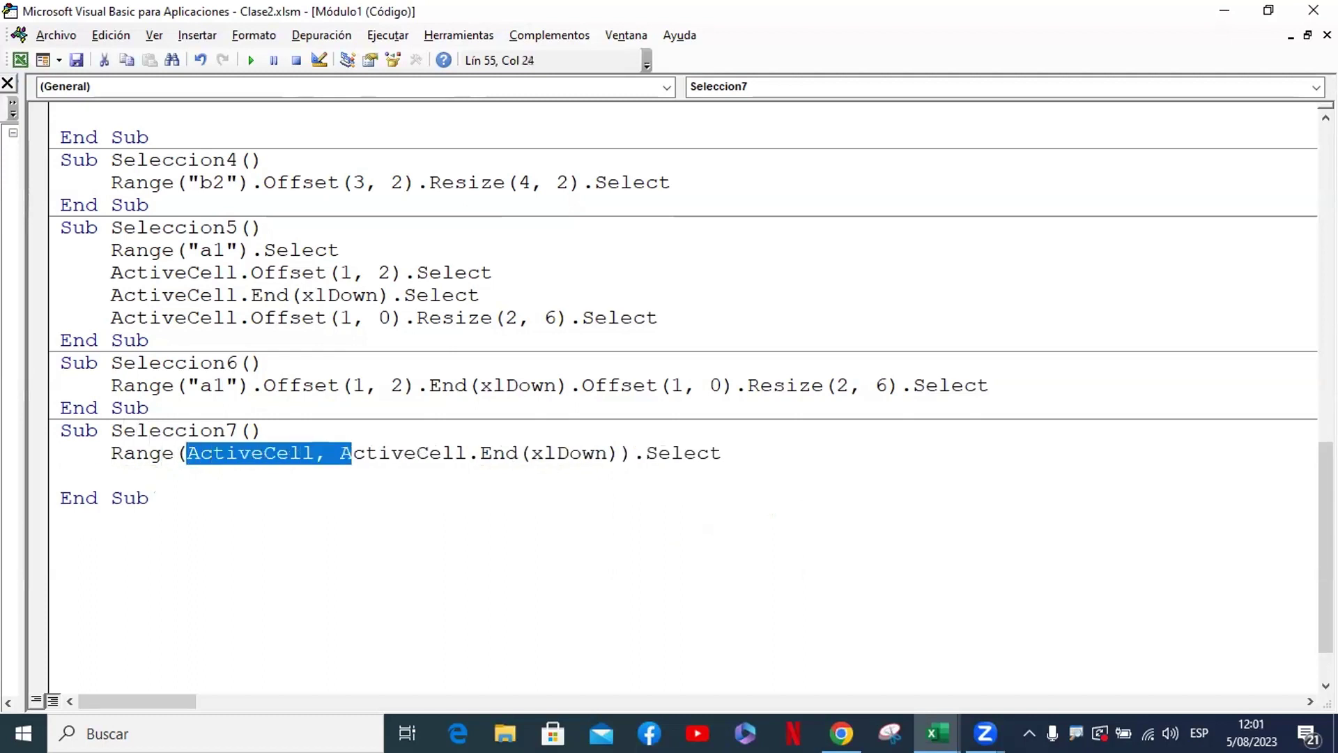
key("Left")
key("Right")
key("Right")
key("Right")
key("Right")
key("Right")
key("Right")
key("Right")
key("Right")
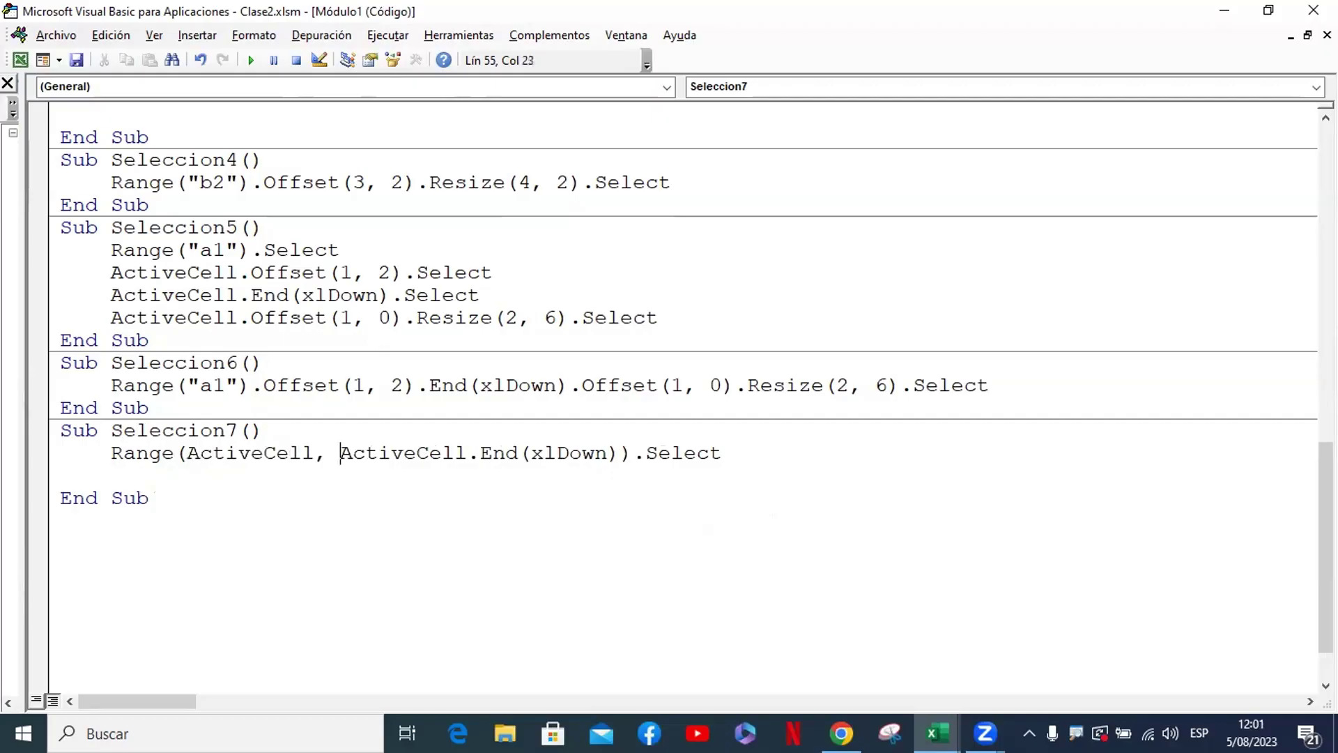
key("shift+Right")
key("Down")
Back in the workbook, run Seleccion7 from the Macros list to select C2:C18
left_click(21, 60)
left_click(70, 98)
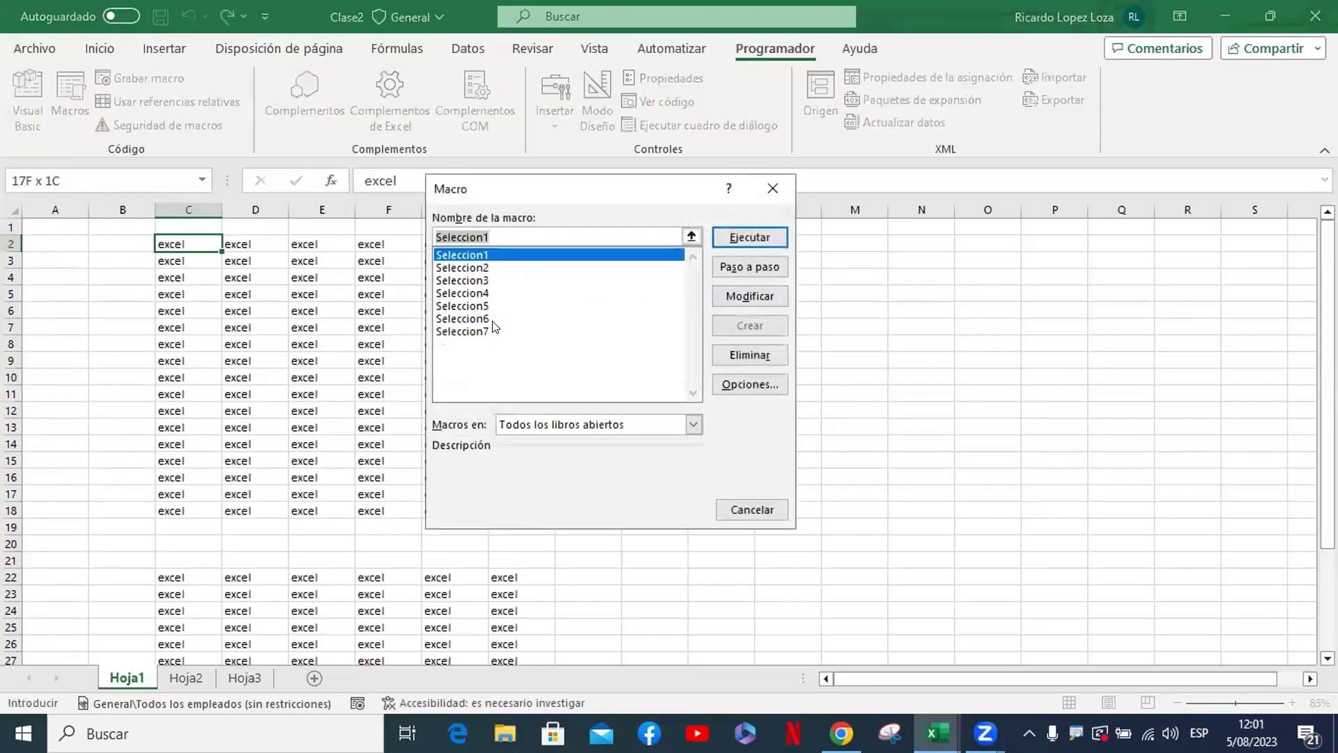
left_click(487, 331)
left_click(749, 237)
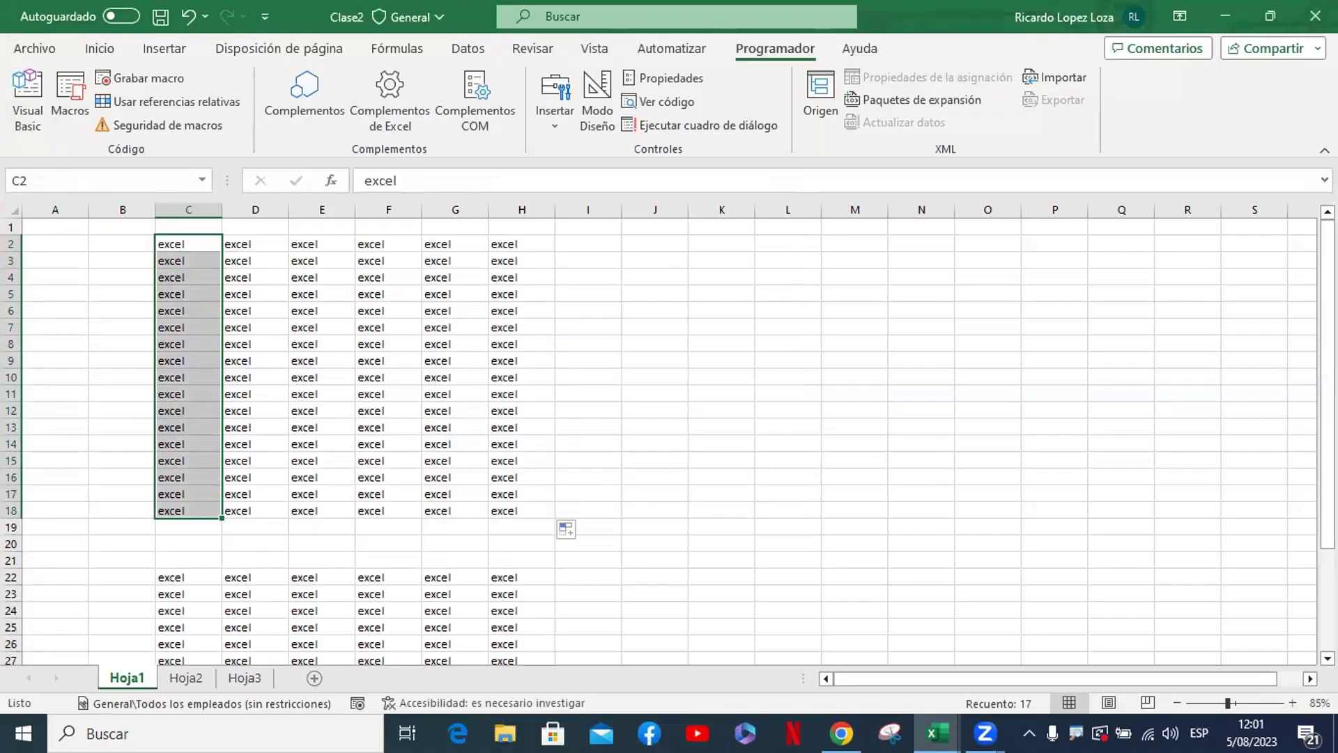
key("ctrl+1")
left_click_drag(162, 140, 296, 622)
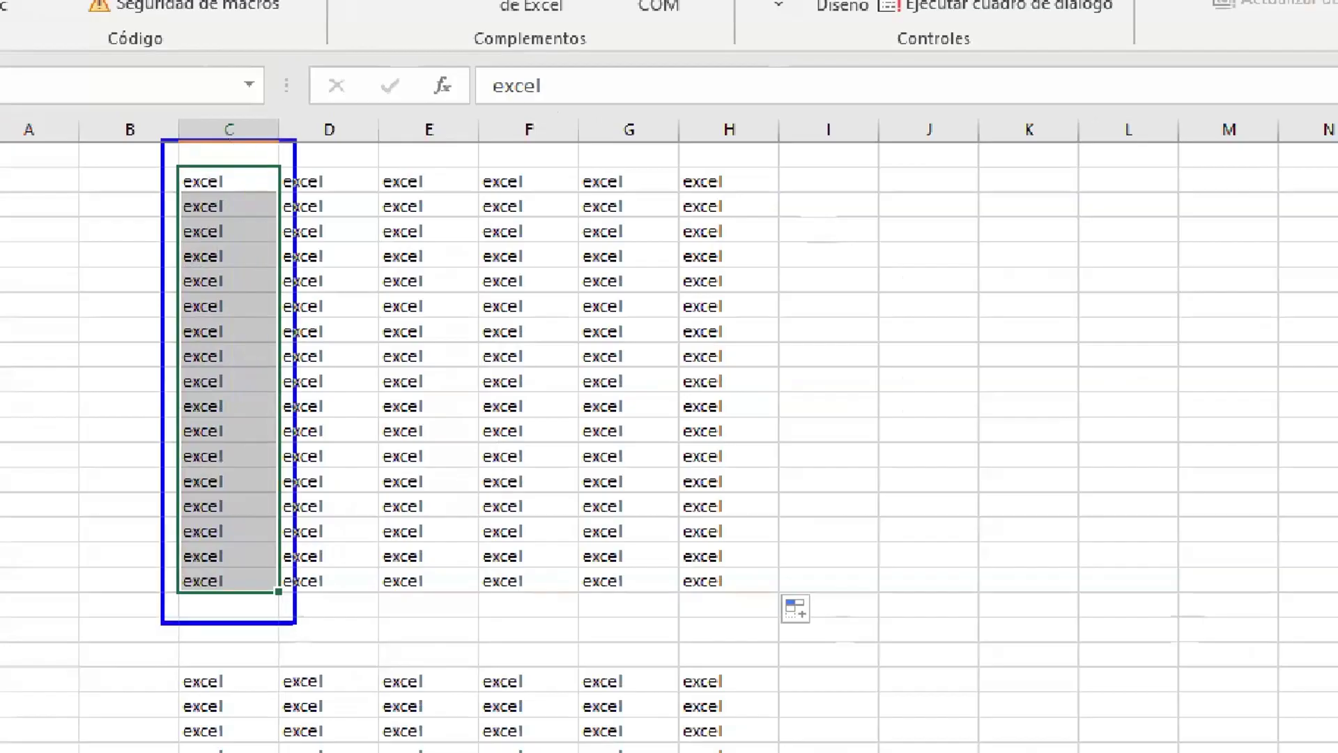
mouse_move(224, 423)
left_mouse_down()
mouse_move(634, 411)
mouse_move(633, 452)
mouse_move(615, 452)
left_mouse_up()
left_click_drag(174, 163, 783, 603)
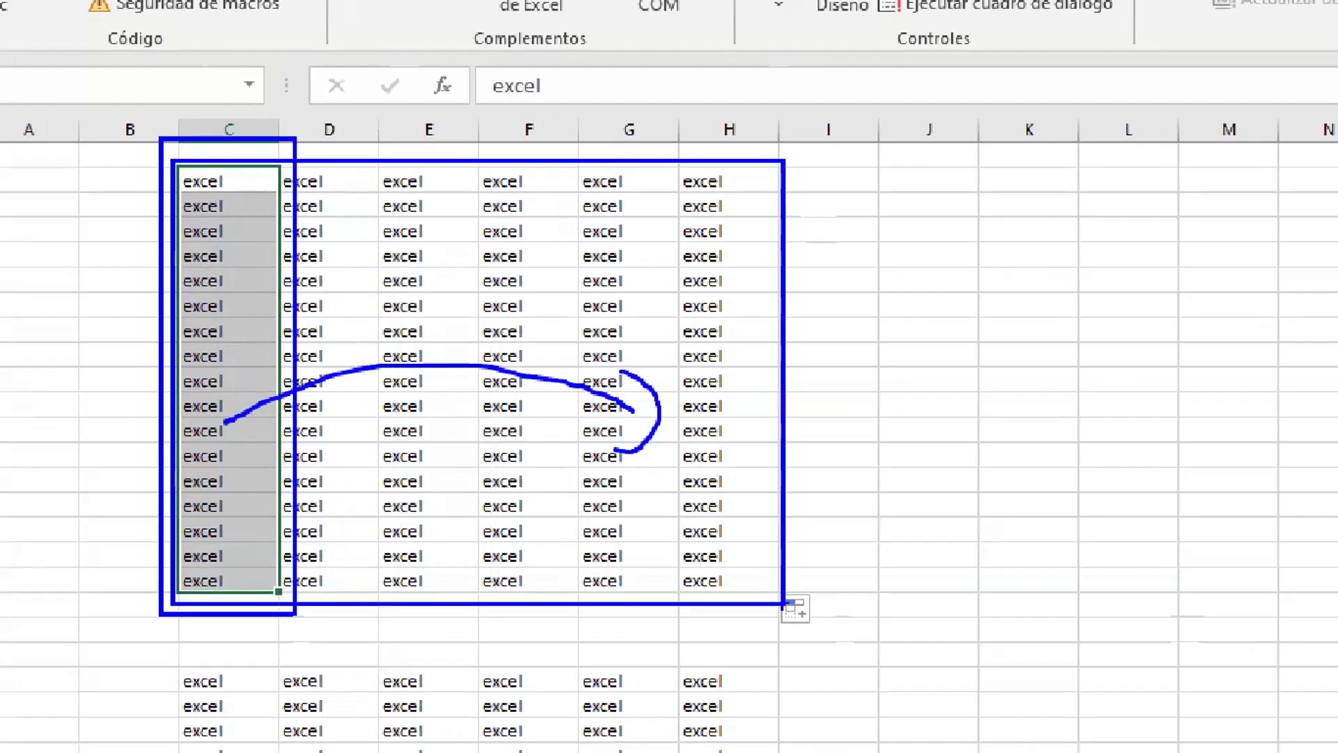
key("Escape")
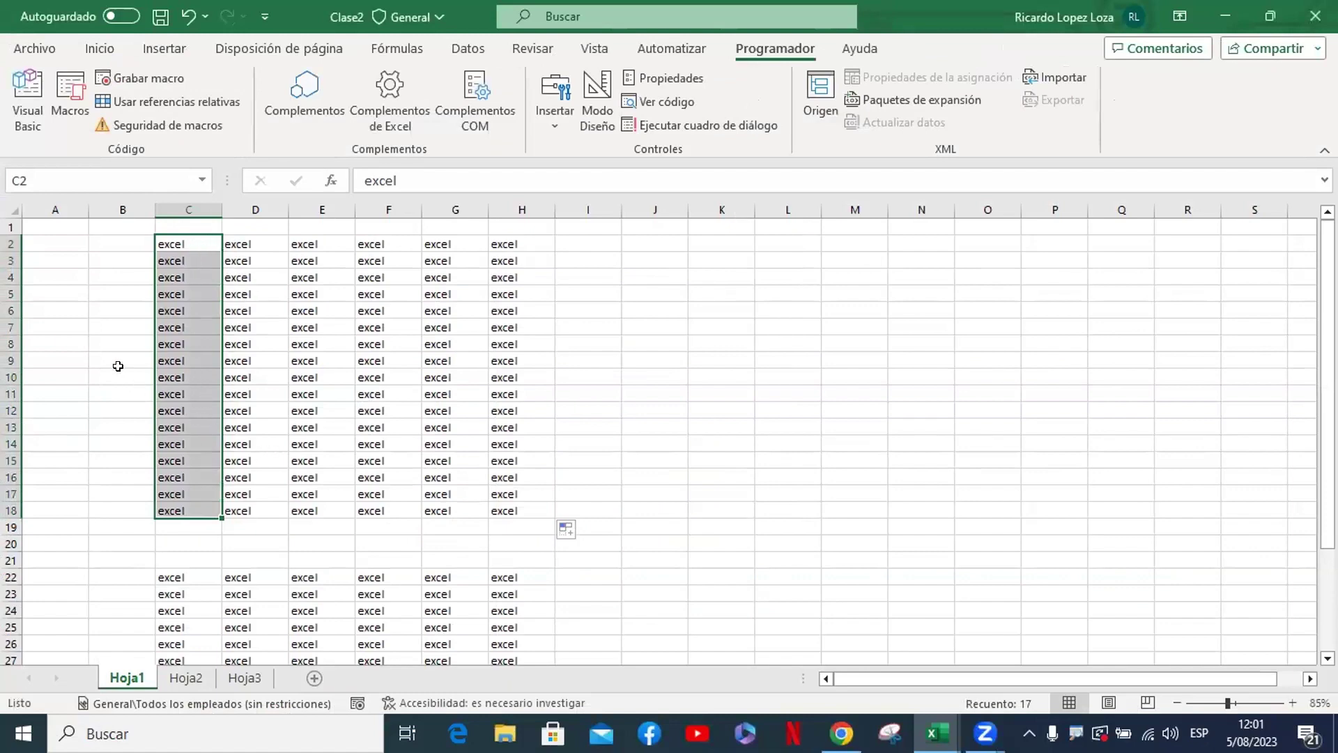
key("ctrl+1")
mouse_move(512, 381)
left_mouse_down()
mouse_move(694, 389)
mouse_move(390, 389)
left_mouse_up()
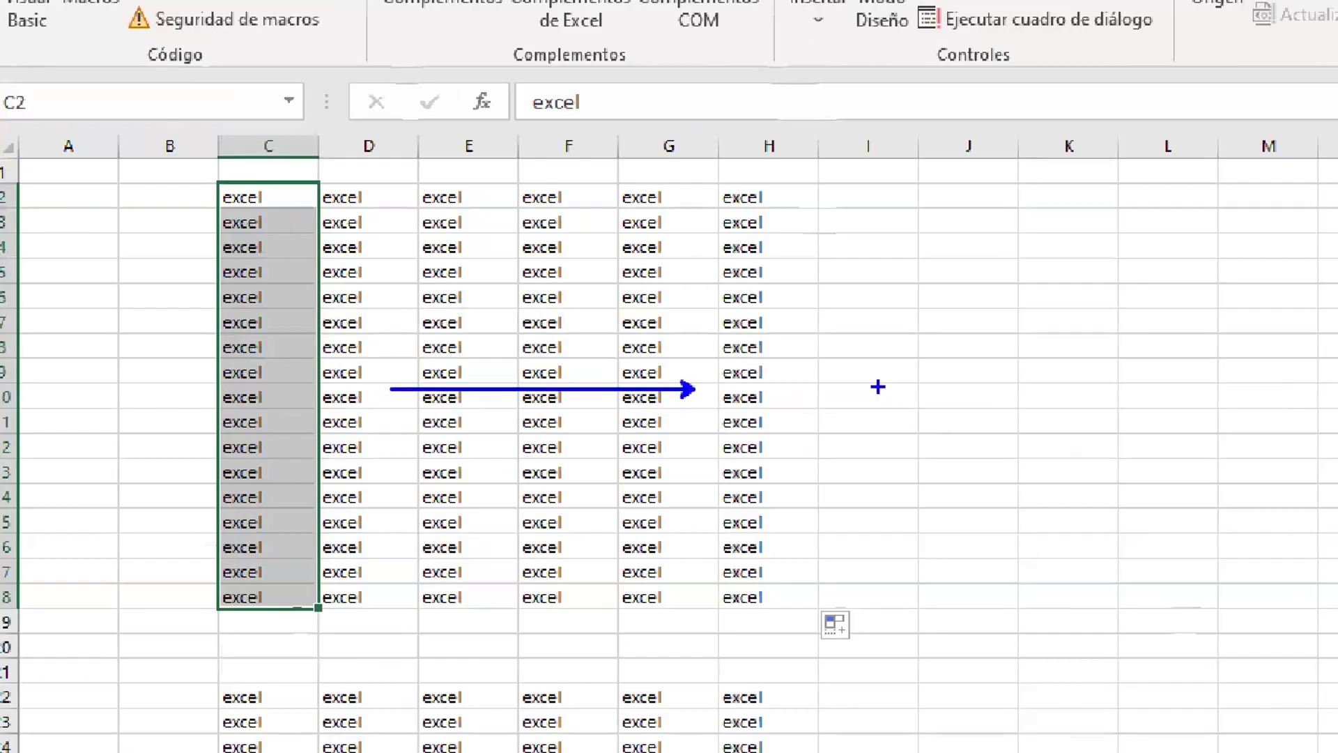
left_click_drag(879, 387, 791, 358)
type("a")
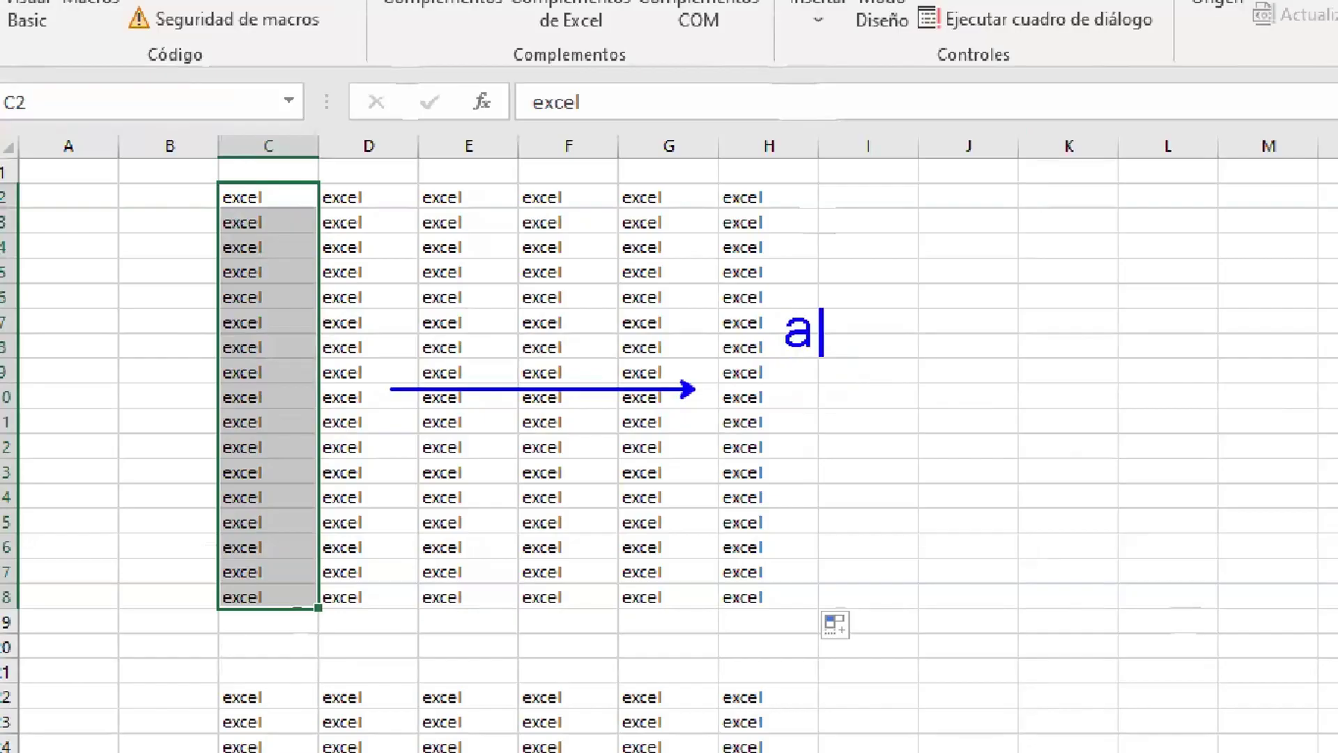
type("ctiv")
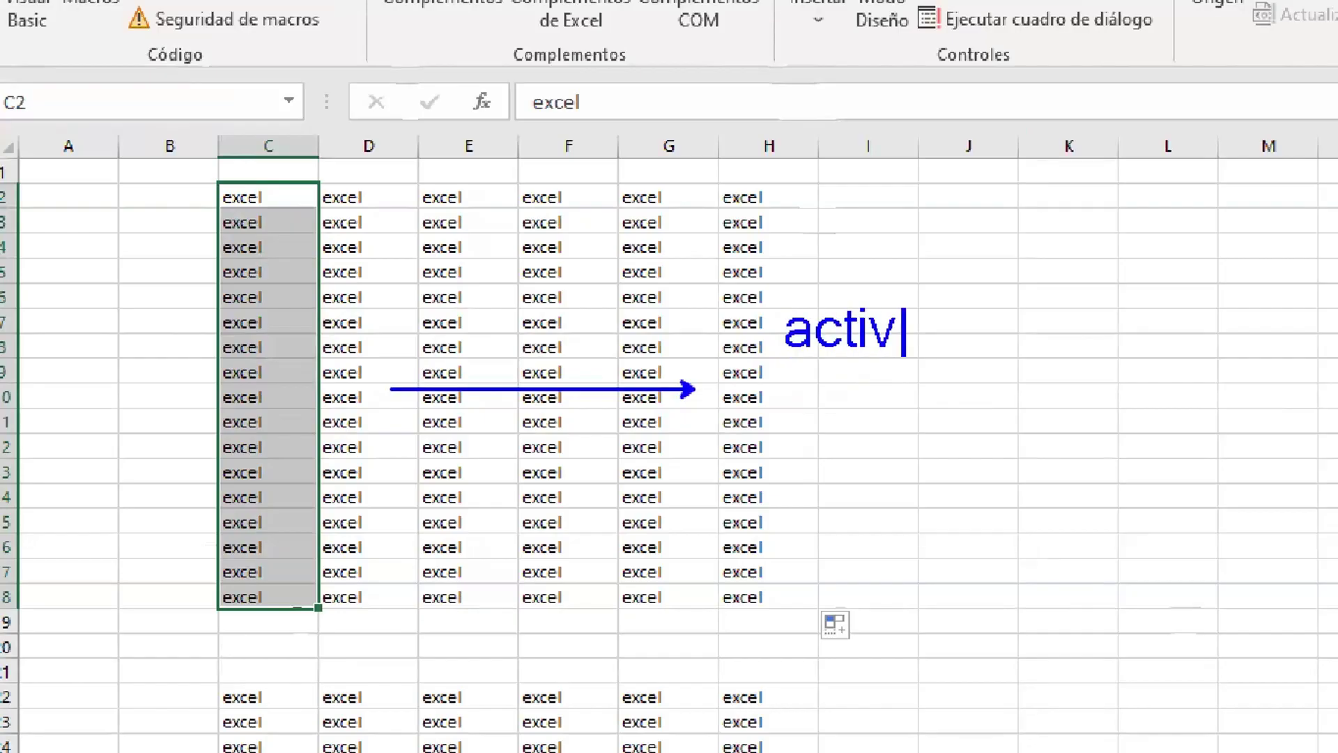
type("ecell")
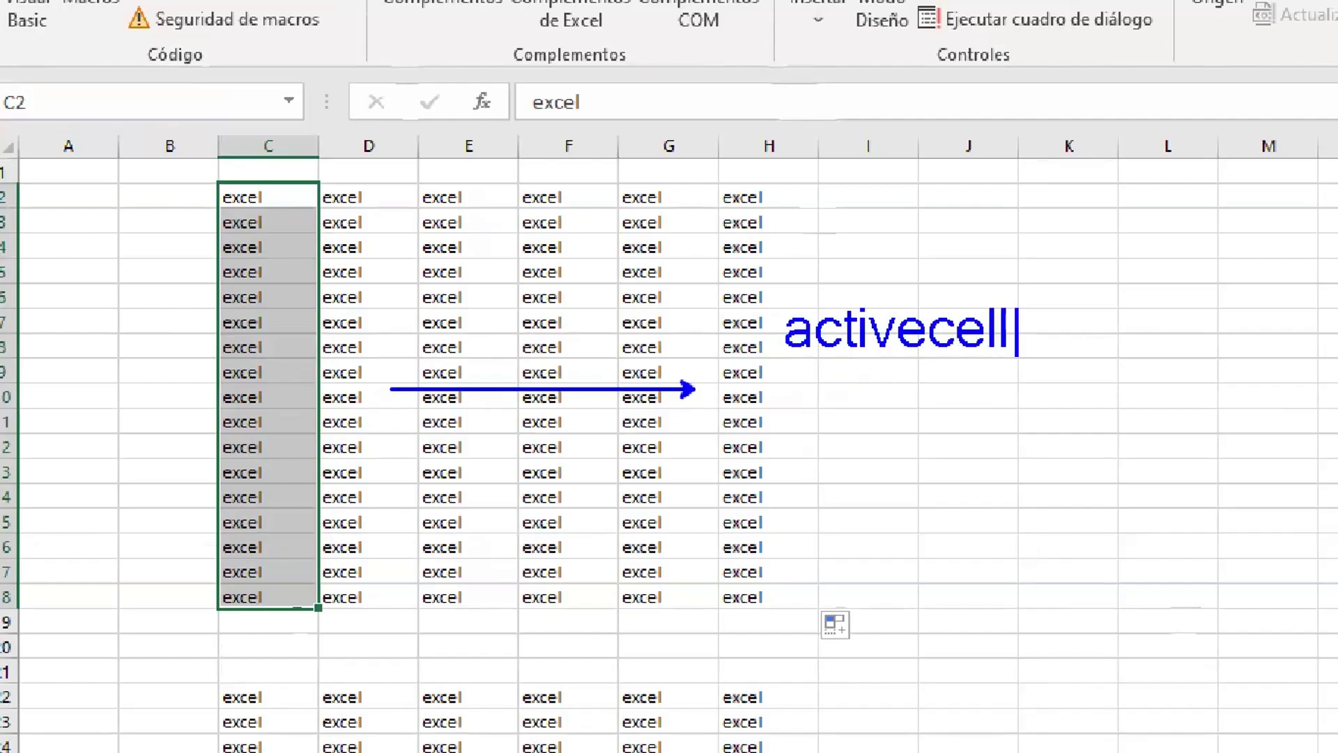
key("Escape")
left_click_drag(792, 490, 792, 540)
type("seelc")
key("BackSpace")
key("BackSpace")
key("BackSpace")
type("le")
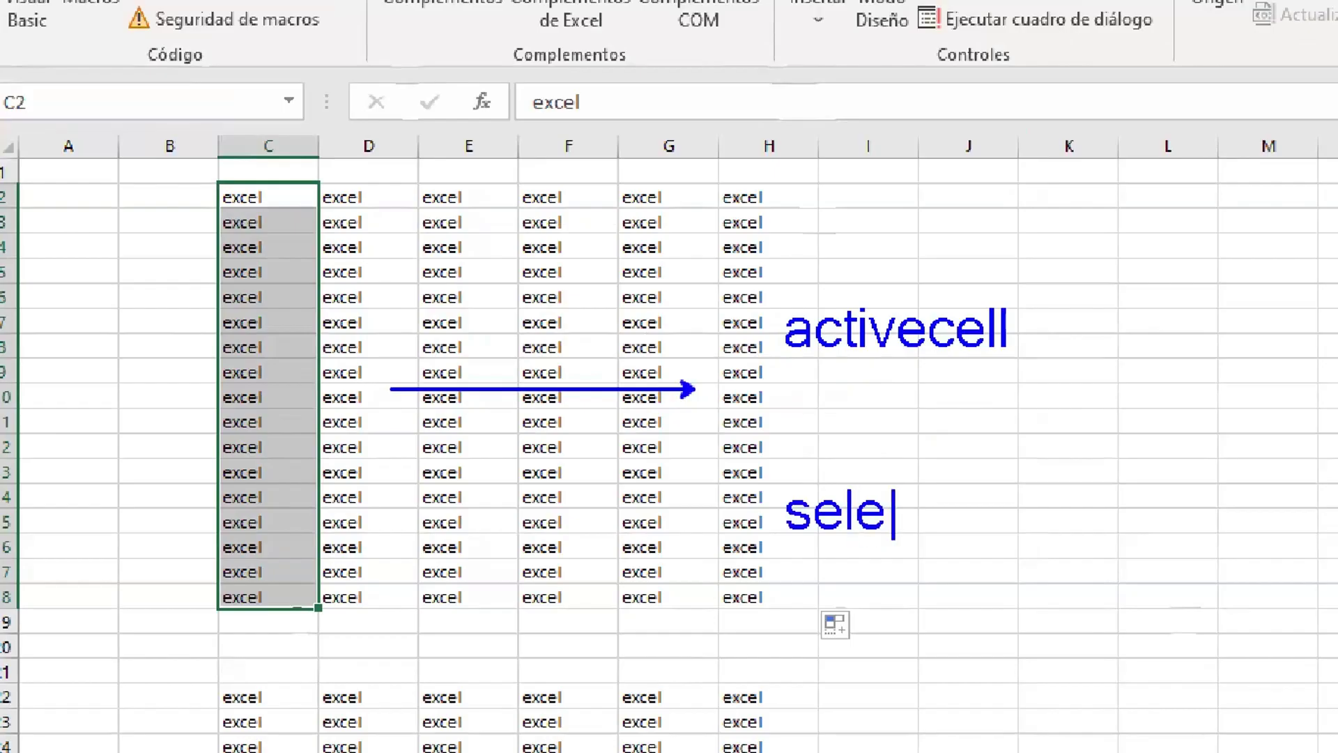
type("ction")
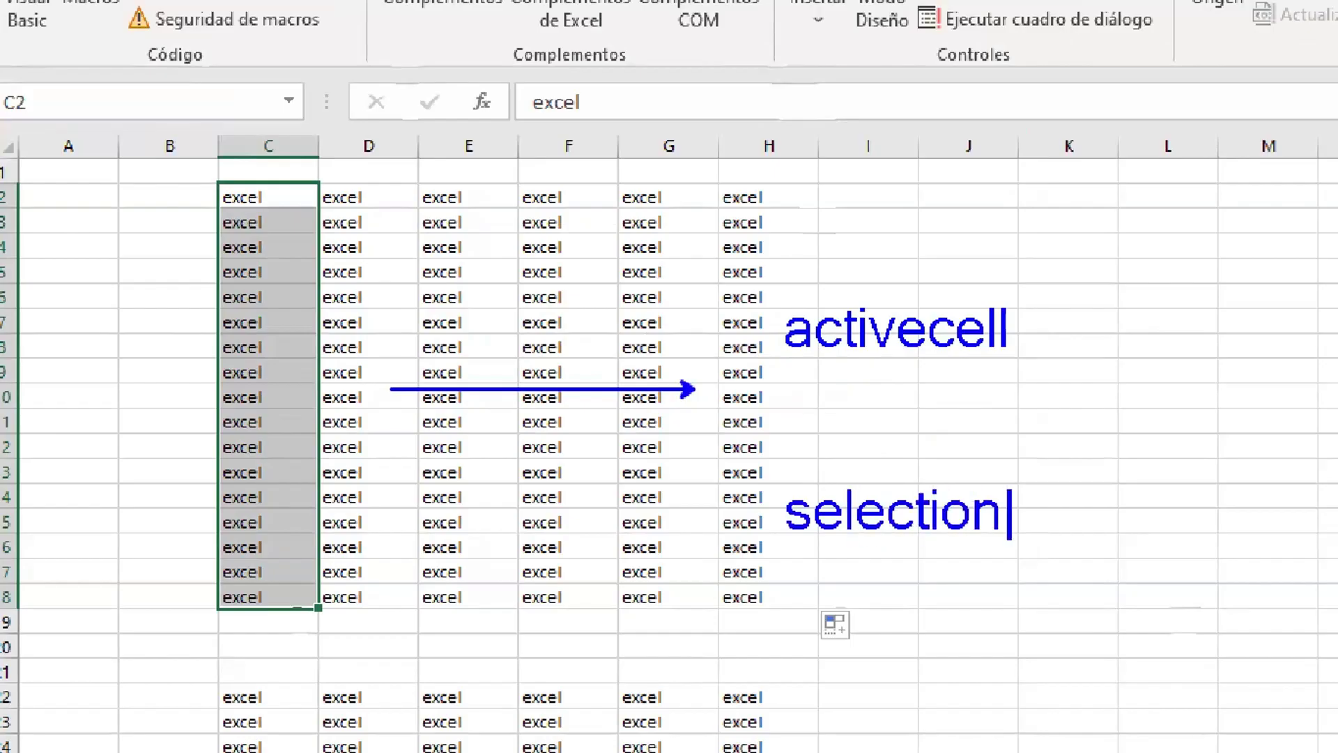
key("Escape")
left_click_drag(201, 167, 776, 617)
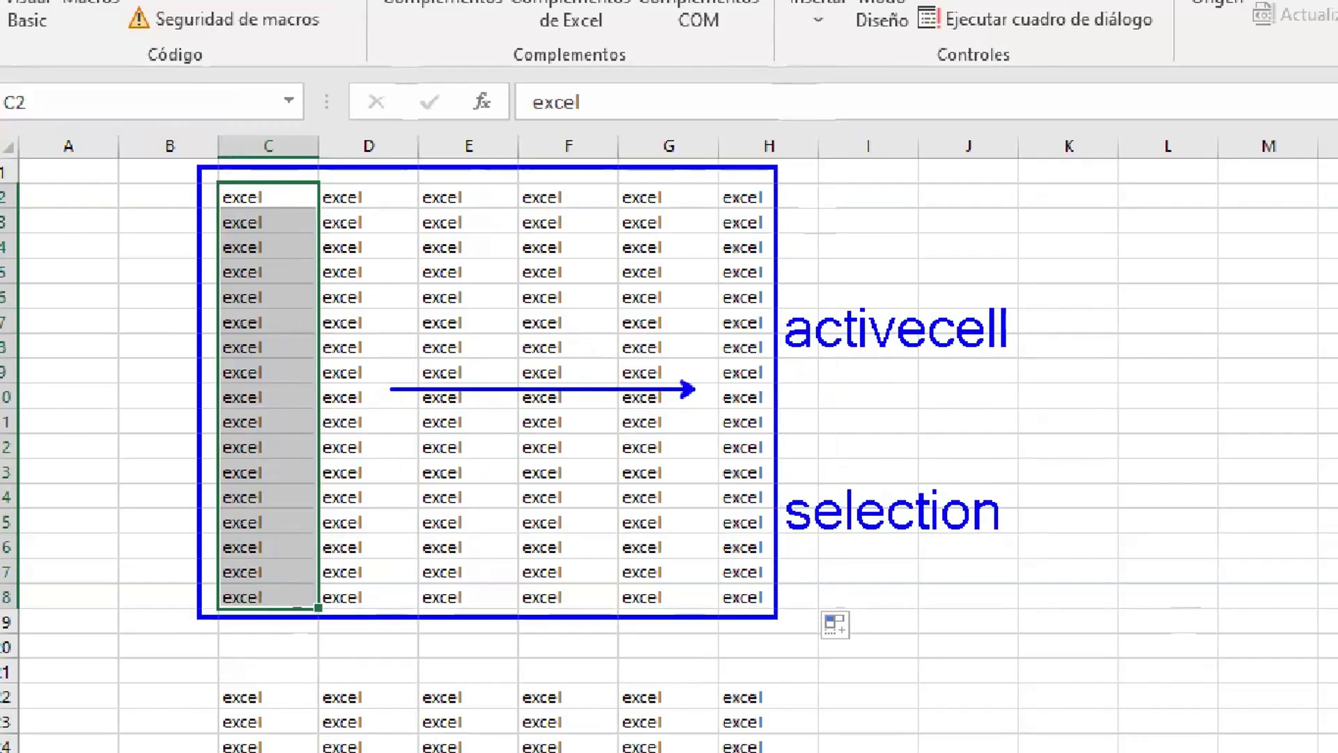
left_click_drag(686, 548, 517, 548)
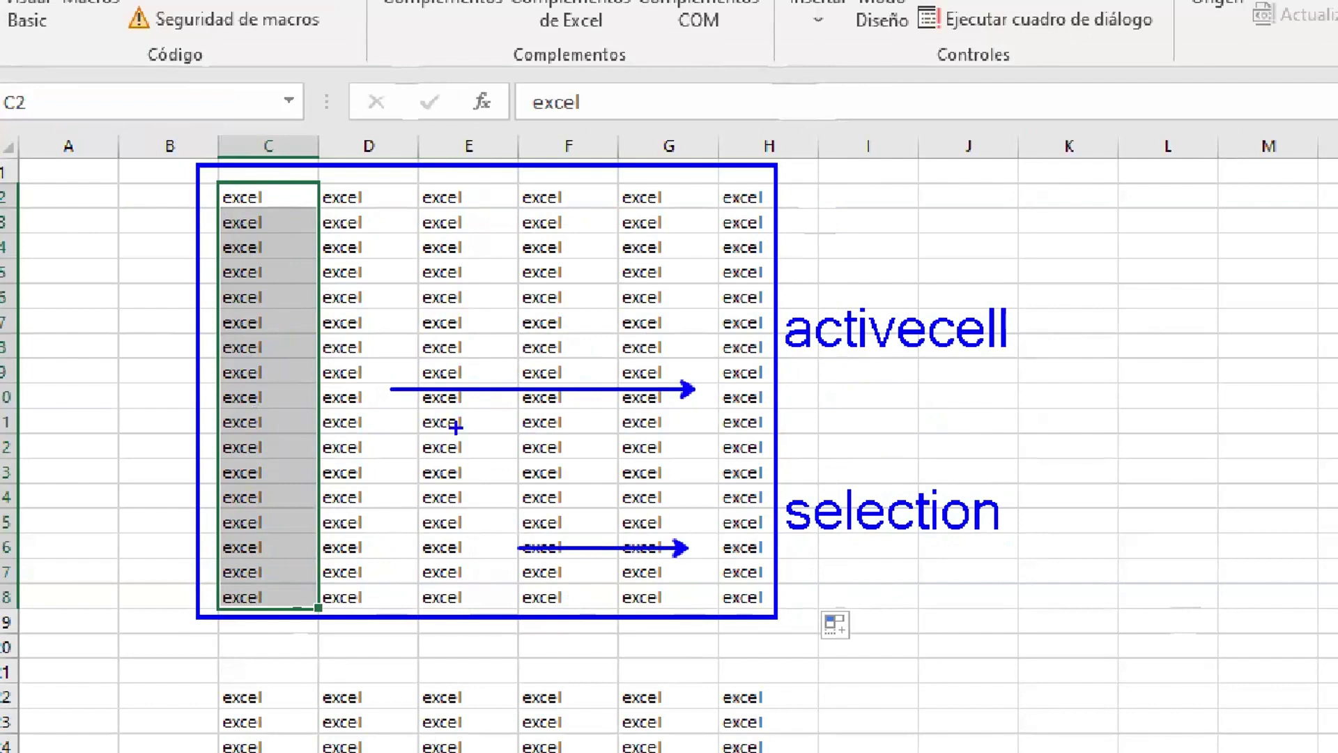
Select ranges on the worksheet and open, then dismiss, the Format Cells dialog
left_click_drag(812, 363, 1030, 363)
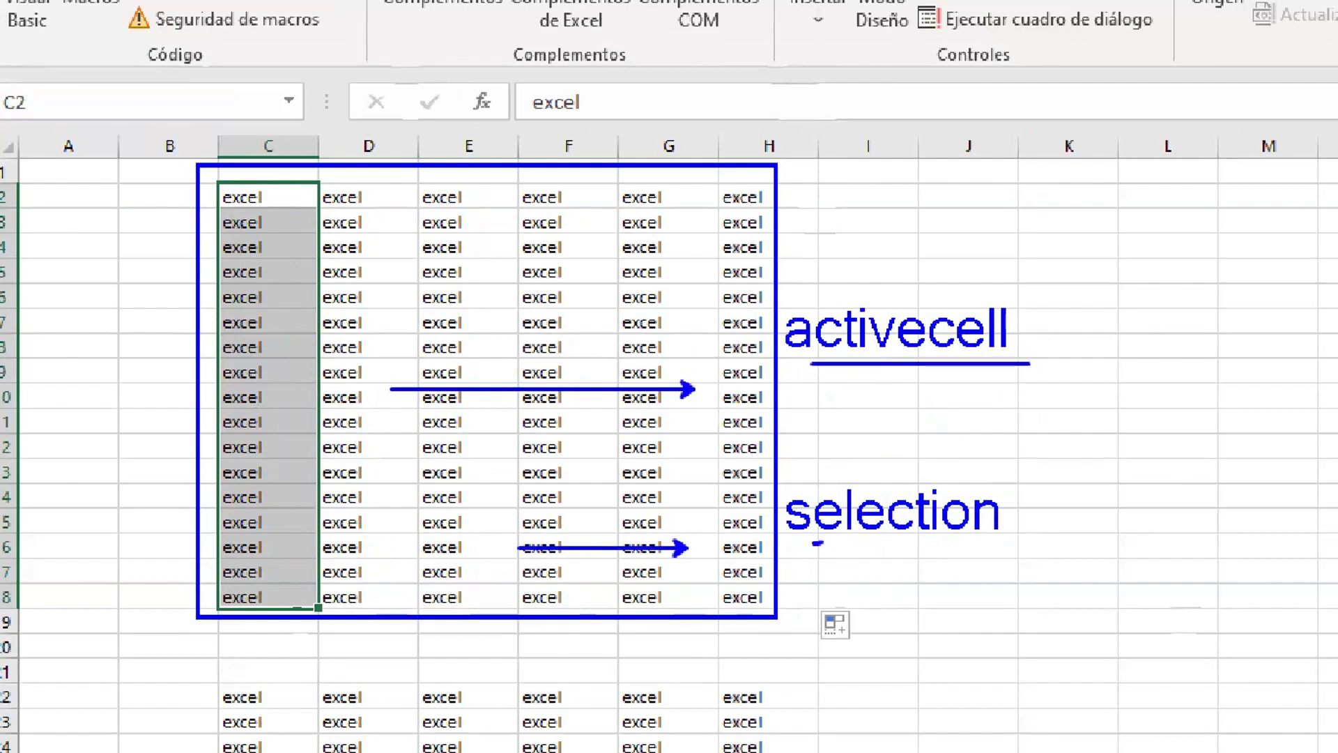
left_click_drag(814, 543, 1001, 533)
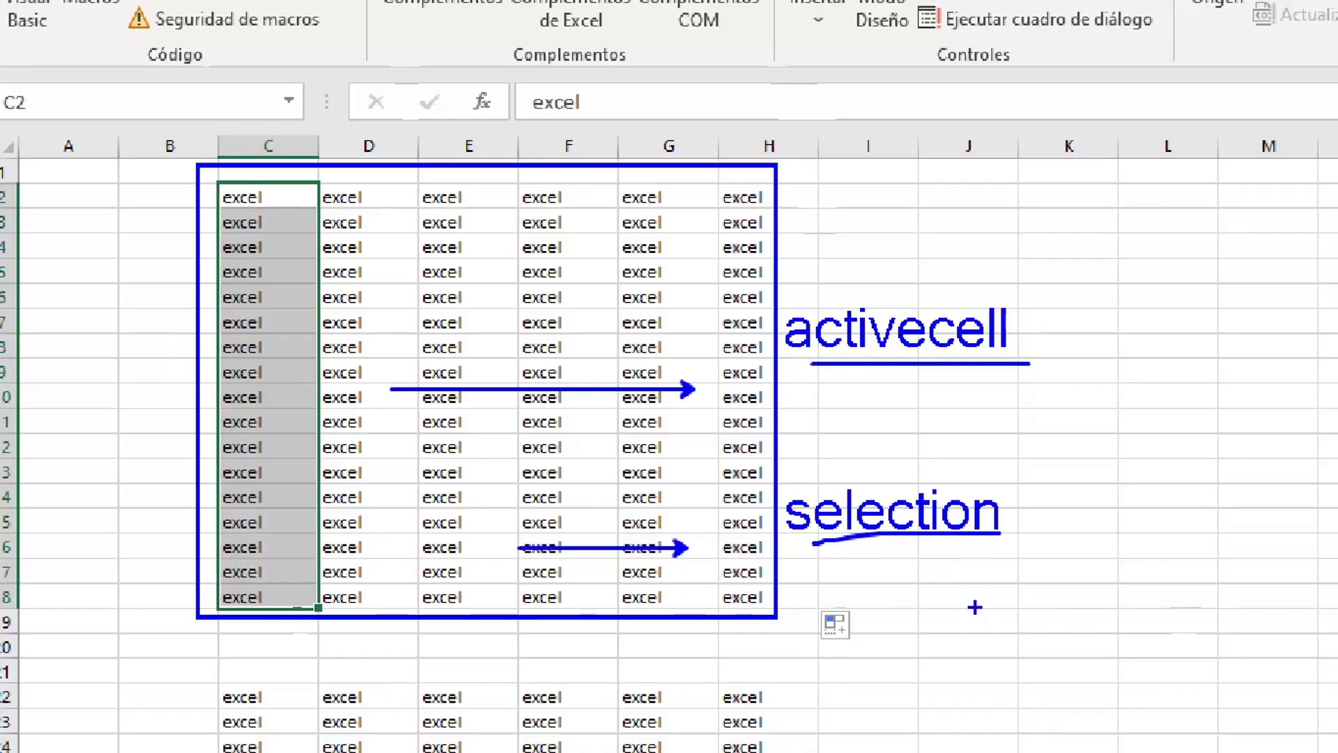
key("Escape")
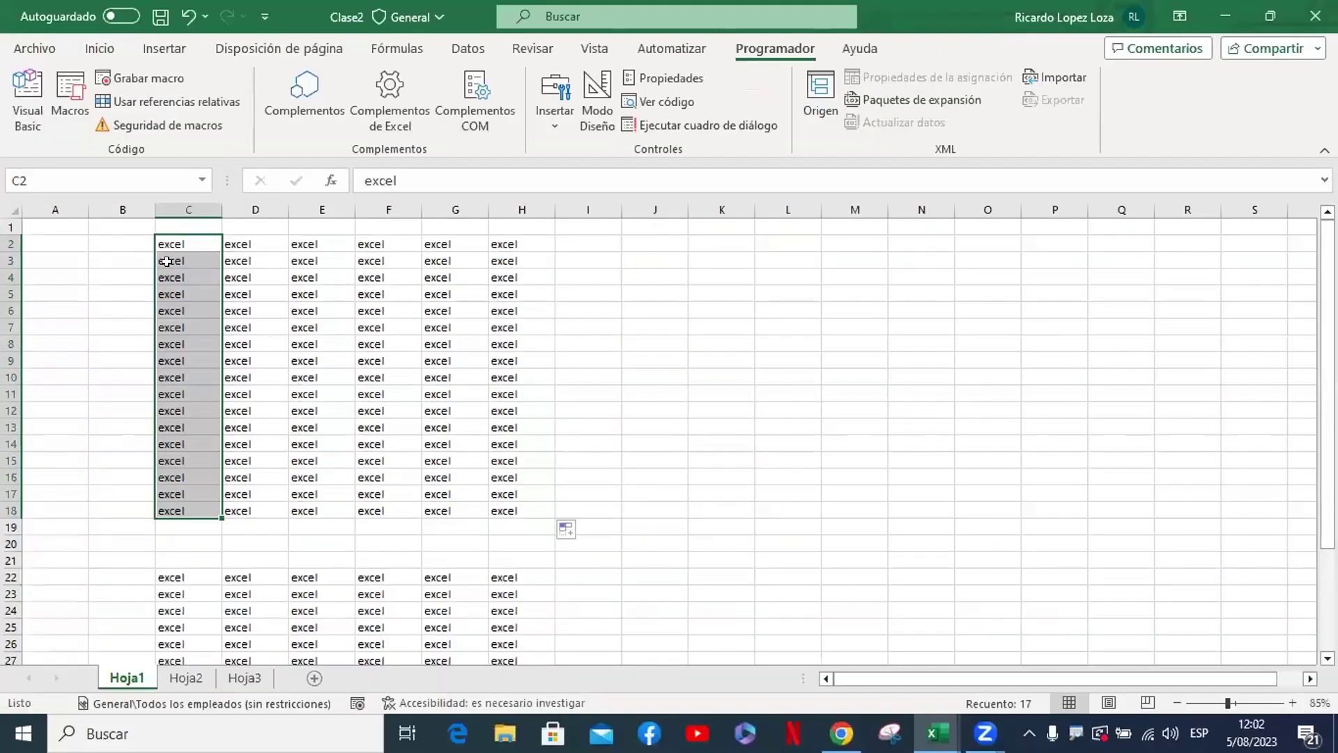
key("ctrl+1")
mouse_move(159, 228)
left_mouse_down()
mouse_move(224, 246)
mouse_move(466, 207)
left_mouse_up()
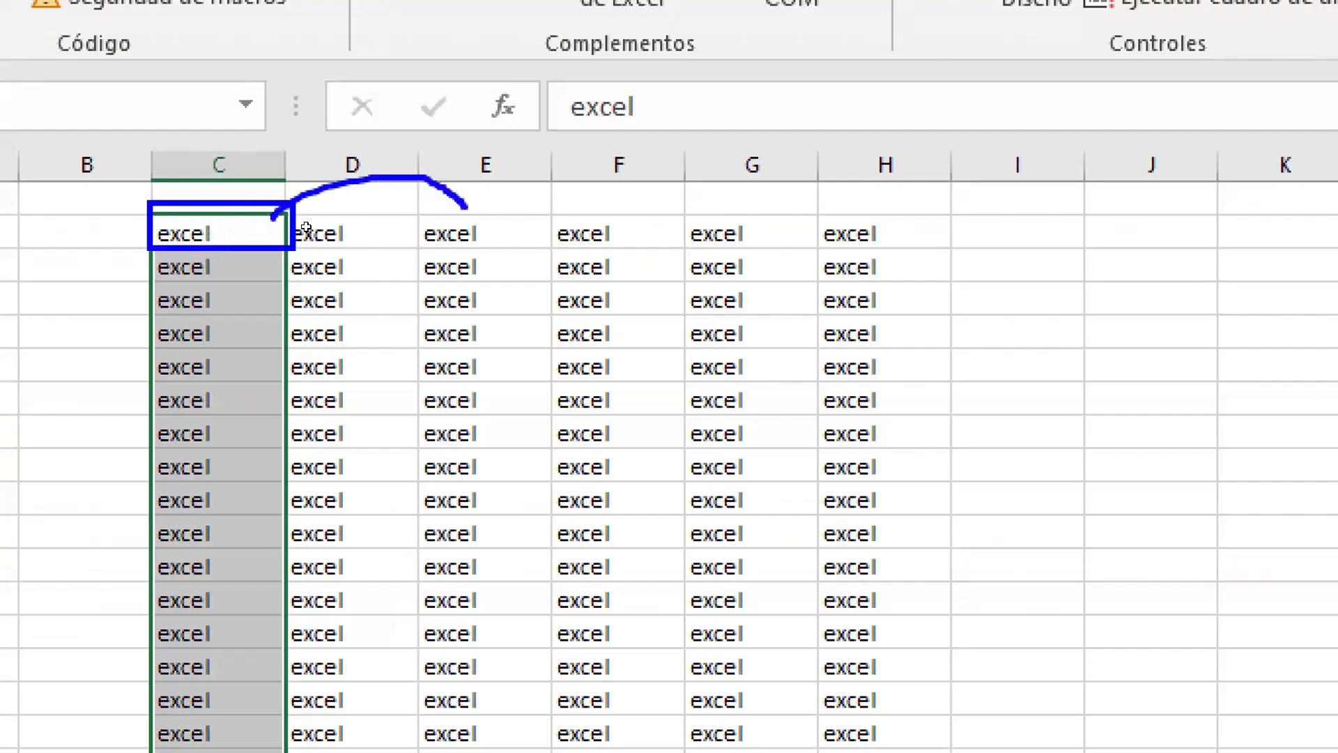
left_click_drag(144, 210, 900, 250)
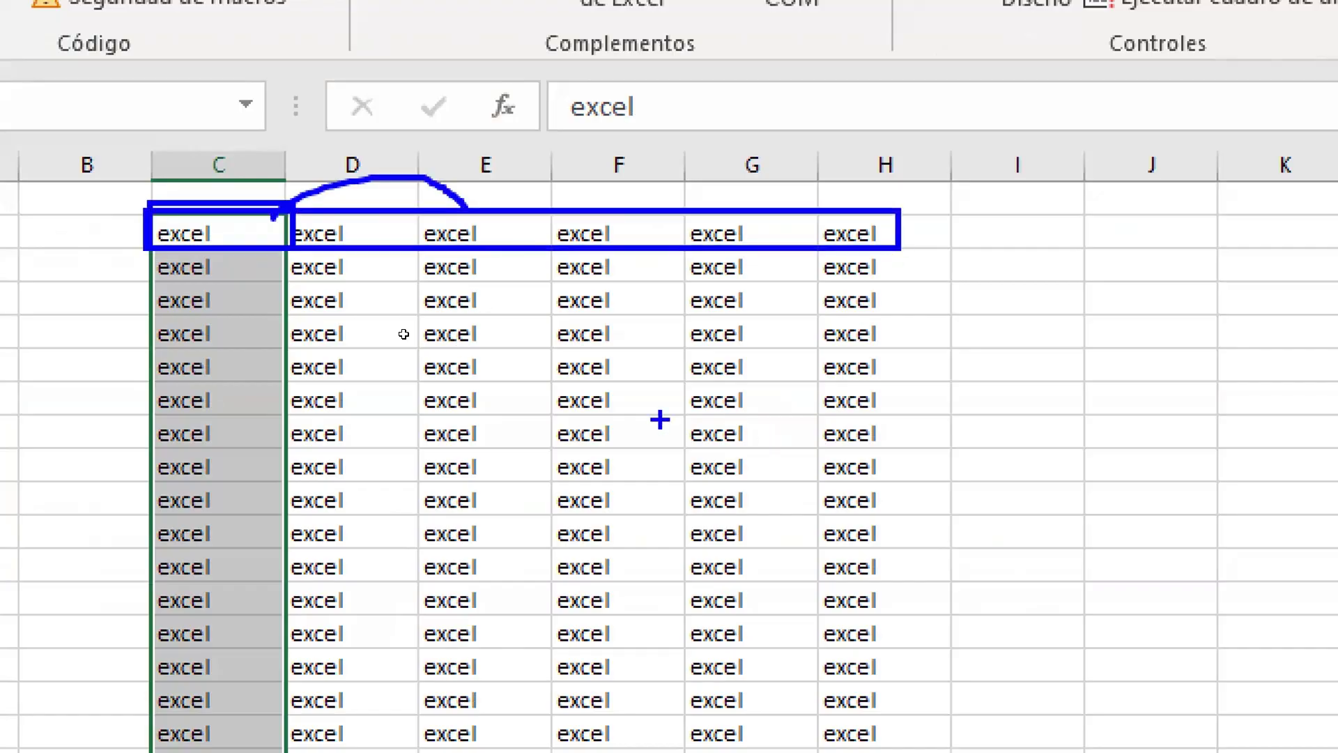
key("Escape")
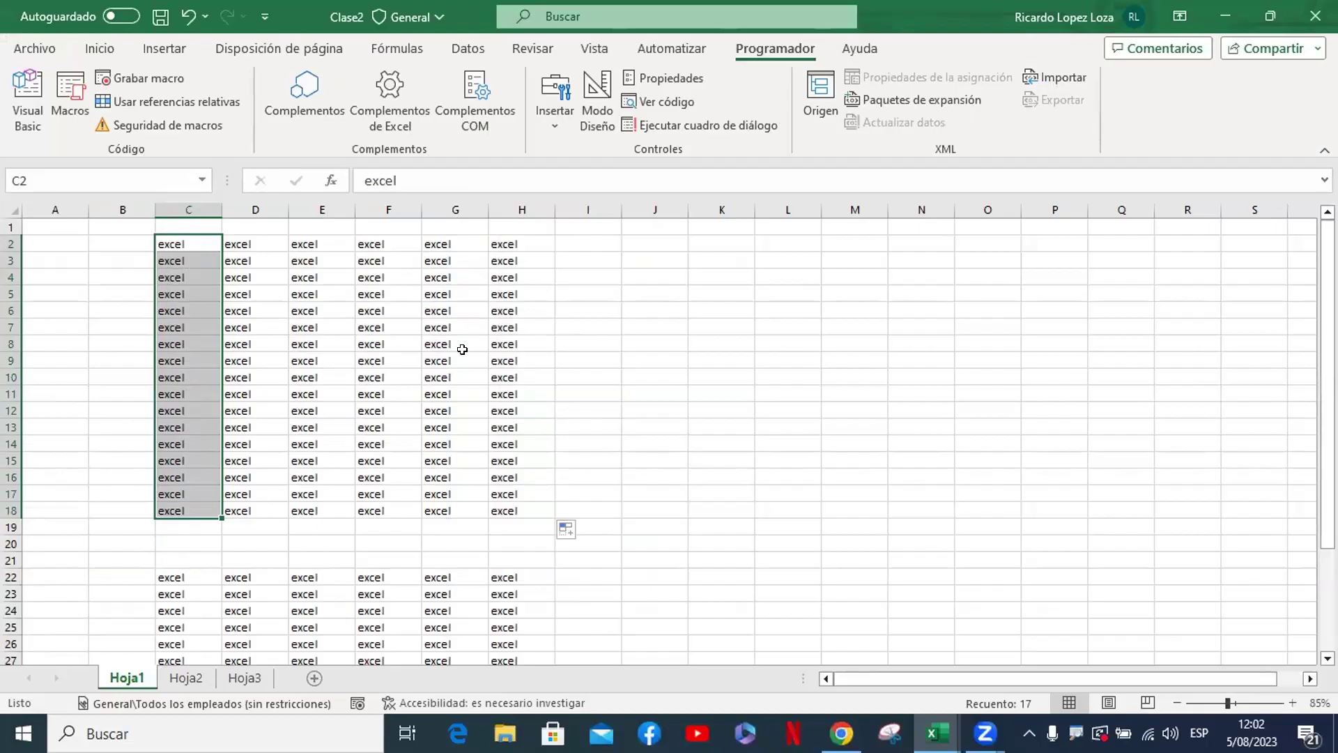
Add Range(Selection, Selection.End(xlToRight)).Select as a new line in Seleccion7
left_click(26, 97)
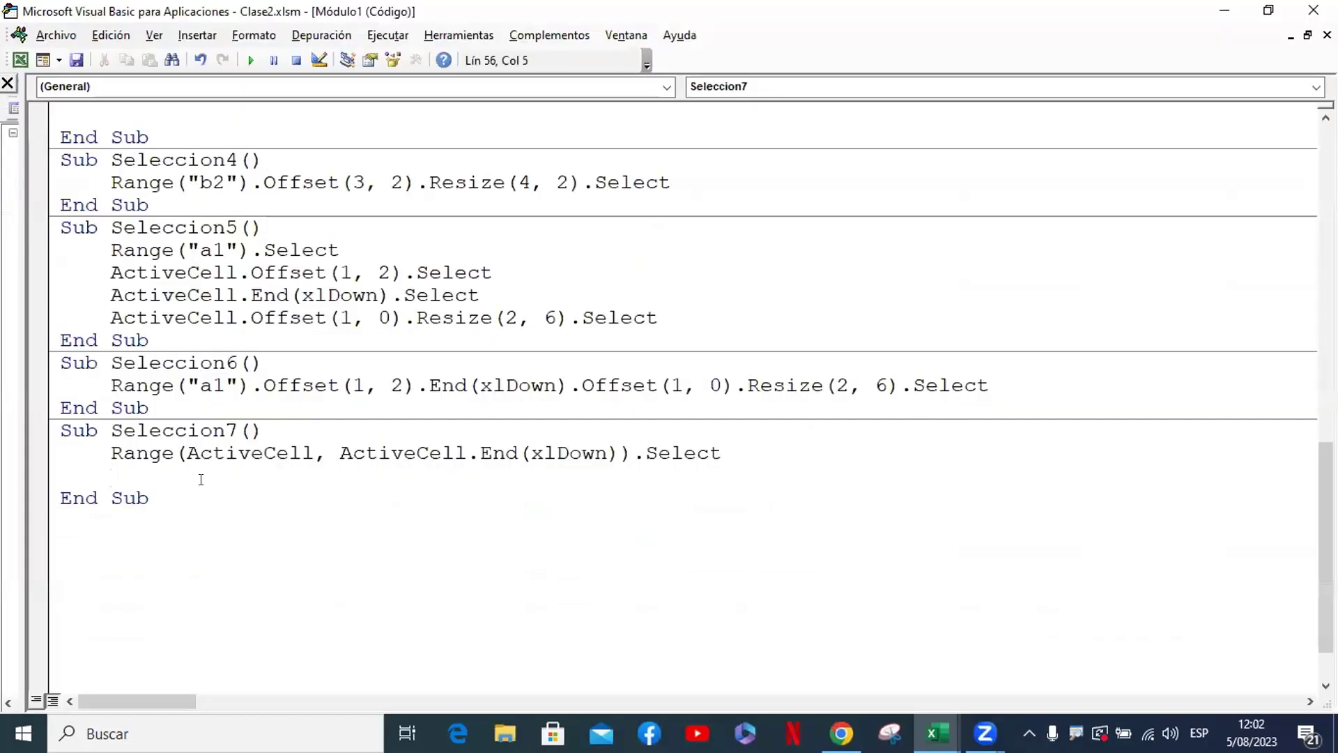
type("range")
type("(s")
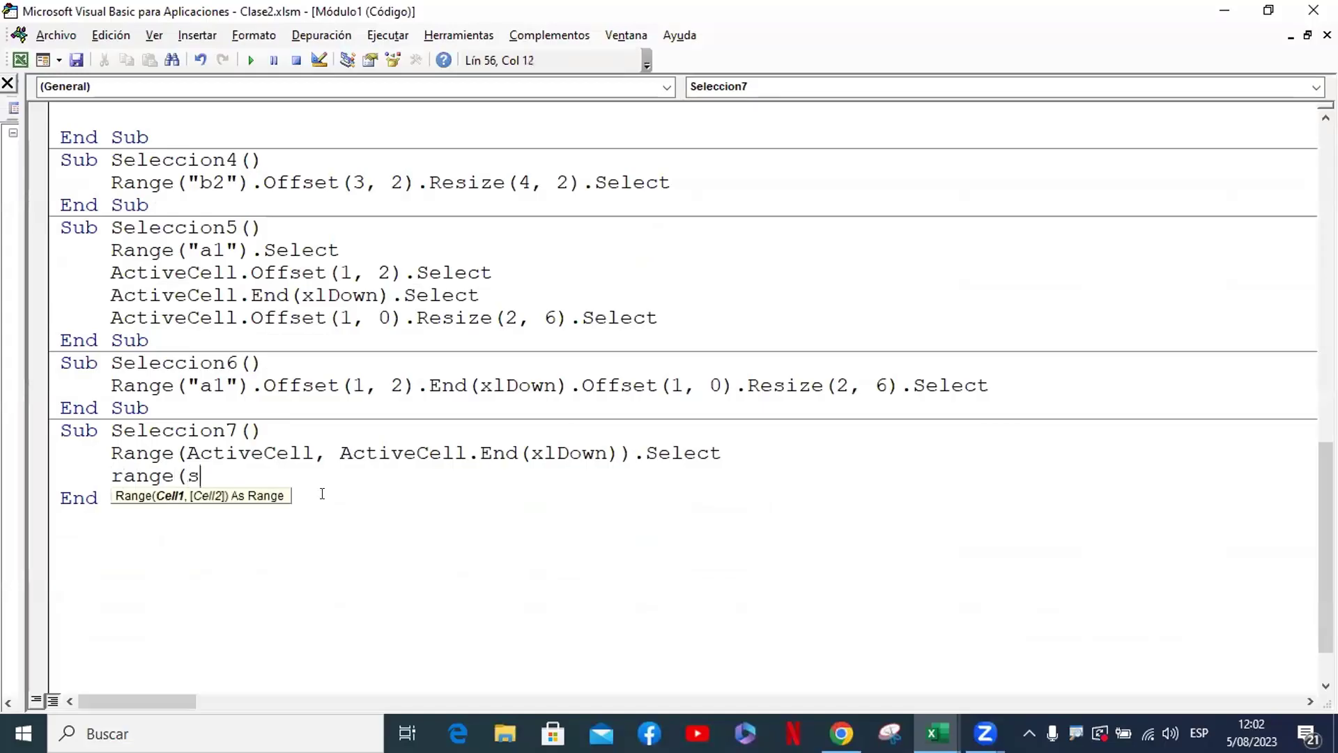
type("ee")
key("BackSpace")
type("lec")
type("tion,")
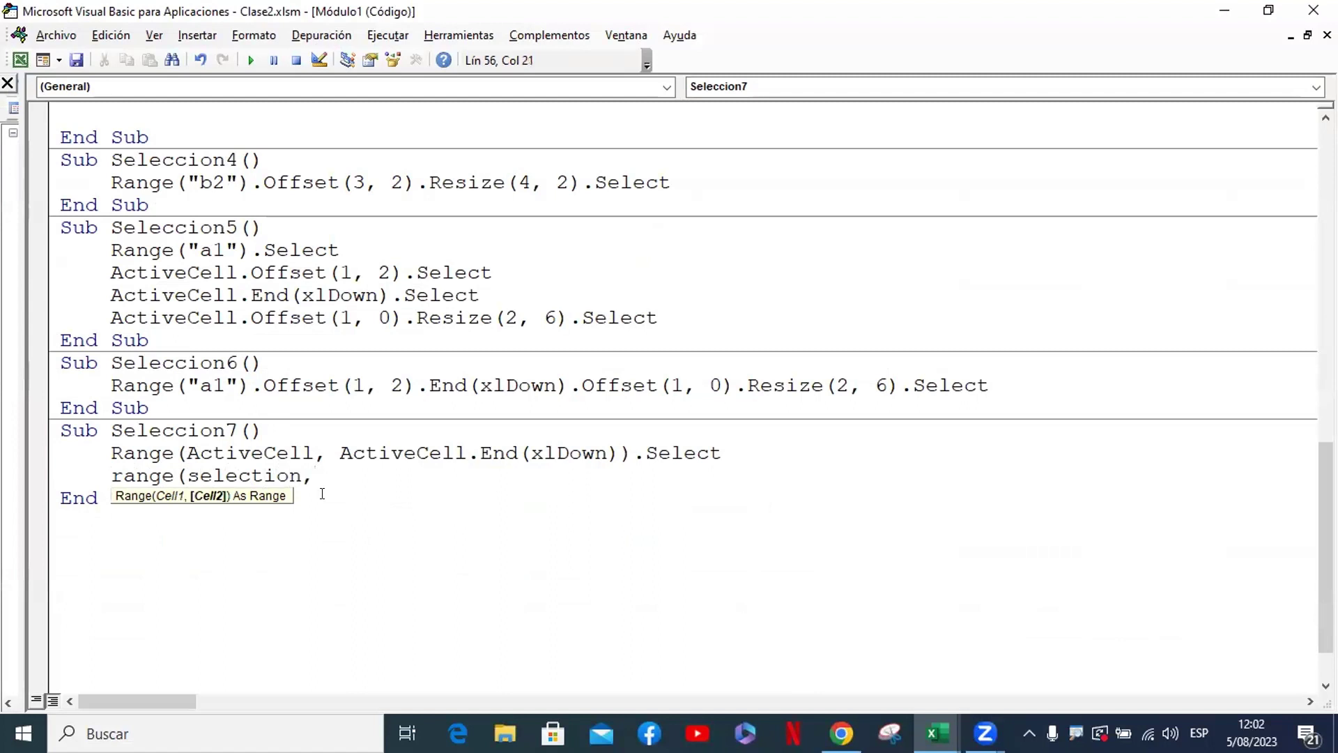
type("selecti")
type("on")
type(".end")
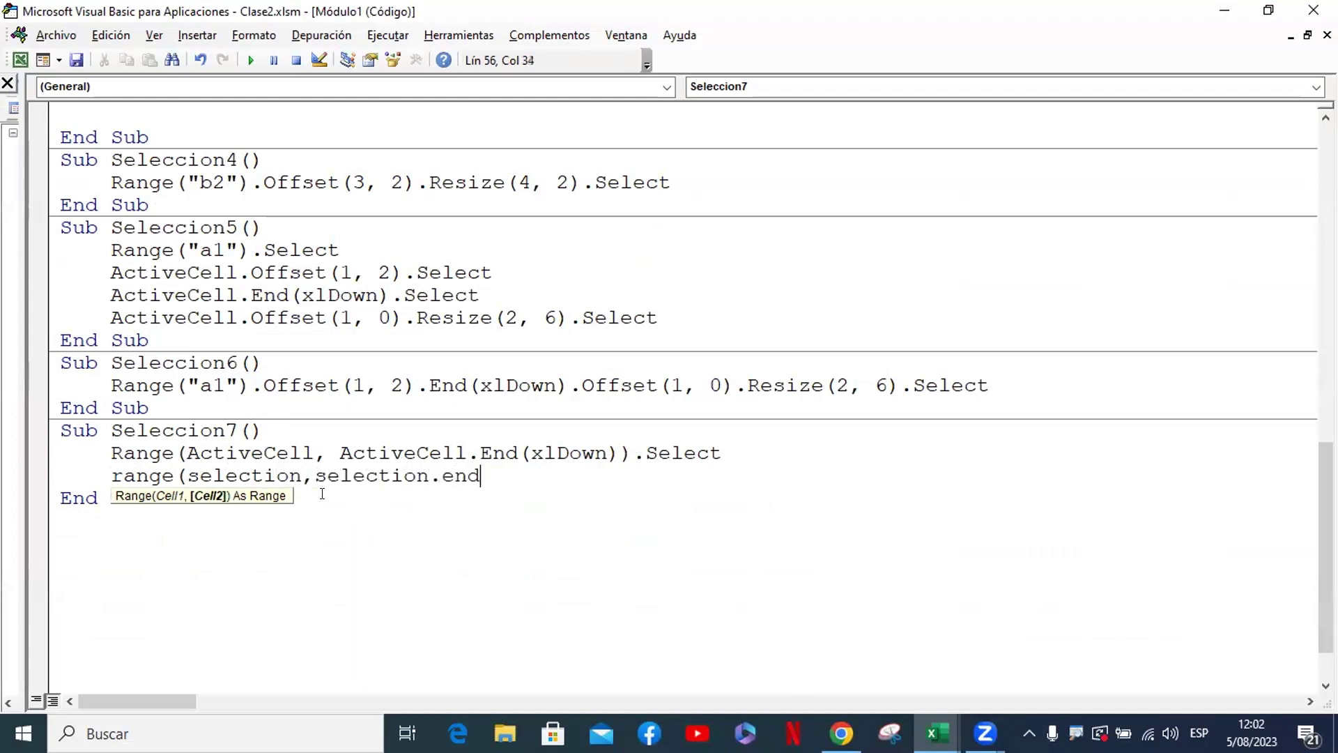
type("(")
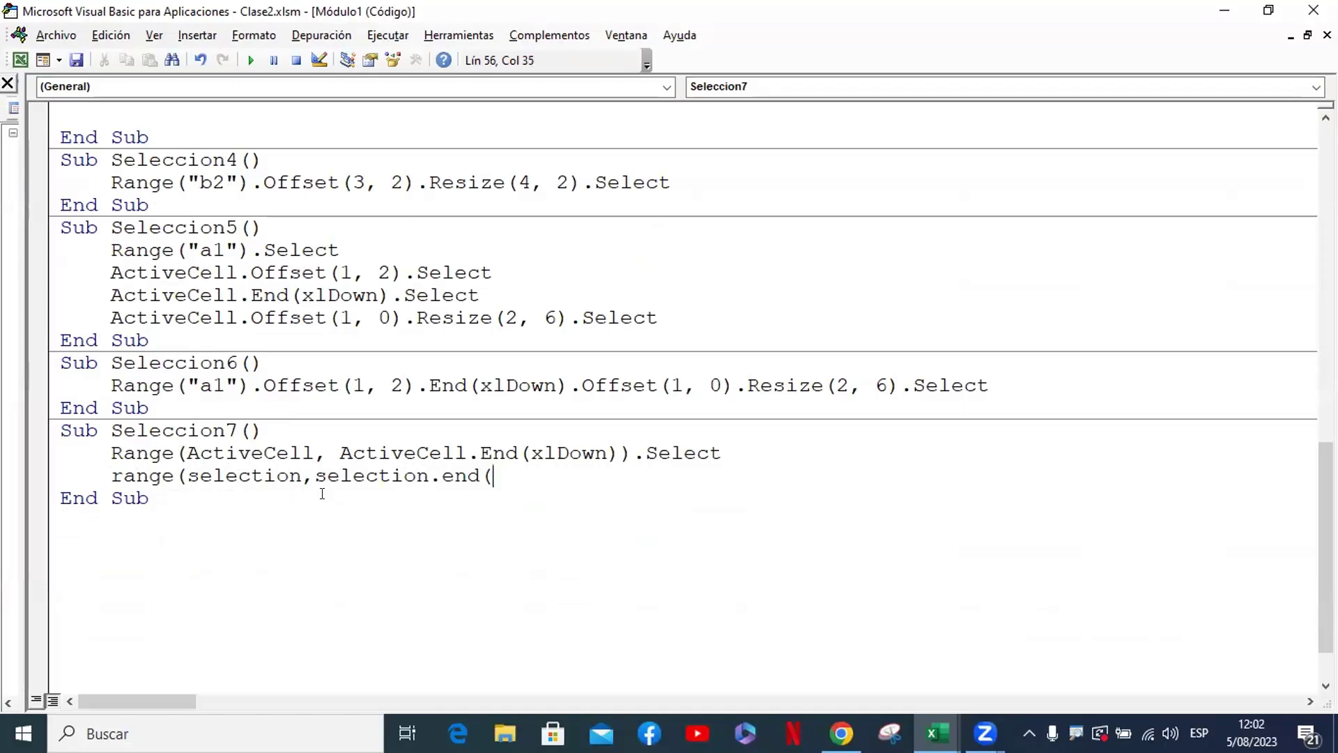
type("xltori")
type("ght")
key("BackSpace")
key("BackSpace")
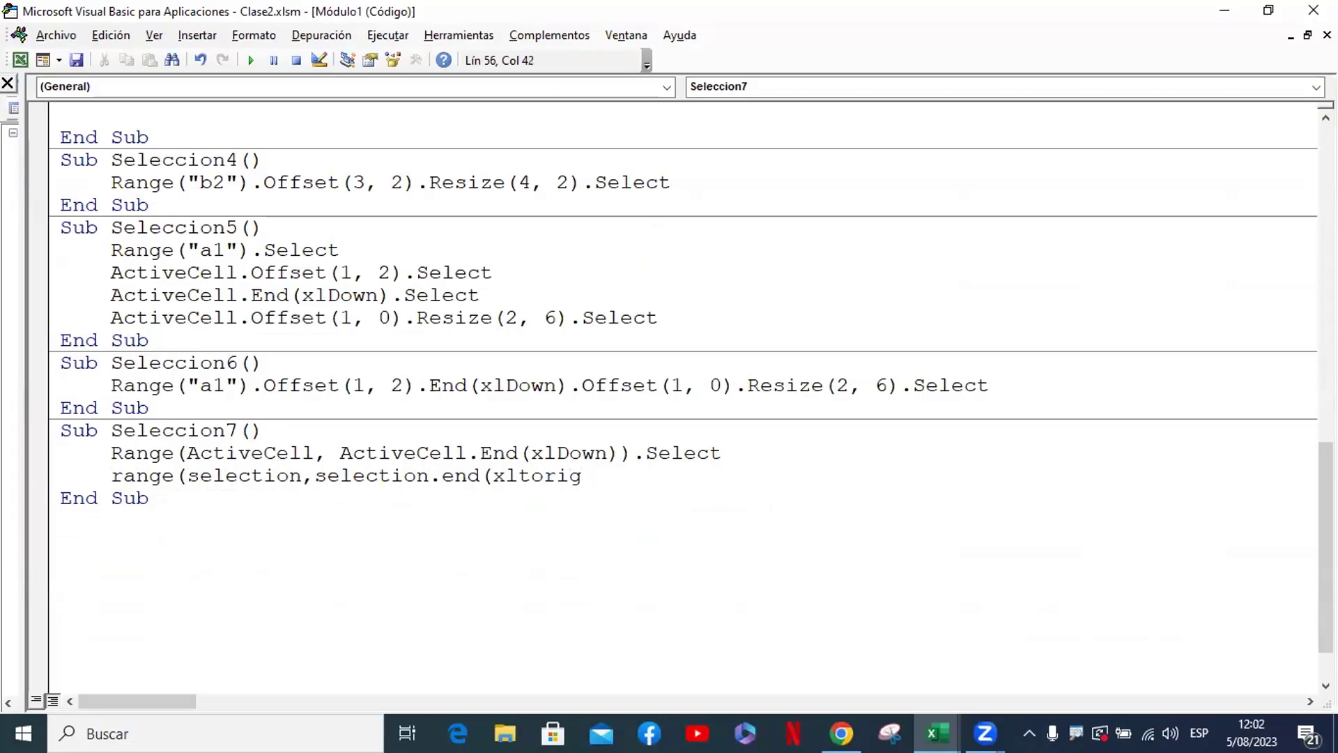
type("ht))")
type(".se")
key("Tab")
left_click(322, 494)
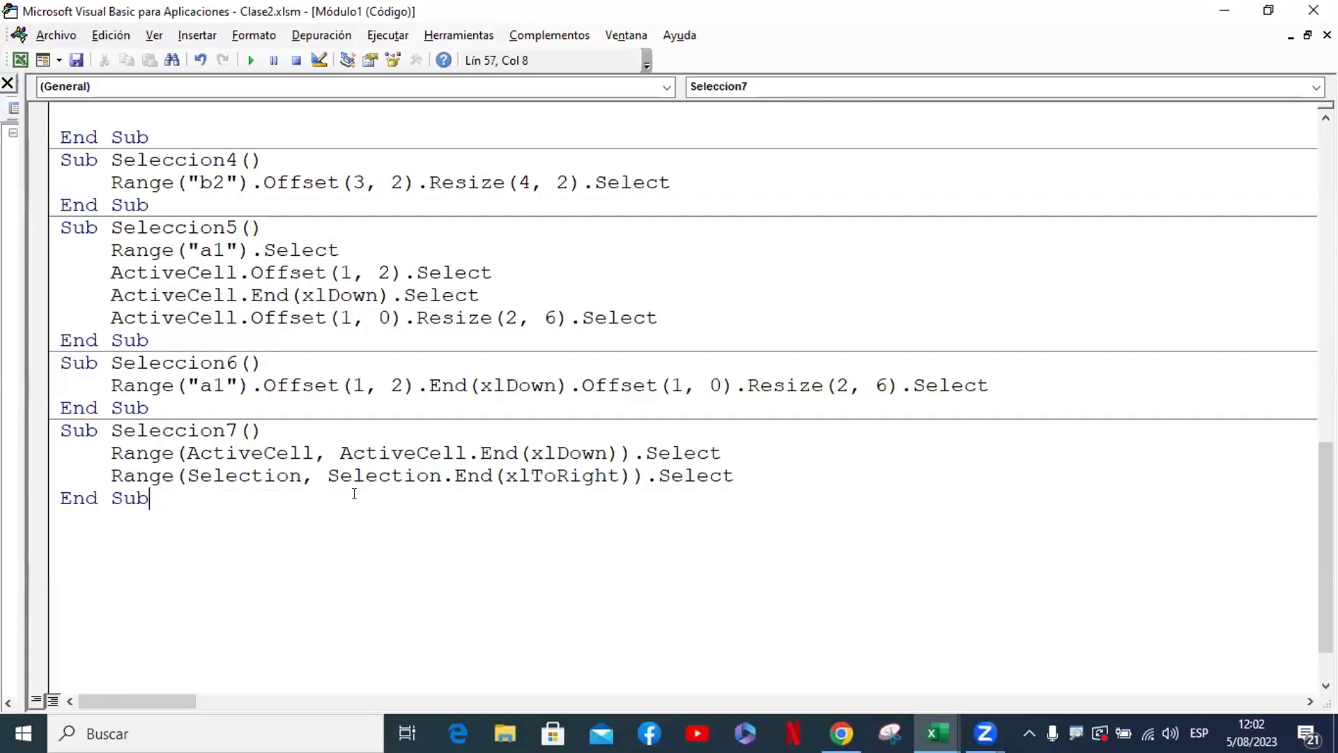
left_click(778, 465)
Highlight the parts of the Seleccion7 lines to explain the Selection and xlToRight arguments
left_click_drag(704, 449, 110, 450)
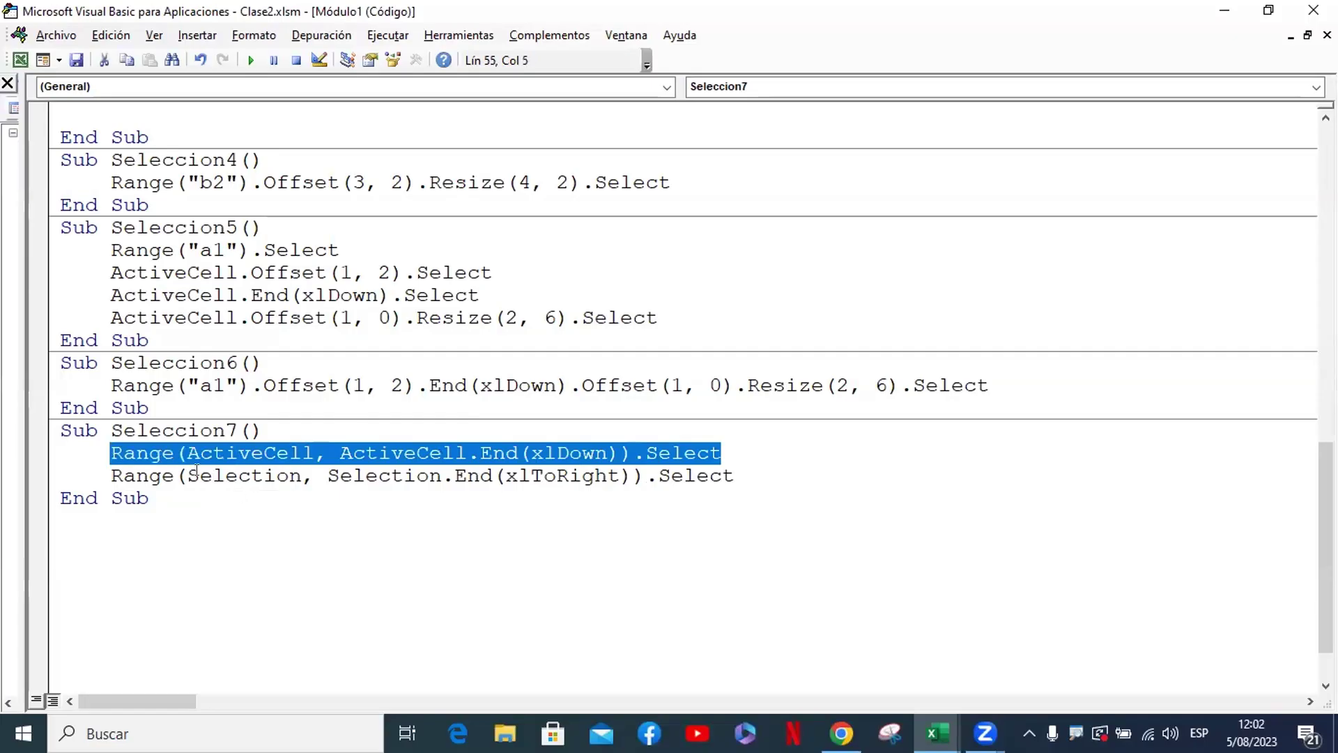
left_click_drag(186, 474, 293, 471)
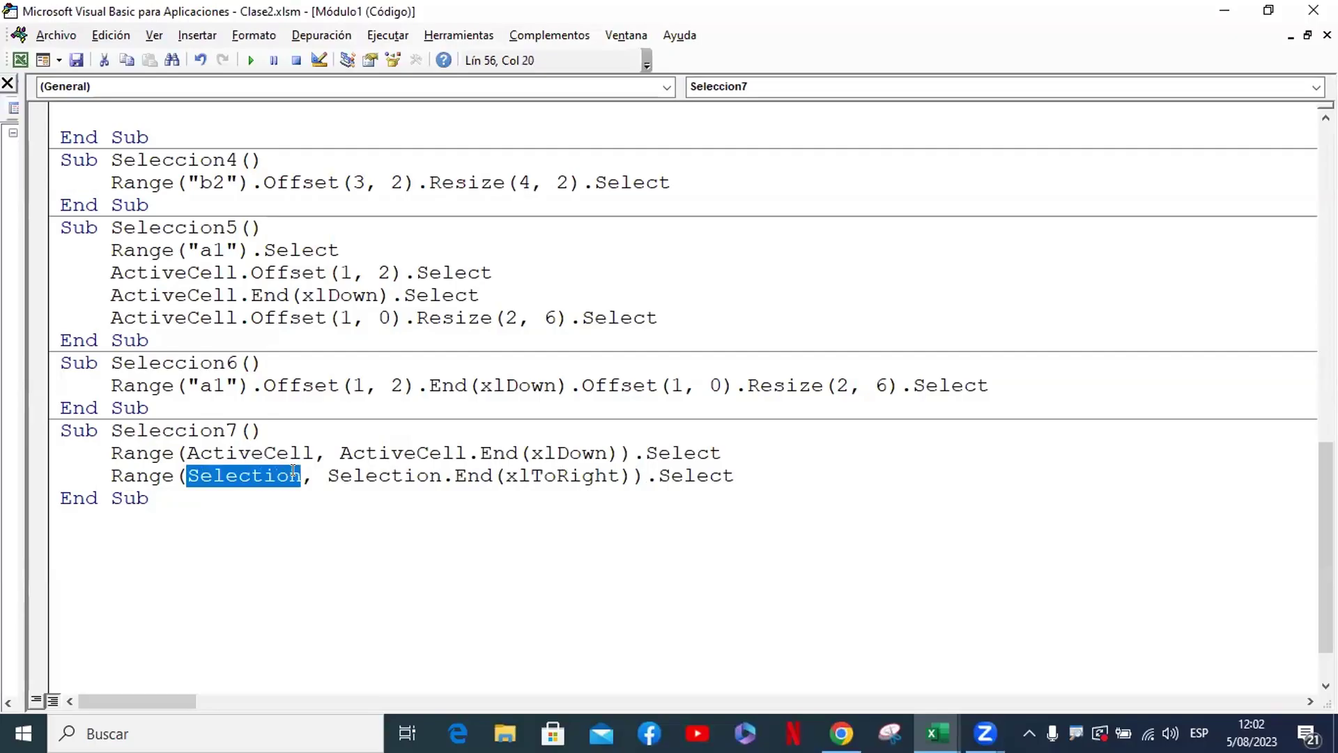
left_click_drag(327, 476, 635, 477)
left_click(580, 531)
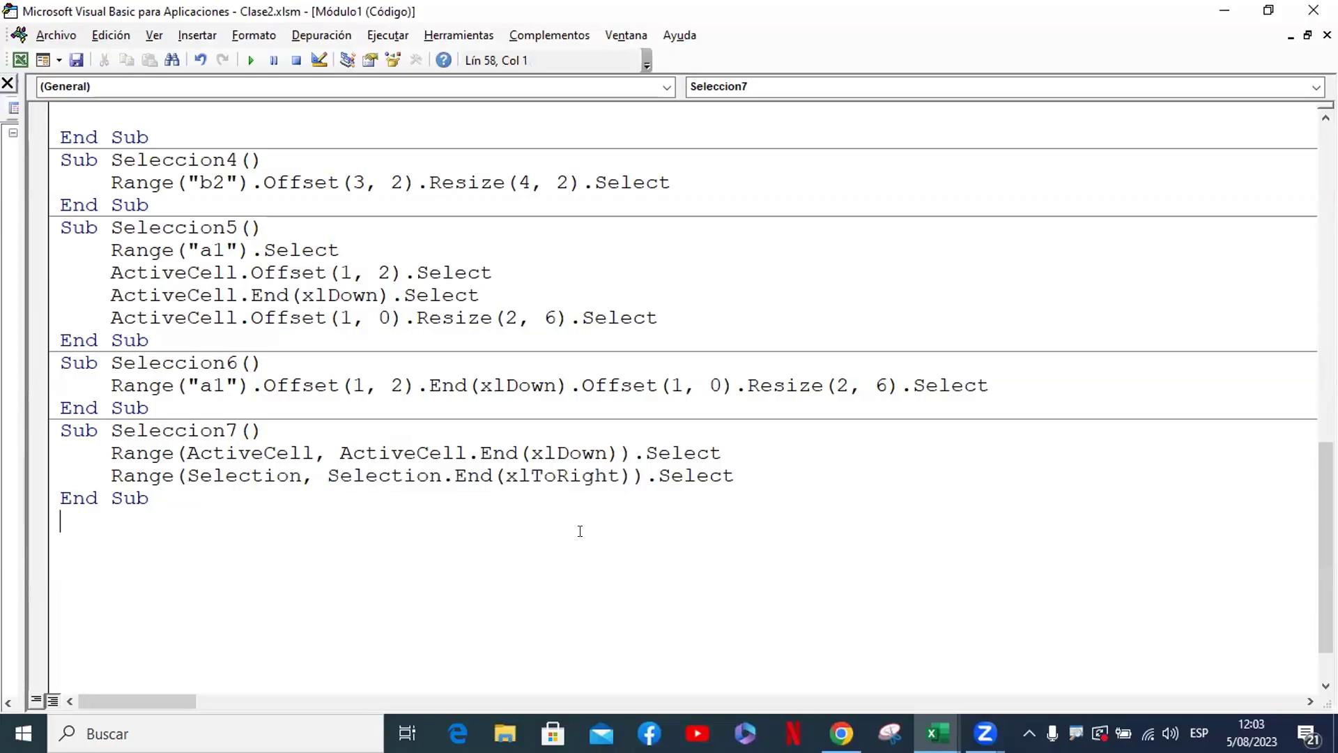
With editor and workbook side by side, step through Seleccion7 with F8 to select C2:H18
key("super+Right")
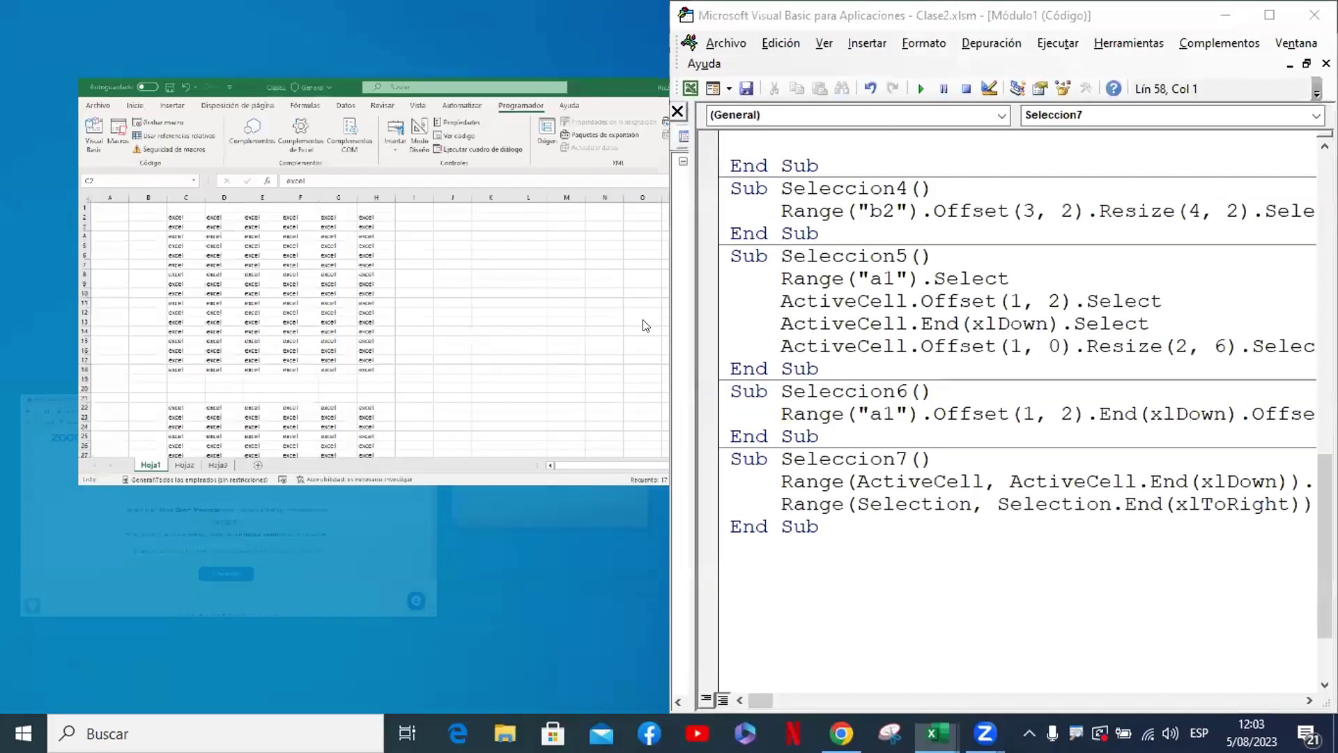
left_click(183, 246)
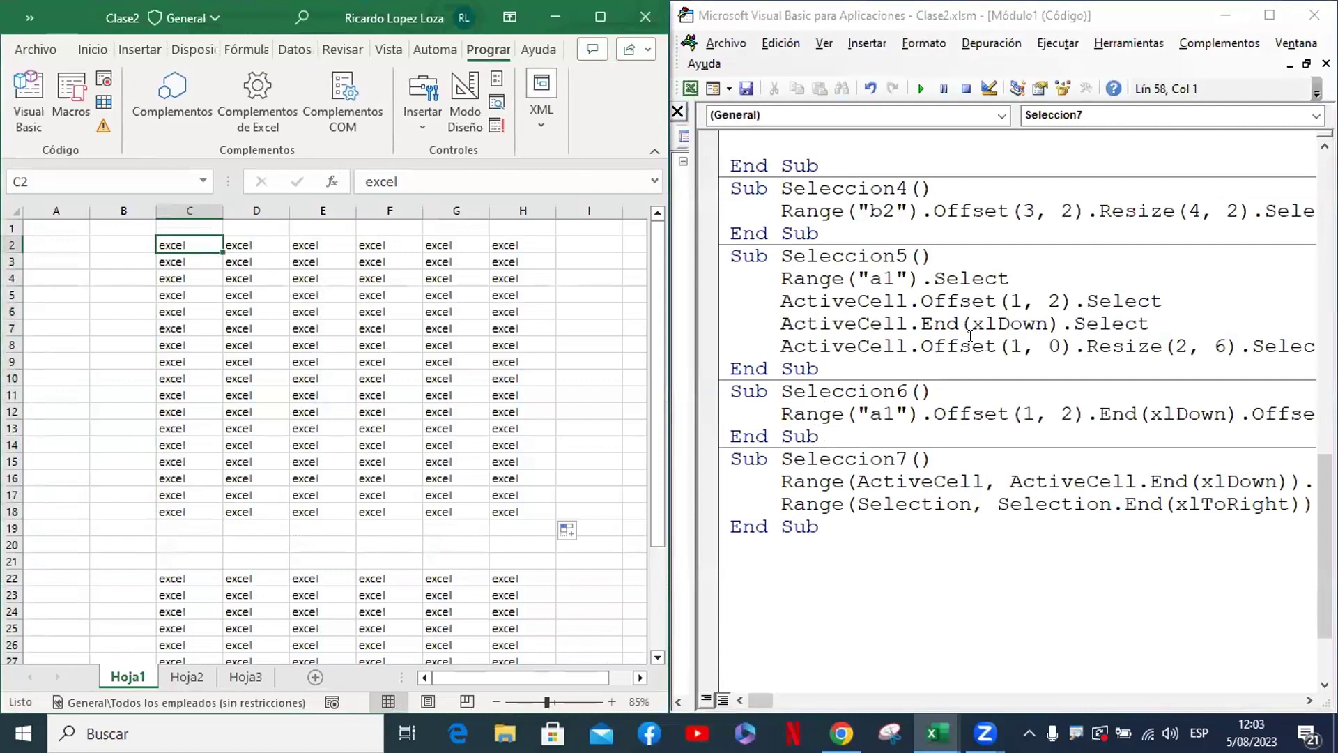
left_click(966, 453)
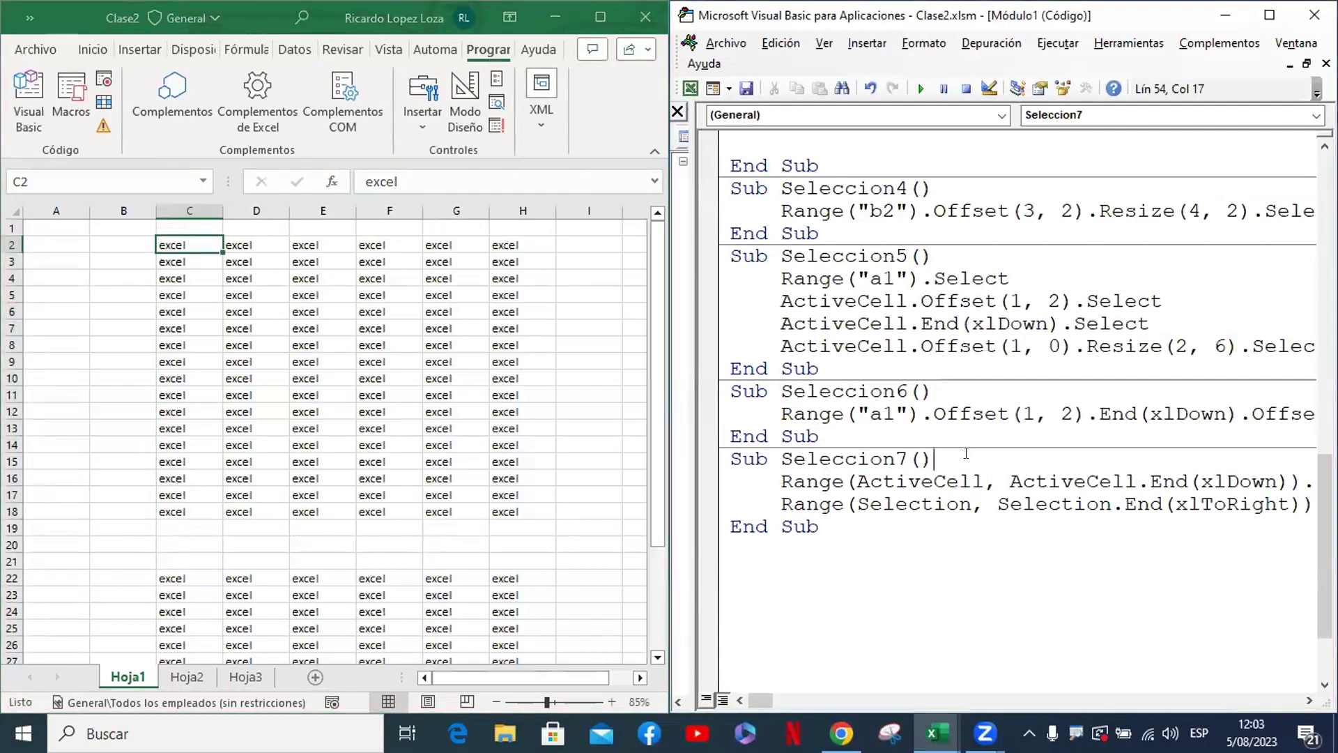
key("F8")
key("F8")
key("F8")
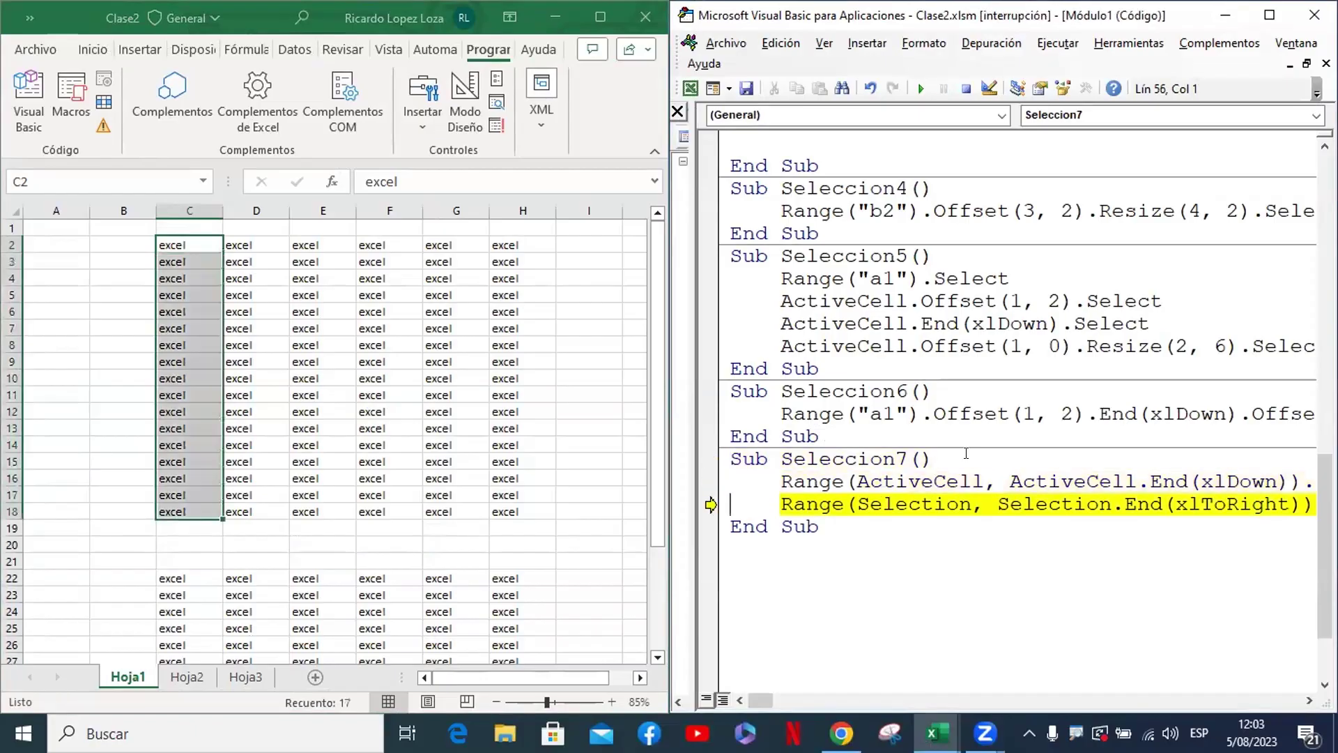
key("F8")
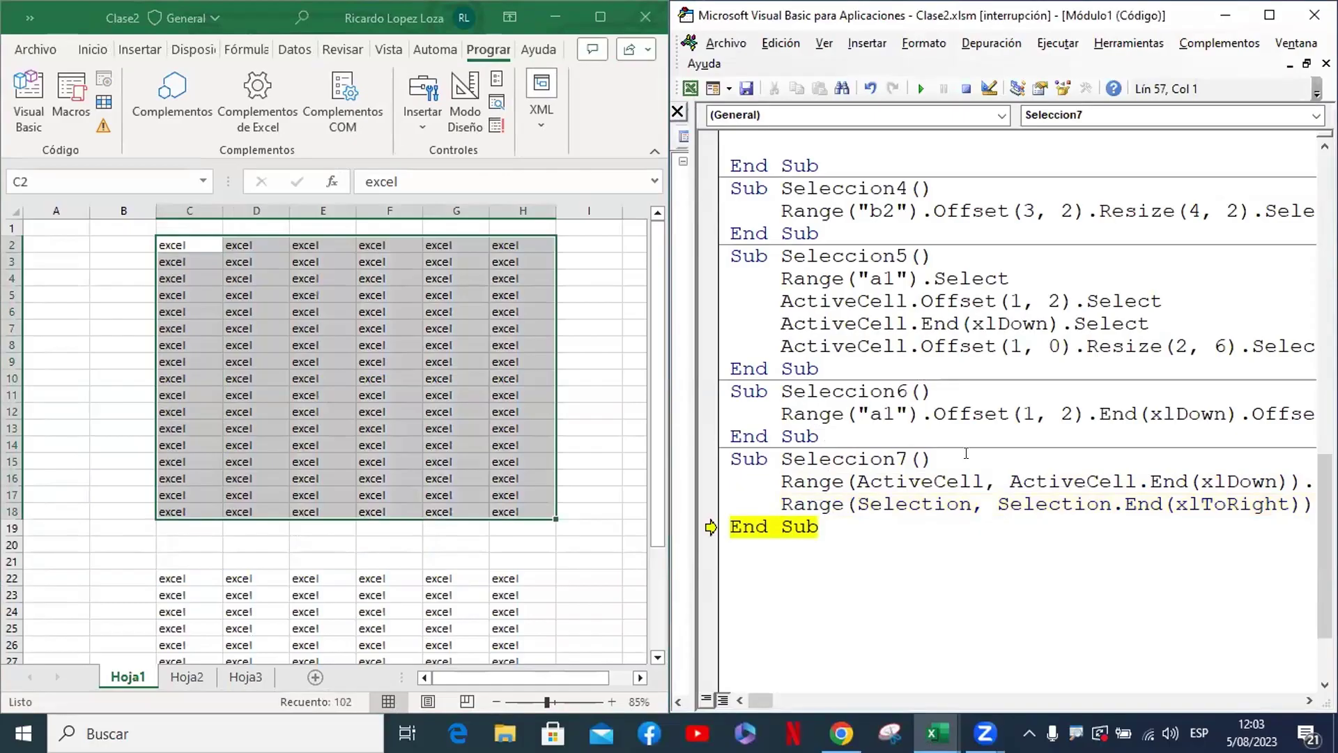
key("F8")
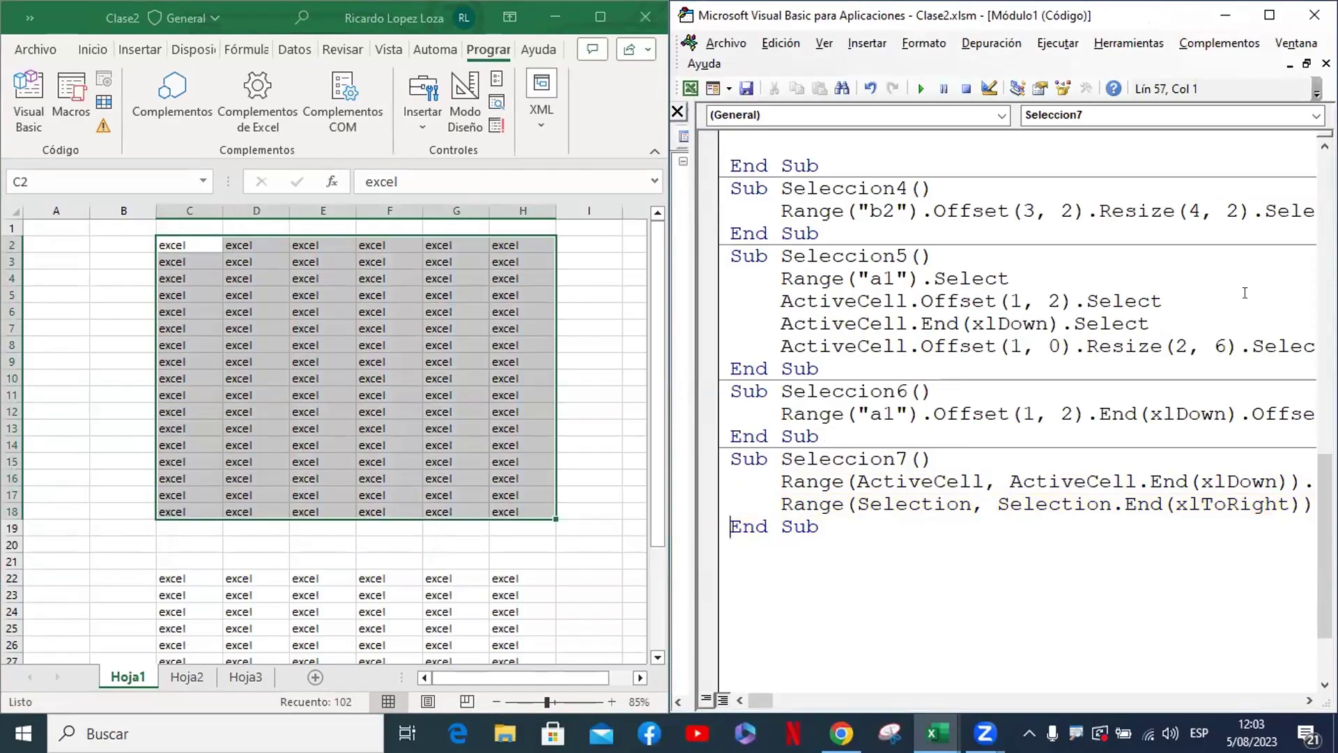
left_click(1270, 15)
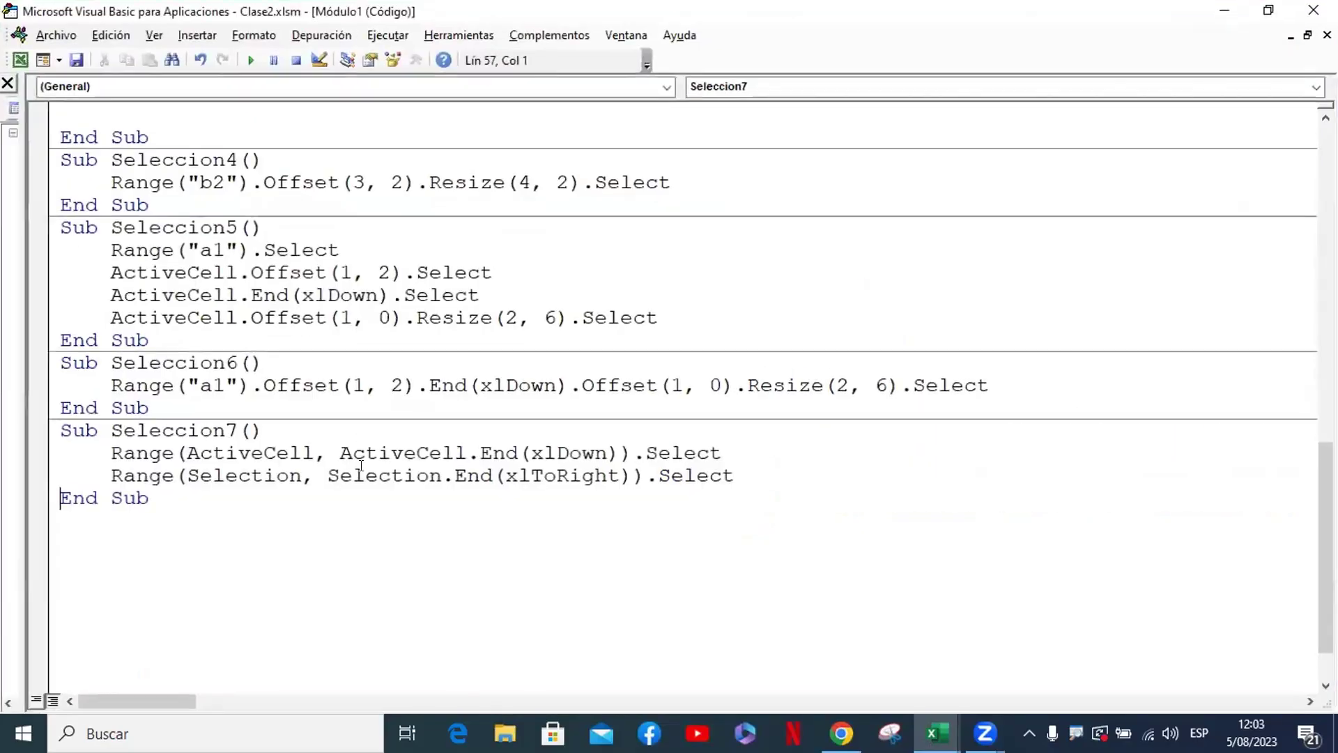
Write Sub Seleccion8 with the line ActiveCell.CurrentRegion.Select
left_click(173, 523)
type("sub ")
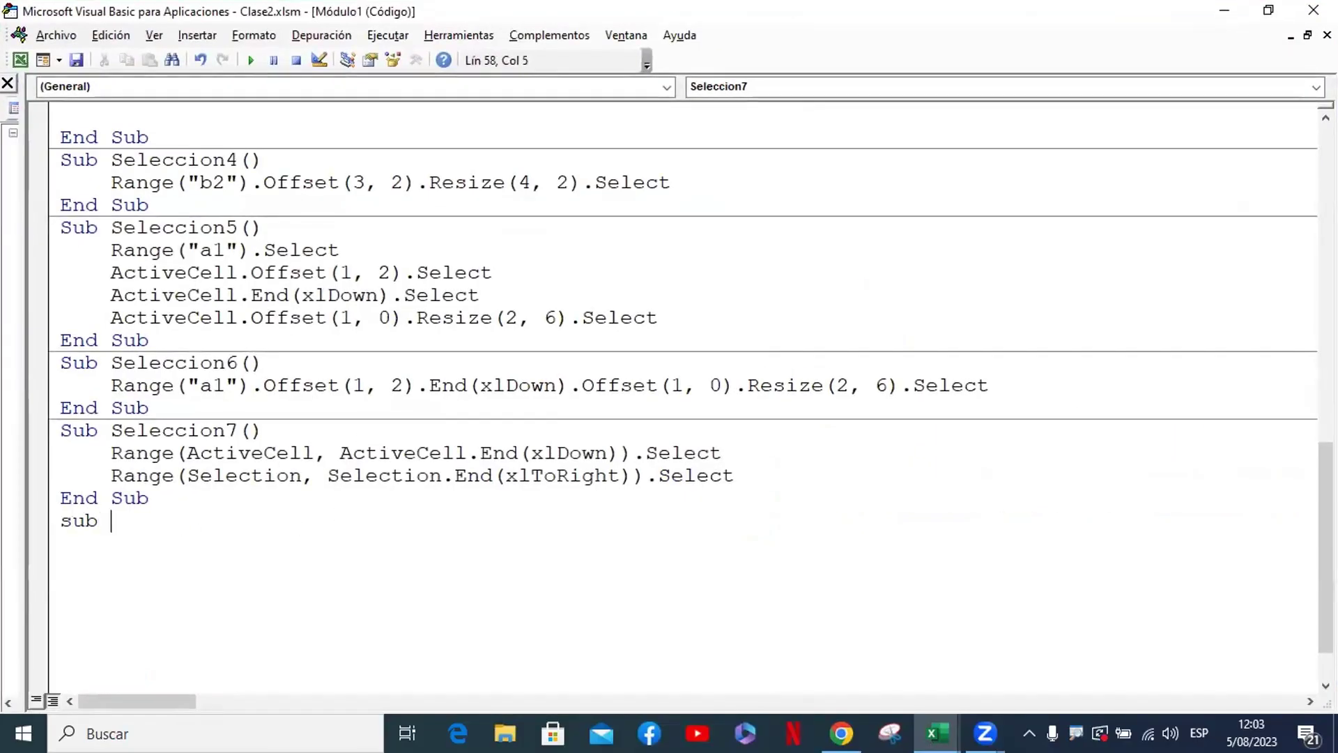
type("Sele")
type("ccion8")
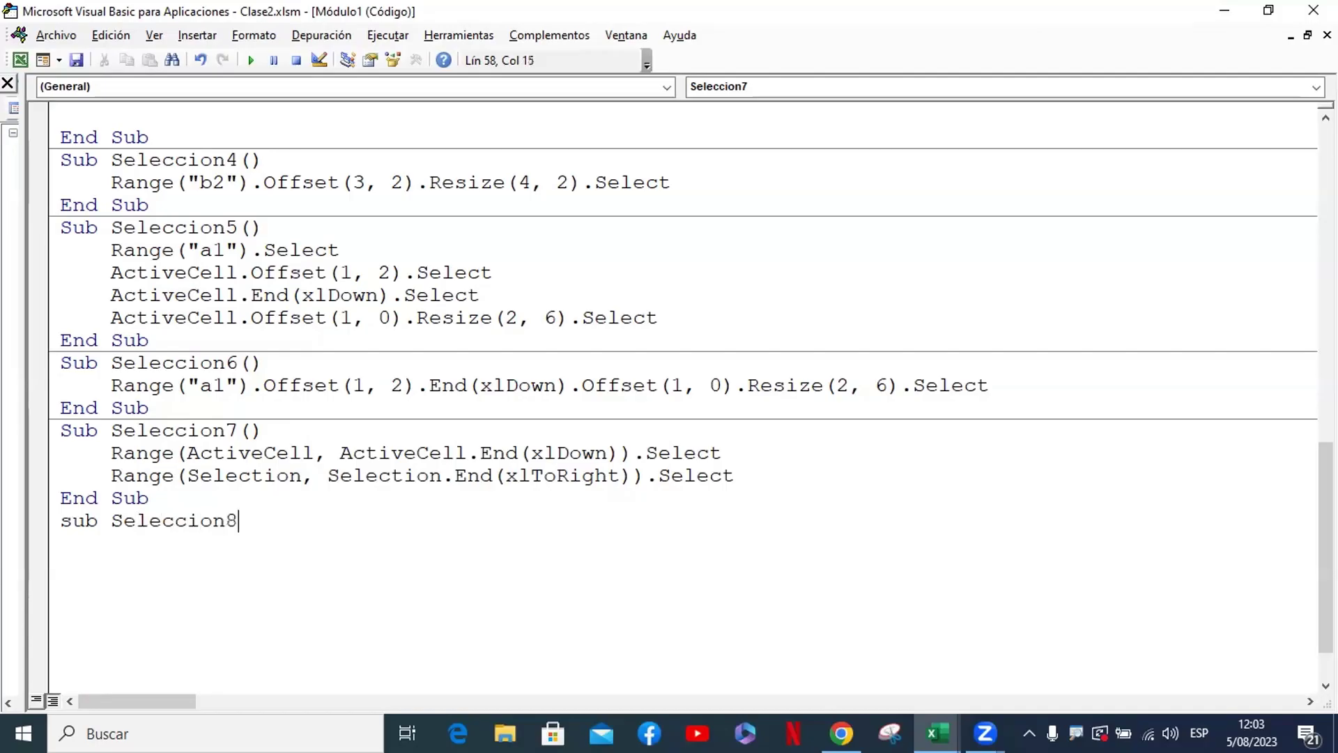
key("Return")
key("Tab")
type("a")
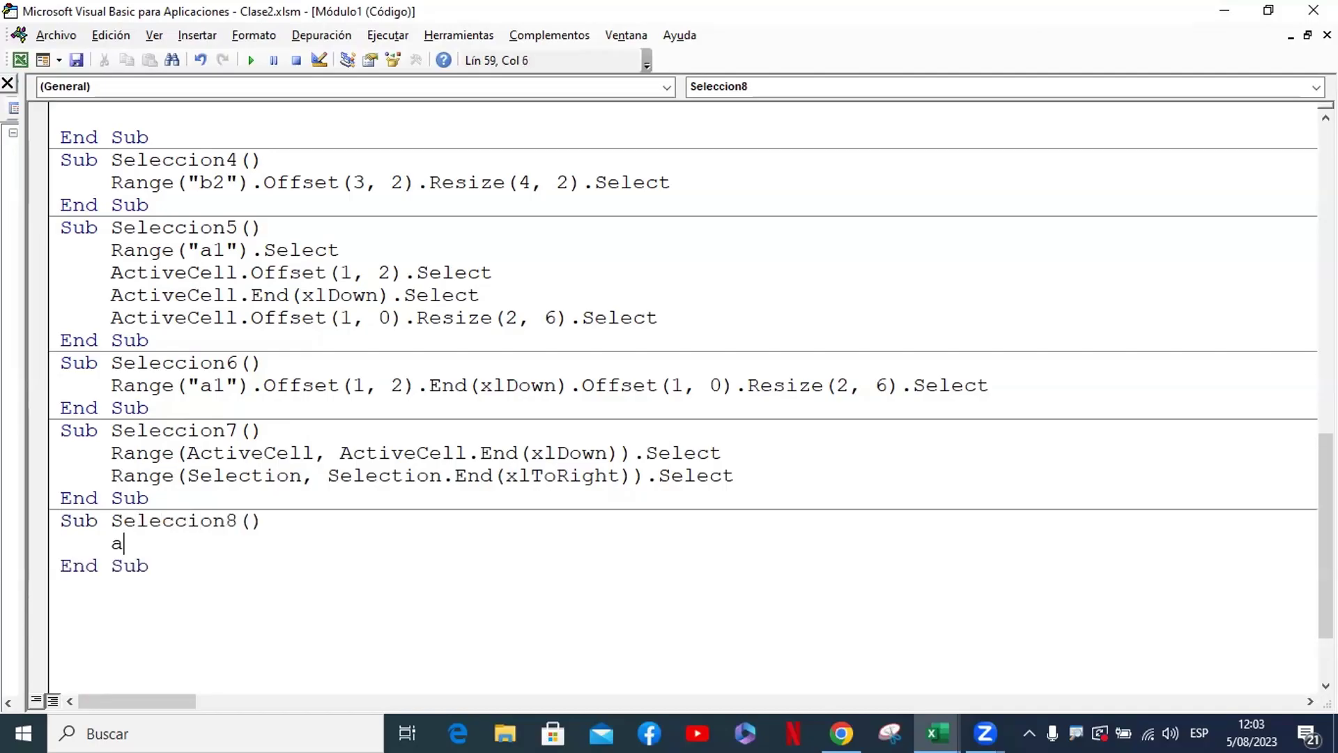
type("ctivecell")
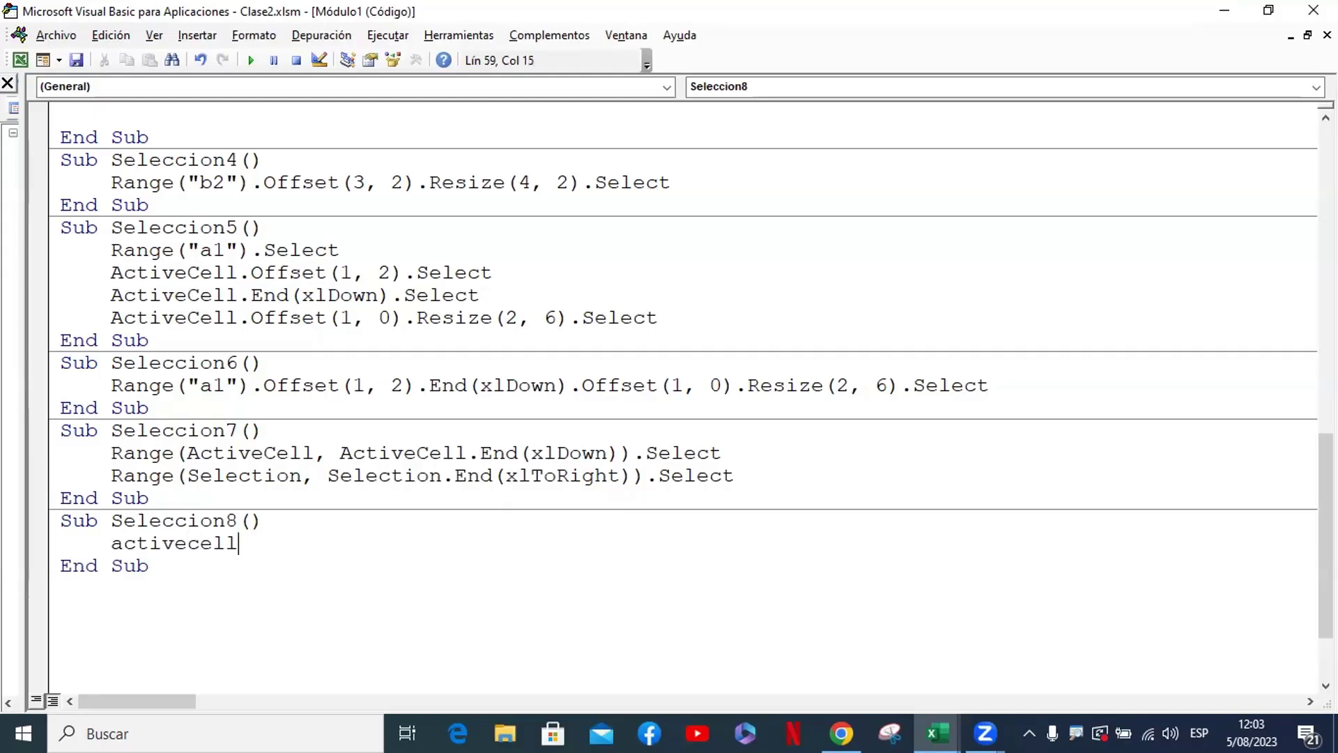
type(".cur")
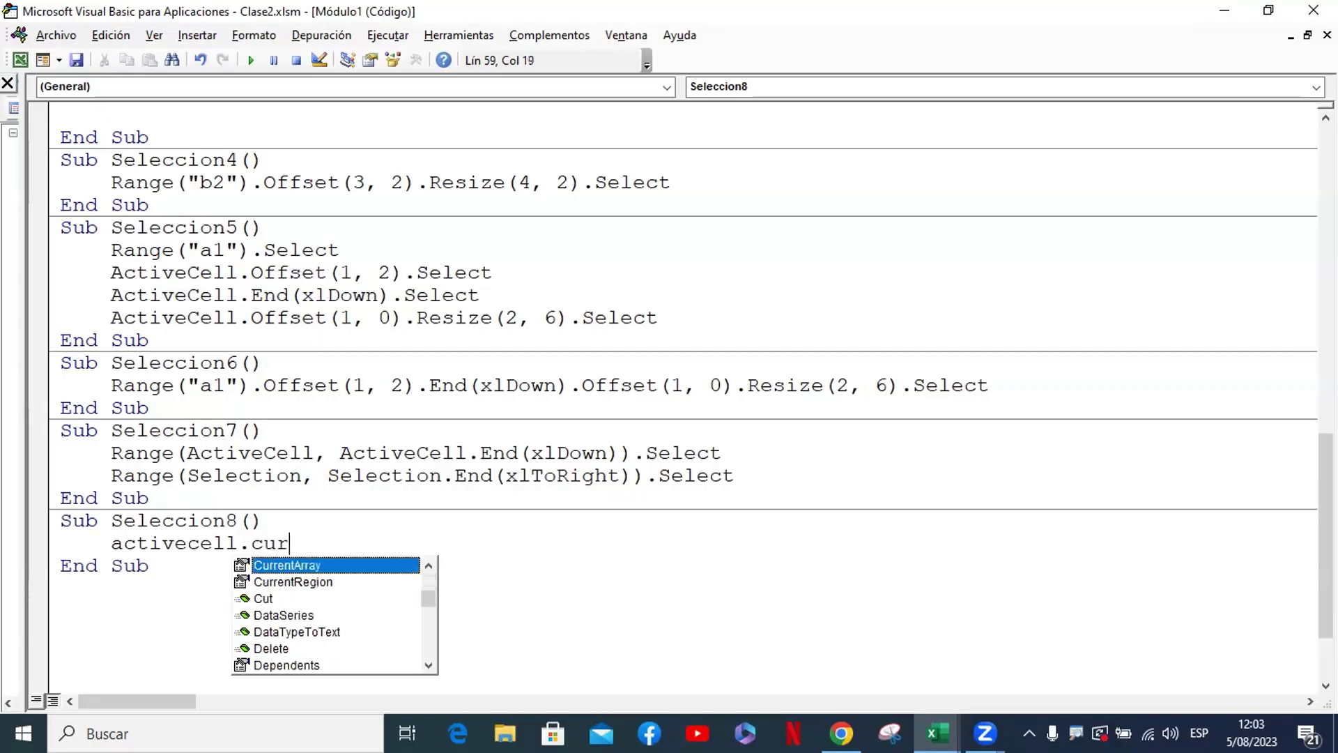
key("Down")
key("Tab")
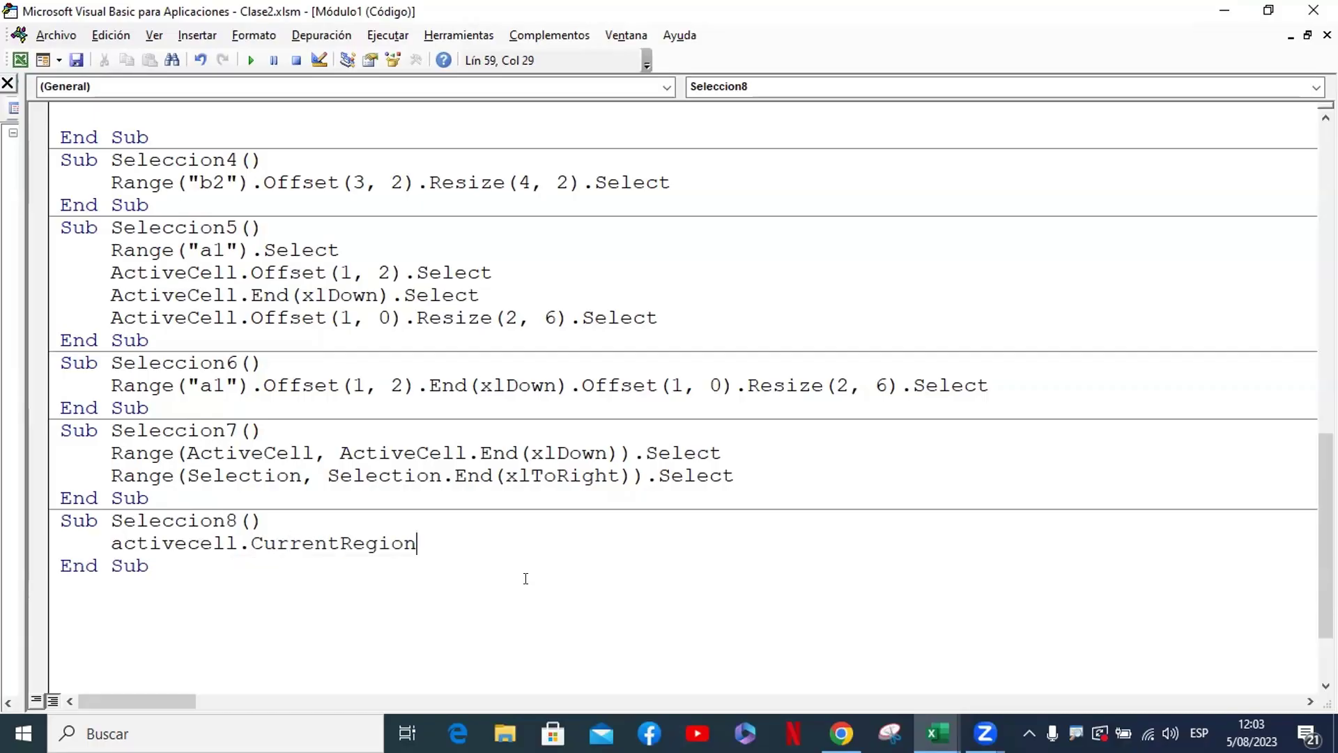
type(".se")
key("Return")
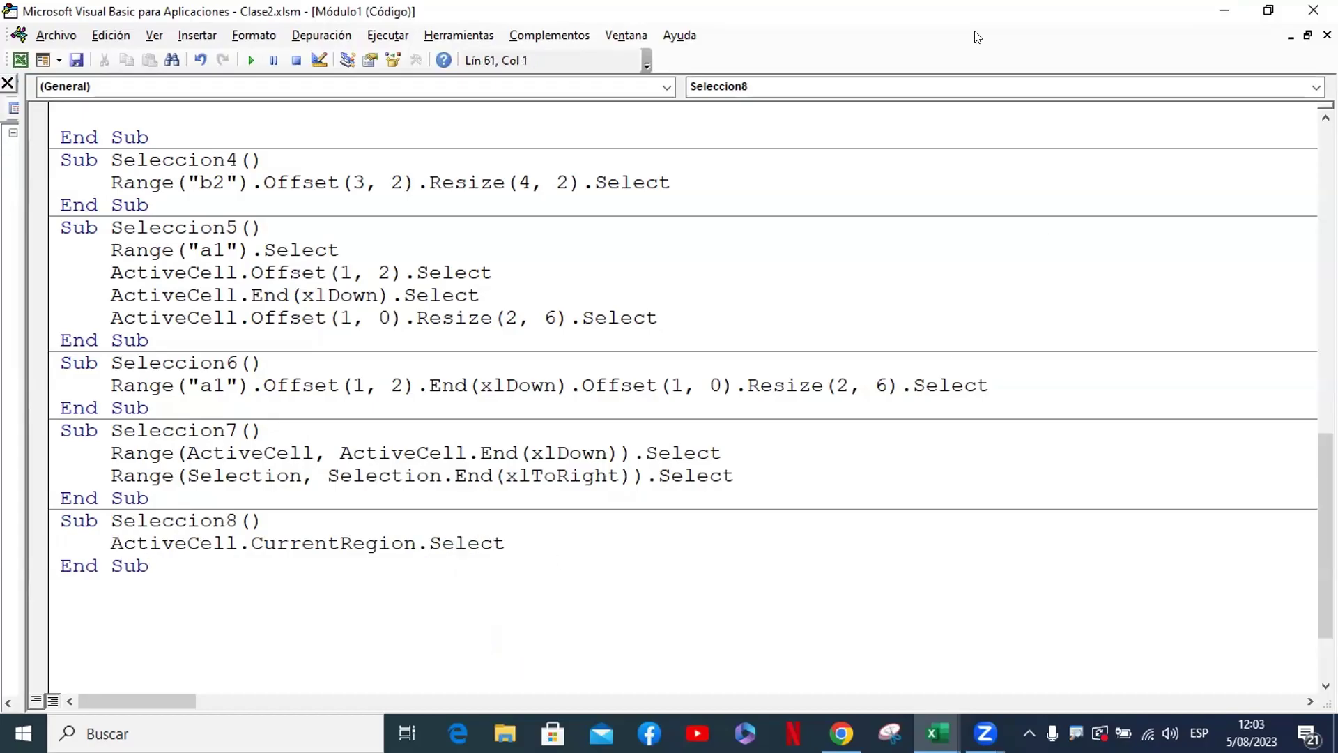
Run Seleccion8 from cell E11, confirming it selects the whole C2:H18 block
left_click_drag(974, 11, 1335, 348)
left_click(311, 358)
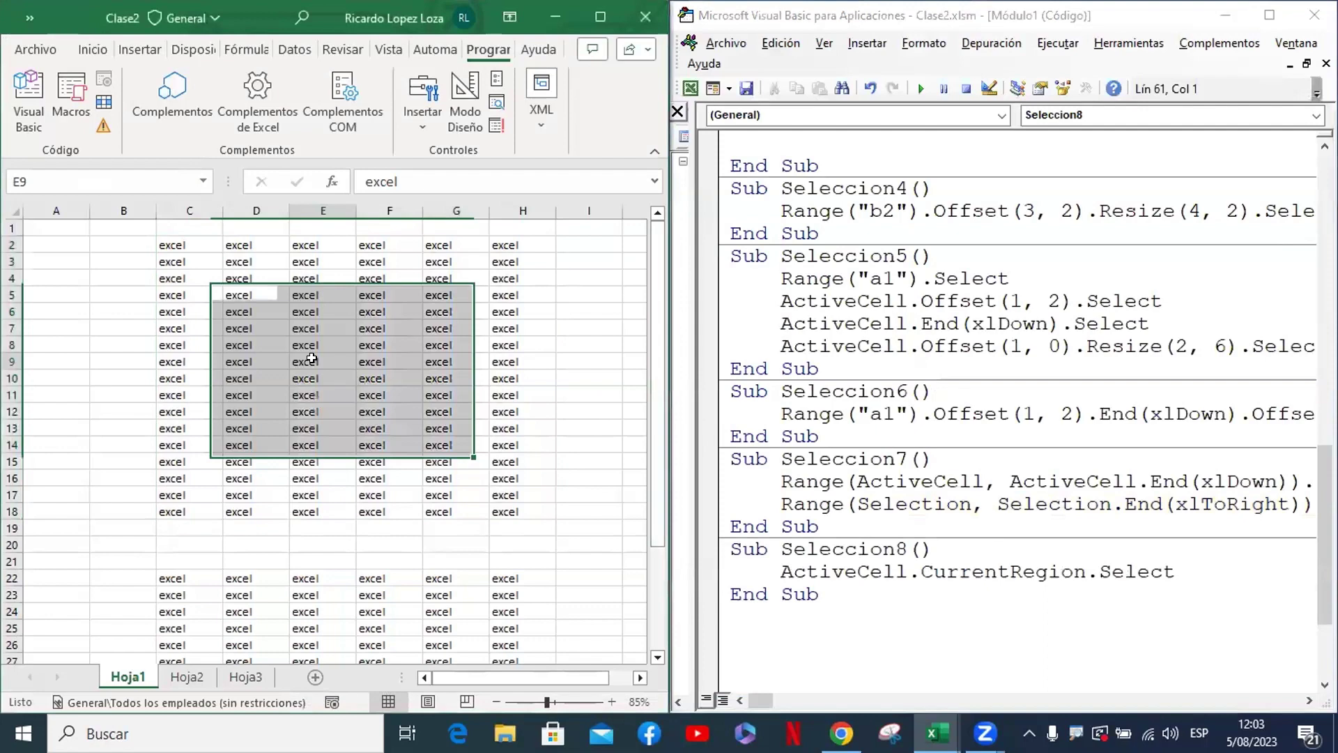
left_click(323, 312)
left_click(323, 394)
left_click(975, 549)
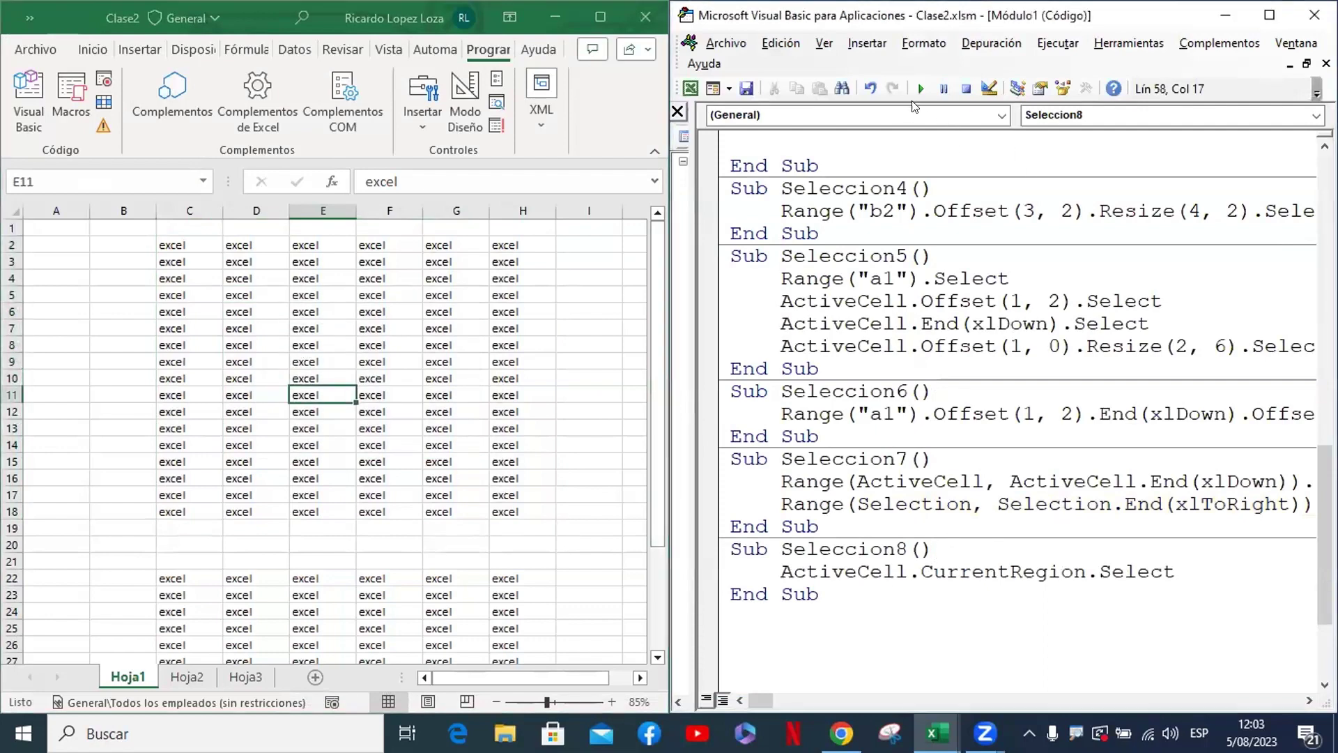
left_click(920, 89)
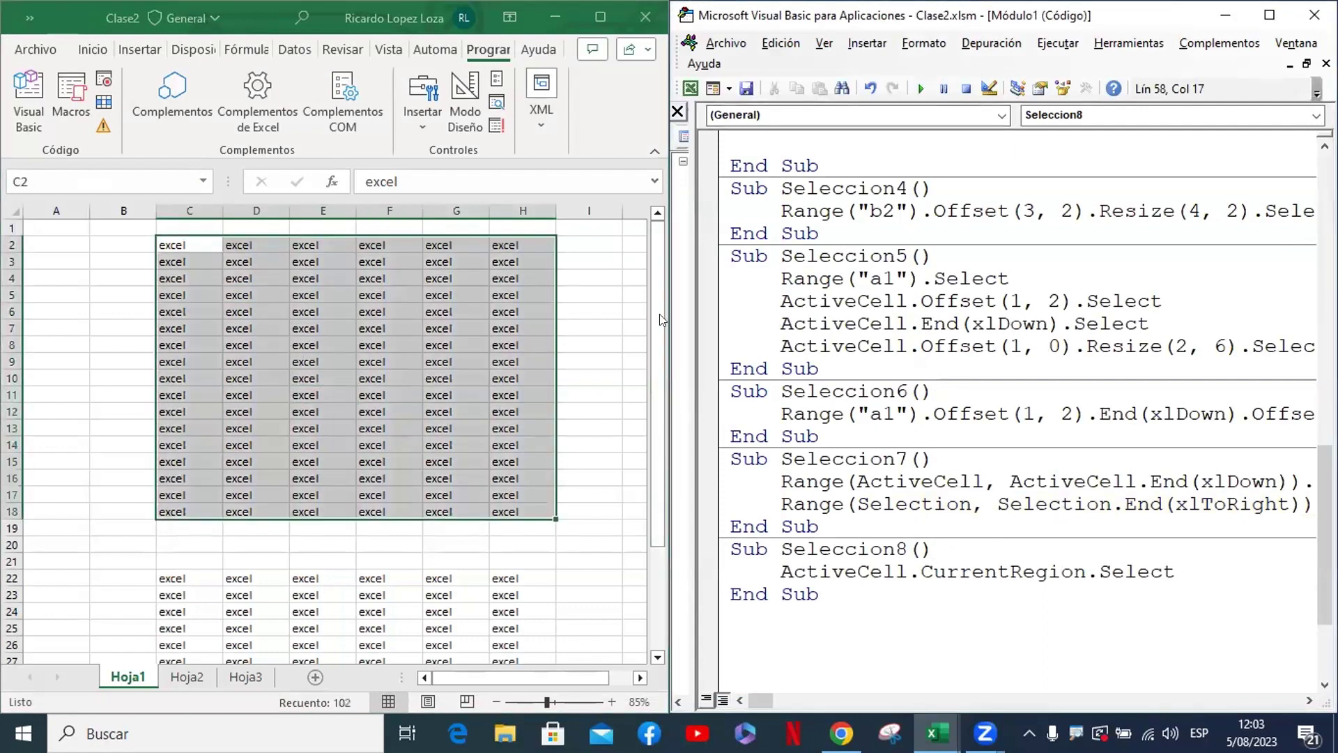
left_click(327, 342)
left_click(961, 570)
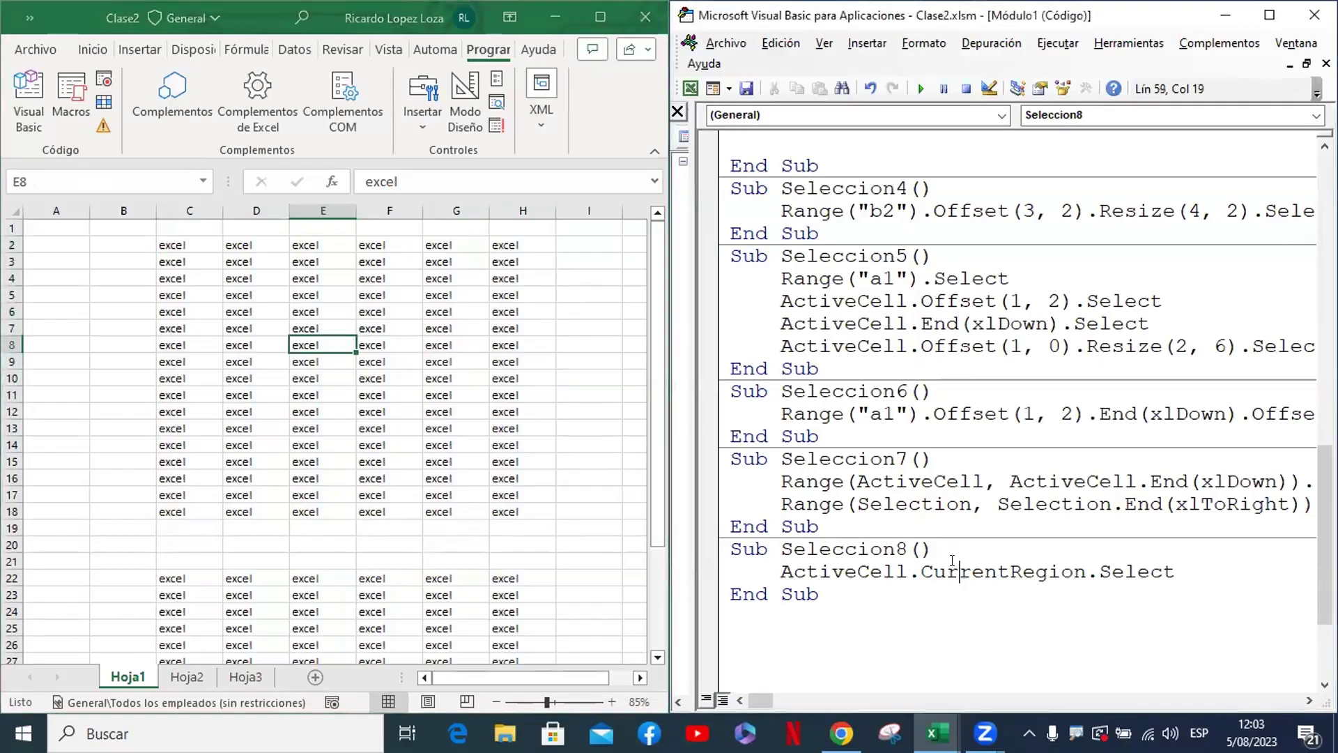
left_click(323, 394)
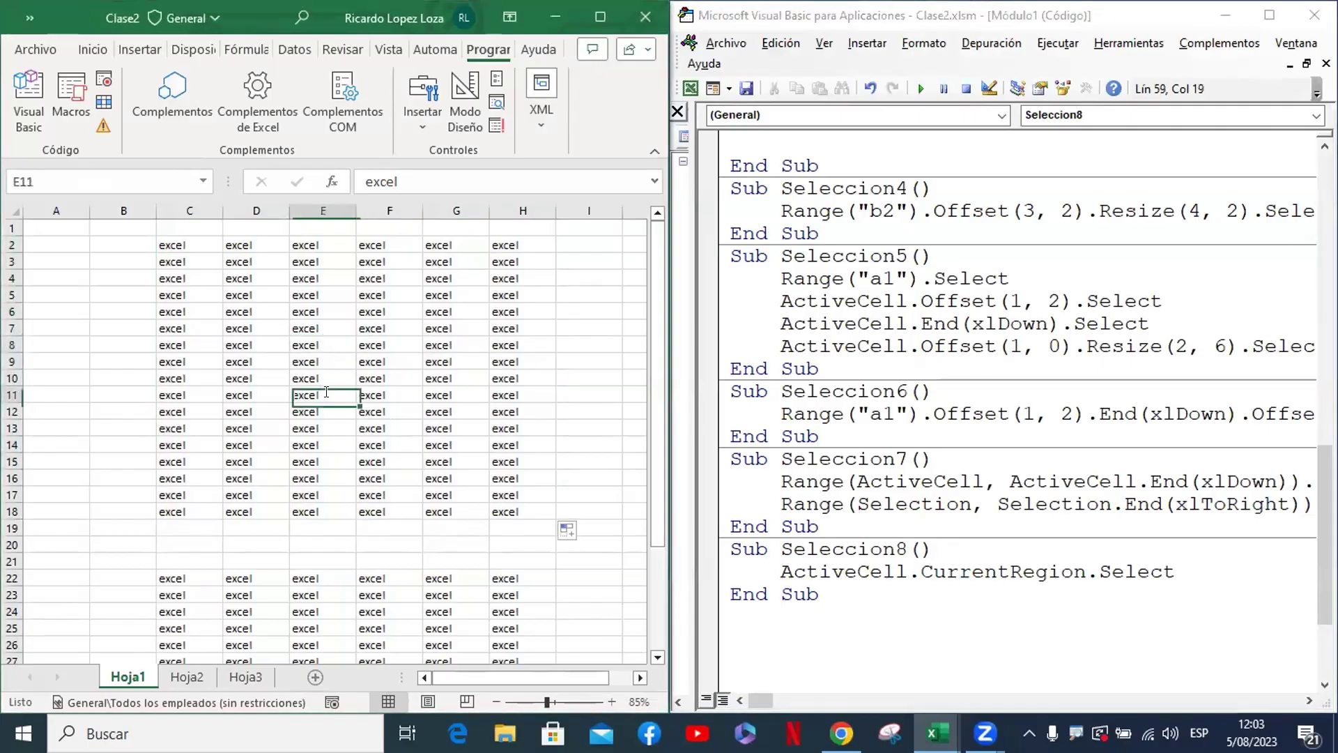
left_click(920, 89)
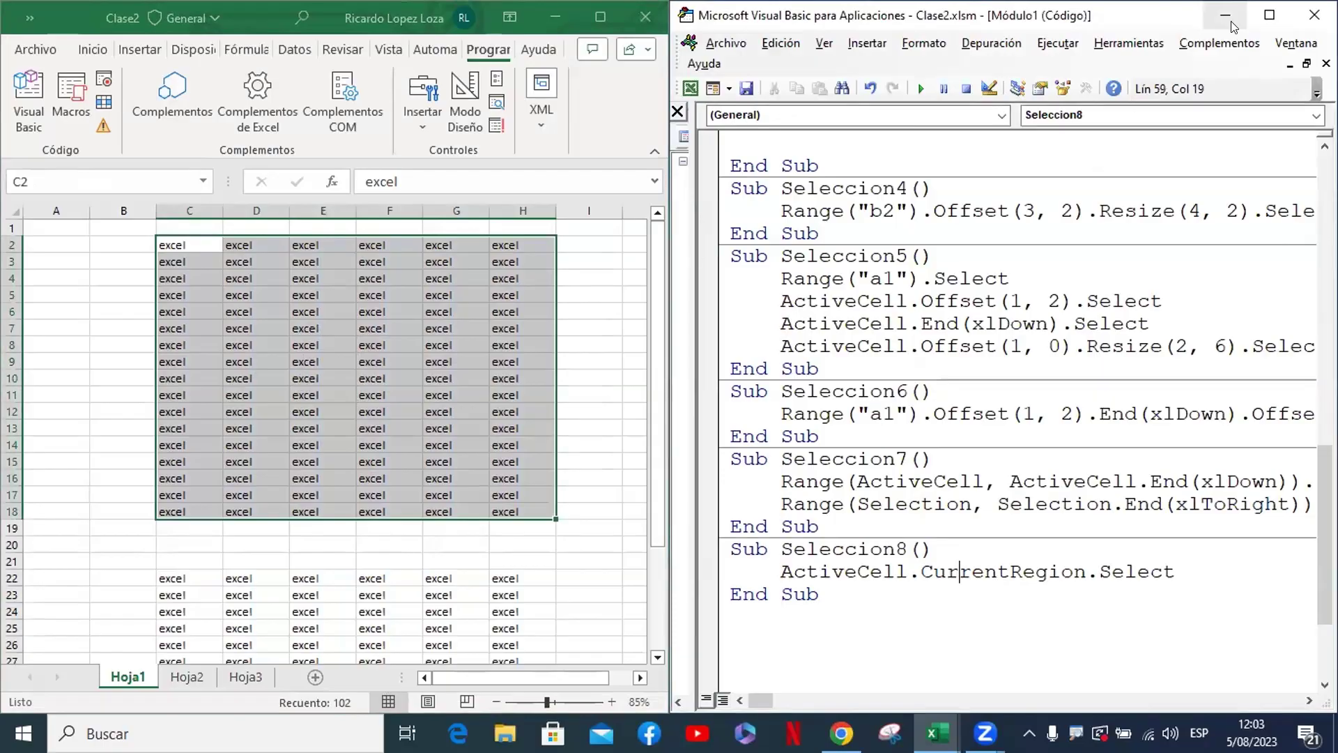
left_click(1269, 15)
Place the caret on the blank line below Seleccion8
left_click(278, 588)
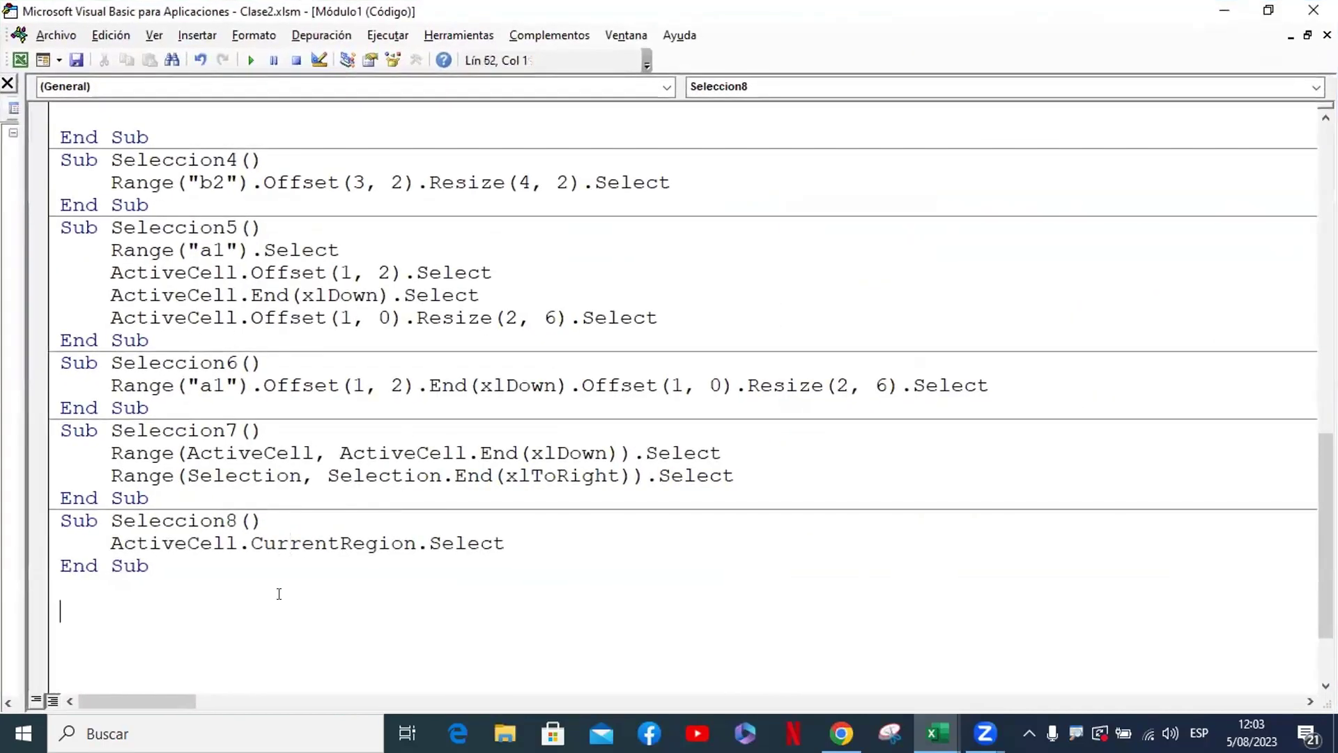
scroll(269, 592, "down", 2)
left_click(237, 318)
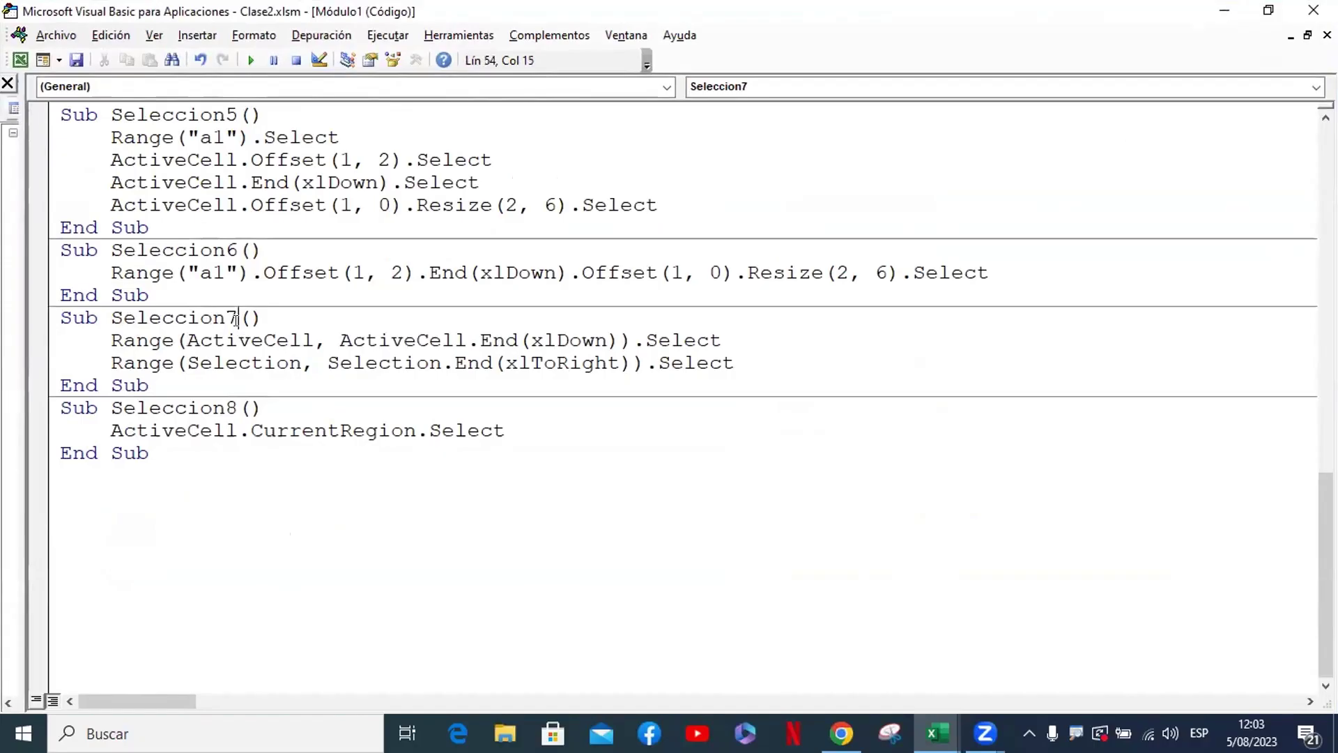
left_click(262, 430)
left_click(132, 481)
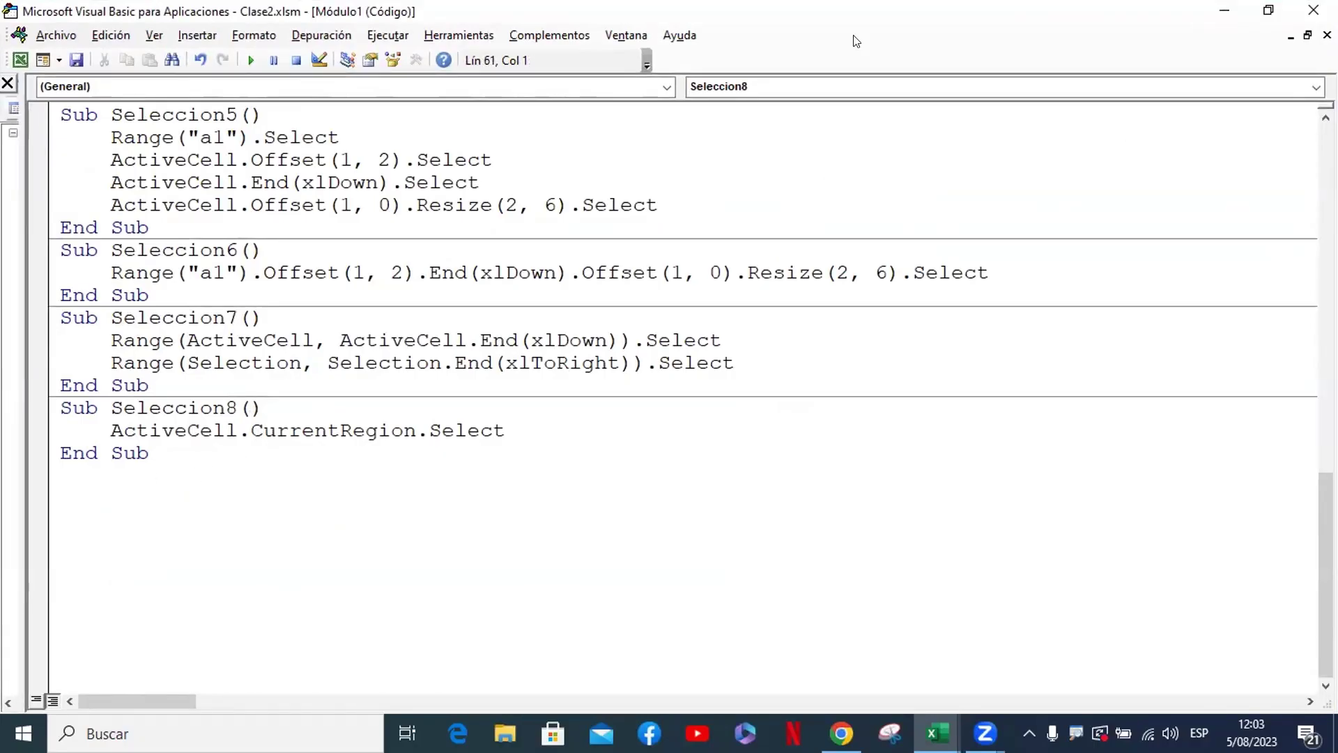
key("alt+F11")
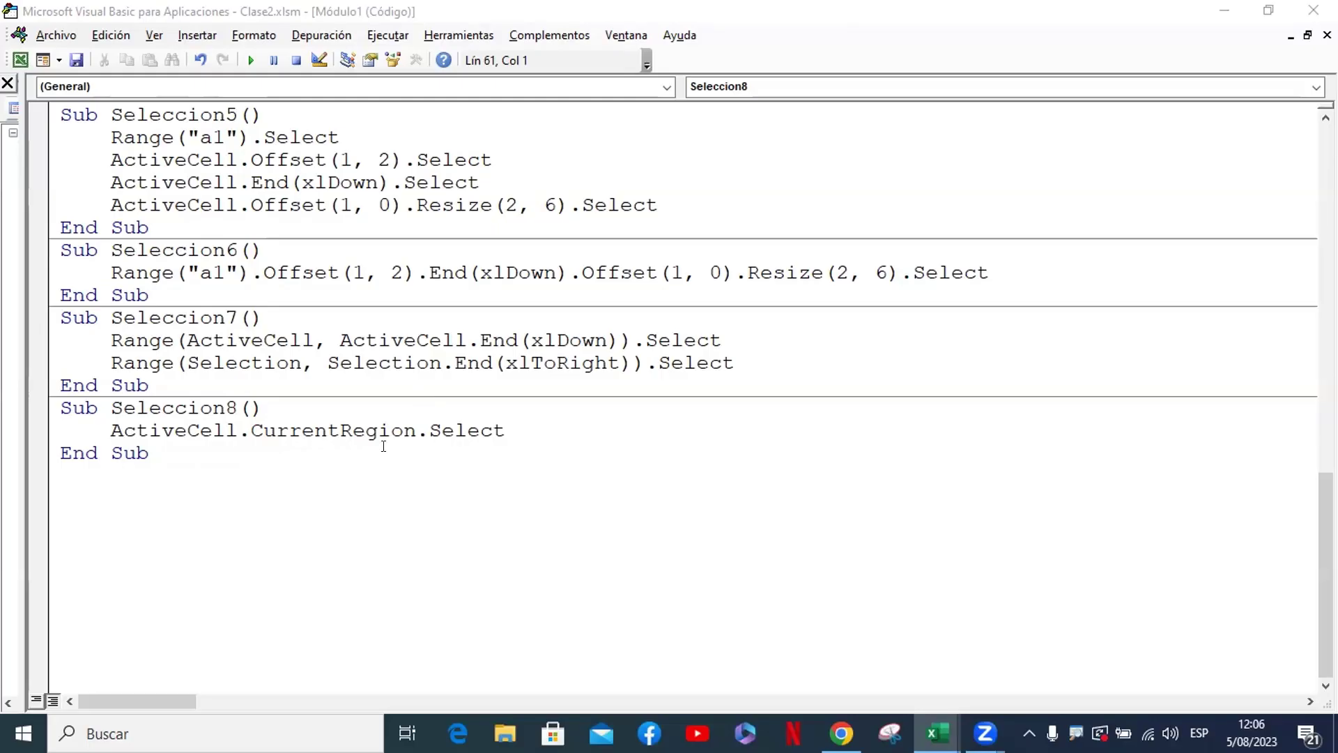
left_click(312, 470)
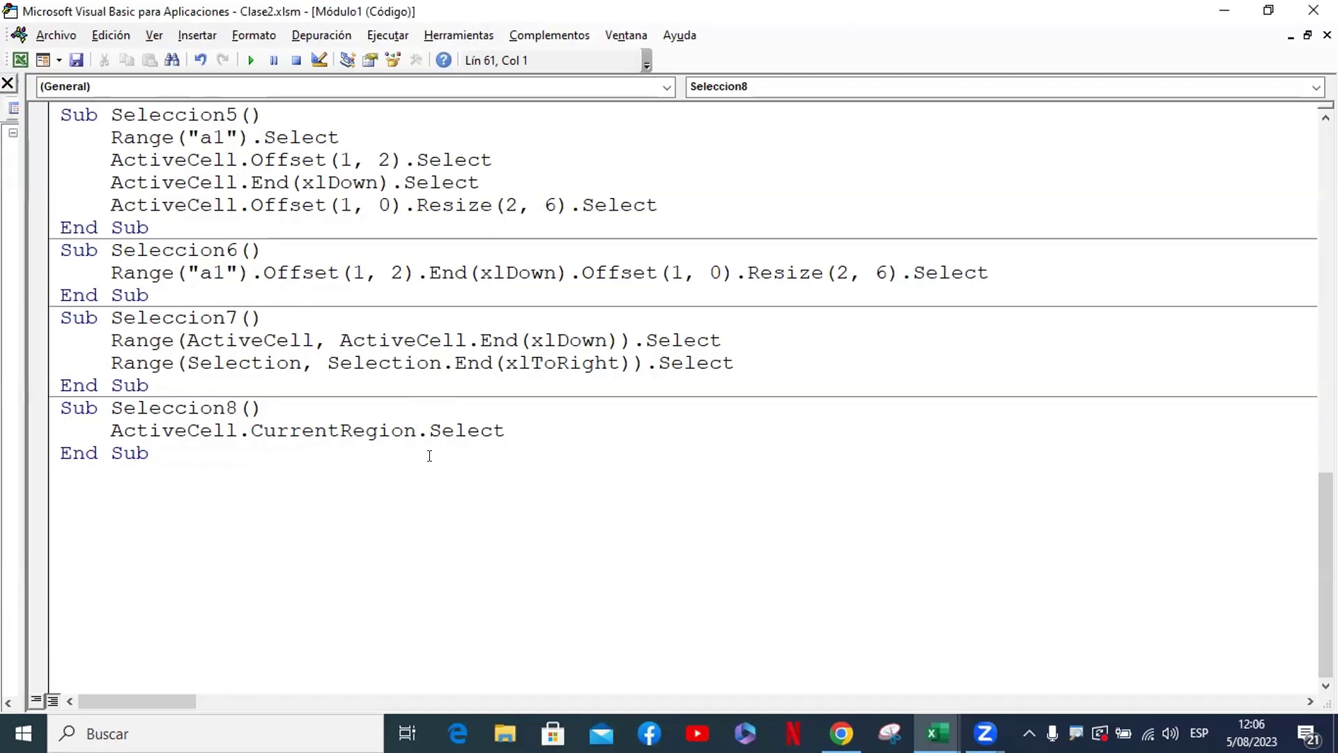
Write Sub Seleccion9 with ActiveCell.CurrentRegion.Select and Selection.Copy lines
type("Sub ")
type("Selecci")
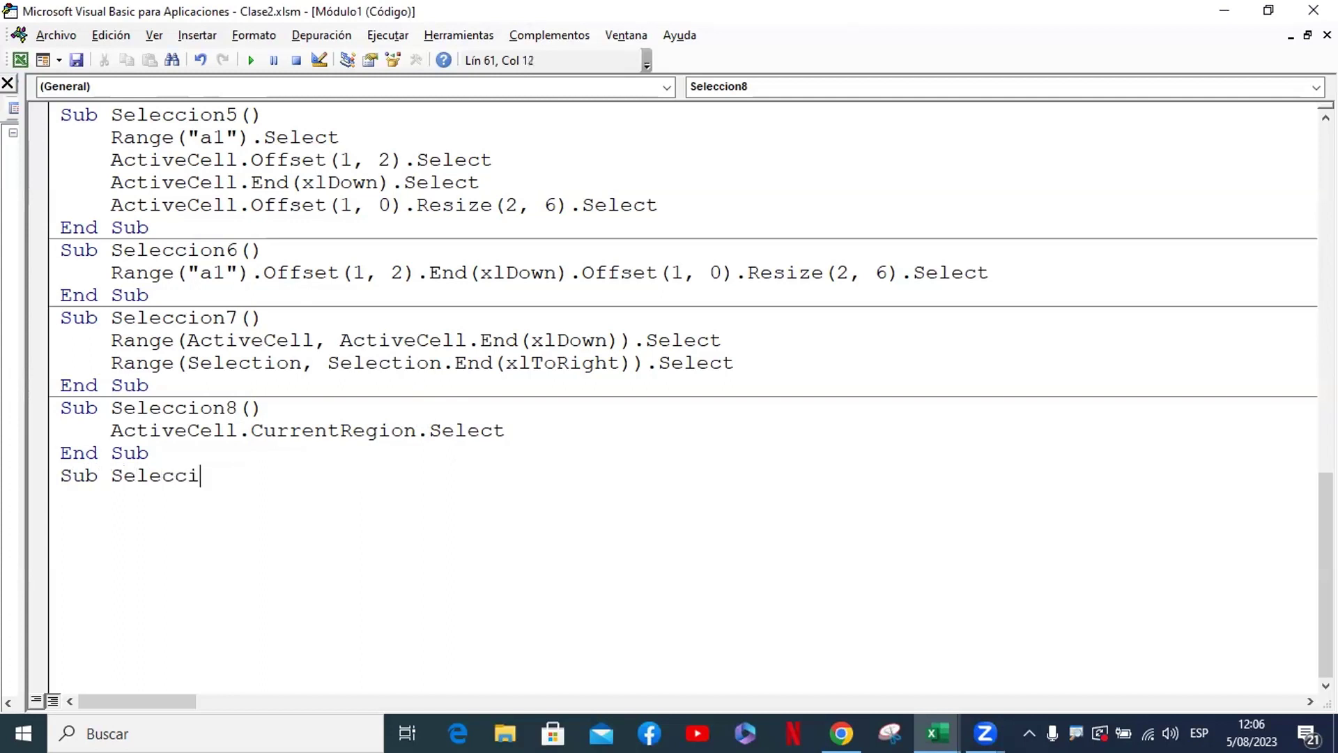
type("on9")
key("Return")
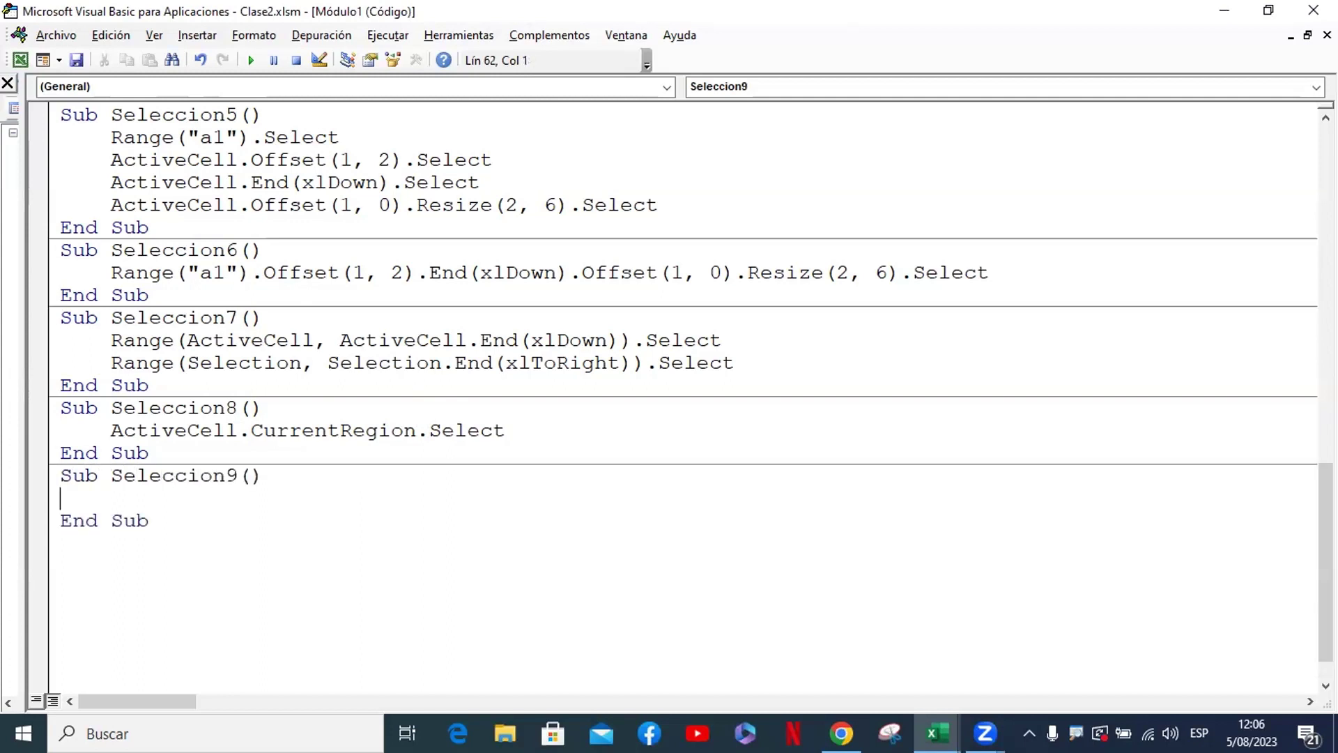
key("Tab")
type("ac")
type("tivecell")
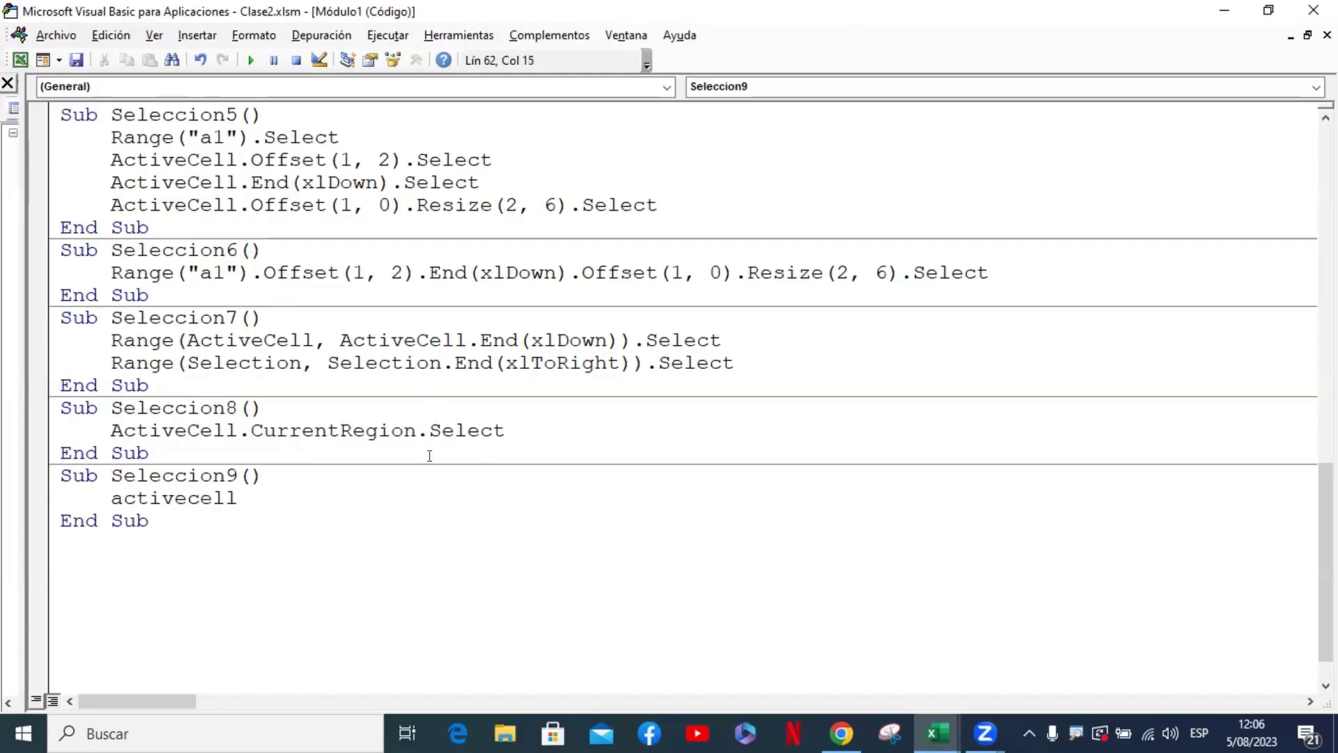
type(".cu")
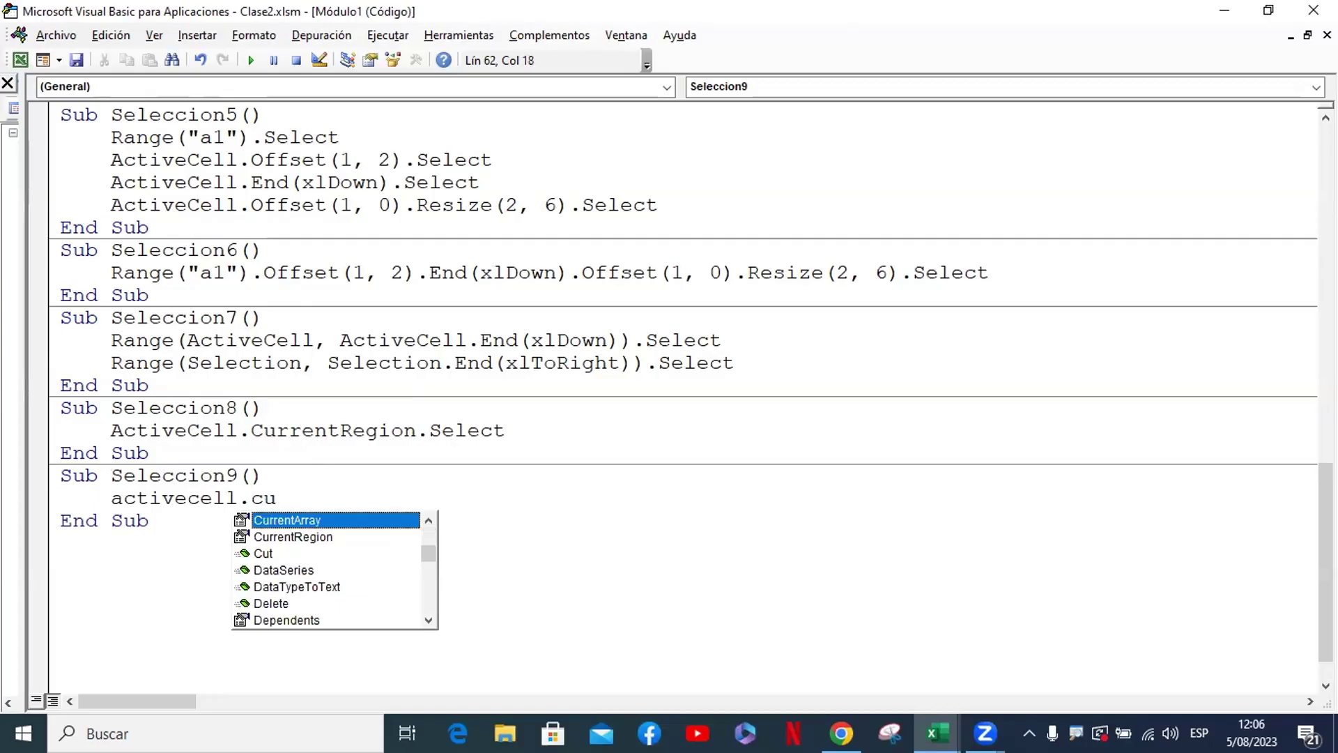
key("Down")
key("Tab")
type(".se")
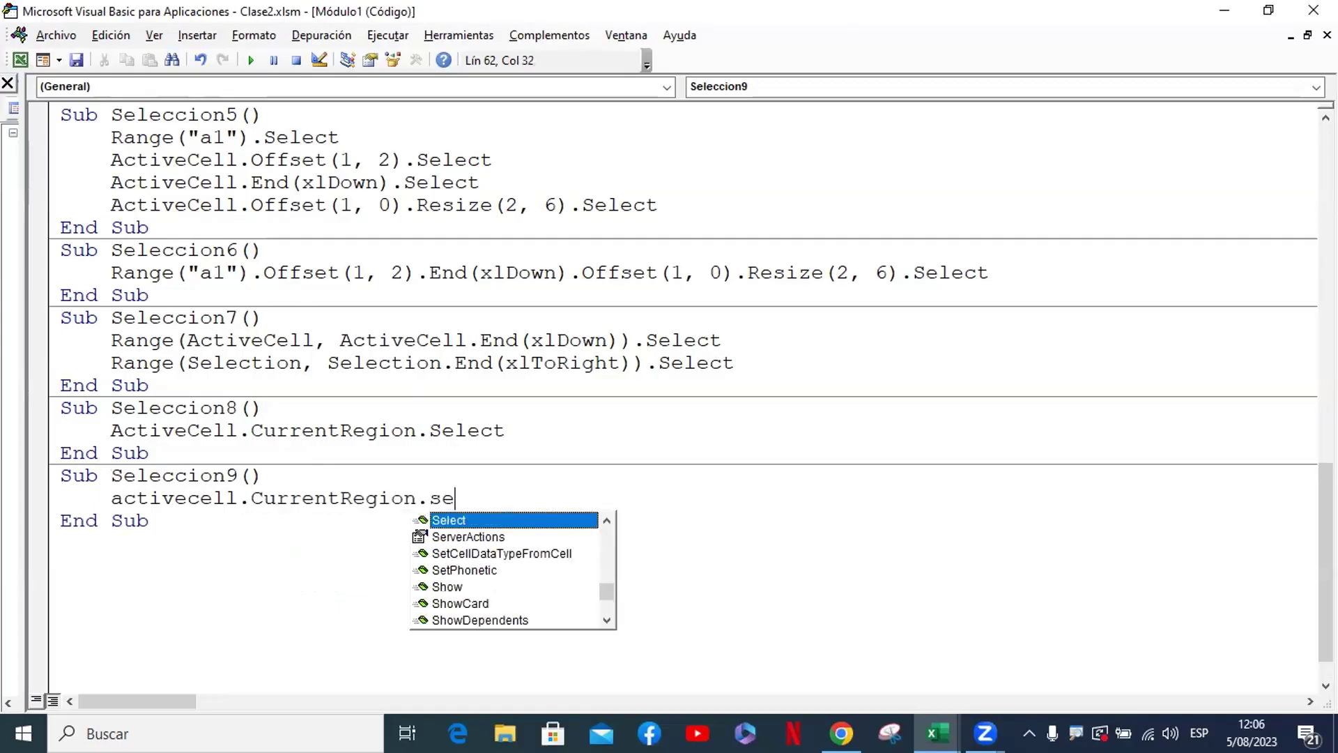
key("Tab")
key("Return")
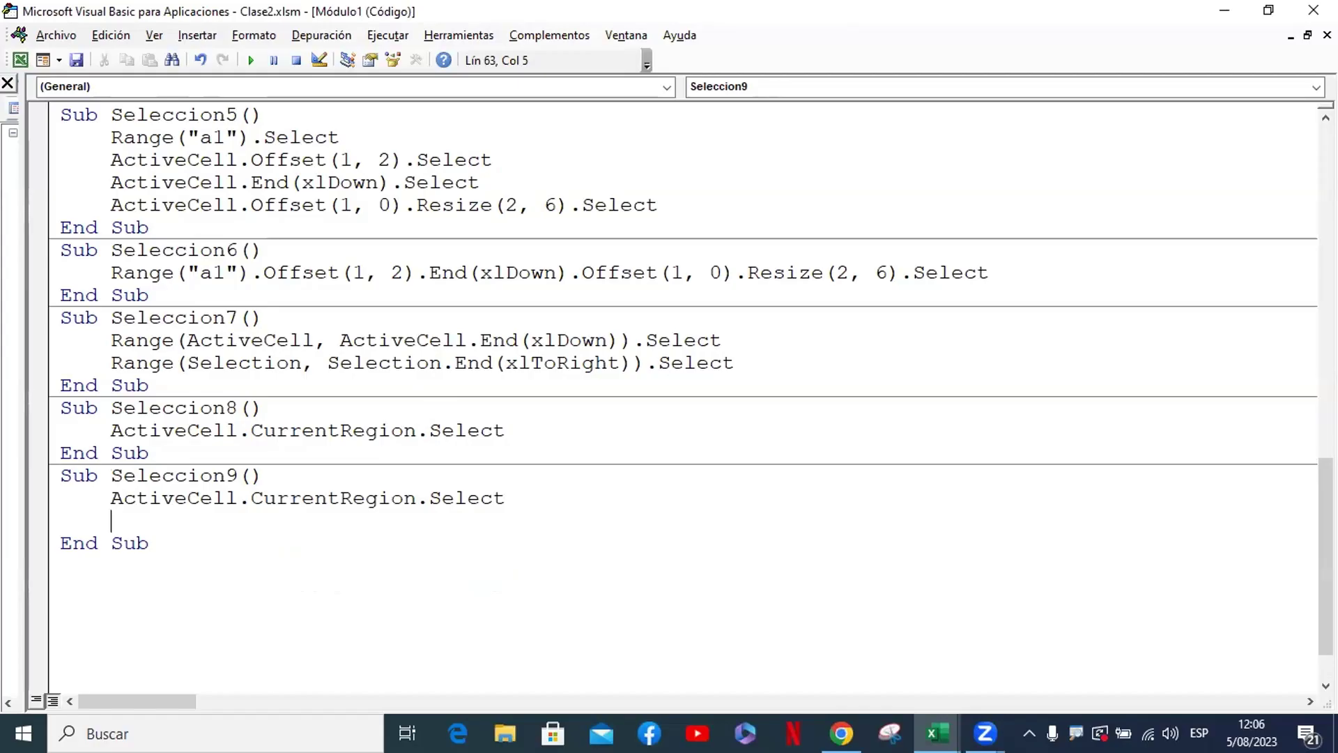
type("selec")
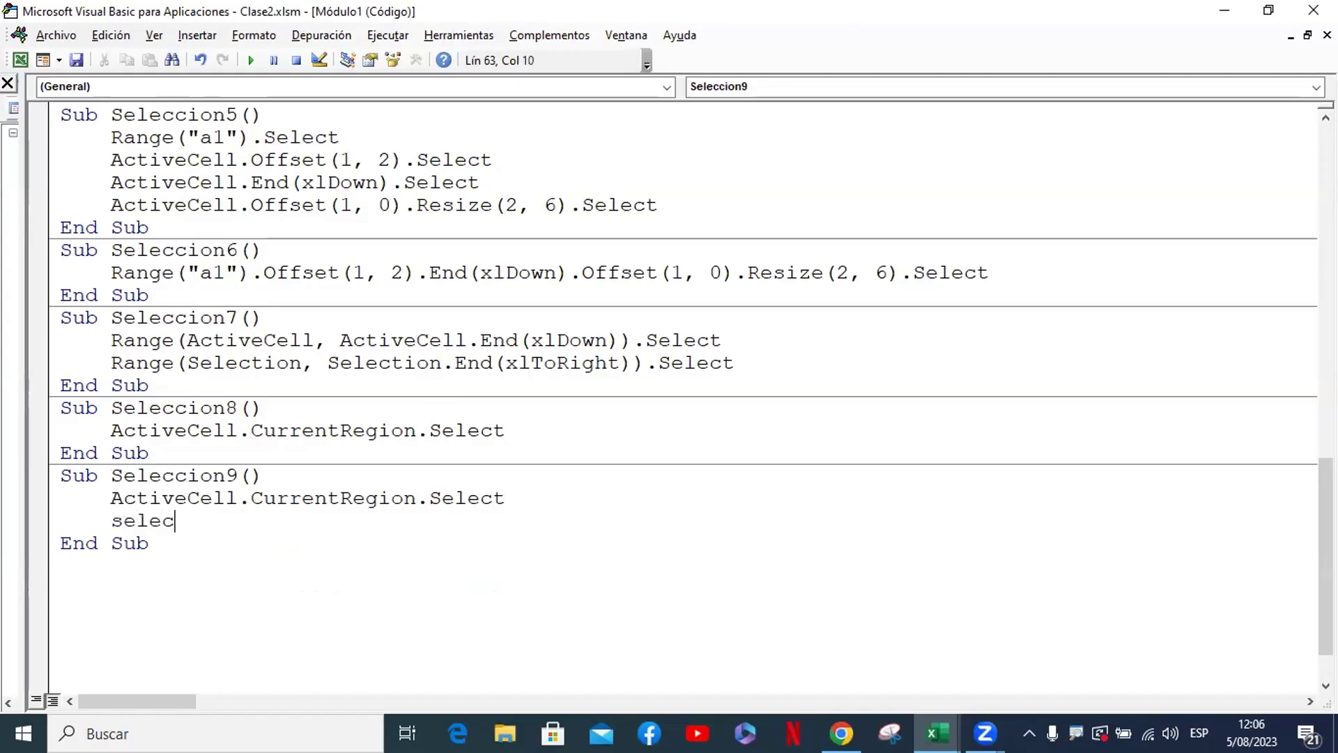
type("tion.")
type("cop")
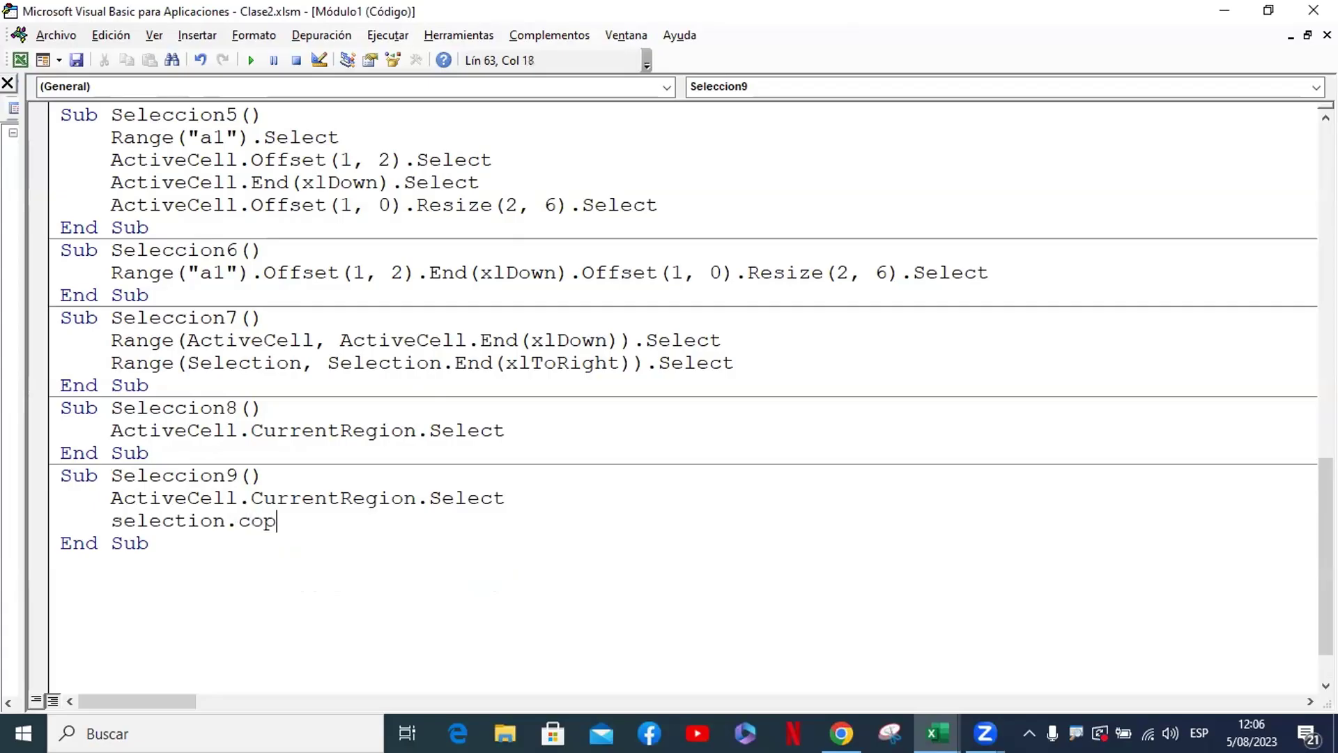
type("y")
key("Return")
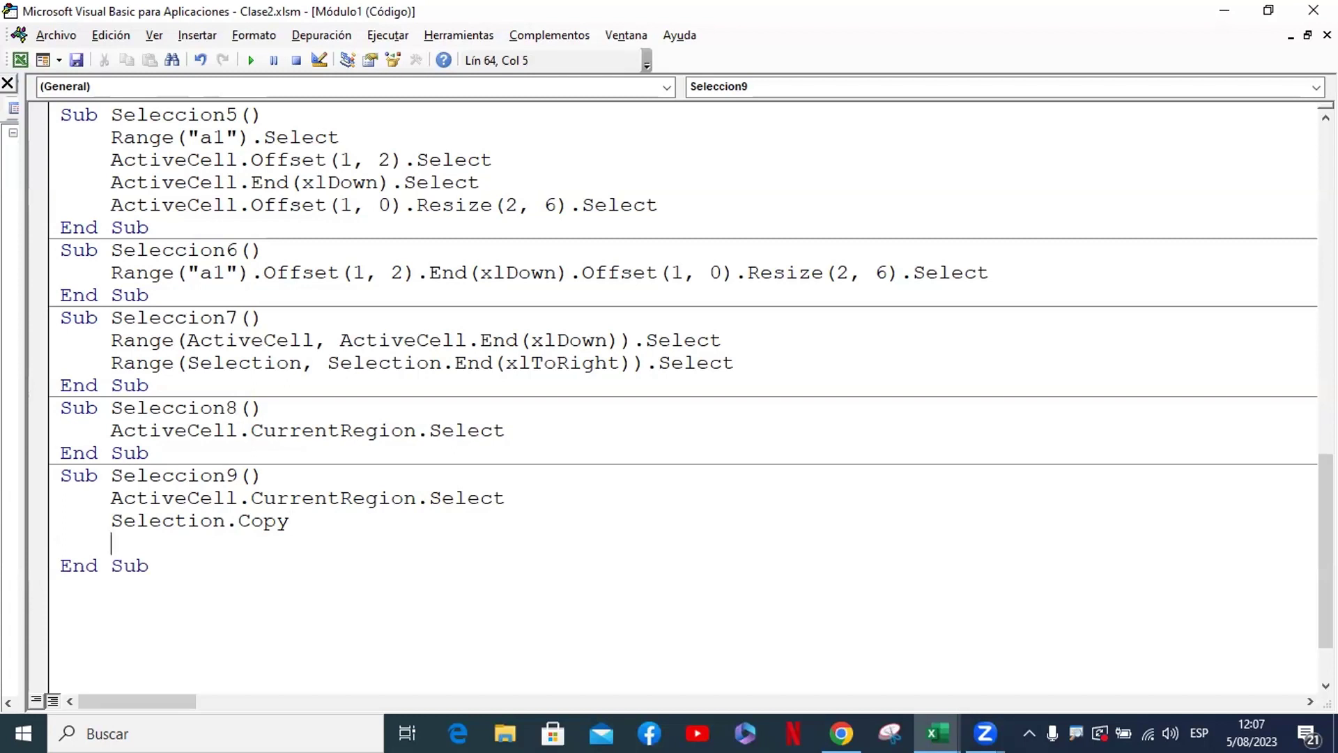
Look over the workbook, then return to the code editor
left_click(21, 60)
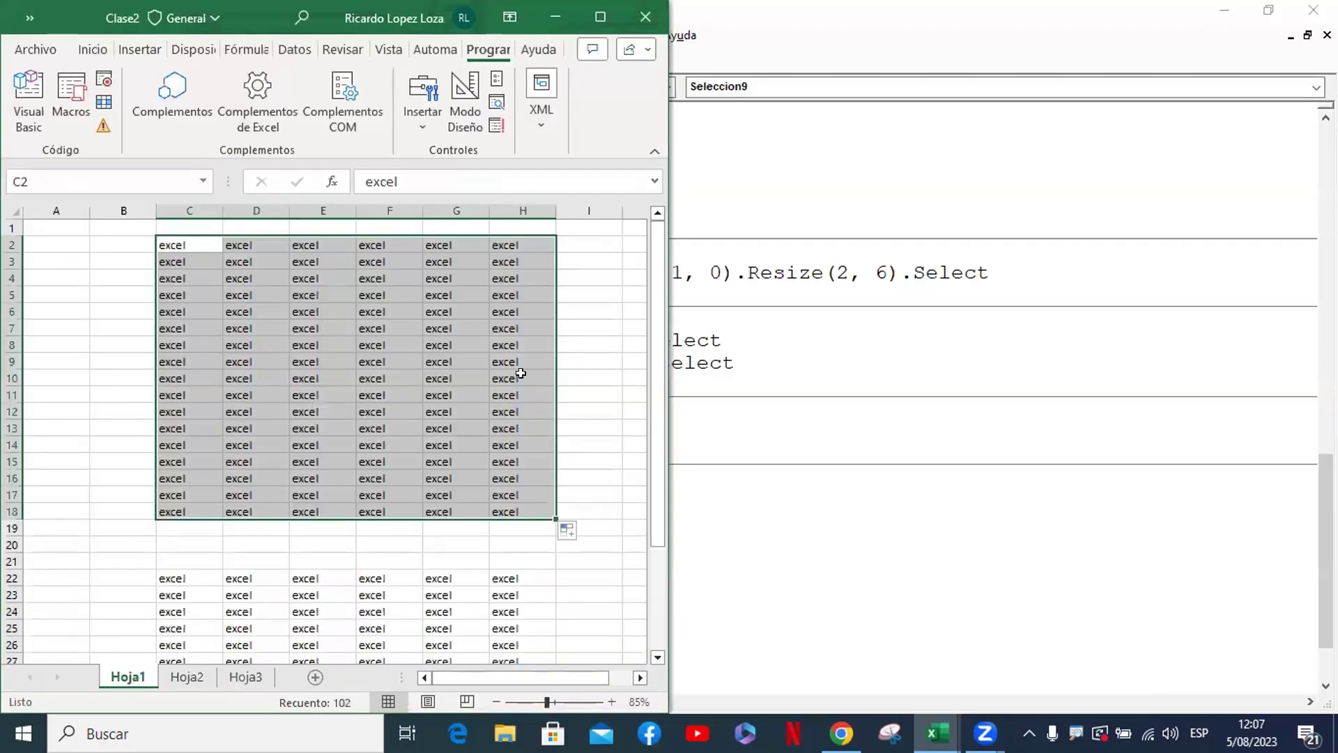
scroll(521, 371, "down", 1, "ctrl")
scroll(524, 359, "down", 1, "ctrl")
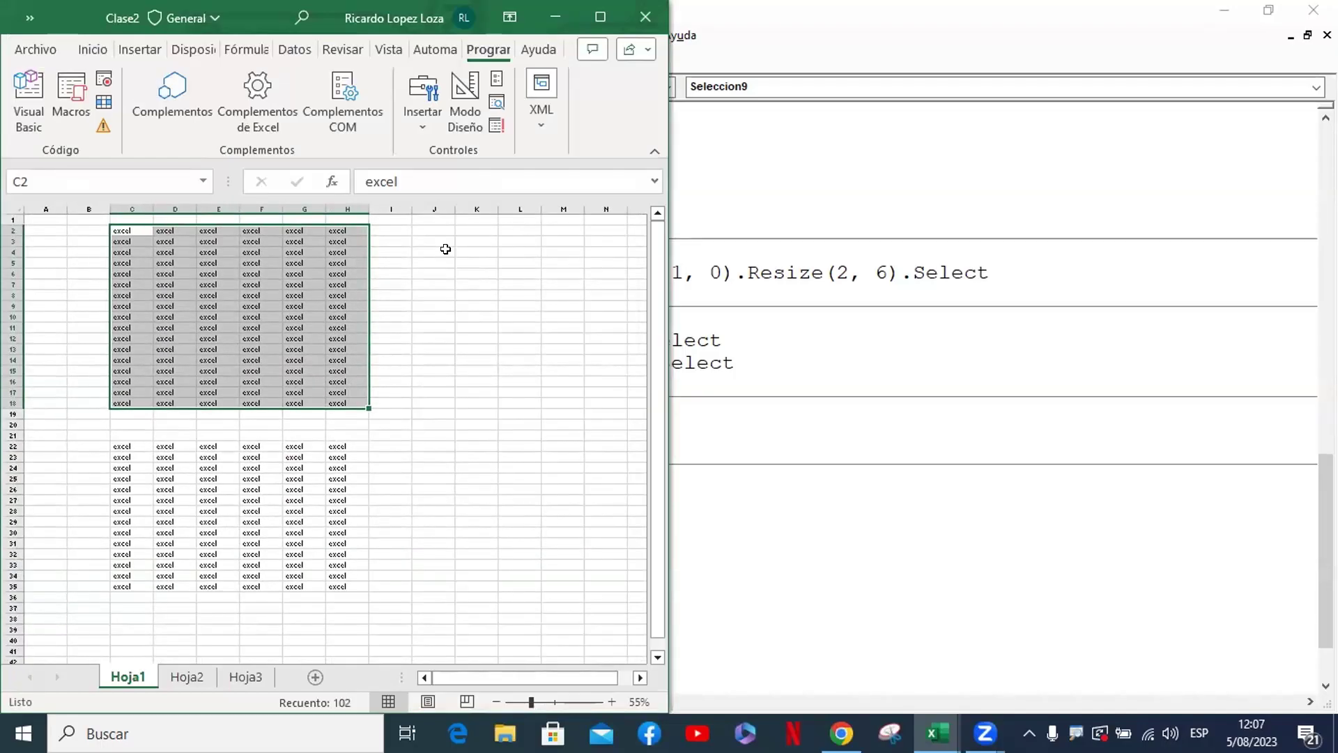
left_click(28, 101)
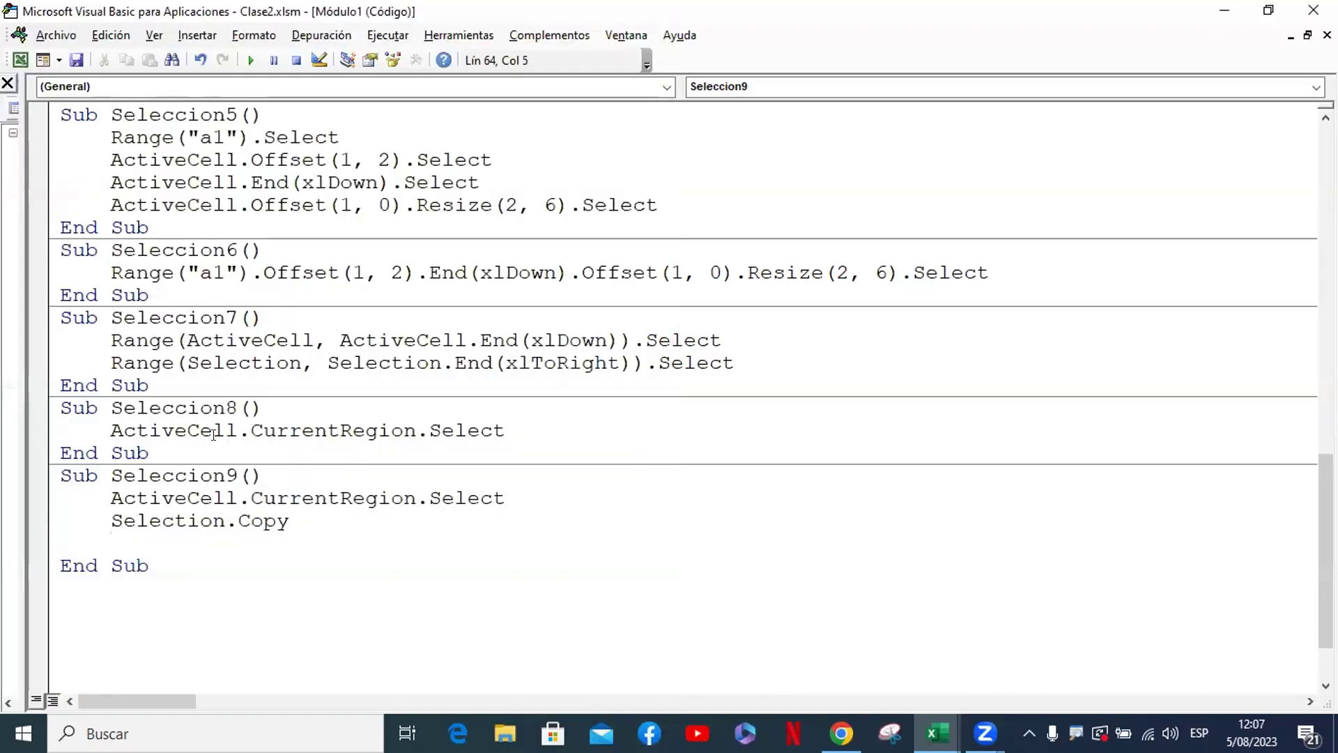
Add Range("k5").Select and ActiveSheet.Paste to Seleccion9, removing the trailing blank line
type("range")
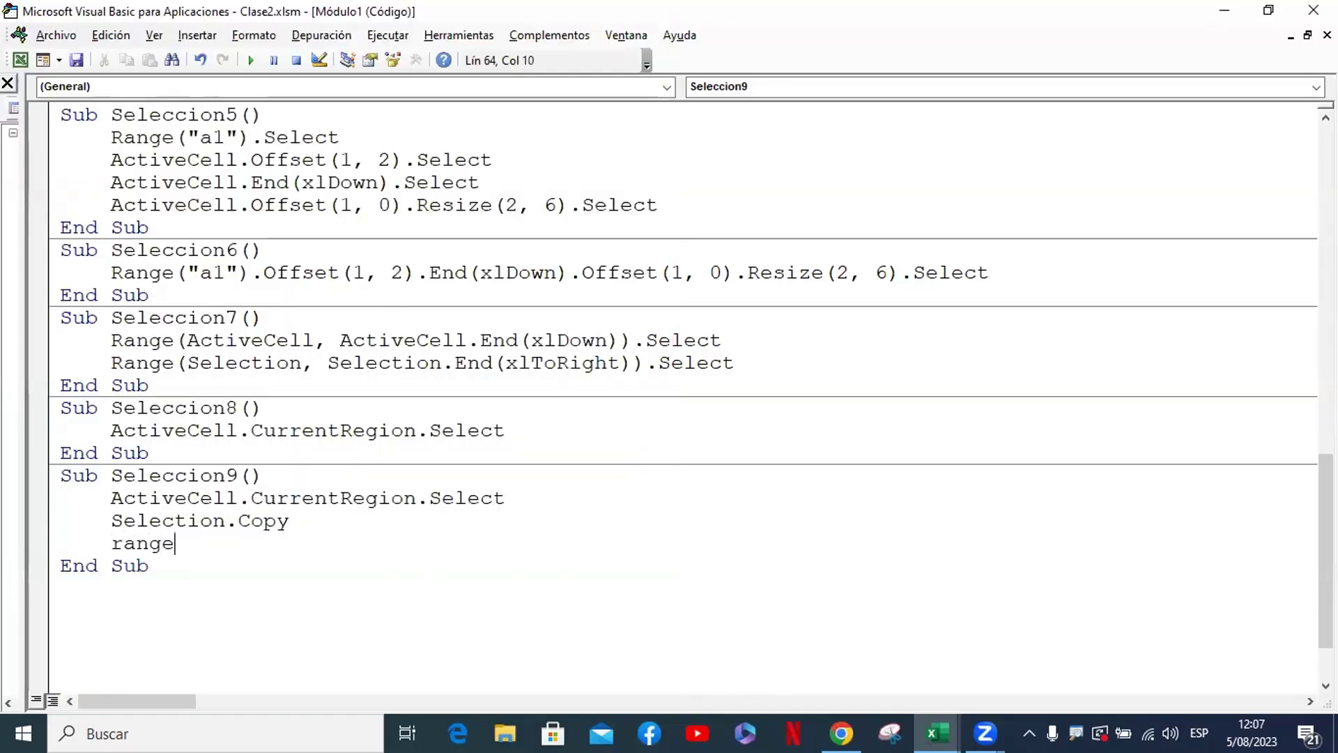
type("(")
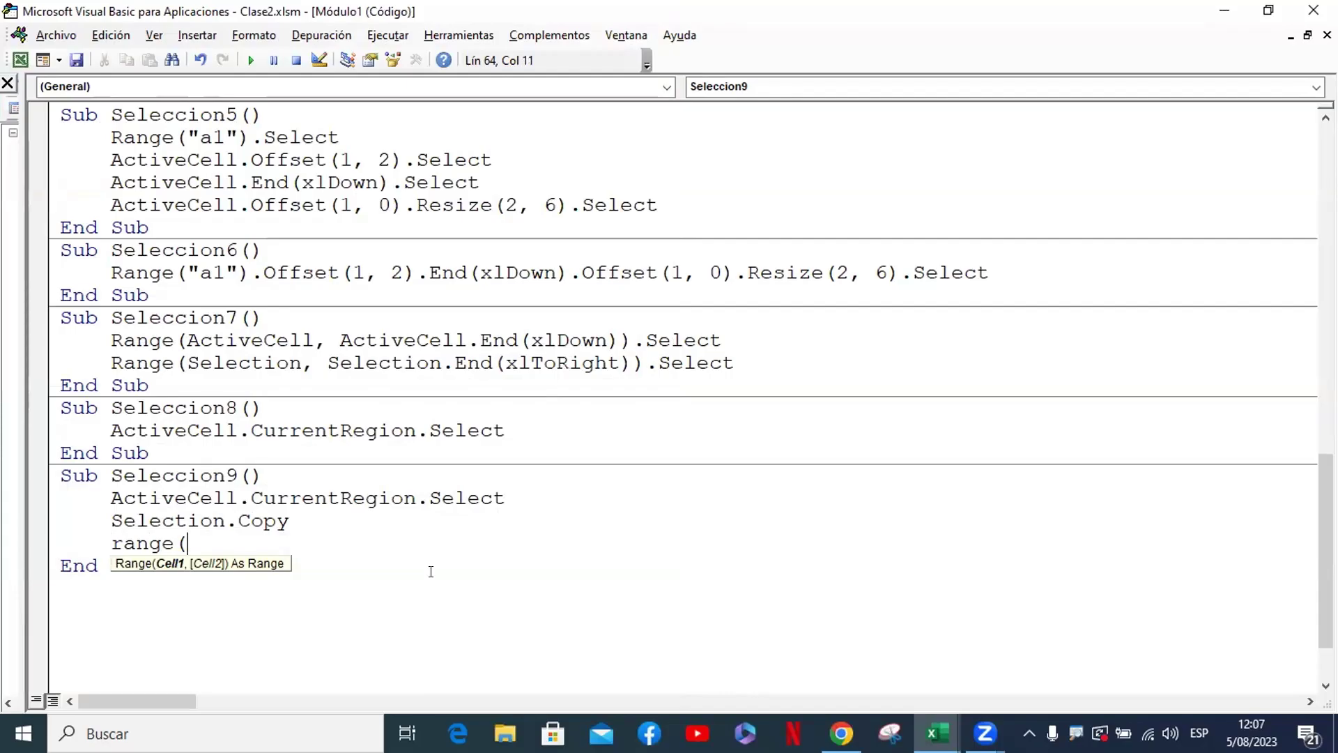
type("\"")
type("k5")
type("\").se")
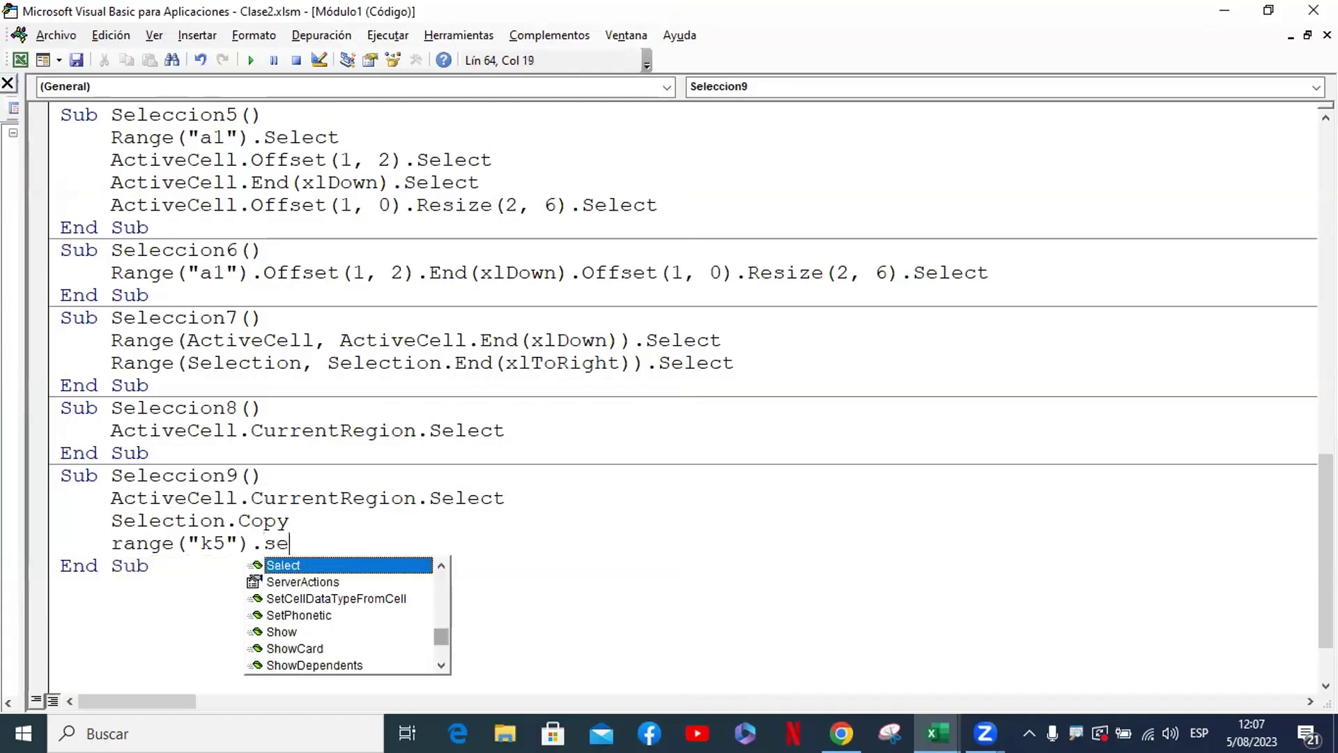
key("Tab")
key("Down")
key("Up")
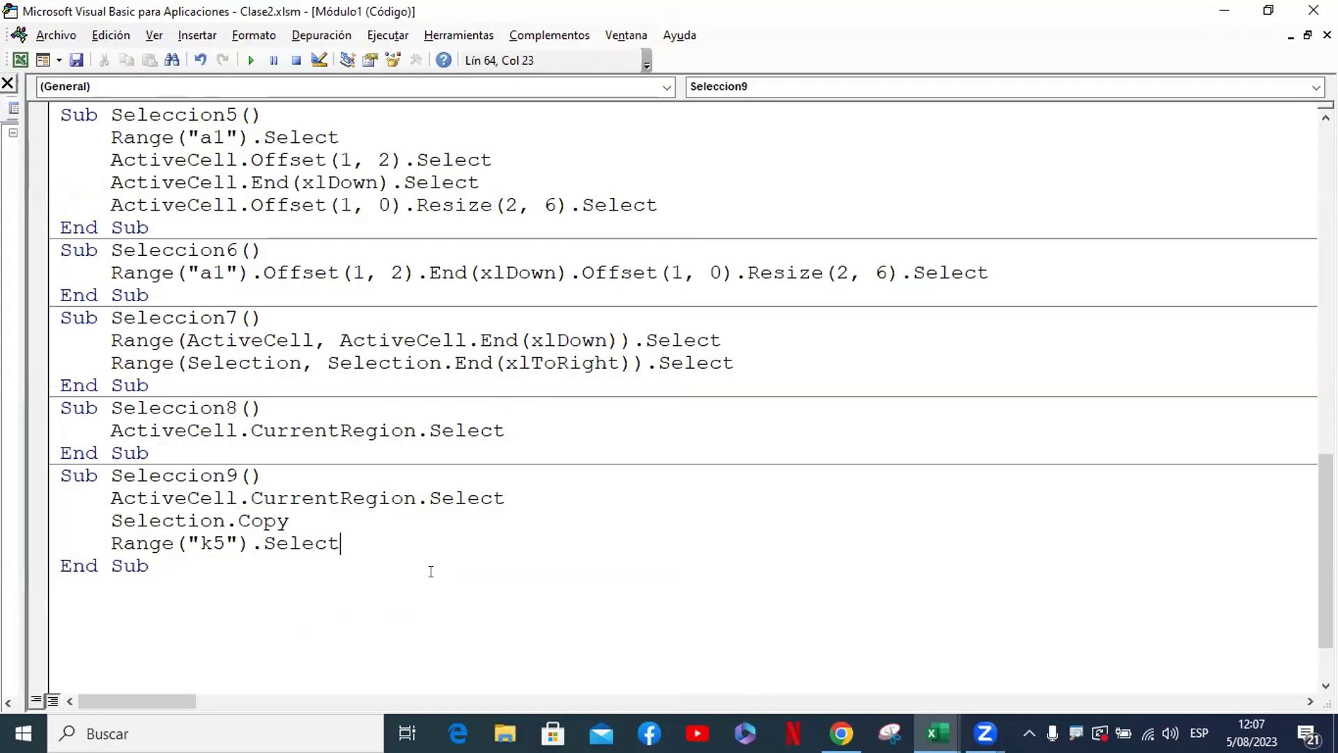
key("Return")
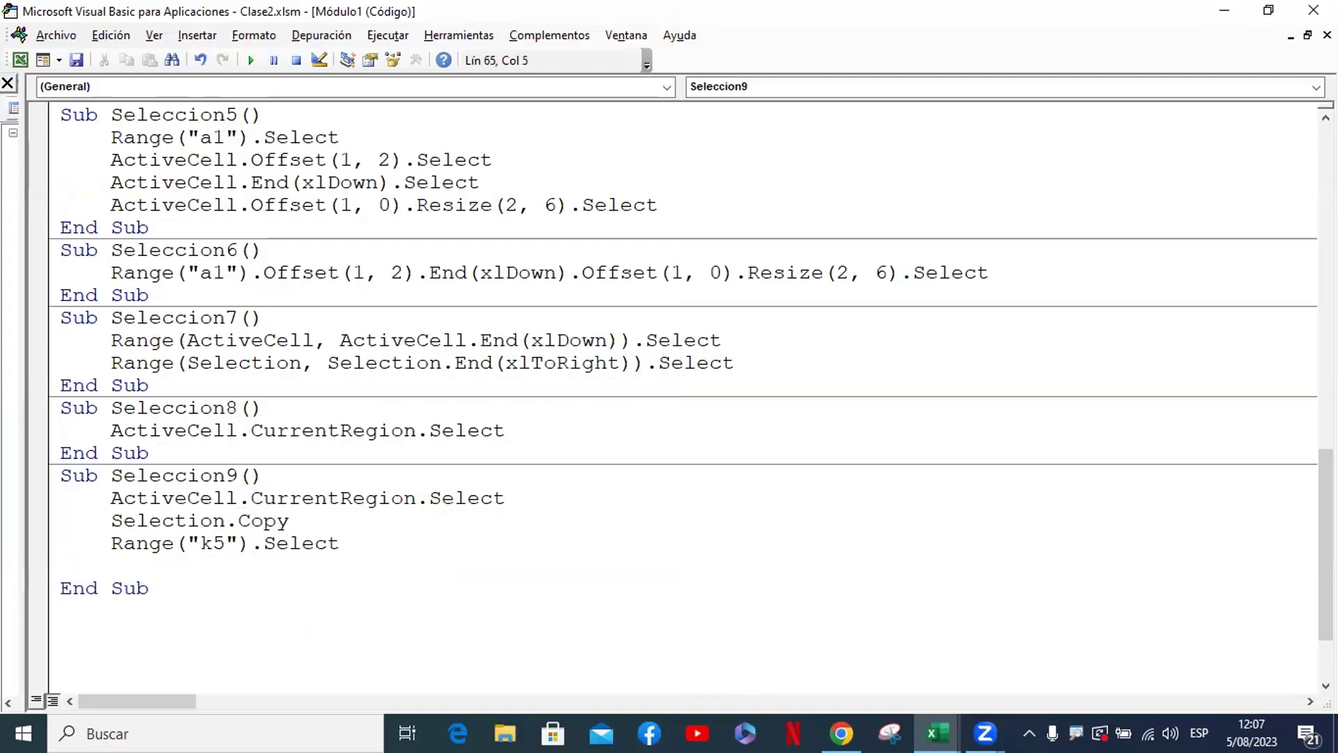
type("acti")
type("veshe")
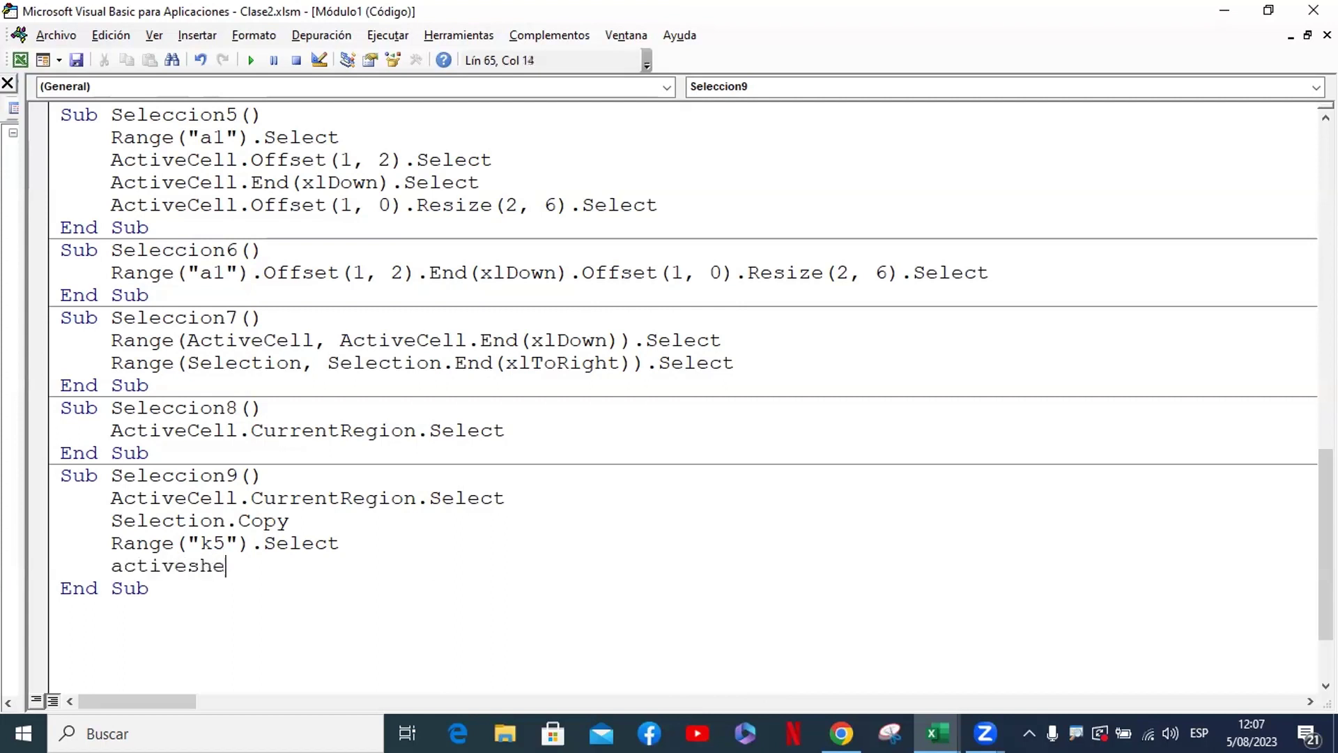
type("et")
type(".")
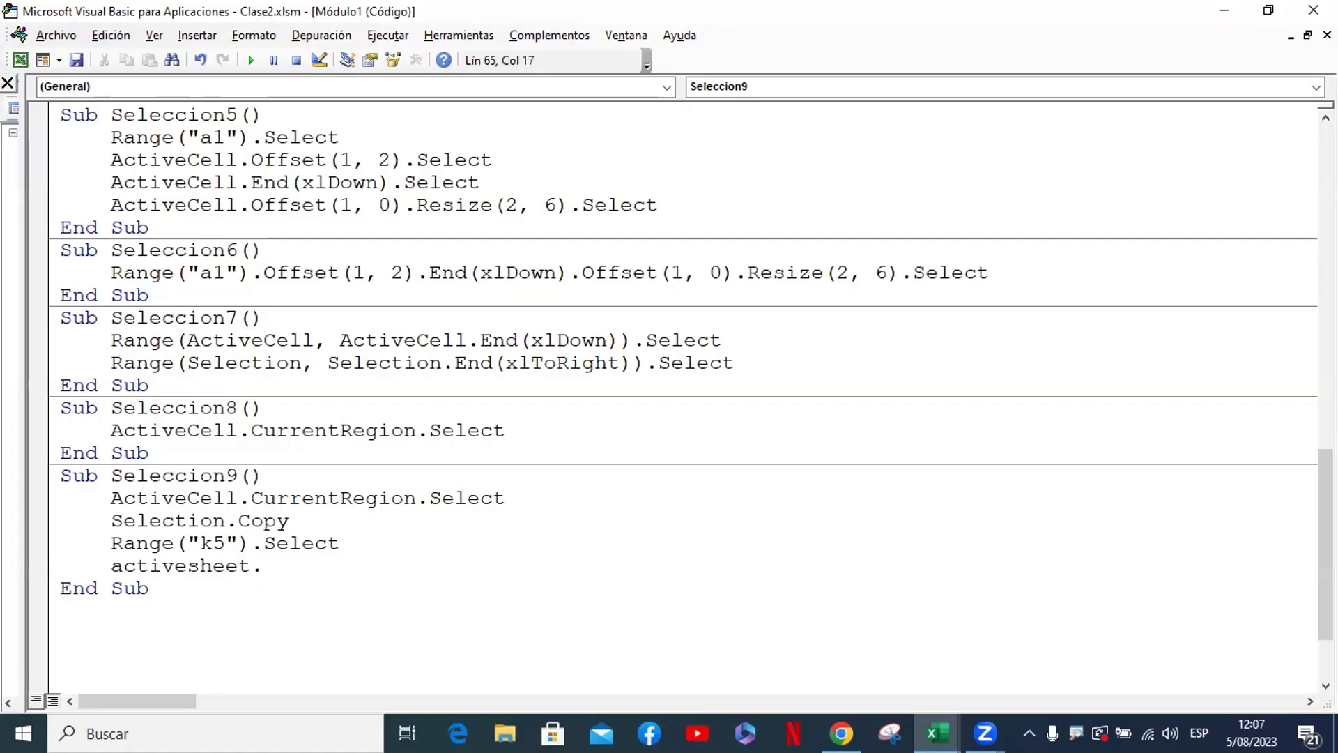
type("paste")
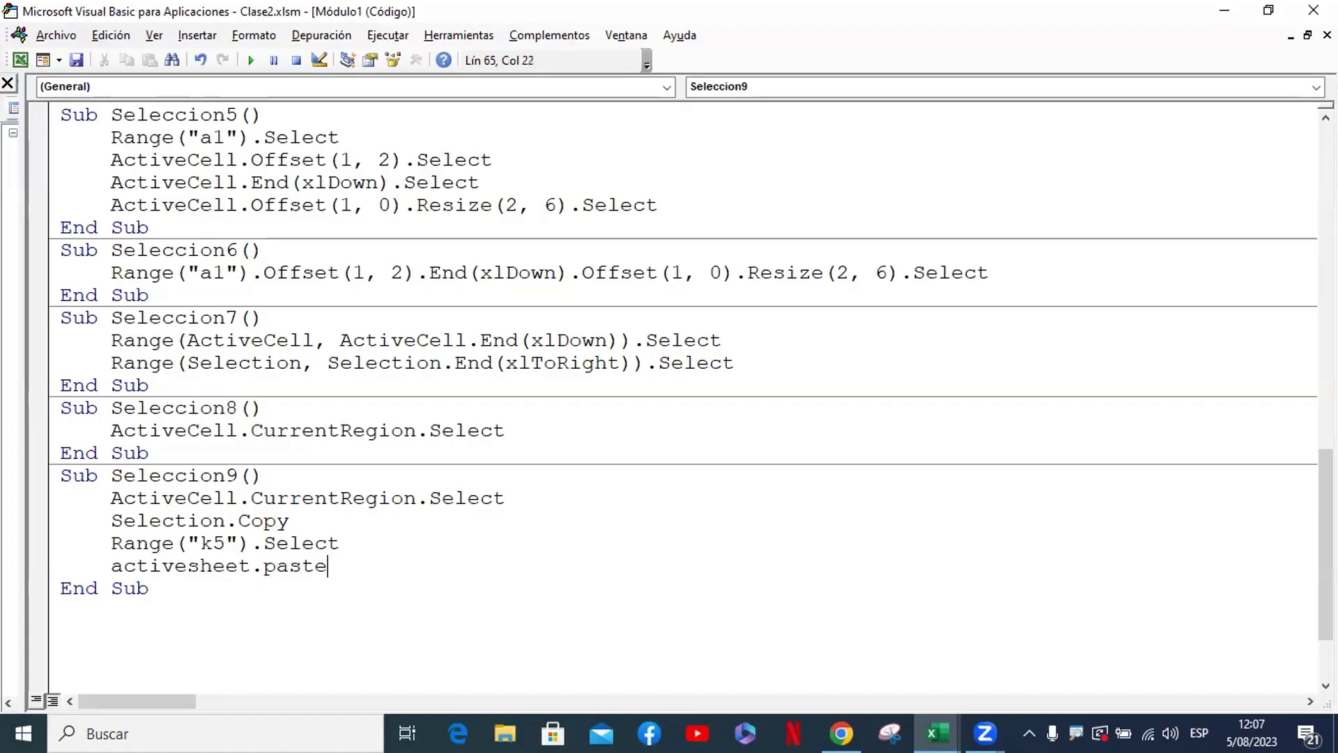
key("Return")
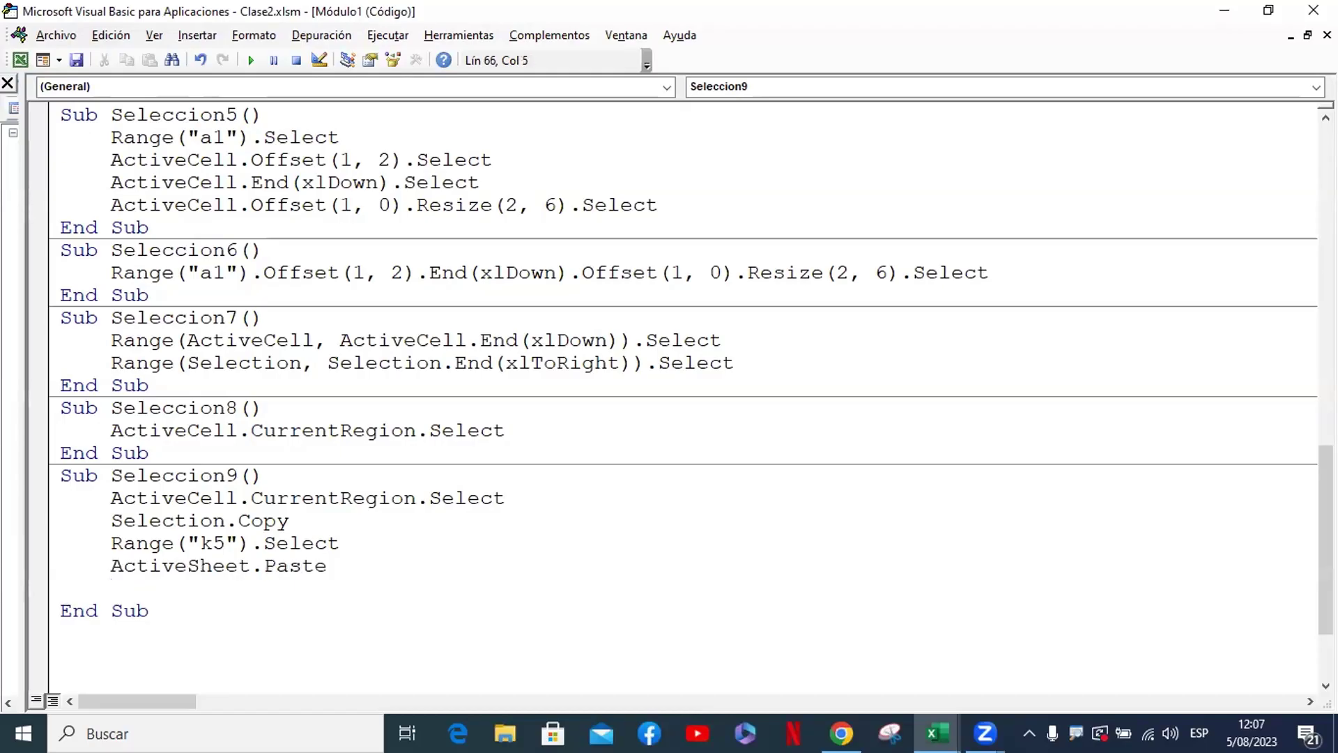
key("Down")
key("Up")
key("BackSpace")
key("BackSpace")
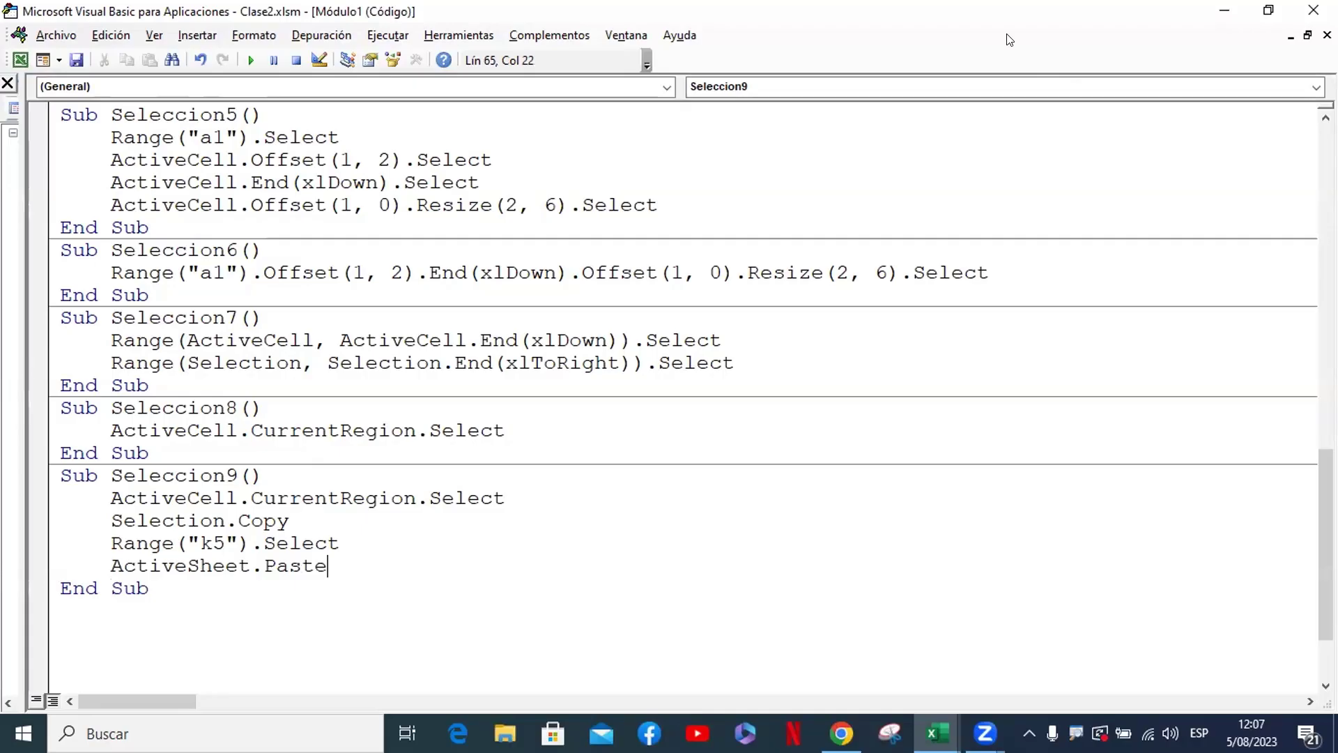
key("super+Down")
Starting from a cell in the word grid, step through Seleccion9 with F8, pasting the block at K5
left_click(432, 391)
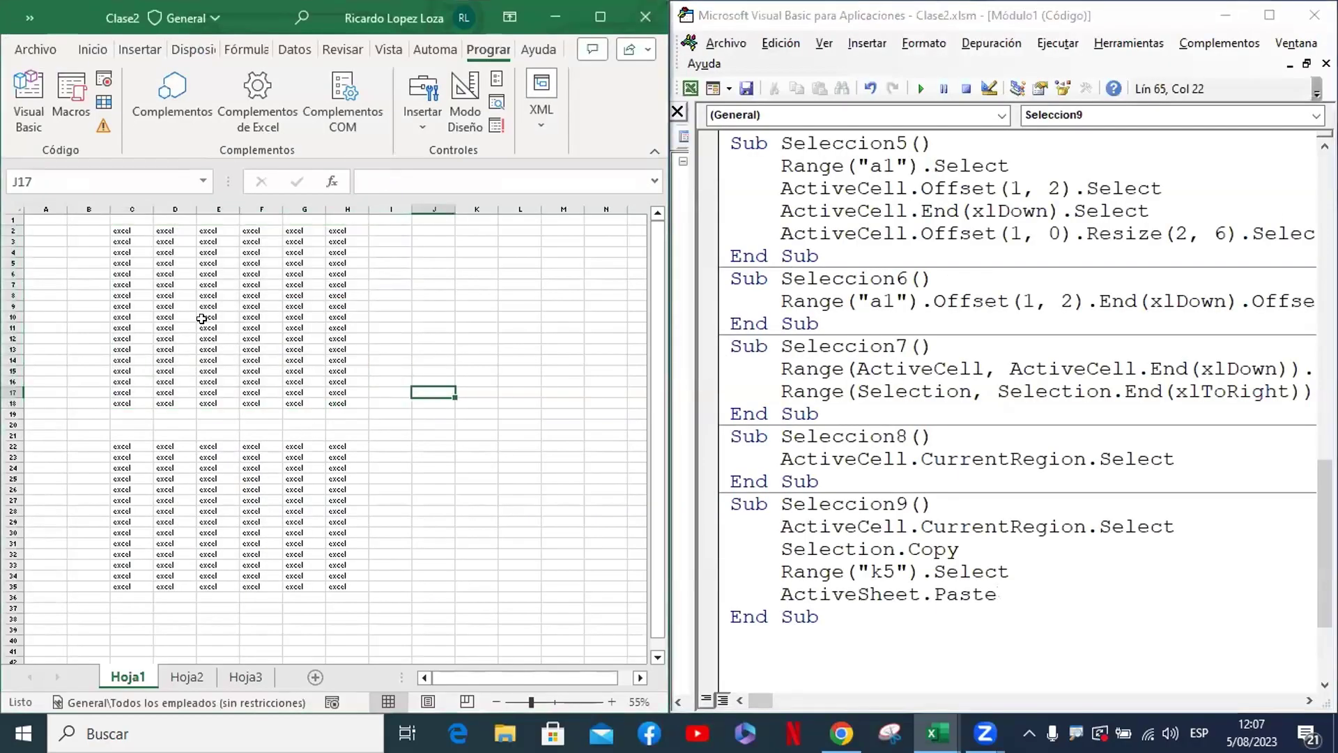
left_click(199, 295)
left_click(951, 499)
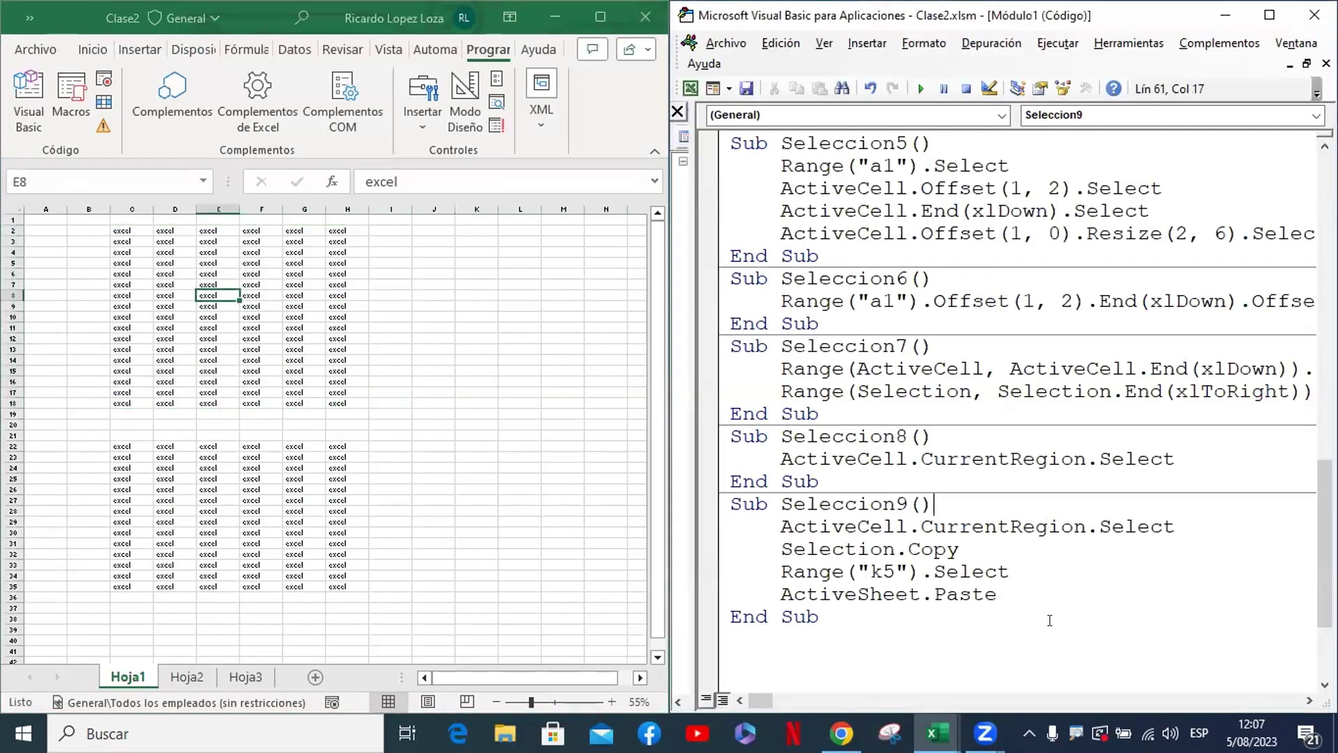
scroll(1058, 603, "down", 2)
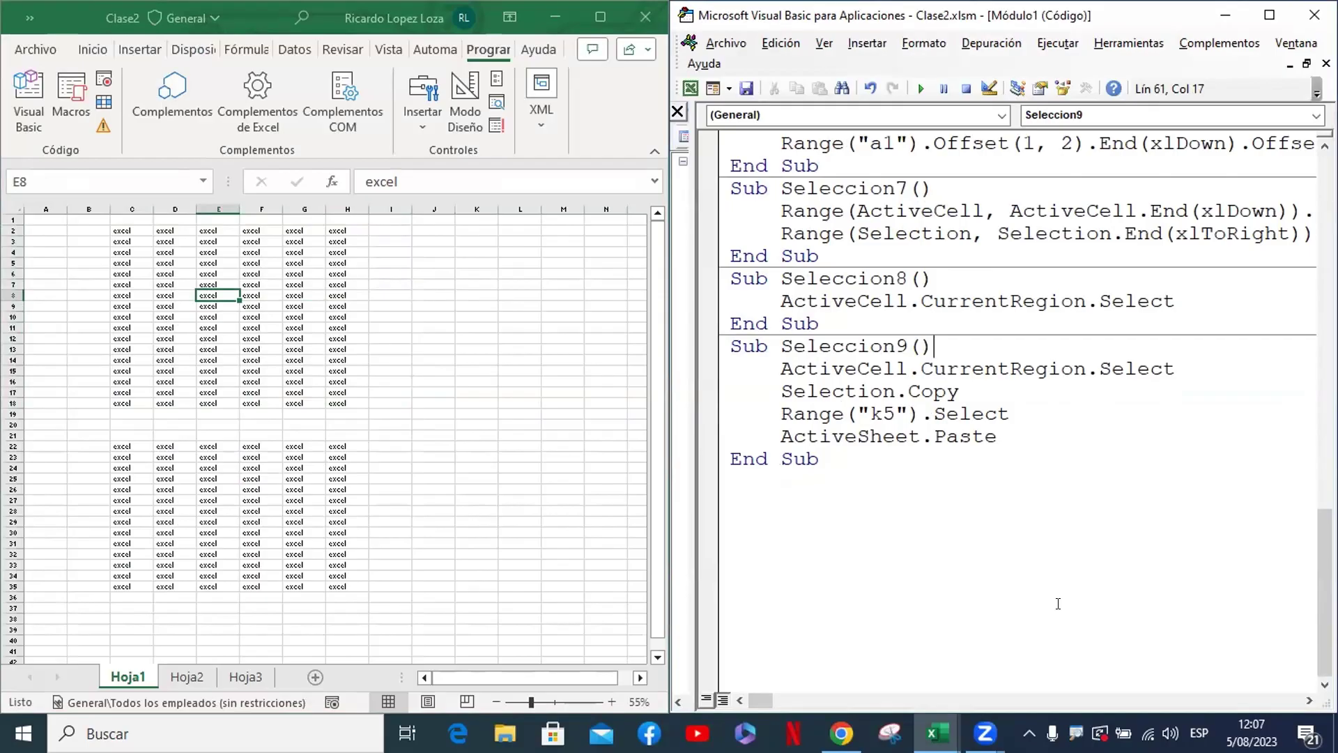
key("F8")
key("F8")
key("F8")
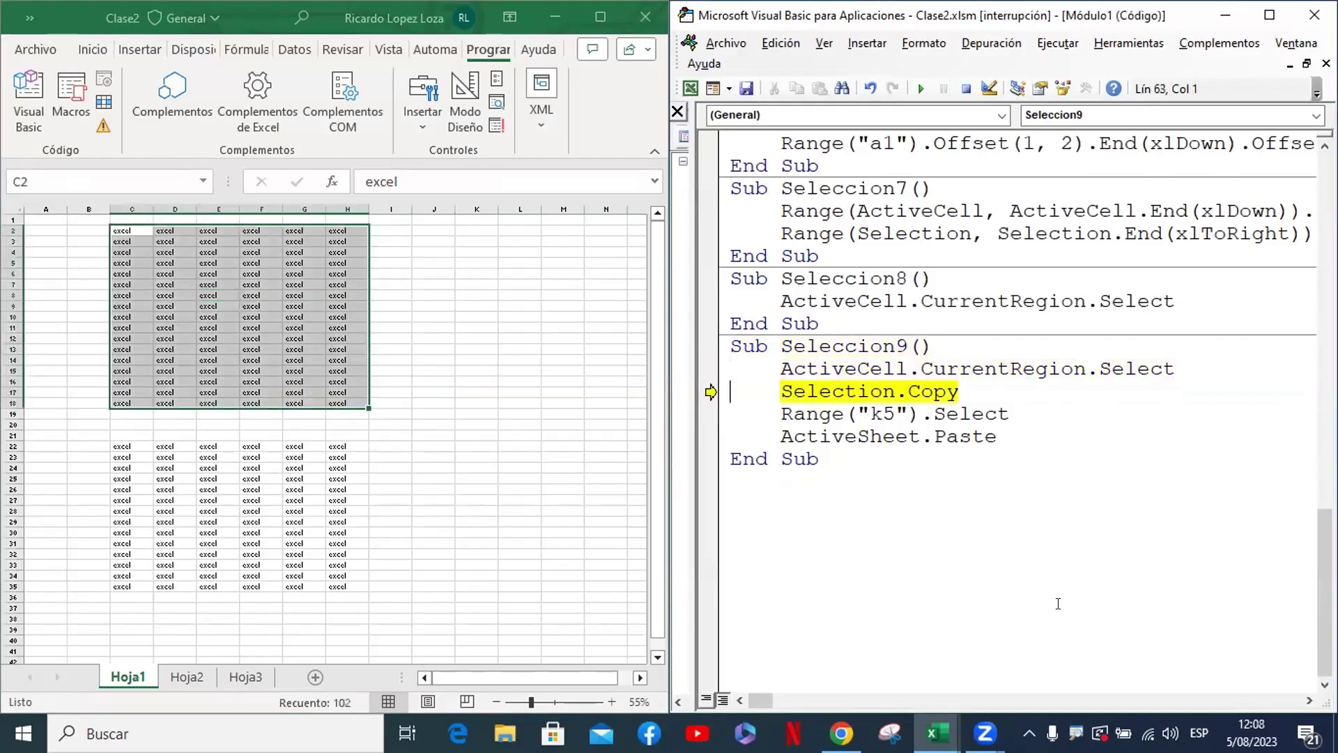
key("F8")
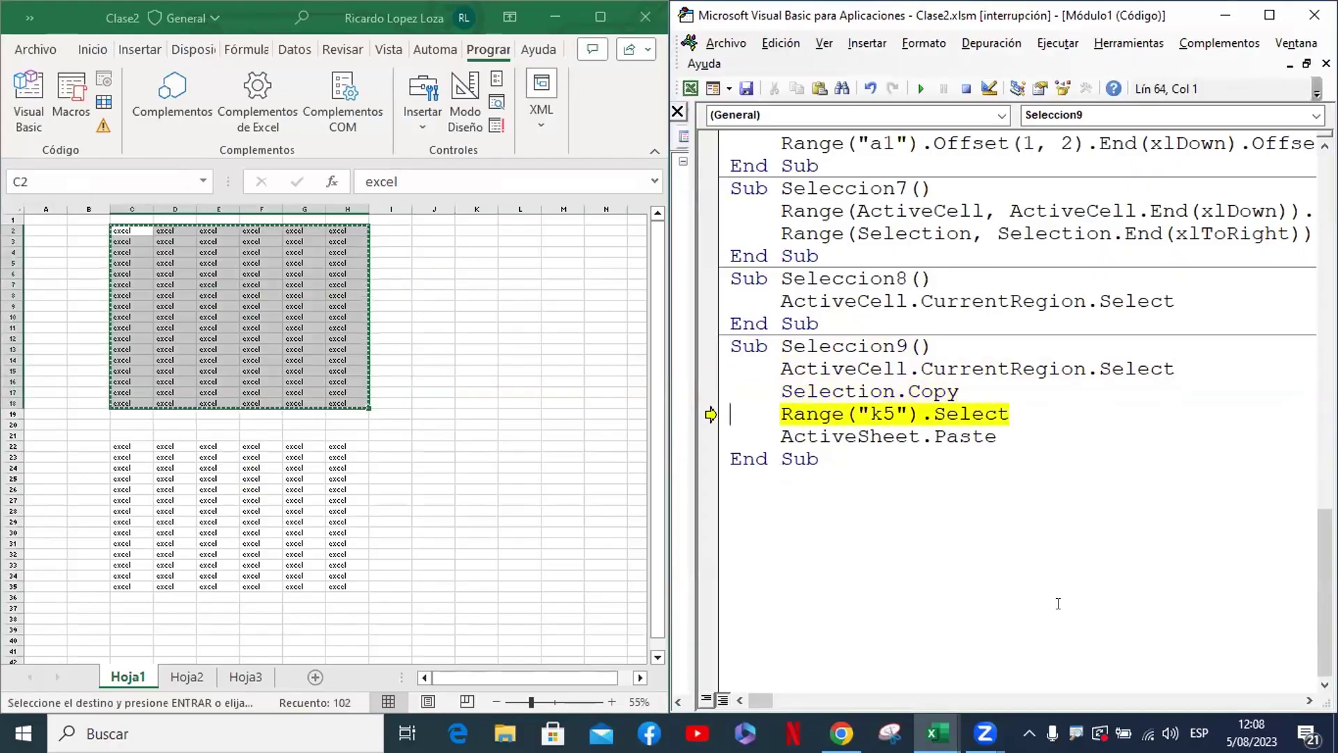
key("F8")
key("F8")
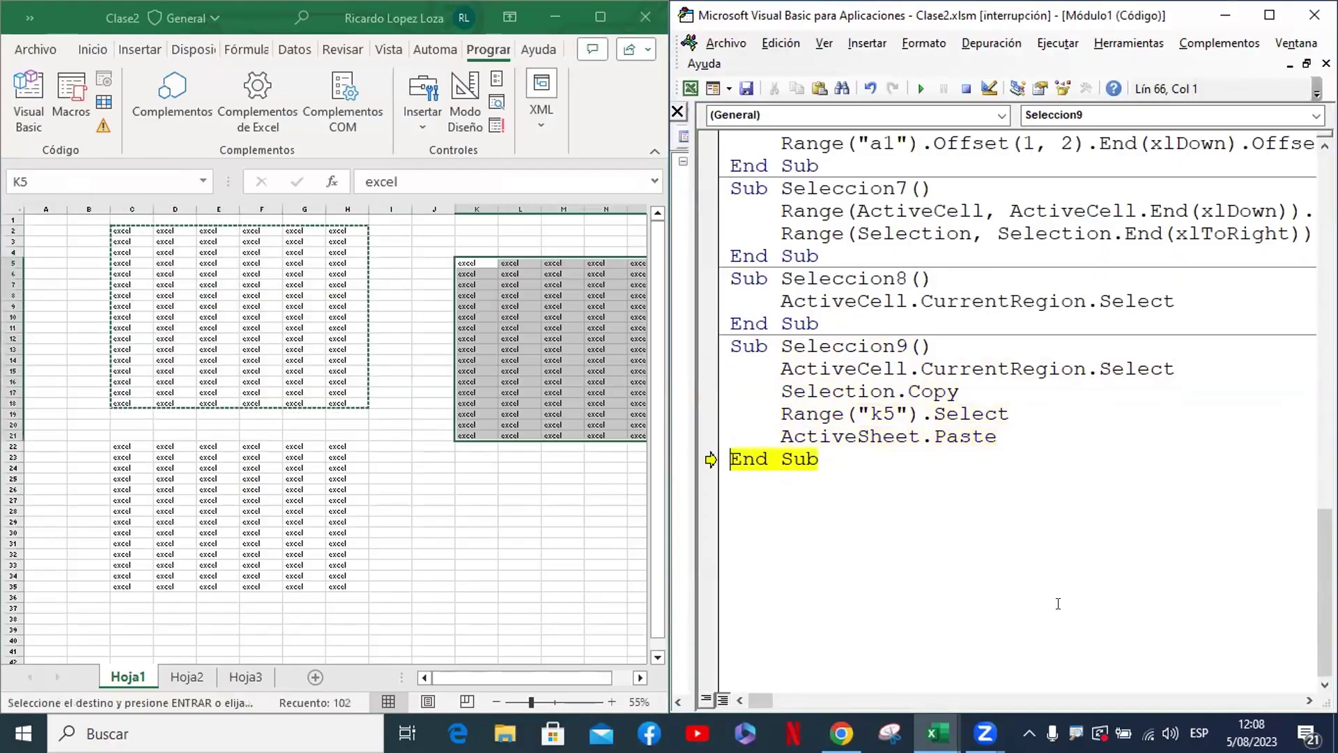
key("F8")
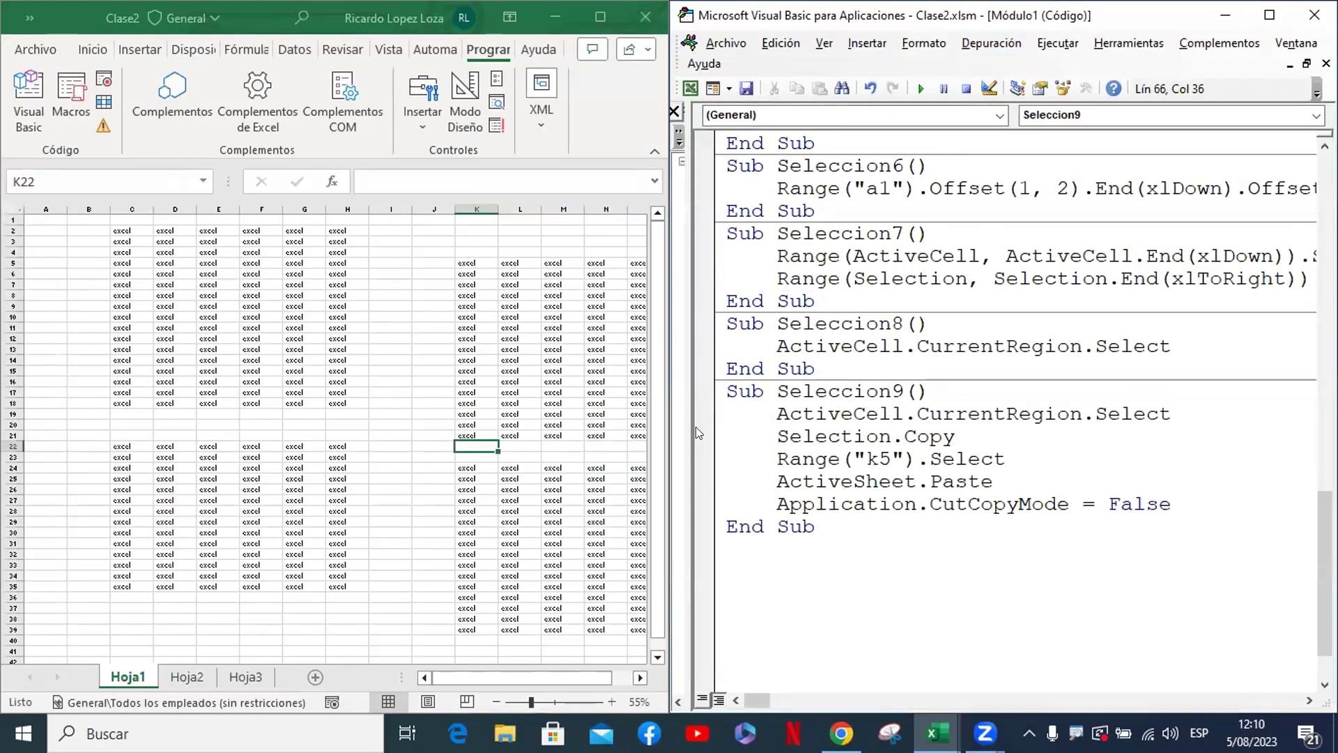
Delete the pasted copy in columns K–P and select cell E7 in the original grid
left_click(594, 391)
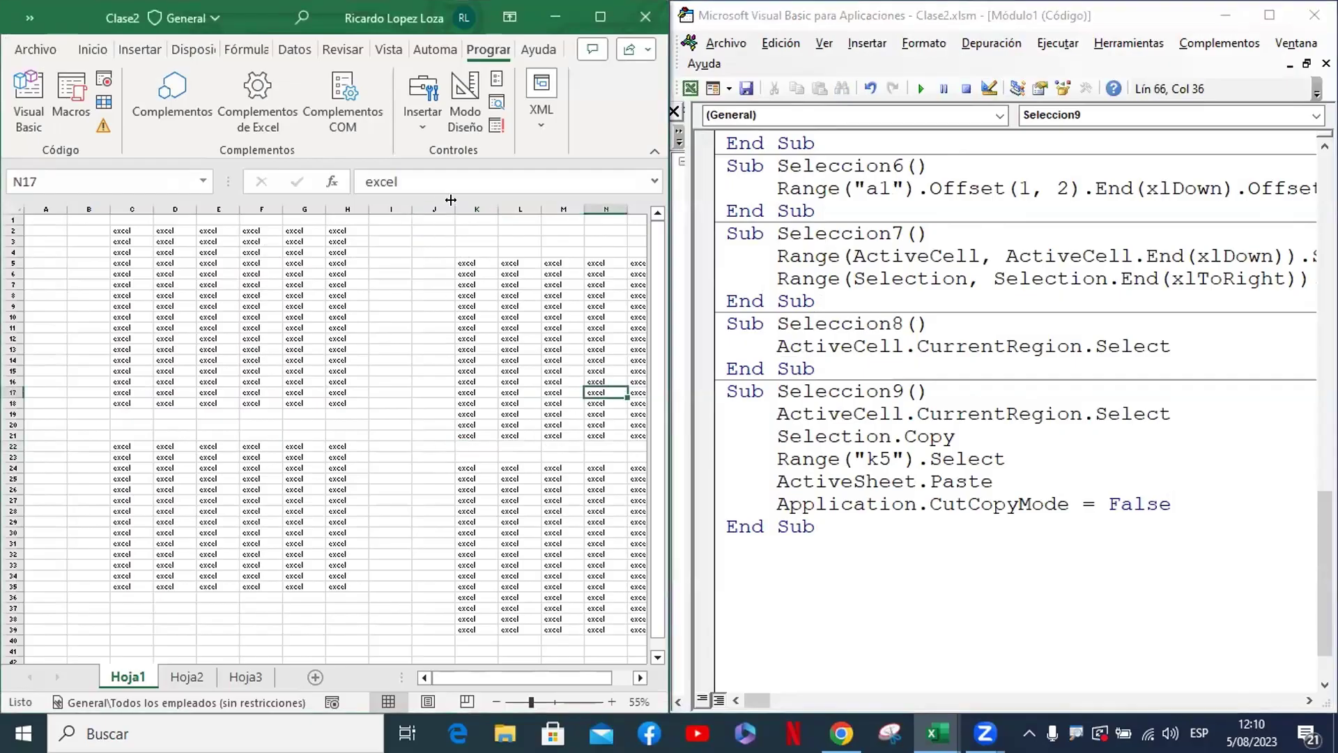
left_click_drag(477, 209, 593, 336)
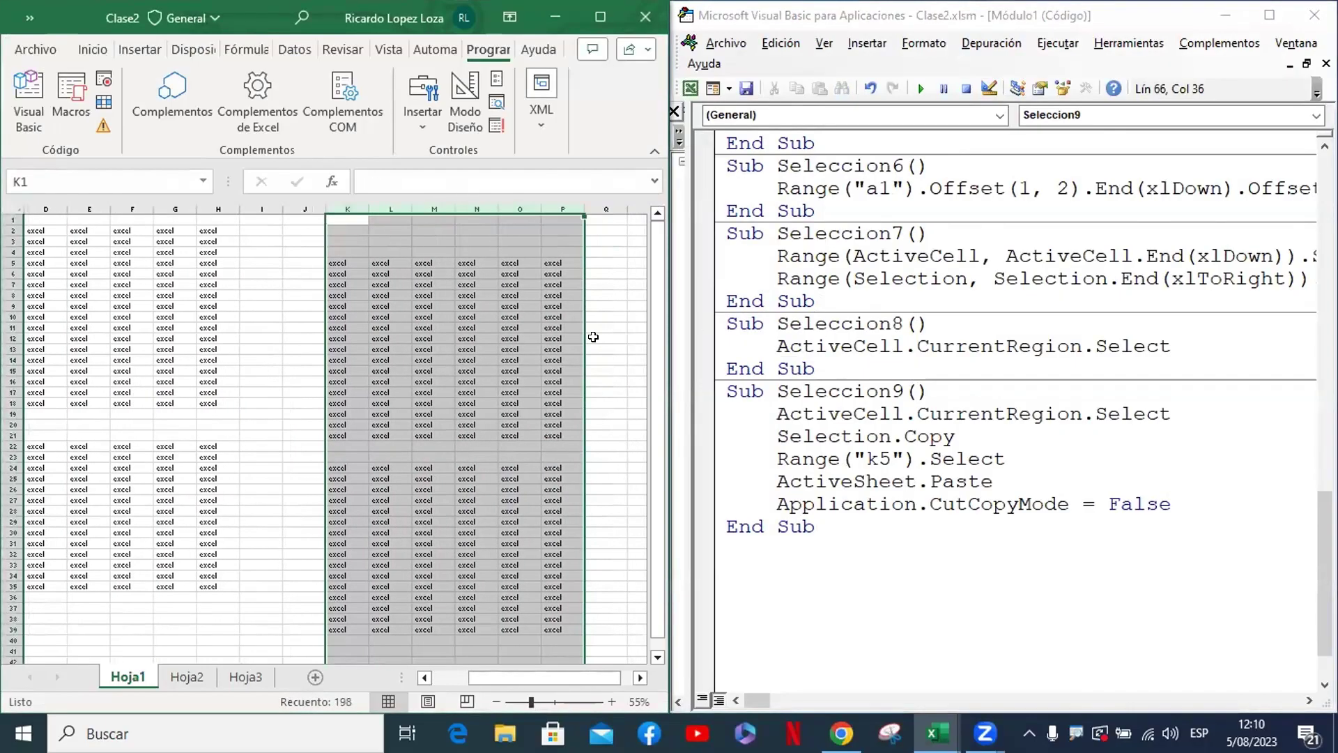
key("Delete")
left_click(467, 359)
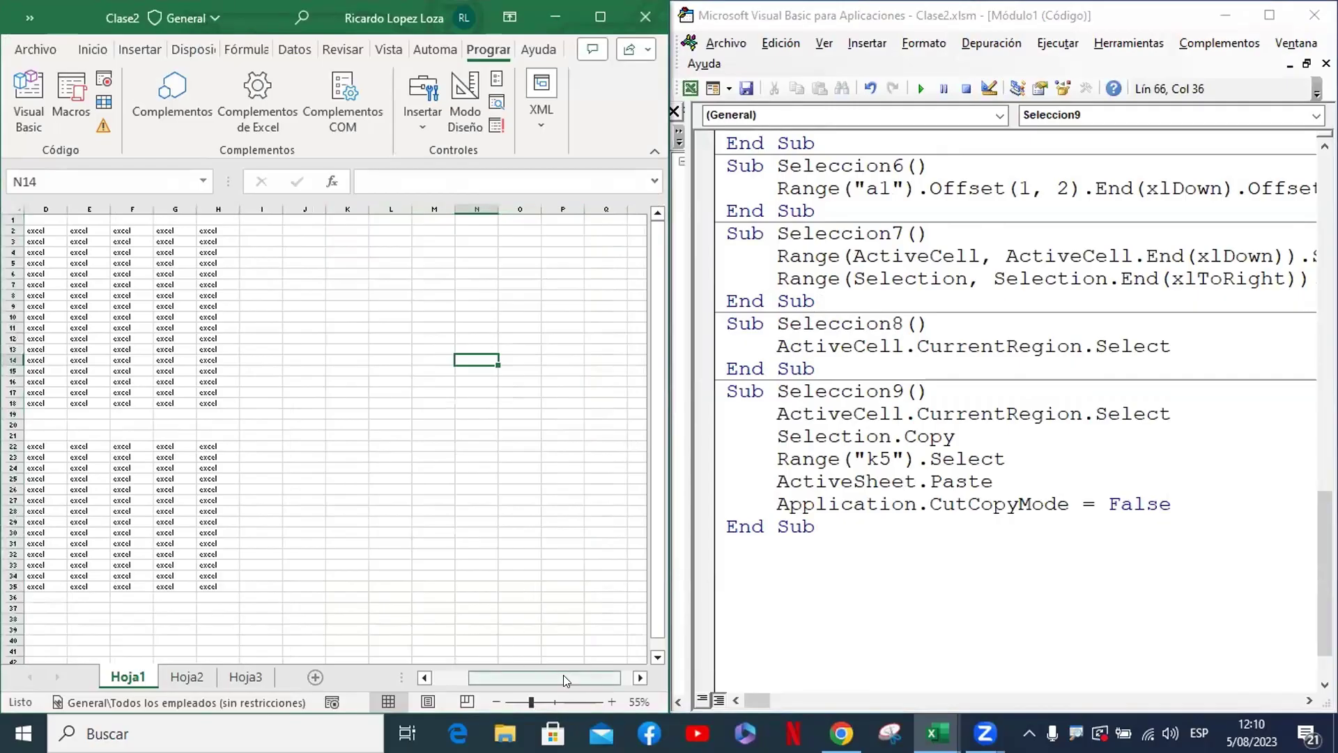
left_click_drag(563, 674, 527, 675)
scroll(218, 263, "up", 1, "ctrl")
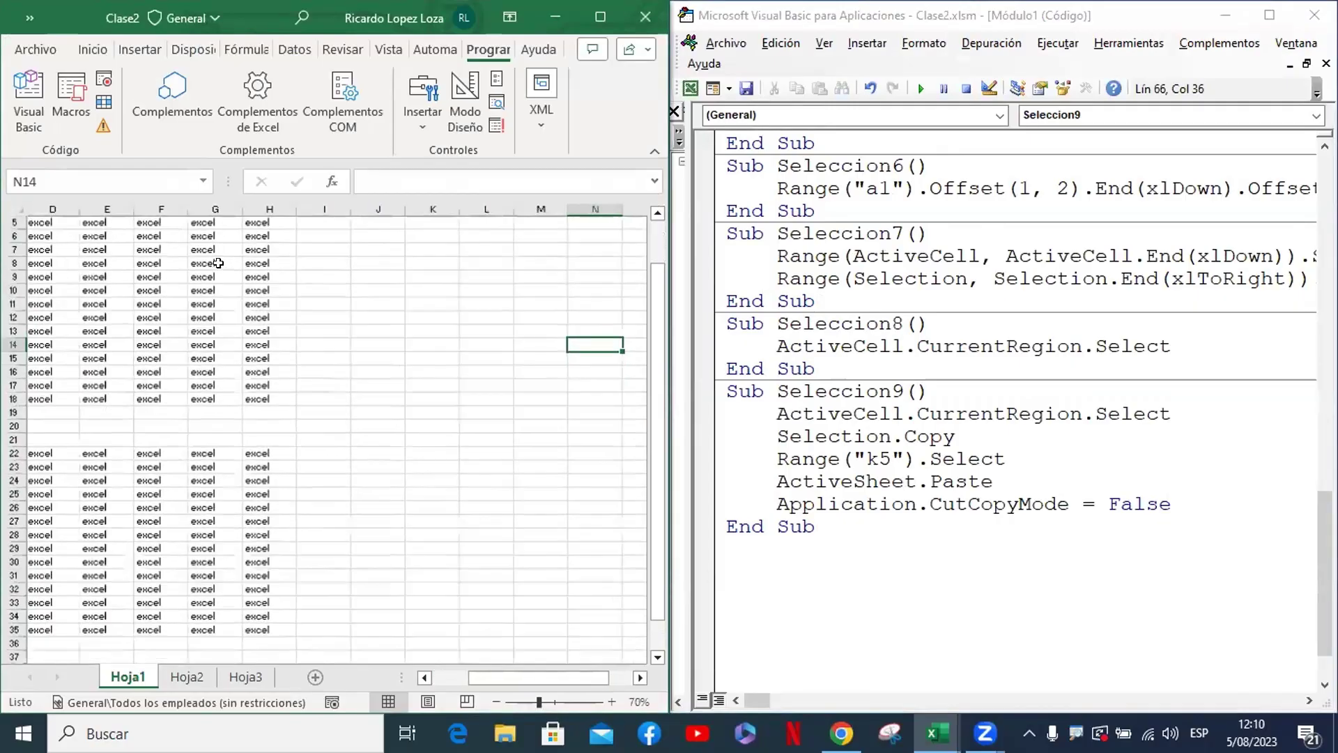
left_click_drag(556, 673, 543, 673)
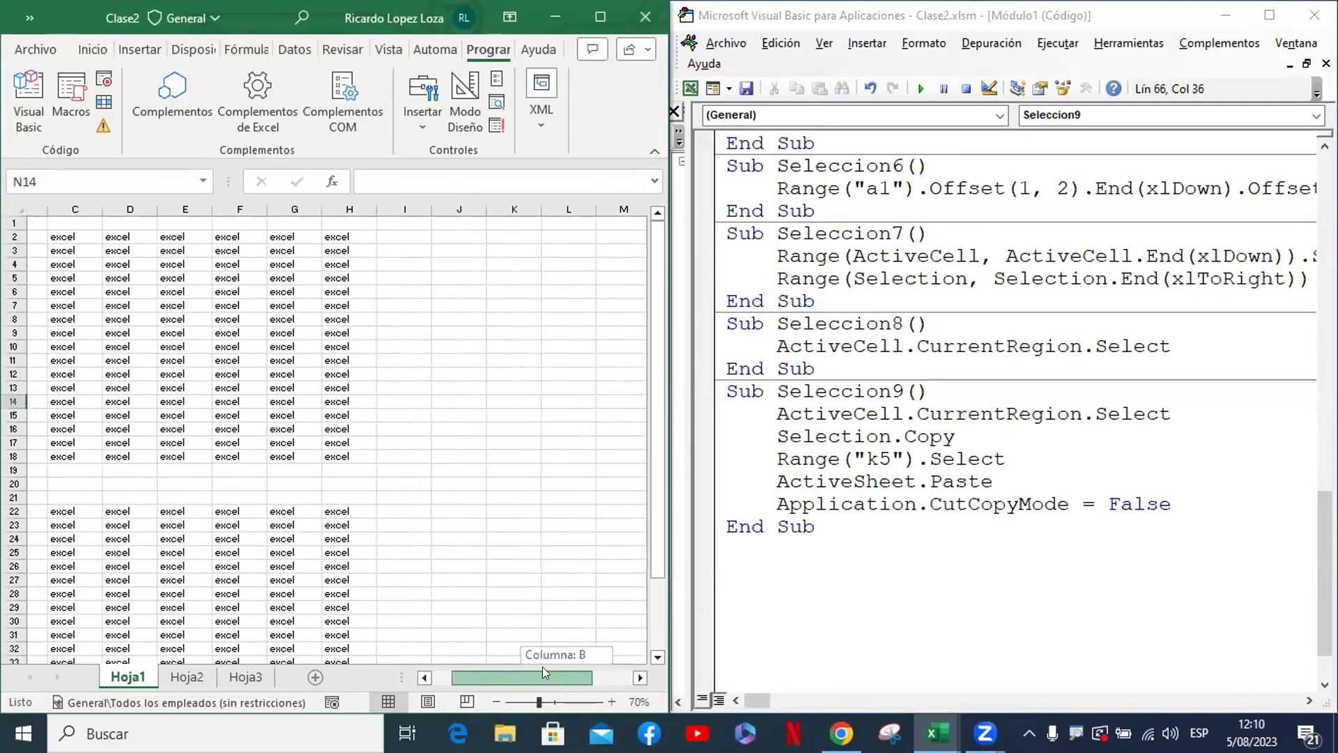
left_click(182, 306)
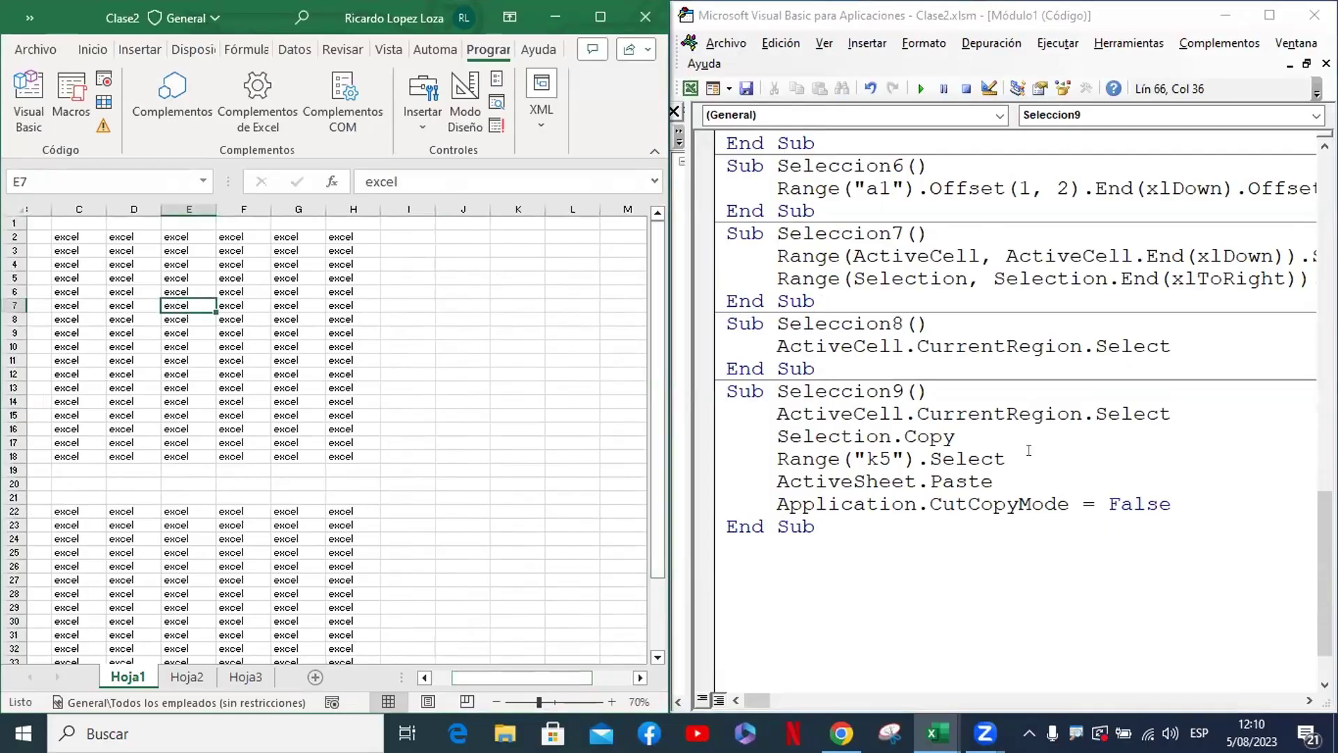
Comment out Application.CutCopyMode = False with an apostrophe
left_click_drag(1171, 497, 808, 502)
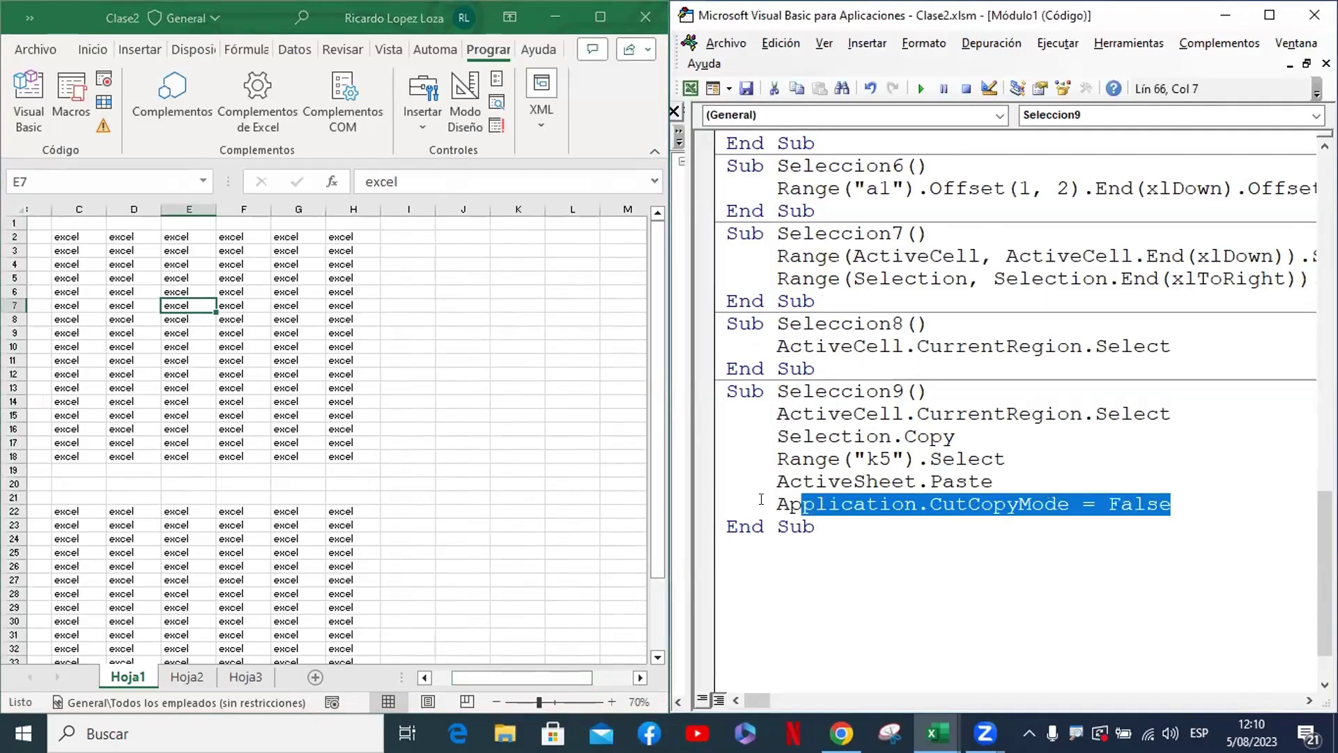
left_click(807, 501)
type("'")
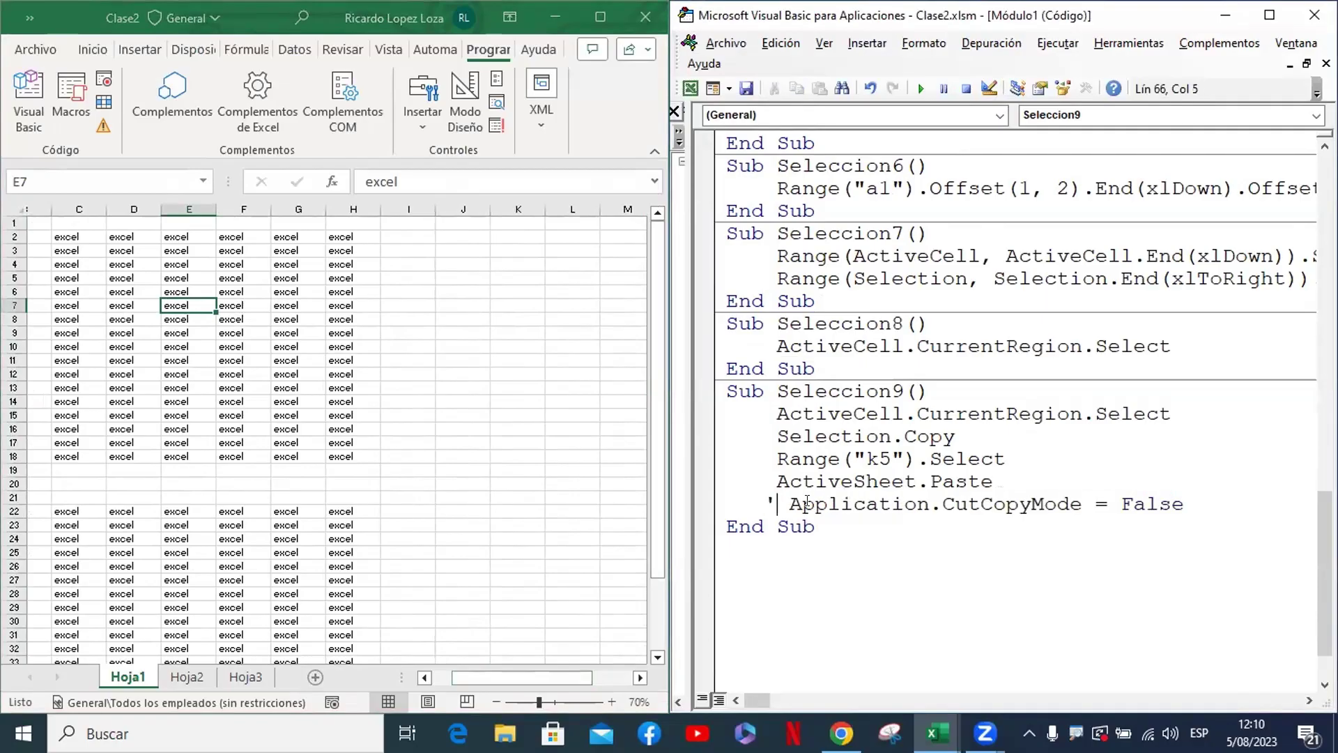
left_click(1046, 435)
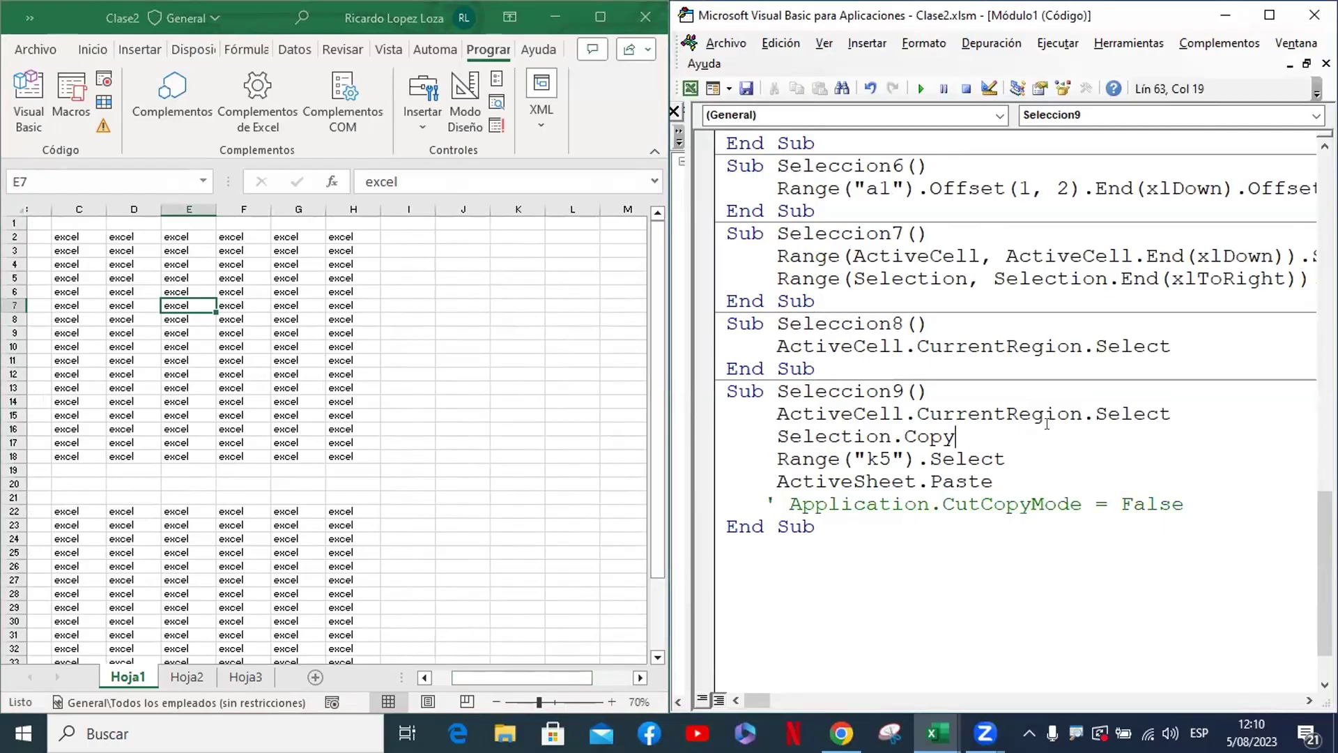
Step through Seleccion9 with F8 from its header through the paste at K5
key("Up")
key("Up")
key("F8")
key("F8")
key("F8")
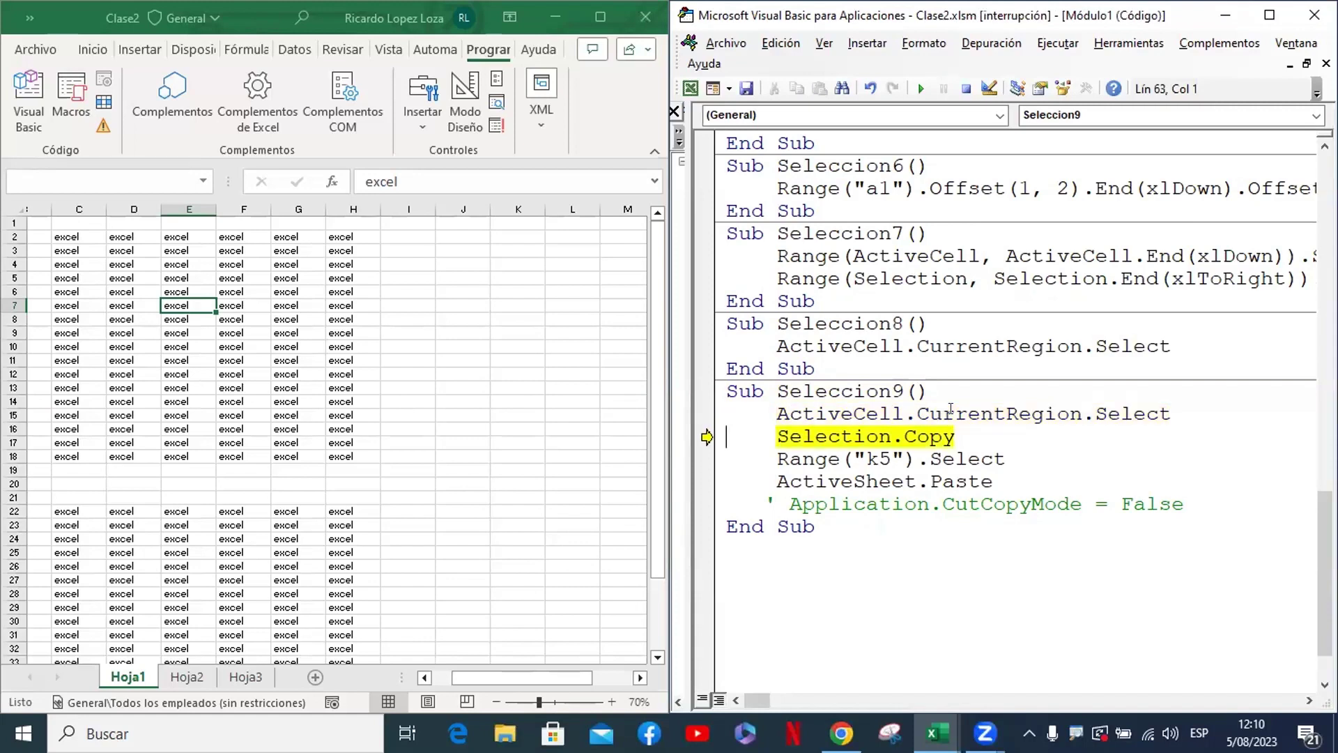
key("F8")
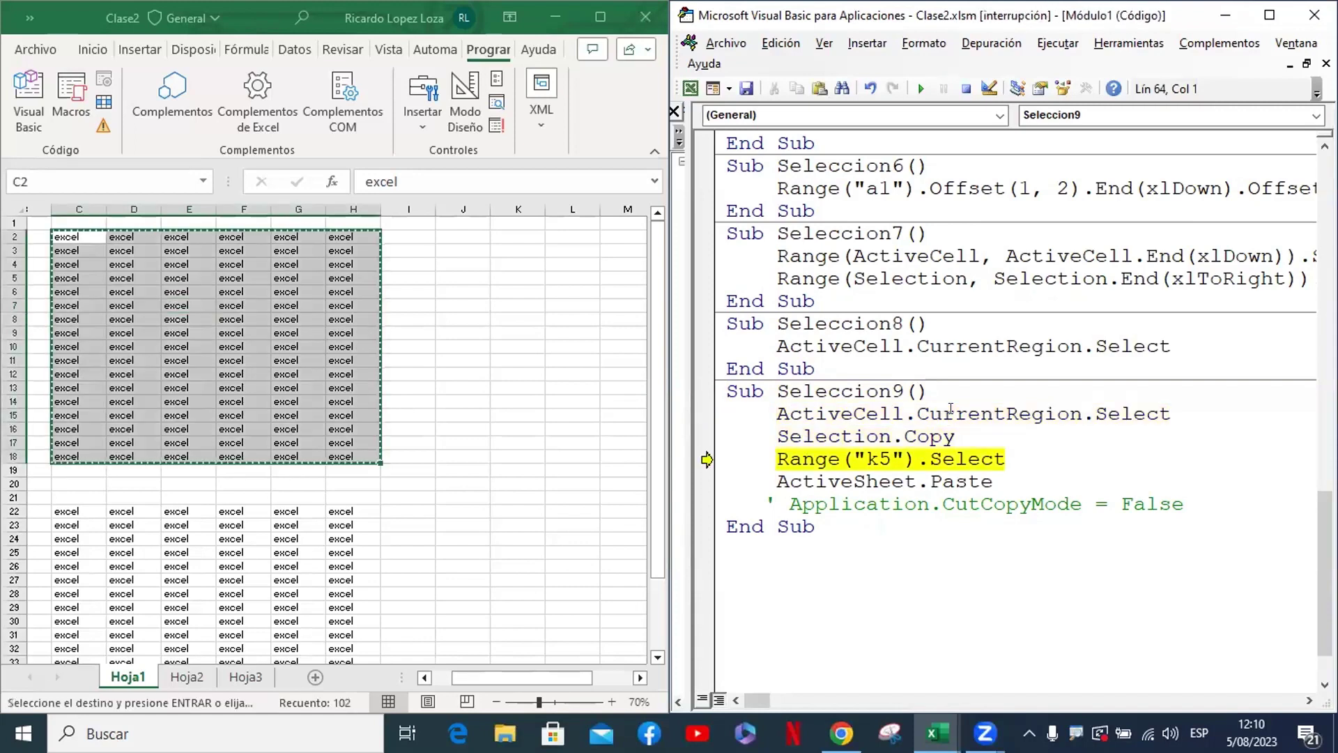
key("F8")
key("F8")
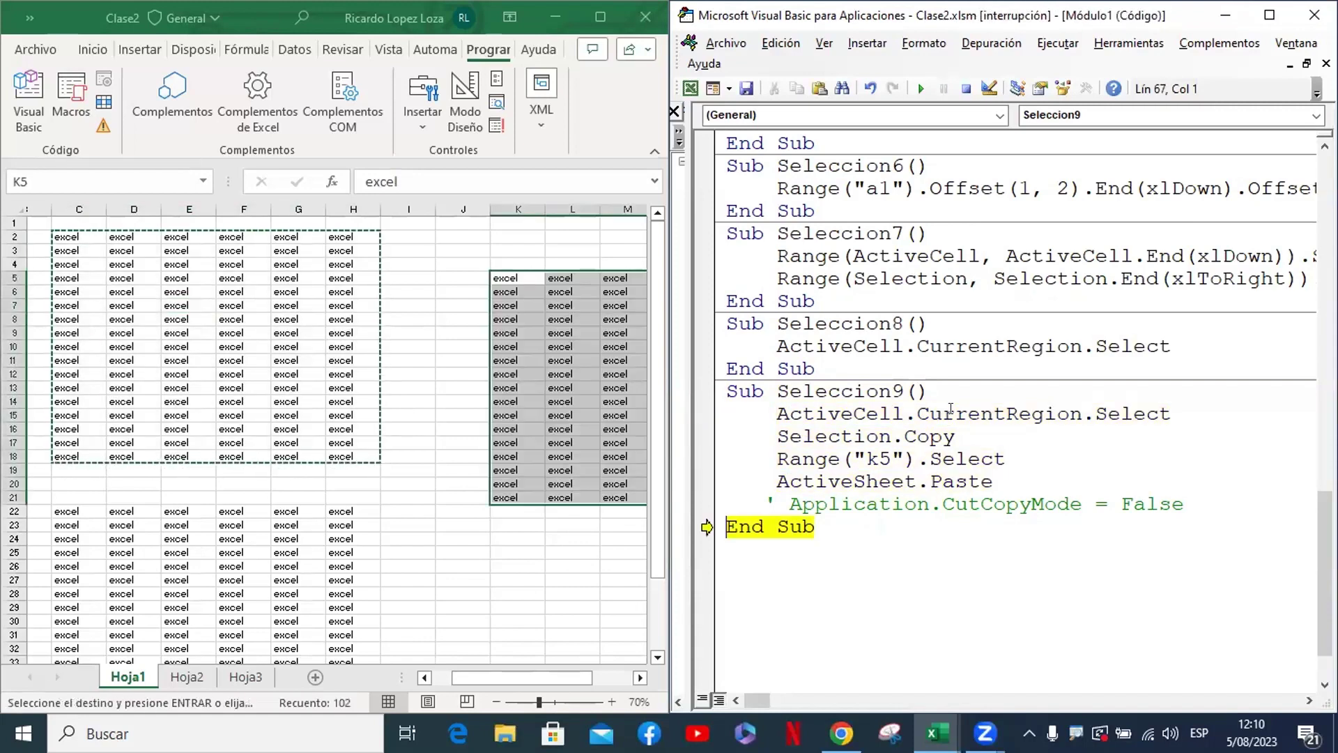
key("F8")
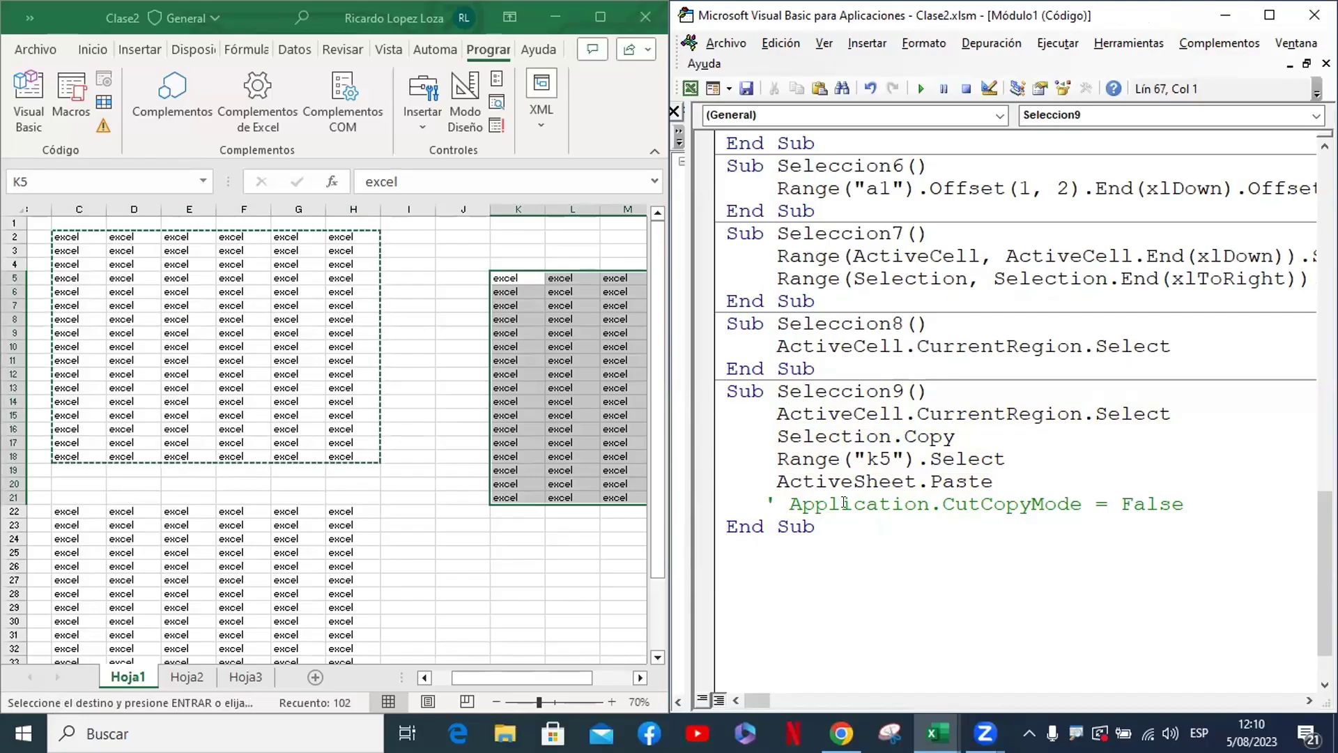
Uncomment the Application.CutCopyMode = False line in Seleccion9
left_click(791, 503)
key("BackSpace")
key("BackSpace")
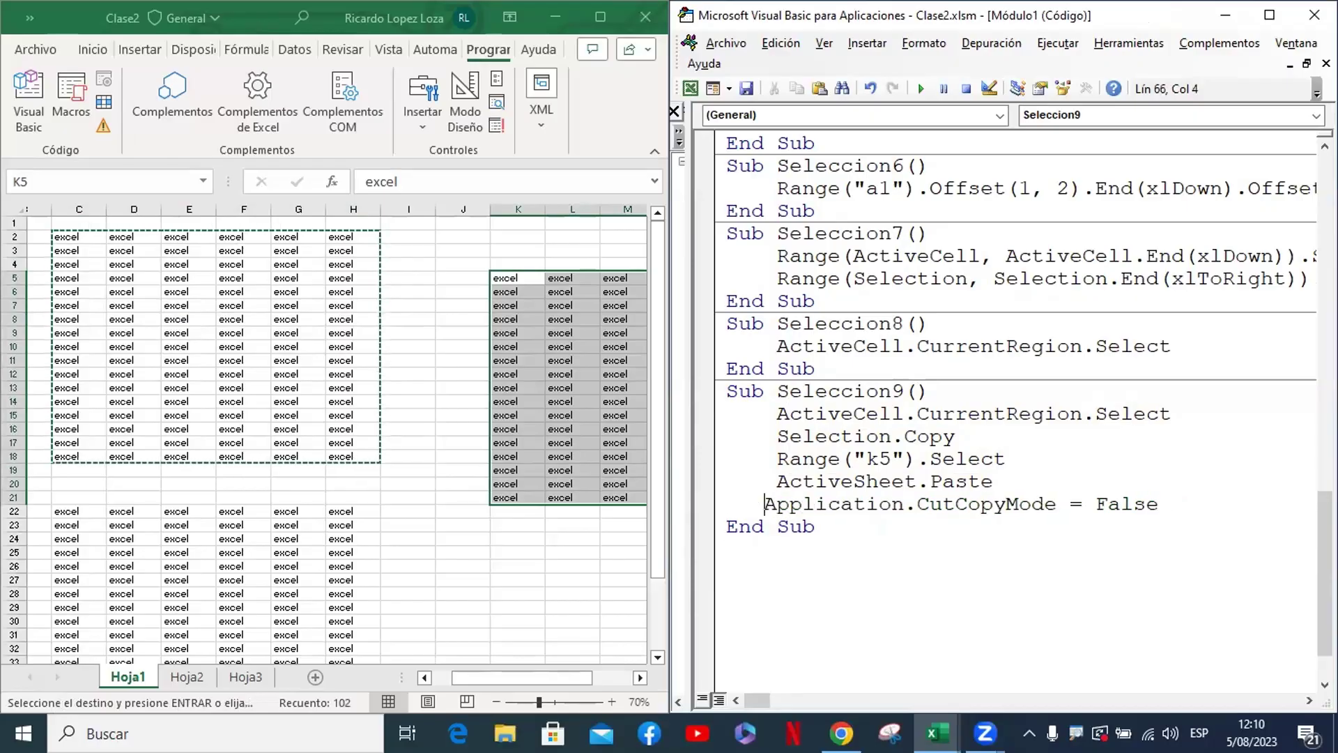
left_click(1039, 452)
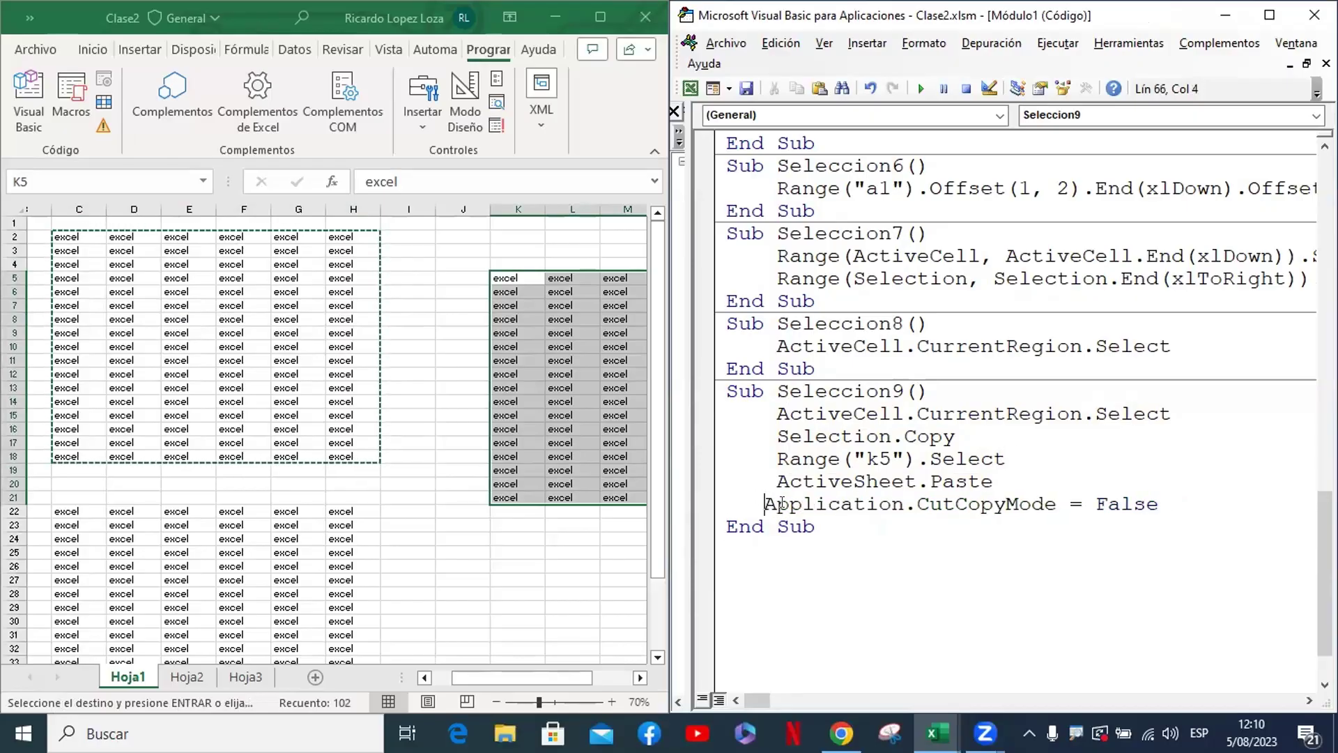
left_click(1044, 435)
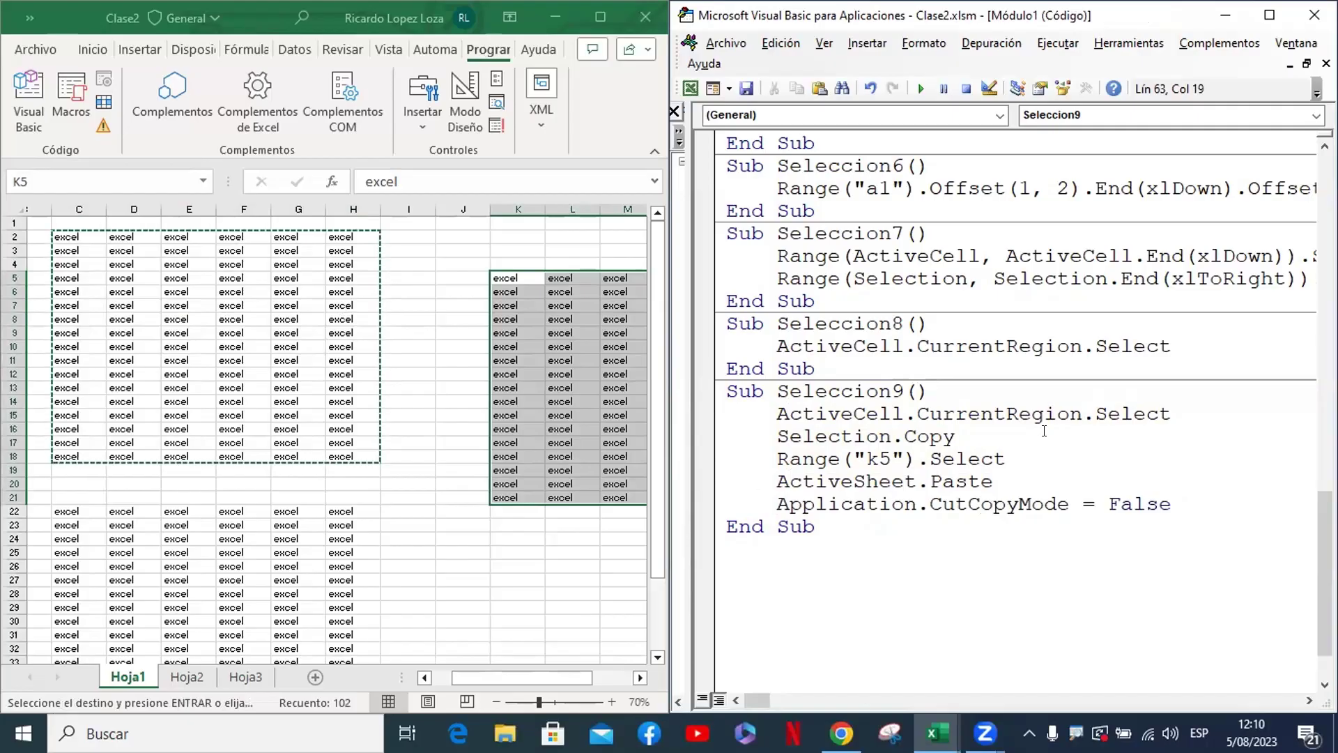
Clear the pasted data from columns K–P and select cell D7 in the grid
left_click(572, 333)
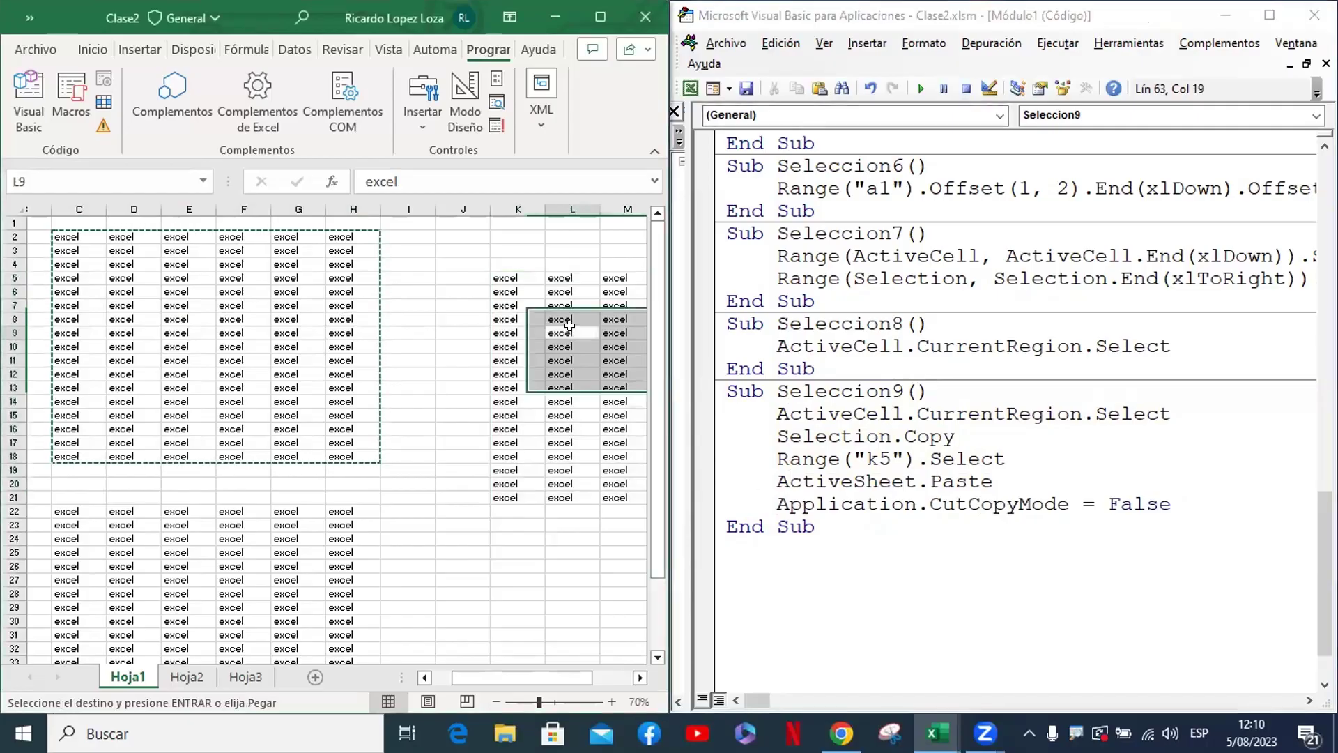
left_click_drag(512, 200, 603, 290)
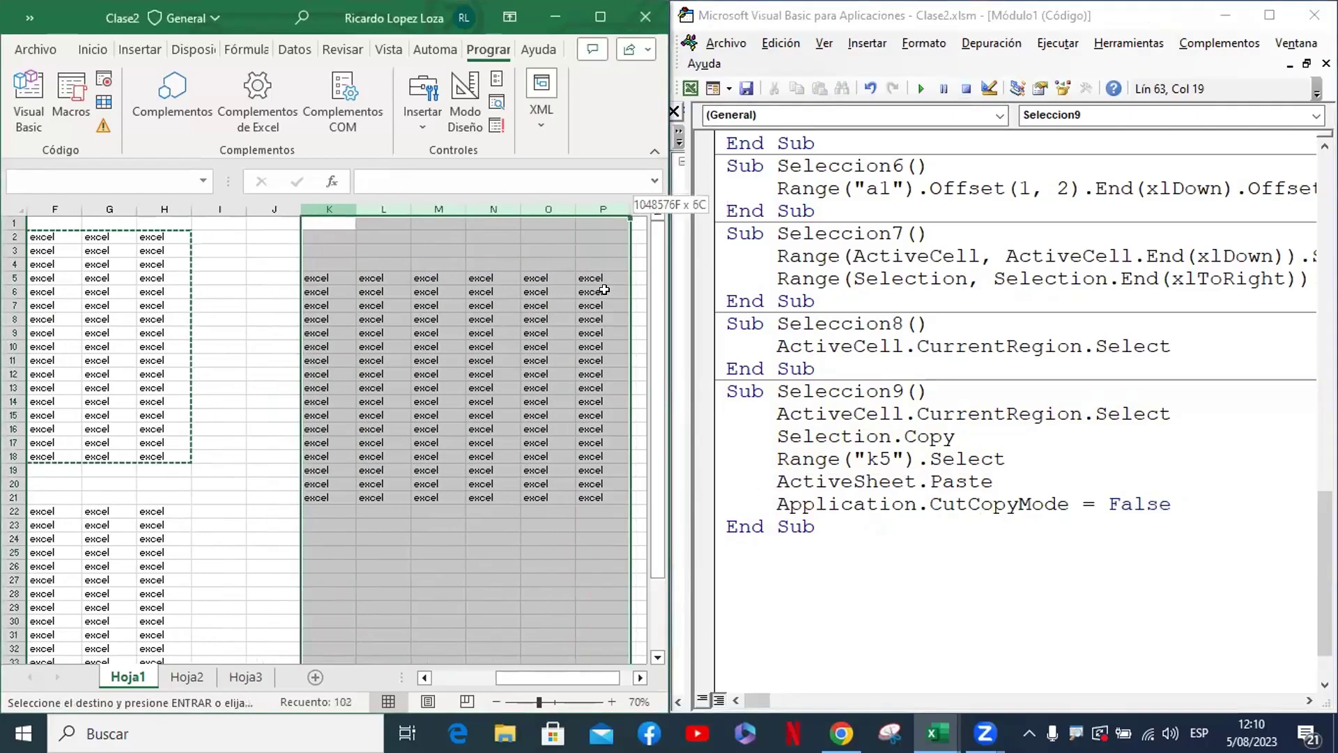
key("Delete")
left_click(439, 443)
left_click(219, 332)
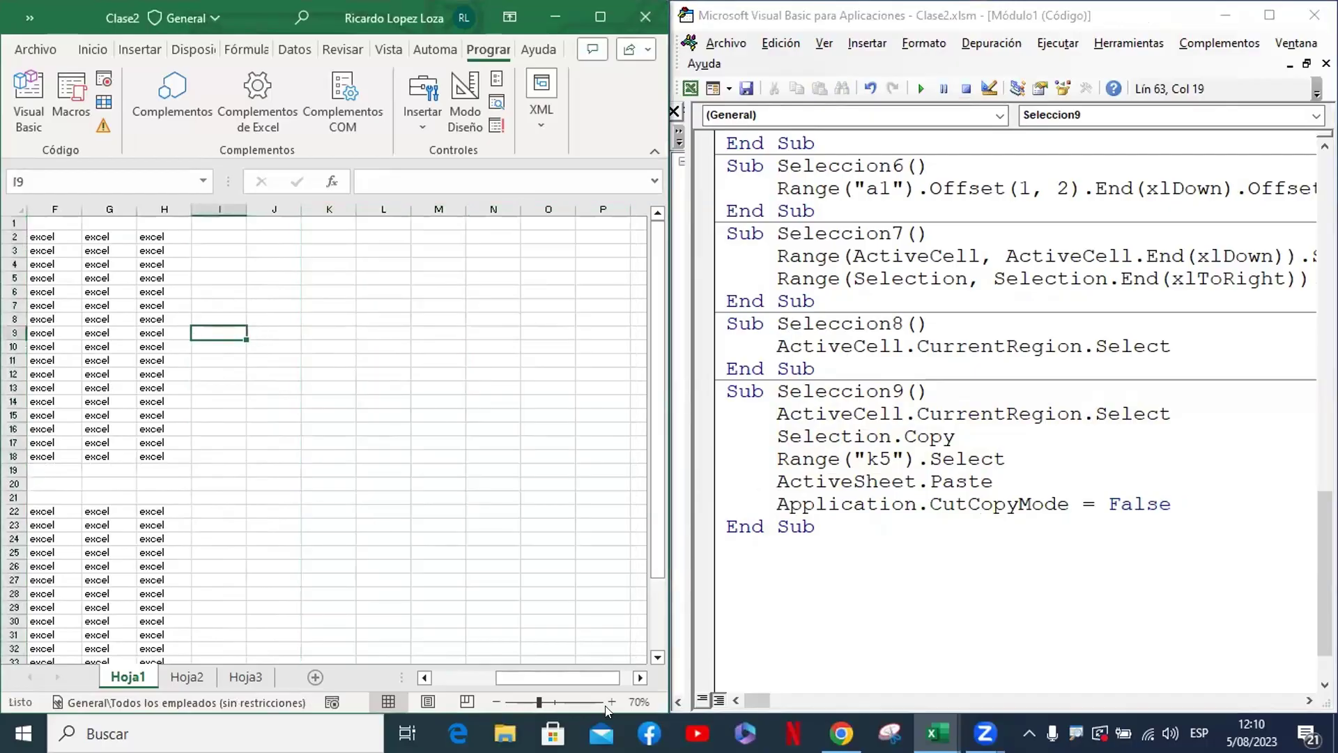
left_click_drag(541, 676, 484, 676)
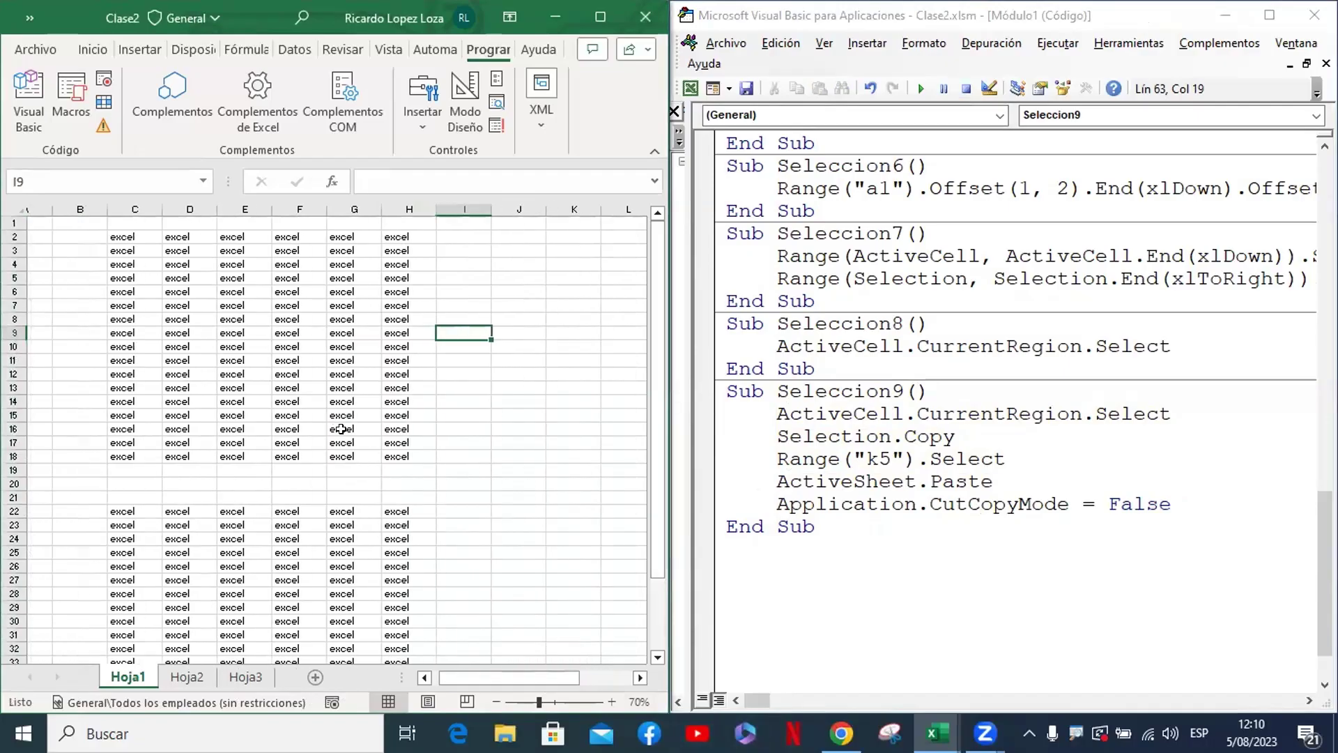
left_click(178, 304)
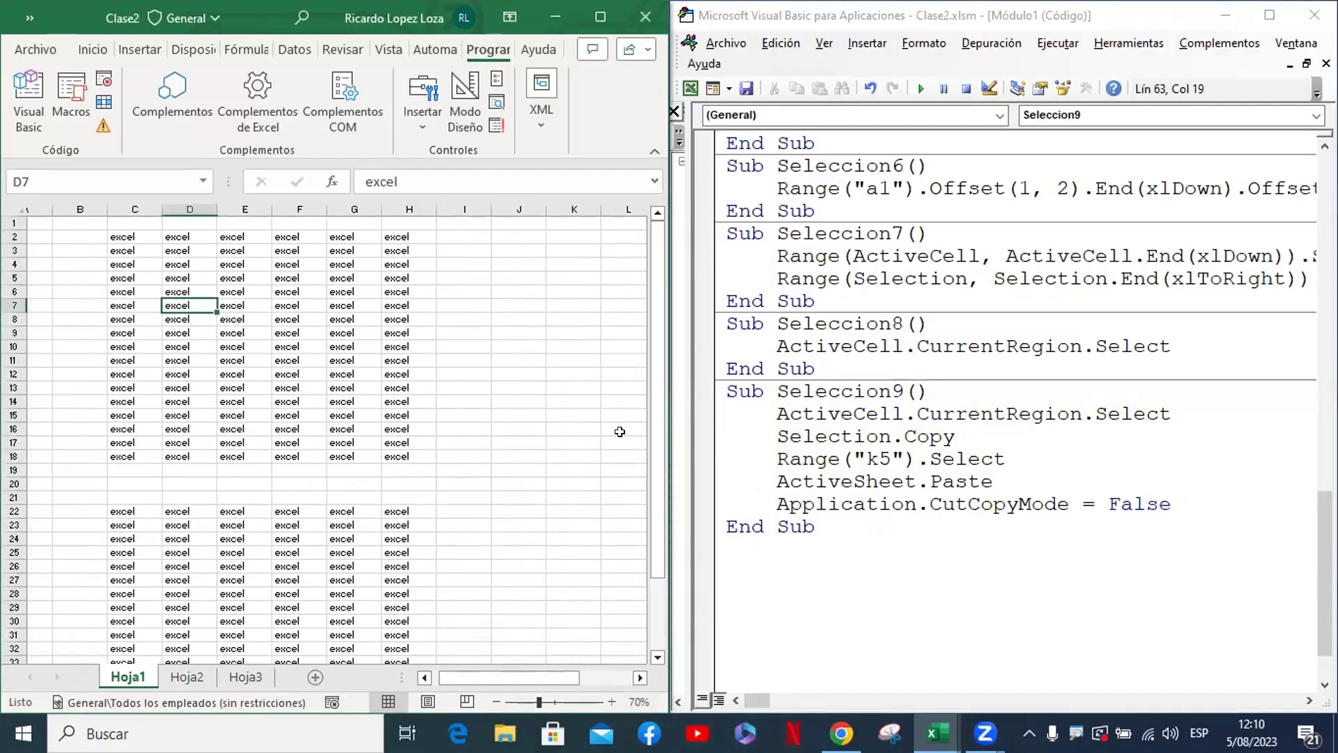
Step through Seleccion9 with F8, pasting at K5 and clearing copy mode
left_click(992, 400)
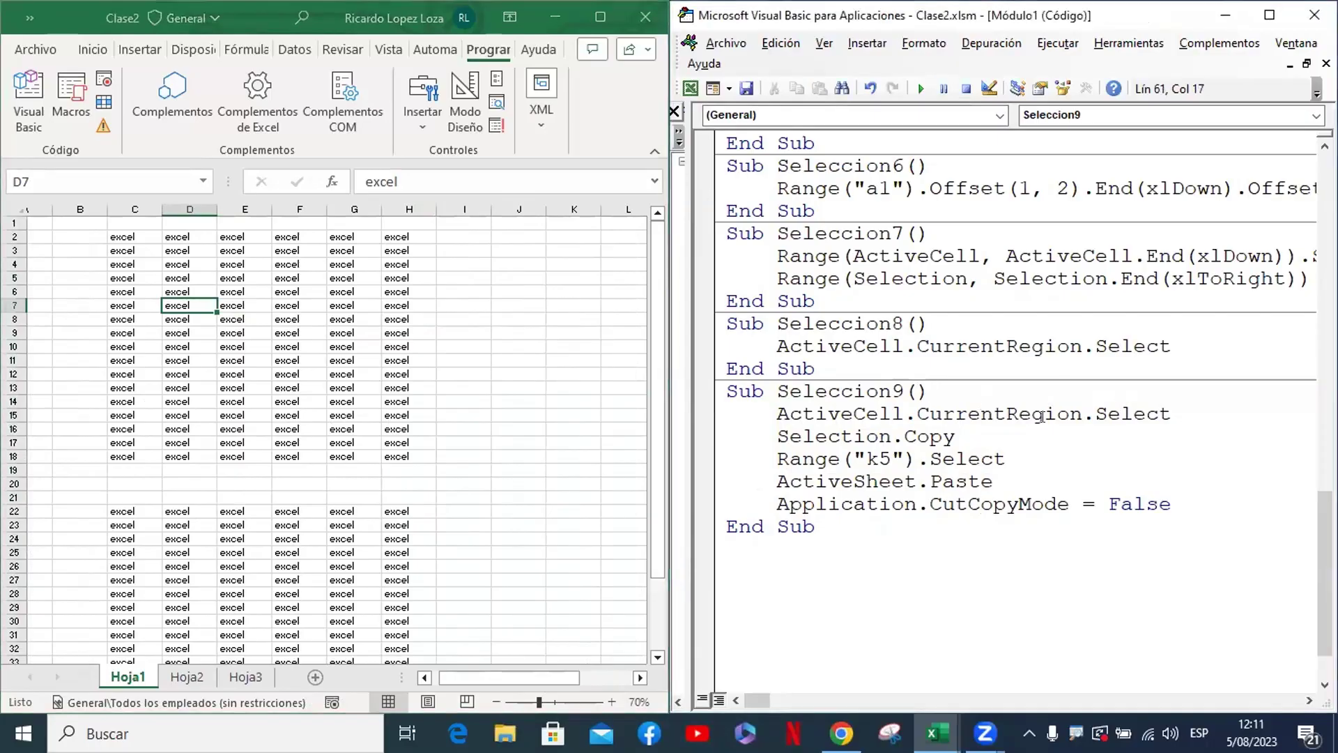
key("F8")
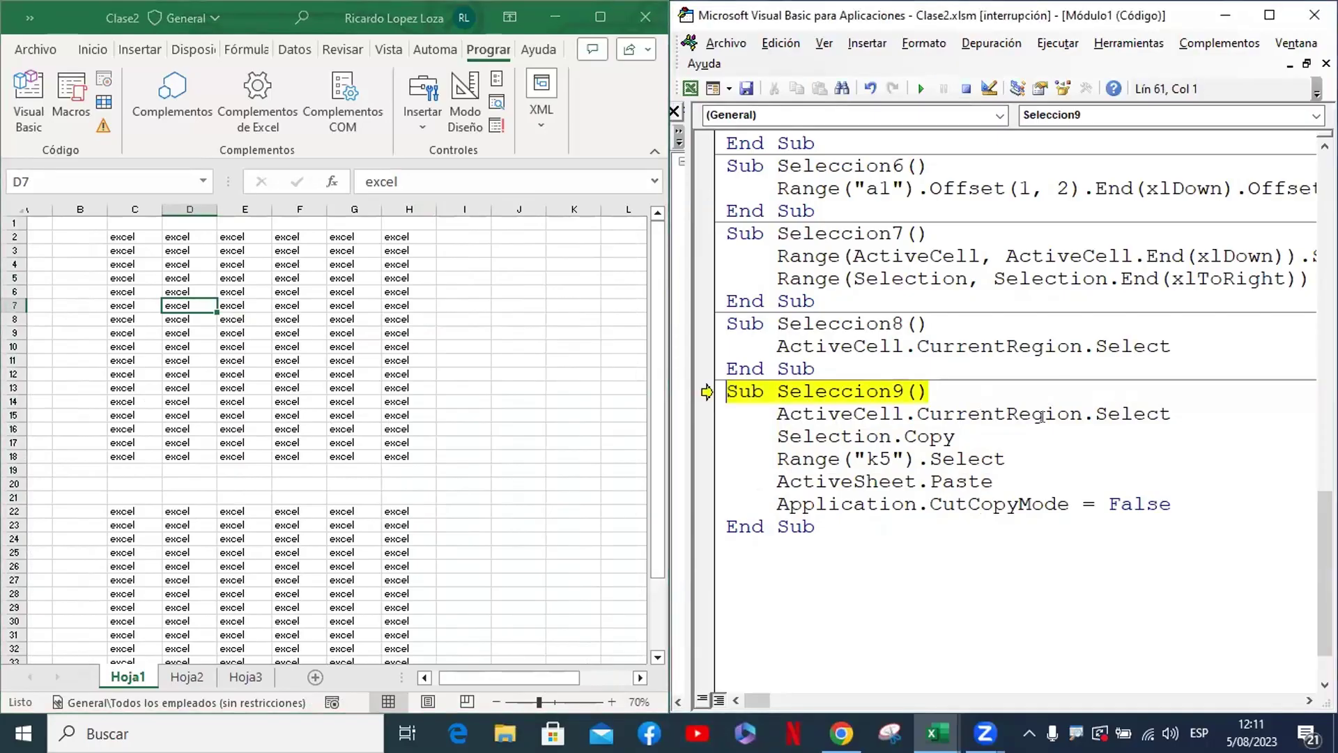
key("F8")
key("F8")
key("F8")
key("F8")
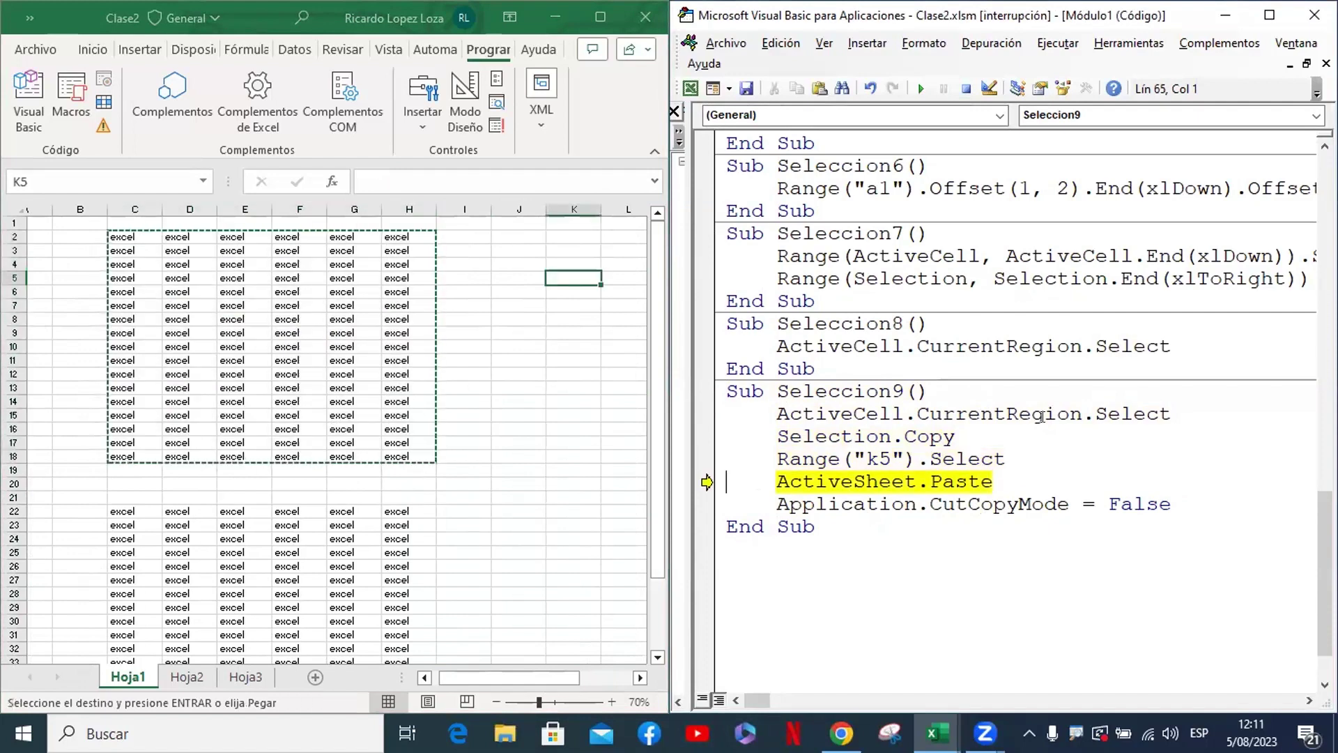
key("F8")
key("F8")
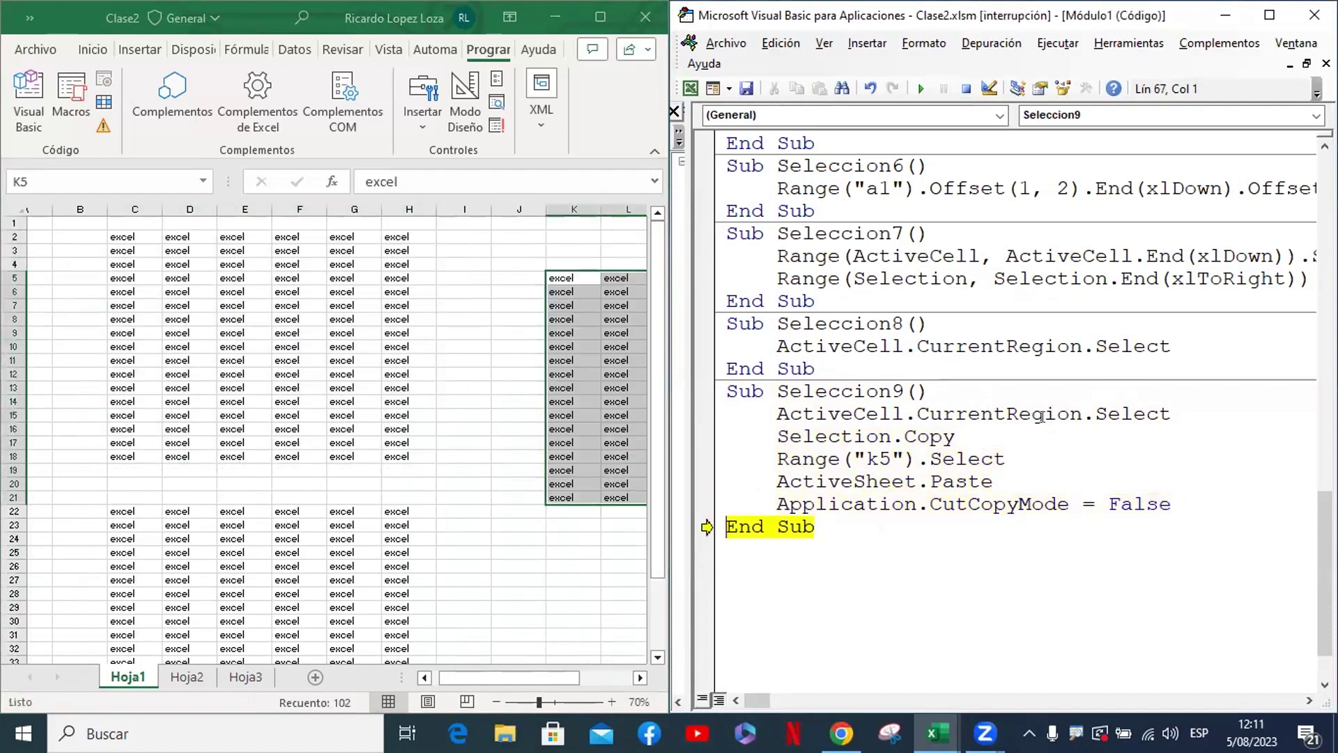
key("F8")
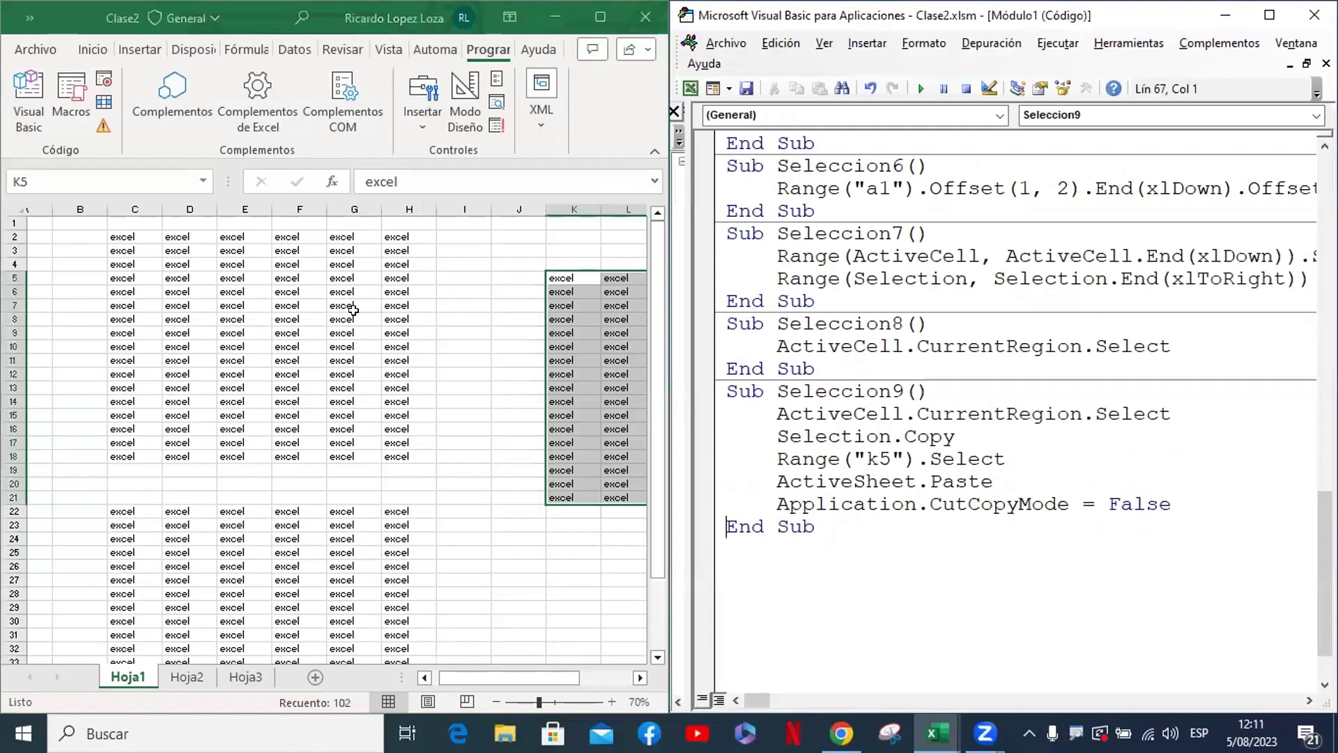
Mark the source block and CutCopyMode statement, then insert a new line after it
left_click_drag(126, 239, 391, 457)
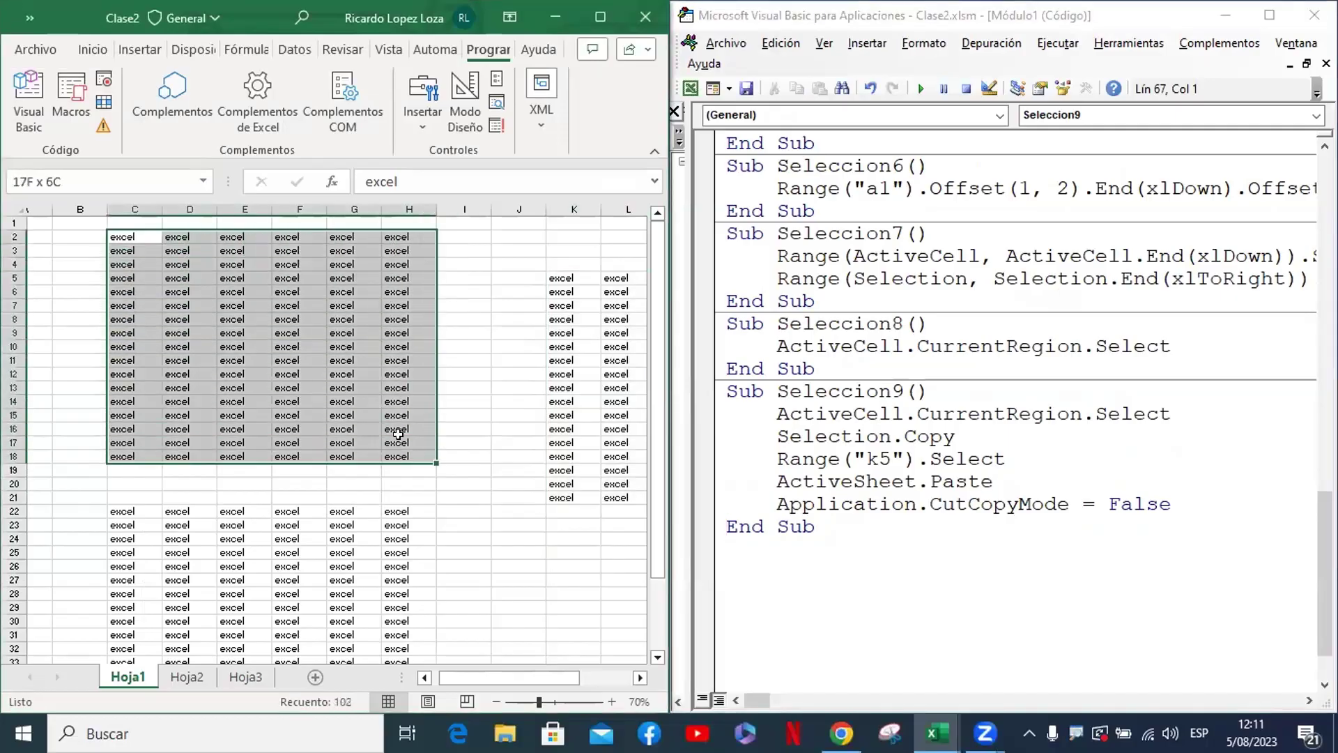
left_click_drag(1171, 504, 767, 504)
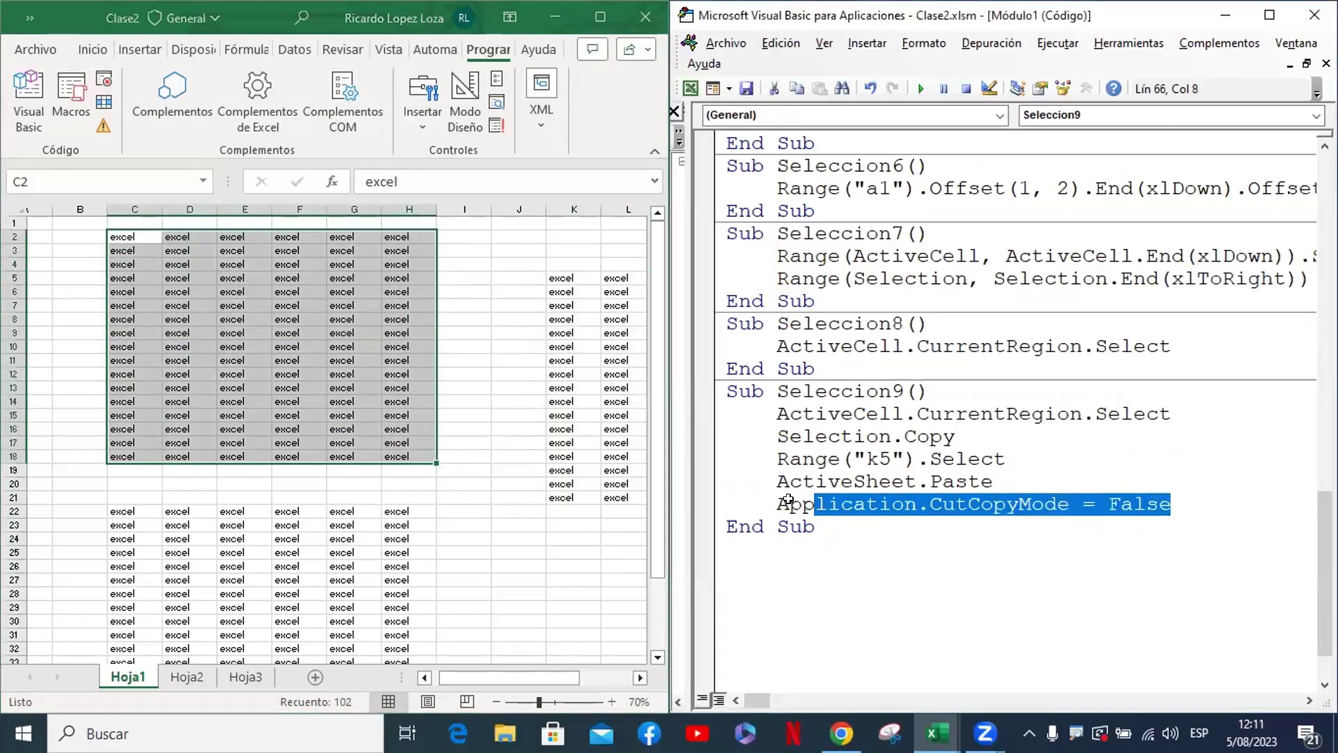
left_click(1029, 479)
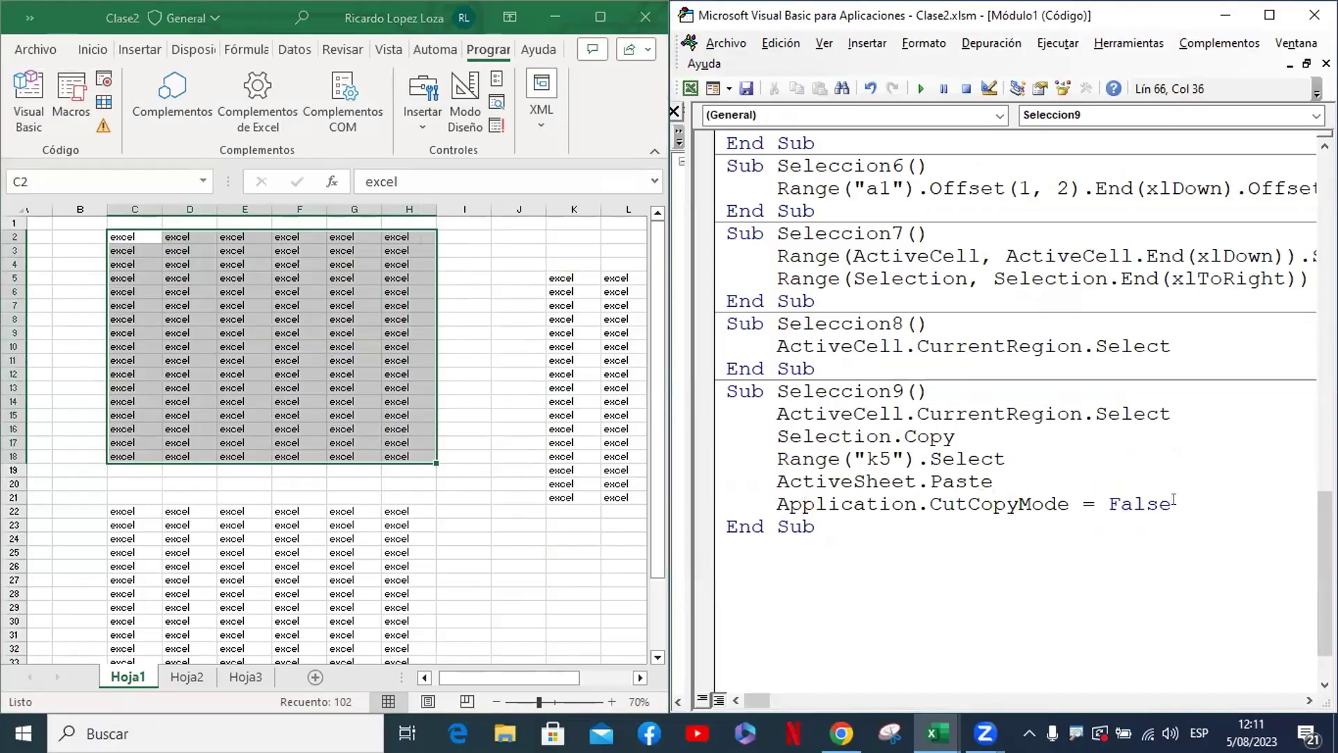
key("Return")
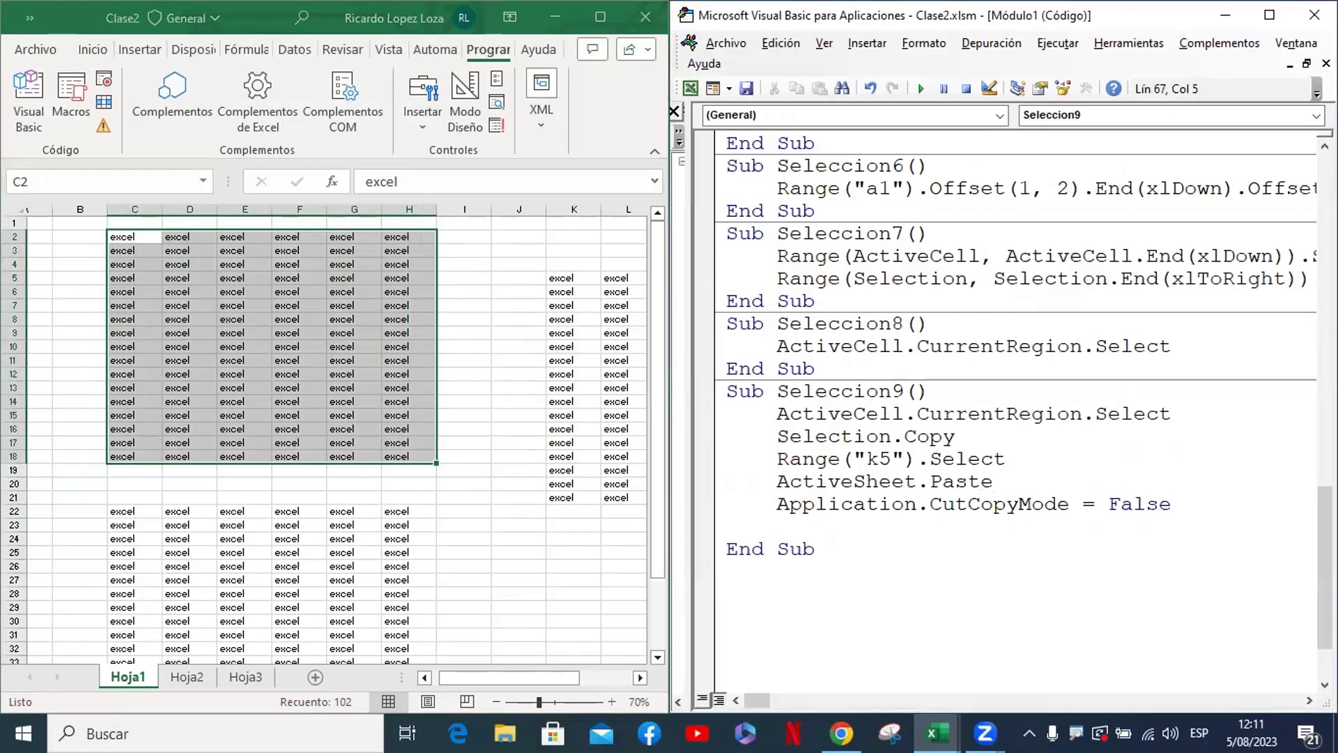
Add Range("k1").Activate after the CutCopyMode line, replacing the initial Select with Activate
type("range(")
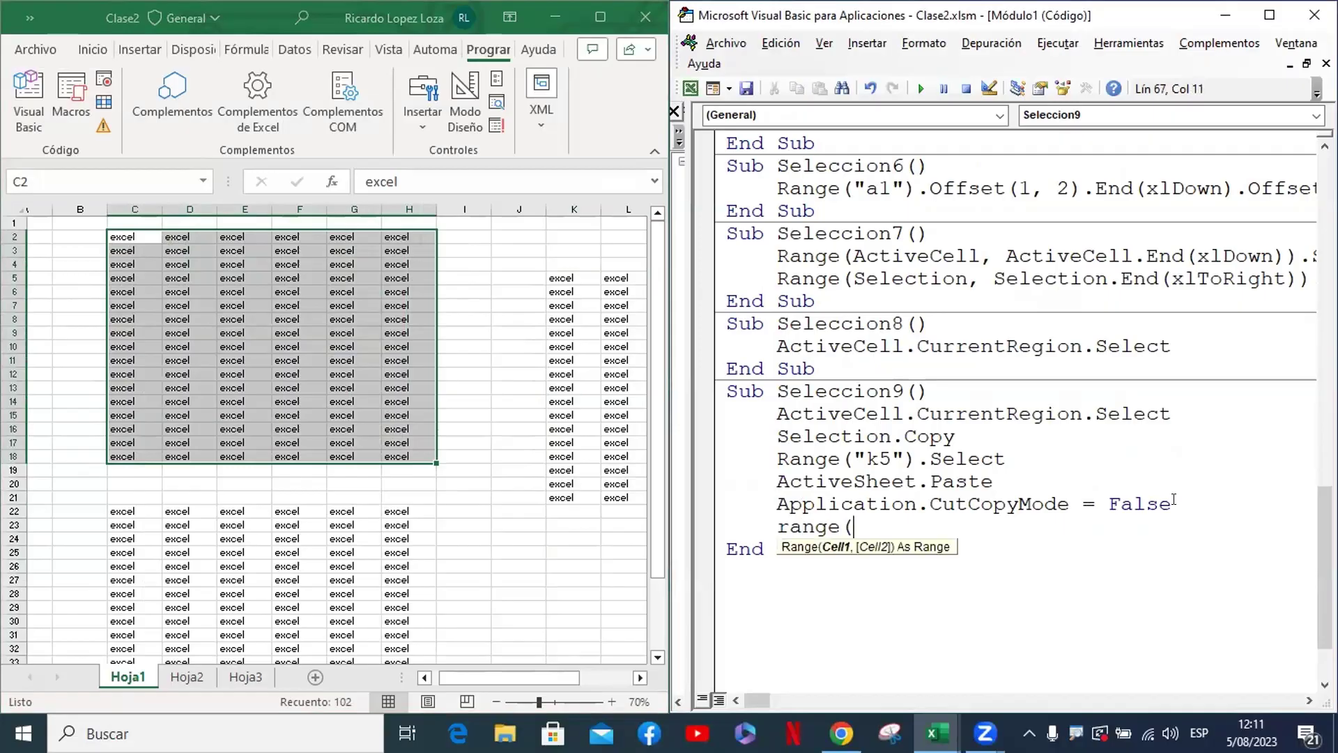
type("\"a1\"")
key("BackSpace")
key("BackSpace")
type("k1\")")
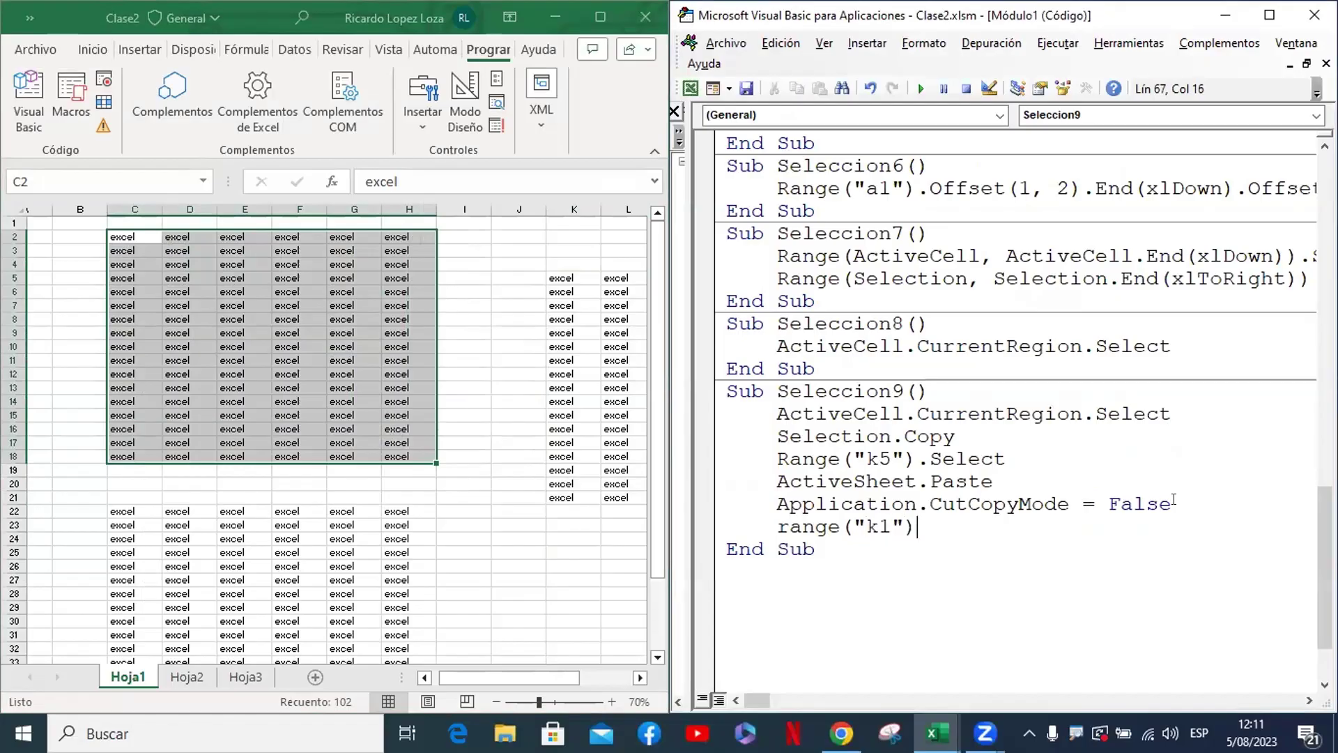
type(".s")
key("Tab")
key("Down")
key("Up")
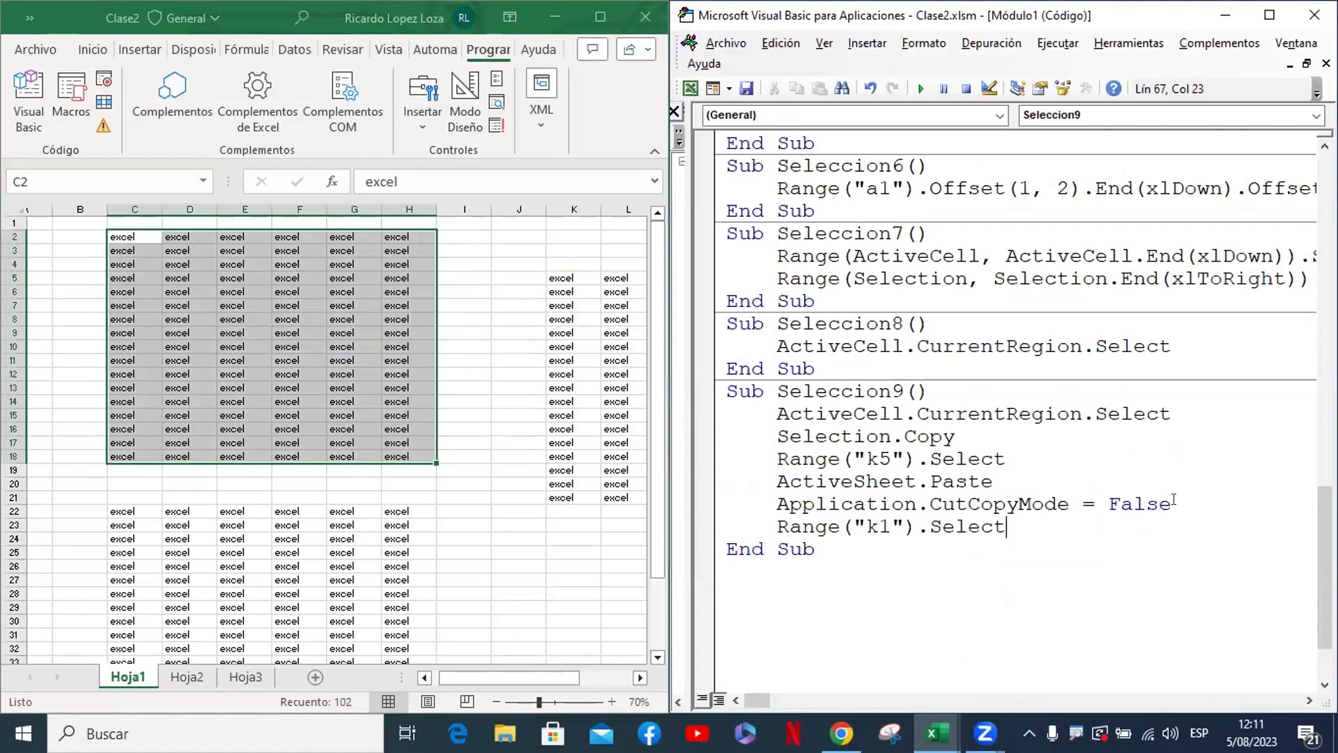
key("BackSpace")
key("BackSpace")
key("BackSpace")
key("BackSpace")
key("BackSpace")
type("ac")
type("tivate")
key("Down")
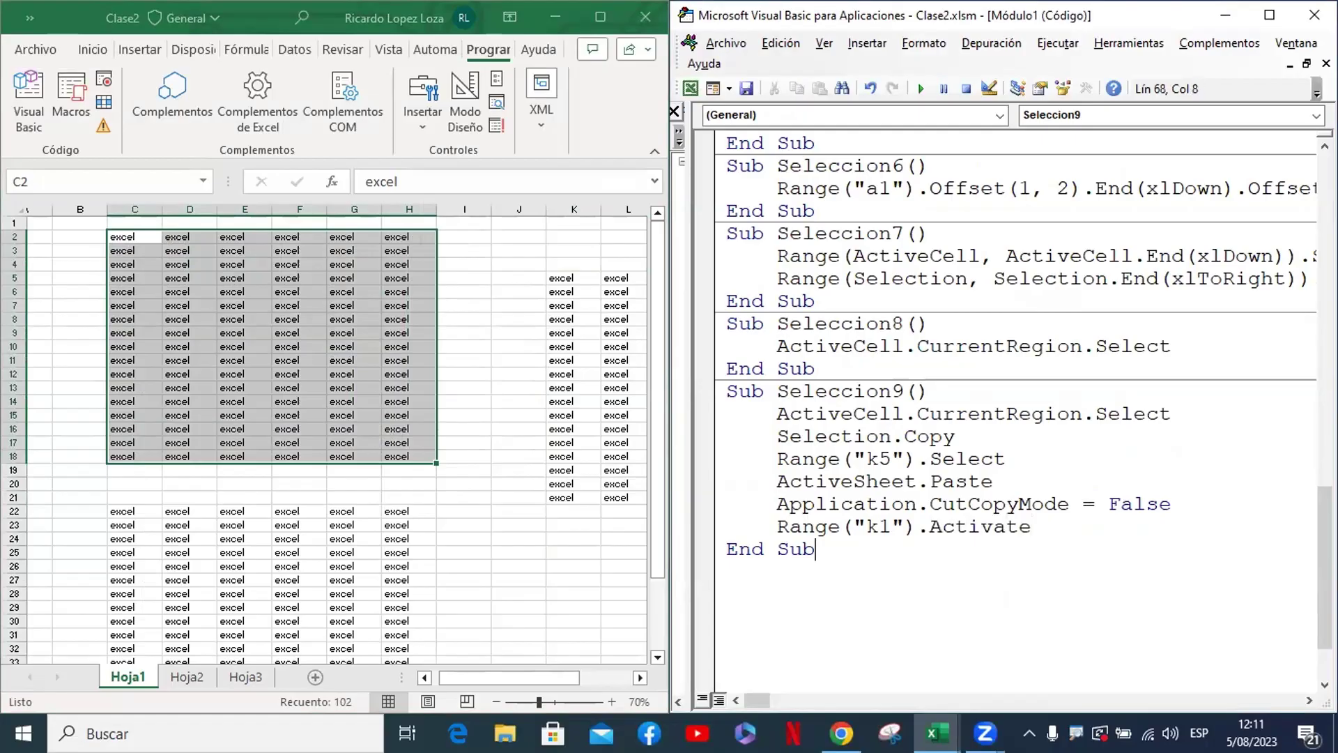
Delete the pasted copy in columns K to Q and select cell E8 in the original word grid
left_click(947, 391)
mouse_move(575, 209)
left_mouse_down()
mouse_move(701, 243)
mouse_move(606, 339)
left_mouse_up()
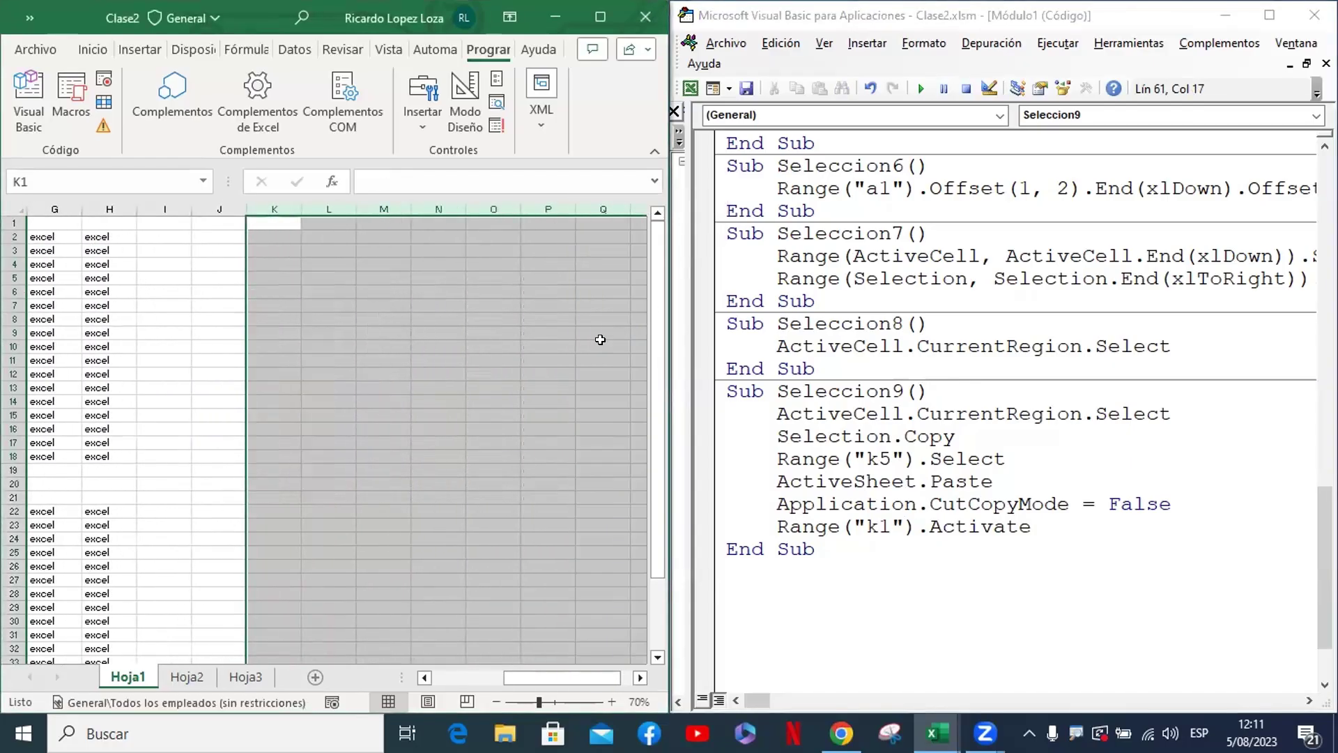
left_click(487, 399)
left_click_drag(584, 676, 394, 651)
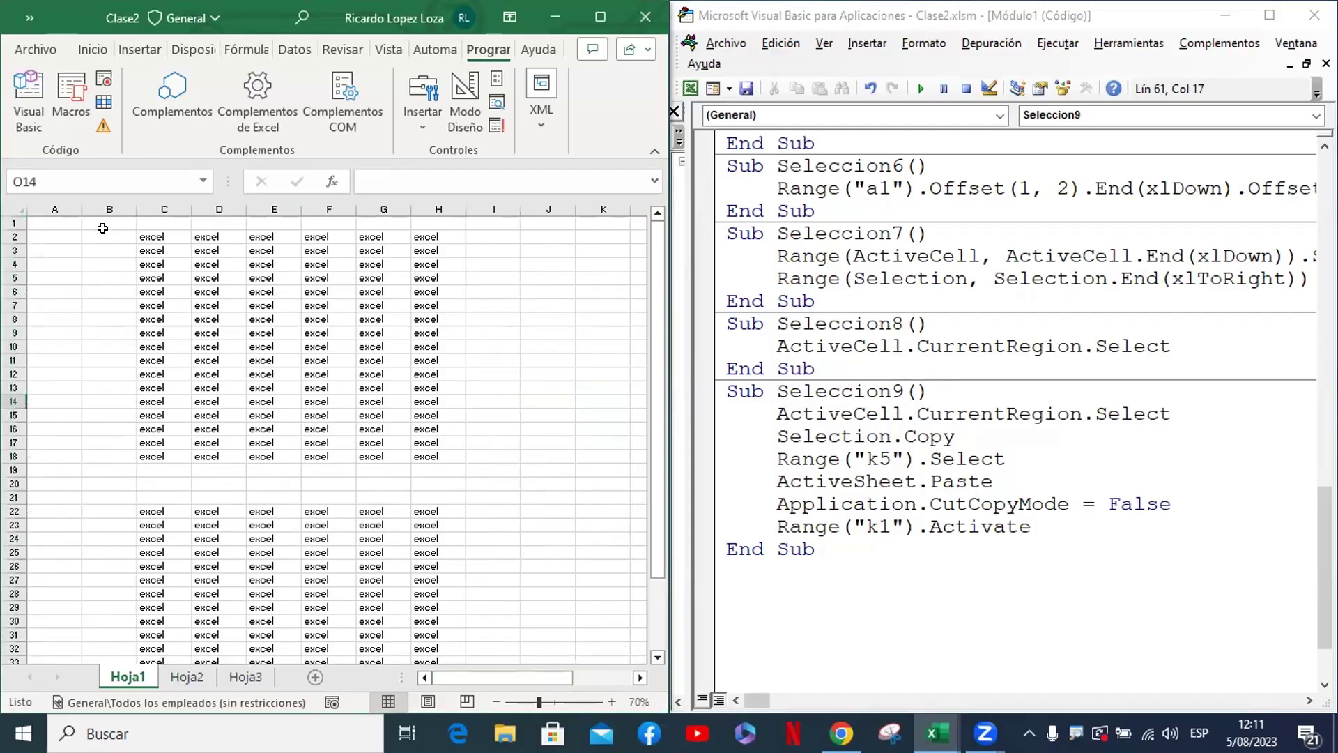
scroll(103, 274, "down", 1, "ctrl")
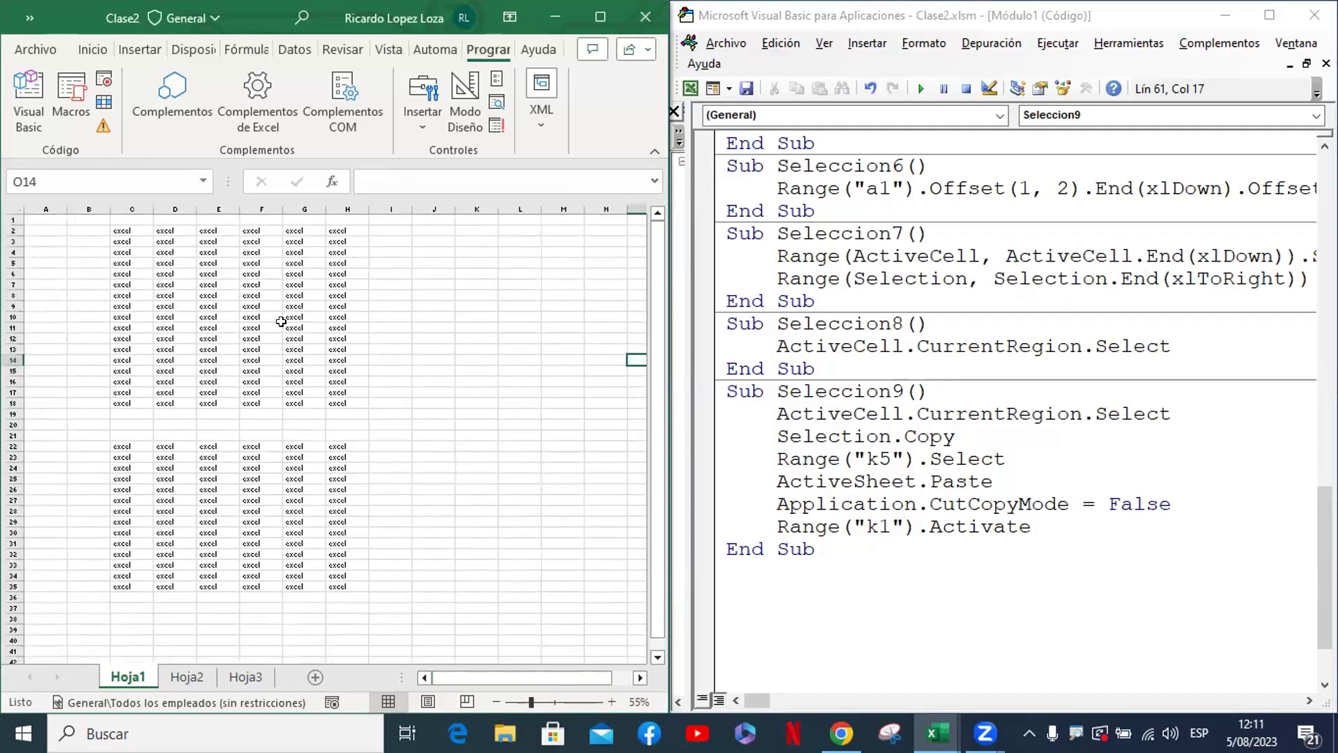
left_click(502, 376)
left_click(218, 295)
left_click(951, 400)
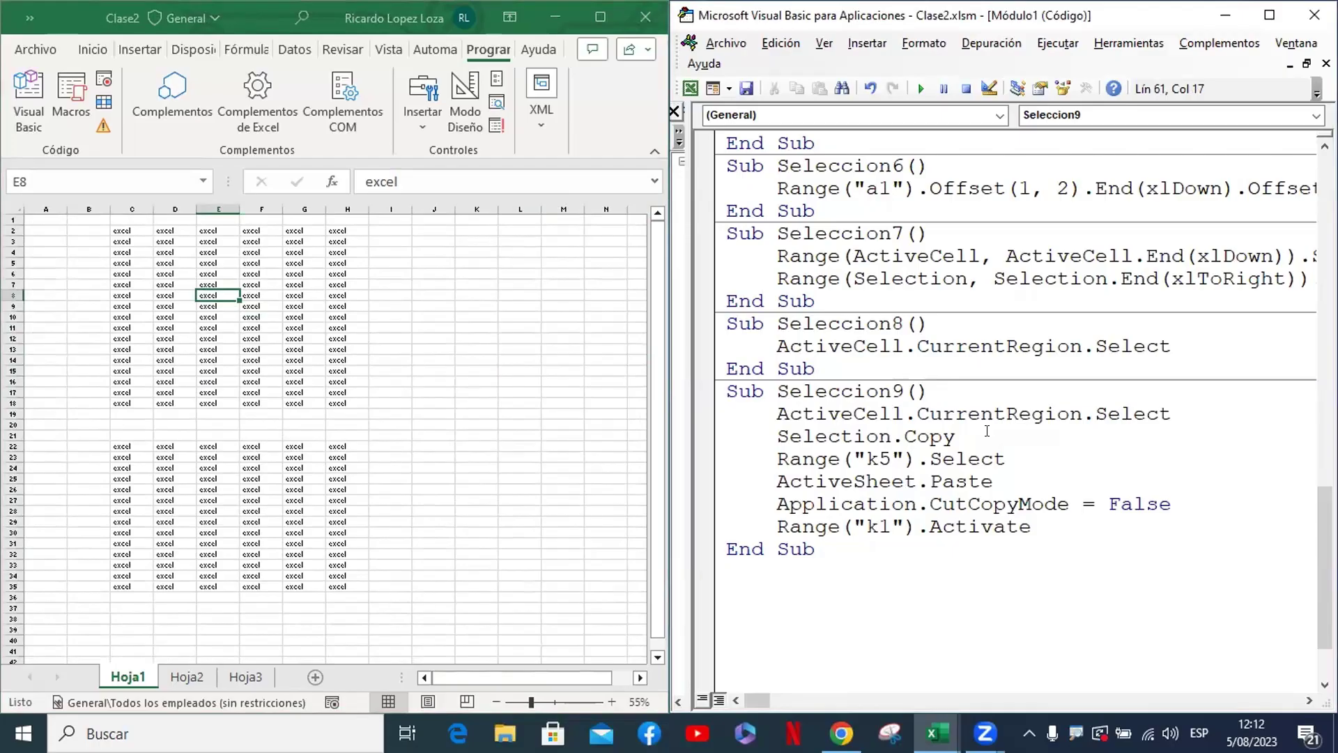
Step through Seleccion9 with F8 to End Sub, pasting the grid at K5 and activating K1
key("F8")
key("F8")
key("F8")
key("F8")
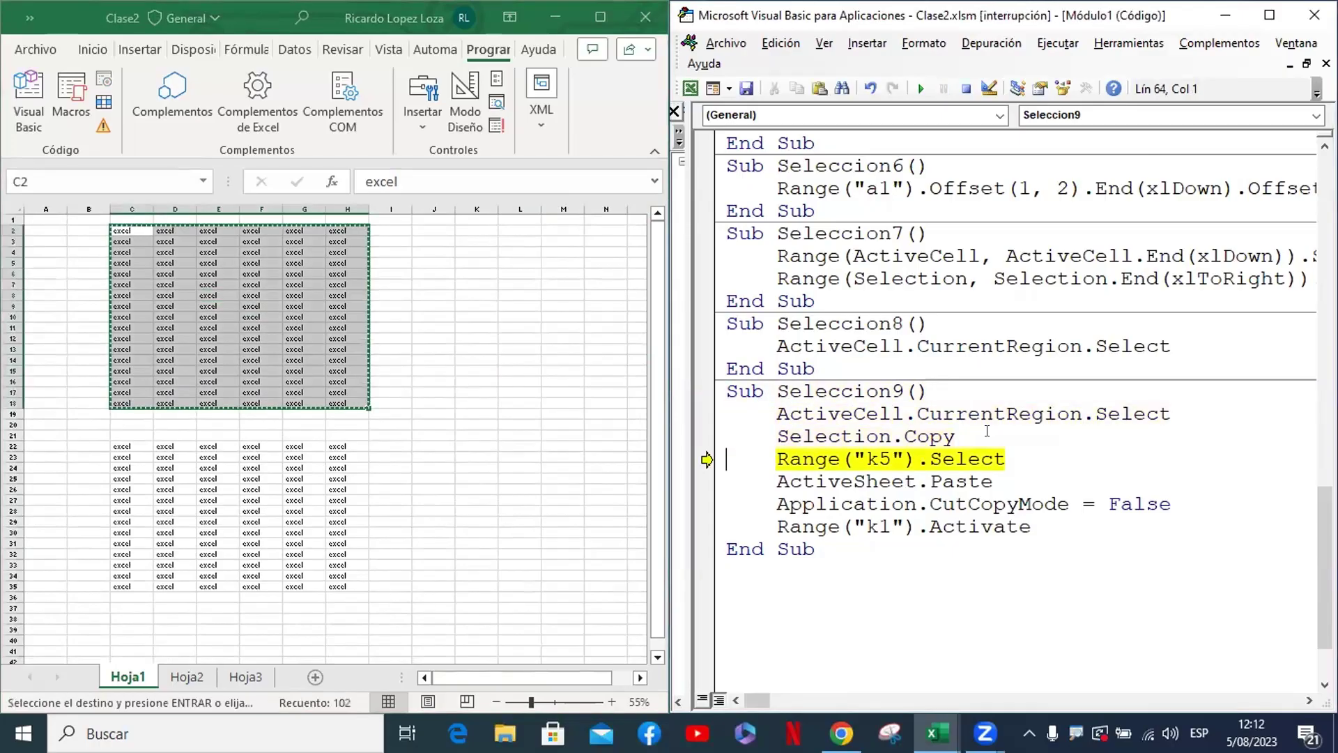
key("F8")
key("F8")
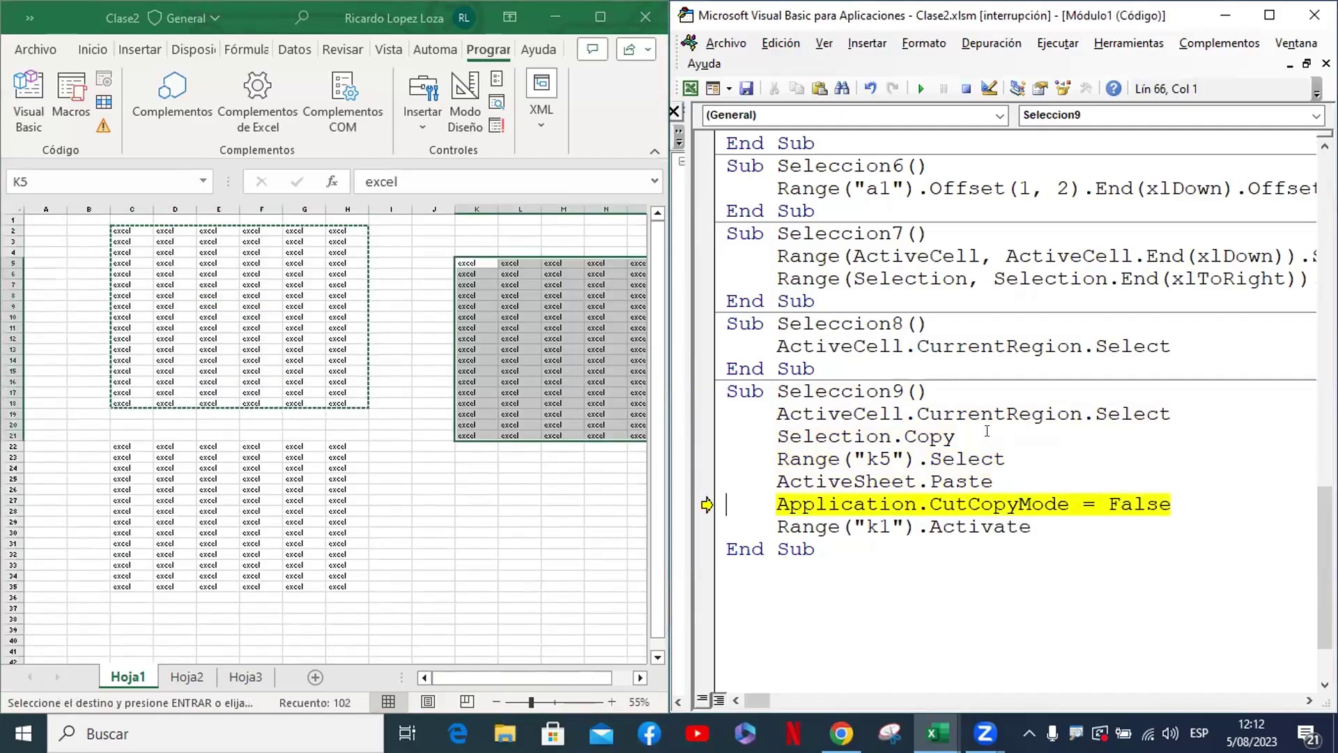
key("F8")
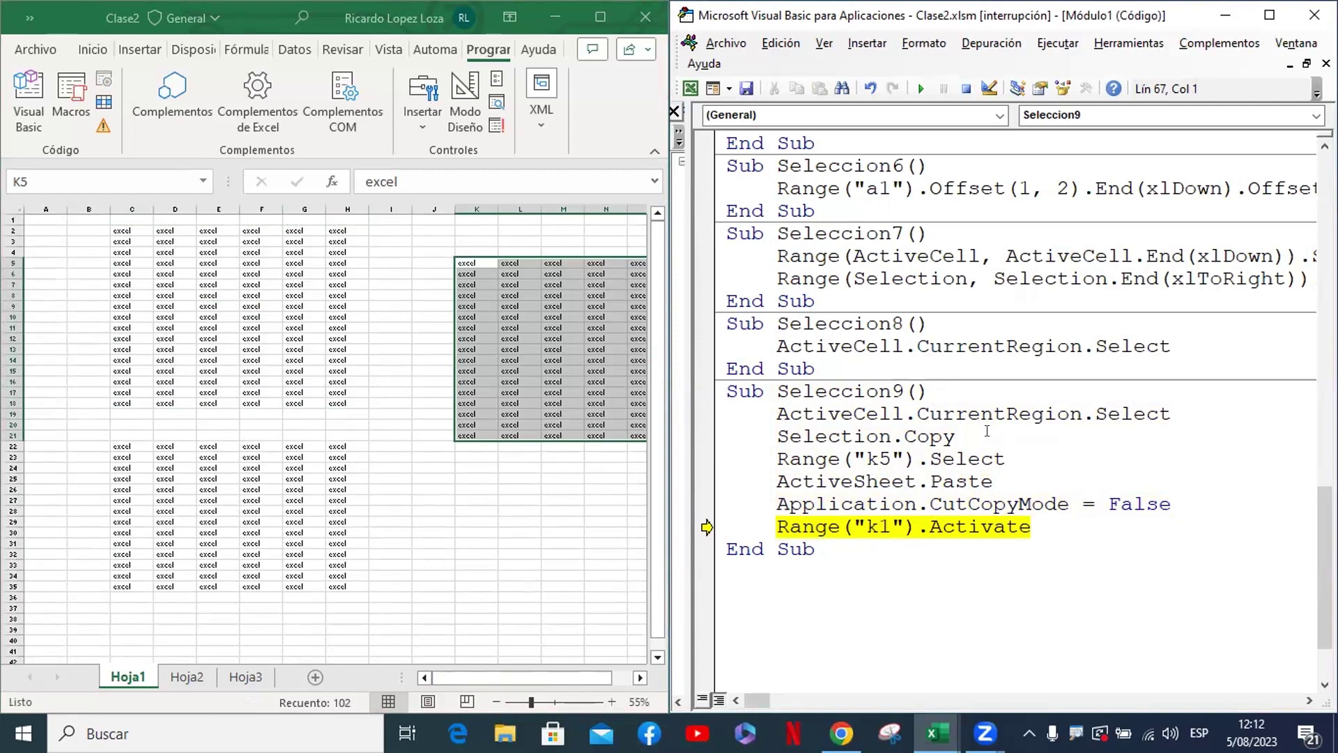
key("F8")
key("F8")
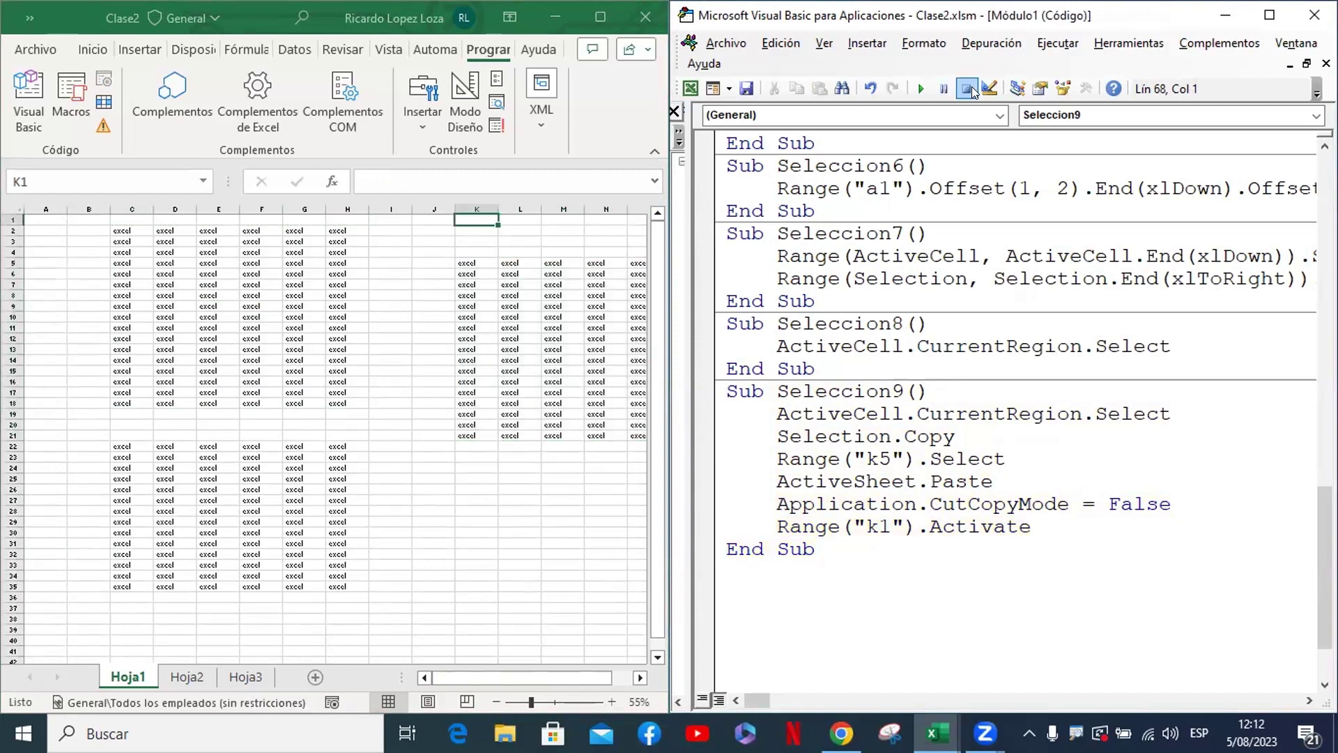
Maximize the code window and highlight Seleccion9's CurrentRegion, Selection.Copy, ActiveSheet.Paste and CutCopyMode = False lines
left_click(1015, 437)
left_click(1269, 15)
scroll(306, 469, "down", 1)
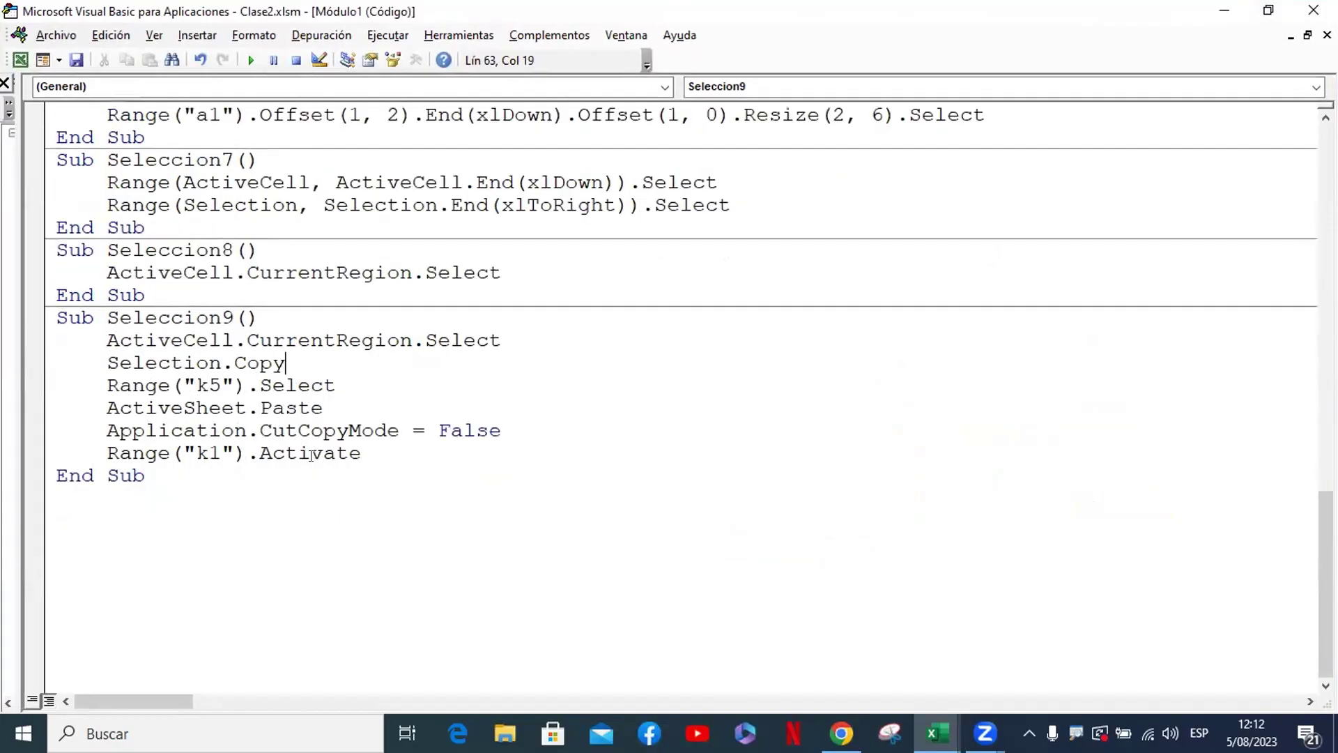
left_click_drag(117, 340, 549, 337)
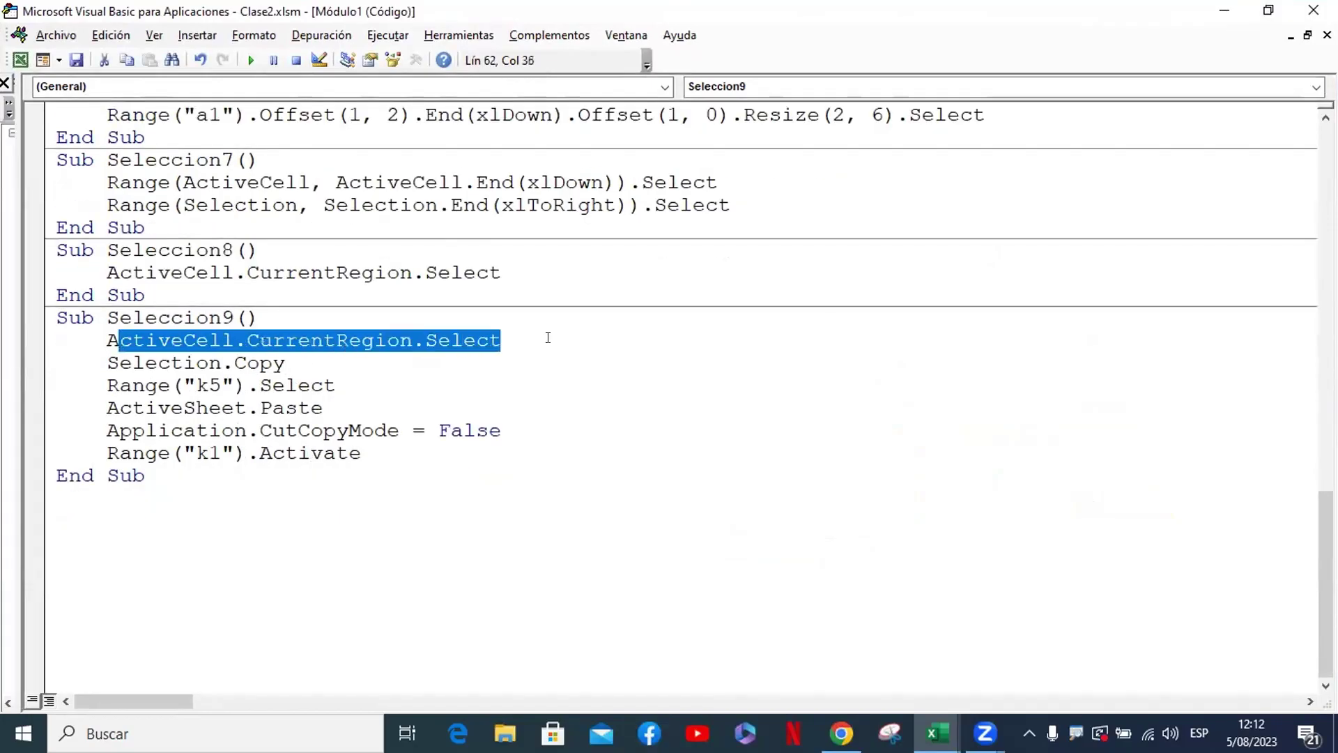
left_click(189, 360)
left_click(283, 361)
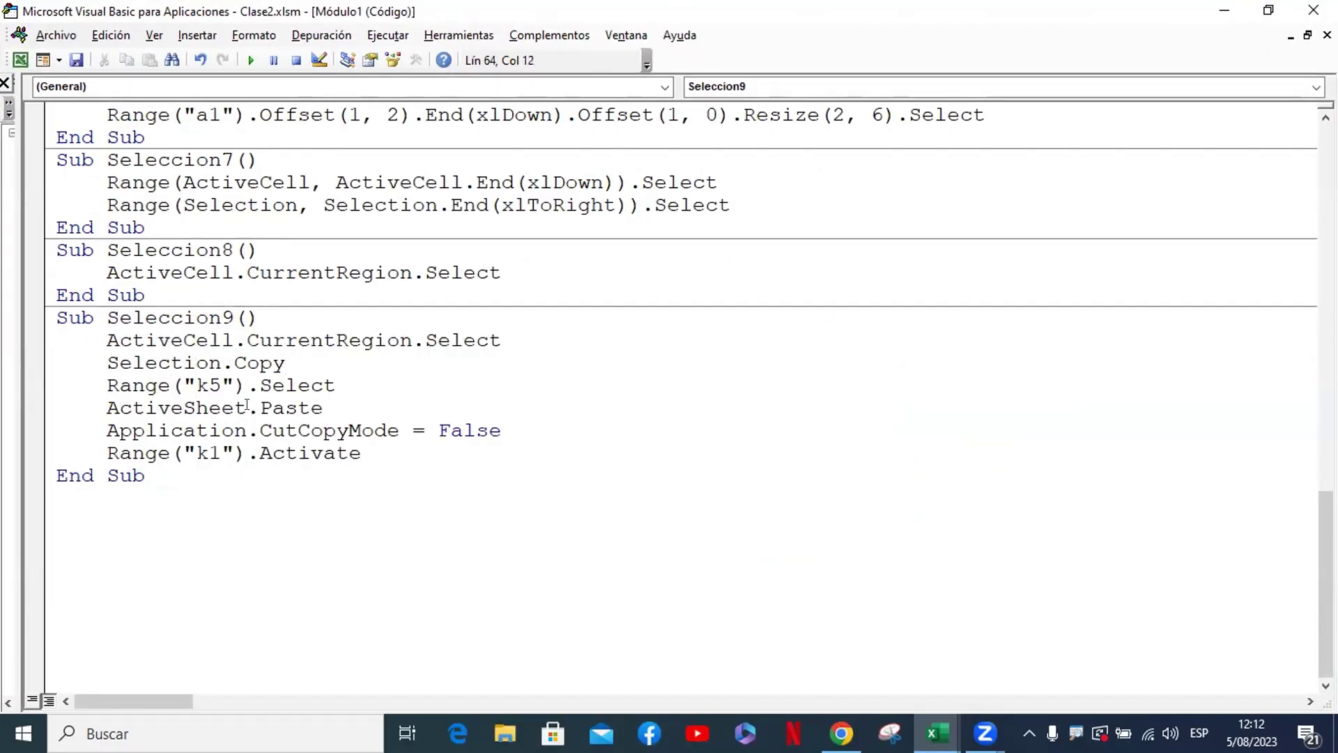
left_click_drag(324, 408, 178, 408)
left_click(217, 430)
left_click_drag(502, 430, 145, 432)
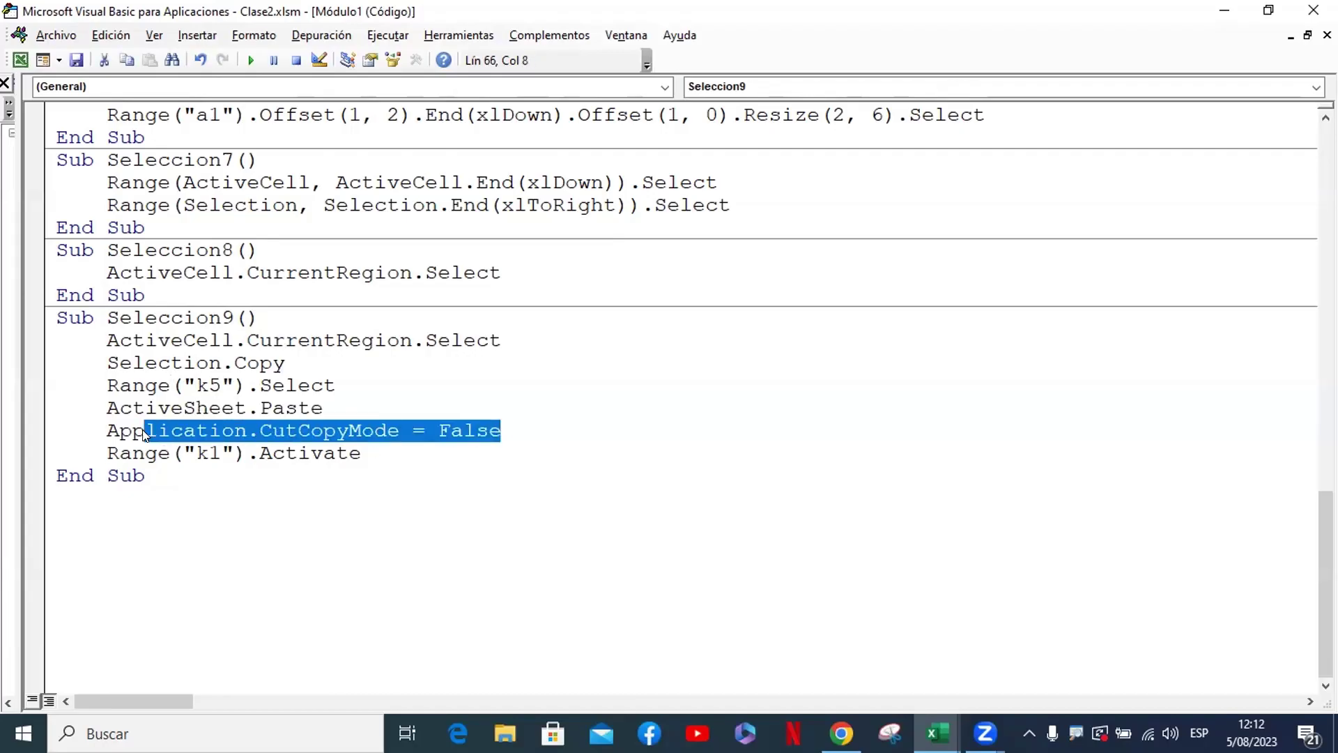
Highlight the k1 reference in Range("k1").Activate and move to a blank line after End Sub
left_click(309, 407)
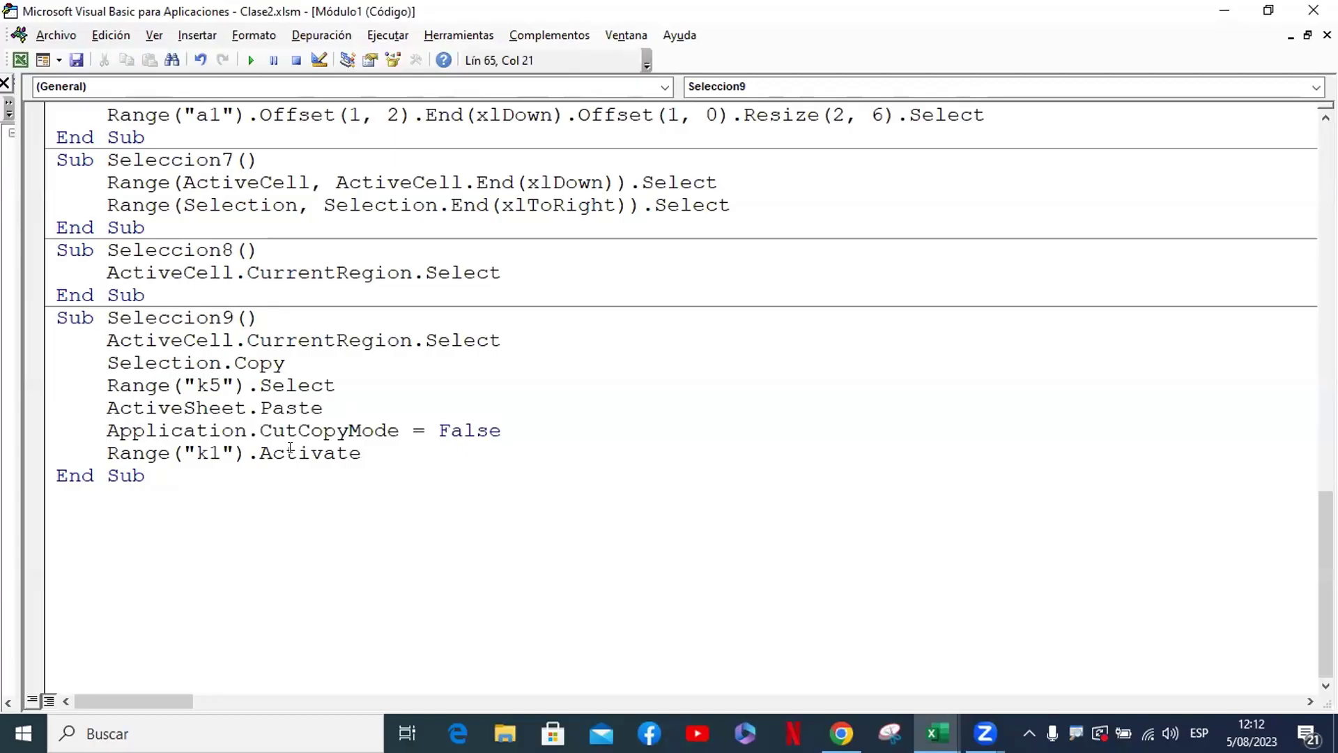
left_click_drag(183, 453, 216, 453)
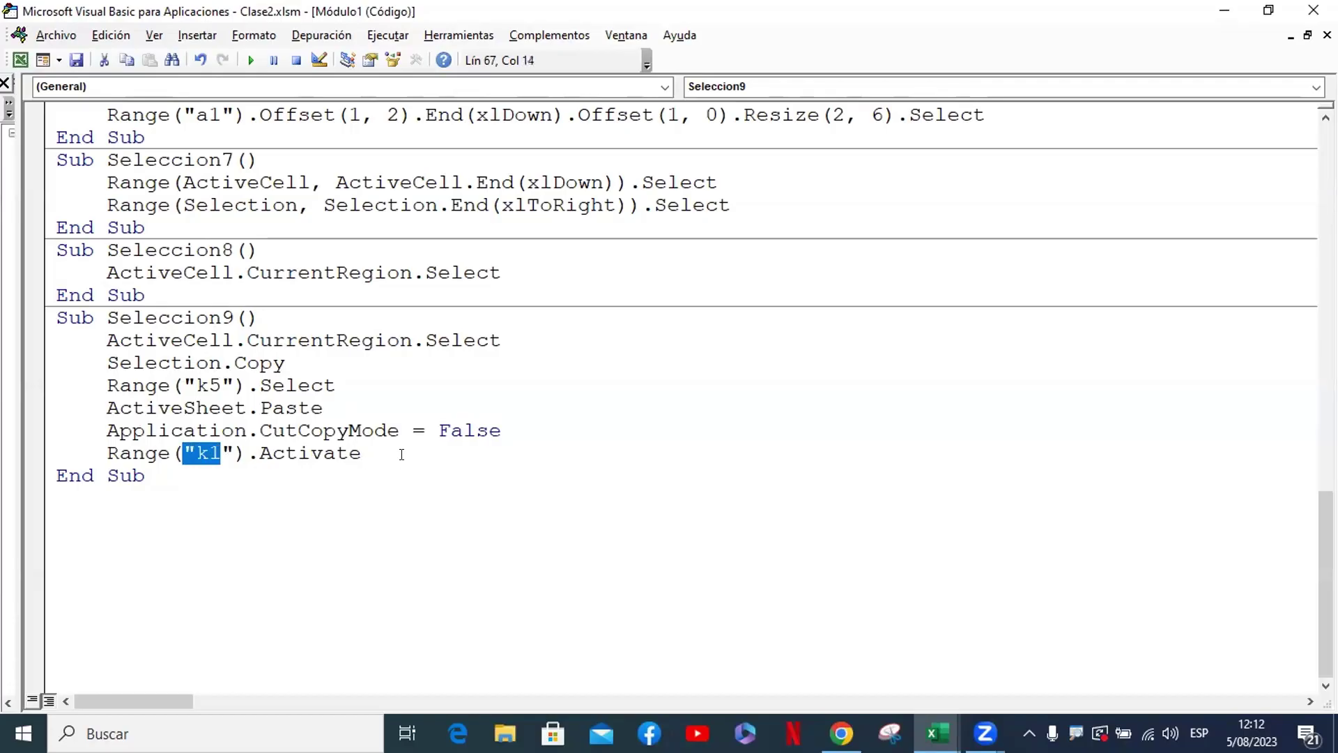
left_click(402, 454)
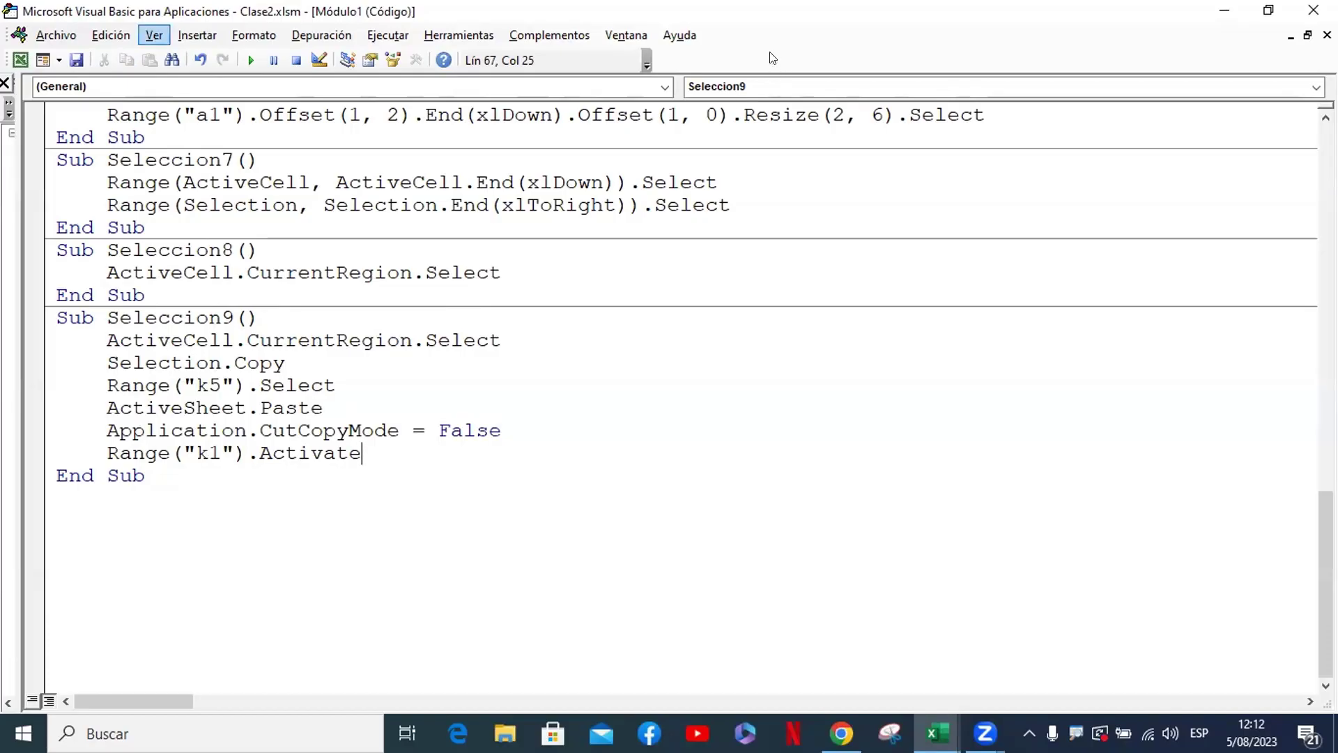
key("alt+Tab")
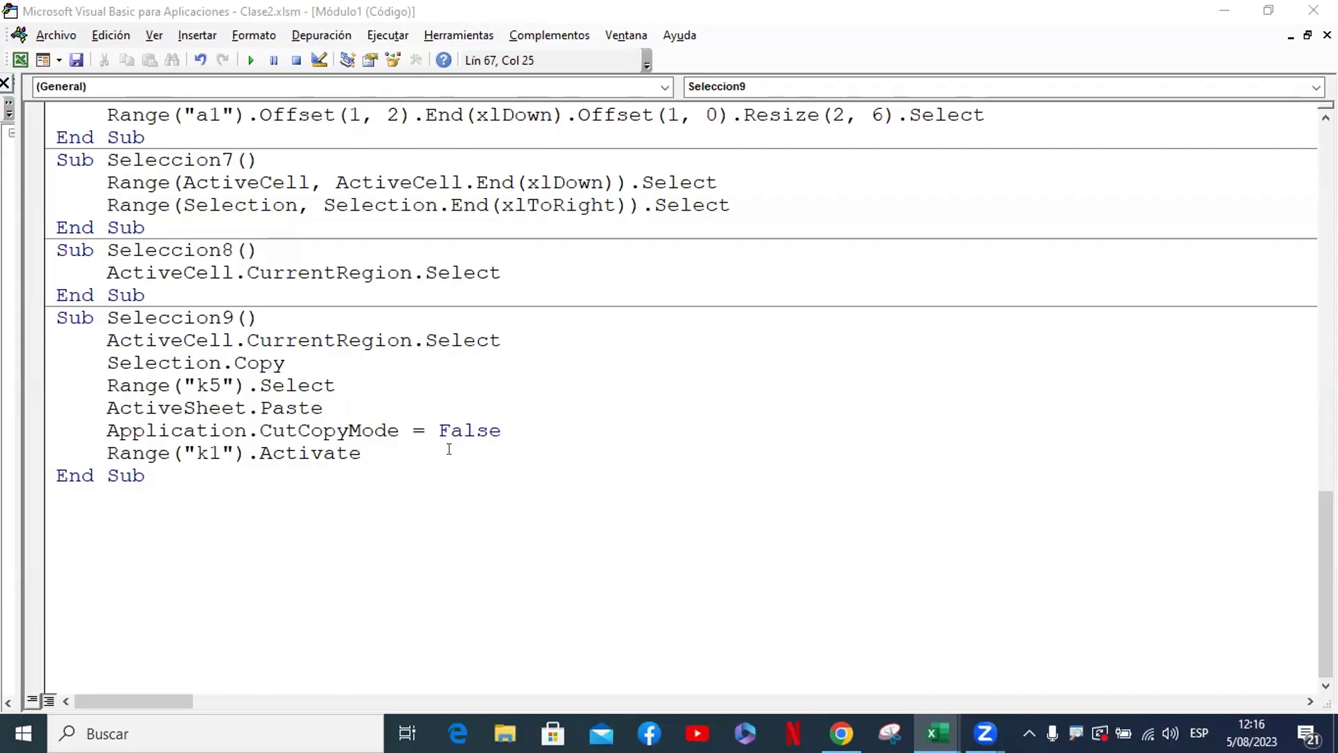
key("Down")
key("Down")
key("Down")
left_click(167, 487)
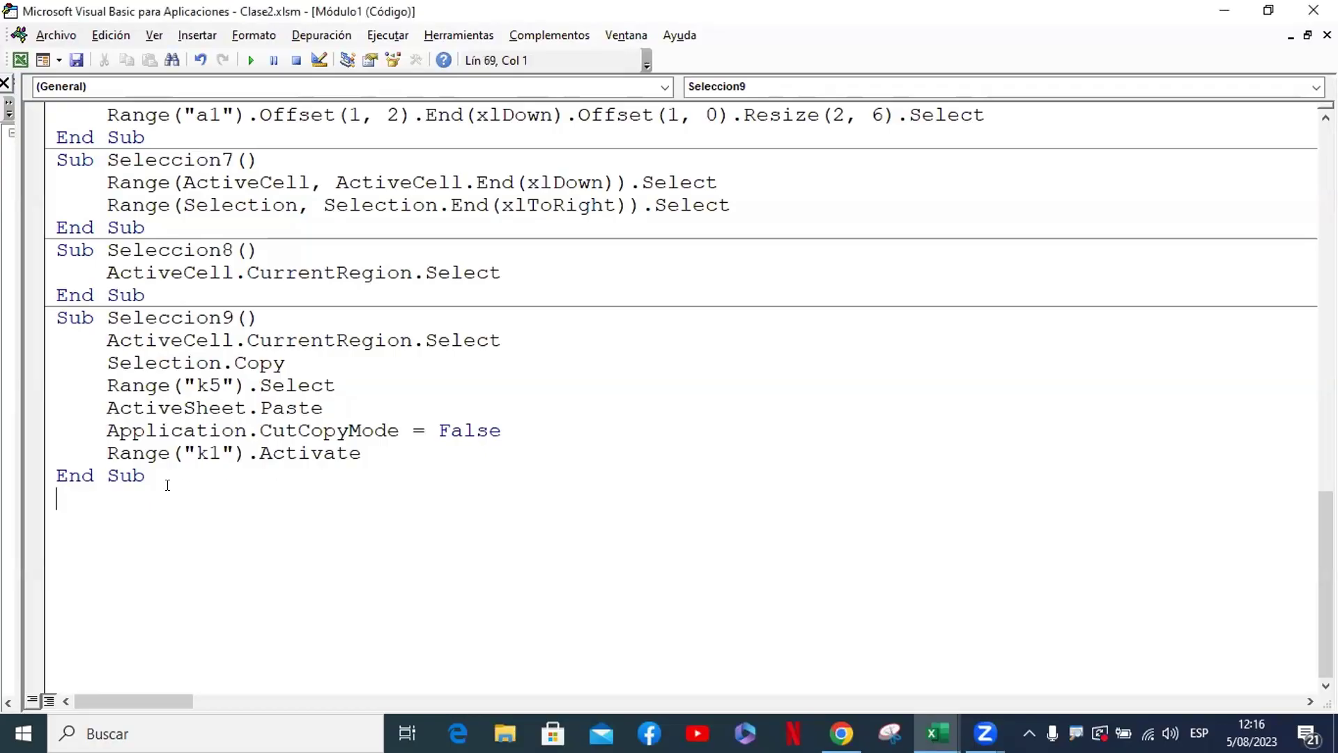
Maximize the workbook, go to Hoja2 and select the block A1:G11
left_click(20, 60)
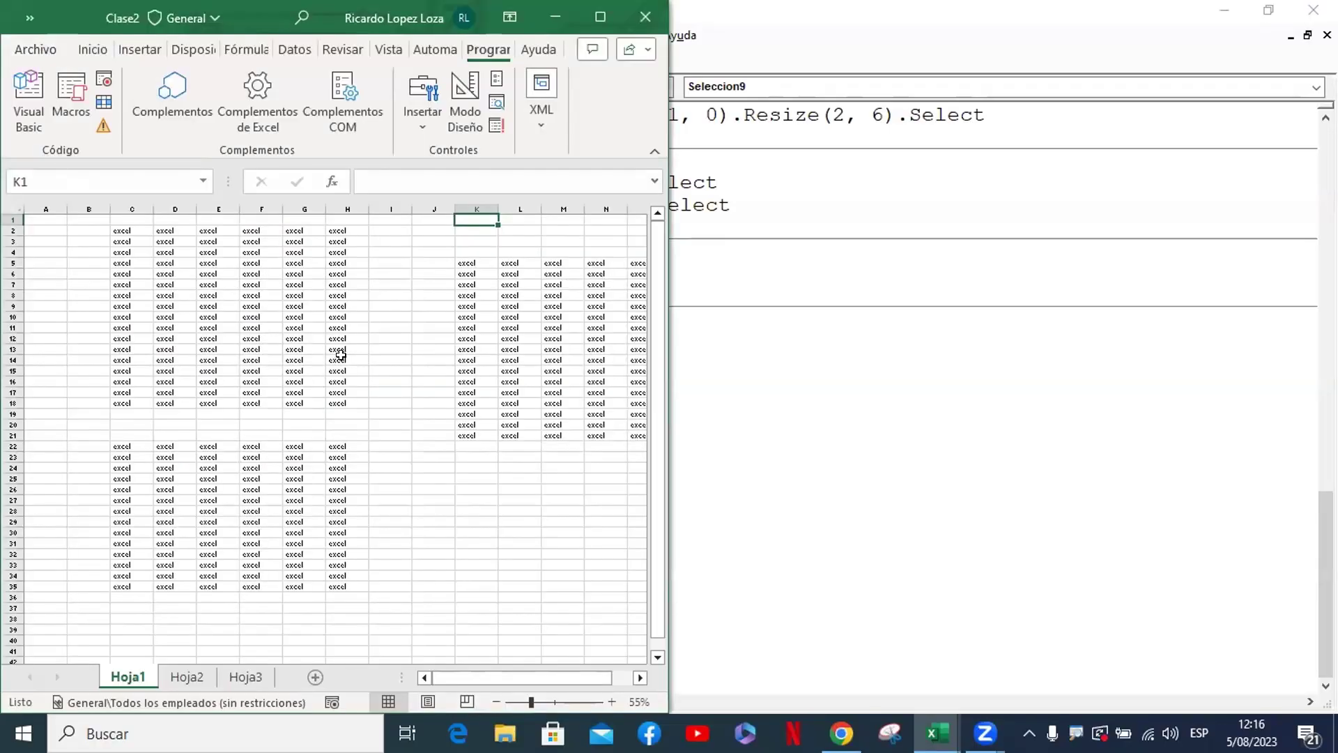
double_click(332, 26)
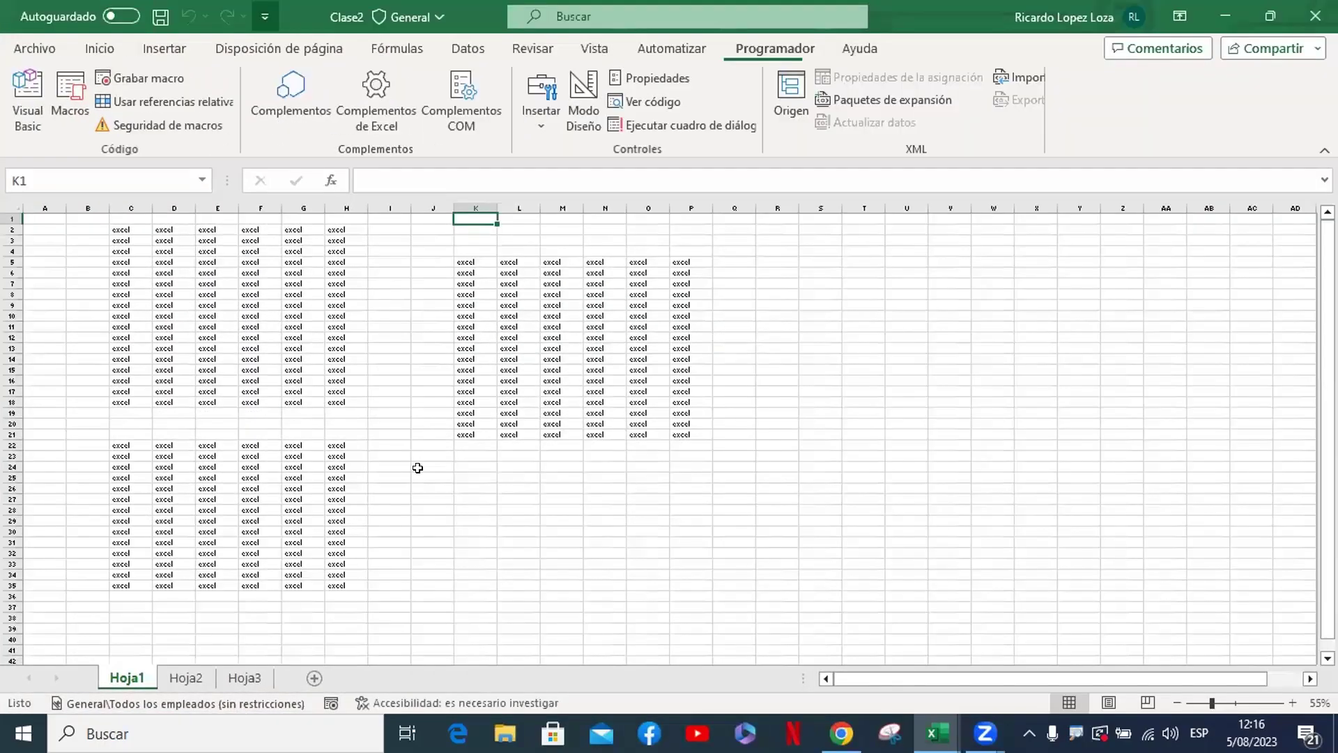
left_click(432, 478)
left_click(186, 677)
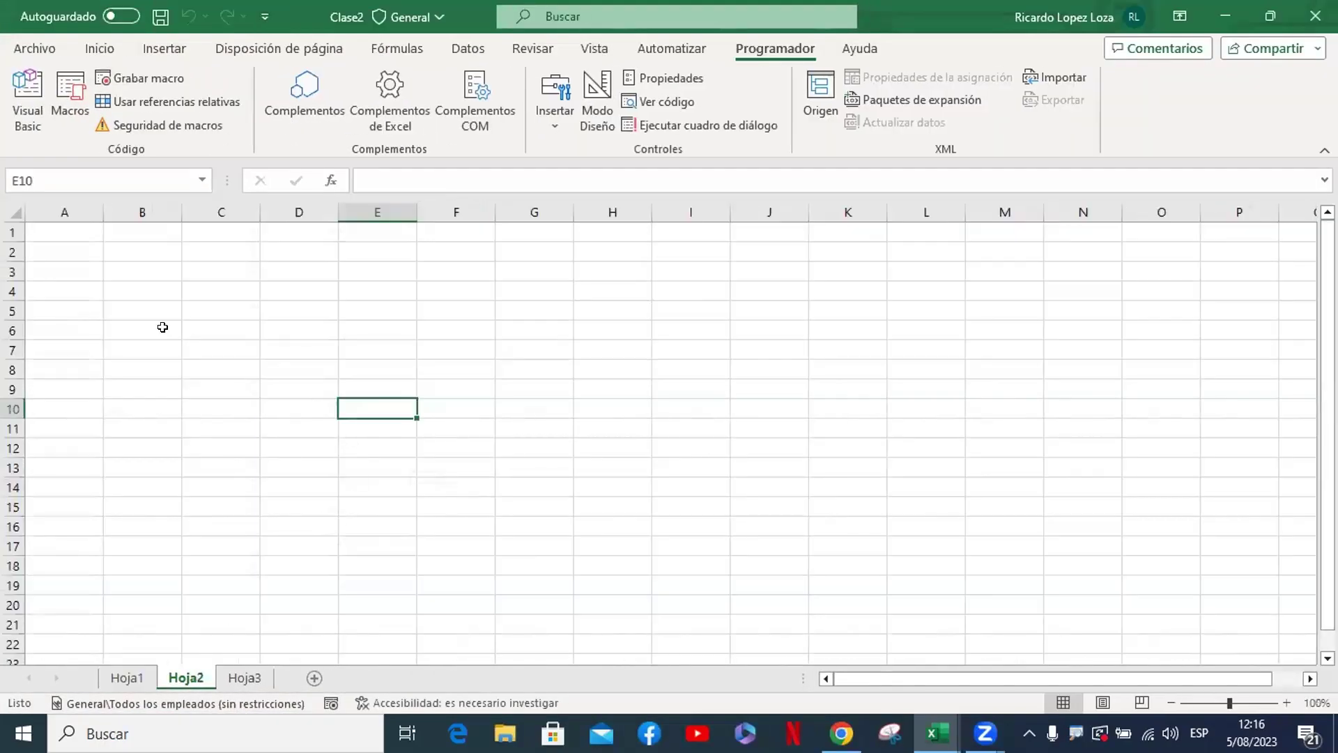
left_click_drag(56, 230, 499, 446)
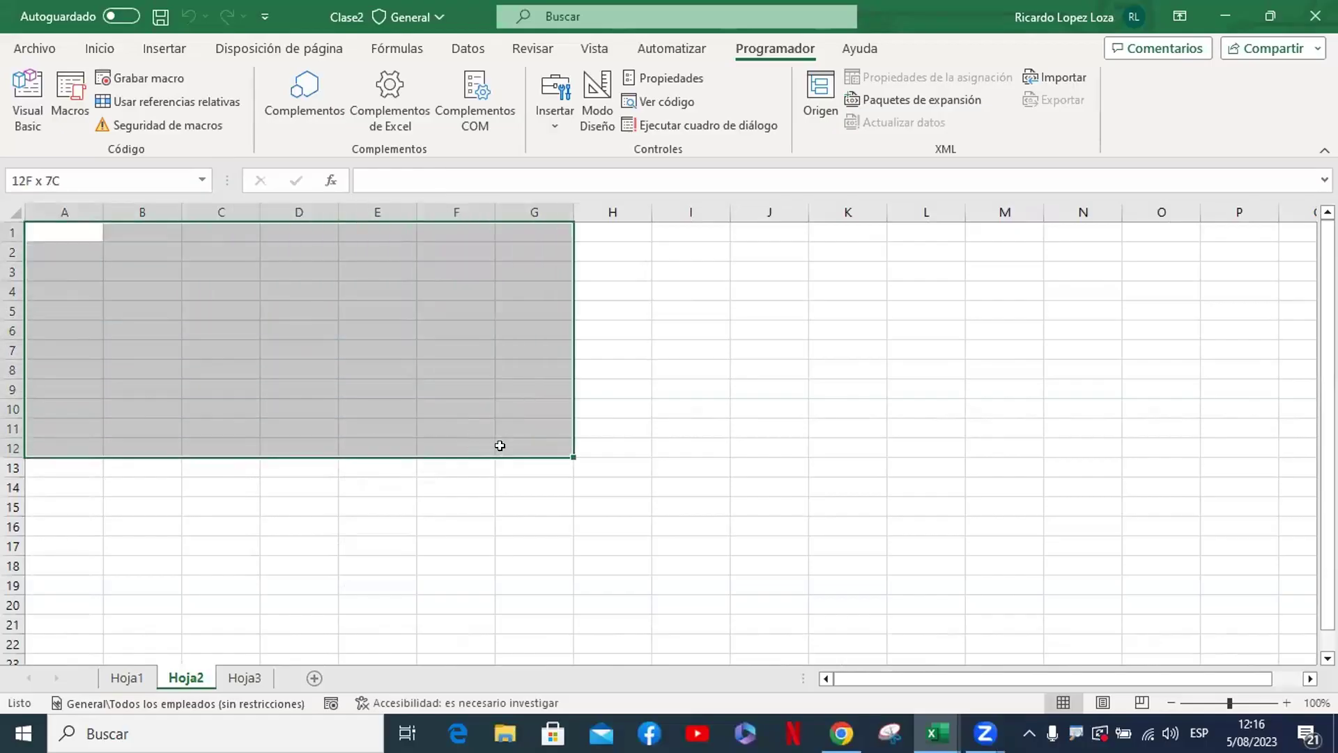
left_click_drag(499, 445, 500, 445)
mouse_move(73, 242)
left_mouse_down()
mouse_move(412, 352)
mouse_move(512, 433)
left_mouse_up()
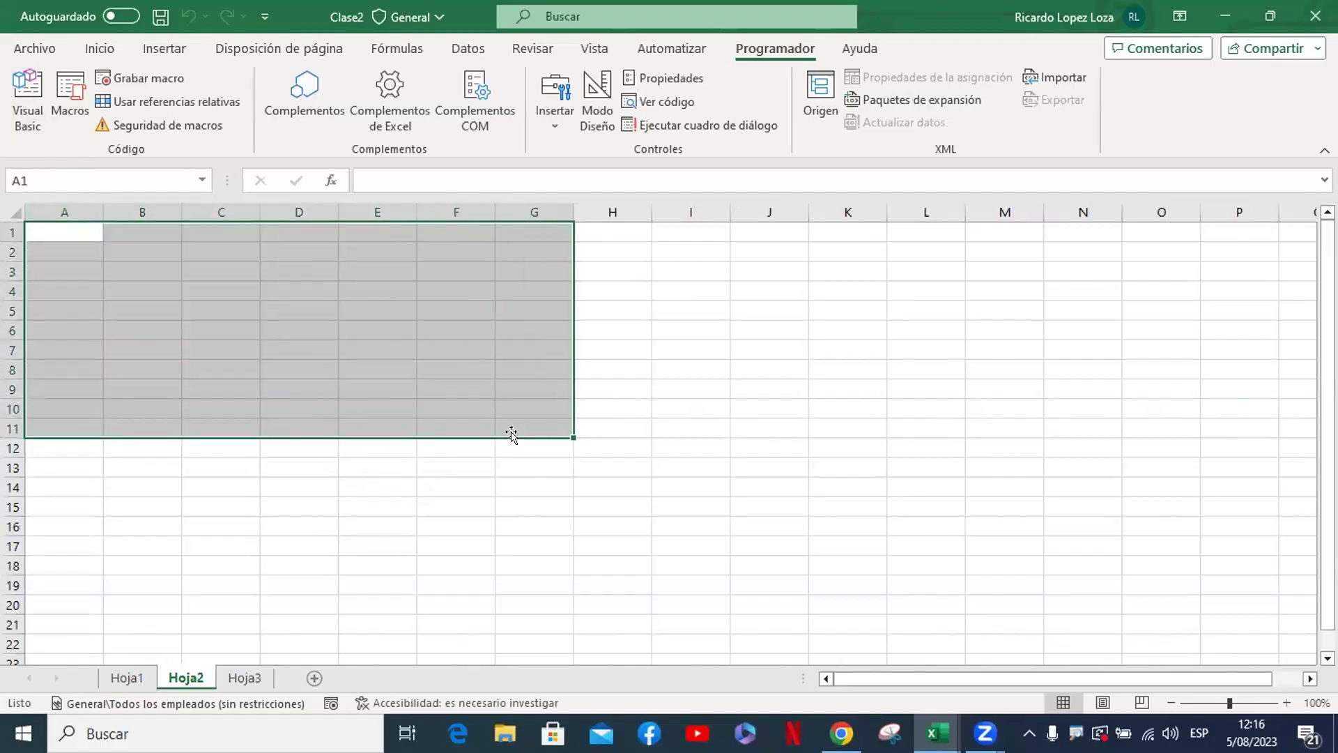
Fill every cell of A1:G11 with 'word' using Ctrl+Enter, then reselect the block
type("wor")
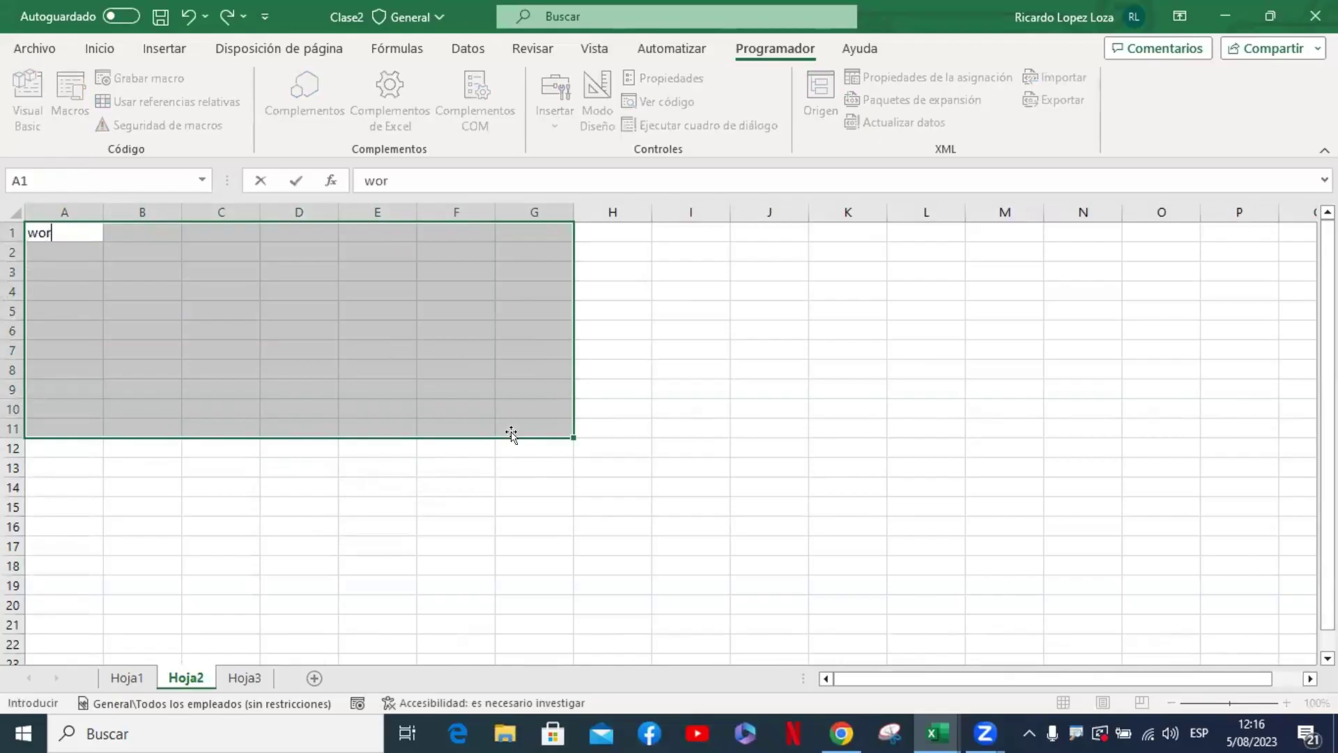
type("d")
key("ctrl+Return")
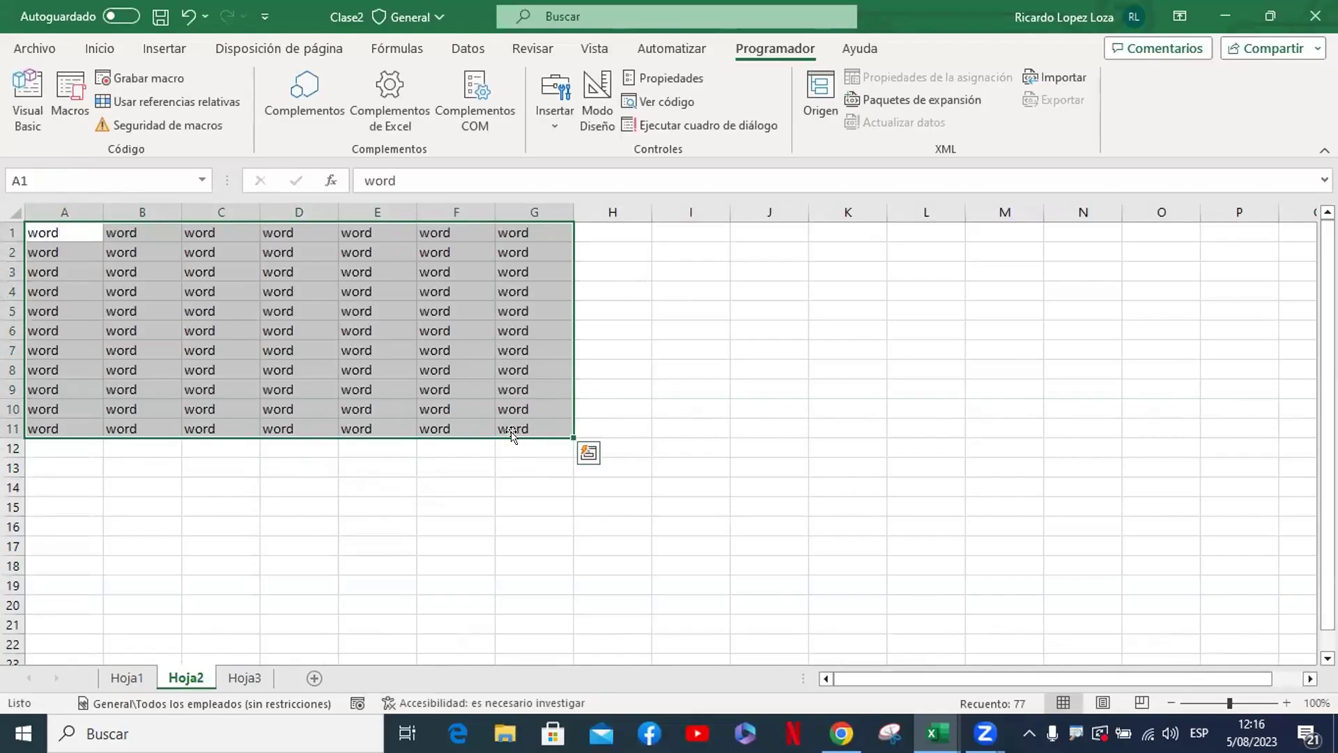
left_click(328, 391)
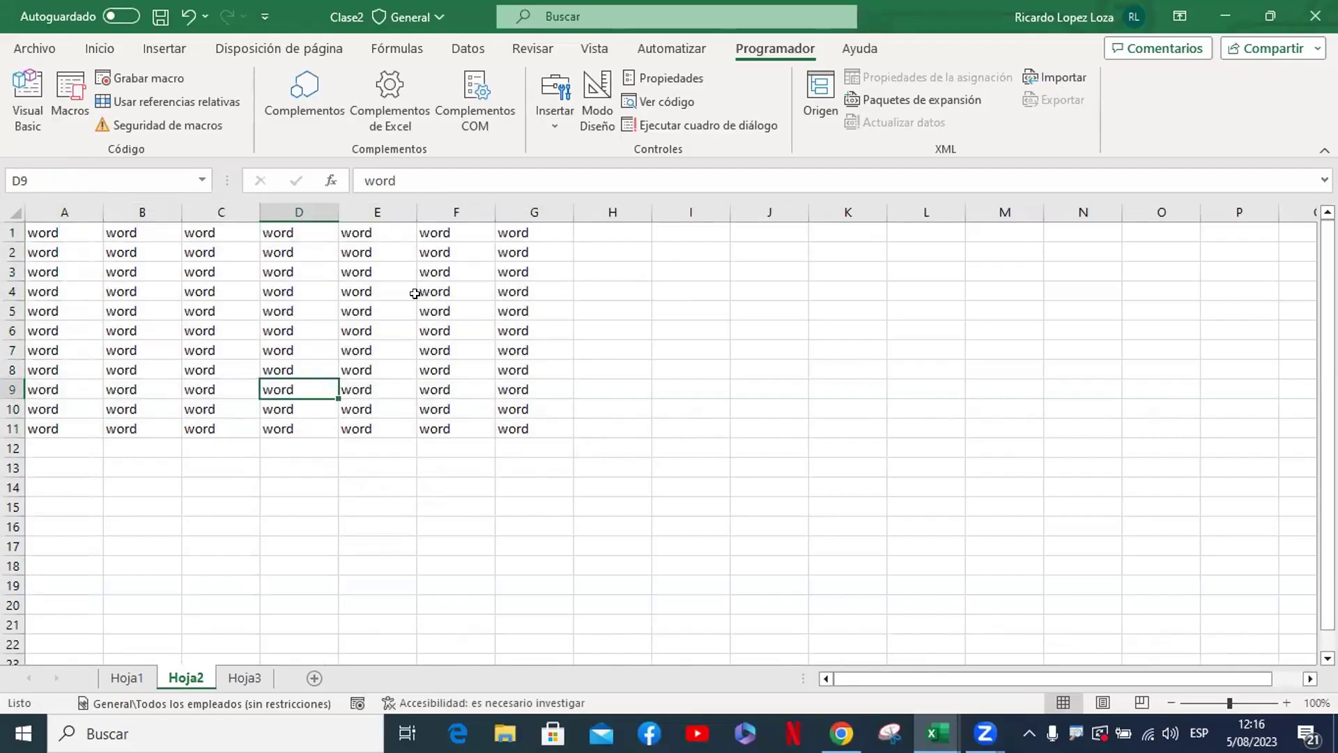
left_click_drag(57, 230, 530, 430)
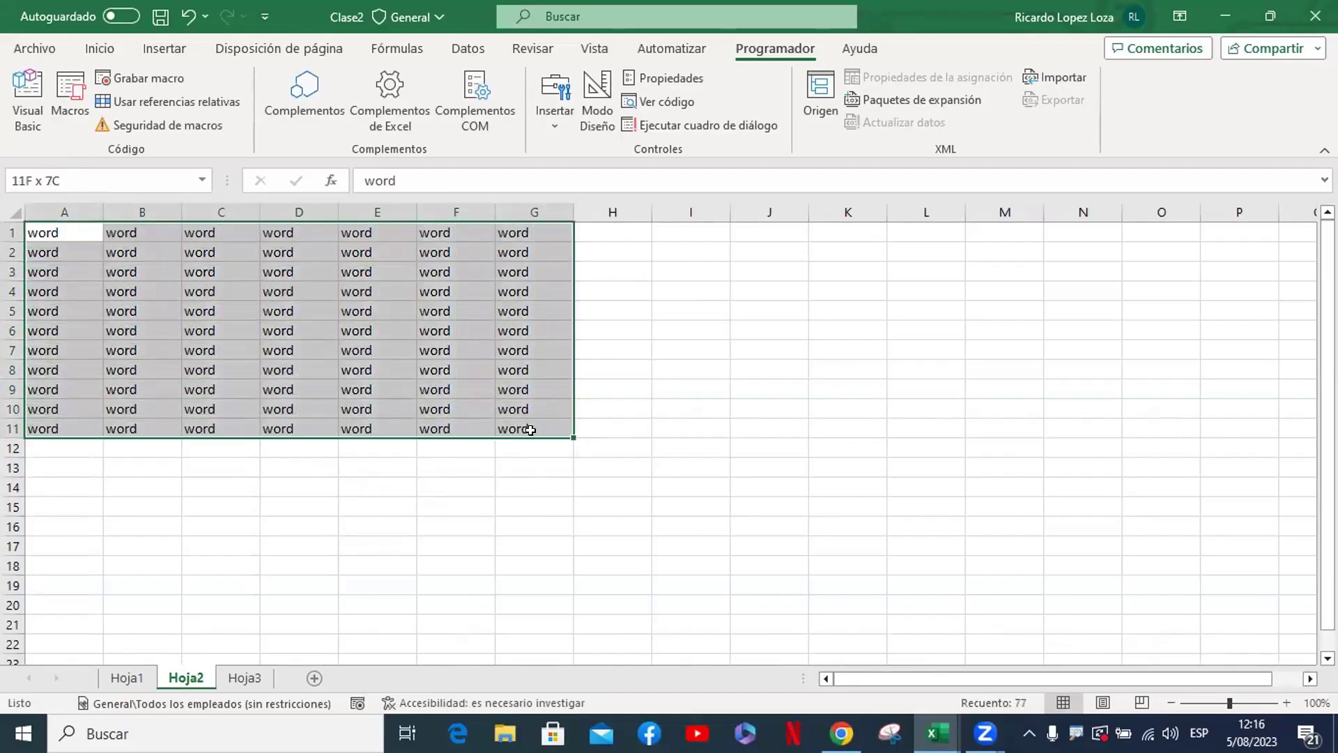
left_click(433, 366)
key("ctrl+Home")
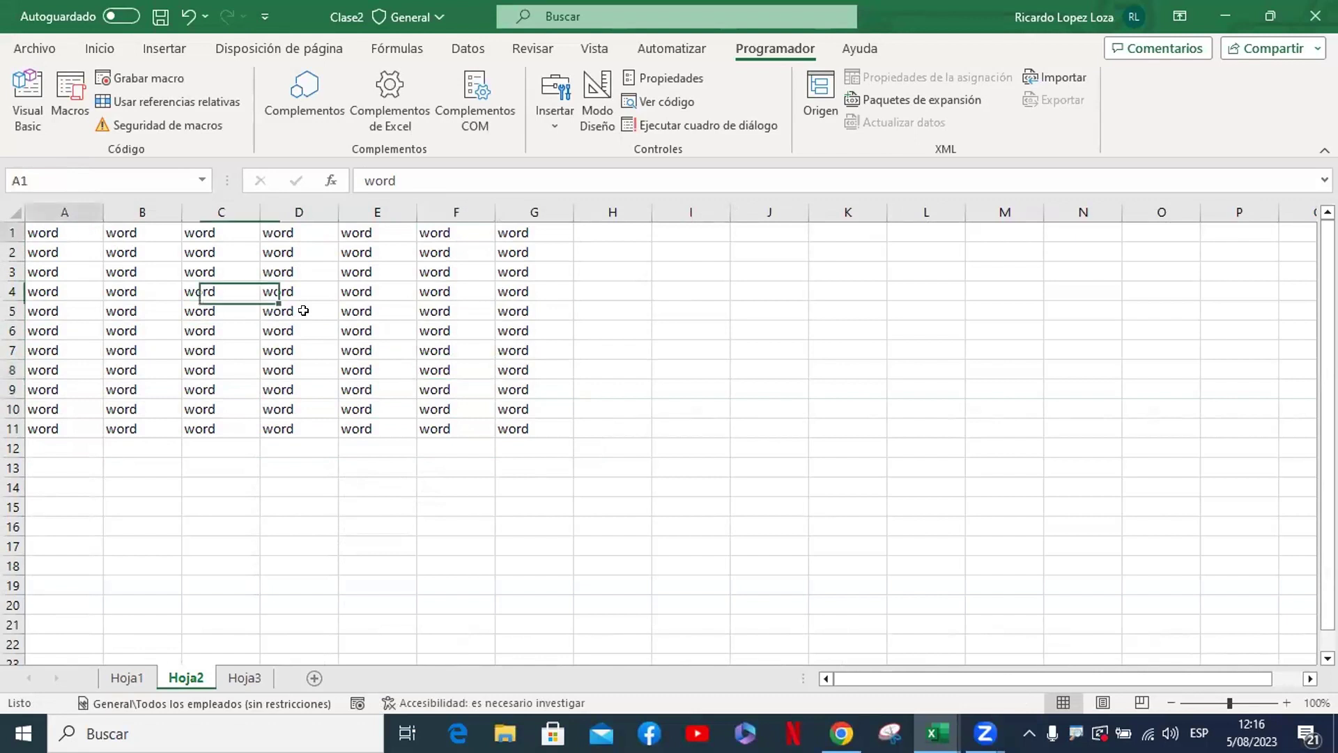
left_click_drag(304, 311, 516, 427)
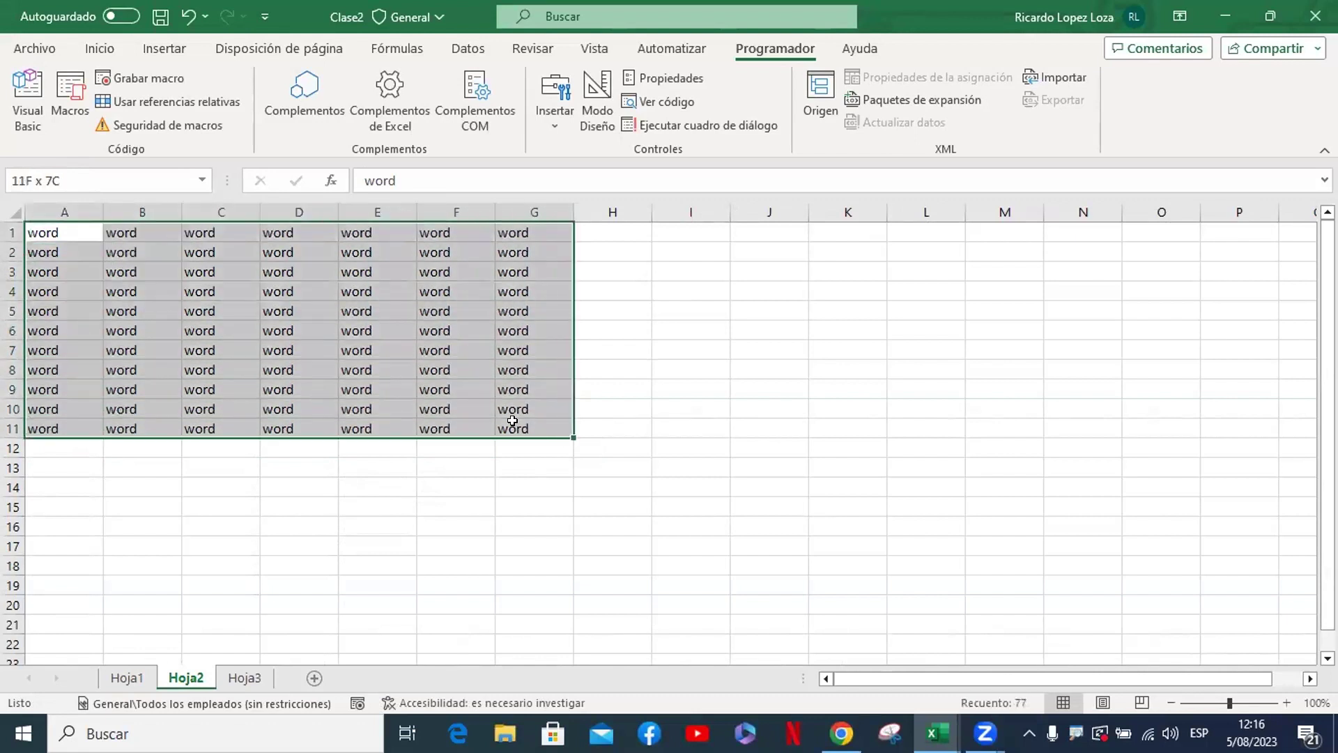
left_click(237, 679)
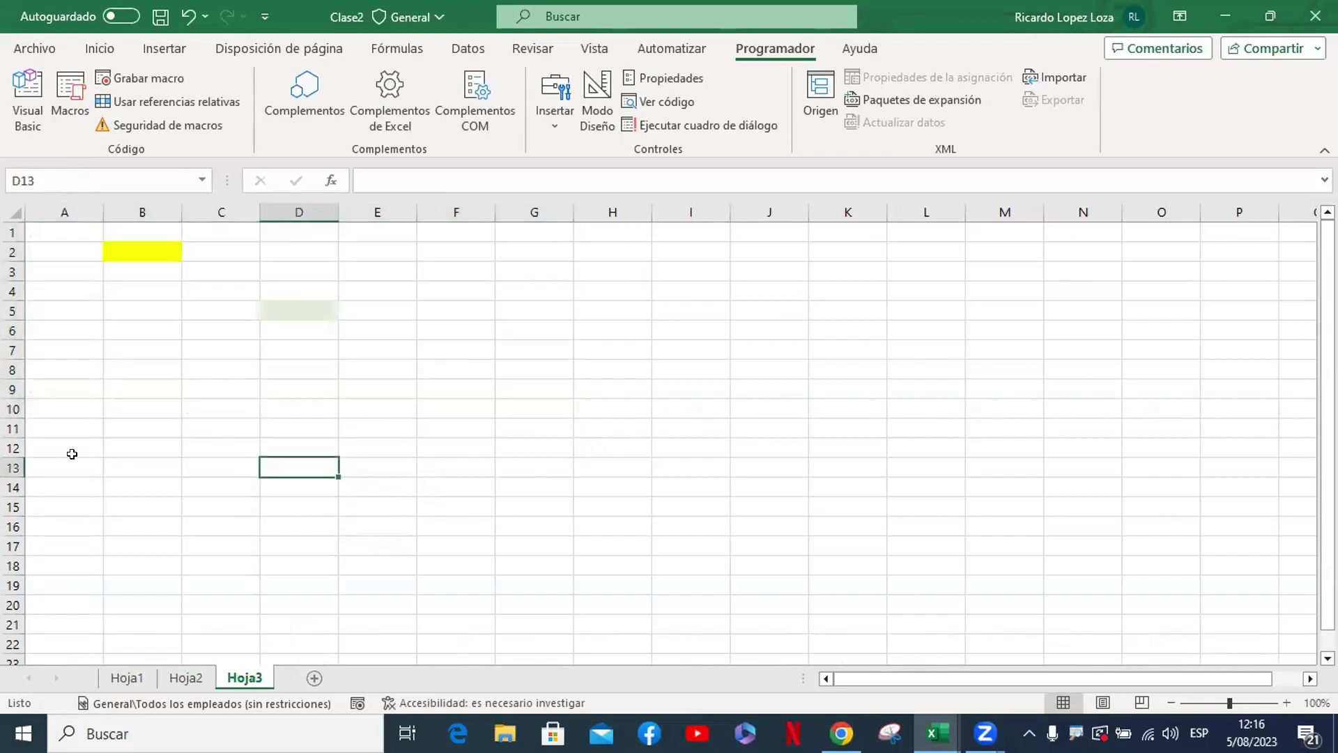
On Hoja3, make C9 bold and wipe the old coloured cells
left_click(214, 398)
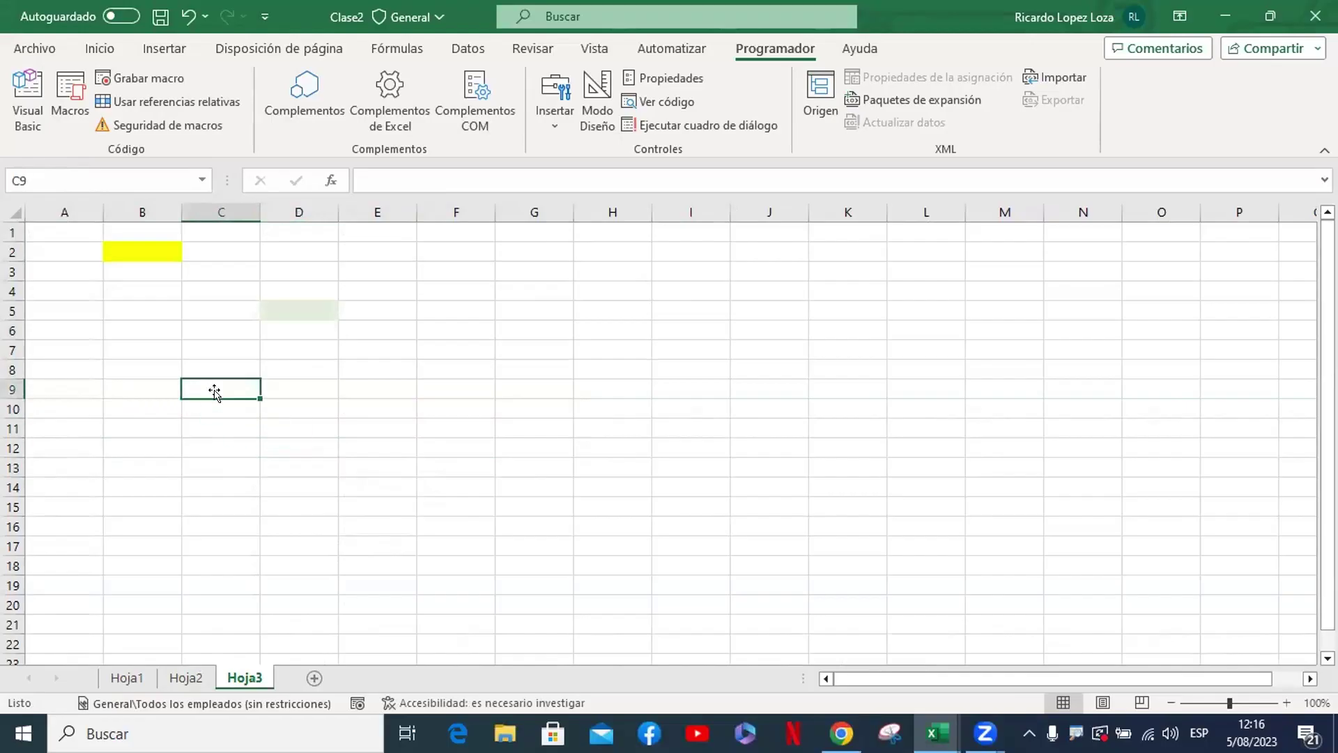
left_click(101, 51)
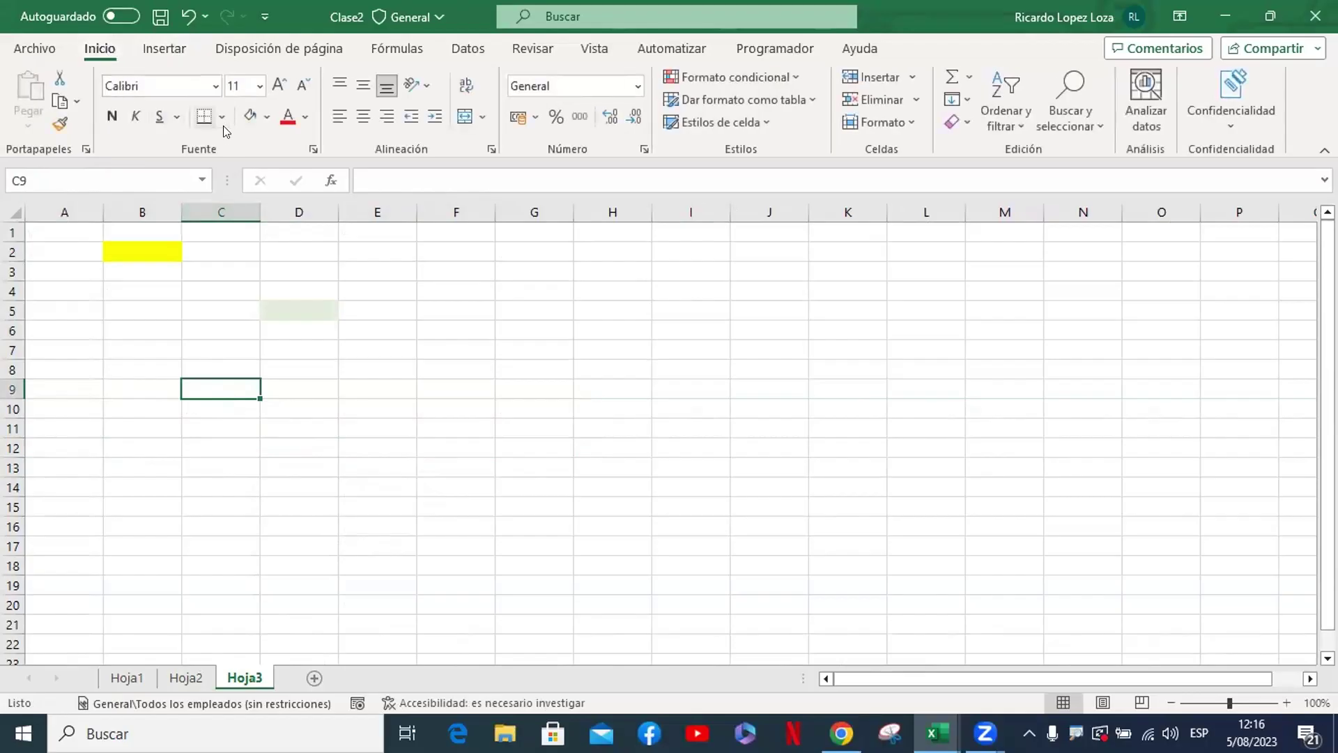
left_click(247, 115)
left_click(112, 116)
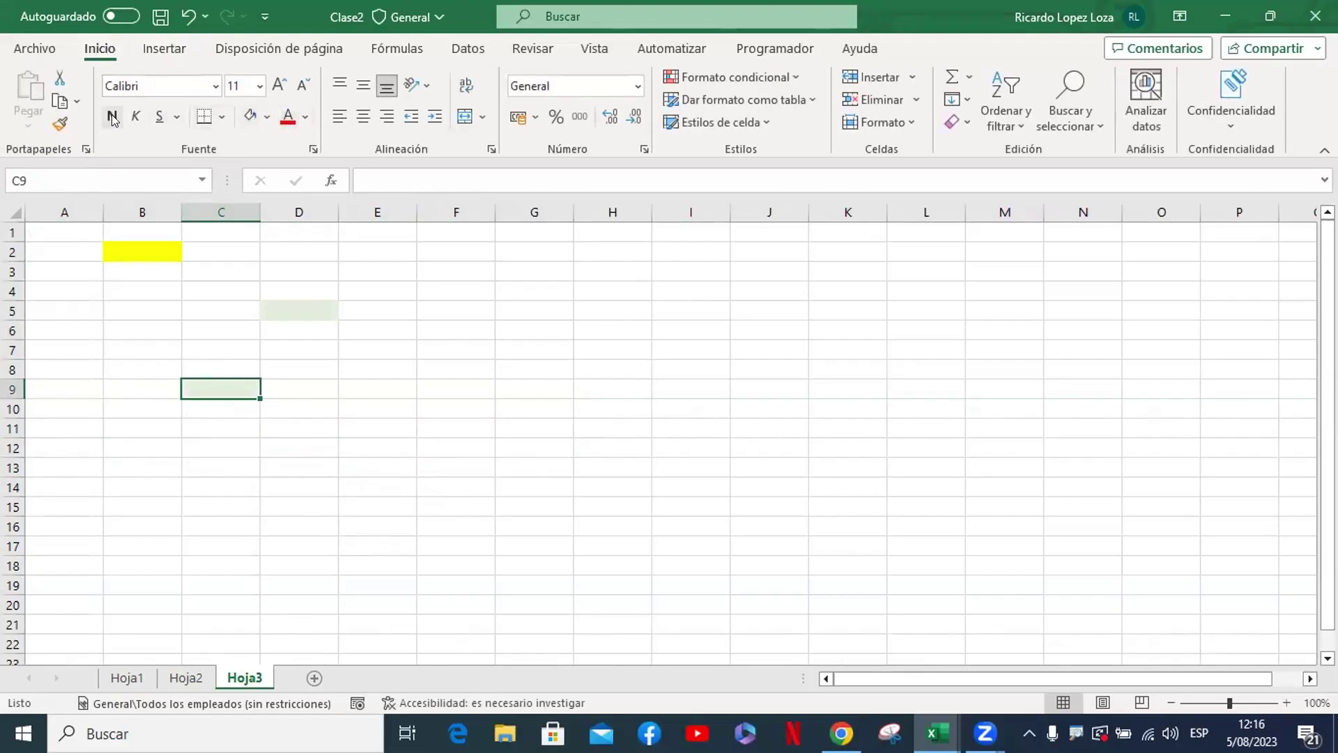
mouse_move(150, 230)
left_mouse_down()
mouse_move(384, 235)
mouse_move(391, 376)
left_mouse_up()
left_click(377, 428)
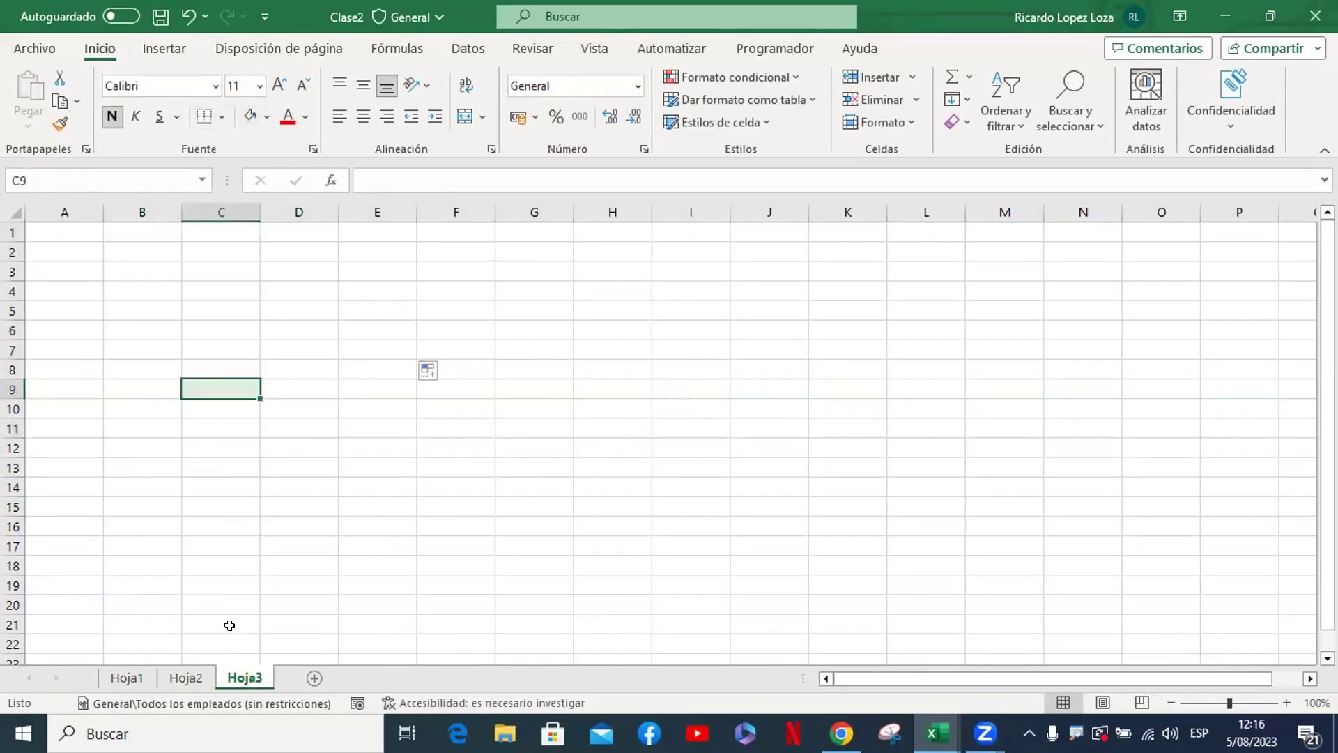
Back on Hoja2, give cell A1 a yellow fill
left_click(186, 677)
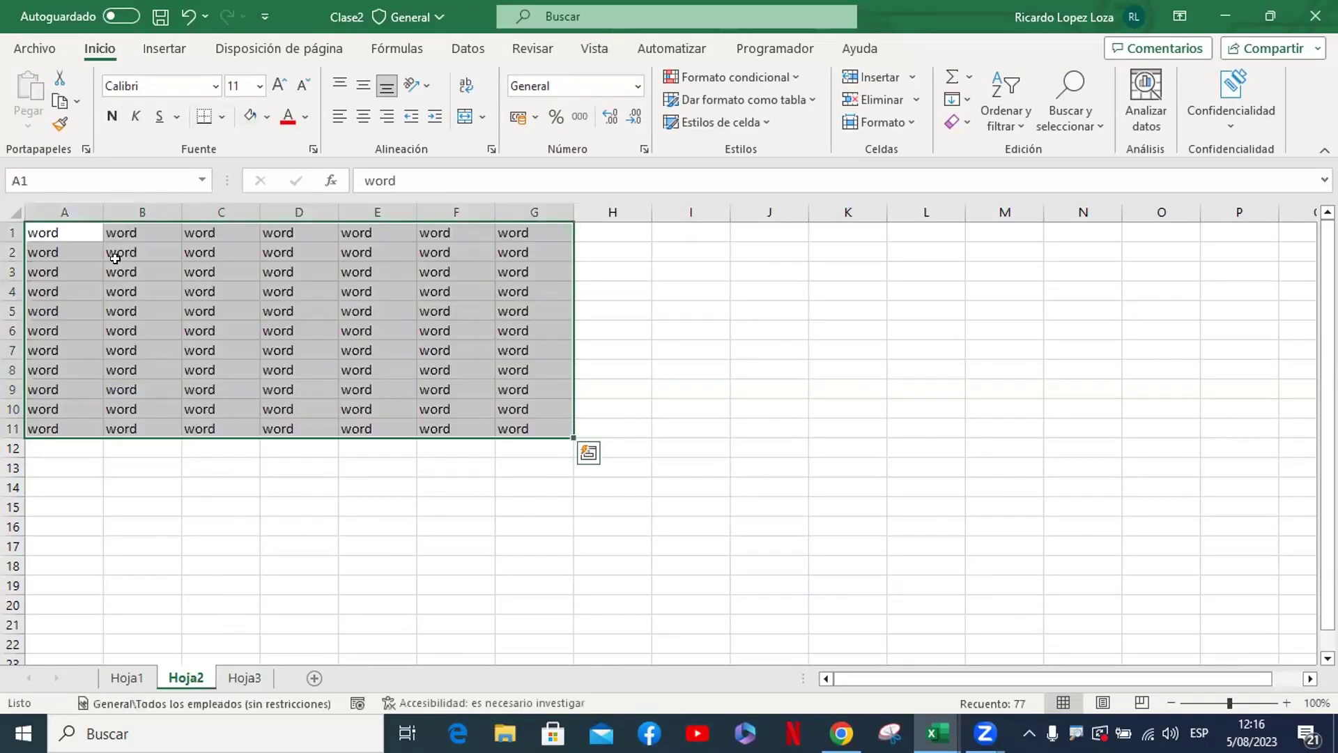
left_click(74, 228)
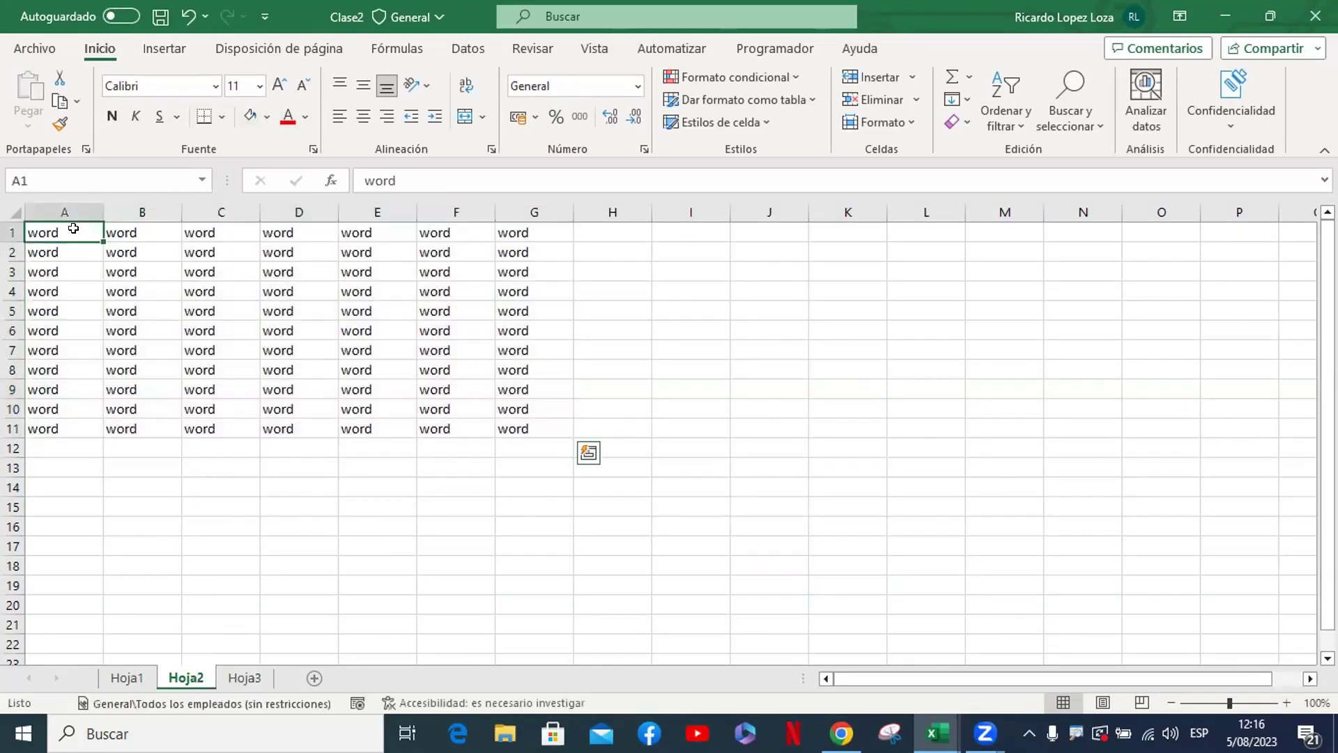
left_click(523, 407)
left_click(522, 419)
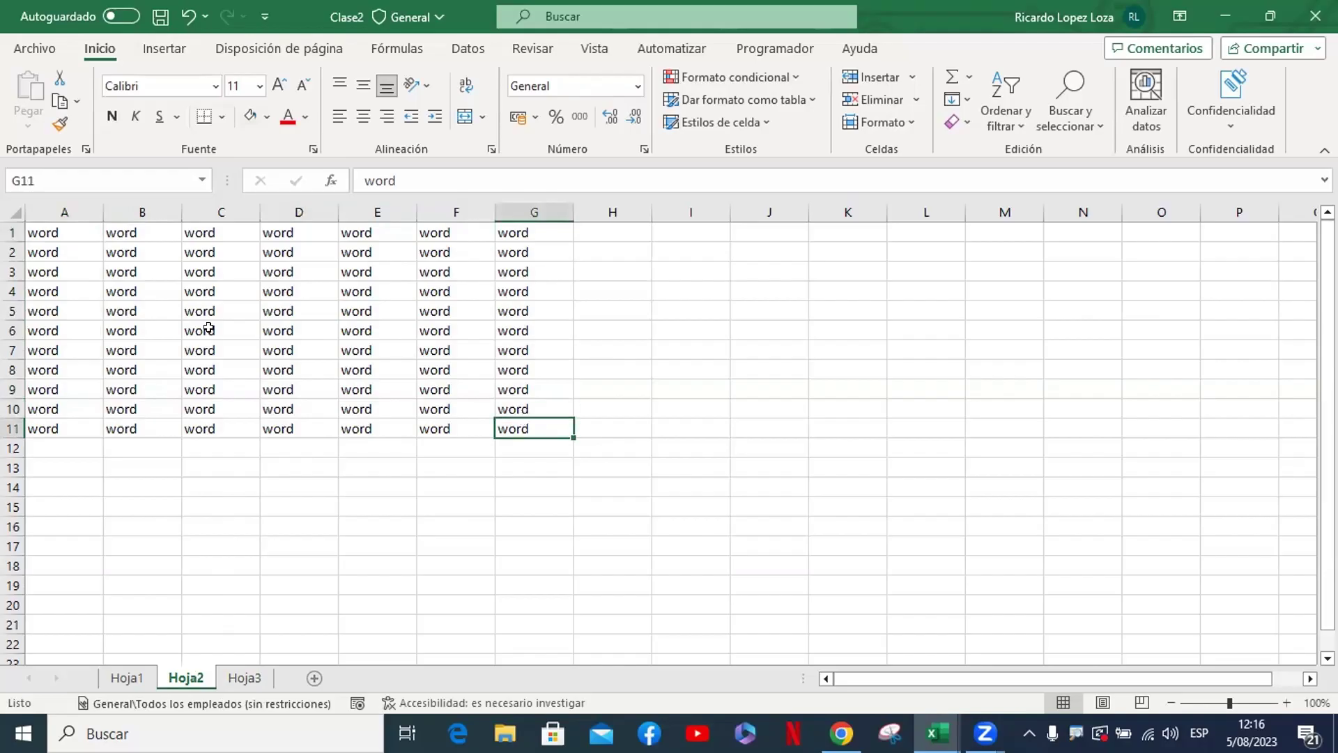
left_click(68, 230)
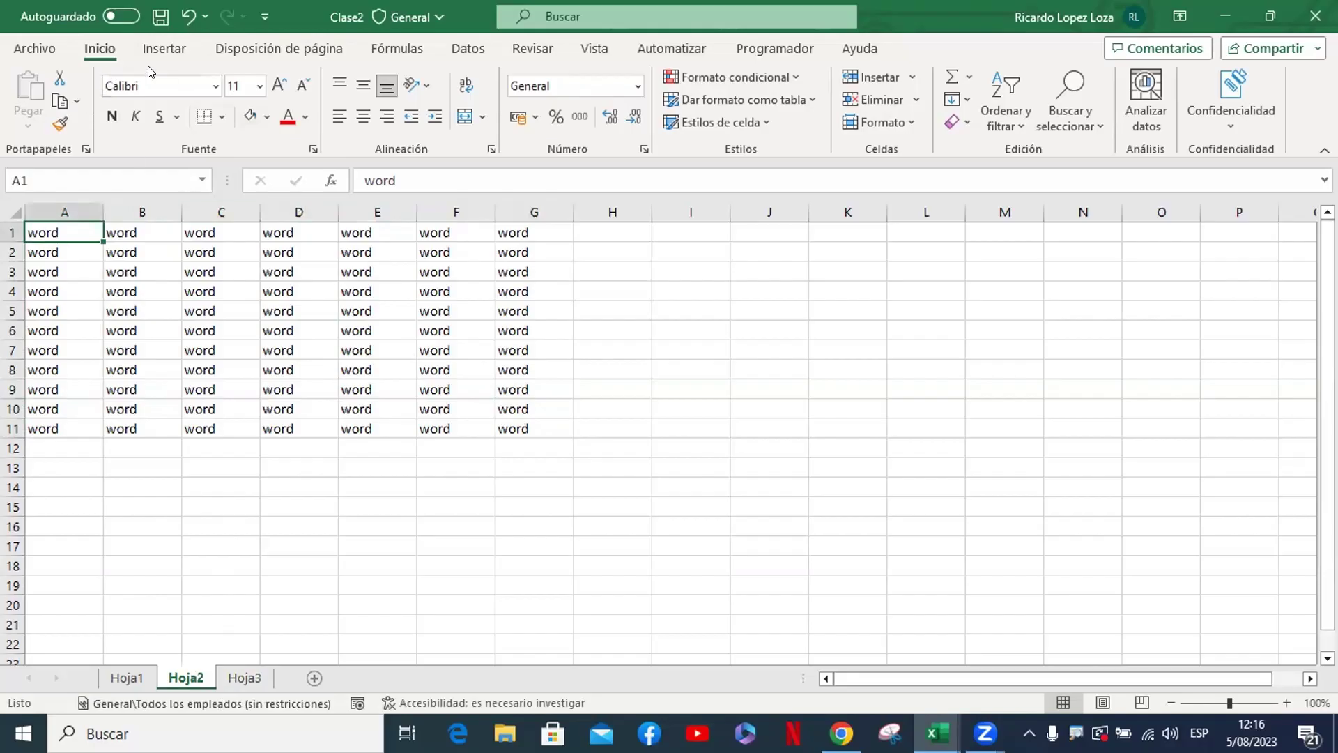
left_click(254, 679)
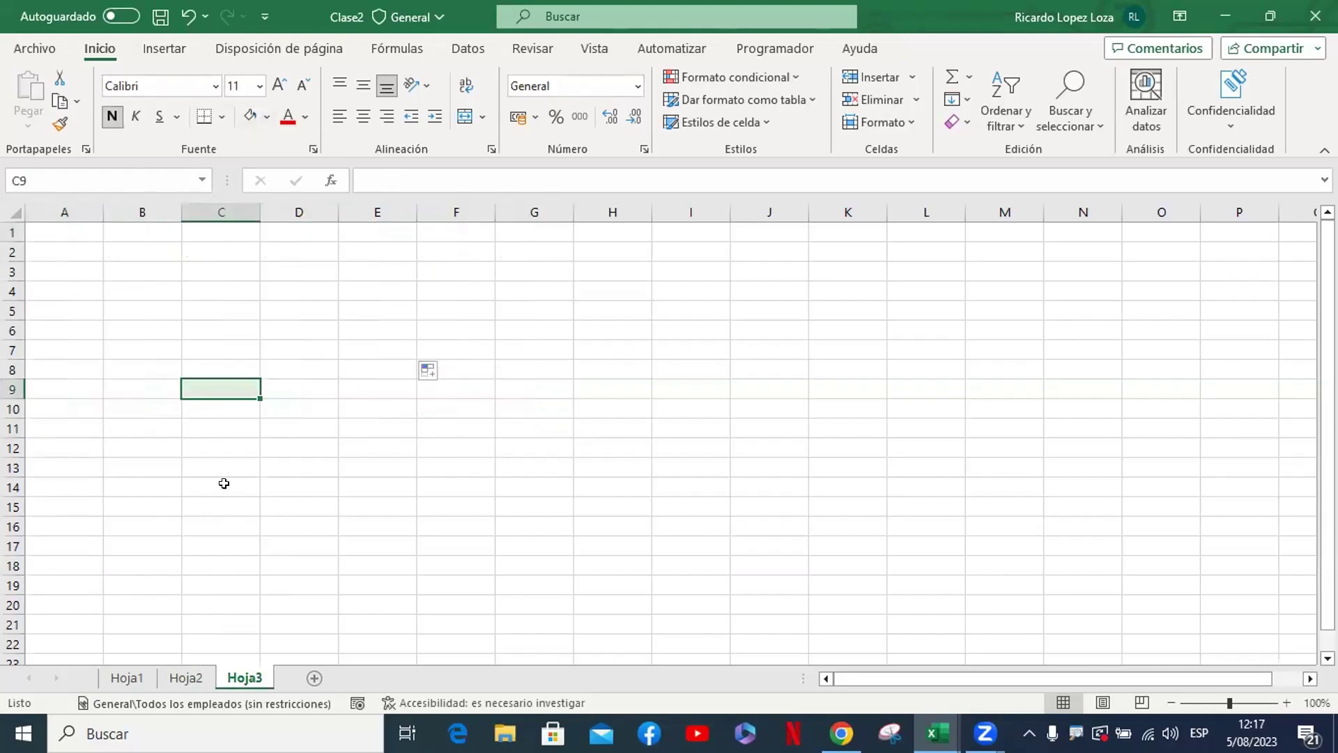
left_click(185, 677)
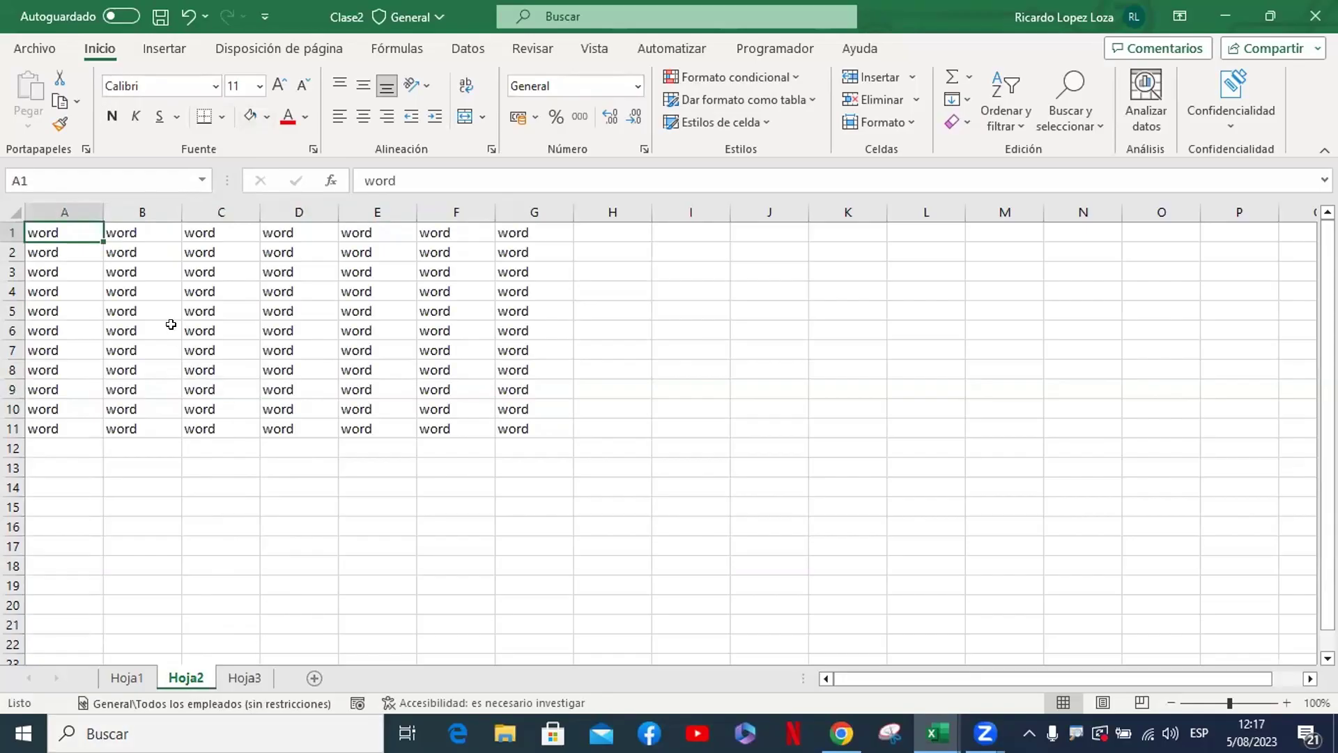
left_click(267, 117)
left_click(299, 302)
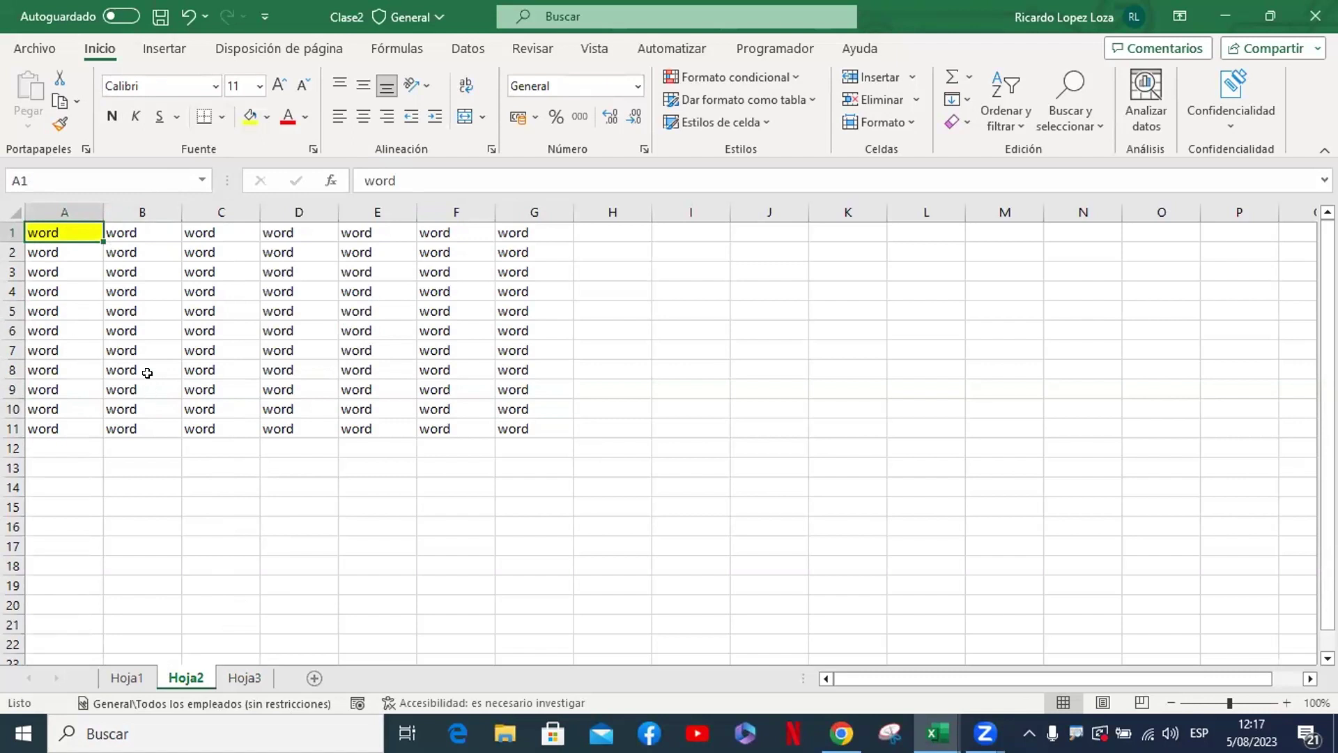
Fill cell B6 on Hoja2 with light gold
left_click(137, 327)
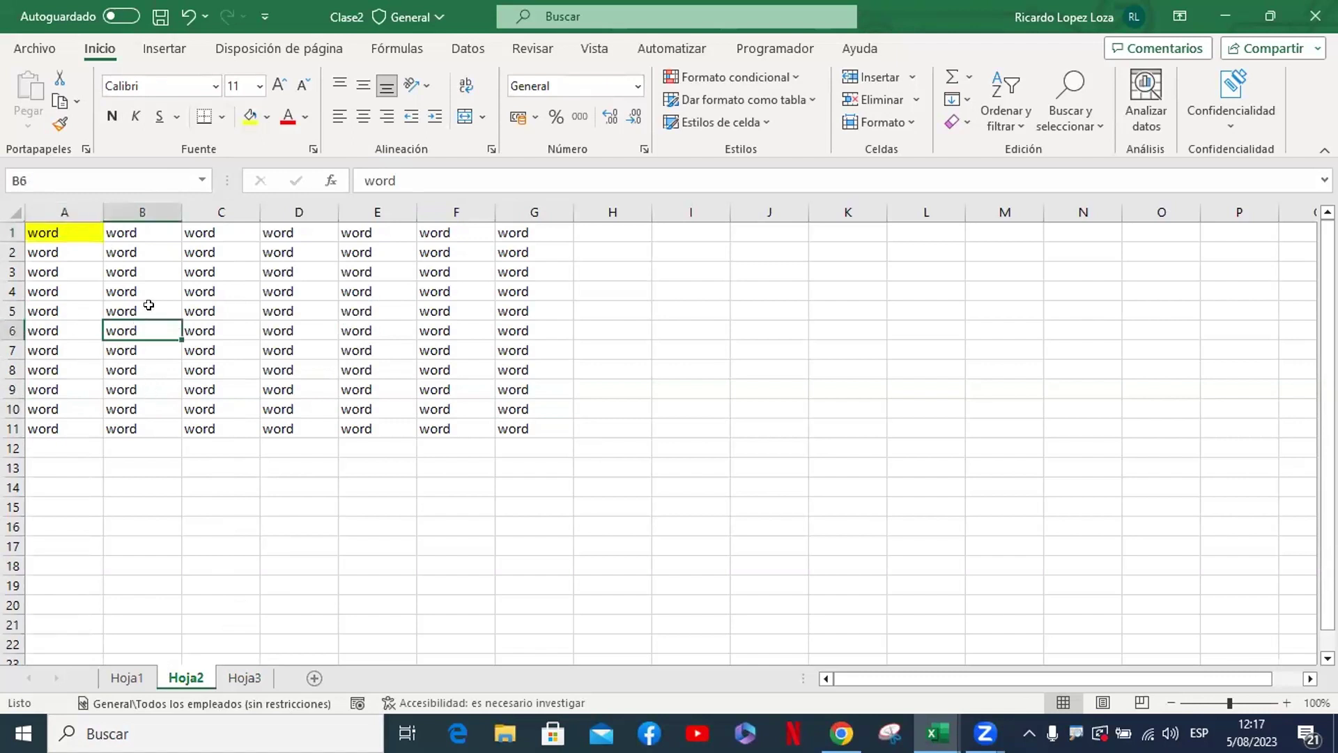
left_click(267, 117)
left_click(365, 216)
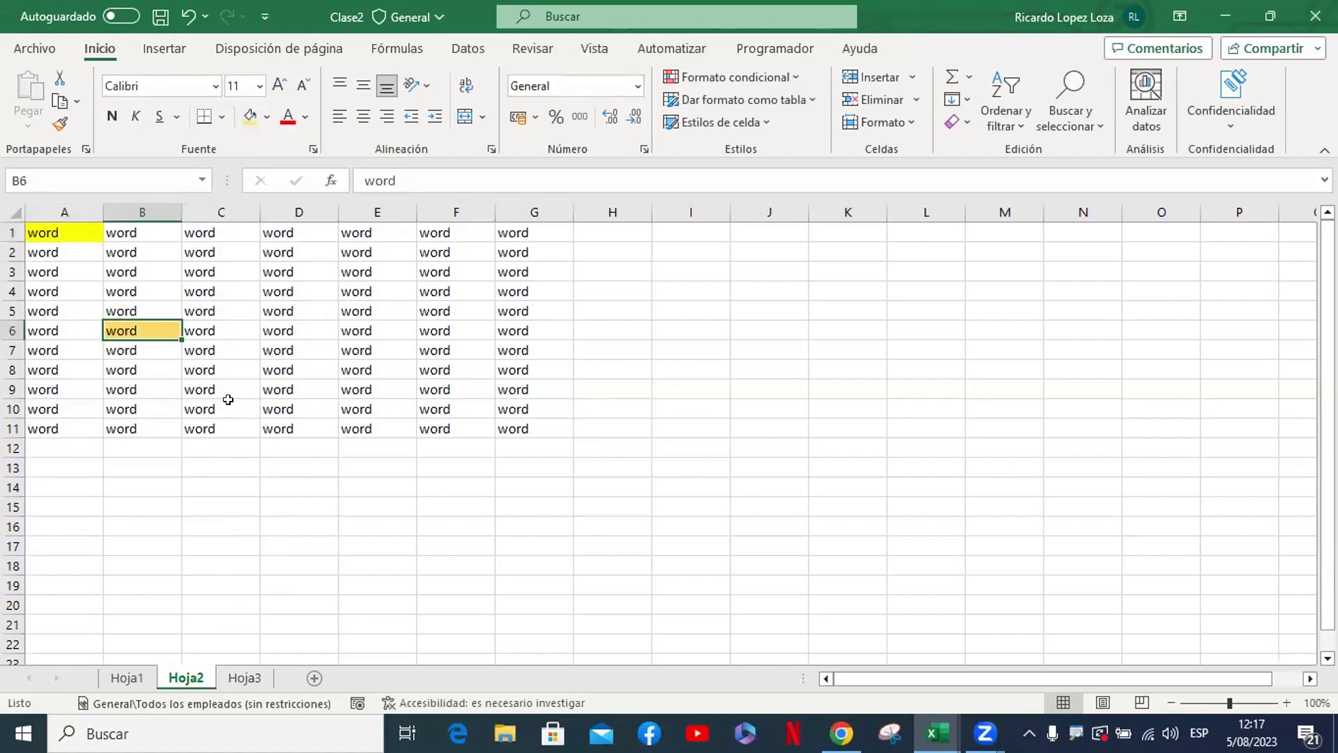
left_click(189, 463)
Fill the block B7:G11 with light green
left_click(122, 323)
left_click_drag(147, 349, 508, 418)
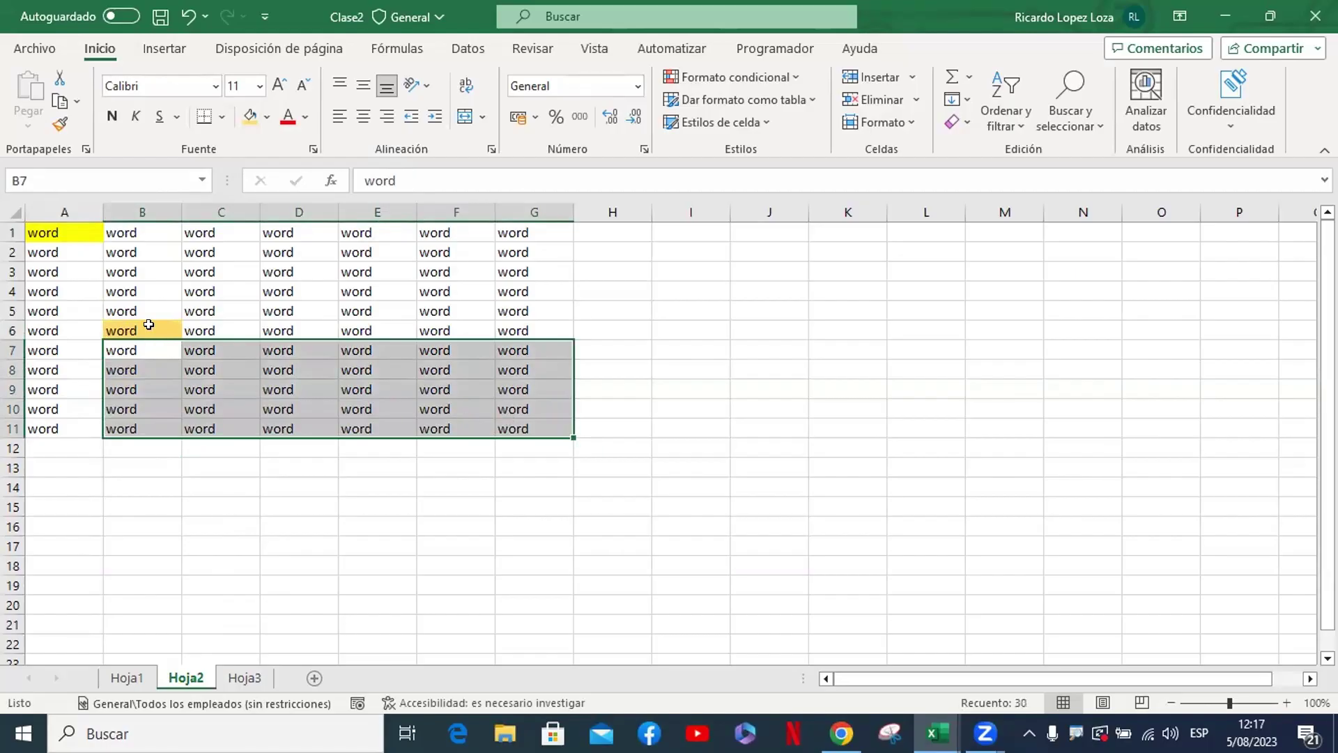
left_click(267, 117)
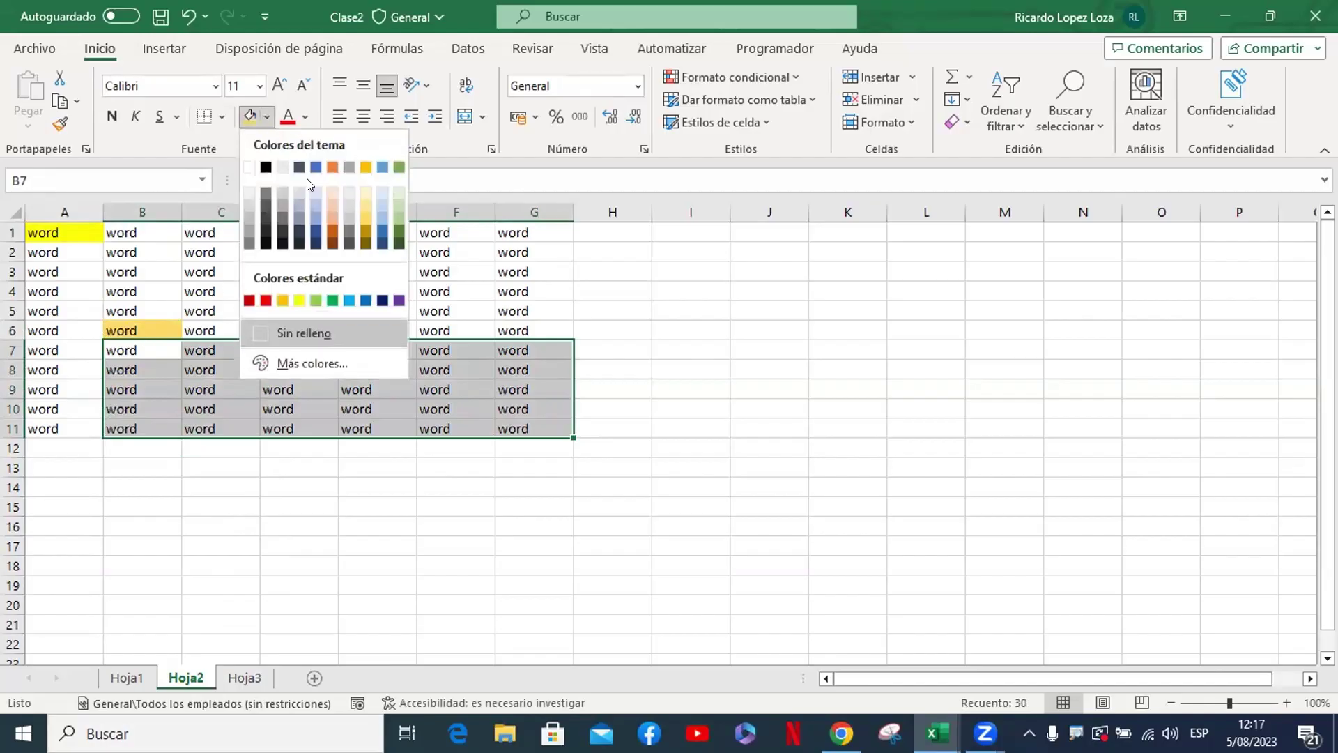
left_click(399, 189)
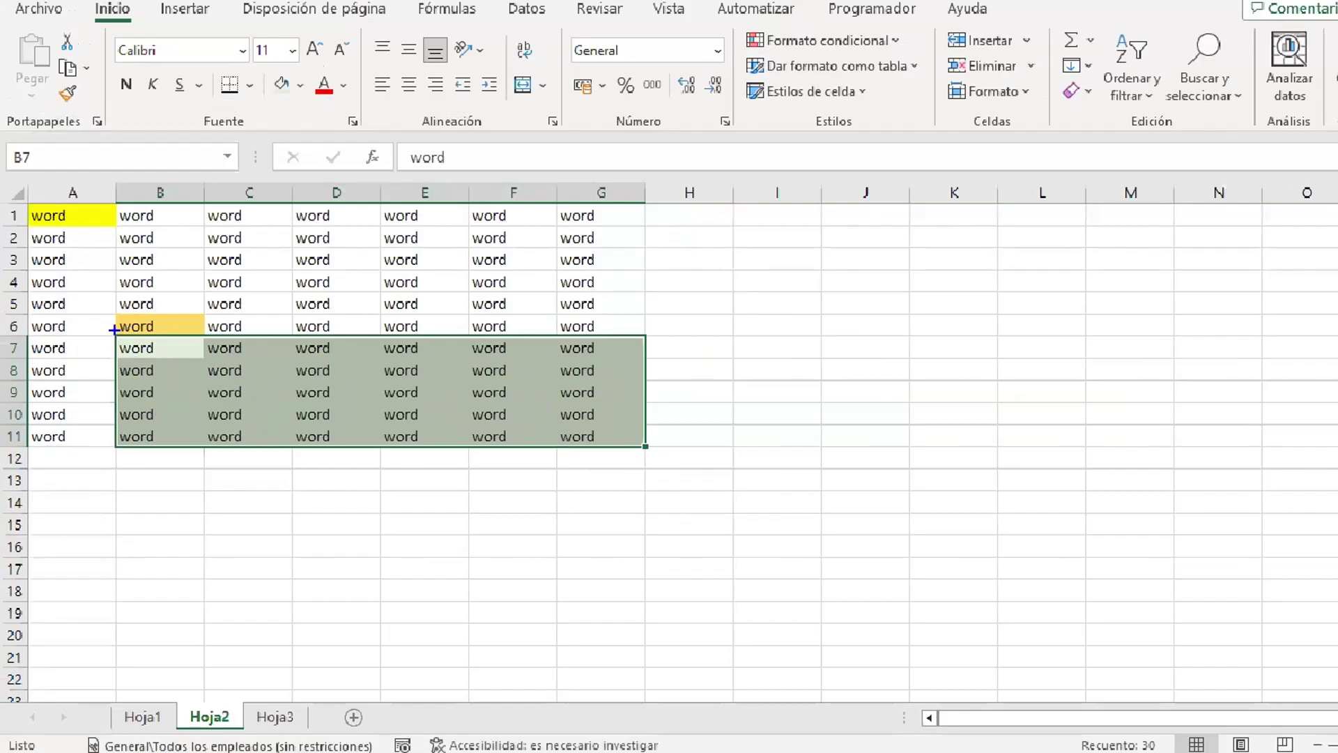
left_click_drag(115, 331, 647, 451)
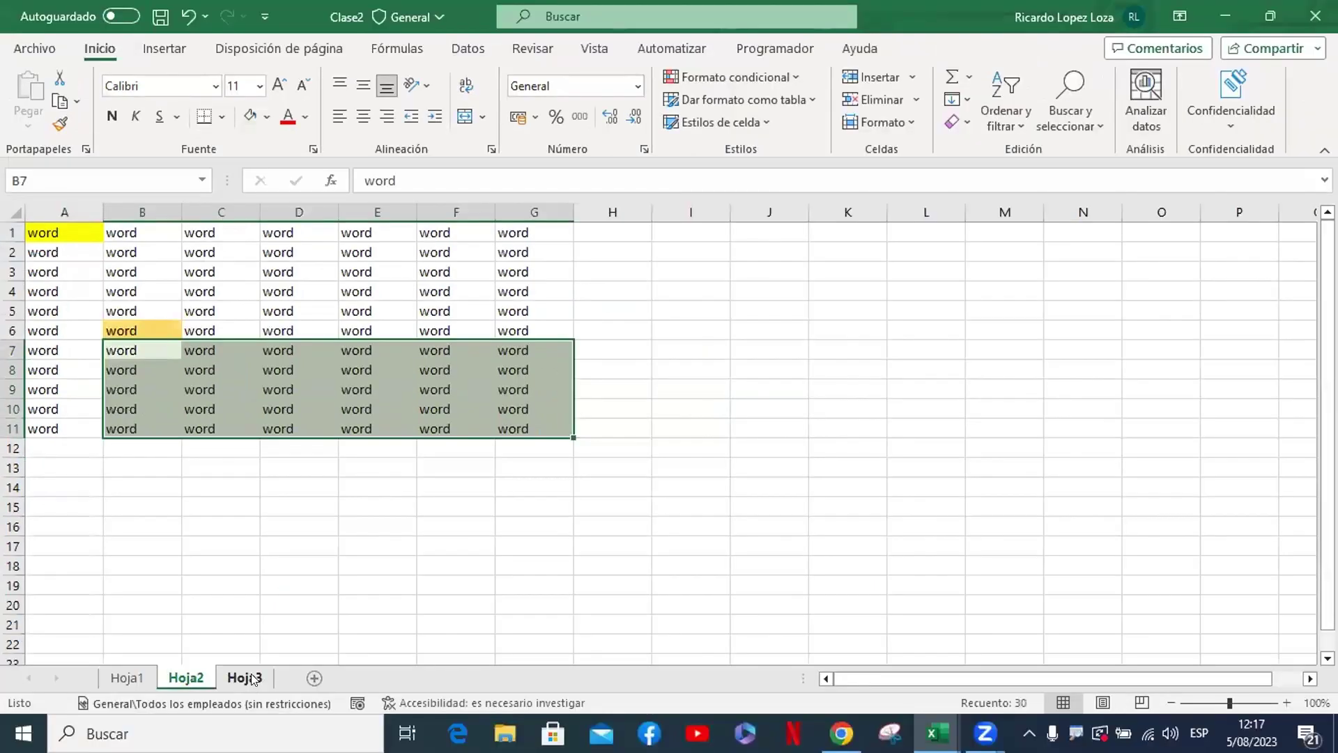
Look over Hoja3, then return to Hoja2 and drag across the coloured word grid
left_click(252, 679)
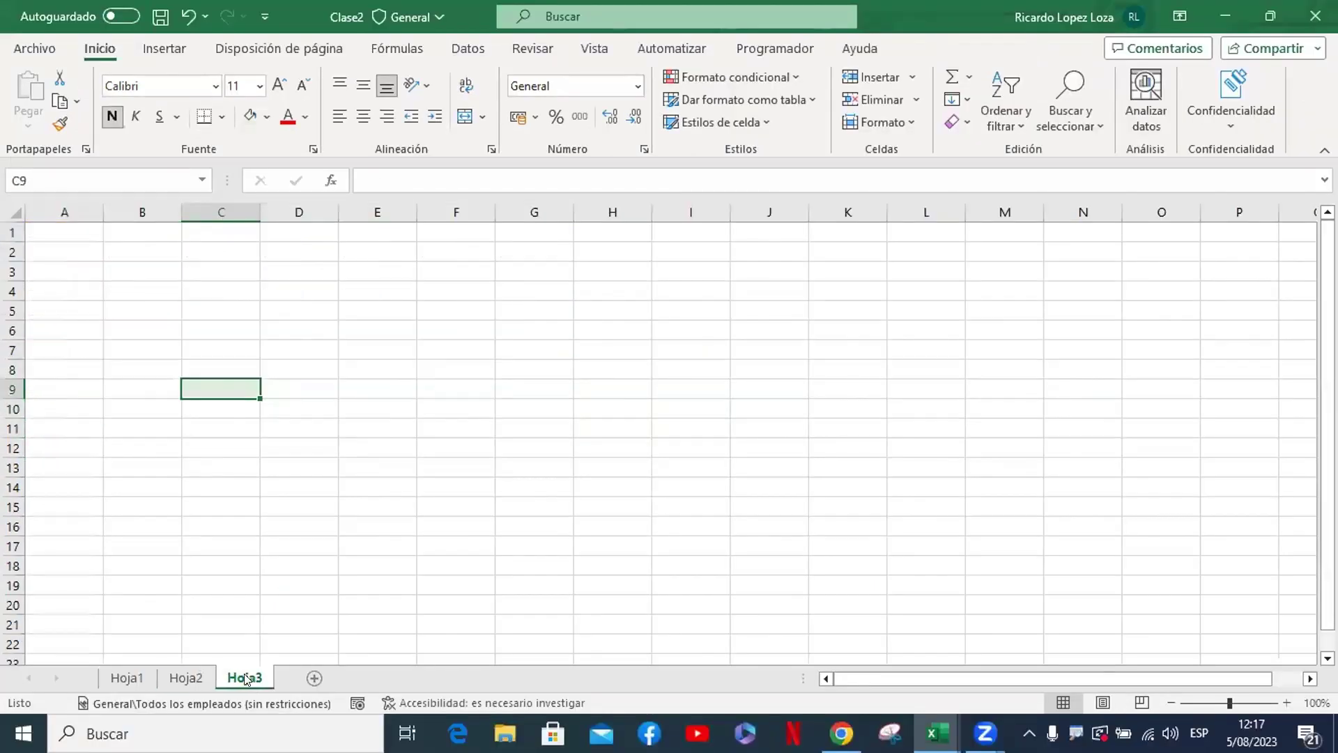
left_click(61, 229)
mouse_move(75, 260)
left_mouse_down()
mouse_move(575, 321)
mouse_move(553, 317)
left_mouse_up()
left_click(343, 393)
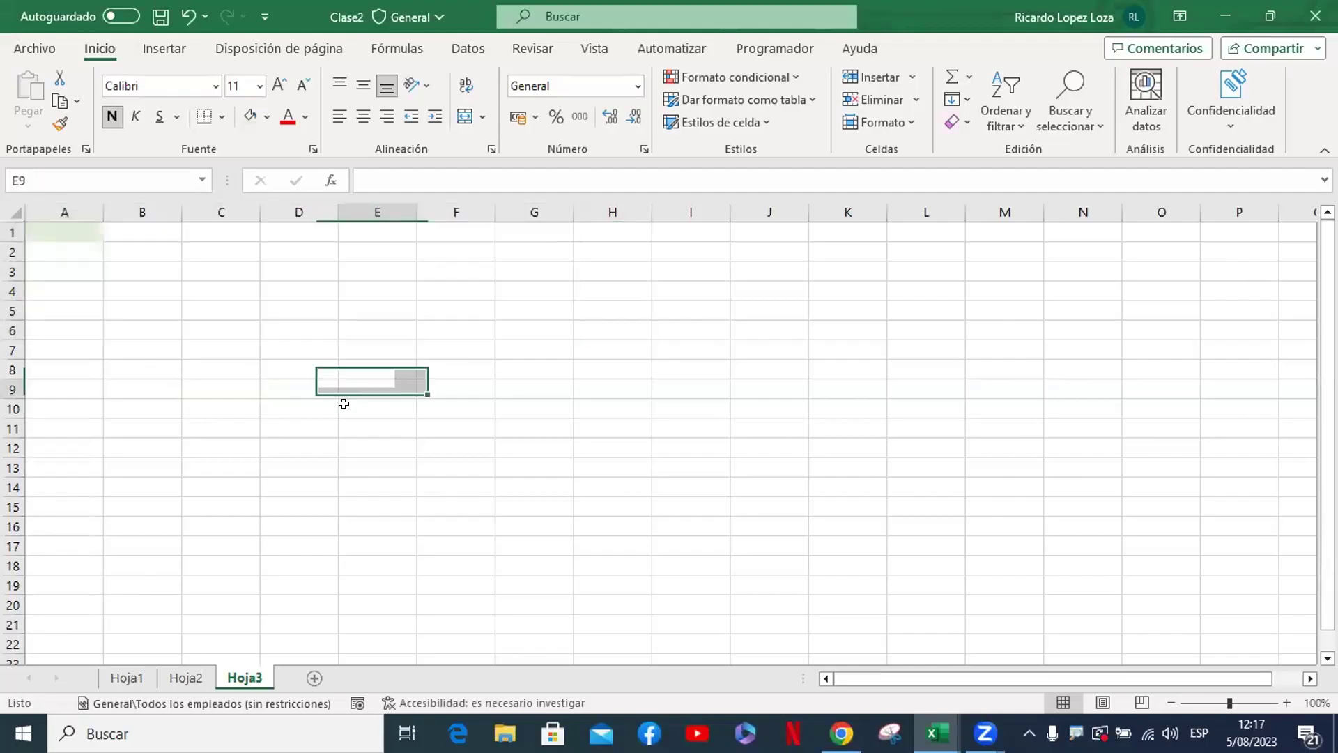
left_click(186, 677)
left_click(191, 499)
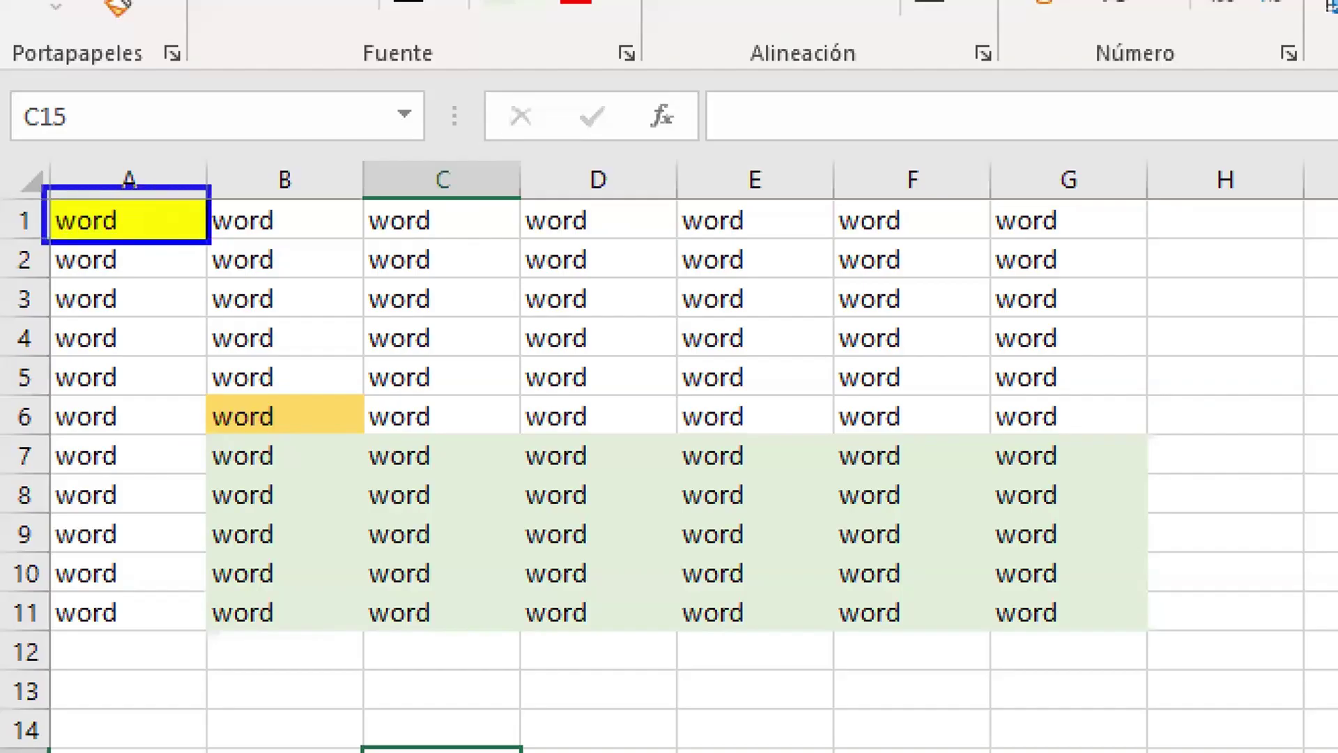
left_click_drag(199, 202, 333, 412)
left_click_drag(329, 363, 398, 431)
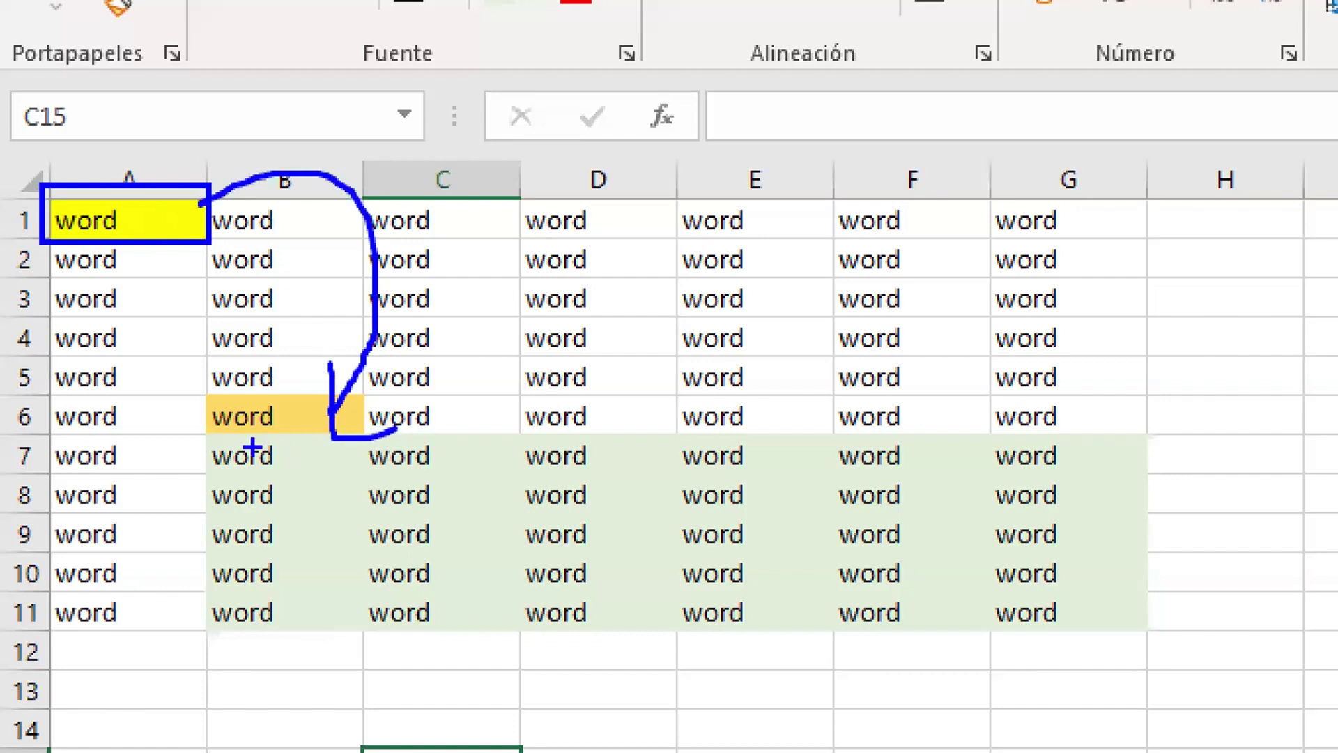
mouse_move(202, 412)
left_mouse_down()
mouse_move(176, 476)
mouse_move(887, 616)
mouse_move(1141, 631)
left_mouse_up()
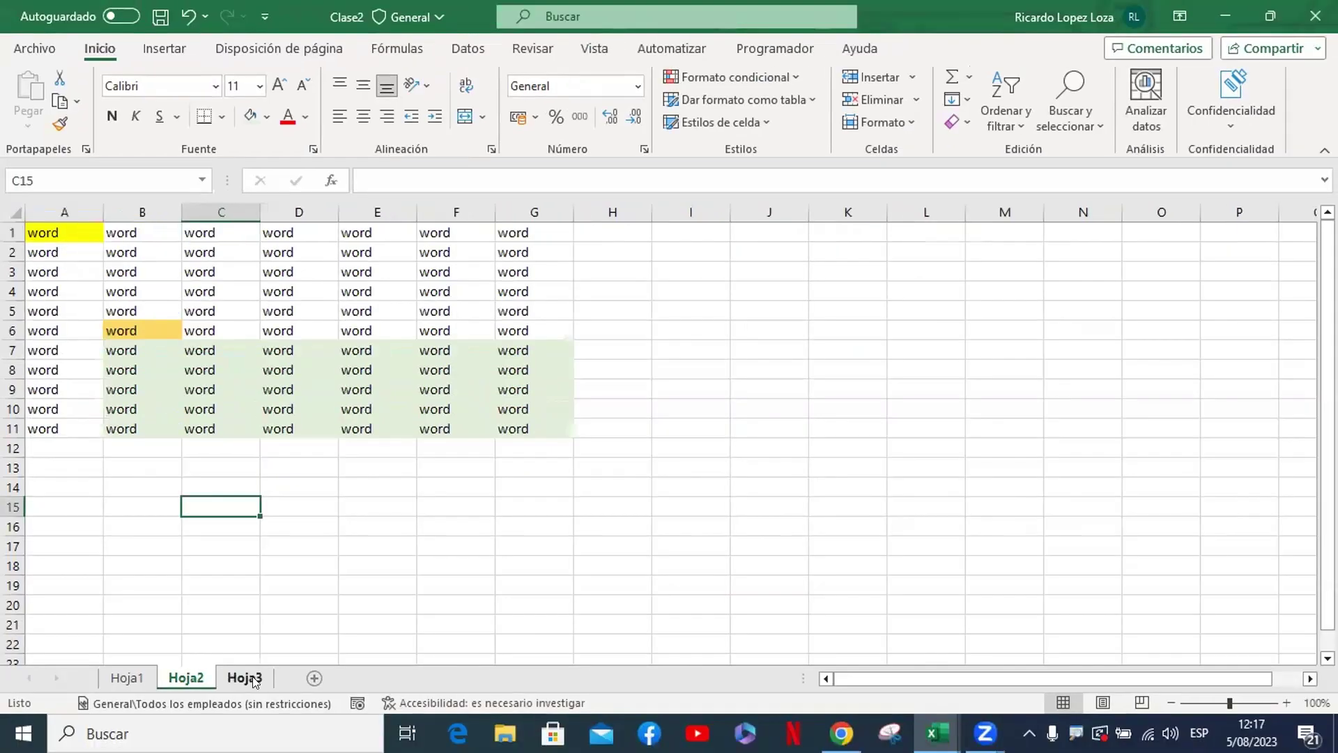
Select A1:G8 on Hoja3, then return to Hoja2 with yellow A1, gold B6 and green B7:G11
left_click(255, 680)
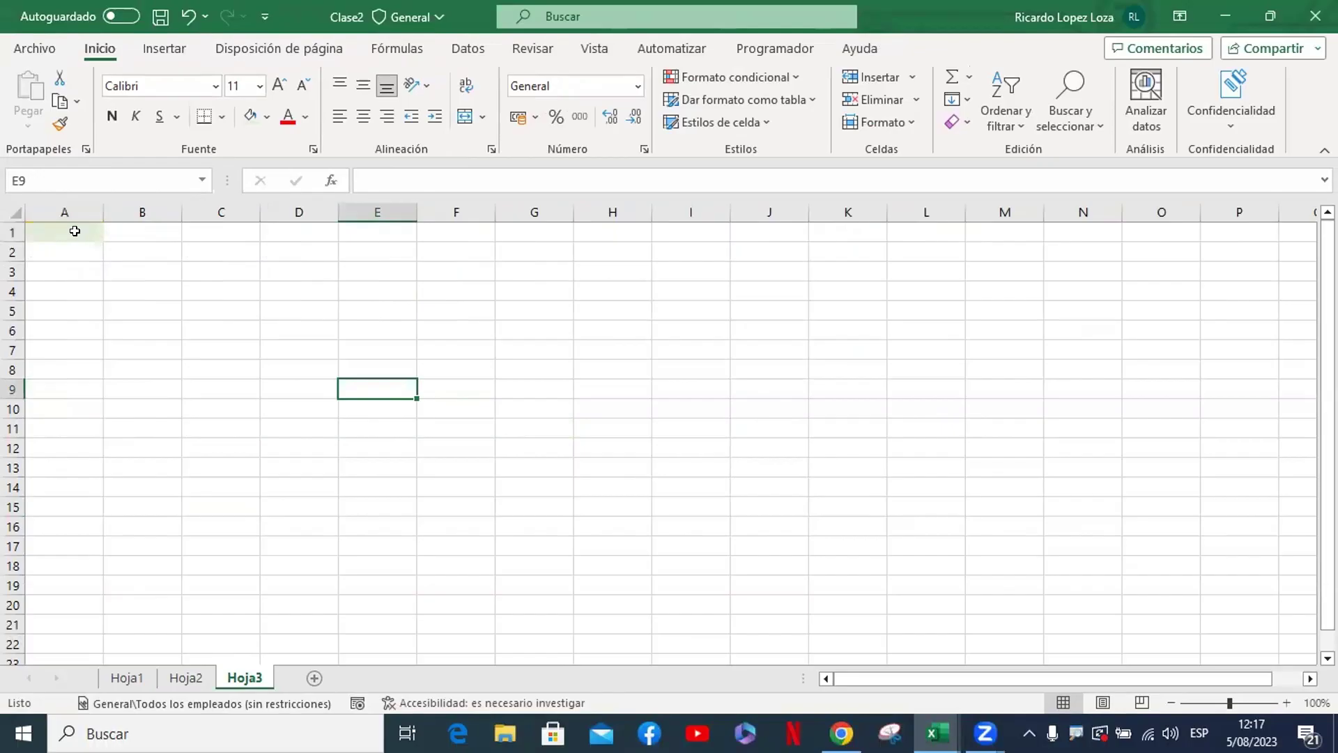
left_click(76, 232)
left_click_drag(65, 232, 370, 400)
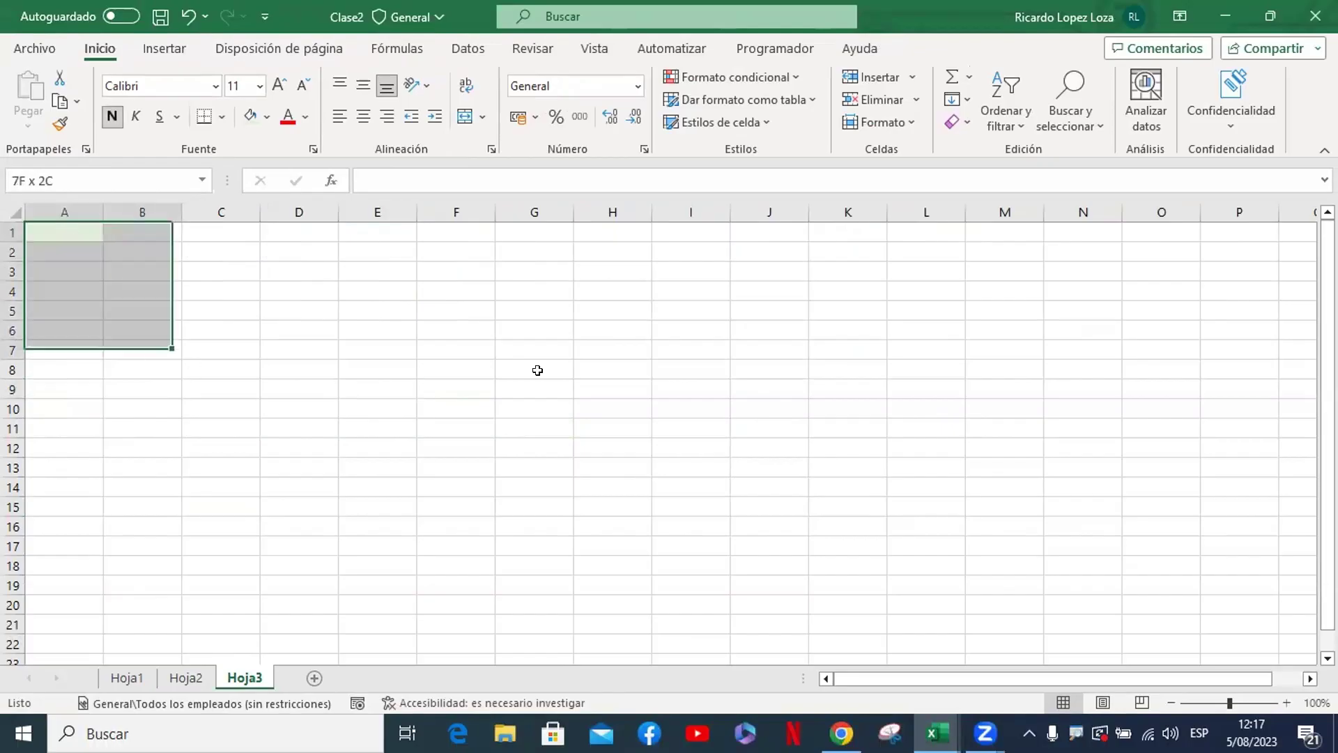
left_click(370, 404)
left_click(186, 677)
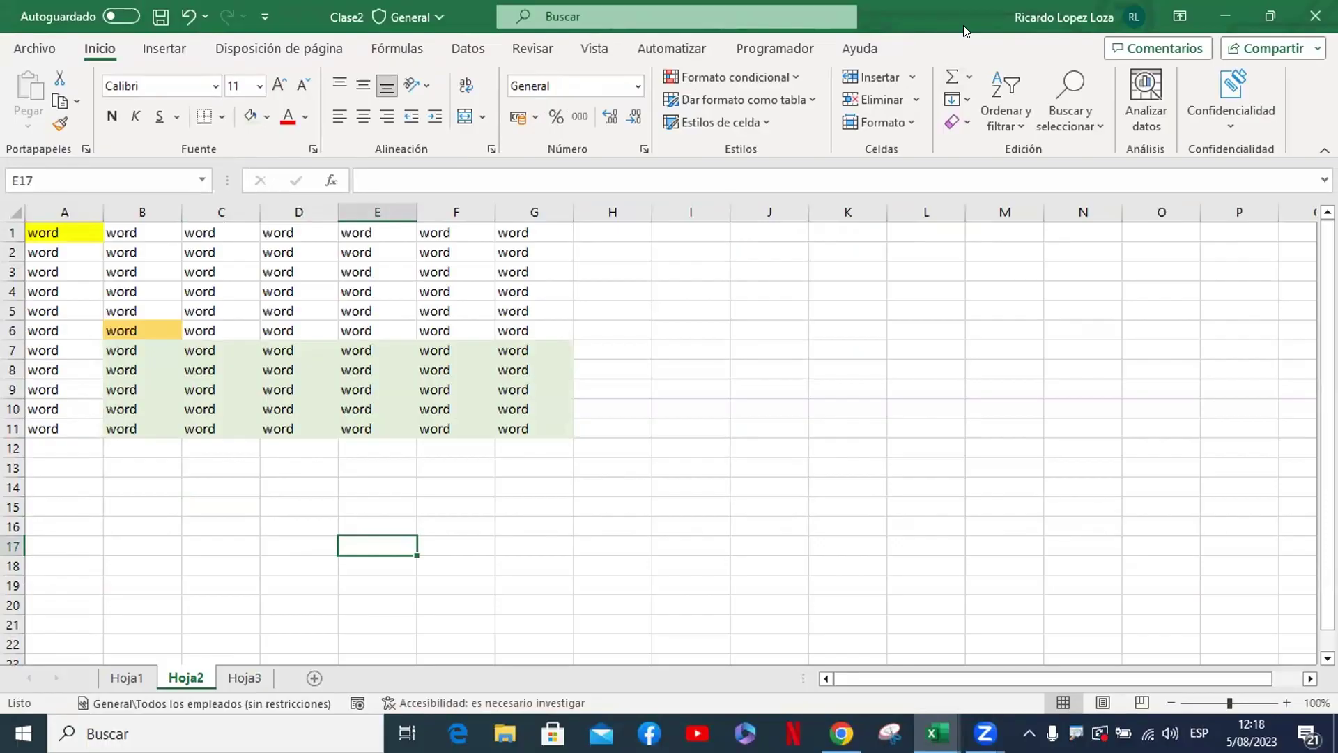
key("Up")
key("Up")
key("Up")
key("Right")
key("Right")
key("Right")
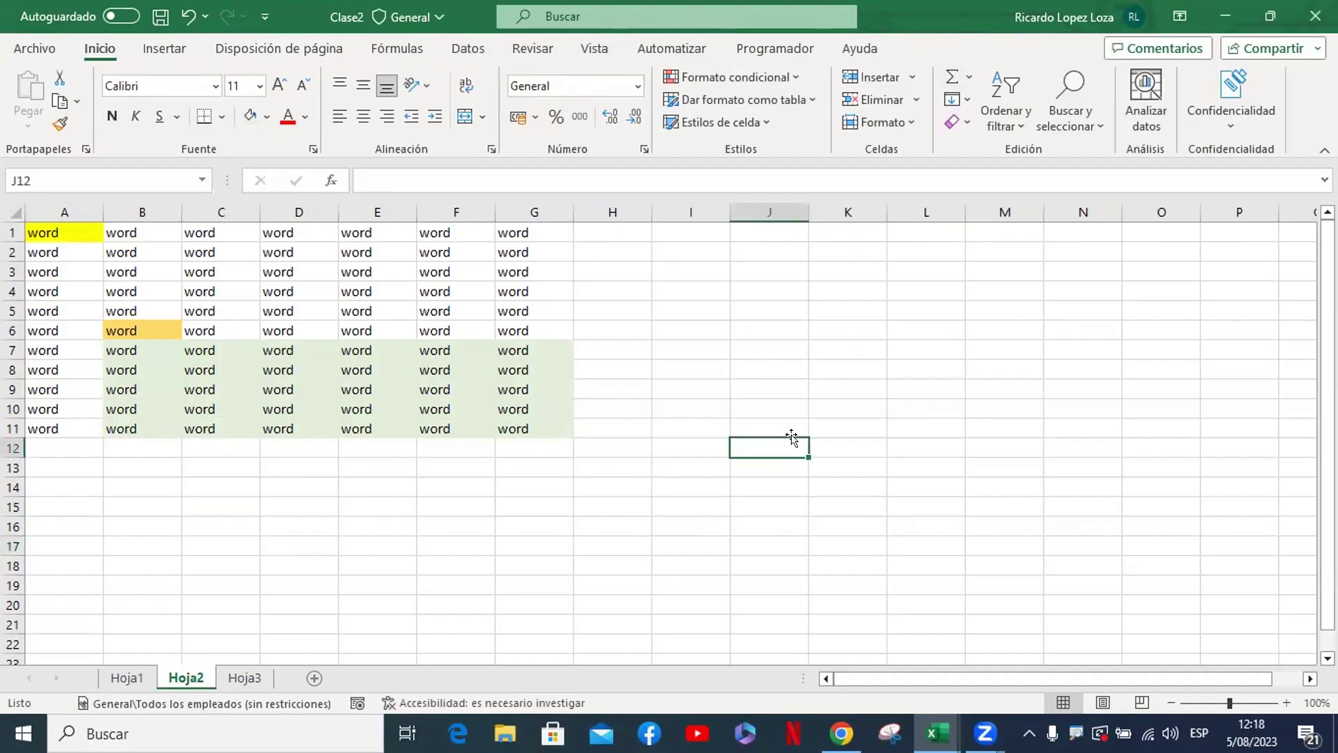
left_click(244, 678)
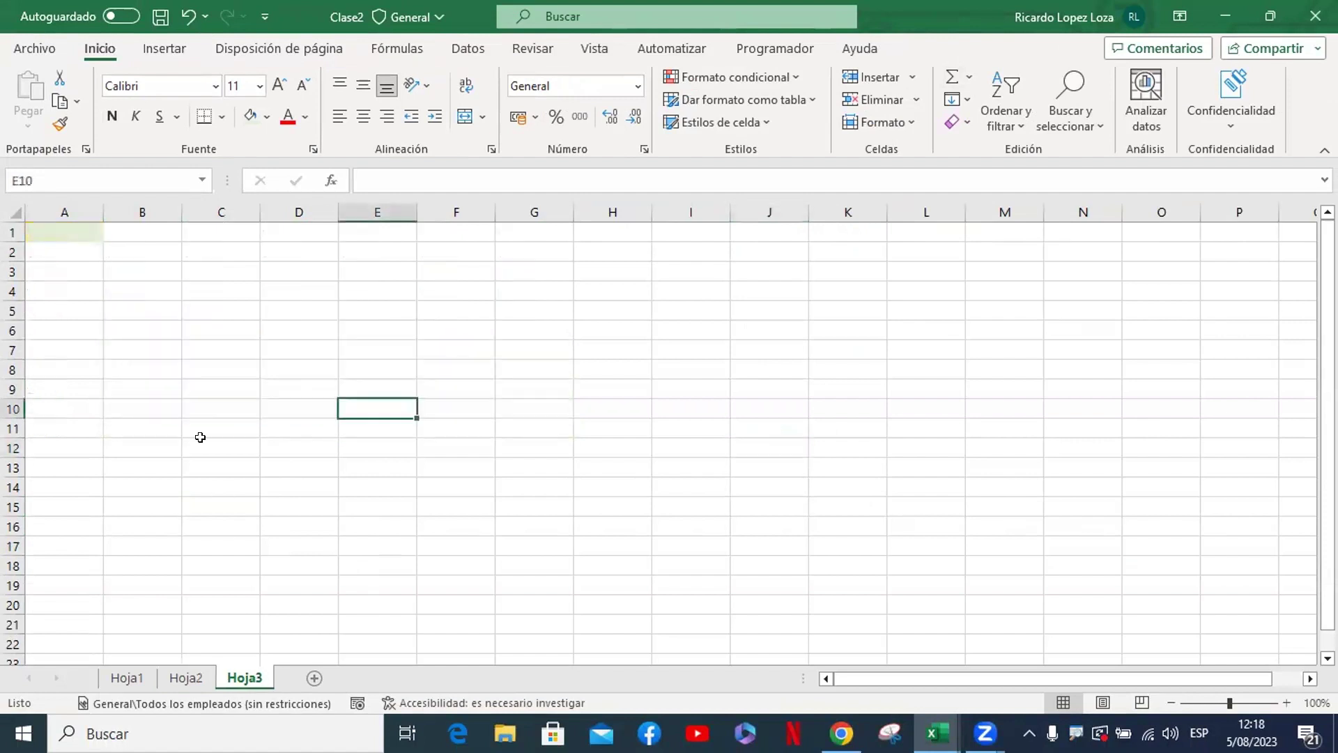
left_click(76, 228)
key("ctrl+n")
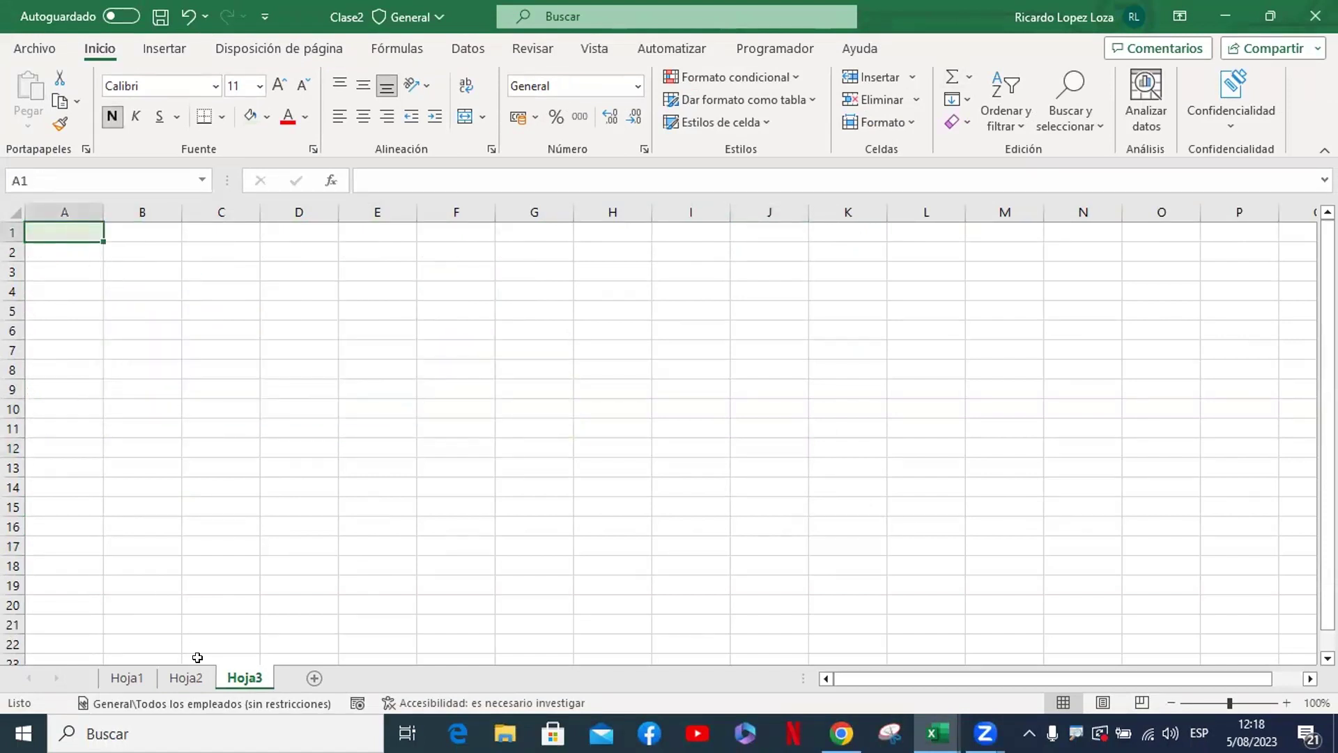
left_click(192, 673)
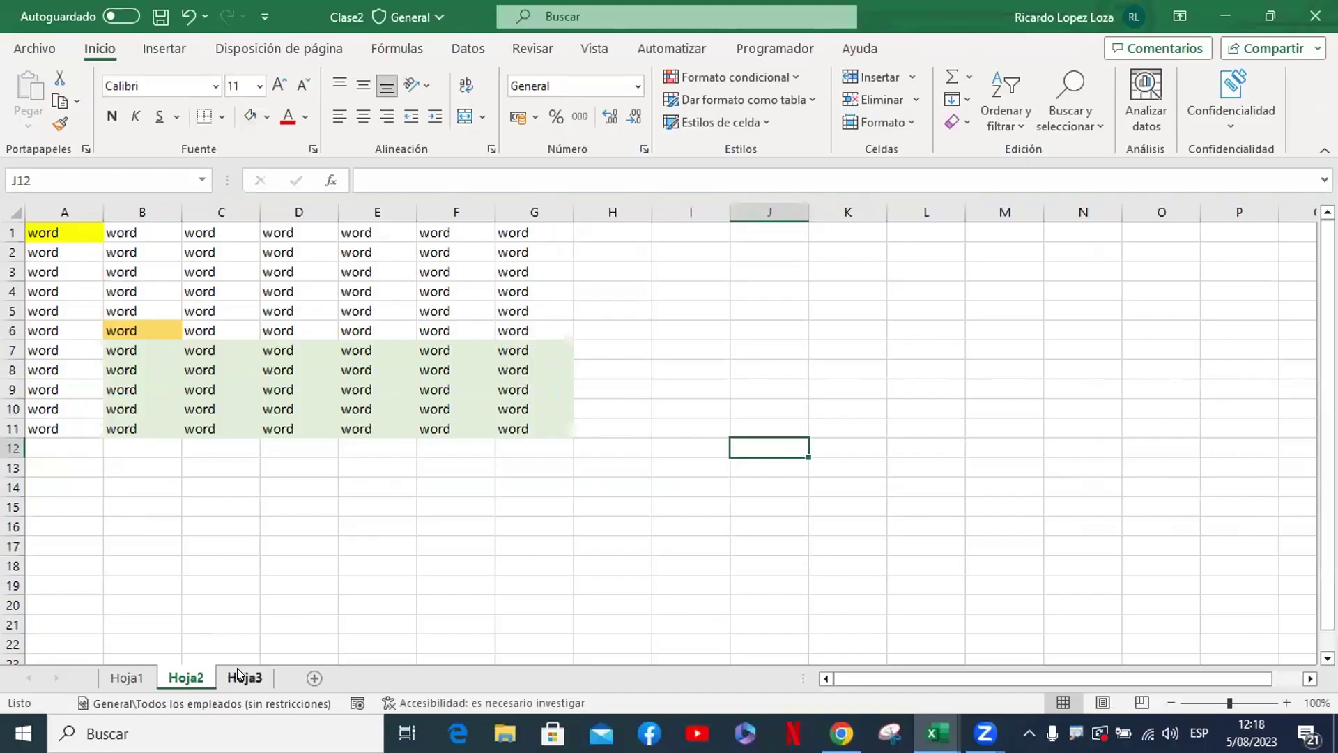
Select A1:G6 on the empty Hoja3, select D14 on Hoja2, then bring up Libro1
left_click(241, 676)
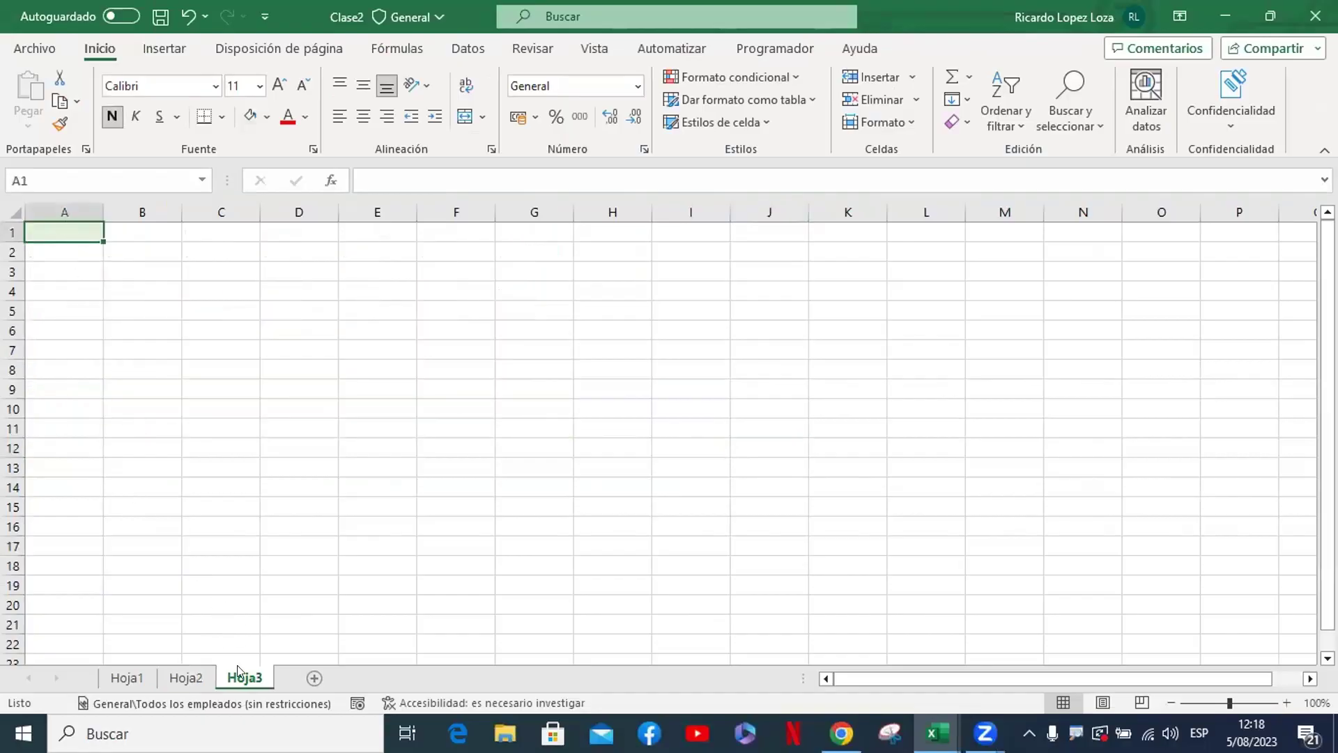
left_click_drag(70, 227, 567, 319)
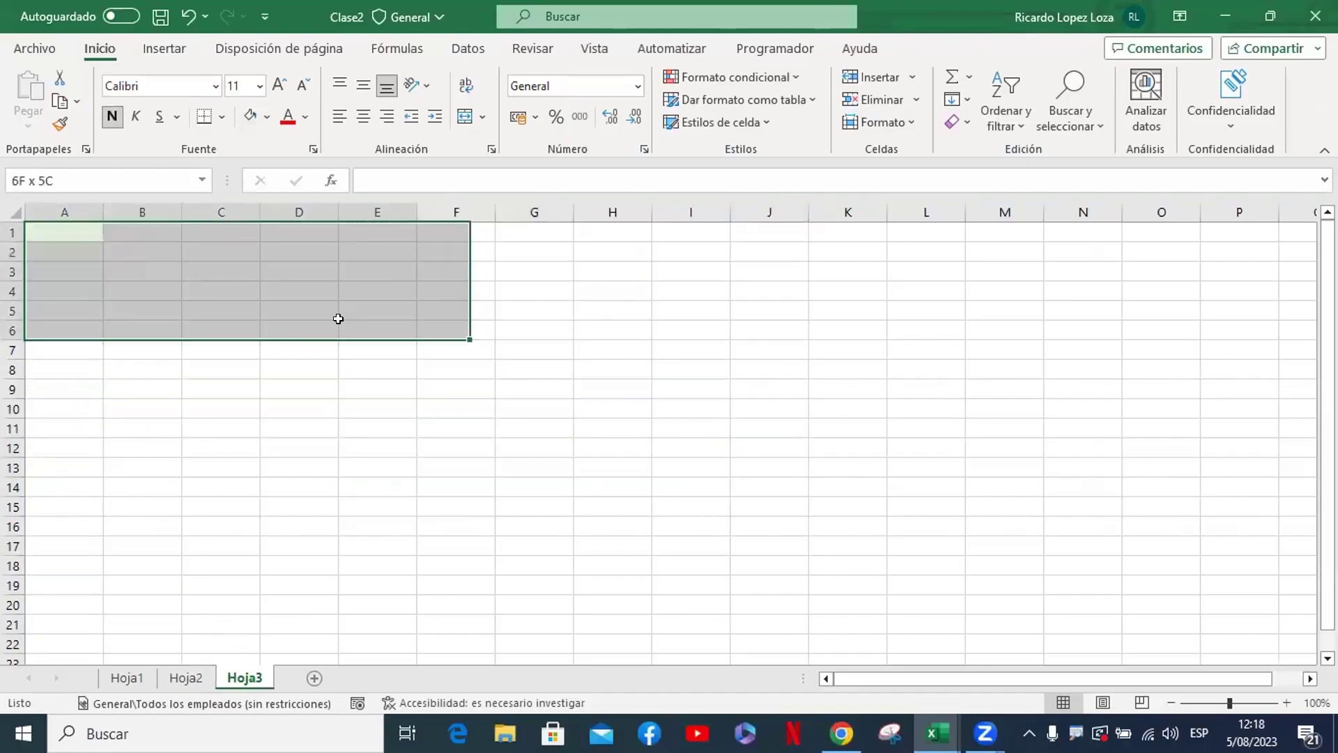
left_click(336, 407)
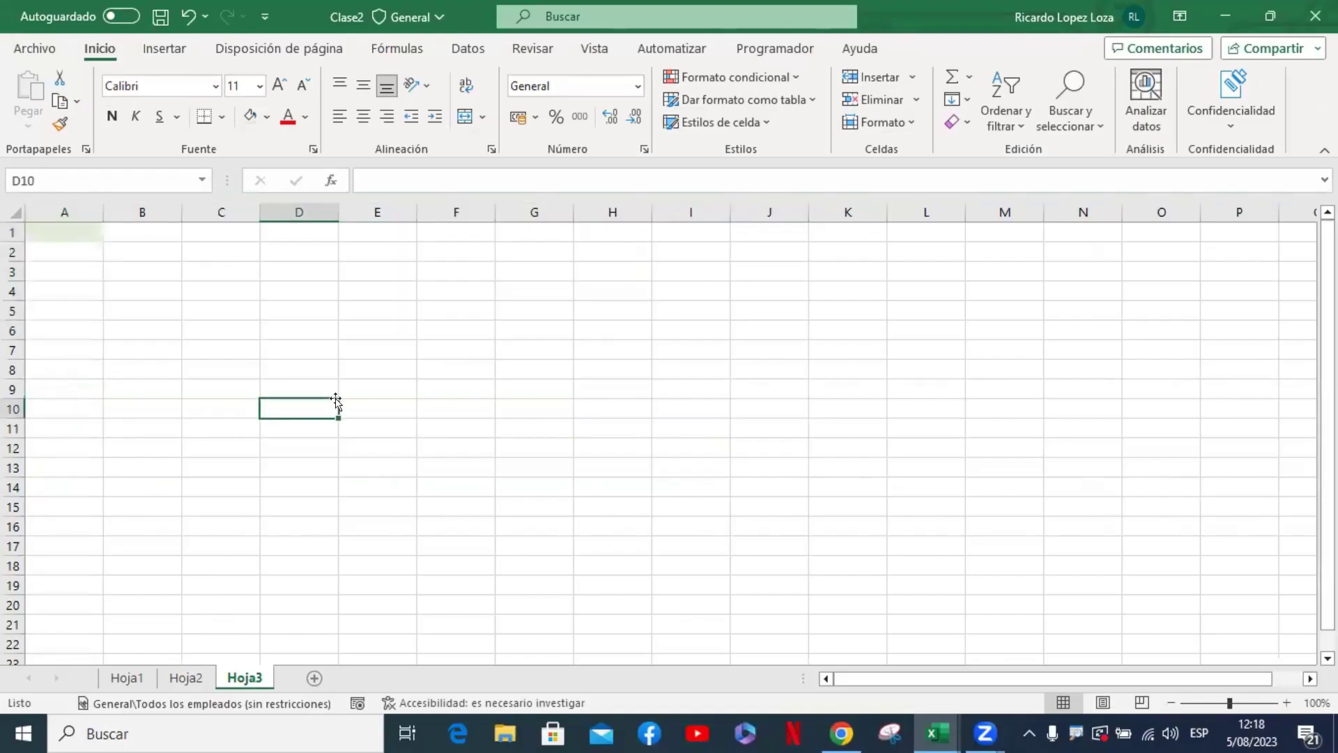
left_click(187, 673)
left_click(273, 476)
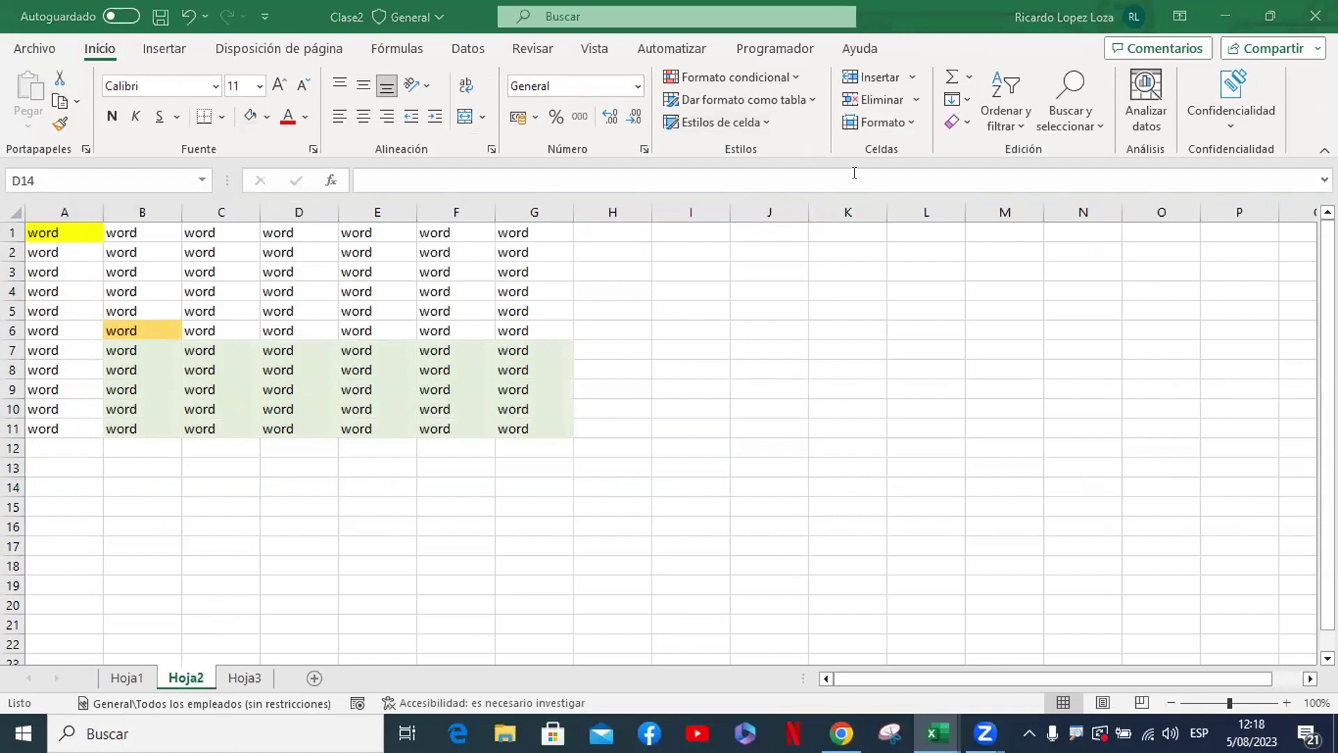
left_click(798, 370)
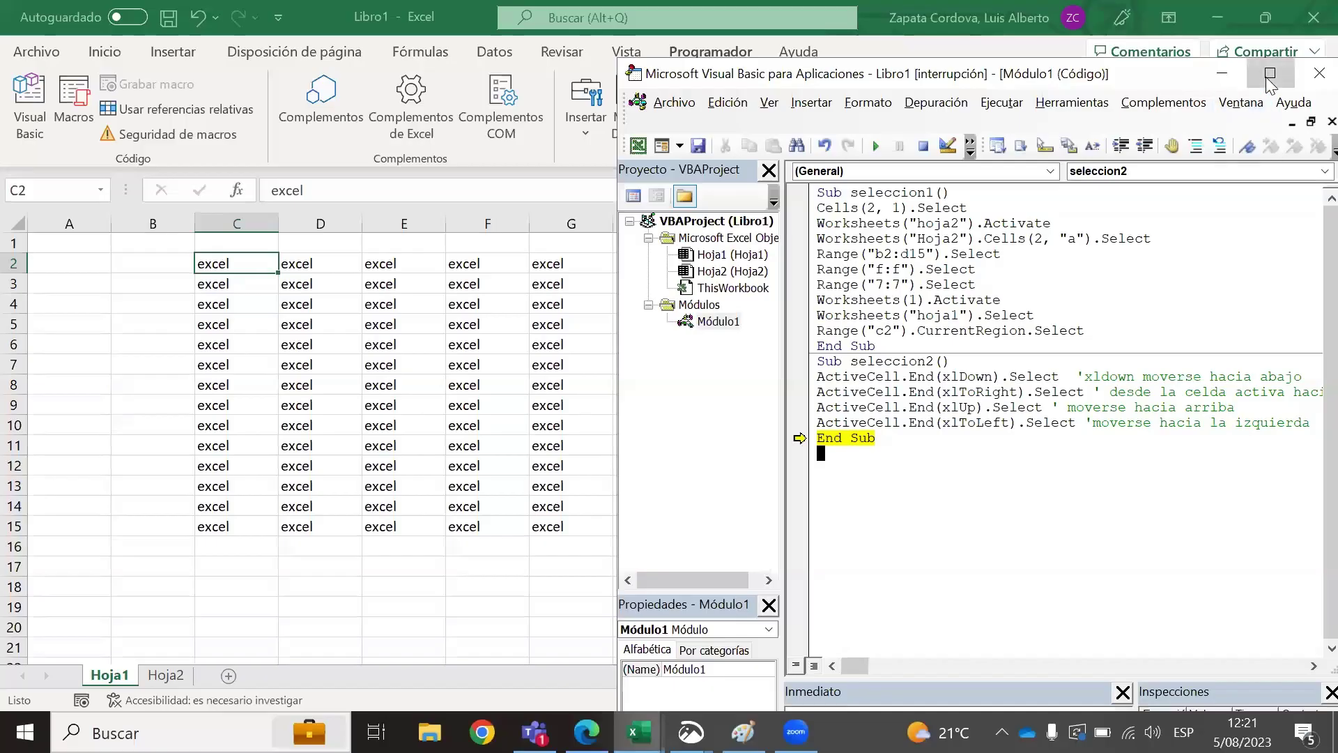
Maximize the VBA editor, paste an earlier macros screenshot in the snipping tool, and return below End Sub
left_click(1268, 77)
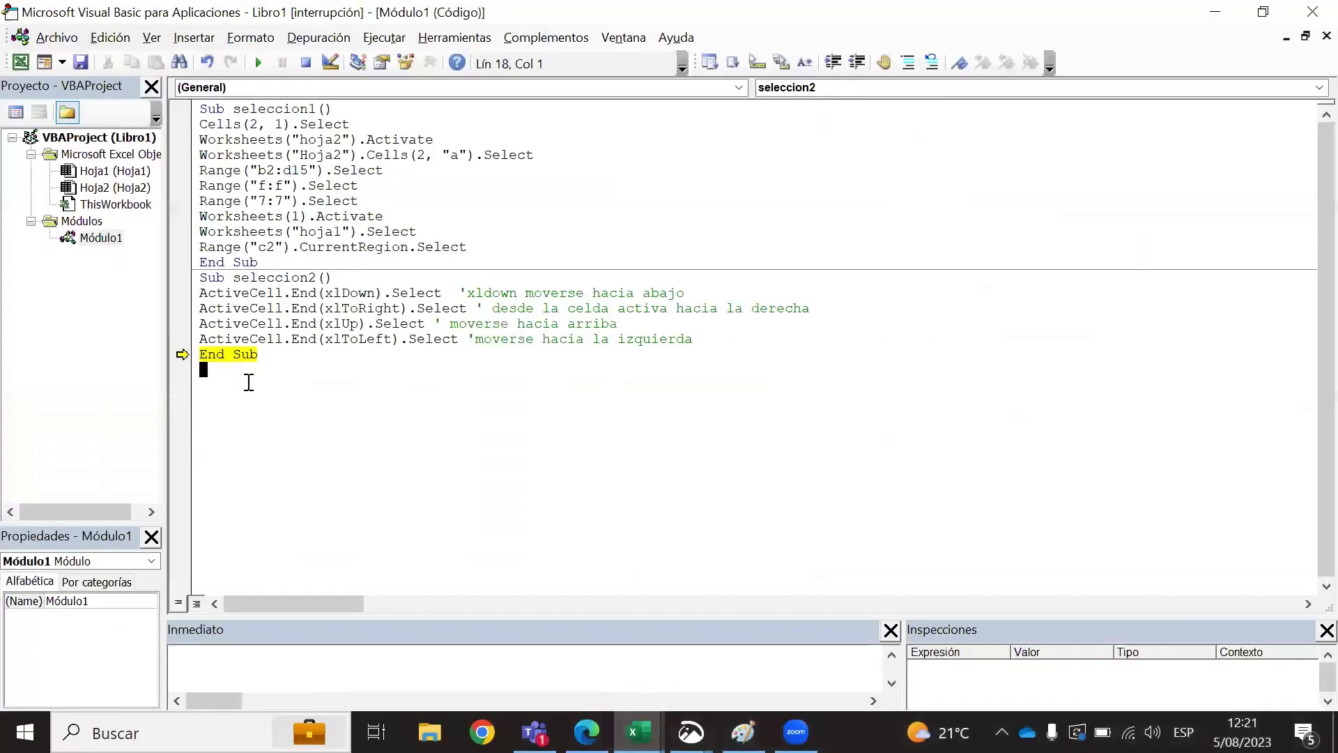
left_click(243, 368)
key("alt+Tab")
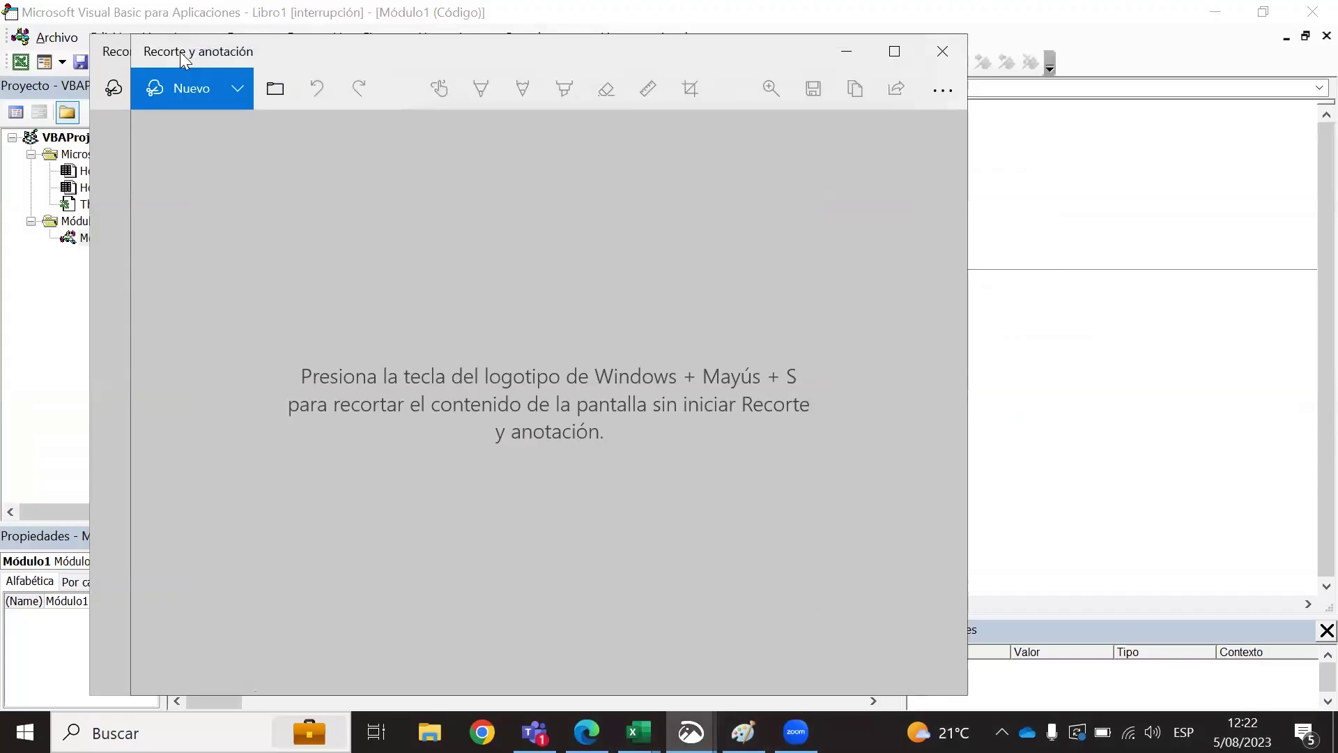
key("ctrl+v")
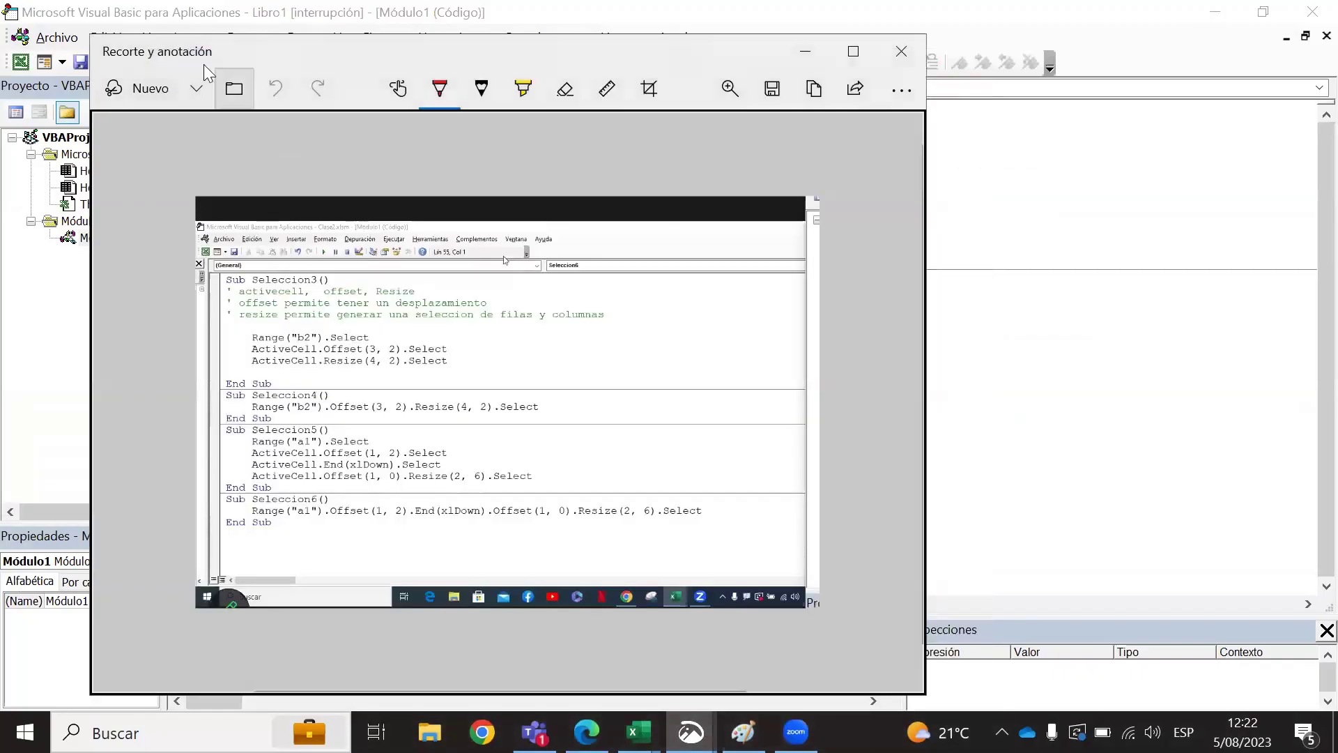
left_click(824, 81)
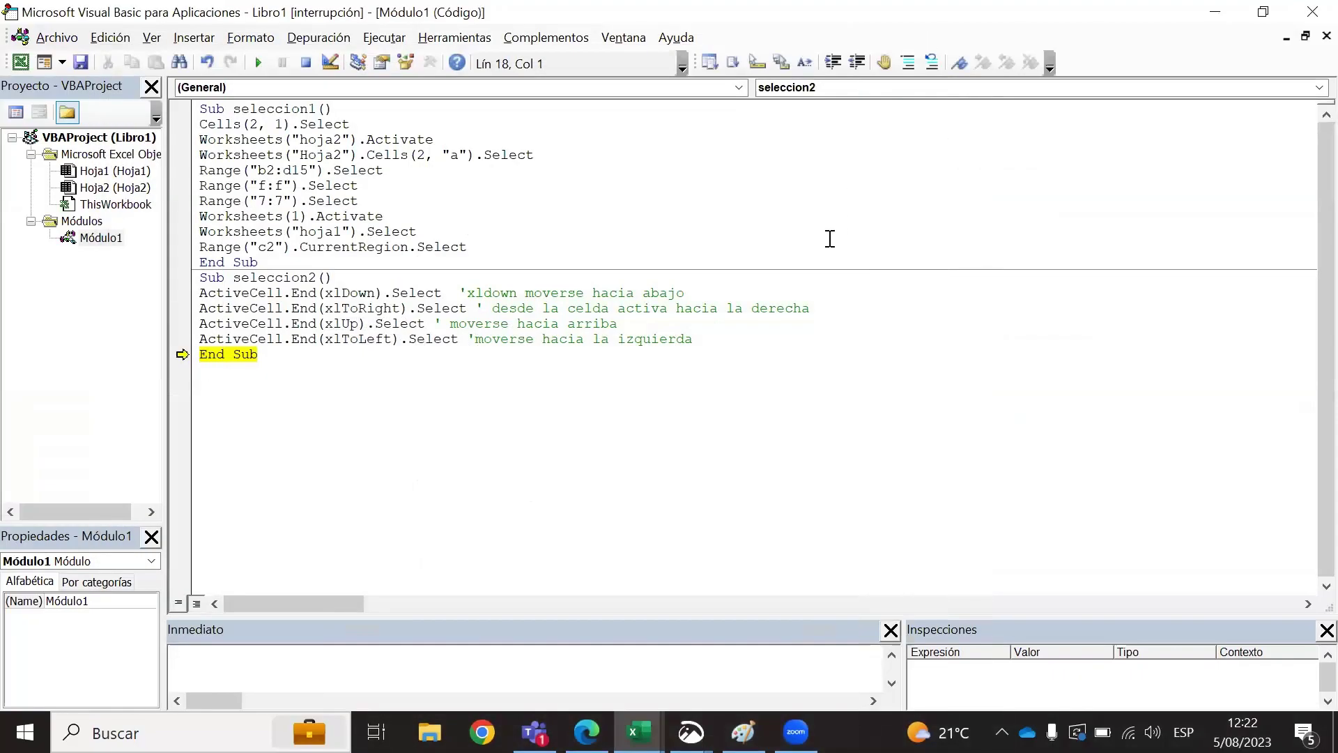
left_click(251, 371)
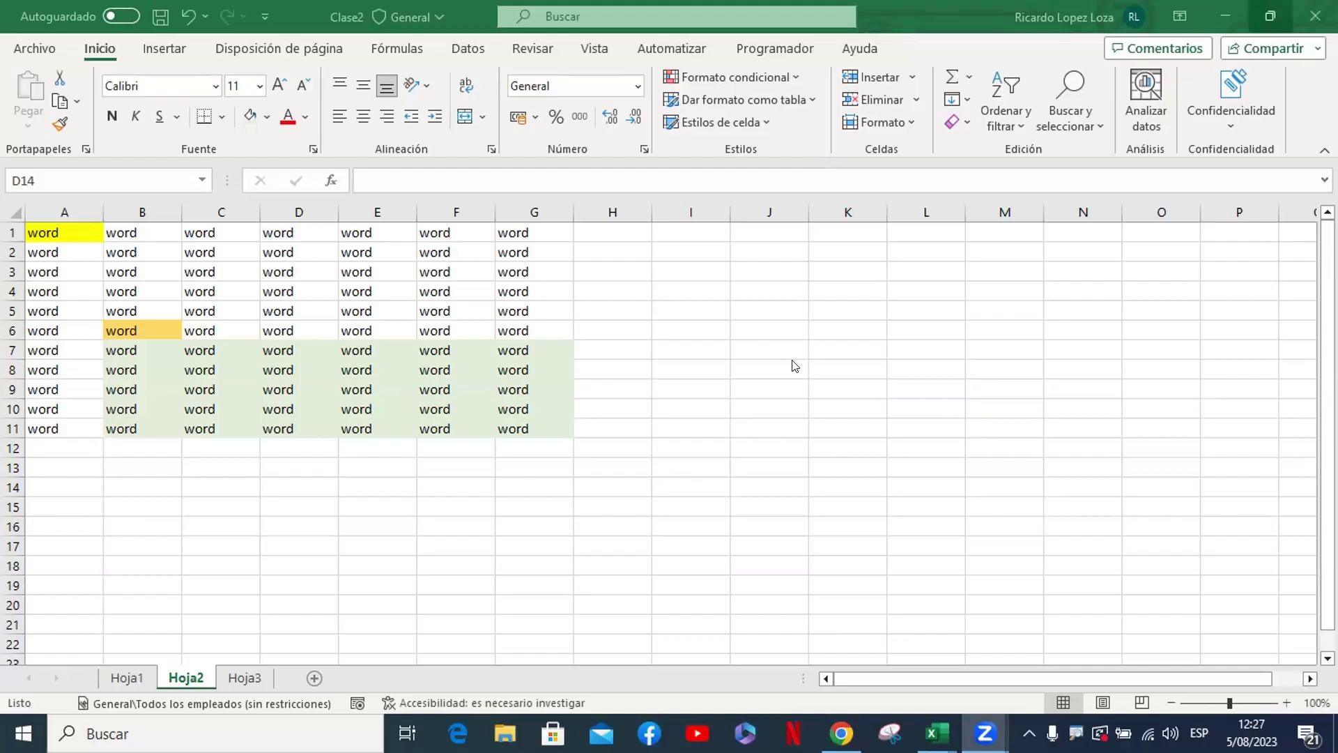
Snap Excel's Hoja2 grid left and the VBA editor right, adding blank lines after Seleccion9's End Sub
left_click(650, 453)
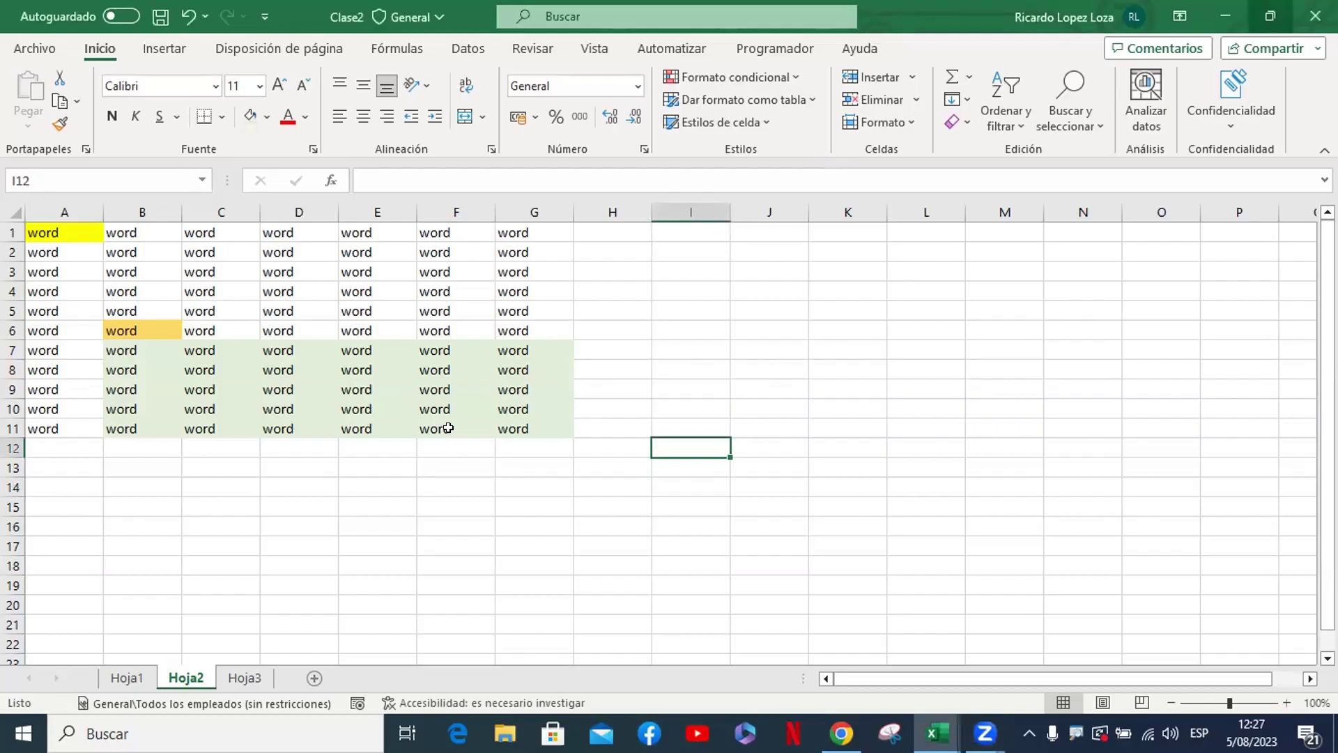
left_click(359, 387)
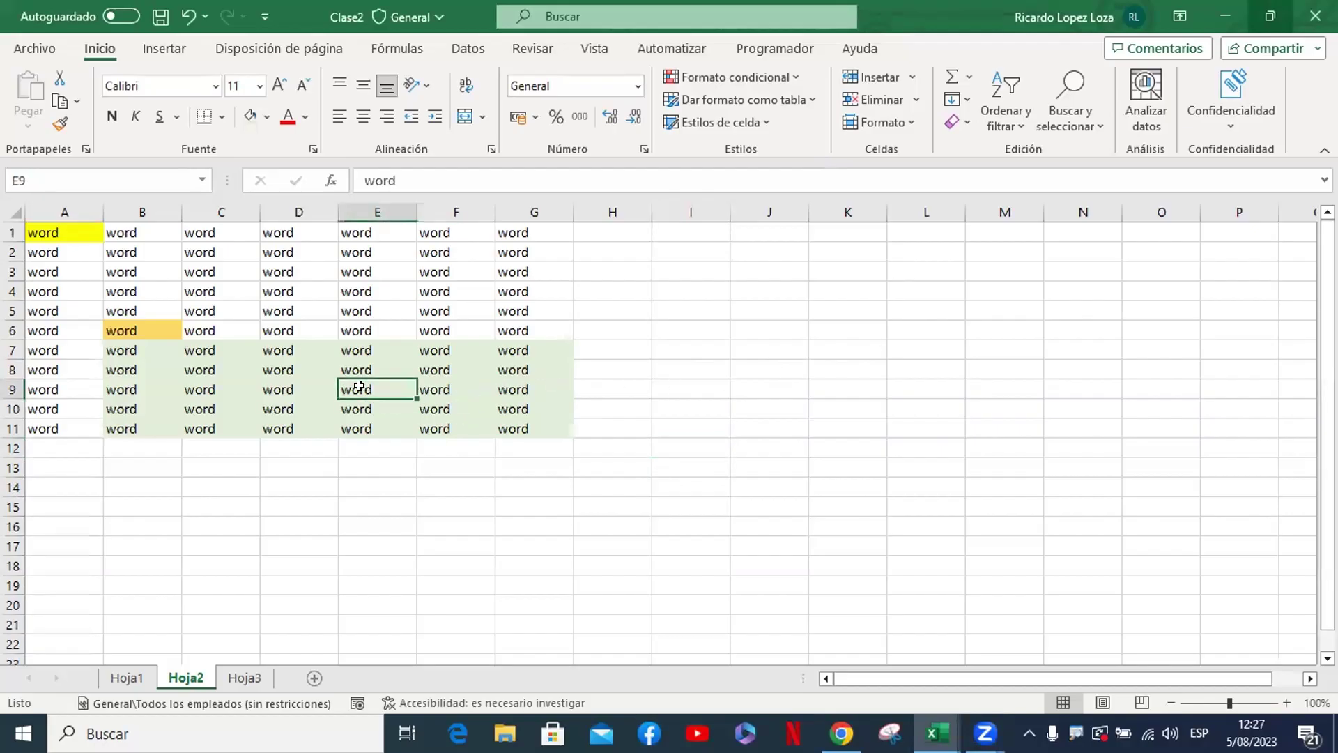
left_click(294, 352)
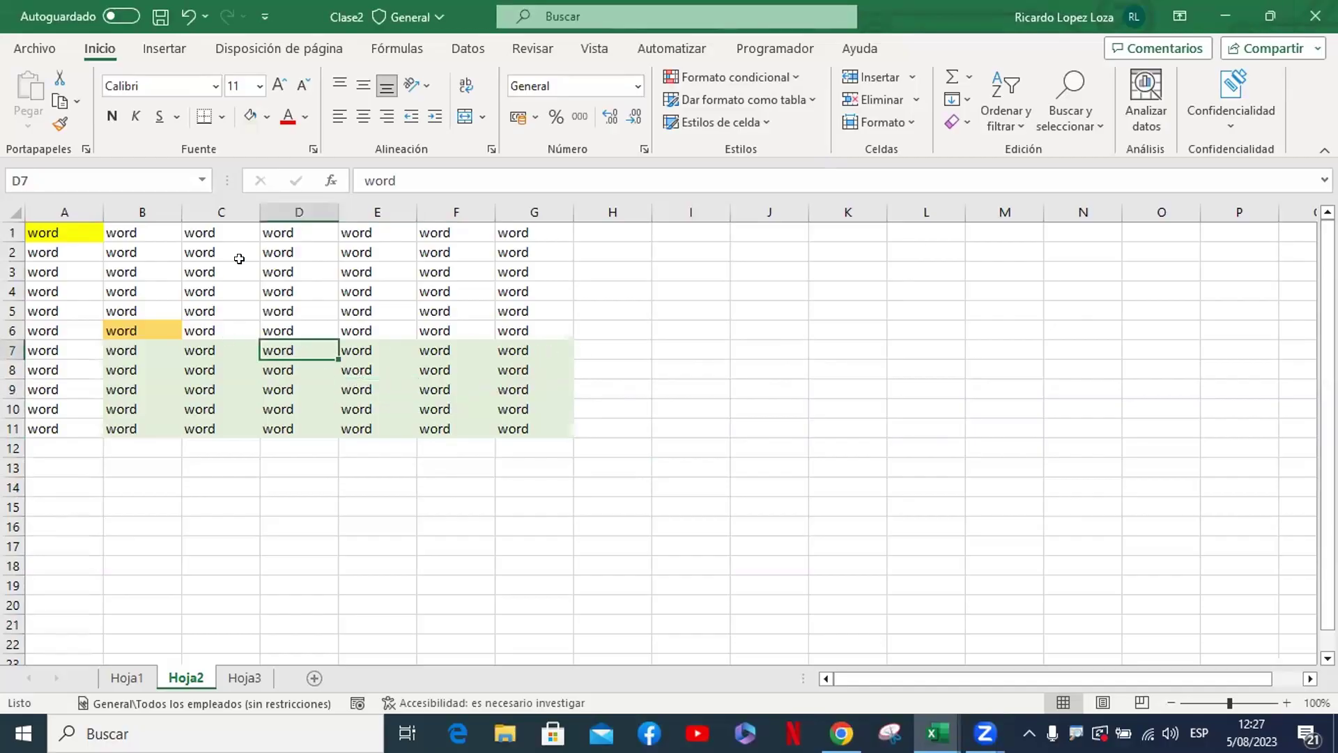
key("super+Left")
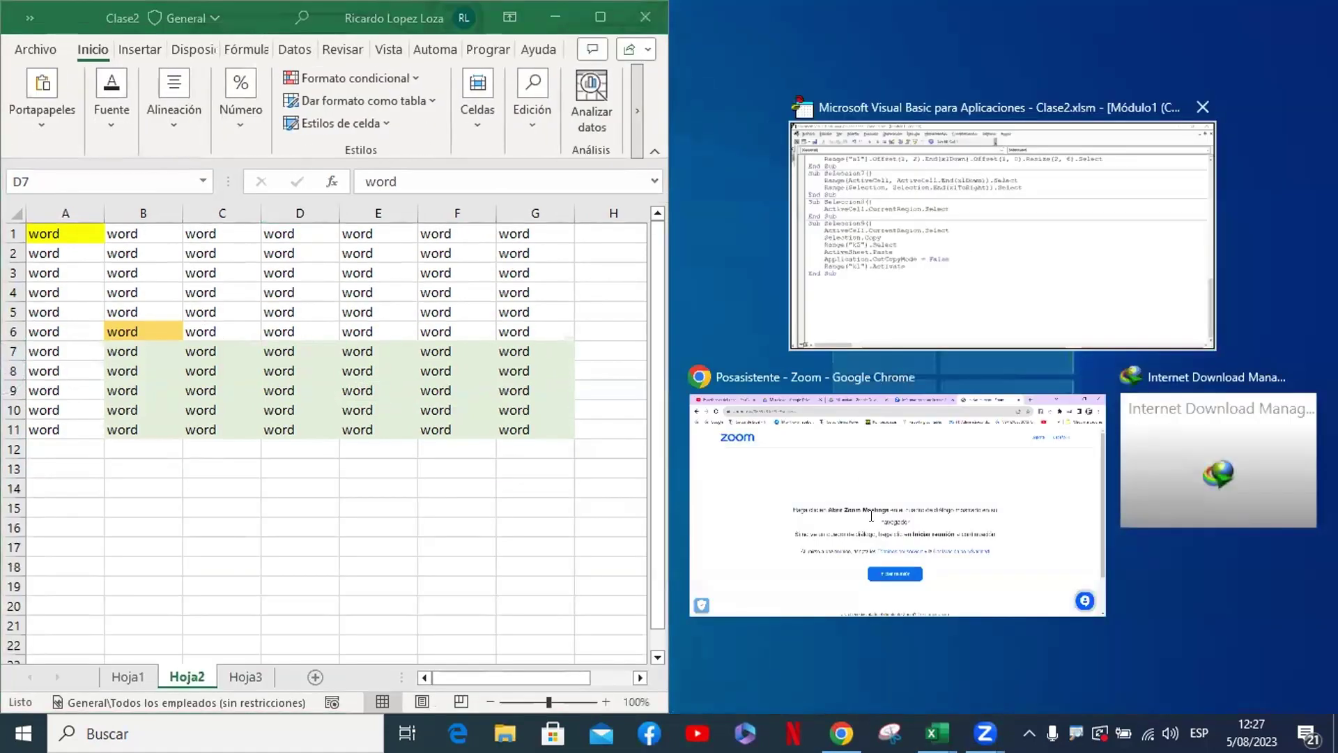
left_click(958, 244)
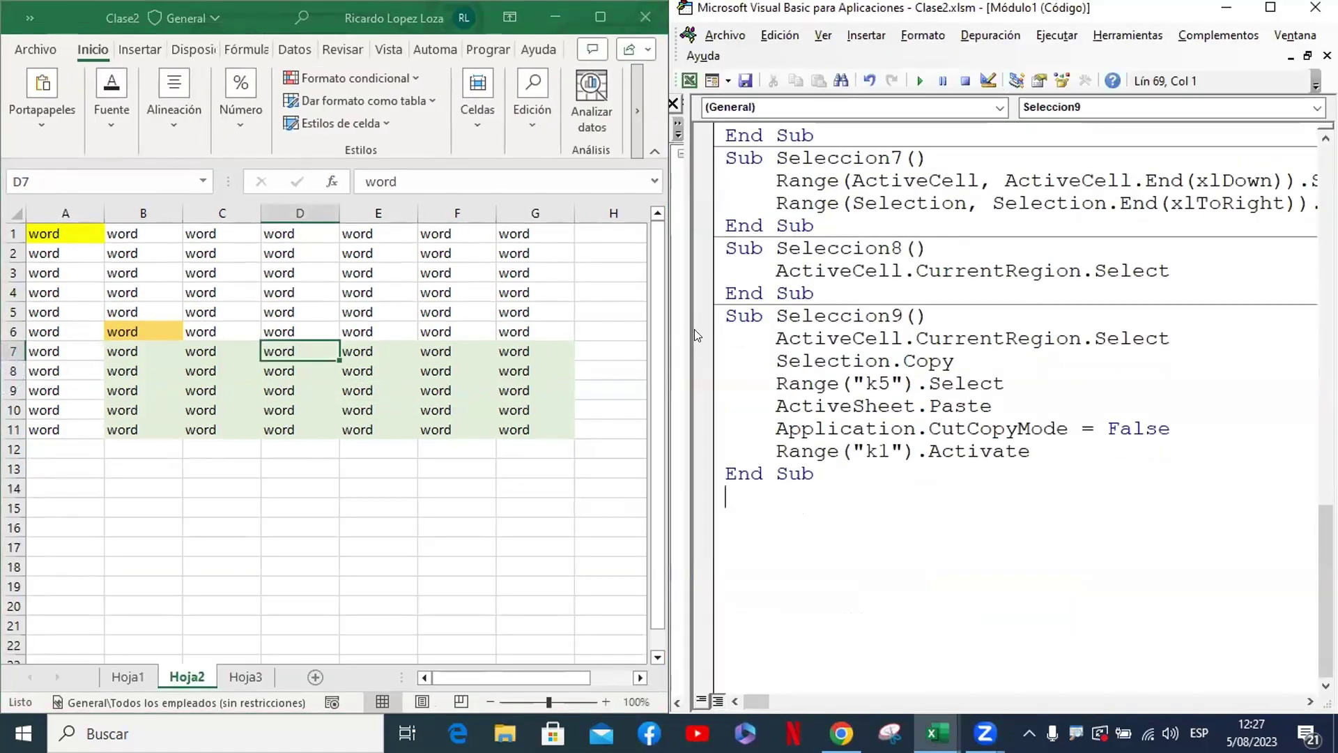
key("Return")
key("Return")
key("Return")
key("Return")
key("Return")
key("Return")
key("Return")
key("Return")
key("Return")
key("Return")
key("Return")
key("Return")
key("Return")
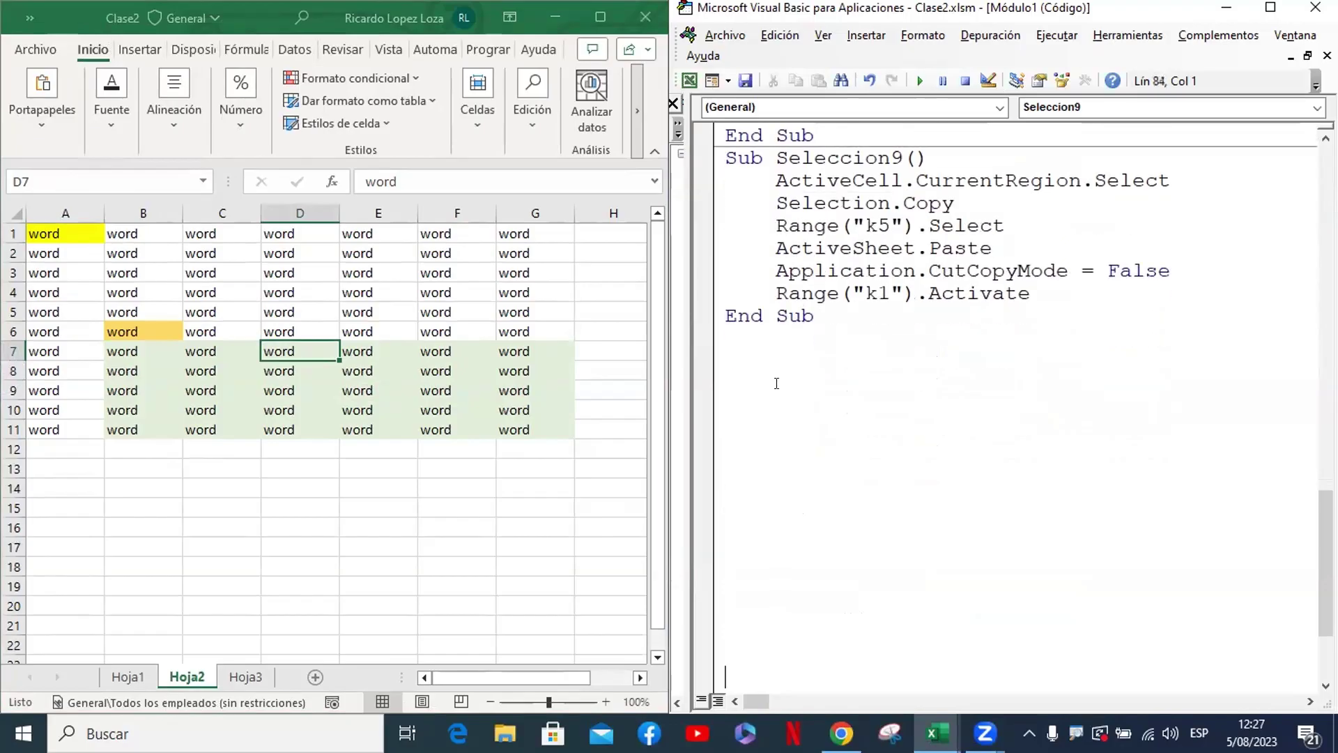
key("Return")
key("Return")
scroll(766, 335, "up", 2)
Start a new Sub Seleccion10 procedure below Seleccion9's End Sub
scroll(760, 390, "down", 1)
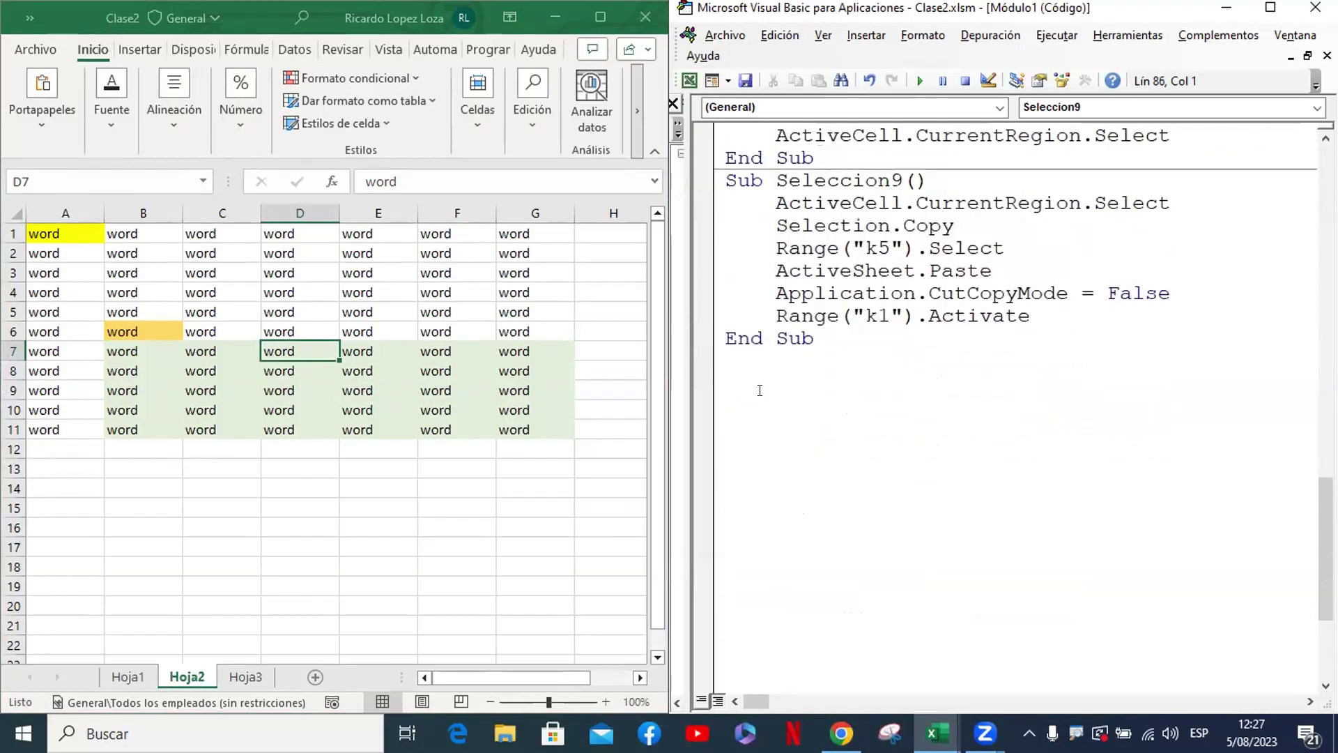
left_click(751, 358)
type("s")
type("un")
key("BackSpace")
key("BackSpace")
type("b ")
type("Se")
type("leccion1")
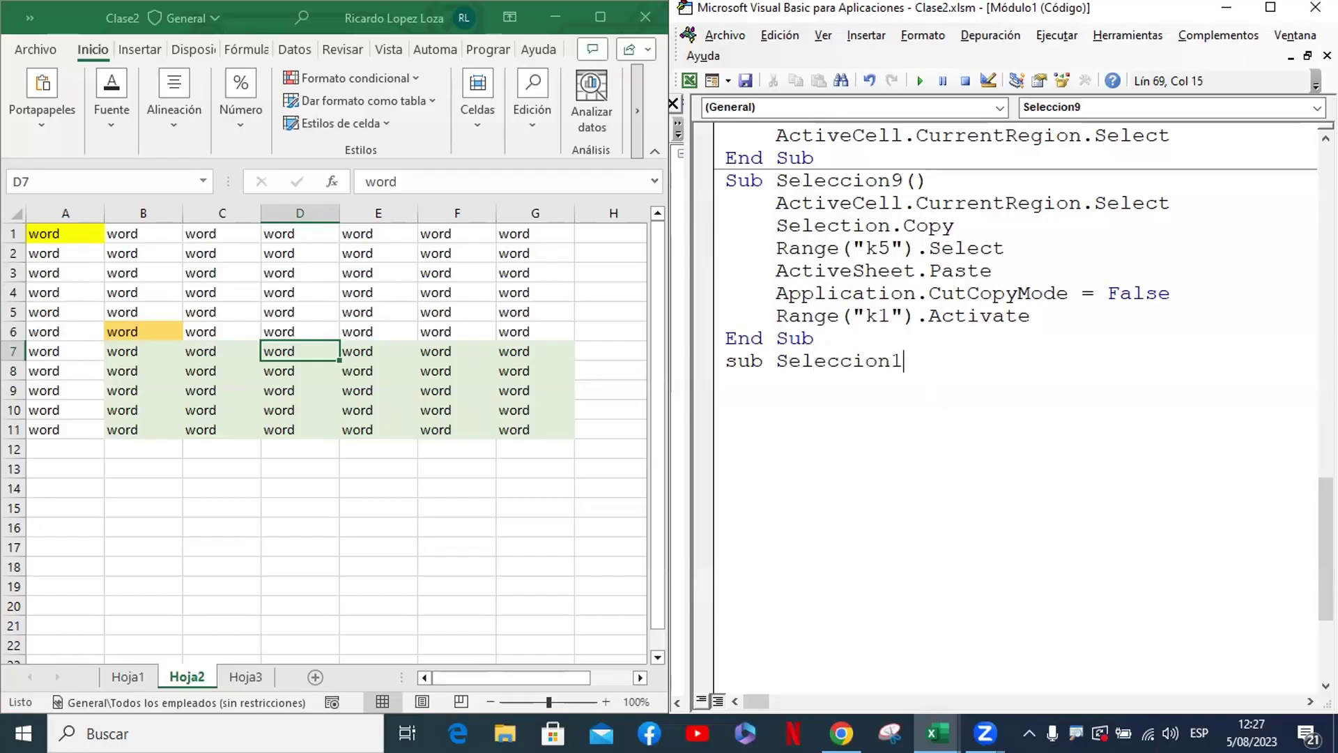
type("0")
key("Return")
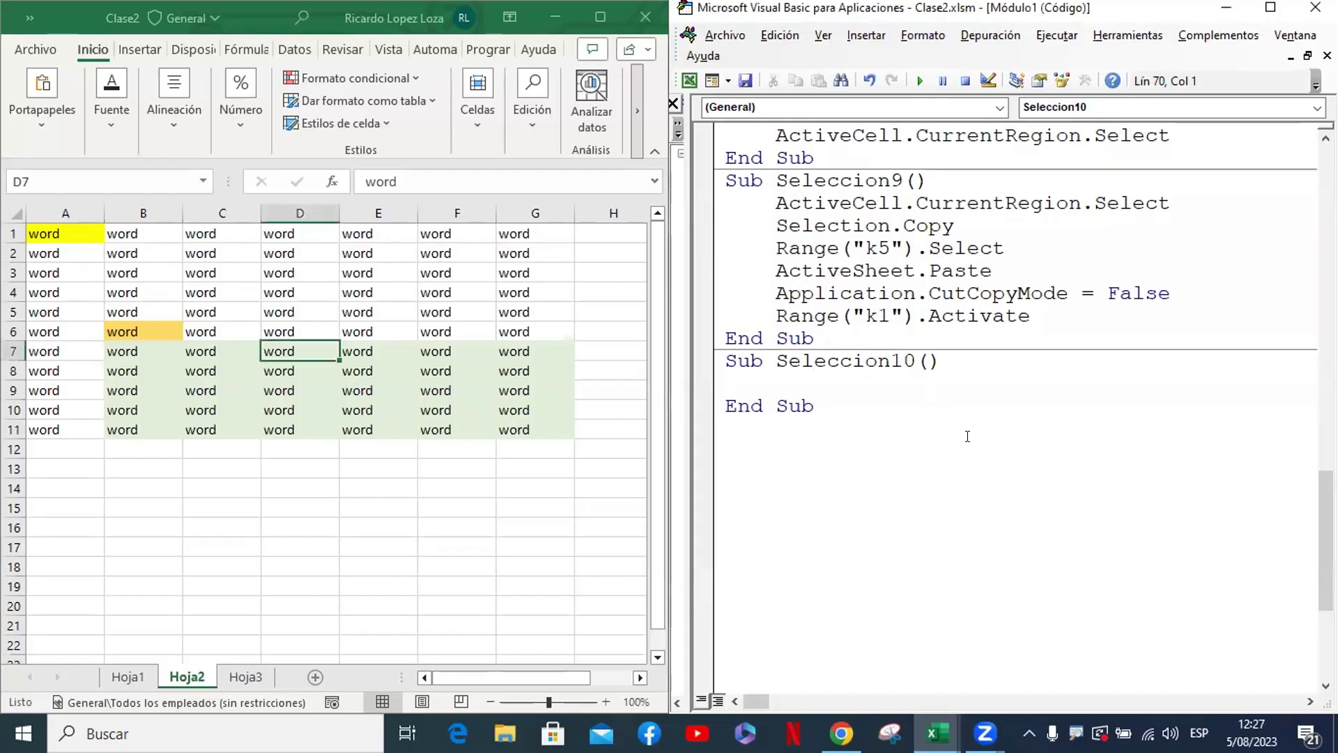
Write the line worhsheets(2).Activate as the first statement of Seleccion10
type("wo")
type("rh")
type("sh")
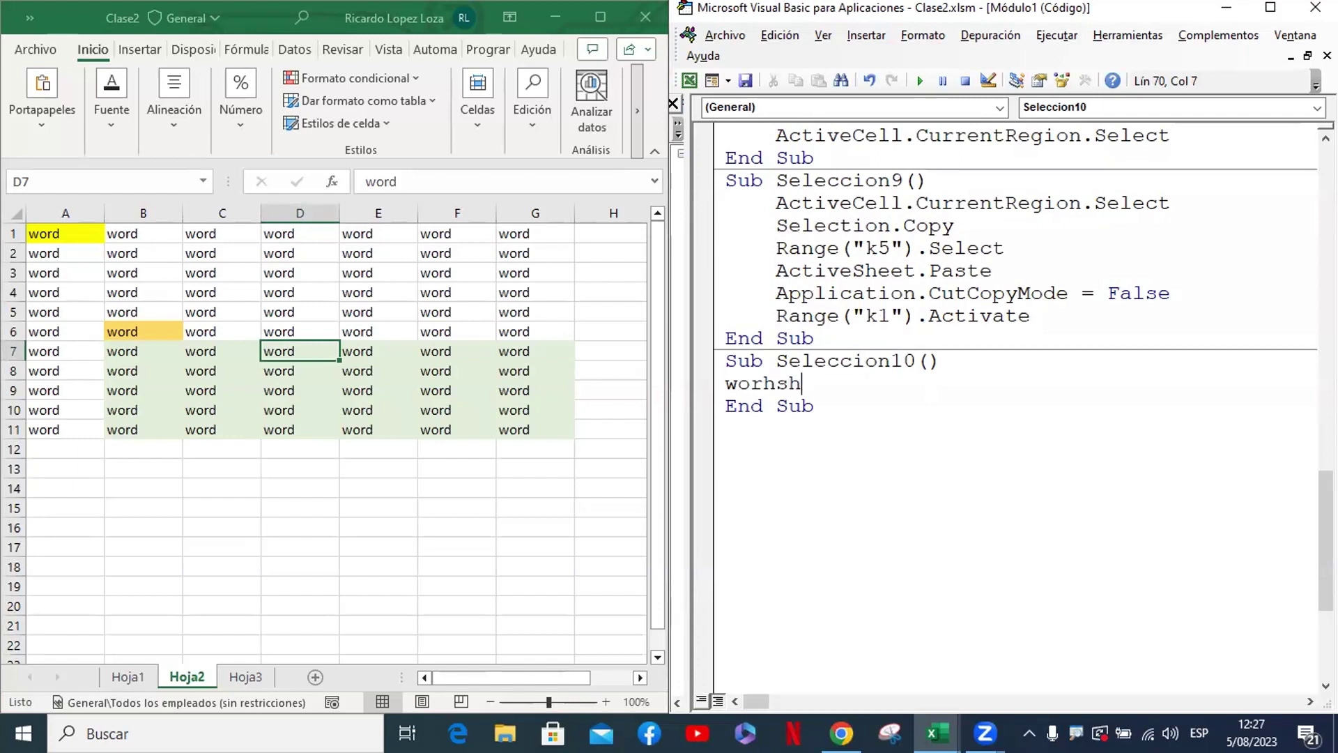
type("eets")
type("(\"")
key("BackSpace")
type("2)")
type(".")
type("rang")
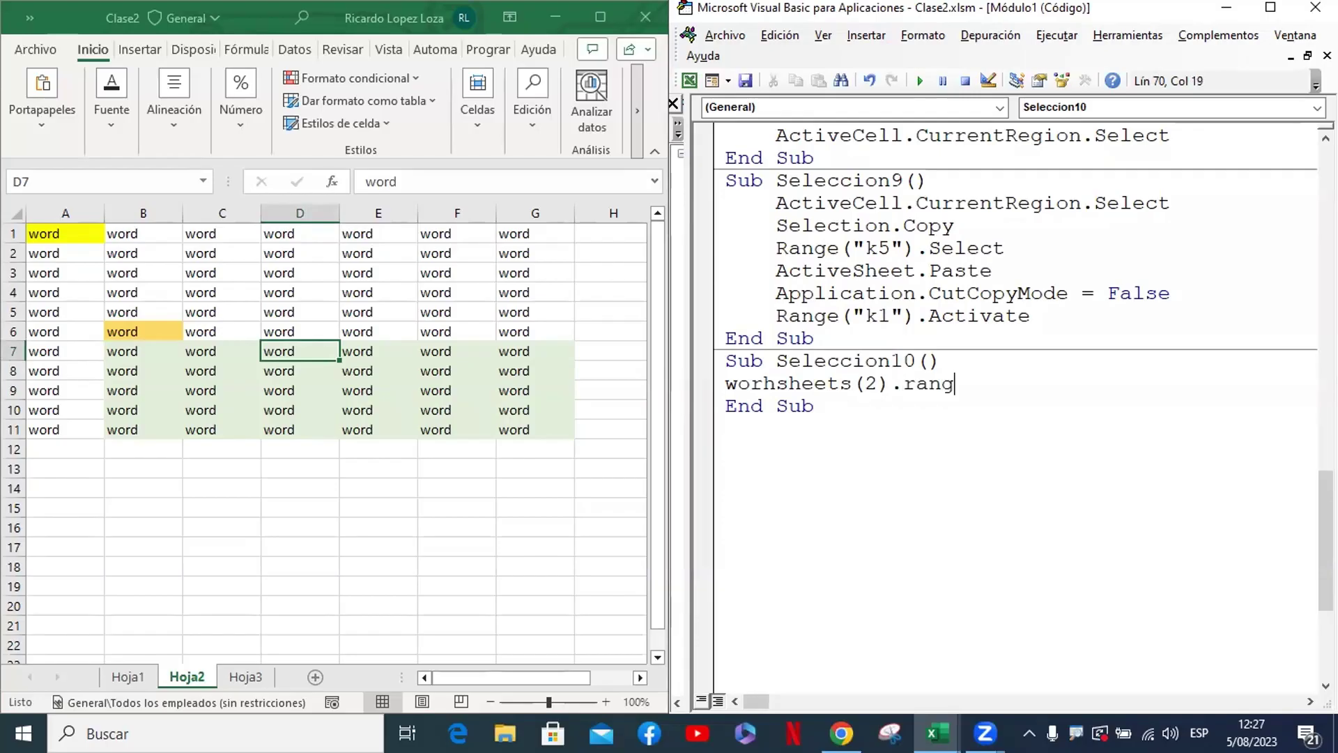
type("e")
type("(")
key("BackSpace")
key("BackSpace")
key("BackSpace")
key("BackSpace")
key("BackSpace")
key("BackSpace")
key("BackSpace")
type(".a")
type("cti")
type("vece")
key("BackSpace")
key("BackSpace")
key("BackSpace")
type("ate")
key("Return")
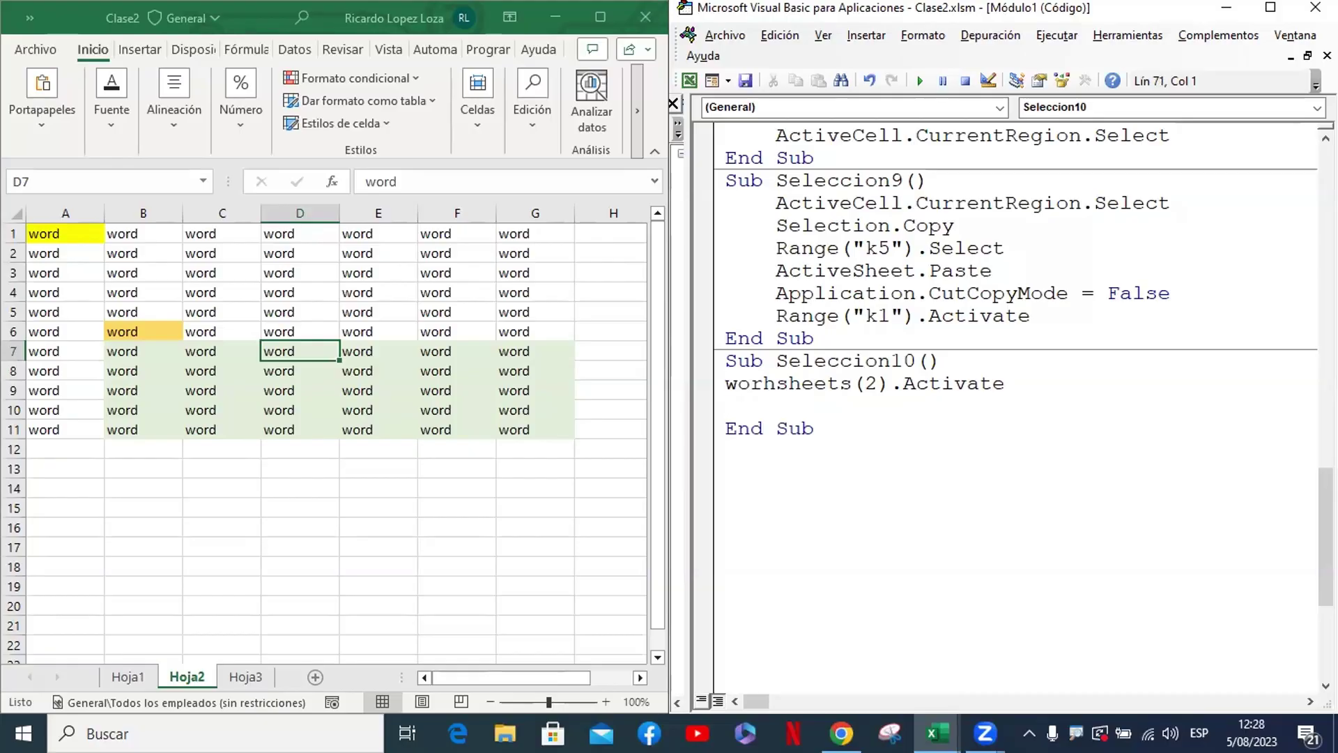
Type range("a2").Offset(5,1). on the next line to offset 5 rows and 1 column
type("range")
type("(\"a2")
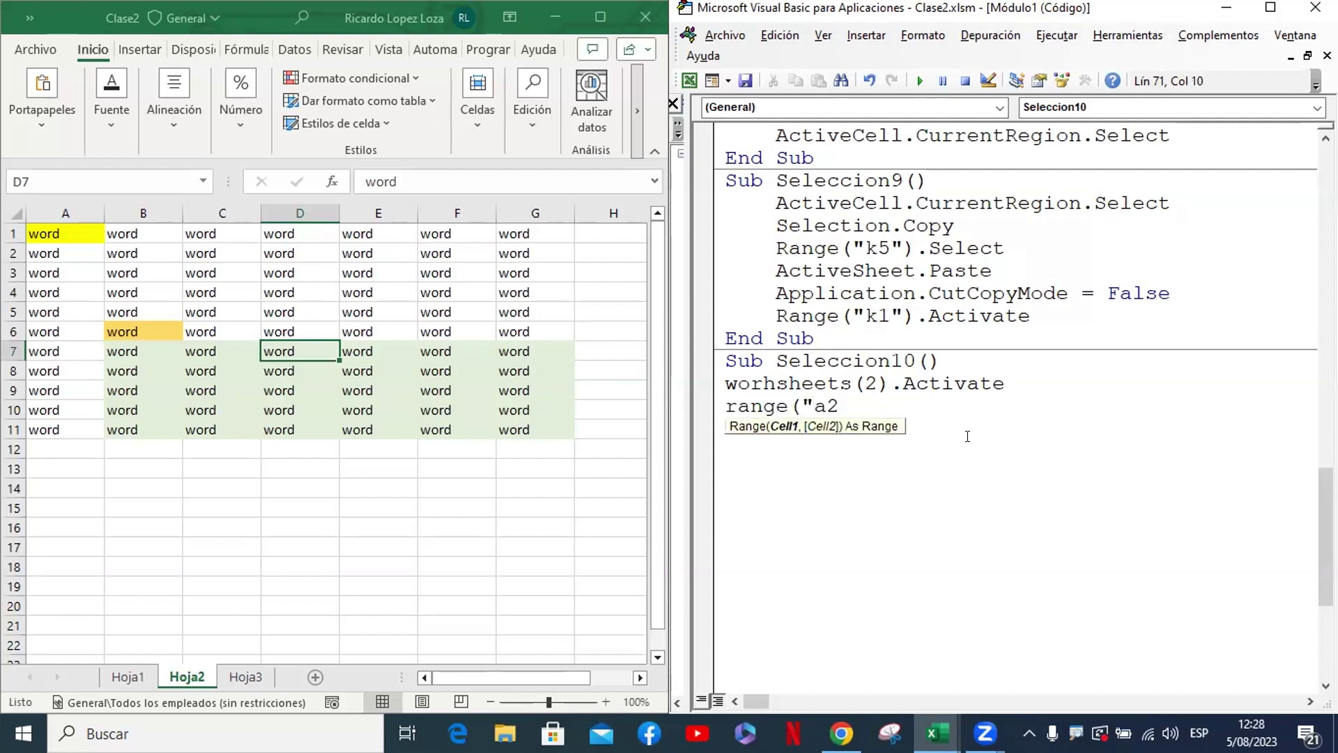
type(").")
type("of")
key("BackSpace")
key("BackSpace")
key("BackSpace")
key("BackSpace")
key("BackSpace")
type("2\"")
type(").of")
key("Tab")
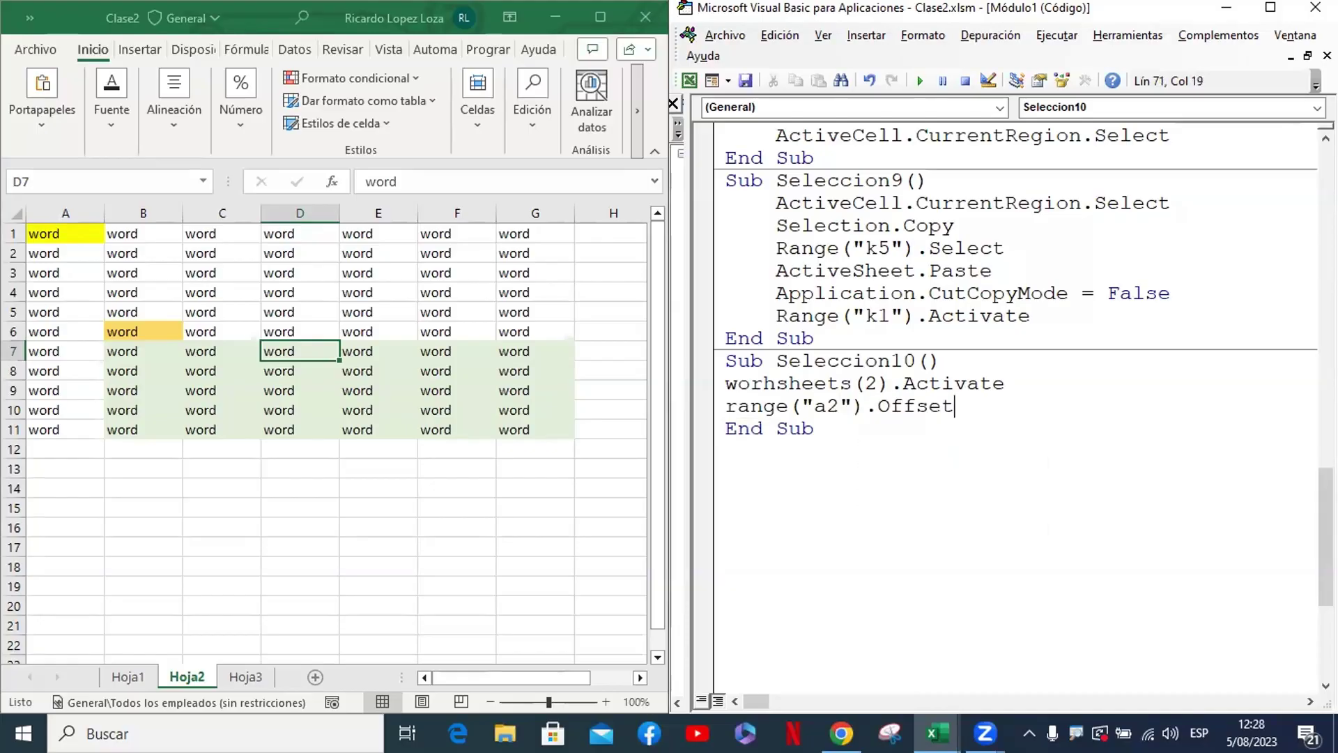
type("(")
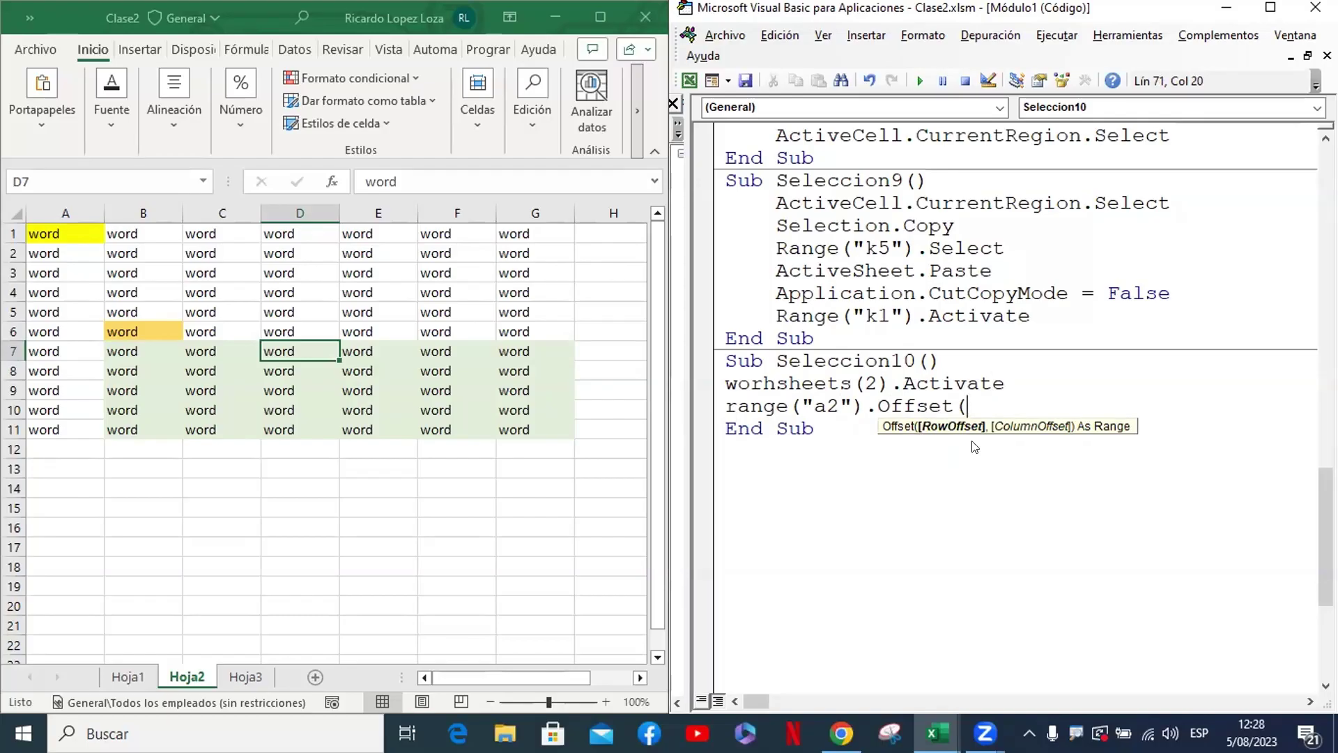
type("5,")
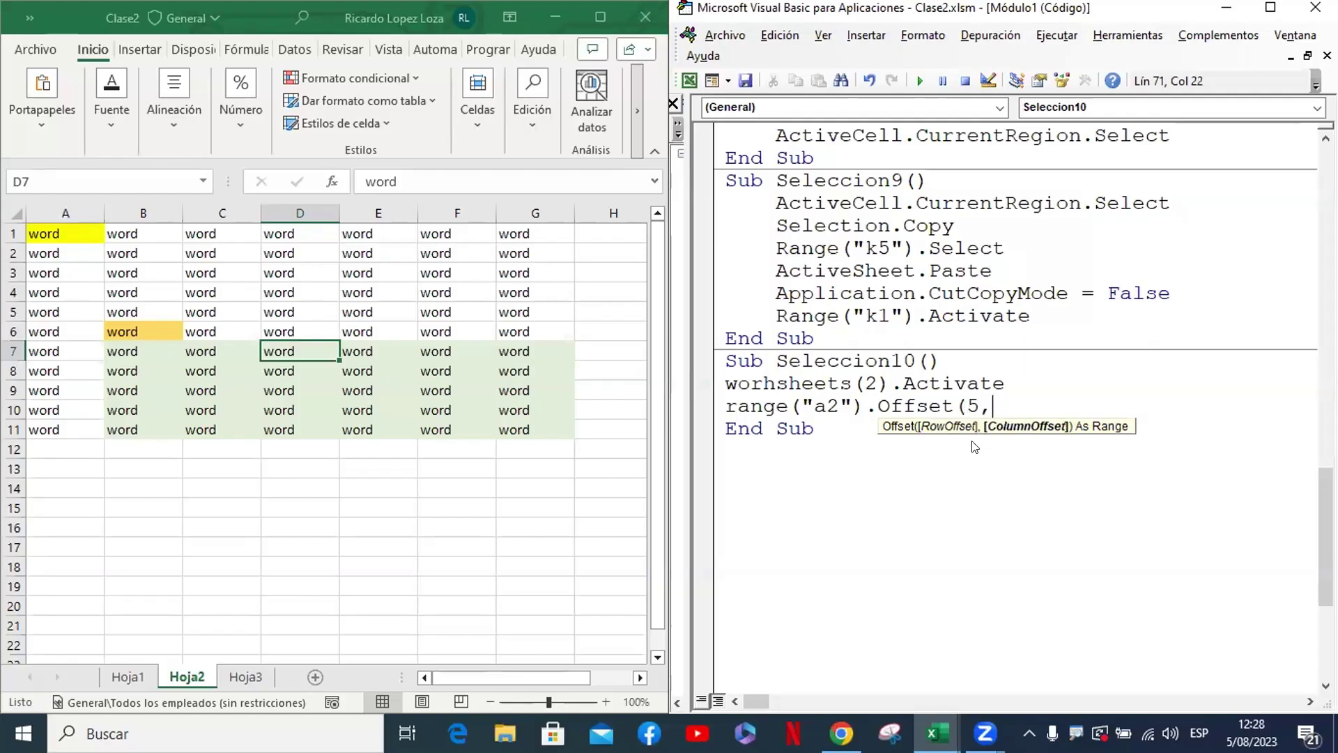
type("1")
type(").")
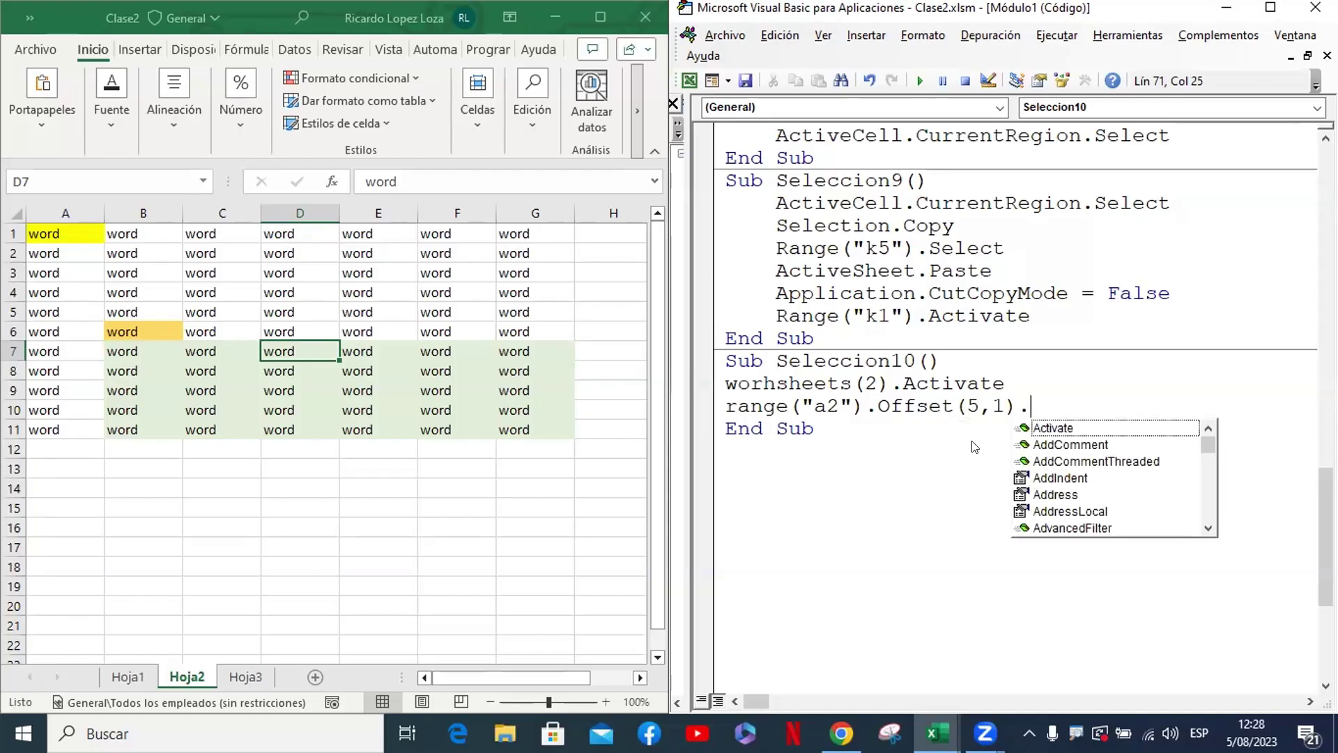
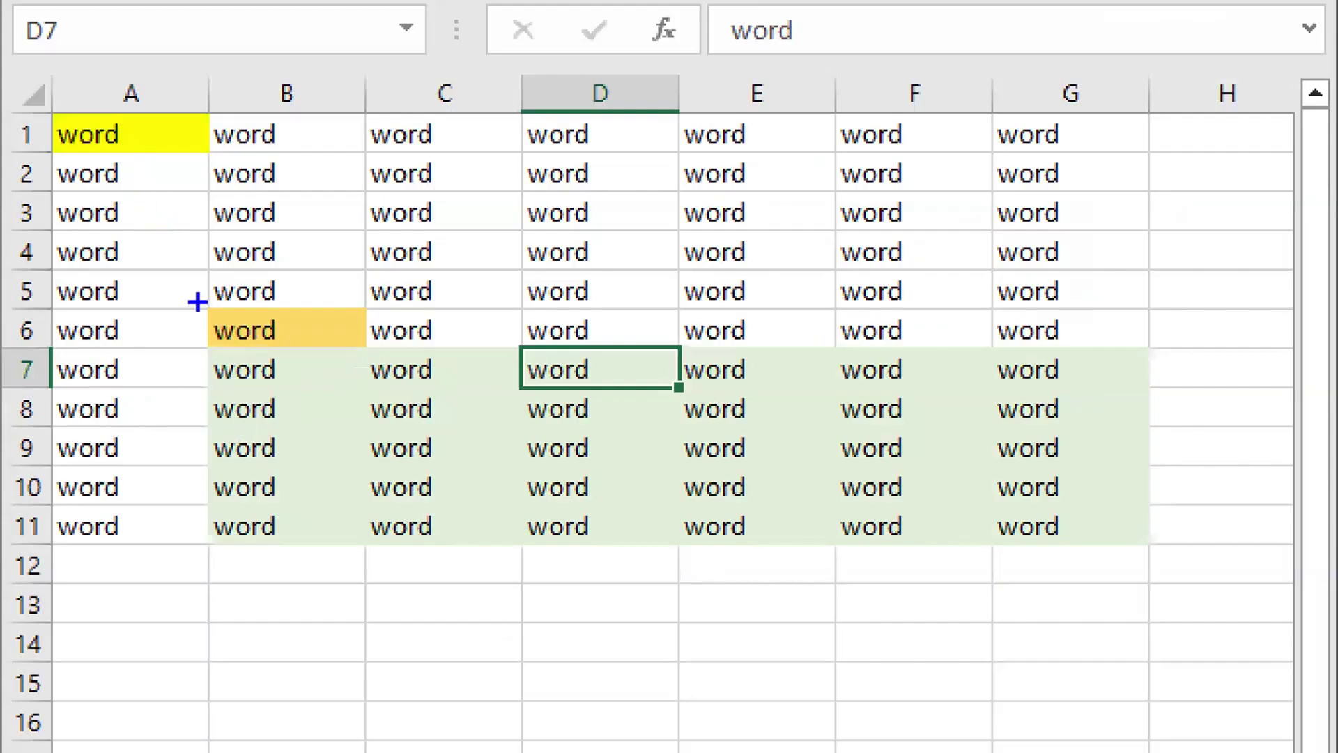
Trace the path from A1 to B6, then complete the line as Range("a2").Offset(5, 1).Select
left_click_drag(199, 302, 377, 345)
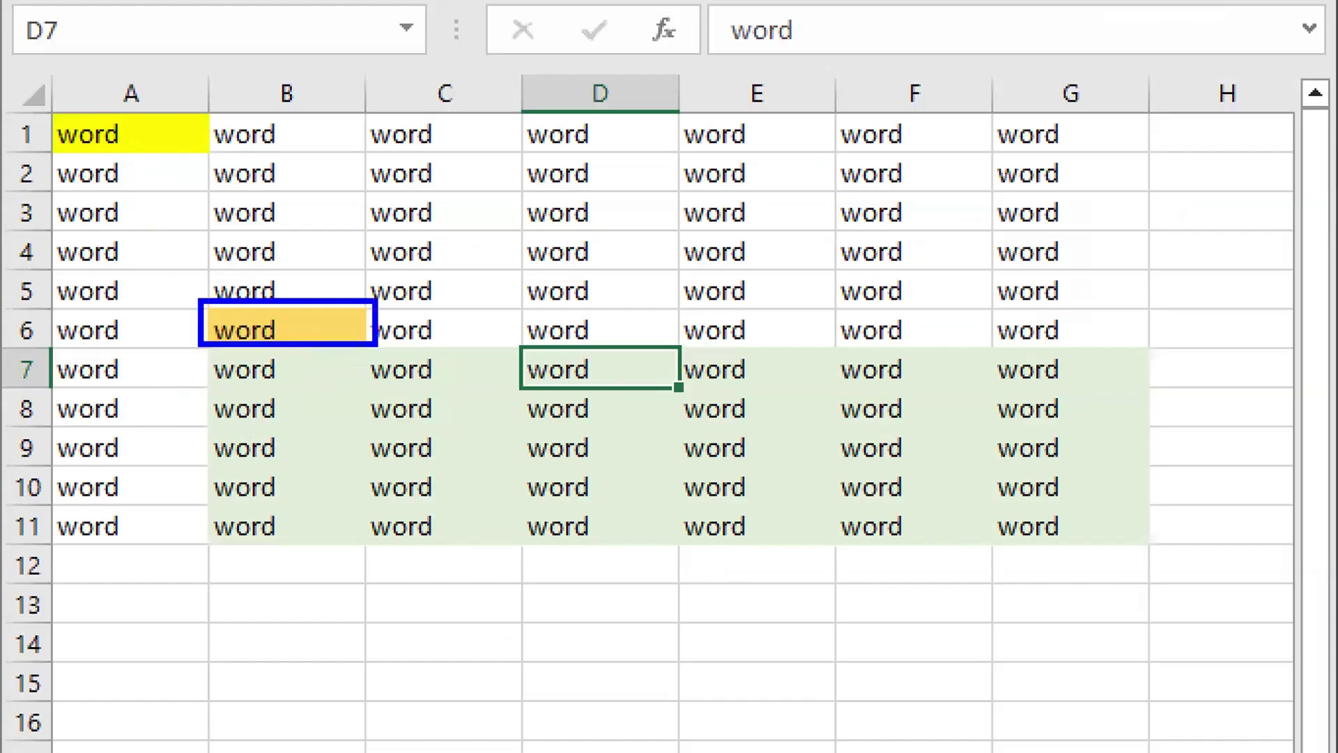
mouse_move(152, 146)
left_mouse_down()
mouse_move(261, 304)
mouse_move(281, 272)
mouse_move(293, 310)
left_mouse_up()
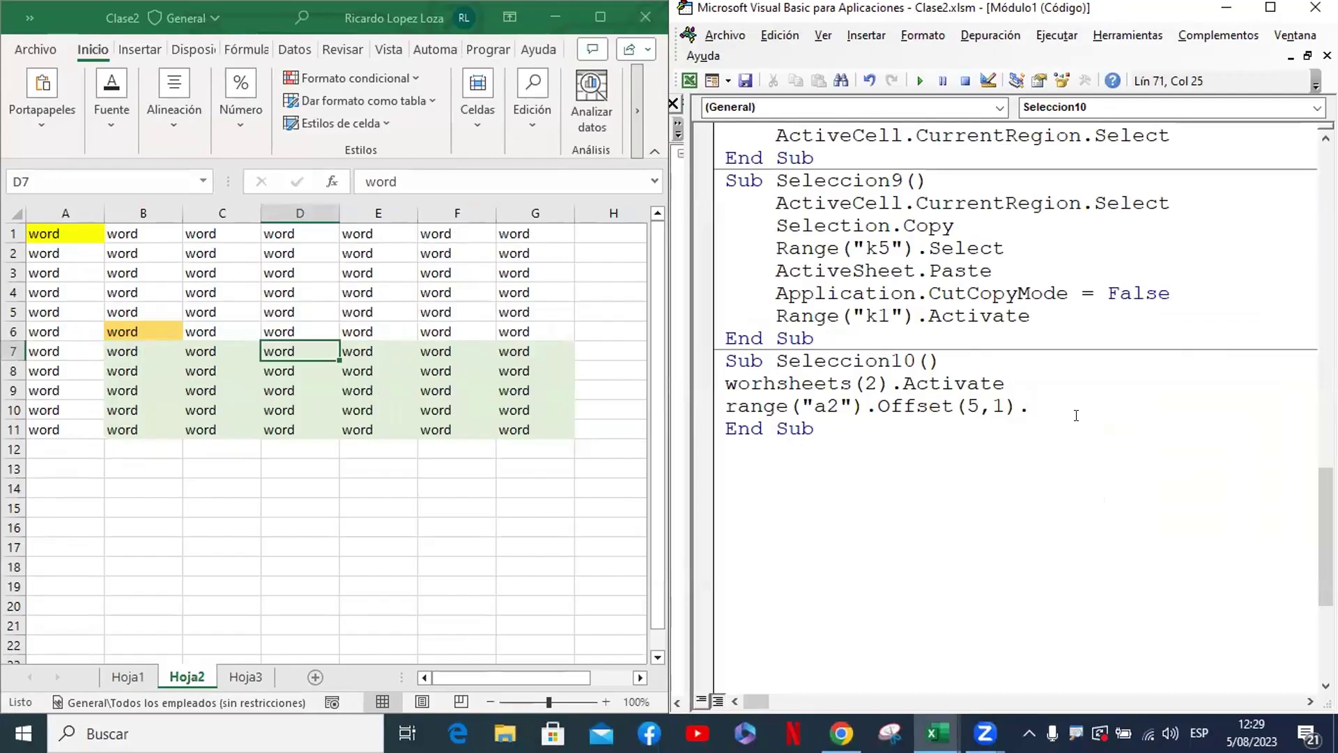
key("BackSpace")
type(".Offse")
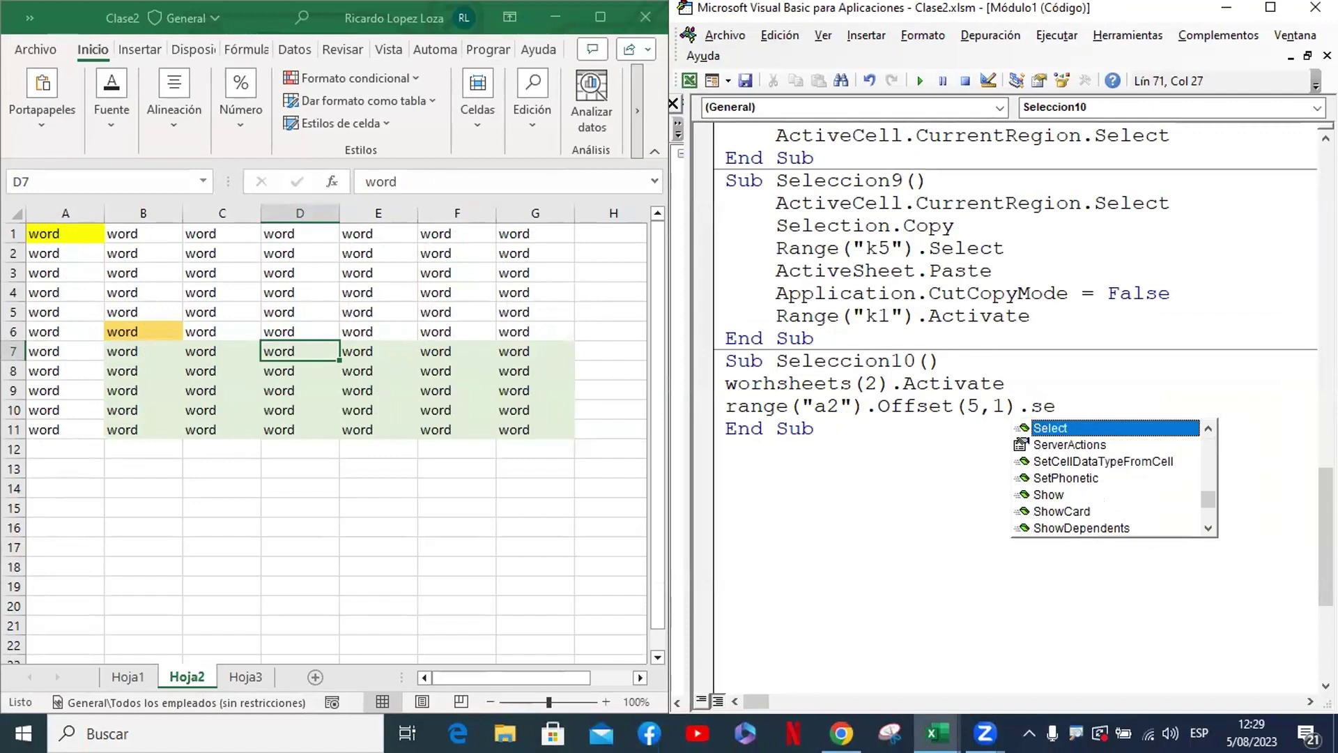
key("Tab")
key("Down")
key("Up")
key("Up")
key("End")
key("Up")
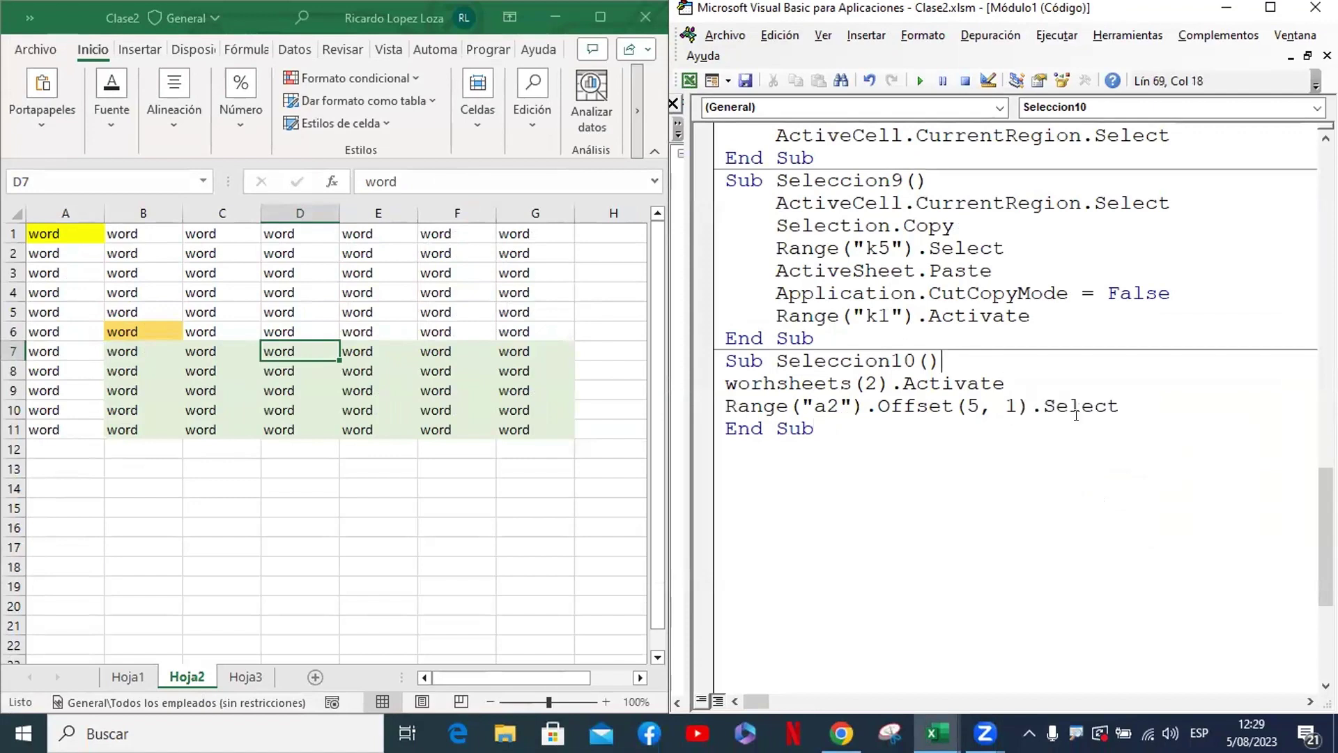
Run Seleccion10, dismiss the compile error, and correct 'worhsheets' to Worksheets
key("F5")
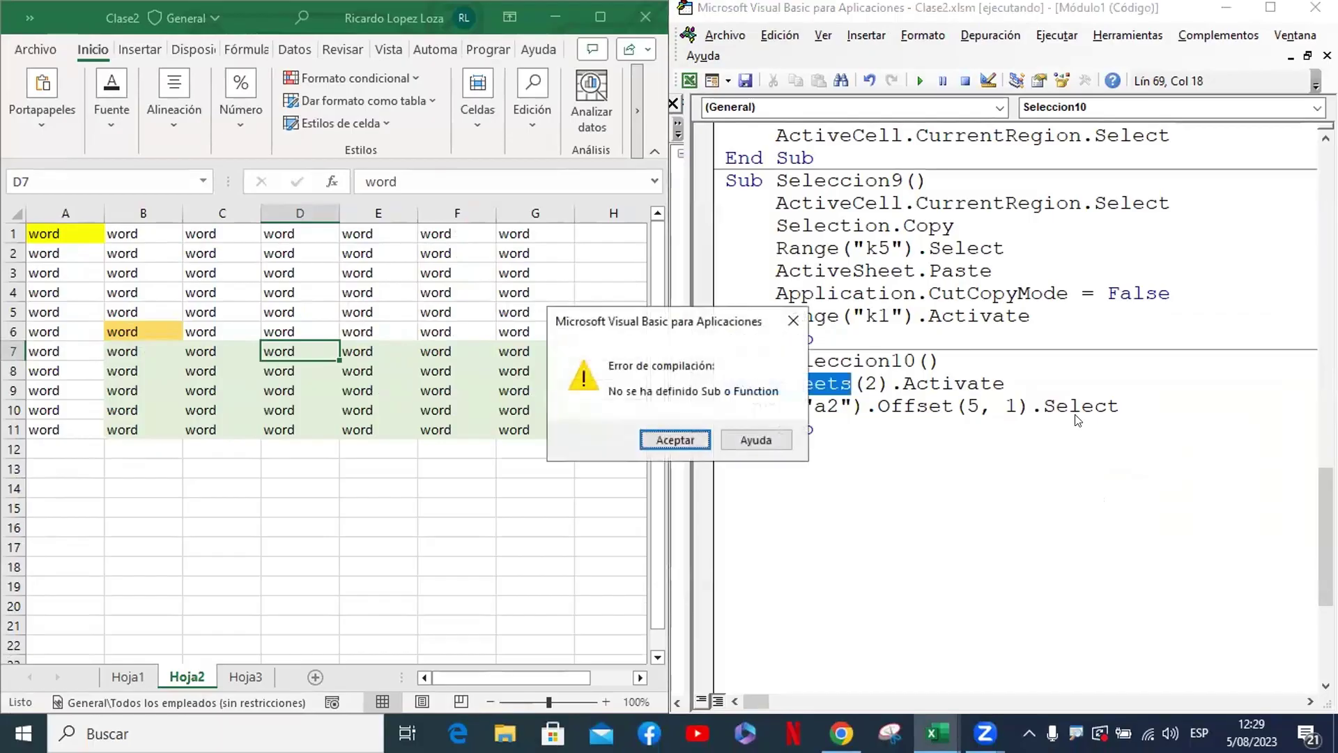
key("Return")
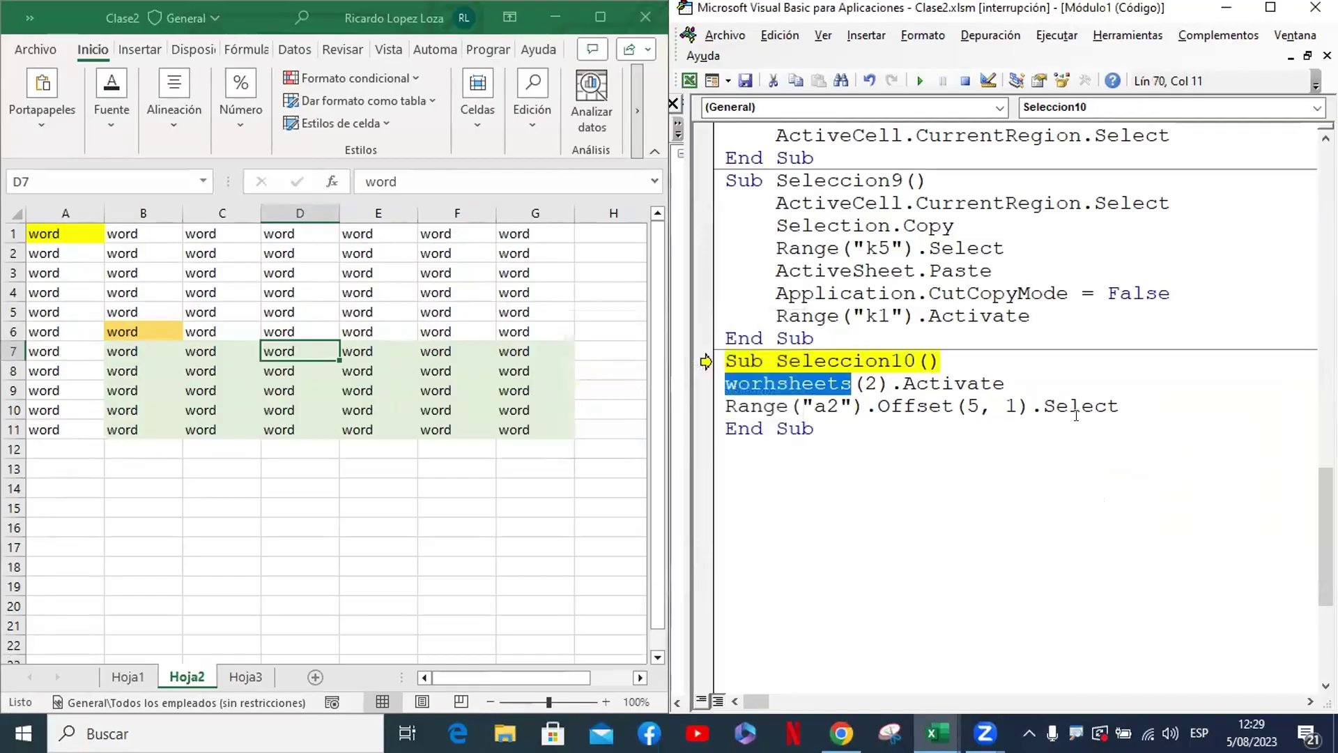
key("Down")
key("Up")
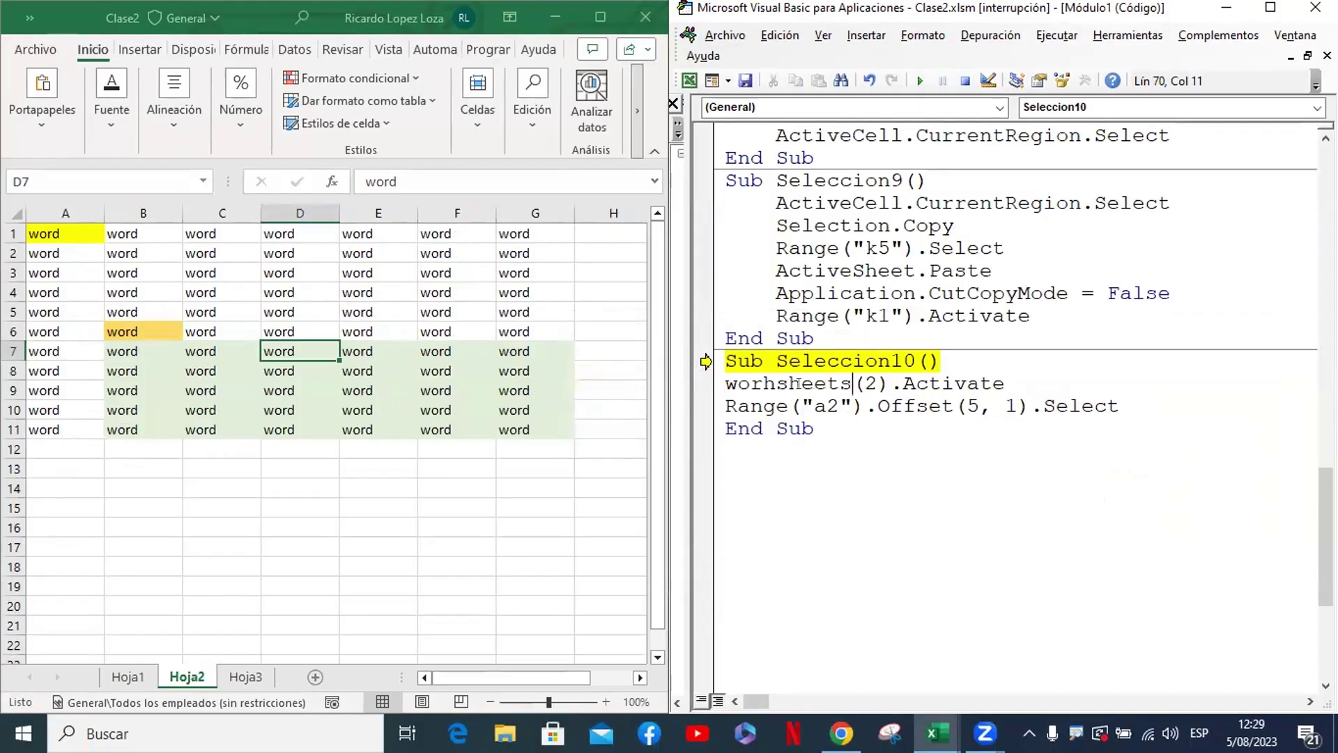
left_click(771, 381)
key("BackSpace")
type("k")
Reset the paused run and step through Seleccion10 with F8 to the Range line
left_click(966, 81)
left_click(952, 365)
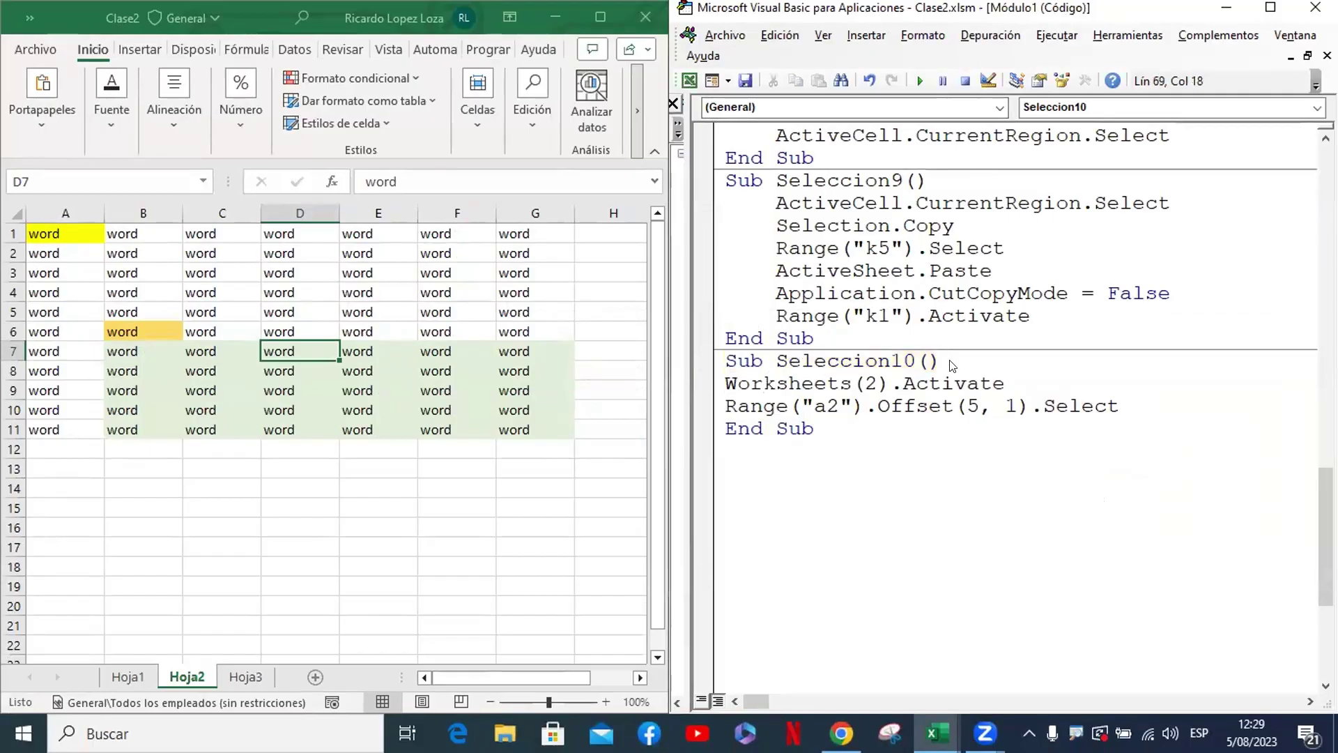
key("F8")
key("F8")
key("F8")
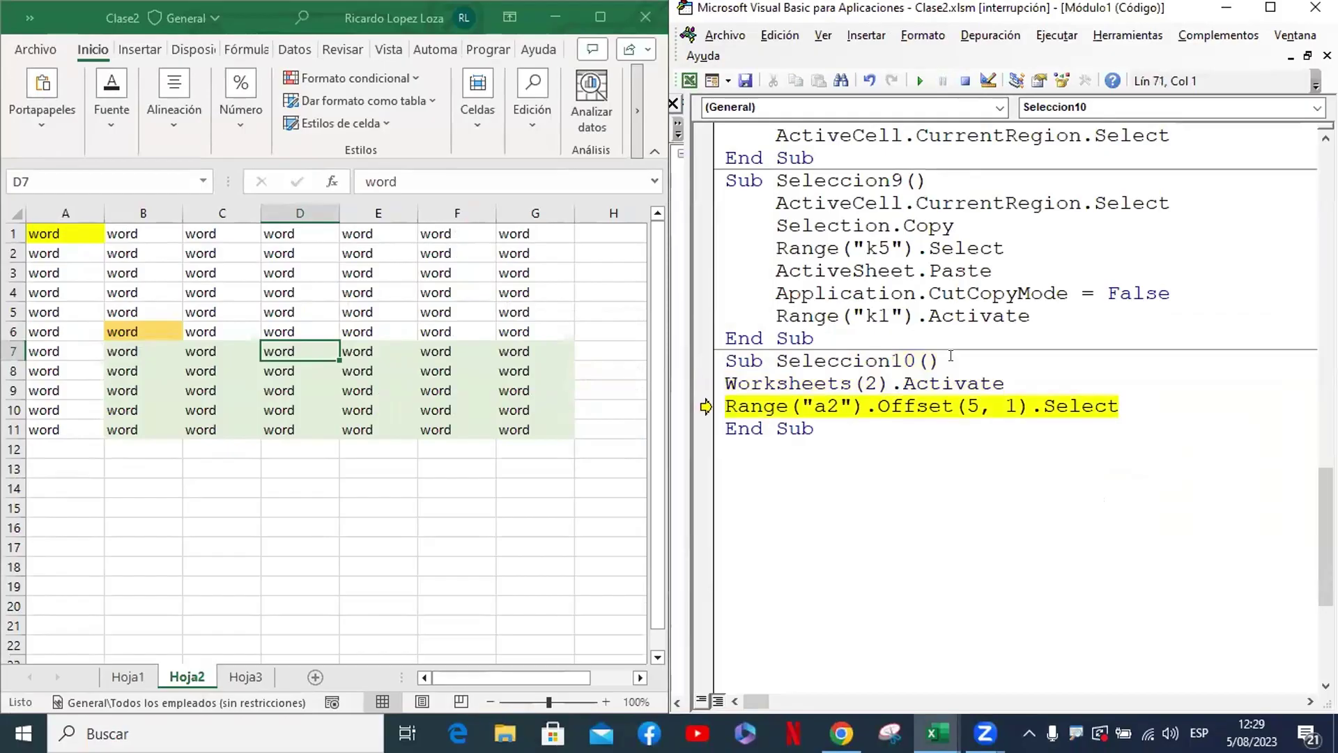
key("F8")
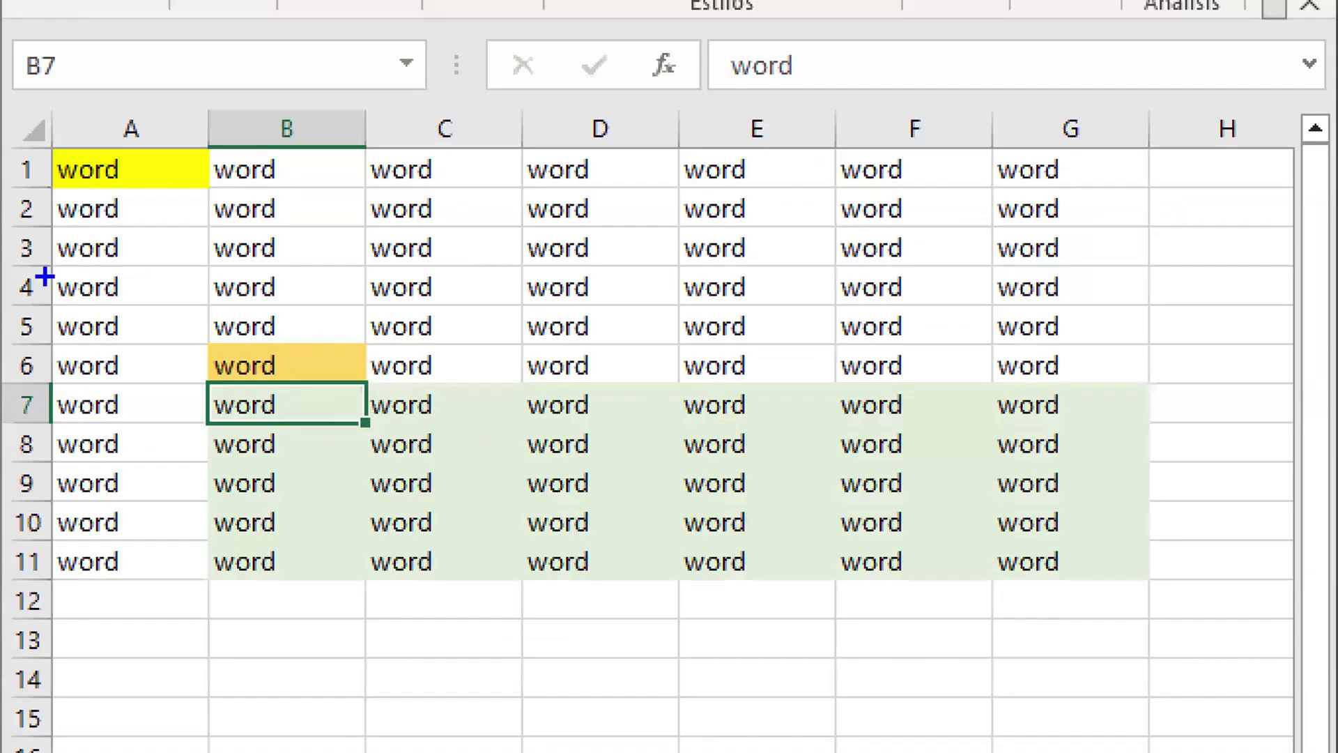
Mark the row steps down column A to count the offset rows
left_click_drag(135, 208, 204, 183)
left_click(224, 230)
left_click_drag(156, 240, 221, 230)
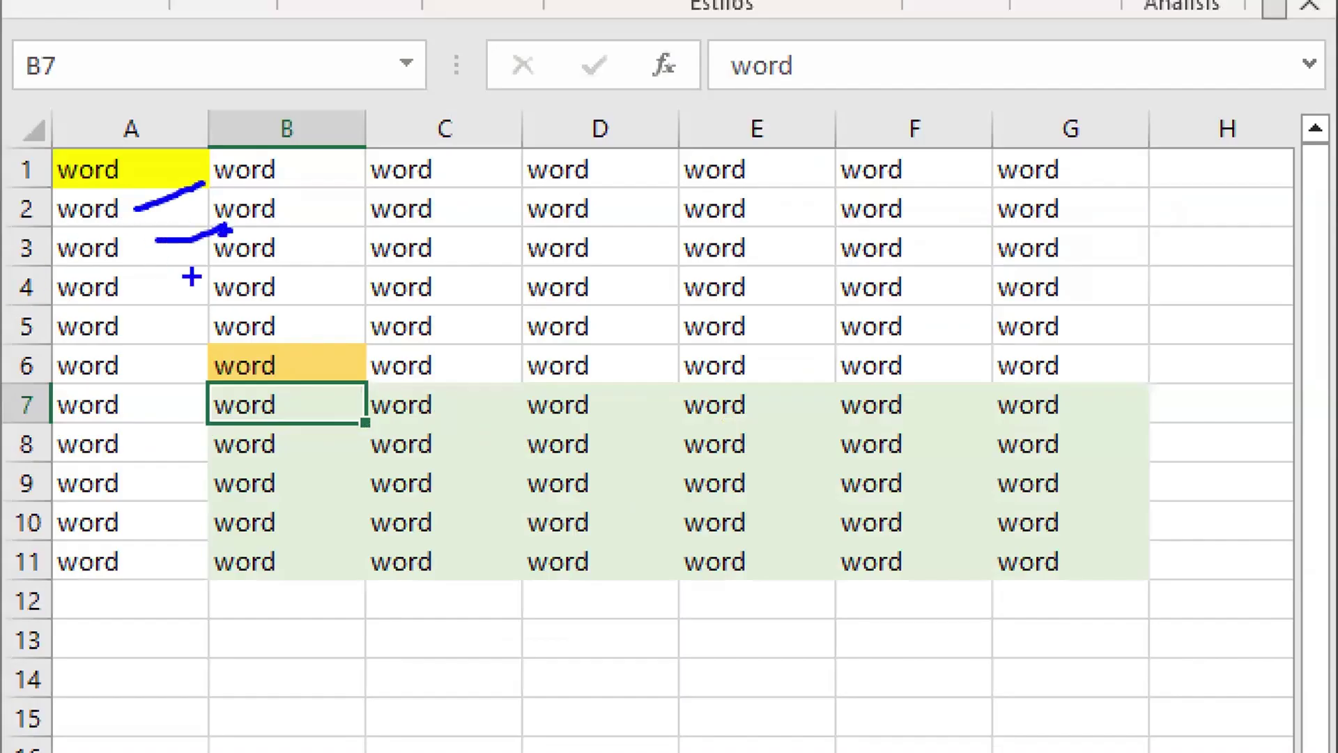
left_click_drag(143, 283, 202, 267)
left_click_drag(159, 362, 197, 348)
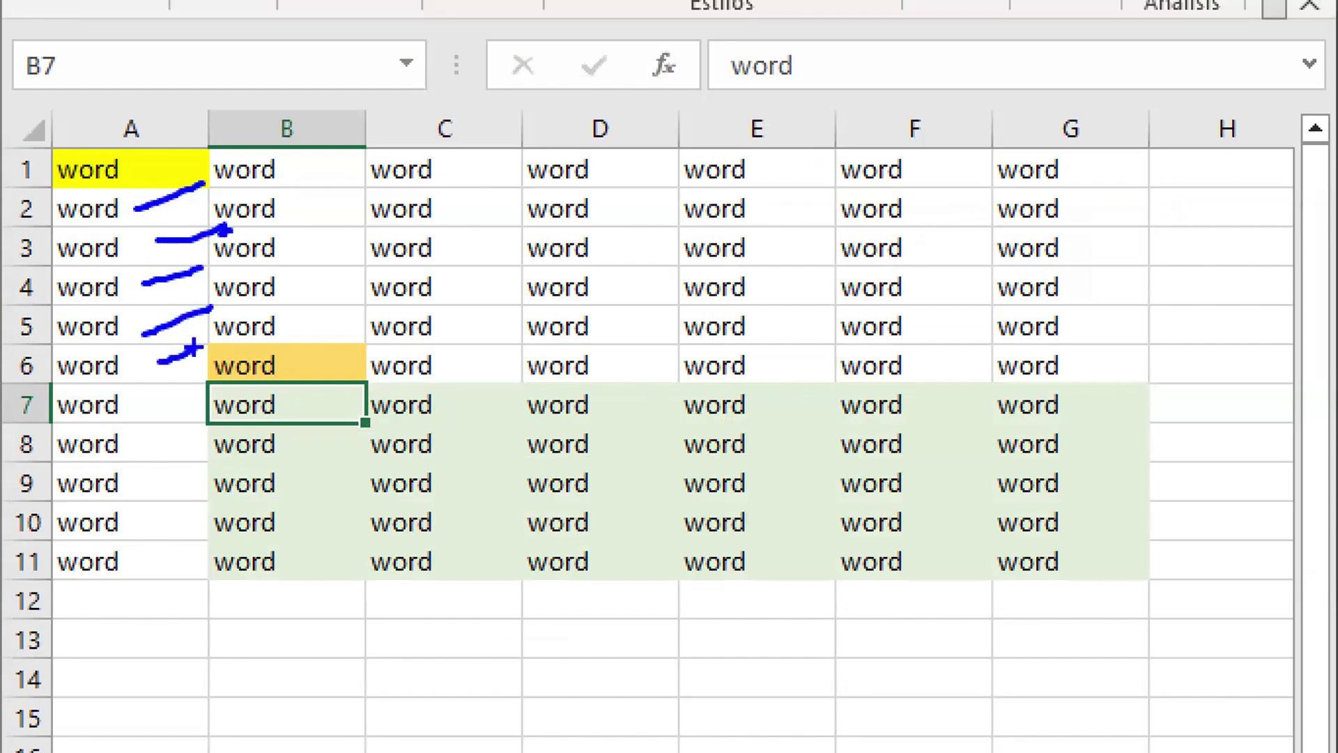
left_click_drag(146, 411, 165, 408)
key("Escape")
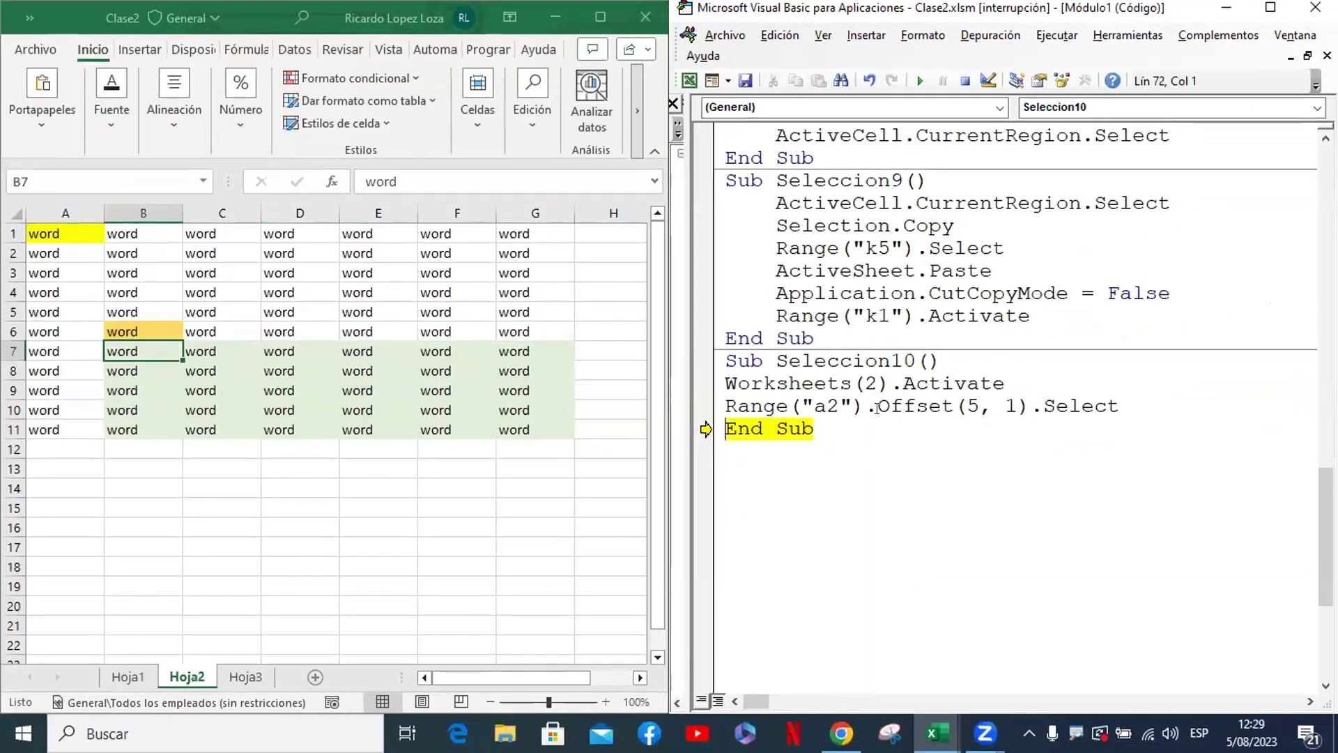
Change the start cell to Range("a1"), reset the run, and check cells B6 and B7 on Hoja2
left_click_drag(825, 407, 839, 407)
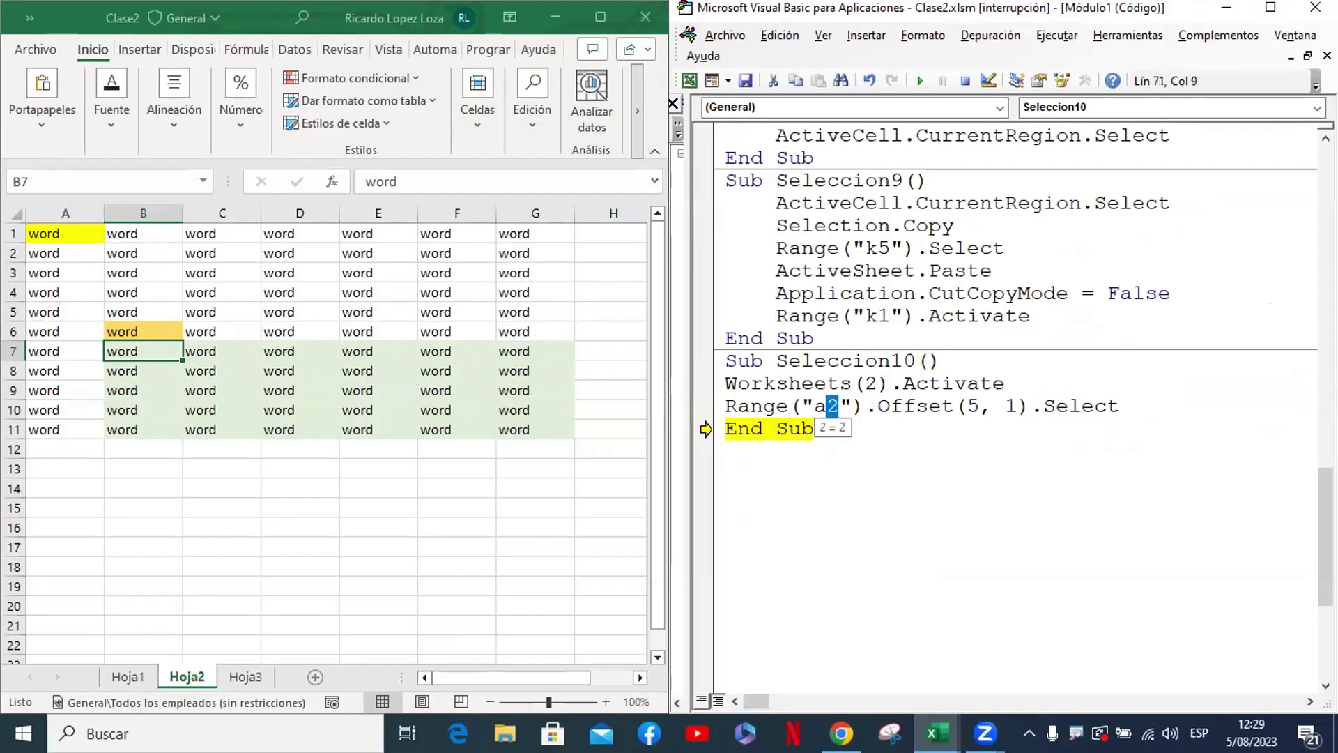
type("1")
key("Down")
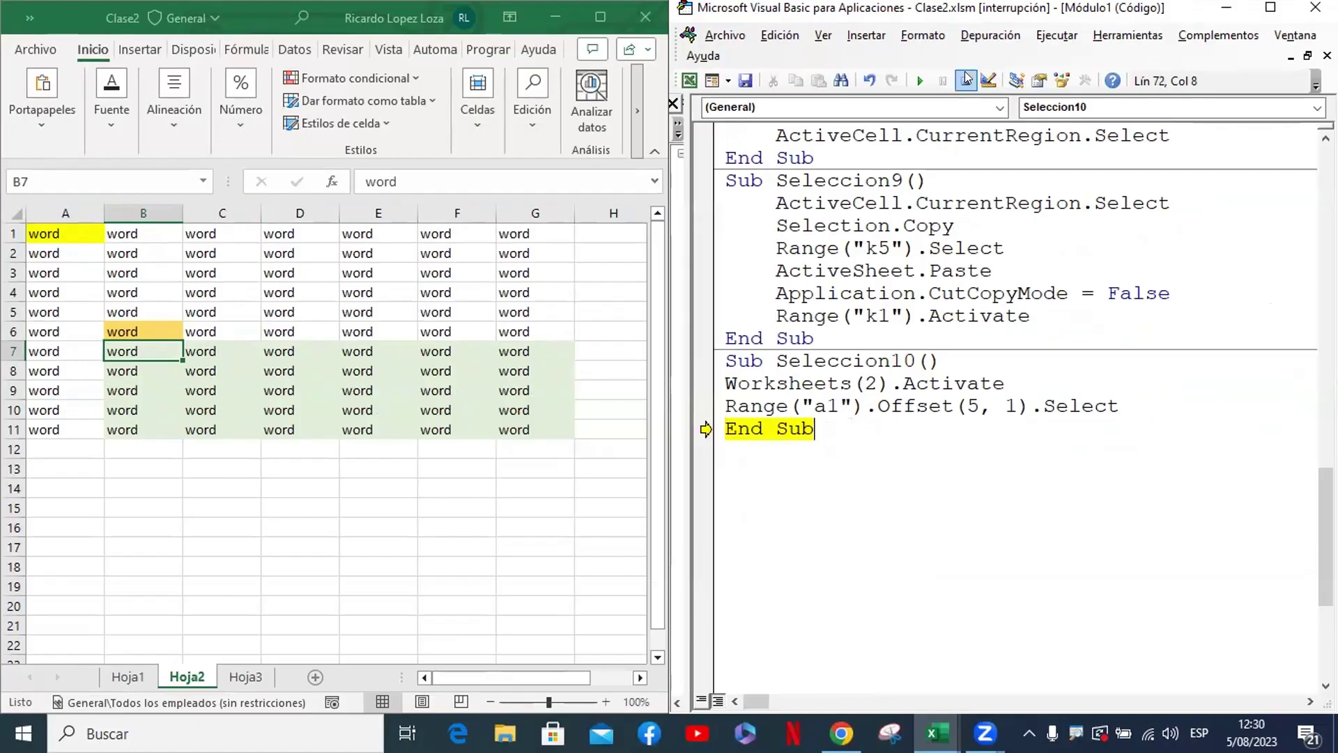
left_click(967, 80)
left_click(1123, 405)
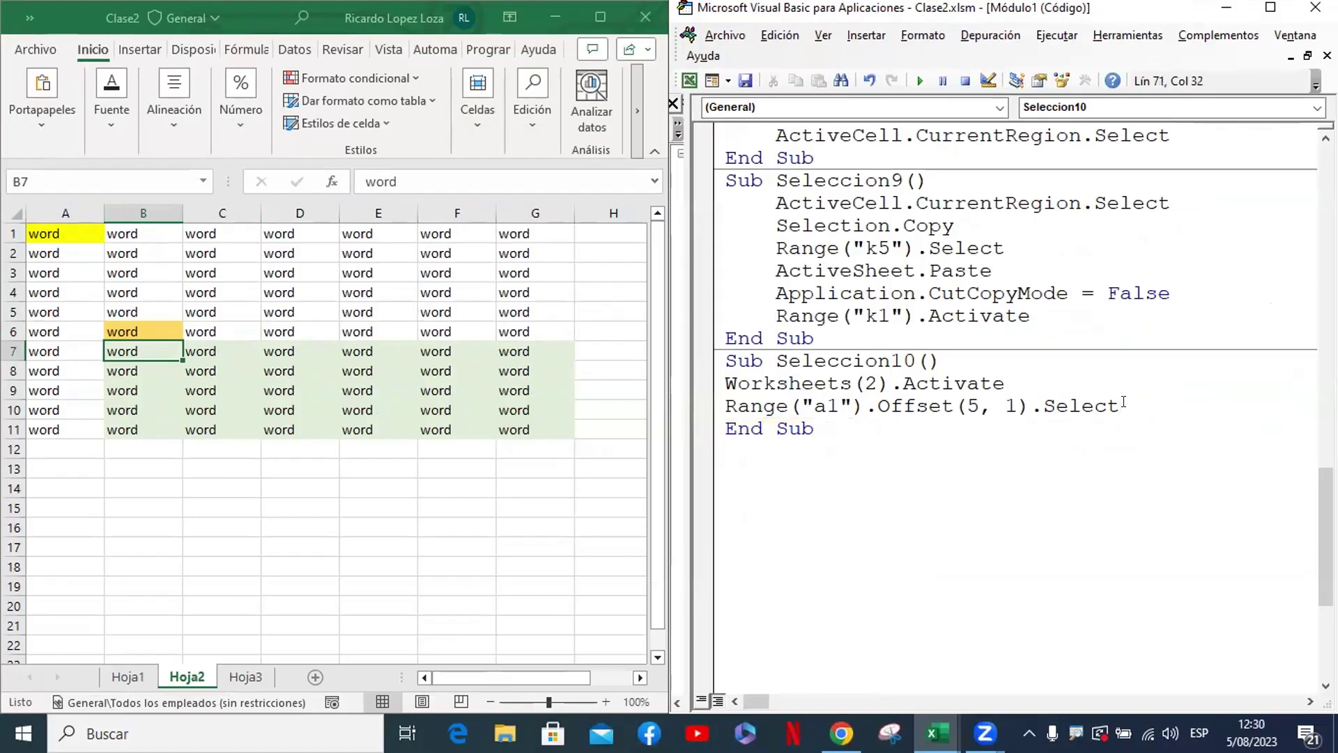
left_click(162, 325)
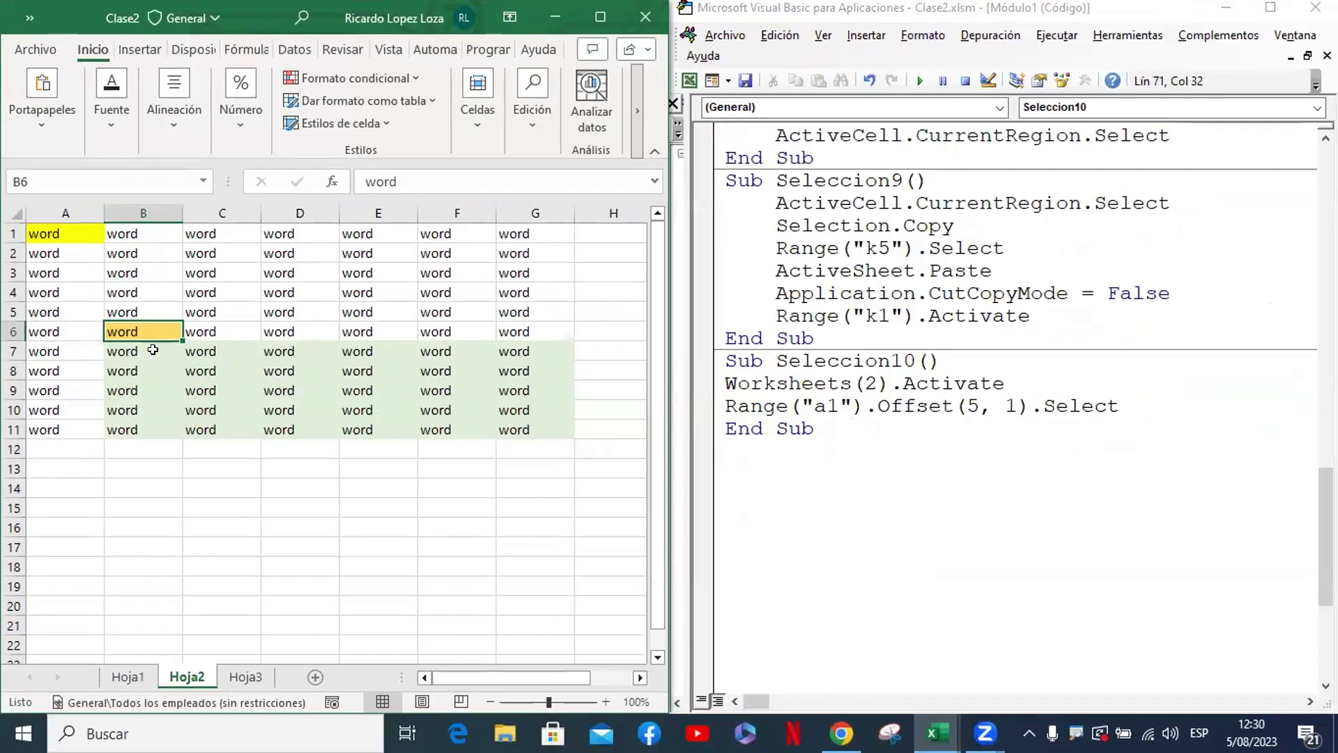
left_click(153, 350)
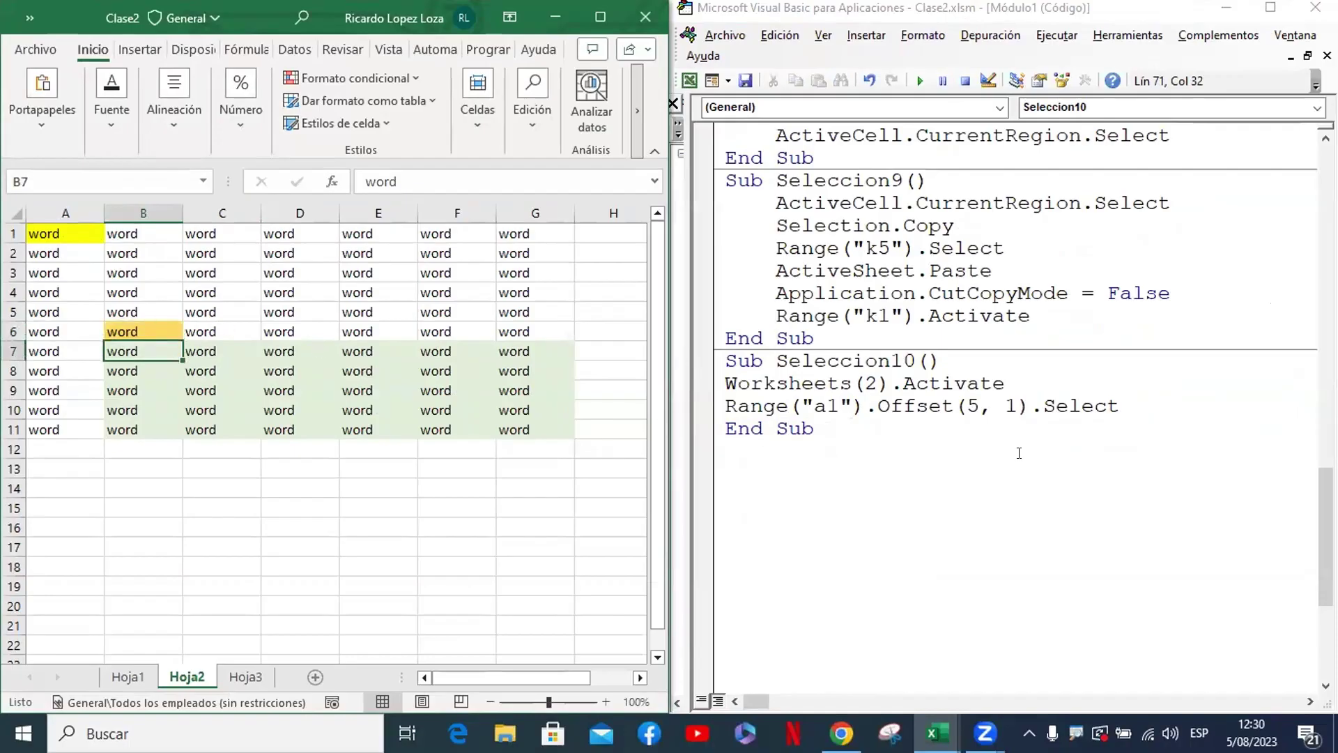
Change the row offset to 6 and replace Select with resize(5,6).se
double_click(973, 403)
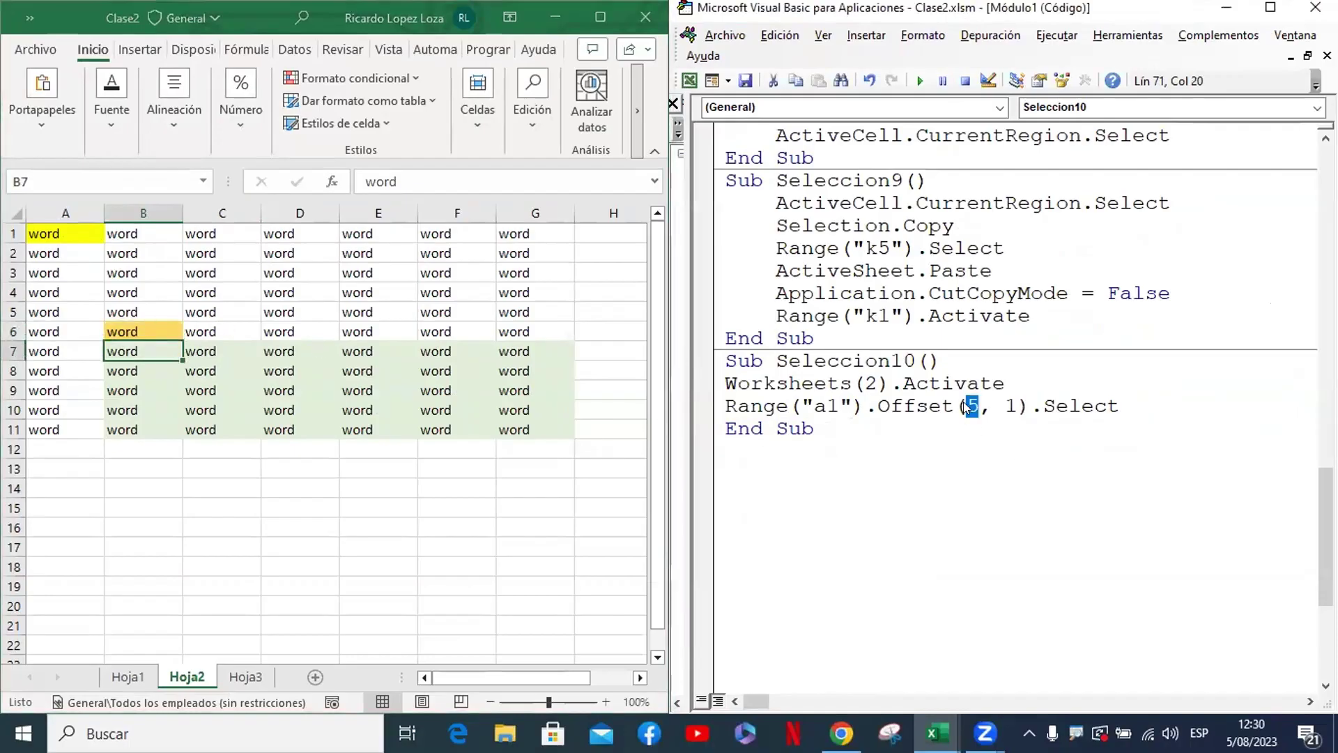
type("6")
left_click_drag(1148, 406, 1035, 404)
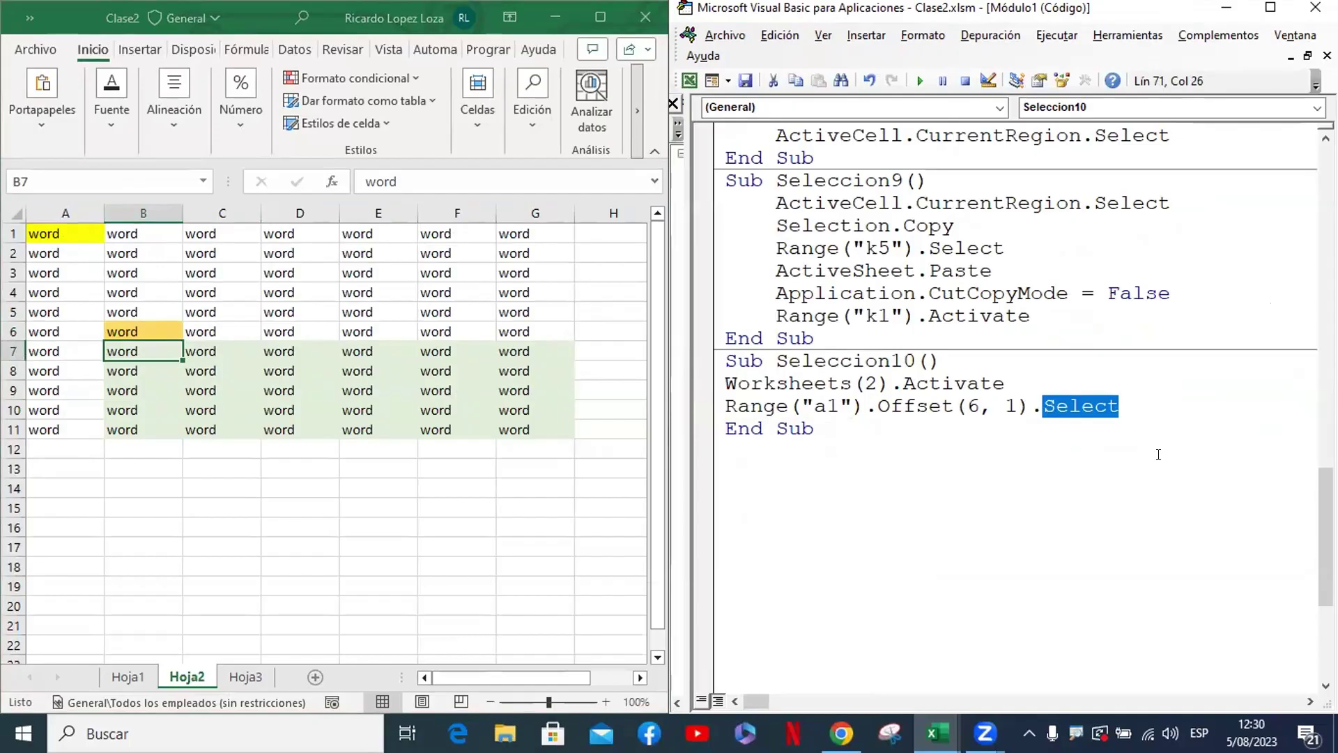
type("res")
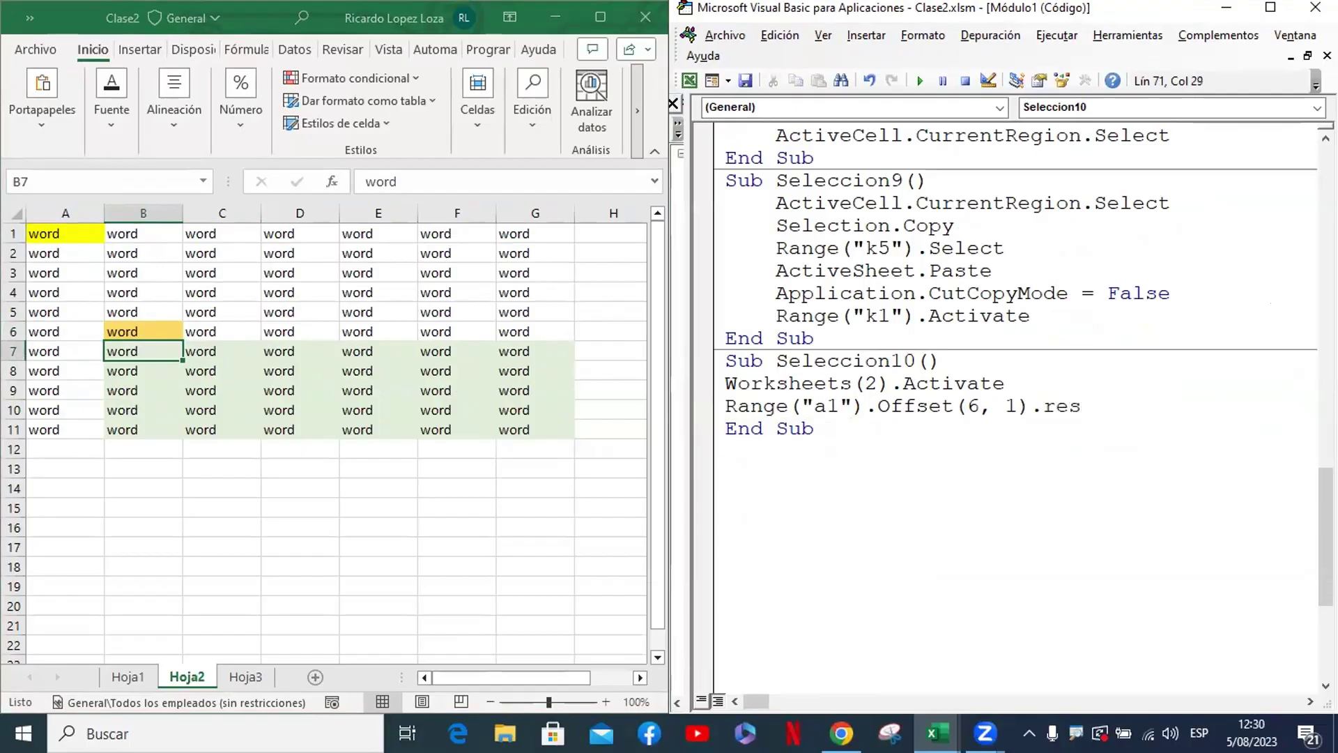
type("ize(")
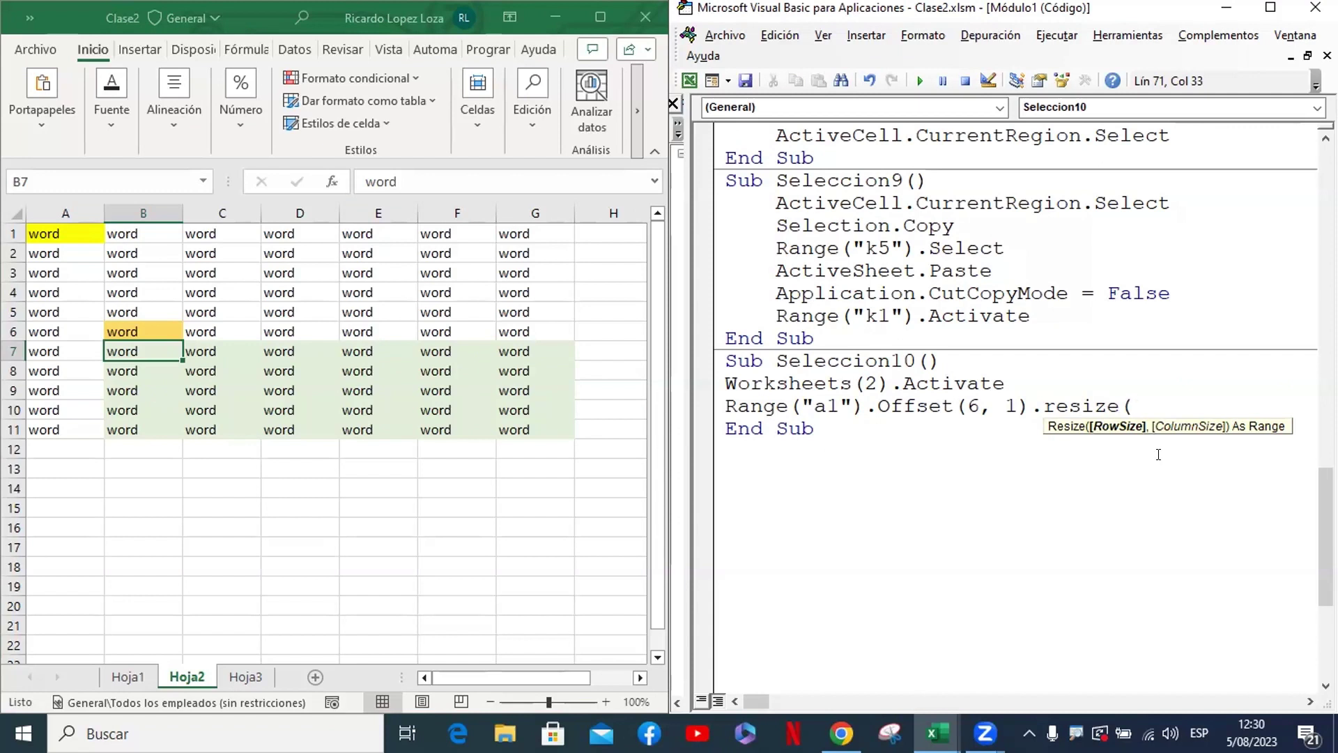
type("5,")
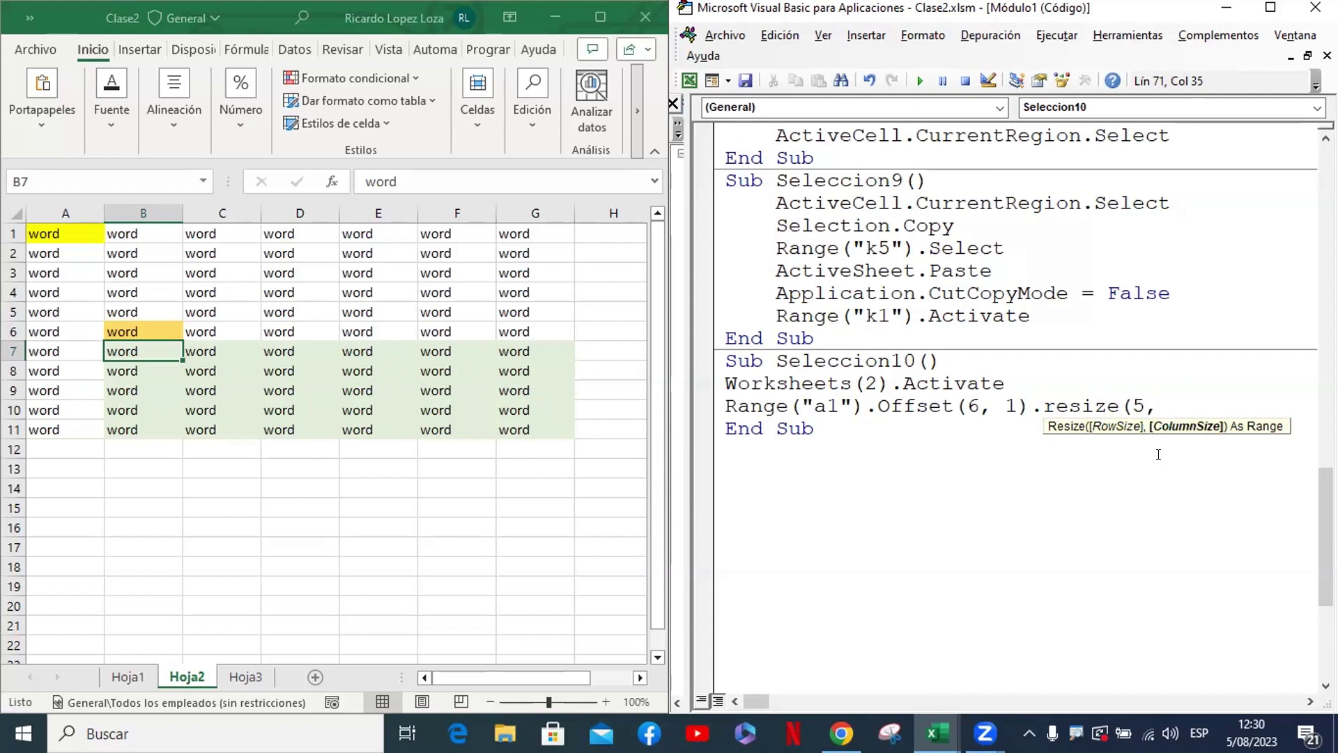
type("6)")
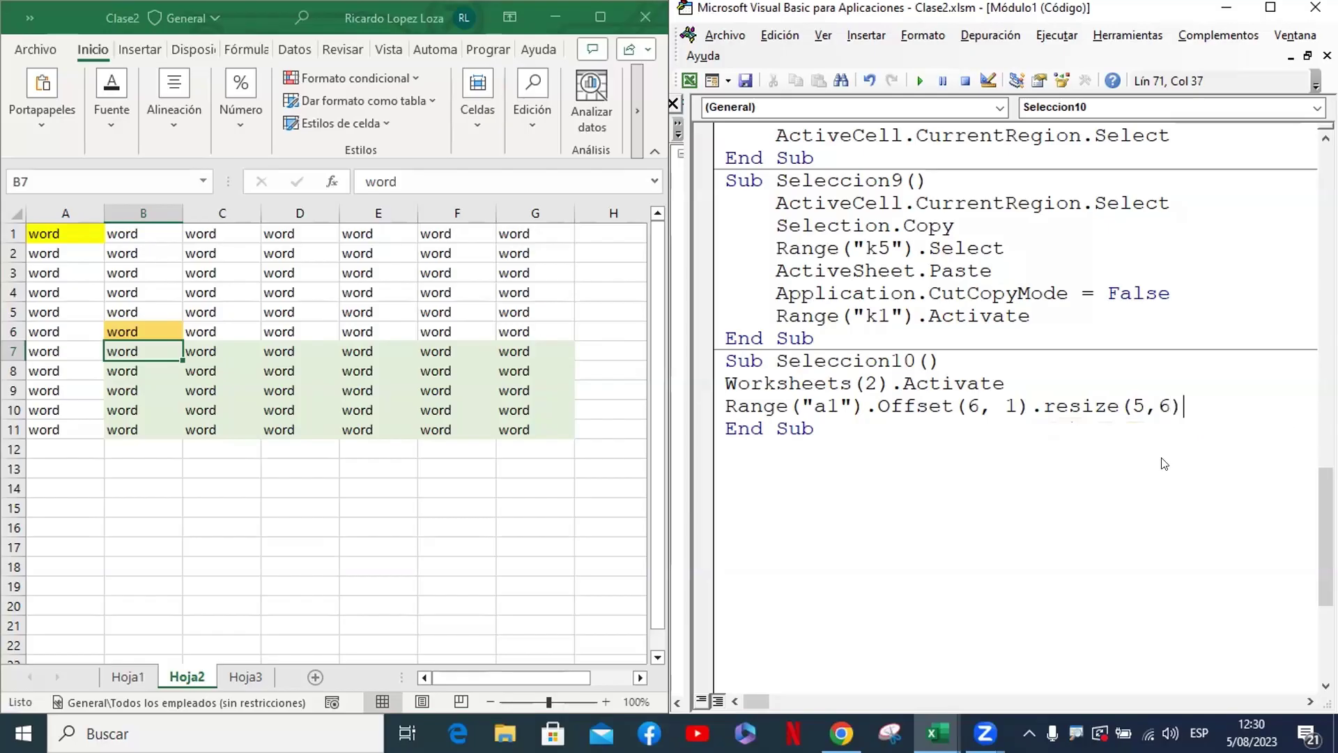
type(".se")
Finish the Resize(5, 6).Select call and add a Selection.Copy line below it
key("Tab")
key("Return")
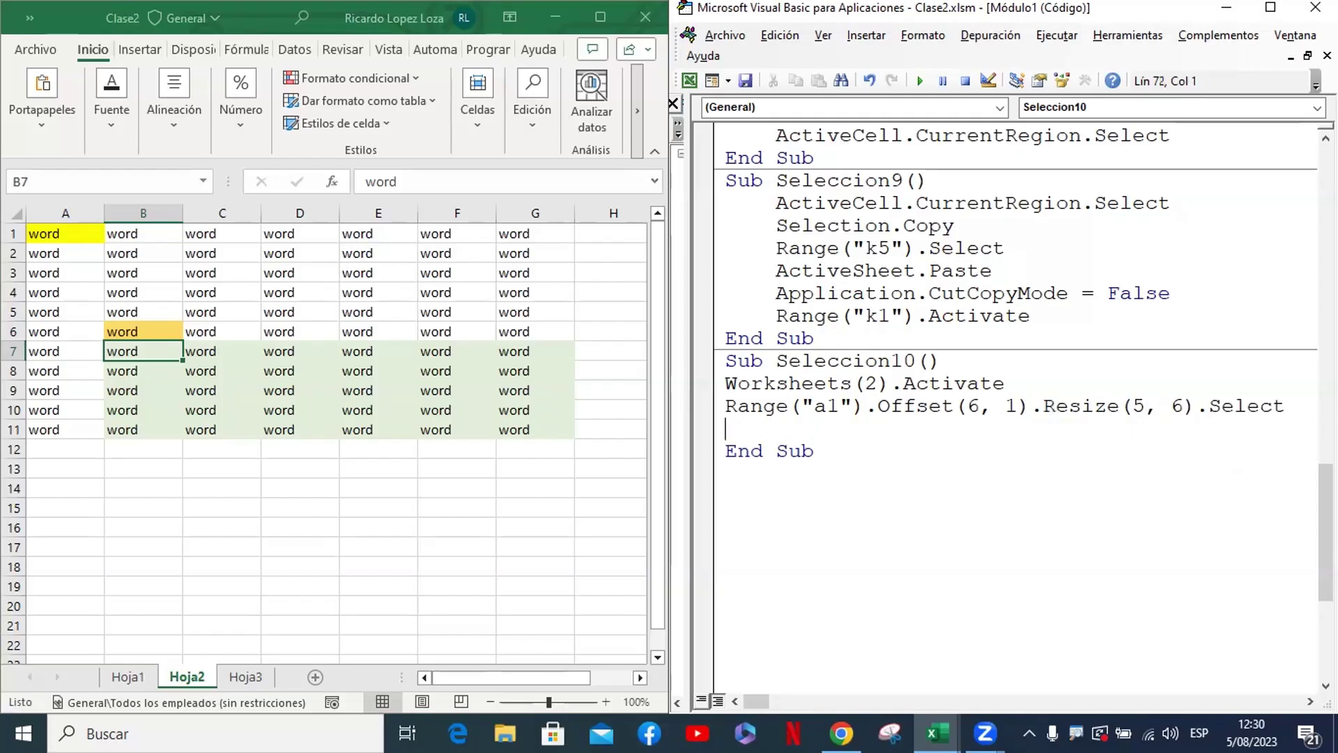
type("sele")
type("cty")
key("BackSpace")
type("ion")
type(".cp")
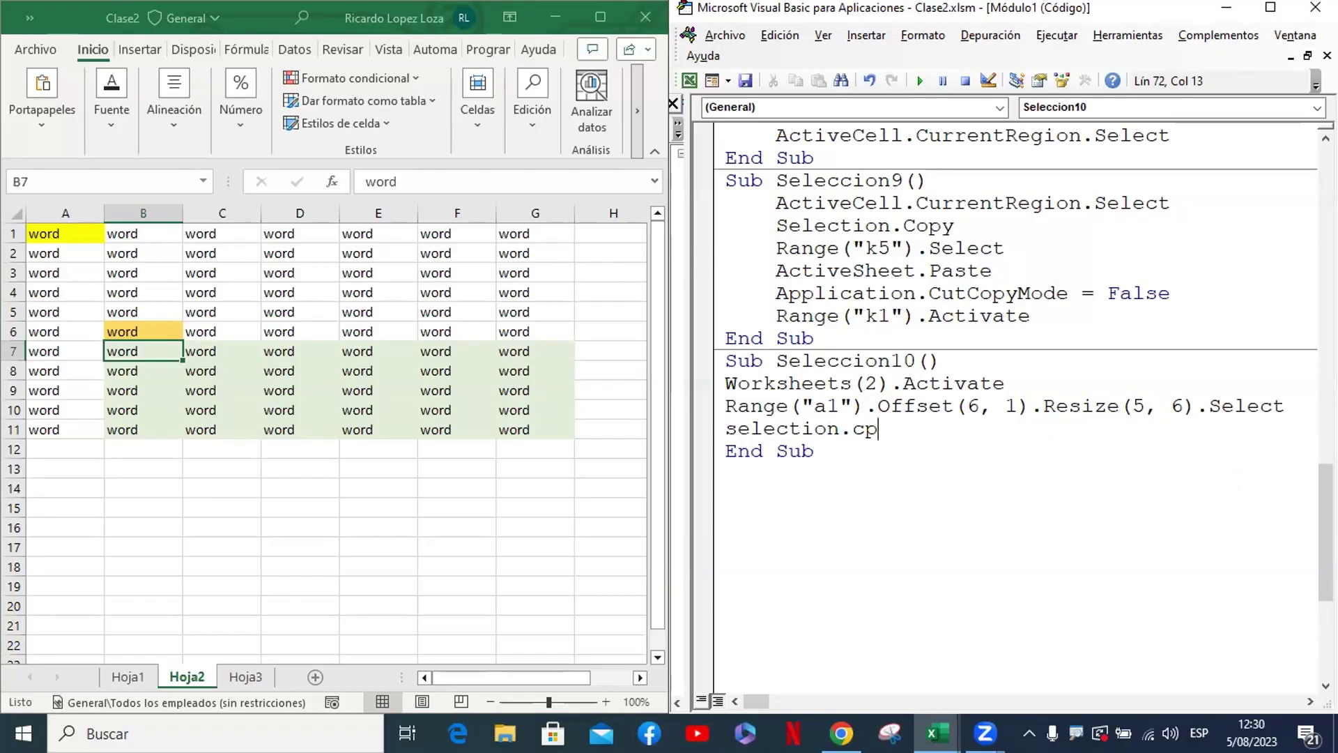
key("BackSpace")
type("opy")
key("Return")
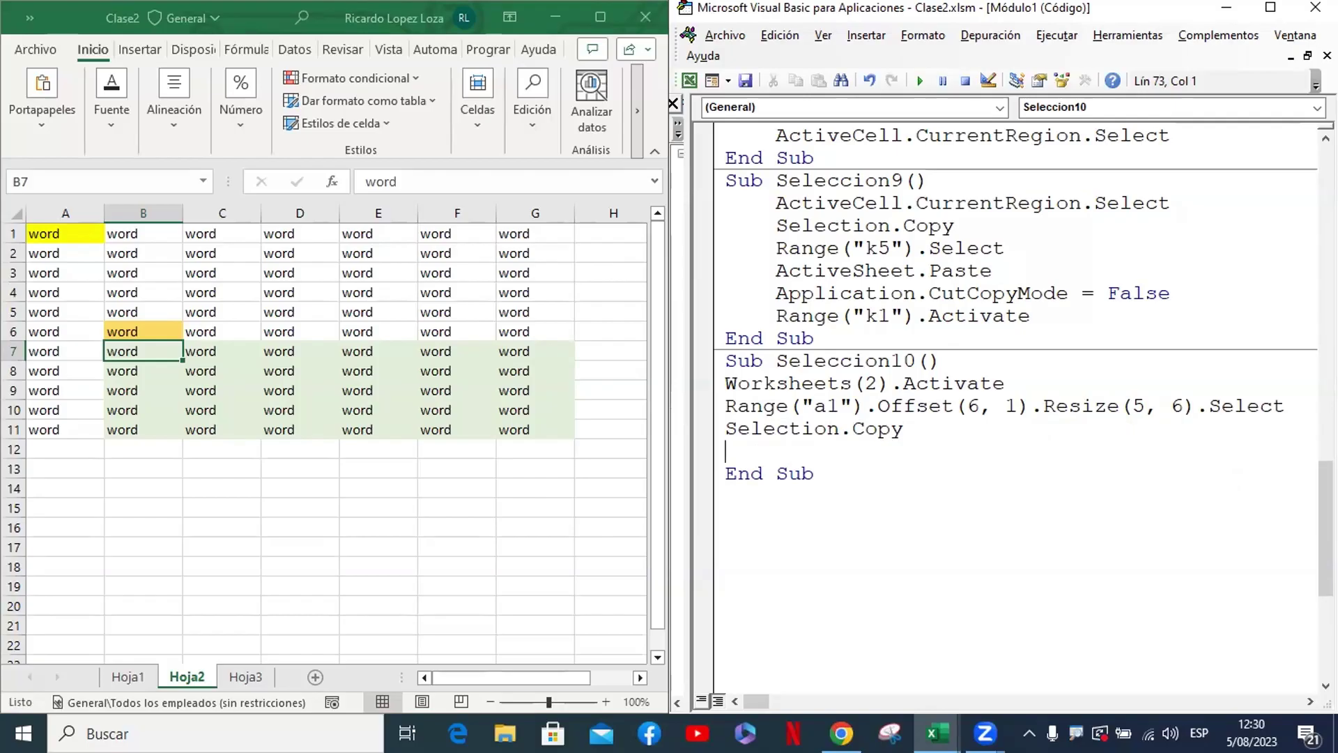
Duplicate the Worksheets(2).Activate line below Selection.Copy
key("Up")
key("Up")
key("Up")
key("shift+Right")
key("shift+Right")
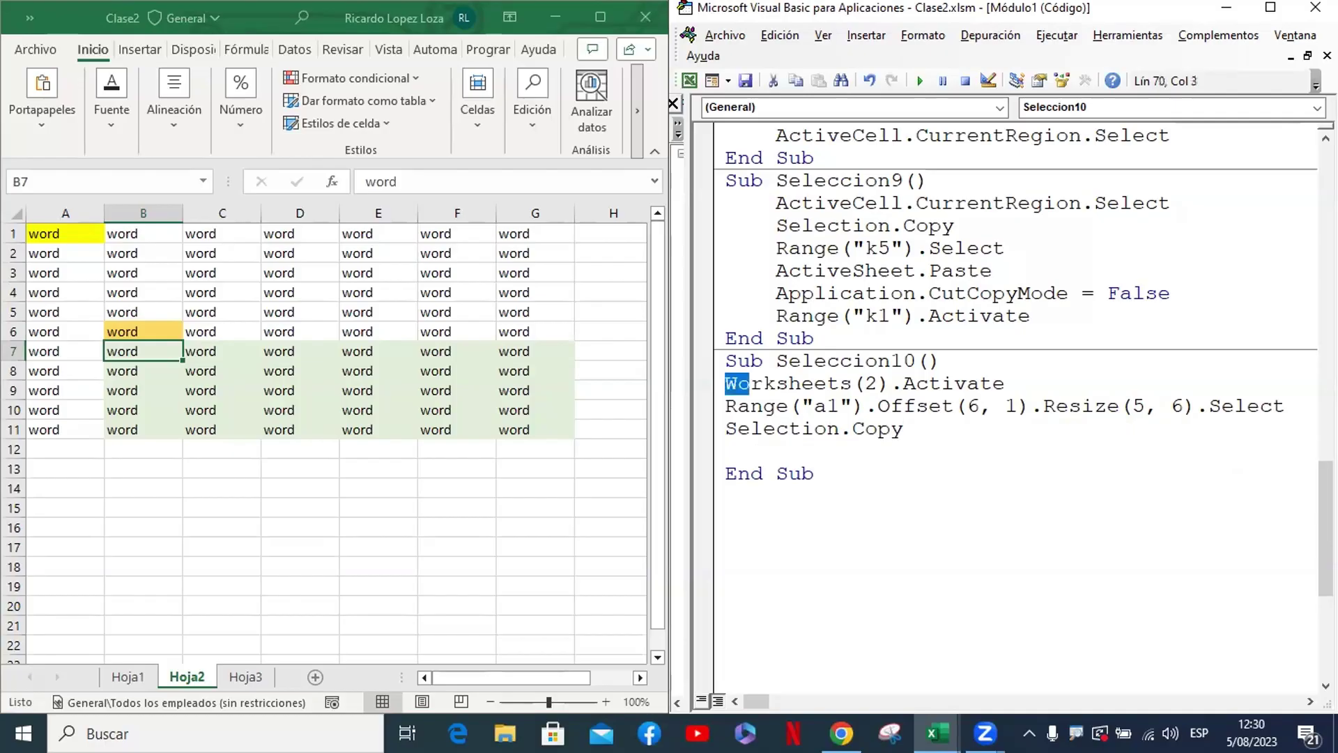
key("shift+Right")
key("shift+Right")
key("shift+Right")
key("shift+Right")
key("shift+Right")
key("shift+Right")
key("shift+Right")
key("shift+Right")
key("shift+Right")
key("shift+Right")
key("shift+Right")
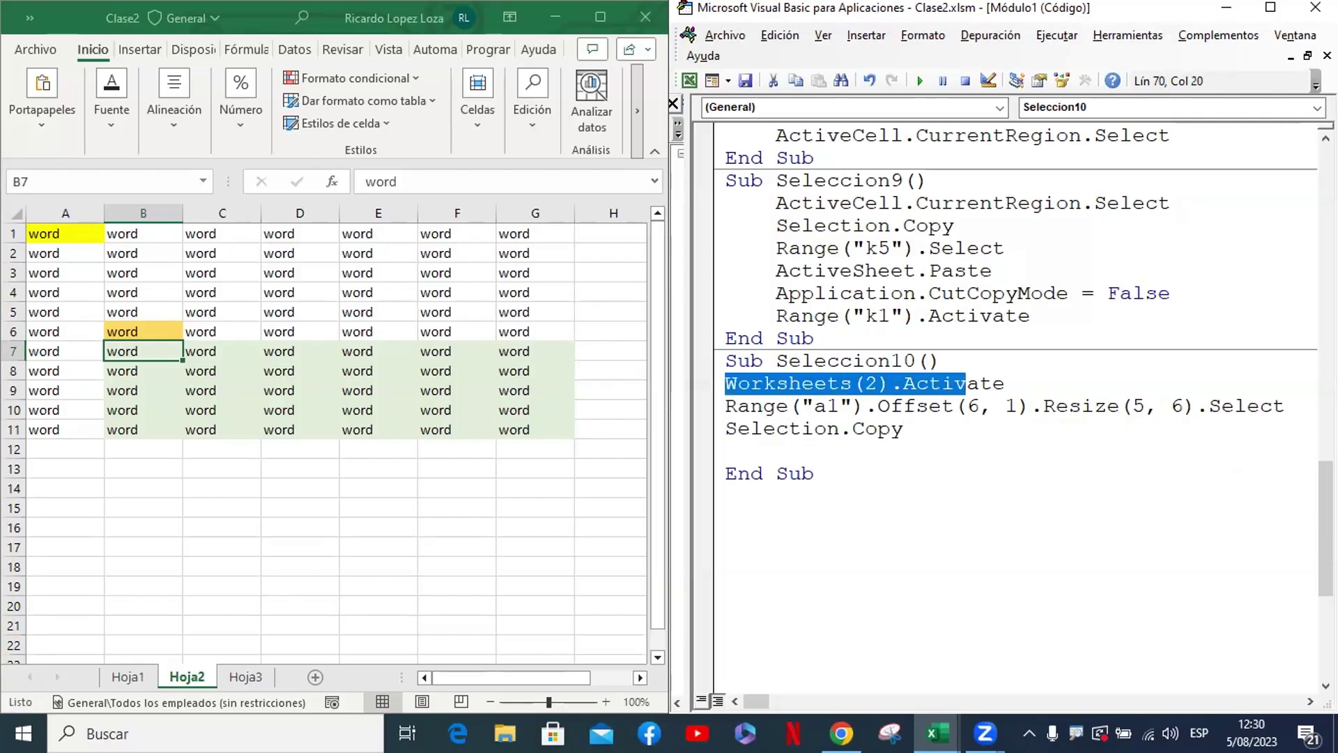
key("shift+Right")
key("shift+Right")
key("shift+Right")
key("ctrl+c")
key("Down")
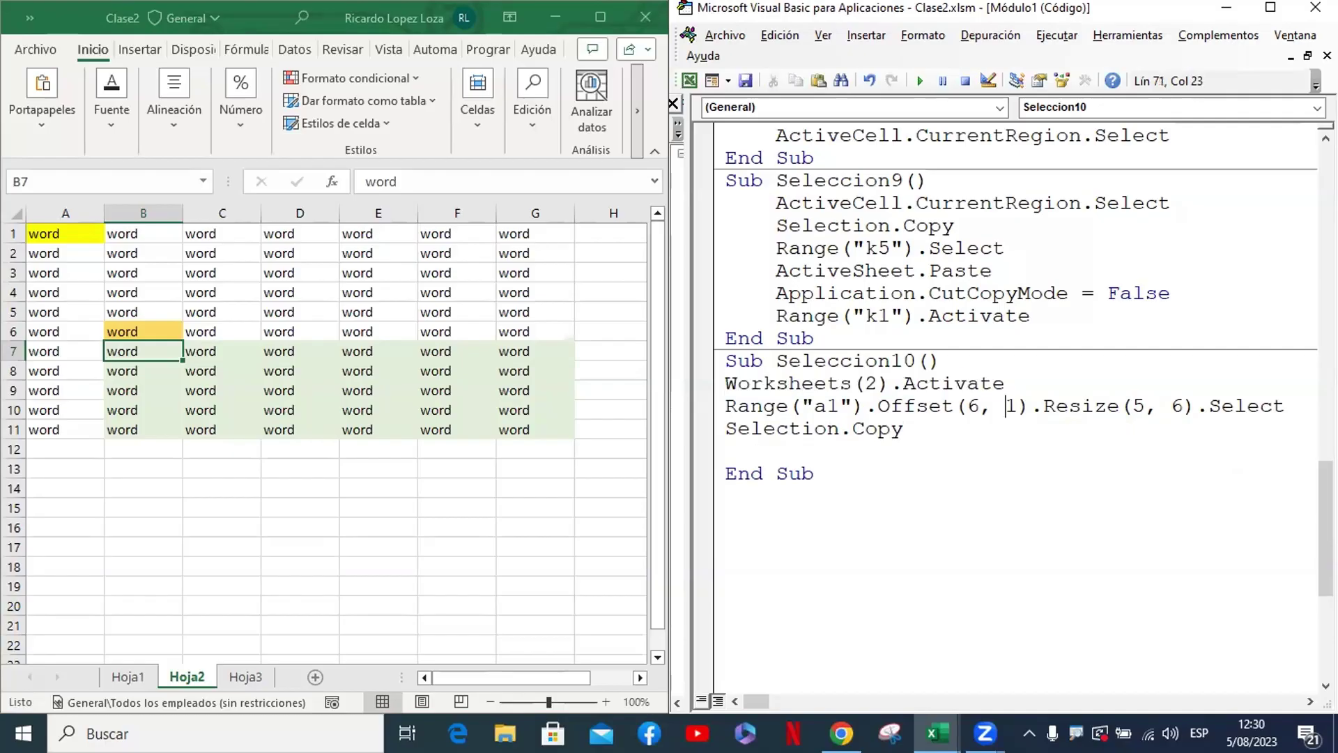
key("Down")
key("Down")
key("ctrl+v")
Change the pasted line's sheet number to 3, making it Worksheets(3).Activate
key("Left")
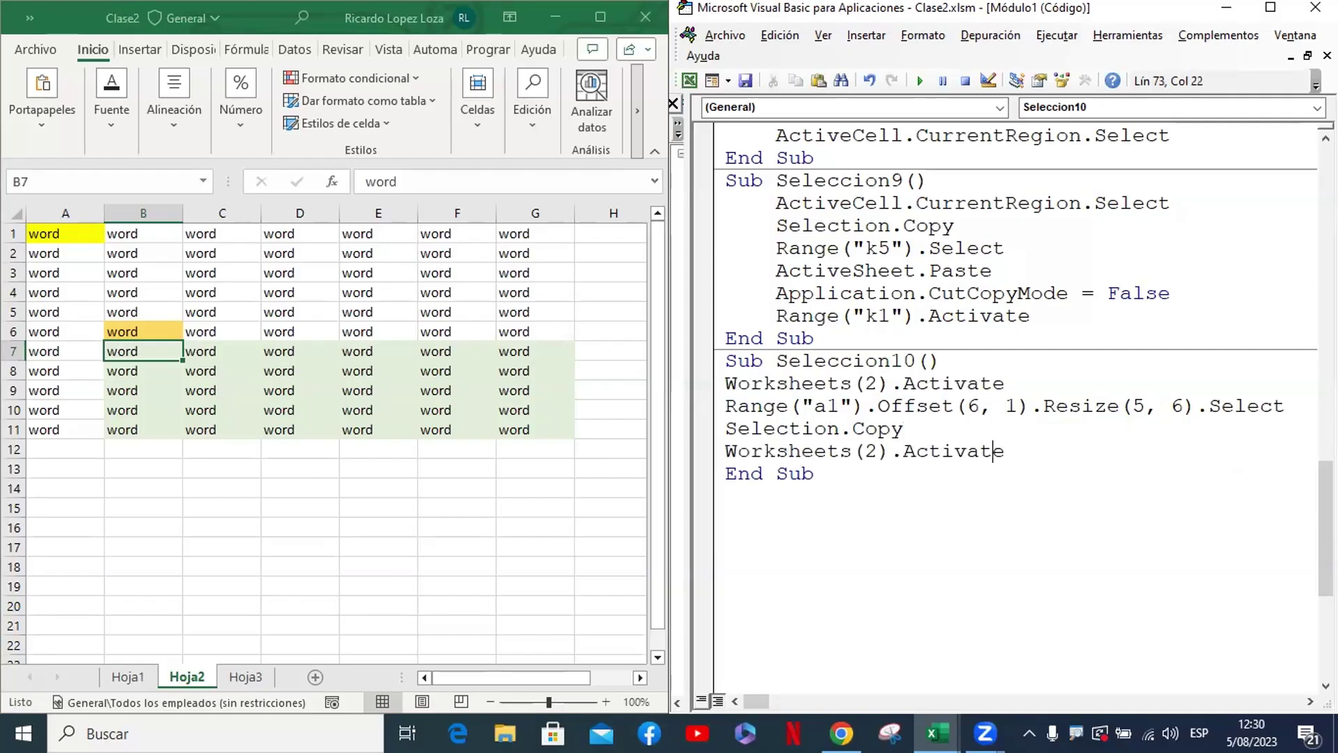
key("Left")
key("Left")
key("Left")
key("BackSpace")
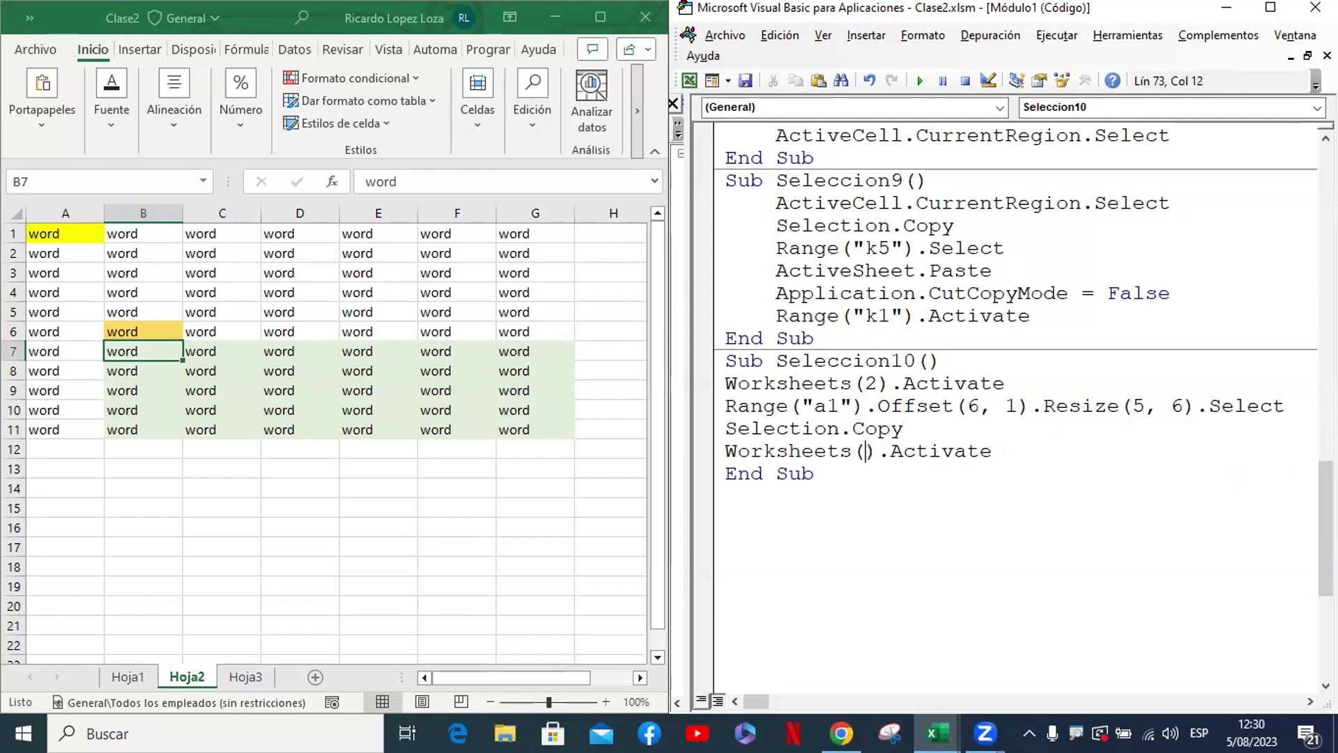
type("3")
key("Right")
key("Right")
key("Right")
key("Right")
key("Right")
key("Right")
key("Right")
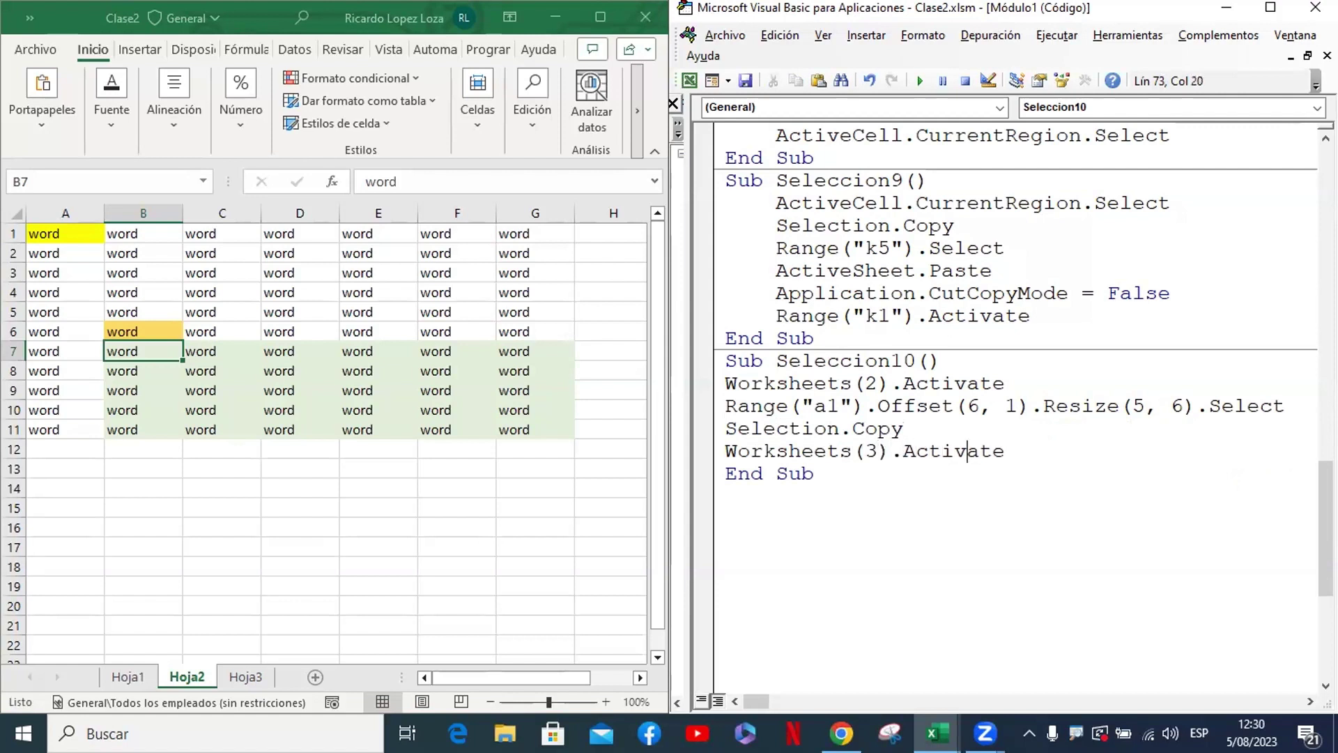
key("Right")
key("Right")
key("Right")
key("Return")
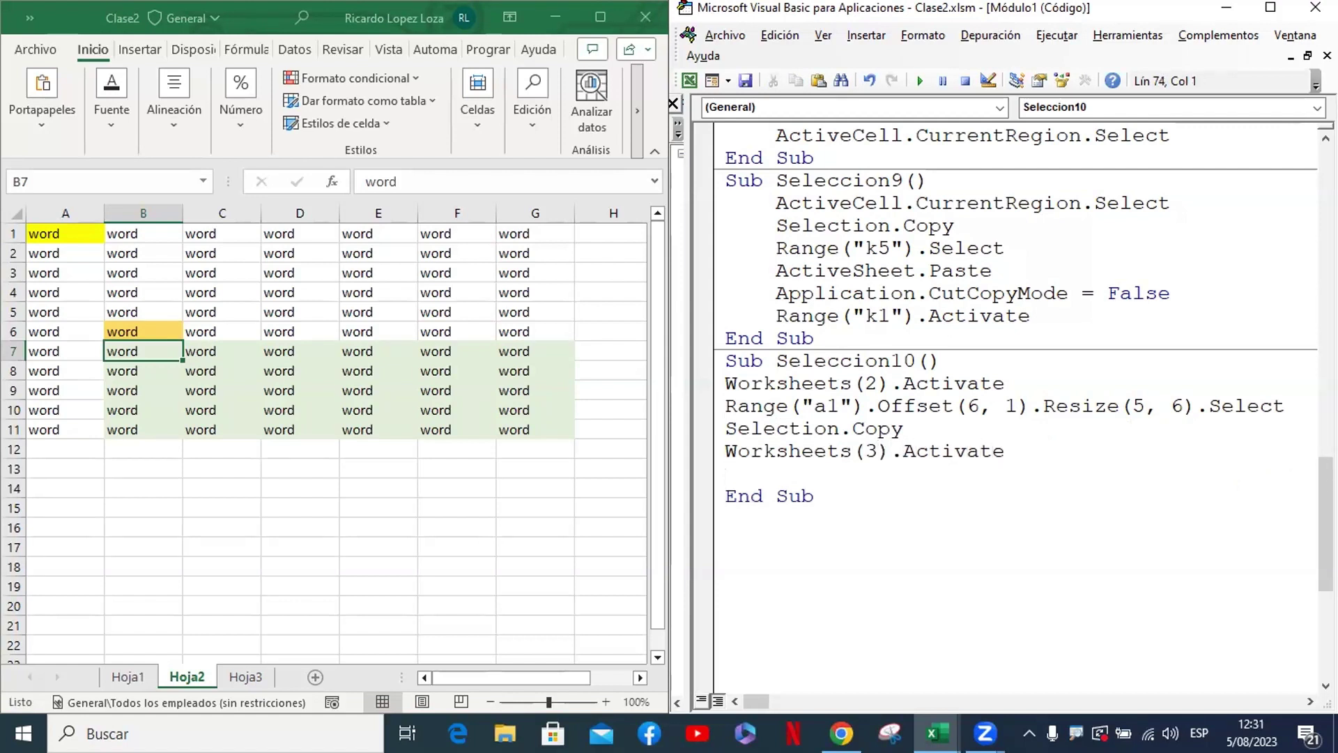
Add Range("a1").Select and ActiveSheet.Paste lines after the sheet activation
type("ra")
type("nge")
type("(\"")
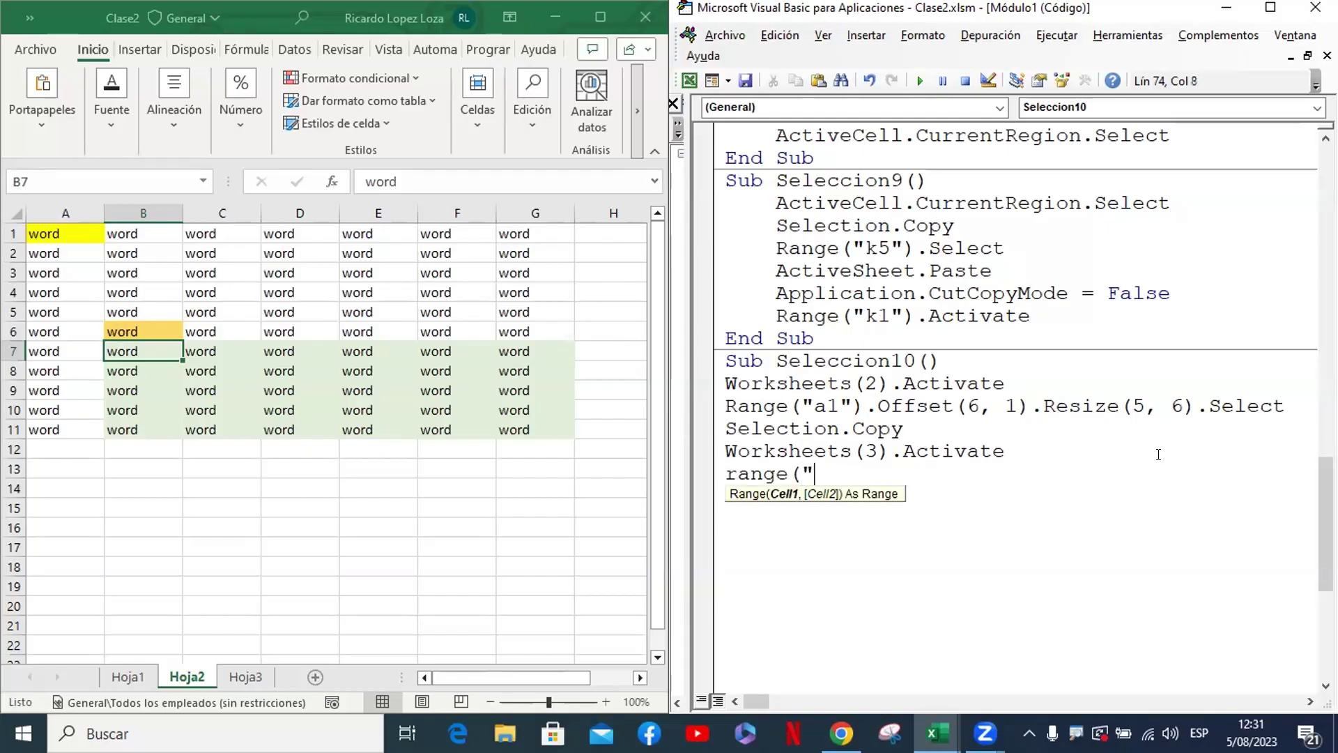
type("a1\")")
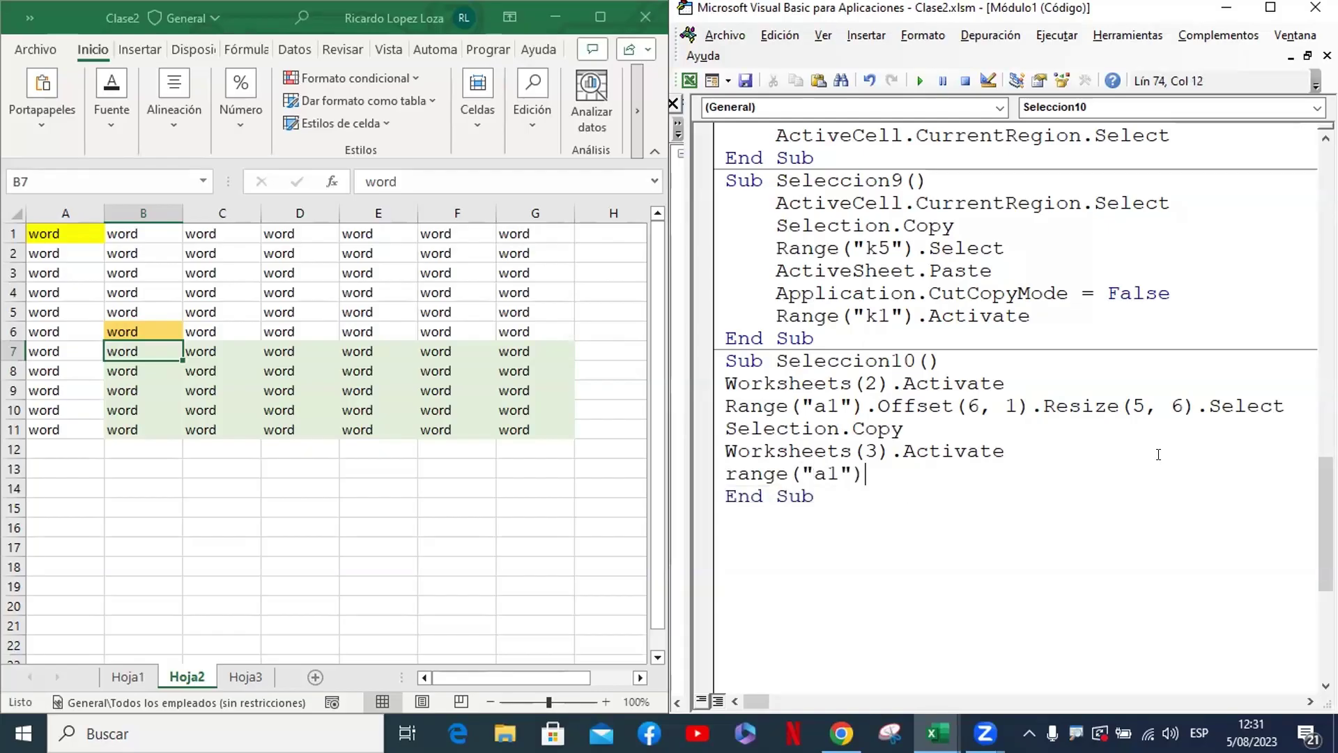
type(".s")
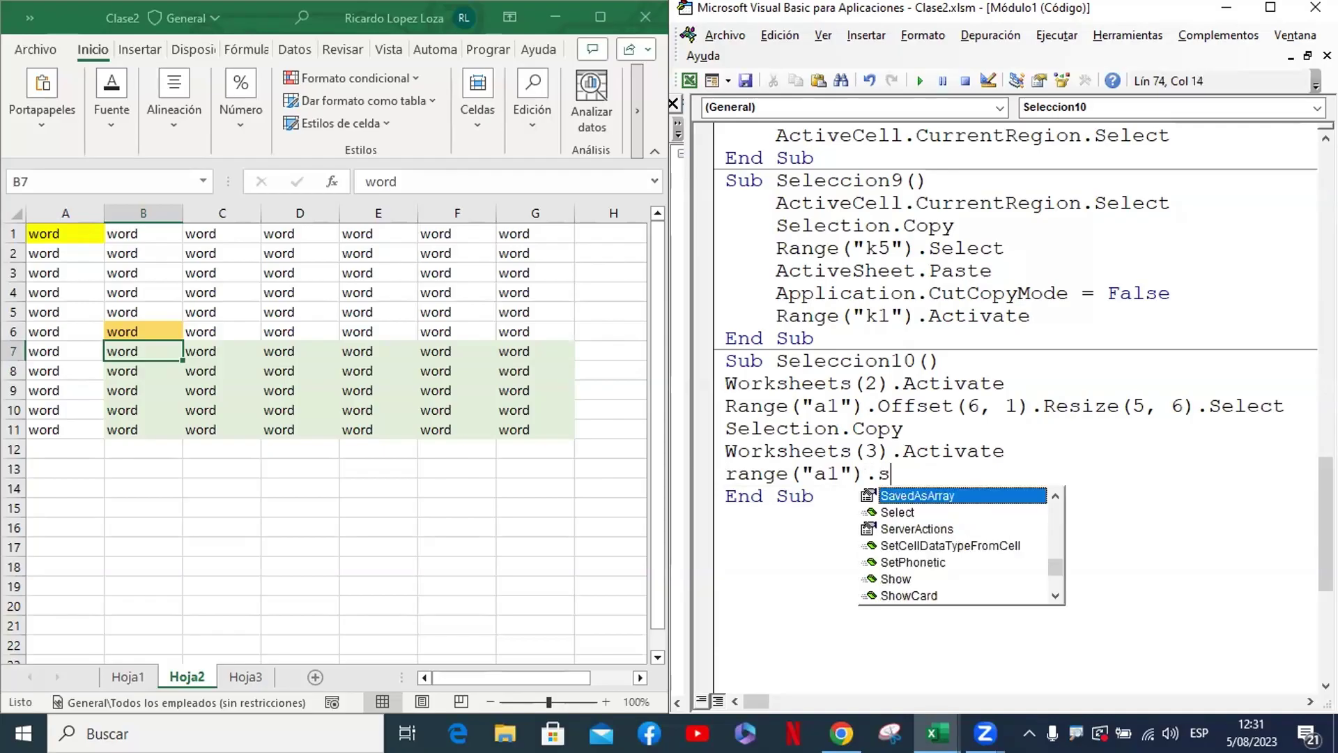
type("e")
key("Tab")
key("Return")
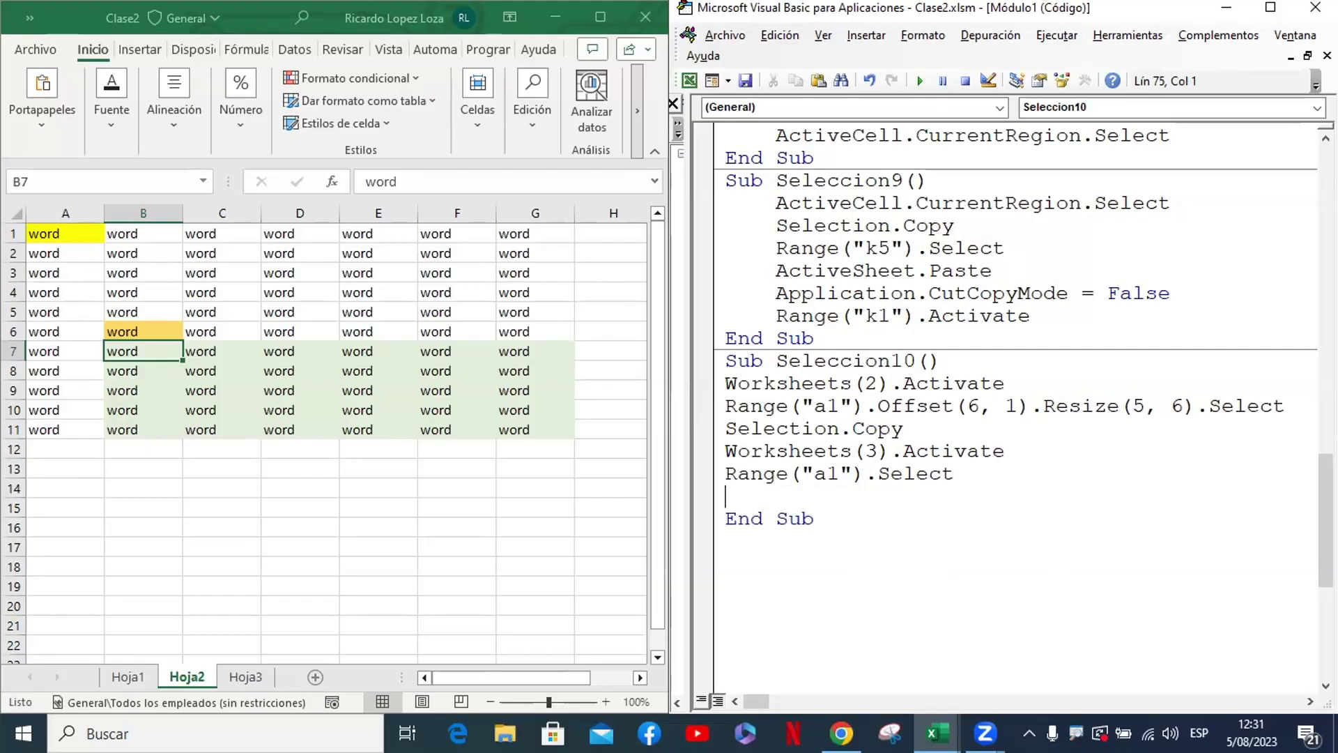
type("active")
type("shee")
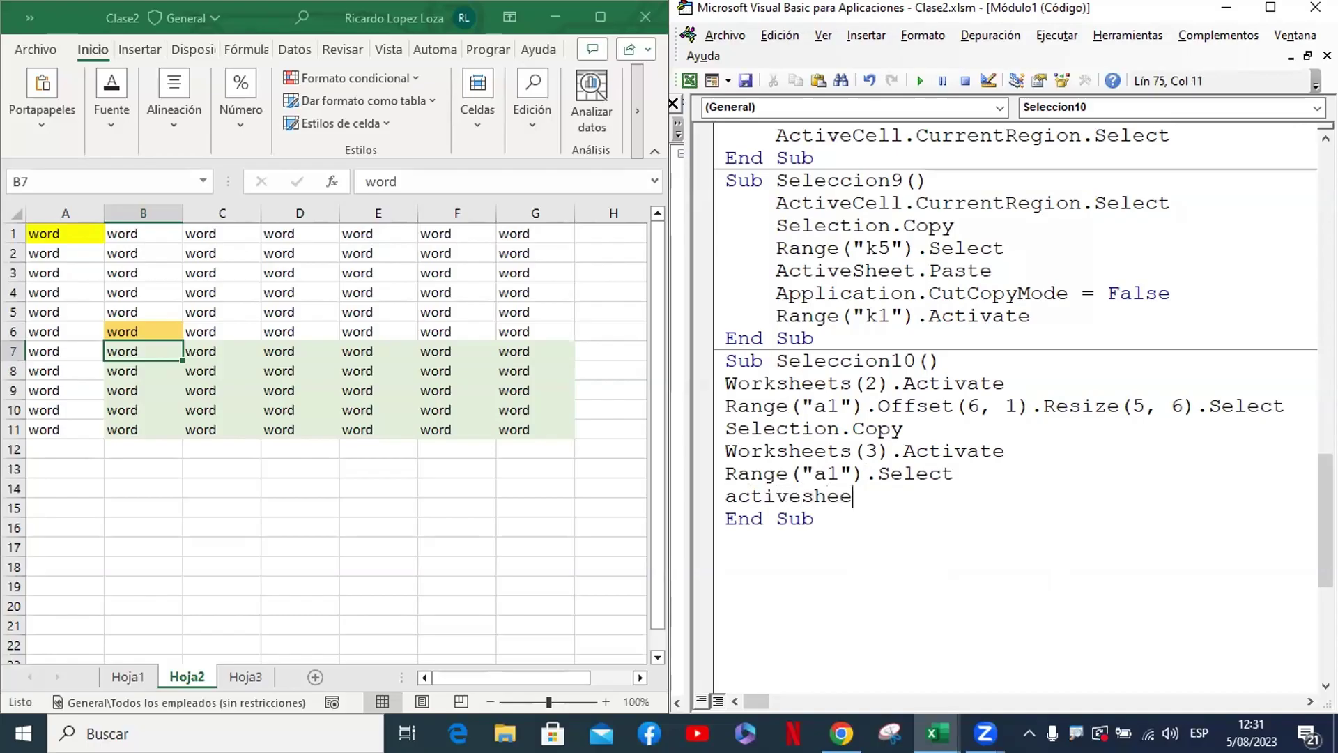
type("t.")
type("paste")
key("Return")
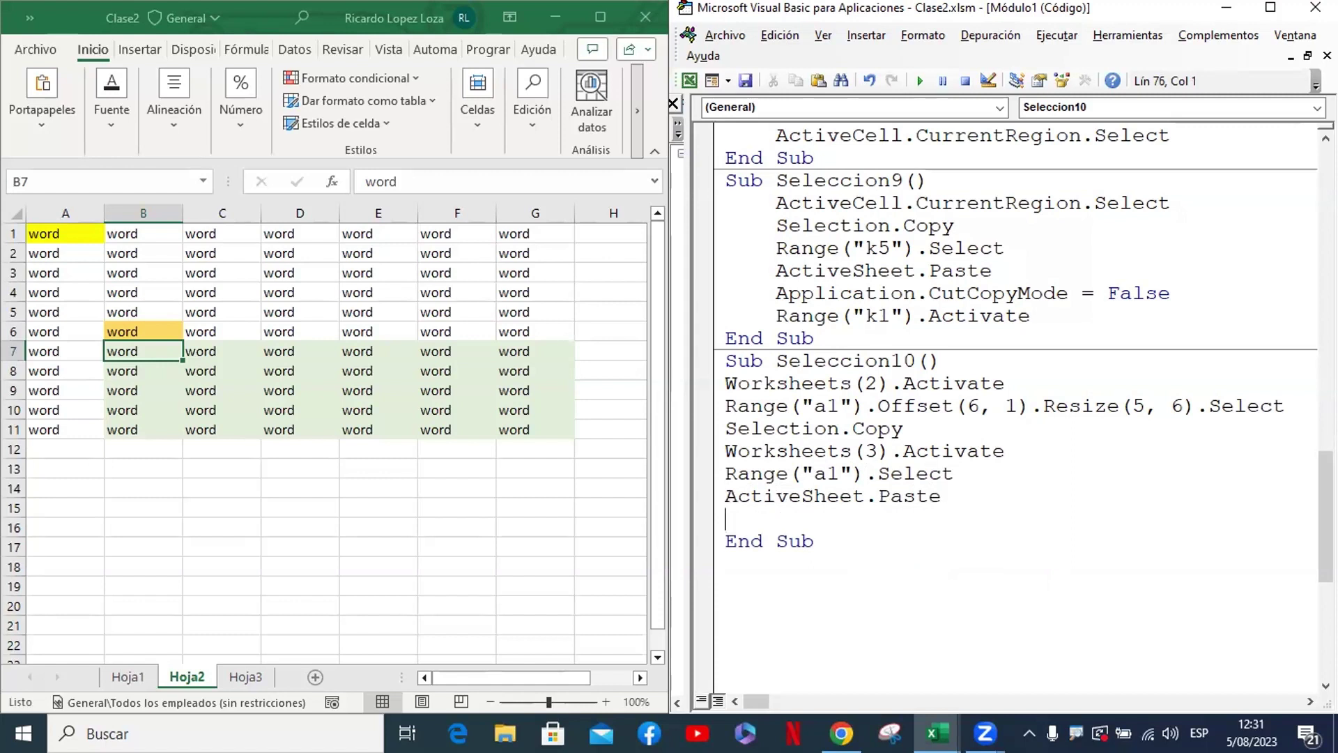
Add Application.CutCopyMode = False, leaving an empty line before End Sub
key("ctrl+space")
type("apl")
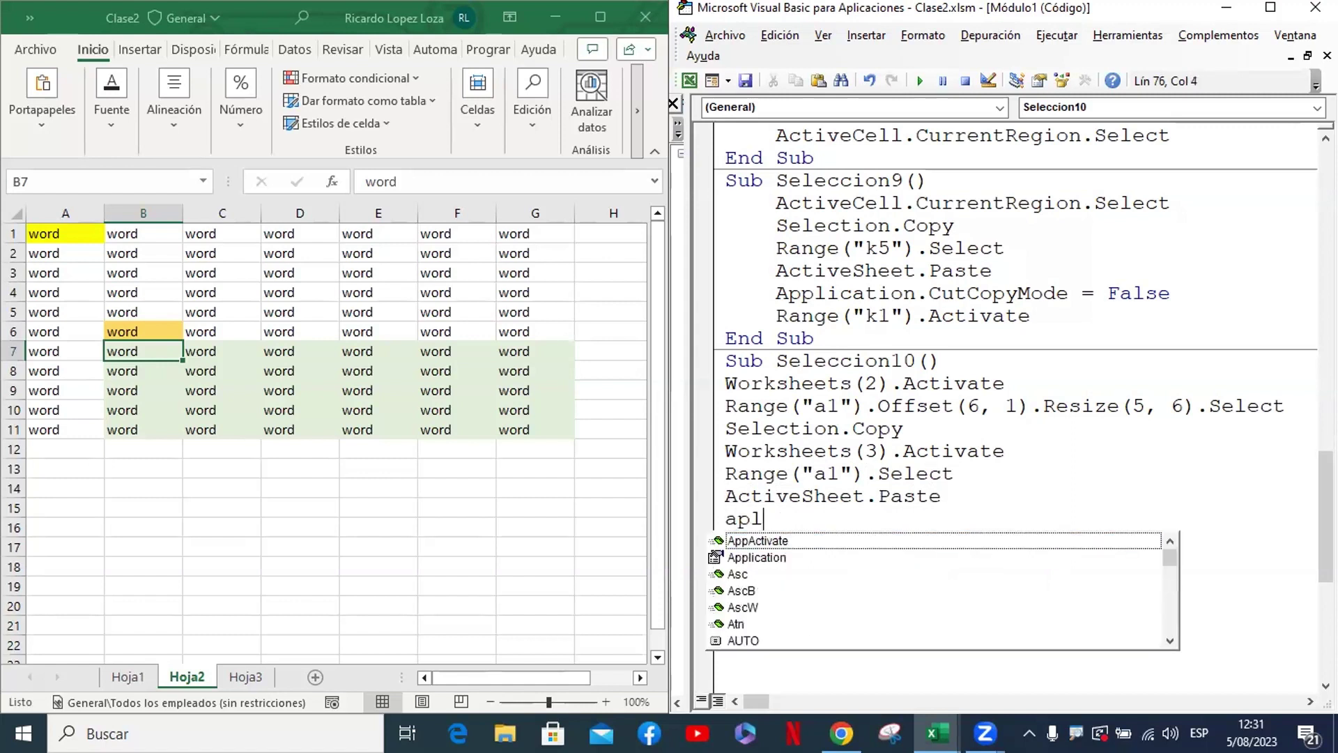
key("BackSpace")
type("p")
key("Down")
key("Tab")
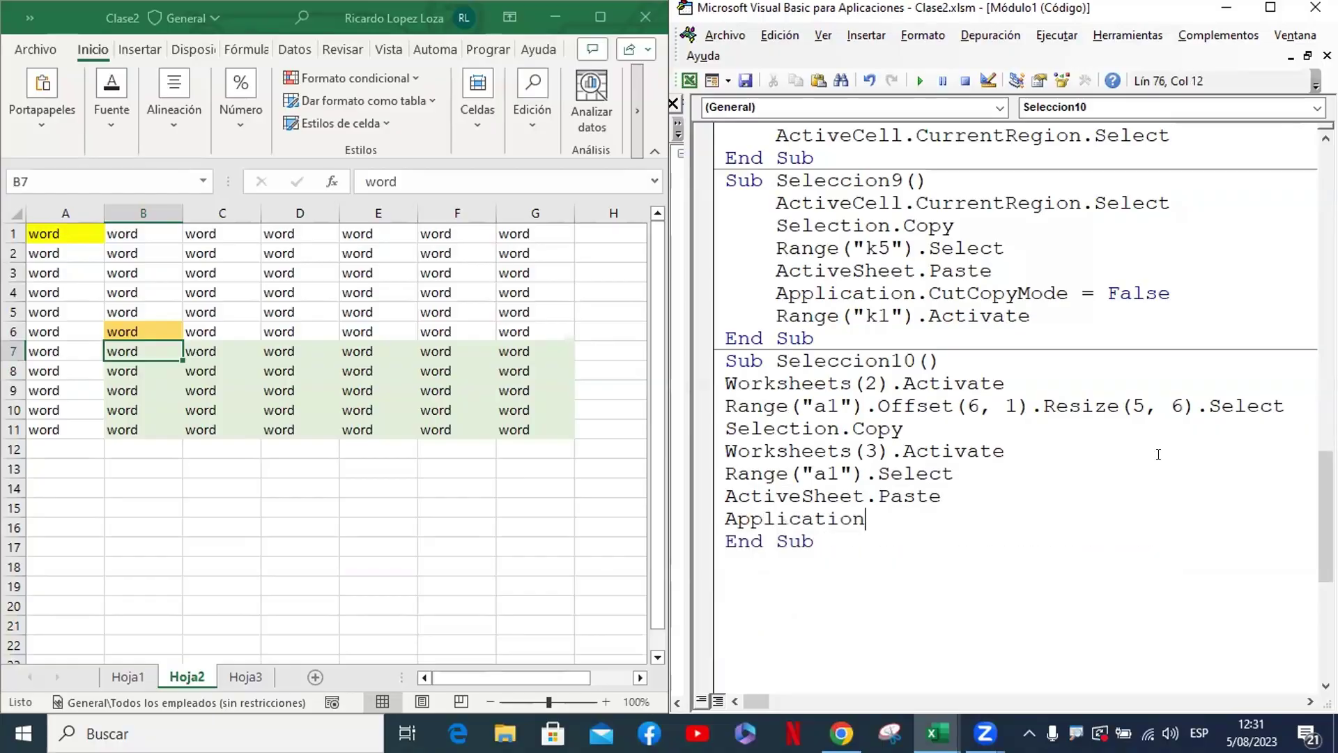
type(".cu")
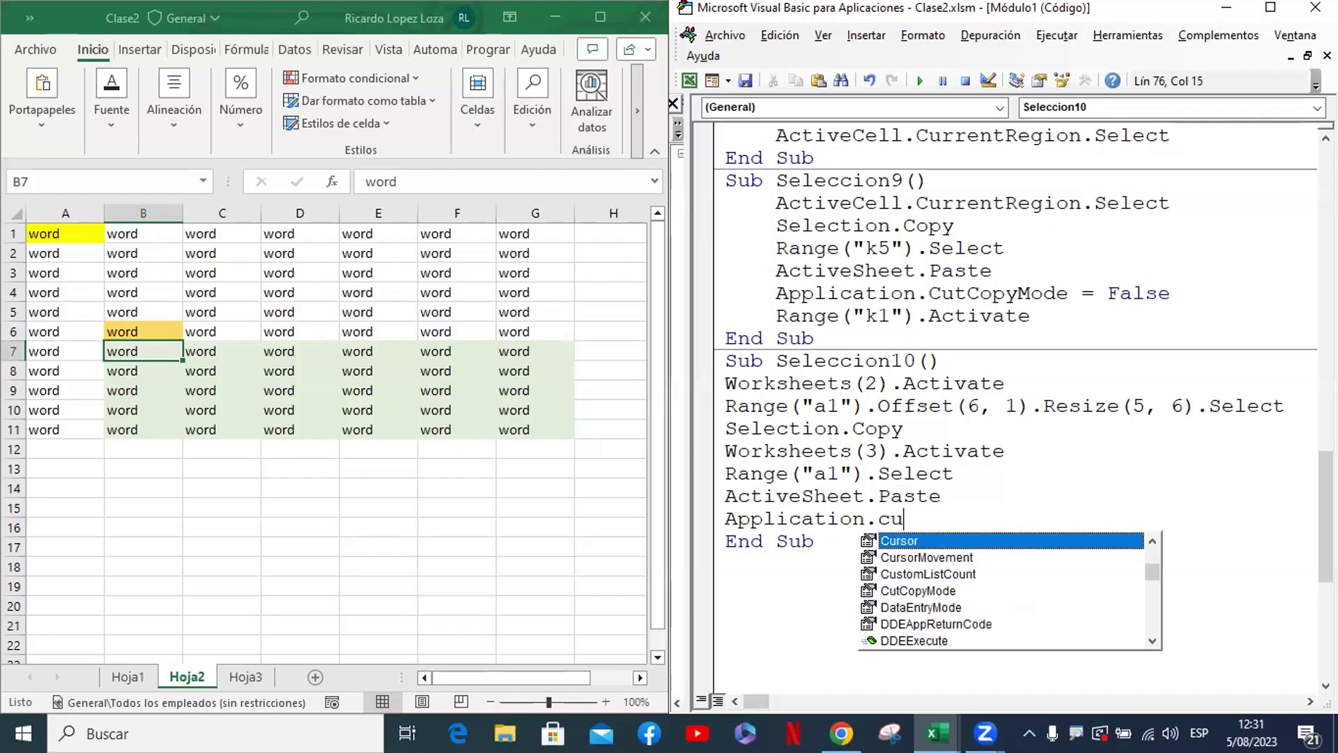
type("t")
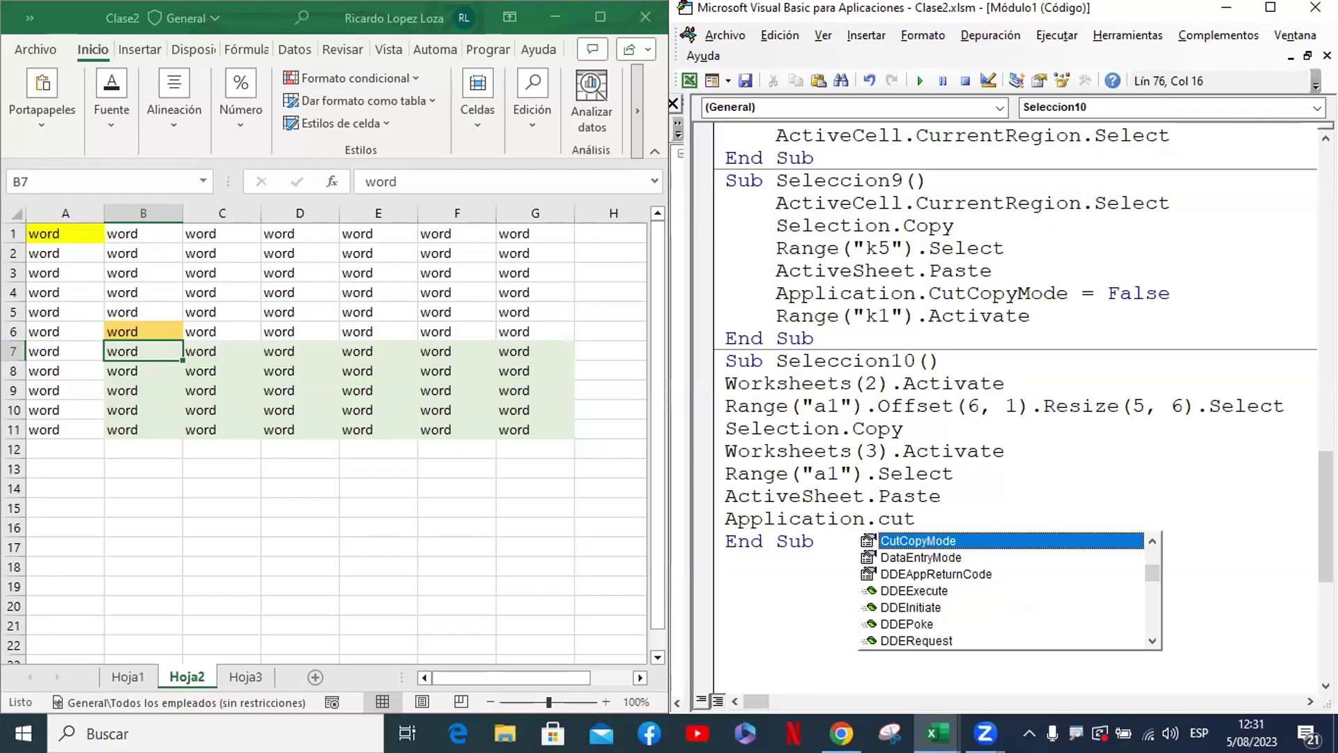
type("c")
key("Tab")
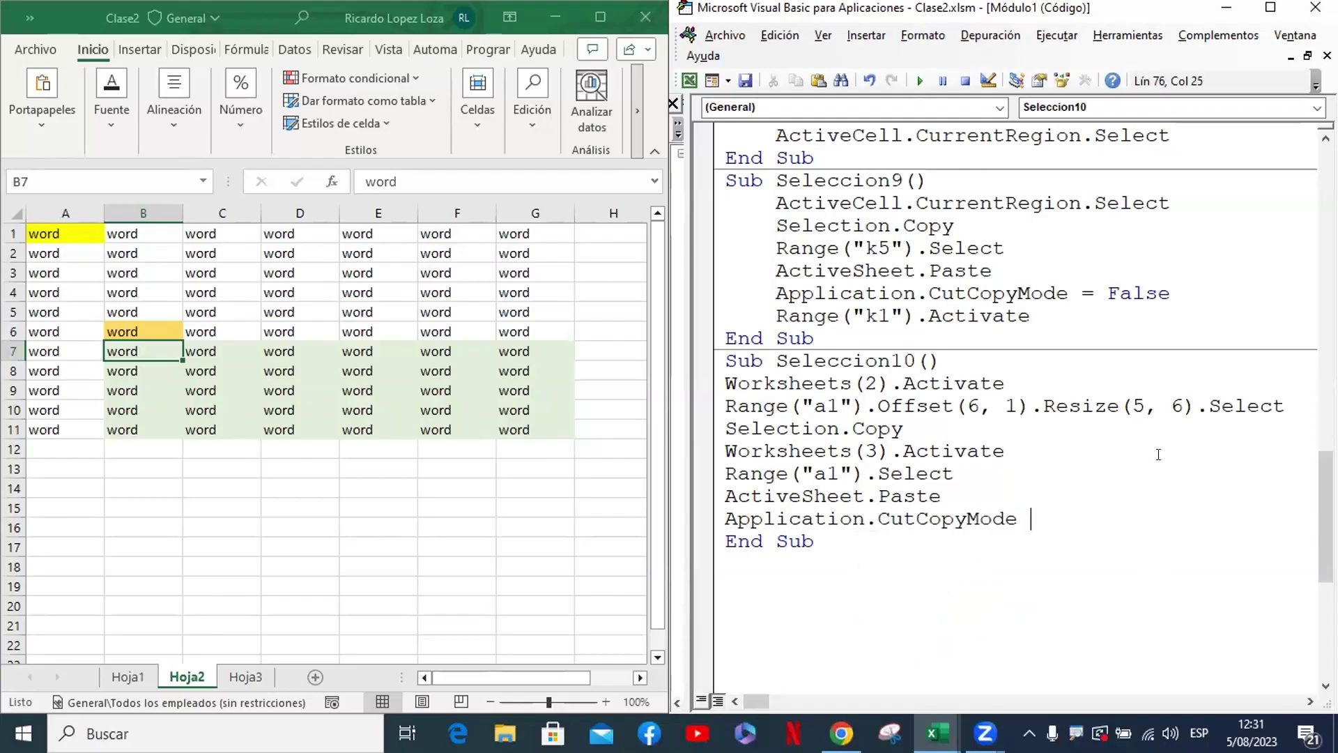
type("= flas")
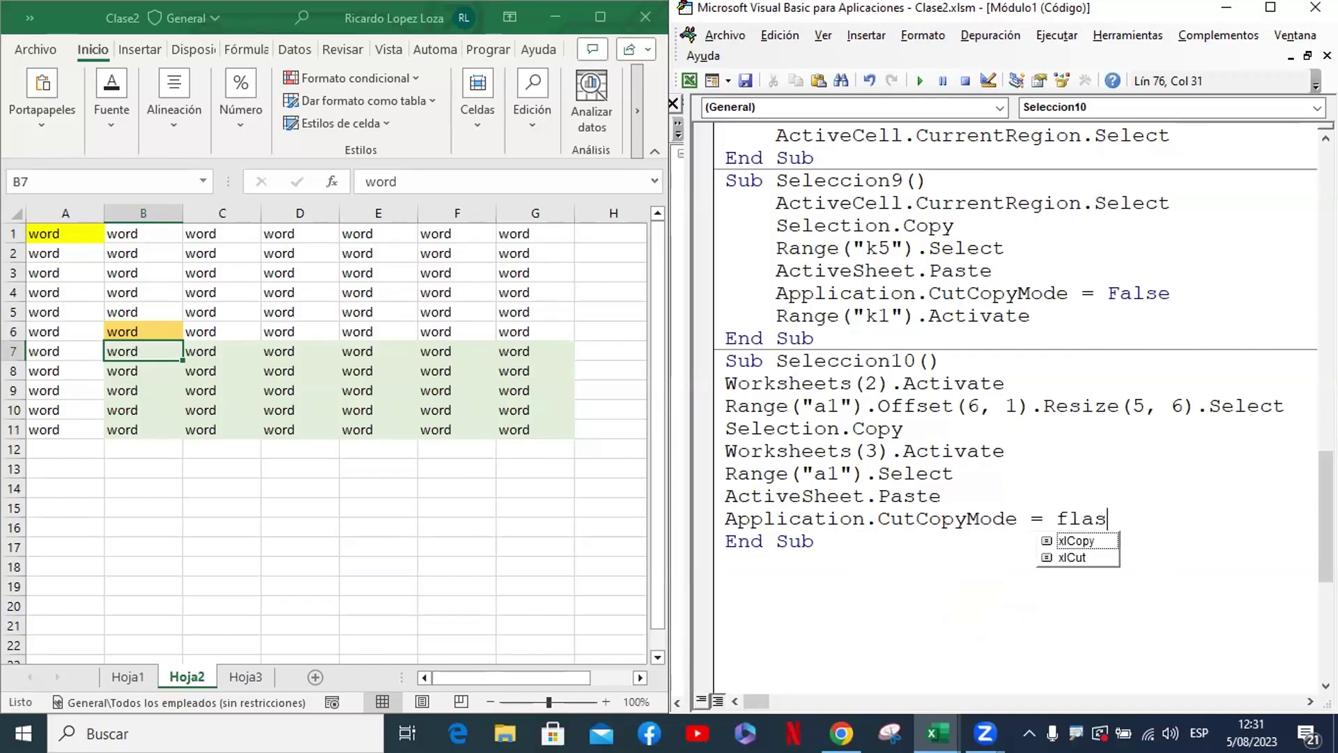
key("BackSpace")
key("BackSpace")
key("BackSpace")
type("alse")
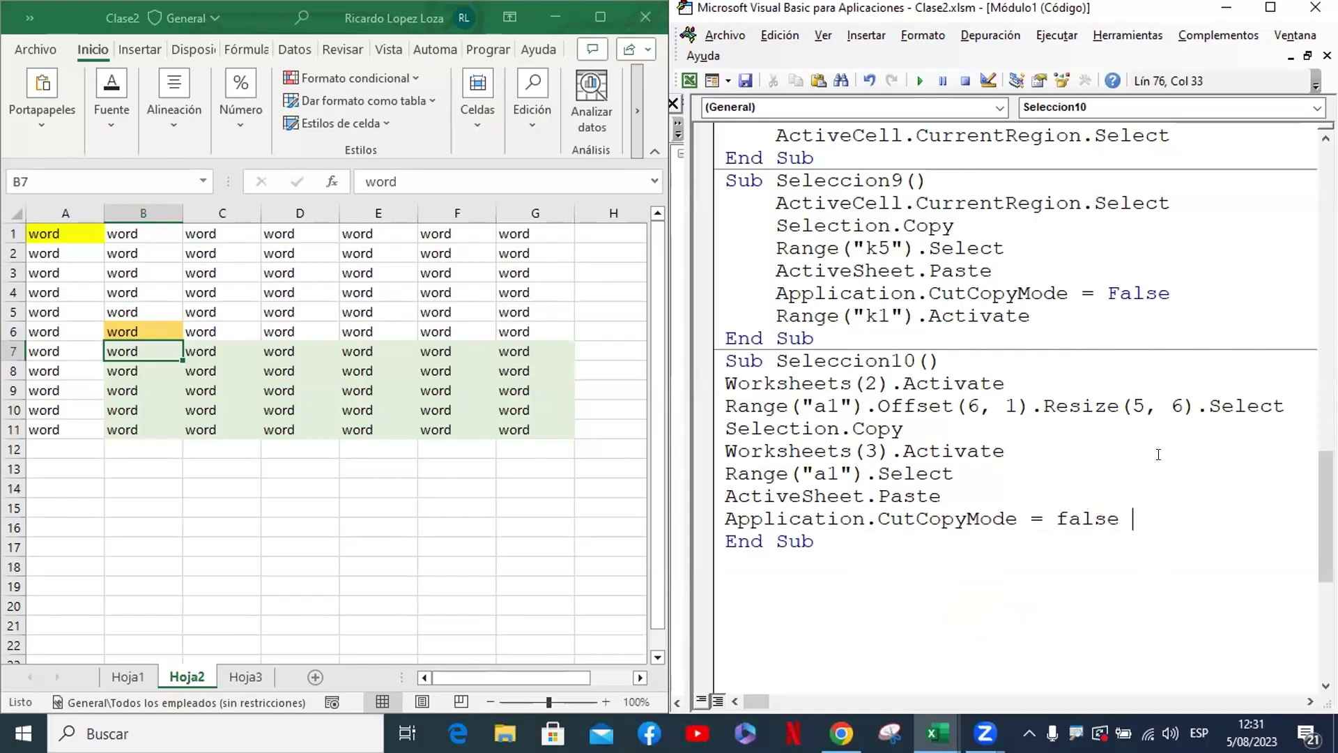
key("Down")
key("Up")
key("Return")
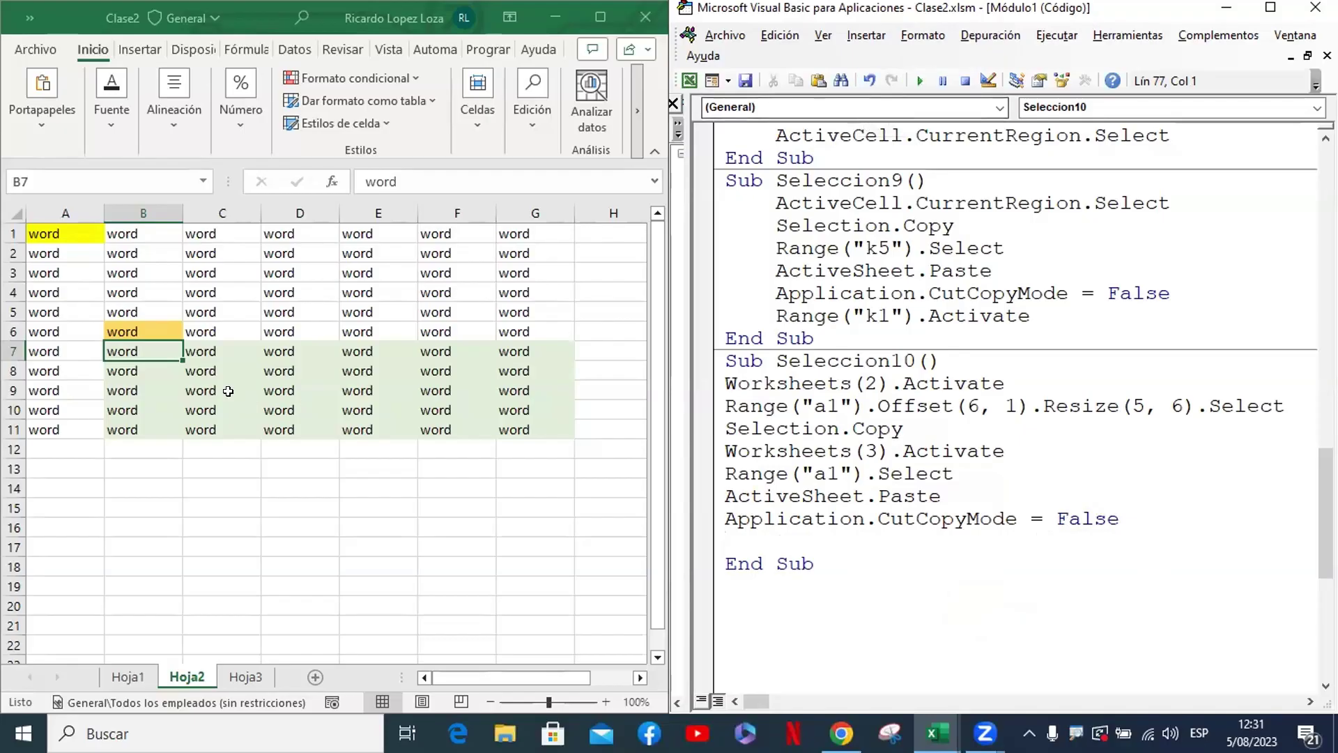
With A14 active on Hoja2, step Seleccion10 to select the B7:G11 block
left_click(134, 436)
left_click(86, 486)
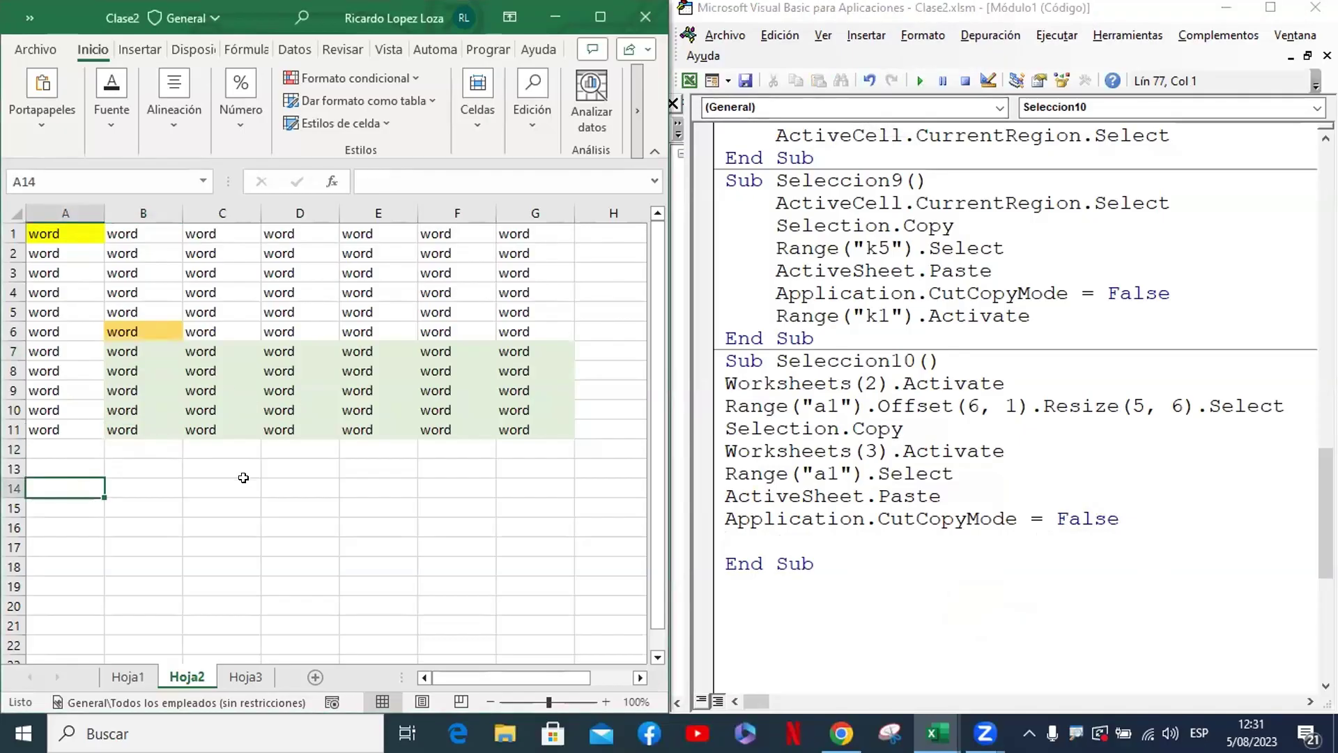
left_click(1082, 404)
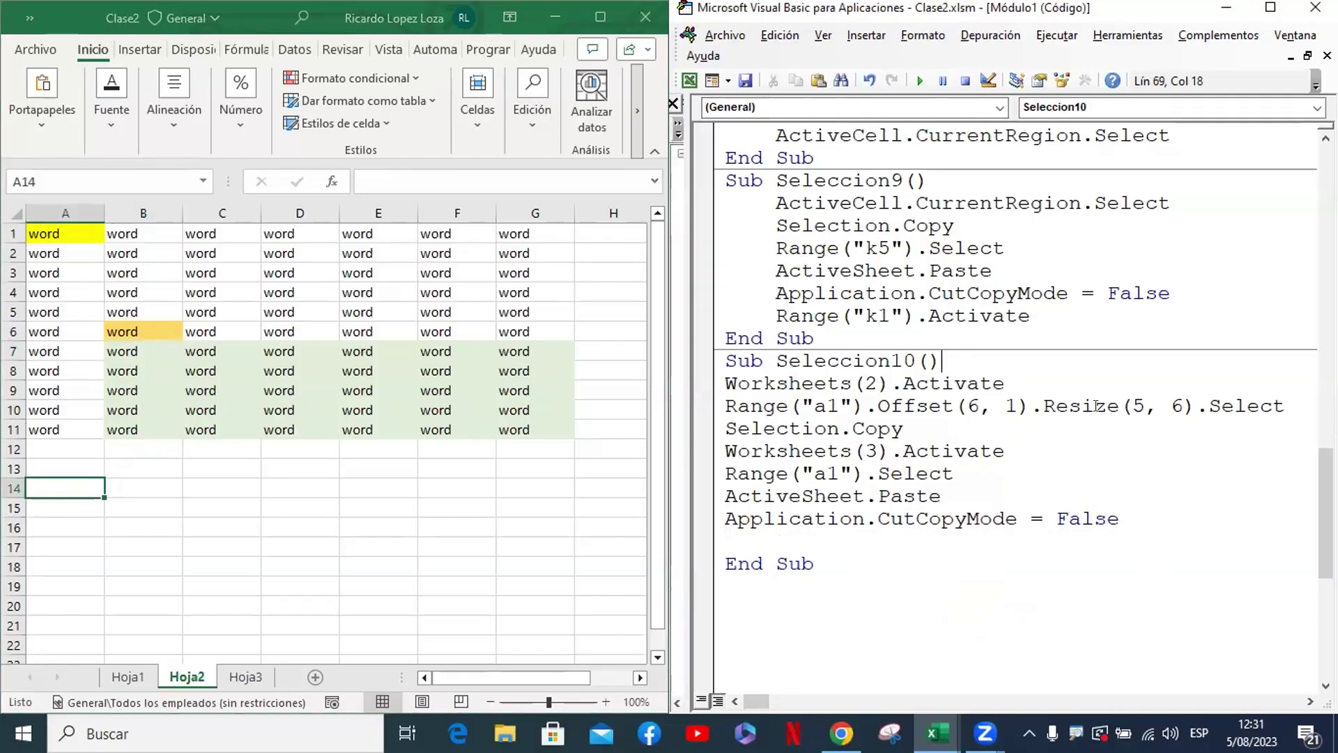
key("F8")
key("F8")
key("F8")
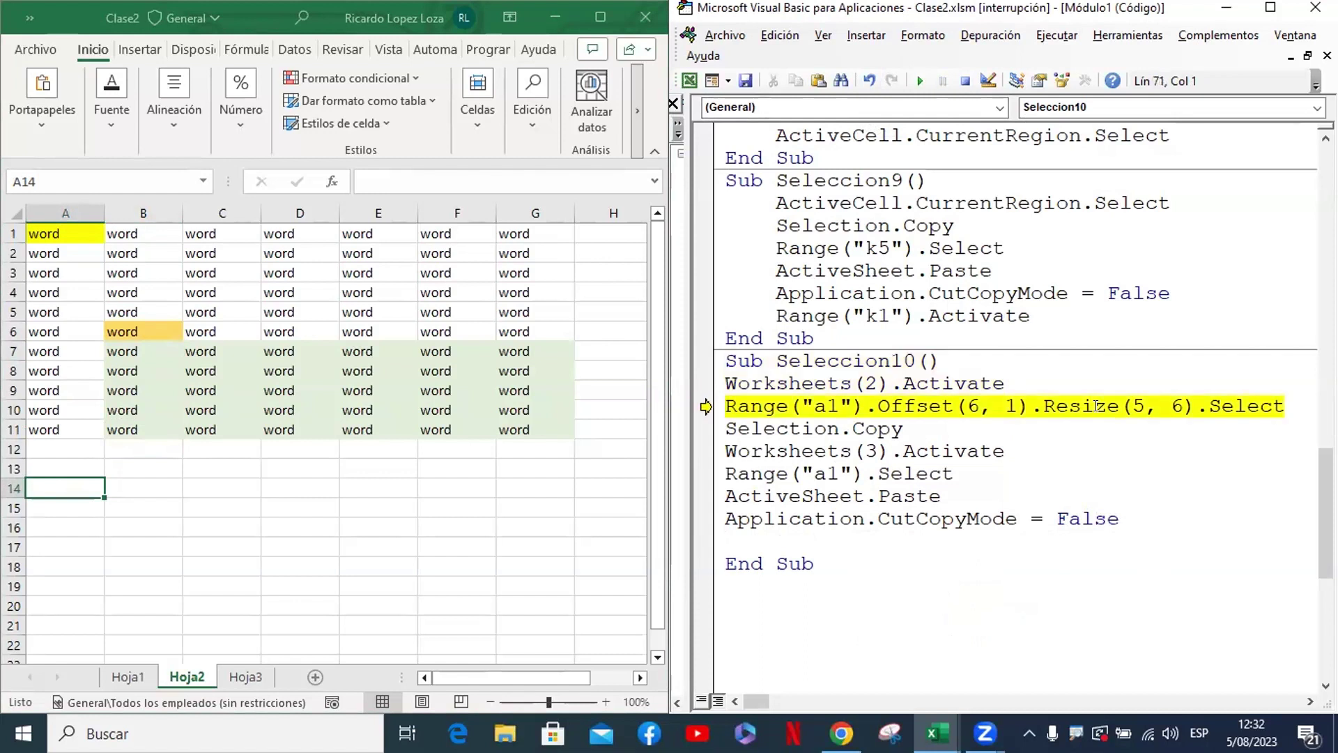
key("F8")
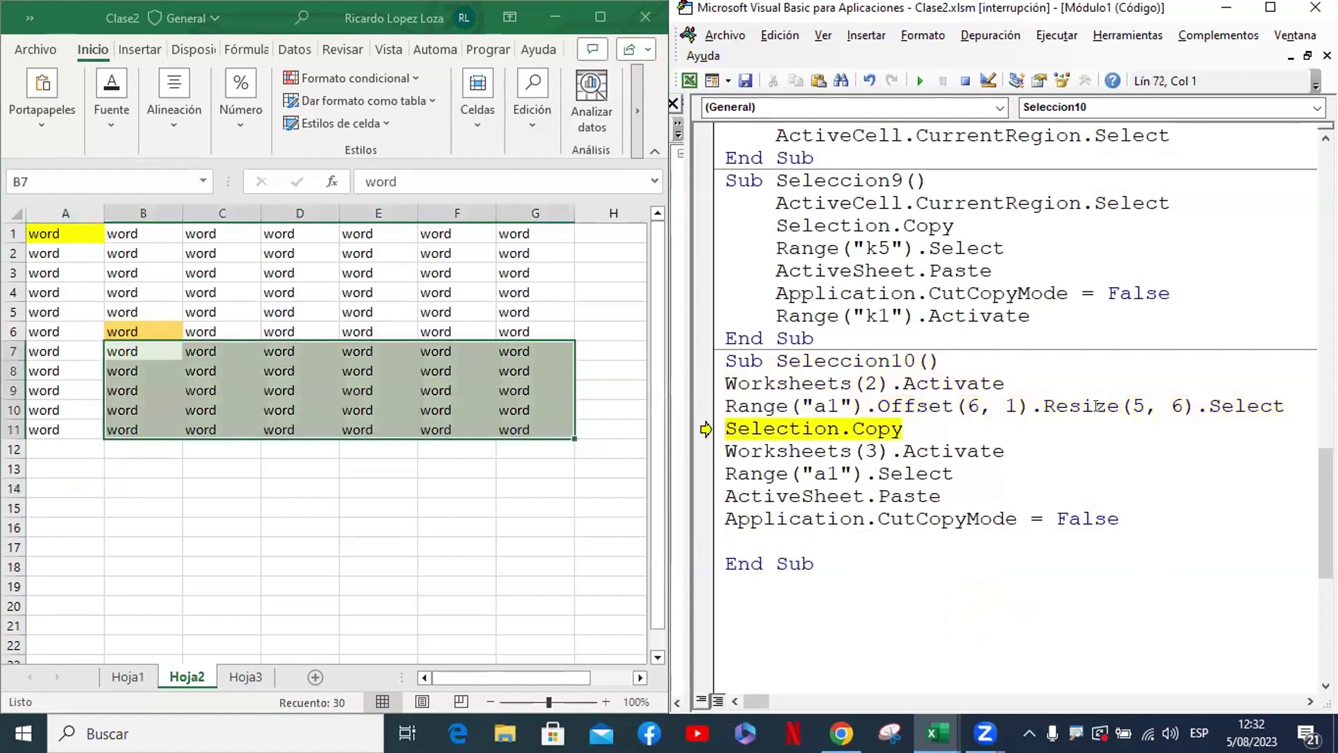
Keep stepping to paste the block into Hoja3 at A1, then return to Hoja2
key("F8")
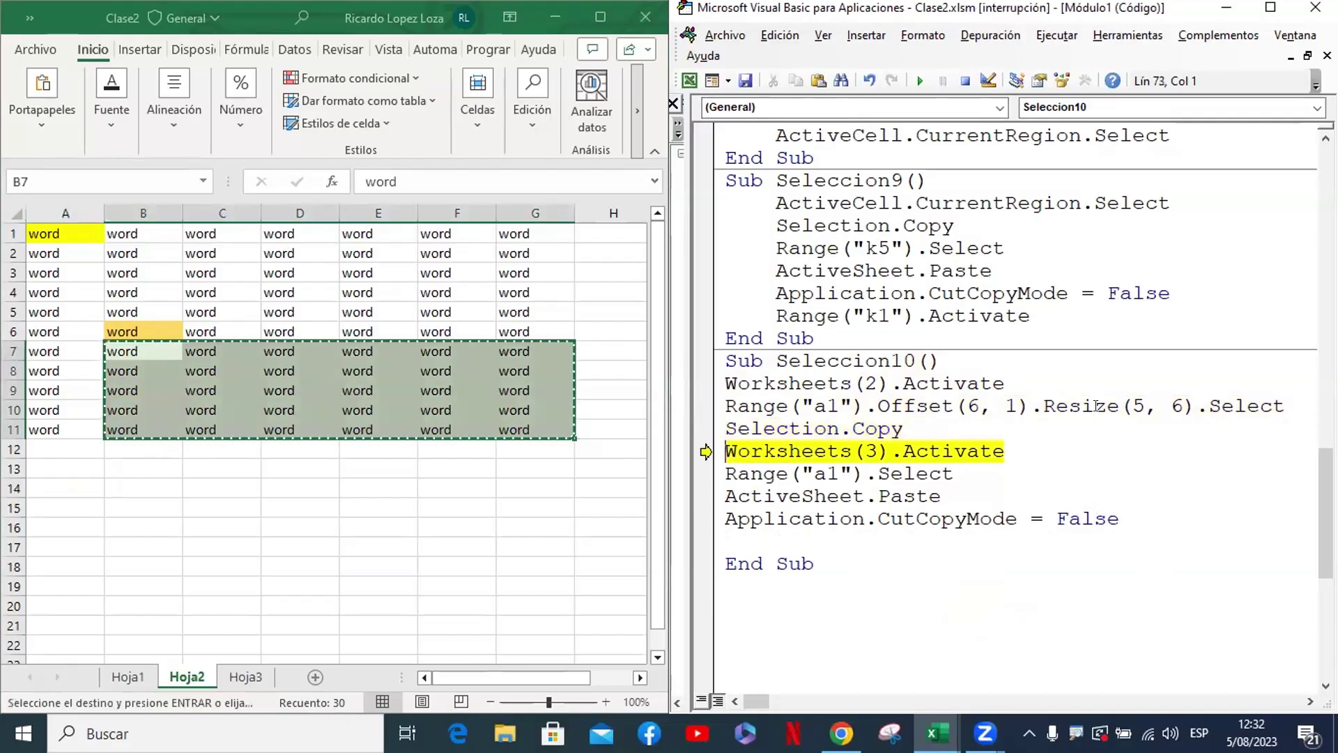
key("F8")
key("F8")
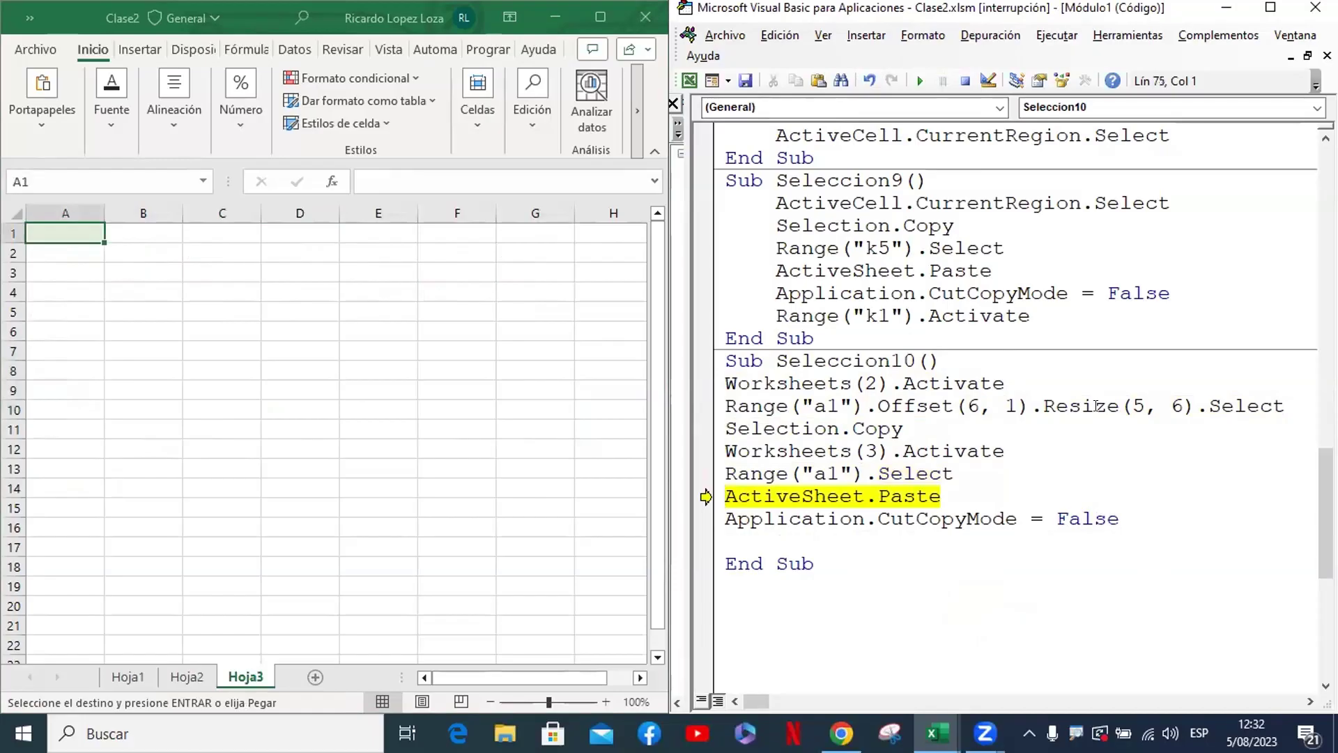
key("F8")
key("F8")
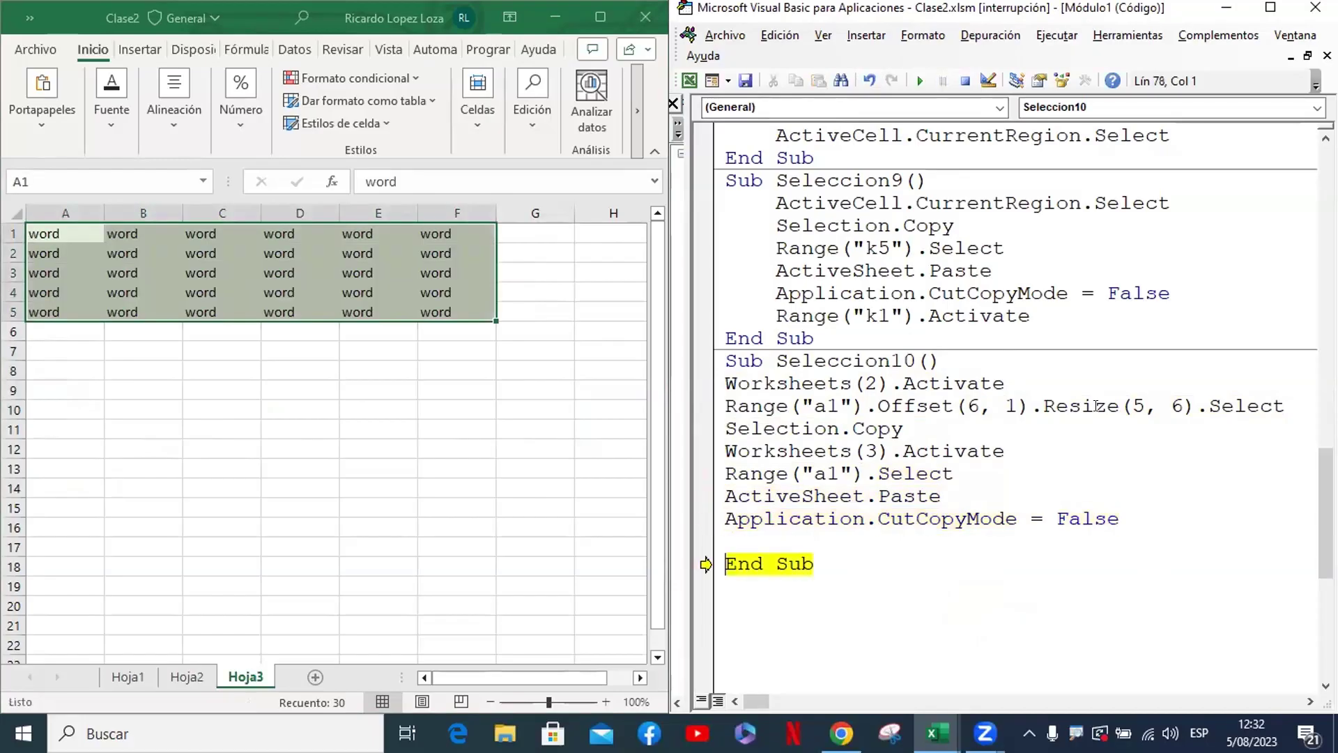
key("F8")
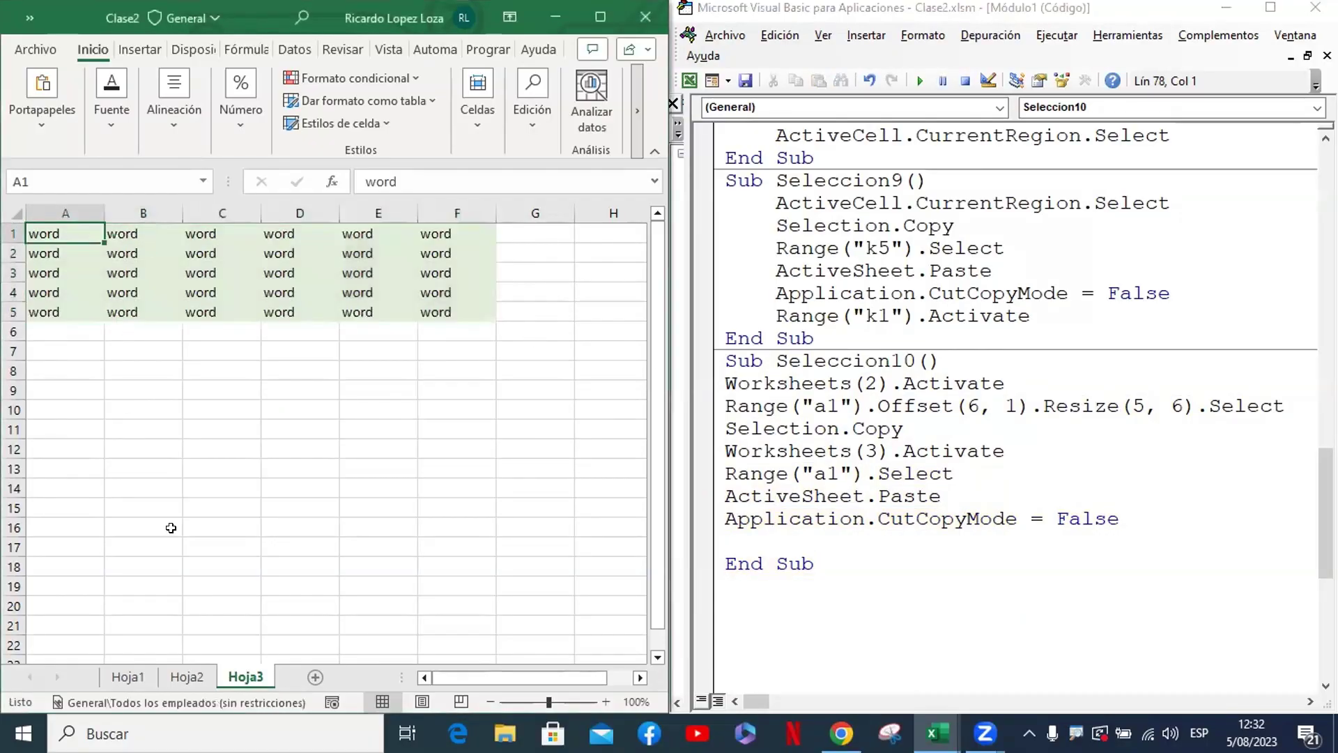
left_click(187, 676)
left_click(167, 528)
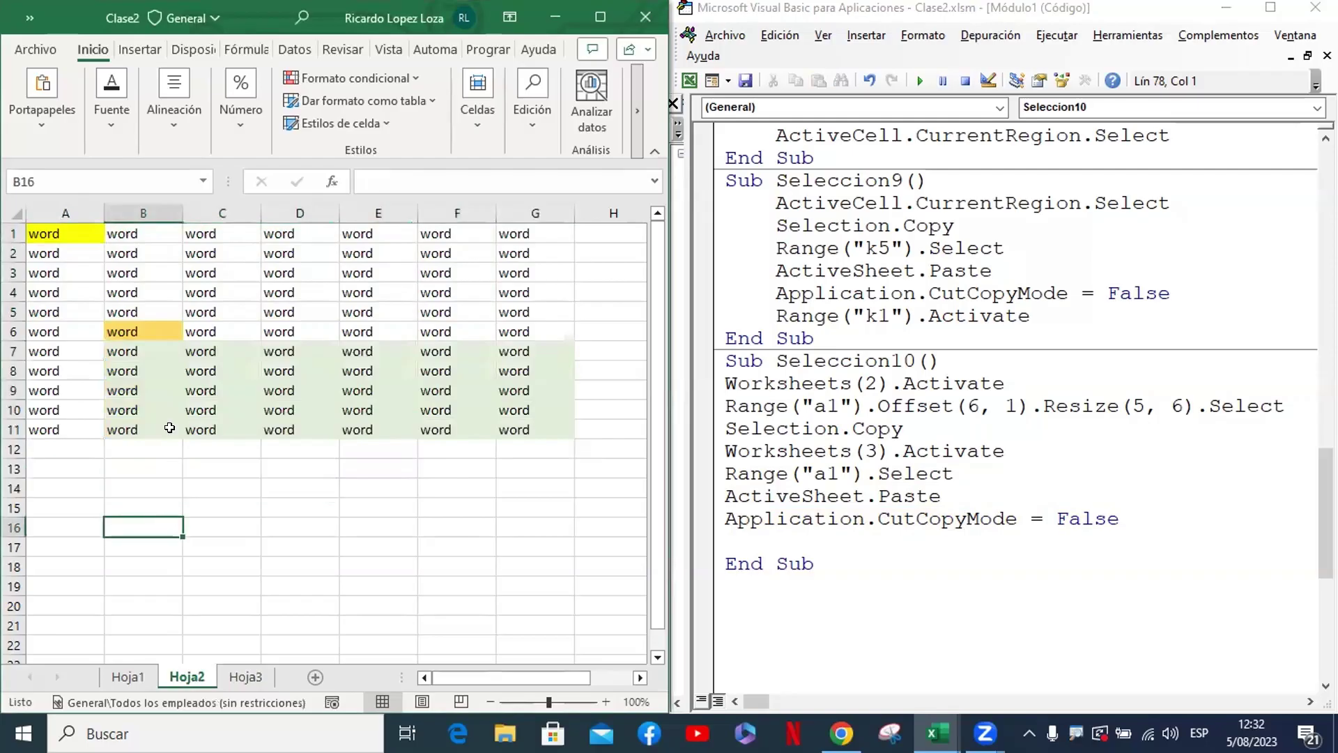
Copy the Range("a1").Select line and paste it just before End Sub
left_click_drag(953, 474, 724, 474)
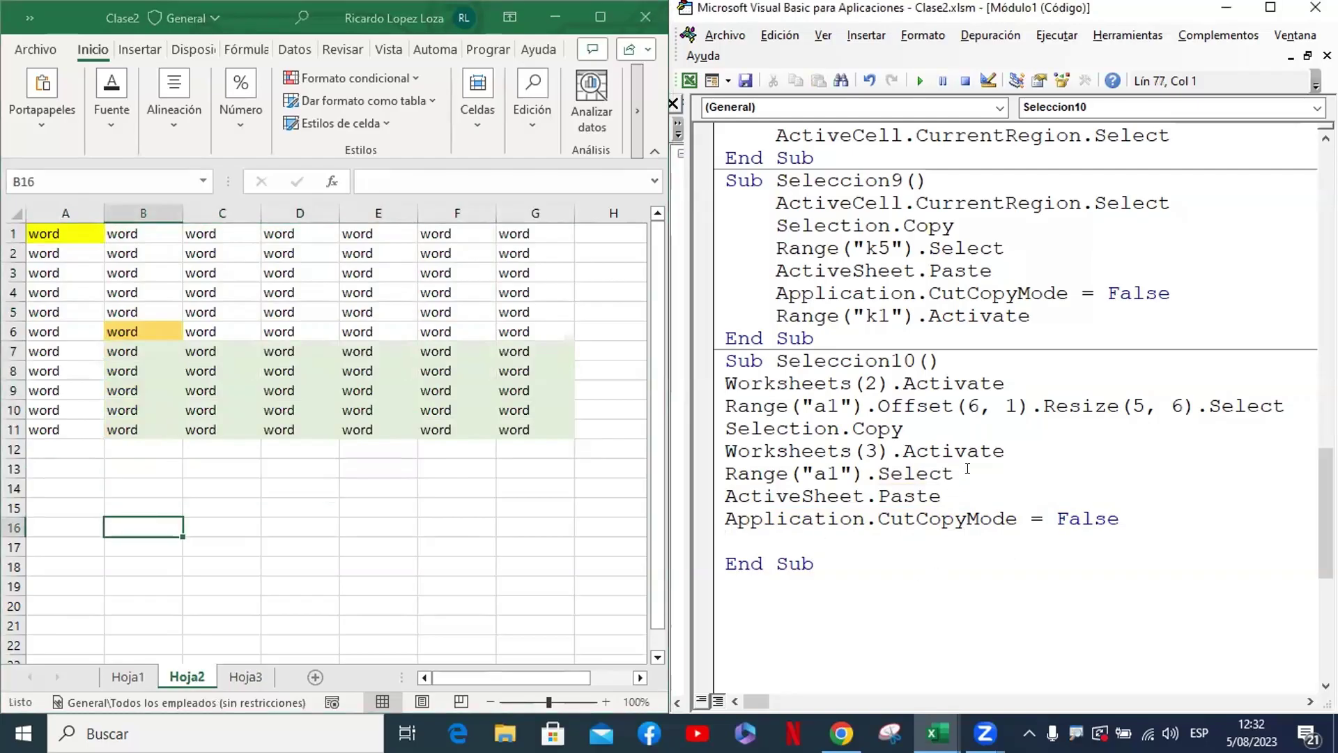
key("ctrl+c")
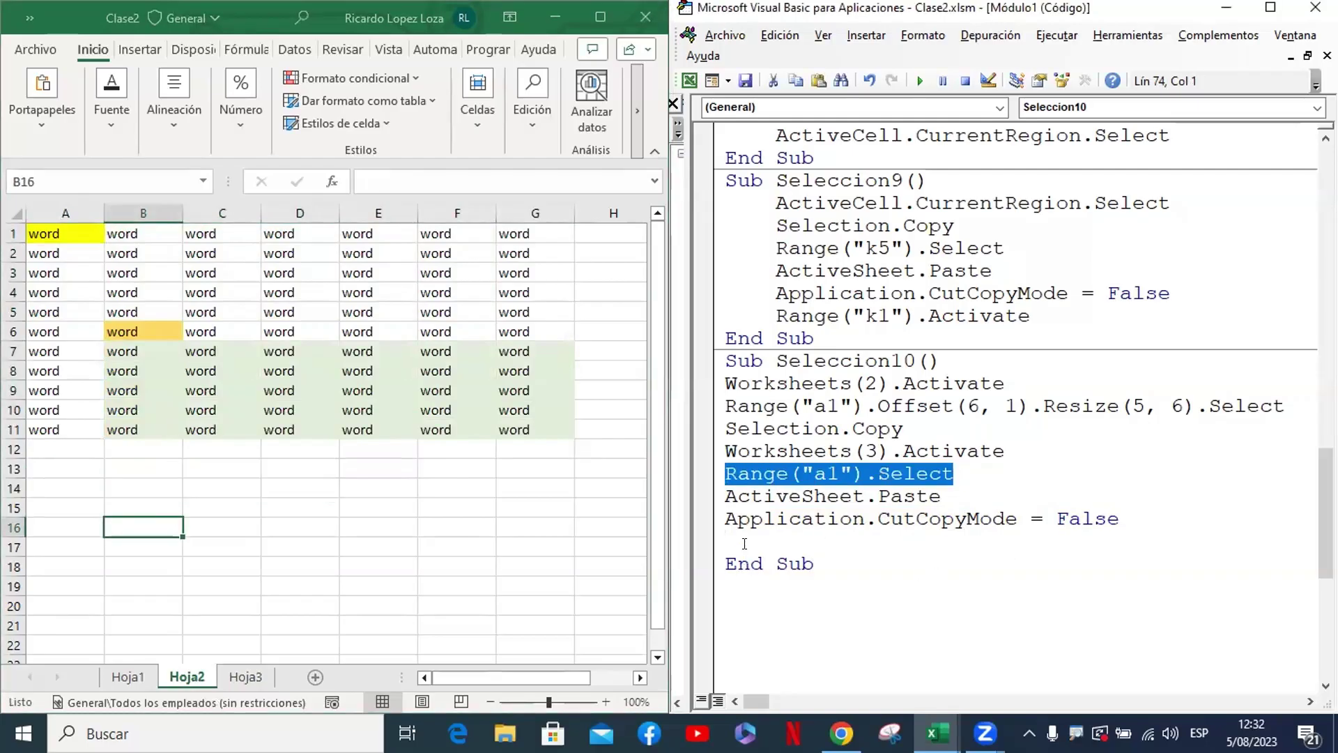
left_click(781, 541)
key("ctrl+v")
left_click(996, 609)
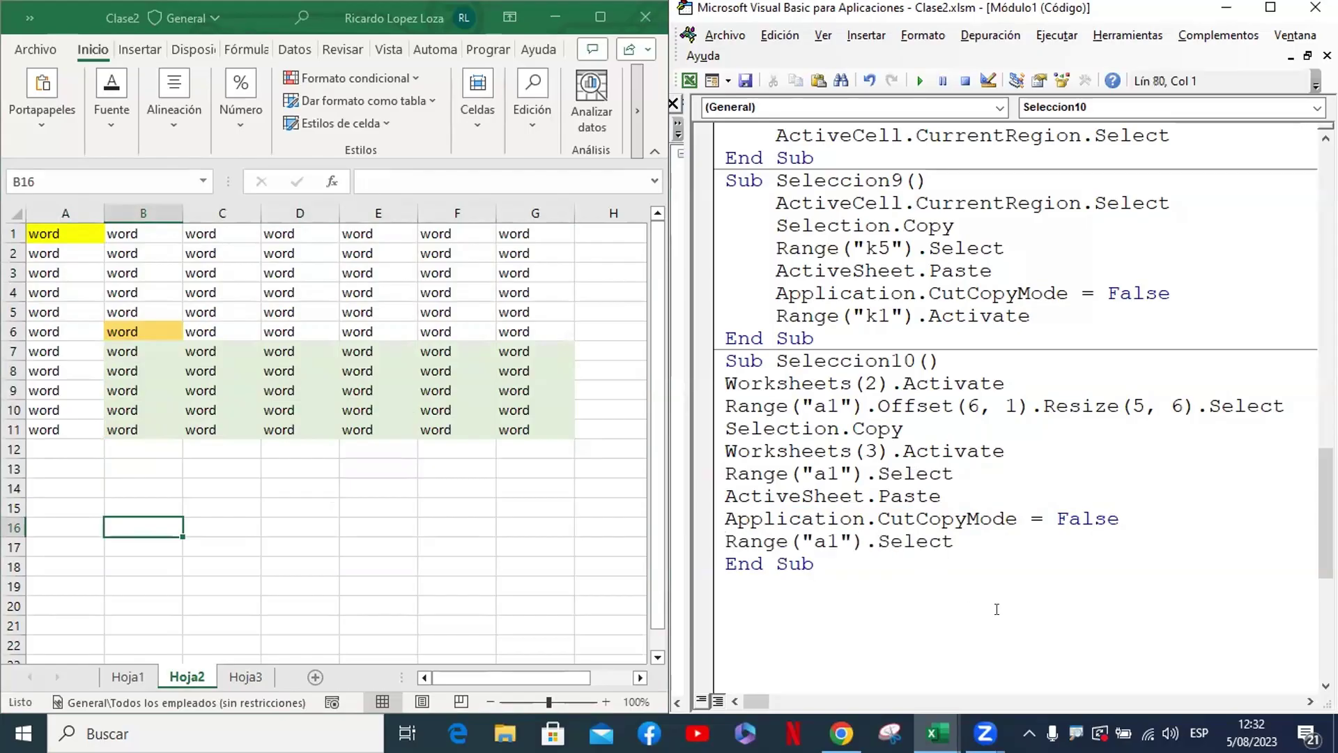
left_click(701, 477)
Select the whole Seleccion10 macro and copy it with Copiar
left_click_drag(906, 560, 705, 360)
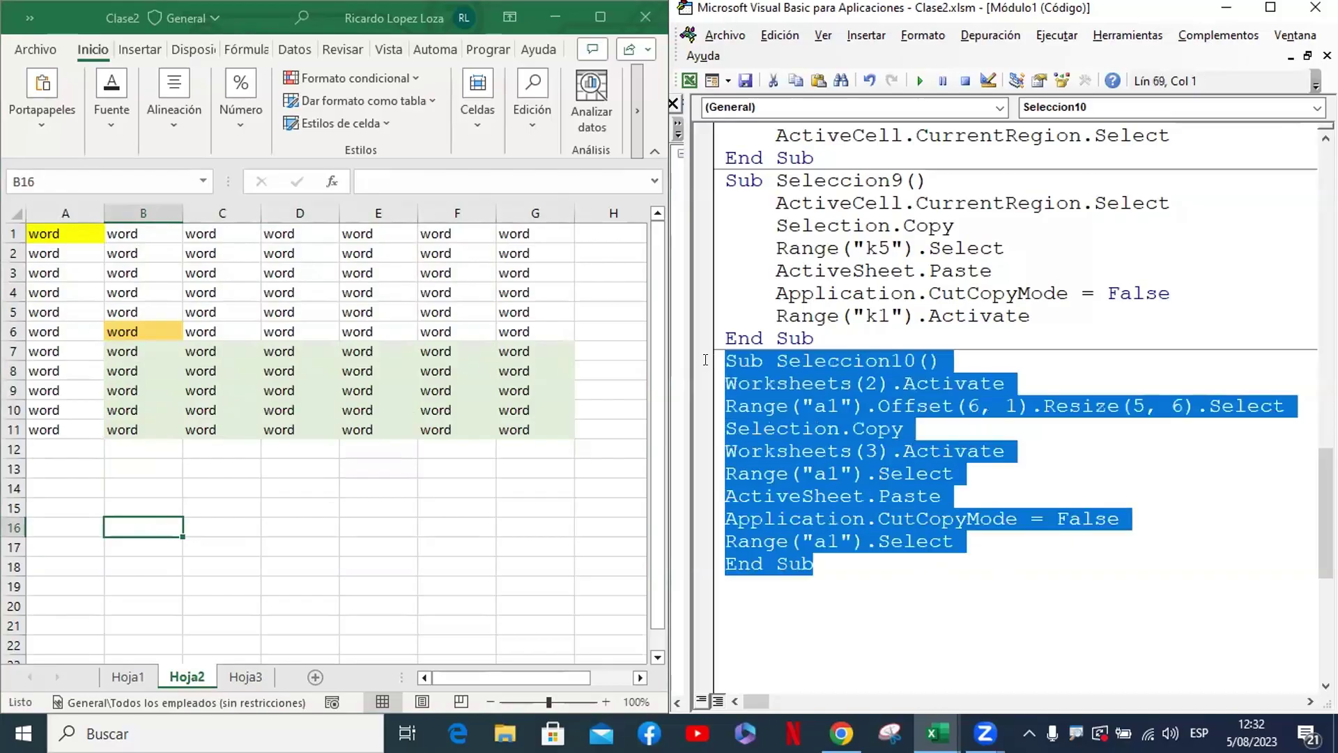
right_click(808, 379)
left_click(913, 413)
left_click(551, 108)
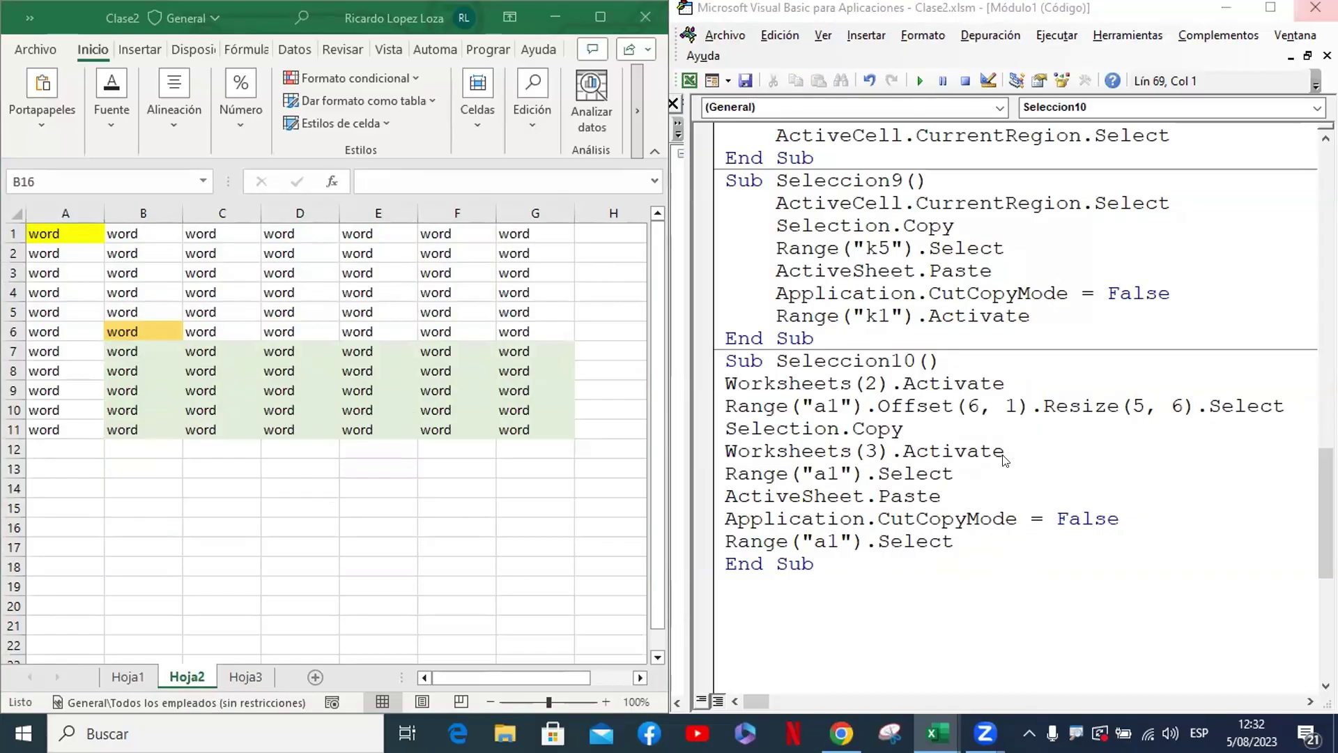
left_click(741, 485)
left_click(726, 474)
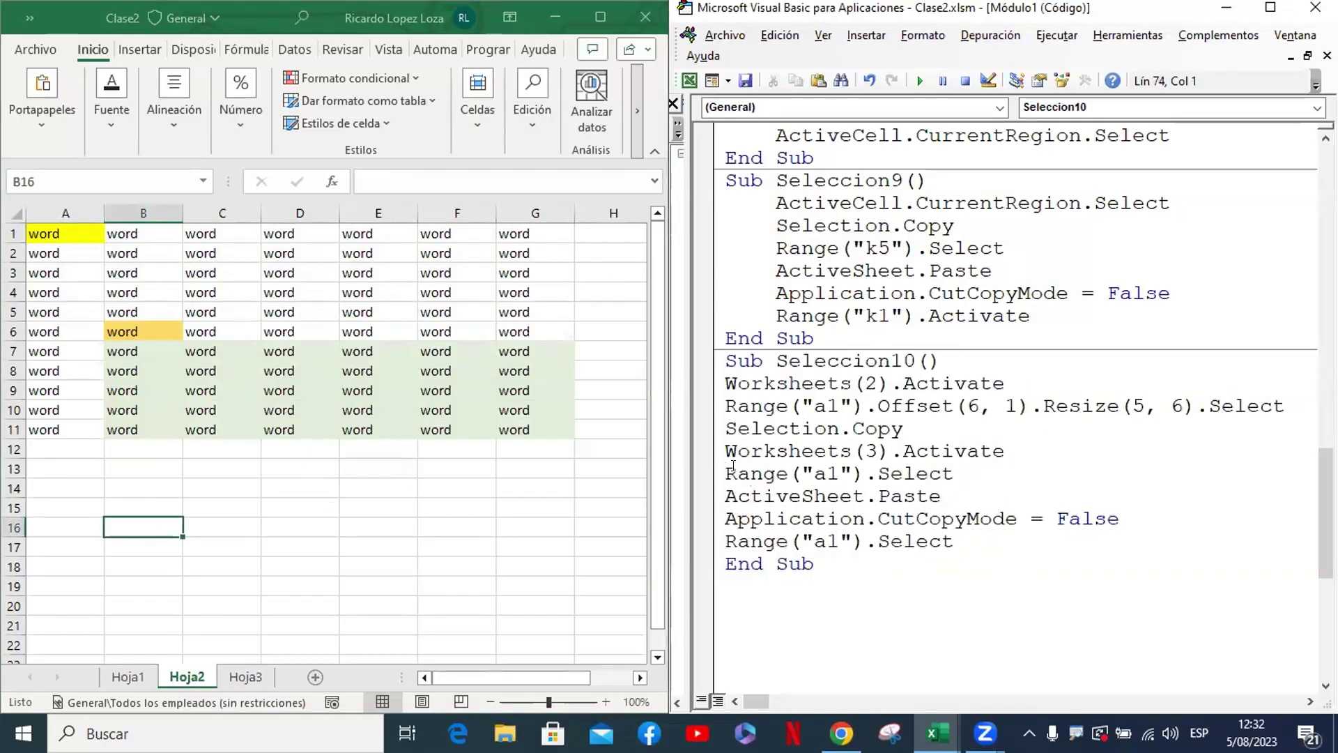
Merge the two lines into Worksheets(3).Range("a1").Activate
key("BackSpace")
key("BackSpace")
key("BackSpace")
key("BackSpace")
key("BackSpace")
key("BackSpace")
key("BackSpace")
key("BackSpace")
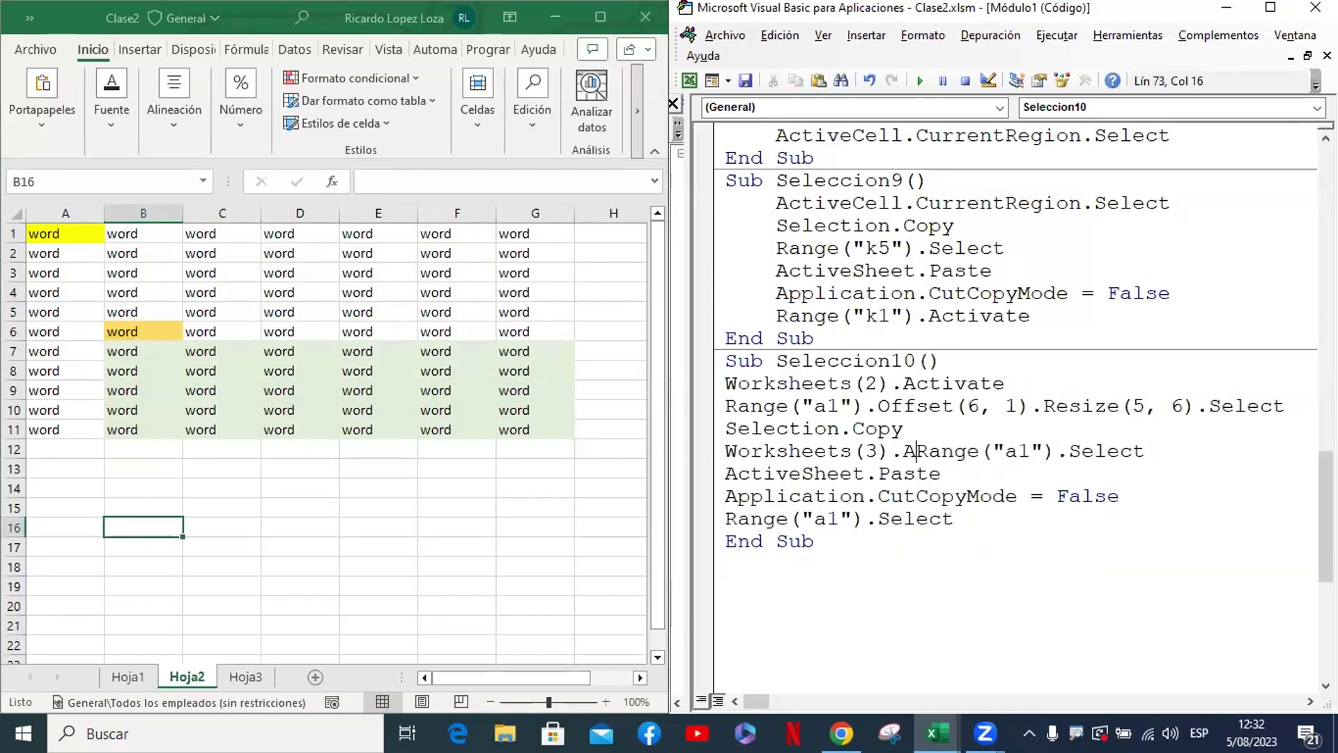
key("BackSpace")
key("End")
key("shift+Left")
key("shift+Left")
key("shift+Left")
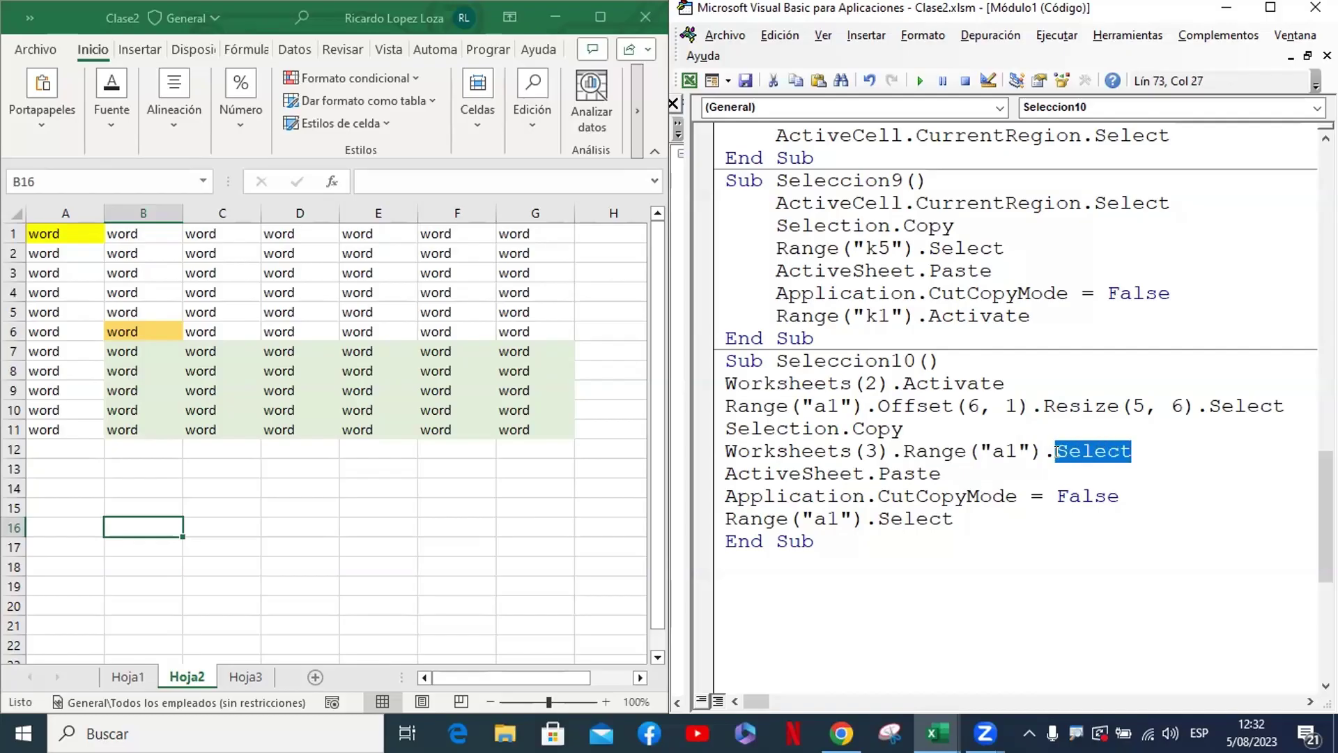
type("activ")
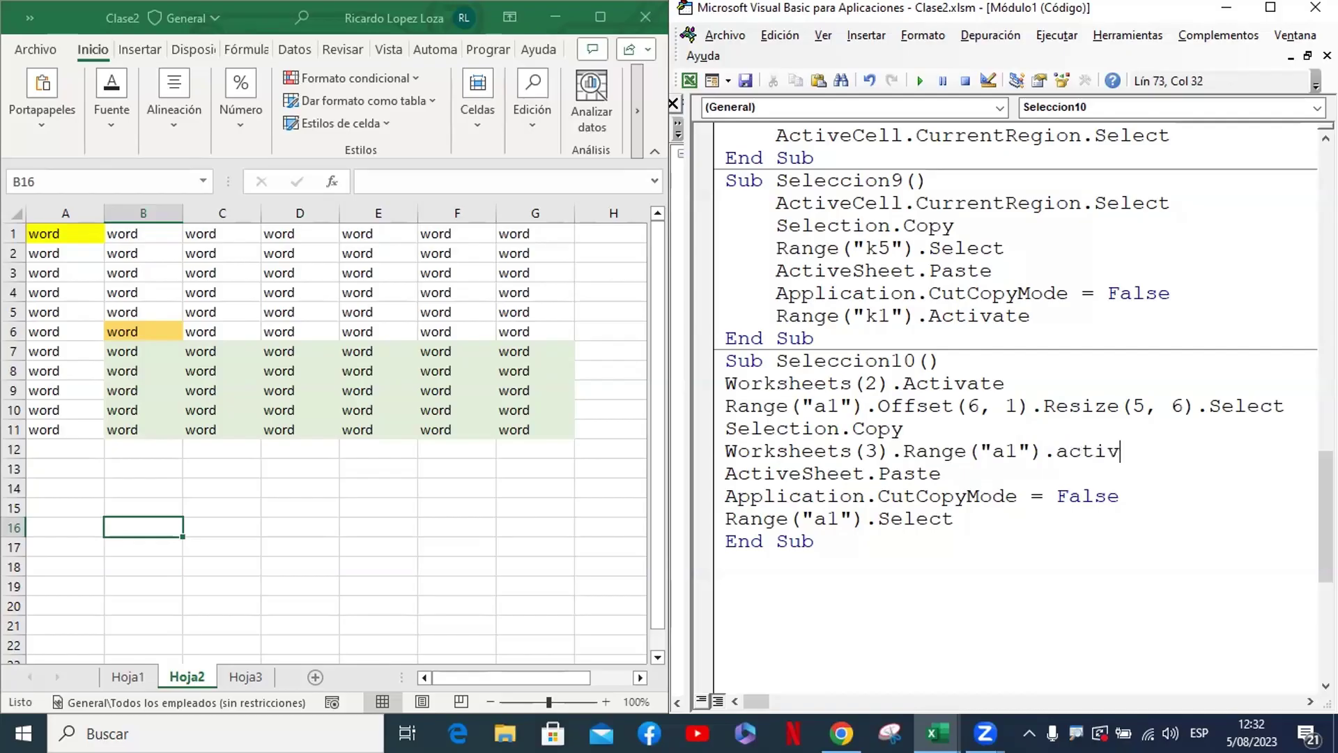
type("ate")
key("Down")
key("Up")
Step through Seleccion10 with F8 up to the copy line
left_click(953, 360)
key("F8")
key("F8")
key("F8")
key("F8")
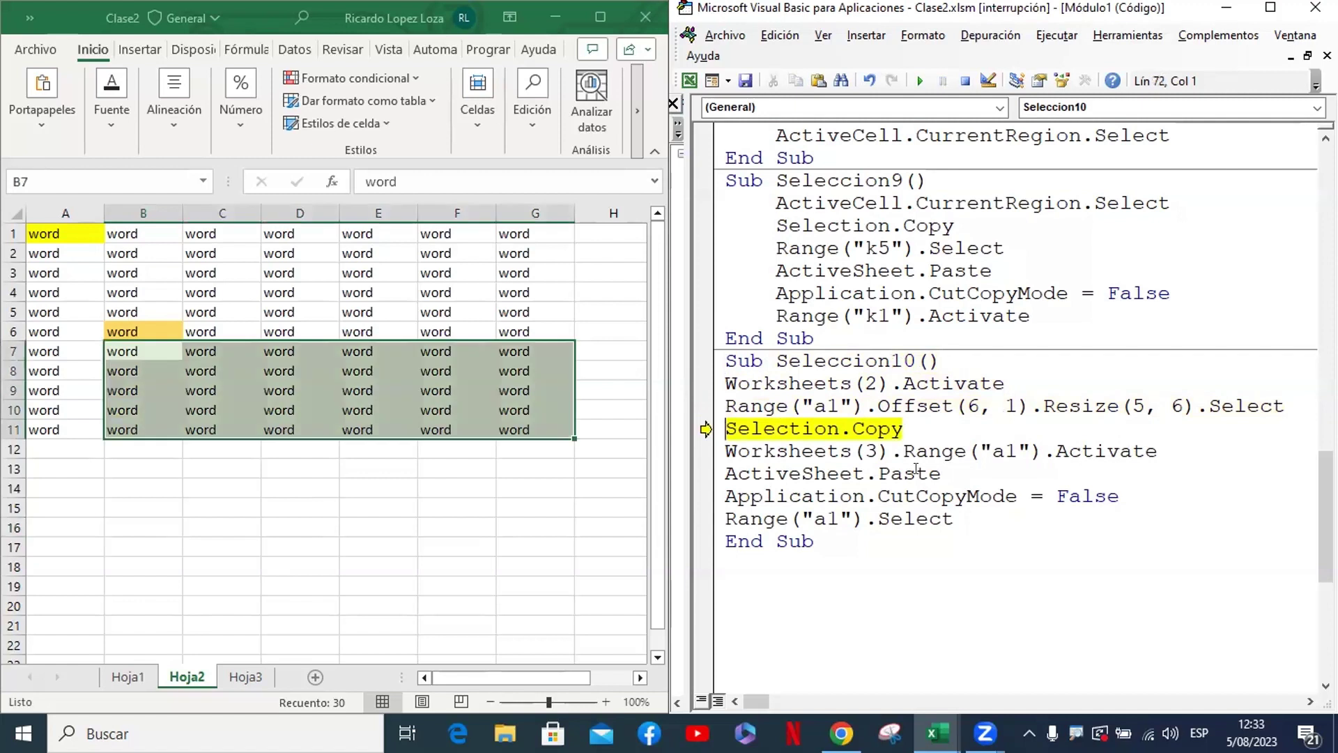
key("F8")
key("F8")
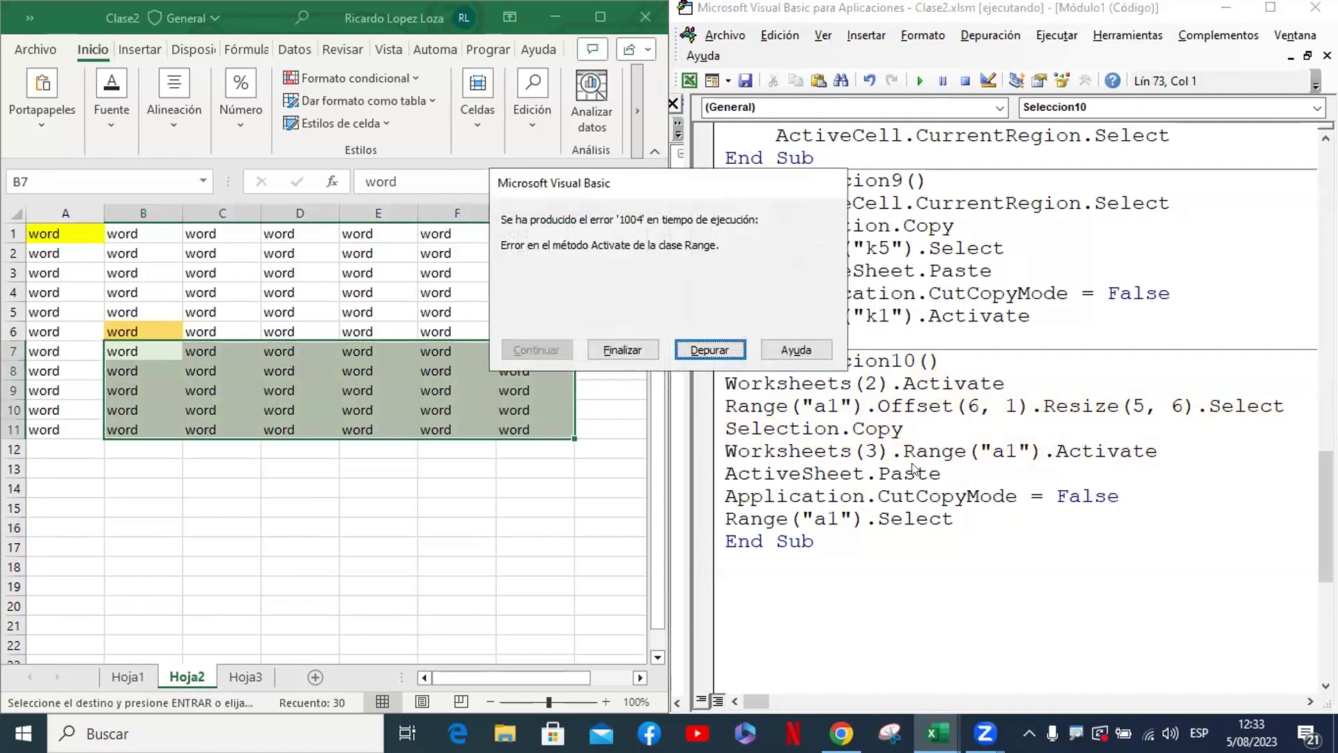
Debug the 1004 error and split the code back into a separate Worksheets(3).Activate line
left_click(741, 349)
left_click(1073, 452)
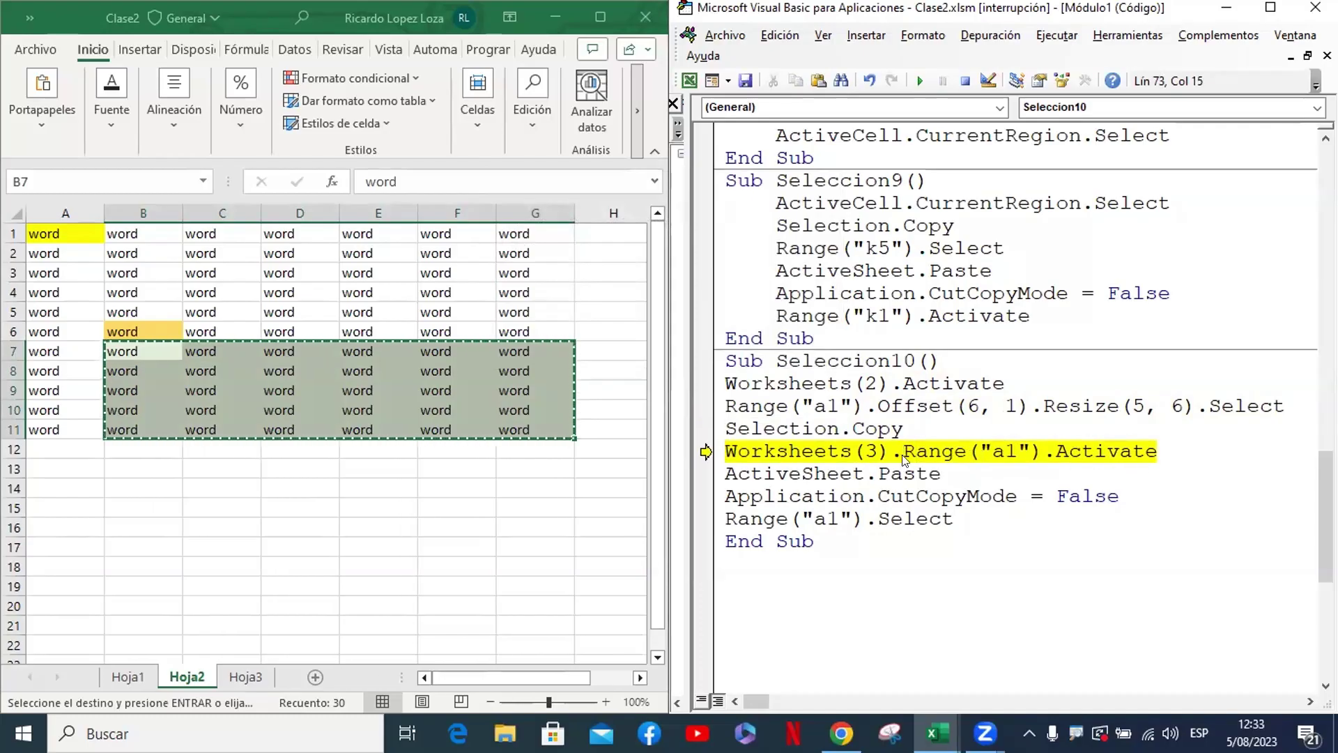
key("Return")
key("Return")
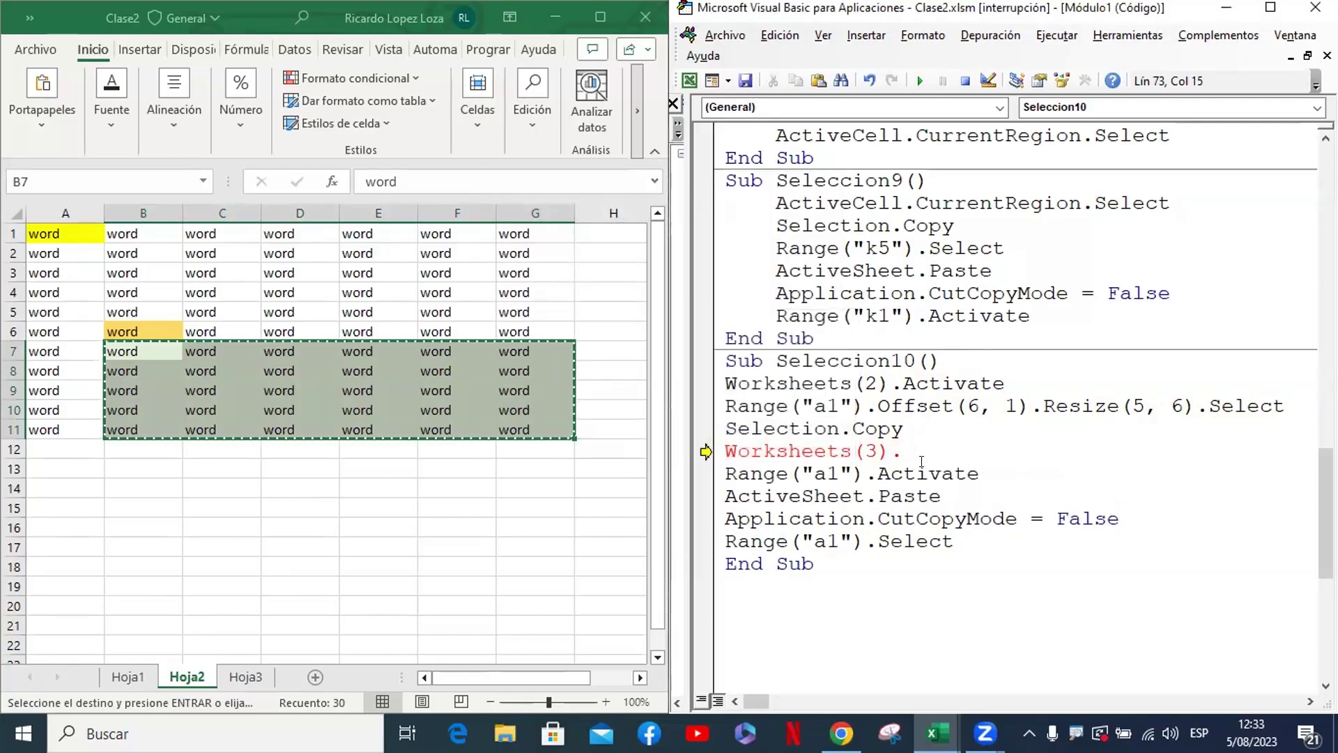
type("a1\").Activate")
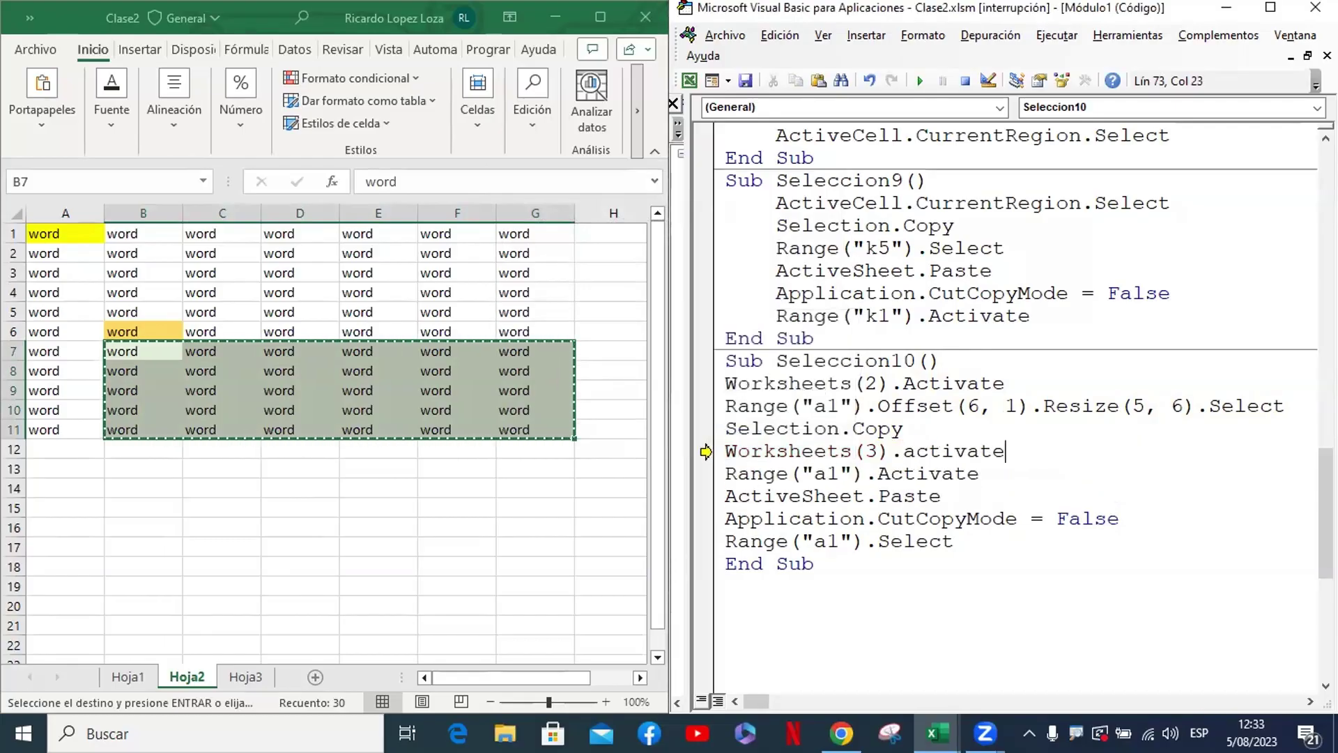
key("Down")
Change the Range("a1") line's Activate back to Select
key("BackSpace")
key("BackSpace")
key("BackSpace")
key("BackSpace")
key("BackSpace")
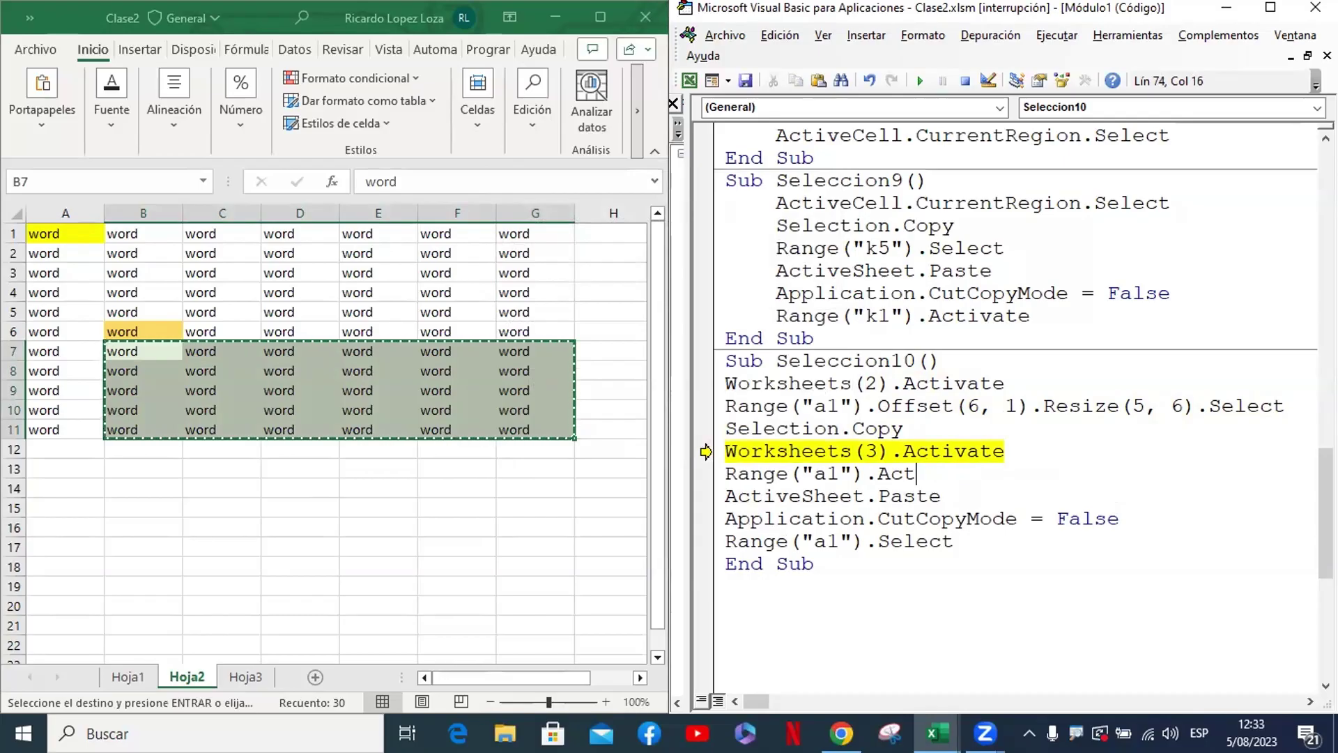
key("BackSpace")
key("BackSpace")
key("BackSpace")
type("select")
key("Down")
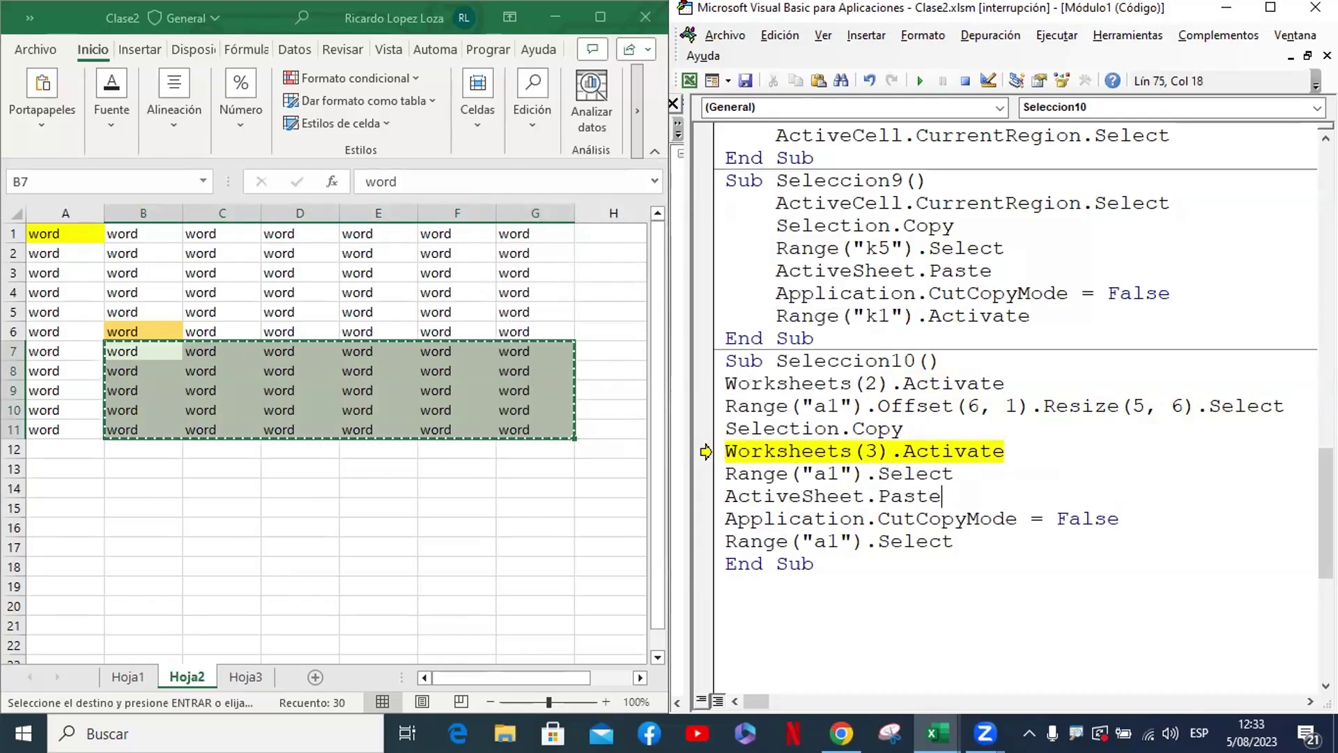
key("Up")
Stop the paused macro, cancel the pending copy on Hoja2, and pick an empty cell
left_click(1005, 451)
left_click(973, 84)
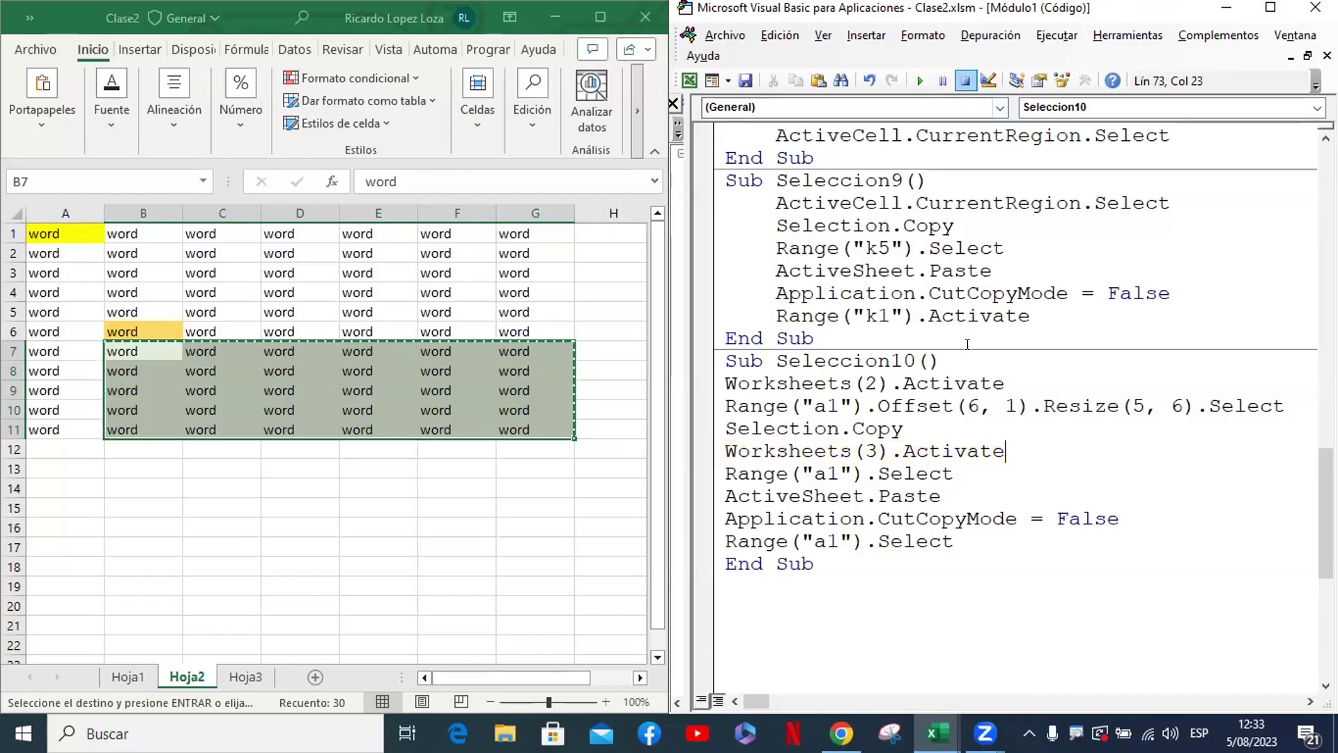
left_click(384, 383)
key("Escape")
left_click(322, 387)
left_click(230, 411)
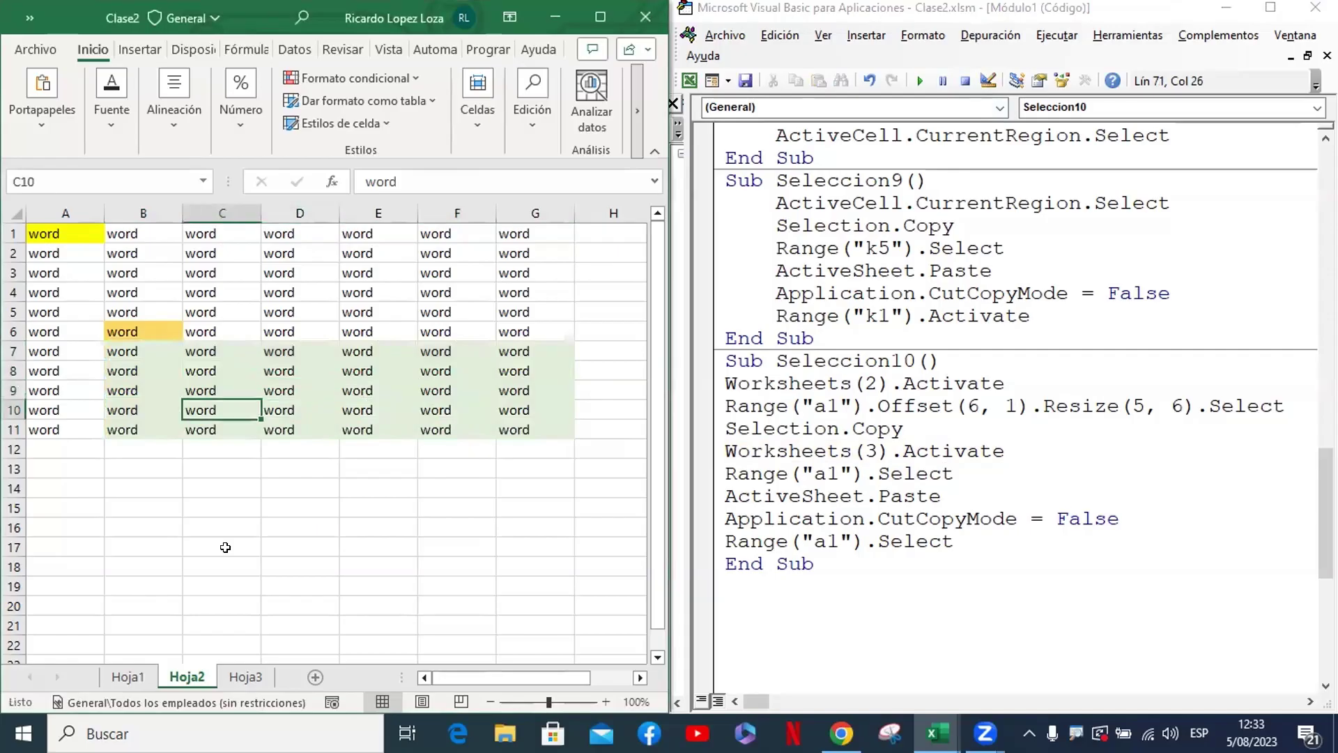
left_click(247, 591)
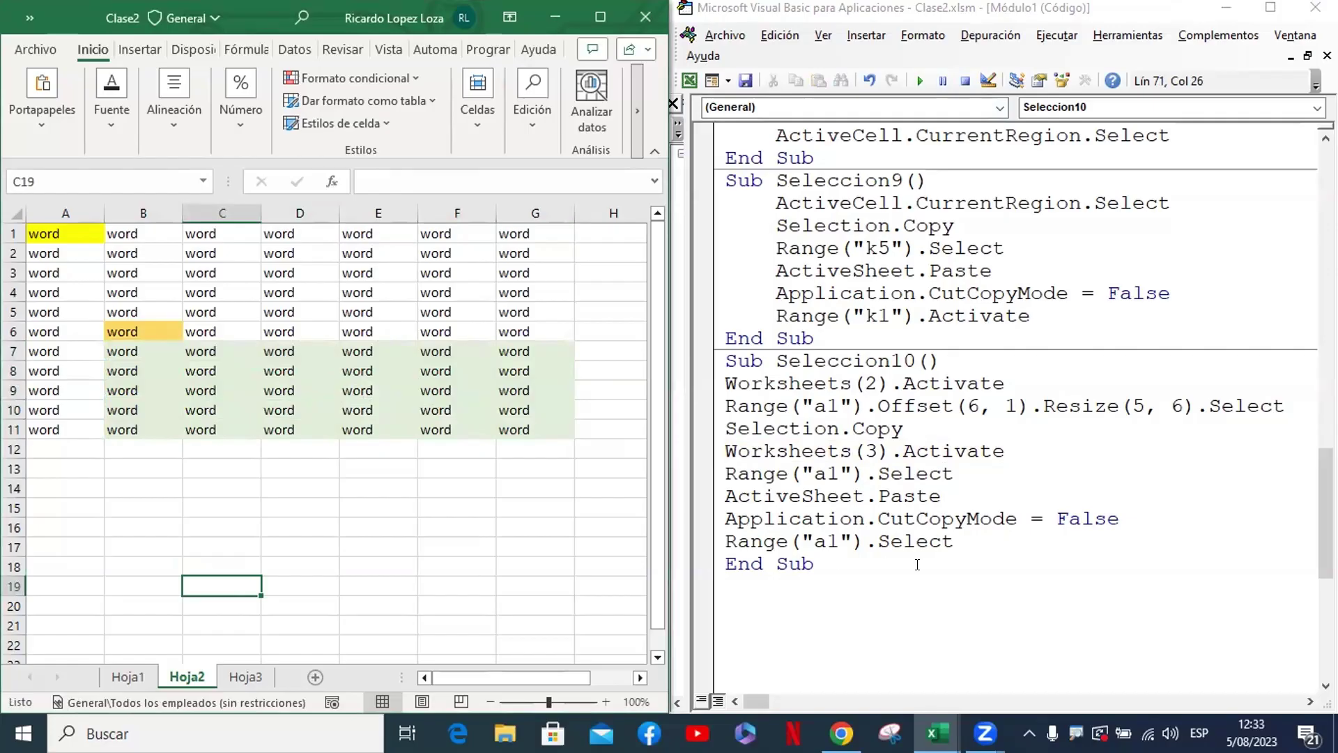
Switch to Hoja1 and select an empty cell beside its data blocks
key("ctrl+Page_Up")
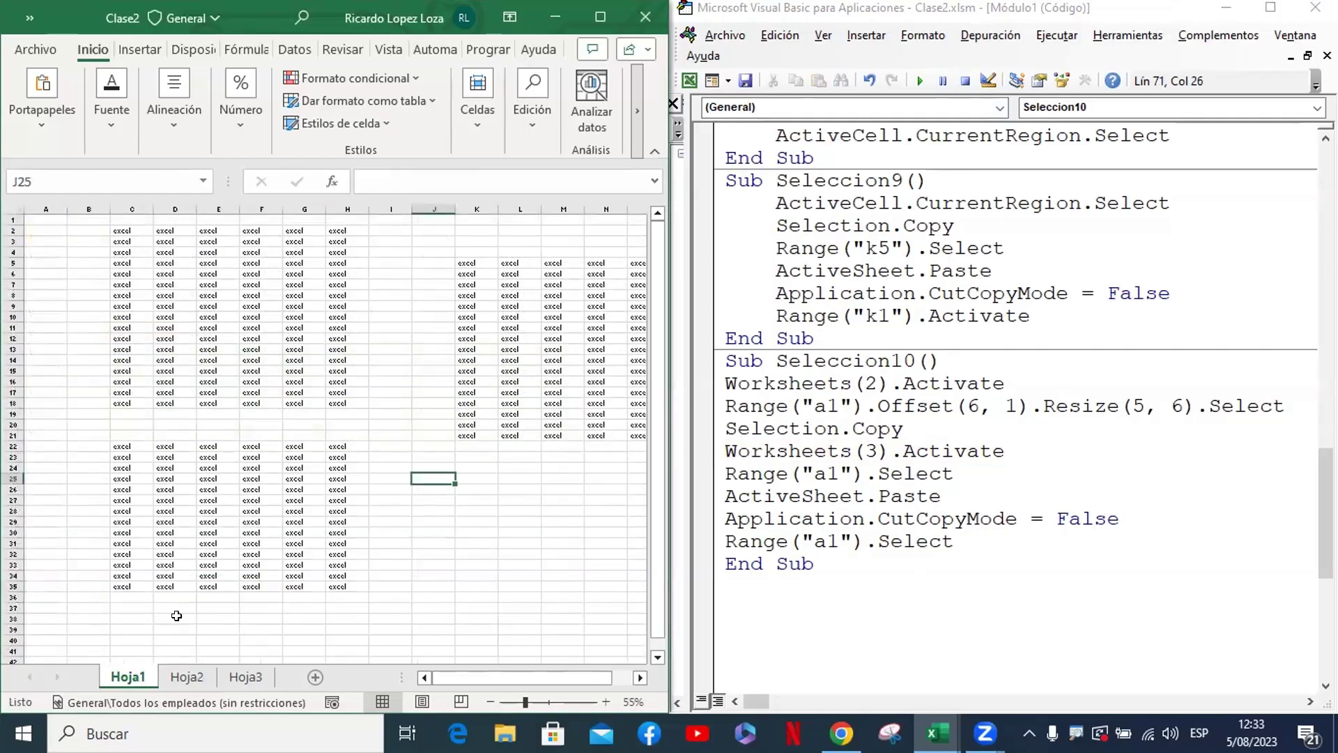
left_click(305, 579)
left_click(478, 467)
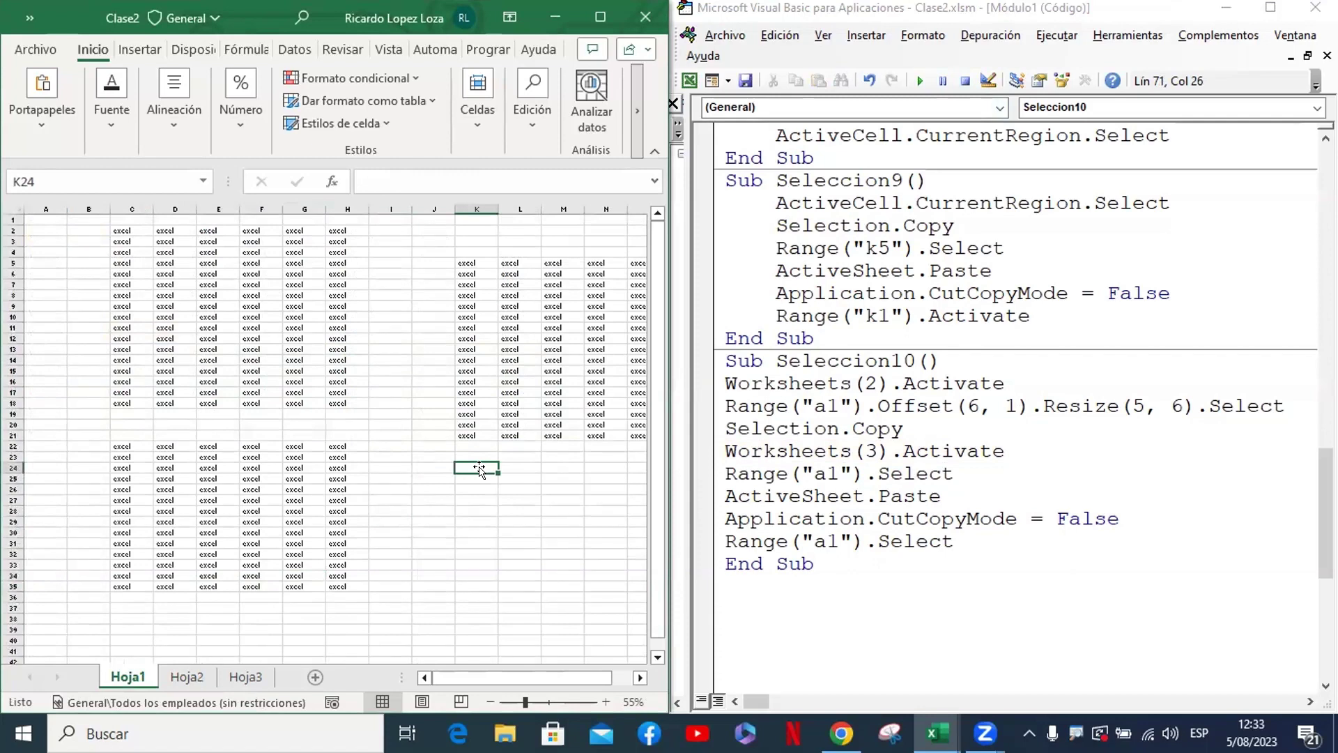
left_click(479, 490)
left_click(478, 457)
scroll(1080, 545, "down", 1)
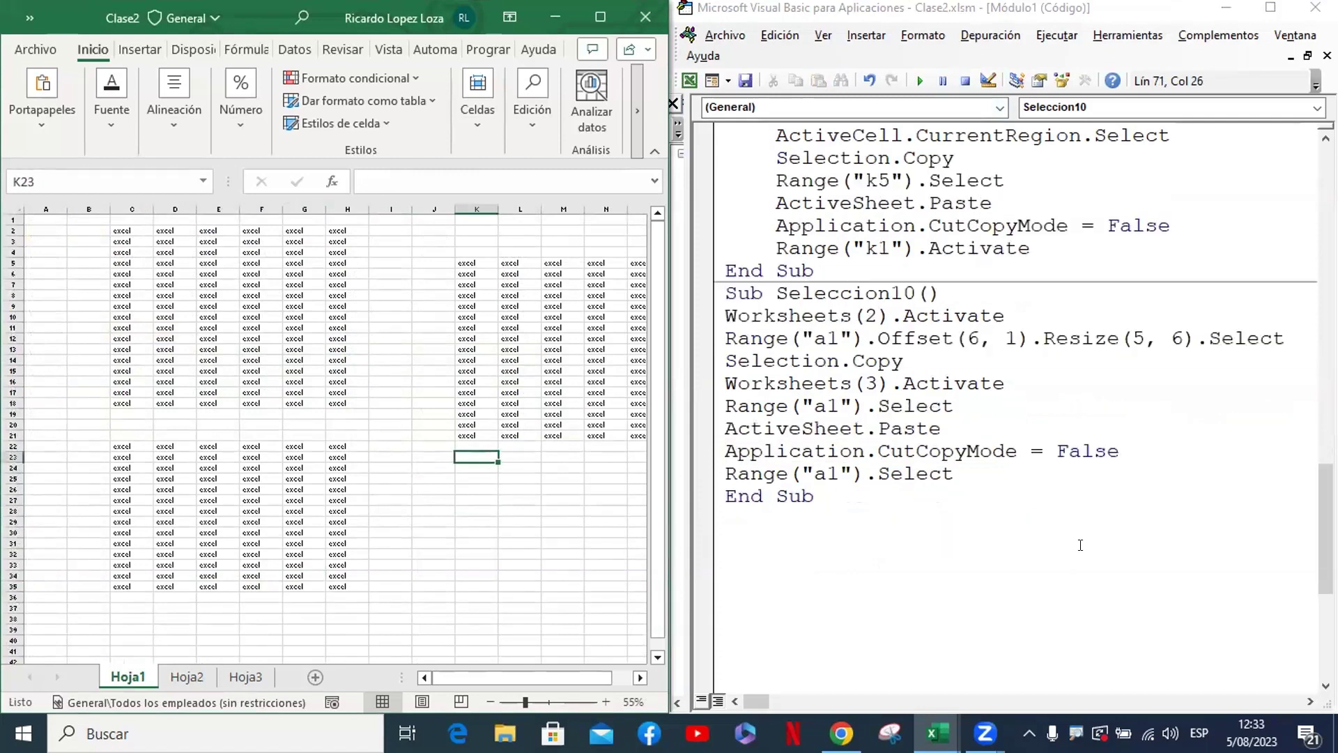
scroll(1080, 545, "down", 1)
Below Seleccion10, create Sub Seleccion11 whose first line is Range("c2:g7").Select
left_click(857, 478)
type("s")
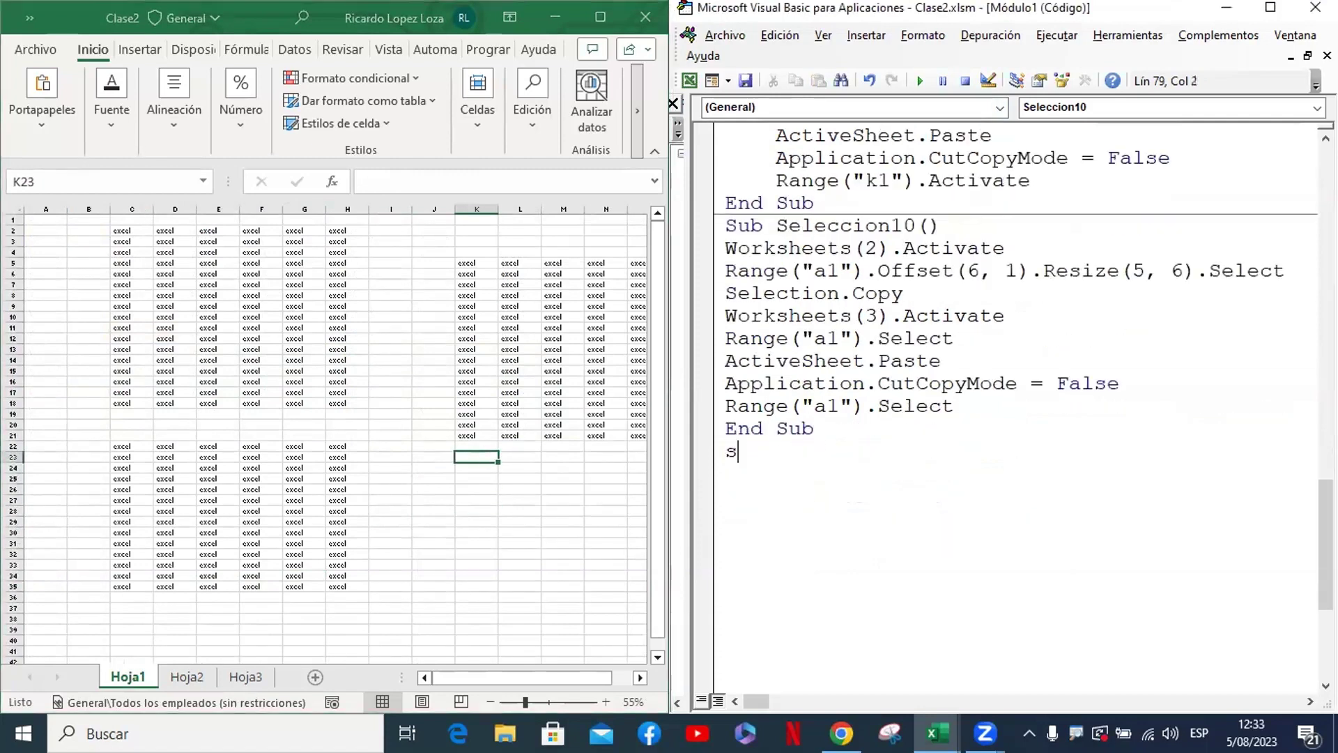
type("ub Se")
type("leccion")
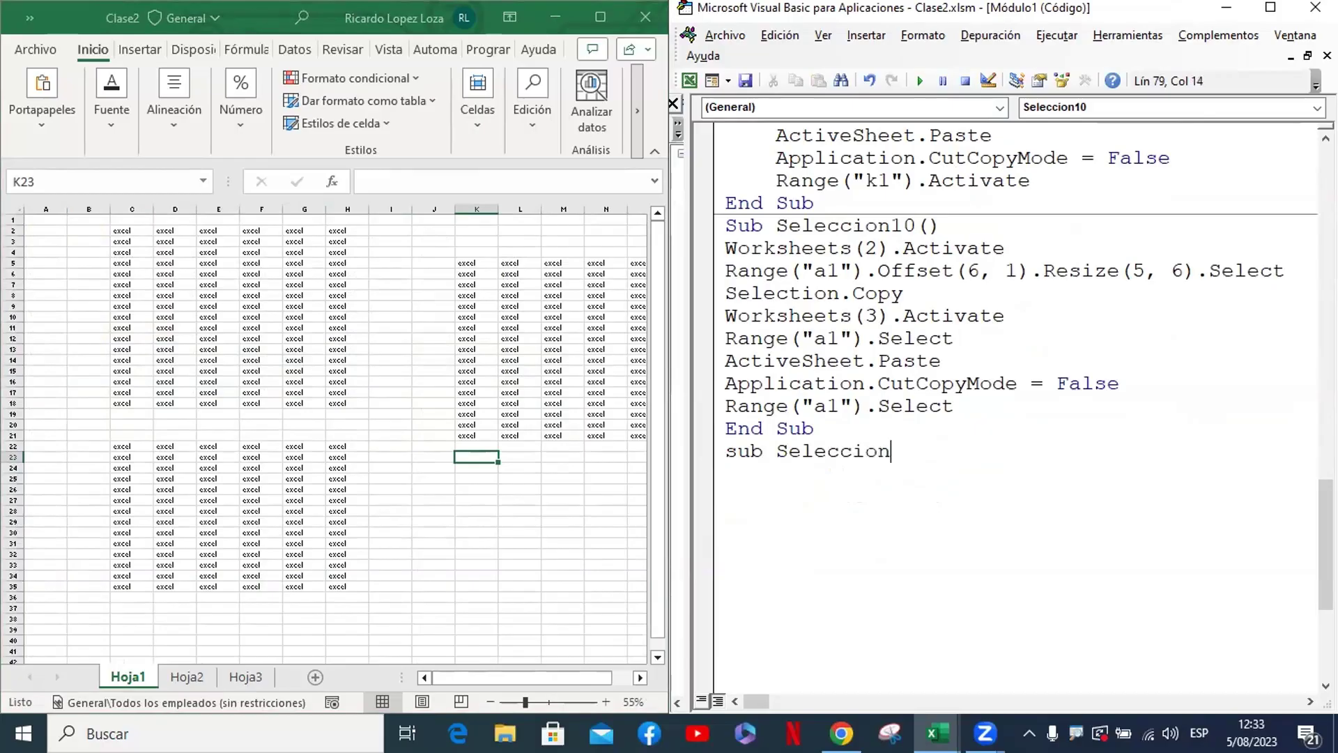
type("11")
key("Return")
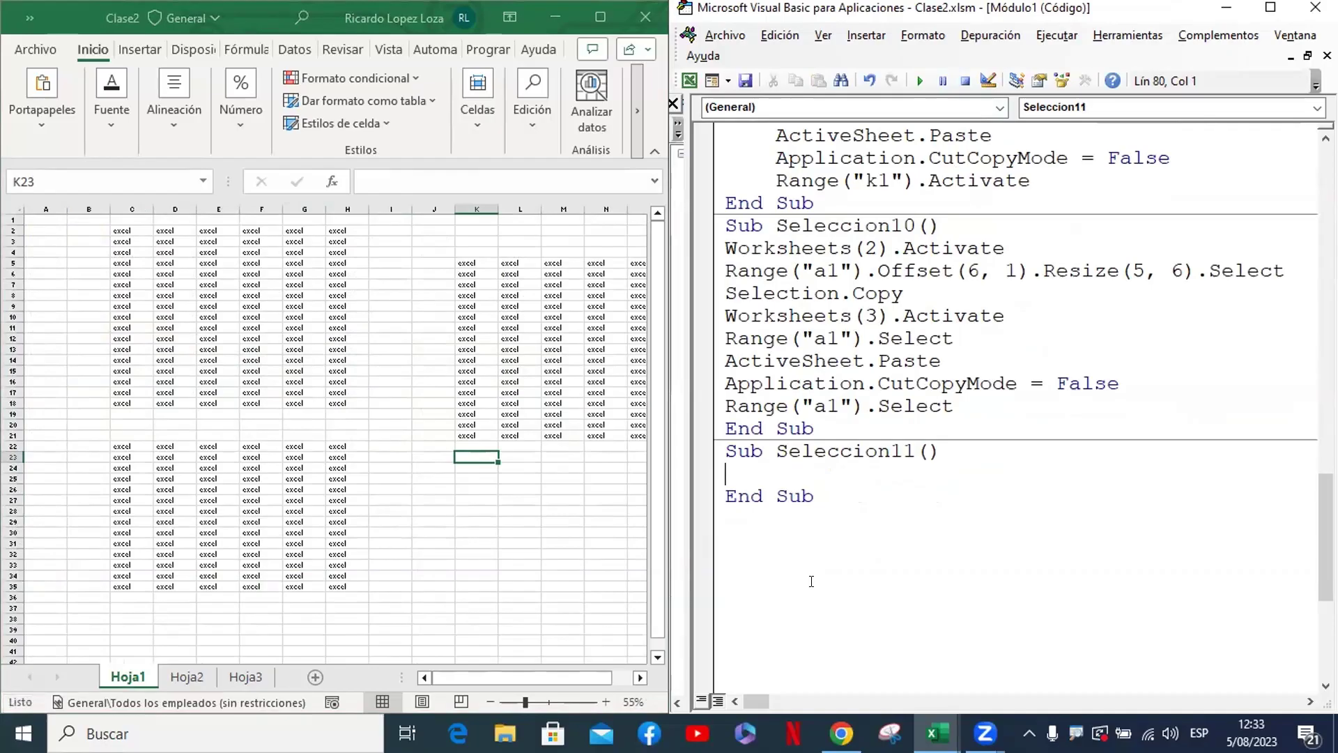
type("rage")
key("BackSpace")
key("BackSpace")
type("nge(\"")
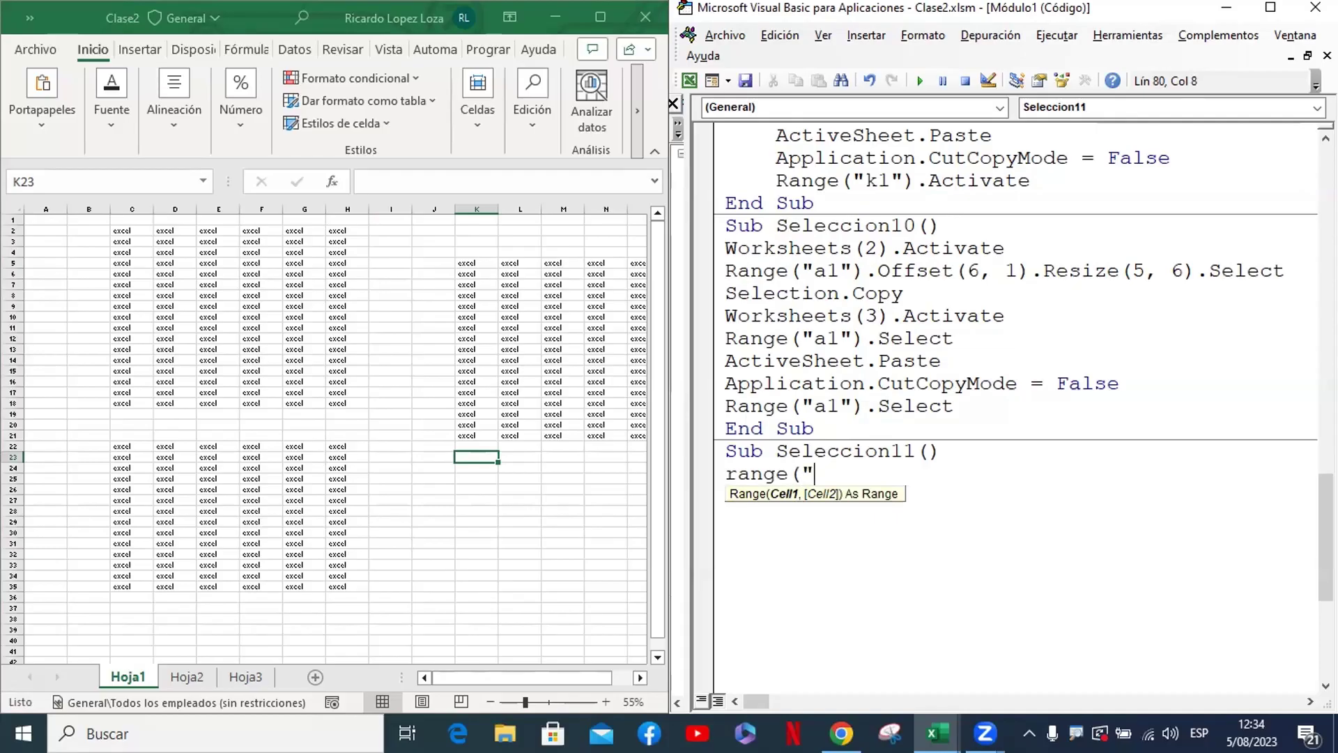
type("c2:")
type("g7")
type("\")")
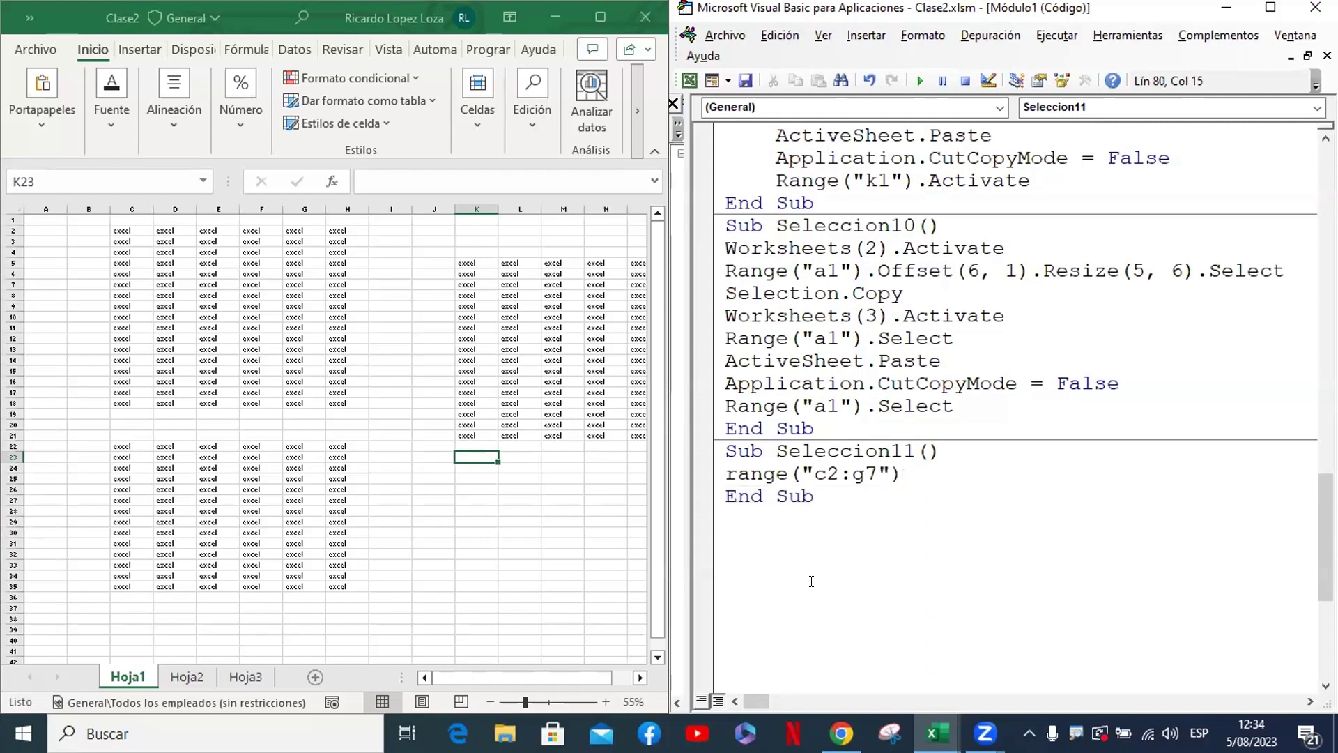
type(".")
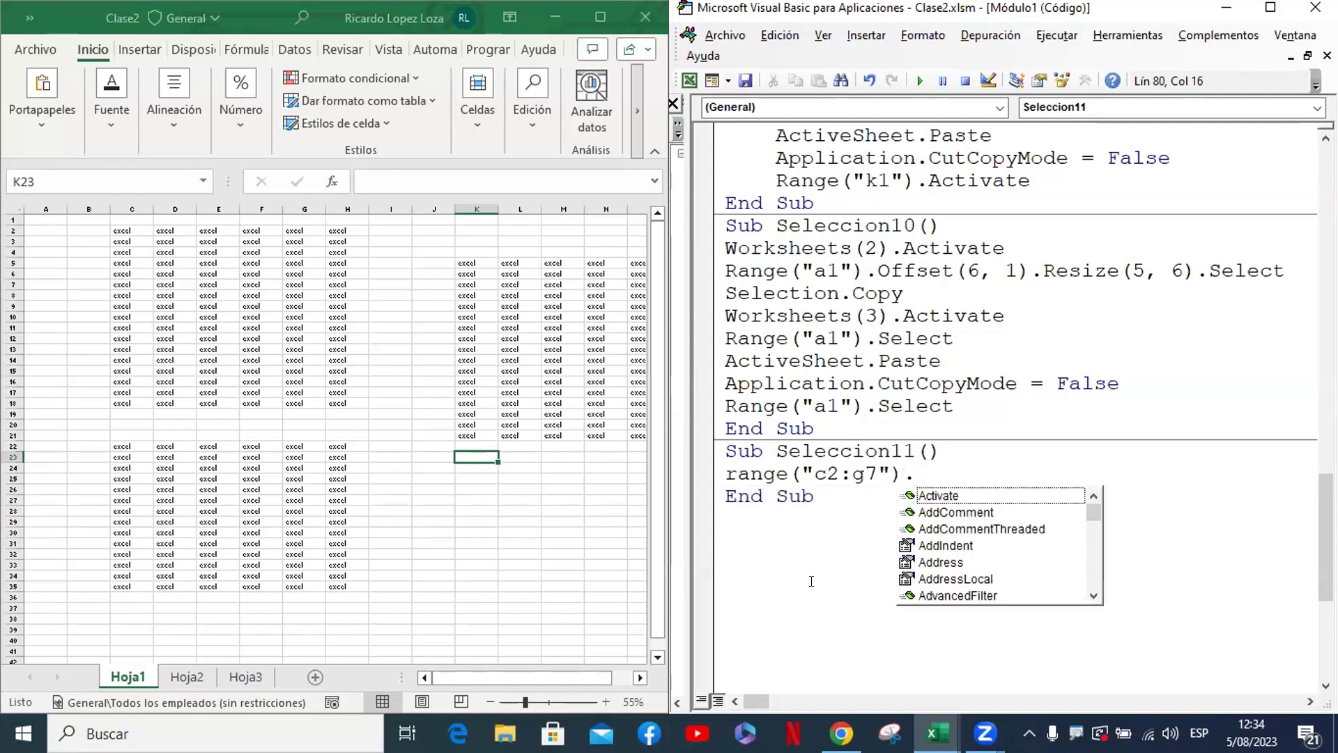
type("se")
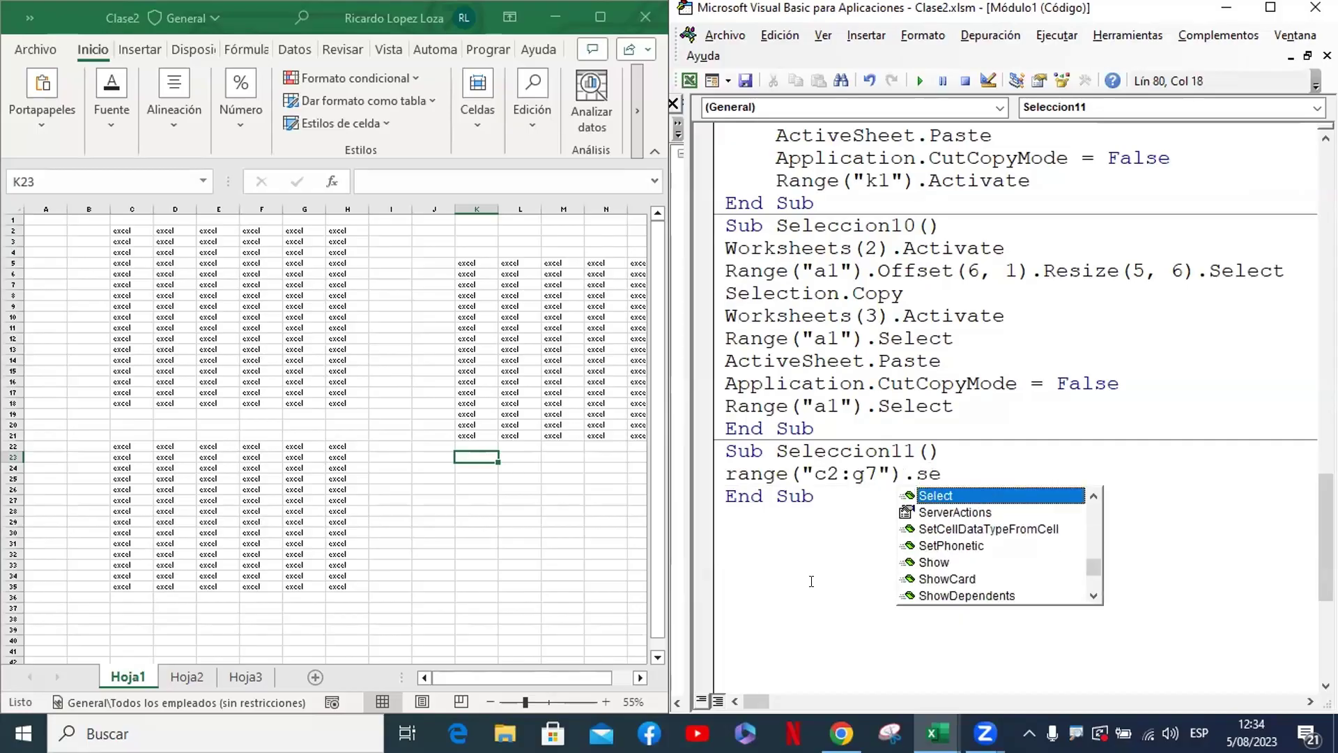
key("Tab")
key("Return")
Add the line Selection.Copy Range("k1") to Seleccion11
type("selec")
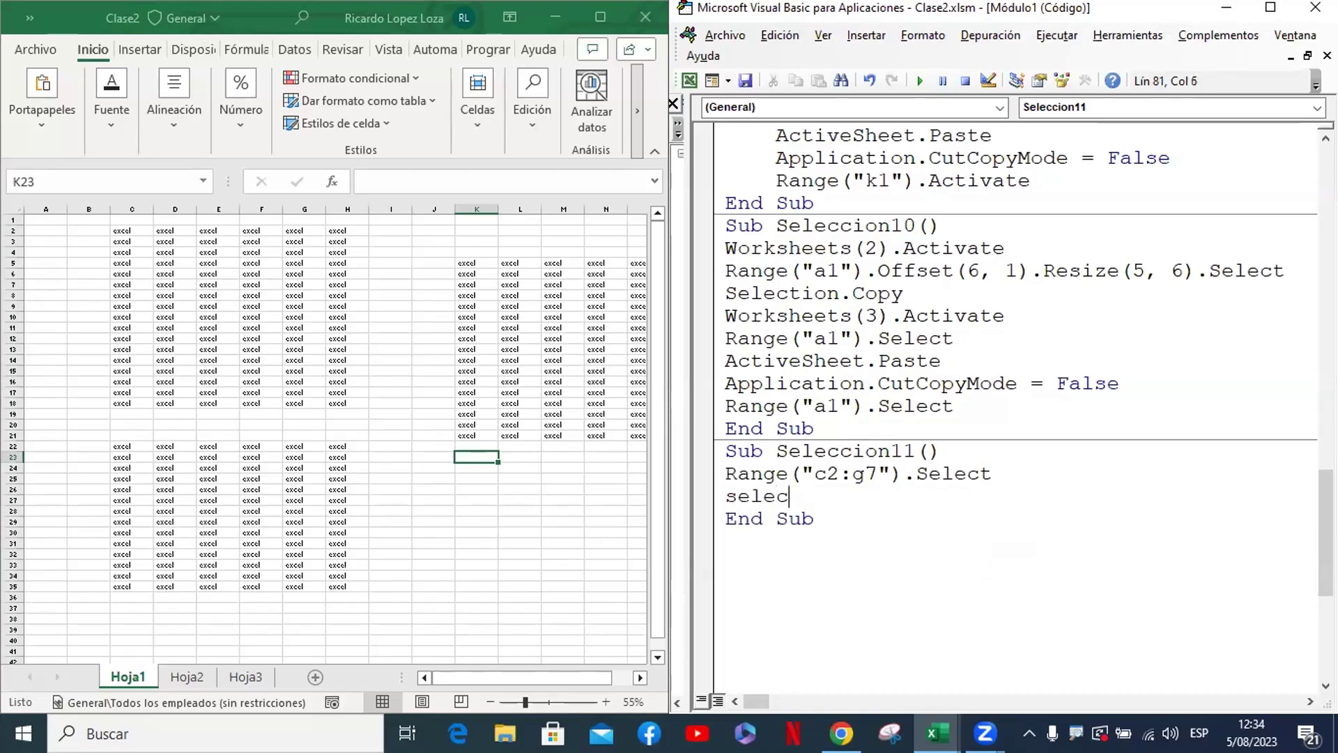
type("tion.c")
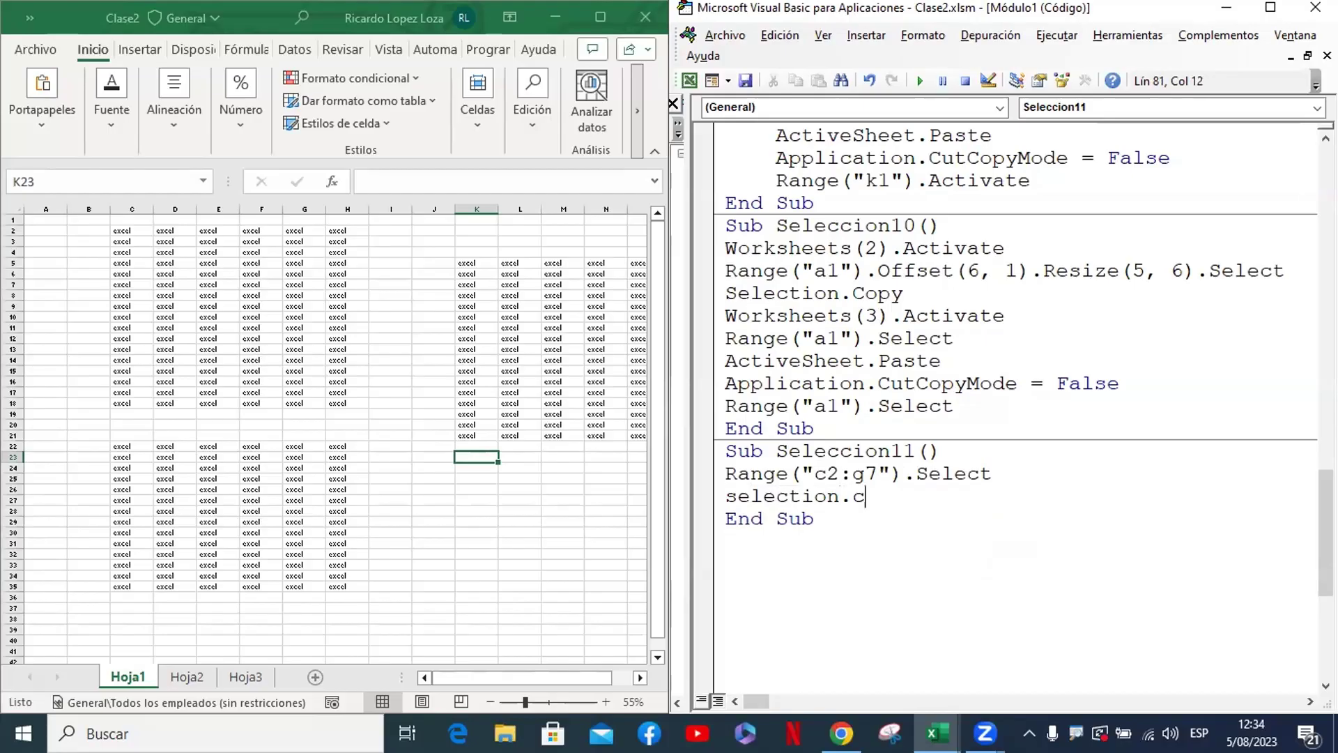
type("p")
key("BackSpace")
type("opy")
type(" ra")
type("nge(\"")
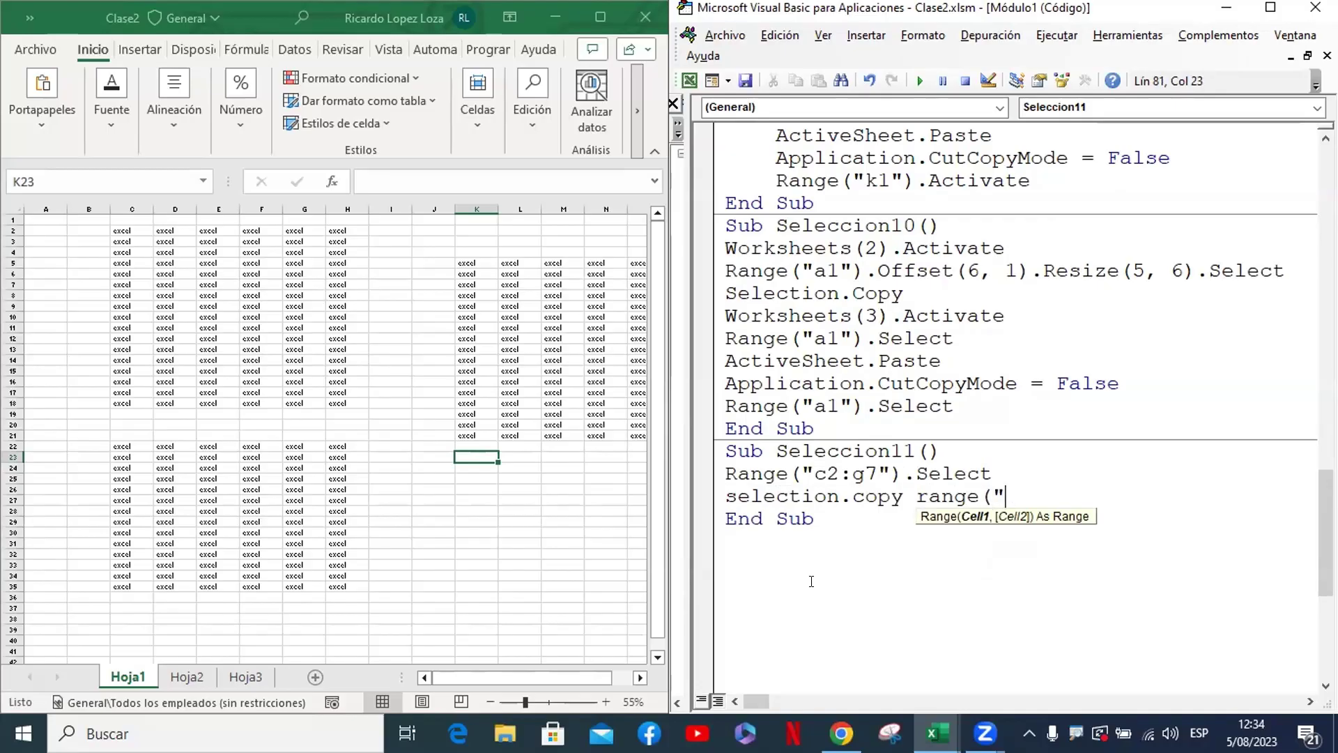
type("k1\")")
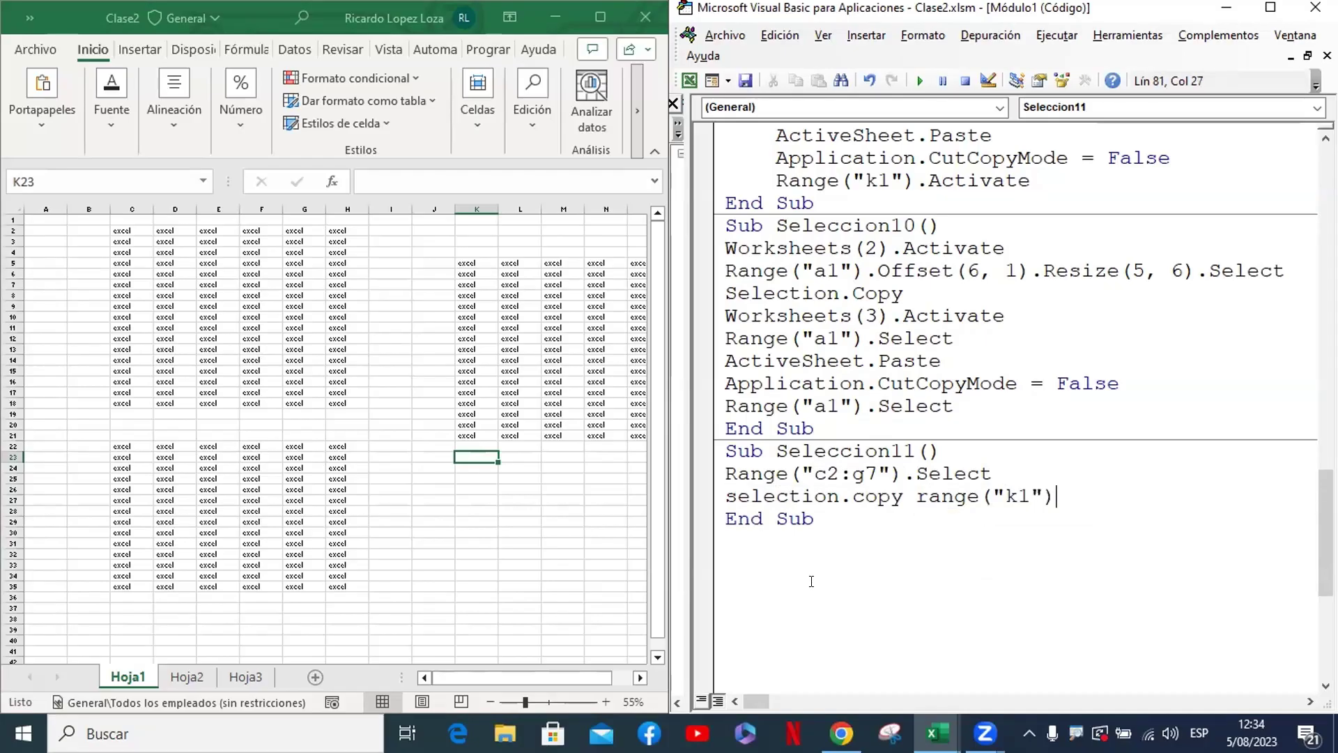
type(".s")
key("BackSpace")
key("BackSpace")
key("Up")
Delete columns K through P on Hoja1 with Eliminar
left_click(812, 580)
left_click_drag(461, 203, 604, 214)
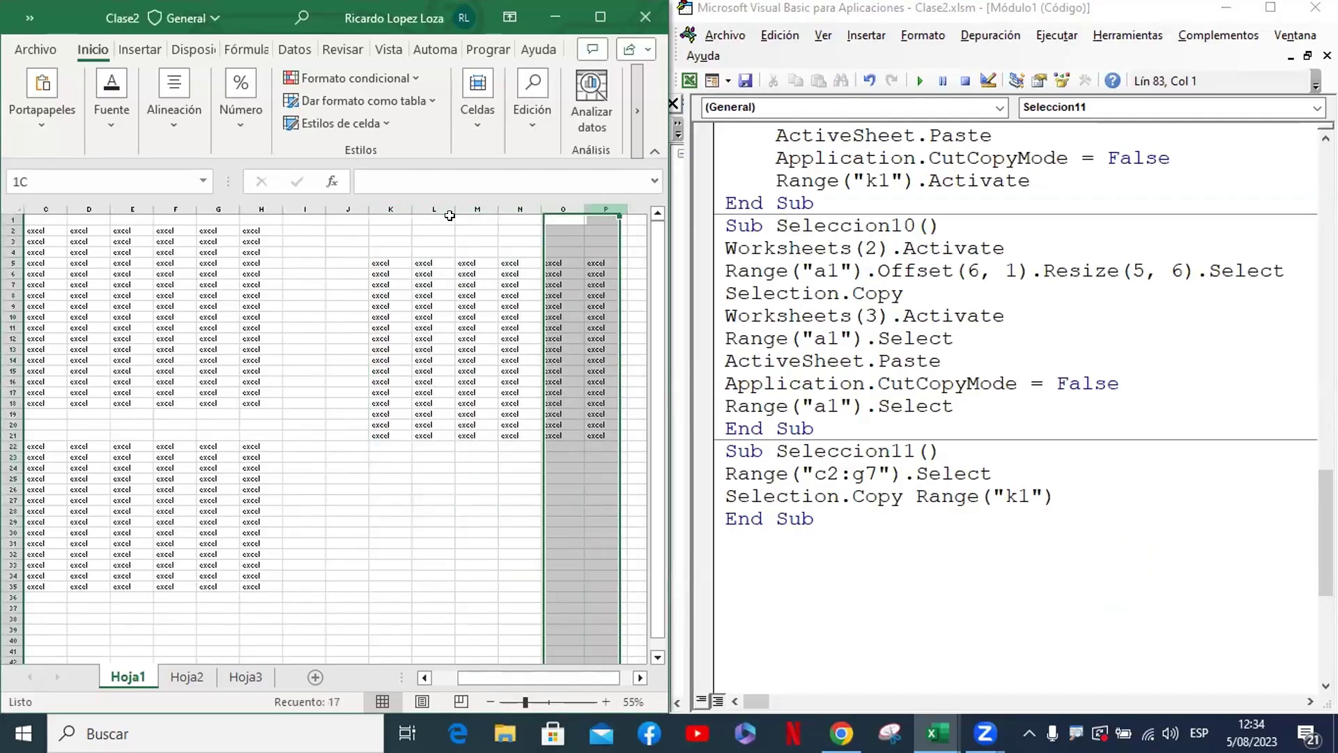
left_click_drag(604, 215, 382, 230)
right_click(403, 256)
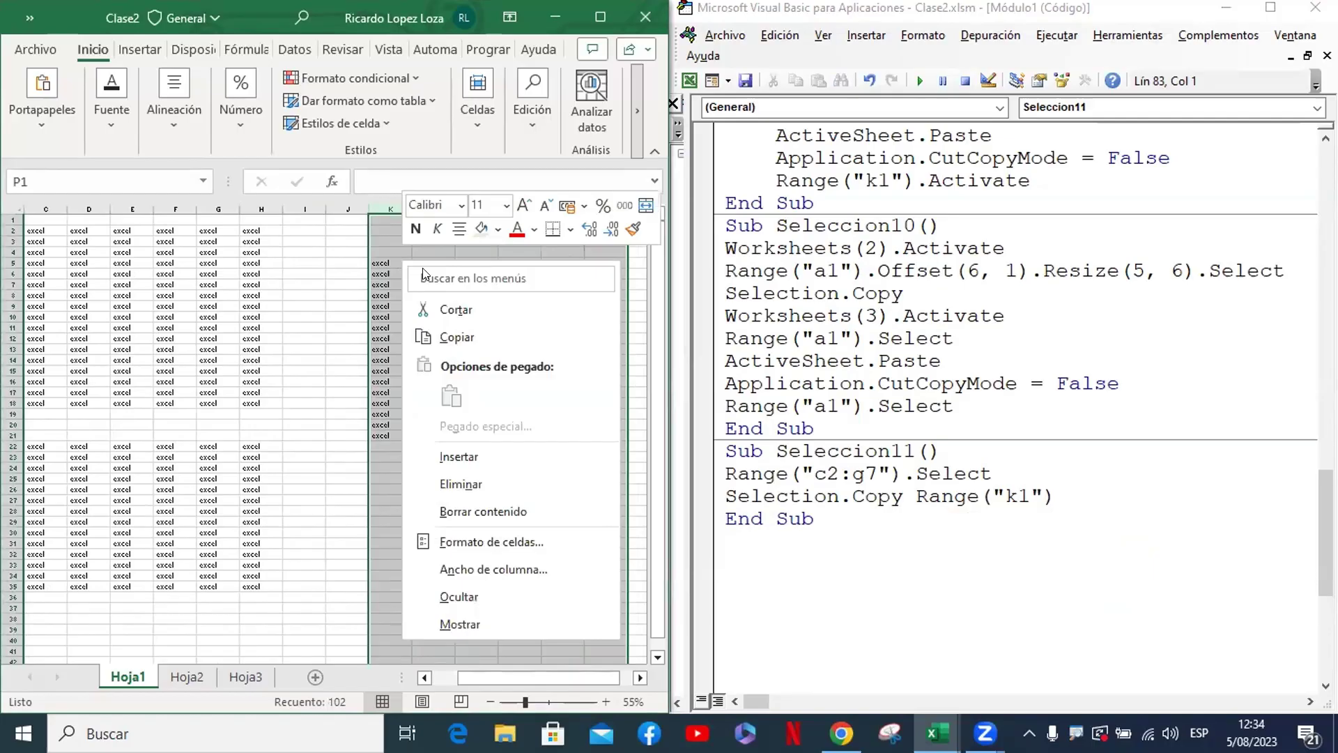
left_click(501, 489)
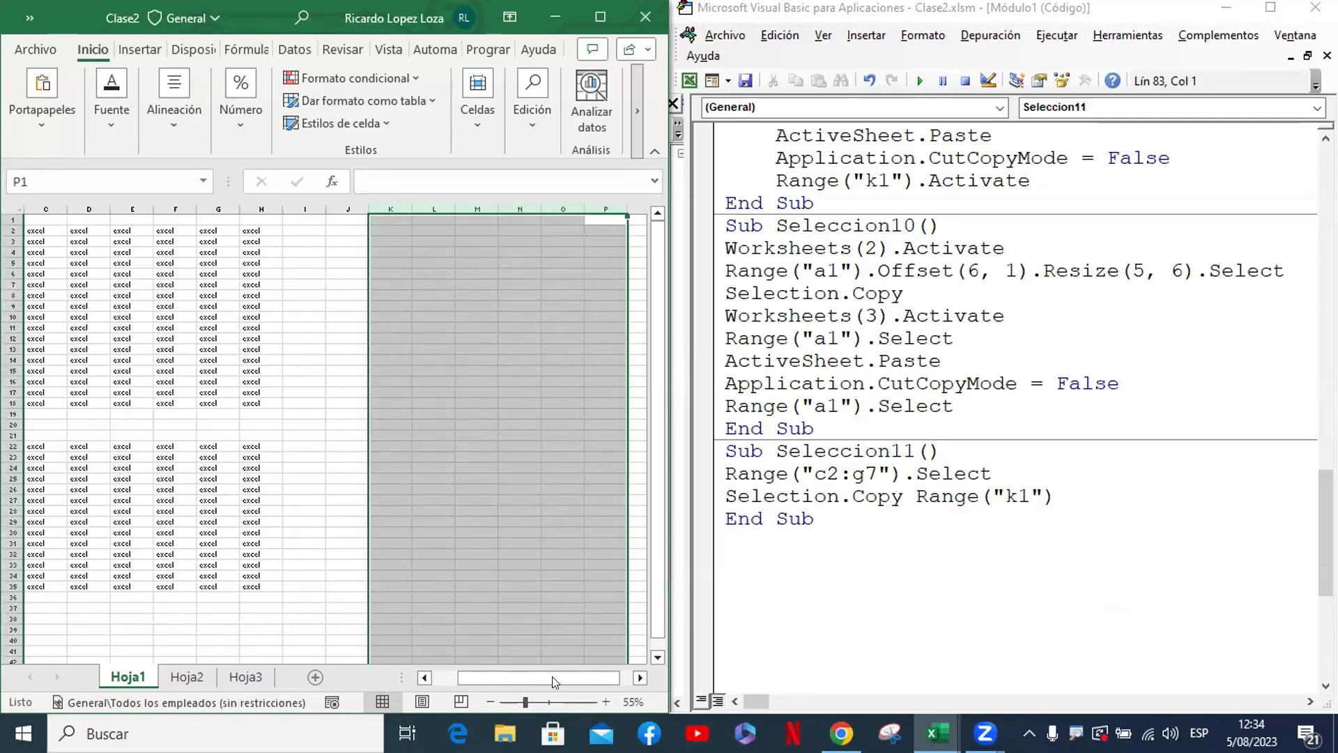
left_click_drag(556, 678, 485, 650)
Deselect the columns and return the caret to the Seleccion11 macro
left_click(272, 283)
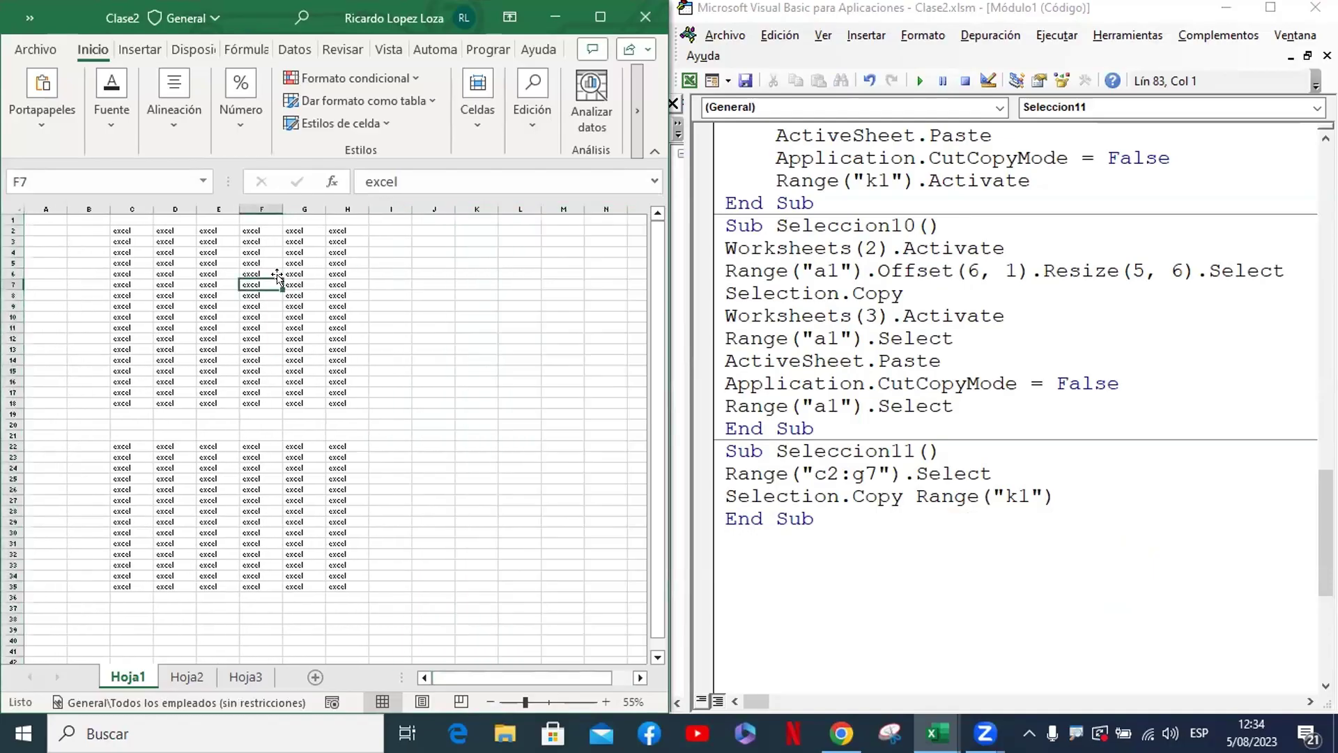
left_click(223, 357)
left_click(1006, 454)
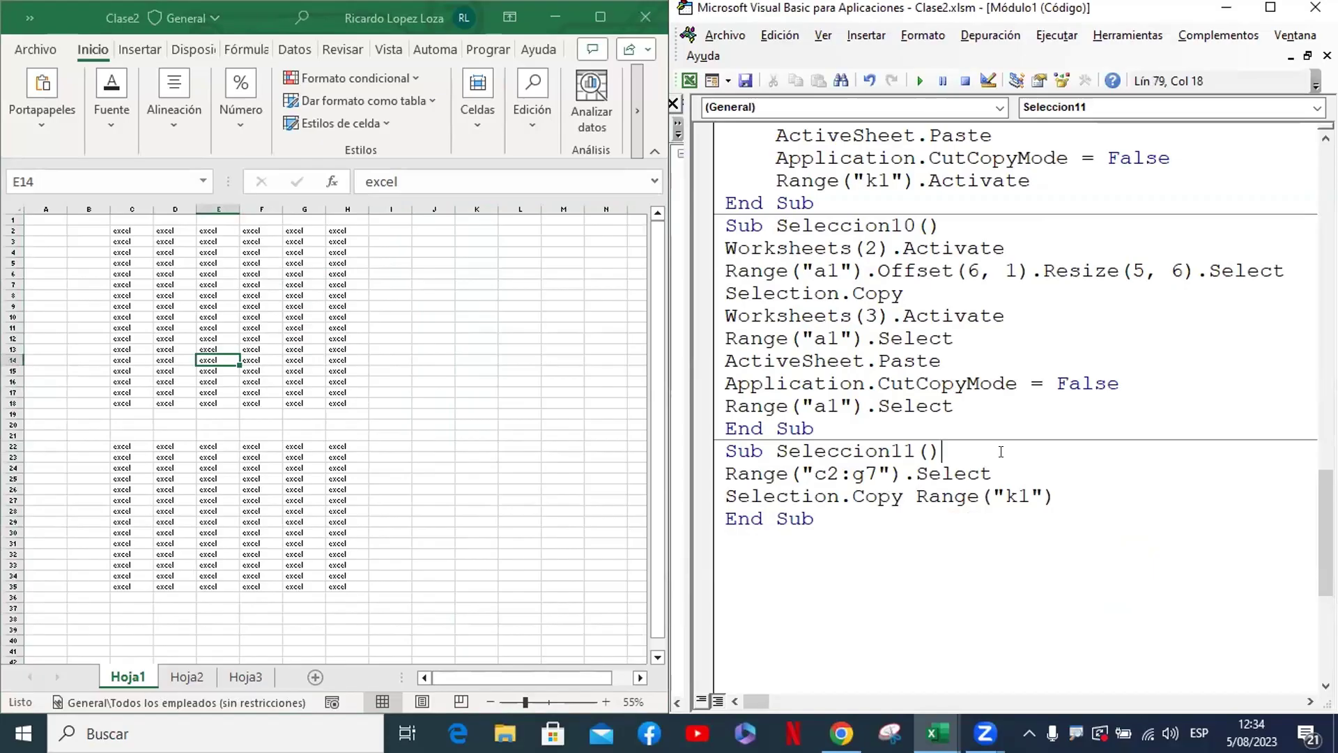
Step through Seleccion11 with F8 to copy C2:G7 to K1, then check the Range("k1") destination
key("F8")
key("F8")
key("F8")
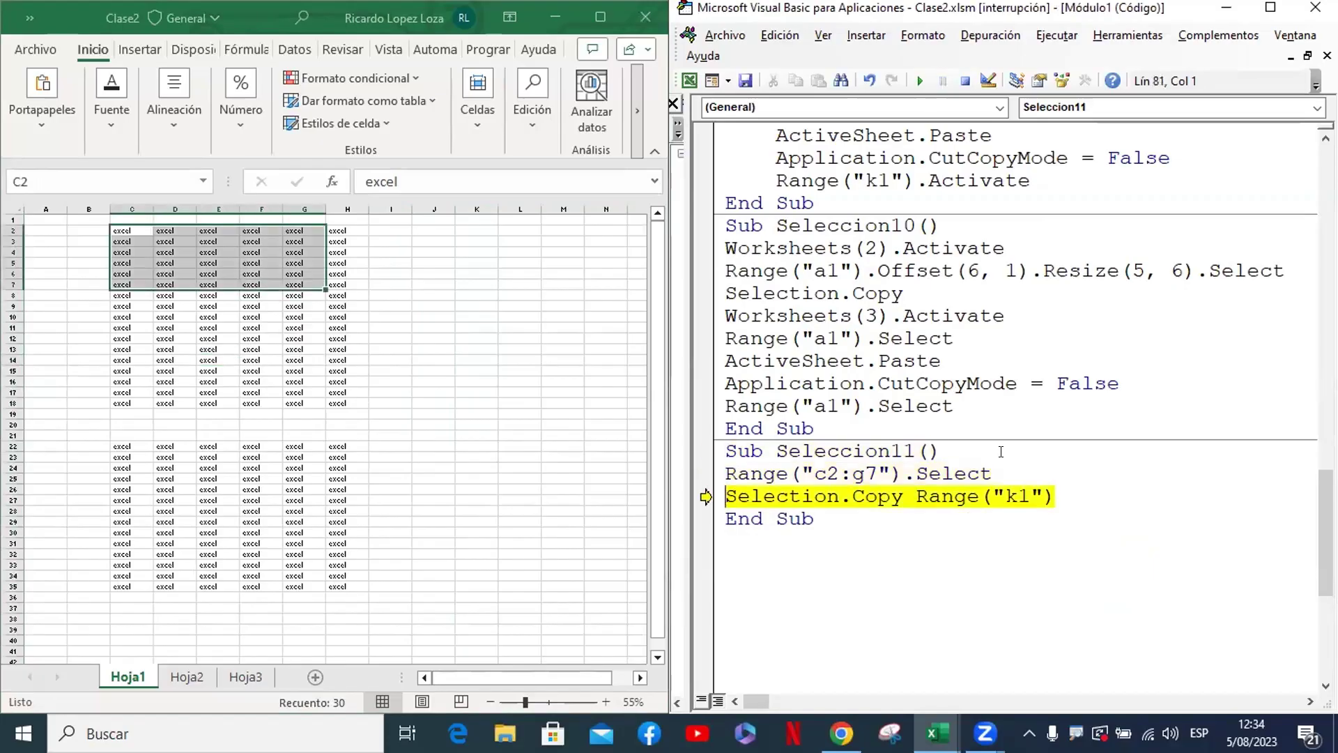
key("F8")
key("F8")
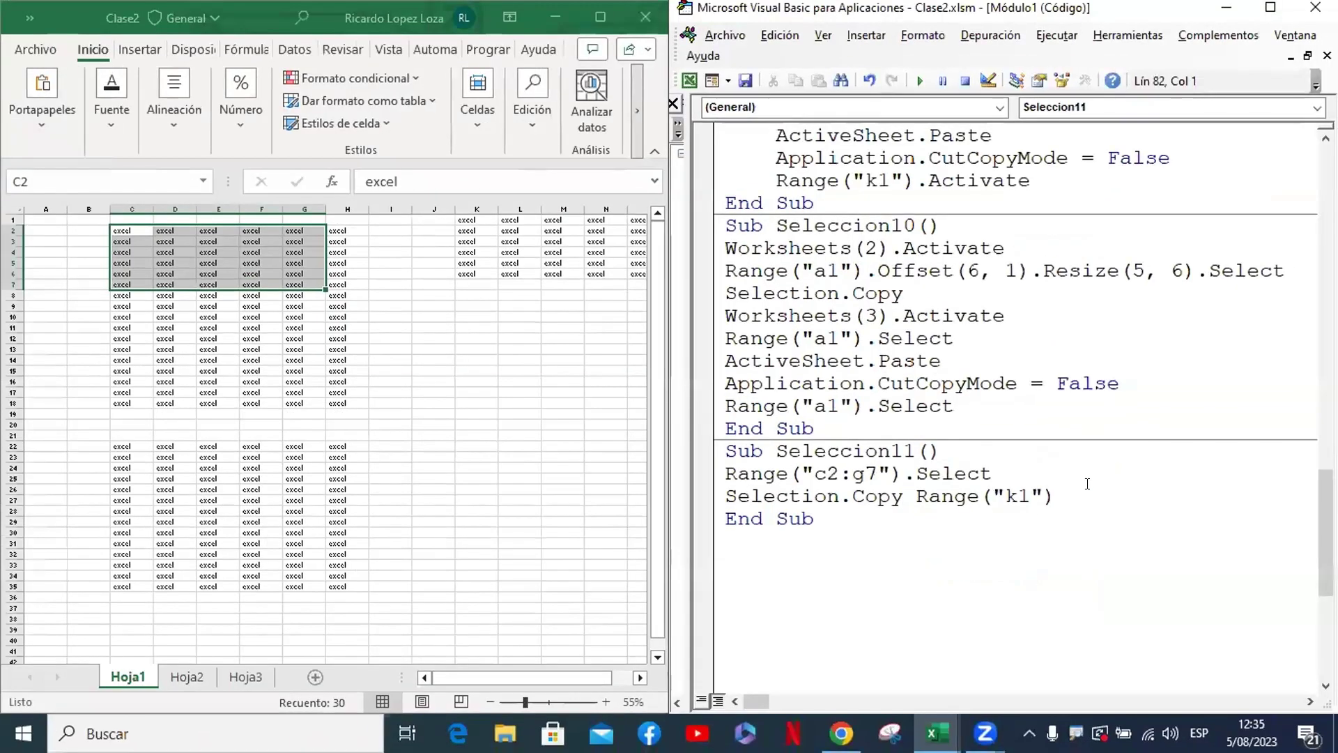
left_click(1087, 484)
left_click(916, 496)
left_click(920, 554)
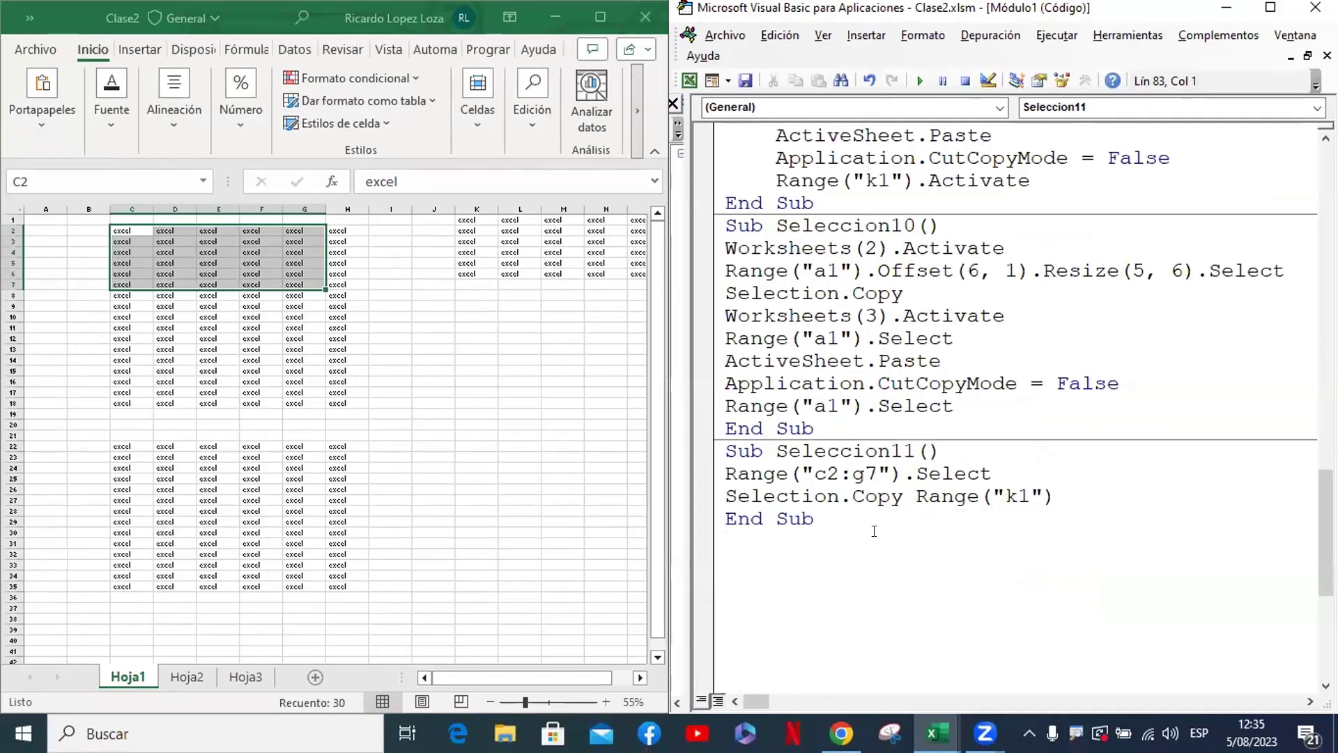